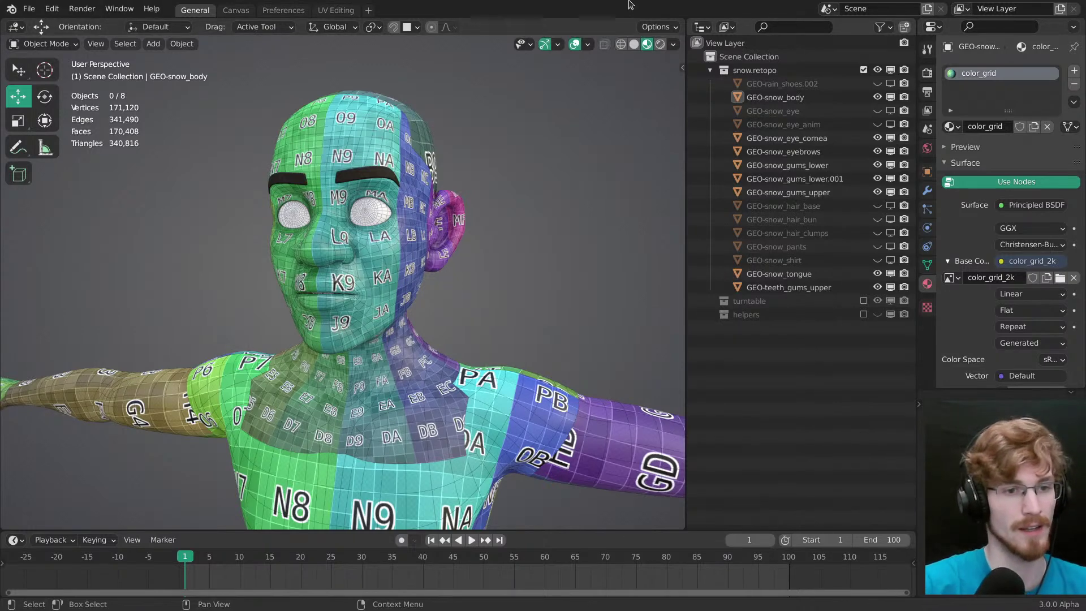
Step: Select the GEO-snow_body character mesh and switch to the UV Editing workspace
{"action": "middle_click_drag", "start_coordinate": [362, 254], "coordinate": [409, 325]}
{"action": "middle_click_drag", "start_coordinate": [410, 326], "coordinate": [332, 274], "text": "alt"}
{"action": "scroll", "coordinate": [362, 289], "scroll_direction": "down", "scroll_amount": 3}
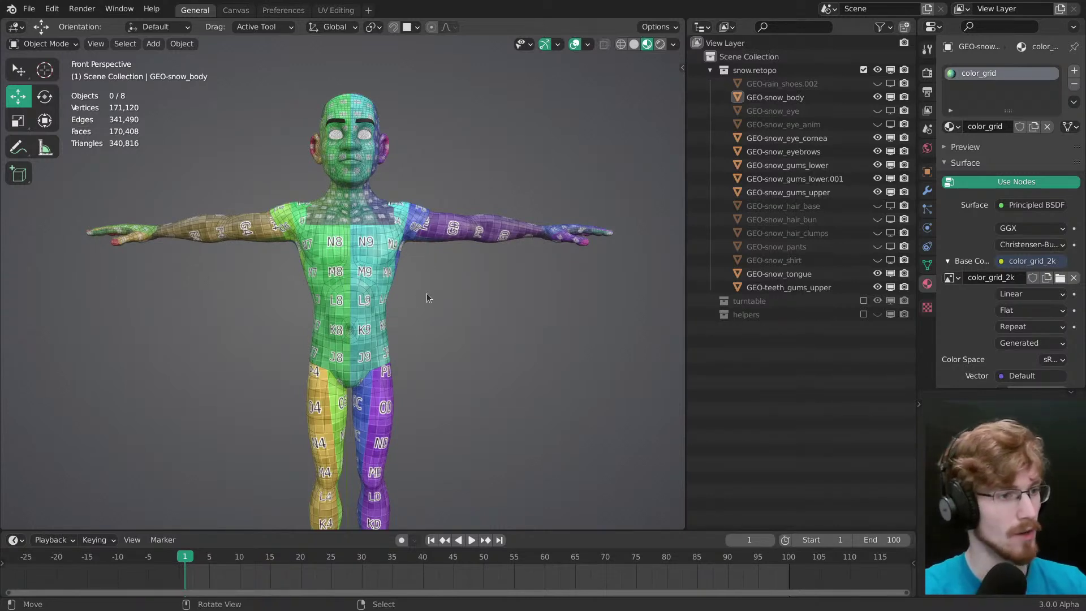
{"action": "left_click", "coordinate": [353, 274]}
{"action": "scroll", "coordinate": [354, 274], "scroll_direction": "down", "scroll_amount": 1}
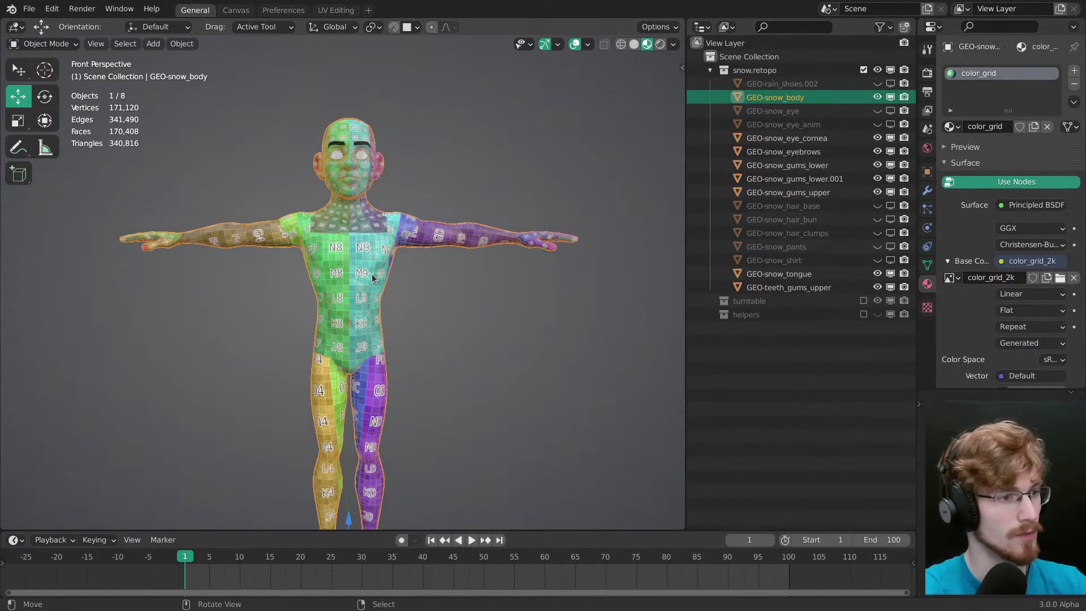
{"action": "left_click", "coordinate": [461, 318]}
{"action": "left_click", "coordinate": [336, 11]}
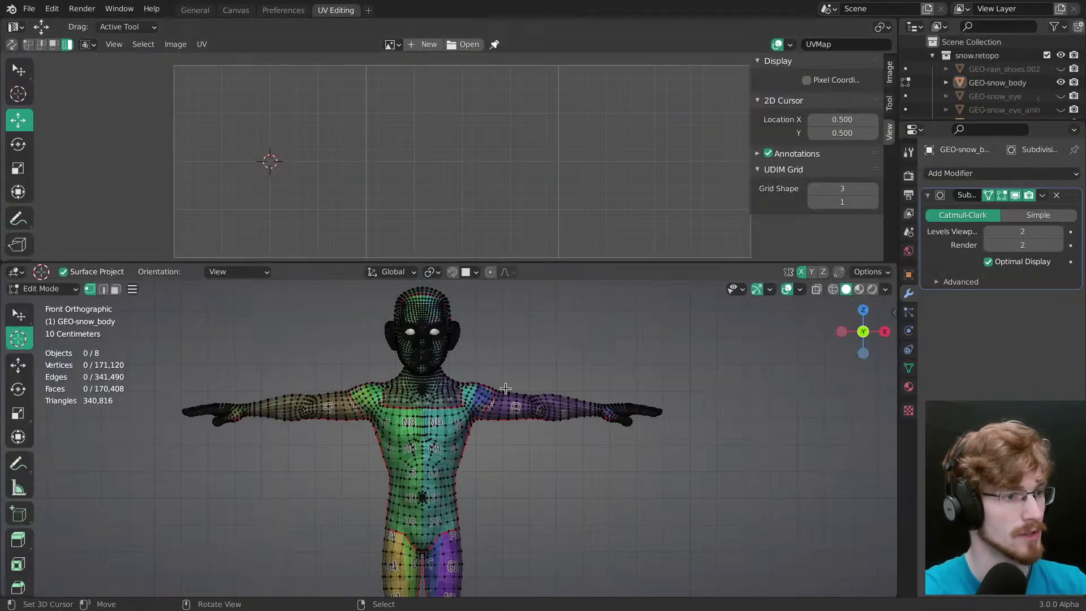
Step: Switch to edge selection and select the whole body mesh so all its UV islands are shown
{"action": "scroll", "coordinate": [487, 373], "scroll_direction": "up", "scroll_amount": 2}
{"action": "scroll", "coordinate": [483, 390], "scroll_direction": "up", "scroll_amount": 3}
{"action": "key", "text": "2"}
{"action": "middle_click_drag", "start_coordinate": [483, 390], "coordinate": [486, 430]}
{"action": "key", "text": "a"}
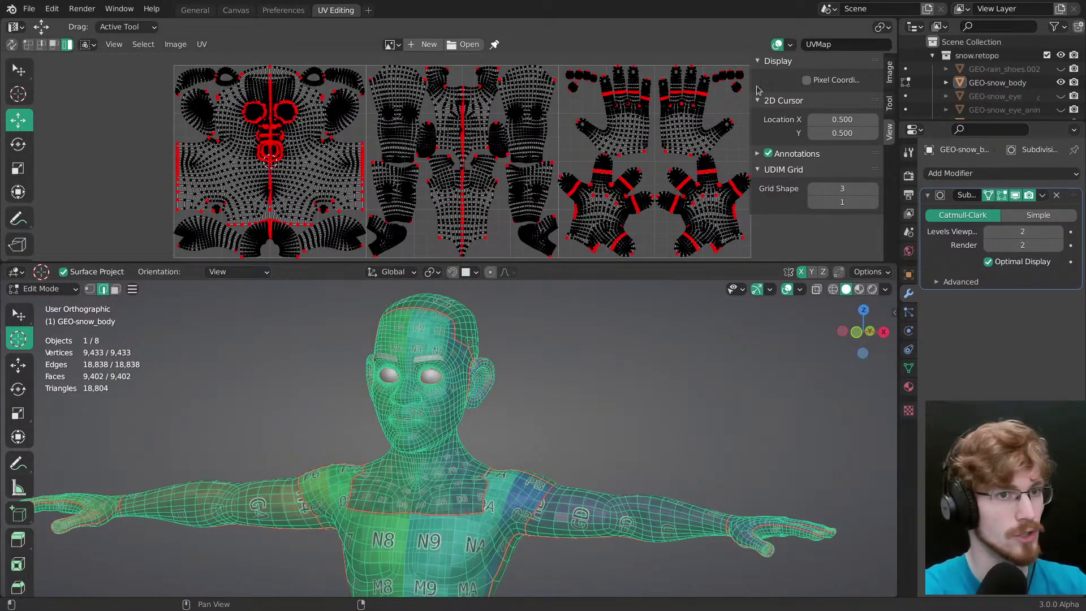
Step: Enable the Display Stretch overlay in Area mode for the body's UV layout
{"action": "left_click", "coordinate": [790, 45]}
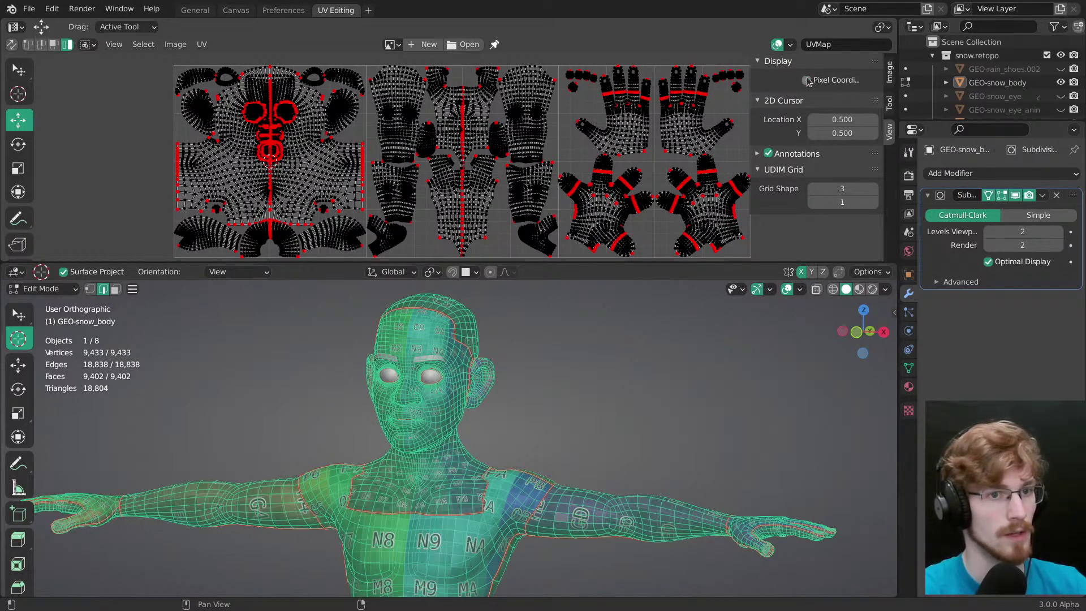
{"action": "left_click", "coordinate": [790, 44]}
{"action": "left_click", "coordinate": [707, 85]}
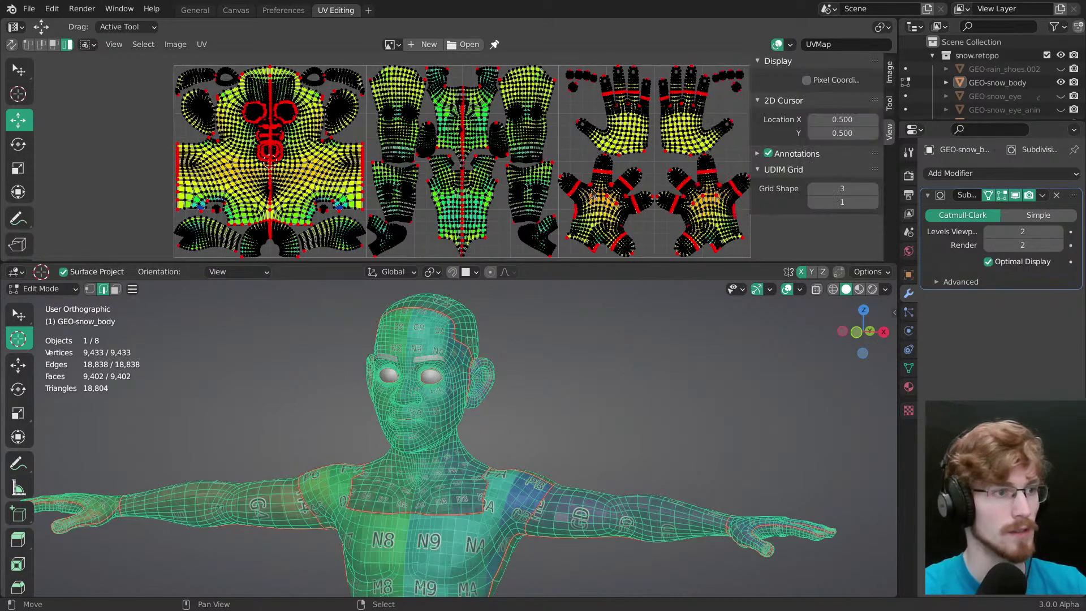
{"action": "scroll", "coordinate": [604, 140], "scroll_direction": "up", "scroll_amount": 3}
{"action": "middle_click_drag", "start_coordinate": [604, 140], "coordinate": [616, 104], "text": "ctrl"}
{"action": "mouse_move", "coordinate": [622, 164]}
{"action": "middle_mouse_down"}
{"action": "mouse_move", "coordinate": [618, 96]}
{"action": "mouse_move", "coordinate": [652, 193]}
{"action": "mouse_move", "coordinate": [615, 162]}
{"action": "middle_mouse_up"}
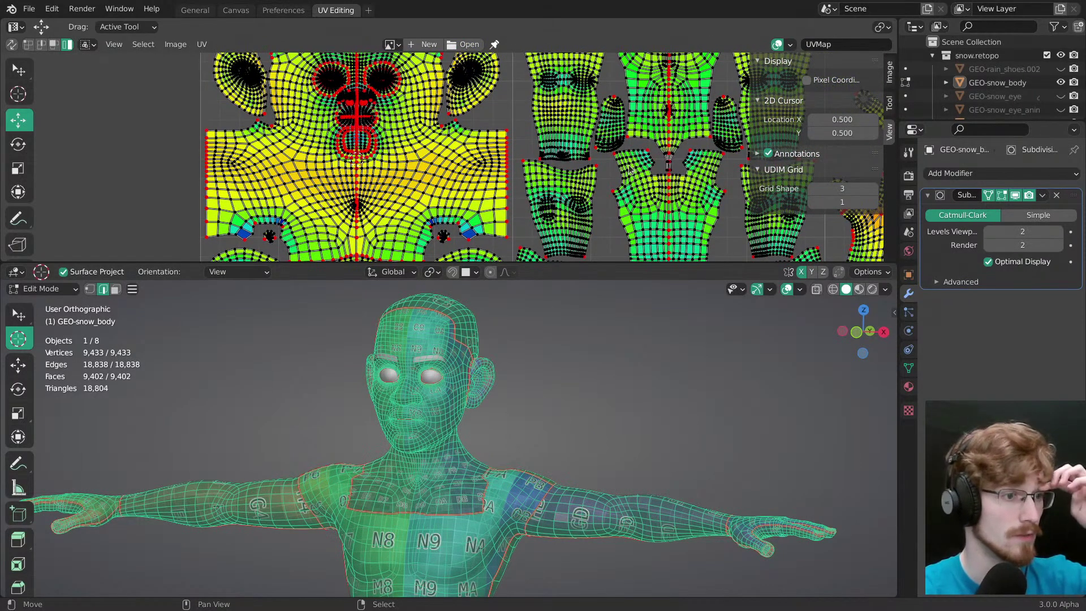
{"action": "middle_click_drag", "start_coordinate": [733, 131], "coordinate": [733, 154]}
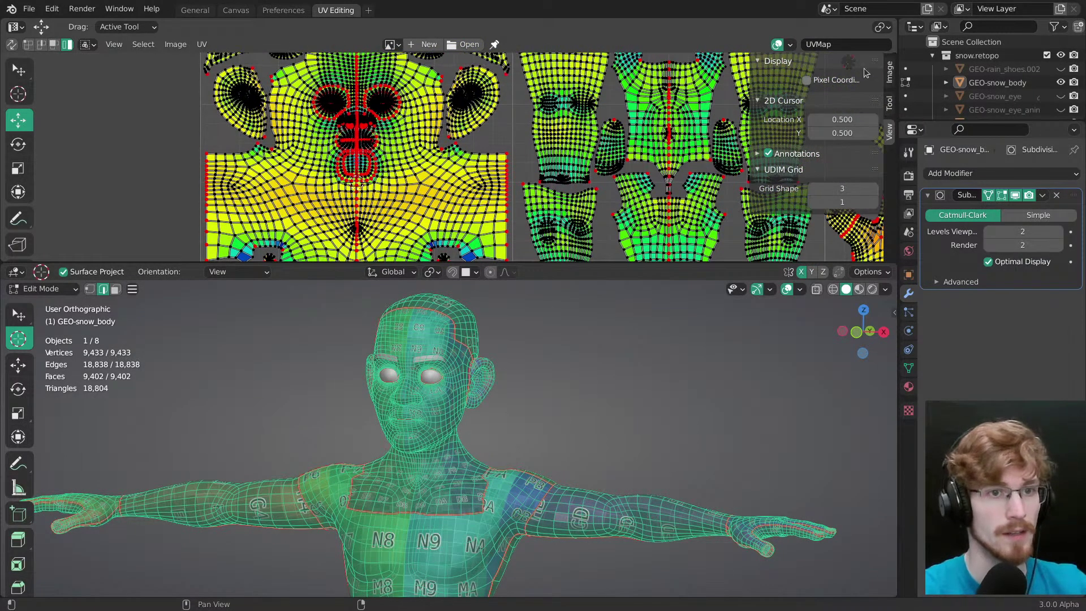
Step: Set the display style of the UV edges to Black
{"action": "left_click", "coordinate": [792, 45]}
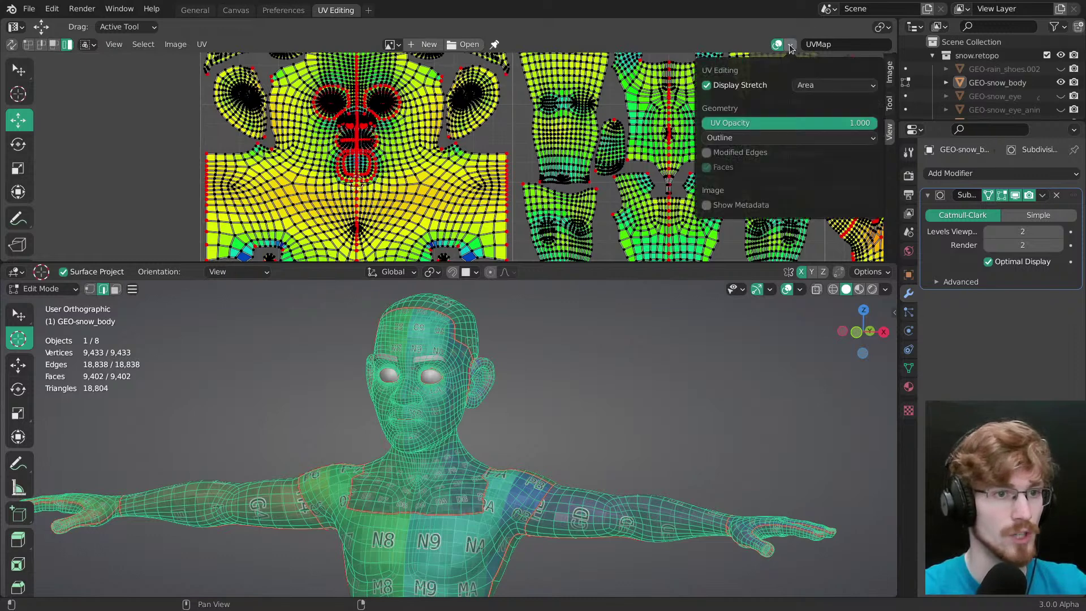
{"action": "left_click", "coordinate": [726, 138]}
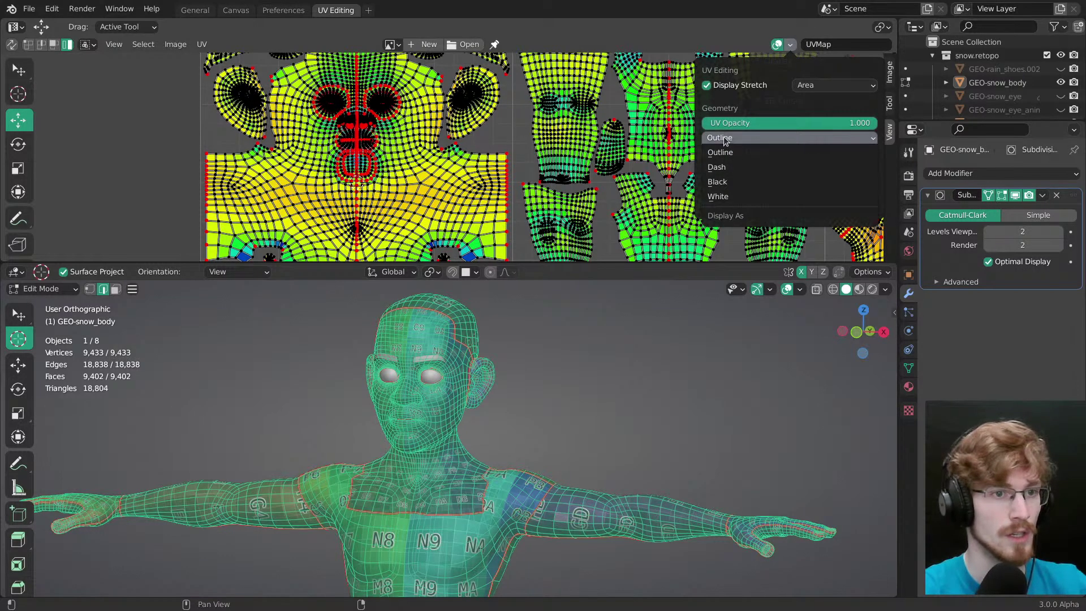
{"action": "left_click", "coordinate": [726, 149]}
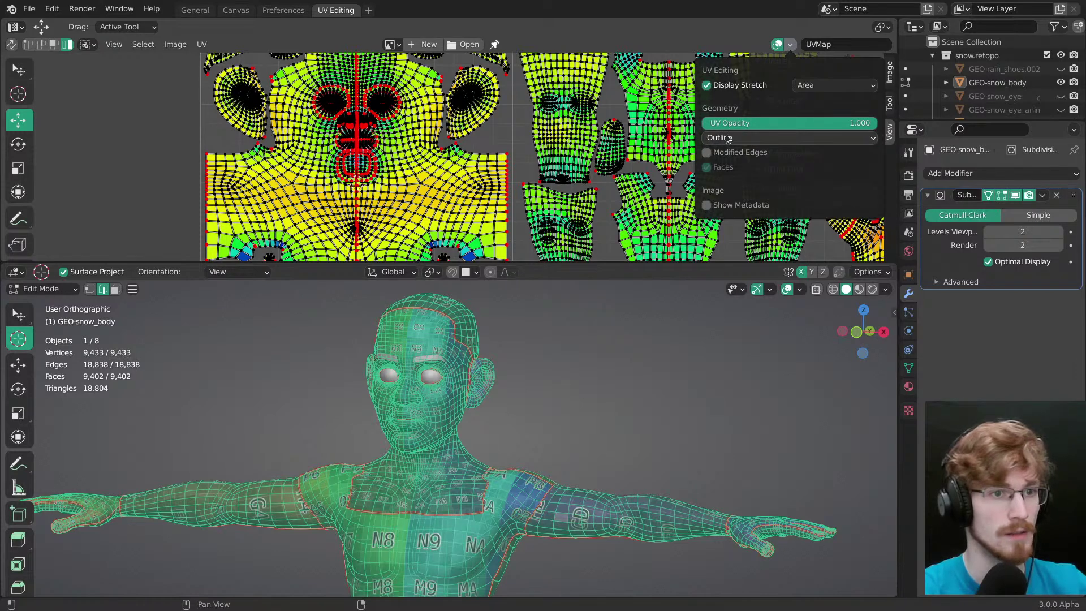
{"action": "left_click", "coordinate": [732, 140]}
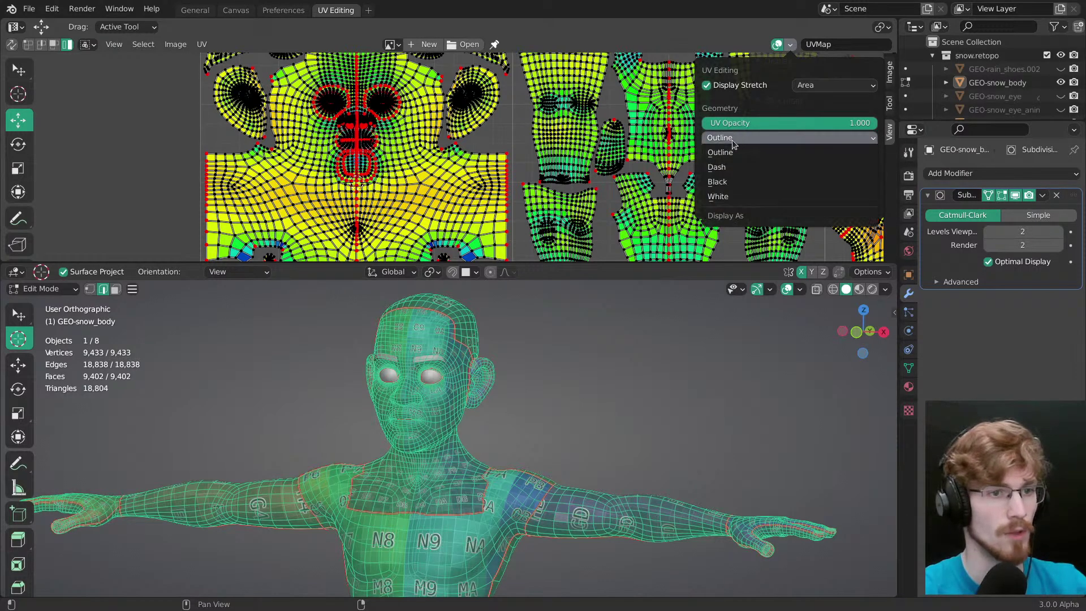
{"action": "left_click", "coordinate": [726, 182]}
{"action": "middle_click_drag", "start_coordinate": [462, 163], "coordinate": [560, 183]}
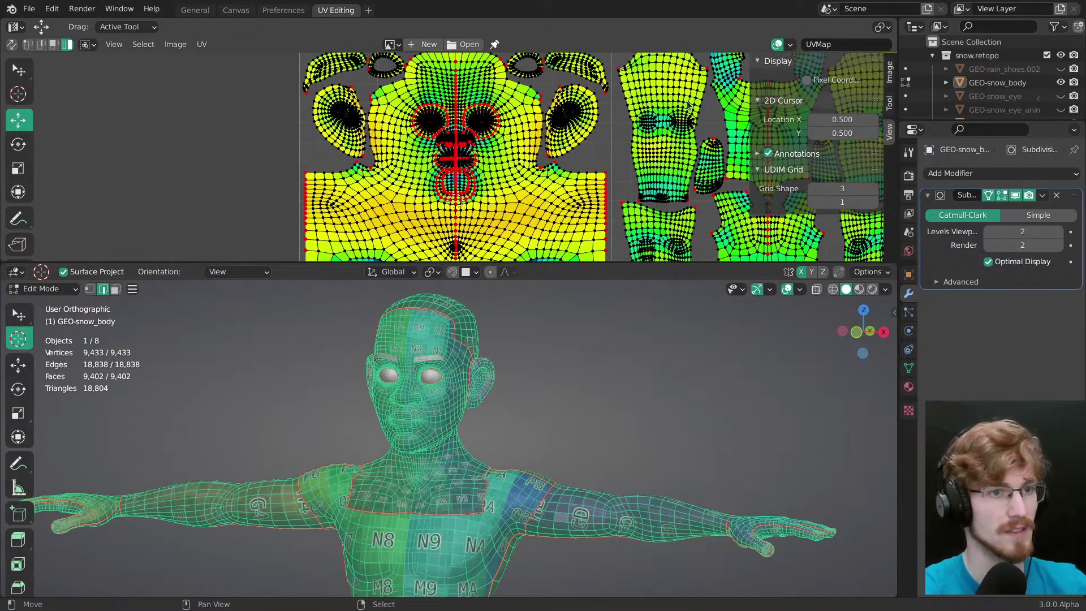
Step: Switch the UV edge display style to Outline for comparison and return it to Black
{"action": "left_click", "coordinate": [791, 45]}
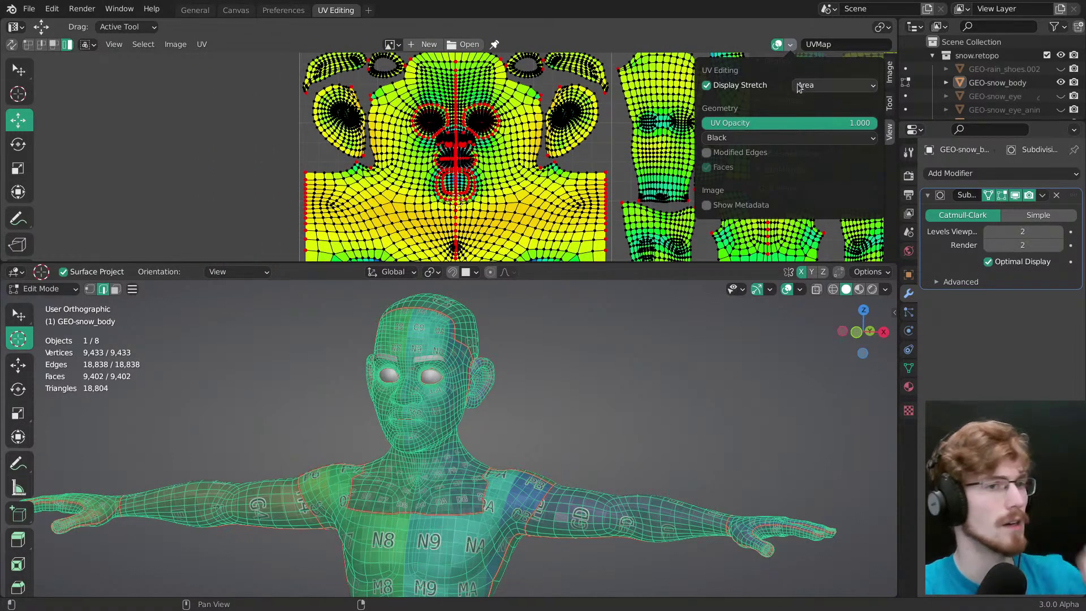
{"action": "left_click", "coordinate": [780, 138]}
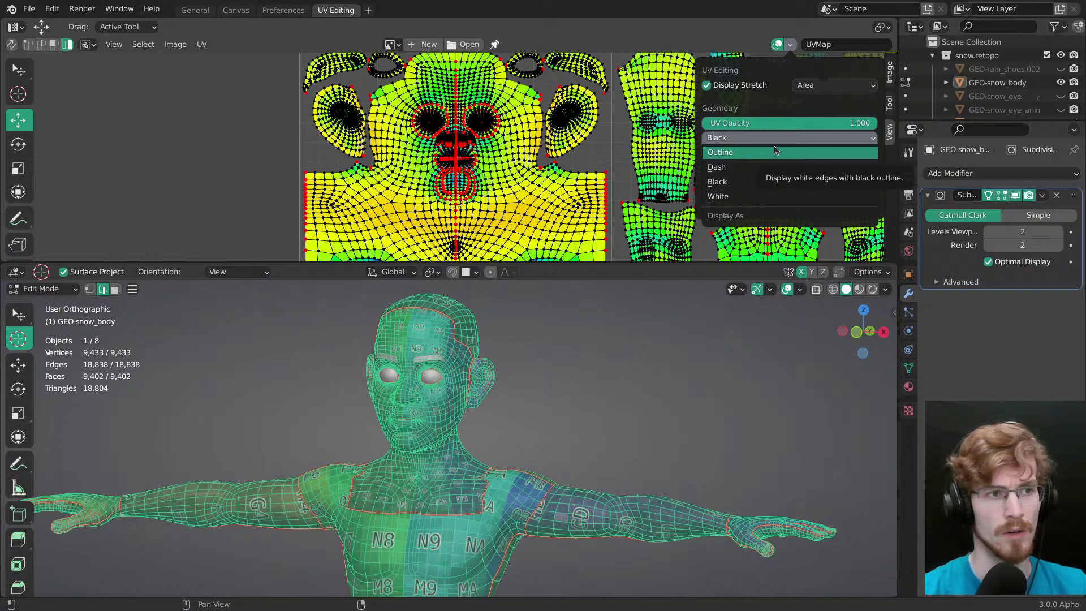
{"action": "left_click", "coordinate": [771, 140]}
{"action": "left_click", "coordinate": [727, 133]}
{"action": "left_click", "coordinate": [730, 153]}
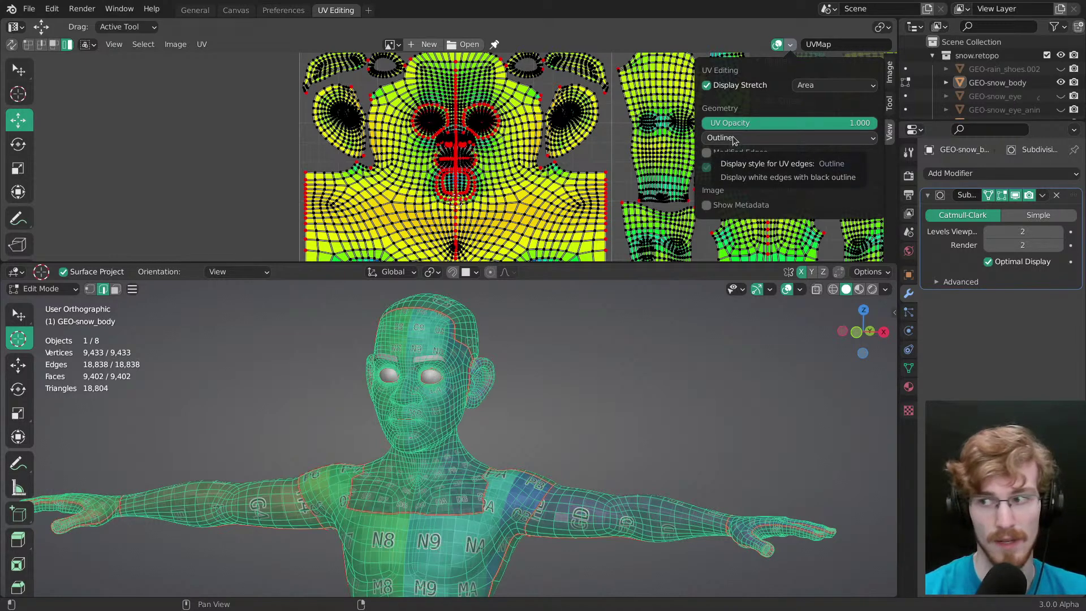
{"action": "left_click", "coordinate": [735, 140]}
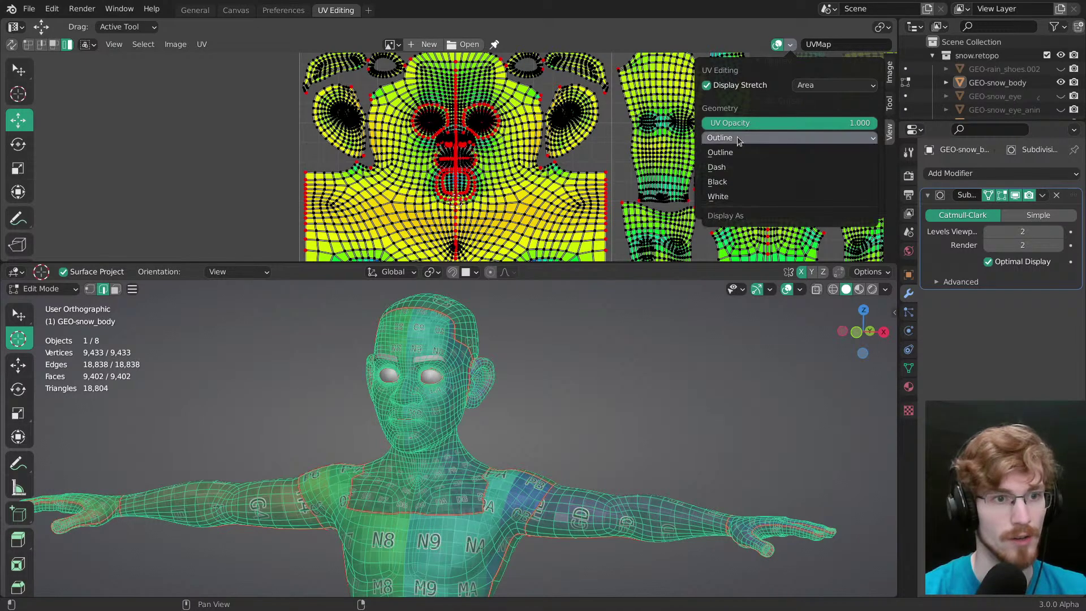
{"action": "left_click", "coordinate": [737, 181]}
Step: Maximize the UV editor and examine the area stretch across the head and neck island, including the eyes, nose, mouth and lower edge
{"action": "scroll", "coordinate": [467, 194], "scroll_direction": "up", "scroll_amount": 3}
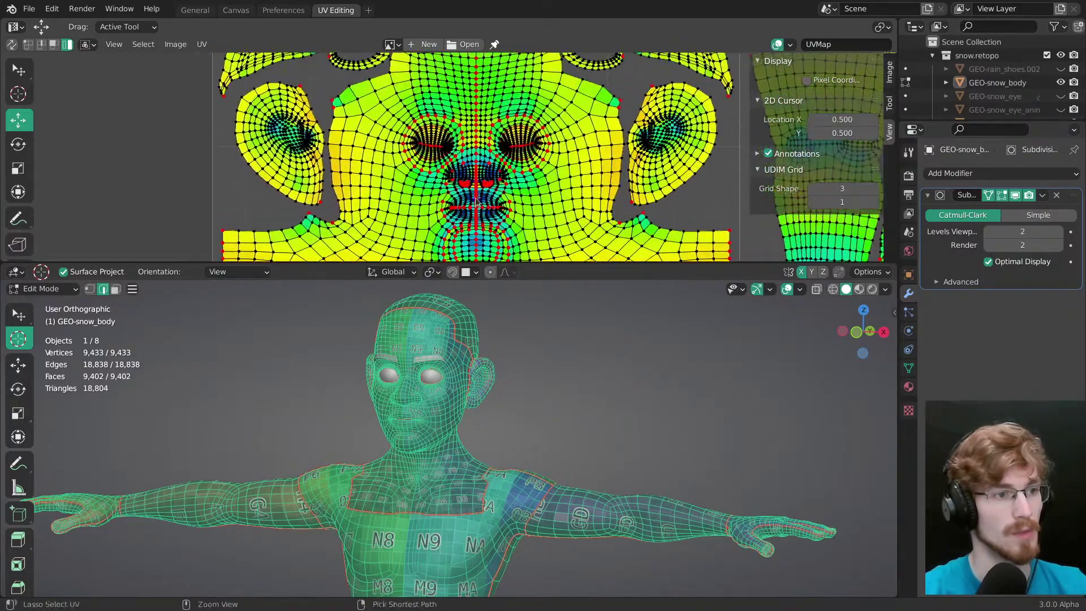
{"action": "key", "text": "ctrl+space"}
{"action": "middle_click_drag", "start_coordinate": [585, 249], "coordinate": [587, 280], "text": "ctrl"}
{"action": "middle_click_drag", "start_coordinate": [644, 309], "coordinate": [487, 170]}
{"action": "middle_click_drag", "start_coordinate": [538, 495], "coordinate": [712, 342]}
{"action": "middle_click_drag", "start_coordinate": [711, 401], "coordinate": [568, 363]}
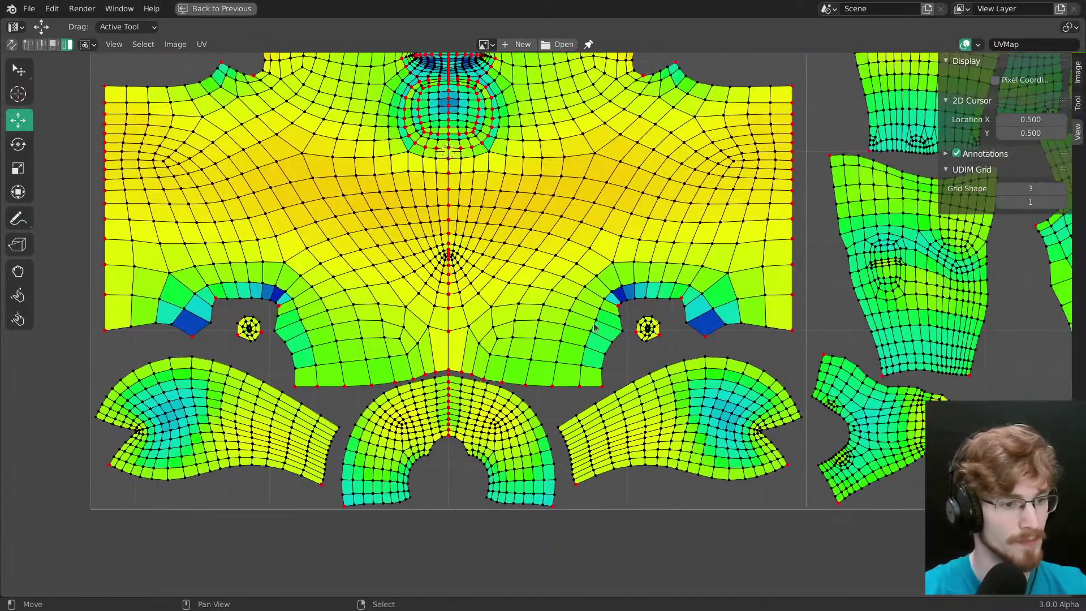
{"action": "middle_click_drag", "start_coordinate": [619, 323], "coordinate": [619, 342], "text": "ctrl"}
{"action": "middle_click_drag", "start_coordinate": [704, 334], "coordinate": [673, 465]}
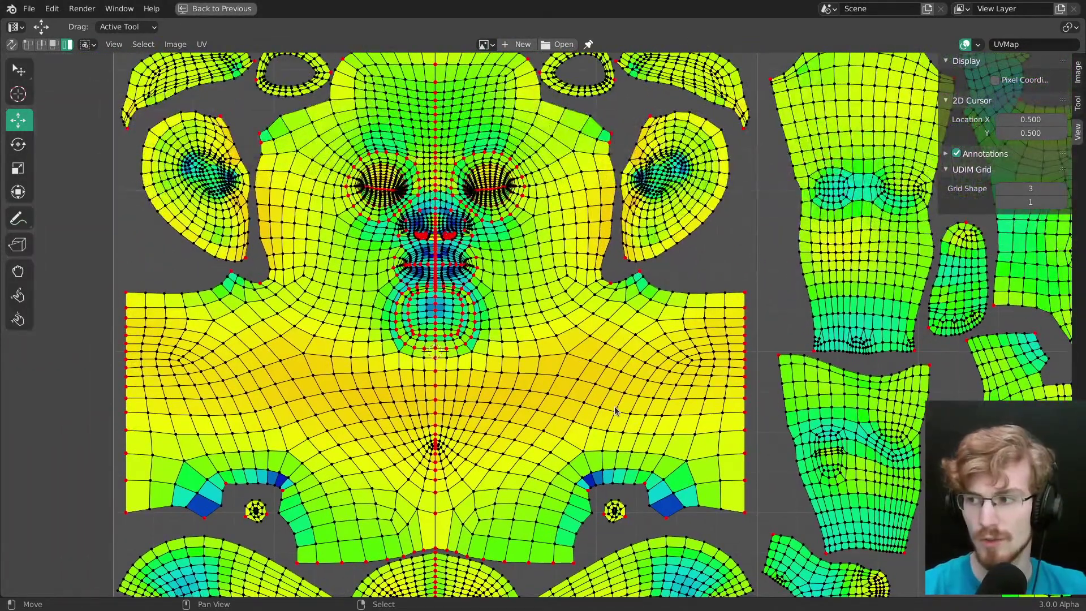
{"action": "middle_click_drag", "start_coordinate": [512, 322], "coordinate": [619, 407]}
{"action": "middle_click_drag", "start_coordinate": [552, 546], "coordinate": [565, 326], "text": "ctrl"}
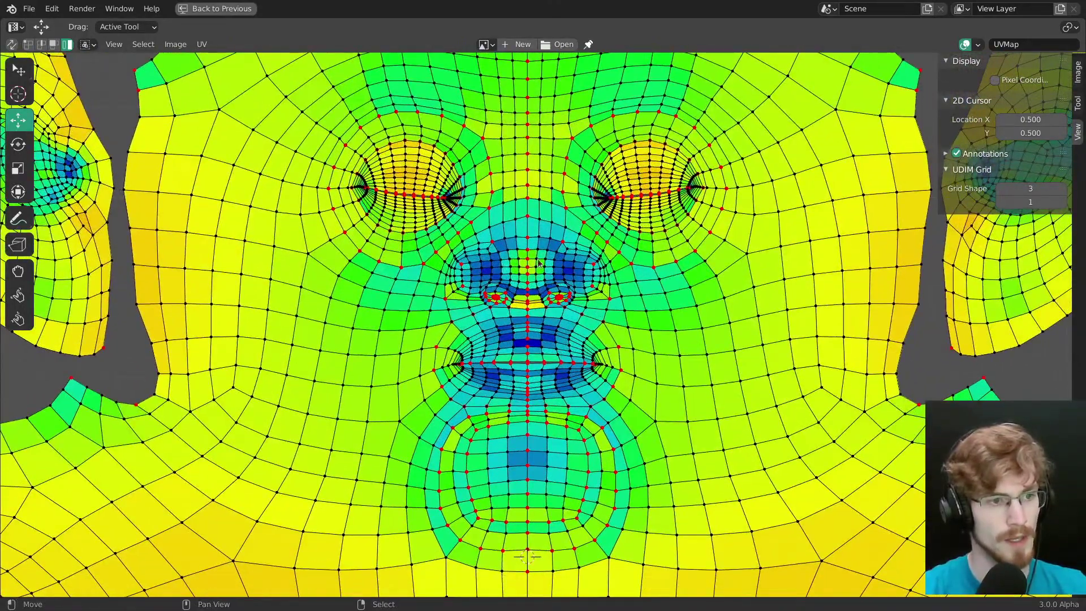
{"action": "middle_click_drag", "start_coordinate": [578, 267], "coordinate": [588, 362], "text": "ctrl"}
{"action": "middle_click_drag", "start_coordinate": [588, 361], "coordinate": [594, 334], "text": "ctrl"}
{"action": "middle_click_drag", "start_coordinate": [616, 409], "coordinate": [563, 356]}
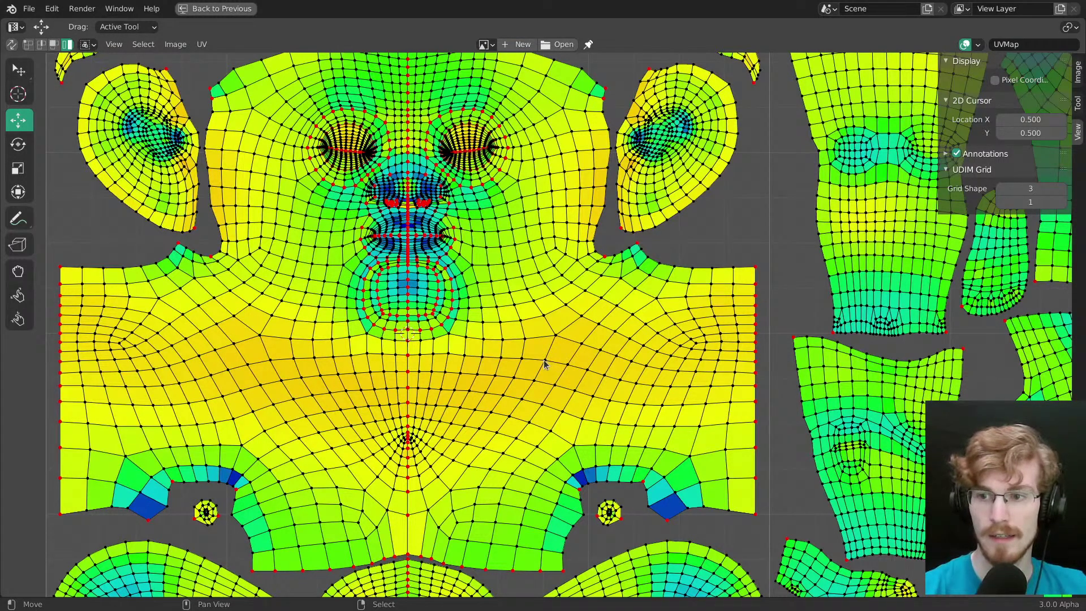
{"action": "middle_click_drag", "start_coordinate": [553, 367], "coordinate": [597, 411]}
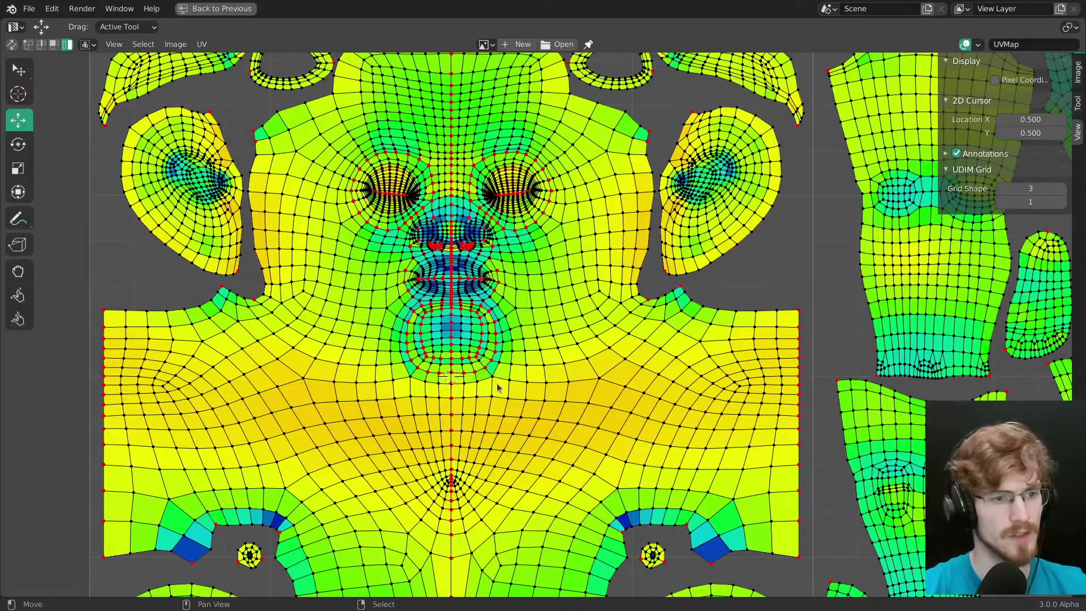
{"action": "middle_click_drag", "start_coordinate": [538, 360], "coordinate": [615, 398], "text": "ctrl"}
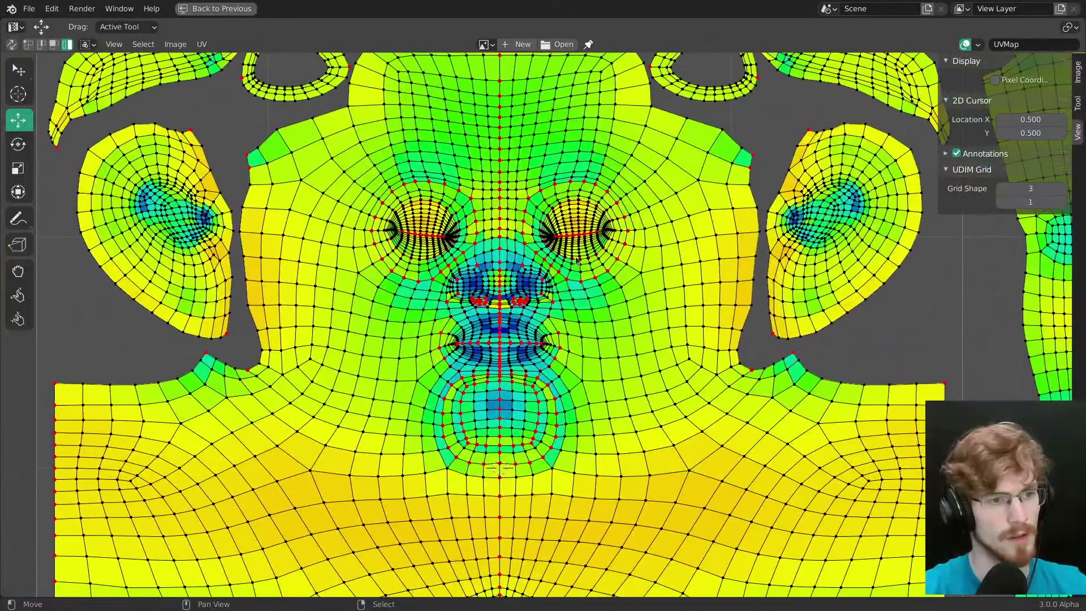
{"action": "middle_click_drag", "start_coordinate": [527, 416], "coordinate": [484, 333], "text": "ctrl"}
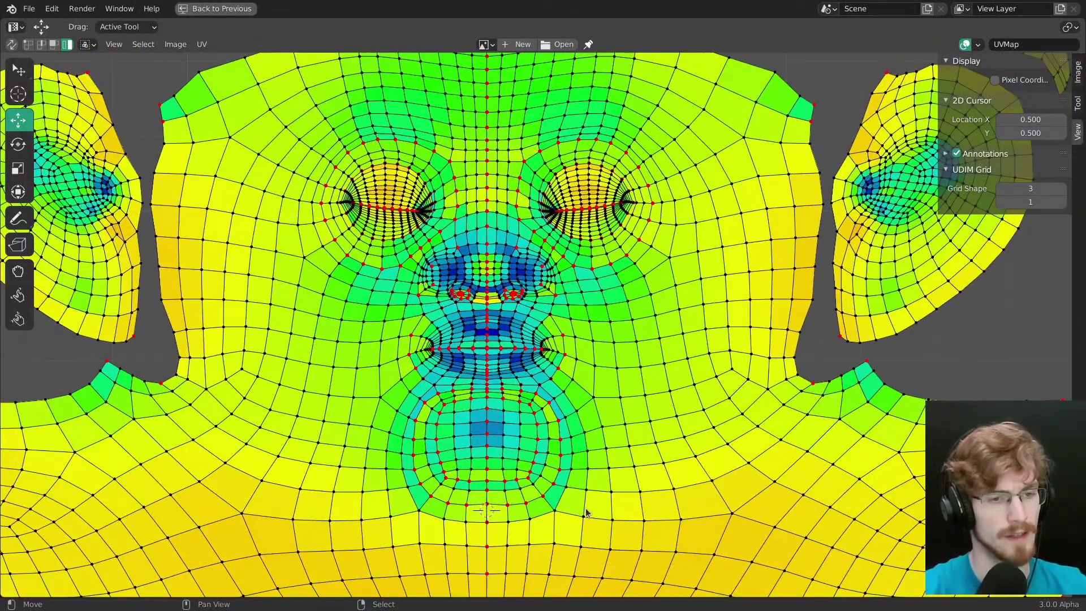
{"action": "middle_click_drag", "start_coordinate": [597, 424], "coordinate": [515, 259]}
{"action": "middle_click_drag", "start_coordinate": [566, 328], "coordinate": [572, 415], "text": "ctrl"}
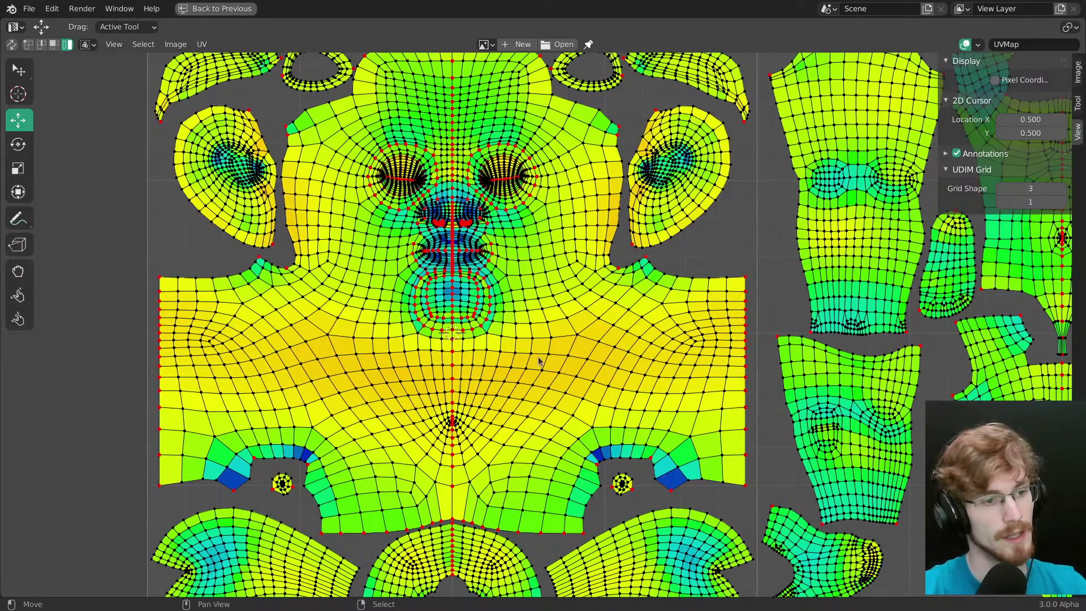
Step: Compare the area stretch across all three UDIM tiles, covering the head, torso, limb, hand and foot islands
{"action": "middle_click_drag", "start_coordinate": [550, 409], "coordinate": [554, 452]}
{"action": "middle_click_drag", "start_coordinate": [554, 453], "coordinate": [571, 448], "text": "ctrl"}
{"action": "middle_click_drag", "start_coordinate": [713, 473], "coordinate": [528, 469]}
{"action": "middle_click_drag", "start_coordinate": [528, 469], "coordinate": [557, 322]}
{"action": "middle_click_drag", "start_coordinate": [714, 294], "coordinate": [527, 375]}
{"action": "middle_click_drag", "start_coordinate": [527, 375], "coordinate": [520, 408], "text": "ctrl"}
{"action": "middle_click_drag", "start_coordinate": [815, 337], "coordinate": [640, 345]}
{"action": "middle_click_drag", "start_coordinate": [751, 368], "coordinate": [425, 328]}
{"action": "middle_click_drag", "start_coordinate": [425, 328], "coordinate": [415, 363], "text": "ctrl"}
{"action": "middle_click_drag", "start_coordinate": [322, 367], "coordinate": [854, 473]}
{"action": "middle_click_drag", "start_coordinate": [853, 474], "coordinate": [868, 398], "text": "ctrl"}
{"action": "middle_click_drag", "start_coordinate": [765, 352], "coordinate": [622, 266]}
{"action": "middle_click_drag", "start_coordinate": [622, 267], "coordinate": [613, 322], "text": "ctrl"}
{"action": "middle_click_drag", "start_coordinate": [705, 287], "coordinate": [470, 309]}
{"action": "middle_click_drag", "start_coordinate": [835, 297], "coordinate": [802, 293], "text": "ctrl"}
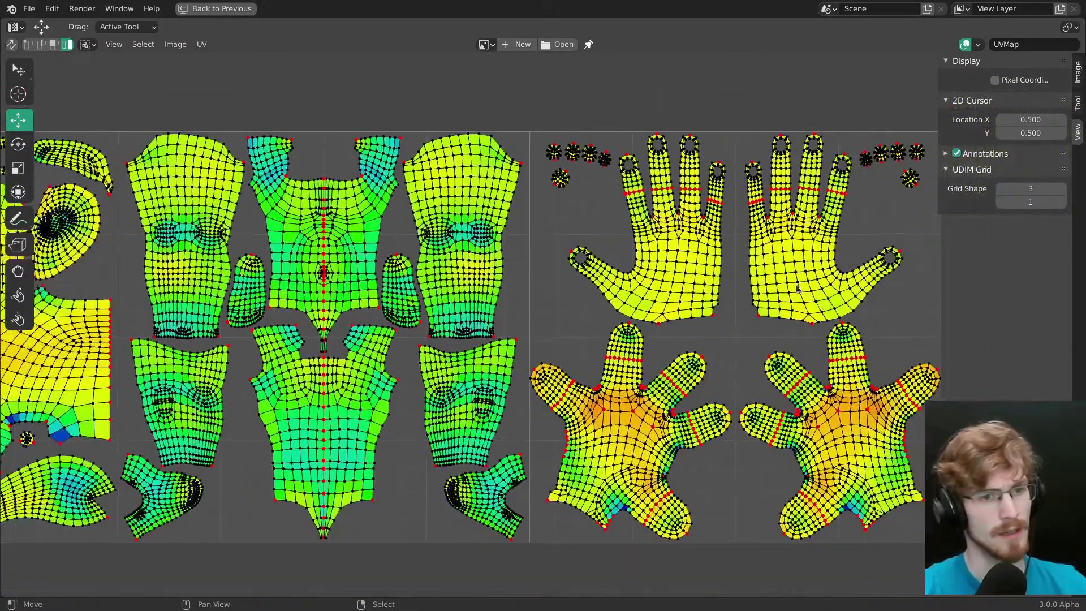
{"action": "middle_click_drag", "start_coordinate": [716, 248], "coordinate": [777, 243]}
{"action": "middle_click_drag", "start_coordinate": [629, 269], "coordinate": [784, 275]}
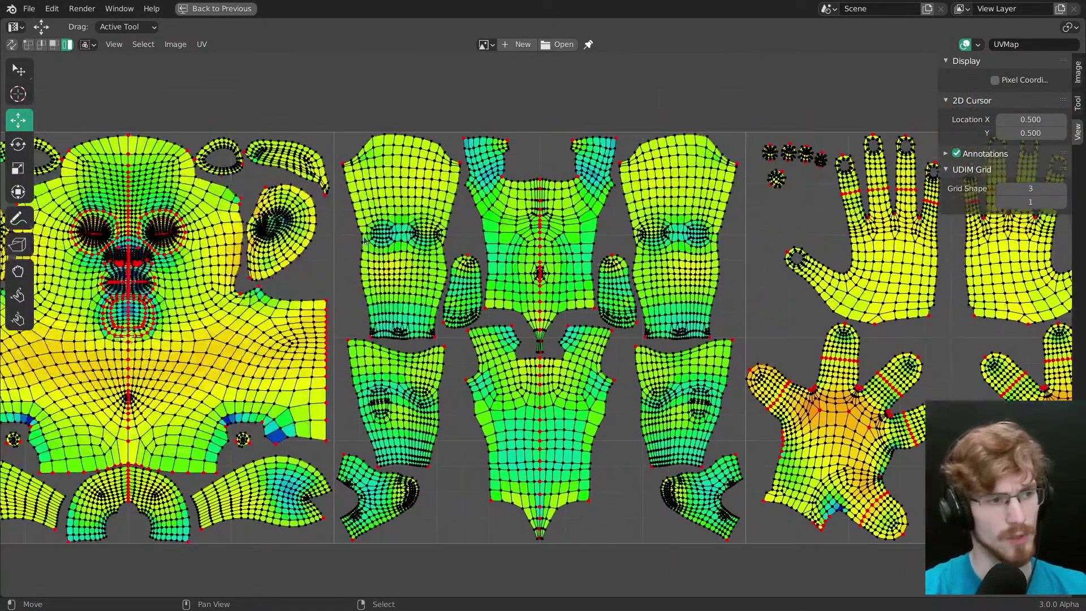
{"action": "middle_click_drag", "start_coordinate": [526, 221], "coordinate": [592, 182]}
{"action": "middle_click_drag", "start_coordinate": [1032, 298], "coordinate": [748, 276]}
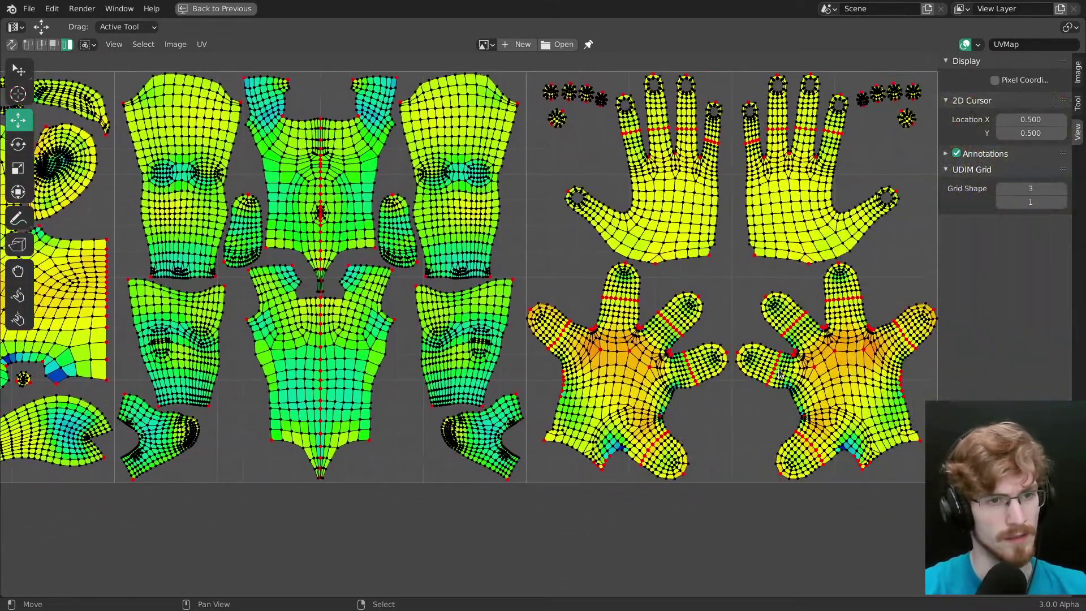
{"action": "middle_click_drag", "start_coordinate": [324, 221], "coordinate": [483, 277]}
{"action": "middle_click_drag", "start_coordinate": [686, 370], "coordinate": [536, 355]}
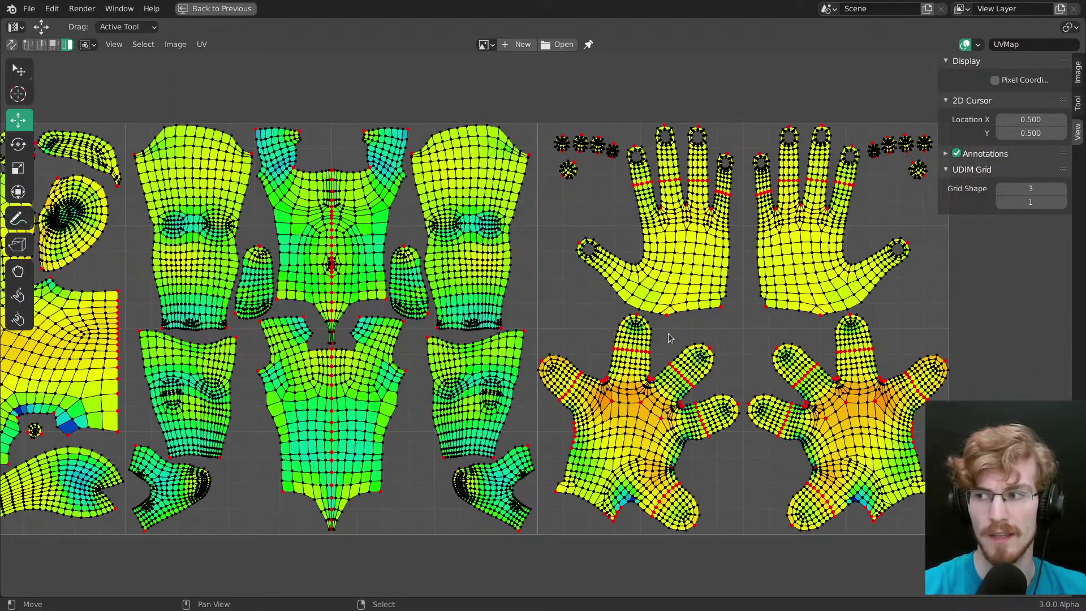
{"action": "middle_click_drag", "start_coordinate": [670, 348], "coordinate": [739, 302]}
{"action": "mouse_move", "coordinate": [424, 267]}
{"action": "middle_mouse_down"}
{"action": "mouse_move", "coordinate": [596, 326]}
{"action": "mouse_move", "coordinate": [632, 269]}
{"action": "mouse_move", "coordinate": [570, 323]}
{"action": "middle_mouse_up"}
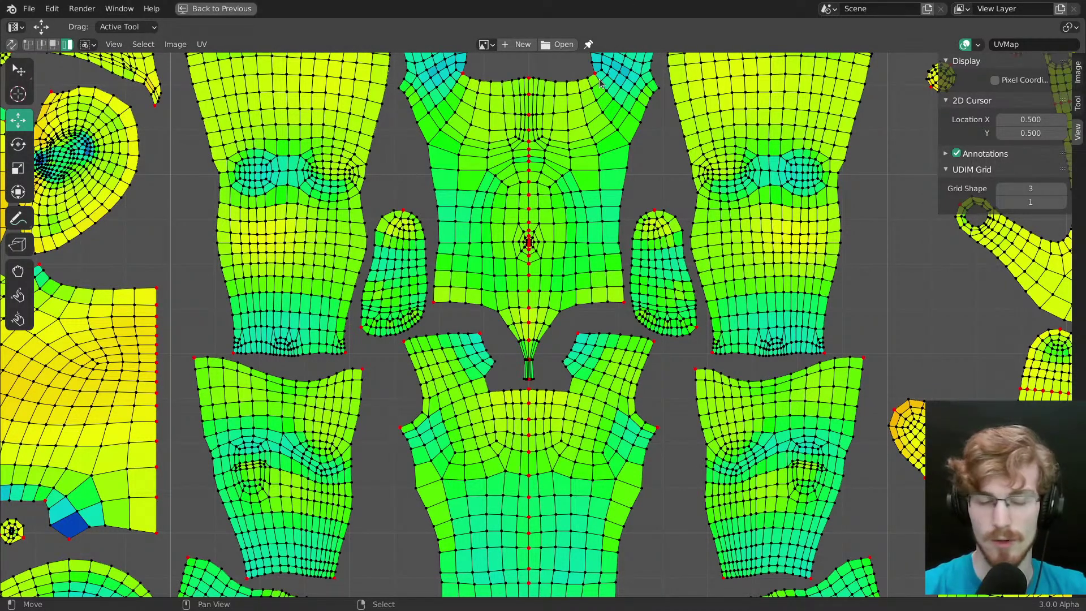
{"action": "scroll", "coordinate": [634, 337], "scroll_direction": "down", "scroll_amount": 5}
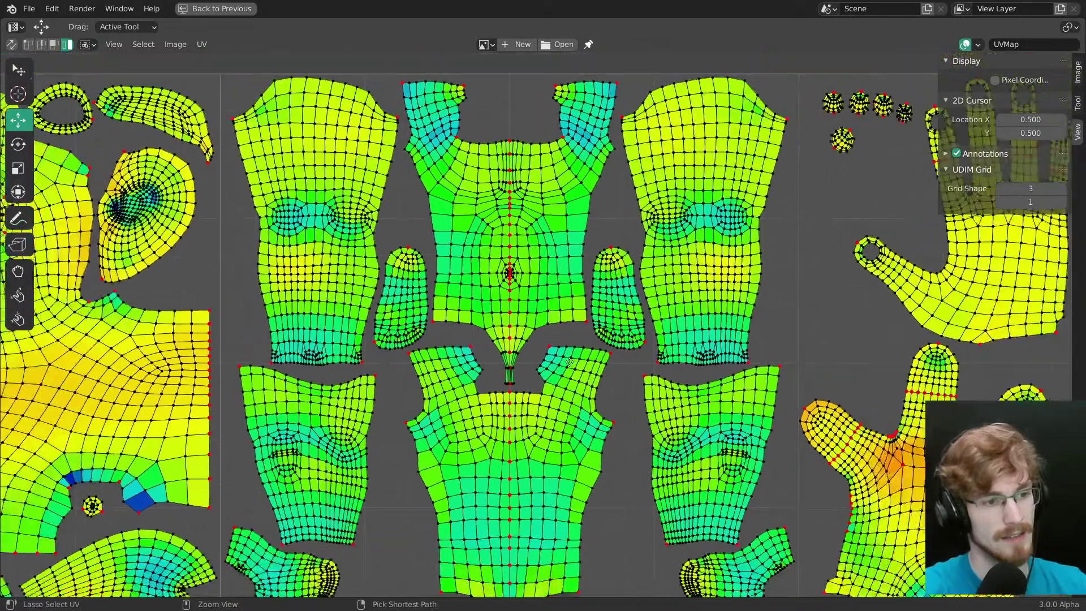
{"action": "scroll", "coordinate": [561, 350], "scroll_direction": "up", "scroll_amount": 1}
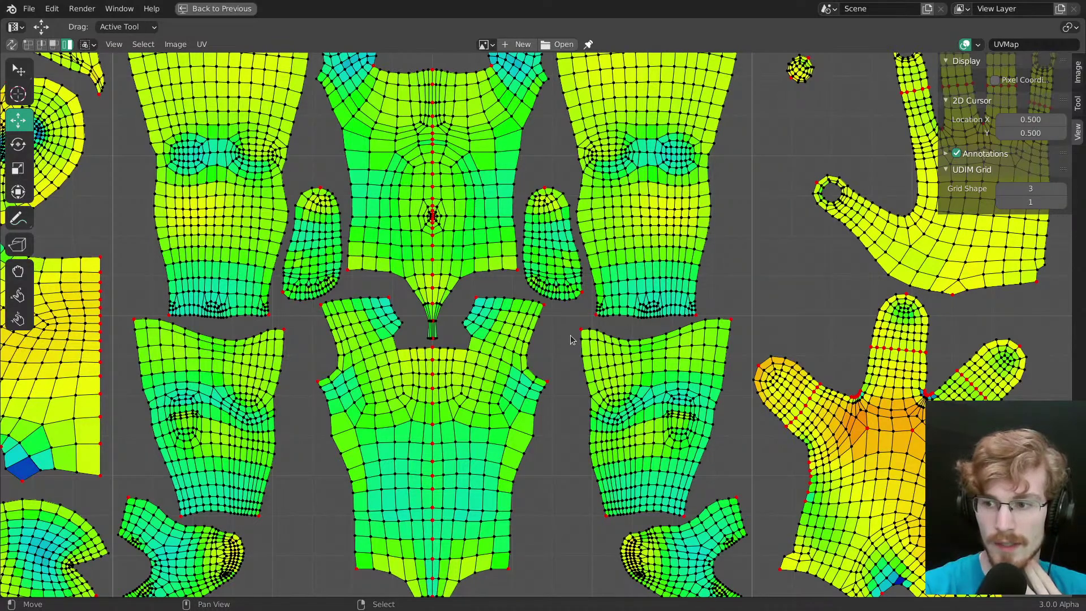
{"action": "scroll", "coordinate": [568, 331], "scroll_direction": "down", "scroll_amount": 3}
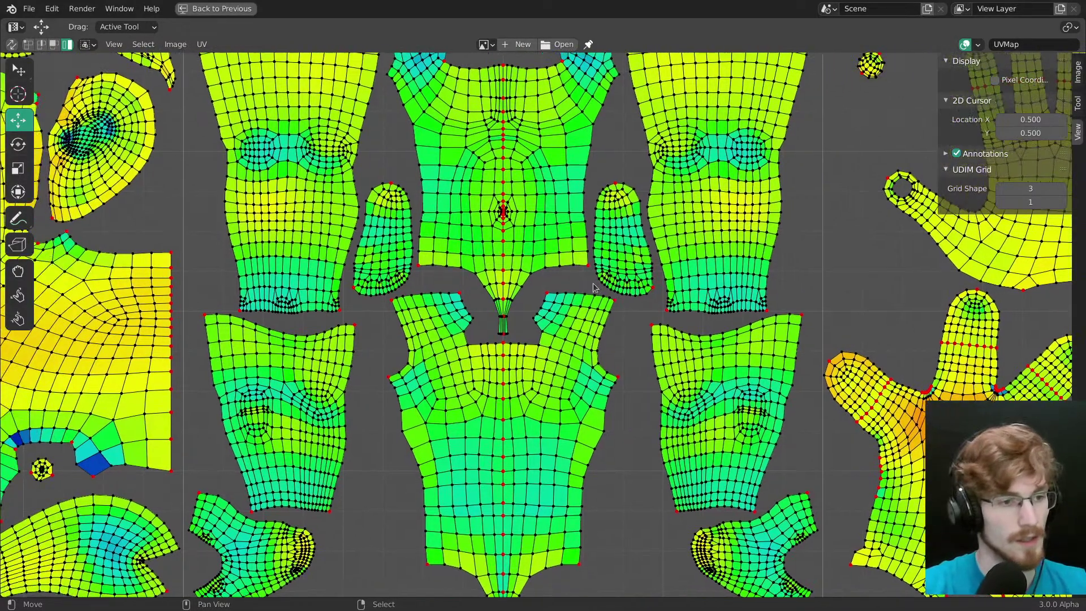
Step: Restore the split editor layout, deselect all body geometry and view the mesh from the front
{"action": "key", "text": "ctrl+space"}
{"action": "key", "text": "alt+a"}
{"action": "key", "text": "KP_1"}
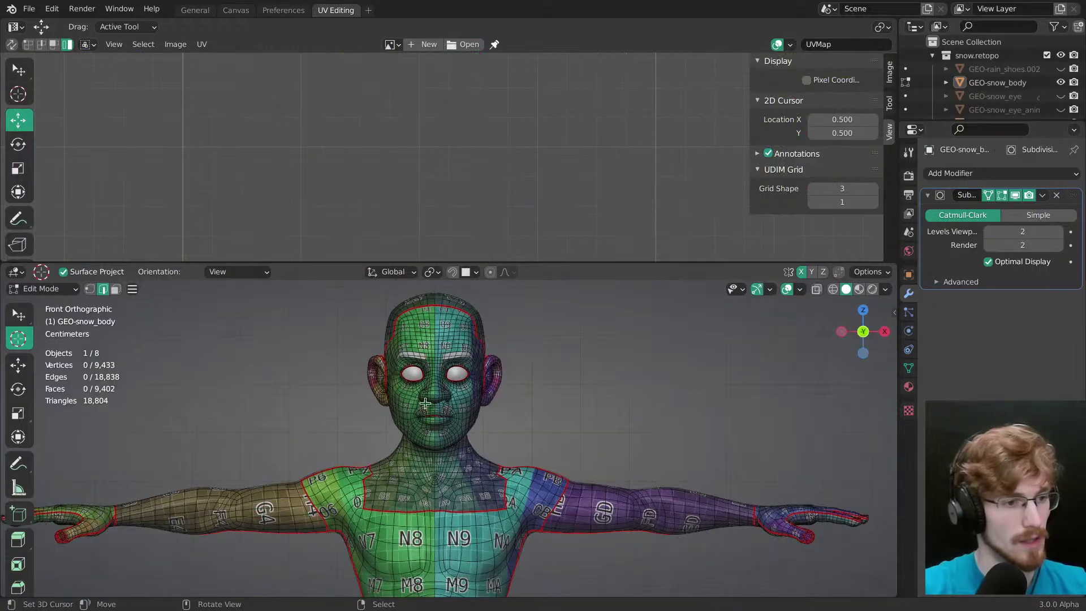
Step: Switch the body mesh from Edit Mode to Object Mode with the head in close view
{"action": "scroll", "coordinate": [498, 422], "scroll_direction": "up", "scroll_amount": 6}
{"action": "key", "text": "ctrl+Tab"}
{"action": "left_click", "coordinate": [449, 432]}
{"action": "scroll", "coordinate": [448, 432], "scroll_direction": "down", "scroll_amount": 5}
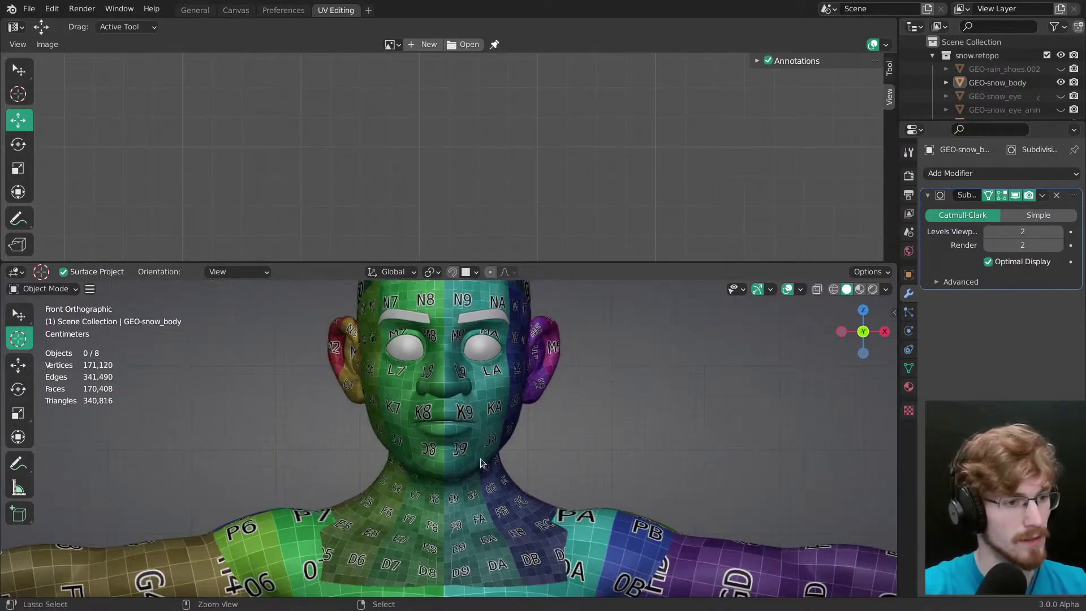
Step: Change the solid viewport lighting from MatCap to Studio and choose the soft paint studio light
{"action": "left_click", "coordinate": [886, 288]}
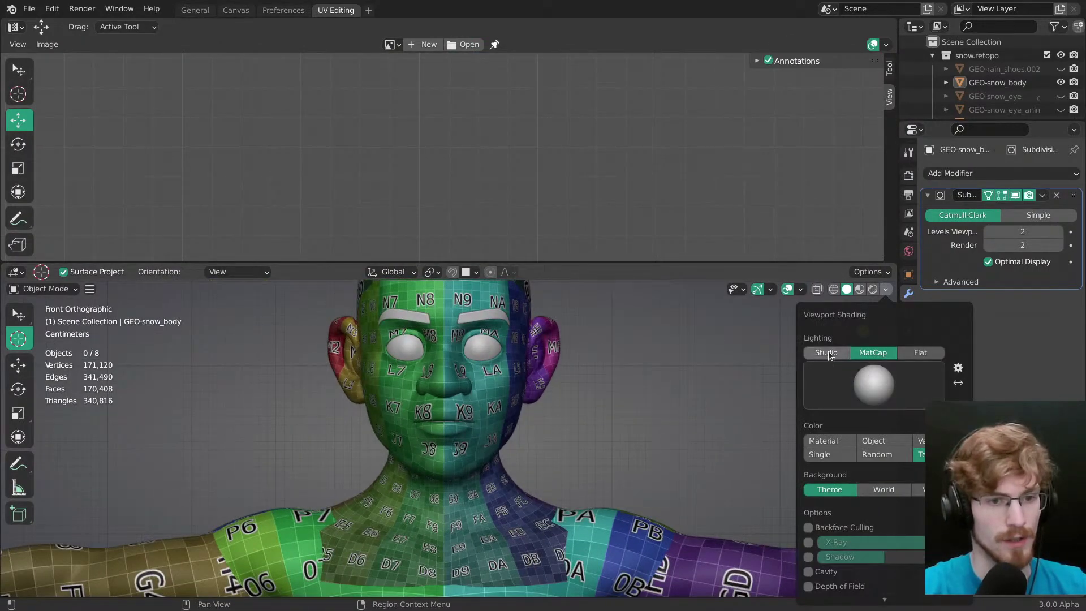
{"action": "left_click", "coordinate": [826, 352]}
{"action": "left_click", "coordinate": [865, 379]}
{"action": "left_click", "coordinate": [846, 427]}
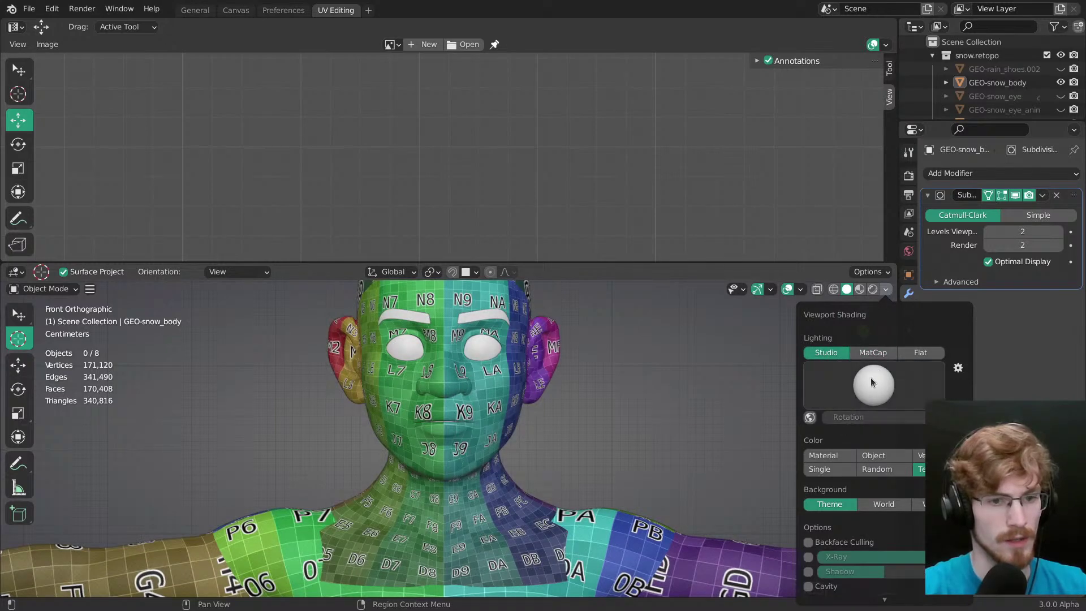
{"action": "left_click", "coordinate": [848, 393]}
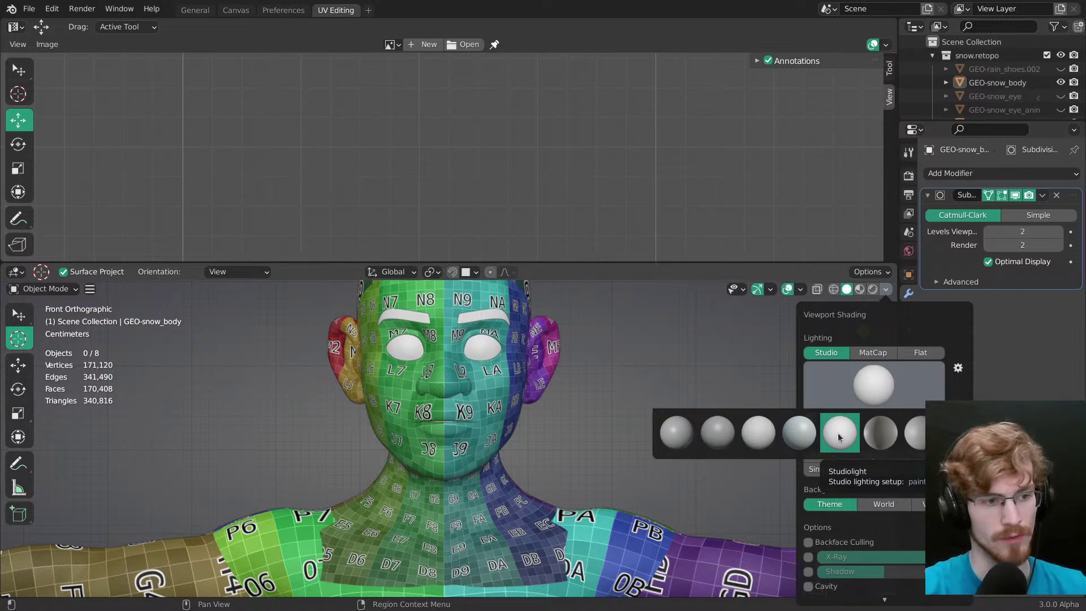
{"action": "left_click", "coordinate": [839, 433]}
{"action": "middle_click_drag", "start_coordinate": [531, 380], "coordinate": [538, 381]}
Step: Enable world-space cavity shading with ridge 0, and adjust its valley strength and ambient occlusion distance
{"action": "left_click", "coordinate": [883, 288]}
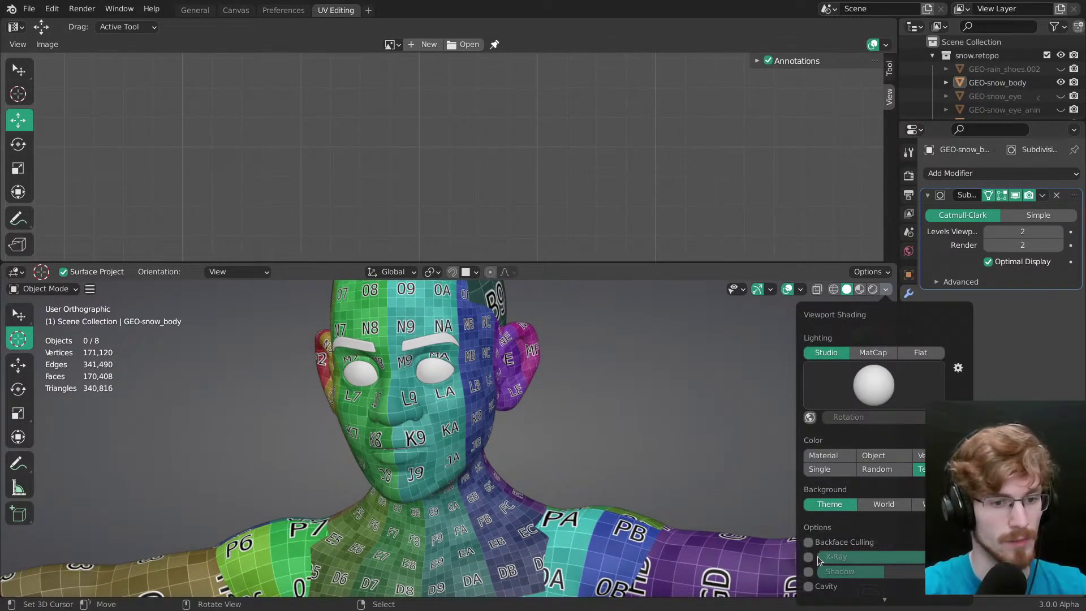
{"action": "mouse_move", "coordinate": [829, 599]}
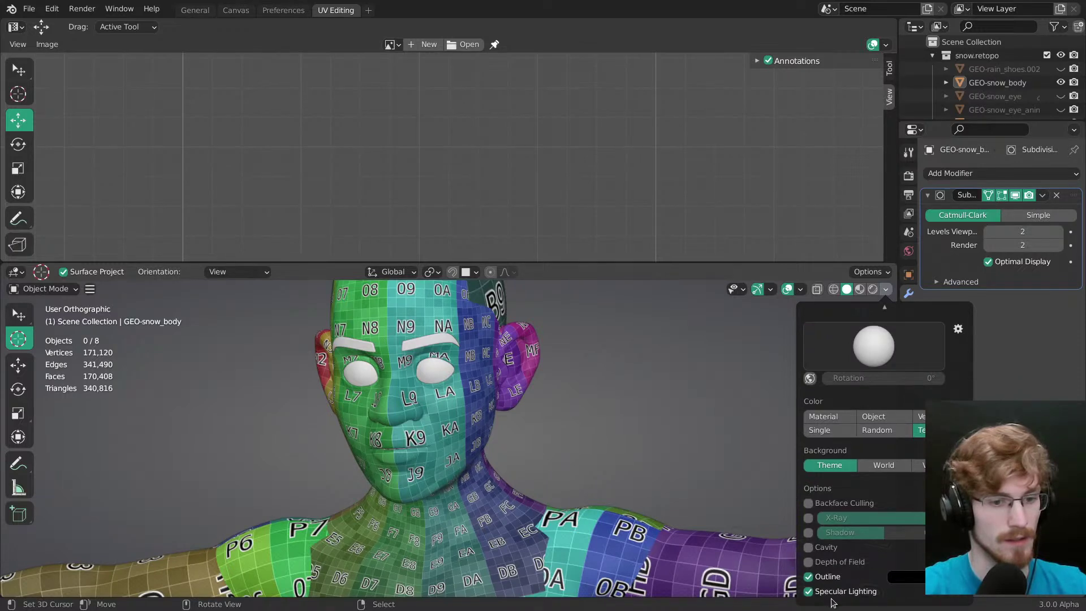
{"action": "left_click", "coordinate": [808, 548]}
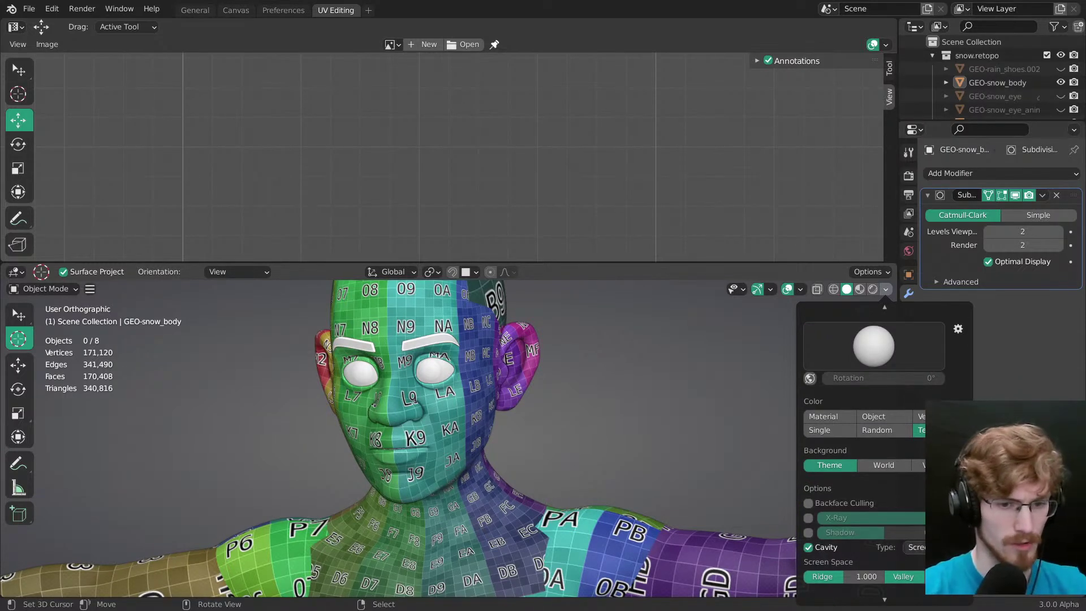
{"action": "left_click", "coordinate": [920, 502]}
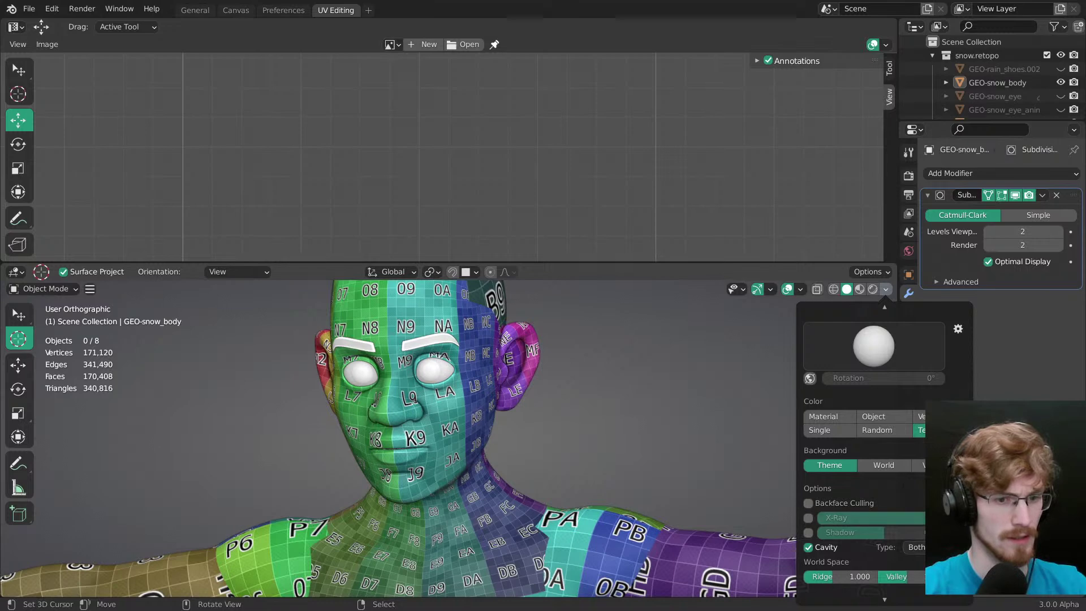
{"action": "left_click", "coordinate": [917, 531]}
{"action": "left_click_drag", "start_coordinate": [858, 576], "coordinate": [820, 572]}
{"action": "left_click_drag", "start_coordinate": [898, 577], "coordinate": [921, 577]}
{"action": "left_click", "coordinate": [958, 577]}
{"action": "left_click_drag", "start_coordinate": [981, 536], "coordinate": [1004, 536]}
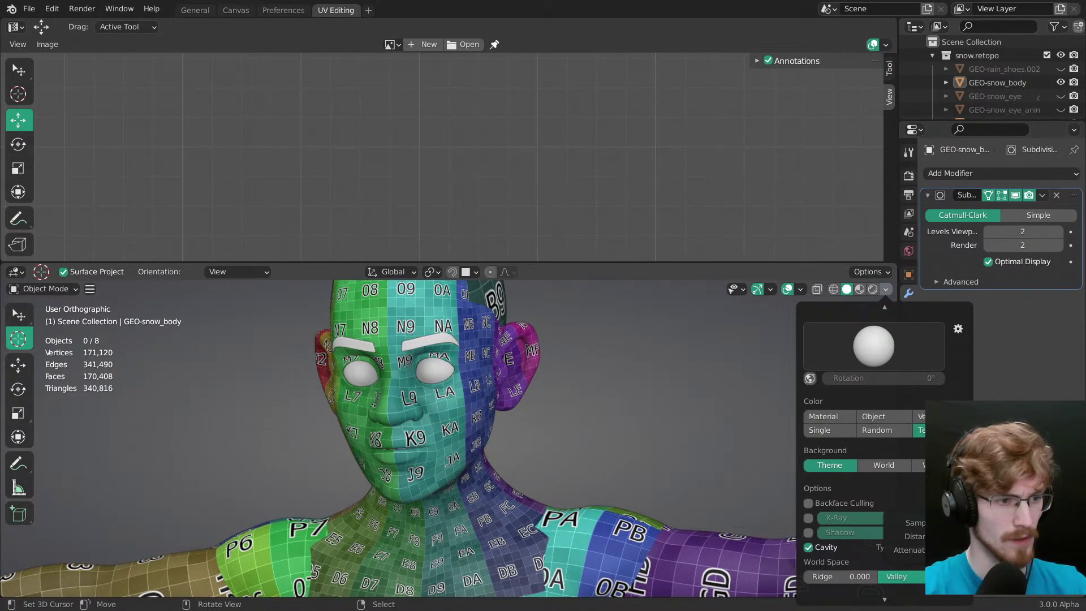
Step: Examine the checker texture across the face, nose, mouth and ear from the front and side
{"action": "mouse_move", "coordinate": [593, 460]}
{"action": "middle_mouse_down"}
{"action": "mouse_move", "coordinate": [502, 388]}
{"action": "mouse_move", "coordinate": [643, 403]}
{"action": "mouse_move", "coordinate": [449, 385]}
{"action": "mouse_move", "coordinate": [481, 416]}
{"action": "mouse_move", "coordinate": [624, 365]}
{"action": "mouse_move", "coordinate": [405, 392]}
{"action": "middle_mouse_up"}
{"action": "scroll", "coordinate": [498, 442], "scroll_direction": "down", "scroll_amount": 5}
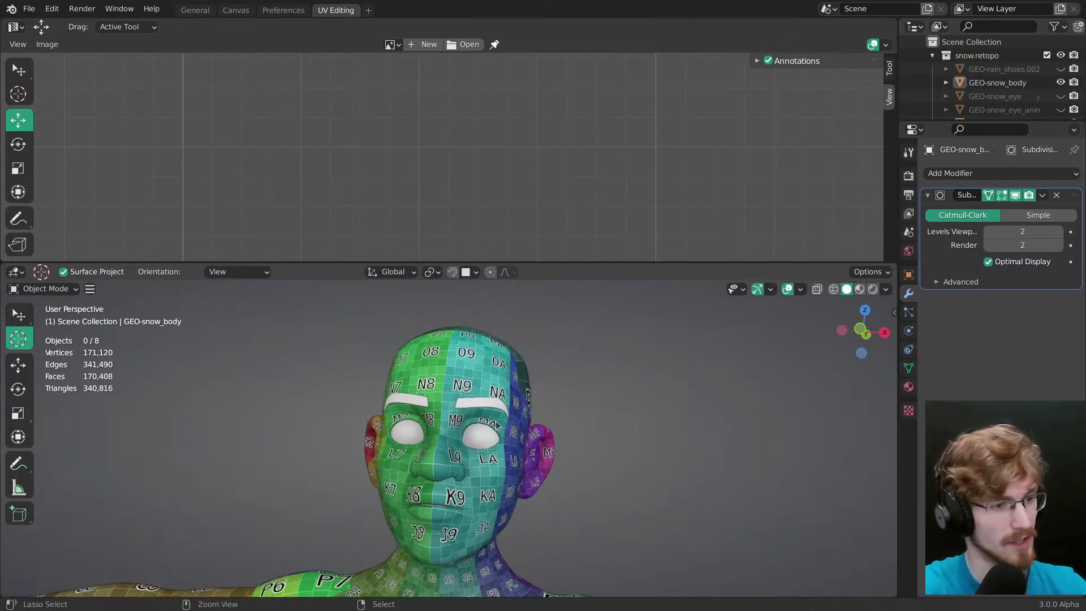
{"action": "scroll", "coordinate": [497, 442], "scroll_direction": "up", "scroll_amount": 5}
{"action": "middle_click_drag", "start_coordinate": [497, 443], "coordinate": [502, 411]}
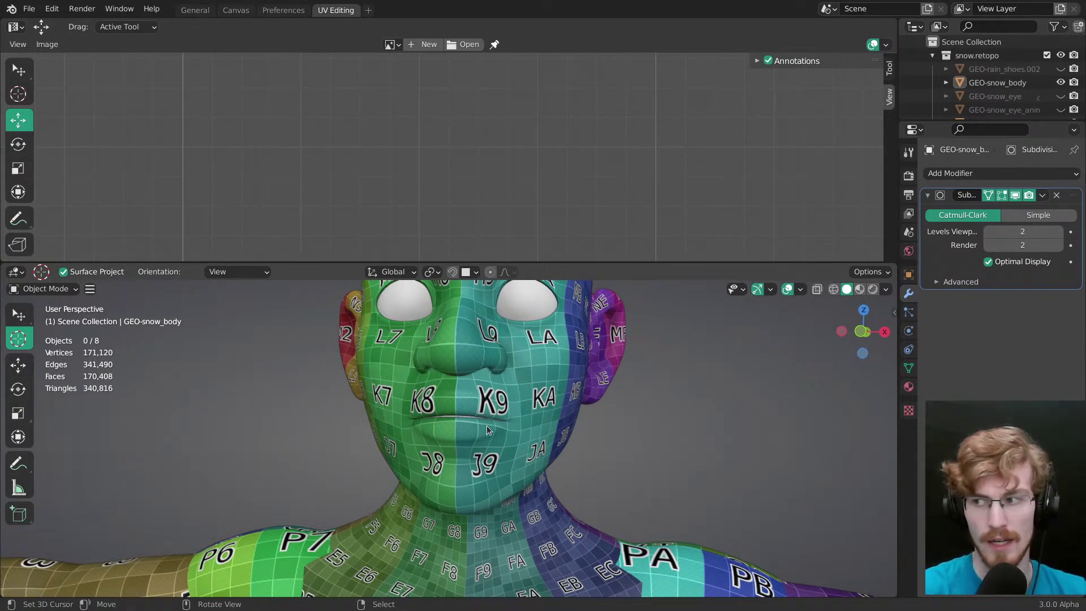
{"action": "mouse_move", "coordinate": [489, 429]}
{"action": "middle_mouse_down"}
{"action": "mouse_move", "coordinate": [520, 375]}
{"action": "mouse_move", "coordinate": [492, 419]}
{"action": "middle_mouse_up"}
{"action": "middle_click_drag", "start_coordinate": [492, 418], "coordinate": [477, 388]}
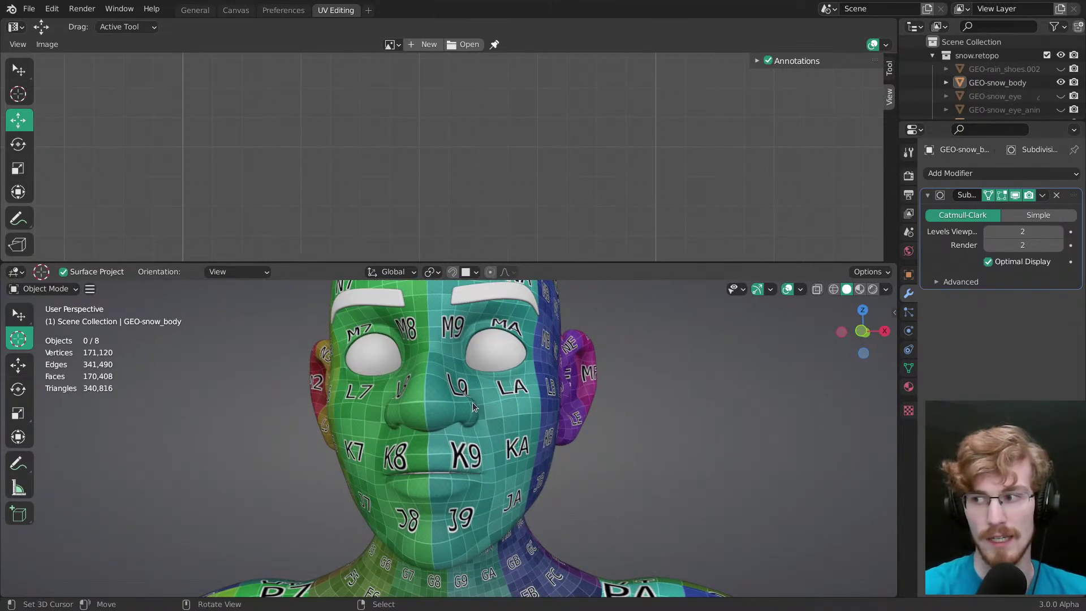
{"action": "middle_click_drag", "start_coordinate": [500, 402], "coordinate": [433, 424]}
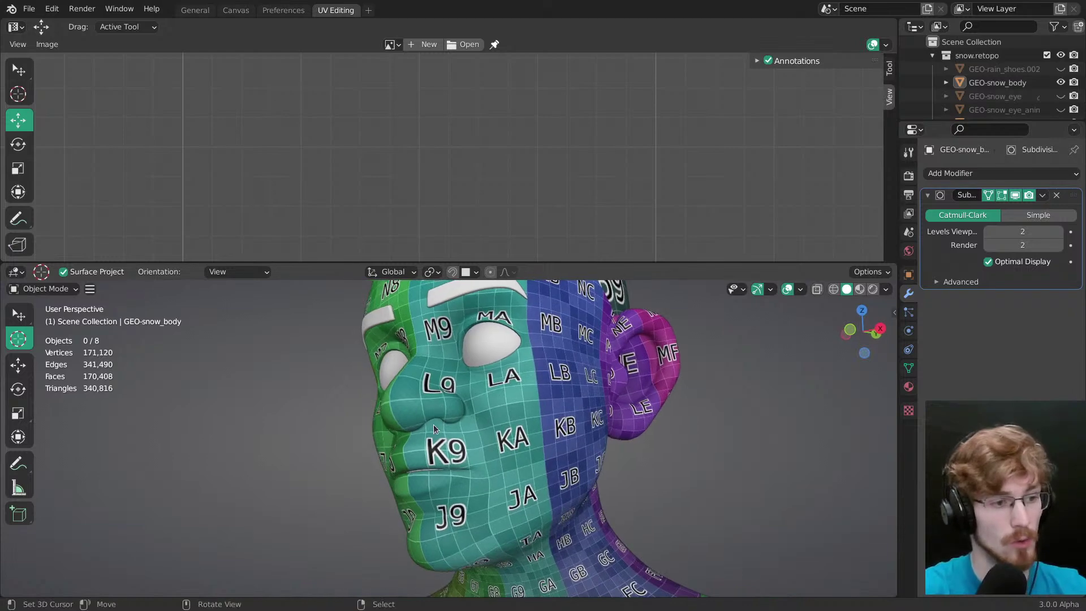
{"action": "middle_click_drag", "start_coordinate": [450, 379], "coordinate": [491, 393]}
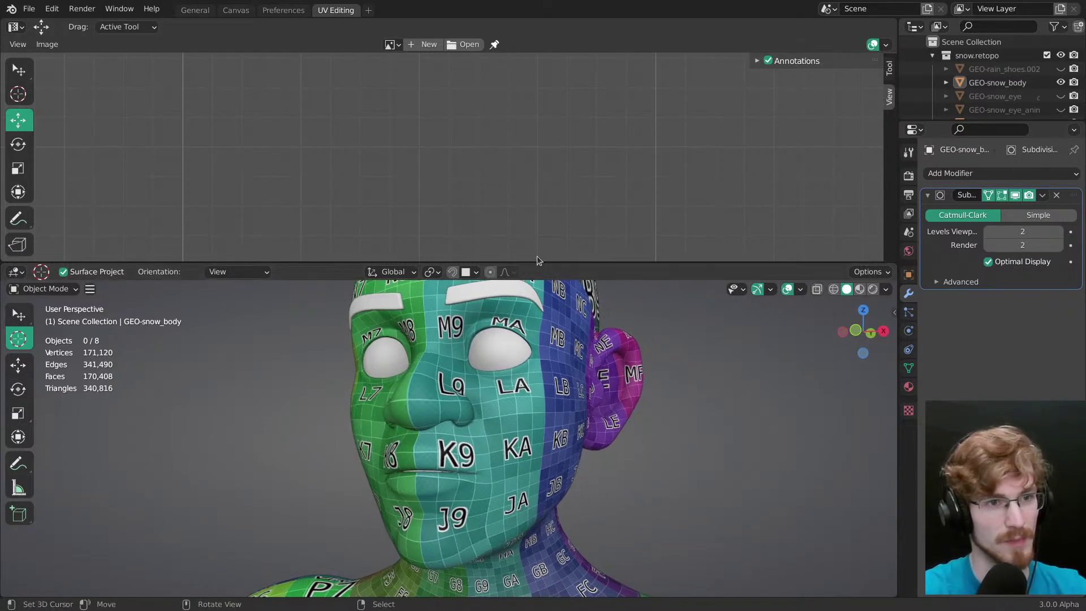
{"action": "key", "text": "n"}
{"action": "left_click", "coordinate": [614, 129]}
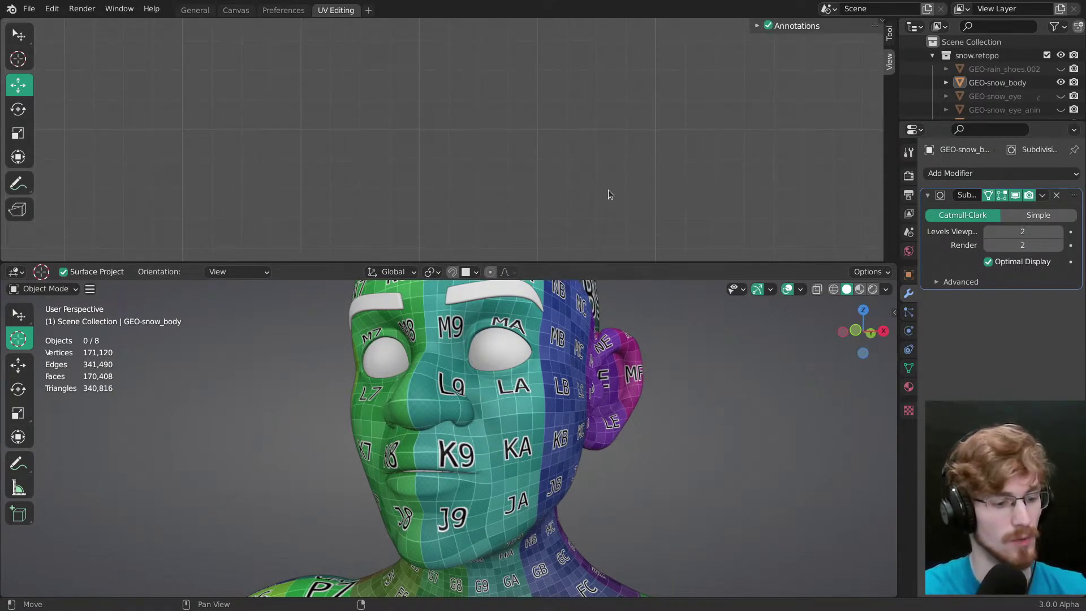
{"action": "key", "text": "n"}
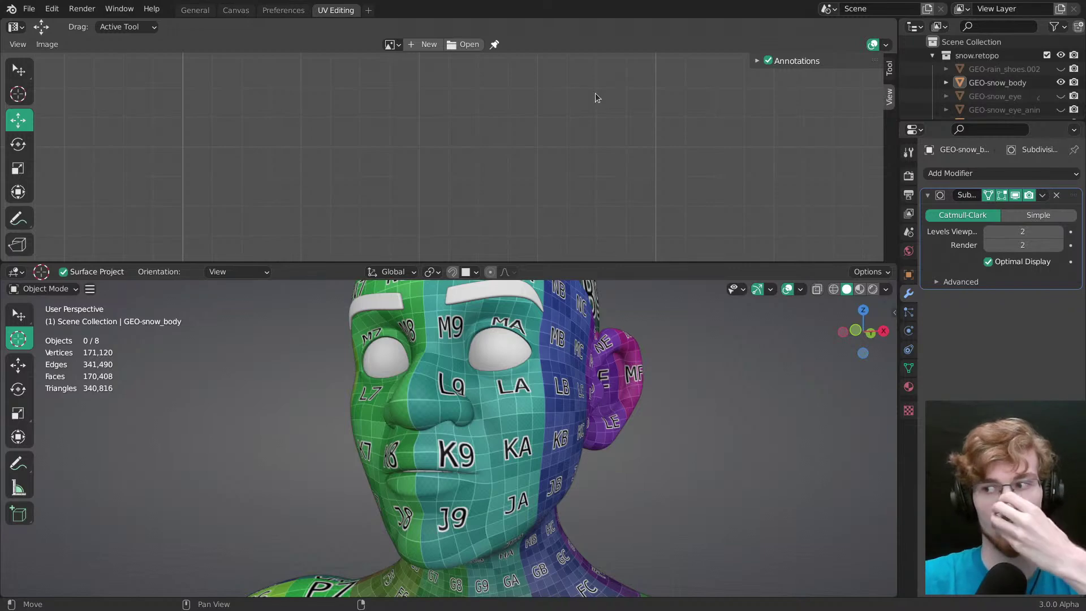
Step: Select the body object and inspect the checker pattern around the nose and mouth
{"action": "middle_click_drag", "start_coordinate": [488, 439], "coordinate": [487, 406]}
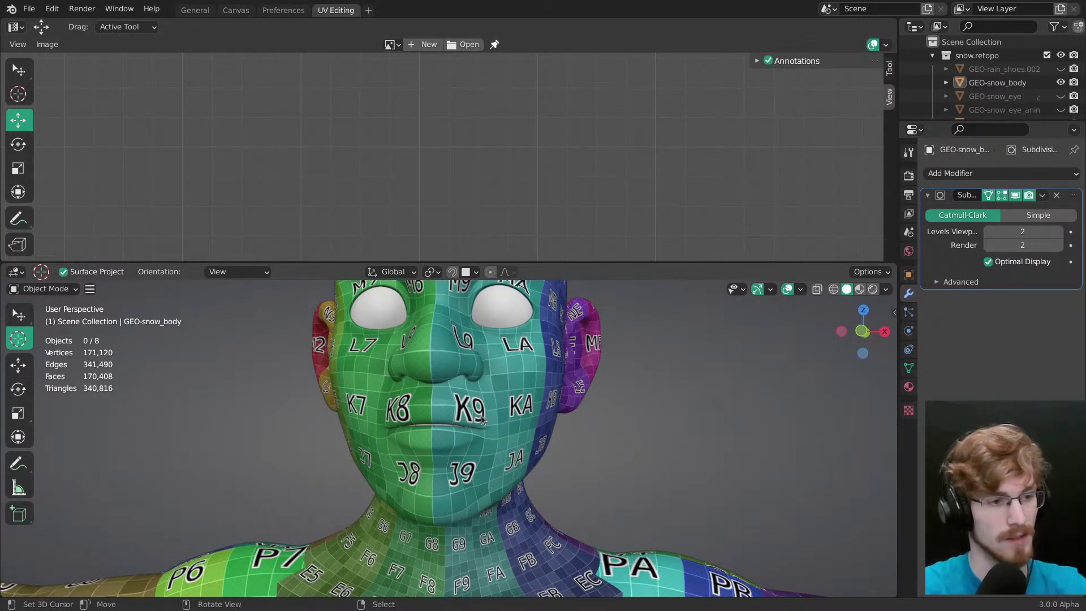
{"action": "left_click", "coordinate": [482, 418]}
{"action": "scroll", "coordinate": [486, 424], "scroll_direction": "up", "scroll_amount": 3}
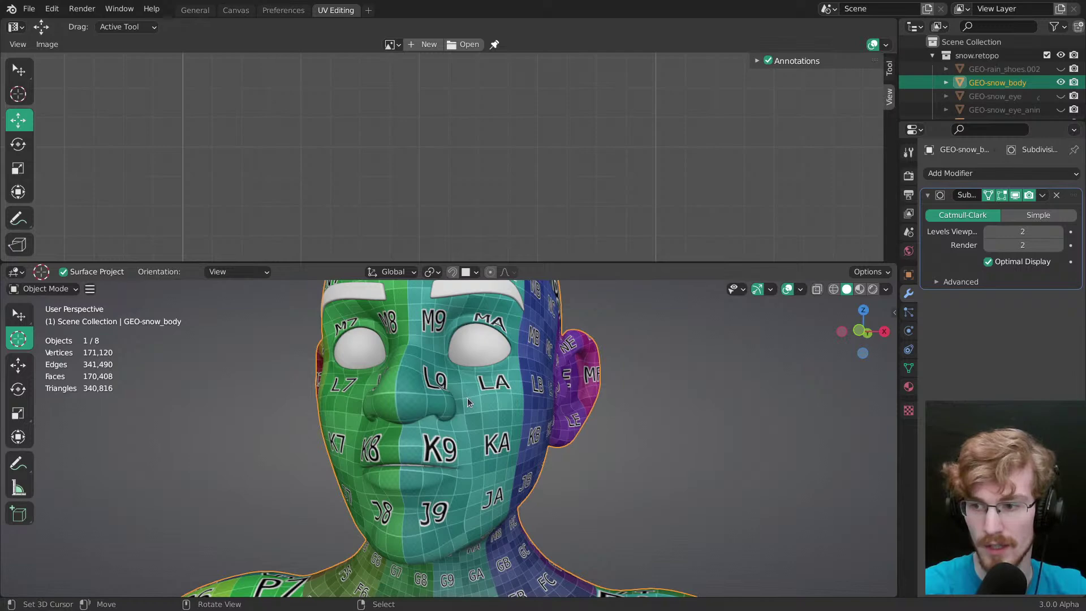
{"action": "middle_click_drag", "start_coordinate": [479, 406], "coordinate": [477, 385], "text": "shift"}
{"action": "middle_click_drag", "start_coordinate": [405, 424], "coordinate": [467, 427]}
Step: Enter Edit Mode on the body, select all geometry and turn off the 3D viewport overlays
{"action": "key", "text": "Tab"}
{"action": "scroll", "coordinate": [452, 404], "scroll_direction": "up", "scroll_amount": 3}
{"action": "key", "text": "shift+alt+z"}
{"action": "mouse_move", "coordinate": [437, 350]}
{"action": "middle_mouse_down", "text": "shift"}
{"action": "mouse_move", "coordinate": [440, 373]}
{"action": "mouse_move", "coordinate": [465, 394]}
{"action": "mouse_move", "coordinate": [447, 358]}
{"action": "middle_mouse_up", "text": "shift"}
{"action": "mouse_move", "coordinate": [446, 448]}
{"action": "middle_mouse_down"}
{"action": "mouse_move", "coordinate": [448, 435]}
{"action": "mouse_move", "coordinate": [425, 428]}
{"action": "middle_mouse_up"}
{"action": "key", "text": "z"}
{"action": "key", "text": "z"}
{"action": "key", "text": "a"}
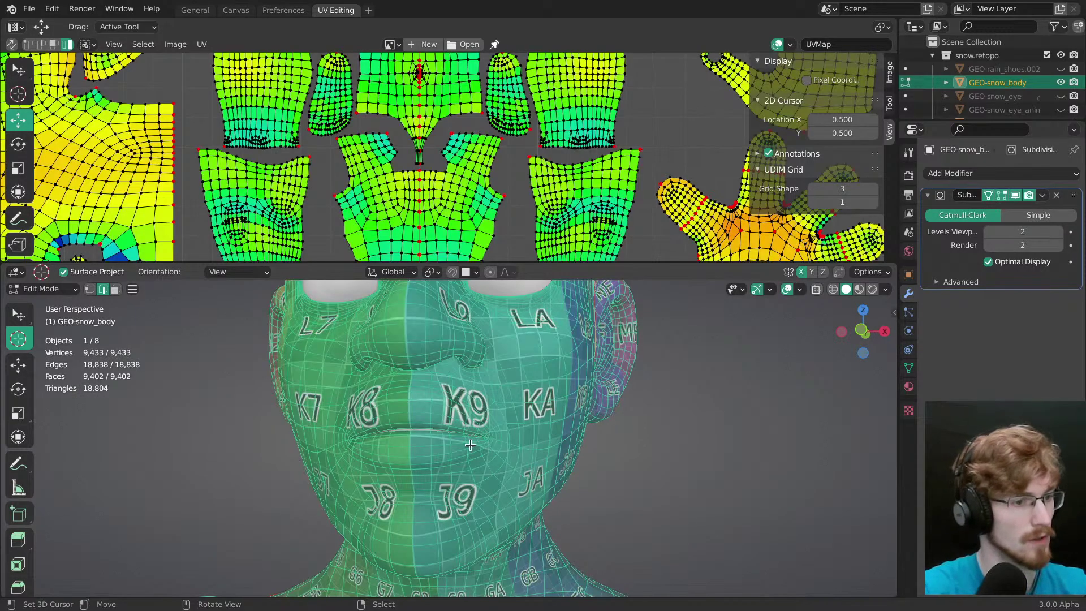
{"action": "middle_click_drag", "start_coordinate": [478, 469], "coordinate": [473, 450], "text": "ctrl"}
{"action": "key", "text": "z"}
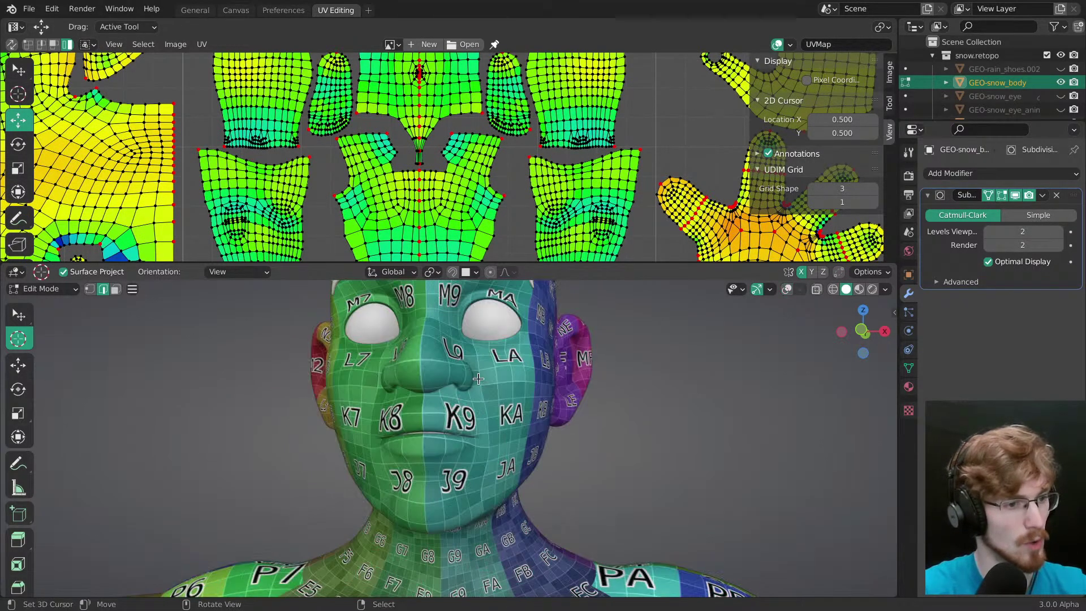
Step: Hide the UV editor's sidebar and enlarge the editor around the face part of the head island
{"action": "middle_click_drag", "start_coordinate": [476, 382], "coordinate": [453, 374]}
{"action": "middle_click_drag", "start_coordinate": [459, 527], "coordinate": [446, 509]}
{"action": "key", "text": "n"}
{"action": "middle_click_drag", "start_coordinate": [508, 192], "coordinate": [646, 228], "text": "ctrl"}
{"action": "middle_click_drag", "start_coordinate": [586, 208], "coordinate": [689, 248]}
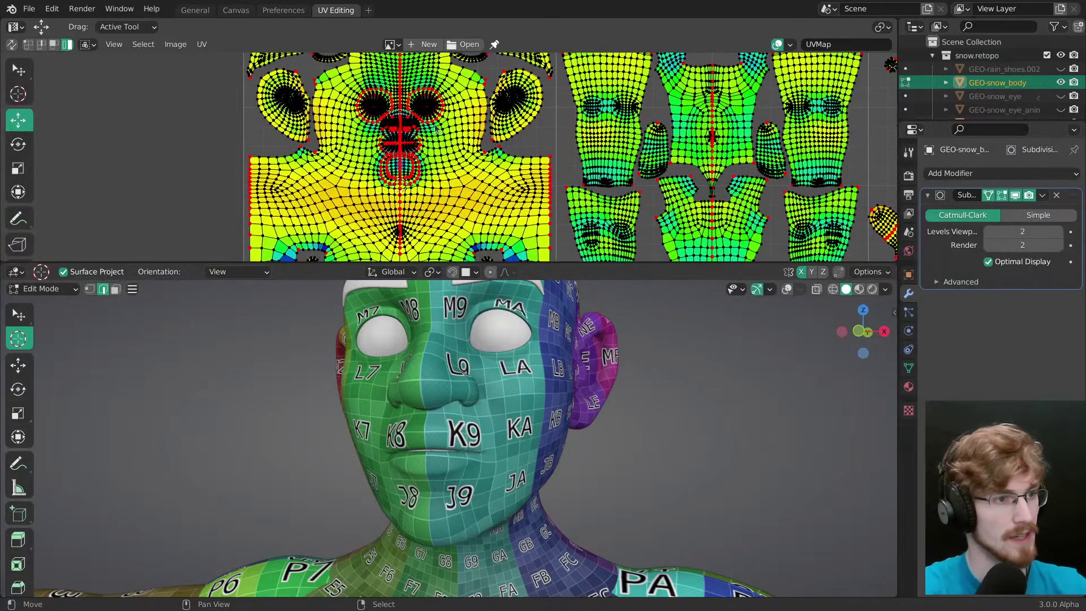
{"action": "left_click_drag", "start_coordinate": [497, 264], "coordinate": [497, 324]}
{"action": "middle_click_drag", "start_coordinate": [492, 266], "coordinate": [515, 223], "text": "ctrl"}
{"action": "middle_click_drag", "start_coordinate": [452, 192], "coordinate": [537, 224]}
{"action": "middle_click_drag", "start_coordinate": [534, 283], "coordinate": [488, 242]}
{"action": "left_click_drag", "start_coordinate": [490, 328], "coordinate": [497, 310]}
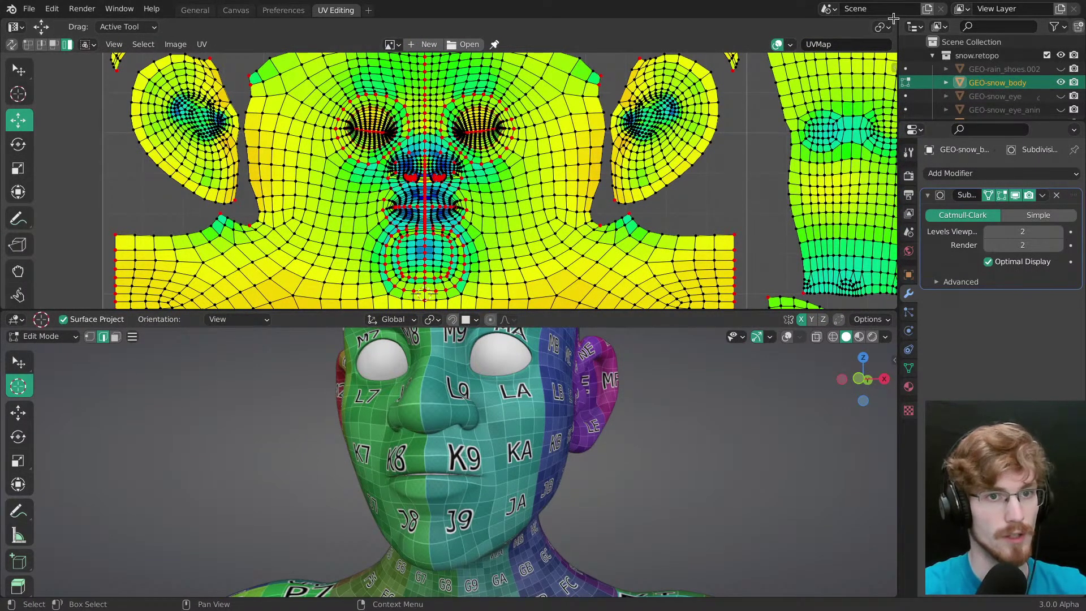
Step: Rearrange the workspace so the 3D viewport and the UV editor stand side by side at full height
{"action": "left_click_drag", "start_coordinate": [894, 21], "coordinate": [572, 39]}
{"action": "left_click_drag", "start_coordinate": [892, 22], "coordinate": [445, 28]}
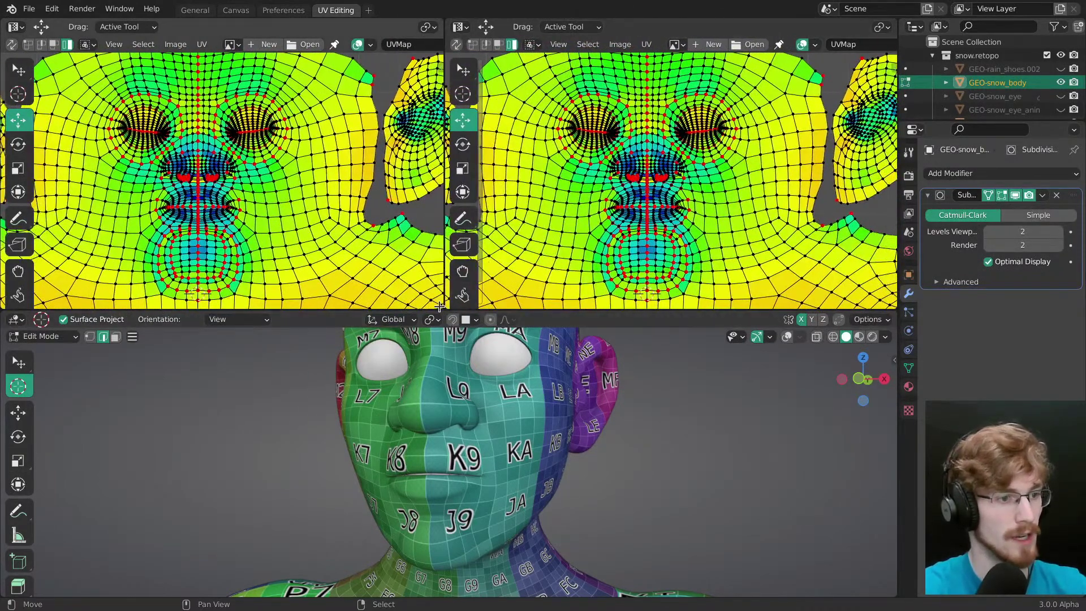
{"action": "left_click_drag", "start_coordinate": [439, 318], "coordinate": [438, 277]}
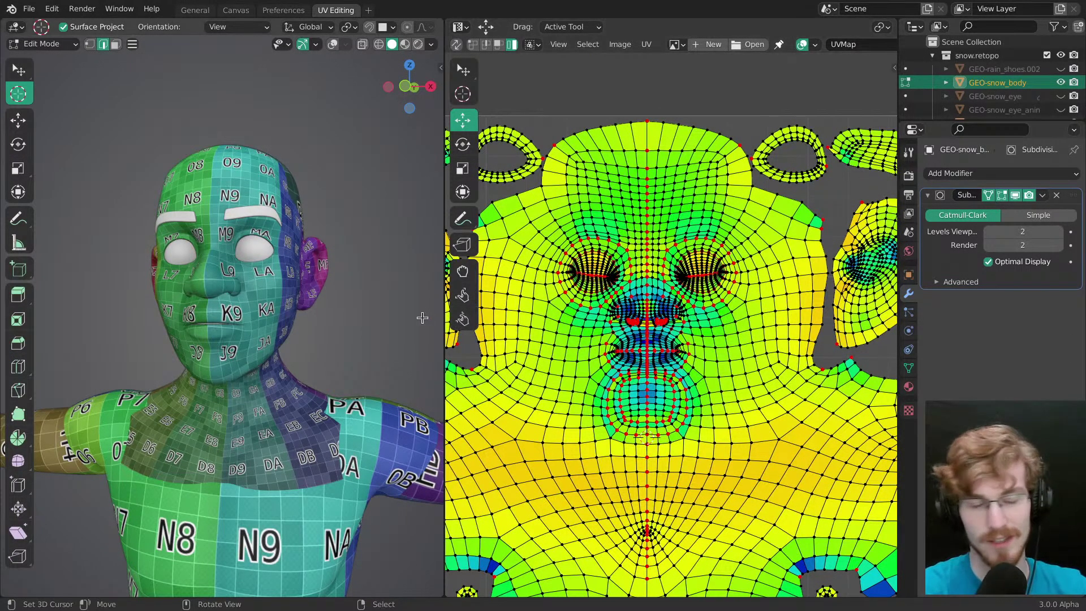
{"action": "middle_click_drag", "start_coordinate": [327, 341], "coordinate": [345, 306], "text": "ctrl"}
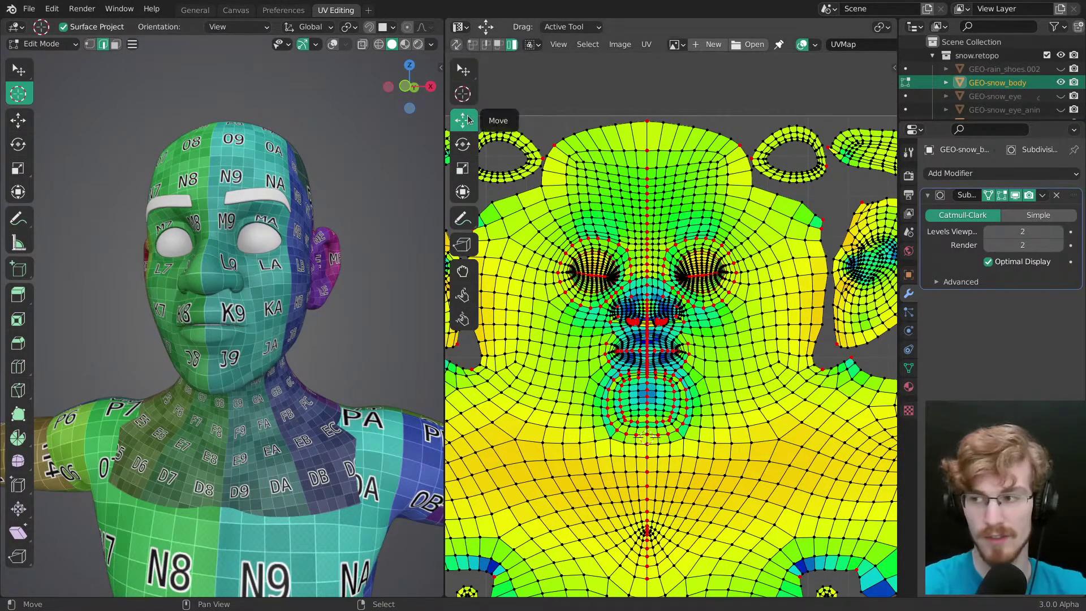
Step: Compare the checker texture on the 3D face with the area stretch around the nose and mouth UVs
{"action": "middle_click_drag", "start_coordinate": [366, 299], "coordinate": [360, 297]}
{"action": "middle_click_drag", "start_coordinate": [610, 325], "coordinate": [644, 328]}
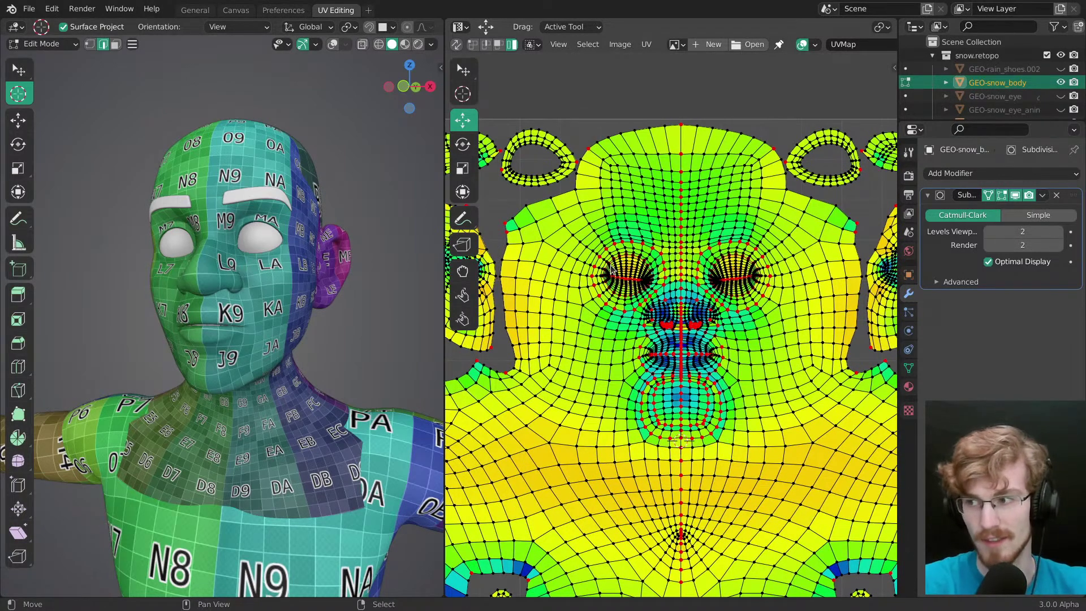
{"action": "middle_click_drag", "start_coordinate": [329, 332], "coordinate": [329, 360], "text": "ctrl"}
{"action": "key", "text": "KP_5"}
{"action": "middle_click_drag", "start_coordinate": [329, 360], "coordinate": [304, 360]}
{"action": "middle_click_drag", "start_coordinate": [316, 315], "coordinate": [320, 315]}
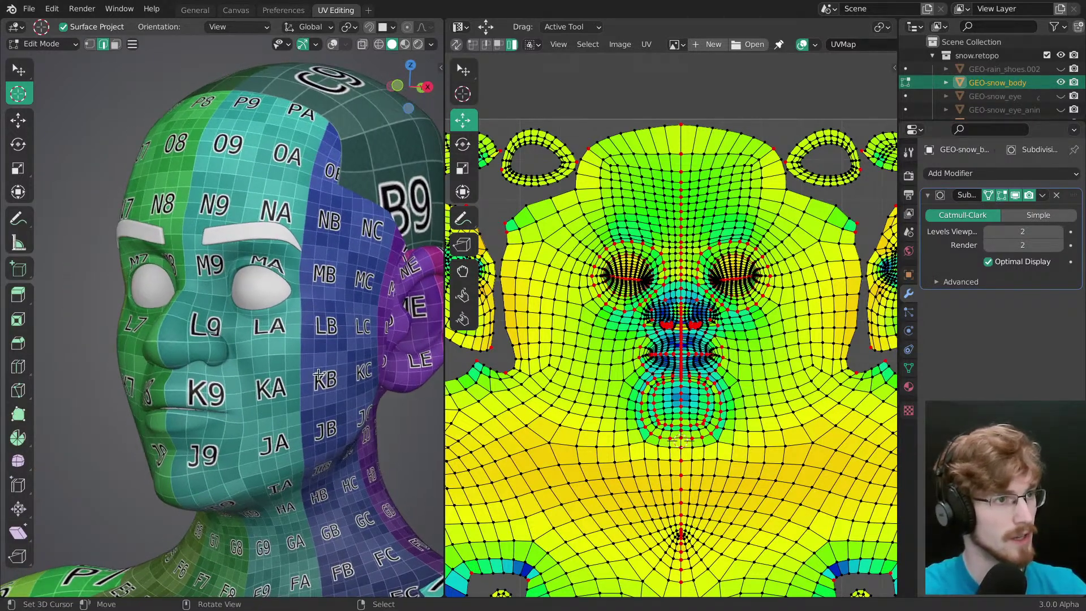
{"action": "middle_click_drag", "start_coordinate": [293, 386], "coordinate": [248, 355]}
{"action": "middle_click_drag", "start_coordinate": [705, 332], "coordinate": [714, 283]}
{"action": "scroll", "coordinate": [619, 327], "scroll_direction": "up", "scroll_amount": 4}
{"action": "scroll", "coordinate": [662, 316], "scroll_direction": "up", "scroll_amount": 1}
{"action": "middle_click_drag", "start_coordinate": [673, 327], "coordinate": [664, 349], "text": "ctrl"}
Step: Switch UV selection to vertices and move a vertex along the mouth line of the head island
{"action": "key", "text": "a"}
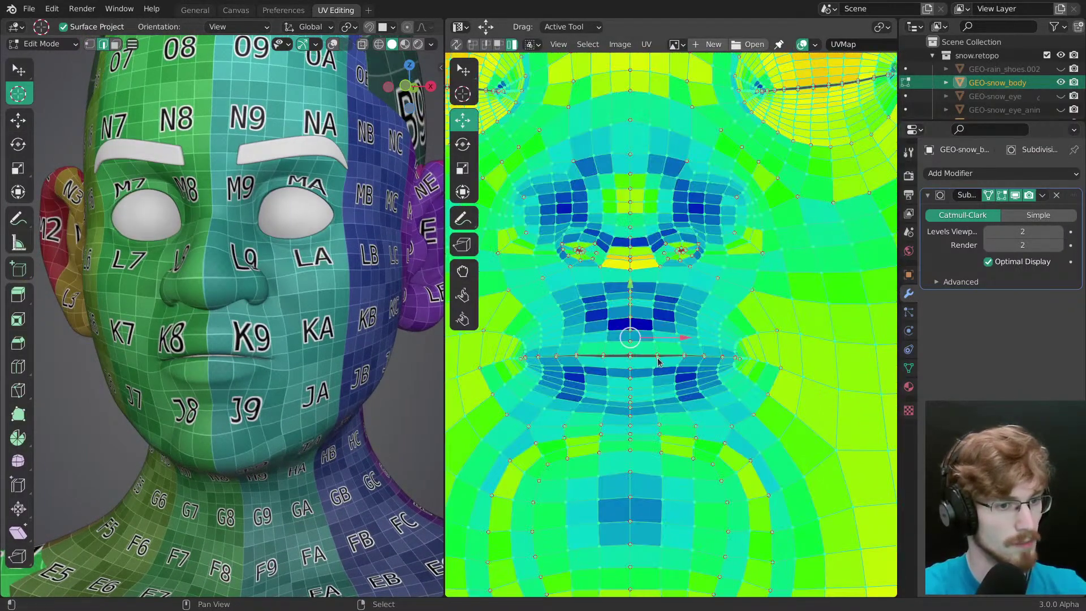
{"action": "left_click", "coordinate": [474, 46]}
{"action": "right_click", "coordinate": [657, 352]}
{"action": "mouse_move", "coordinate": [676, 346]}
{"action": "middle_mouse_down"}
{"action": "mouse_move", "coordinate": [653, 332]}
{"action": "mouse_move", "coordinate": [680, 350]}
{"action": "middle_mouse_up"}
{"action": "left_click_drag", "start_coordinate": [687, 343], "coordinate": [680, 343]}
{"action": "key", "text": "g"}
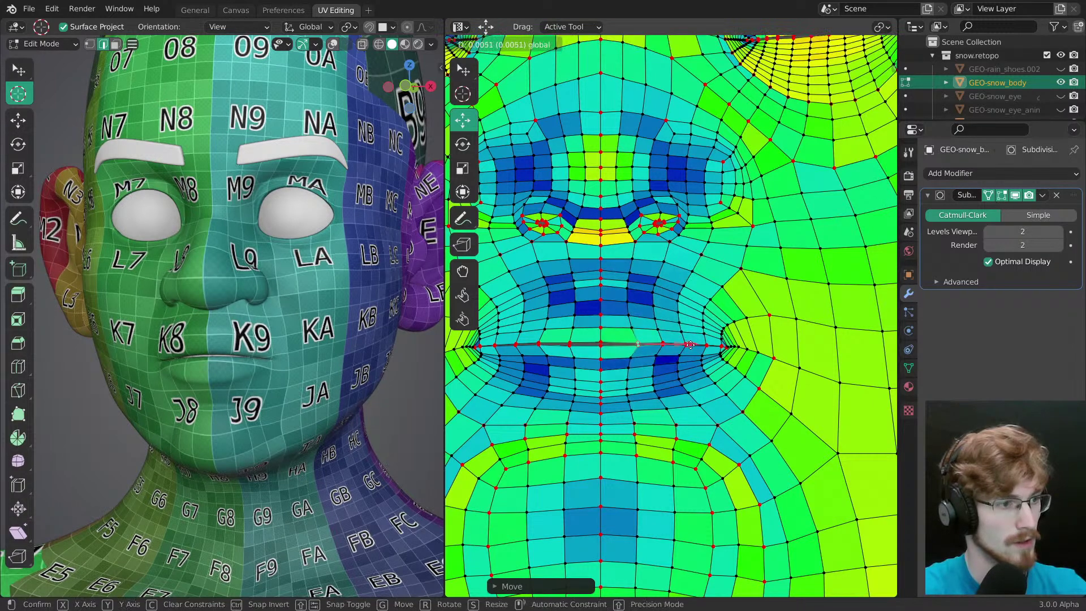
{"action": "left_click_drag", "start_coordinate": [686, 344], "coordinate": [685, 344]}
Step: Select the UV vertex at the mouth corner and enable proportional editing
{"action": "middle_click_drag", "start_coordinate": [724, 396], "coordinate": [662, 374]}
{"action": "left_click", "coordinate": [665, 330]}
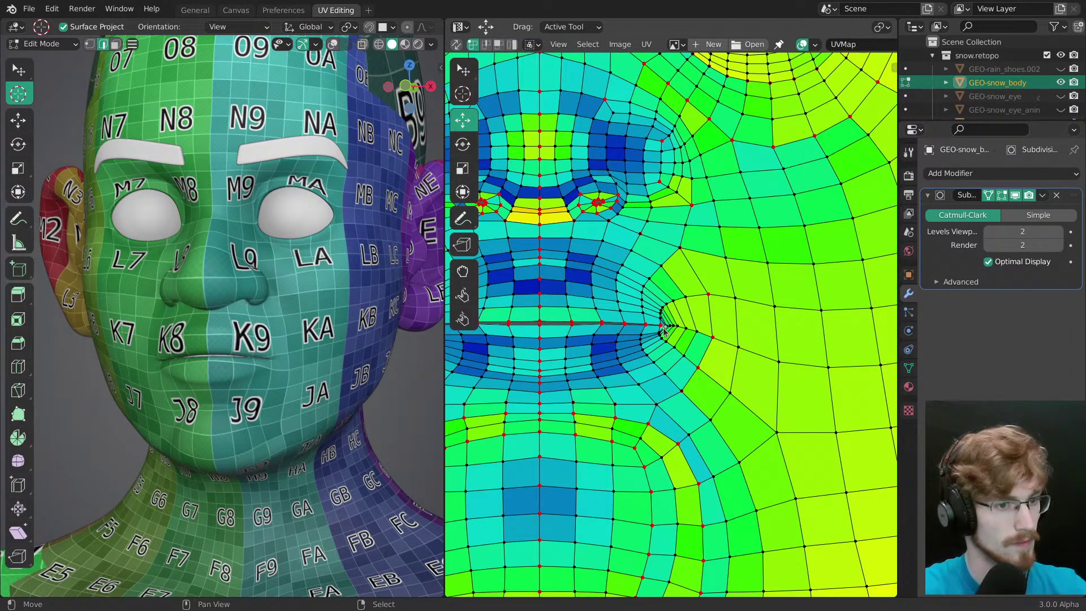
{"action": "middle_click_drag", "start_coordinate": [686, 332], "coordinate": [683, 358], "text": "ctrl"}
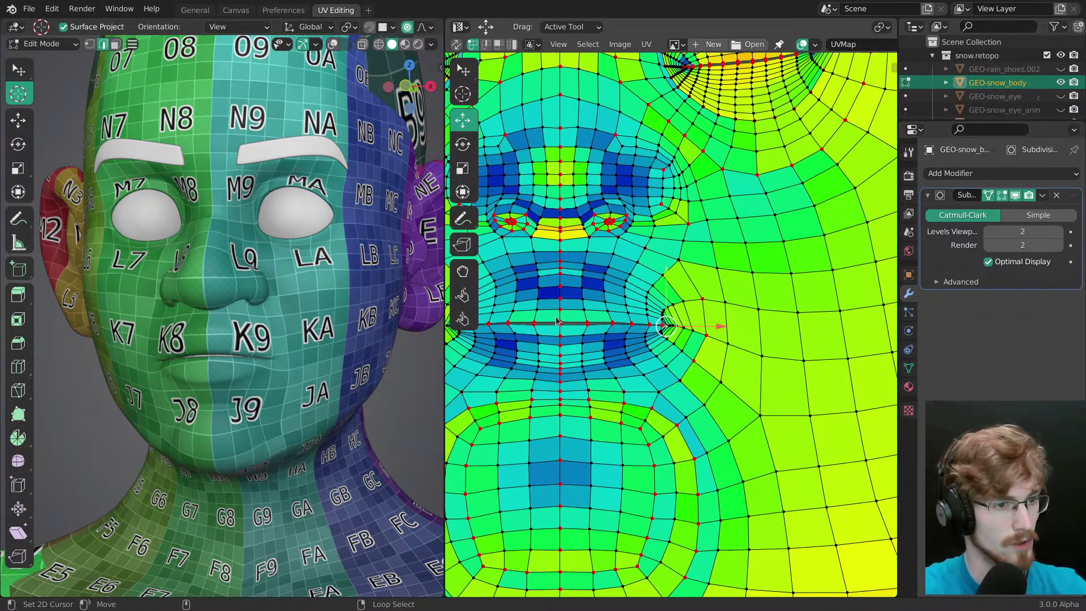
Step: Select the vertical loops down the middle of the face island and hide them
{"action": "right_click", "coordinate": [561, 317], "text": "alt"}
{"action": "right_click", "coordinate": [562, 333], "text": "alt+shift"}
{"action": "scroll", "coordinate": [565, 337], "scroll_direction": "down", "scroll_amount": 4}
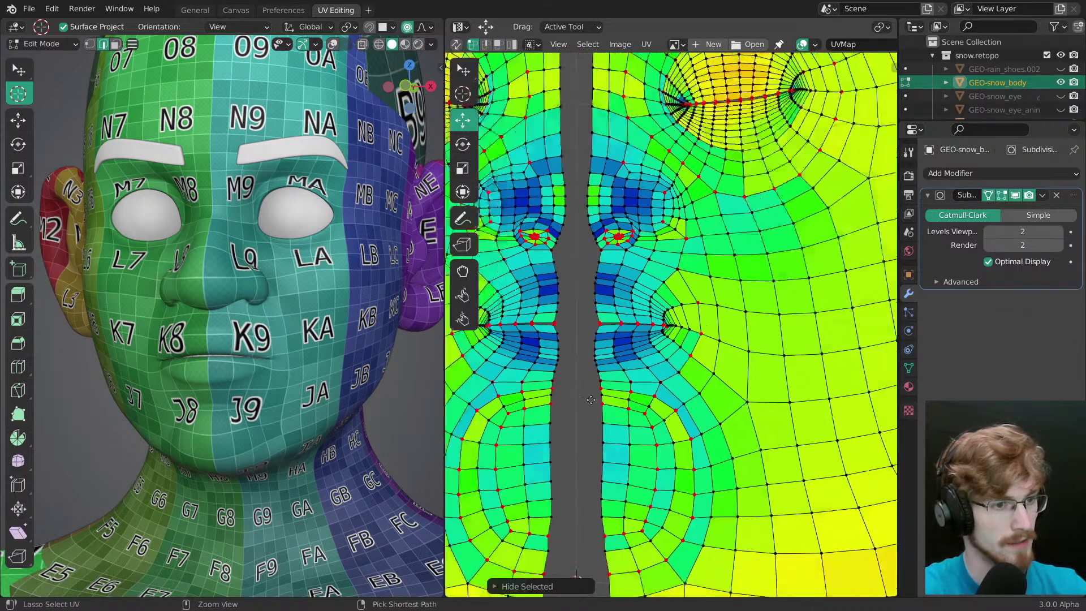
{"action": "scroll", "coordinate": [610, 336], "scroll_direction": "up", "scroll_amount": 2}
{"action": "scroll", "coordinate": [622, 328], "scroll_direction": "up", "scroll_amount": 5}
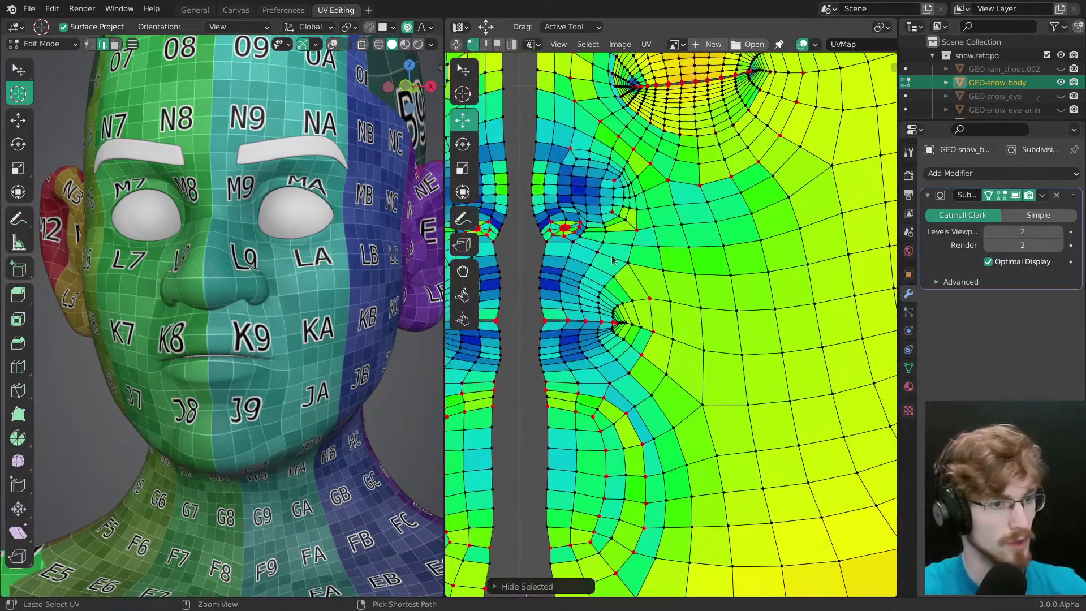
Step: Select the mouth-corner vertex beside the hidden centre strip and try moving it with proportional editing
{"action": "left_click", "coordinate": [679, 323]}
{"action": "scroll", "coordinate": [681, 326], "scroll_direction": "down", "scroll_amount": 1}
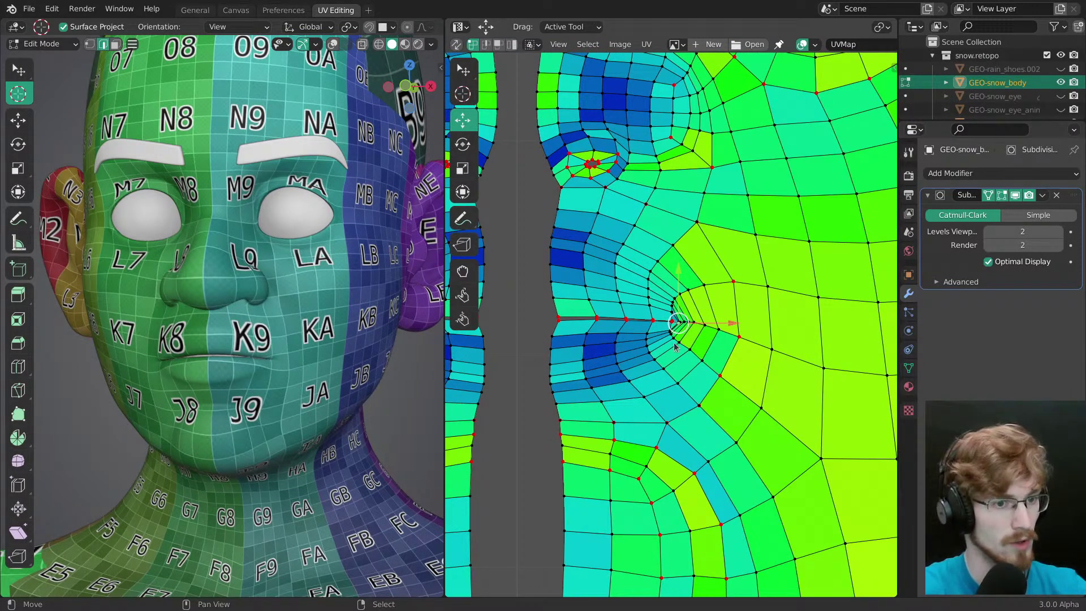
{"action": "mouse_move", "coordinate": [682, 322]}
{"action": "left_mouse_down"}
{"action": "mouse_move", "coordinate": [699, 324]}
{"action": "mouse_move", "coordinate": [681, 325]}
{"action": "left_mouse_up"}
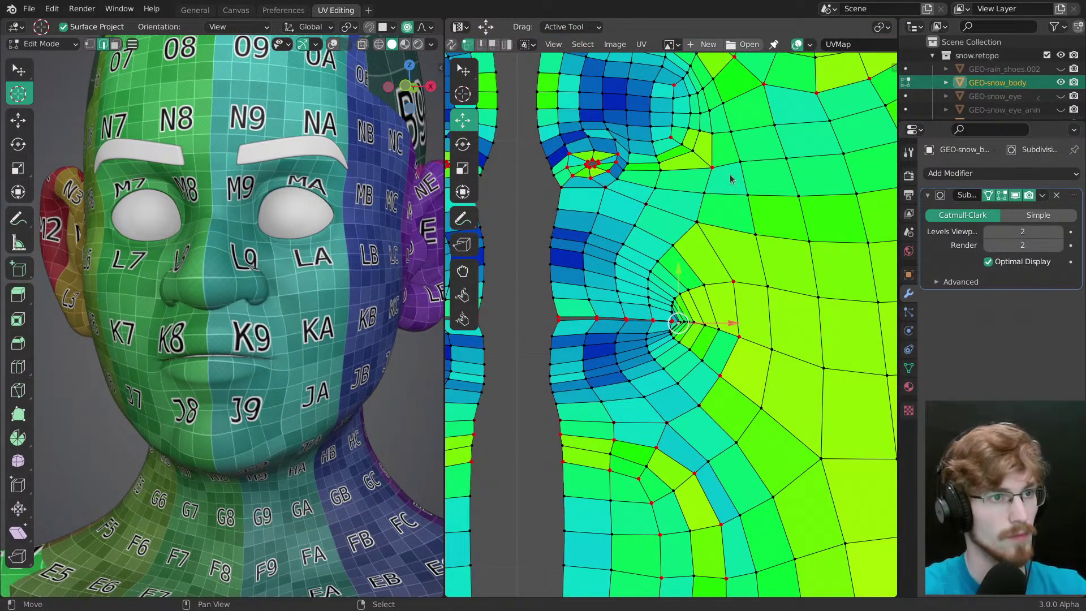
{"action": "middle_click_drag", "start_coordinate": [733, 48], "coordinate": [714, 62]}
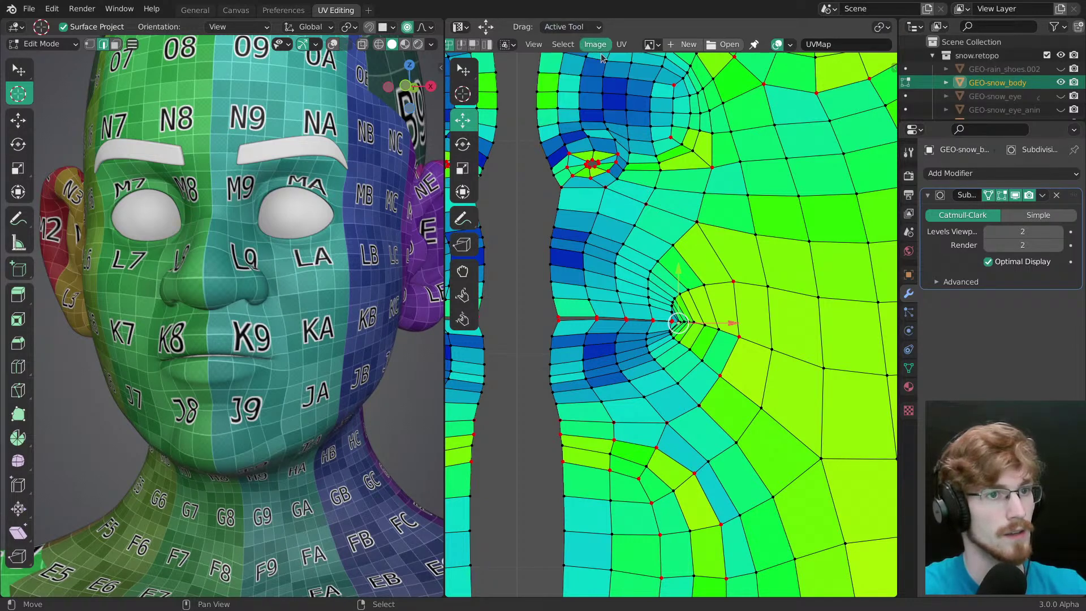
{"action": "key", "text": "ctrl+space"}
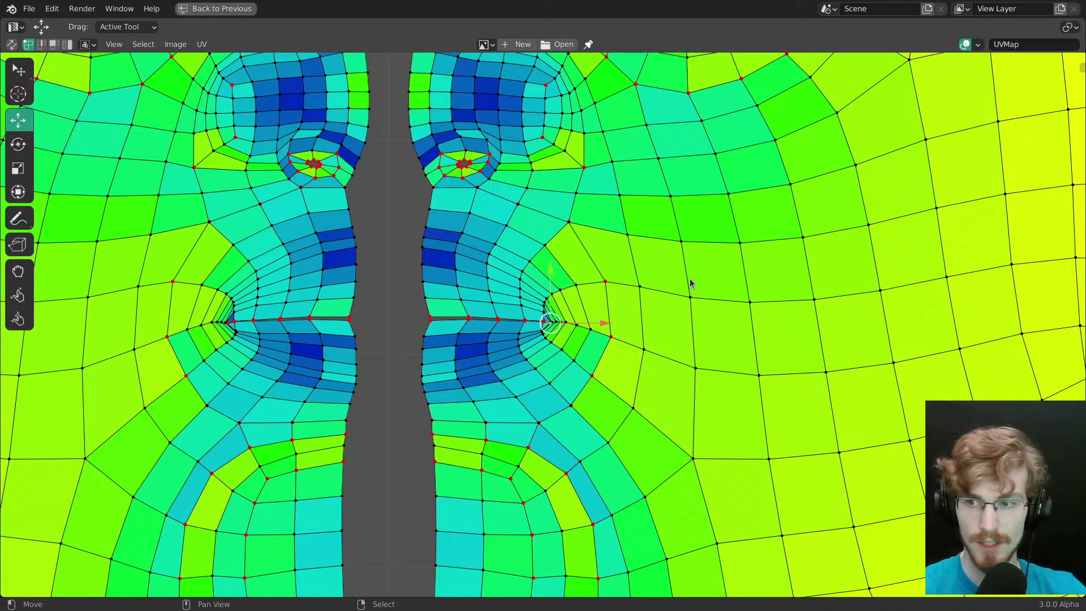
{"action": "key", "text": "ctrl+space"}
{"action": "mouse_move", "coordinate": [678, 322]}
{"action": "left_mouse_down"}
{"action": "mouse_move", "coordinate": [666, 328]}
{"action": "mouse_move", "coordinate": [679, 324]}
{"action": "left_mouse_up"}
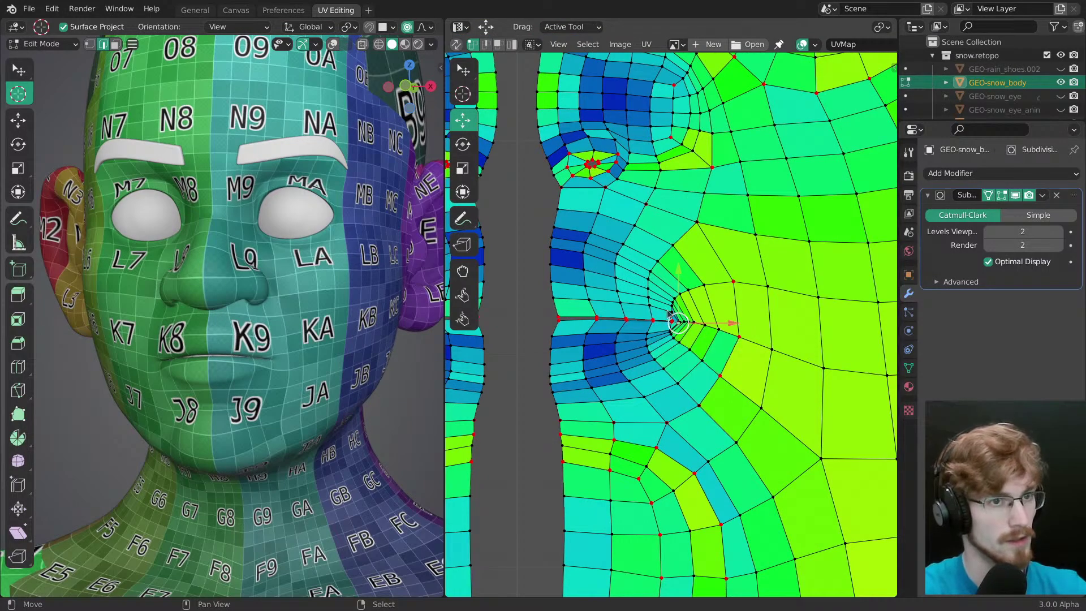
{"action": "key", "text": "alt+o"}
{"action": "key", "text": "Escape"}
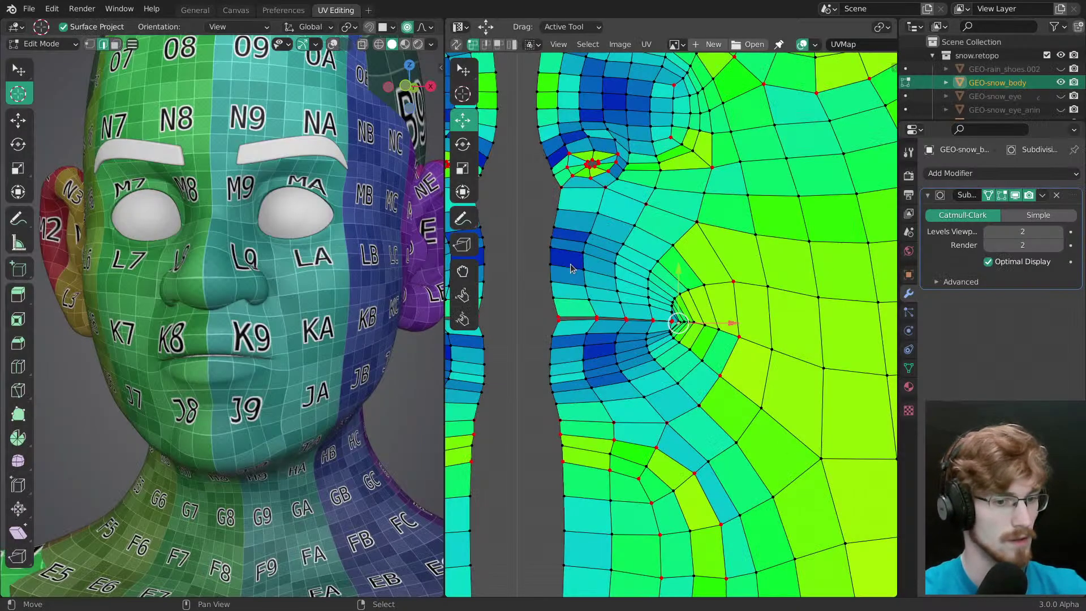
{"action": "key", "text": "alt+o"}
{"action": "key", "text": "Escape"}
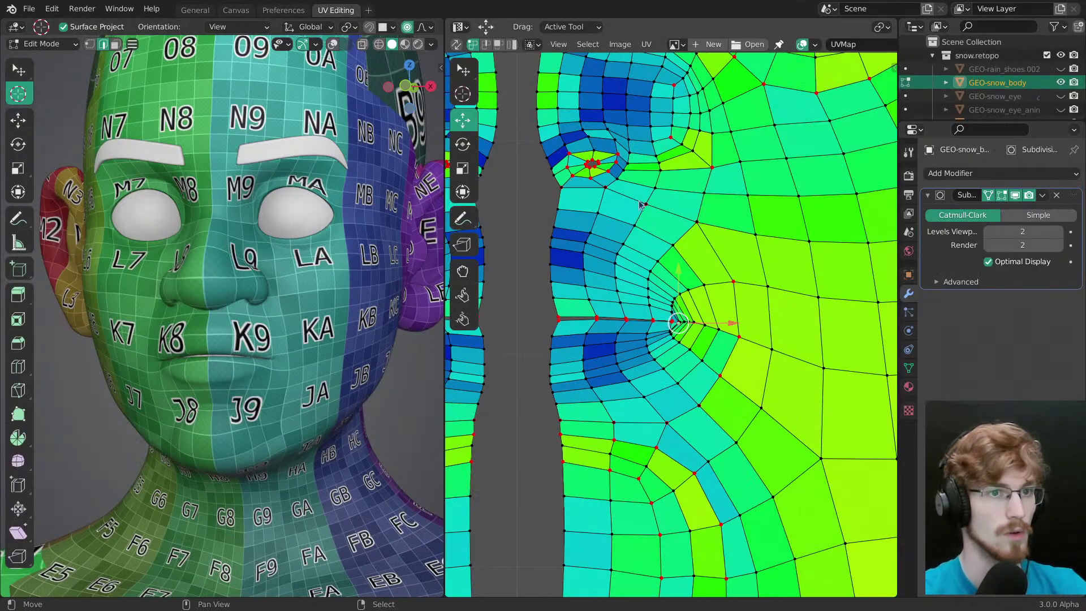
Step: Try moving the mouth-corner UV vertex toward the cheek with a smaller proportional editing radius, and undo the move
{"action": "mouse_move", "coordinate": [685, 322]}
{"action": "left_mouse_down"}
{"action": "mouse_move", "coordinate": [721, 331]}
{"action": "mouse_move", "coordinate": [713, 313]}
{"action": "mouse_move", "coordinate": [696, 322]}
{"action": "left_mouse_up"}
{"action": "scroll", "coordinate": [696, 324], "scroll_direction": "up", "scroll_amount": 9}
{"action": "scroll", "coordinate": [717, 322], "scroll_direction": "up", "scroll_amount": 1}
{"action": "scroll", "coordinate": [711, 314], "scroll_direction": "up", "scroll_amount": 7}
{"action": "scroll", "coordinate": [711, 319], "scroll_direction": "up", "scroll_amount": 8}
{"action": "scroll", "coordinate": [701, 322], "scroll_direction": "up", "scroll_amount": 5}
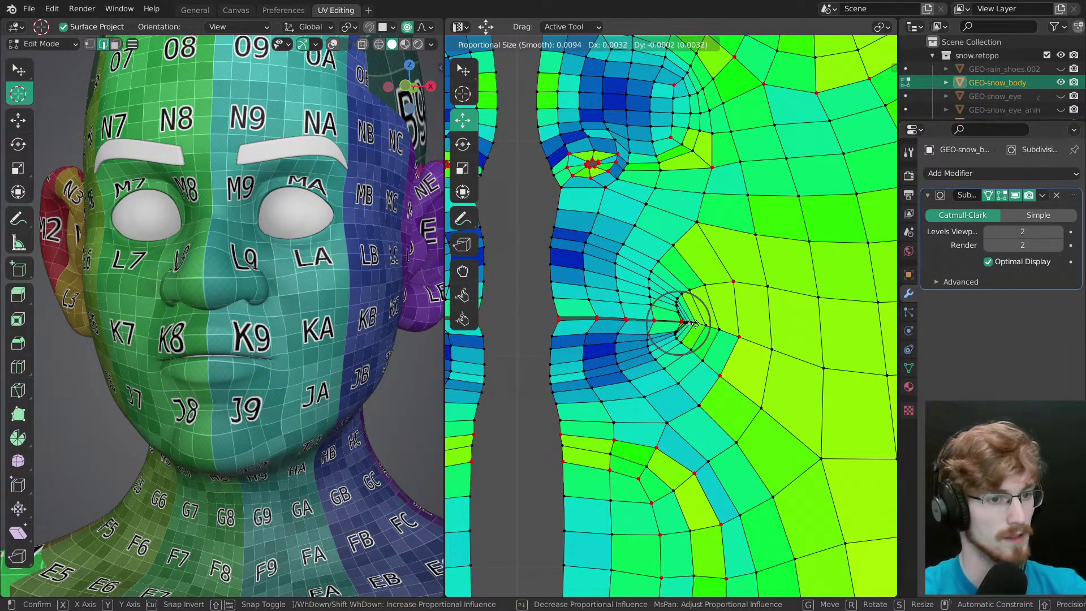
{"action": "left_click_drag", "start_coordinate": [693, 323], "coordinate": [694, 322]}
{"action": "key", "text": "ctrl+z"}
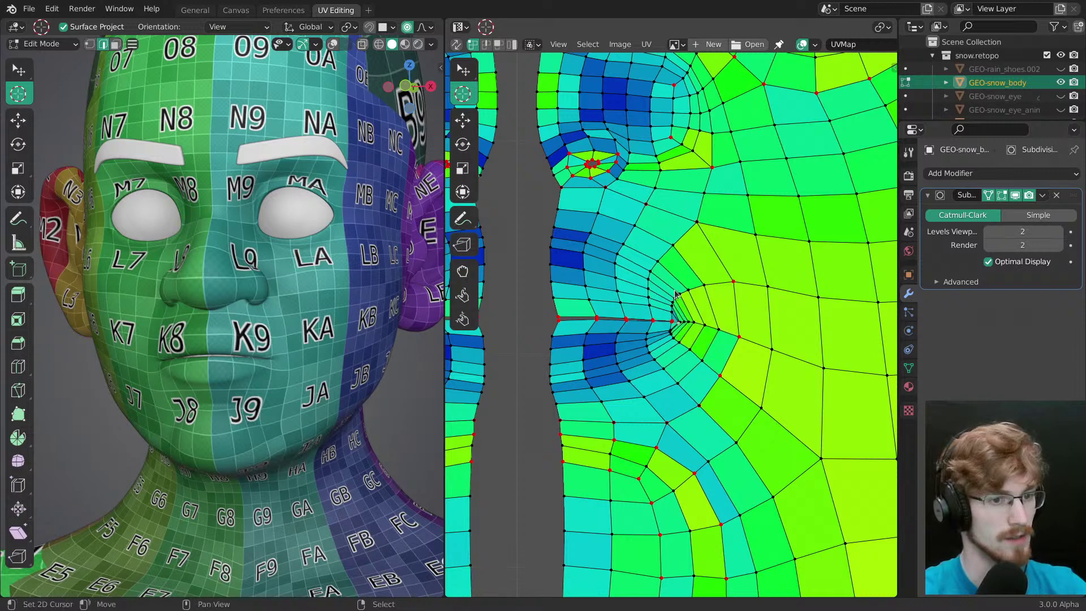
Step: Turn off the Subdivision modifier's edit mode display and try moving the mouth-corner UV vertex with proportional editing
{"action": "left_click", "coordinate": [1016, 196]}
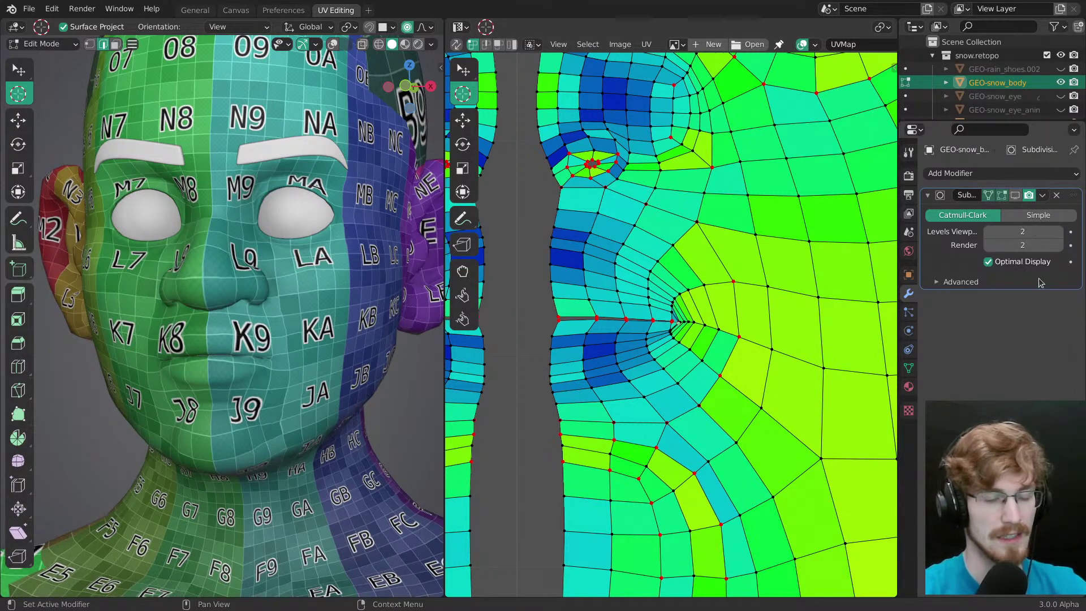
{"action": "left_click", "coordinate": [1015, 196]}
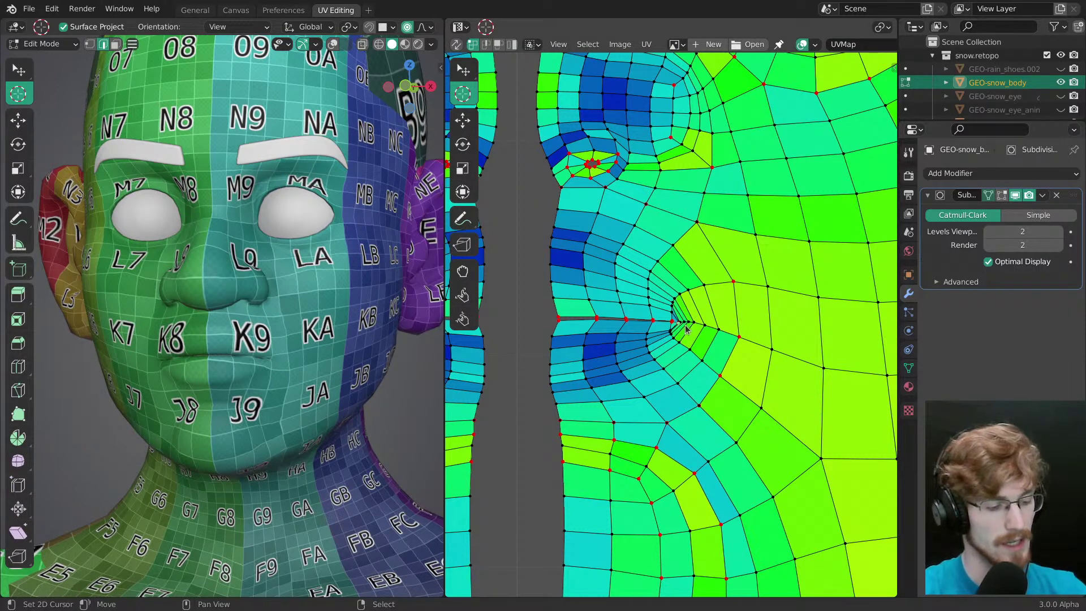
{"action": "key", "text": "shift+space"}
{"action": "key", "text": "g"}
{"action": "left_click_drag", "start_coordinate": [697, 326], "coordinate": [690, 320]}
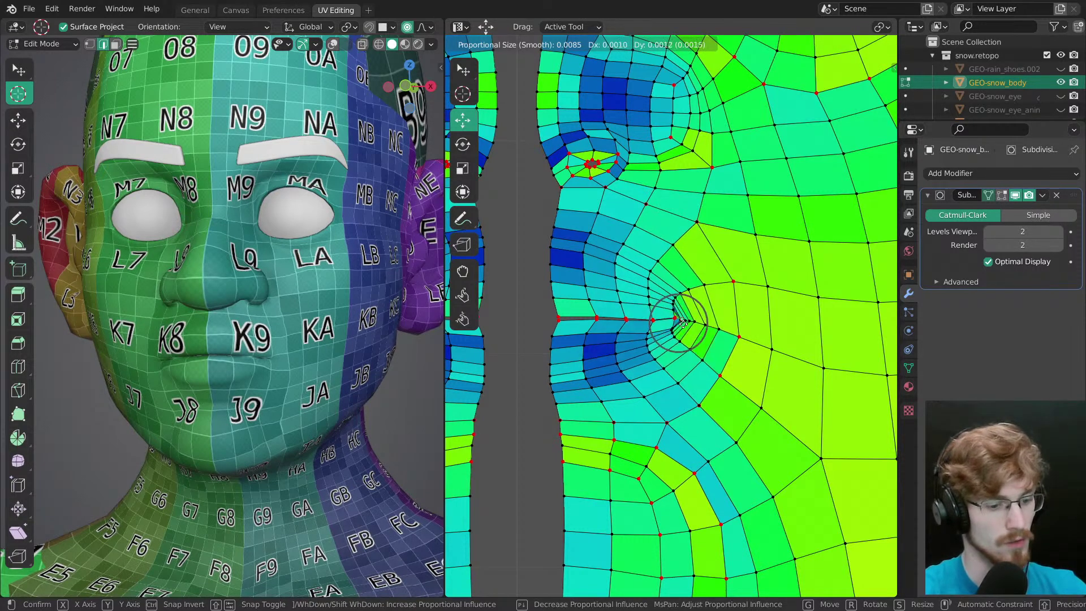
{"action": "mouse_move", "coordinate": [685, 325]}
{"action": "left_mouse_down"}
{"action": "mouse_move", "coordinate": [686, 334]}
{"action": "mouse_move", "coordinate": [690, 326]}
{"action": "mouse_move", "coordinate": [674, 323]}
{"action": "left_mouse_up"}
{"action": "scroll", "coordinate": [686, 328], "scroll_direction": "down", "scroll_amount": 5}
{"action": "right_click", "coordinate": [687, 324]}
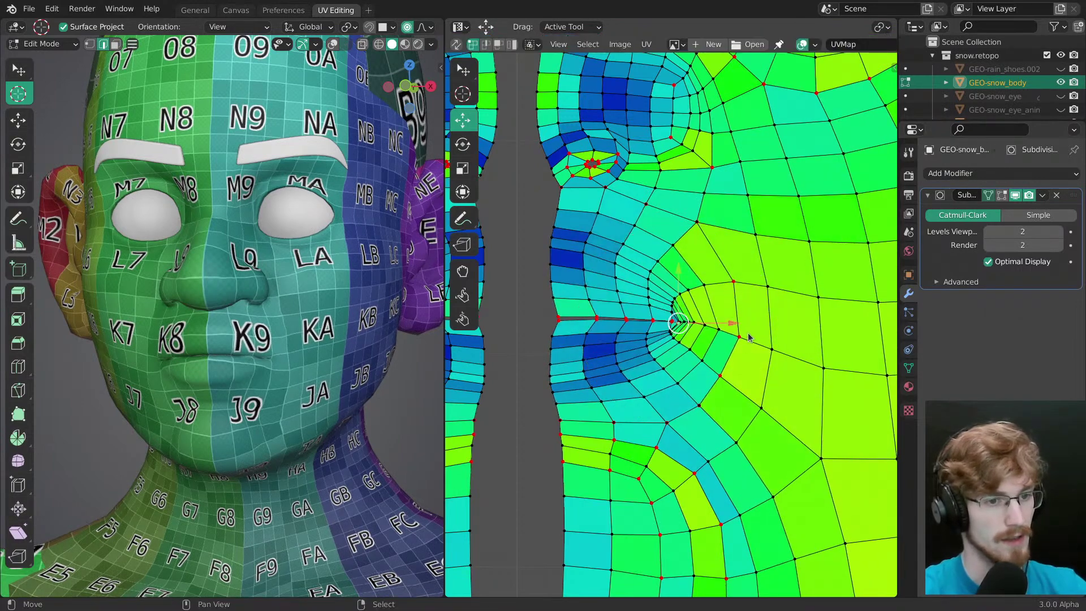
Step: Pull the pinned vertices around the mouth corner outward toward the cheek with proportional editing, and shift the corner vertex toward the face centre
{"action": "key", "text": "w"}
{"action": "left_click_drag", "start_coordinate": [739, 337], "coordinate": [754, 335]}
{"action": "left_click_drag", "start_coordinate": [740, 281], "coordinate": [753, 277]}
{"action": "left_click_drag", "start_coordinate": [737, 373], "coordinate": [749, 376]}
{"action": "left_click_drag", "start_coordinate": [764, 334], "coordinate": [773, 335]}
{"action": "left_click_drag", "start_coordinate": [690, 322], "coordinate": [677, 320]}
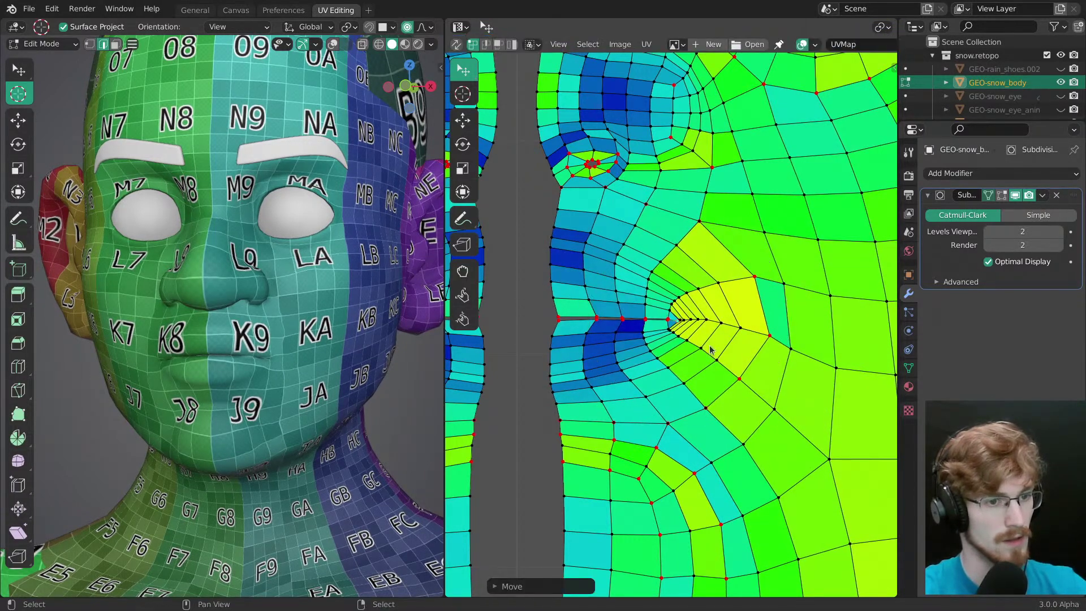
Step: Select the row of vertices running out from the mouth corner, pin them, and move a vertex of the row with proportional editing
{"action": "scroll", "coordinate": [684, 322], "scroll_direction": "up", "scroll_amount": 1}
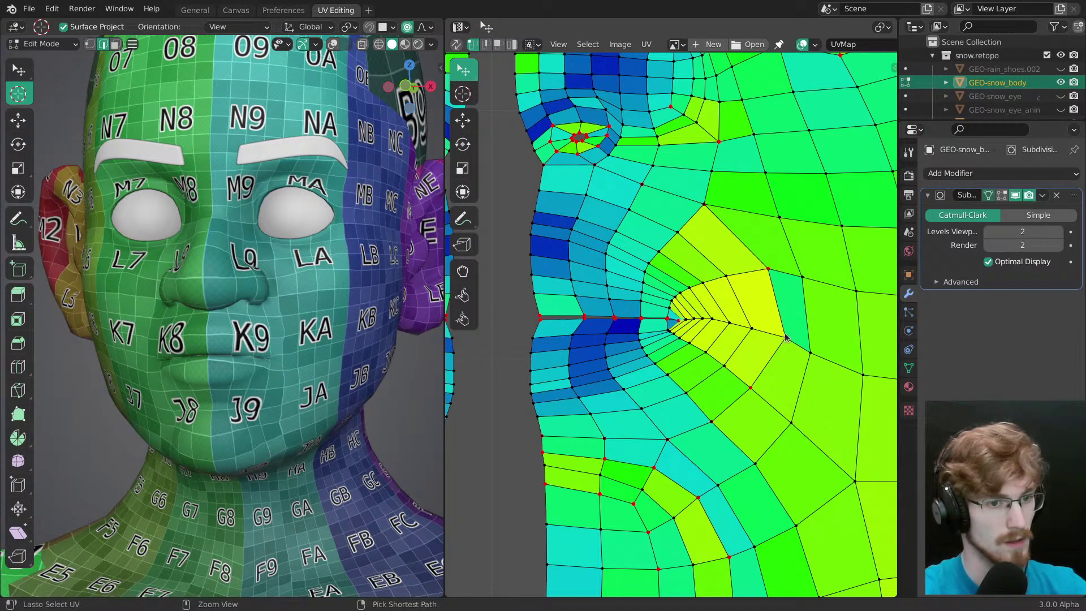
{"action": "left_click", "coordinate": [756, 335], "text": "ctrl"}
{"action": "key", "text": "p"}
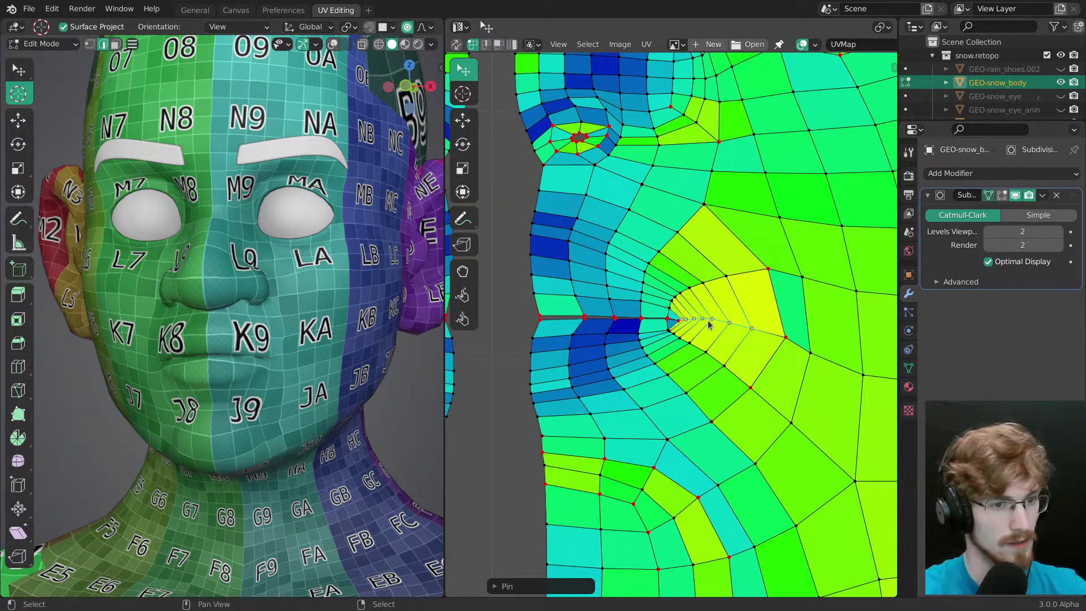
{"action": "key", "text": "g"}
{"action": "left_click", "coordinate": [737, 331]}
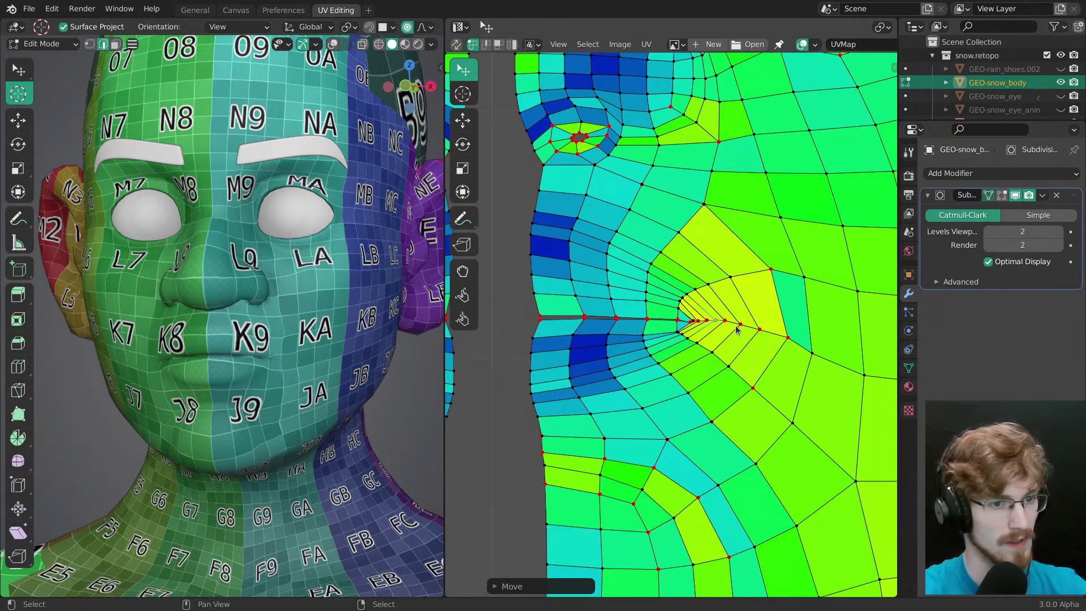
Step: Adjust the spacing of the pinned vertices along the row leading out of the mouth corner
{"action": "left_click_drag", "start_coordinate": [741, 323], "coordinate": [706, 320]}
{"action": "middle_click_drag", "start_coordinate": [700, 332], "coordinate": [606, 342]}
{"action": "scroll", "coordinate": [608, 341], "scroll_direction": "up", "scroll_amount": 1}
{"action": "mouse_move", "coordinate": [588, 327]}
{"action": "left_mouse_down"}
{"action": "mouse_move", "coordinate": [629, 321]}
{"action": "mouse_move", "coordinate": [606, 323]}
{"action": "left_mouse_up"}
{"action": "left_click_drag", "start_coordinate": [693, 343], "coordinate": [580, 327]}
{"action": "middle_click_drag", "start_coordinate": [549, 331], "coordinate": [642, 308], "text": "ctrl"}
Step: Turn off proportional editing in the UV editor and save the file
{"action": "key", "text": "o"}
{"action": "key", "text": "ctrl+s"}
{"action": "scroll", "coordinate": [650, 326], "scroll_direction": "up", "scroll_amount": 1}
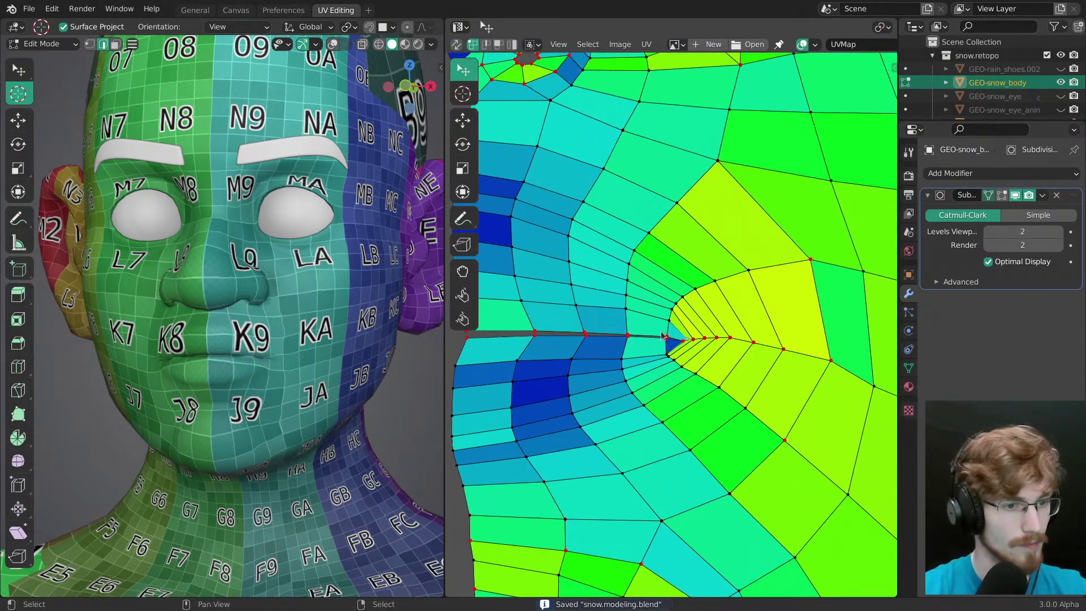
Step: Move the individual vertices at the inner mouth corner to straighten the row where the lips meet
{"action": "key", "text": "g"}
{"action": "left_click_drag", "start_coordinate": [703, 361], "coordinate": [688, 363]}
{"action": "right_click", "coordinate": [680, 342]}
{"action": "middle_click_drag", "start_coordinate": [688, 363], "coordinate": [699, 346], "text": "ctrl"}
{"action": "right_click", "coordinate": [718, 365]}
{"action": "left_click_drag", "start_coordinate": [722, 391], "coordinate": [713, 378]}
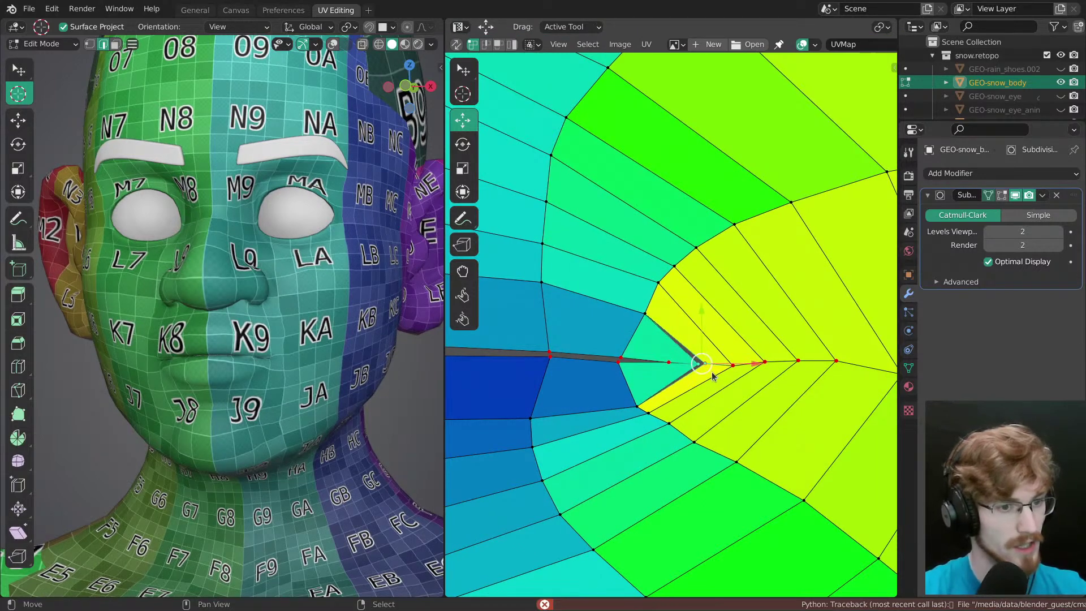
Step: Merge the selected mouth-corner UV vertices at their center and pin them
{"action": "middle_click_drag", "start_coordinate": [716, 373], "coordinate": [693, 363]}
{"action": "key", "text": "m"}
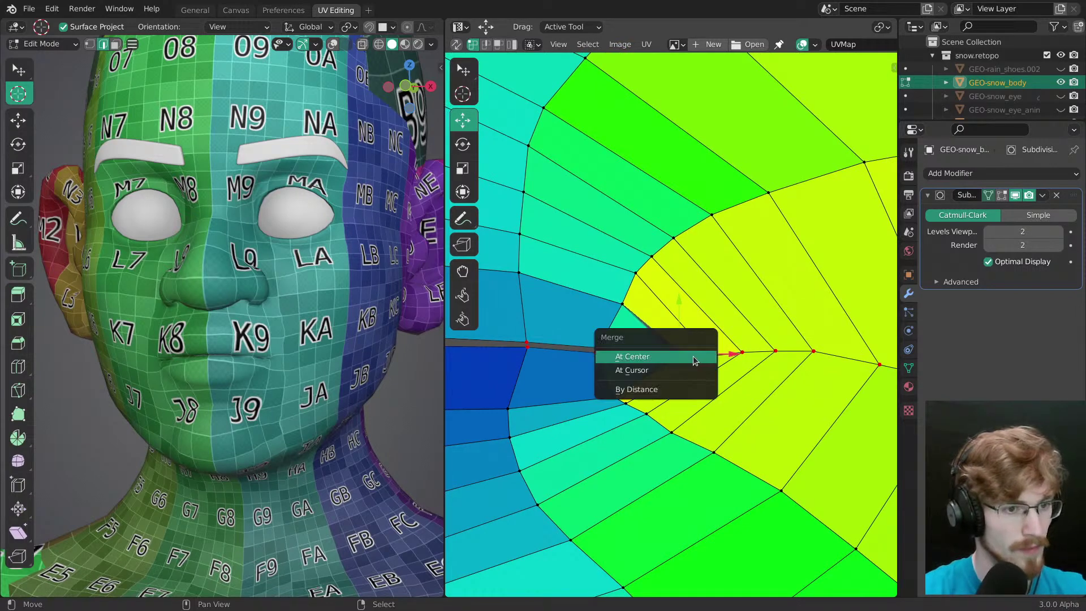
{"action": "left_click", "coordinate": [695, 362]}
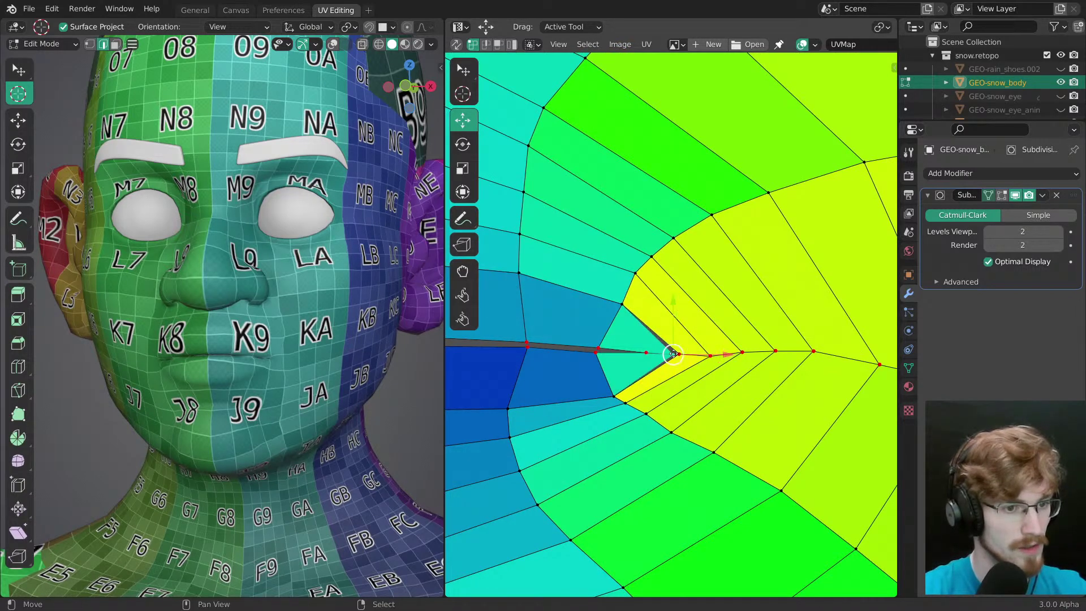
{"action": "key", "text": "p"}
{"action": "key", "text": "m"}
{"action": "left_click", "coordinate": [690, 362]}
{"action": "mouse_move", "coordinate": [675, 355]}
{"action": "left_mouse_down"}
{"action": "mouse_move", "coordinate": [701, 355]}
{"action": "mouse_move", "coordinate": [636, 350]}
{"action": "mouse_move", "coordinate": [670, 354]}
{"action": "left_mouse_up"}
Step: Move two neighbouring vertices on the mouth line slightly toward the face's centre seam
{"action": "key", "text": "w"}
{"action": "middle_click_drag", "start_coordinate": [681, 364], "coordinate": [622, 399], "text": "ctrl"}
{"action": "left_click_drag", "start_coordinate": [629, 345], "coordinate": [630, 338]}
{"action": "left_click", "coordinate": [630, 337]}
{"action": "key", "text": "g"}
{"action": "key", "text": "g"}
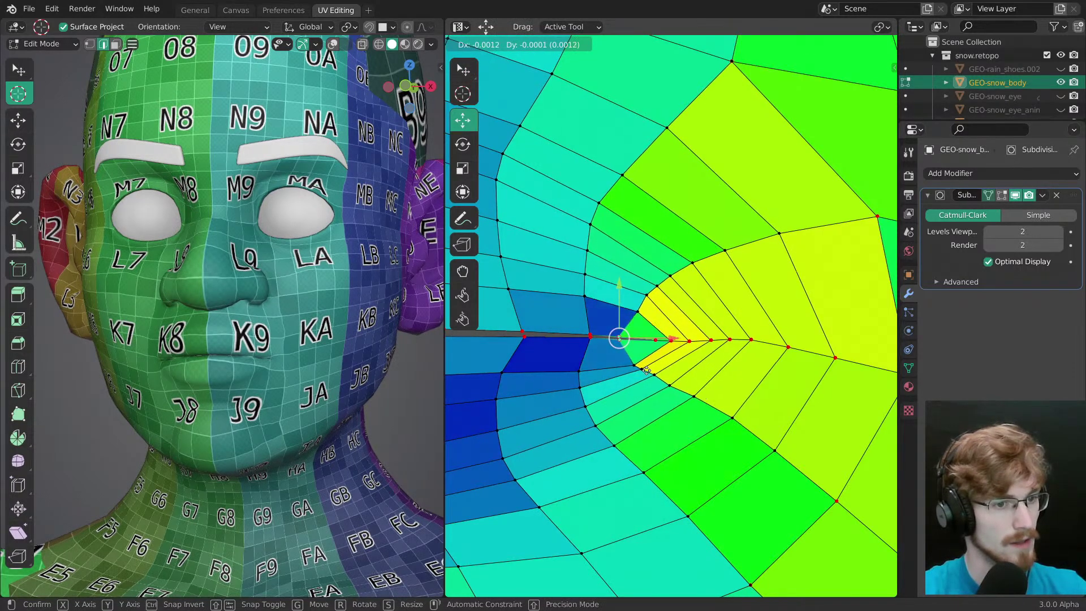
{"action": "left_click", "coordinate": [644, 368]}
{"action": "right_click", "coordinate": [581, 327]}
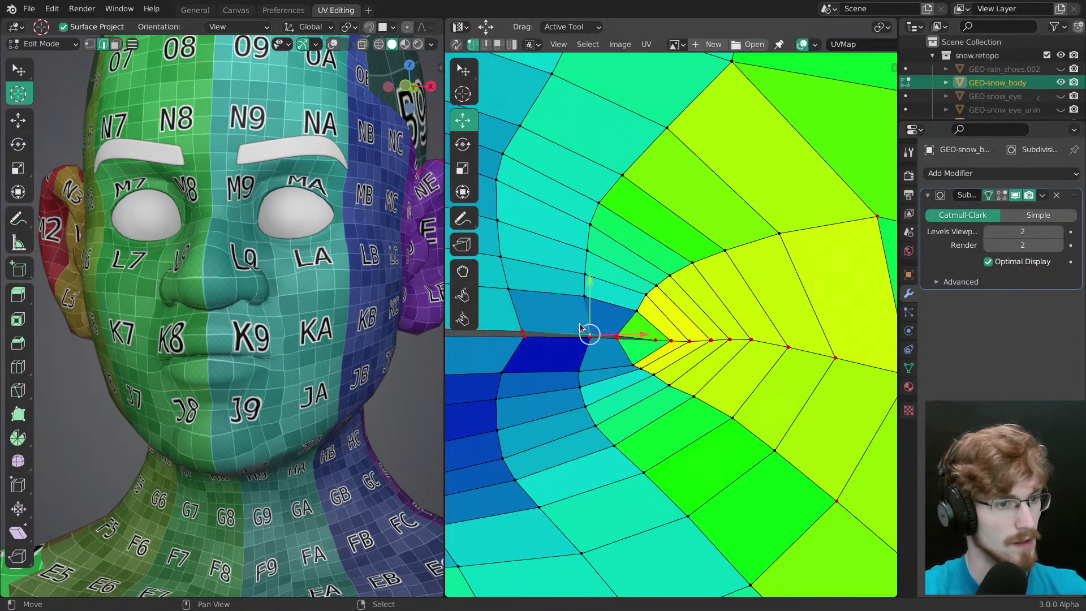
{"action": "key", "text": "g"}
{"action": "left_click", "coordinate": [607, 375]}
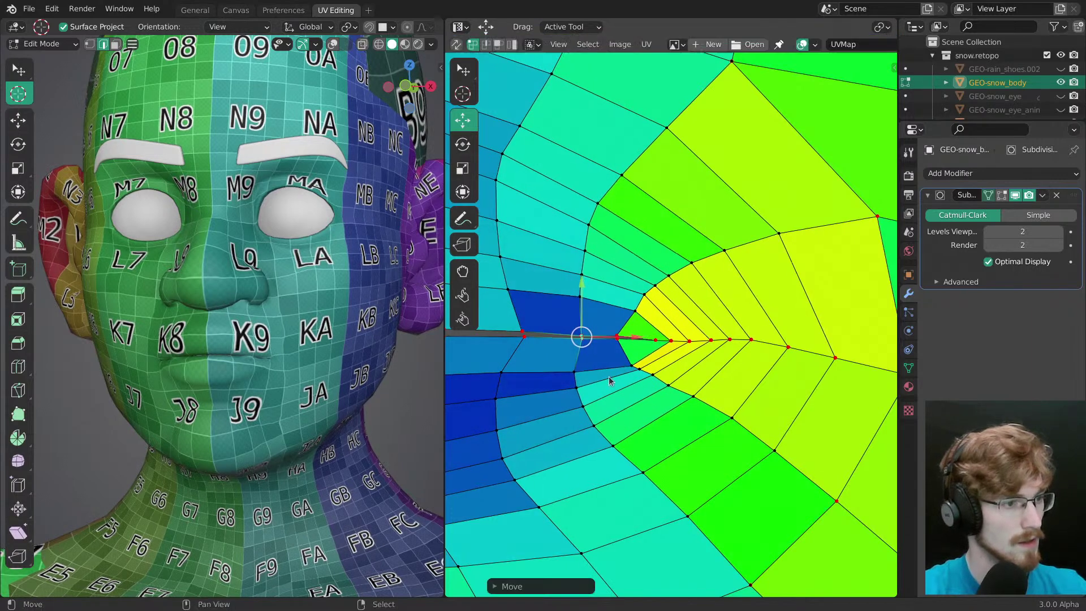
Step: Examine the mouth corner's checker texture on the model with the subdivision shown in edit mode, and turn that display off again
{"action": "left_click", "coordinate": [1004, 196]}
{"action": "middle_click_drag", "start_coordinate": [334, 415], "coordinate": [330, 378], "text": "ctrl"}
{"action": "middle_click_drag", "start_coordinate": [330, 378], "coordinate": [307, 353]}
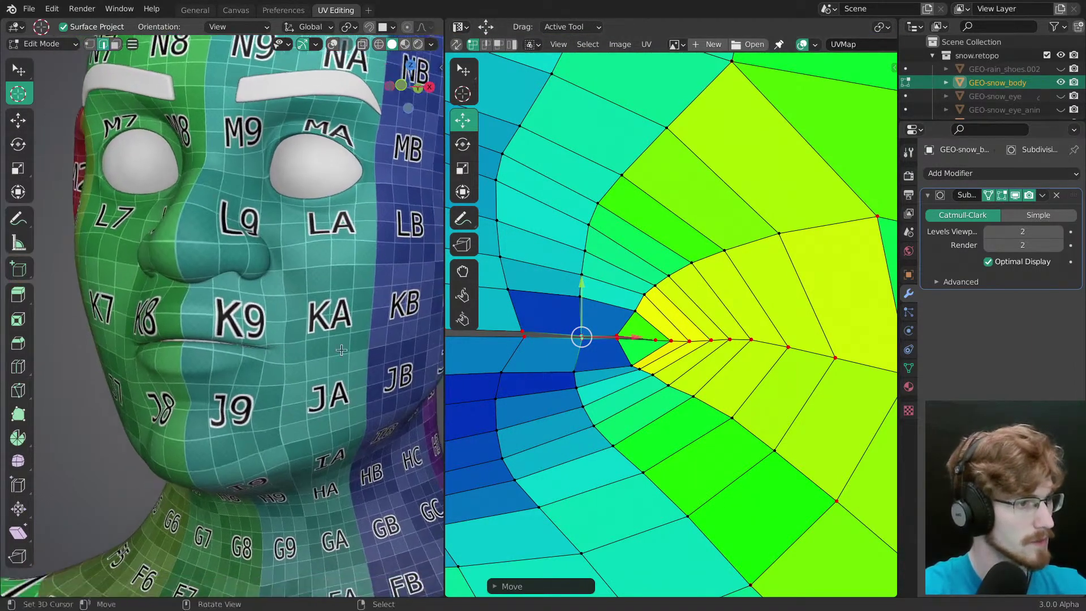
{"action": "left_click", "coordinate": [1004, 198]}
Step: Reposition vertices along the mouth line one by one to even out their spacing around the corner
{"action": "middle_click_drag", "start_coordinate": [571, 328], "coordinate": [645, 338], "text": "ctrl"}
{"action": "right_click", "coordinate": [638, 336]}
{"action": "left_click_drag", "start_coordinate": [703, 365], "coordinate": [799, 374]}
{"action": "right_click", "coordinate": [704, 348]}
{"action": "right_click", "coordinate": [732, 334]}
{"action": "right_click", "coordinate": [756, 339]}
{"action": "middle_click_drag", "start_coordinate": [824, 345], "coordinate": [649, 354]}
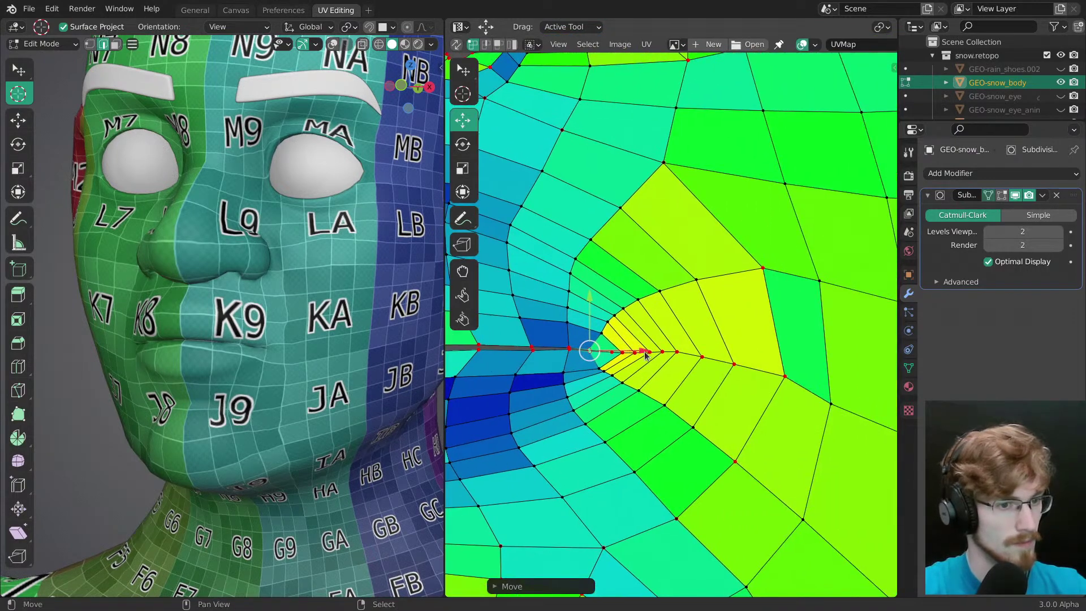
Step: Shift vertices in the row beyond the mouth corner using proportional editing with a reduced influence radius
{"action": "right_click", "coordinate": [649, 355]}
{"action": "left_click_drag", "start_coordinate": [651, 355], "coordinate": [663, 351]}
{"action": "key", "text": "g"}
{"action": "left_click", "coordinate": [721, 361]}
{"action": "right_click", "coordinate": [664, 354]}
{"action": "key", "text": "g"}
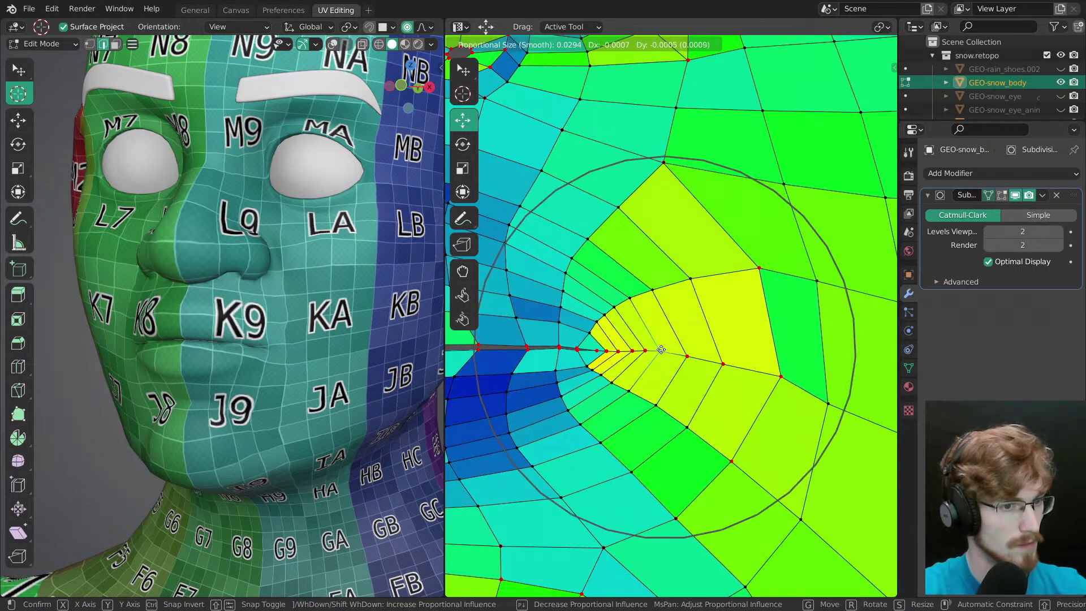
{"action": "scroll", "coordinate": [662, 350], "scroll_direction": "up", "scroll_amount": 5}
{"action": "scroll", "coordinate": [660, 352], "scroll_direction": "up", "scroll_amount": 3}
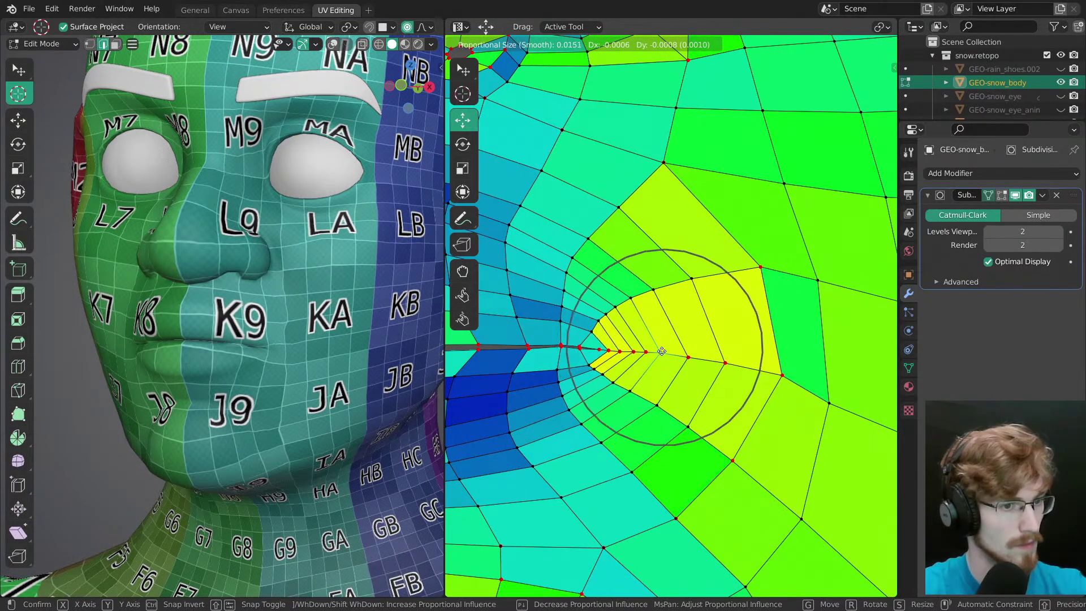
{"action": "left_click", "coordinate": [646, 353]}
Step: Move the inner vertices where the lips meet and the row beside them with proportional editing, ending slightly toward the cheek
{"action": "right_click", "coordinate": [559, 348]}
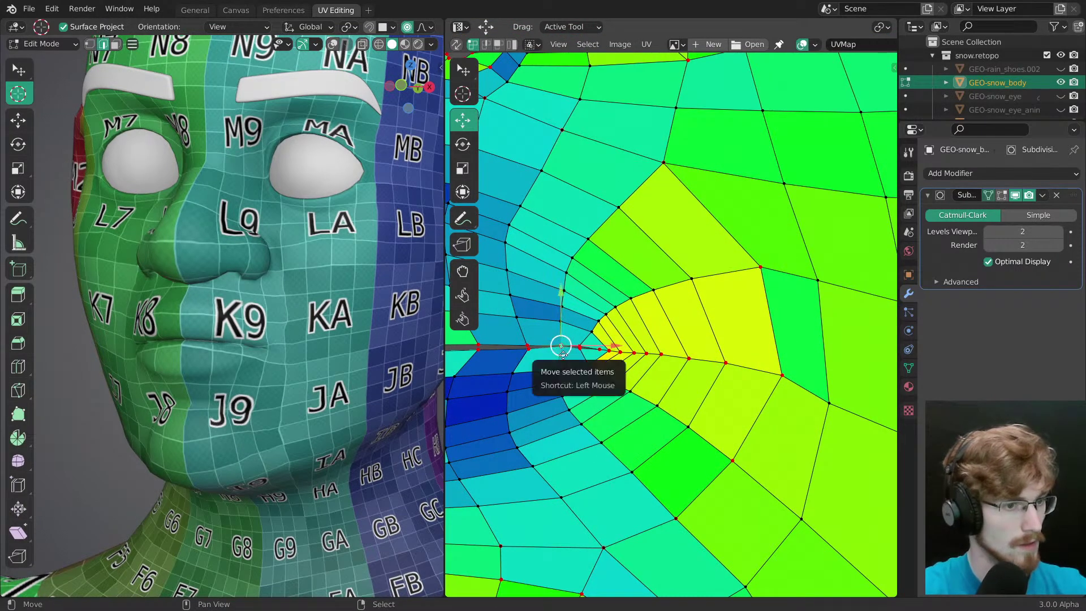
{"action": "key", "text": "g"}
{"action": "left_click", "coordinate": [558, 354]}
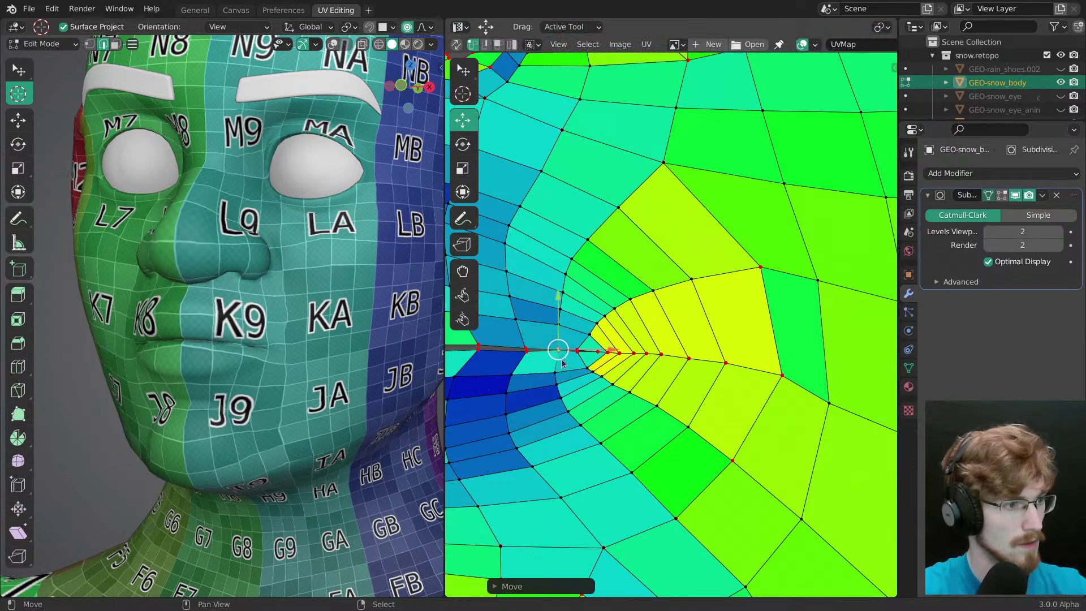
{"action": "right_click", "coordinate": [575, 351], "text": "shift"}
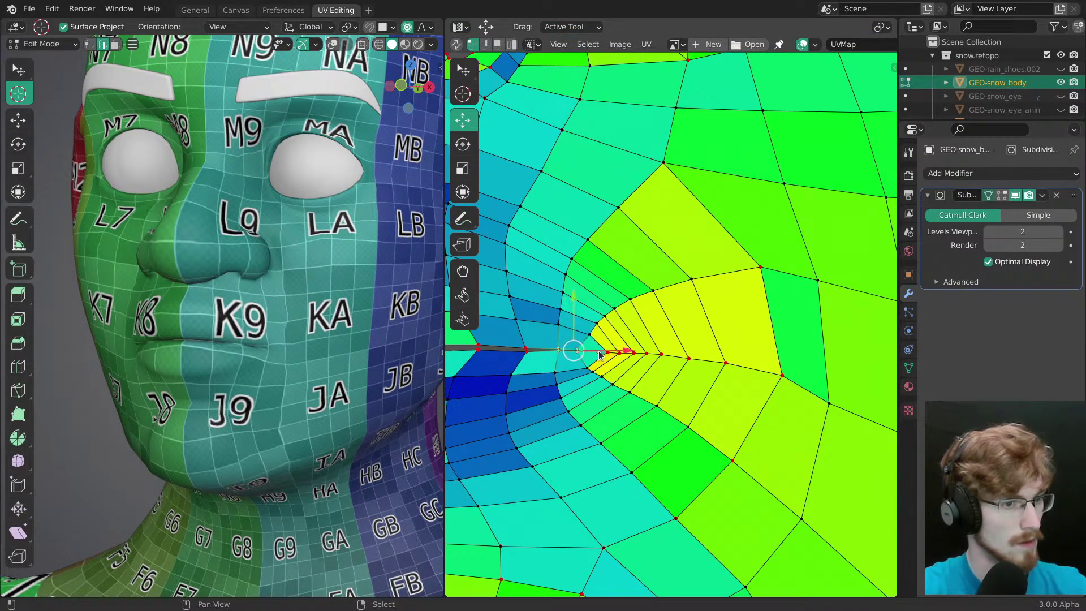
{"action": "key", "text": "g"}
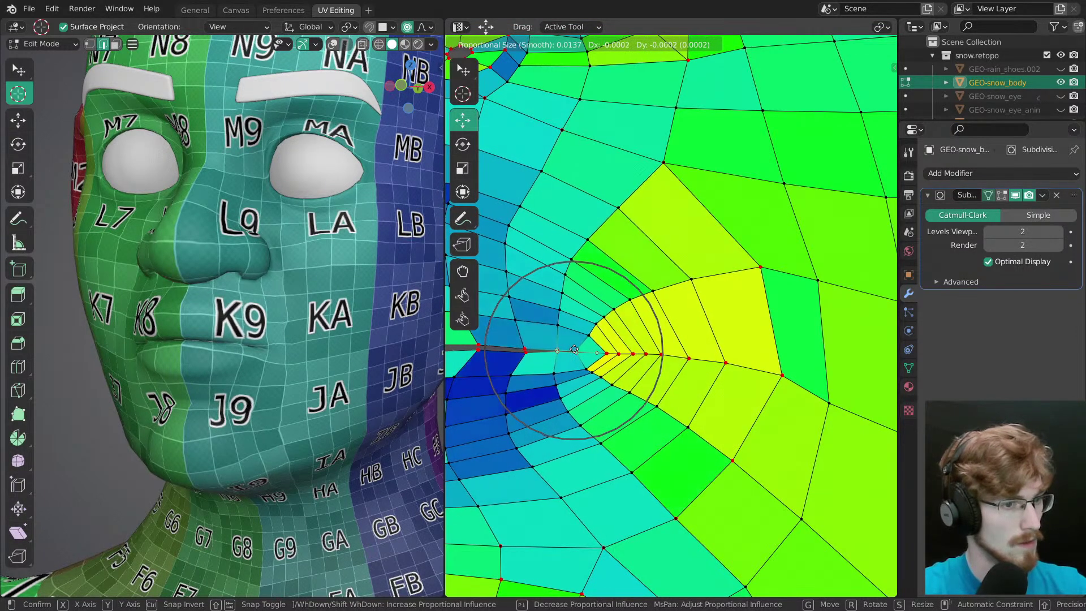
{"action": "left_click", "coordinate": [588, 348]}
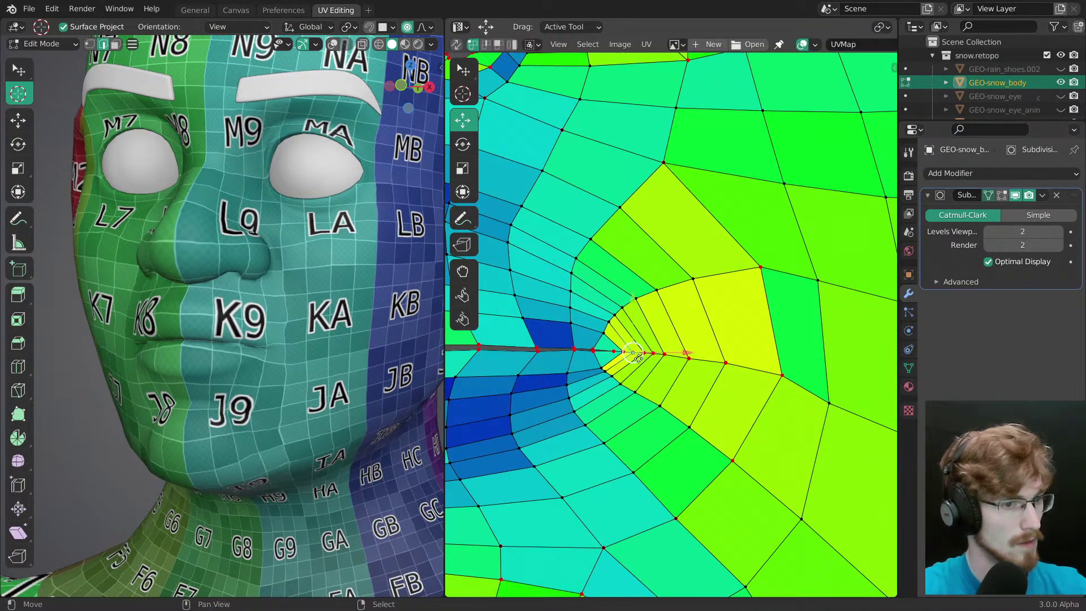
{"action": "key", "text": "g"}
{"action": "left_click", "coordinate": [644, 361]}
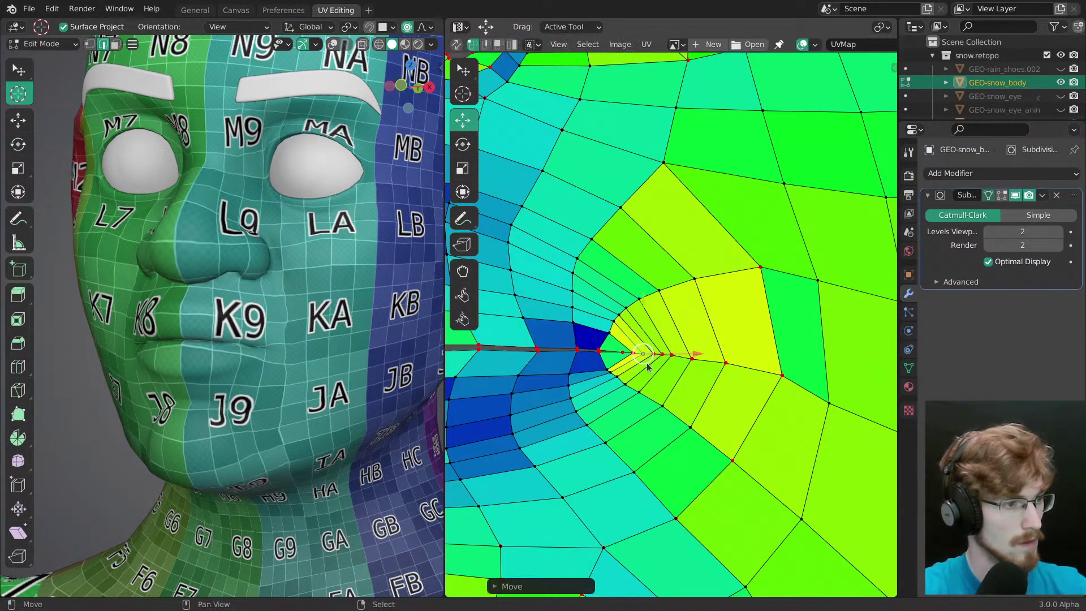
Step: Check the checker texture around the mouth on the model in Object Mode, and return to Edit Mode
{"action": "key", "text": "Tab"}
{"action": "middle_click_drag", "start_coordinate": [274, 366], "coordinate": [270, 383], "text": "ctrl"}
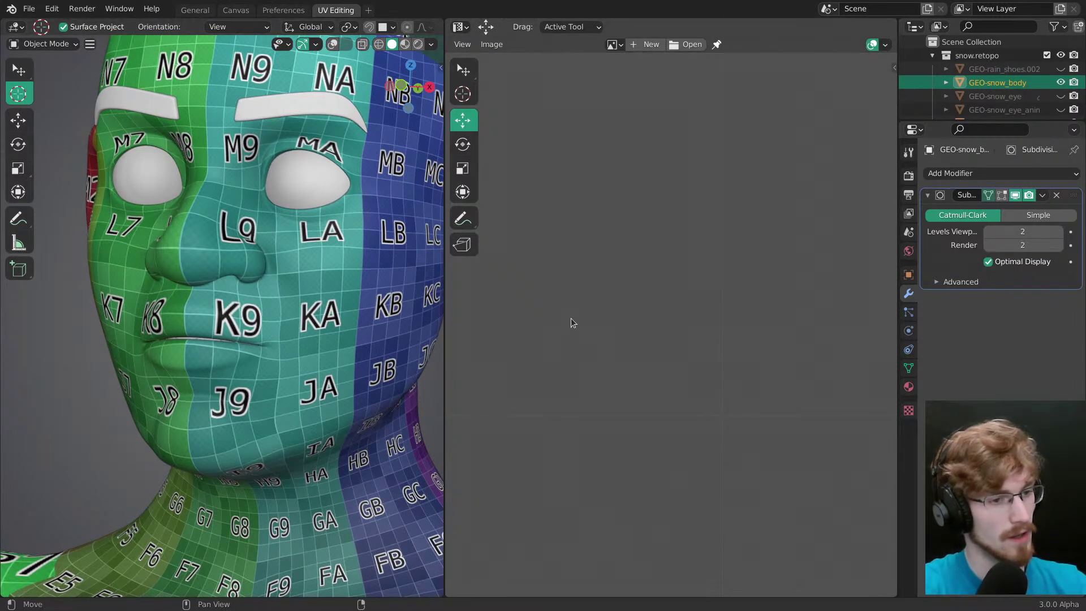
{"action": "key", "text": "Tab"}
Step: Move the UV vertex below the mouth corner toward the face's centre seam with proportional editing
{"action": "middle_click_drag", "start_coordinate": [647, 407], "coordinate": [655, 501], "text": "ctrl"}
{"action": "middle_click_drag", "start_coordinate": [655, 501], "coordinate": [650, 369]}
{"action": "scroll", "coordinate": [644, 351], "scroll_direction": "up", "scroll_amount": 1}
{"action": "right_click", "coordinate": [624, 318]}
{"action": "scroll", "coordinate": [619, 318], "scroll_direction": "up", "scroll_amount": 1}
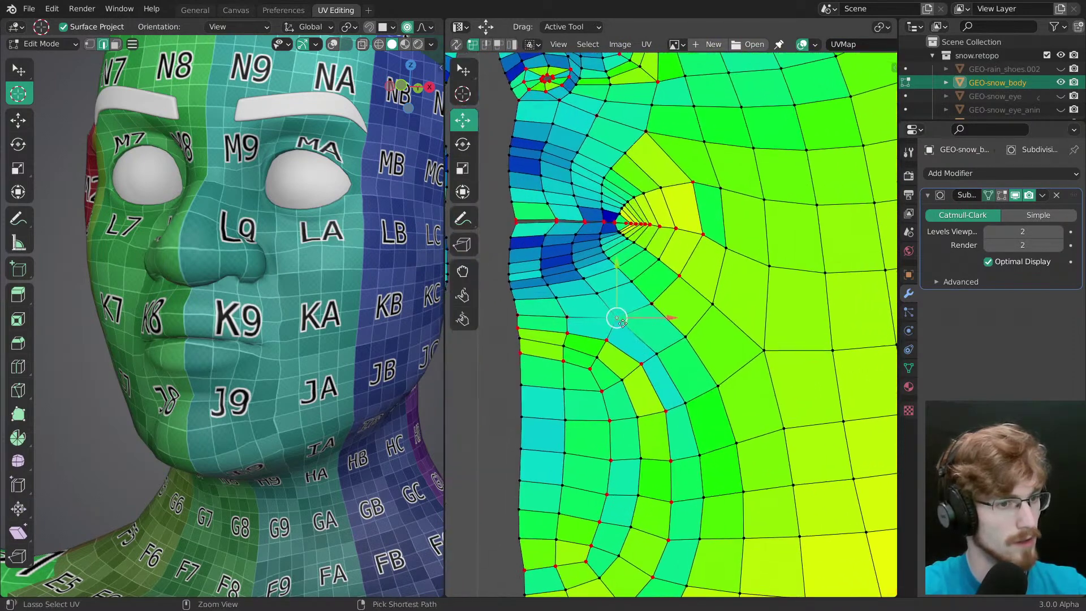
{"action": "left_click_drag", "start_coordinate": [618, 320], "coordinate": [604, 342]}
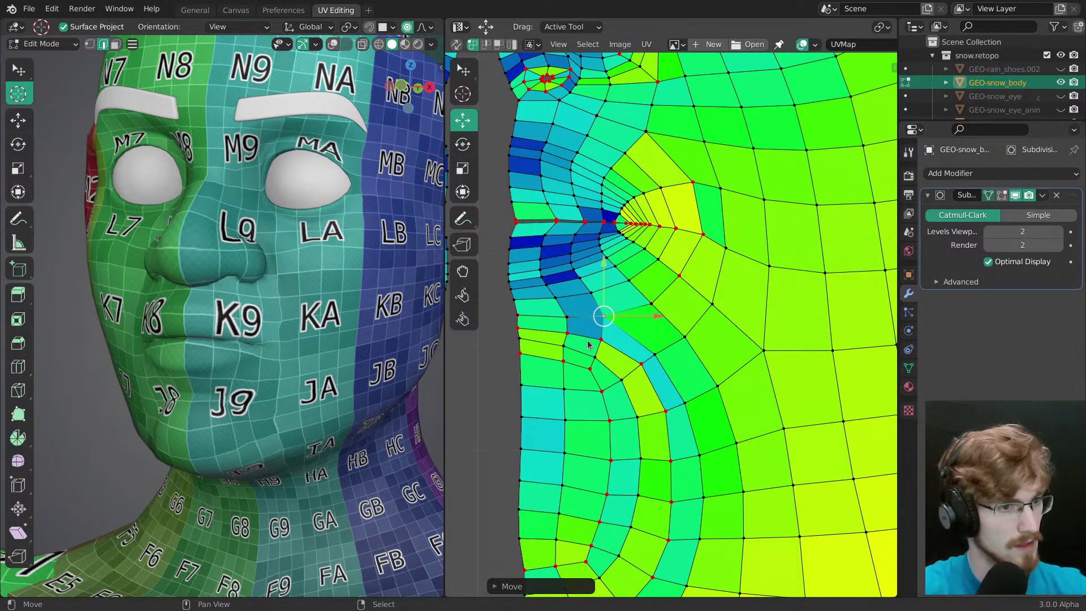
Step: Move individual UV vertices in the loops below the mouth corner, pulling those along the chin slightly toward the centre seam
{"action": "key", "text": "w"}
{"action": "left_click_drag", "start_coordinate": [571, 331], "coordinate": [594, 343]}
{"action": "scroll", "coordinate": [566, 331], "scroll_direction": "down", "scroll_amount": 9}
{"action": "scroll", "coordinate": [561, 330], "scroll_direction": "up", "scroll_amount": 2}
{"action": "left_click_drag", "start_coordinate": [599, 391], "coordinate": [592, 390]}
{"action": "left_click_drag", "start_coordinate": [665, 412], "coordinate": [651, 414]}
{"action": "left_click_drag", "start_coordinate": [635, 366], "coordinate": [623, 372]}
{"action": "left_click_drag", "start_coordinate": [605, 424], "coordinate": [598, 422]}
{"action": "left_click_drag", "start_coordinate": [607, 463], "coordinate": [600, 458]}
Step: Even out the lower UV loops curving around the chin by nudging their outer vertices slightly inward and upward
{"action": "middle_click_drag", "start_coordinate": [606, 472], "coordinate": [593, 391]}
{"action": "left_click_drag", "start_coordinate": [590, 440], "coordinate": [585, 438]}
{"action": "left_click_drag", "start_coordinate": [656, 426], "coordinate": [654, 420]}
{"action": "left_click_drag", "start_coordinate": [638, 487], "coordinate": [649, 458]}
{"action": "left_click_drag", "start_coordinate": [652, 380], "coordinate": [642, 376]}
{"action": "left_click_drag", "start_coordinate": [656, 422], "coordinate": [647, 417]}
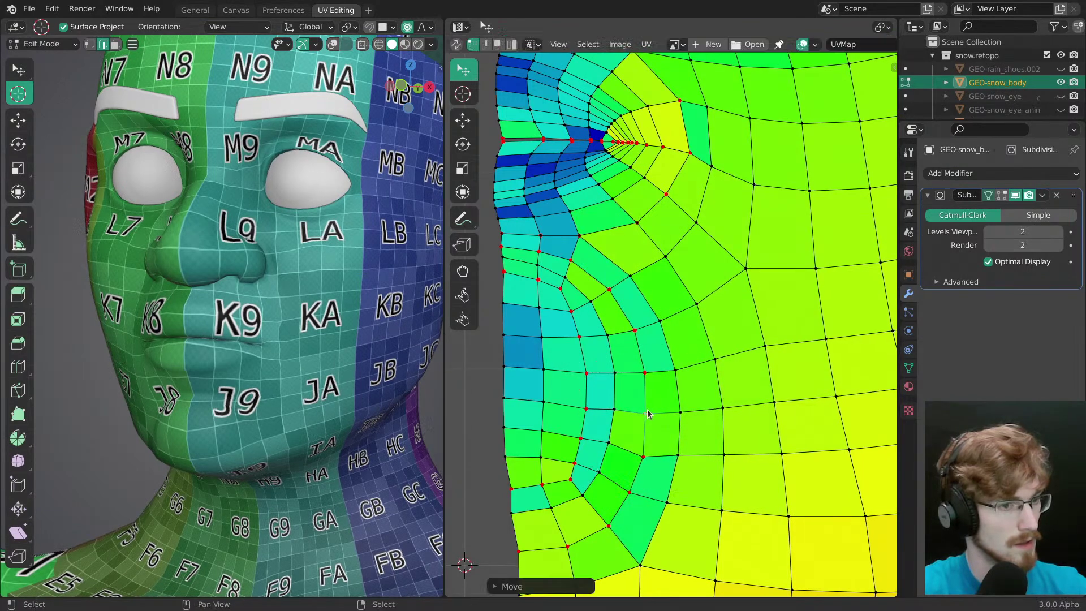
{"action": "left_click_drag", "start_coordinate": [645, 373], "coordinate": [642, 374]}
{"action": "middle_click_drag", "start_coordinate": [581, 403], "coordinate": [643, 355]}
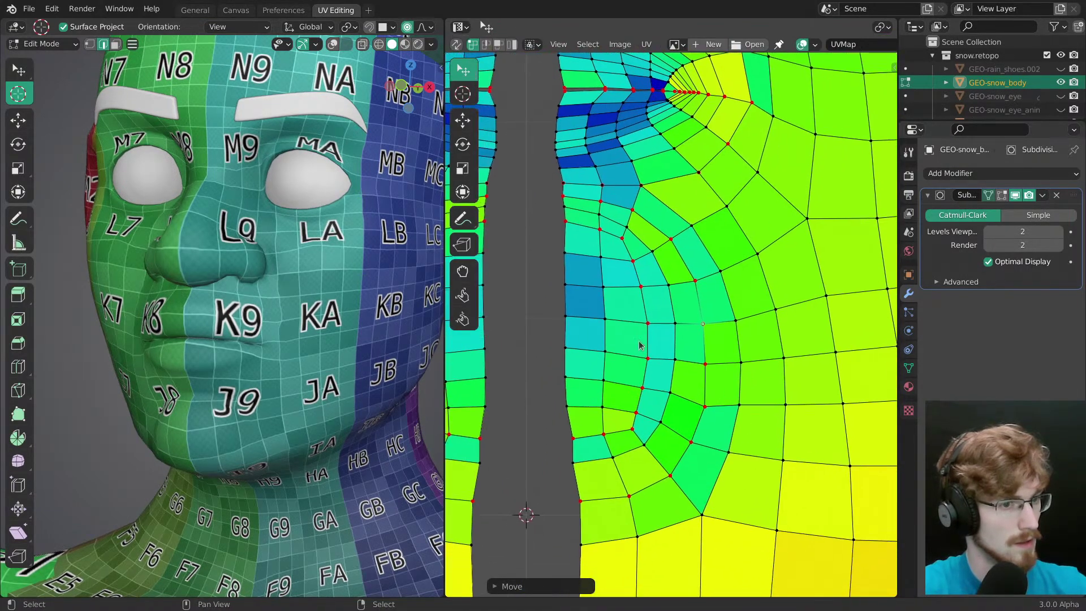
{"action": "left_click_drag", "start_coordinate": [649, 324], "coordinate": [649, 322]}
Step: Reposition the UV vertices beneath the mouth corner and check the checker texture on the face in Object Mode before returning to Edit Mode
{"action": "middle_click_drag", "start_coordinate": [625, 229], "coordinate": [645, 318]}
{"action": "left_click_drag", "start_coordinate": [644, 328], "coordinate": [633, 324]}
{"action": "left_click_drag", "start_coordinate": [652, 277], "coordinate": [681, 272]}
{"action": "key", "text": "Tab"}
{"action": "middle_click_drag", "start_coordinate": [310, 395], "coordinate": [272, 340]}
{"action": "mouse_move", "coordinate": [271, 339]}
{"action": "middle_mouse_down"}
{"action": "mouse_move", "coordinate": [249, 341]}
{"action": "mouse_move", "coordinate": [265, 343]}
{"action": "middle_mouse_up"}
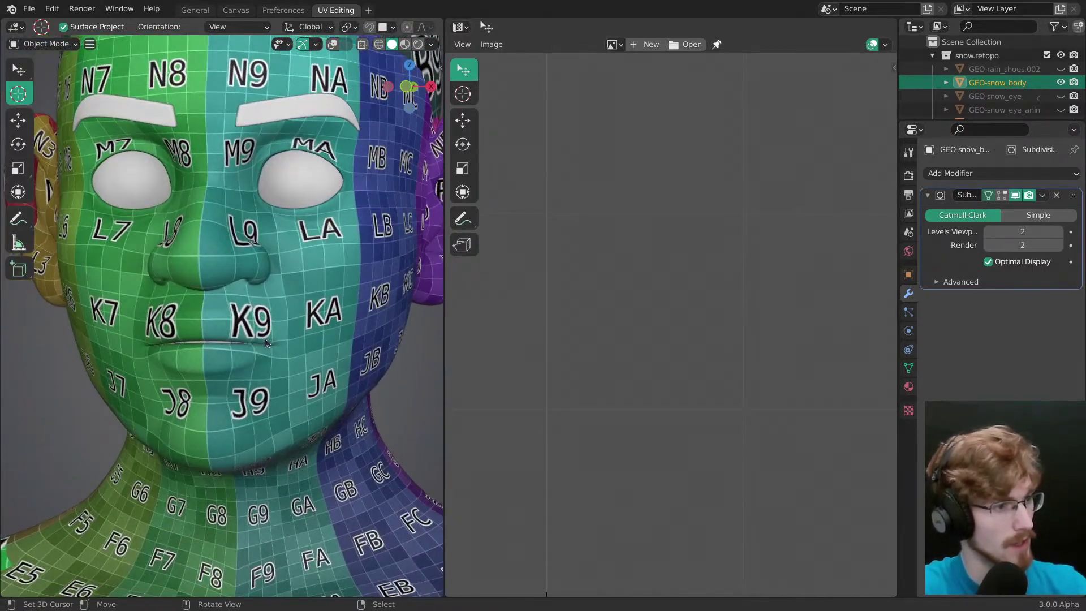
{"action": "key", "text": "Tab"}
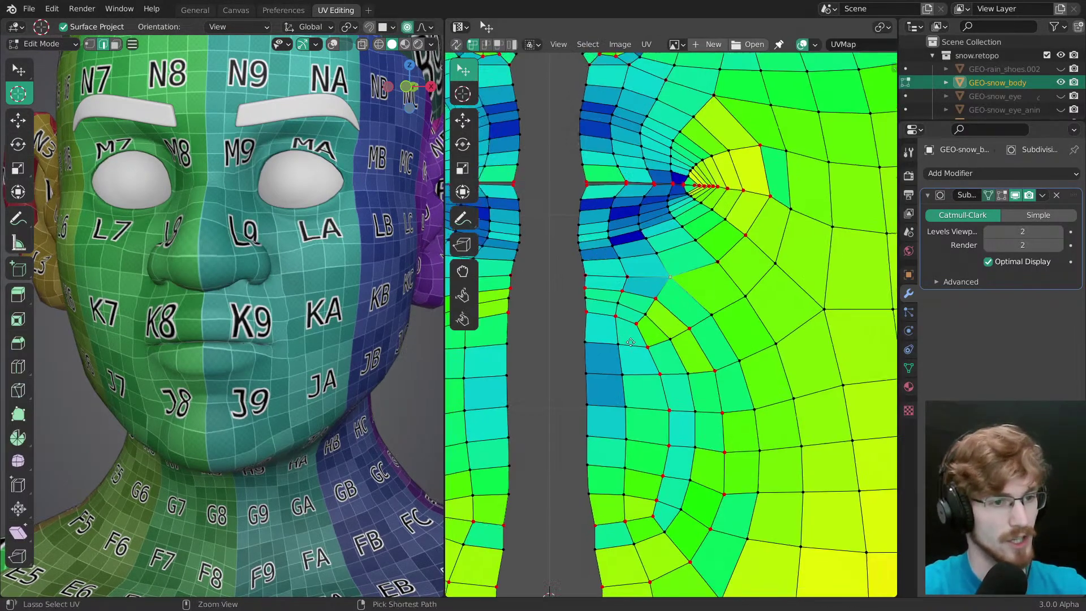
Step: Reveal the hidden centre geometry of the body mesh, look over the whole UV layout, and clear the selection
{"action": "scroll", "coordinate": [642, 458], "scroll_direction": "down", "scroll_amount": 5}
{"action": "scroll", "coordinate": [669, 289], "scroll_direction": "up", "scroll_amount": 7}
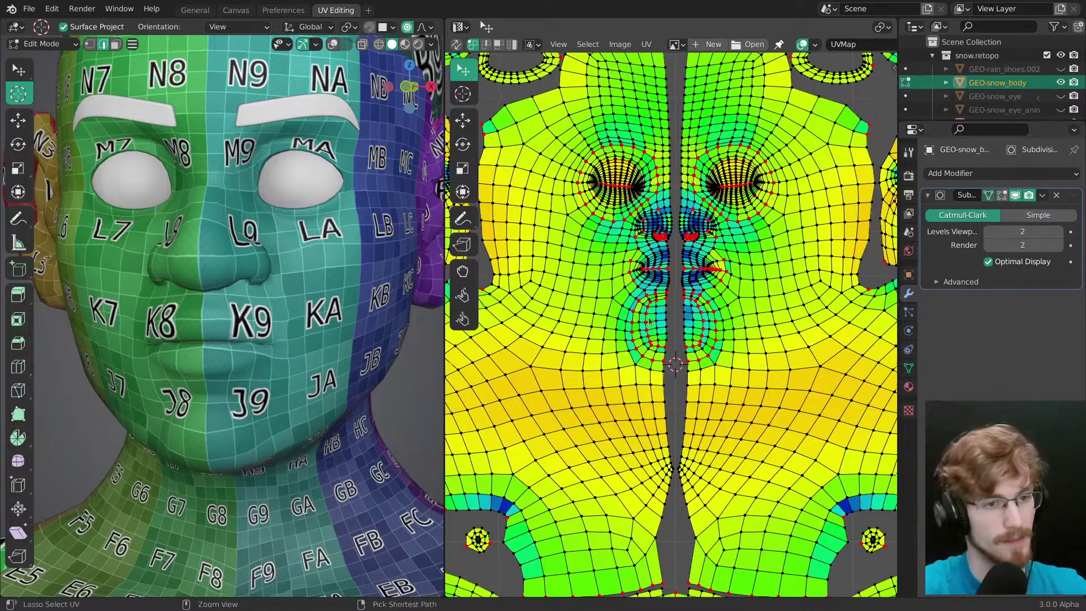
{"action": "scroll", "coordinate": [675, 360], "scroll_direction": "down", "scroll_amount": 3}
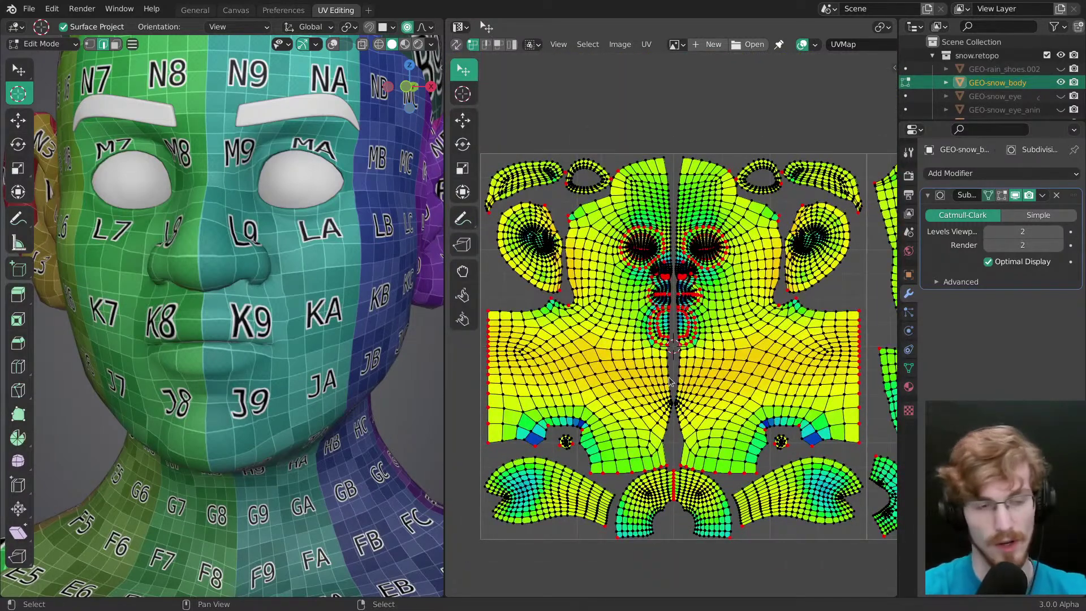
{"action": "key", "text": "alt+h"}
{"action": "scroll", "coordinate": [682, 282], "scroll_direction": "up", "scroll_amount": 5}
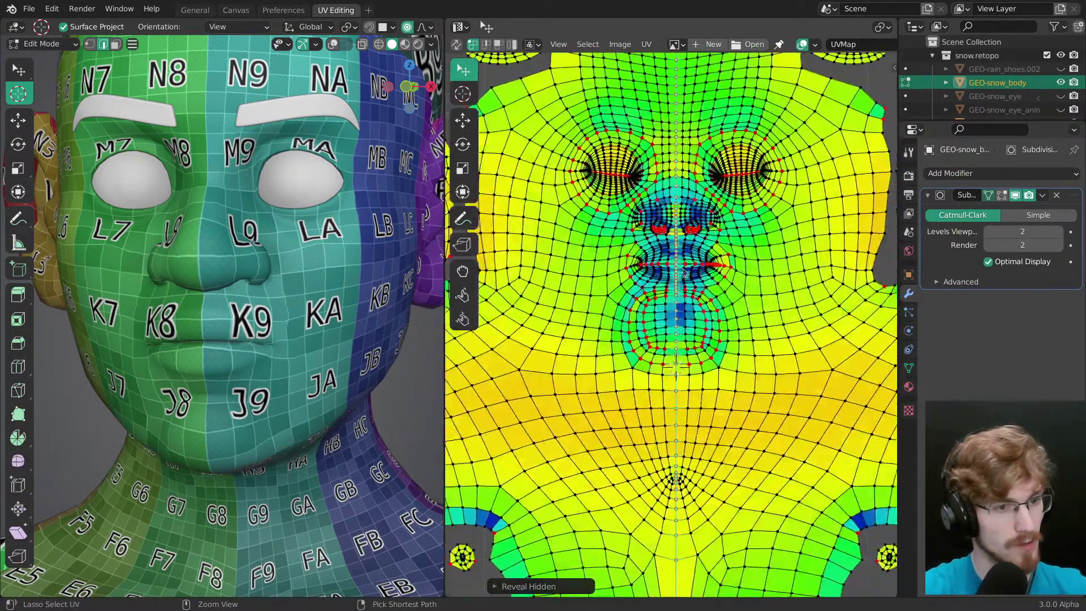
{"action": "middle_click_drag", "start_coordinate": [688, 312], "coordinate": [692, 434], "text": "ctrl"}
{"action": "middle_click_drag", "start_coordinate": [686, 389], "coordinate": [636, 355]}
{"action": "middle_click_drag", "start_coordinate": [716, 287], "coordinate": [747, 369], "text": "ctrl"}
{"action": "middle_click_drag", "start_coordinate": [769, 312], "coordinate": [890, 333]}
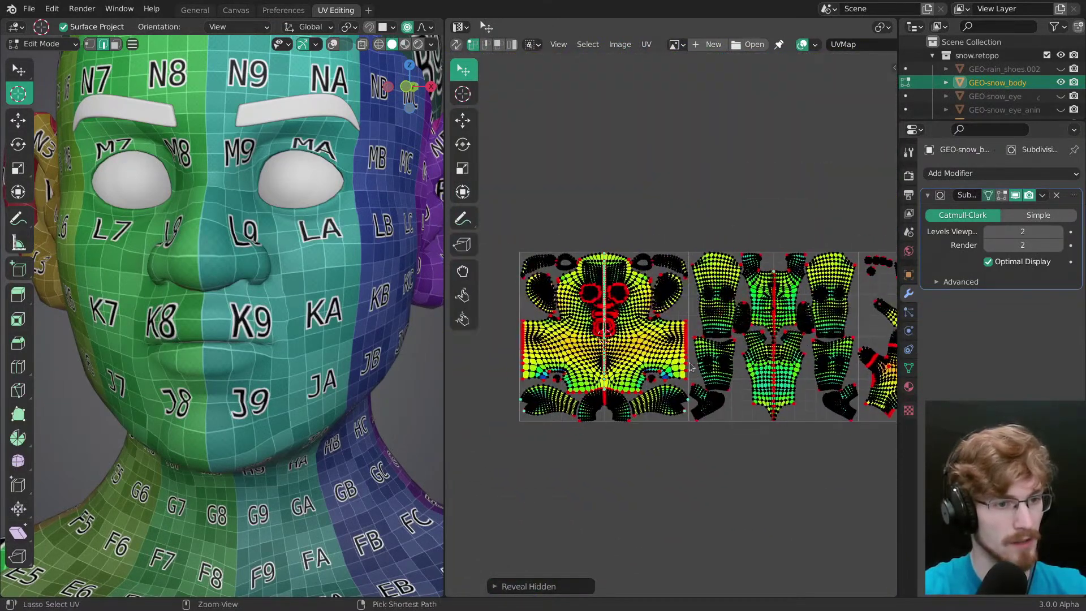
{"action": "middle_click_drag", "start_coordinate": [671, 326], "coordinate": [627, 313], "text": "ctrl"}
{"action": "key", "text": "Home"}
{"action": "key", "text": "alt+a"}
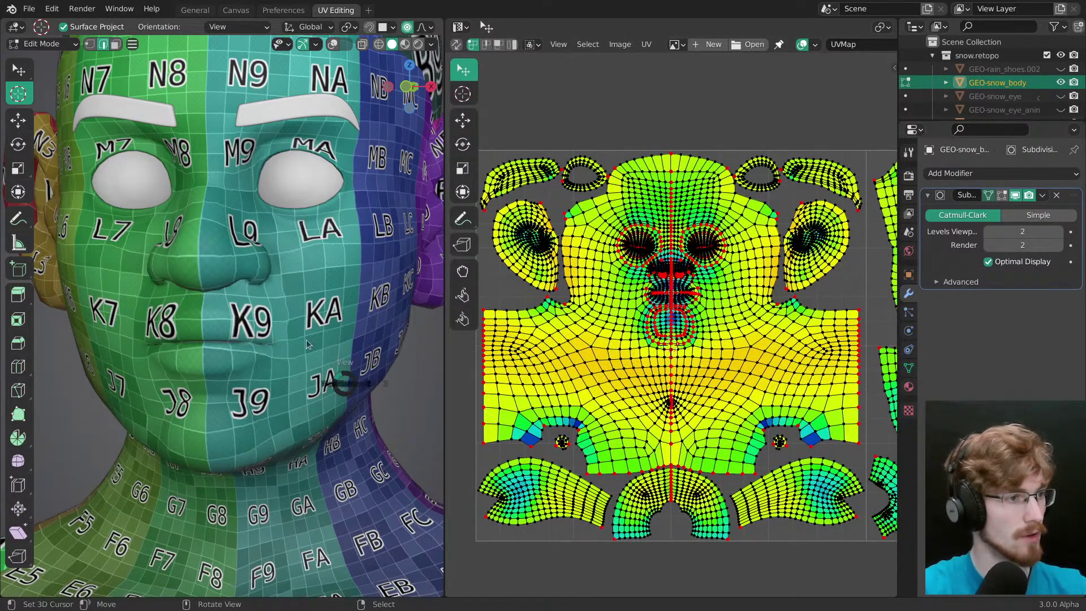
Step: Select the body's vertical centre vertex loop in the front view and hide it
{"action": "key", "text": "KP_1"}
{"action": "key", "text": "z"}
{"action": "scroll", "coordinate": [277, 249], "scroll_direction": "down", "scroll_amount": 4}
{"action": "key", "text": "alt+a"}
{"action": "key", "text": "1"}
{"action": "right_click", "coordinate": [218, 325], "text": "alt"}
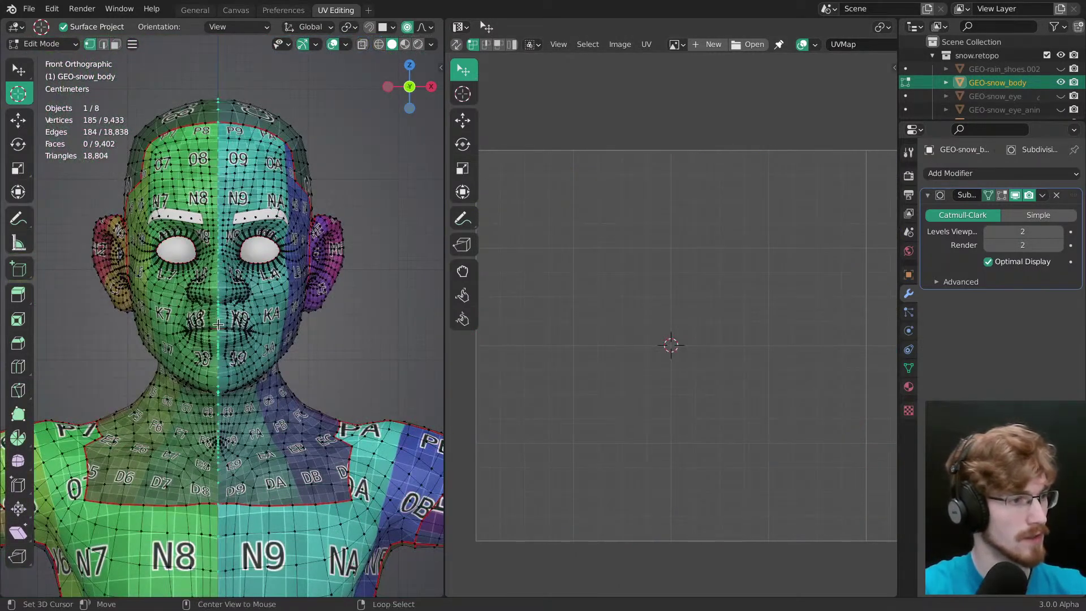
{"action": "scroll", "coordinate": [253, 428], "scroll_direction": "down", "scroll_amount": 8}
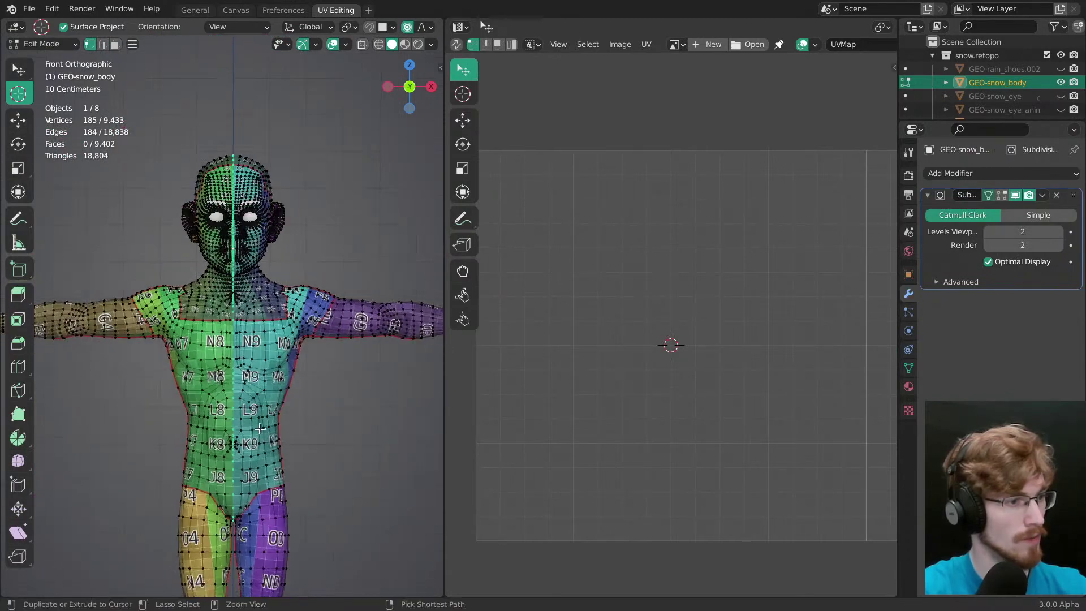
{"action": "scroll", "coordinate": [243, 368], "scroll_direction": "up", "scroll_amount": 3}
{"action": "key", "text": "h"}
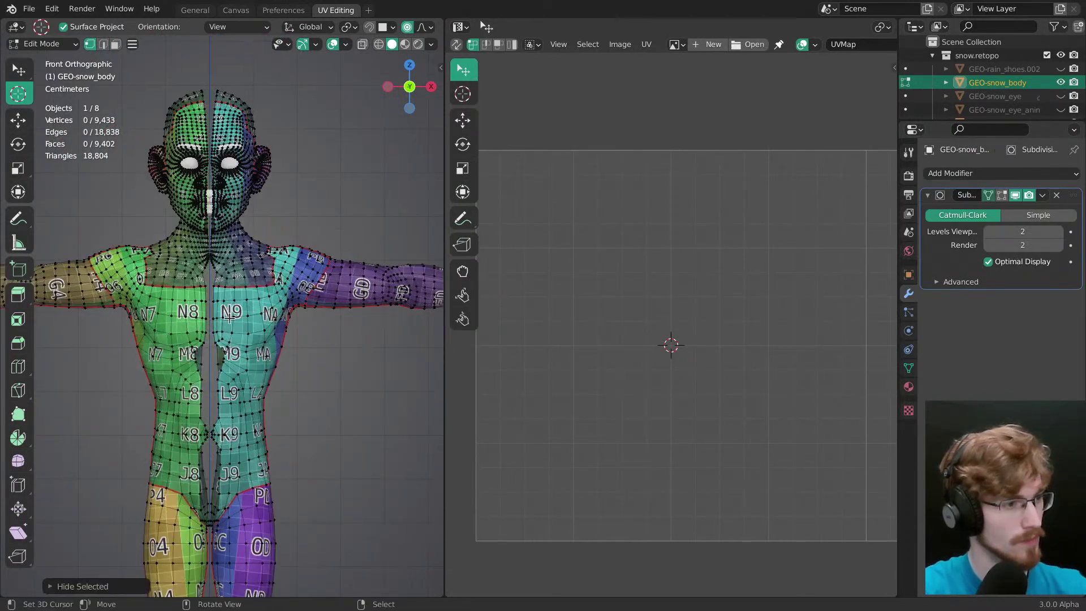
Step: Try to select one linked half of the torso, then reveal the hidden geometry and clear the selection
{"action": "scroll", "coordinate": [231, 276], "scroll_direction": "up", "scroll_amount": 2}
{"action": "left_click", "coordinate": [188, 353]}
{"action": "key", "text": "ctrl+l"}
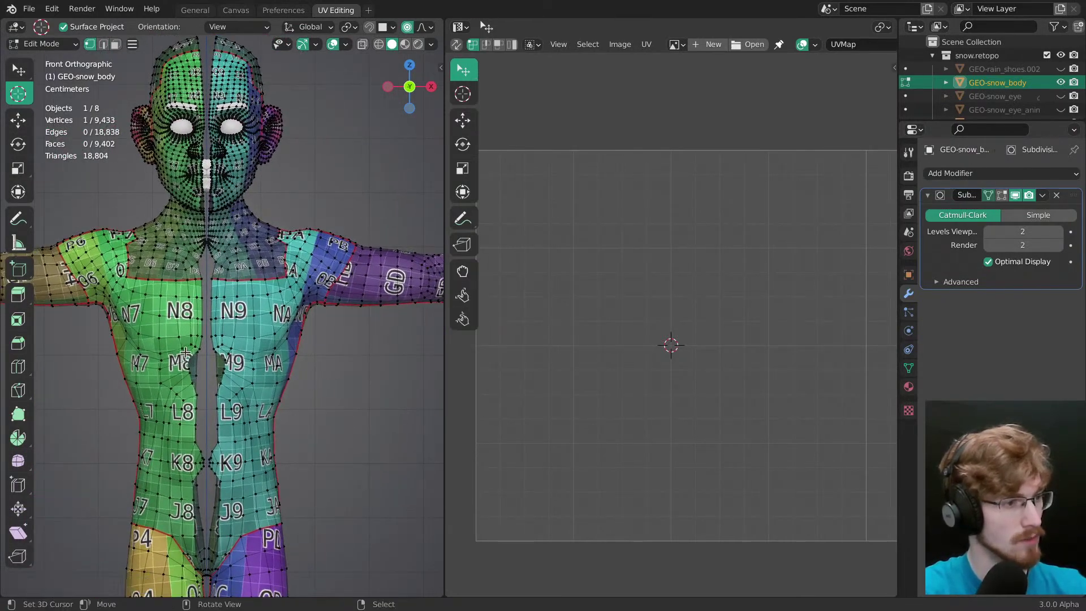
{"action": "middle_click_drag", "start_coordinate": [205, 348], "coordinate": [208, 396], "text": "ctrl"}
{"action": "key", "text": "alt+h"}
{"action": "key", "text": "alt+a"}
Step: Add a Mirror modifier to the body in Object Mode and place it above the Subdivision modifier
{"action": "key", "text": "ctrl+Tab"}
{"action": "left_click", "coordinate": [181, 337]}
{"action": "left_click", "coordinate": [987, 175]}
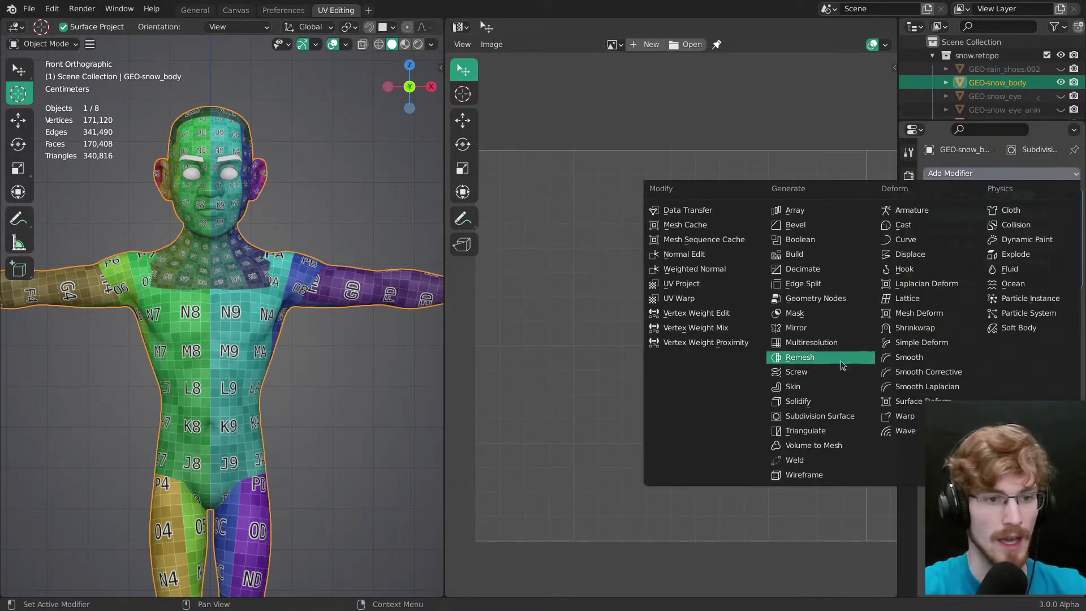
{"action": "left_click", "coordinate": [828, 329]}
{"action": "left_click_drag", "start_coordinate": [1072, 300], "coordinate": [1070, 199]}
Step: Bisect the mesh along X in the Mirror modifier and enable Mirror U in its data settings
{"action": "middle_click_drag", "start_coordinate": [314, 414], "coordinate": [333, 353]}
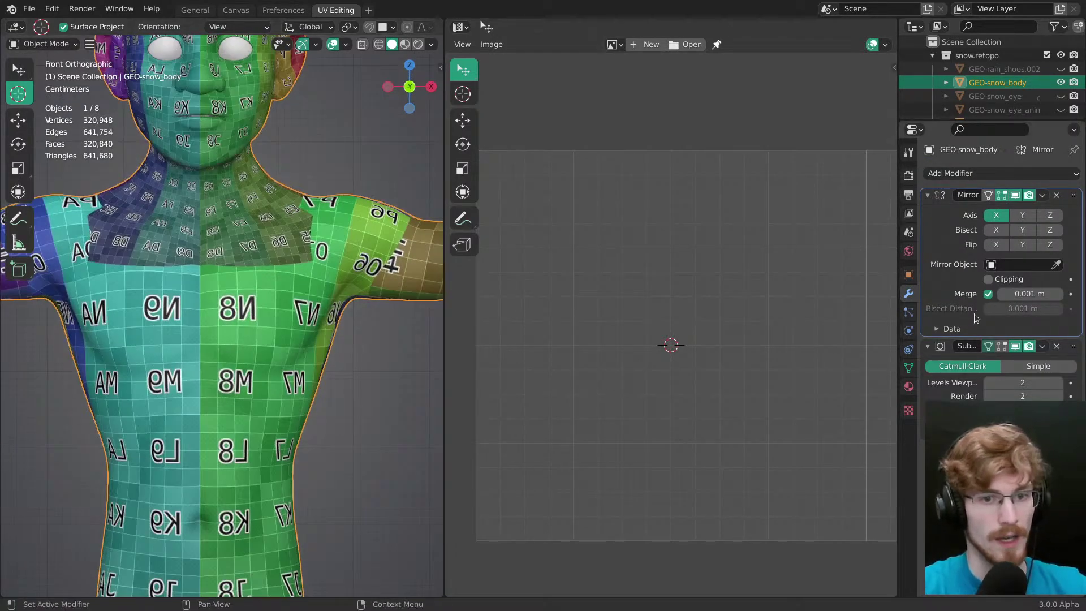
{"action": "left_click", "coordinate": [951, 330]}
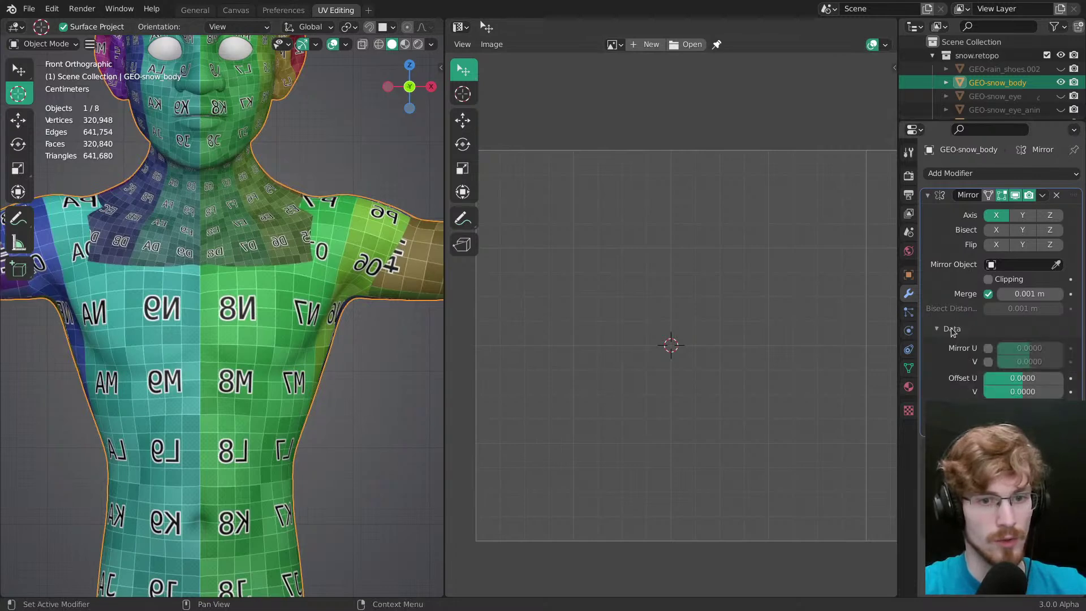
{"action": "left_click", "coordinate": [996, 229]}
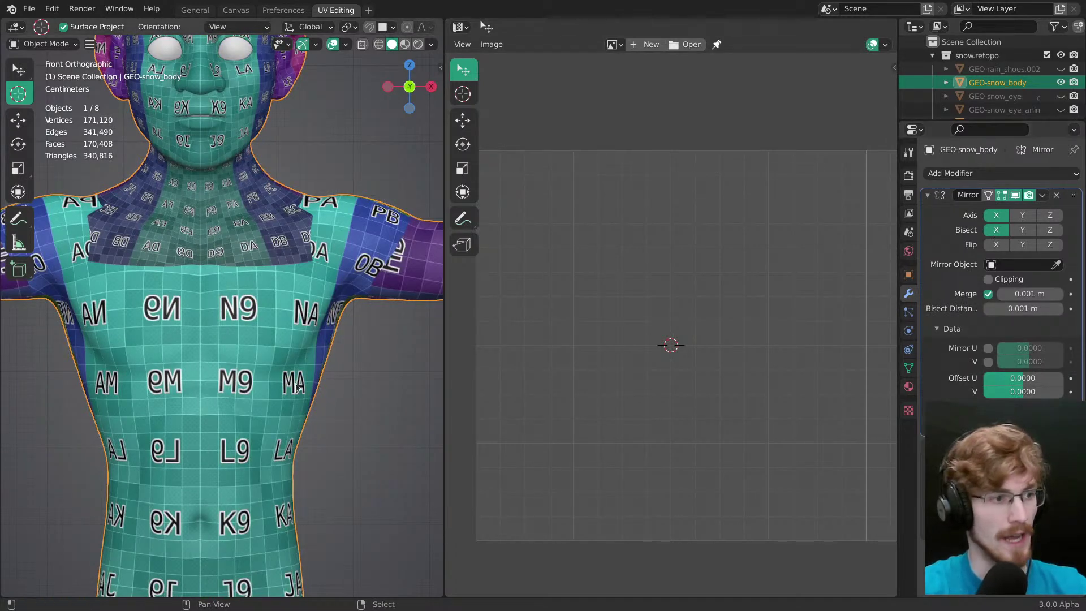
{"action": "middle_click_drag", "start_coordinate": [208, 357], "coordinate": [271, 410], "text": "shift"}
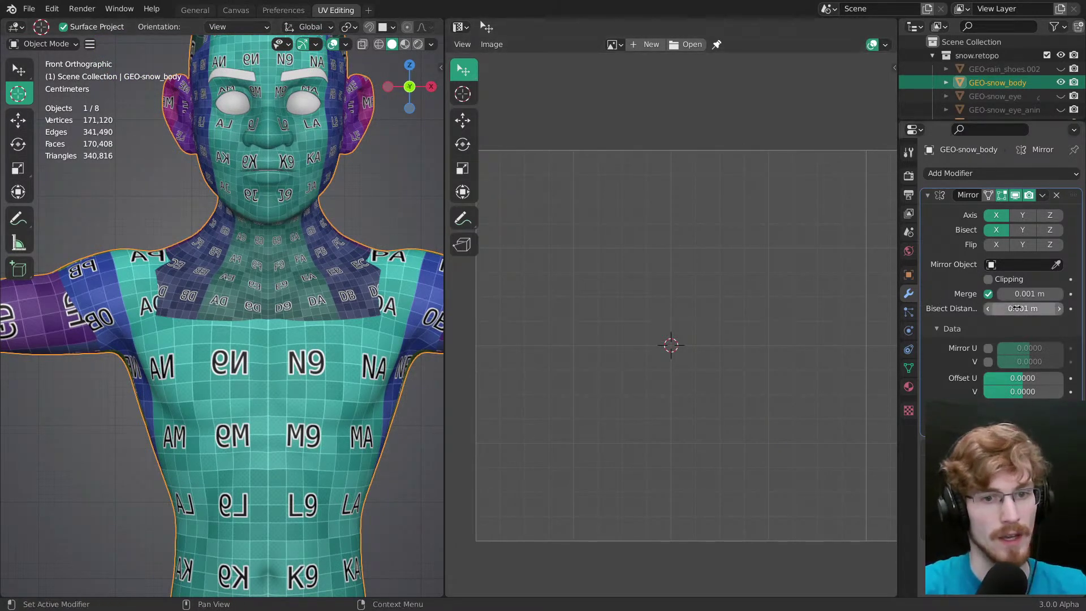
{"action": "left_click", "coordinate": [988, 348]}
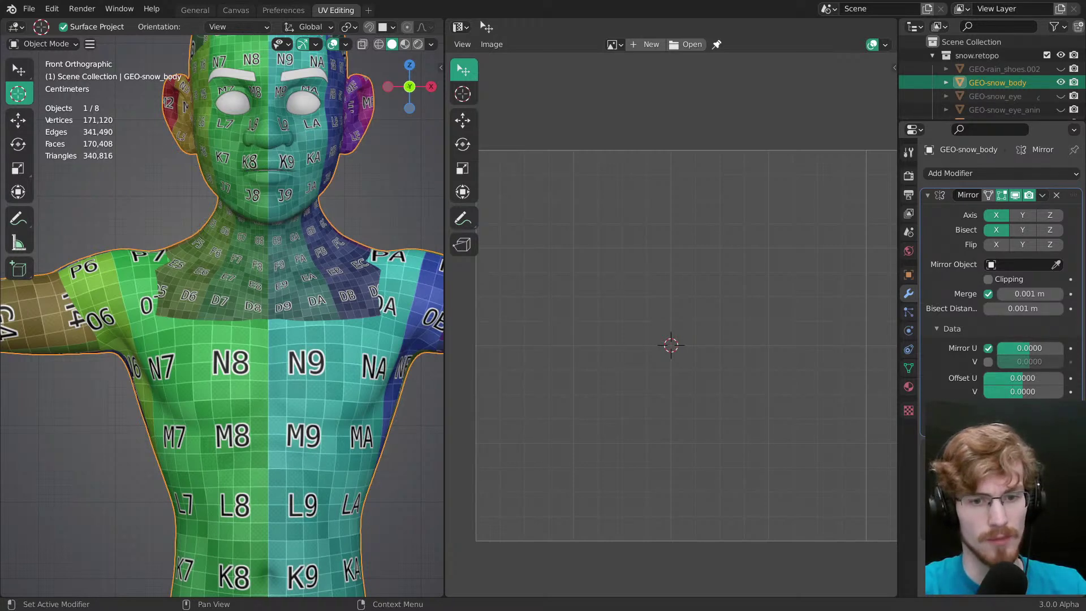
Step: Check the UV layout in Edit Mode, return to Object Mode, and apply the Mirror modifier
{"action": "middle_click_drag", "start_coordinate": [639, 373], "coordinate": [551, 369], "text": "ctrl"}
{"action": "middle_click_drag", "start_coordinate": [779, 382], "coordinate": [627, 372]}
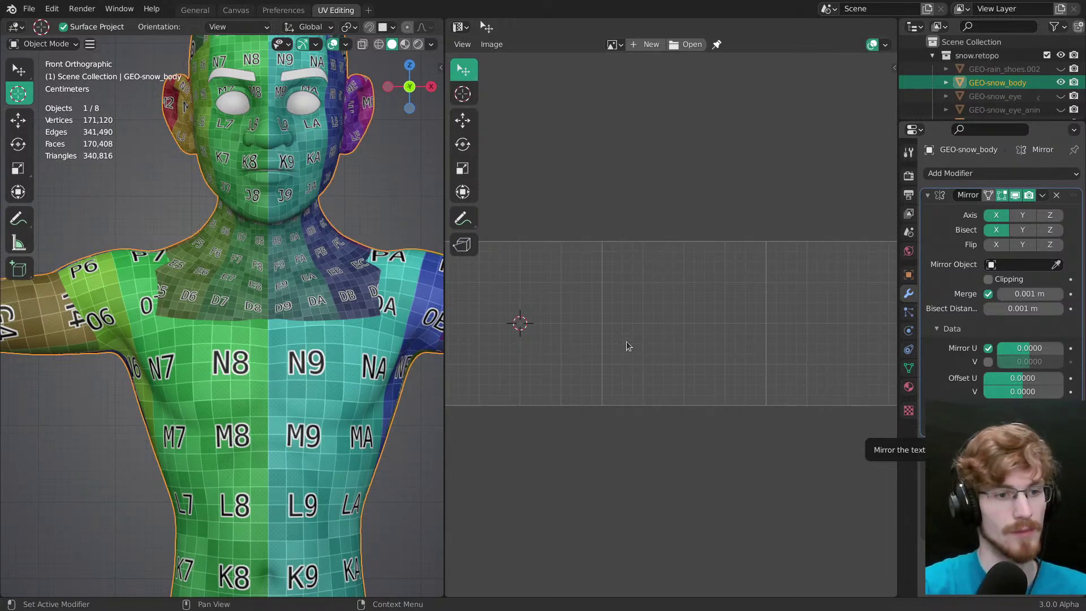
{"action": "scroll", "coordinate": [682, 312], "scroll_direction": "down", "scroll_amount": 2}
{"action": "key", "text": "Tab"}
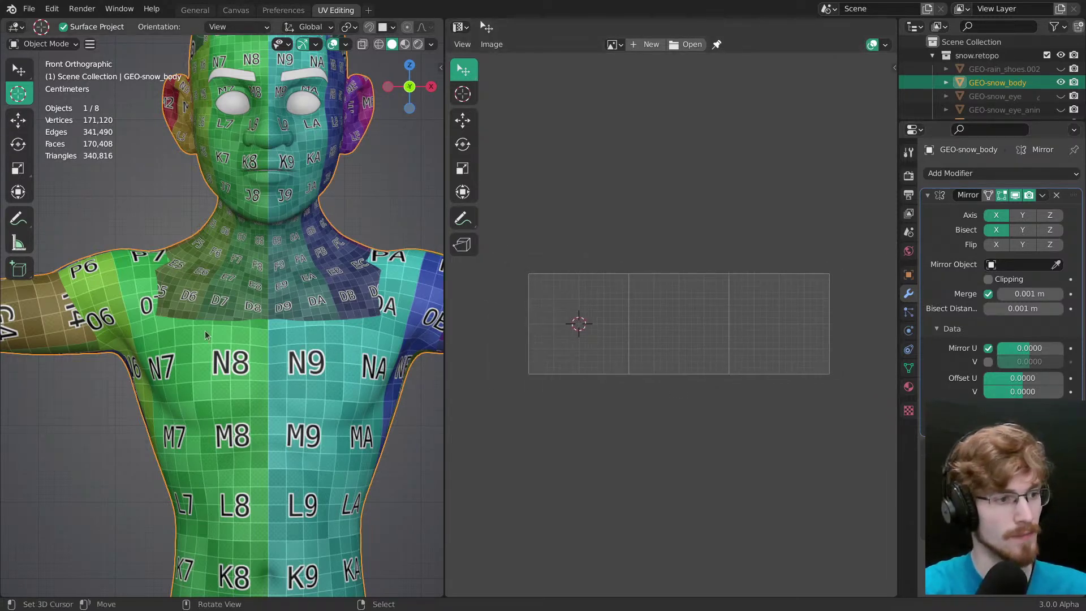
{"action": "key", "text": "ctrl+Tab"}
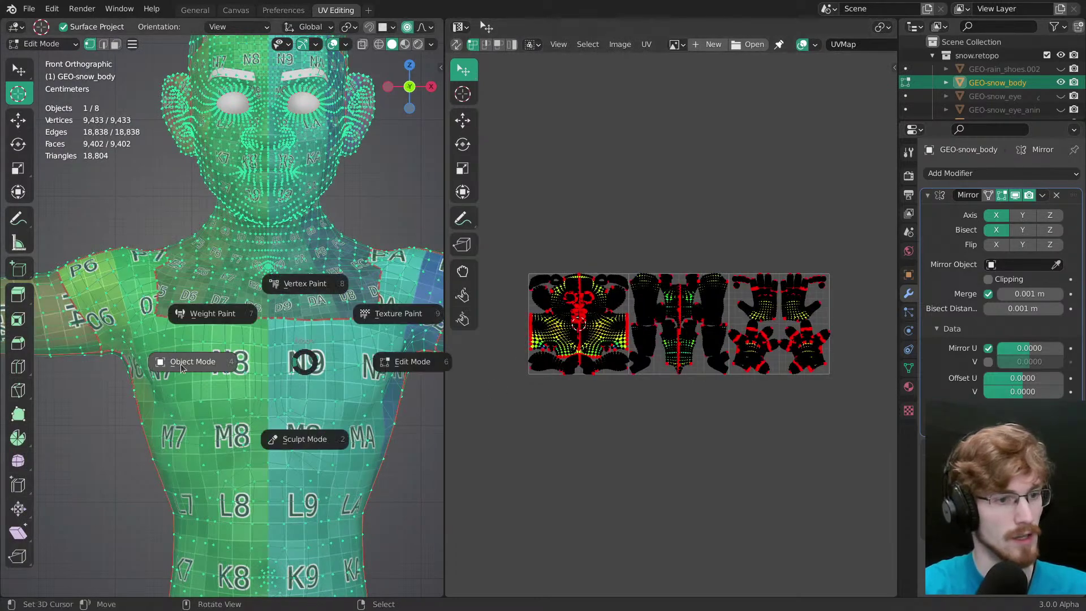
{"action": "key", "text": "ctrl+Tab"}
{"action": "middle_click_drag", "start_coordinate": [548, 334], "coordinate": [742, 298], "text": "ctrl"}
{"action": "key", "text": "ctrl+Tab"}
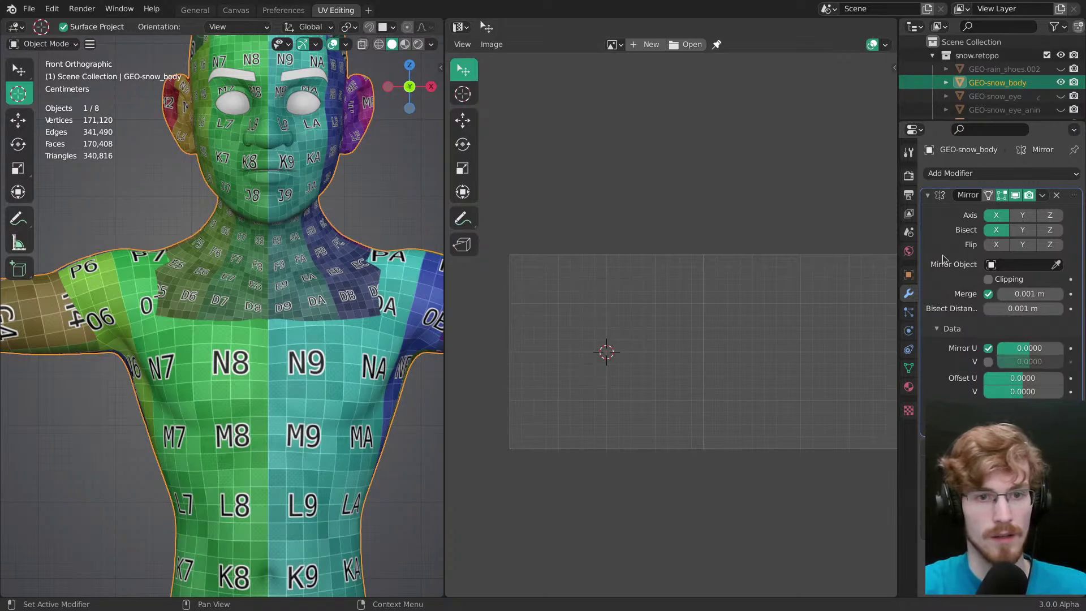
{"action": "key", "text": "ctrl+a"}
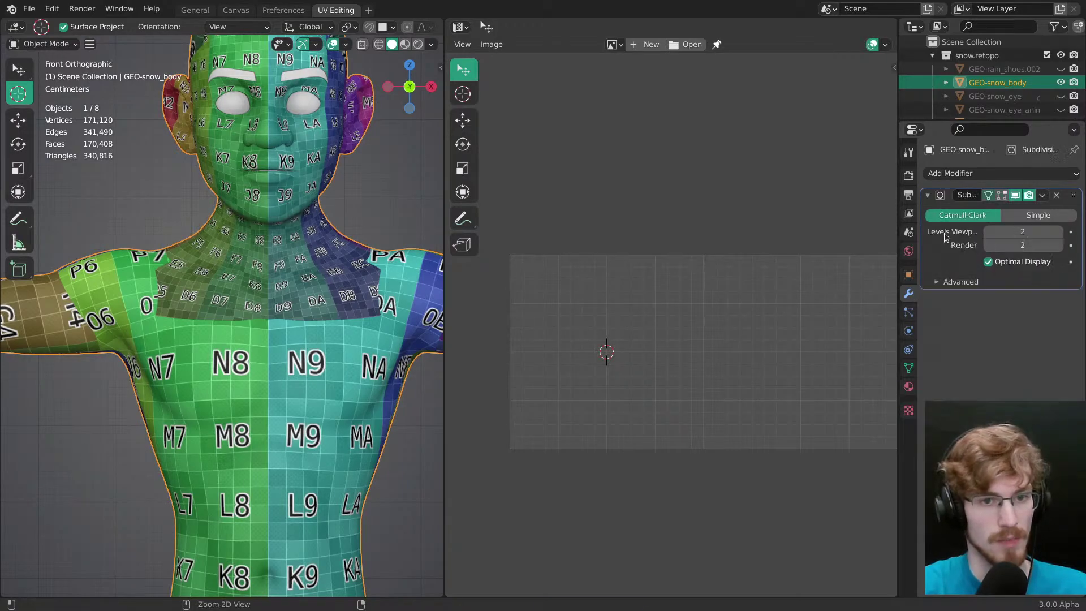
Step: Examine the area stretch of the mirrored face UVs in Edit Mode and return to Object Mode
{"action": "key", "text": "Tab"}
{"action": "scroll", "coordinate": [707, 334], "scroll_direction": "up", "scroll_amount": 4}
{"action": "middle_click_drag", "start_coordinate": [707, 334], "coordinate": [823, 329]}
{"action": "middle_click_drag", "start_coordinate": [681, 362], "coordinate": [658, 314], "text": "ctrl"}
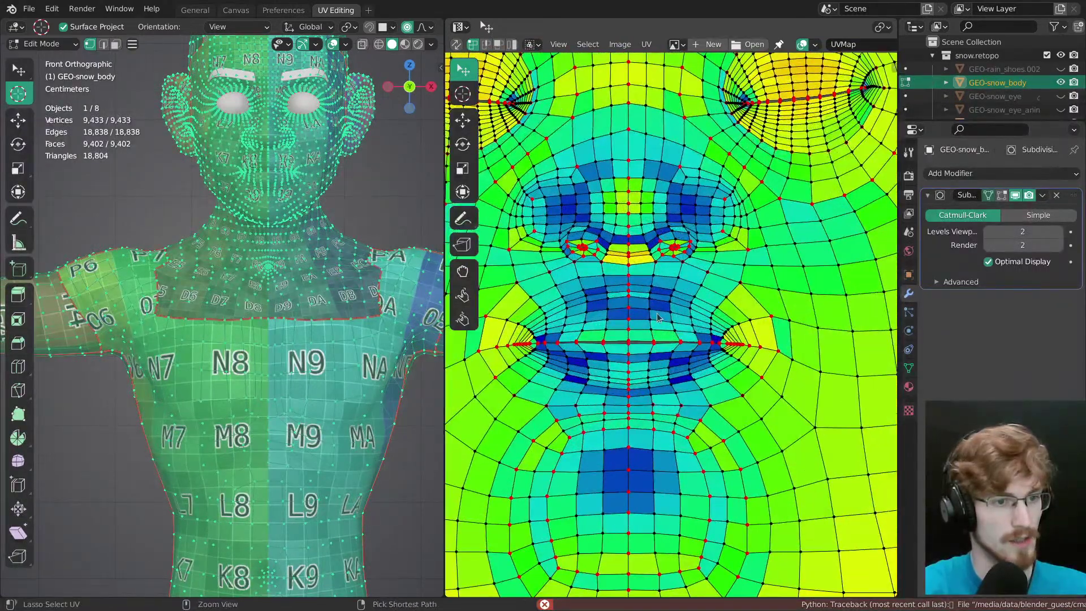
{"action": "scroll", "coordinate": [658, 315], "scroll_direction": "down", "scroll_amount": 8}
{"action": "key", "text": "Tab"}
Step: View the checker texture on the arm and hand from above and save the file
{"action": "mouse_move", "coordinate": [262, 369]}
{"action": "middle_mouse_down", "text": "ctrl"}
{"action": "mouse_move", "coordinate": [270, 415]}
{"action": "mouse_move", "coordinate": [306, 415]}
{"action": "mouse_move", "coordinate": [262, 356]}
{"action": "middle_mouse_up", "text": "ctrl"}
{"action": "mouse_move", "coordinate": [376, 333]}
{"action": "middle_mouse_down"}
{"action": "mouse_move", "coordinate": [337, 327]}
{"action": "mouse_move", "coordinate": [220, 359]}
{"action": "middle_mouse_up"}
{"action": "middle_click_drag", "start_coordinate": [416, 333], "coordinate": [313, 334], "text": "shift"}
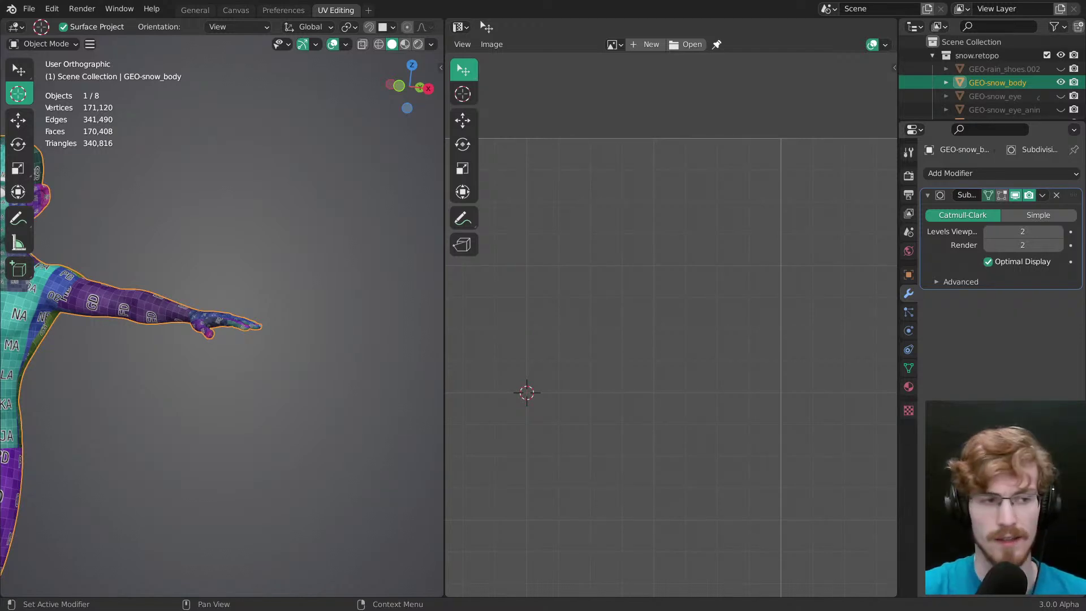
{"action": "scroll", "coordinate": [215, 314], "scroll_direction": "up", "scroll_amount": 5}
{"action": "middle_click", "coordinate": [215, 311], "text": "alt"}
{"action": "middle_click_drag", "start_coordinate": [215, 311], "coordinate": [280, 436]}
{"action": "key", "text": "KP_7"}
{"action": "key", "text": "ctrl+s"}
{"action": "middle_click_drag", "start_coordinate": [200, 329], "coordinate": [255, 342], "text": "shift"}
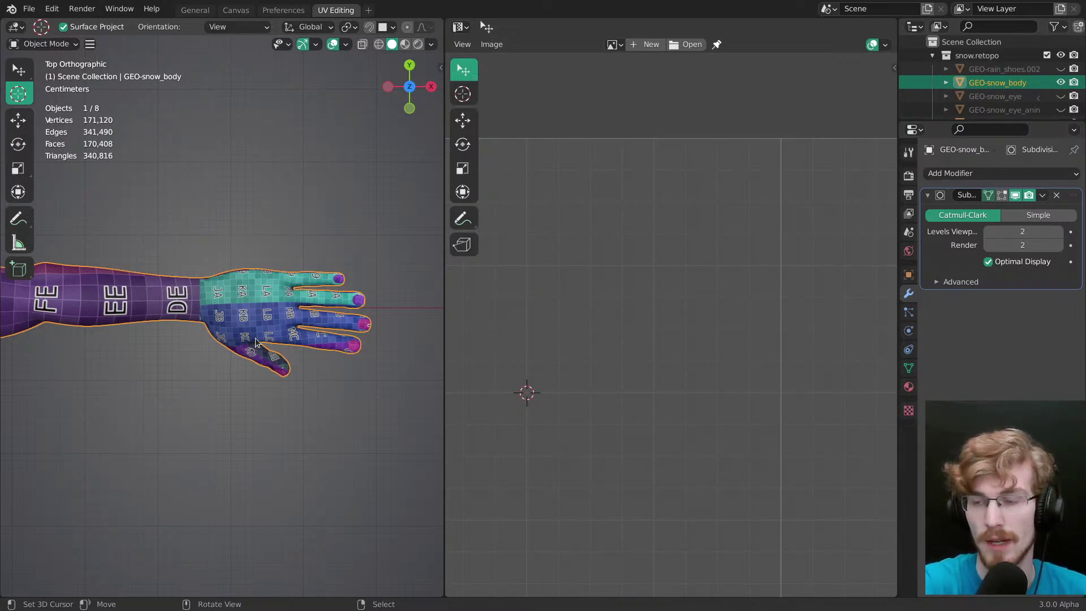
Step: Return to the front view framing the body's head, torso and arms, and save the file
{"action": "key", "text": "grave"}
{"action": "left_click", "coordinate": [242, 351]}
{"action": "middle_click_drag", "start_coordinate": [259, 311], "coordinate": [353, 295], "text": "shift"}
{"action": "scroll", "coordinate": [311, 322], "scroll_direction": "down", "scroll_amount": 6}
{"action": "middle_click_drag", "start_coordinate": [271, 351], "coordinate": [301, 305], "text": "shift"}
{"action": "key", "text": "ctrl+s"}
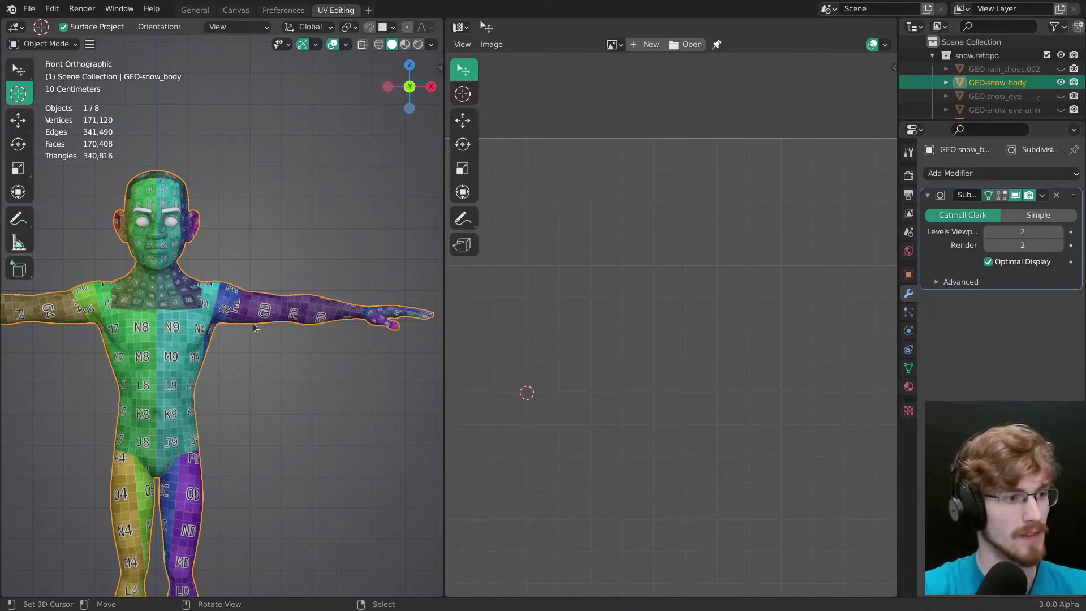
{"action": "middle_click_drag", "start_coordinate": [256, 300], "coordinate": [288, 310], "text": "shift"}
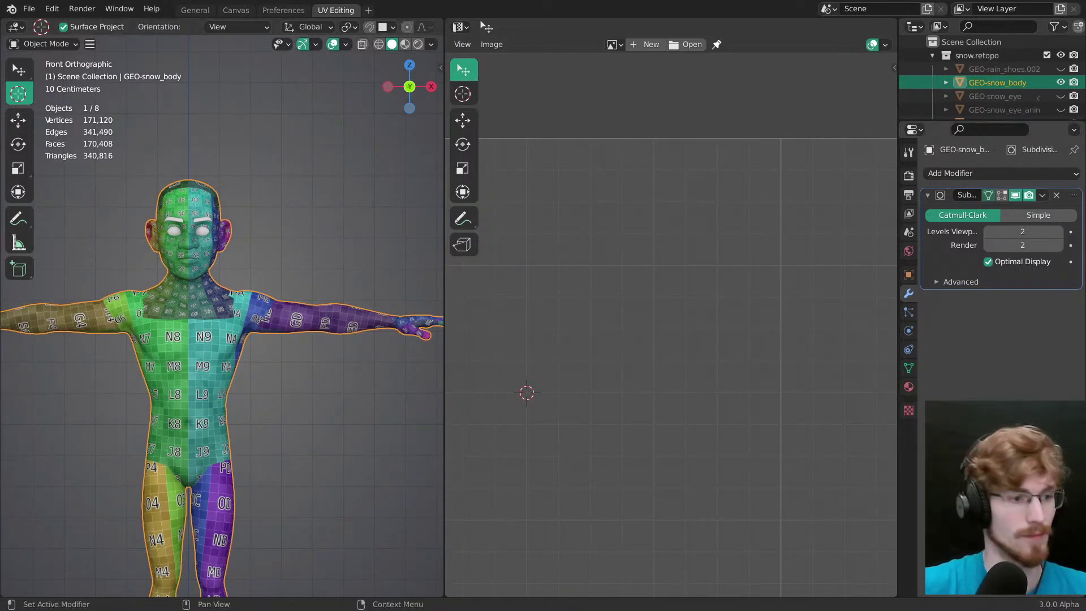
{"action": "key", "text": "super"}
{"action": "type", "text": "blender"}
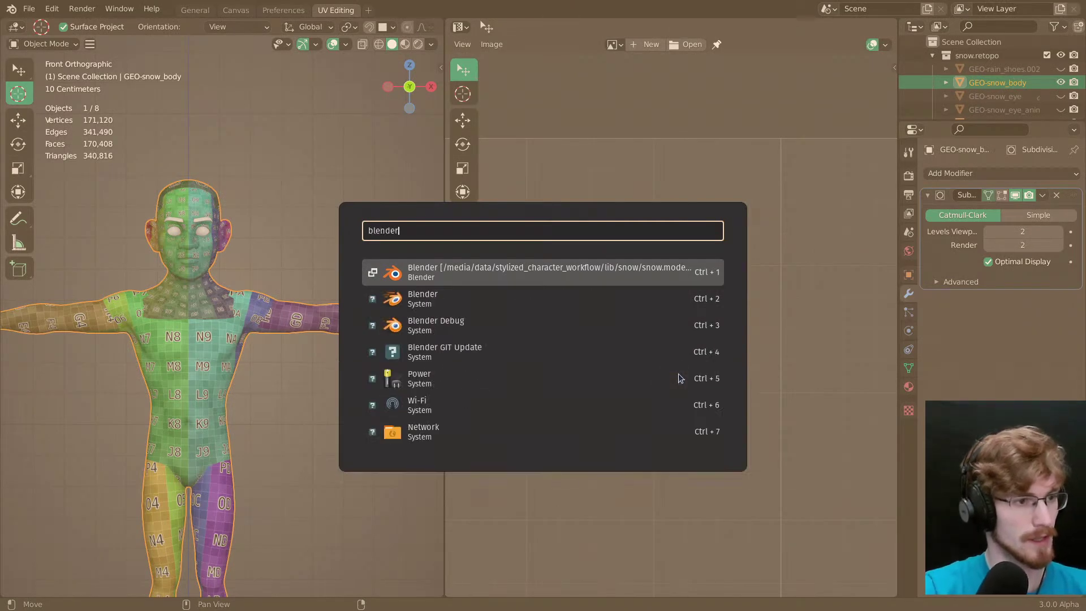
{"action": "left_click", "coordinate": [435, 275]}
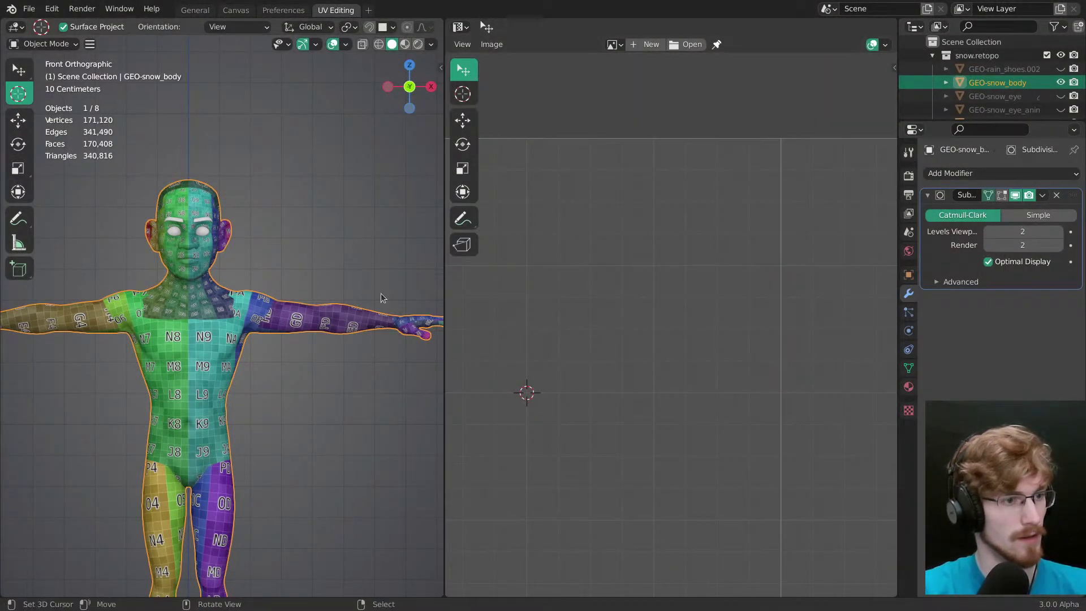
{"action": "middle_click_drag", "start_coordinate": [357, 309], "coordinate": [376, 313], "text": "shift"}
Step: Launch a second Blender instance from the system search and dismiss its splash screen
{"action": "key", "text": "super"}
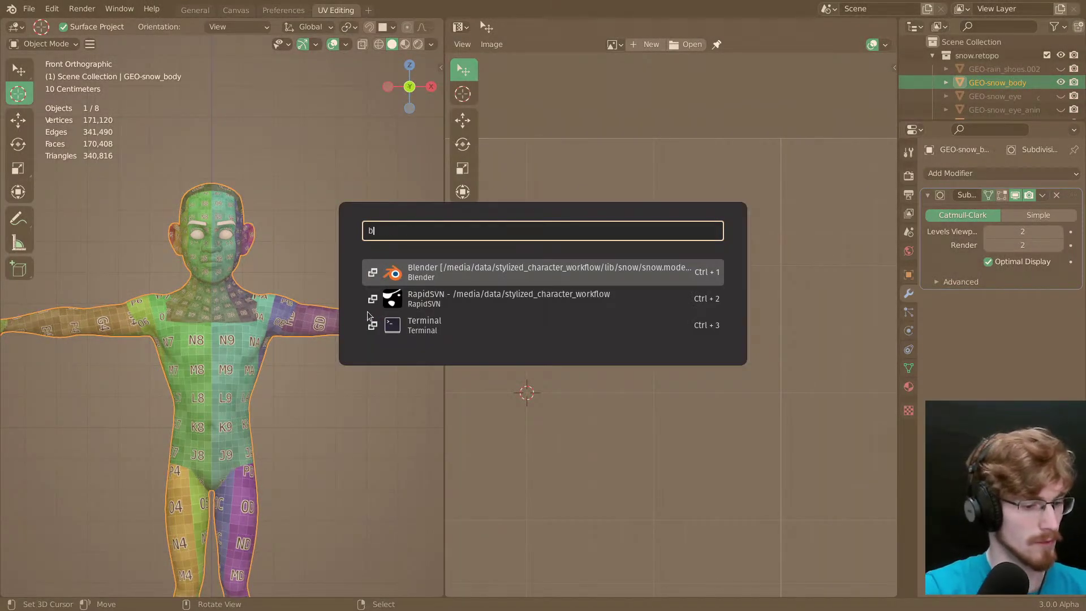
{"action": "type", "text": "blender"}
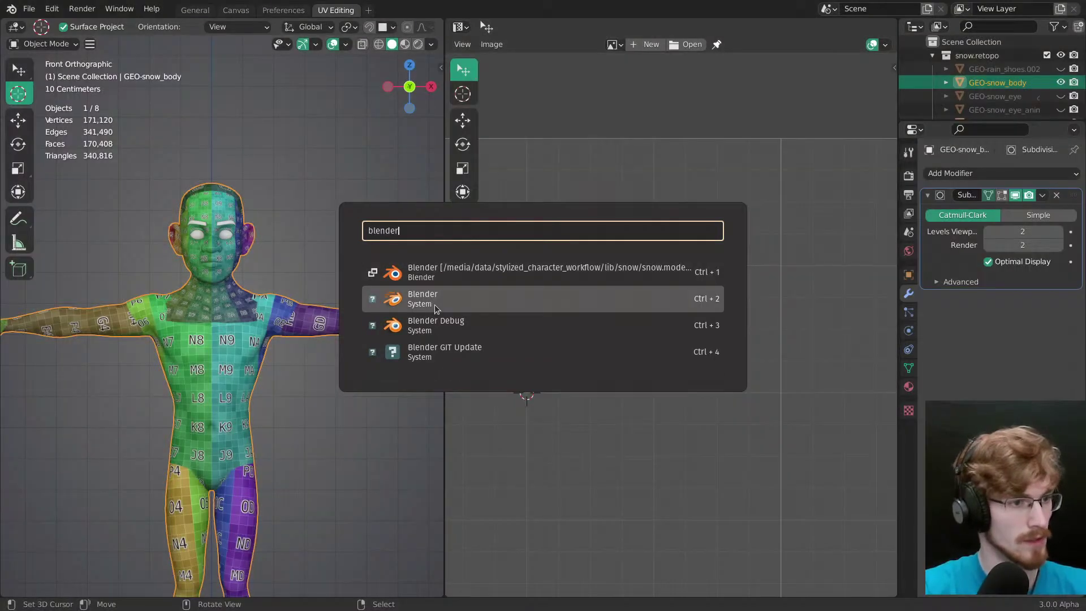
{"action": "left_click", "coordinate": [433, 303]}
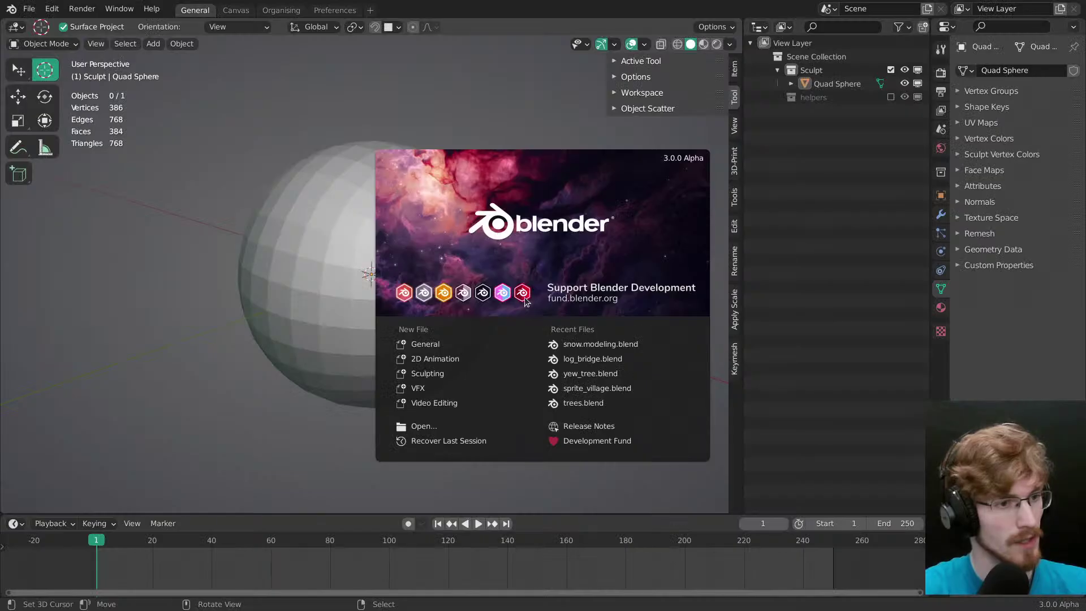
{"action": "left_click", "coordinate": [479, 282]}
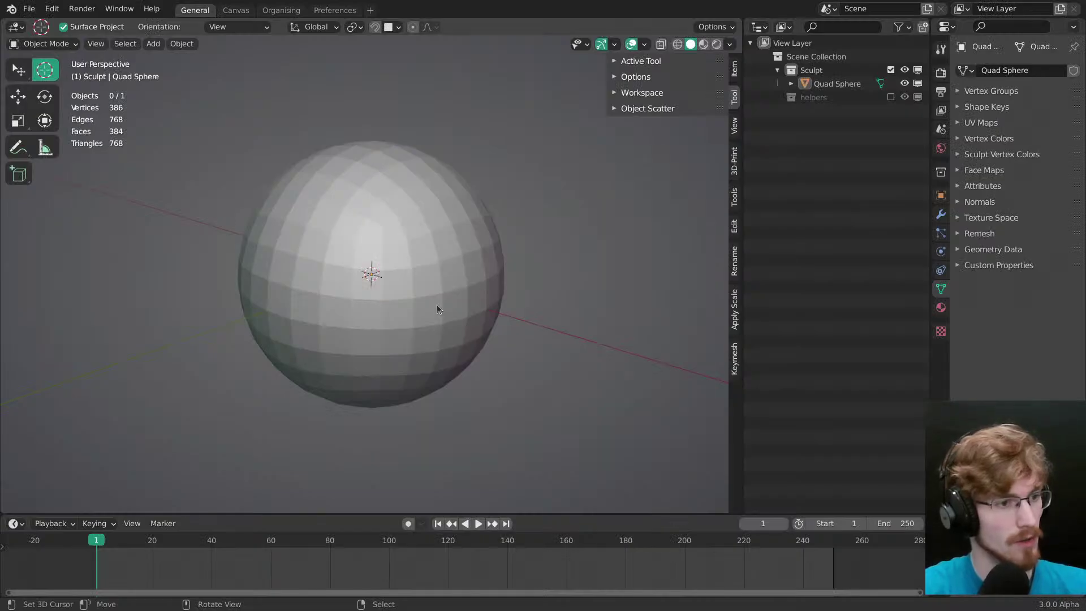
Step: Add a Basis and a Key 1 shape key to the quad sphere, set Key 1's value to 1, and widen the properties area
{"action": "right_click", "coordinate": [464, 284]}
{"action": "middle_click_drag", "start_coordinate": [407, 323], "coordinate": [375, 351], "text": "shift"}
{"action": "scroll", "coordinate": [399, 337], "scroll_direction": "down", "scroll_amount": 1}
{"action": "left_click", "coordinate": [941, 215]}
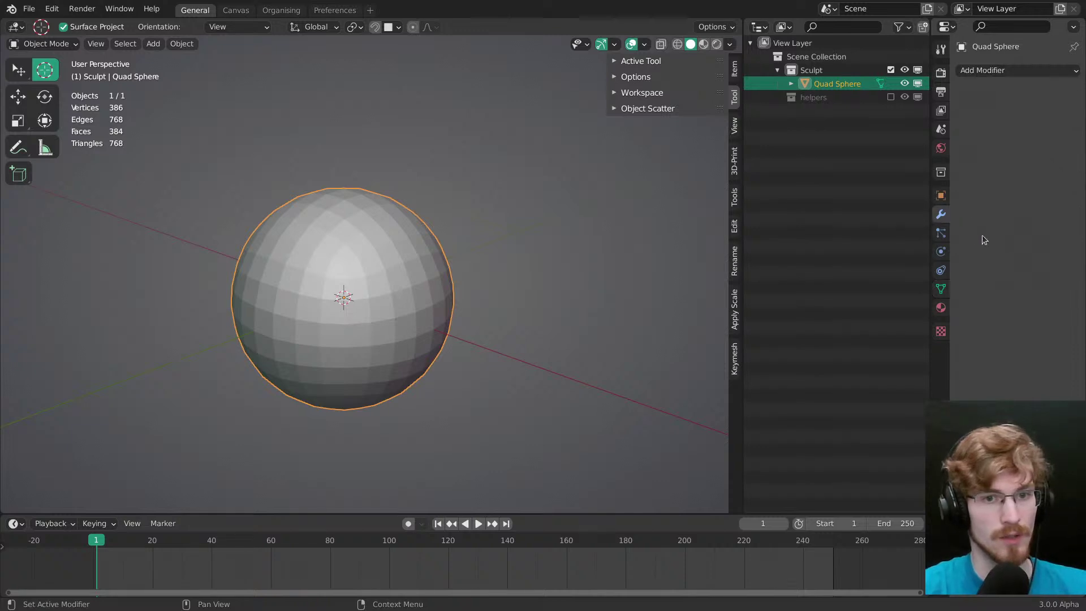
{"action": "left_click", "coordinate": [940, 289]}
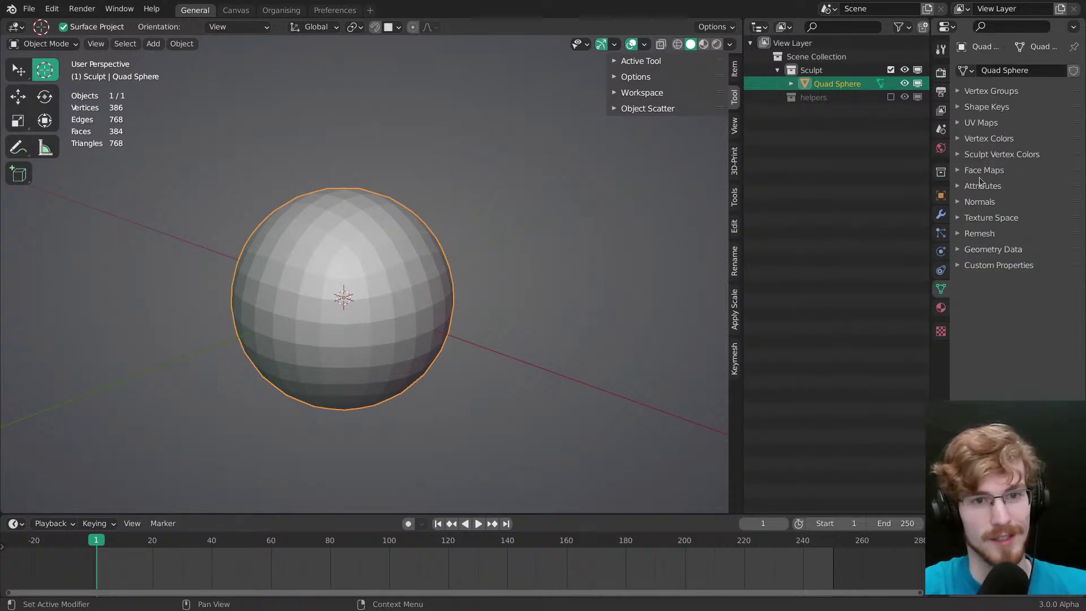
{"action": "left_click", "coordinate": [987, 107]}
{"action": "left_click", "coordinate": [1073, 127]}
{"action": "left_click", "coordinate": [1073, 127]}
{"action": "left_click_drag", "start_coordinate": [1036, 144], "coordinate": [1068, 148]}
{"action": "left_click_drag", "start_coordinate": [930, 169], "coordinate": [903, 169]}
{"action": "left_click_drag", "start_coordinate": [743, 194], "coordinate": [687, 194]}
Step: Sculpt the sphere into a lopsided bean shape on Key 1 with the Grab brush, return to Object Mode and deselect it
{"action": "left_click", "coordinate": [362, 350]}
{"action": "key", "text": "g"}
{"action": "left_click_drag", "start_coordinate": [362, 249], "coordinate": [419, 226]}
{"action": "mouse_move", "coordinate": [317, 339]}
{"action": "left_mouse_down"}
{"action": "mouse_move", "coordinate": [291, 279]}
{"action": "mouse_move", "coordinate": [306, 255]}
{"action": "left_mouse_up"}
{"action": "left_click_drag", "start_coordinate": [291, 260], "coordinate": [289, 238]}
{"action": "key", "text": "ctrl+Tab"}
{"action": "key", "text": "alt+a"}
Step: Add a Subdivision Surface modifier to the deformed sphere and try to apply it
{"action": "middle_click_drag", "start_coordinate": [565, 294], "coordinate": [600, 268], "text": "shift"}
{"action": "left_click", "coordinate": [913, 214]}
{"action": "left_click", "coordinate": [1000, 70]}
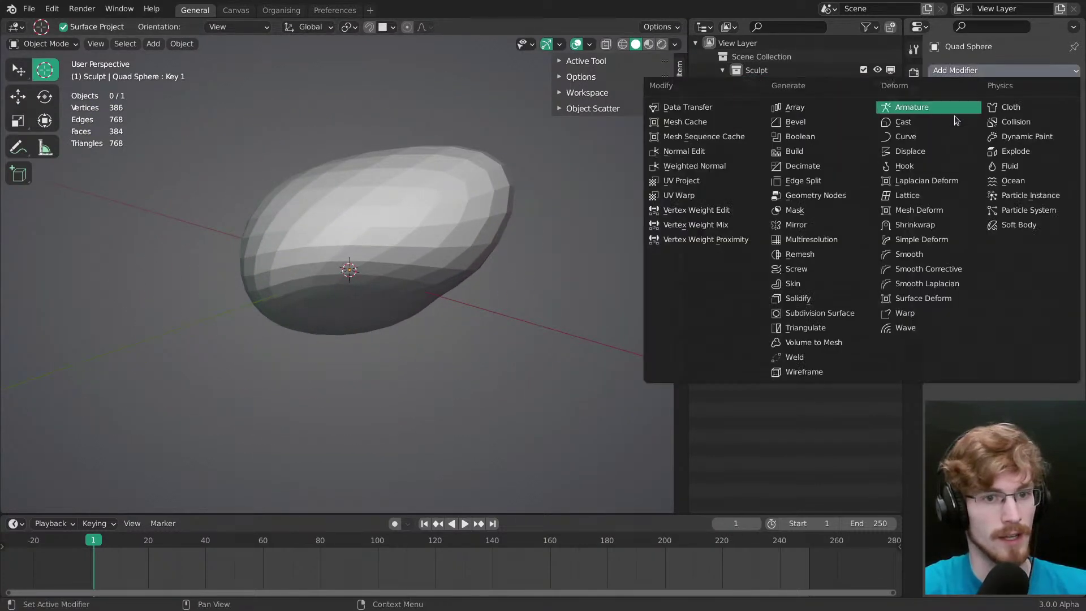
{"action": "left_click", "coordinate": [822, 316]}
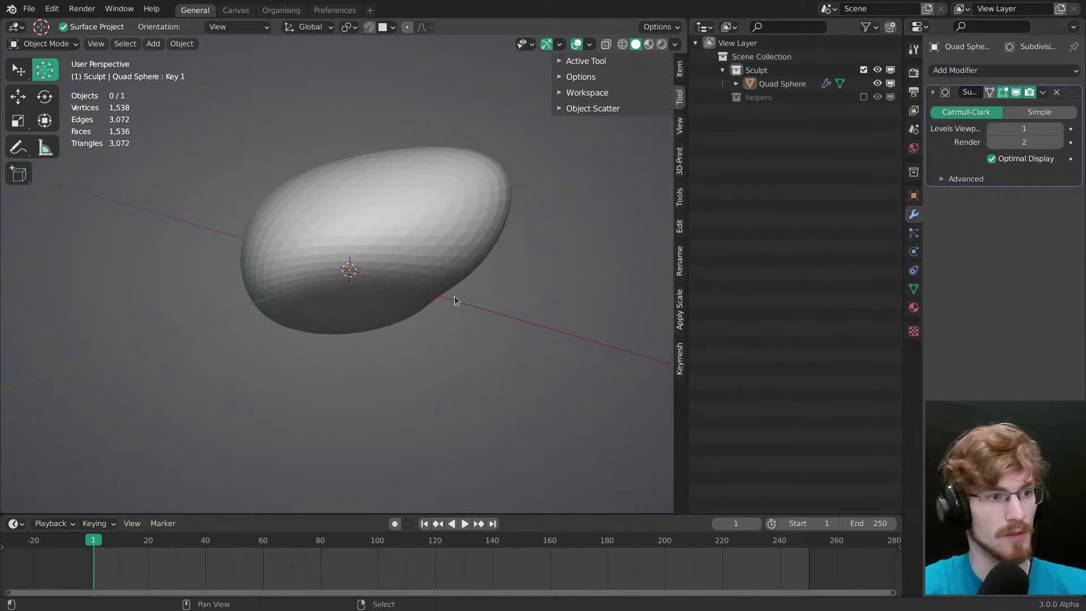
{"action": "middle_click_drag", "start_coordinate": [475, 311], "coordinate": [451, 353], "text": "shift"}
{"action": "right_click", "coordinate": [436, 311]}
{"action": "key", "text": "ctrl+a"}
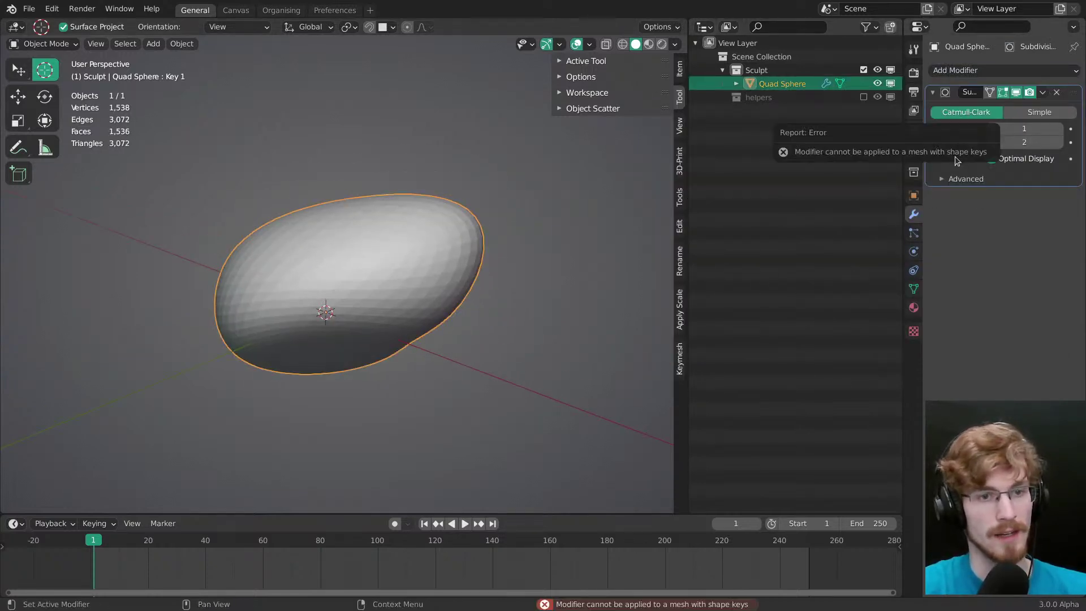
Step: Bring up the sphere's shape keys, duplicate the sphere in place, and reselect the original
{"action": "left_click", "coordinate": [914, 289]}
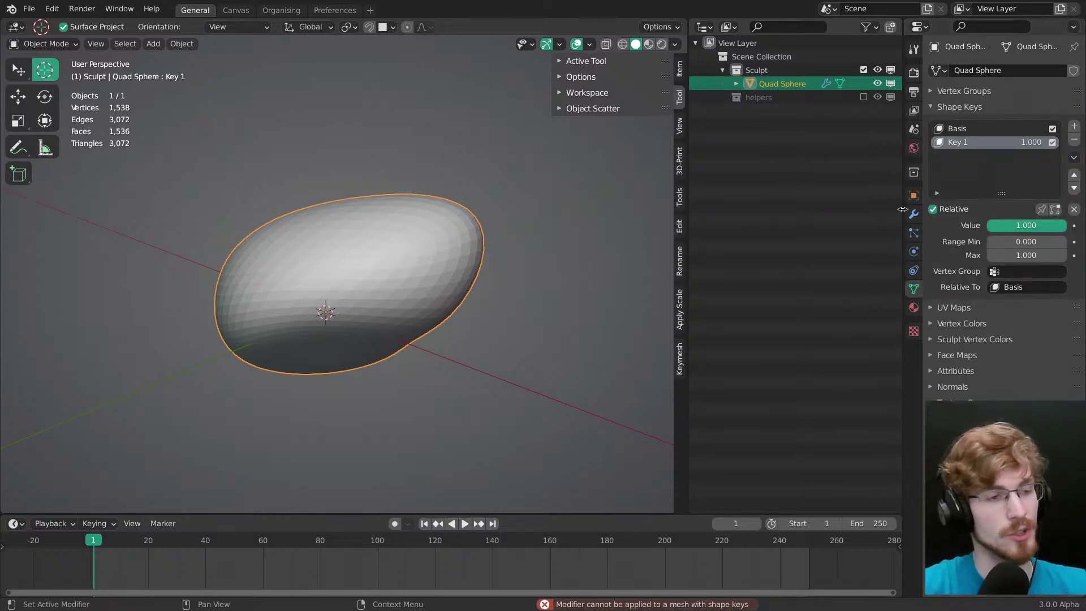
{"action": "scroll", "coordinate": [428, 294], "scroll_direction": "down", "scroll_amount": 2}
{"action": "middle_click_drag", "start_coordinate": [427, 294], "coordinate": [412, 291], "text": "shift"}
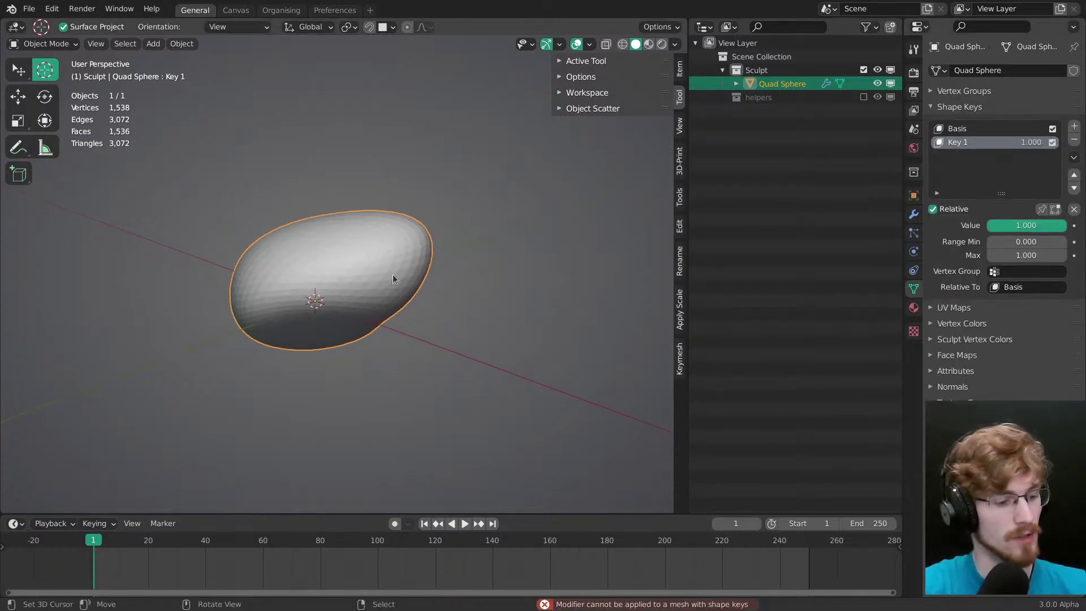
{"action": "key", "text": "shift+d"}
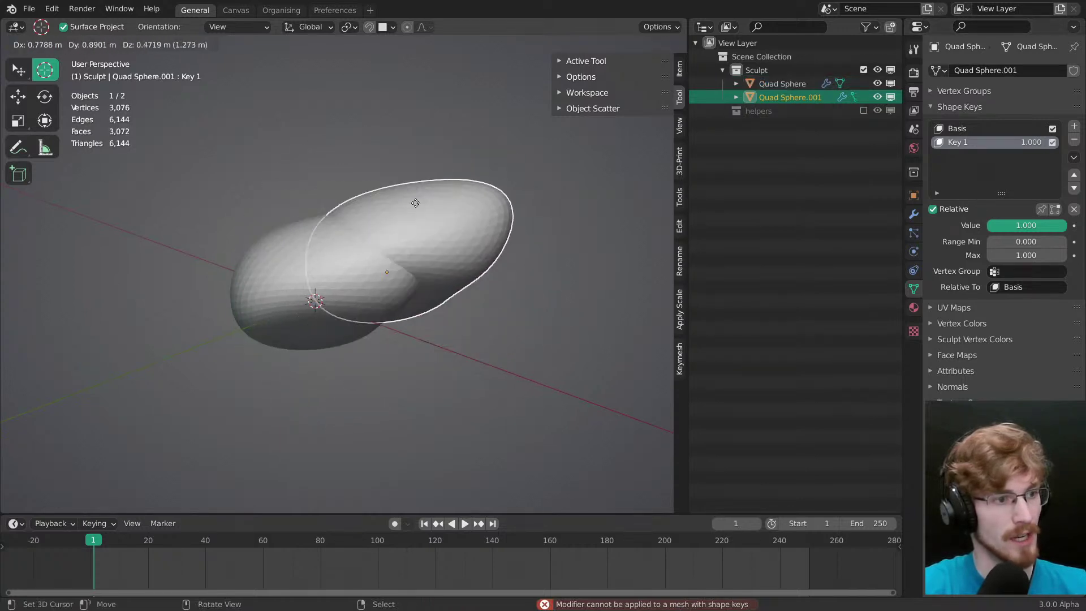
{"action": "right_click", "coordinate": [351, 287]}
{"action": "right_click", "coordinate": [350, 285]}
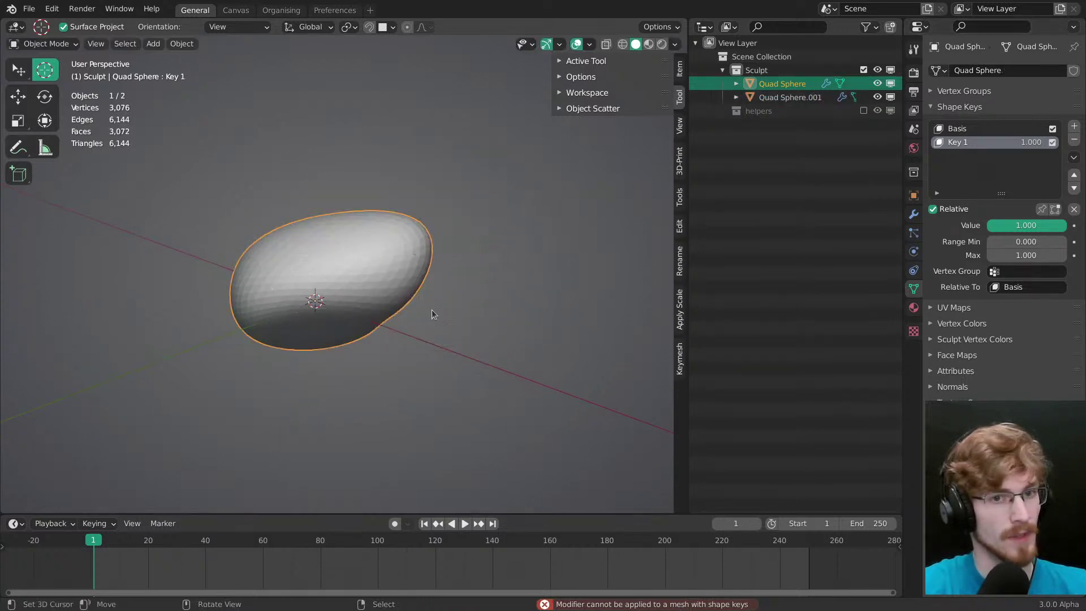
Step: Remove both shape keys from the original, and remove Basis before Key 1 from the duplicate so it keeps the deformed shape
{"action": "left_click", "coordinate": [1074, 142]}
{"action": "left_click", "coordinate": [1075, 142]}
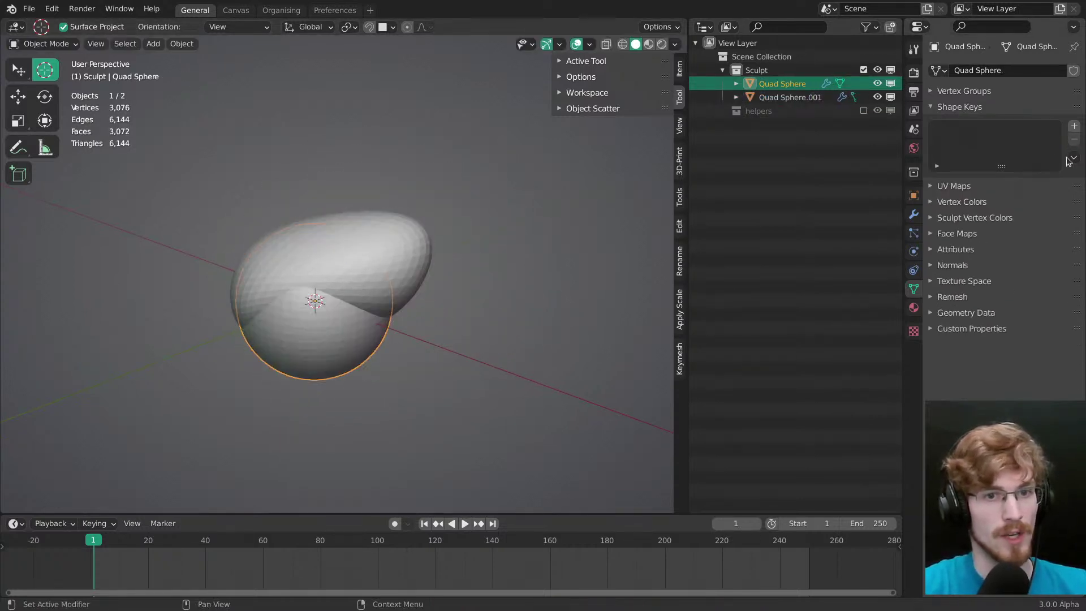
{"action": "left_click", "coordinate": [798, 98]}
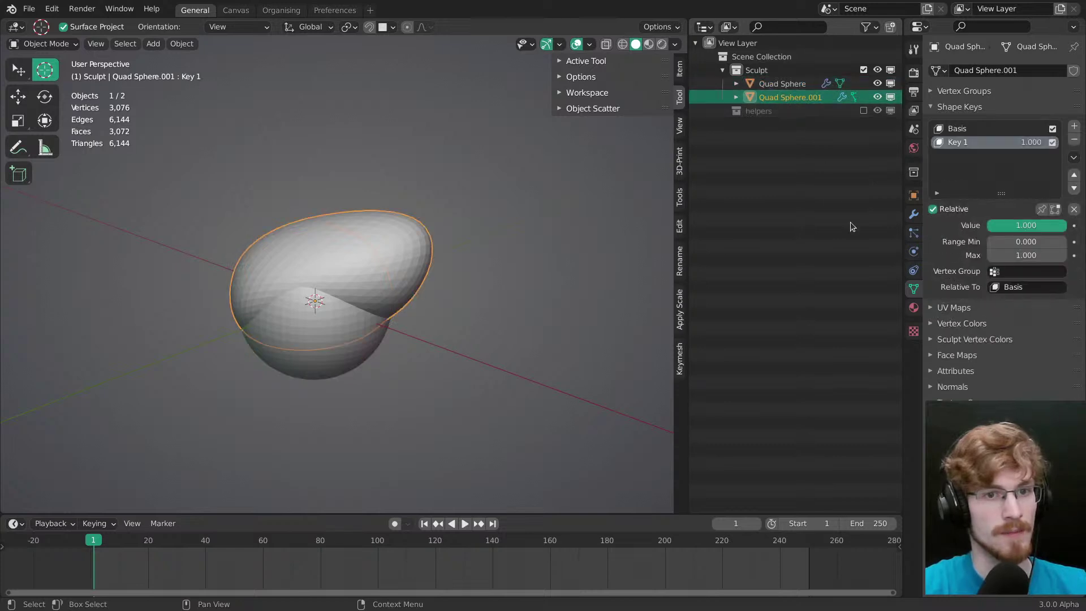
{"action": "left_click", "coordinate": [969, 132]}
{"action": "left_click", "coordinate": [1074, 140]}
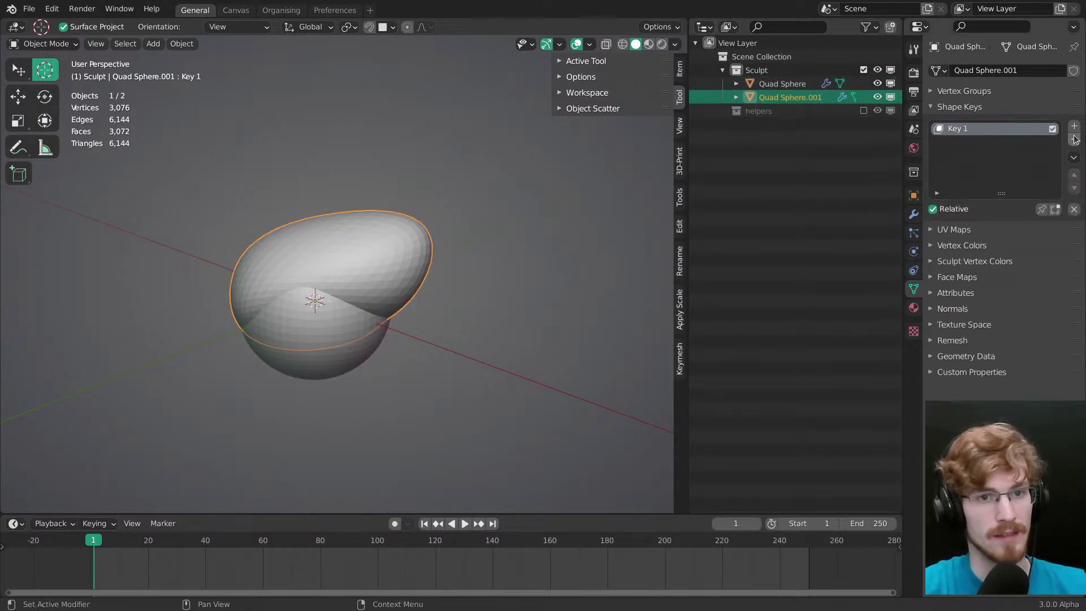
{"action": "left_click", "coordinate": [1073, 141]}
Step: Apply the Subdivision modifier on both the original sphere and its deformed duplicate
{"action": "right_click", "coordinate": [327, 316]}
{"action": "right_click", "coordinate": [322, 331]}
{"action": "right_click", "coordinate": [321, 330]}
{"action": "right_click", "coordinate": [336, 296]}
{"action": "right_click", "coordinate": [338, 293]}
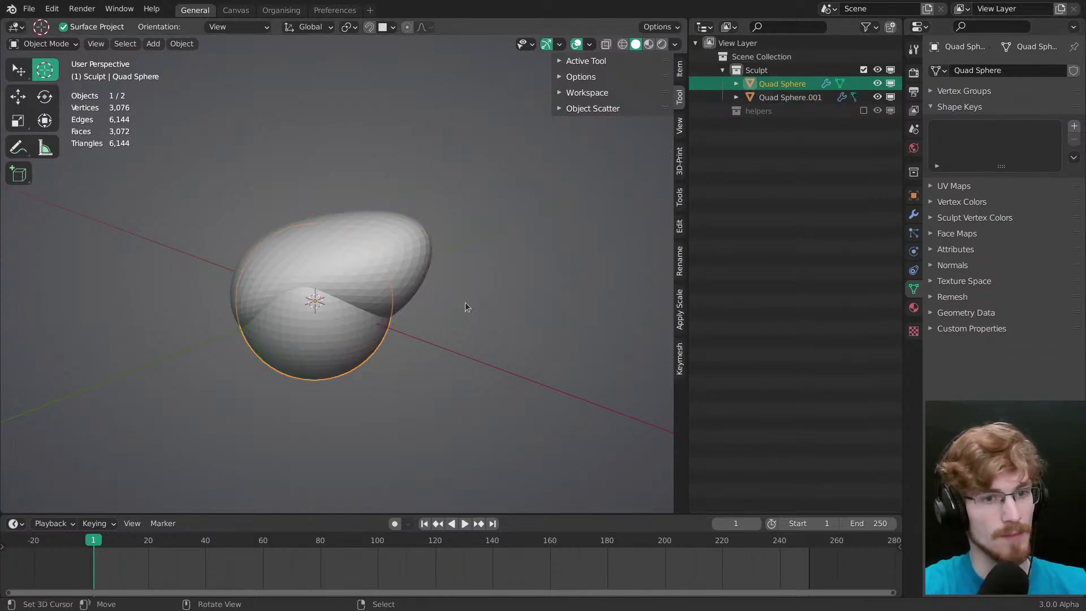
{"action": "left_click", "coordinate": [913, 214]}
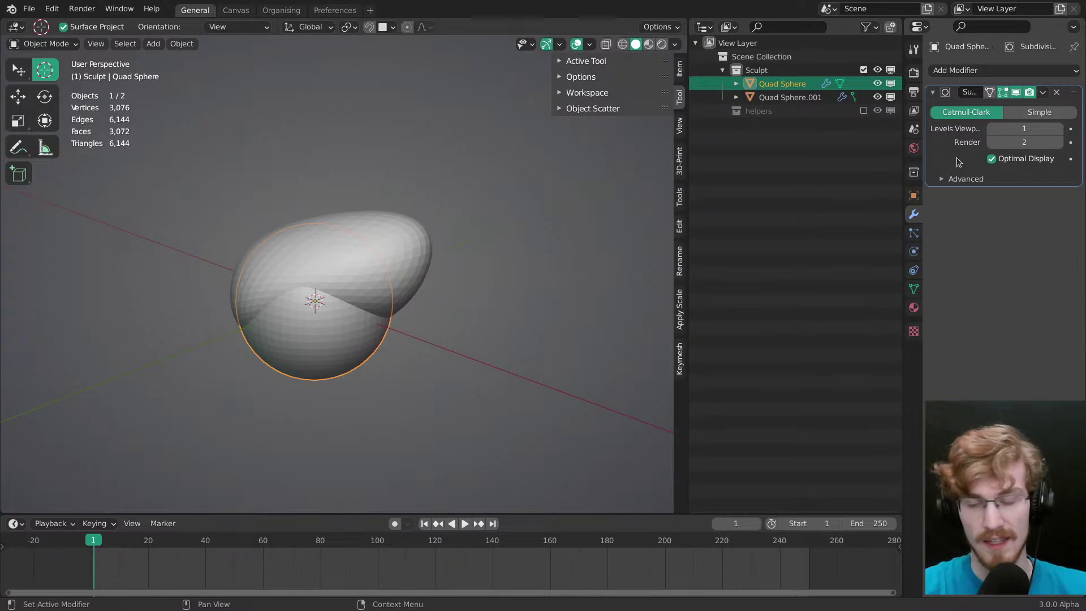
{"action": "key", "text": "ctrl+a"}
{"action": "right_click", "coordinate": [377, 256]}
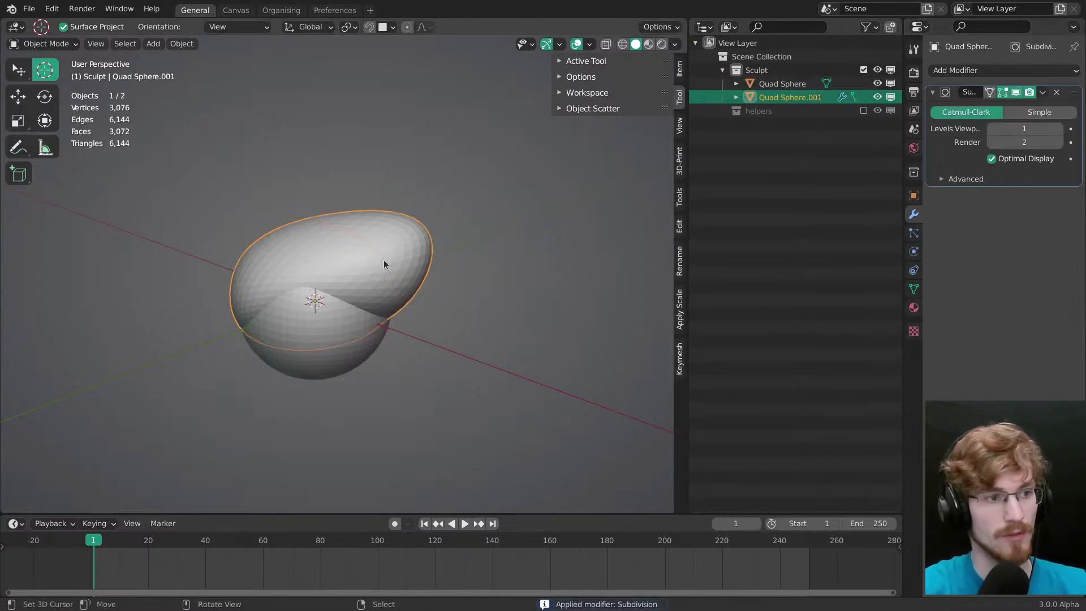
{"action": "key", "text": "ctrl+a"}
{"action": "right_click", "coordinate": [376, 267]}
{"action": "right_click", "coordinate": [401, 254]}
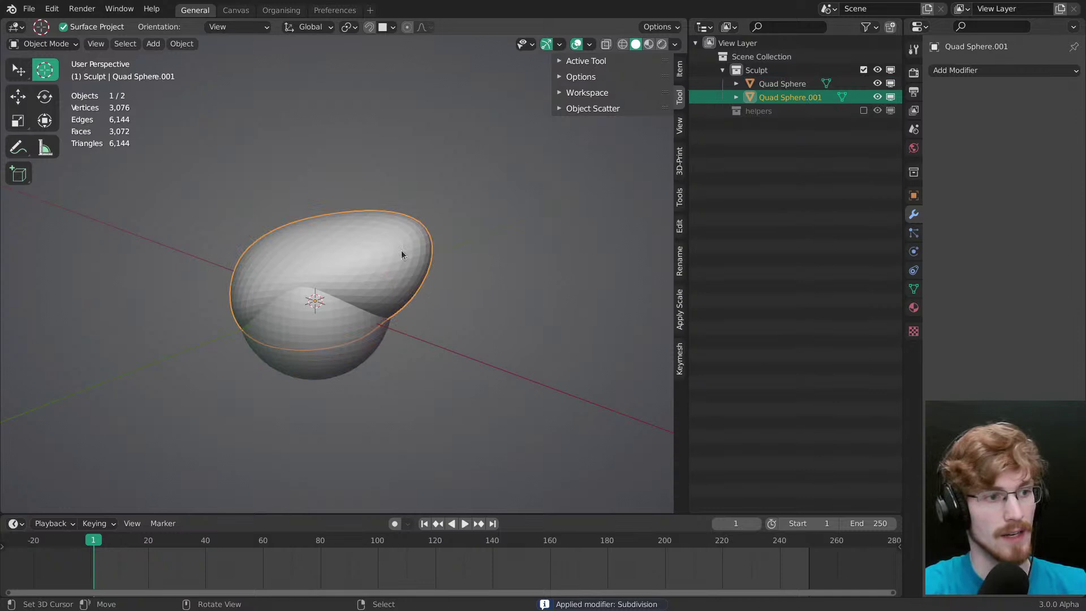
Step: Join the deformed duplicate into the original sphere as a shape key, and hide the duplicate
{"action": "right_click", "coordinate": [333, 334], "text": "shift"}
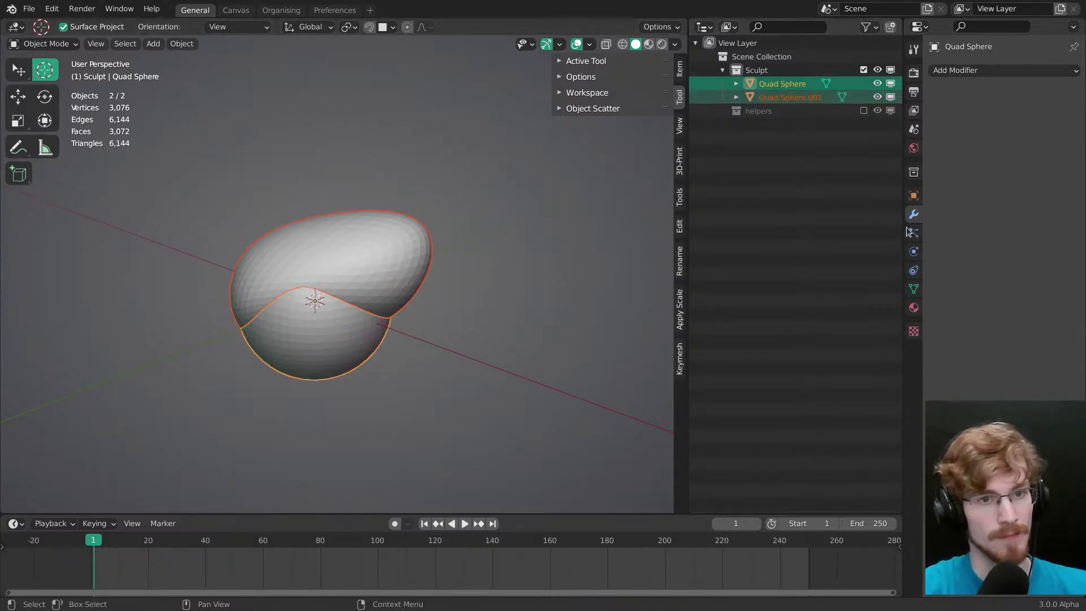
{"action": "left_click", "coordinate": [1074, 158]}
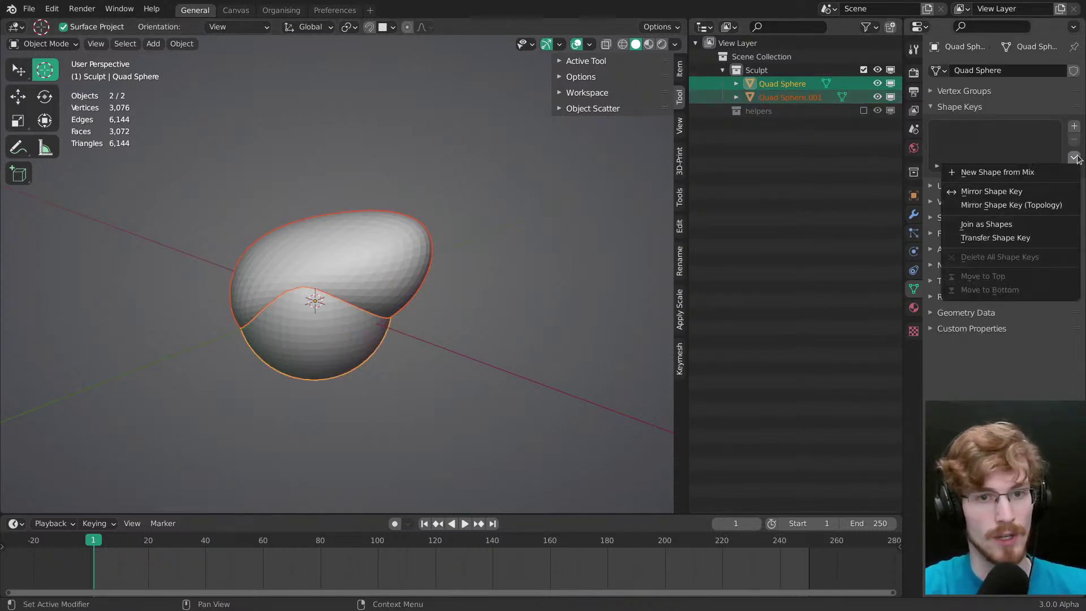
{"action": "left_click", "coordinate": [1013, 224]}
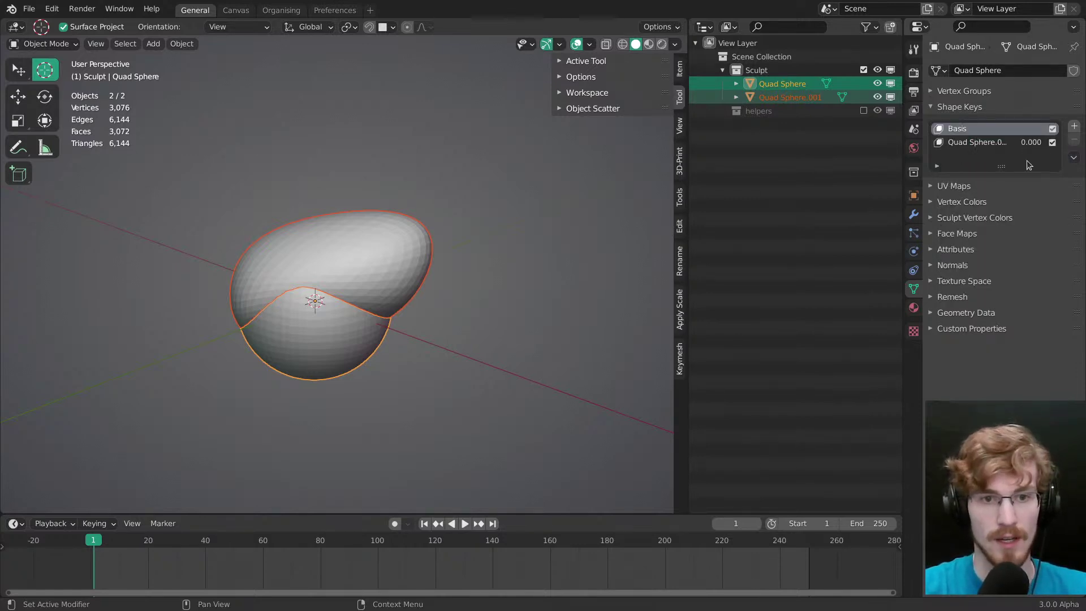
{"action": "left_click", "coordinate": [419, 246]}
{"action": "key", "text": "h"}
{"action": "left_click", "coordinate": [364, 326]}
Step: Set the joined shape key's value to 1 and rename it "shape"
{"action": "left_click_drag", "start_coordinate": [1028, 149], "coordinate": [1074, 144]}
{"action": "left_click", "coordinate": [982, 143]}
{"action": "type", "text": "shape"}
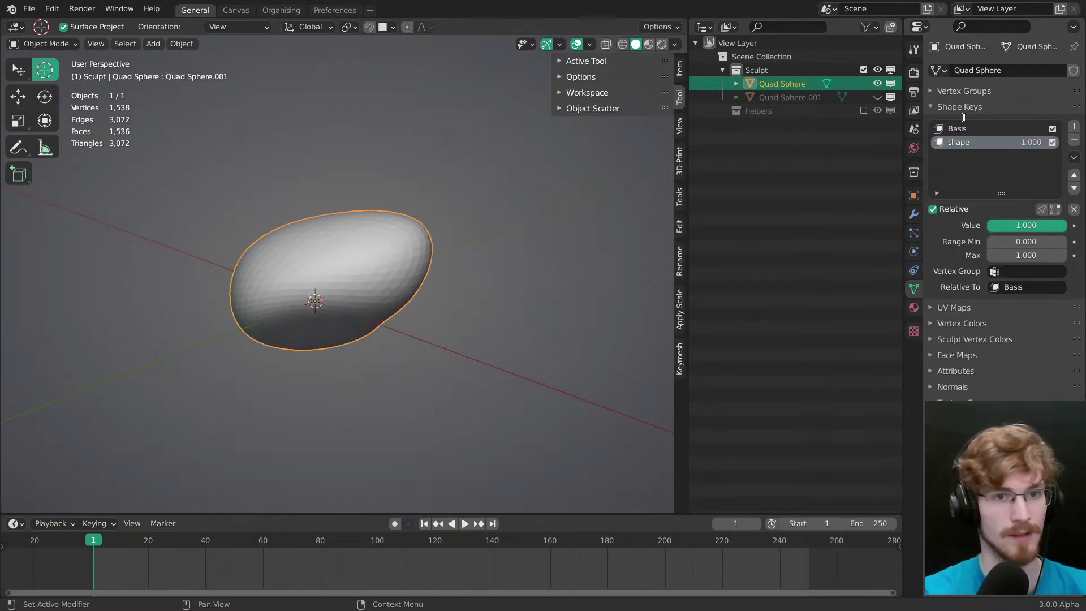
Step: Preview the shape key by toggling it and sliding its value, and quit the second Blender instance
{"action": "left_click", "coordinate": [1052, 143]}
{"action": "left_click", "coordinate": [1052, 143]}
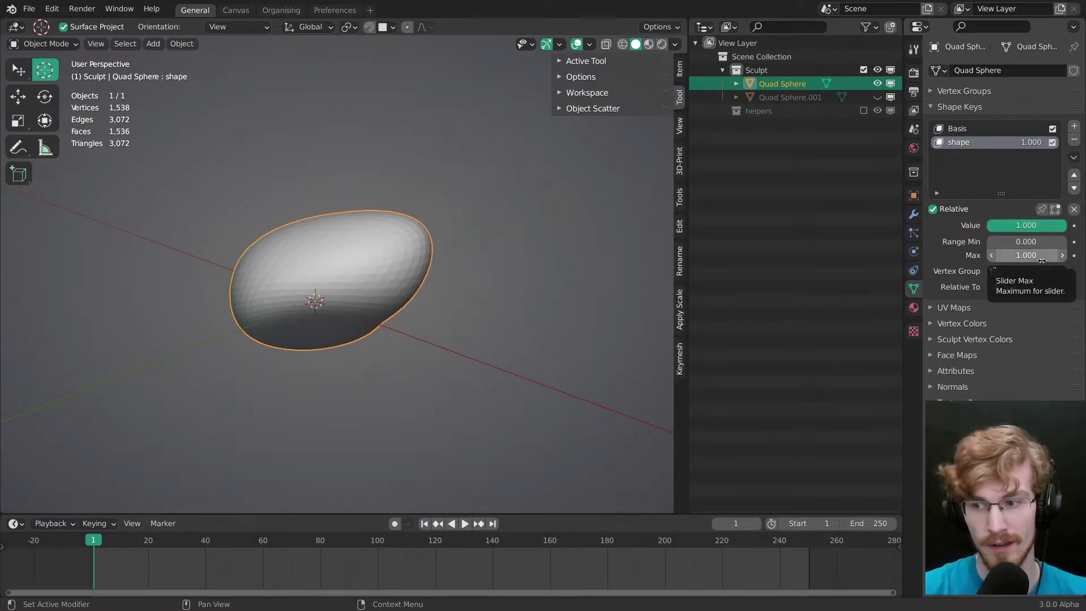
{"action": "mouse_move", "coordinate": [1027, 142]}
{"action": "left_mouse_down"}
{"action": "mouse_move", "coordinate": [989, 142]}
{"action": "mouse_move", "coordinate": [1039, 139]}
{"action": "left_mouse_up"}
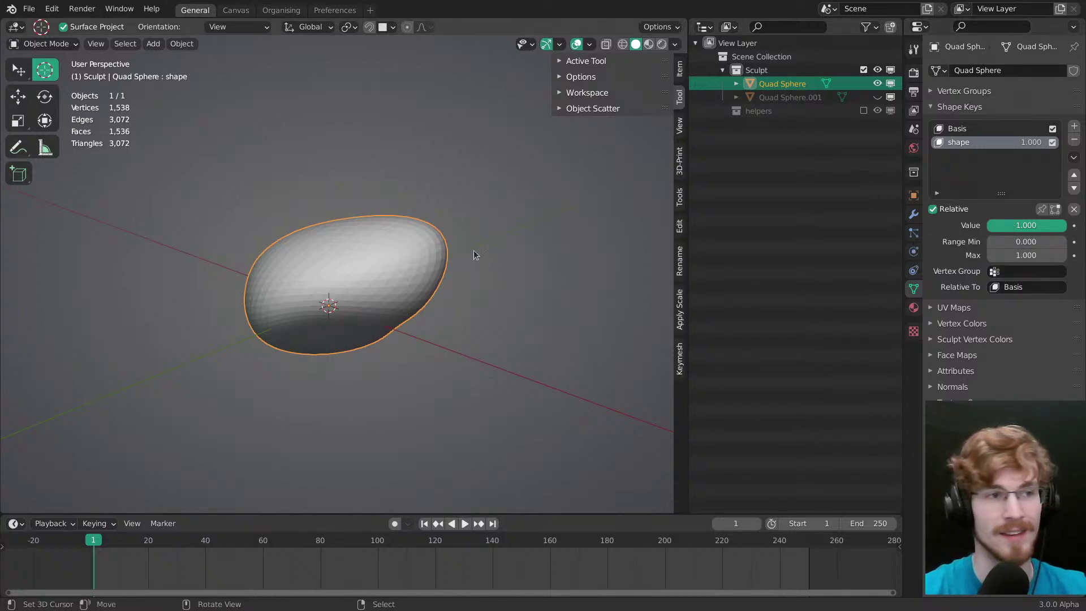
{"action": "key", "text": "ctrl+q"}
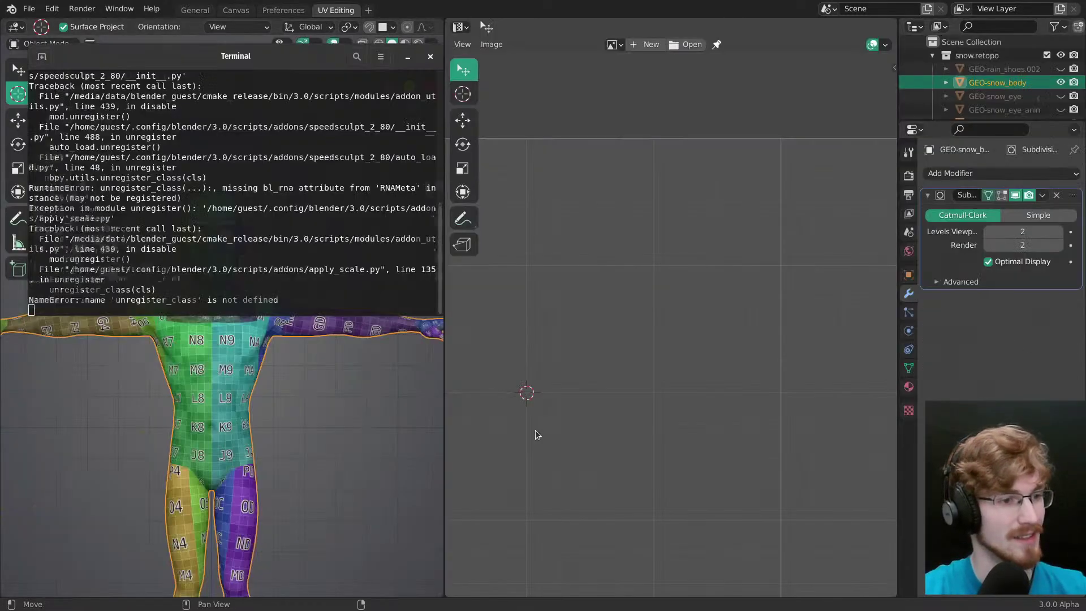
Step: Examine the body's neck and shoulder in Edit Mode alongside the stretched UV faces at the head island's lower notch
{"action": "key", "text": "Tab"}
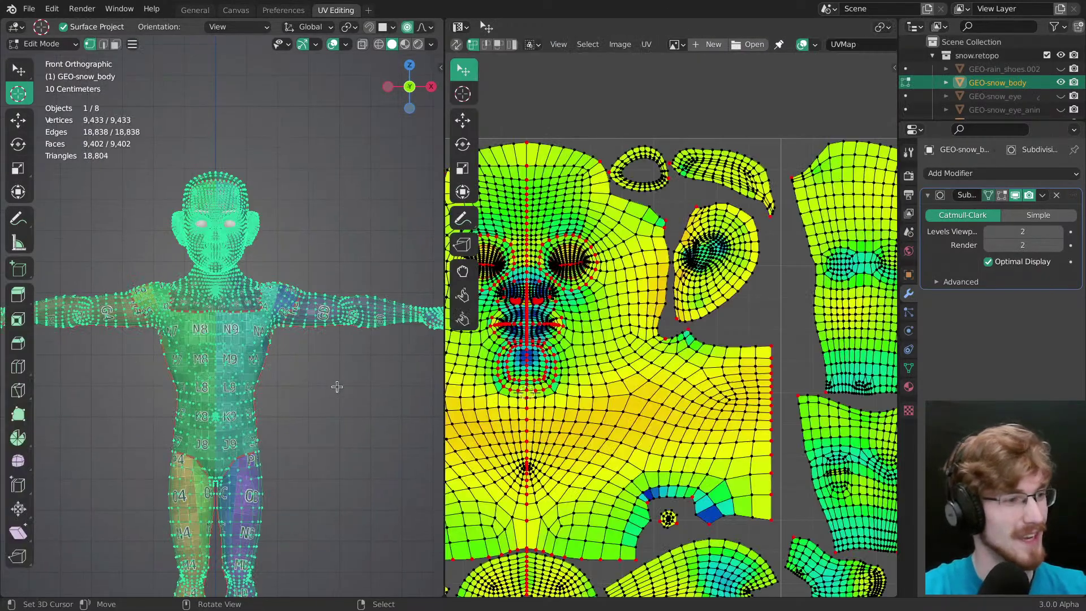
{"action": "scroll", "coordinate": [293, 360], "scroll_direction": "up", "scroll_amount": 3}
{"action": "key", "text": "2"}
{"action": "middle_click_drag", "start_coordinate": [293, 360], "coordinate": [229, 404]}
{"action": "scroll", "coordinate": [229, 405], "scroll_direction": "up", "scroll_amount": 3}
{"action": "middle_click_drag", "start_coordinate": [742, 577], "coordinate": [673, 352]}
{"action": "scroll", "coordinate": [737, 433], "scroll_direction": "up", "scroll_amount": 2}
{"action": "scroll", "coordinate": [737, 434], "scroll_direction": "up", "scroll_amount": 1}
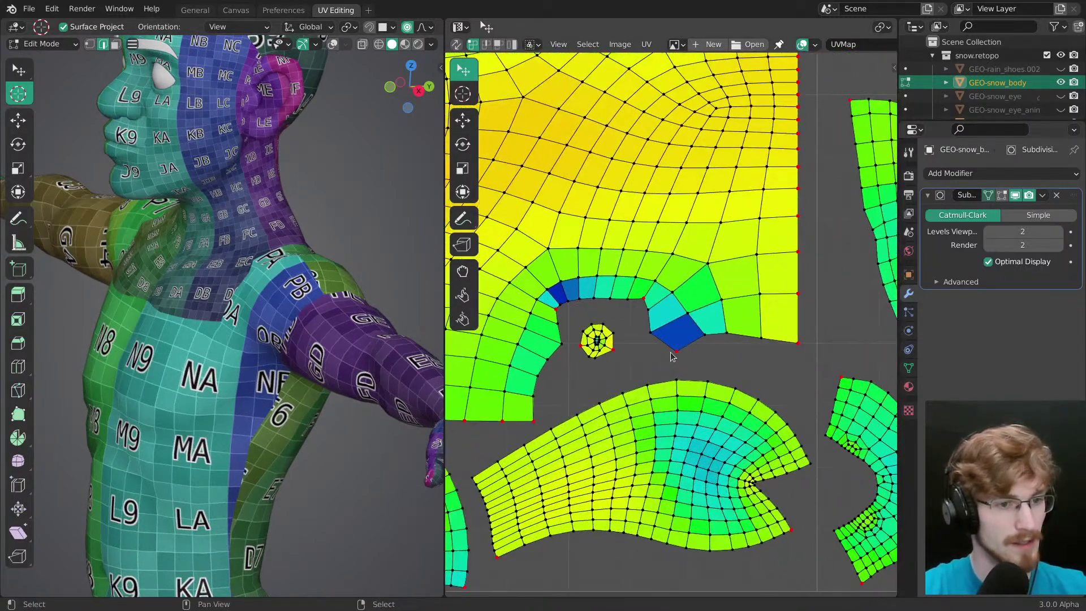
Step: Return to the front view in Object Mode, add a Mirror modifier to the body and place it above the Subdivision modifier
{"action": "middle_click_drag", "start_coordinate": [300, 334], "coordinate": [292, 409], "text": "ctrl"}
{"action": "key", "text": "grave"}
{"action": "left_click", "coordinate": [204, 363]}
{"action": "key", "text": "ctrl+Tab"}
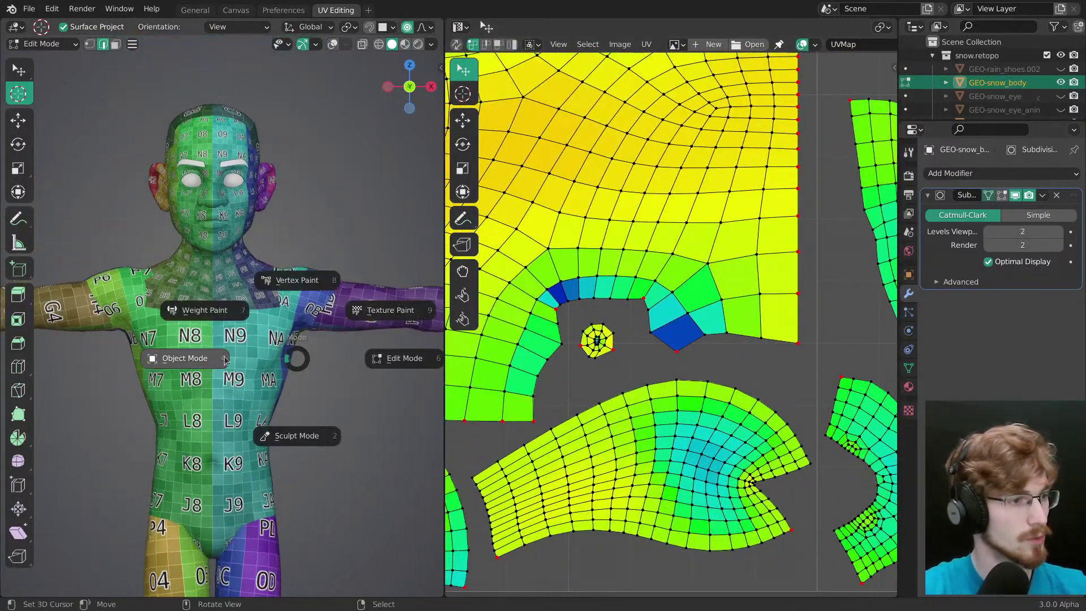
{"action": "left_click", "coordinate": [219, 361]}
{"action": "left_click", "coordinate": [977, 174]}
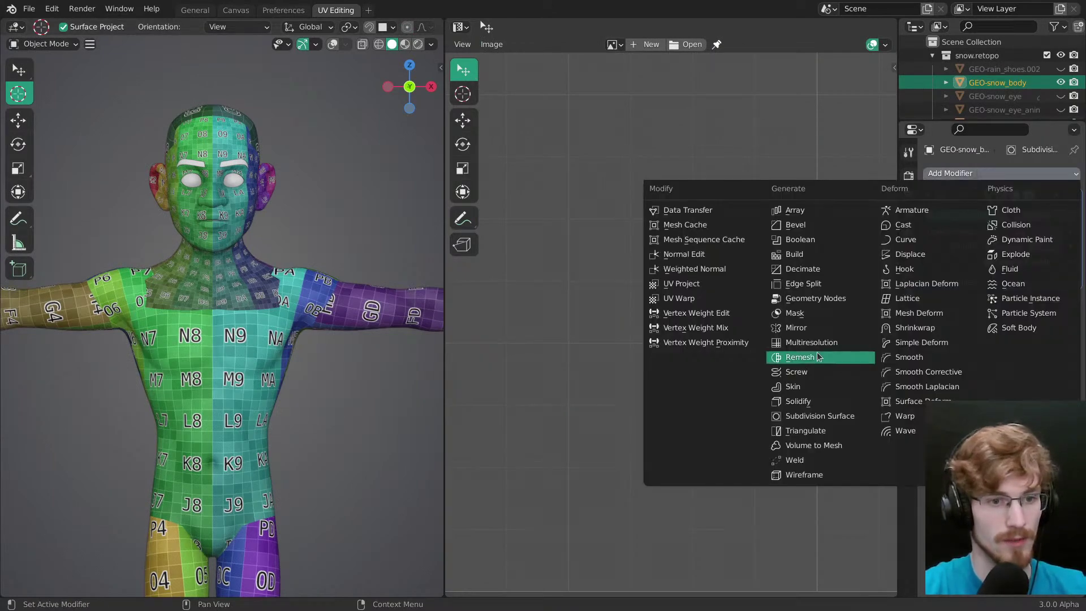
{"action": "left_click", "coordinate": [810, 329]}
{"action": "left_click_drag", "start_coordinate": [1072, 298], "coordinate": [1069, 196]}
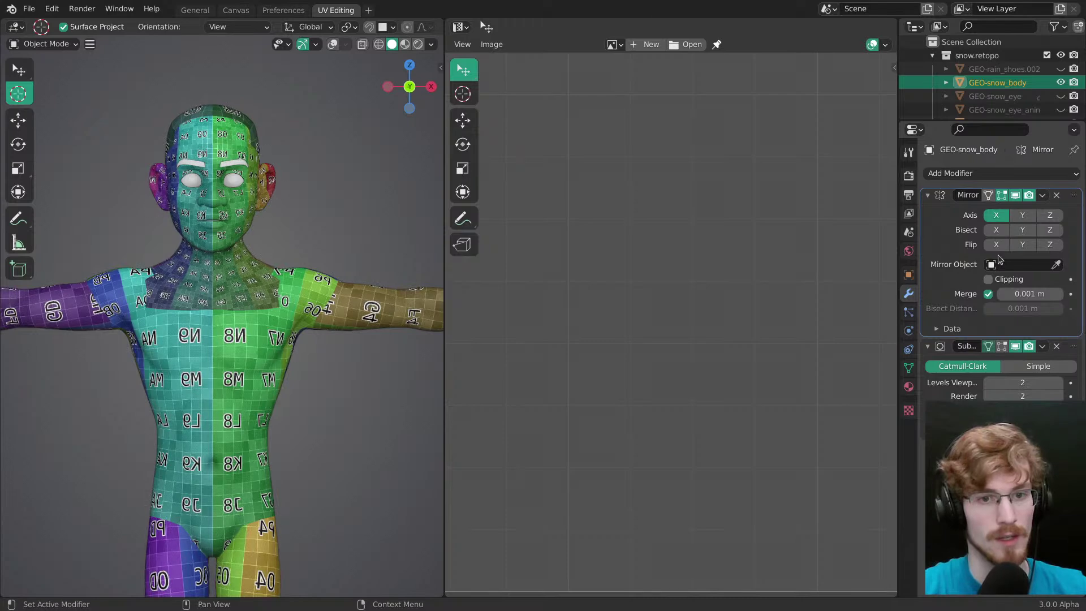
Step: Enable Bisect on X in the Mirror modifier and turn off the Subdivision modifier's viewport display
{"action": "left_click", "coordinate": [995, 231]}
{"action": "left_click", "coordinate": [997, 233]}
{"action": "left_click", "coordinate": [996, 233]}
{"action": "left_click", "coordinate": [1015, 348]}
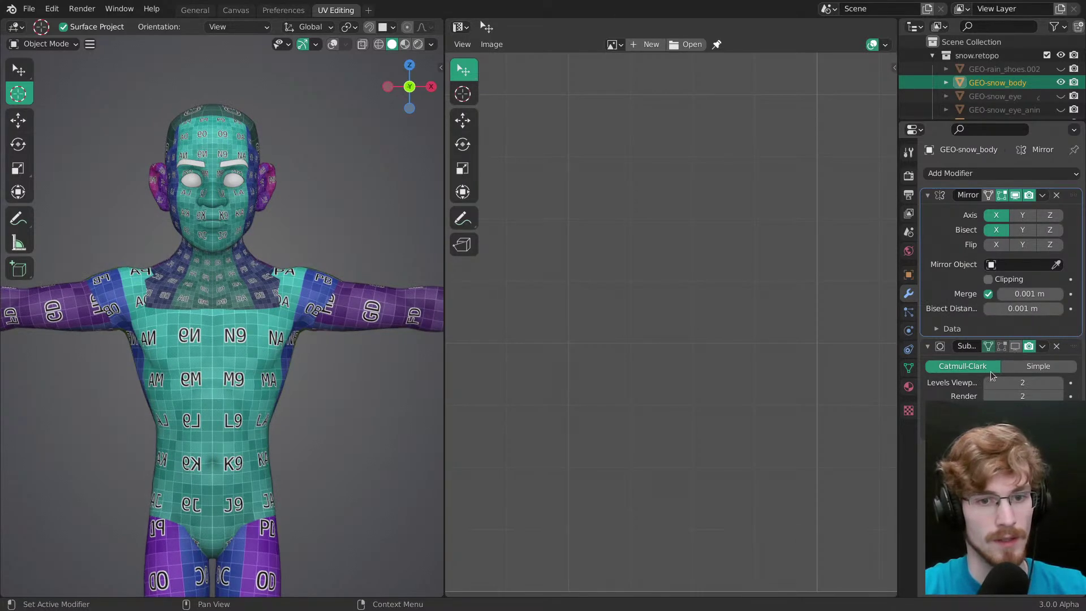
Step: Enable Mirror U in the Mirror modifier's data settings and put the body back in Edit Mode
{"action": "left_click", "coordinate": [952, 329]}
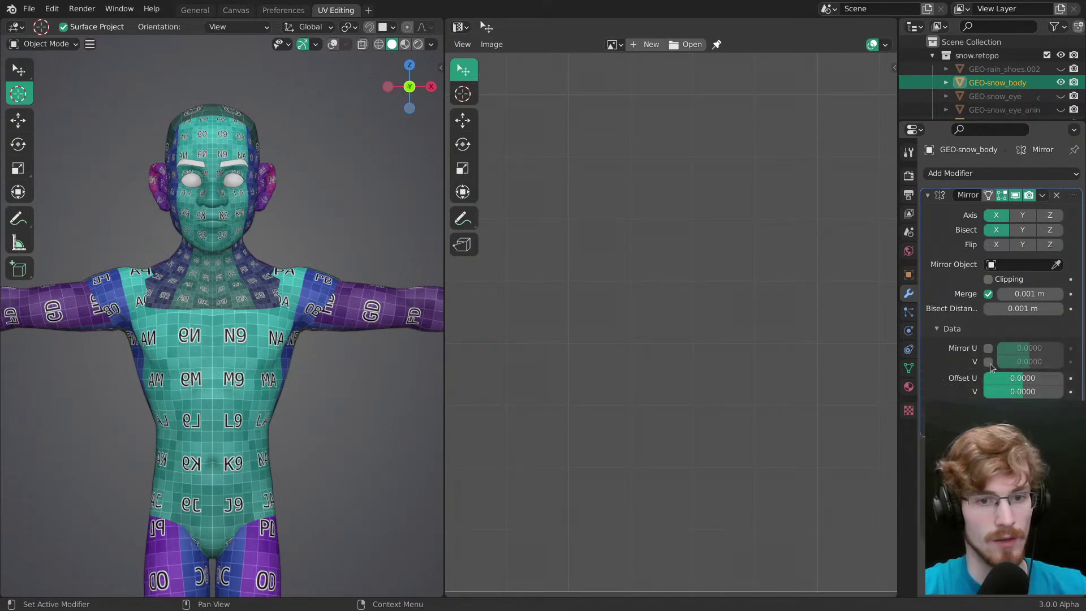
{"action": "left_click", "coordinate": [988, 348]}
{"action": "middle_click_drag", "start_coordinate": [336, 303], "coordinate": [349, 344], "text": "shift"}
{"action": "key", "text": "ctrl+Tab"}
{"action": "left_click", "coordinate": [339, 345]}
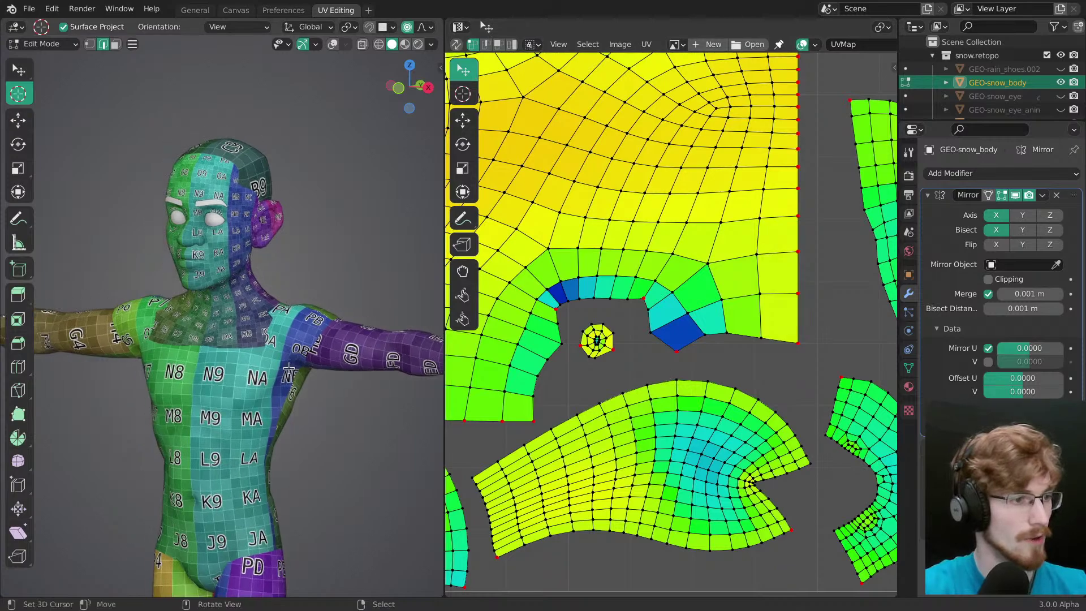
Step: Try to move the bottom corner vertex of the head island's notch with proportional editing at different falloff sizes
{"action": "scroll", "coordinate": [349, 345], "scroll_direction": "up", "scroll_amount": 1}
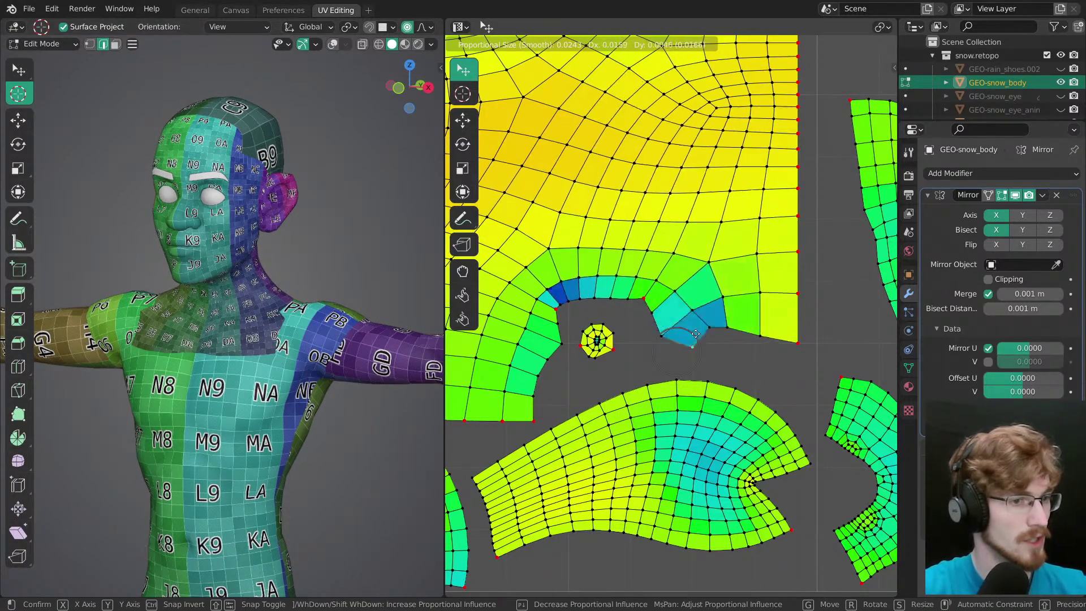
{"action": "left_click", "coordinate": [675, 353]}
{"action": "scroll", "coordinate": [677, 341], "scroll_direction": "down", "scroll_amount": 8}
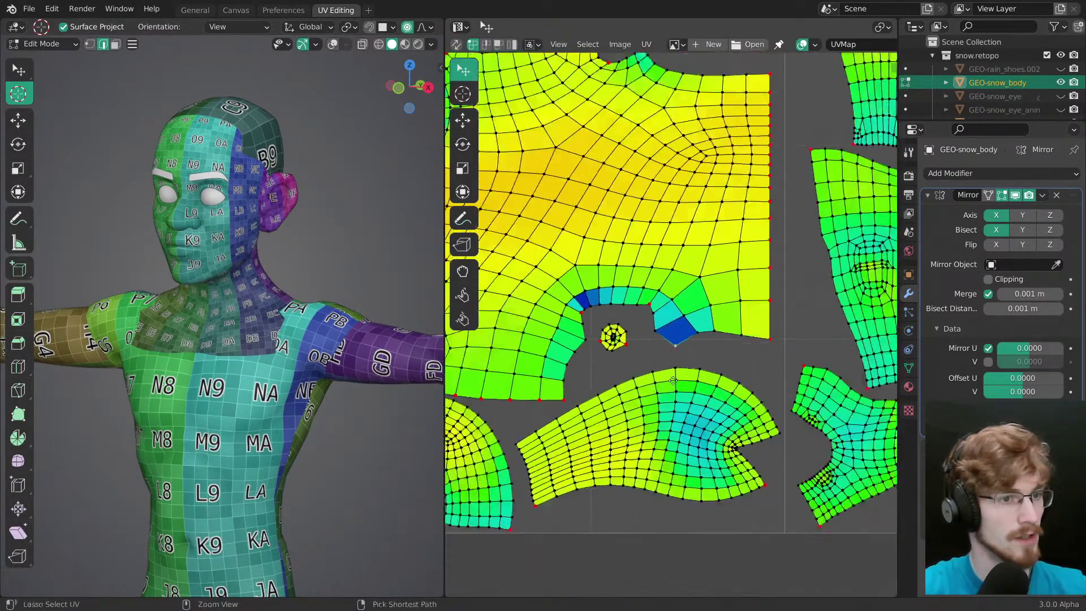
{"action": "key", "text": "g"}
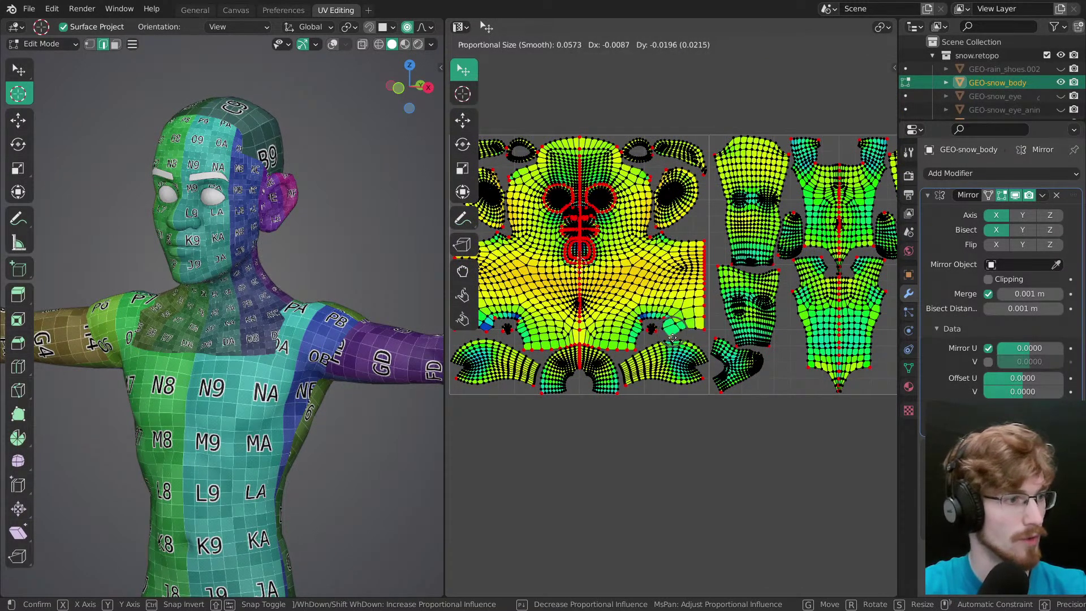
{"action": "scroll", "coordinate": [680, 316], "scroll_direction": "down", "scroll_amount": 9}
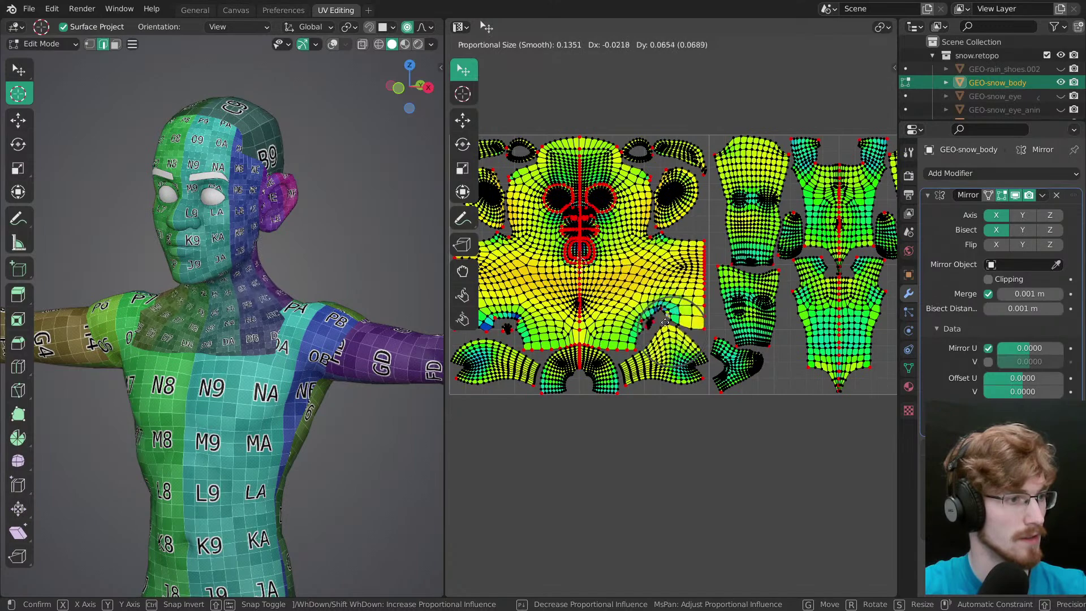
{"action": "scroll", "coordinate": [670, 314], "scroll_direction": "down", "scroll_amount": 3}
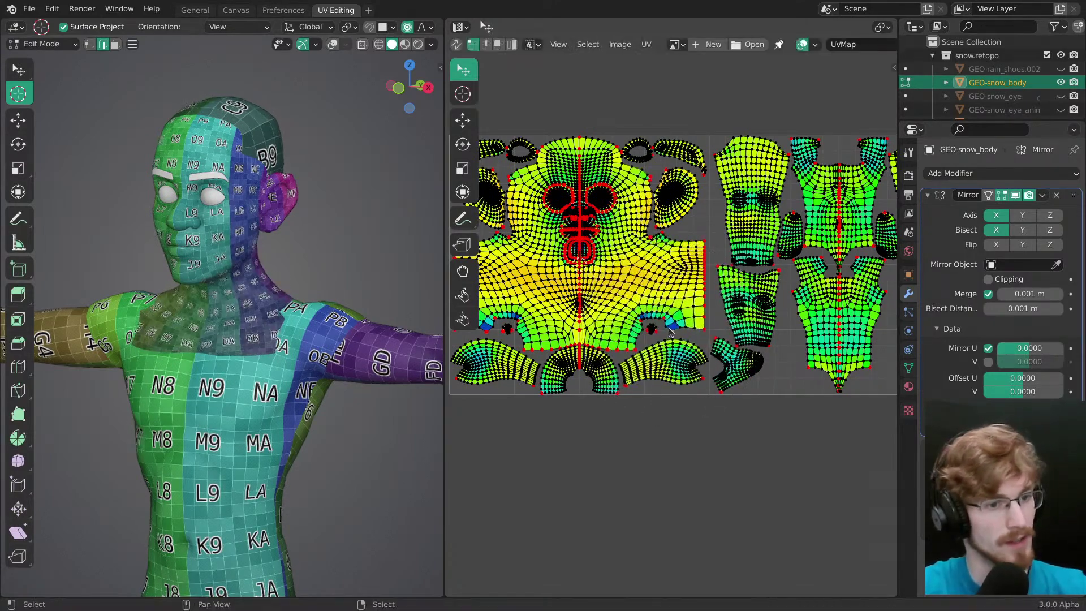
Step: Try to shift the notch's stretched bottom corner again using an adjusted proportional falloff
{"action": "left_click", "coordinate": [670, 331]}
{"action": "scroll", "coordinate": [670, 331], "scroll_direction": "up", "scroll_amount": 5}
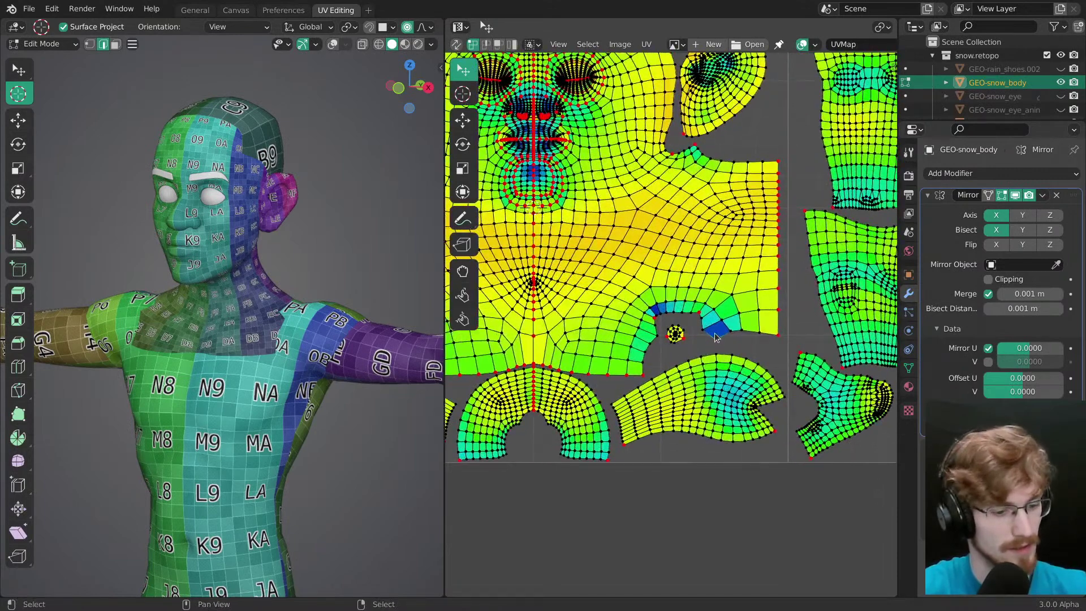
{"action": "key", "text": "g"}
{"action": "scroll", "coordinate": [717, 338], "scroll_direction": "up", "scroll_amount": 8}
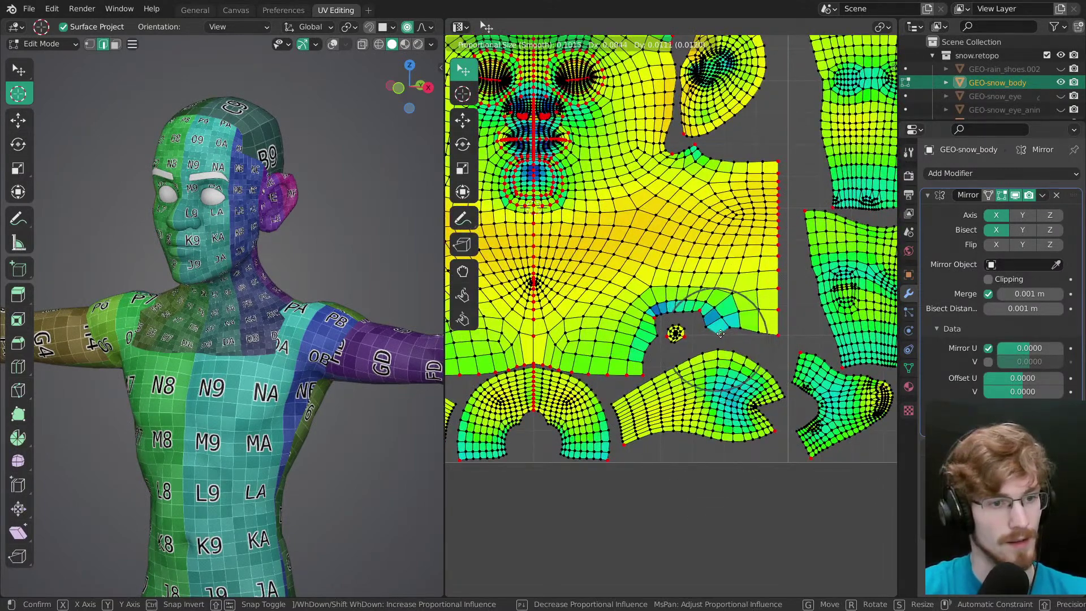
{"action": "left_click", "coordinate": [721, 344]}
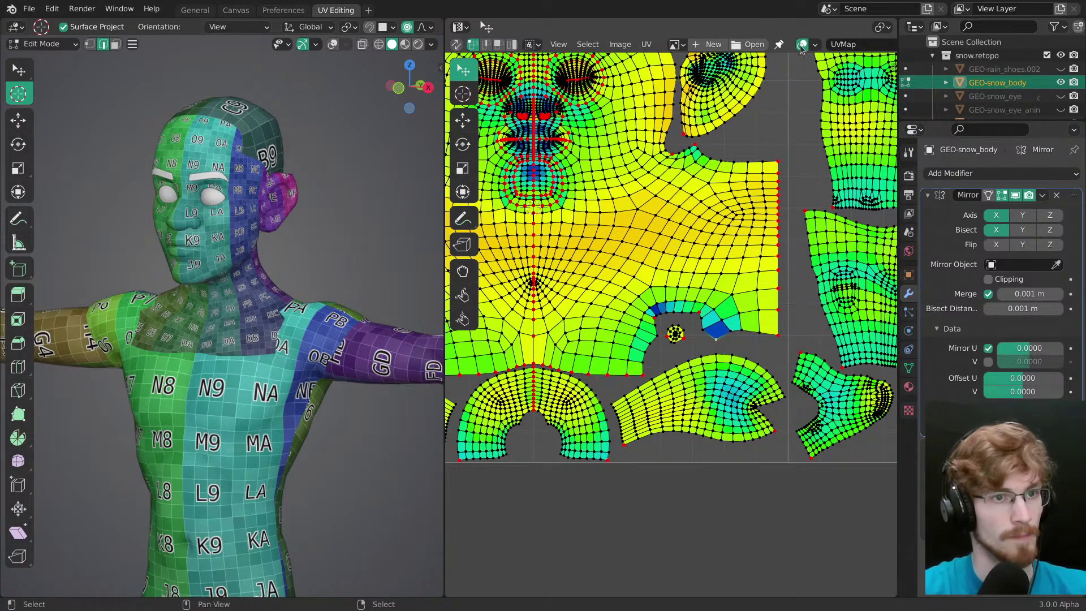
Step: Maximize the UV editor and try to move the notch's bottom corner with a small proportional falloff
{"action": "key", "text": "ctrl+space"}
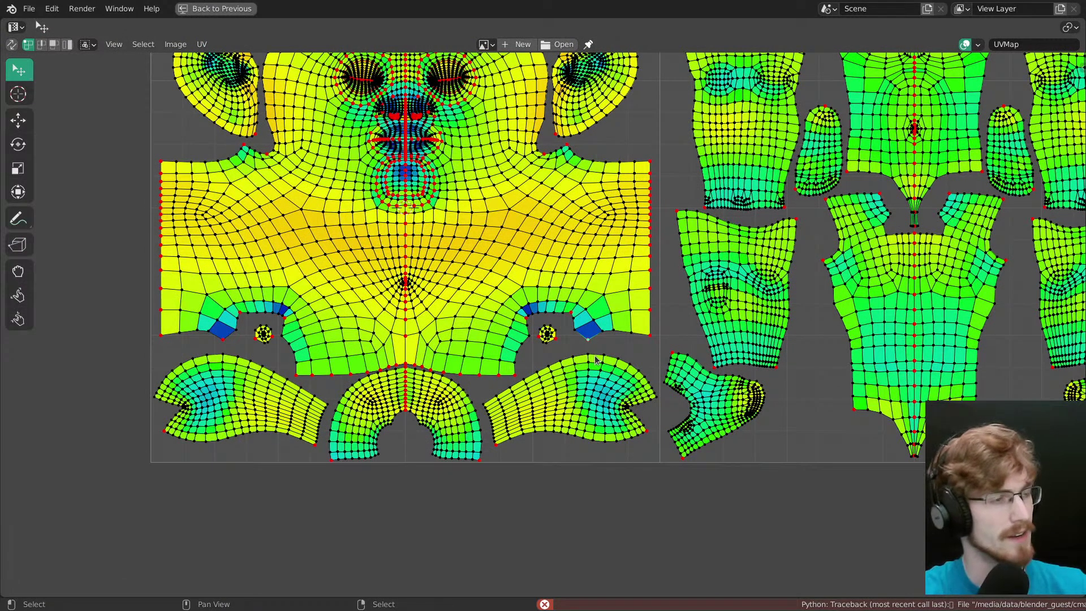
{"action": "scroll", "coordinate": [597, 360], "scroll_direction": "up", "scroll_amount": 1}
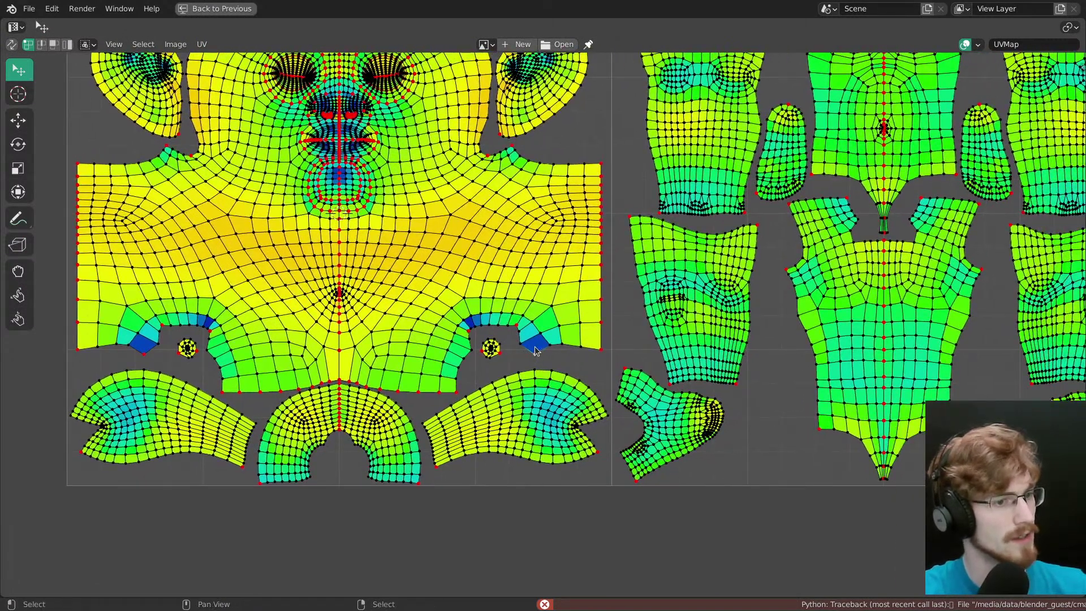
{"action": "key", "text": "g"}
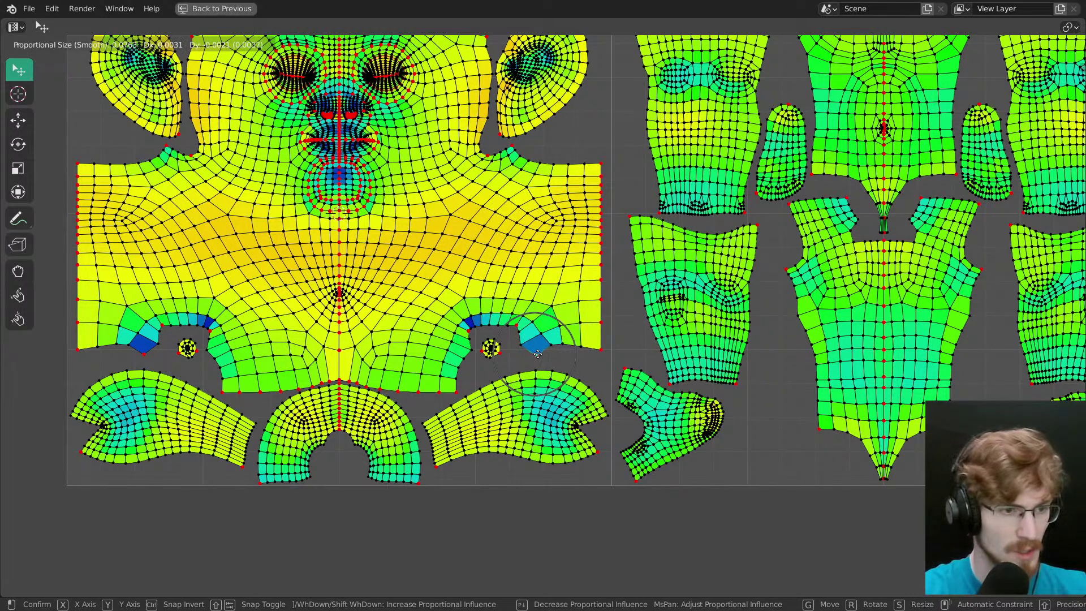
{"action": "left_click", "coordinate": [538, 354]}
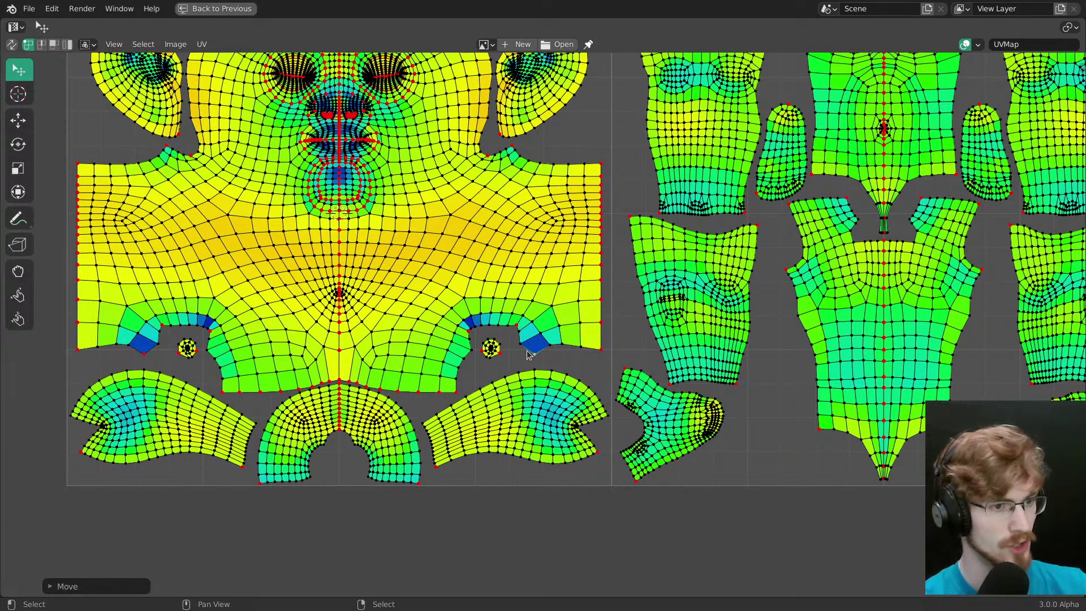
{"action": "key", "text": "alt+o"}
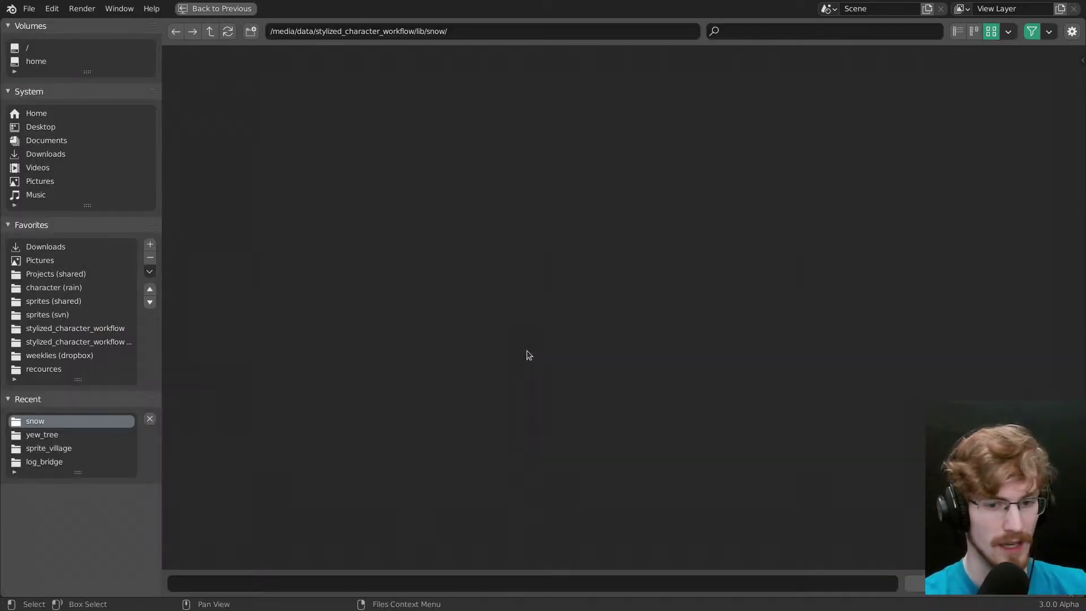
{"action": "key", "text": "Escape"}
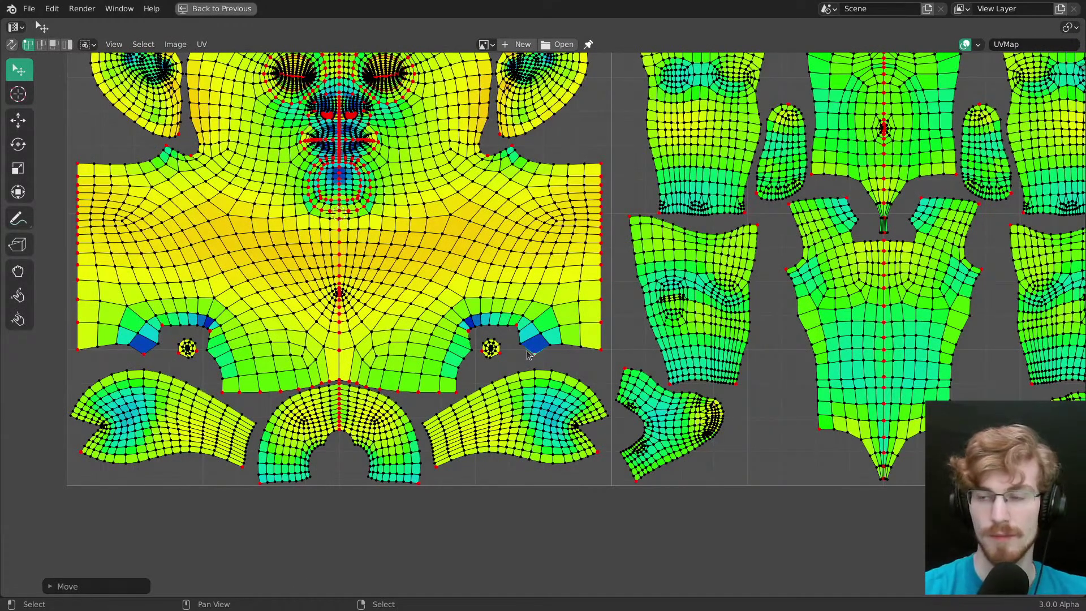
{"action": "left_click", "coordinate": [175, 44]}
{"action": "mouse_move", "coordinate": [141, 45]}
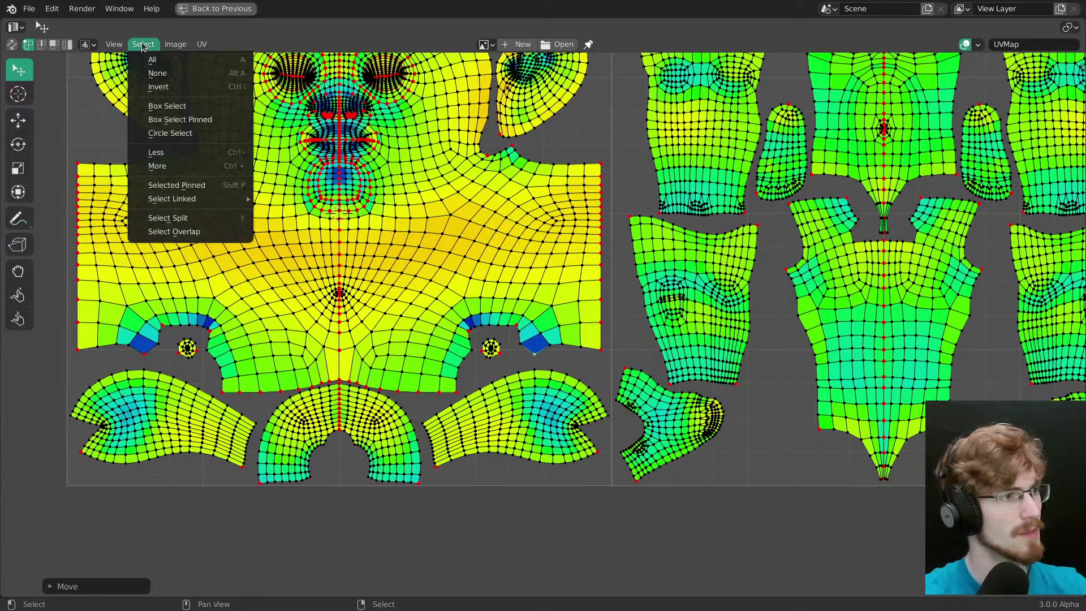
{"action": "mouse_move", "coordinate": [202, 45]}
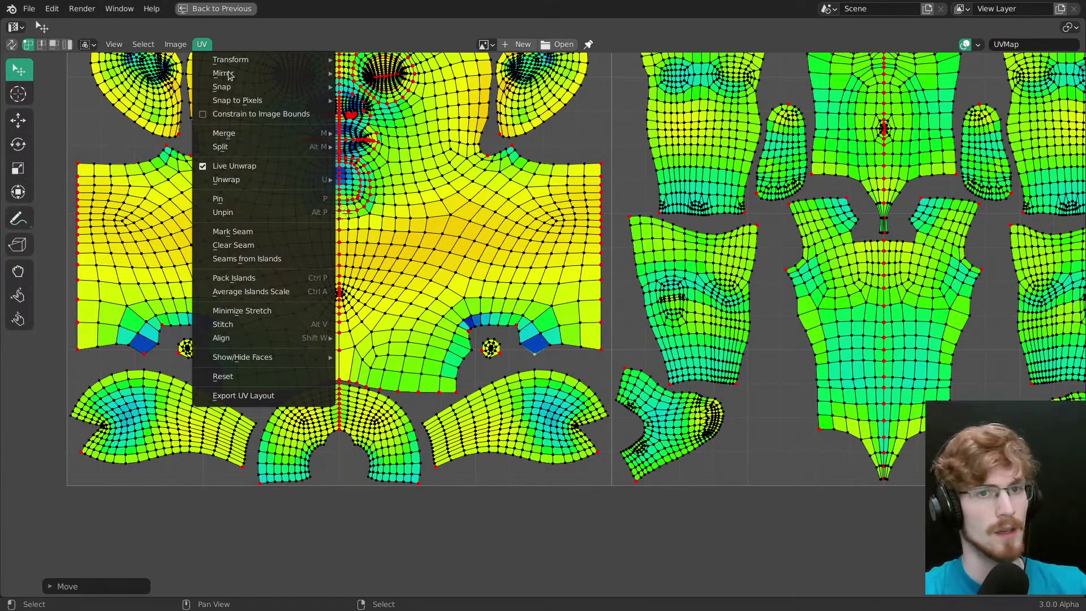
{"action": "key", "text": "ctrl+space"}
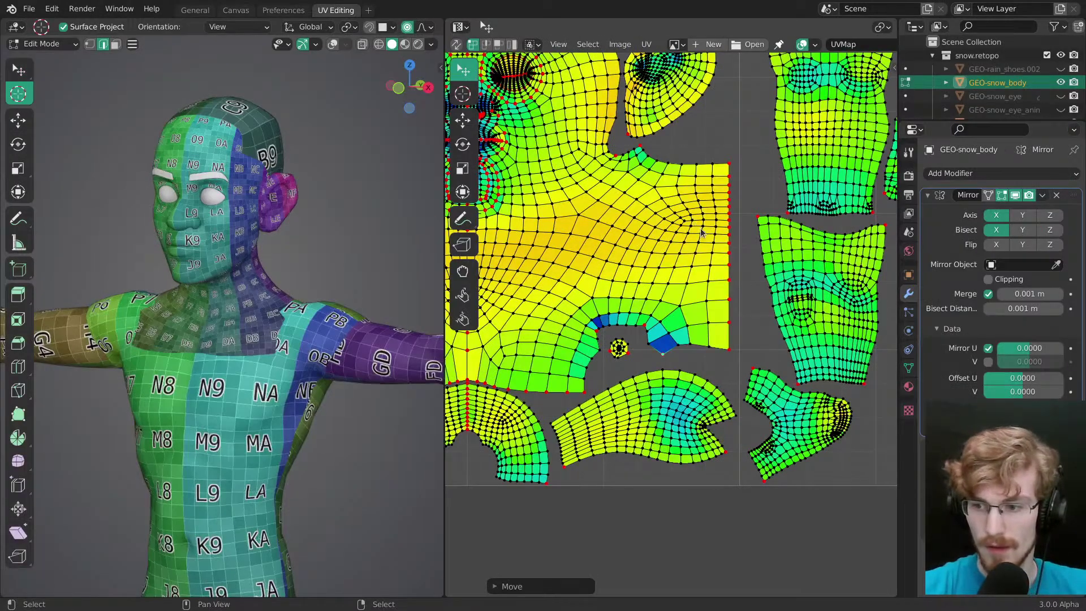
{"action": "middle_click_drag", "start_coordinate": [575, 343], "coordinate": [638, 328]}
{"action": "middle_click_drag", "start_coordinate": [706, 342], "coordinate": [680, 341], "text": "ctrl"}
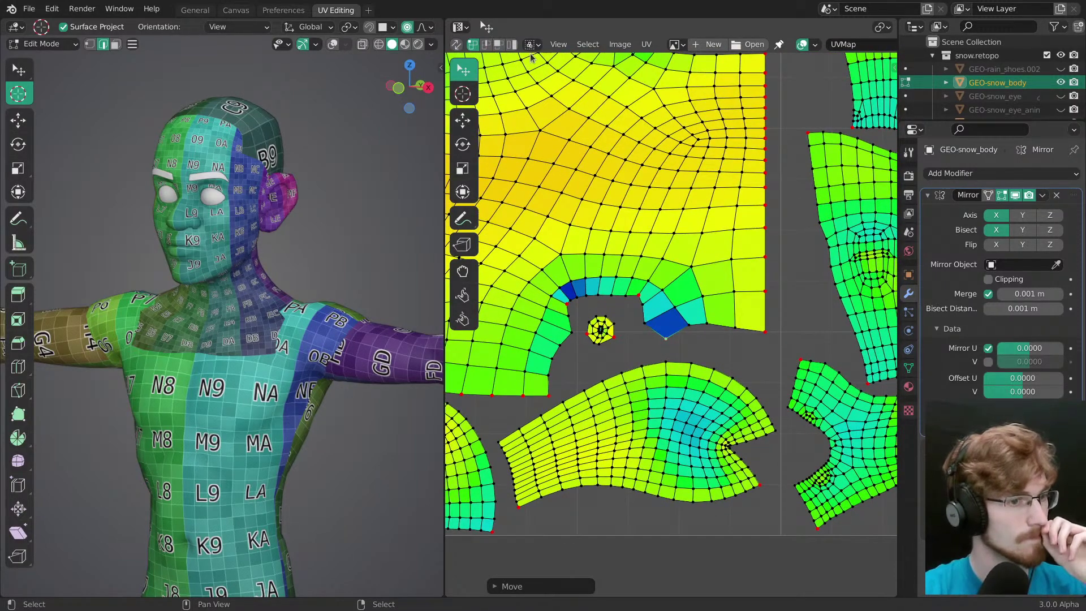
{"action": "key", "text": "g"}
{"action": "scroll", "coordinate": [667, 317], "scroll_direction": "up", "scroll_amount": 5}
{"action": "right_click", "coordinate": [666, 333]}
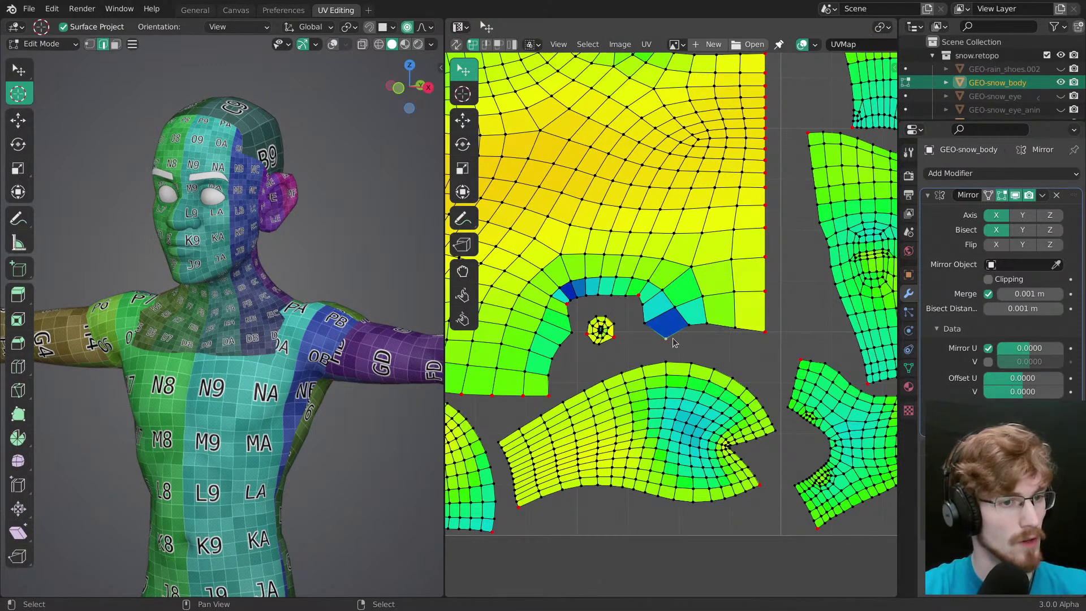
Step: Switch to the Grab brush, resize it and pull the notch's stretched bottom corner up toward the head island
{"action": "left_click", "coordinate": [463, 121]}
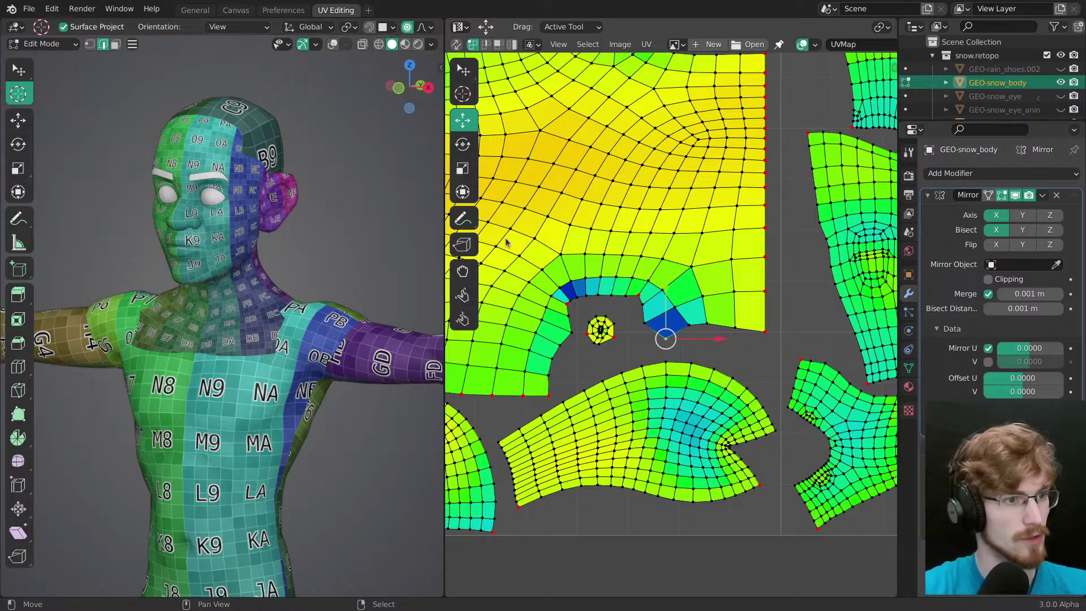
{"action": "left_click", "coordinate": [462, 271]}
{"action": "key", "text": "f"}
{"action": "left_click", "coordinate": [687, 333]}
{"action": "mouse_move", "coordinate": [662, 332]}
{"action": "left_mouse_down"}
{"action": "mouse_move", "coordinate": [674, 318]}
{"action": "mouse_move", "coordinate": [639, 285]}
{"action": "mouse_move", "coordinate": [652, 293]}
{"action": "mouse_move", "coordinate": [617, 282]}
{"action": "mouse_move", "coordinate": [581, 289]}
{"action": "mouse_move", "coordinate": [588, 276]}
{"action": "mouse_move", "coordinate": [568, 299]}
{"action": "mouse_move", "coordinate": [644, 292]}
{"action": "left_mouse_up"}
{"action": "key", "text": "f"}
{"action": "left_click", "coordinate": [662, 312]}
Step: Reshape the upper edge of the head island's notch into a smoother curve with resized Grab brush strokes
{"action": "key", "text": "f"}
{"action": "left_click", "coordinate": [633, 302]}
{"action": "key", "text": "f"}
{"action": "left_click", "coordinate": [648, 287]}
{"action": "key", "text": "f"}
{"action": "left_click", "coordinate": [643, 300]}
{"action": "key", "text": "f"}
{"action": "left_click", "coordinate": [567, 293]}
{"action": "key", "text": "f"}
{"action": "left_click", "coordinate": [597, 296]}
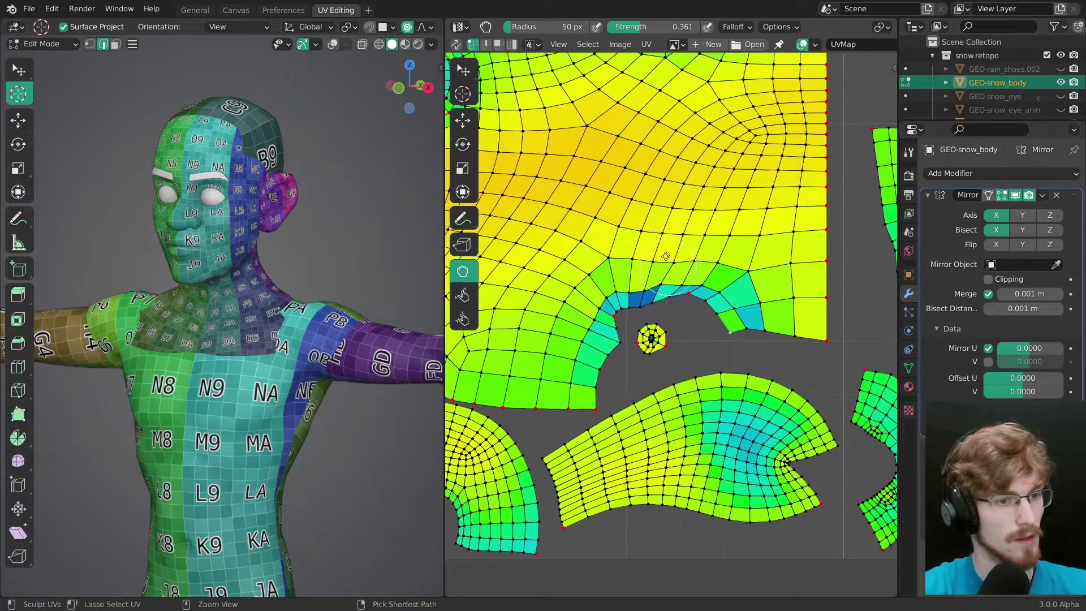
Step: Return to the Select tool and reposition the notch's pinned edge and corner vertices to even out the stretching
{"action": "key", "text": "Tab"}
{"action": "key", "text": "Tab"}
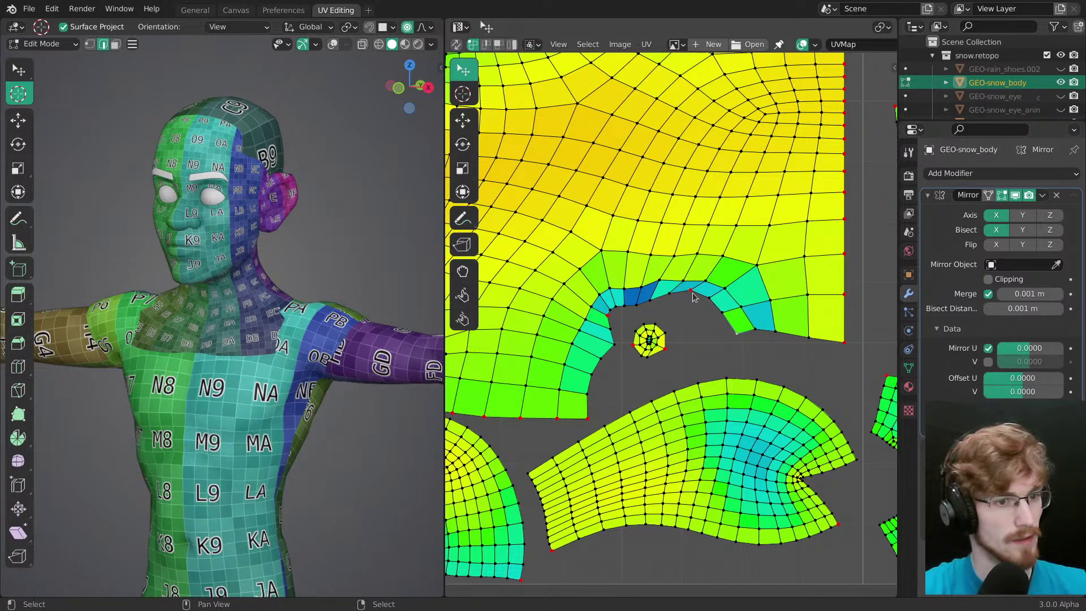
{"action": "left_click_drag", "start_coordinate": [693, 291], "coordinate": [692, 298]}
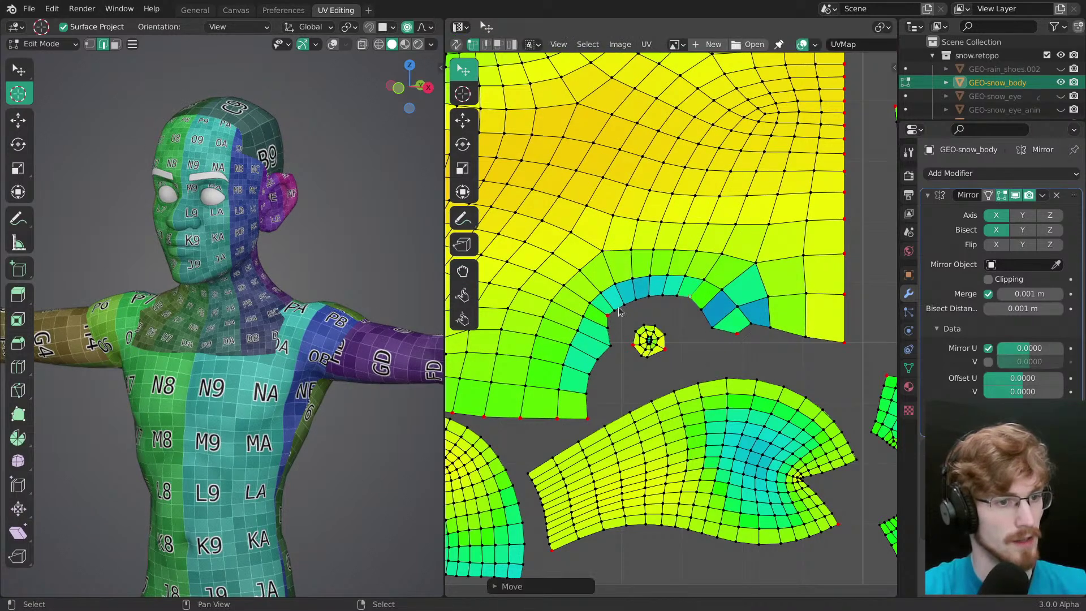
{"action": "left_click_drag", "start_coordinate": [606, 312], "coordinate": [604, 314]}
{"action": "left_click_drag", "start_coordinate": [736, 338], "coordinate": [728, 329]}
{"action": "middle_click_drag", "start_coordinate": [685, 350], "coordinate": [728, 330]}
{"action": "left_click", "coordinate": [722, 332]}
{"action": "middle_click_drag", "start_coordinate": [718, 248], "coordinate": [723, 331], "text": "ctrl"}
{"action": "middle_click_drag", "start_coordinate": [724, 331], "coordinate": [726, 310], "text": "ctrl"}
{"action": "middle_click_drag", "start_coordinate": [726, 325], "coordinate": [616, 334]}
{"action": "middle_click_drag", "start_coordinate": [616, 362], "coordinate": [599, 314], "text": "ctrl"}
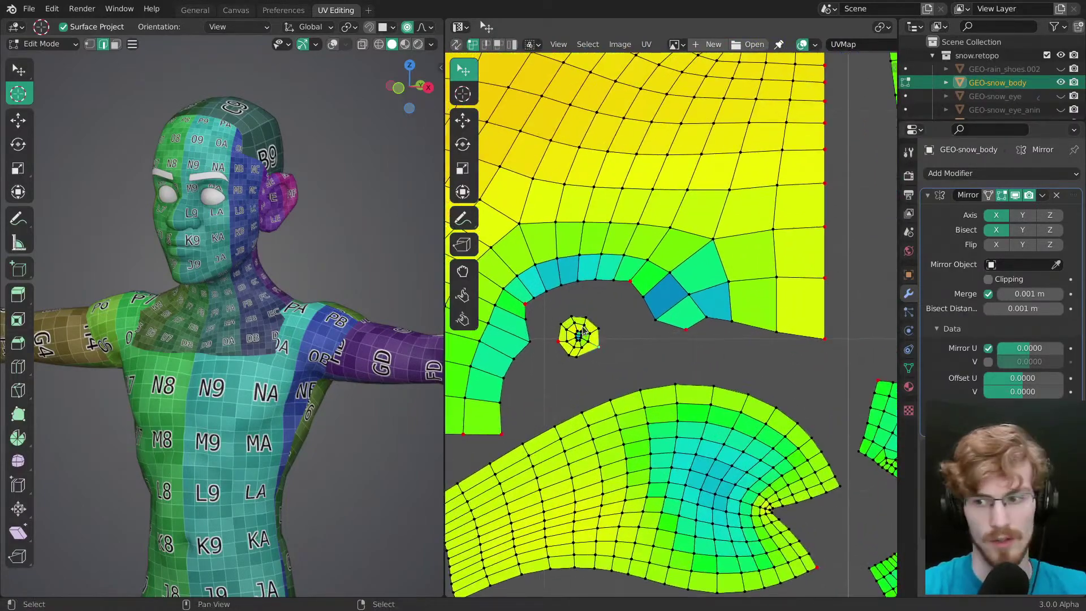
Step: Pin the inner lower corner of the arch-shaped back-of-head UV island
{"action": "middle_click_drag", "start_coordinate": [611, 383], "coordinate": [805, 324]}
{"action": "middle_click_drag", "start_coordinate": [701, 333], "coordinate": [833, 362], "text": "ctrl"}
{"action": "middle_click_drag", "start_coordinate": [699, 457], "coordinate": [632, 346]}
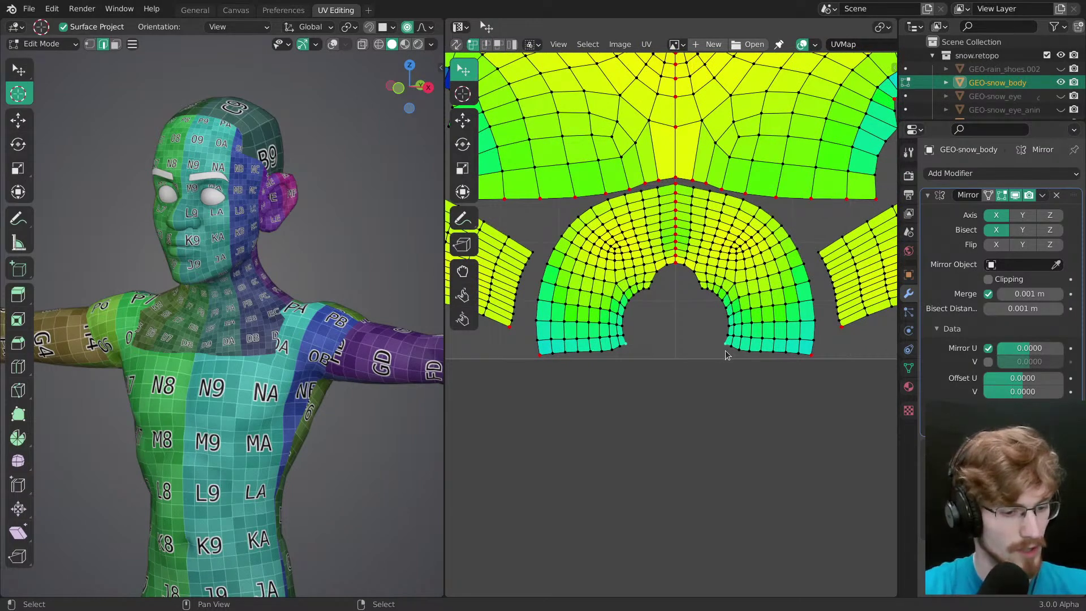
{"action": "key", "text": "p"}
{"action": "middle_click_drag", "start_coordinate": [730, 363], "coordinate": [719, 336]}
{"action": "left_click", "coordinate": [641, 368]}
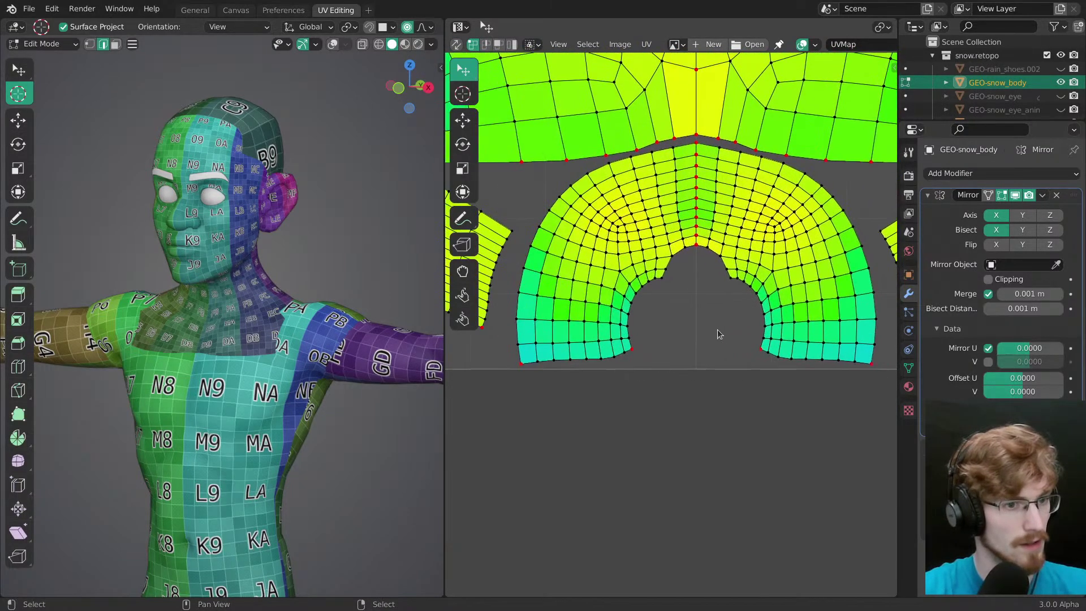
Step: Try to move the arch island's inner lower corners and compare the effect on the head's checker pattern
{"action": "right_click_drag", "start_coordinate": [757, 346], "coordinate": [756, 352]}
{"action": "right_click", "coordinate": [756, 352]}
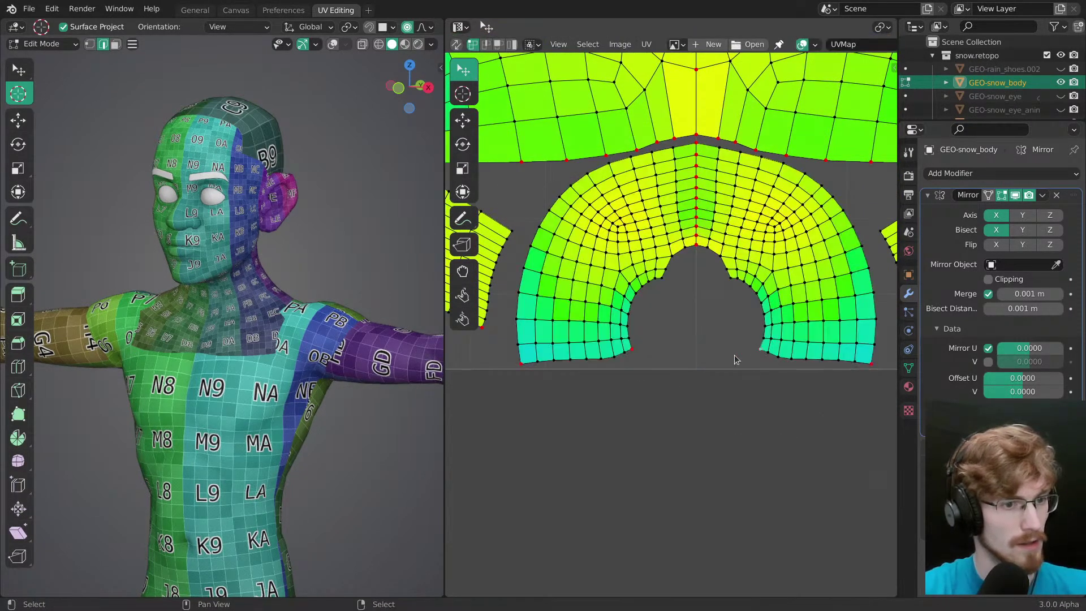
{"action": "right_click_drag", "start_coordinate": [641, 351], "coordinate": [637, 350]}
{"action": "right_click", "coordinate": [637, 349]}
{"action": "key", "text": "l"}
{"action": "middle_click_drag", "start_coordinate": [747, 264], "coordinate": [651, 296]}
{"action": "middle_click_drag", "start_coordinate": [212, 240], "coordinate": [249, 370]}
{"action": "middle_click_drag", "start_coordinate": [676, 288], "coordinate": [678, 279]}
{"action": "key", "text": "g"}
{"action": "mouse_move", "coordinate": [653, 354]}
{"action": "left_mouse_down"}
{"action": "mouse_move", "coordinate": [667, 360]}
{"action": "mouse_move", "coordinate": [655, 345]}
{"action": "left_mouse_up"}
{"action": "right_click", "coordinate": [655, 346]}
Step: View the head from the side and try to shift the arch island's inner corners, undoing each move
{"action": "middle_click_drag", "start_coordinate": [192, 415], "coordinate": [150, 395]}
{"action": "middle_click_drag", "start_coordinate": [164, 316], "coordinate": [250, 296], "text": "shift"}
{"action": "scroll", "coordinate": [250, 297], "scroll_direction": "up", "scroll_amount": 1}
{"action": "middle_click_drag", "start_coordinate": [710, 302], "coordinate": [676, 280]}
{"action": "key", "text": "alt+a"}
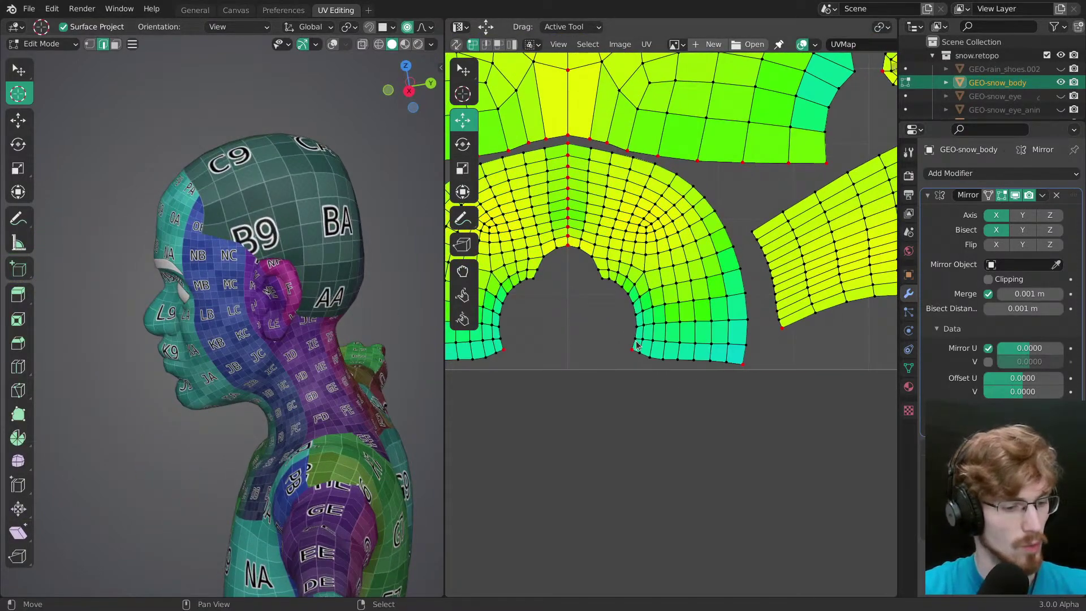
{"action": "key", "text": "w"}
{"action": "mouse_move", "coordinate": [631, 350]}
{"action": "right_mouse_down"}
{"action": "mouse_move", "coordinate": [594, 327]}
{"action": "mouse_move", "coordinate": [616, 356]}
{"action": "right_mouse_up"}
{"action": "left_click_drag", "start_coordinate": [616, 357], "coordinate": [614, 360]}
{"action": "key", "text": "ctrl+z"}
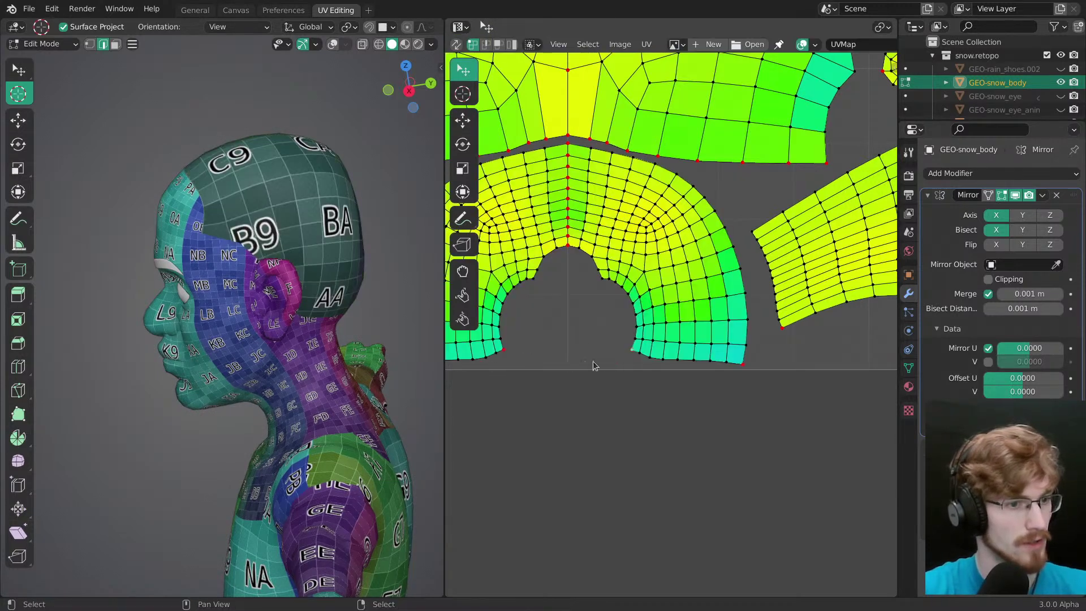
{"action": "middle_click_drag", "start_coordinate": [508, 375], "coordinate": [652, 364]}
{"action": "left_click_drag", "start_coordinate": [650, 339], "coordinate": [647, 340]}
{"action": "key", "text": "ctrl+z"}
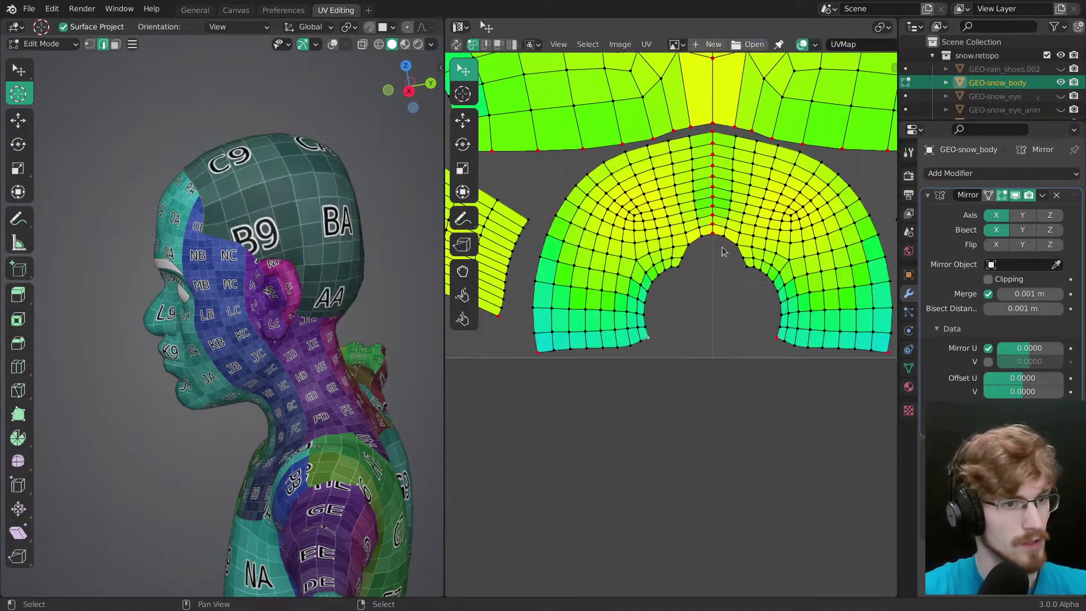
Step: Select the arch island's centre line, try to move it and undo the change
{"action": "middle_click_drag", "start_coordinate": [721, 257], "coordinate": [641, 284]}
{"action": "right_click", "coordinate": [636, 252], "text": "alt"}
{"action": "key", "text": "g"}
{"action": "mouse_move", "coordinate": [635, 173]}
{"action": "left_mouse_down"}
{"action": "mouse_move", "coordinate": [635, 217]}
{"action": "mouse_move", "coordinate": [634, 171]}
{"action": "left_mouse_up"}
{"action": "key", "text": "ctrl+z"}
Step: Mirror the whole arch island along X, then move its centre line and undo that move
{"action": "key", "text": "l"}
{"action": "key", "text": "ctrl+m"}
{"action": "key", "text": "x"}
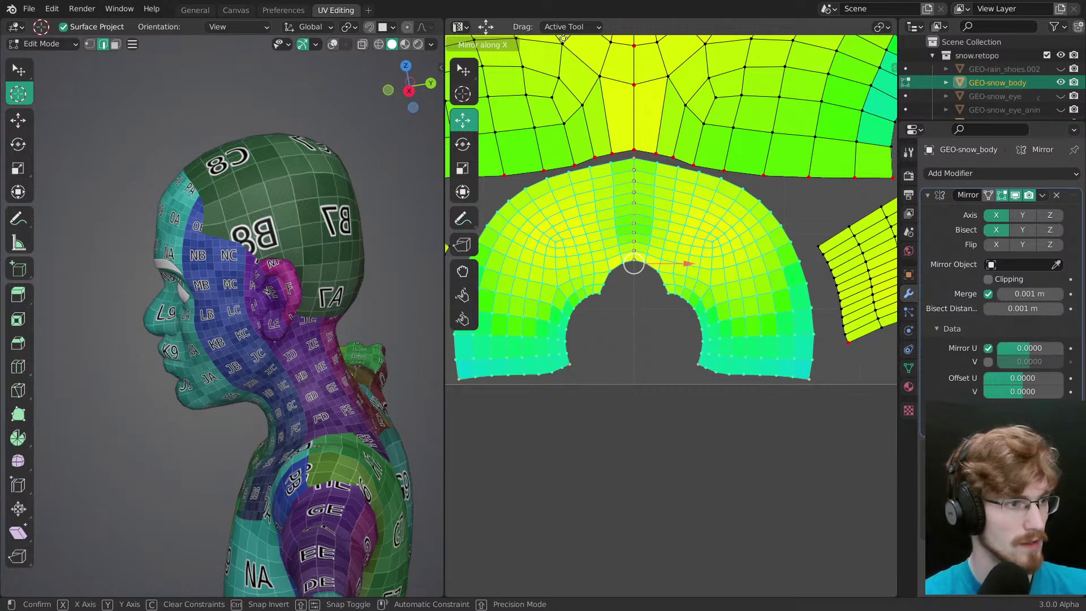
{"action": "left_click", "coordinate": [563, 39]}
{"action": "key", "text": "alt+a"}
{"action": "left_click", "coordinate": [634, 228], "text": "alt"}
{"action": "left_click_drag", "start_coordinate": [634, 157], "coordinate": [634, 153]}
{"action": "key", "text": "ctrl+z"}
Step: Mirror the whole arch island back along X and clear the selection
{"action": "key", "text": "l"}
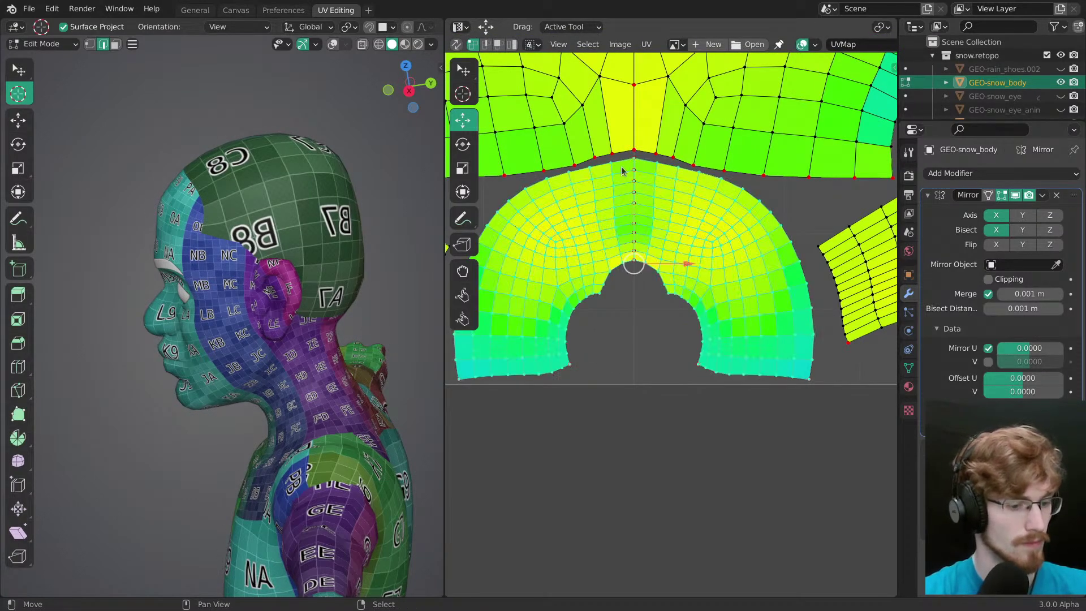
{"action": "key", "text": "ctrl+m"}
{"action": "key", "text": "x"}
{"action": "left_click", "coordinate": [622, 171]}
{"action": "key", "text": "alt+a"}
Step: Toggle the Mirror modifier's viewport and render display and try to shift the arch island's centre line
{"action": "middle_click_drag", "start_coordinate": [697, 285], "coordinate": [756, 303]}
{"action": "left_click", "coordinate": [1024, 196]}
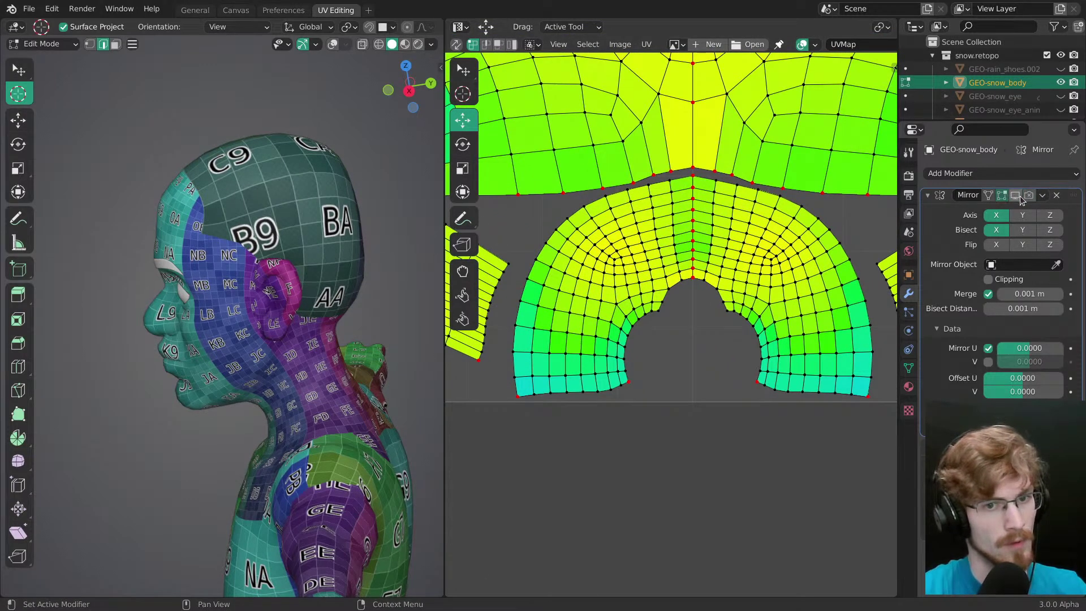
{"action": "left_click", "coordinate": [693, 248], "text": "alt"}
{"action": "left_click_drag", "start_coordinate": [692, 192], "coordinate": [694, 207]}
{"action": "right_click", "coordinate": [694, 207]}
{"action": "middle_click_drag", "start_coordinate": [723, 273], "coordinate": [697, 275]}
{"action": "middle_click_drag", "start_coordinate": [243, 362], "coordinate": [203, 374]}
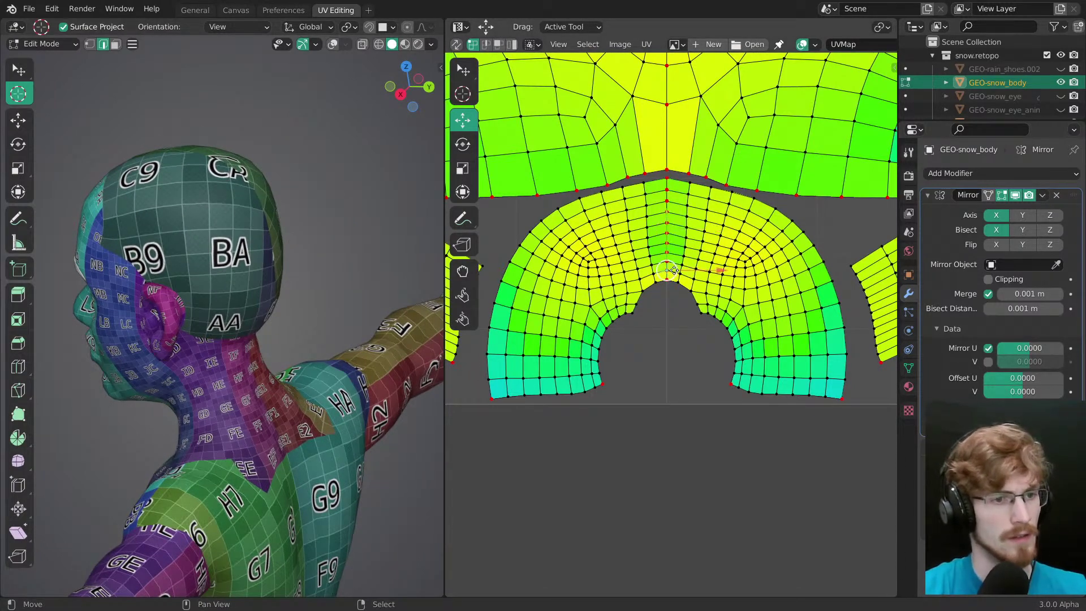
Step: Select the linked arch island and try to mirror it along X while viewing the back of the head
{"action": "key", "text": "l"}
{"action": "key", "text": "ctrl+m"}
{"action": "key", "text": "x"}
{"action": "key", "text": "Escape"}
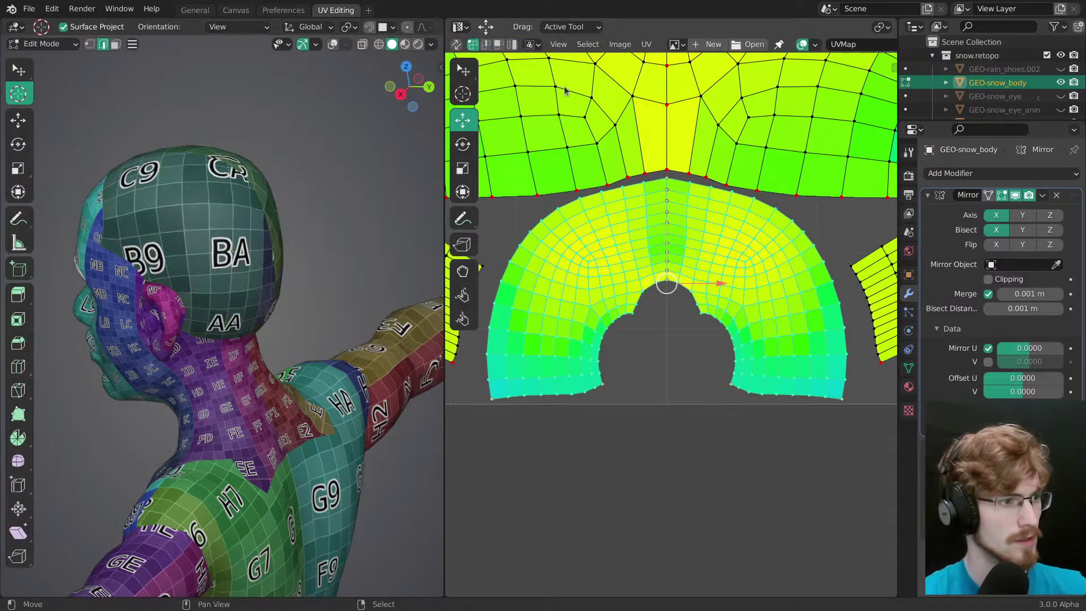
Step: Pin all UVs of the linked arch island and clear the selection
{"action": "key", "text": "ctrl+m"}
{"action": "key", "text": "x"}
{"action": "key", "text": "Escape"}
{"action": "key", "text": "alt+a"}
{"action": "left_click", "coordinate": [667, 266], "text": "alt"}
{"action": "middle_click_drag", "start_coordinate": [669, 277], "coordinate": [676, 301], "text": "ctrl"}
{"action": "key", "text": "l"}
{"action": "key", "text": "p"}
{"action": "key", "text": "alt+a"}
{"action": "middle_click_drag", "start_coordinate": [706, 350], "coordinate": [679, 309]}
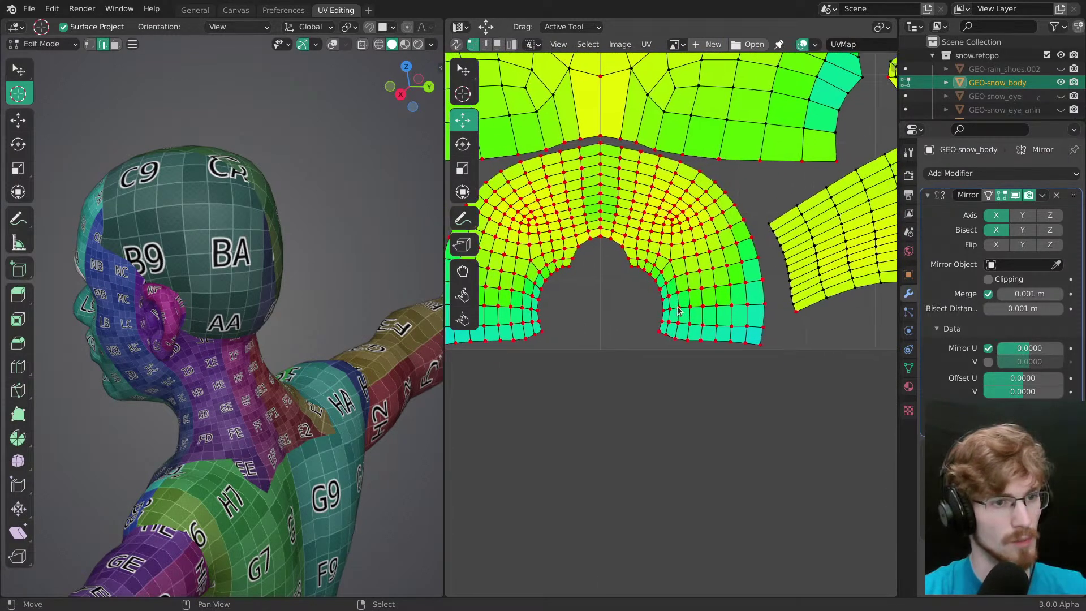
Step: Select the pinned arch island's centre line and try to move it
{"action": "left_click", "coordinate": [600, 218], "text": "alt"}
{"action": "scroll", "coordinate": [603, 198], "scroll_direction": "up", "scroll_amount": 1}
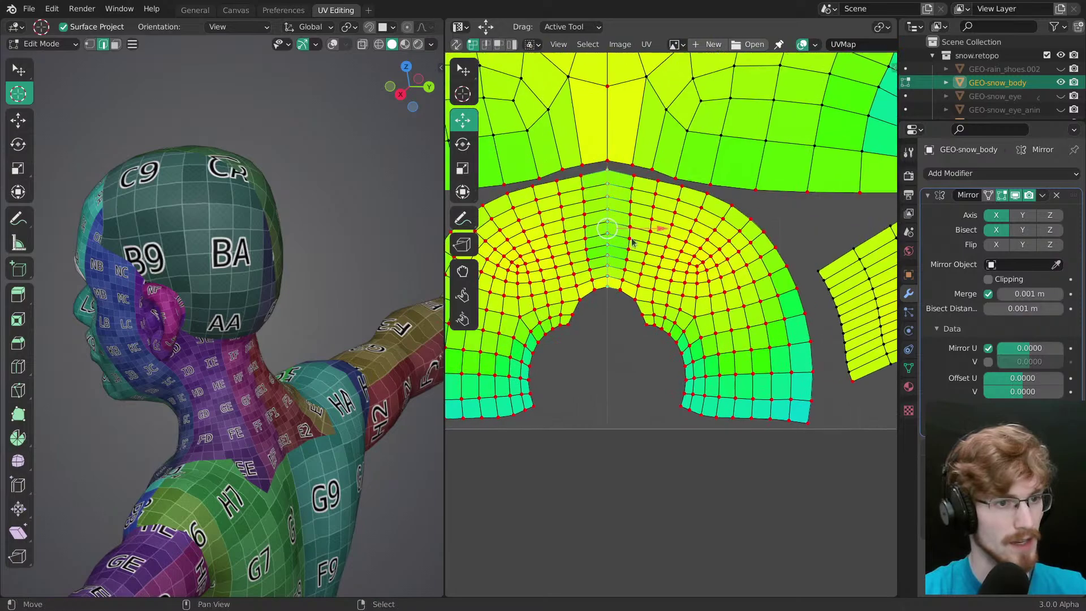
{"action": "key", "text": "g"}
{"action": "right_click", "coordinate": [608, 173]}
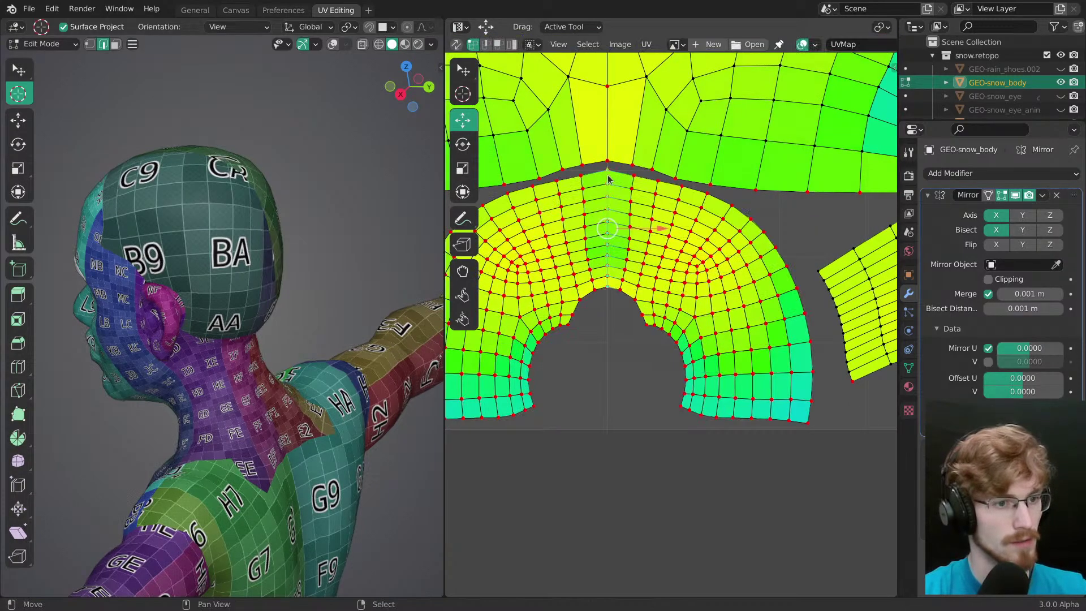
{"action": "middle_click_drag", "start_coordinate": [622, 235], "coordinate": [639, 328], "text": "ctrl"}
{"action": "scroll", "coordinate": [639, 329], "scroll_direction": "down", "scroll_amount": 5}
{"action": "key", "text": "g"}
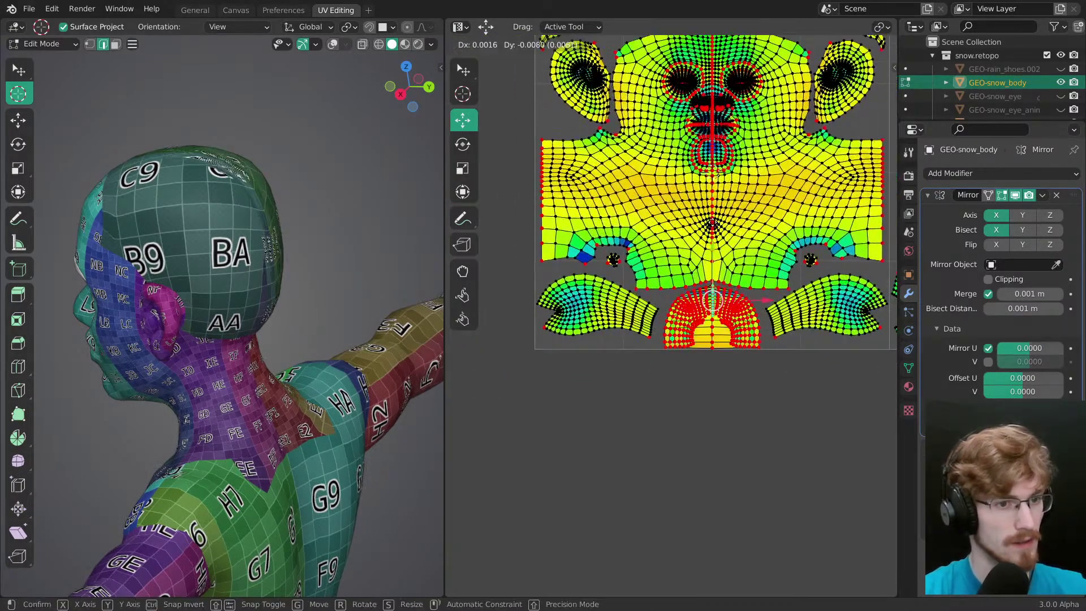
{"action": "right_click", "coordinate": [713, 217]}
{"action": "middle_click_drag", "start_coordinate": [713, 283], "coordinate": [762, 194], "text": "ctrl"}
{"action": "left_click_drag", "start_coordinate": [770, 211], "coordinate": [768, 215]}
{"action": "right_click", "coordinate": [767, 215]}
{"action": "middle_click_drag", "start_coordinate": [805, 326], "coordinate": [666, 305]}
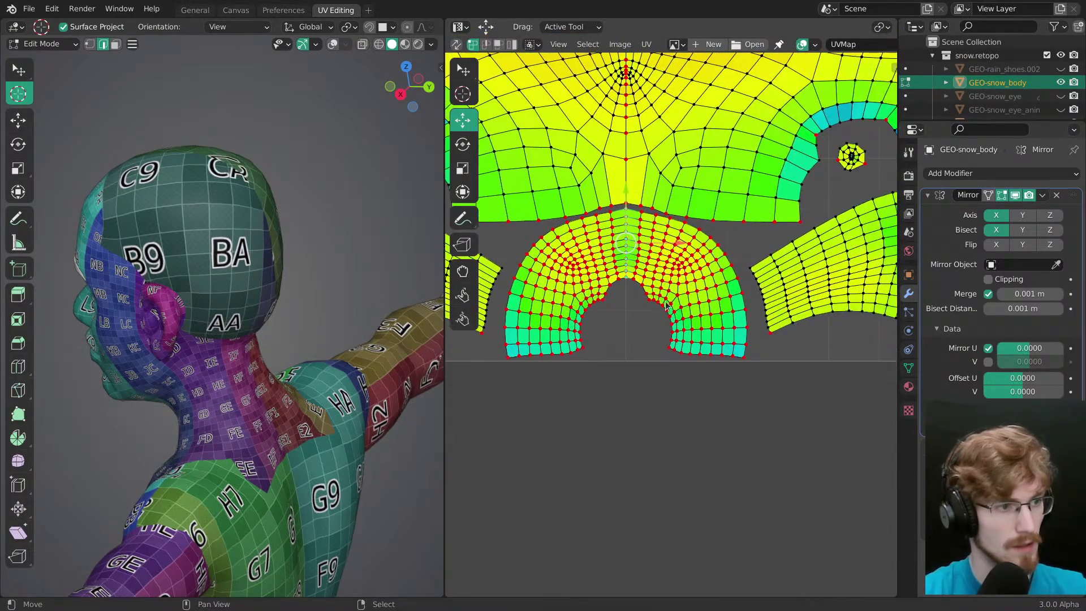
Step: Show the viewport overlays, then select the scalp's linked faces from above with UV sync selection enabled
{"action": "middle_click_drag", "start_coordinate": [299, 328], "coordinate": [264, 390]}
{"action": "key", "text": "alt+shift+z"}
{"action": "left_click", "coordinate": [249, 355], "text": "alt"}
{"action": "key", "text": "1"}
{"action": "key", "text": "a"}
{"action": "key", "text": "3"}
{"action": "left_click", "coordinate": [259, 355]}
{"action": "key", "text": "ctrl+l"}
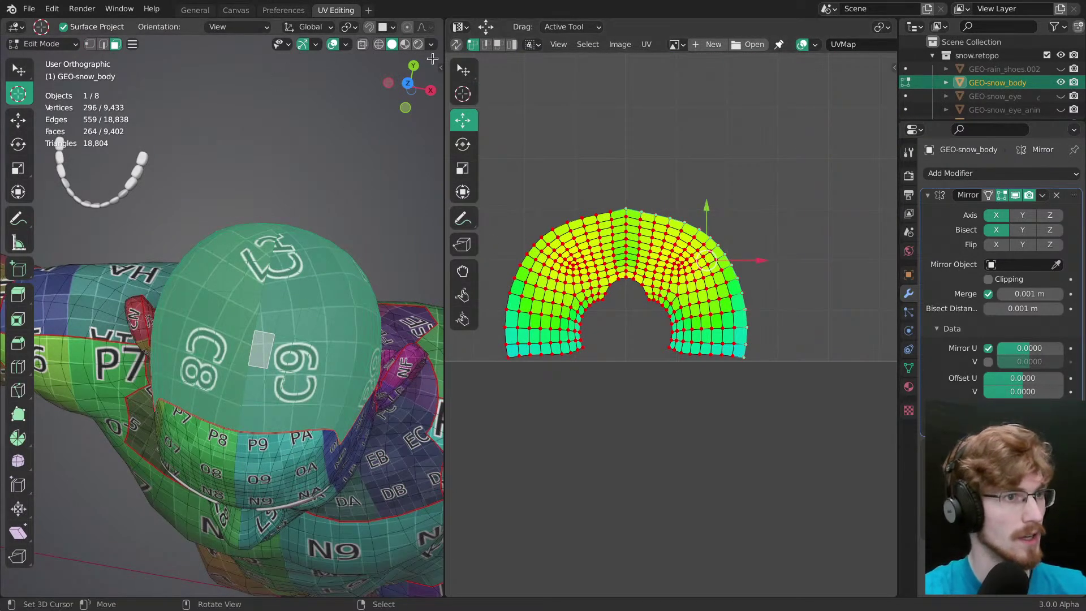
{"action": "left_click", "coordinate": [456, 44]}
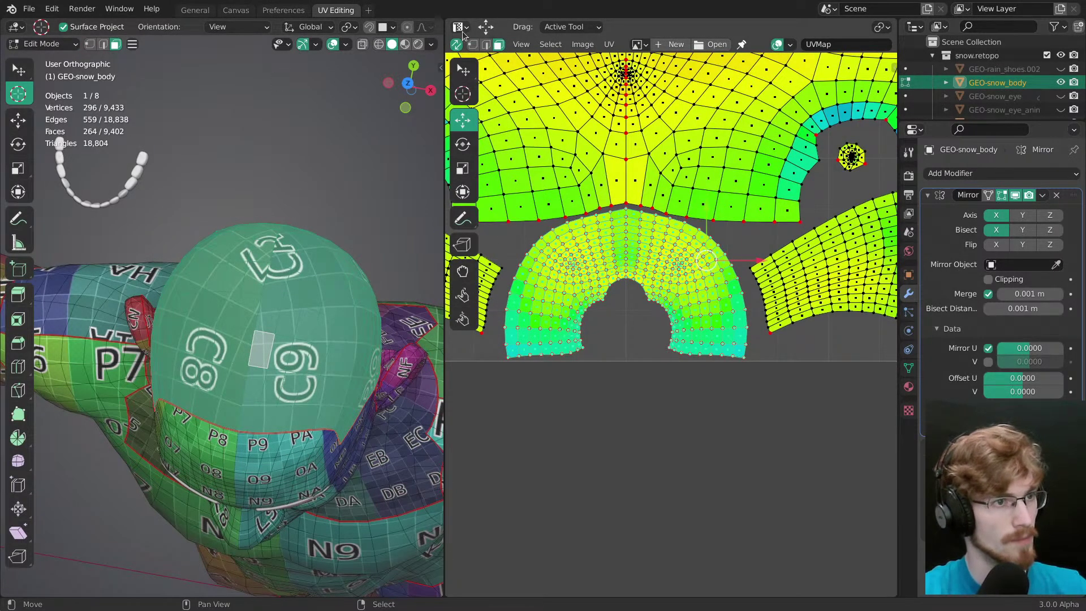
Step: Select the arch island's centre-line vertices and examine where they lie on the head
{"action": "key", "text": "1"}
{"action": "right_click", "coordinate": [561, 230], "text": "alt"}
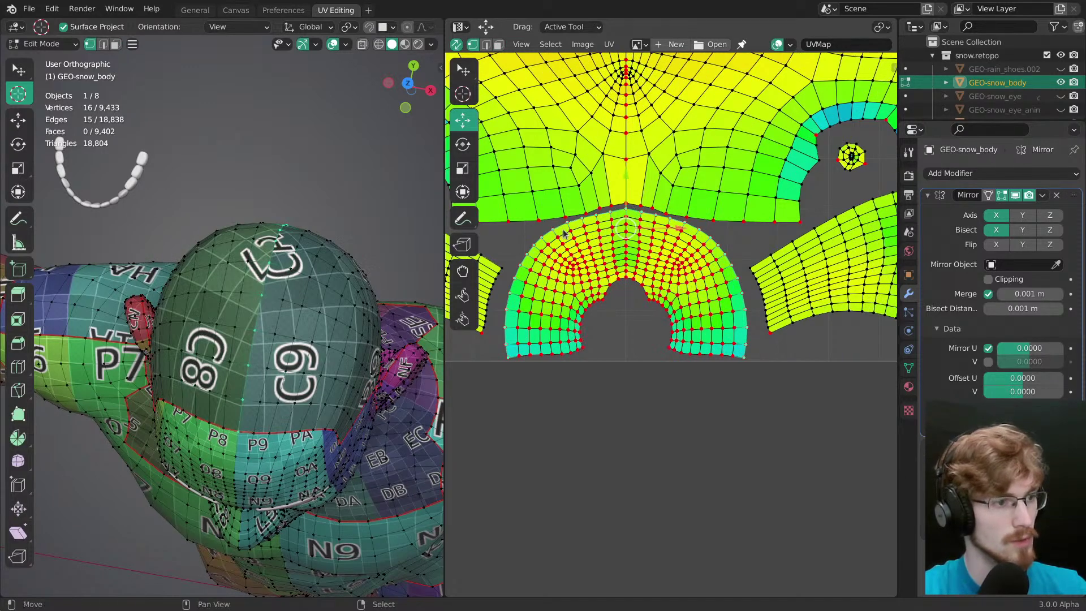
{"action": "right_click", "coordinate": [625, 244], "text": "alt"}
{"action": "middle_click_drag", "start_coordinate": [294, 339], "coordinate": [267, 317]}
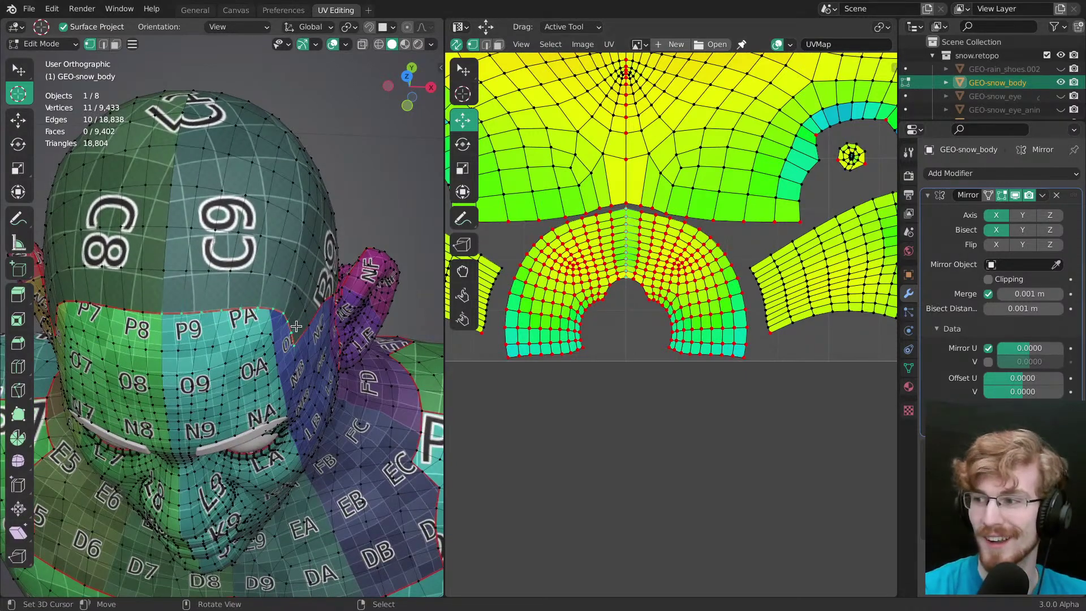
{"action": "middle_click_drag", "start_coordinate": [292, 326], "coordinate": [318, 319]}
{"action": "middle_click_drag", "start_coordinate": [220, 310], "coordinate": [213, 320]}
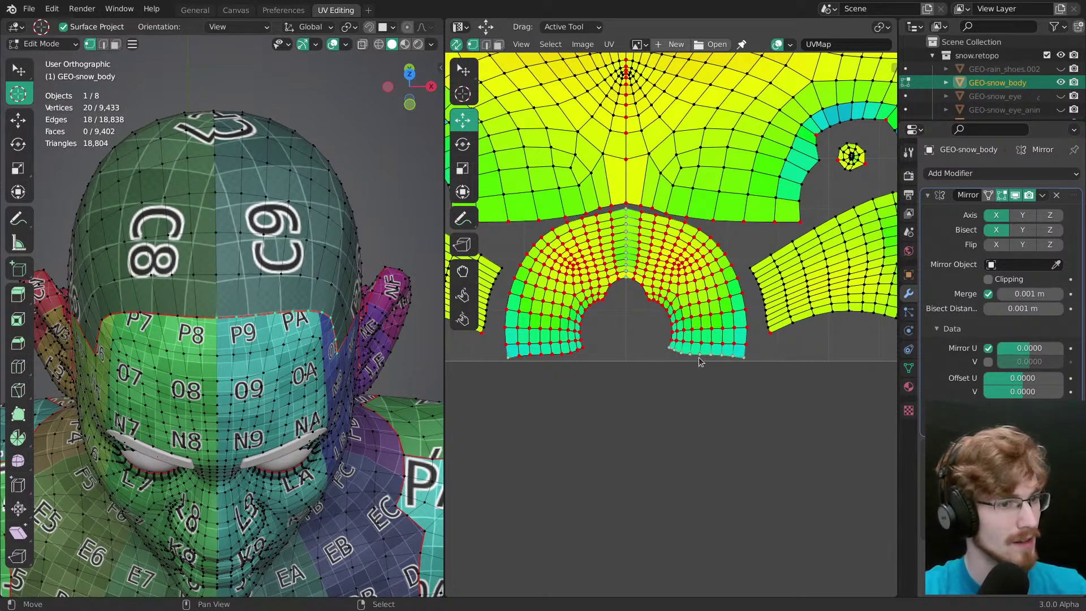
Step: Extend the centre-line selection to the arch island's border loops and undo those selections
{"action": "key", "text": "ctrl+z"}
{"action": "key", "text": "ctrl+z"}
{"action": "right_click", "coordinate": [585, 325], "text": "alt+shift"}
{"action": "key", "text": "ctrl+z"}
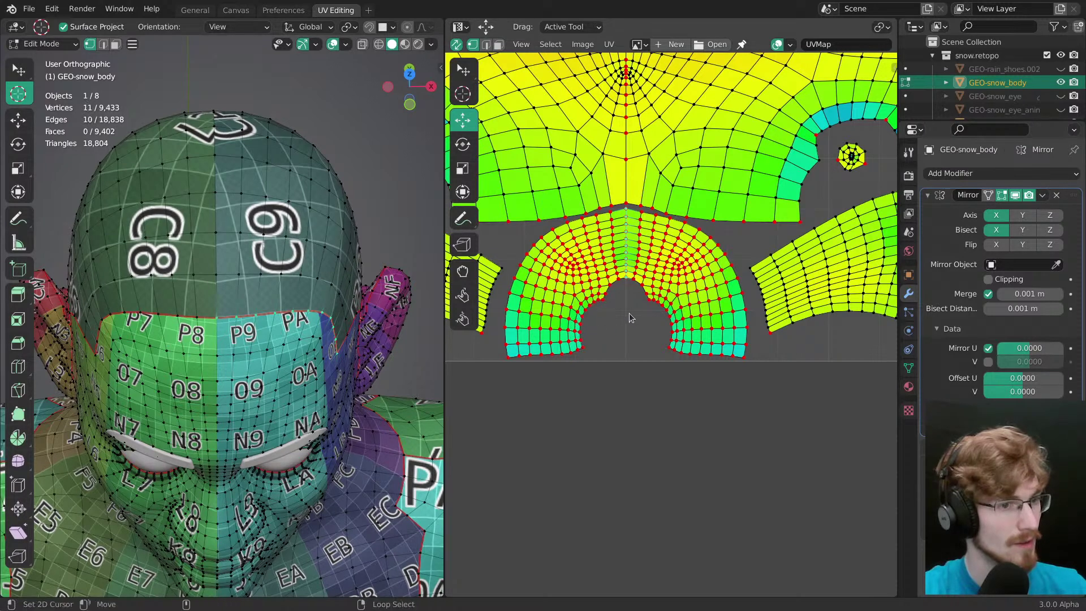
{"action": "scroll", "coordinate": [632, 289], "scroll_direction": "up", "scroll_amount": 2}
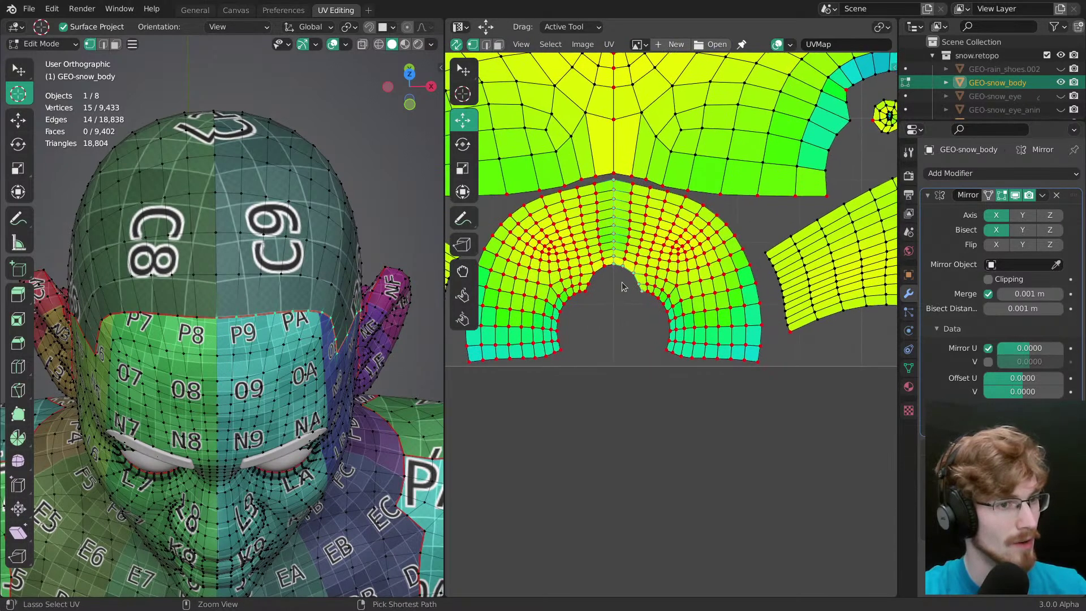
{"action": "key", "text": "ctrl+z"}
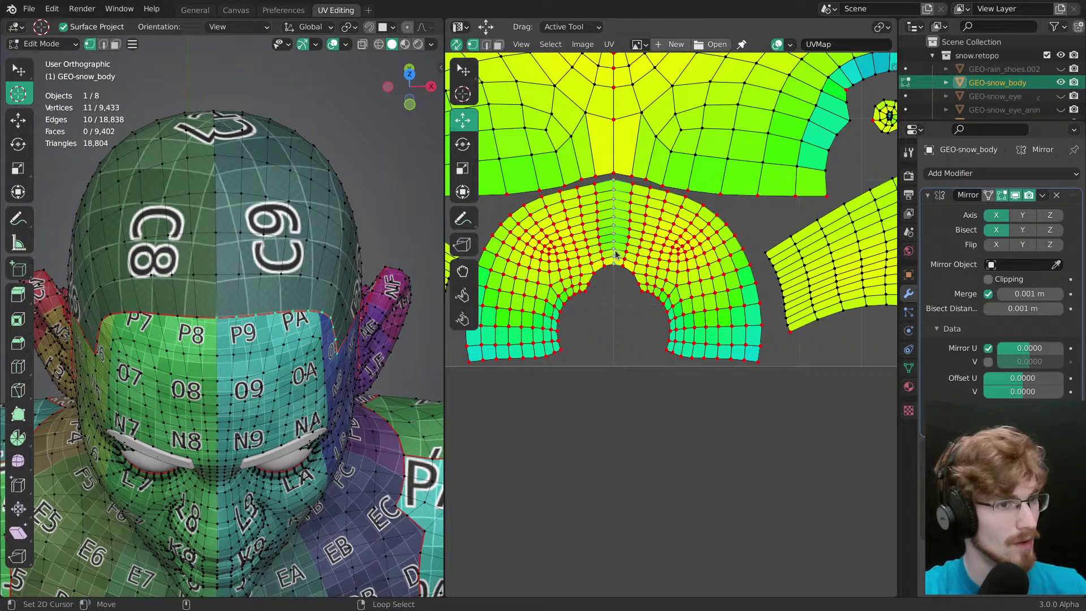
{"action": "scroll", "coordinate": [620, 267], "scroll_direction": "up", "scroll_amount": 4}
Step: Draw an annotation stroke along the scalp's centre line and erase it
{"action": "mouse_move", "coordinate": [238, 361]}
{"action": "middle_mouse_down"}
{"action": "mouse_move", "coordinate": [255, 368]}
{"action": "mouse_move", "coordinate": [224, 298]}
{"action": "middle_mouse_up"}
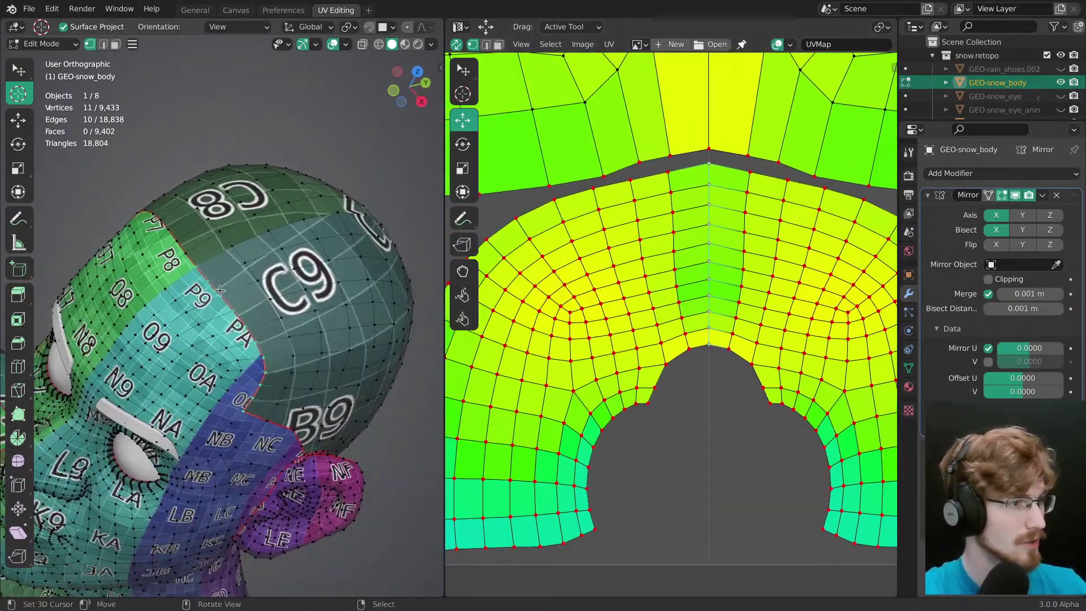
{"action": "key", "text": "shift+space"}
{"action": "key", "text": "d"}
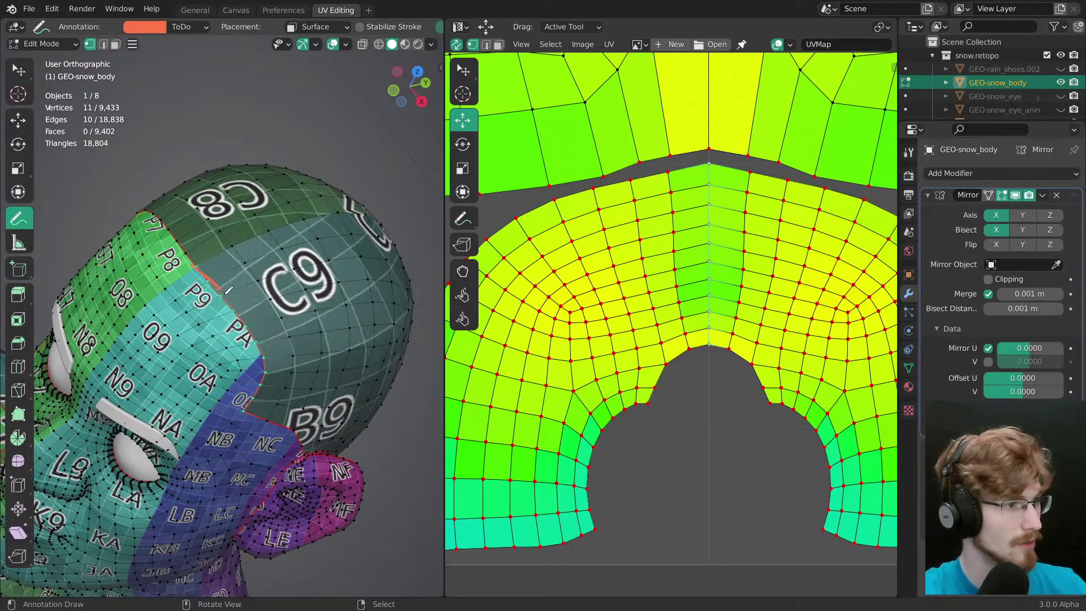
{"action": "middle_click_drag", "start_coordinate": [247, 400], "coordinate": [264, 356]}
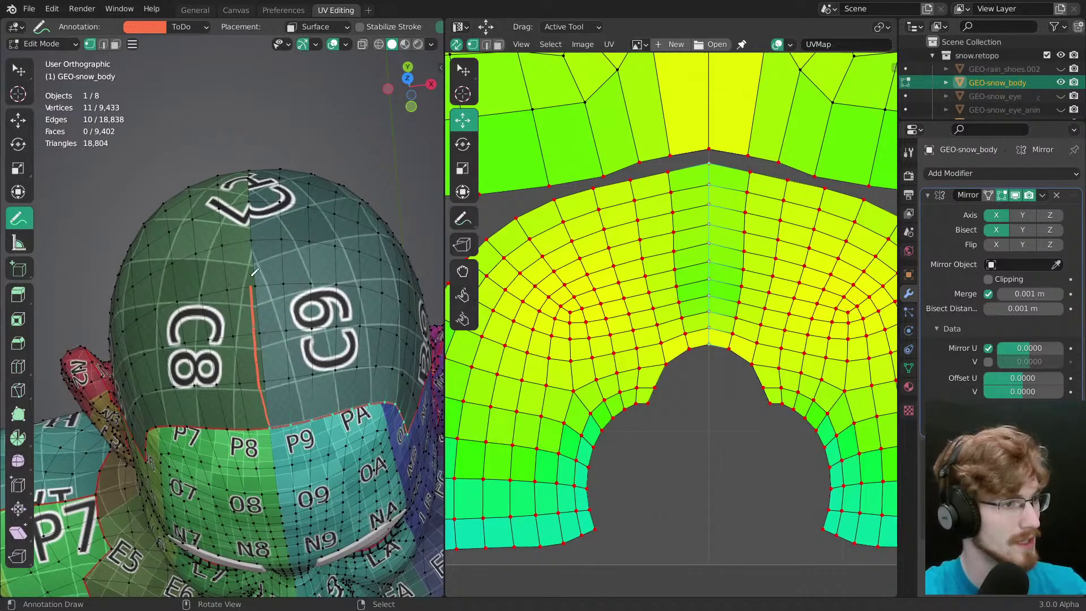
{"action": "left_click_drag", "start_coordinate": [247, 182], "coordinate": [270, 428], "text": "ctrl"}
Step: Restore the 3D Cursor tool, select the scalp's linked faces and pin the arch island
{"action": "middle_click_drag", "start_coordinate": [720, 247], "coordinate": [713, 317], "text": "ctrl"}
{"action": "right_click", "coordinate": [705, 243], "text": "alt"}
{"action": "middle_click_drag", "start_coordinate": [390, 373], "coordinate": [220, 428]}
{"action": "key", "text": "3"}
{"action": "key", "text": "ctrl+l"}
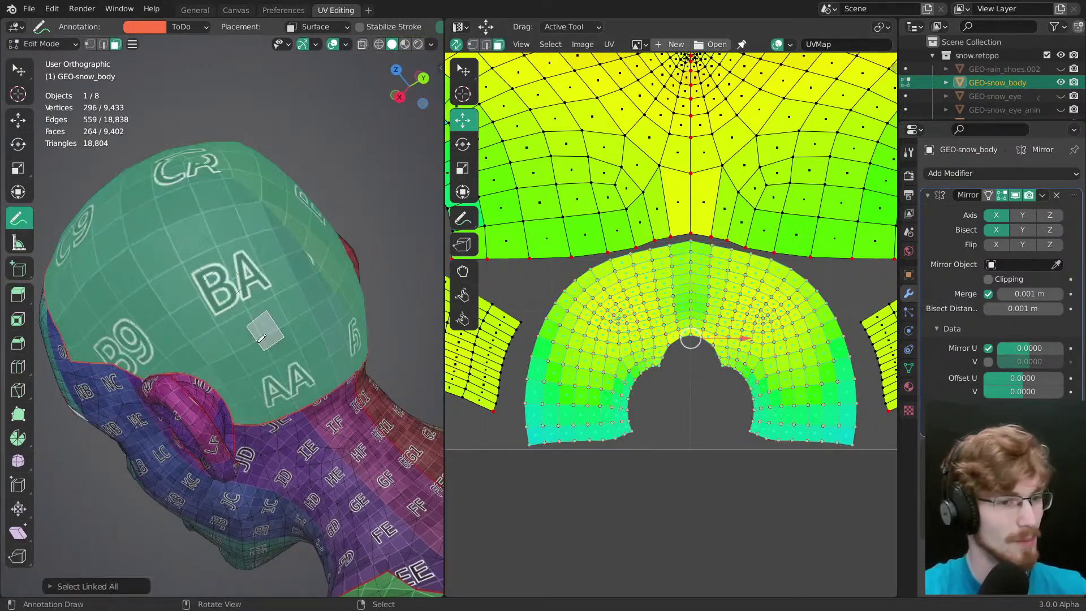
{"action": "left_click", "coordinate": [19, 94]}
{"action": "middle_click_drag", "start_coordinate": [681, 337], "coordinate": [690, 409], "text": "ctrl"}
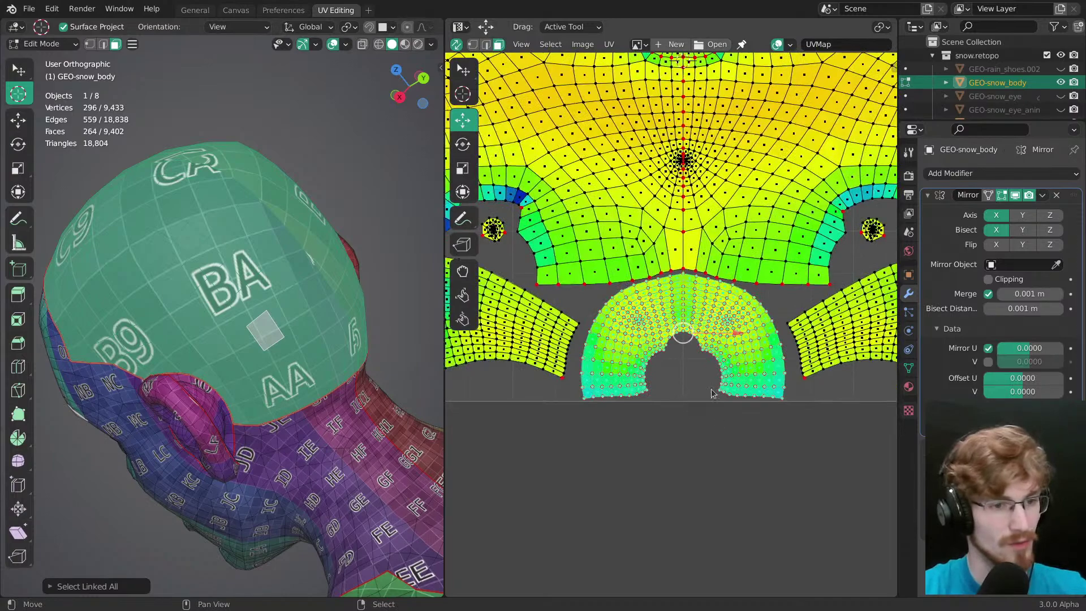
{"action": "key", "text": "p"}
Step: Undo the pinning and selection changes on the arch island back to the fully selected body mesh
{"action": "middle_click_drag", "start_coordinate": [692, 286], "coordinate": [675, 344], "text": "ctrl"}
{"action": "middle_click_drag", "start_coordinate": [744, 337], "coordinate": [667, 285]}
{"action": "key", "text": "ctrl+z"}
{"action": "key", "text": "ctrl+z"}
{"action": "key", "text": "ctrl+z"}
{"action": "key", "text": "ctrl+z"}
{"action": "middle_click_drag", "start_coordinate": [567, 306], "coordinate": [676, 345]}
{"action": "middle_click_drag", "start_coordinate": [676, 356], "coordinate": [676, 281], "text": "ctrl"}
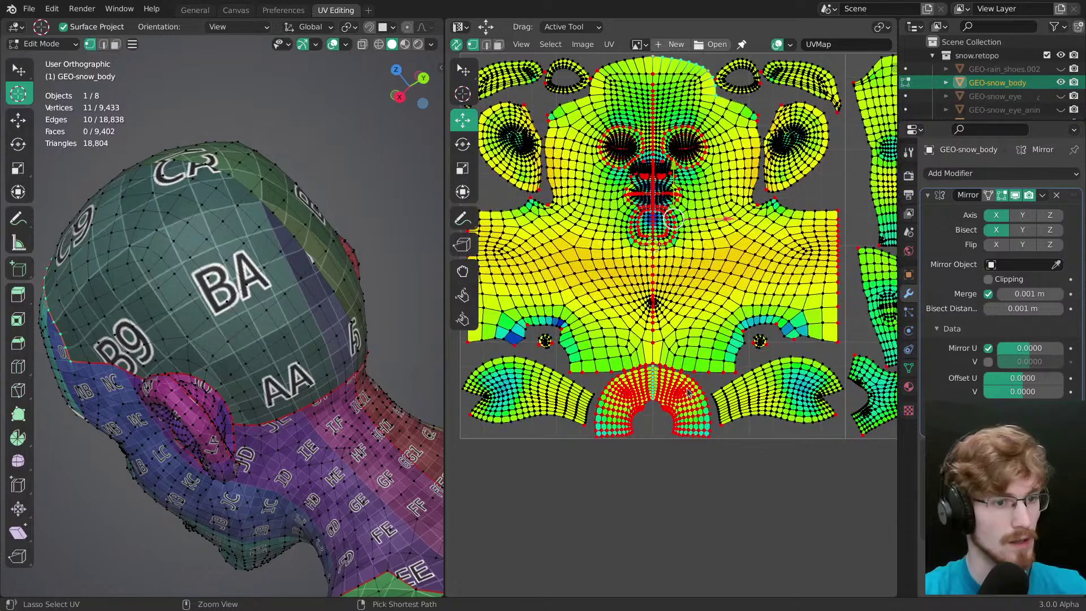
{"action": "key", "text": "ctrl+z"}
{"action": "key", "text": "ctrl+z"}
{"action": "key", "text": "ctrl+z"}
{"action": "key", "text": "ctrl+z"}
{"action": "key", "text": "ctrl+z"}
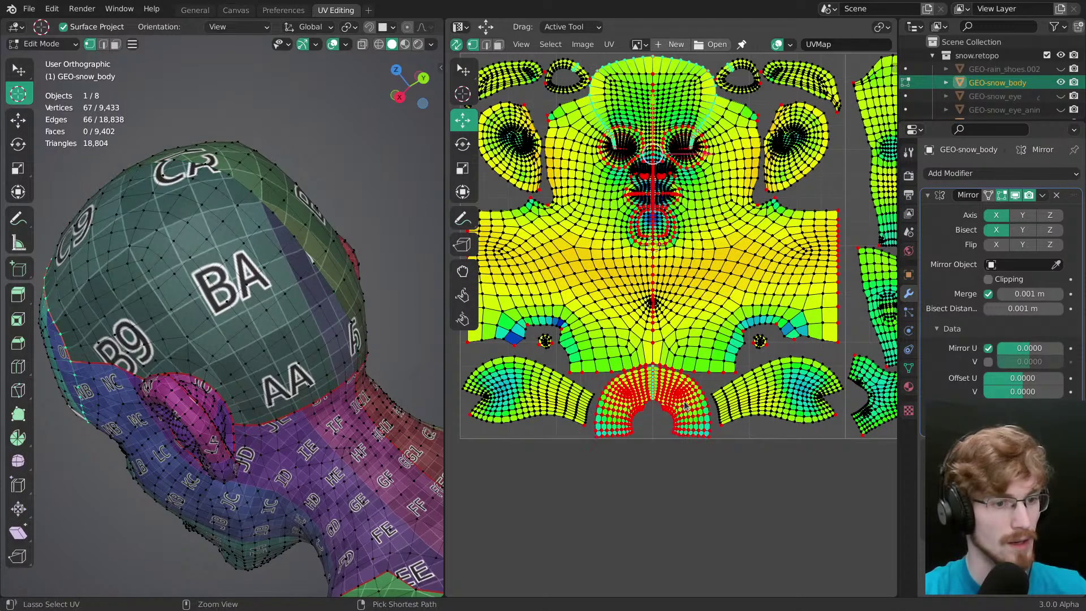
{"action": "key", "text": "ctrl+z"}
{"action": "key", "text": "ctrl+z"}
{"action": "key", "text": "ctrl+z"}
{"action": "key", "text": "ctrl+z"}
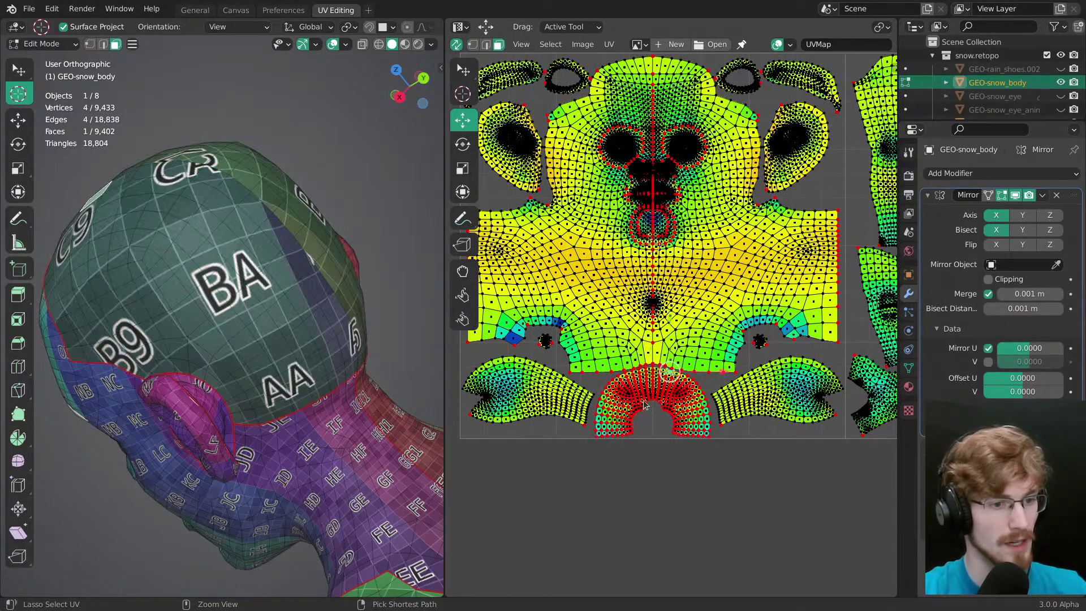
{"action": "key", "text": "ctrl+z"}
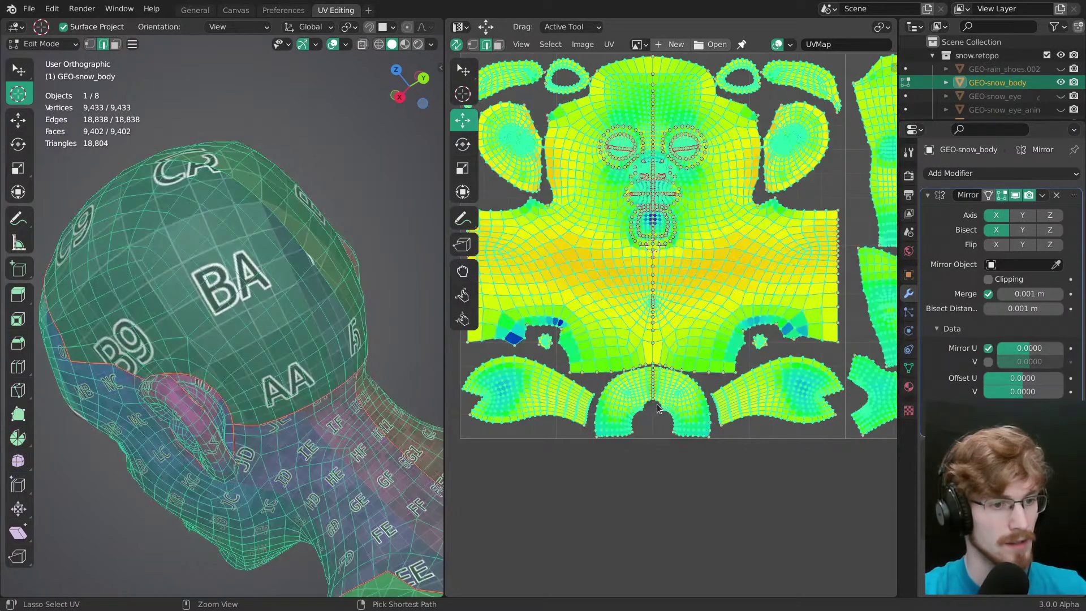
Step: Switch to face selection, disable UV sync selection and select all faces of the body
{"action": "key", "text": "alt+a"}
{"action": "key", "text": "3"}
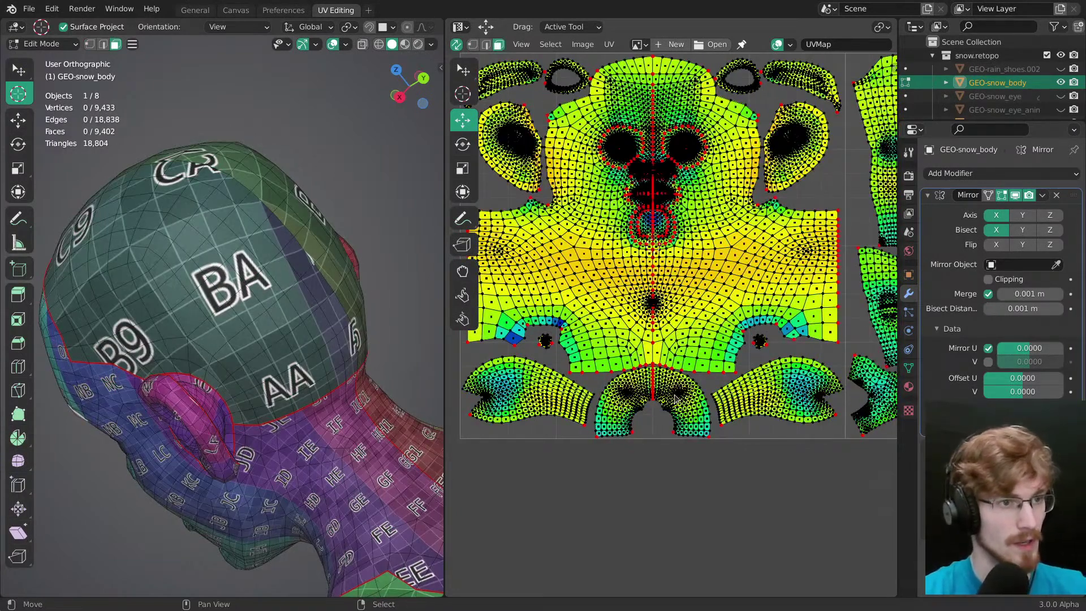
{"action": "left_click", "coordinate": [456, 44]}
{"action": "key", "text": "a"}
Step: Save the file and clear the pins on the whole arch island
{"action": "middle_click_drag", "start_coordinate": [697, 433], "coordinate": [699, 346]}
{"action": "middle_click_drag", "start_coordinate": [622, 340], "coordinate": [713, 386]}
{"action": "key", "text": "3"}
{"action": "key", "text": "l"}
{"action": "key", "text": "ctrl+s"}
{"action": "scroll", "coordinate": [673, 350], "scroll_direction": "up", "scroll_amount": 1}
{"action": "key", "text": "alt+p"}
{"action": "middle_click_drag", "start_coordinate": [664, 365], "coordinate": [654, 335]}
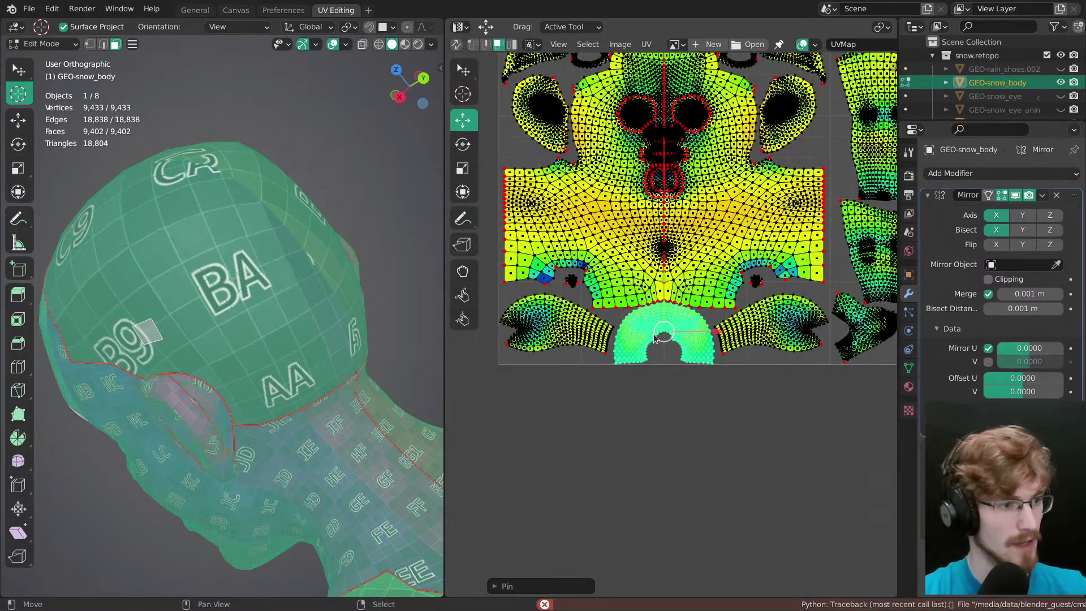
Step: Unwrap the arch island and scale and move it back beneath the large head-and-neck island
{"action": "key", "text": "u"}
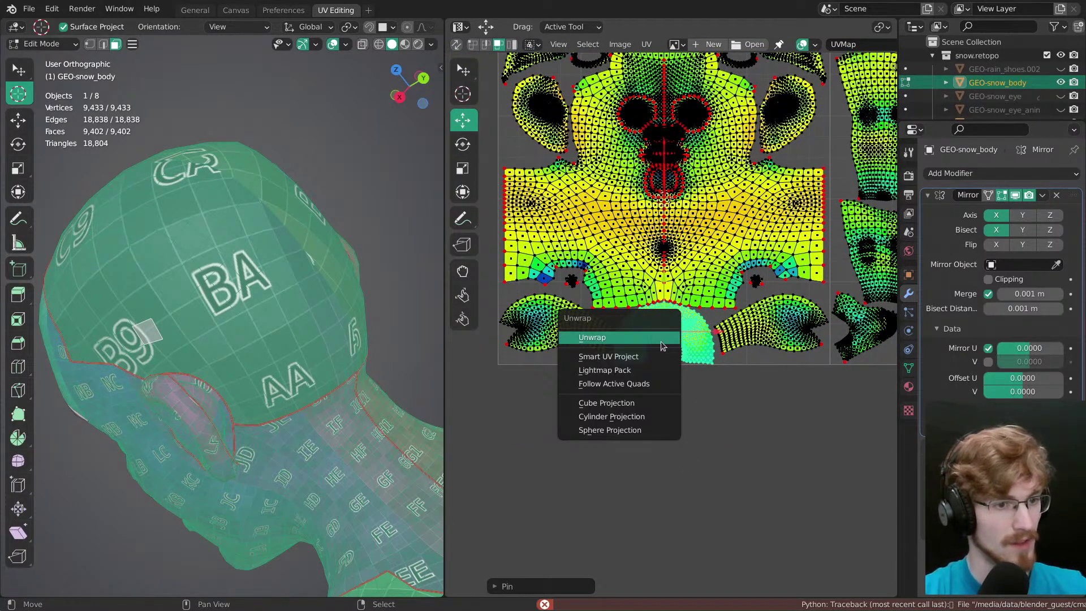
{"action": "left_click", "coordinate": [661, 341]}
{"action": "middle_click_drag", "start_coordinate": [657, 332], "coordinate": [676, 378], "text": "ctrl"}
{"action": "key", "text": "s"}
{"action": "left_click_drag", "start_coordinate": [767, 381], "coordinate": [703, 281]}
{"action": "middle_click_drag", "start_coordinate": [703, 281], "coordinate": [711, 248], "text": "ctrl"}
{"action": "key", "text": "g"}
{"action": "left_click_drag", "start_coordinate": [711, 244], "coordinate": [709, 386]}
{"action": "middle_click_drag", "start_coordinate": [725, 385], "coordinate": [619, 338], "text": "ctrl"}
Step: Undo and redo the arch island's latest changes to compare the two layouts
{"action": "key", "text": "ctrl+z"}
{"action": "key", "text": "ctrl+z"}
{"action": "key", "text": "ctrl+z"}
{"action": "key", "text": "ctrl+shift+z"}
{"action": "key", "text": "ctrl+shift+z"}
{"action": "key", "text": "ctrl+shift+z"}
{"action": "middle_click_drag", "start_coordinate": [622, 338], "coordinate": [736, 348], "text": "ctrl"}
Step: Select the linked skin faces of the face and hide them to expose the inside of the mouth
{"action": "middle_click_drag", "start_coordinate": [170, 362], "coordinate": [300, 334]}
{"action": "middle_click_drag", "start_coordinate": [227, 362], "coordinate": [423, 376], "text": "shift"}
{"action": "key", "text": "alt+a"}
{"action": "key", "text": "a"}
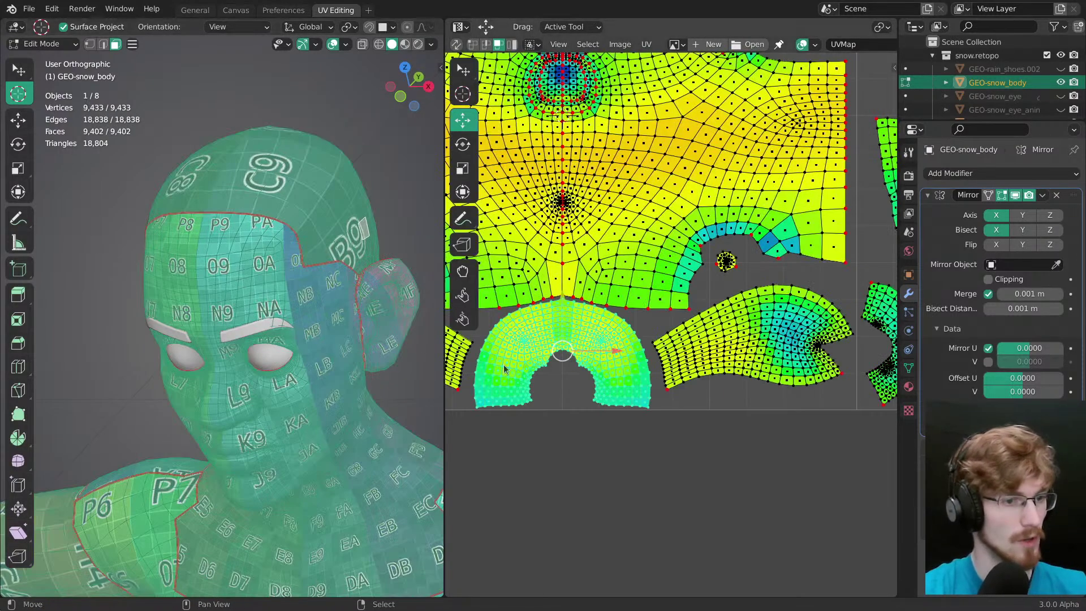
{"action": "left_click", "coordinate": [721, 353]}
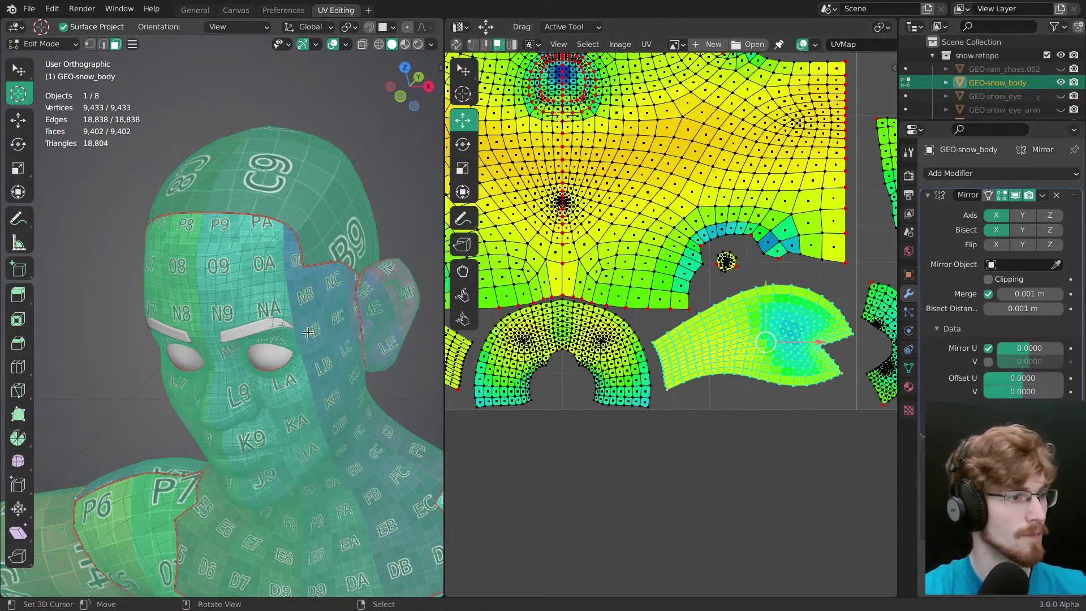
{"action": "middle_click_drag", "start_coordinate": [283, 340], "coordinate": [311, 362]}
{"action": "key", "text": "alt+a"}
{"action": "left_click", "coordinate": [313, 364]}
{"action": "key", "text": "ctrl+l"}
{"action": "key", "text": "h"}
Step: Select the mouth bag's linked faces, then bring up the edge operations for an edge loop inside it
{"action": "middle_click_drag", "start_coordinate": [282, 416], "coordinate": [242, 257], "text": "shift"}
{"action": "middle_click_drag", "start_coordinate": [242, 258], "coordinate": [282, 271], "text": "ctrl"}
{"action": "right_click", "coordinate": [244, 272]}
{"action": "key", "text": "ctrl+l"}
{"action": "middle_click_drag", "start_coordinate": [283, 271], "coordinate": [295, 245], "text": "ctrl"}
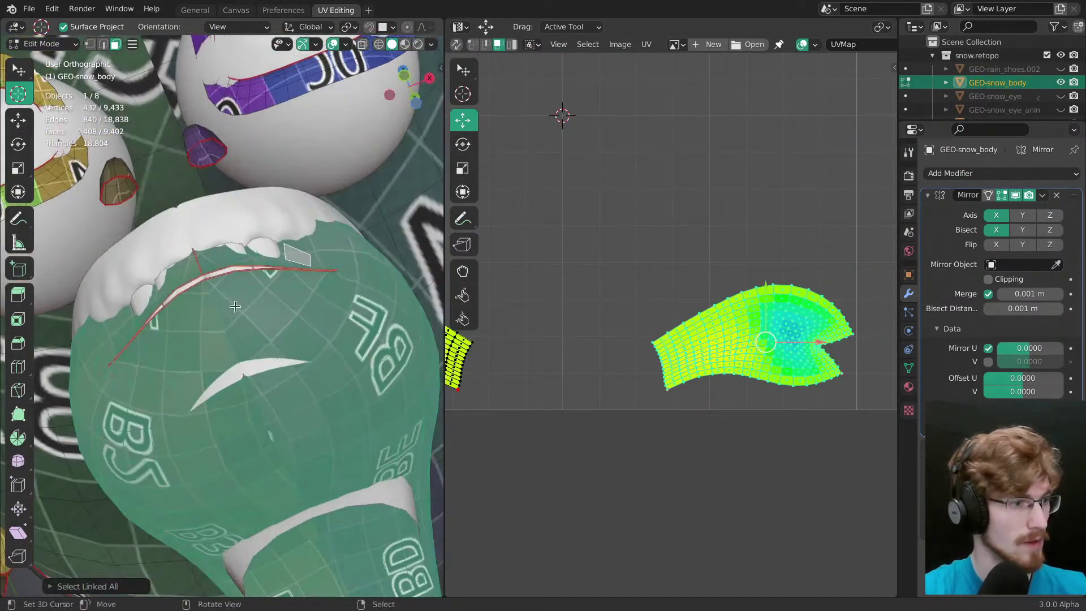
{"action": "key", "text": "2"}
{"action": "right_click", "coordinate": [284, 443], "text": "alt"}
{"action": "middle_click_drag", "start_coordinate": [283, 442], "coordinate": [300, 428], "text": "shift"}
{"action": "key", "text": "ctrl+e"}
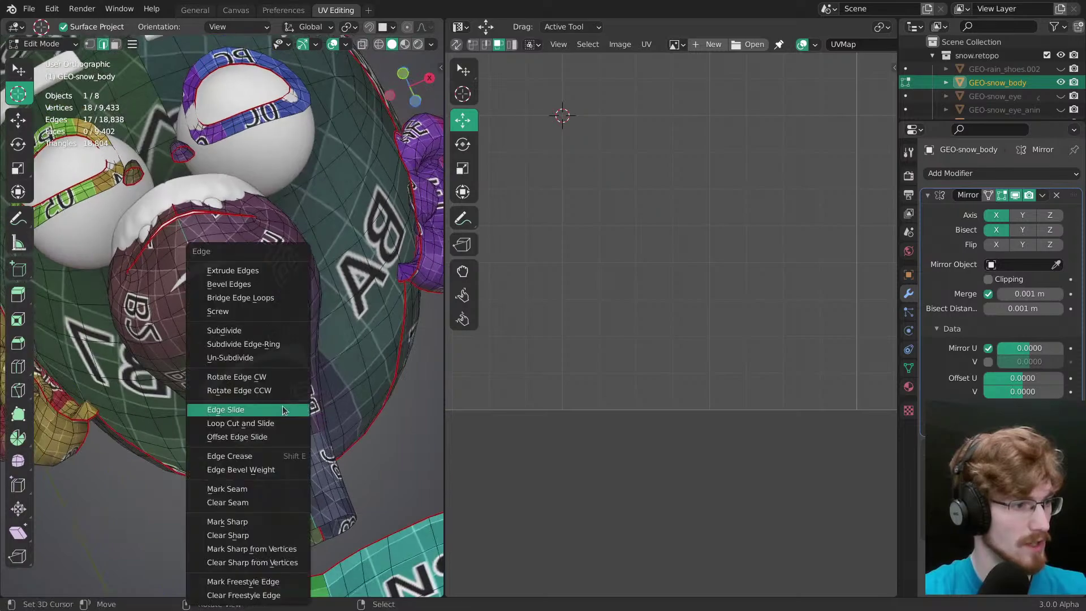
{"action": "left_click", "coordinate": [267, 458]}
Step: Select all visible faces, then scale down the mouth bag's UV island and move it into the gap between the side islands
{"action": "middle_click_drag", "start_coordinate": [257, 349], "coordinate": [334, 390]}
{"action": "key", "text": "a"}
{"action": "middle_click_drag", "start_coordinate": [673, 289], "coordinate": [693, 404], "text": "ctrl"}
{"action": "key", "text": "alt+a"}
{"action": "middle_click_drag", "start_coordinate": [676, 366], "coordinate": [666, 265], "text": "ctrl"}
{"action": "key", "text": "ctrl+l"}
{"action": "key", "text": "s"}
{"action": "left_click_drag", "start_coordinate": [763, 402], "coordinate": [650, 266]}
{"action": "key", "text": "g"}
{"action": "left_click_drag", "start_coordinate": [667, 255], "coordinate": [683, 387]}
{"action": "middle_click_drag", "start_coordinate": [686, 384], "coordinate": [686, 308], "text": "ctrl"}
Step: Fine-tune the mouth bag island's position, size and rotation
{"action": "left_click_drag", "start_coordinate": [687, 308], "coordinate": [666, 312]}
{"action": "key", "text": "s"}
{"action": "mouse_move", "coordinate": [701, 374]}
{"action": "left_mouse_down"}
{"action": "mouse_move", "coordinate": [656, 362]}
{"action": "mouse_move", "coordinate": [688, 362]}
{"action": "left_mouse_up"}
{"action": "key", "text": "r"}
{"action": "key", "text": "g"}
{"action": "key", "text": "r"}
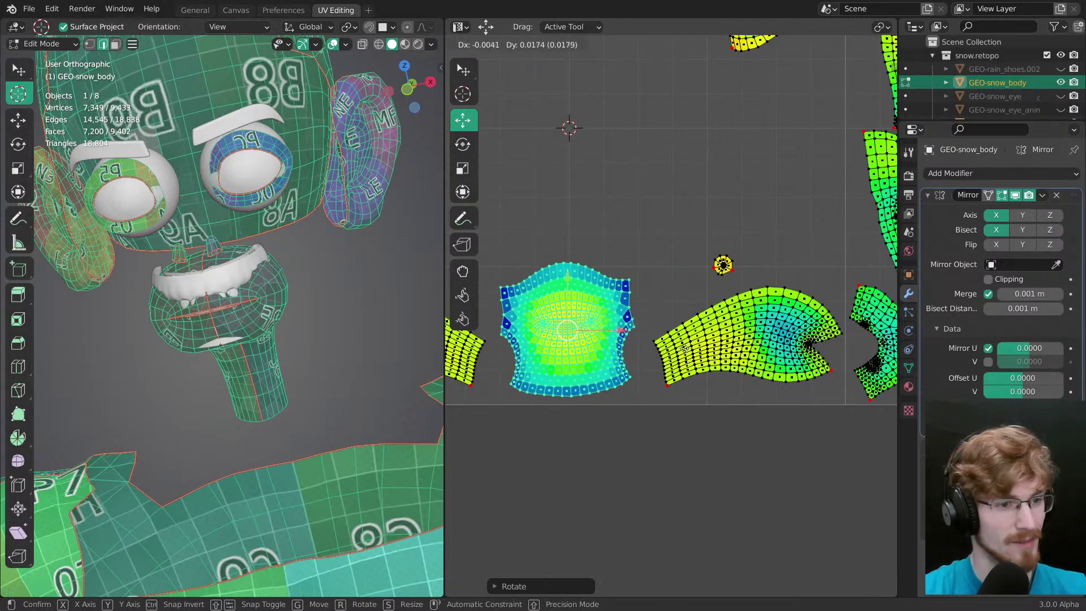
Step: Reveal the hidden faces and keep the whole body selected
{"action": "key", "text": "alt+h"}
{"action": "key", "text": "alt+a"}
{"action": "key", "text": "ctrl+z"}
{"action": "middle_click_drag", "start_coordinate": [600, 328], "coordinate": [702, 371]}
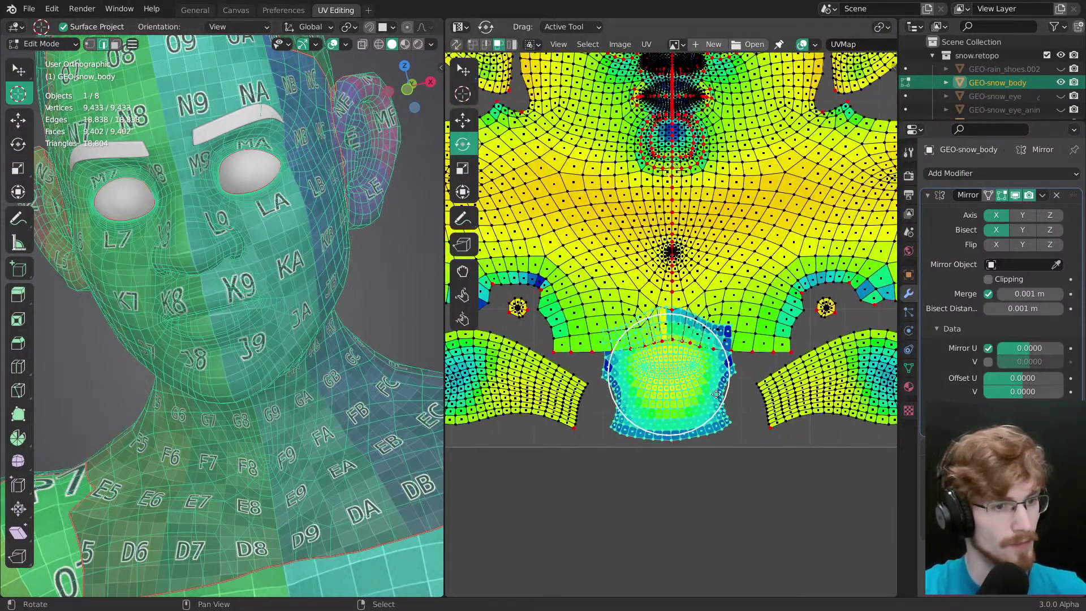
Step: Move the linked mouth bag island down clear of the head-and-neck island and adjust its rotation
{"action": "middle_click_drag", "start_coordinate": [642, 326], "coordinate": [642, 307], "text": "ctrl"}
{"action": "right_click", "coordinate": [691, 397]}
{"action": "key", "text": "ctrl+l"}
{"action": "middle_click_drag", "start_coordinate": [691, 397], "coordinate": [716, 373]}
{"action": "middle_click_drag", "start_coordinate": [716, 373], "coordinate": [718, 314]}
{"action": "key", "text": "g"}
{"action": "left_click_drag", "start_coordinate": [719, 315], "coordinate": [760, 351]}
{"action": "key", "text": "r"}
{"action": "key", "text": "g"}
{"action": "key", "text": "r"}
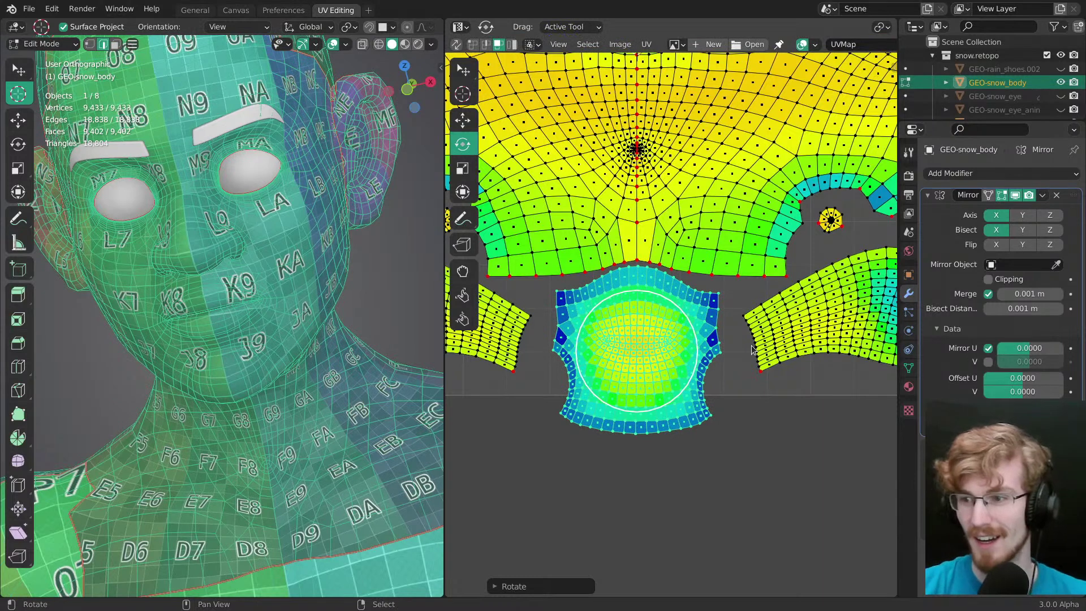
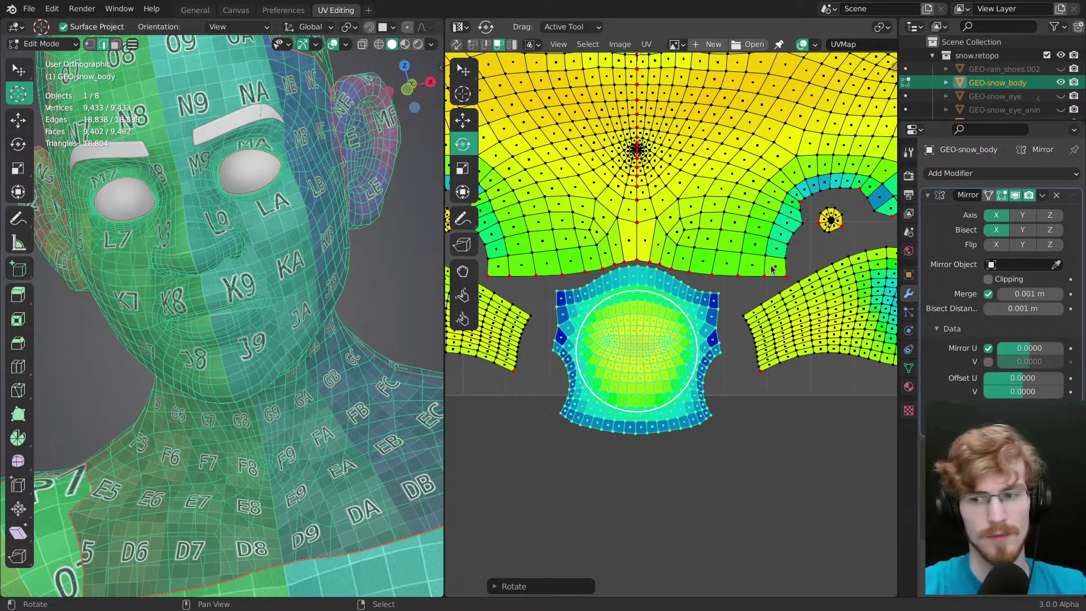
Step: Maximize the UV editor and turn off Display Stretch
{"action": "key", "text": "ctrl+space"}
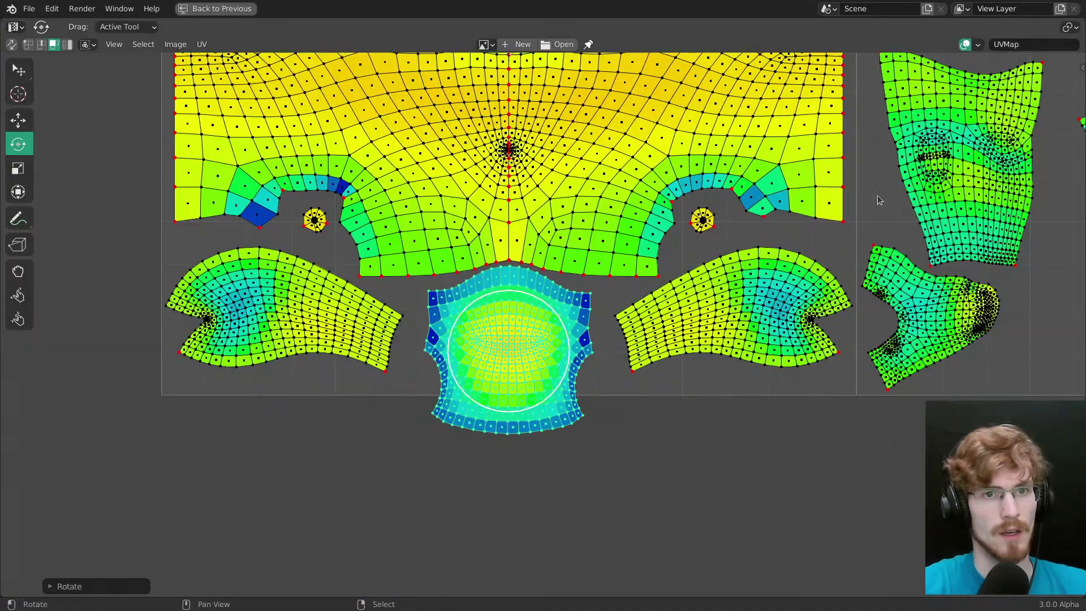
{"action": "left_click", "coordinate": [977, 45]}
{"action": "left_click", "coordinate": [894, 87]}
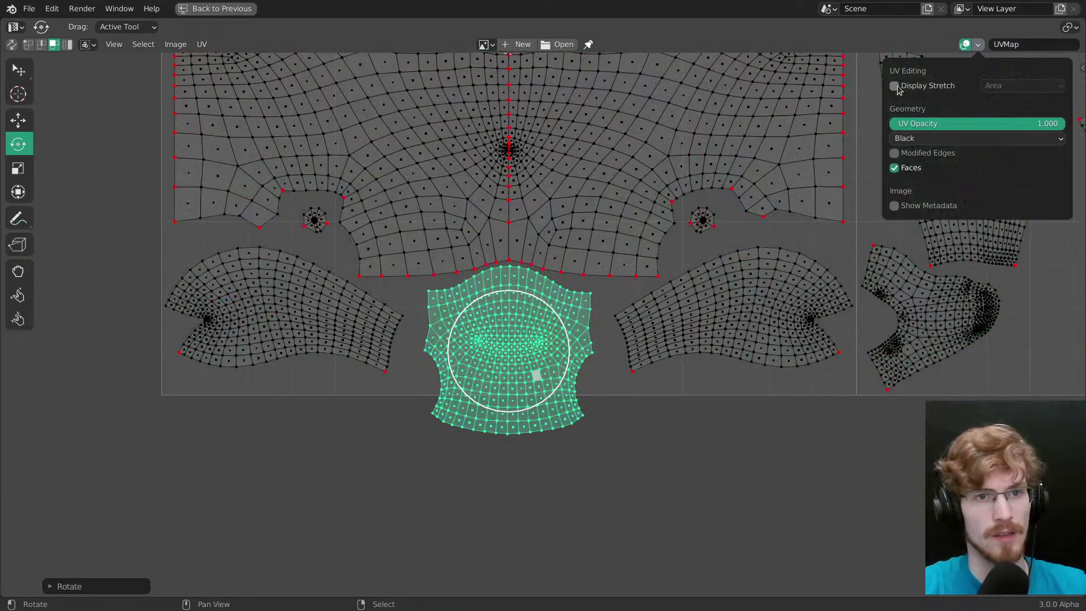
Step: Turn on Display Stretch, compare the Angle and Area stretch types, and keep Area
{"action": "left_click", "coordinate": [895, 86]}
{"action": "left_click", "coordinate": [1008, 86]}
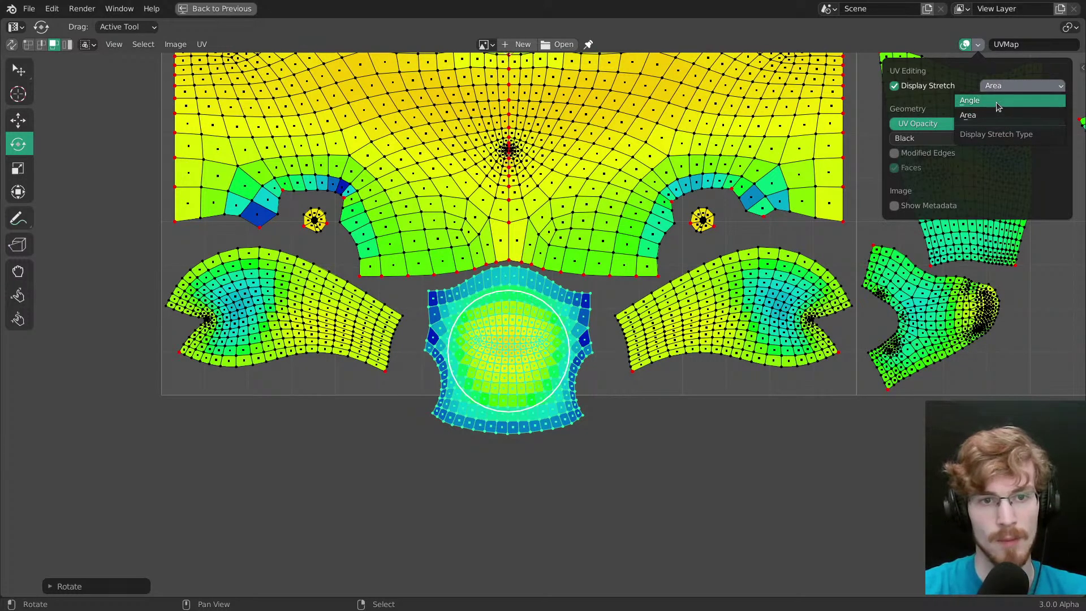
{"action": "left_click", "coordinate": [1002, 102]}
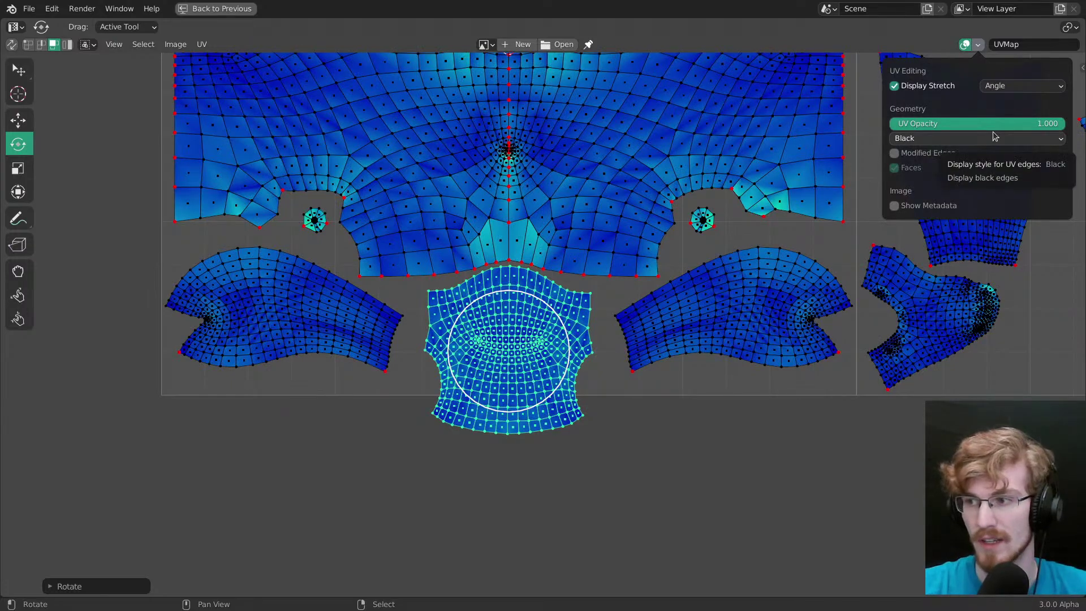
{"action": "left_click", "coordinate": [1018, 85]}
{"action": "left_click", "coordinate": [1000, 116]}
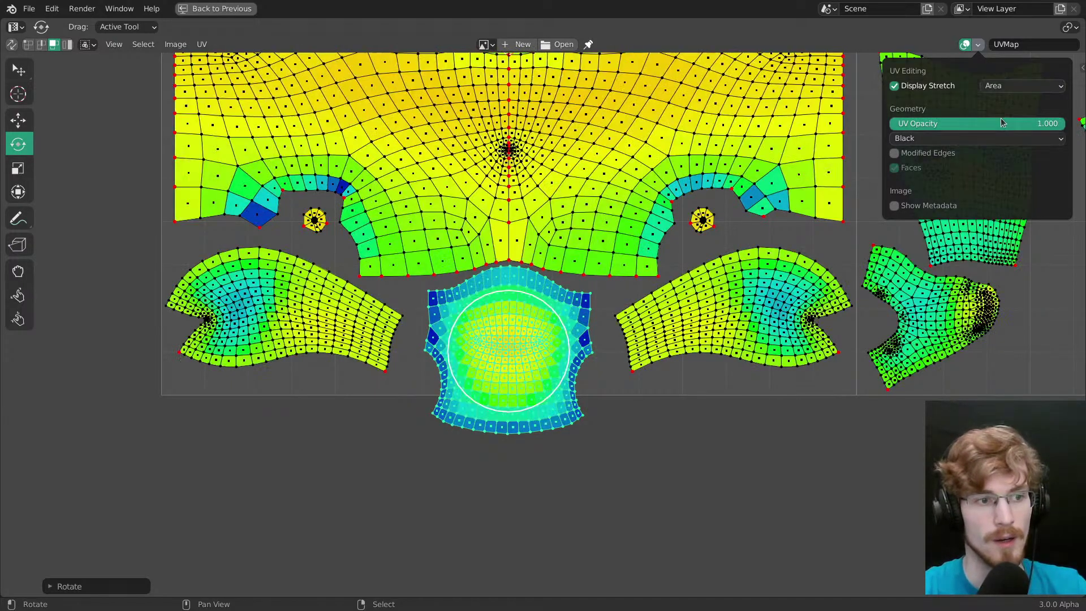
Step: Examine the area stretch across the face, neck, chest and mouth bag islands
{"action": "scroll", "coordinate": [775, 310], "scroll_direction": "down", "scroll_amount": 5}
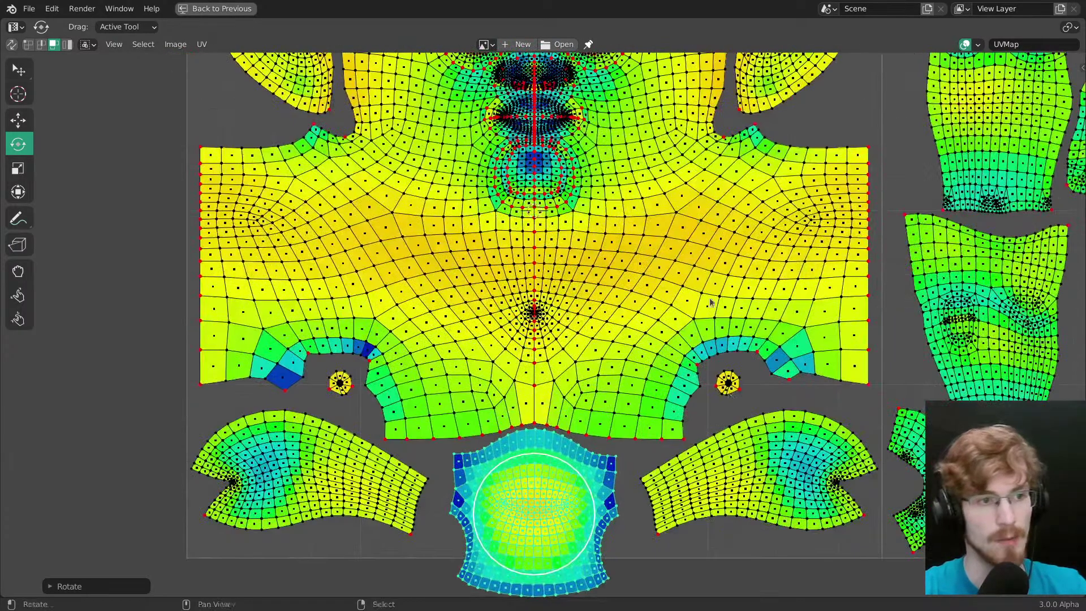
{"action": "scroll", "coordinate": [775, 309], "scroll_direction": "up", "scroll_amount": 5}
{"action": "middle_click_drag", "start_coordinate": [671, 264], "coordinate": [668, 273], "text": "ctrl"}
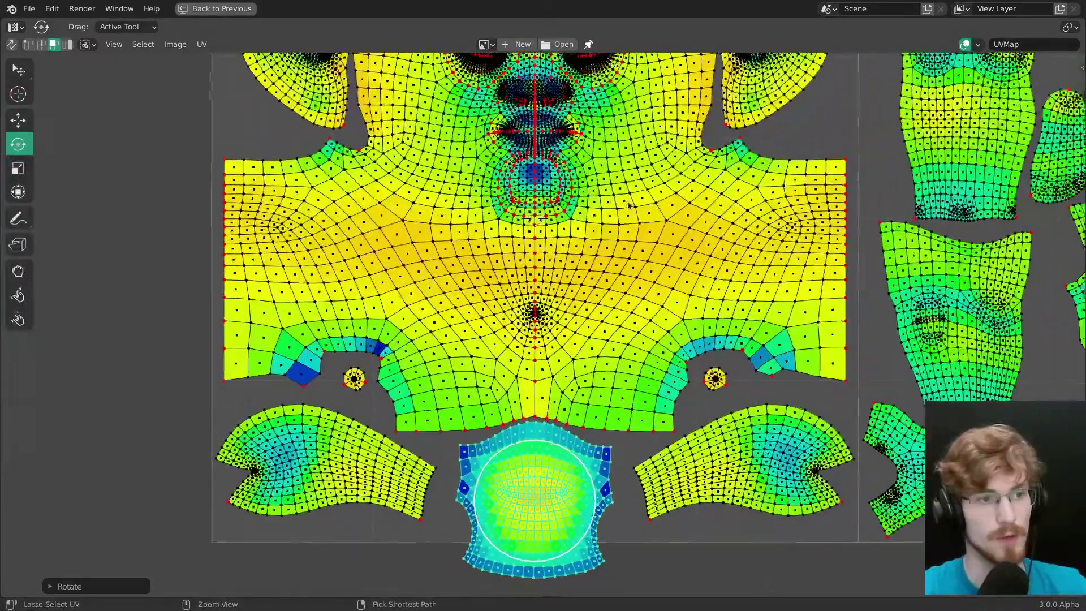
{"action": "middle_click_drag", "start_coordinate": [573, 136], "coordinate": [551, 274]}
{"action": "middle_click_drag", "start_coordinate": [540, 571], "coordinate": [564, 355]}
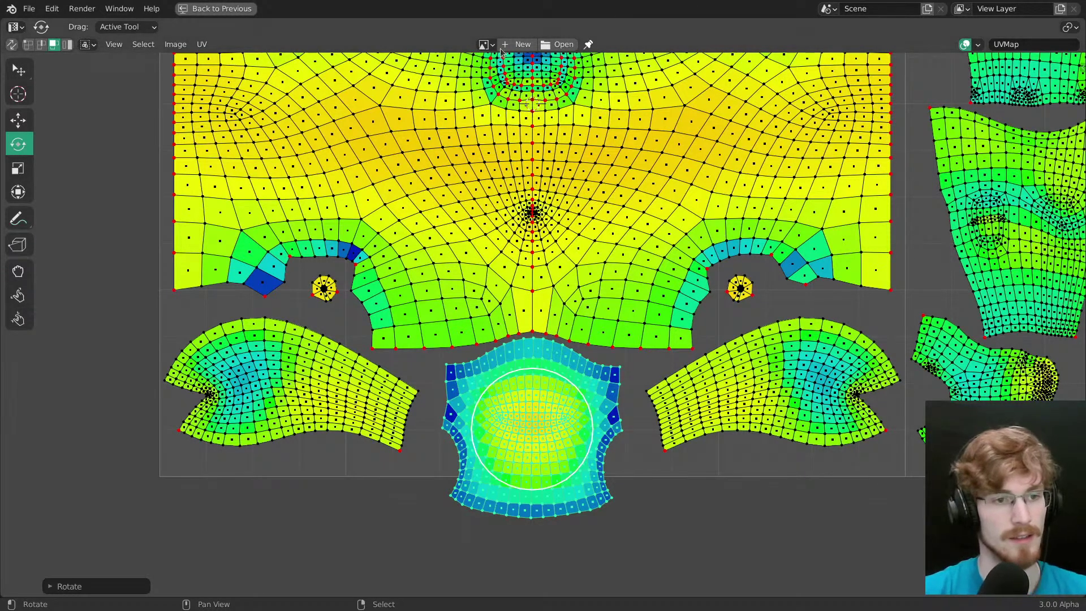
{"action": "scroll", "coordinate": [537, 300], "scroll_direction": "down", "scroll_amount": 3}
{"action": "scroll", "coordinate": [537, 299], "scroll_direction": "up", "scroll_amount": 2}
{"action": "scroll", "coordinate": [537, 299], "scroll_direction": "up", "scroll_amount": 1}
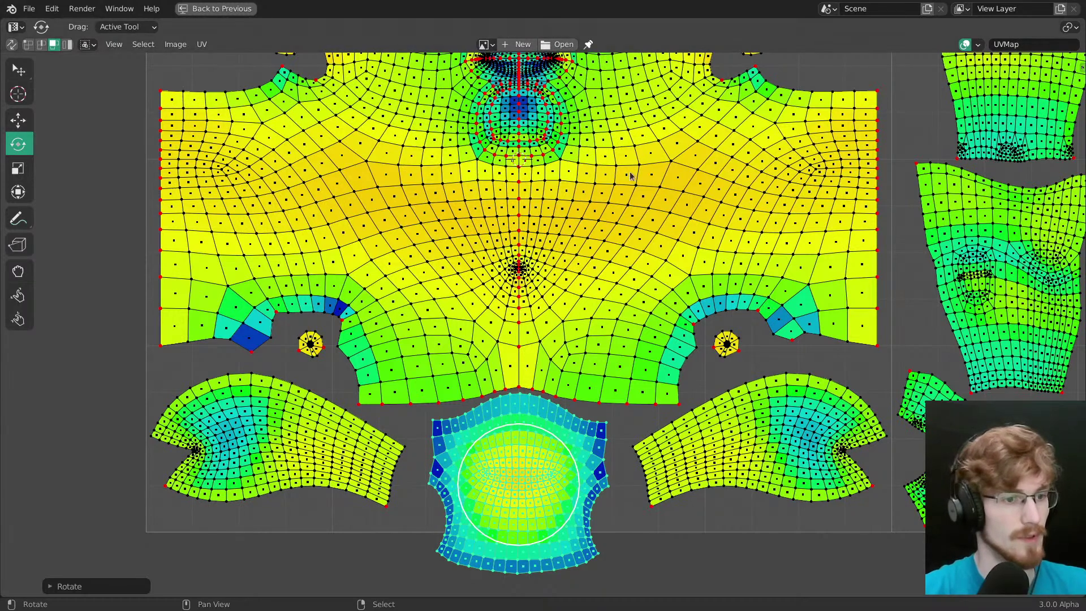
Step: Restore the split editor layout and select the whole mouth bag island in vertex mode
{"action": "key", "text": "ctrl+space"}
{"action": "middle_click_drag", "start_coordinate": [700, 467], "coordinate": [637, 313]}
{"action": "middle_click_drag", "start_coordinate": [638, 313], "coordinate": [658, 302], "text": "ctrl"}
{"action": "middle_click_drag", "start_coordinate": [659, 302], "coordinate": [639, 329], "text": "ctrl"}
{"action": "key", "text": "1"}
{"action": "key", "text": "alt+a"}
{"action": "right_click", "coordinate": [762, 246]}
{"action": "key", "text": "ctrl+l"}
Step: Scale the mouth bag island down and move it into the gap between the two lower side islands, inside the tile
{"action": "left_click_drag", "start_coordinate": [799, 343], "coordinate": [777, 308]}
{"action": "key", "text": "s"}
{"action": "key", "text": "g"}
{"action": "key", "text": "s"}
{"action": "left_click_drag", "start_coordinate": [780, 311], "coordinate": [769, 308]}
{"action": "key", "text": "g"}
{"action": "scroll", "coordinate": [758, 311], "scroll_direction": "down", "scroll_amount": 6}
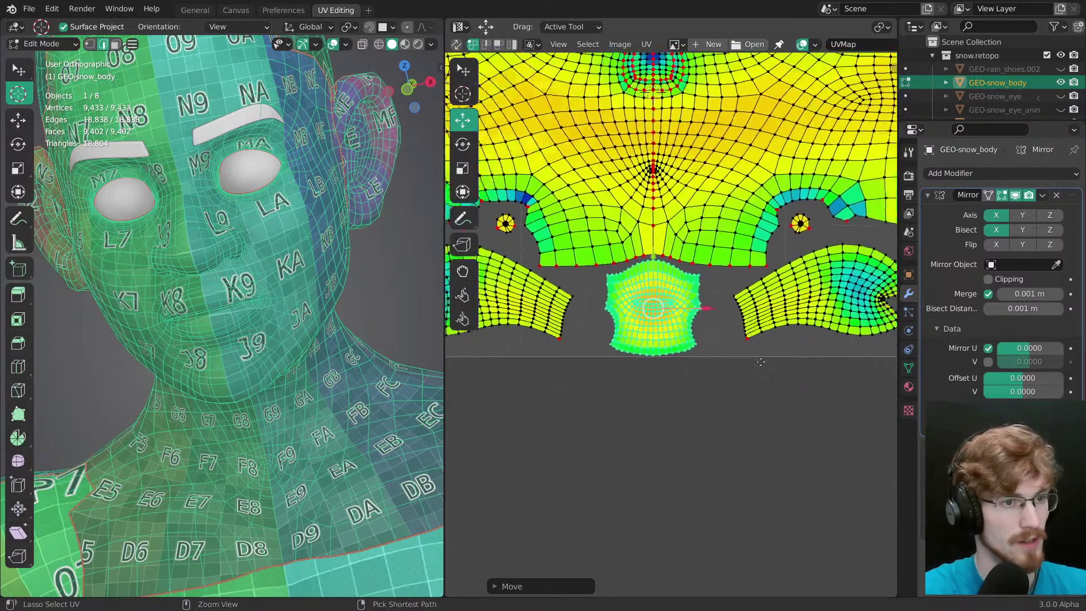
Step: Pin the outer corner vertices on both sides of the mouth bag island and its vertical center edge loop
{"action": "scroll", "coordinate": [717, 323], "scroll_direction": "up", "scroll_amount": 1}
{"action": "middle_click_drag", "start_coordinate": [717, 323], "coordinate": [719, 343]}
{"action": "left_click_drag", "start_coordinate": [719, 344], "coordinate": [721, 342]}
{"action": "scroll", "coordinate": [306, 366], "scroll_direction": "down", "scroll_amount": 3}
{"action": "middle_click_drag", "start_coordinate": [306, 367], "coordinate": [264, 381]}
{"action": "scroll", "coordinate": [730, 330], "scroll_direction": "up", "scroll_amount": 4}
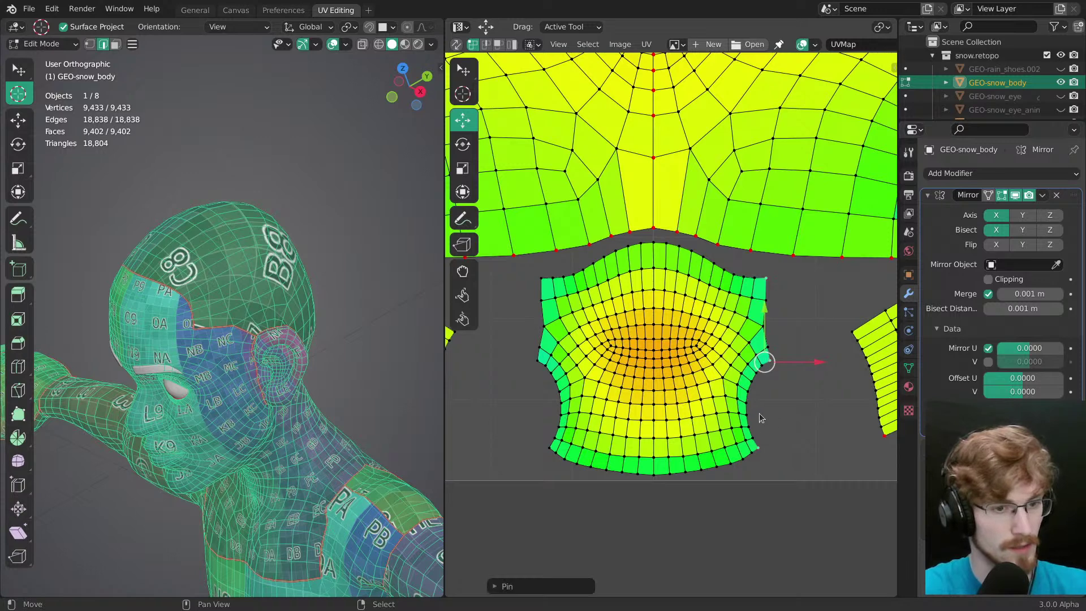
{"action": "middle_click_drag", "start_coordinate": [781, 354], "coordinate": [762, 307]}
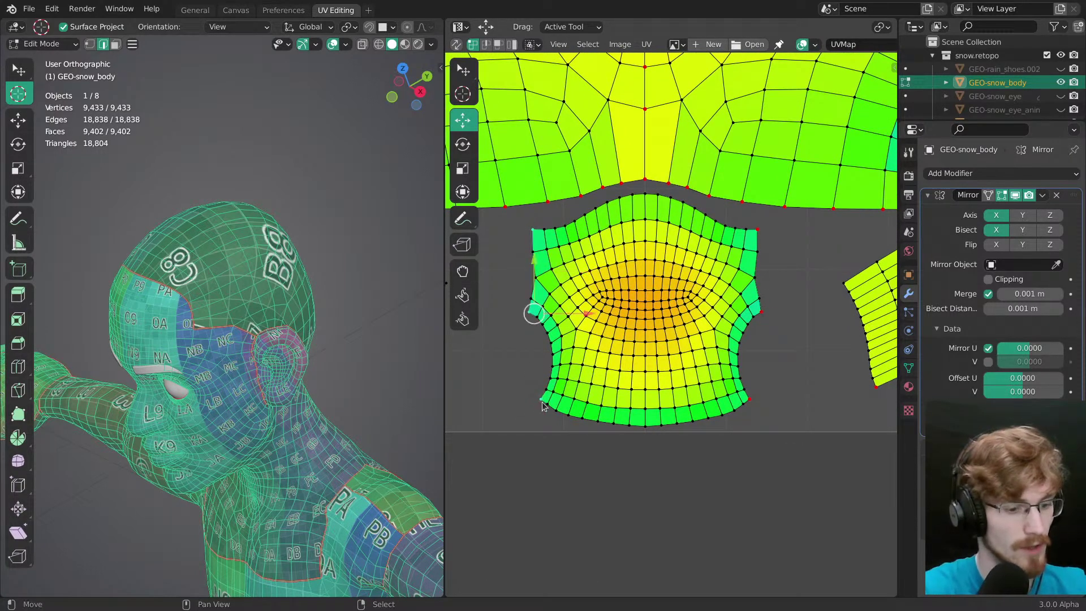
{"action": "left_click", "coordinate": [646, 289], "text": "alt"}
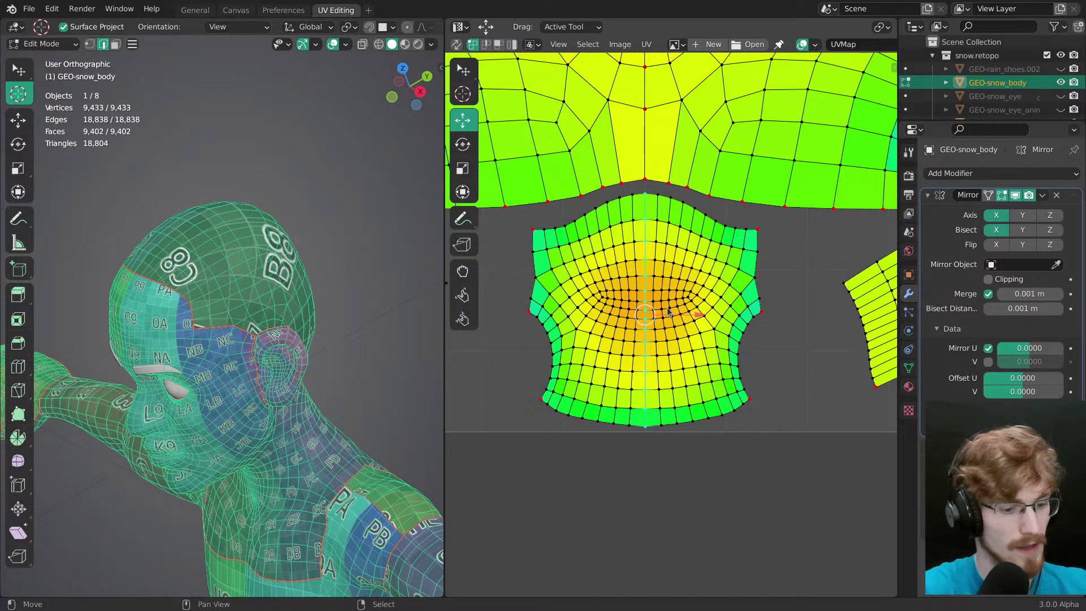
{"action": "key", "text": "p"}
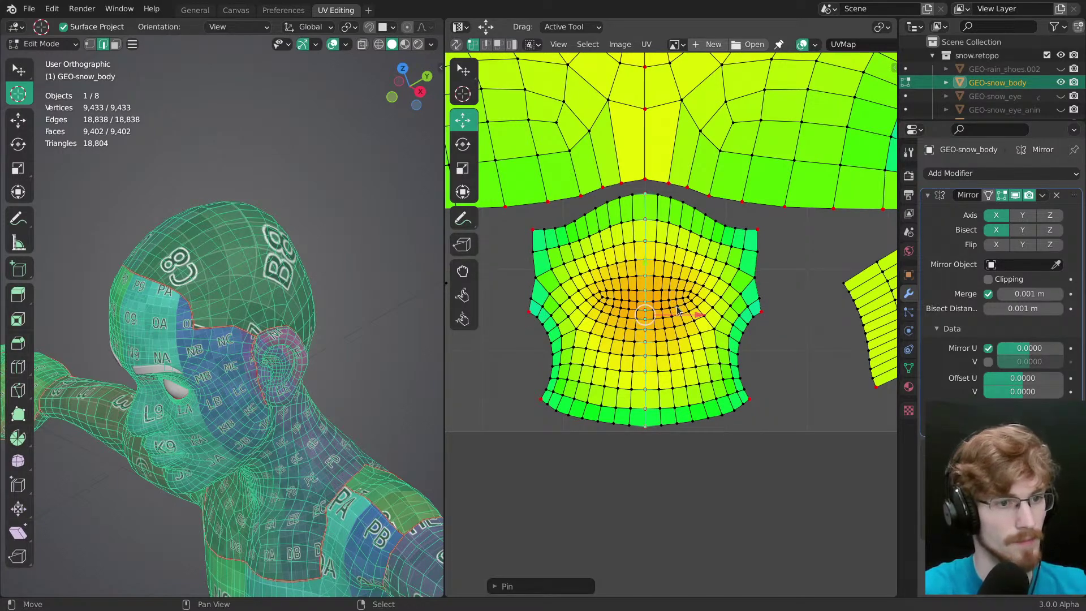
Step: Show the sidebar and place the 2D cursor just below the first UV tile, at about X 0.2, Y -0.1
{"action": "scroll", "coordinate": [677, 311], "scroll_direction": "down", "scroll_amount": 5}
{"action": "scroll", "coordinate": [652, 199], "scroll_direction": "down", "scroll_amount": 3}
{"action": "key", "text": "n"}
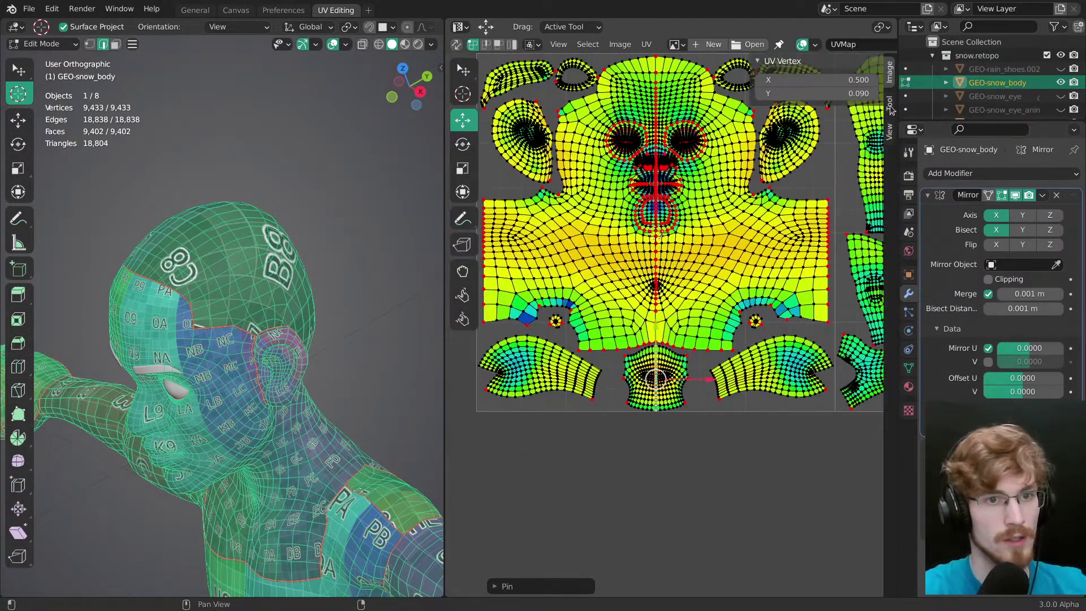
{"action": "left_click", "coordinate": [890, 108]}
{"action": "middle_click_drag", "start_coordinate": [656, 241], "coordinate": [656, 306]}
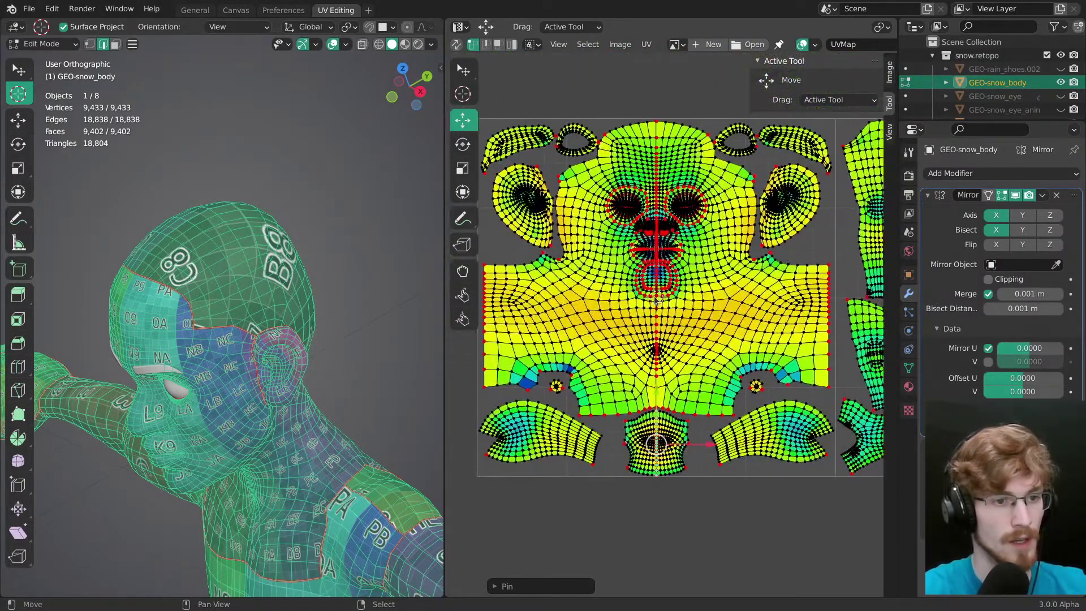
{"action": "middle_click_drag", "start_coordinate": [678, 344], "coordinate": [678, 268]}
{"action": "right_click_drag", "start_coordinate": [648, 440], "coordinate": [548, 440], "text": "shift"}
{"action": "middle_click_drag", "start_coordinate": [549, 440], "coordinate": [542, 441]}
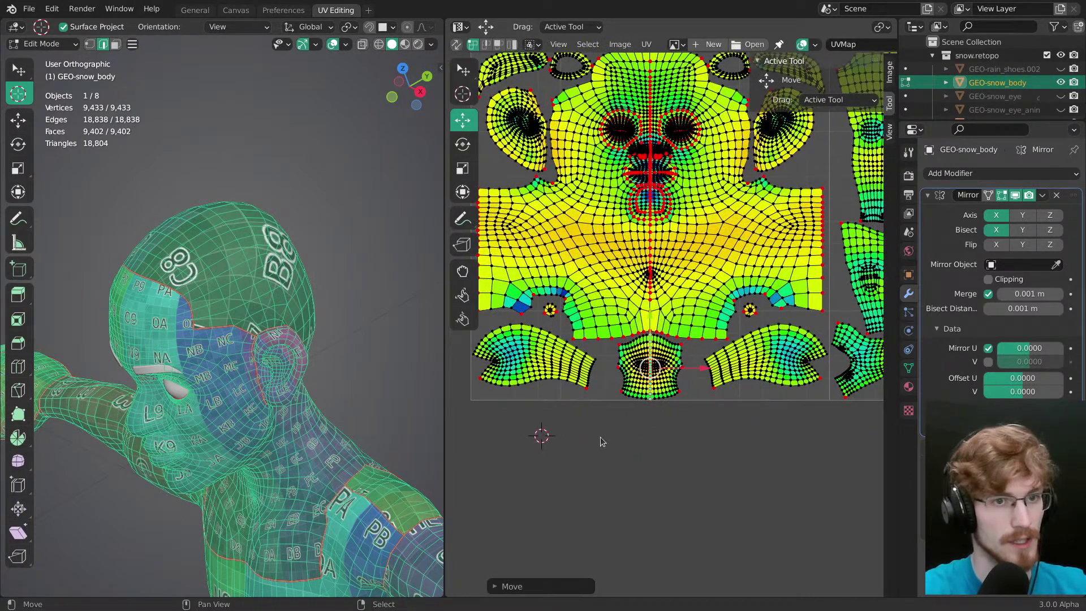
Step: Set the 2D cursor's X location to 0.5, then hide the sidebar
{"action": "left_click", "coordinate": [890, 130]}
{"action": "middle_click_drag", "start_coordinate": [759, 270], "coordinate": [716, 273]}
{"action": "middle_click_drag", "start_coordinate": [720, 466], "coordinate": [654, 165]}
{"action": "middle_click_drag", "start_coordinate": [696, 65], "coordinate": [557, 519]}
{"action": "middle_click_drag", "start_coordinate": [622, 396], "coordinate": [727, 431]}
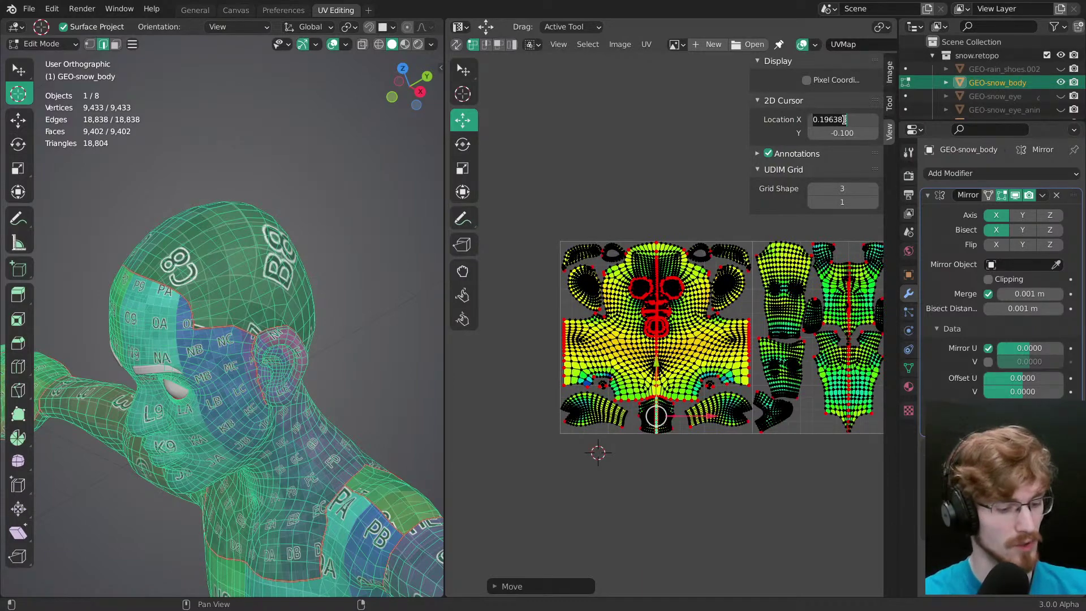
{"action": "key", "text": "Return"}
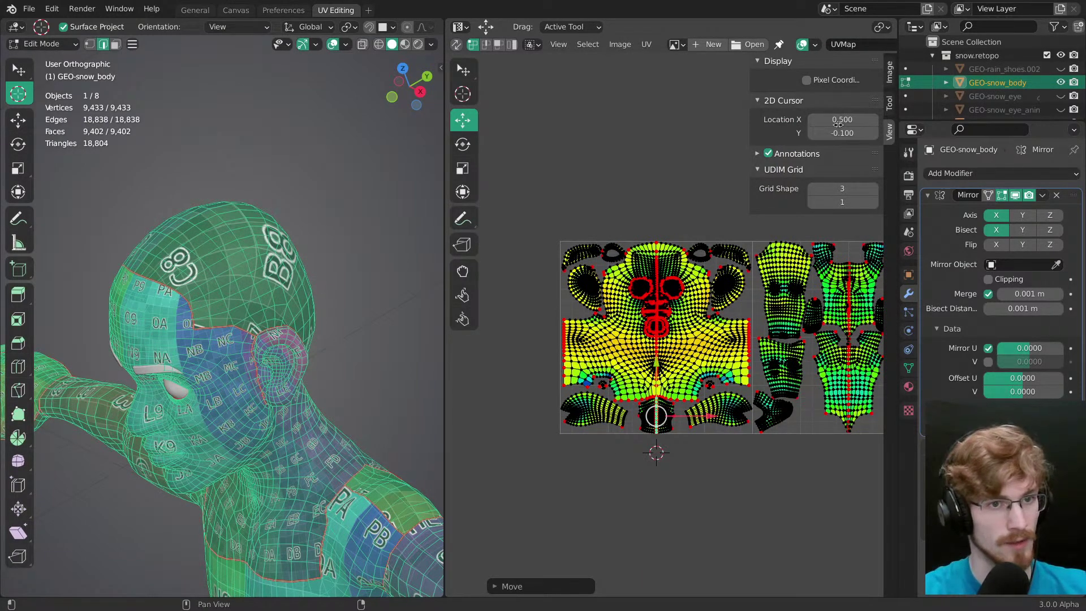
{"action": "middle_click_drag", "start_coordinate": [663, 415], "coordinate": [642, 290]}
{"action": "key", "text": "n"}
Step: Activate the Scale tool, maximize the UV editor and set the pivot point to 2D Cursor
{"action": "middle_click_drag", "start_coordinate": [663, 369], "coordinate": [664, 277]}
{"action": "middle_click_drag", "start_coordinate": [650, 362], "coordinate": [679, 314]}
{"action": "middle_click_drag", "start_coordinate": [680, 315], "coordinate": [679, 270], "text": "ctrl"}
{"action": "key", "text": "shift+space"}
{"action": "key", "text": "s"}
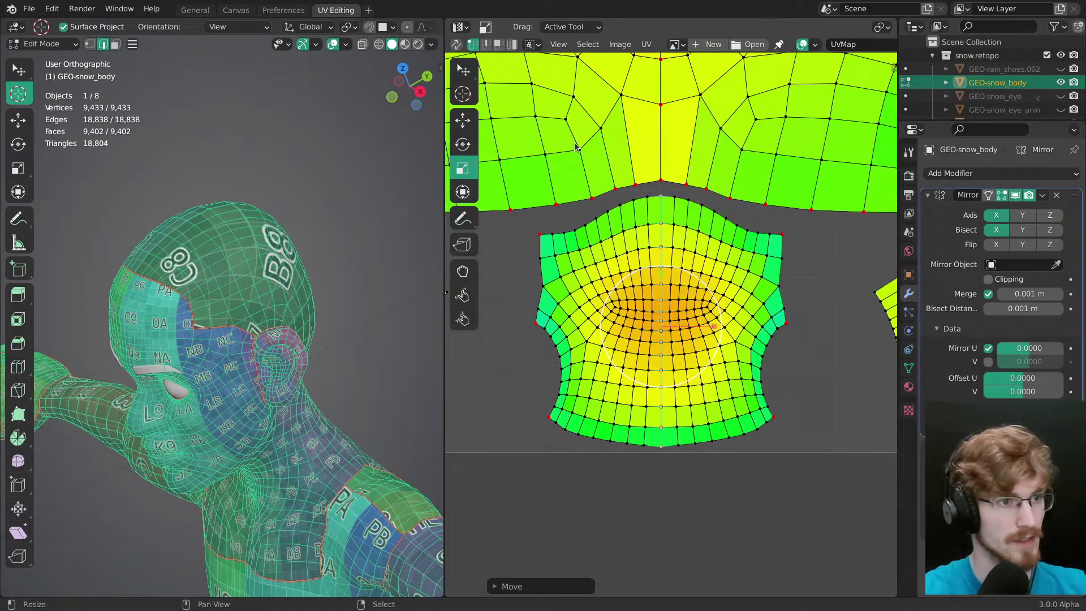
{"action": "key", "text": "ctrl+space"}
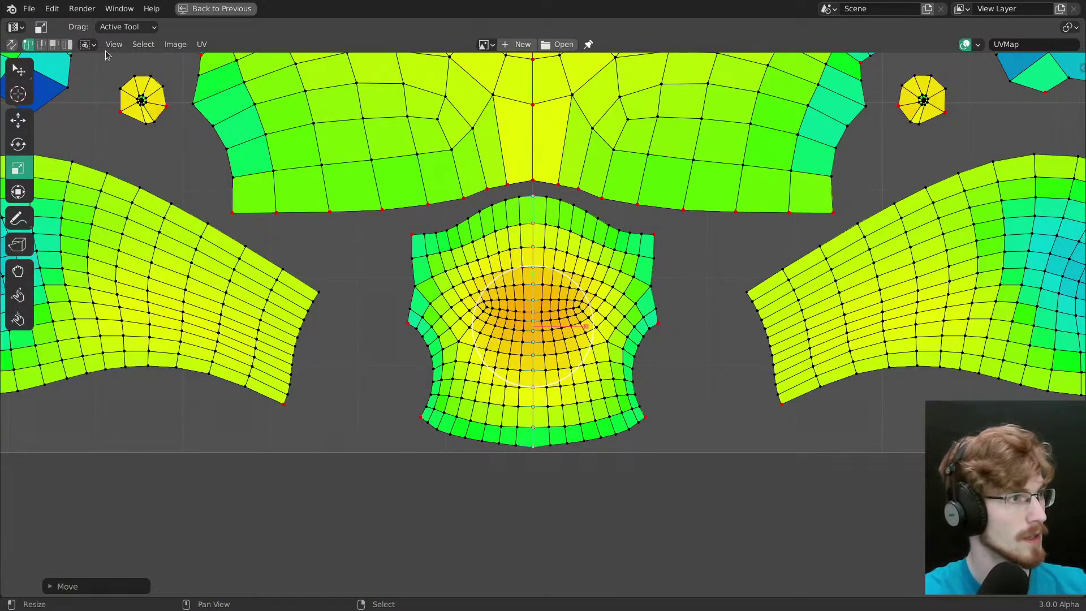
{"action": "left_click", "coordinate": [1068, 27]}
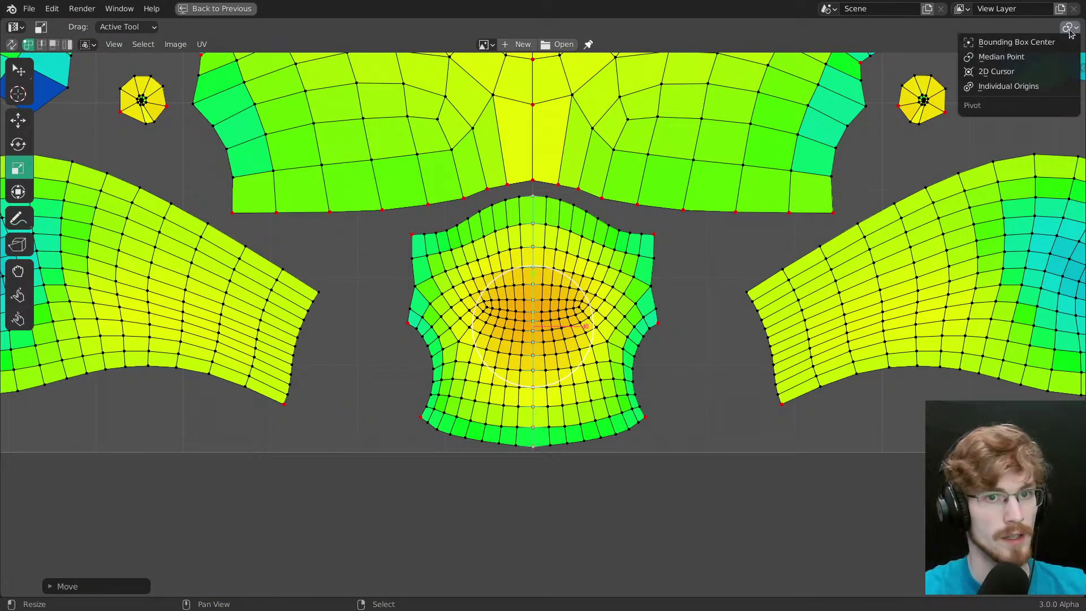
{"action": "left_click", "coordinate": [1013, 73]}
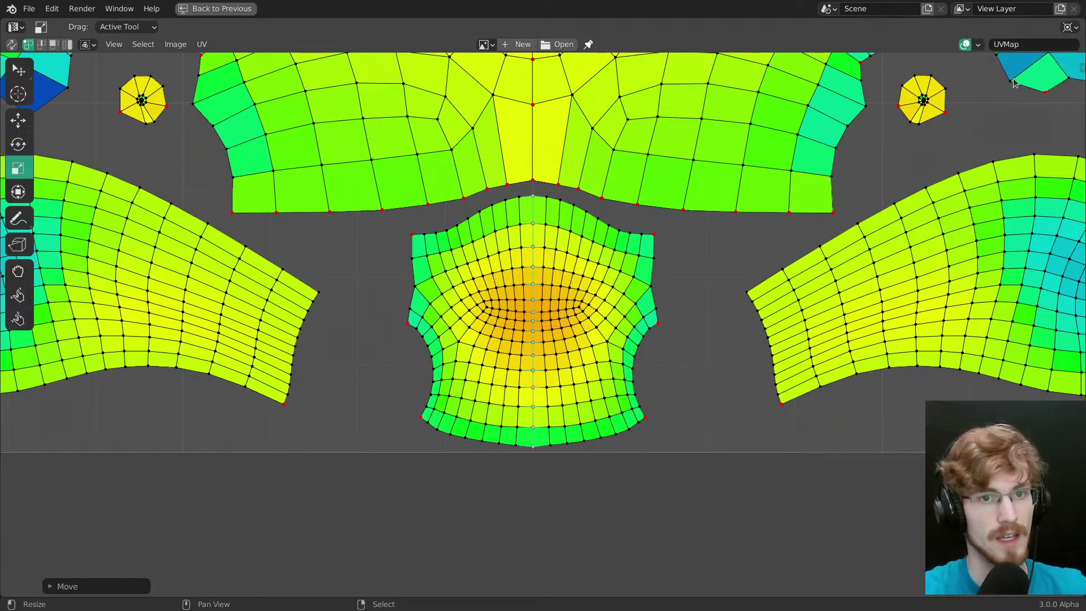
Step: Align the mouth bag island's center edge loop to the 2D cursor by scaling it horizontally
{"action": "scroll", "coordinate": [588, 285], "scroll_direction": "down", "scroll_amount": 6}
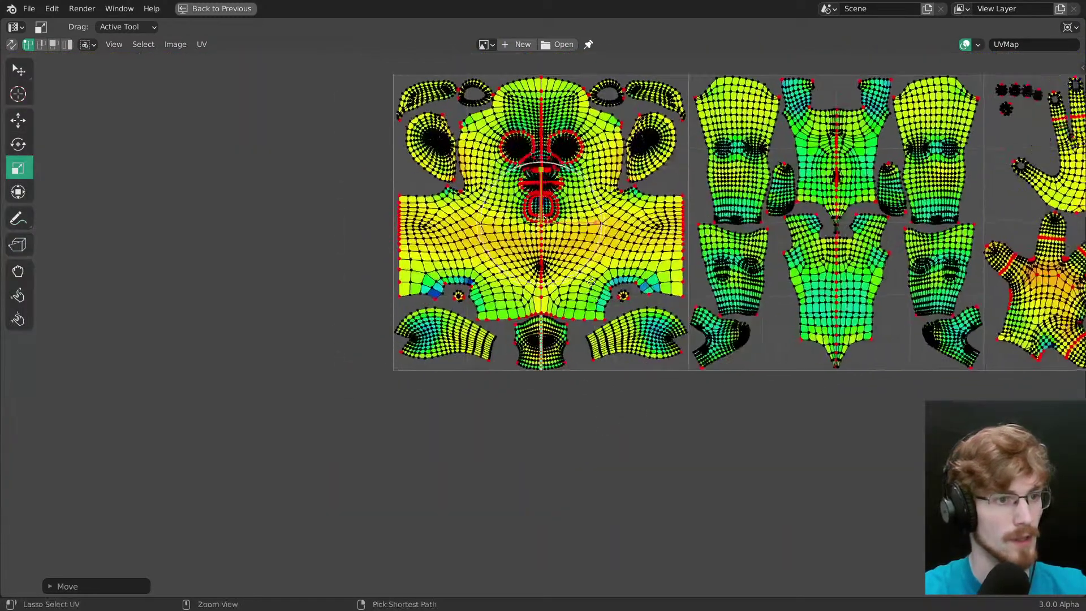
{"action": "key", "text": "s"}
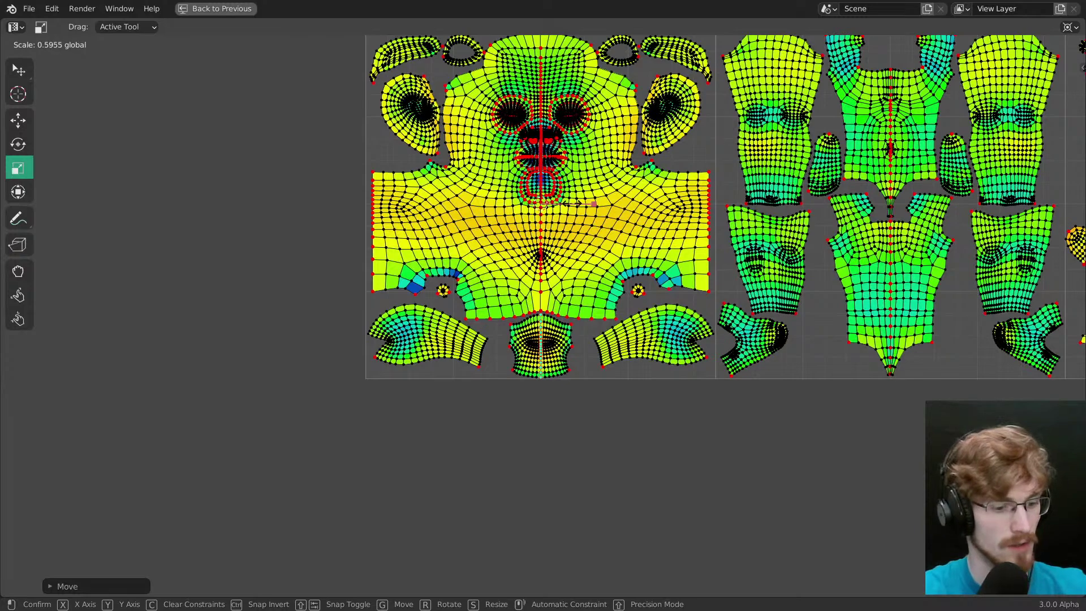
{"action": "left_click", "coordinate": [574, 204]}
{"action": "scroll", "coordinate": [591, 325], "scroll_direction": "up", "scroll_amount": 6}
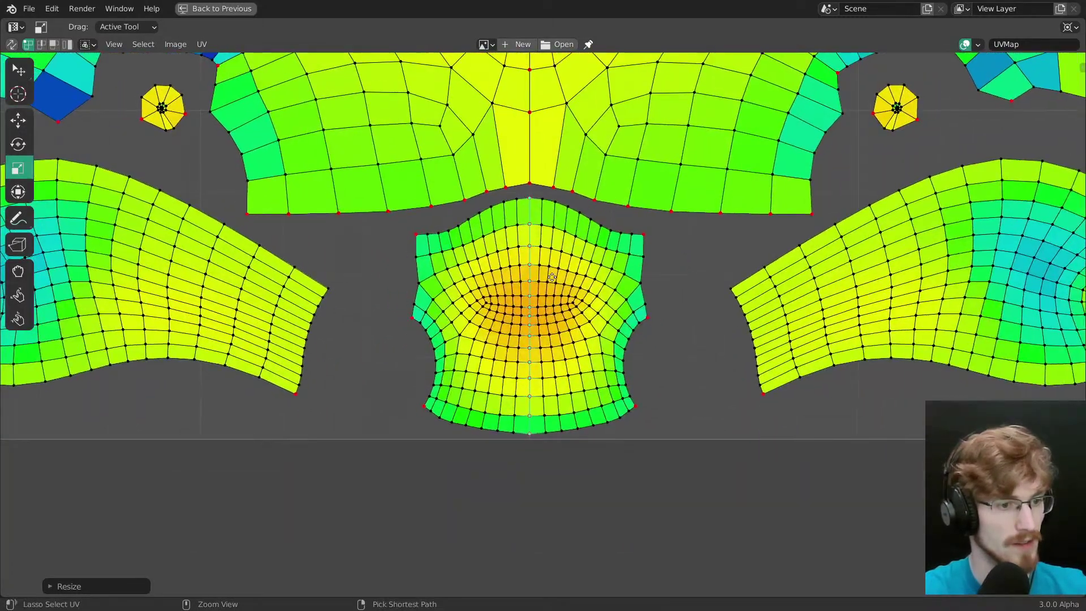
Step: Shift the three pinned corners on the right side of the mouth bag island outward and adjust its right mouth-corner vertex
{"action": "mouse_move", "coordinate": [552, 277]}
{"action": "middle_mouse_down", "text": "ctrl"}
{"action": "mouse_move", "coordinate": [551, 248]}
{"action": "mouse_move", "coordinate": [554, 272]}
{"action": "middle_mouse_up", "text": "ctrl"}
{"action": "middle_click_drag", "start_coordinate": [554, 272], "coordinate": [536, 312]}
{"action": "key", "text": "alt+a"}
{"action": "key", "text": "w"}
{"action": "left_click_drag", "start_coordinate": [631, 273], "coordinate": [627, 265]}
{"action": "left_click_drag", "start_coordinate": [635, 363], "coordinate": [632, 364]}
{"action": "mouse_move", "coordinate": [630, 452]}
{"action": "left_mouse_down"}
{"action": "mouse_move", "coordinate": [643, 460]}
{"action": "mouse_move", "coordinate": [636, 469]}
{"action": "left_mouse_up"}
{"action": "left_click_drag", "start_coordinate": [629, 348], "coordinate": [635, 350]}
{"action": "left_click_drag", "start_coordinate": [628, 353], "coordinate": [643, 357]}
{"action": "left_click_drag", "start_coordinate": [626, 268], "coordinate": [638, 268]}
{"action": "scroll", "coordinate": [573, 344], "scroll_direction": "up", "scroll_amount": 1}
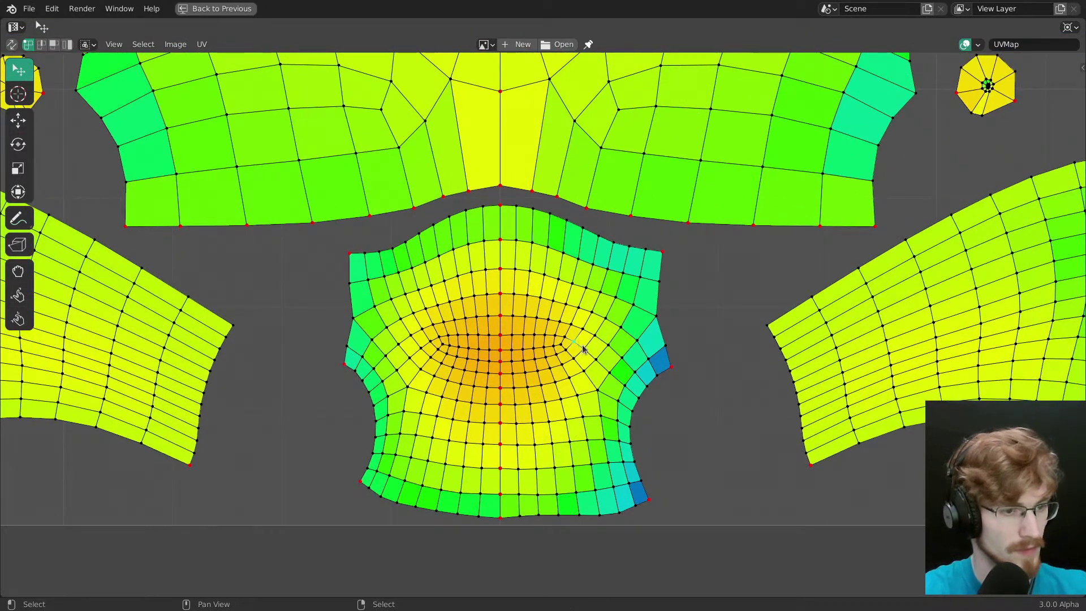
{"action": "mouse_move", "coordinate": [574, 342]}
{"action": "left_mouse_down"}
{"action": "mouse_move", "coordinate": [593, 344]}
{"action": "mouse_move", "coordinate": [572, 344]}
{"action": "left_mouse_up"}
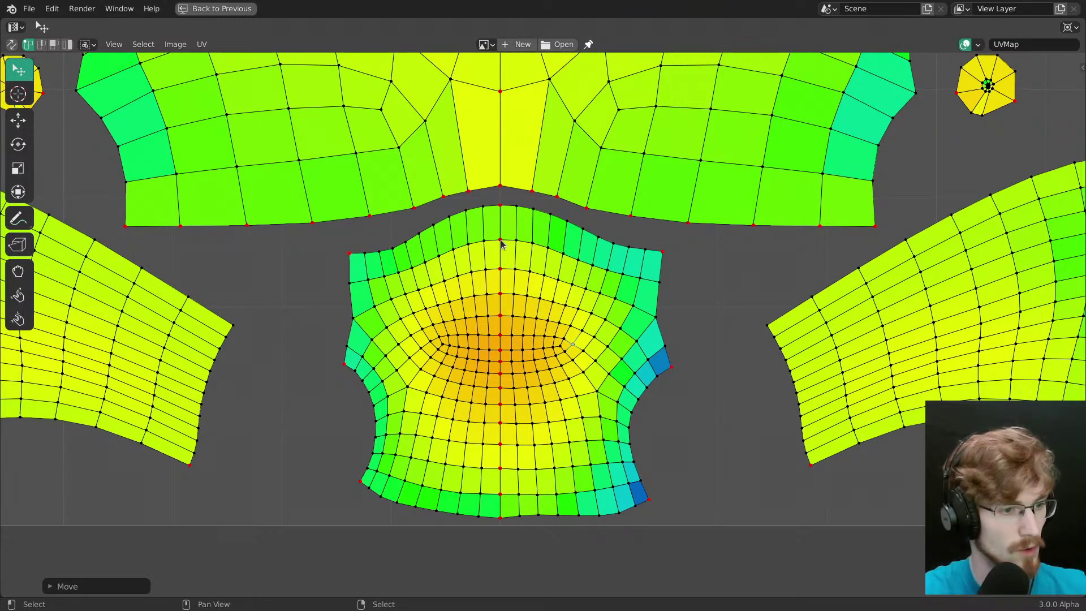
Step: Slide the upper vertices of the mouth bag's center loop along the Y axis to even out their spacing
{"action": "key", "text": "y"}
{"action": "left_click_drag", "start_coordinate": [501, 240], "coordinate": [501, 207]}
{"action": "key", "text": "y"}
{"action": "key", "text": "y"}
{"action": "left_click_drag", "start_coordinate": [501, 230], "coordinate": [501, 264]}
{"action": "key", "text": "y"}
{"action": "left_click_drag", "start_coordinate": [501, 294], "coordinate": [502, 313]}
{"action": "key", "text": "y"}
{"action": "key", "text": "y"}
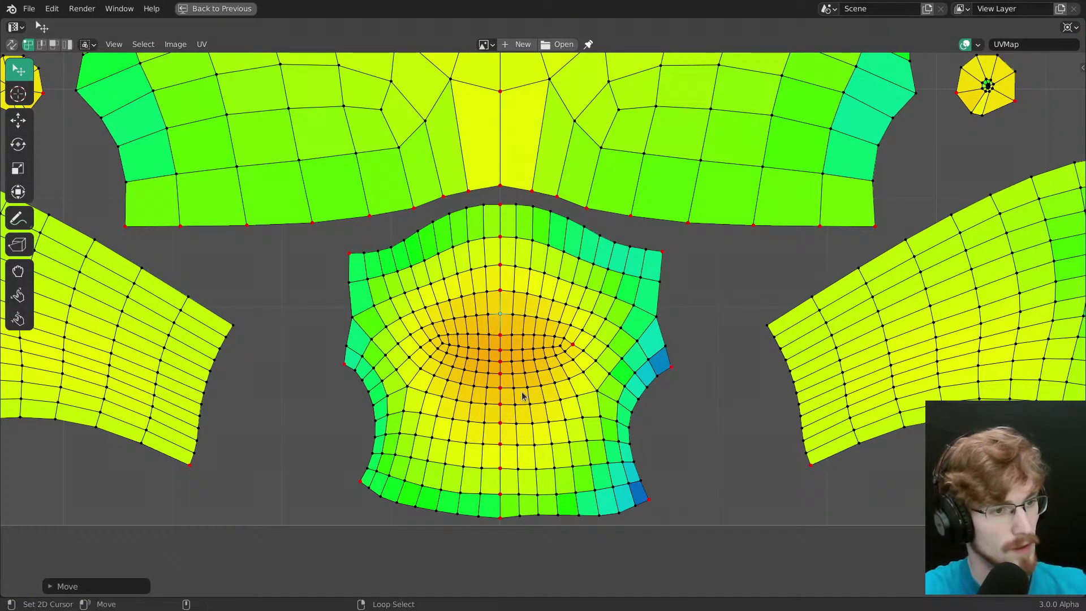
Step: Select the middle vertex of the center loop and change the pivot point to Median Point for scaling
{"action": "scroll", "coordinate": [522, 395], "scroll_direction": "down", "scroll_amount": 3}
{"action": "scroll", "coordinate": [520, 369], "scroll_direction": "up", "scroll_amount": 3}
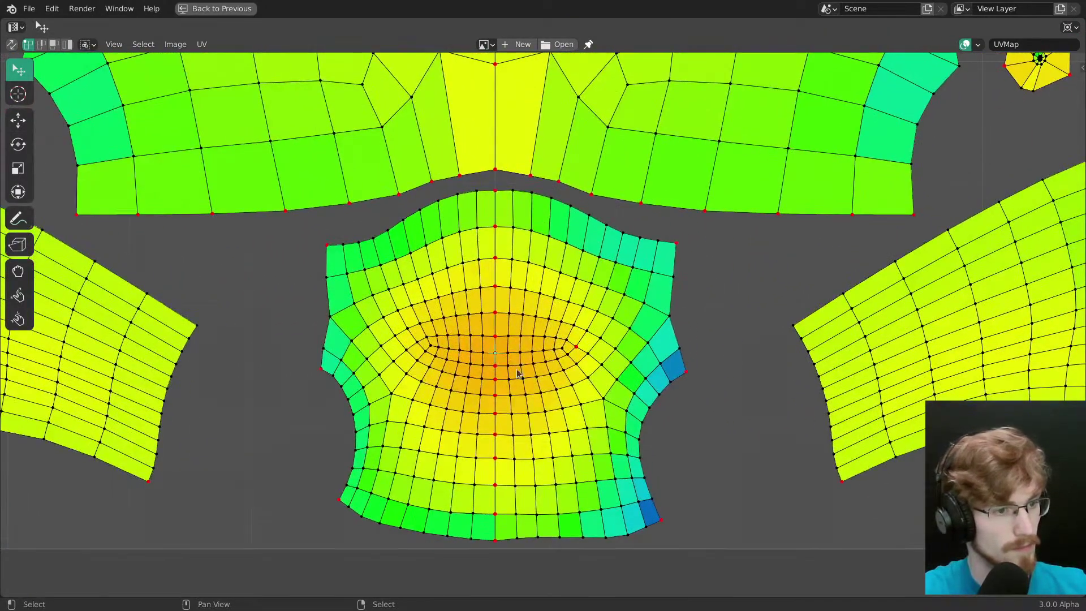
{"action": "key", "text": "d"}
{"action": "key", "text": "s"}
{"action": "middle_click_drag", "start_coordinate": [560, 342], "coordinate": [562, 382], "text": "ctrl"}
{"action": "left_click_drag", "start_coordinate": [563, 381], "coordinate": [562, 385]}
{"action": "right_click", "coordinate": [563, 384]}
{"action": "key", "text": "period"}
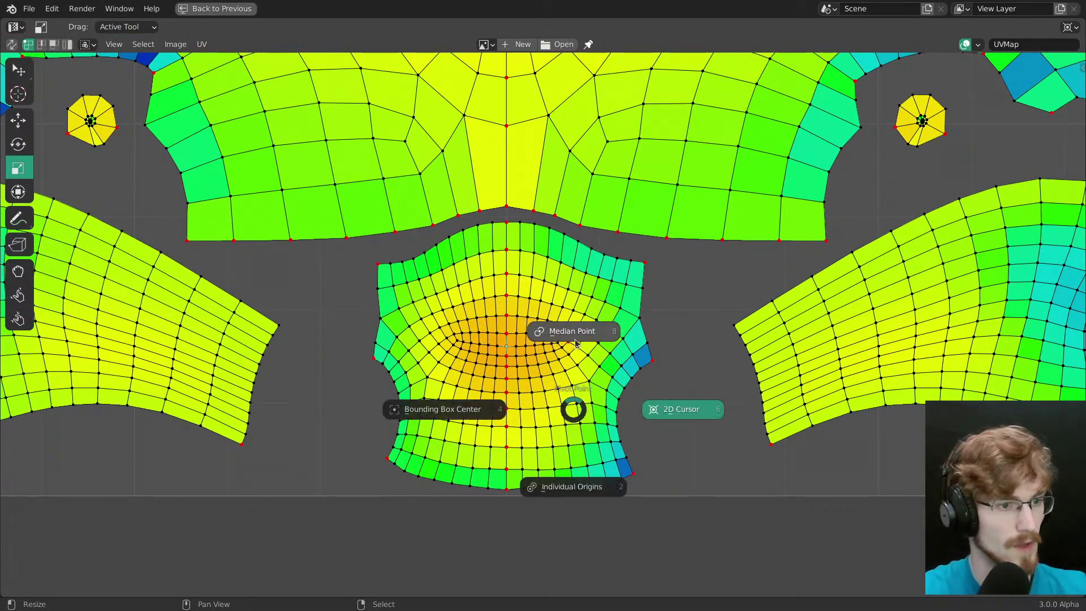
{"action": "left_click", "coordinate": [565, 381]}
Step: Spread the UVs around the mouth bag's middle vertex with proportional scaling
{"action": "key", "text": "s"}
{"action": "left_click", "coordinate": [575, 384]}
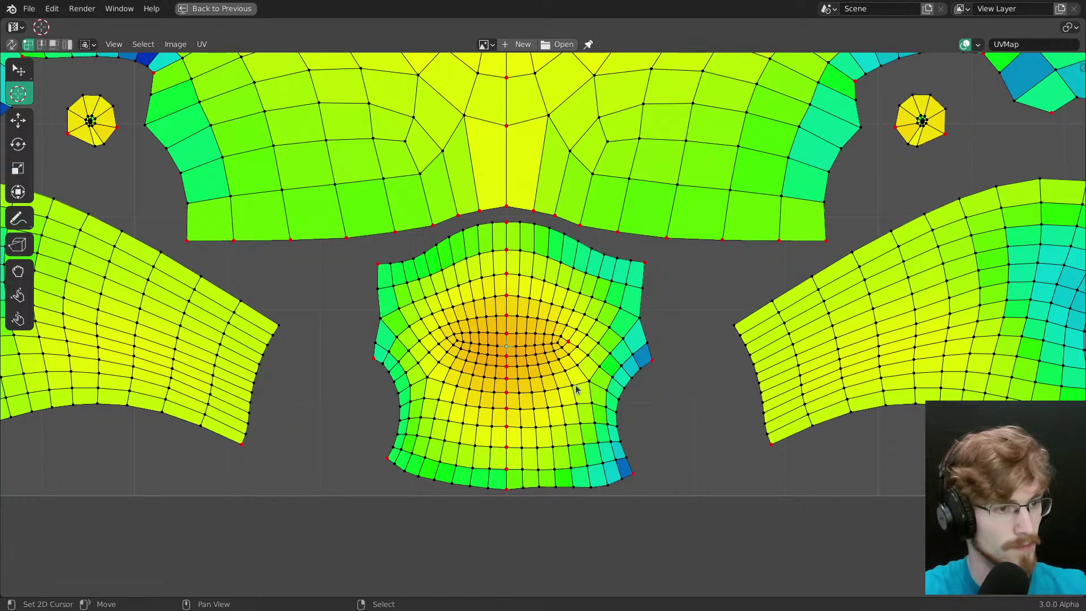
{"action": "key", "text": "g"}
{"action": "key", "text": "s"}
{"action": "left_click_drag", "start_coordinate": [578, 391], "coordinate": [602, 439]}
{"action": "left_click", "coordinate": [605, 411]}
Step: Select the mouth bag island's vertical center edge loop and hide it
{"action": "key", "text": "w"}
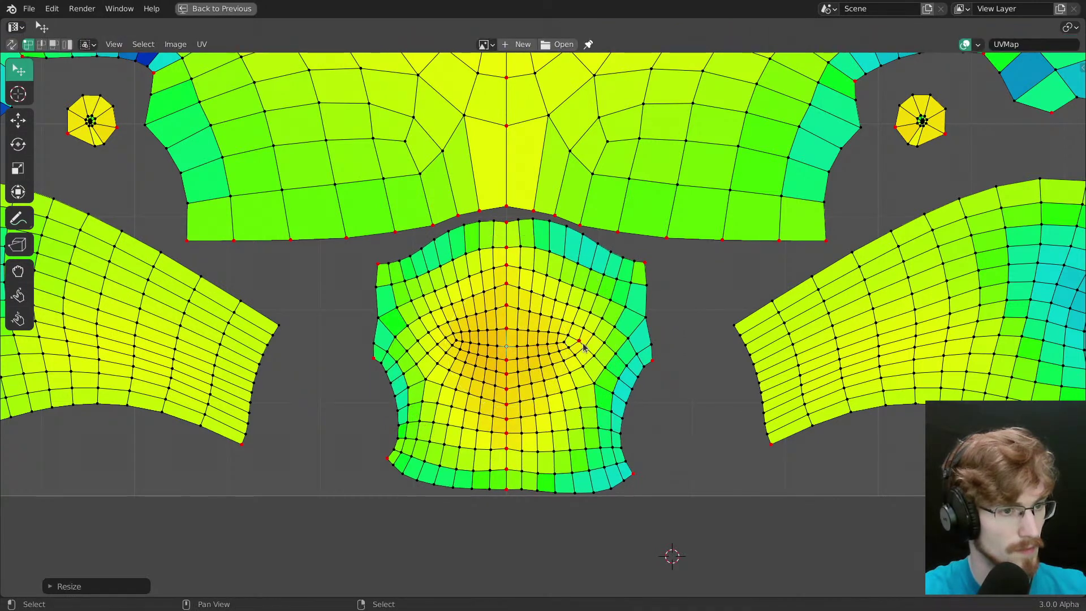
{"action": "left_click", "coordinate": [583, 346]}
{"action": "key", "text": "g"}
{"action": "right_click", "coordinate": [578, 347]}
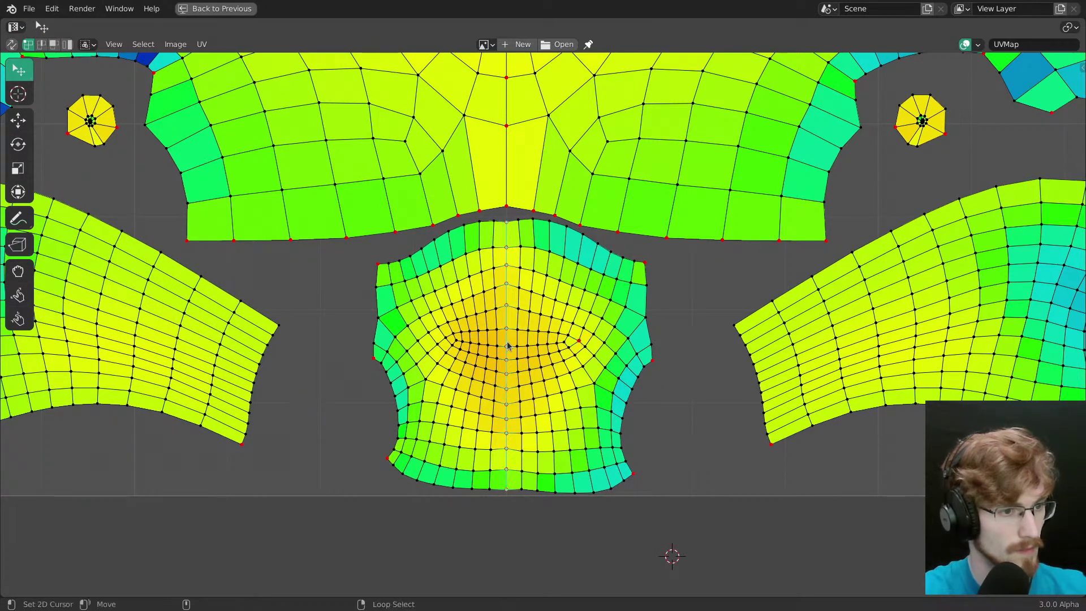
{"action": "key", "text": "h"}
Step: Nudge the mouth-corner vertex and the upper outer corner of the mouth bag's right half with proportional editing
{"action": "key", "text": "g"}
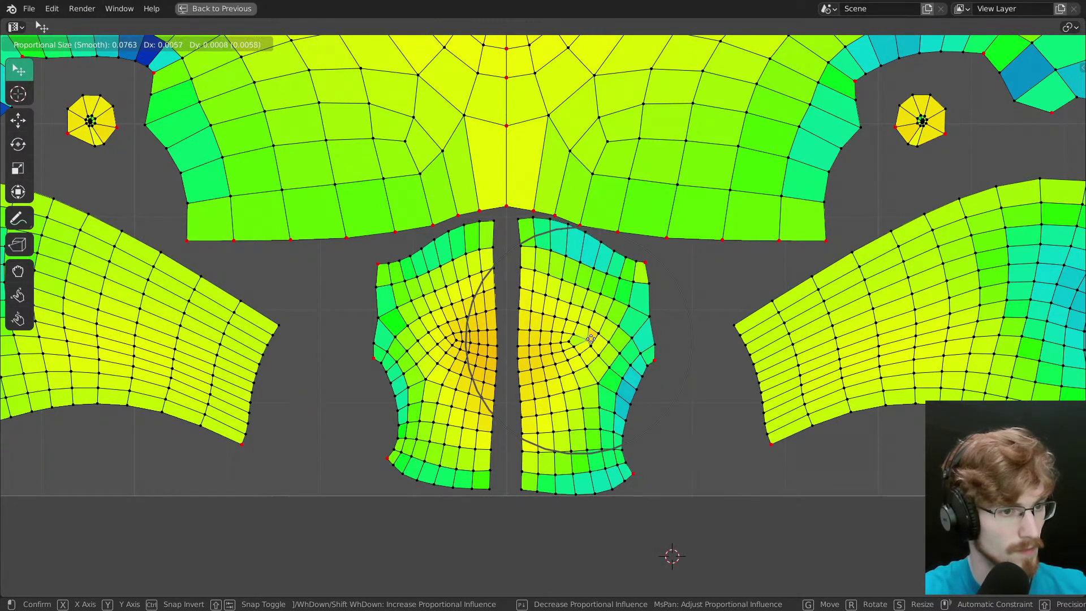
{"action": "left_click", "coordinate": [585, 344]}
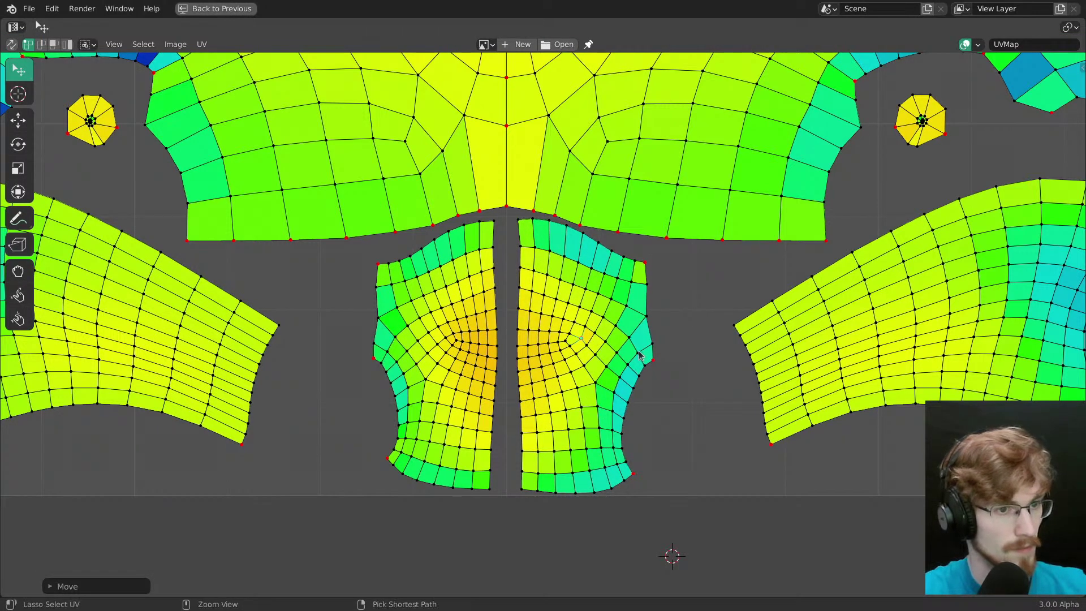
{"action": "scroll", "coordinate": [641, 353], "scroll_direction": "up", "scroll_amount": 1}
{"action": "key", "text": "g"}
{"action": "left_click", "coordinate": [674, 254]}
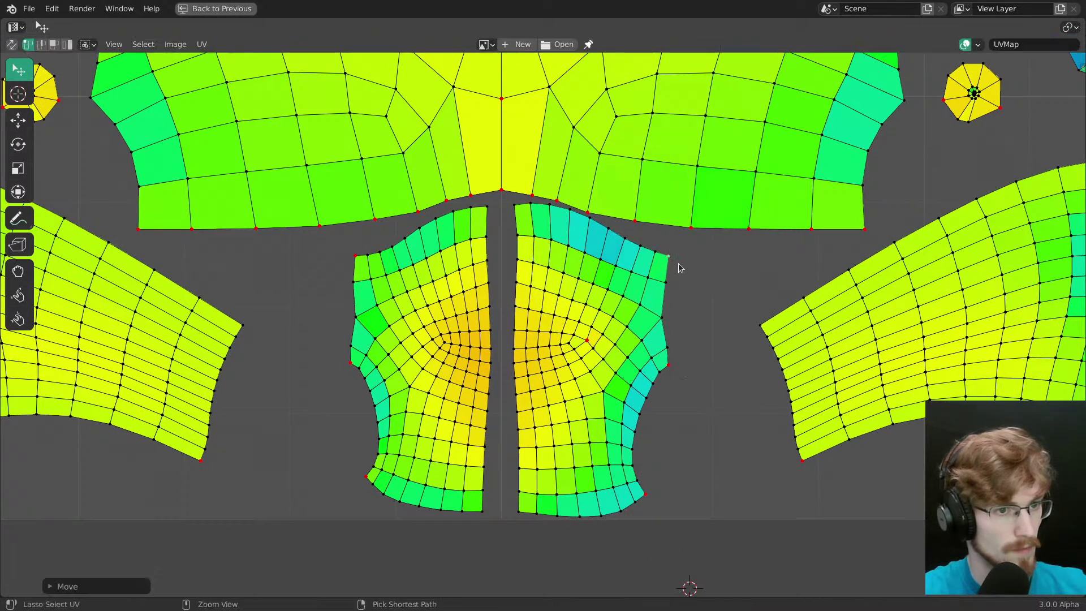
Step: Undo the last move and refit the outer corner, mouth-corner and lower corner vertices of the mouth bag's right half
{"action": "key", "text": "ctrl+z"}
{"action": "key", "text": "g"}
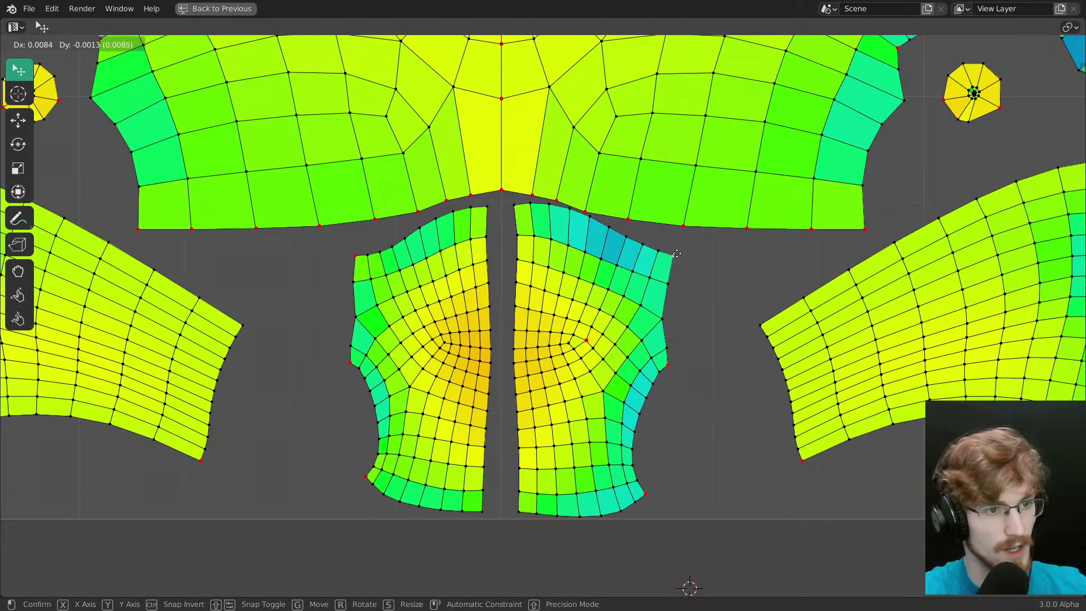
{"action": "left_click", "coordinate": [670, 259]}
{"action": "left_click_drag", "start_coordinate": [677, 365], "coordinate": [671, 368]}
{"action": "left_click_drag", "start_coordinate": [670, 266], "coordinate": [672, 272]}
{"action": "left_click_drag", "start_coordinate": [670, 371], "coordinate": [670, 366]}
{"action": "left_click_drag", "start_coordinate": [671, 367], "coordinate": [668, 369]}
{"action": "left_click_drag", "start_coordinate": [652, 491], "coordinate": [645, 493]}
{"action": "left_click_drag", "start_coordinate": [662, 364], "coordinate": [664, 362]}
{"action": "left_click_drag", "start_coordinate": [671, 265], "coordinate": [667, 272]}
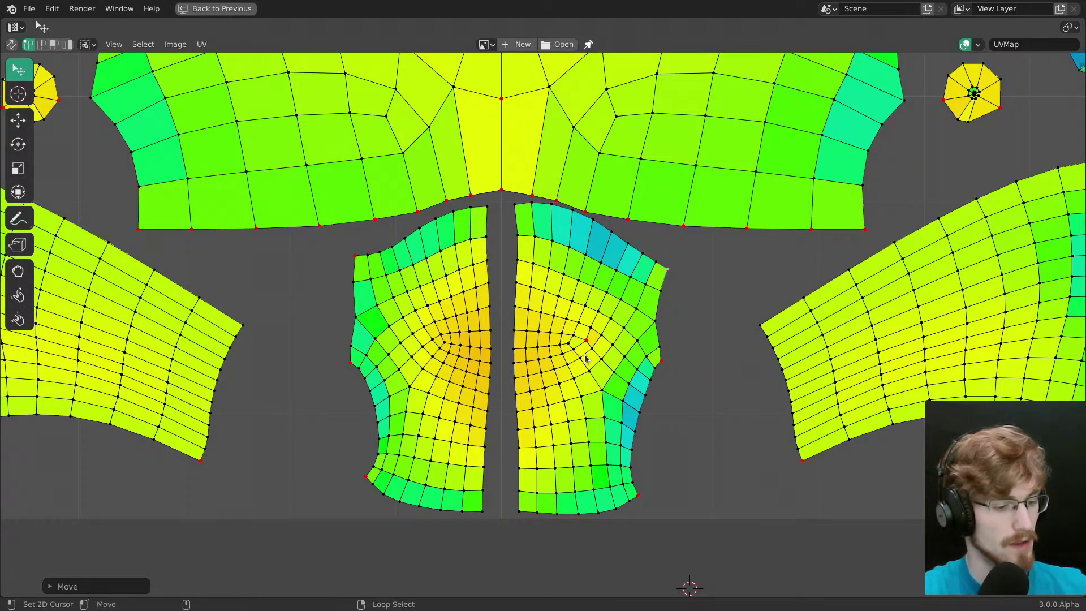
Step: Reveal the hidden center loop, raise its topmost vertex along Y and lower the right half's upper outer corner slightly
{"action": "key", "text": "alt+h"}
{"action": "key", "text": "alt+a"}
{"action": "left_click_drag", "start_coordinate": [501, 209], "coordinate": [505, 201]}
{"action": "key", "text": "y"}
{"action": "left_click_drag", "start_coordinate": [669, 269], "coordinate": [668, 273]}
{"action": "left_click_drag", "start_coordinate": [502, 202], "coordinate": [502, 199]}
{"action": "key", "text": "y"}
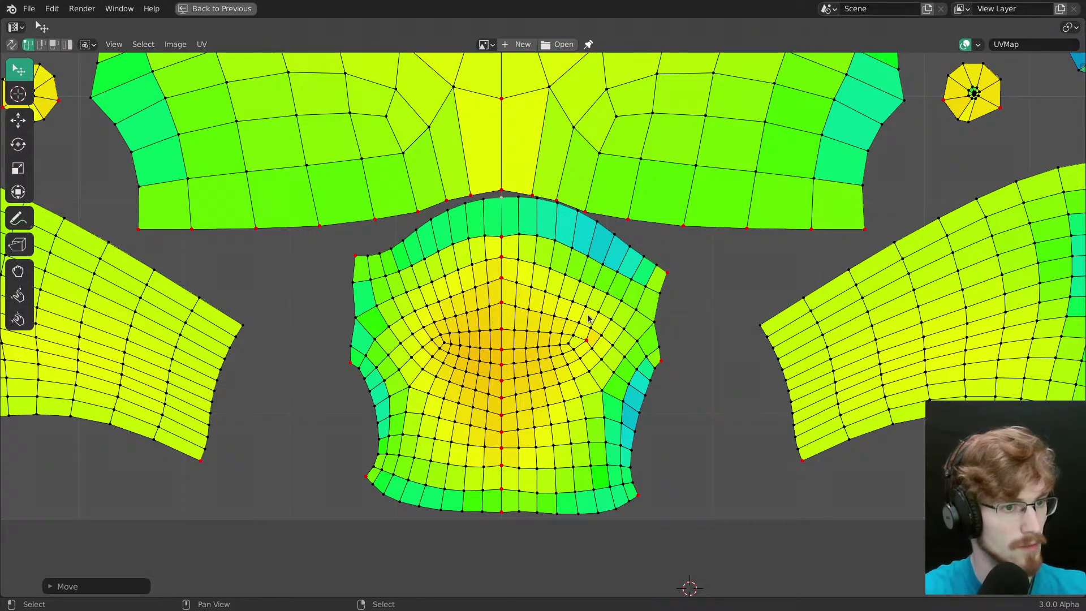
Step: Select the whole mouth bag island, scale it down slightly and shift it clear of the head island above
{"action": "key", "text": "l"}
{"action": "key", "text": "s"}
{"action": "left_click_drag", "start_coordinate": [666, 374], "coordinate": [661, 372]}
{"action": "key", "text": "g"}
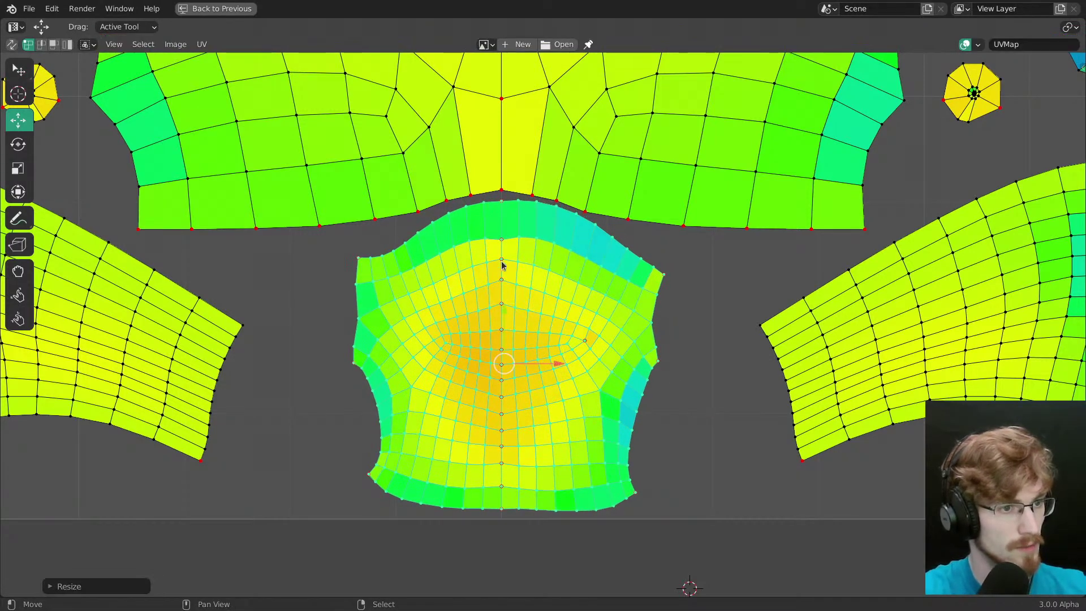
Step: Slide the upper center-loop vertices of the mouth bag vertically one by one to even out their spacing
{"action": "left_click", "coordinate": [501, 240]}
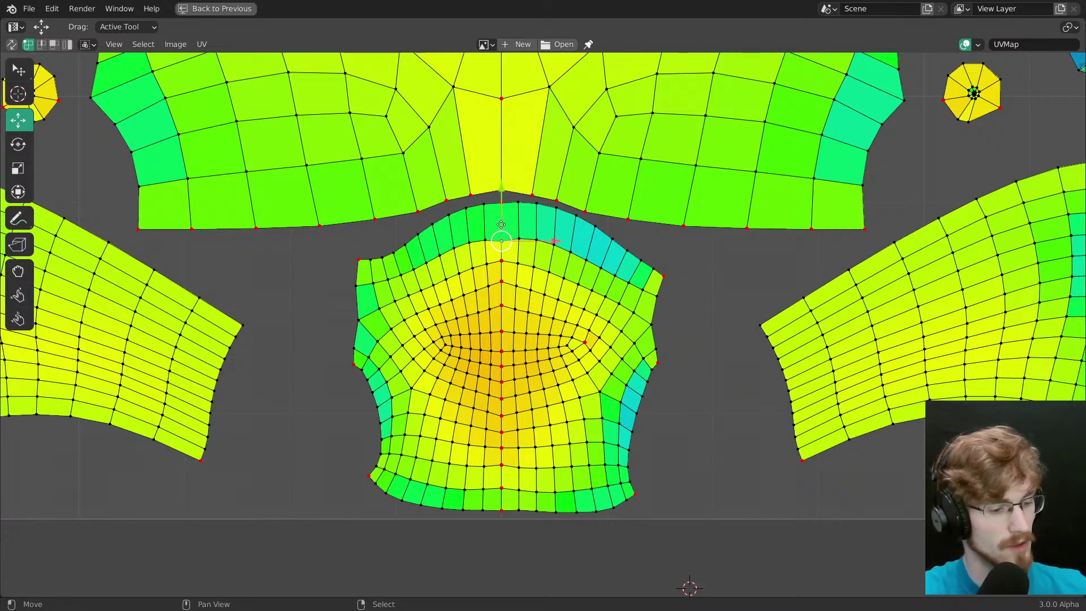
{"action": "left_click_drag", "start_coordinate": [502, 193], "coordinate": [501, 284]}
{"action": "right_click", "coordinate": [501, 202]}
{"action": "right_click", "coordinate": [501, 232]}
{"action": "right_click", "coordinate": [502, 260]}
{"action": "right_click", "coordinate": [502, 281]}
{"action": "key", "text": "ctrl+z"}
{"action": "right_click", "coordinate": [503, 306]}
{"action": "right_click", "coordinate": [503, 332]}
Step: Adjust the middle and lower center-loop vertices of the mouth bag vertically to balance the stretch
{"action": "right_click", "coordinate": [501, 354]}
{"action": "left_click_drag", "start_coordinate": [501, 365], "coordinate": [501, 397]}
{"action": "right_click", "coordinate": [501, 433]}
{"action": "right_click", "coordinate": [502, 447]}
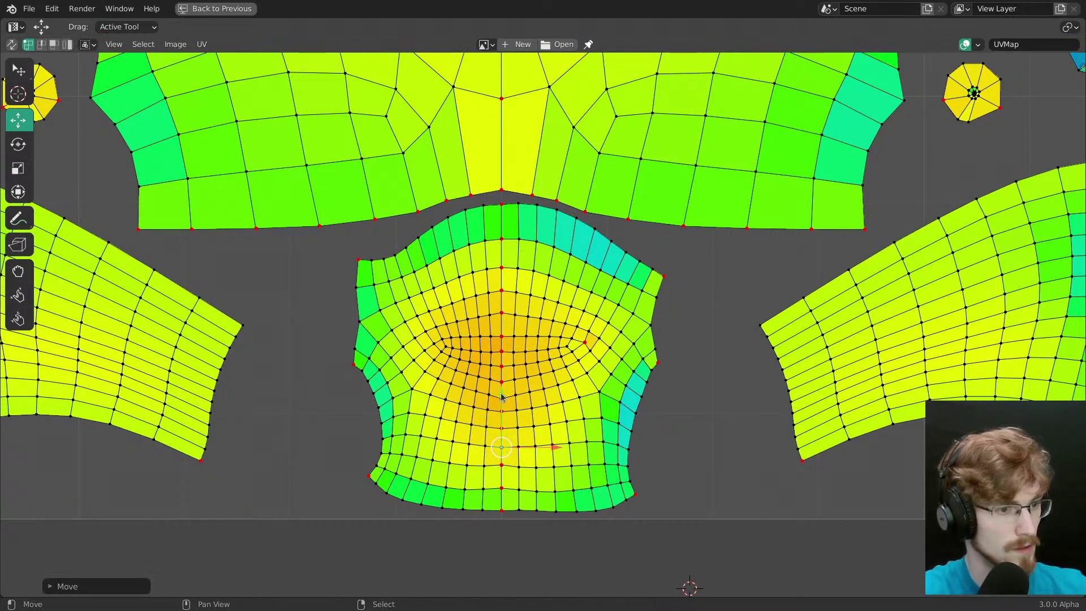
{"action": "right_click", "coordinate": [502, 382]}
{"action": "mouse_move", "coordinate": [502, 343]}
{"action": "left_mouse_down"}
{"action": "mouse_move", "coordinate": [502, 354]}
{"action": "mouse_move", "coordinate": [502, 326]}
{"action": "left_mouse_up"}
{"action": "right_click", "coordinate": [501, 398]}
{"action": "right_click", "coordinate": [502, 367]}
Step: Nudge the pinned vertex at the right end of the mouth bag's central slit and save the file
{"action": "key", "text": "alt+a"}
{"action": "middle_click_drag", "start_coordinate": [635, 362], "coordinate": [624, 348]}
{"action": "key", "text": "w"}
{"action": "right_click", "coordinate": [576, 329]}
{"action": "key", "text": "g"}
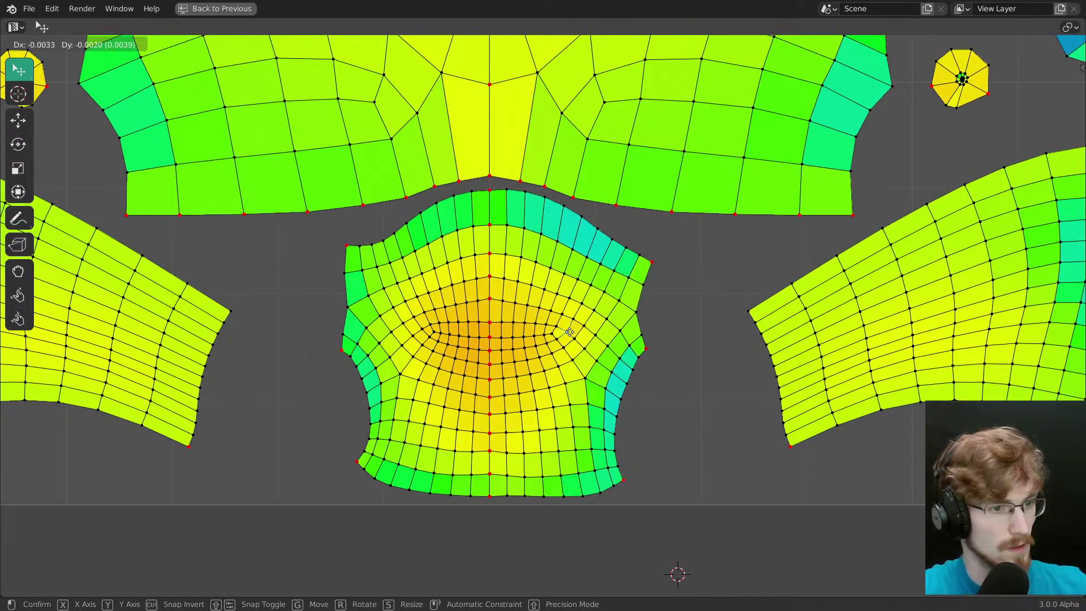
{"action": "left_click", "coordinate": [566, 332]}
{"action": "key", "text": "ctrl+s"}
Step: Move the tip vertex of the stretched lower notch on the head island's right half downward and pin it
{"action": "scroll", "coordinate": [560, 349], "scroll_direction": "down", "scroll_amount": 5}
{"action": "mouse_move", "coordinate": [554, 348]}
{"action": "middle_mouse_down", "text": "ctrl"}
{"action": "mouse_move", "coordinate": [555, 326]}
{"action": "mouse_move", "coordinate": [561, 351]}
{"action": "middle_mouse_up", "text": "ctrl"}
{"action": "middle_click_drag", "start_coordinate": [674, 419], "coordinate": [398, 447]}
{"action": "middle_click_drag", "start_coordinate": [537, 362], "coordinate": [543, 336], "text": "ctrl"}
{"action": "middle_click_drag", "start_coordinate": [554, 311], "coordinate": [612, 283]}
{"action": "key", "text": "g"}
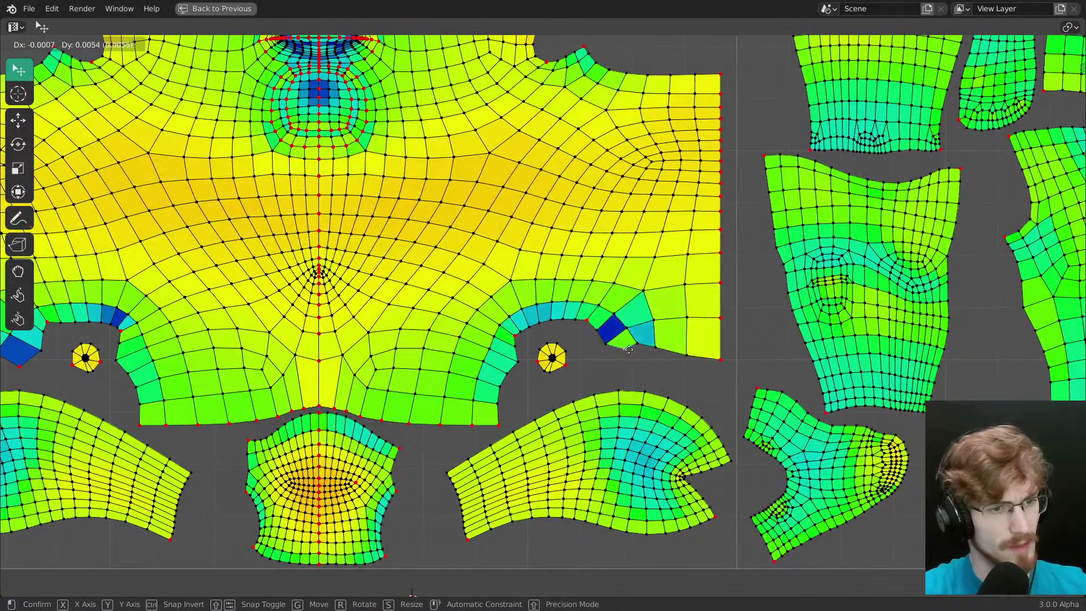
{"action": "left_click", "coordinate": [627, 358]}
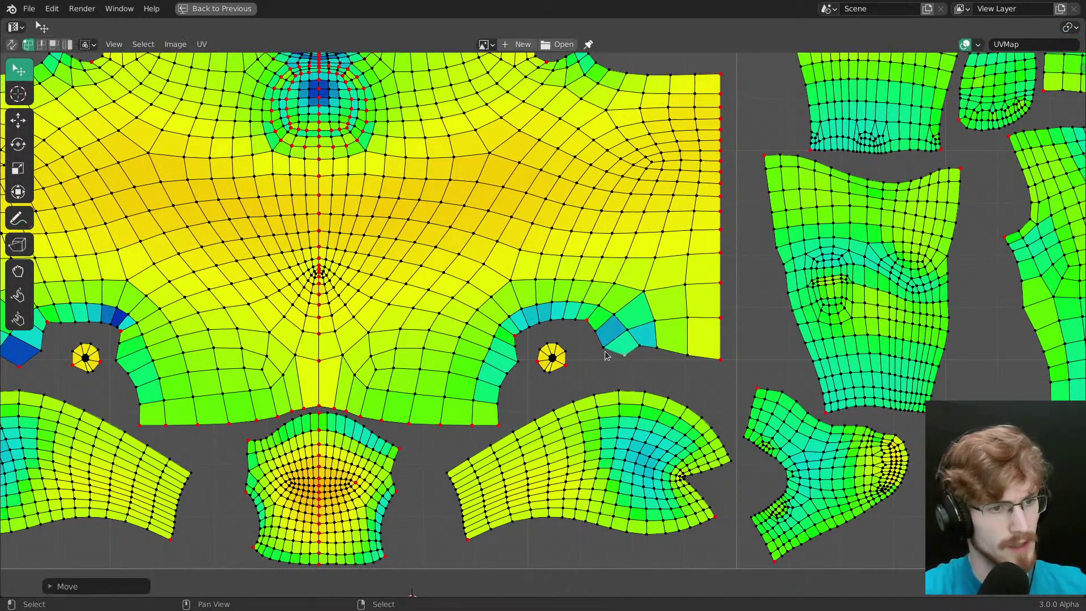
{"action": "key", "text": "p"}
Step: Nudge the notch's tip and its neighboring border vertex in turn to reduce the stretch in the blue faces
{"action": "key", "text": "g"}
{"action": "left_click", "coordinate": [616, 351]}
{"action": "key", "text": "g"}
{"action": "left_click", "coordinate": [622, 357]}
{"action": "key", "text": "g"}
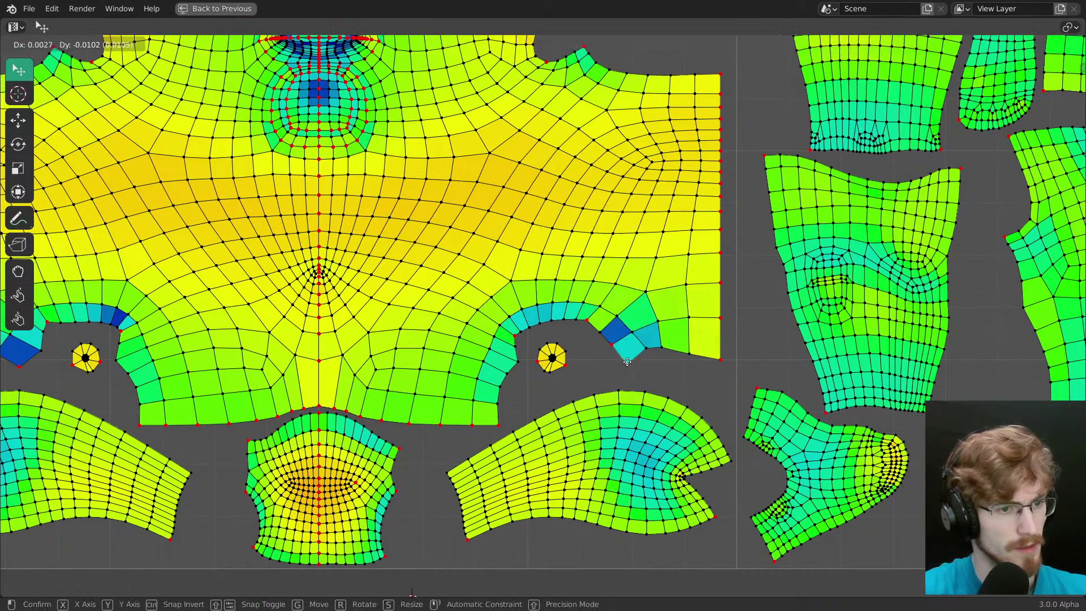
{"action": "left_click", "coordinate": [620, 355]}
{"action": "key", "text": "g"}
{"action": "left_click", "coordinate": [619, 353]}
{"action": "key", "text": "g"}
{"action": "left_click", "coordinate": [627, 362]}
{"action": "key", "text": "g"}
{"action": "left_click", "coordinate": [625, 363]}
{"action": "key", "text": "g"}
{"action": "left_click", "coordinate": [626, 364]}
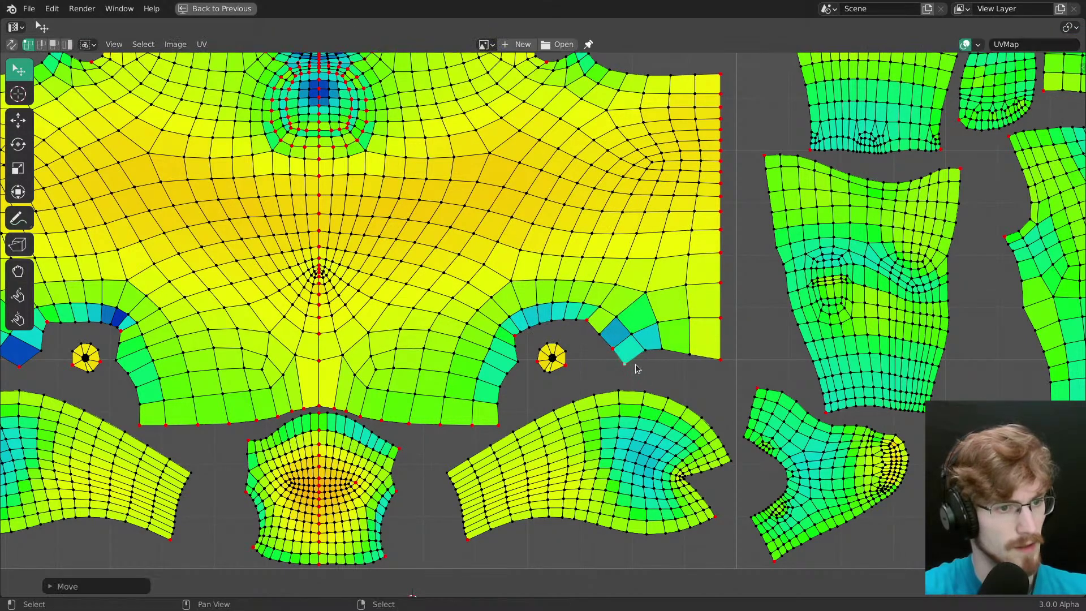
Step: Reposition the pointed border vertices of the head island just below the right ear island
{"action": "key", "text": "alt+a"}
{"action": "middle_click_drag", "start_coordinate": [585, 346], "coordinate": [647, 478]}
{"action": "middle_click_drag", "start_coordinate": [618, 226], "coordinate": [587, 384]}
{"action": "middle_click_drag", "start_coordinate": [586, 385], "coordinate": [608, 369], "text": "ctrl"}
{"action": "key", "text": "g"}
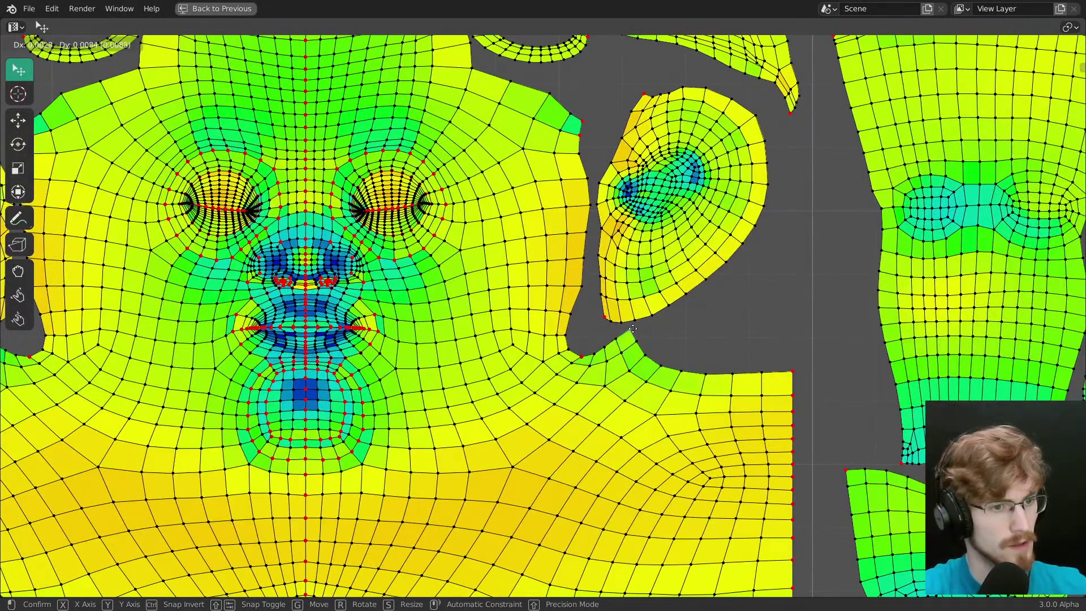
{"action": "left_click", "coordinate": [632, 327]}
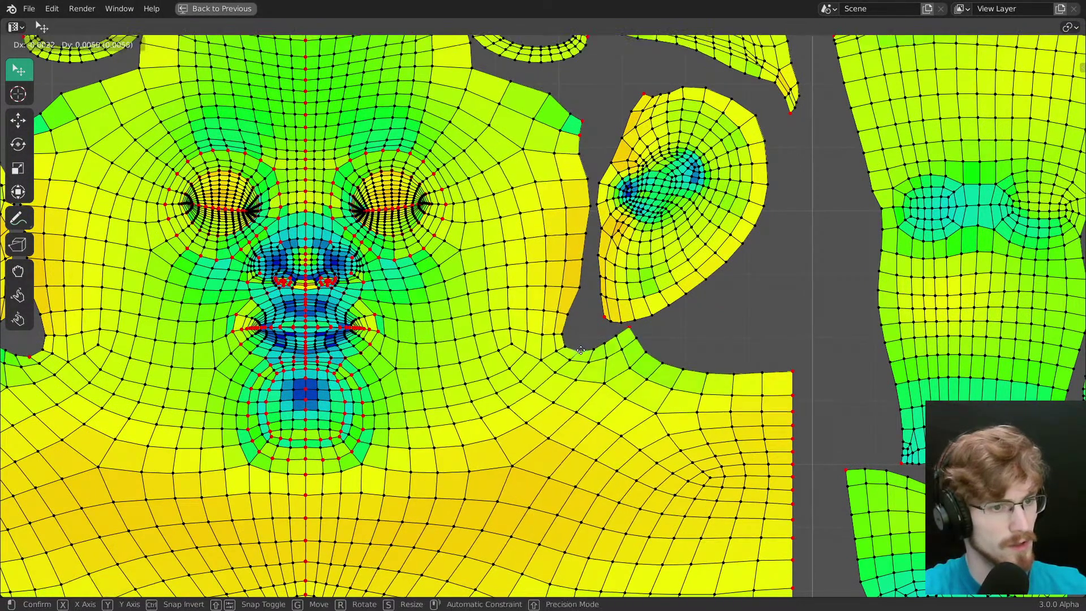
Step: Reshape the head island's outer corner above the right ear island by moving its border vertices
{"action": "middle_click_drag", "start_coordinate": [580, 157], "coordinate": [602, 321]}
{"action": "key", "text": "g"}
{"action": "left_click", "coordinate": [612, 276]}
{"action": "key", "text": "g"}
{"action": "left_click", "coordinate": [614, 273]}
{"action": "left_click_drag", "start_coordinate": [612, 268], "coordinate": [608, 285]}
{"action": "middle_click_drag", "start_coordinate": [620, 341], "coordinate": [648, 338]}
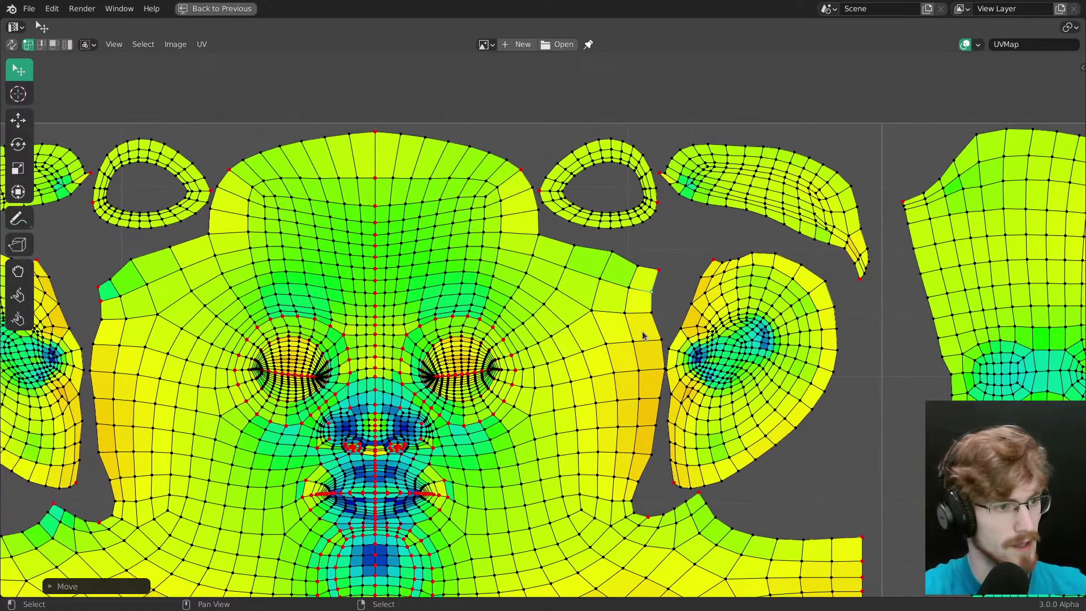
Step: Restore the full workspace layout, view the head's checker texture behind the ear and save the file
{"action": "scroll", "coordinate": [529, 457], "scroll_direction": "up", "scroll_amount": 4}
{"action": "scroll", "coordinate": [601, 415], "scroll_direction": "down", "scroll_amount": 8}
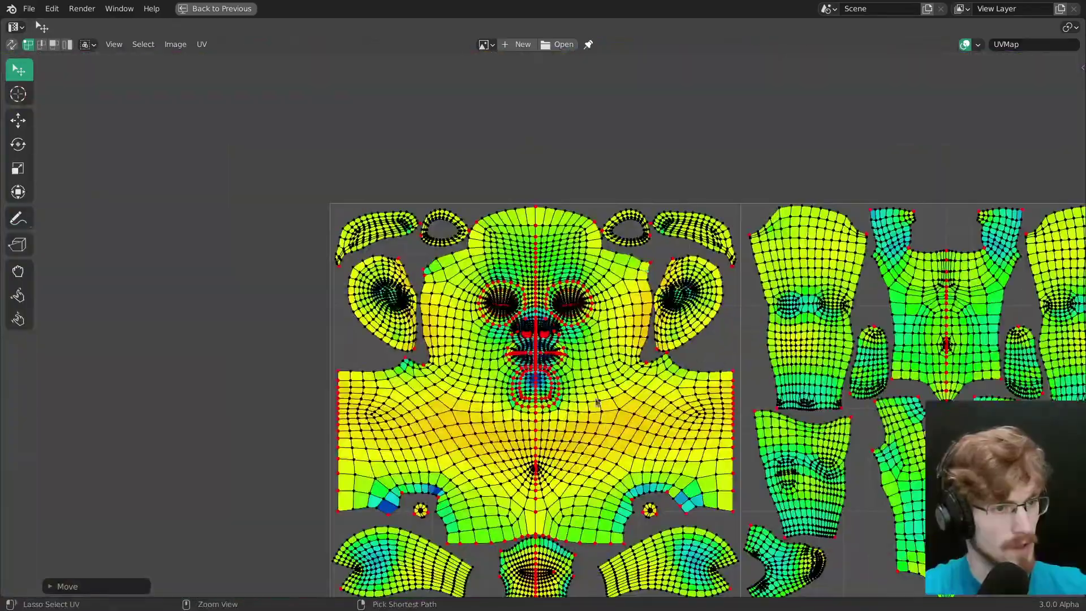
{"action": "key", "text": "ctrl+space"}
{"action": "key", "text": "z"}
{"action": "mouse_move", "coordinate": [226, 421]}
{"action": "middle_mouse_down"}
{"action": "mouse_move", "coordinate": [294, 434]}
{"action": "mouse_move", "coordinate": [275, 397]}
{"action": "mouse_move", "coordinate": [293, 366]}
{"action": "mouse_move", "coordinate": [235, 362]}
{"action": "mouse_move", "coordinate": [203, 386]}
{"action": "mouse_move", "coordinate": [310, 269]}
{"action": "middle_mouse_up"}
{"action": "left_click", "coordinate": [293, 355]}
{"action": "scroll", "coordinate": [292, 364], "scroll_direction": "up", "scroll_amount": 4}
{"action": "key", "text": "ctrl+s"}
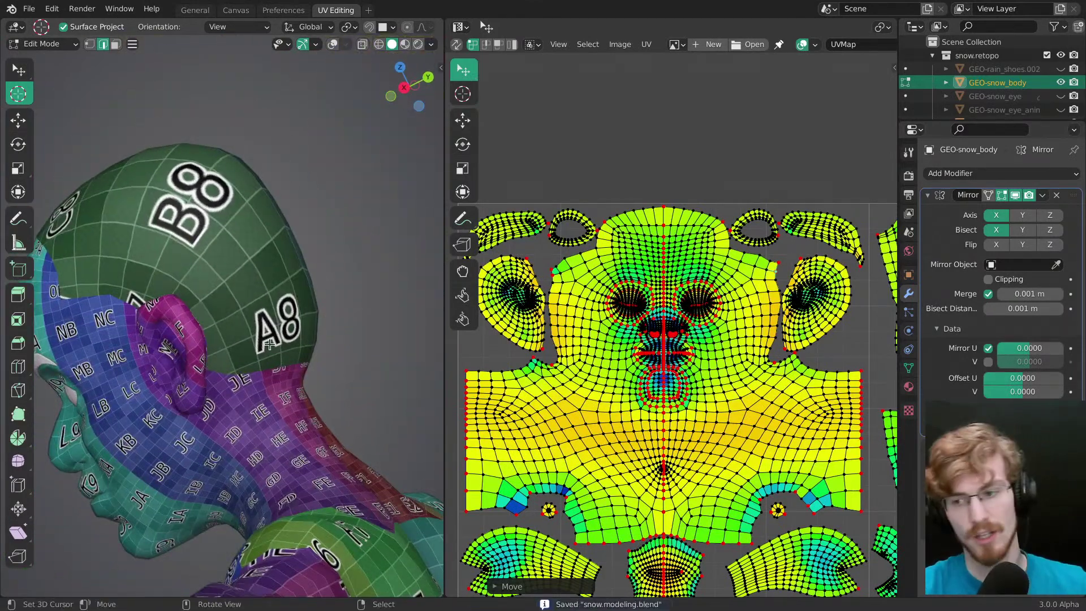
Step: Examine the checker texture around the nose and mouth in Object Mode, and return to Edit Mode
{"action": "middle_click_drag", "start_coordinate": [241, 262], "coordinate": [206, 333]}
{"action": "key", "text": "ctrl+Tab"}
{"action": "left_click", "coordinate": [175, 330]}
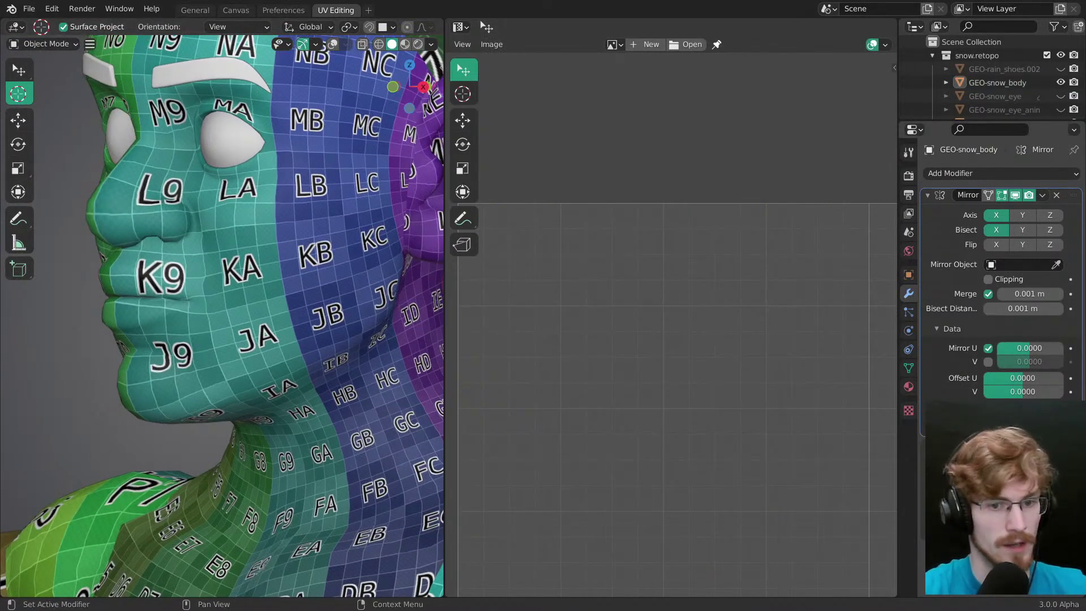
{"action": "middle_click_drag", "start_coordinate": [253, 308], "coordinate": [219, 224]}
{"action": "scroll", "coordinate": [268, 244], "scroll_direction": "up", "scroll_amount": 1}
{"action": "key", "text": "Tab"}
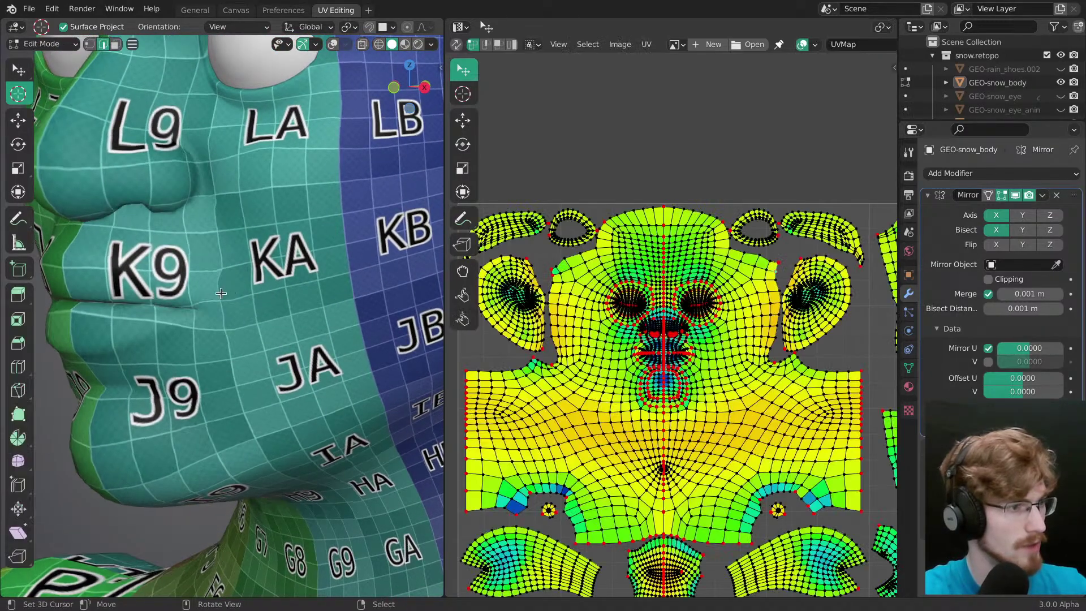
Step: Pull the face UV vertices around the outside of the right mouth corner inward to reduce stretch
{"action": "scroll", "coordinate": [688, 309], "scroll_direction": "up", "scroll_amount": 6}
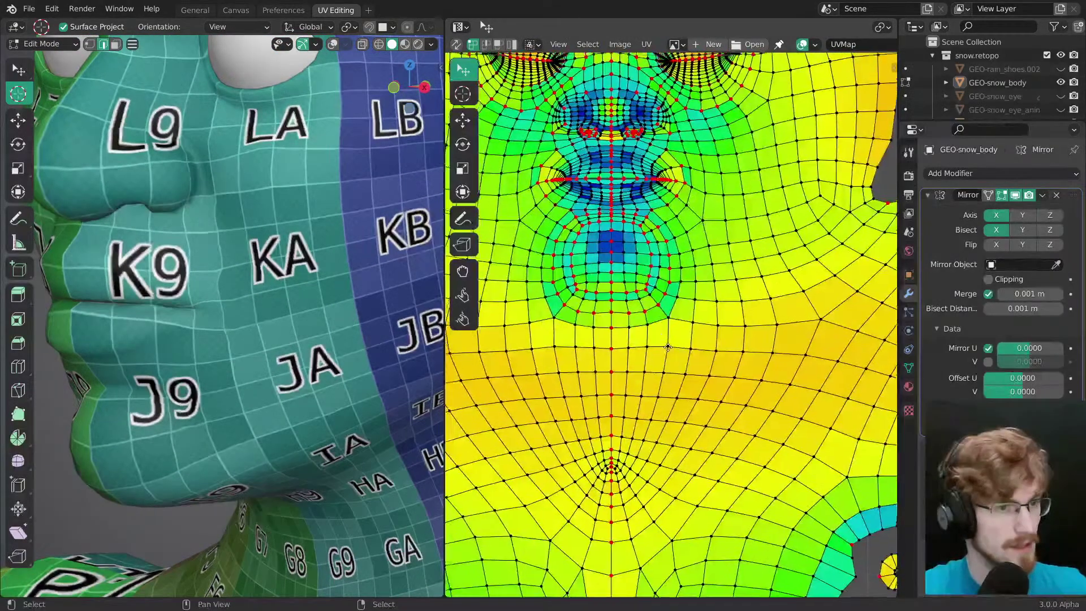
{"action": "scroll", "coordinate": [689, 308], "scroll_direction": "up", "scroll_amount": 3}
{"action": "key", "text": "g"}
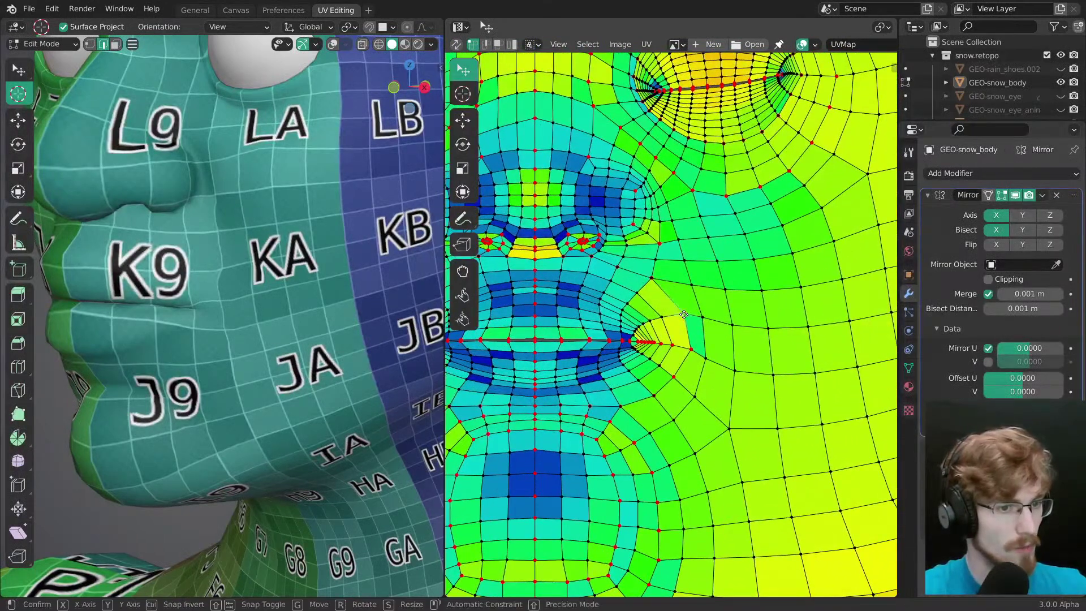
{"action": "left_click", "coordinate": [680, 315]}
{"action": "key", "text": "g"}
{"action": "left_click", "coordinate": [681, 377]}
{"action": "key", "text": "g"}
{"action": "left_click", "coordinate": [672, 314]}
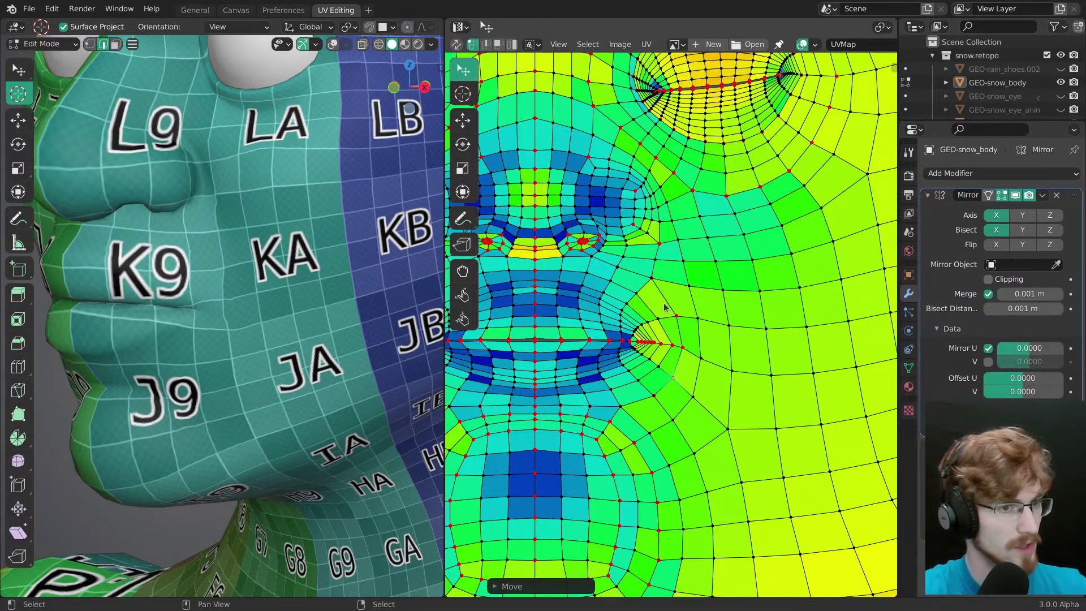
Step: Nudge the face UV vertices beside the nostril and above the mouth corner to even out the stretch
{"action": "key", "text": "g"}
{"action": "left_click", "coordinate": [659, 247]}
{"action": "key", "text": "g"}
{"action": "left_click_drag", "start_coordinate": [661, 245], "coordinate": [656, 244]}
{"action": "left_click_drag", "start_coordinate": [652, 281], "coordinate": [649, 279]}
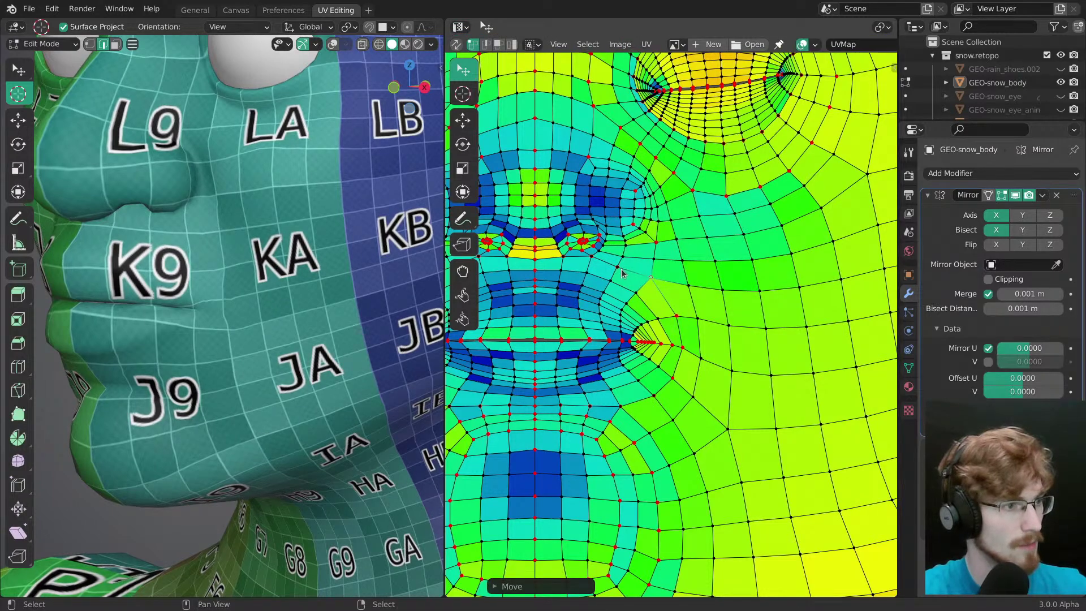
Step: Check the mouth area's checker texture in Object Mode and save the file
{"action": "key", "text": "Tab"}
{"action": "scroll", "coordinate": [268, 350], "scroll_direction": "up", "scroll_amount": 2}
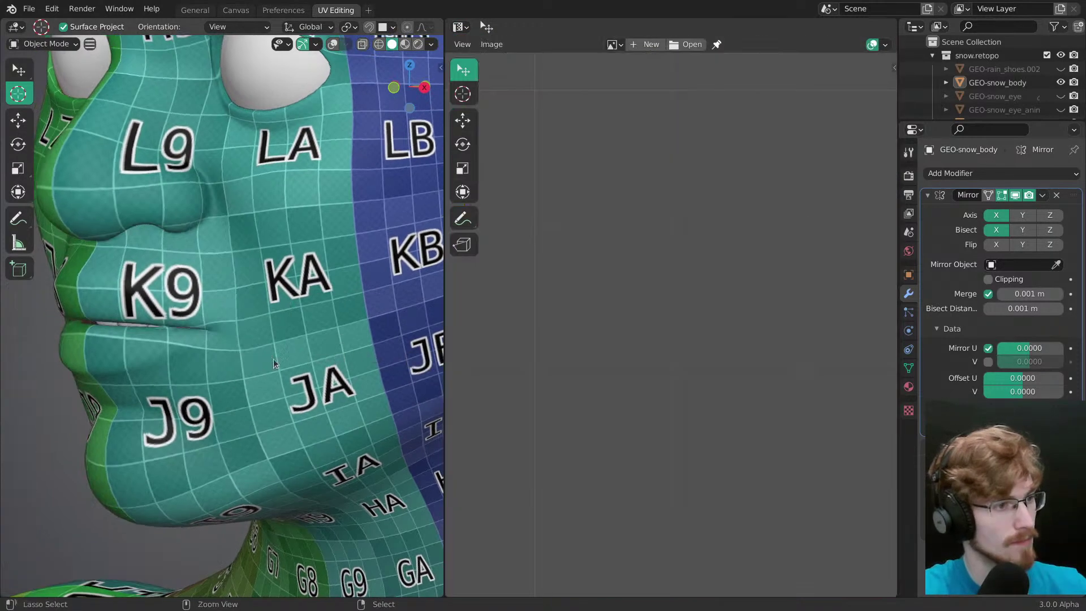
{"action": "scroll", "coordinate": [268, 346], "scroll_direction": "down", "scroll_amount": 3}
{"action": "key", "text": "ctrl+s"}
Step: Examine the checker texture on the back of the character's hand up close in the 3D viewport
{"action": "key", "text": "grave"}
{"action": "left_click", "coordinate": [268, 316]}
{"action": "scroll", "coordinate": [268, 317], "scroll_direction": "down", "scroll_amount": 4}
{"action": "middle_click_drag", "start_coordinate": [268, 318], "coordinate": [213, 135], "text": "shift"}
{"action": "middle_click_drag", "start_coordinate": [266, 378], "coordinate": [310, 362]}
{"action": "middle_click_drag", "start_coordinate": [435, 217], "coordinate": [262, 342], "text": "shift"}
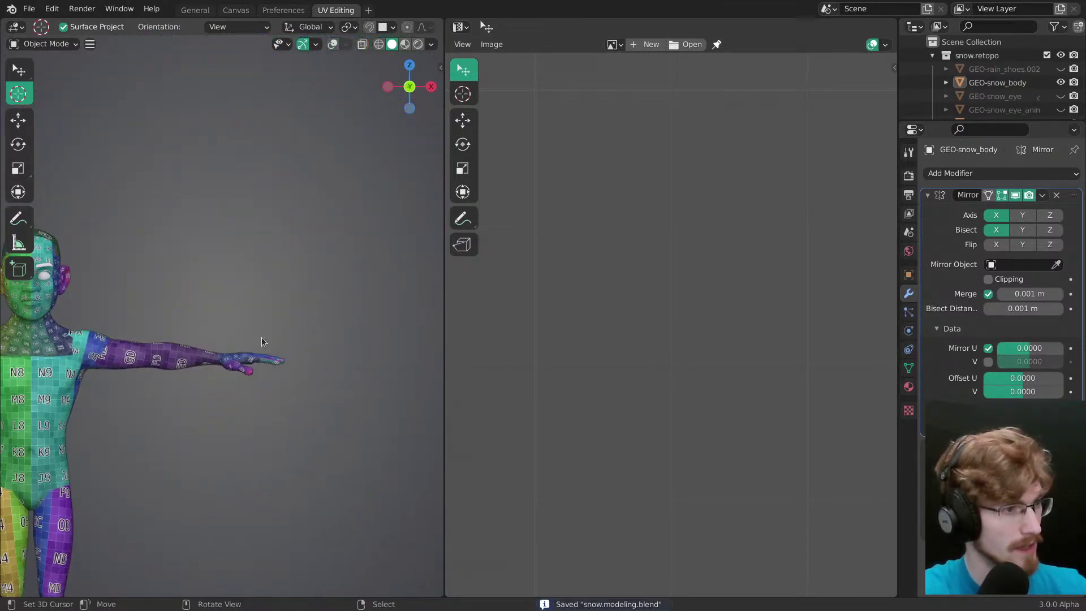
{"action": "middle_click", "coordinate": [248, 365], "text": "alt"}
{"action": "mouse_move", "coordinate": [260, 410]}
{"action": "middle_mouse_down", "text": "ctrl"}
{"action": "mouse_move", "coordinate": [239, 305]}
{"action": "mouse_move", "coordinate": [265, 396]}
{"action": "middle_mouse_up", "text": "ctrl"}
{"action": "middle_click_drag", "start_coordinate": [264, 395], "coordinate": [257, 448]}
Step: Rearrange the layout with the UV editor above the 3D viewport, enlarge the UV editor and enter Edit Mode
{"action": "left_click_drag", "start_coordinate": [438, 24], "coordinate": [436, 217]}
{"action": "left_click_drag", "start_coordinate": [439, 24], "coordinate": [431, 50]}
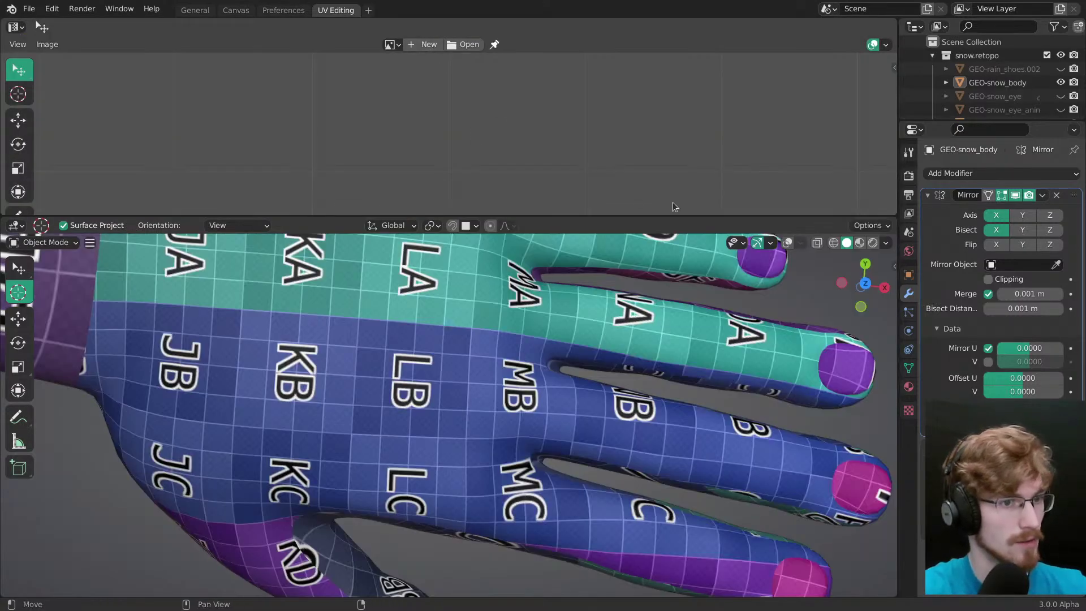
{"action": "left_click_drag", "start_coordinate": [684, 217], "coordinate": [679, 286]}
{"action": "key", "text": "Tab"}
Step: Examine the hand's UV islands alongside the palm's checker texture, and return to Edit Mode
{"action": "scroll", "coordinate": [611, 428], "scroll_direction": "down", "scroll_amount": 5}
{"action": "scroll", "coordinate": [587, 247], "scroll_direction": "down", "scroll_amount": 8}
{"action": "middle_click_drag", "start_coordinate": [699, 271], "coordinate": [288, 246], "text": "ctrl"}
{"action": "middle_click_drag", "start_coordinate": [678, 195], "coordinate": [501, 65]}
{"action": "middle_click_drag", "start_coordinate": [503, 226], "coordinate": [508, 85], "text": "ctrl"}
{"action": "middle_click_drag", "start_coordinate": [565, 215], "coordinate": [509, 170]}
{"action": "middle_click_drag", "start_coordinate": [504, 517], "coordinate": [468, 449], "text": "ctrl"}
{"action": "key", "text": "Tab"}
{"action": "middle_click_drag", "start_coordinate": [465, 373], "coordinate": [451, 444], "text": "ctrl"}
{"action": "middle_click_drag", "start_coordinate": [557, 410], "coordinate": [539, 408], "text": "shift"}
{"action": "key", "text": "ctrl+Tab"}
{"action": "left_click", "coordinate": [610, 399]}
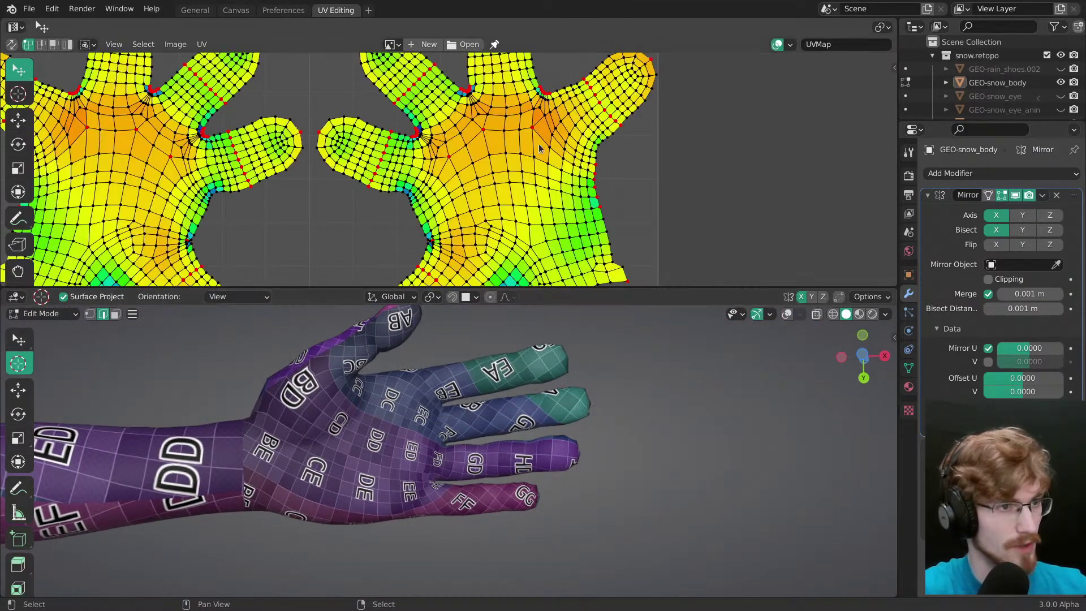
Step: Turn on proportional editing with a palm vertex selected and open its falloff options
{"action": "scroll", "coordinate": [535, 162], "scroll_direction": "down", "scroll_amount": 3}
{"action": "scroll", "coordinate": [524, 180], "scroll_direction": "up", "scroll_amount": 2}
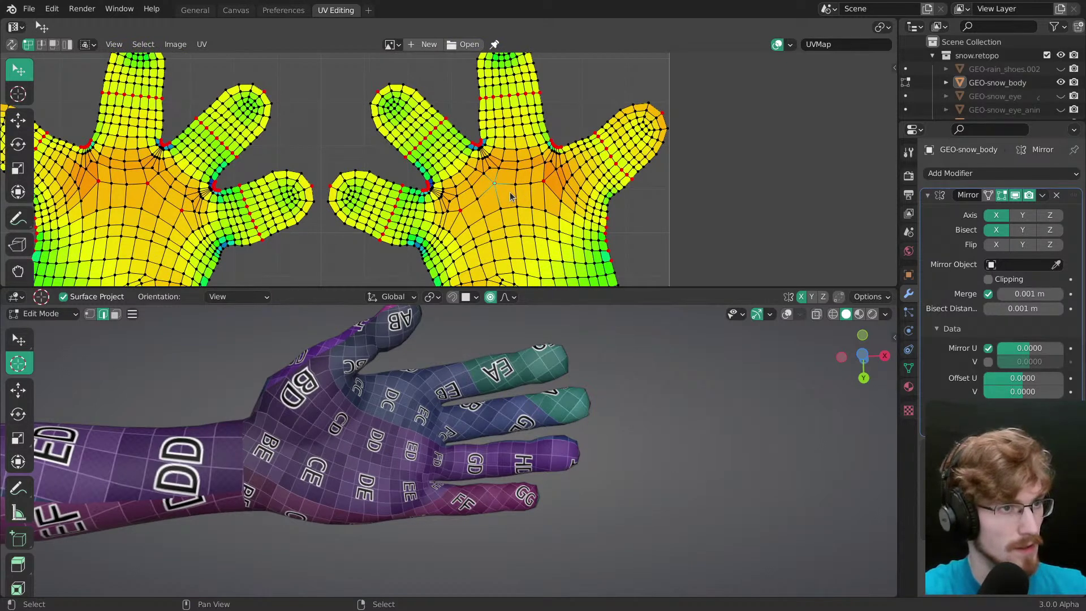
{"action": "left_click", "coordinate": [506, 298]}
{"action": "left_click", "coordinate": [506, 298]}
{"action": "left_click", "coordinate": [506, 298]}
{"action": "left_click", "coordinate": [506, 300]}
{"action": "left_click", "coordinate": [507, 301]}
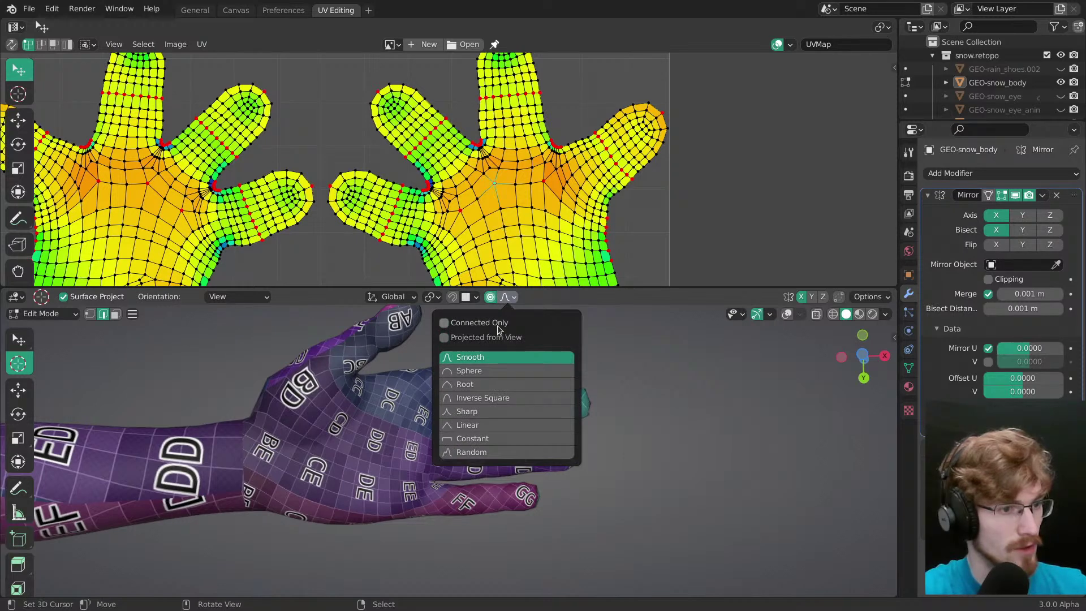
Step: Try to move the innermost fingertip vertex of the right hand island with proportional editing
{"action": "middle_click_drag", "start_coordinate": [309, 194], "coordinate": [530, 161]}
{"action": "right_click", "coordinate": [552, 154]}
{"action": "key", "text": "g"}
{"action": "left_click_drag", "start_coordinate": [552, 154], "coordinate": [552, 154]}
{"action": "right_click", "coordinate": [552, 154]}
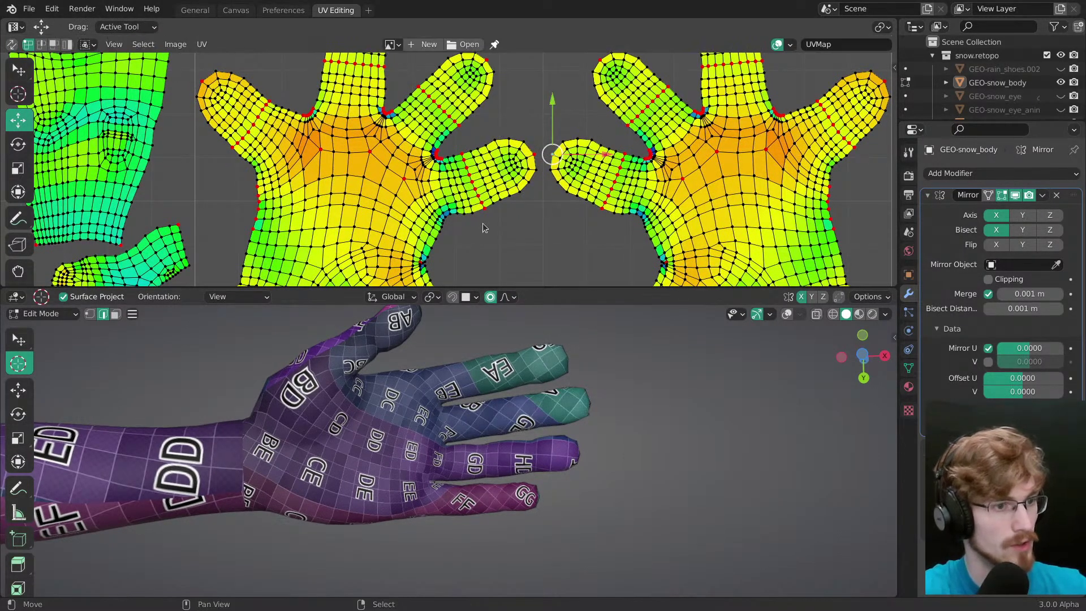
Step: Revisit the proportional falloff options around Connected Only and retry moving the innermost fingertip vertex
{"action": "middle_click_drag", "start_coordinate": [552, 174], "coordinate": [484, 182]}
{"action": "left_click_drag", "start_coordinate": [492, 162], "coordinate": [484, 155]}
{"action": "left_click", "coordinate": [508, 297]}
{"action": "right_click", "coordinate": [484, 155]}
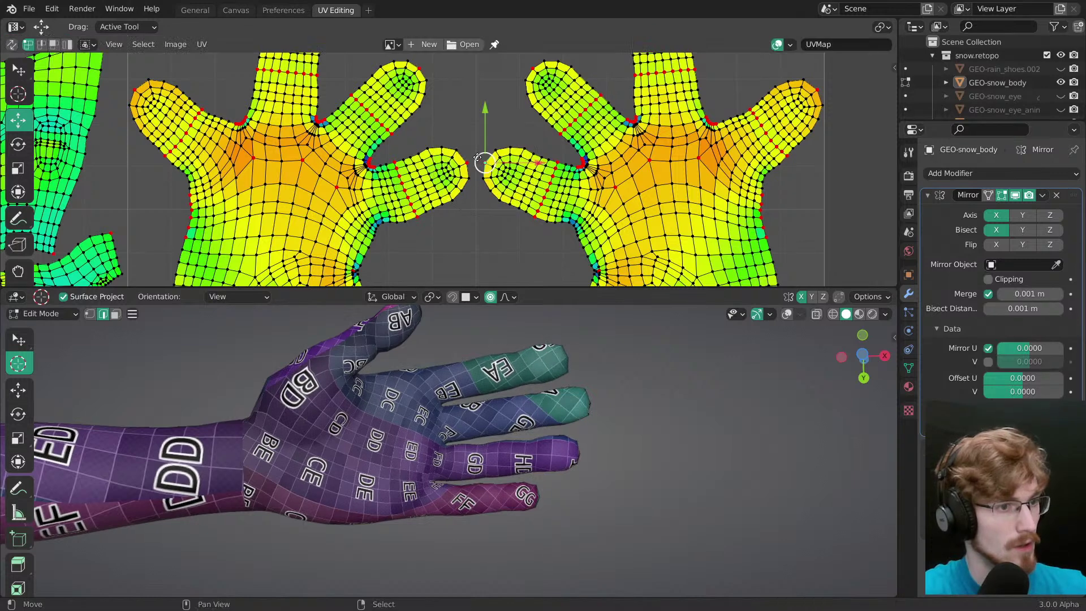
{"action": "left_click", "coordinate": [507, 298]}
{"action": "left_click", "coordinate": [503, 322]}
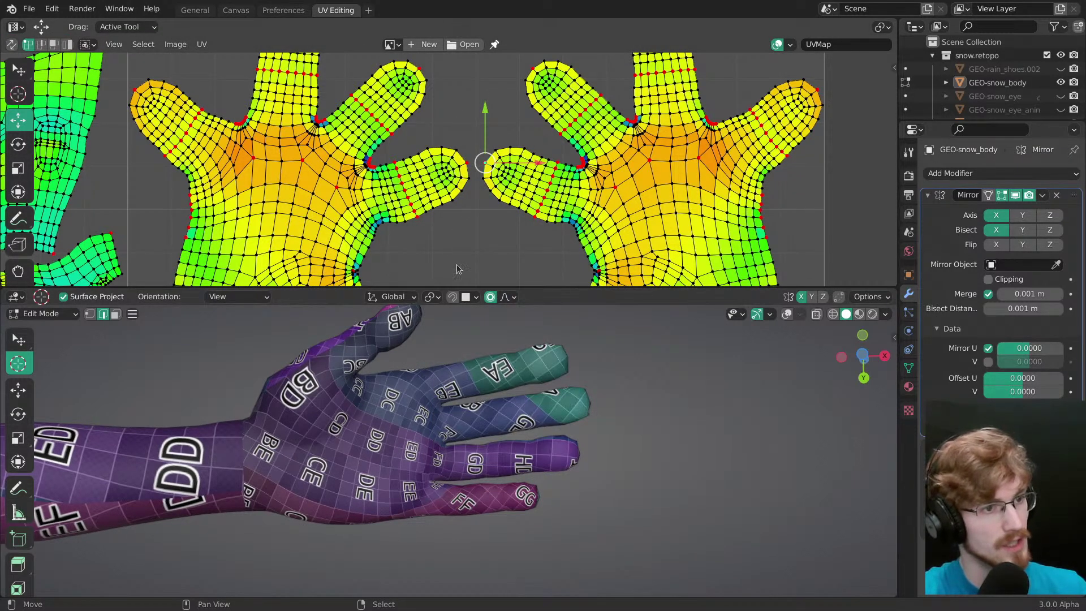
{"action": "middle_click_drag", "start_coordinate": [502, 202], "coordinate": [461, 197]}
{"action": "left_click_drag", "start_coordinate": [444, 162], "coordinate": [445, 161]}
{"action": "right_click", "coordinate": [445, 161]}
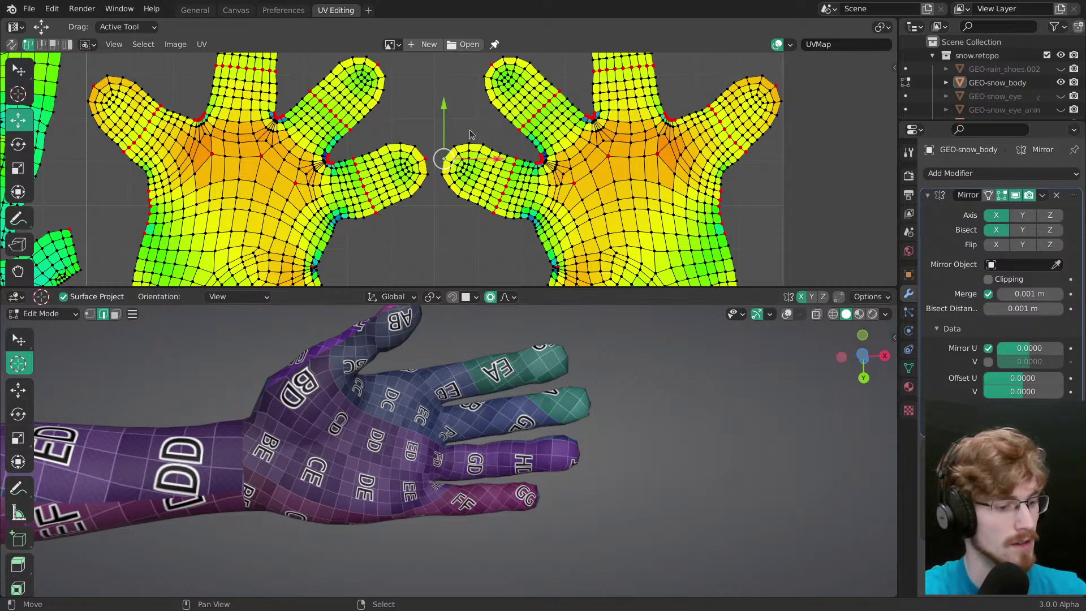
{"action": "key", "text": "n"}
{"action": "left_click", "coordinate": [526, 136]}
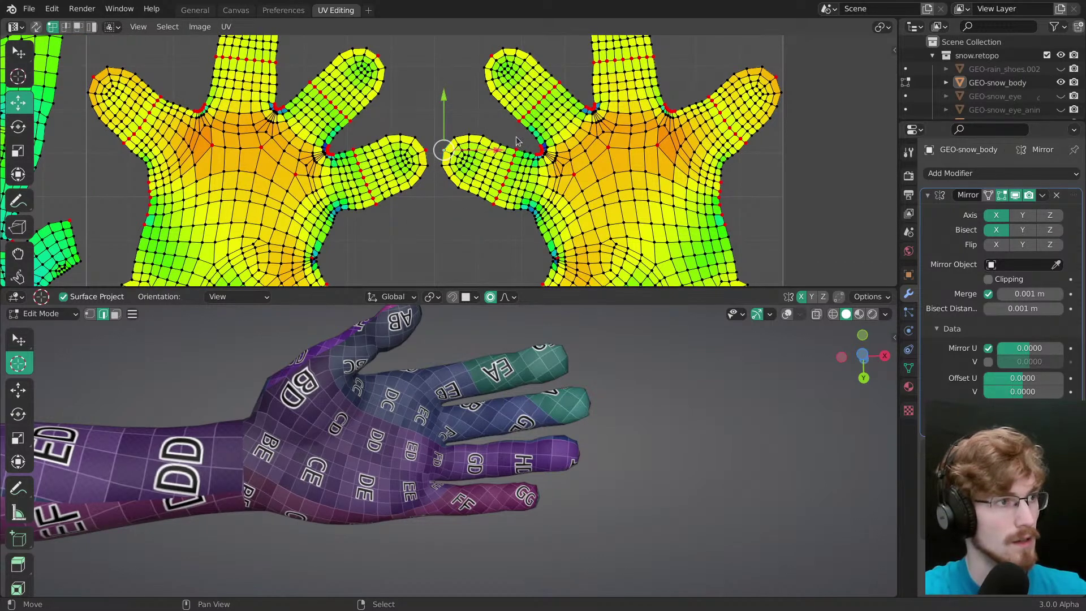
{"action": "key", "text": "n"}
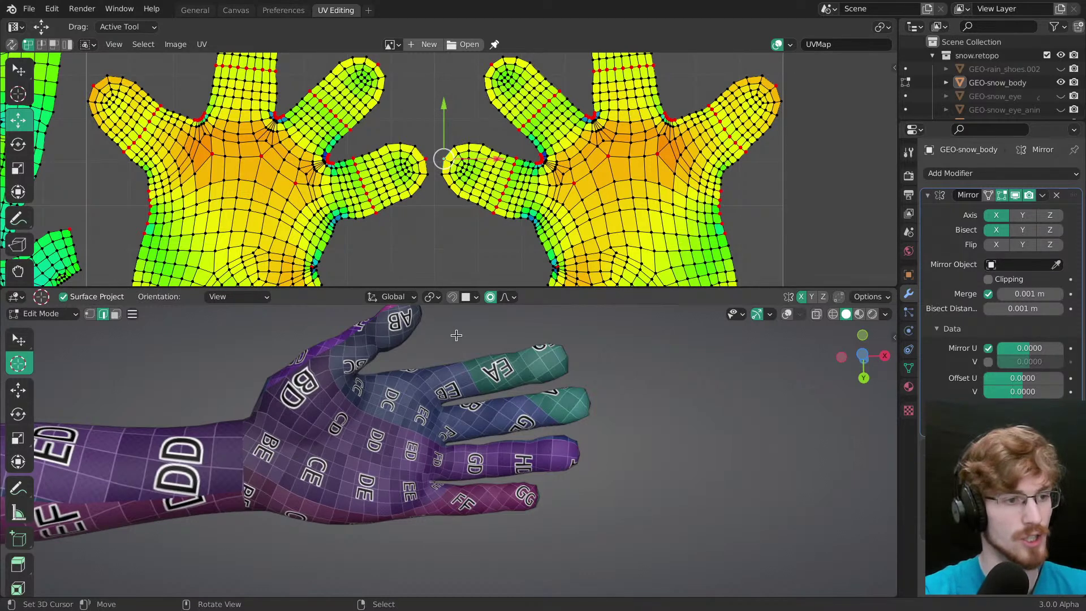
Step: Leave Edit Mode and hide the character body so the mouth parts inside are exposed
{"action": "middle_click_drag", "start_coordinate": [457, 336], "coordinate": [452, 531]}
{"action": "middle_click_drag", "start_coordinate": [362, 418], "coordinate": [429, 497], "text": "shift"}
{"action": "middle_click_drag", "start_coordinate": [429, 497], "coordinate": [427, 534], "text": "ctrl"}
{"action": "key", "text": "ctrl+Tab"}
{"action": "left_click", "coordinate": [354, 422]}
{"action": "right_click", "coordinate": [430, 538]}
{"action": "key", "text": "h"}
Step: Select the lower gums among the mouth parts and turn on the viewport overlays
{"action": "middle_click_drag", "start_coordinate": [412, 426], "coordinate": [407, 411]}
{"action": "middle_click", "coordinate": [375, 490], "text": "alt"}
{"action": "middle_click_drag", "start_coordinate": [408, 493], "coordinate": [481, 488], "text": "ctrl"}
{"action": "middle_click_drag", "start_coordinate": [428, 451], "coordinate": [451, 434], "text": "shift"}
{"action": "middle_click_drag", "start_coordinate": [451, 434], "coordinate": [499, 469]}
{"action": "right_click", "coordinate": [473, 454]}
{"action": "key", "text": "z"}
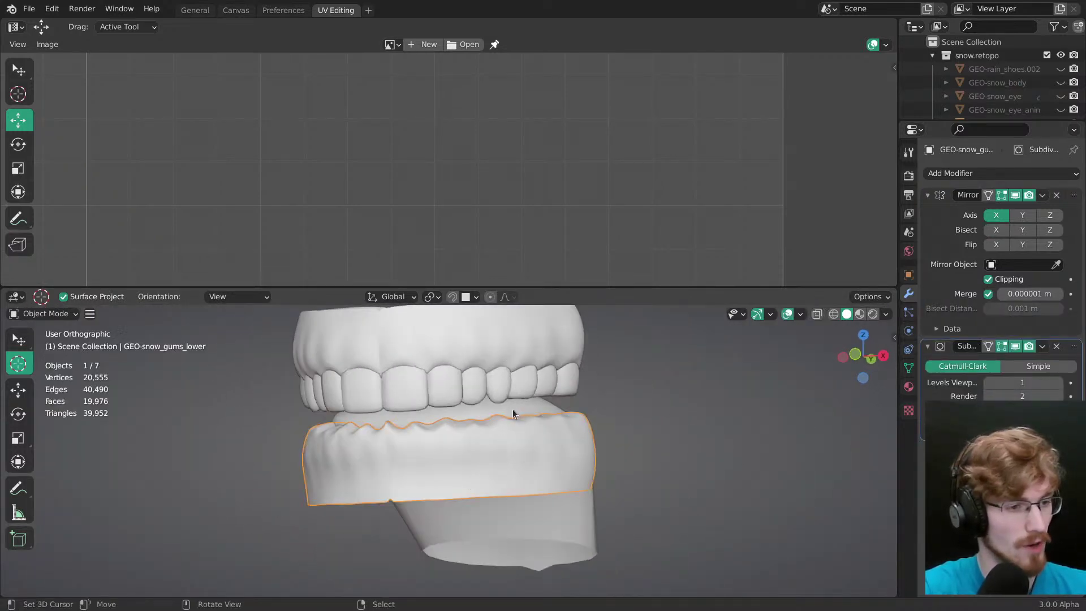
{"action": "scroll", "coordinate": [537, 415], "scroll_direction": "down", "scroll_amount": 3}
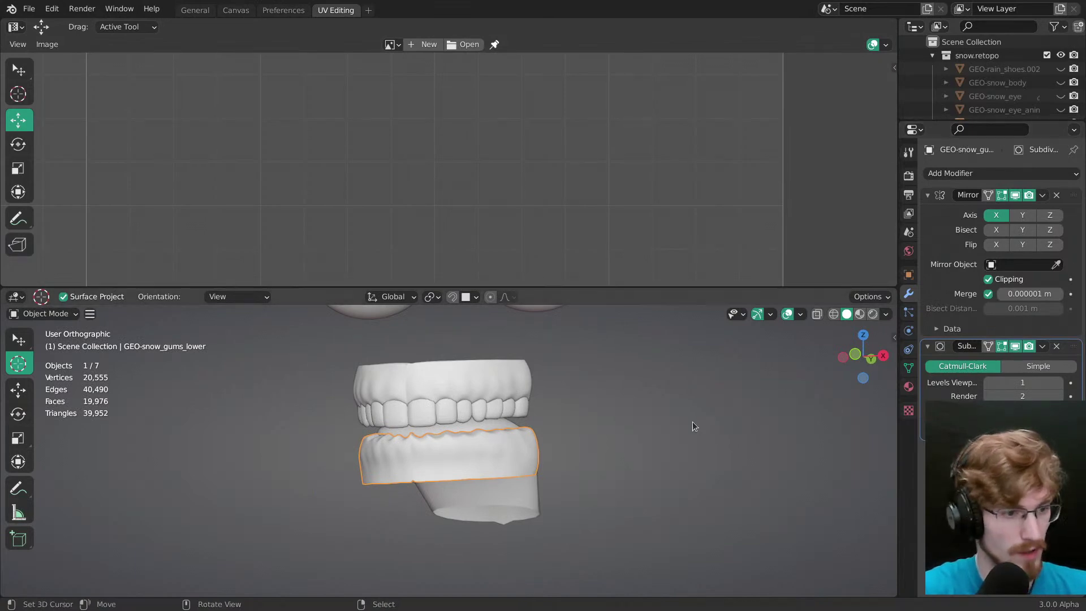
Step: Reveal the hidden objects, and hide the character body again
{"action": "middle_click_drag", "start_coordinate": [722, 419], "coordinate": [647, 429]}
{"action": "key", "text": "alt+h"}
{"action": "key", "text": "alt+a"}
{"action": "right_click", "coordinate": [572, 436]}
{"action": "key", "text": "h"}
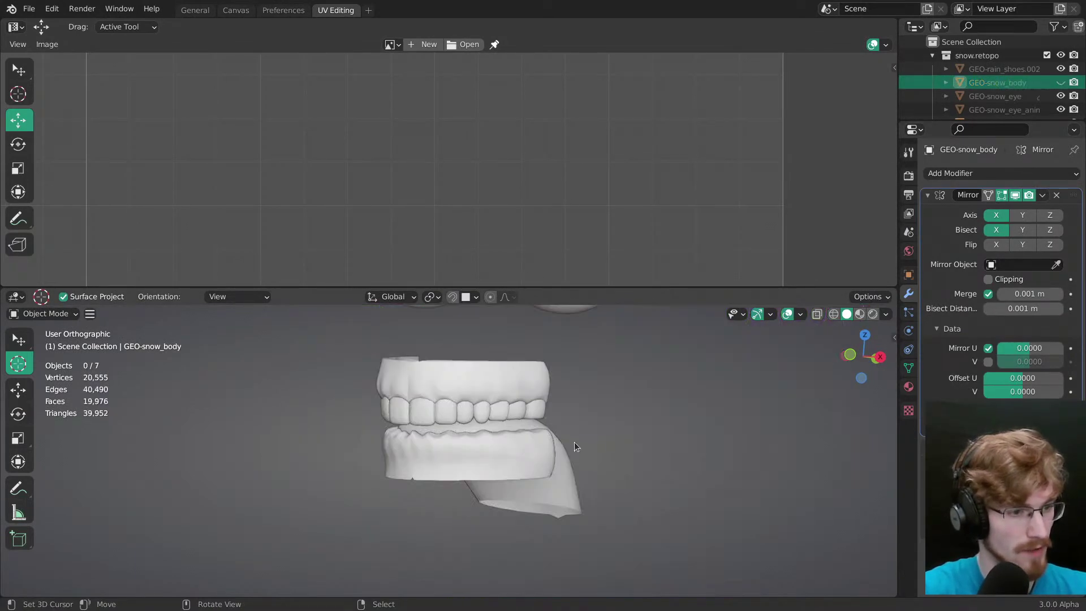
Step: Try moving the lower gums and the tongue away from the other mouth parts, undoing each move
{"action": "right_click", "coordinate": [456, 453]}
{"action": "middle_click_drag", "start_coordinate": [456, 453], "coordinate": [470, 445]}
{"action": "key", "text": "g"}
{"action": "left_click_drag", "start_coordinate": [497, 482], "coordinate": [518, 564]}
{"action": "key", "text": "ctrl+z"}
{"action": "right_click", "coordinate": [602, 480]}
{"action": "middle_click_drag", "start_coordinate": [625, 482], "coordinate": [580, 475]}
{"action": "left_click_drag", "start_coordinate": [578, 482], "coordinate": [607, 501]}
{"action": "key", "text": "ctrl+z"}
{"action": "middle_click_drag", "start_coordinate": [597, 491], "coordinate": [559, 526]}
Step: Select the stray lower teeth object far above the other mouth parts and clear its location
{"action": "right_click", "coordinate": [528, 406]}
{"action": "middle_click_drag", "start_coordinate": [534, 452], "coordinate": [514, 402], "text": "shift"}
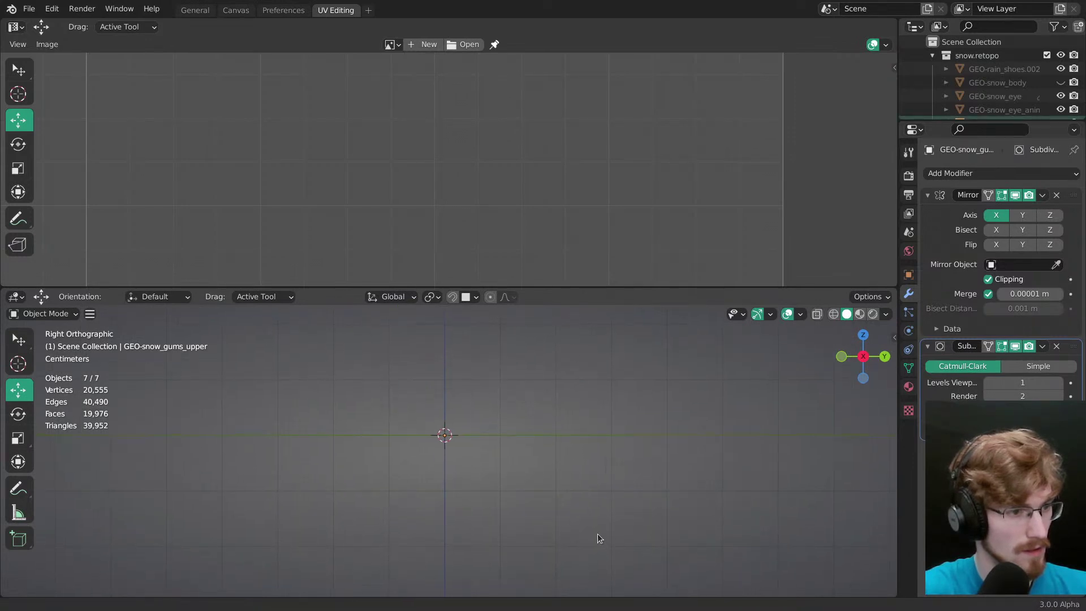
{"action": "key", "text": "KP_Decimal"}
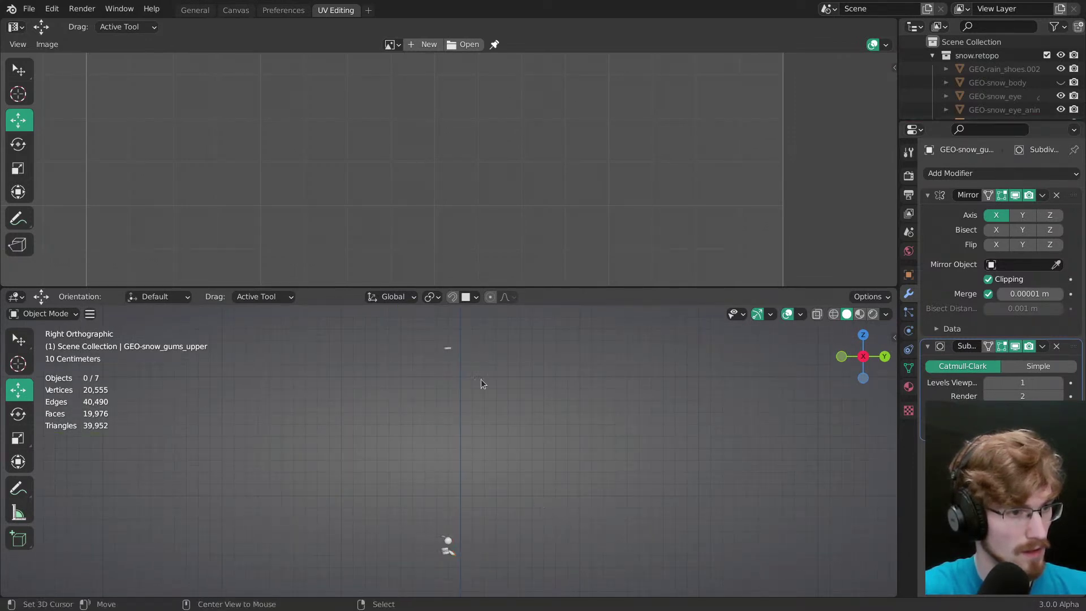
{"action": "left_click", "coordinate": [442, 346]}
{"action": "middle_click_drag", "start_coordinate": [470, 359], "coordinate": [478, 446], "text": "ctrl"}
{"action": "key", "text": "alt+g"}
{"action": "middle_click_drag", "start_coordinate": [486, 378], "coordinate": [478, 462], "text": "ctrl"}
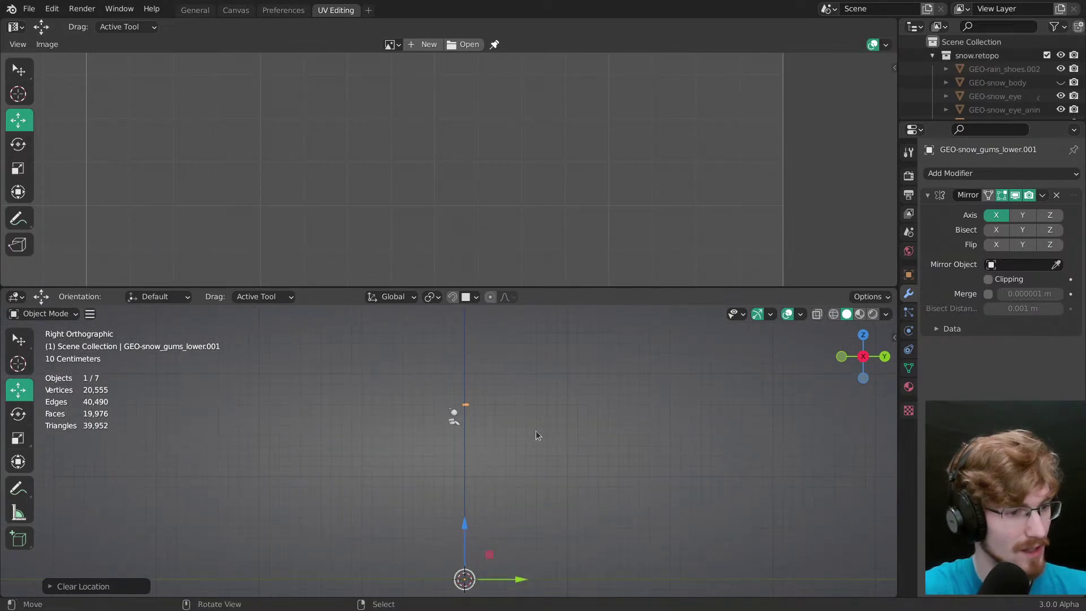
Step: Move the lower teeth down onto the lower gums in the right side view
{"action": "middle_click_drag", "start_coordinate": [453, 423], "coordinate": [474, 376], "text": "ctrl"}
{"action": "key", "text": "r"}
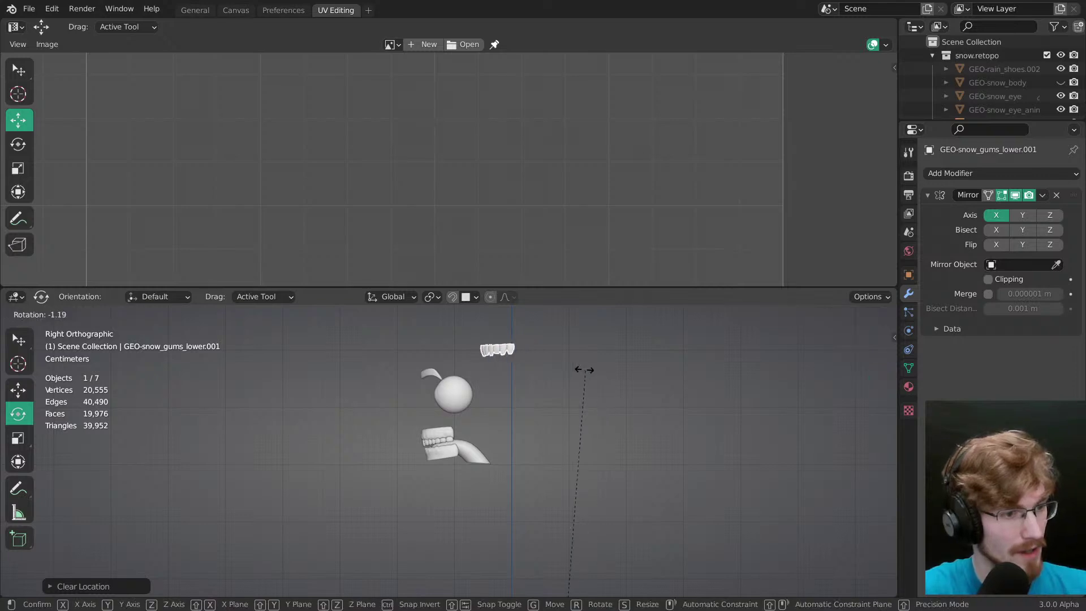
{"action": "left_click", "coordinate": [519, 354]}
{"action": "key", "text": "g"}
{"action": "left_click", "coordinate": [500, 493]}
{"action": "mouse_move", "coordinate": [501, 493]}
{"action": "middle_mouse_down", "text": "ctrl"}
{"action": "mouse_move", "coordinate": [507, 402]}
{"action": "mouse_move", "coordinate": [511, 586]}
{"action": "mouse_move", "coordinate": [508, 455]}
{"action": "mouse_move", "coordinate": [514, 504]}
{"action": "middle_mouse_up", "text": "ctrl"}
{"action": "key", "text": "g"}
{"action": "left_click", "coordinate": [529, 473]}
Step: Adjust the position and rotation of the lower teeth to follow the lower gums, checking front and side views
{"action": "key", "text": "grave"}
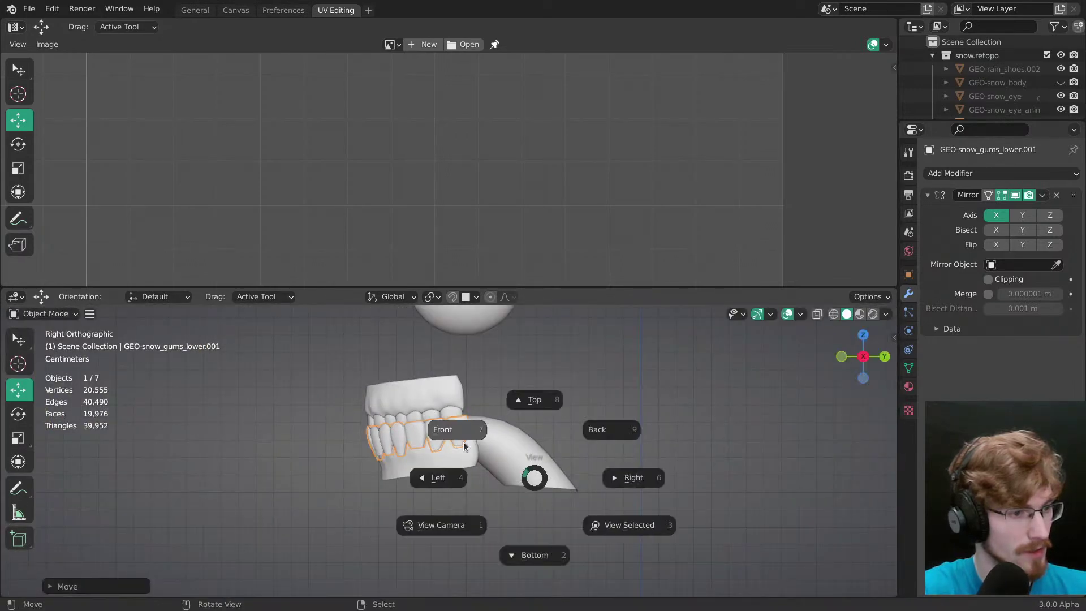
{"action": "left_click", "coordinate": [487, 442]}
{"action": "middle_click_drag", "start_coordinate": [492, 432], "coordinate": [508, 380], "text": "shift"}
{"action": "key", "text": "grave"}
{"action": "left_click", "coordinate": [528, 415]}
{"action": "middle_click_drag", "start_coordinate": [535, 417], "coordinate": [551, 441], "text": "shift"}
{"action": "key", "text": "g"}
{"action": "left_click_drag", "start_coordinate": [556, 451], "coordinate": [541, 411]}
{"action": "key", "text": "r"}
Step: Place the 3D cursor on the lower teeth and set the object's origin to the 3D cursor
{"action": "key", "text": "w"}
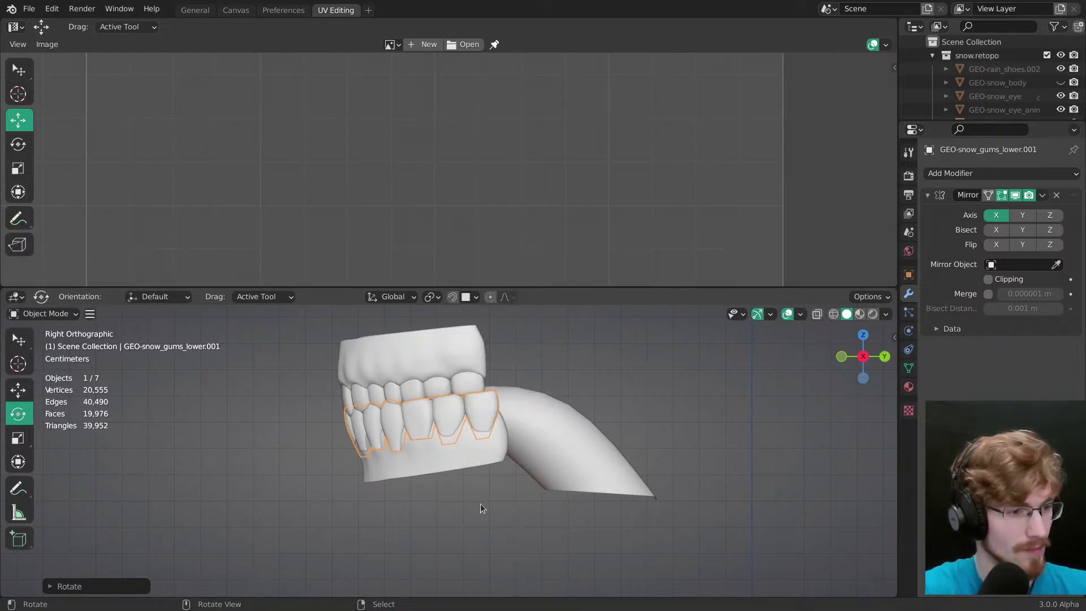
{"action": "right_click", "coordinate": [450, 422]}
{"action": "mouse_move", "coordinate": [418, 475]}
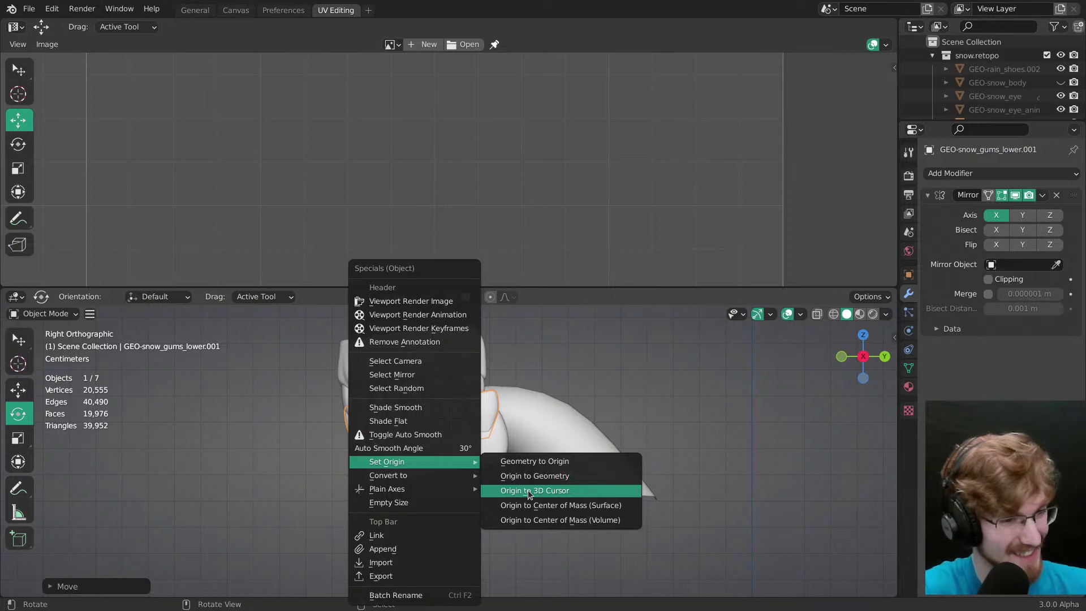
{"action": "left_click", "coordinate": [531, 490]}
Step: Fine-tune the position of the lower teeth on the gums, trying further moves in the front and side views
{"action": "key", "text": "g"}
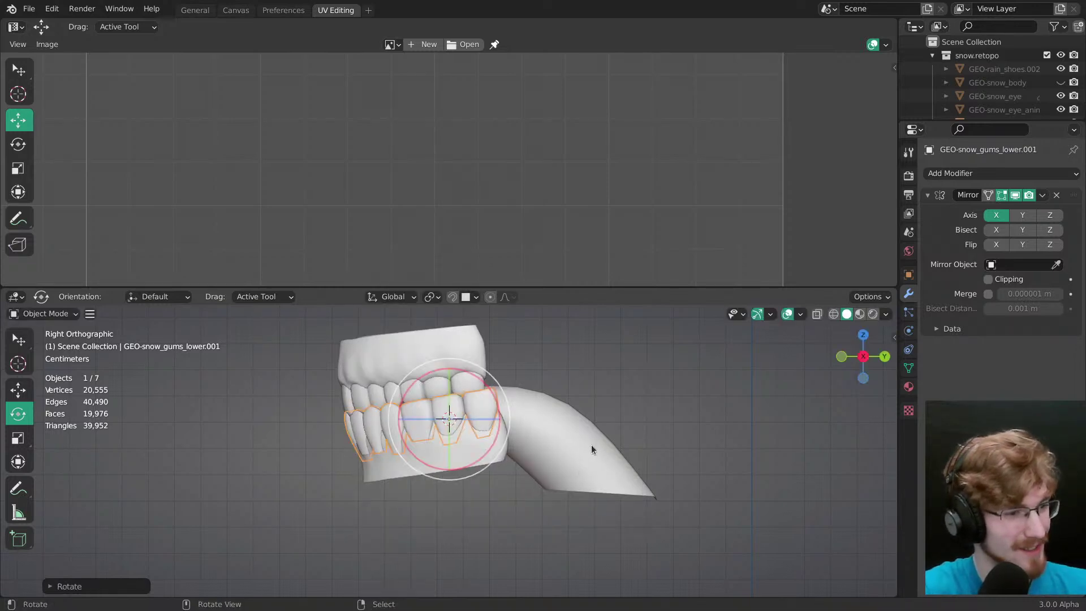
{"action": "left_click", "coordinate": [588, 458]}
{"action": "key", "text": "KP_1"}
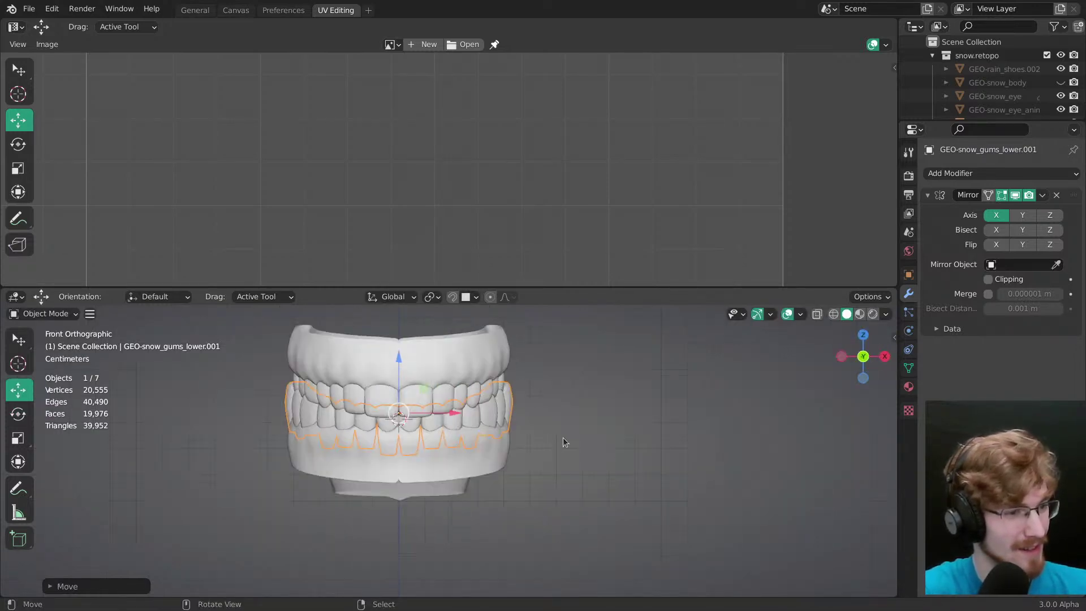
{"action": "key", "text": "g"}
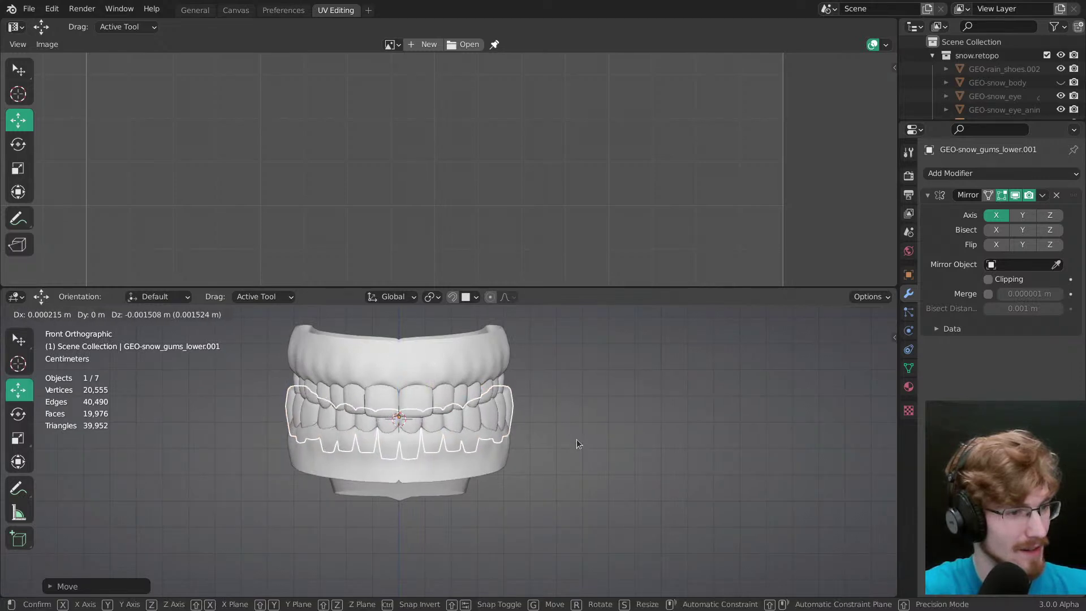
{"action": "right_click", "coordinate": [578, 442]}
{"action": "key", "text": "KP_3"}
{"action": "key", "text": "g"}
{"action": "right_click", "coordinate": [578, 440]}
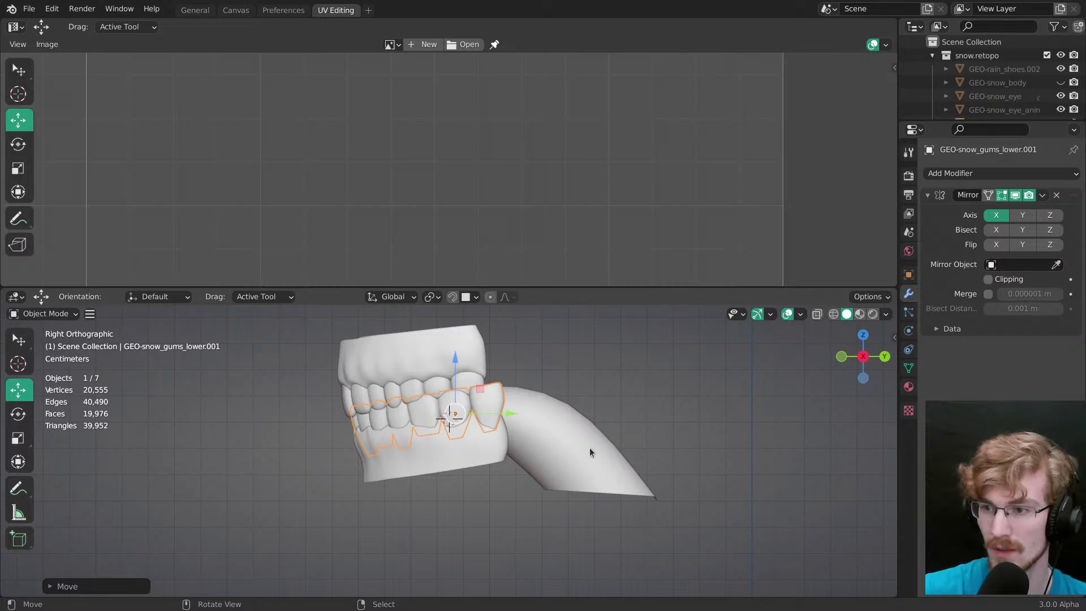
Step: Enter Edit Mode on the lower teeth and hide the UV editor's tool settings
{"action": "middle_click_drag", "start_coordinate": [481, 416], "coordinate": [473, 420], "text": "shift"}
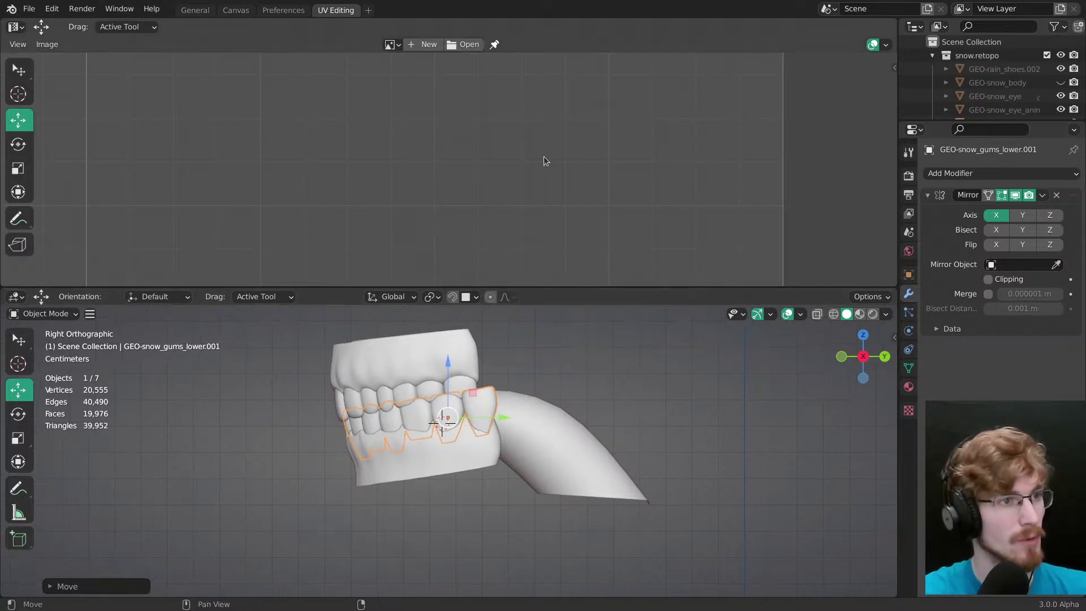
{"action": "key", "text": "Tab"}
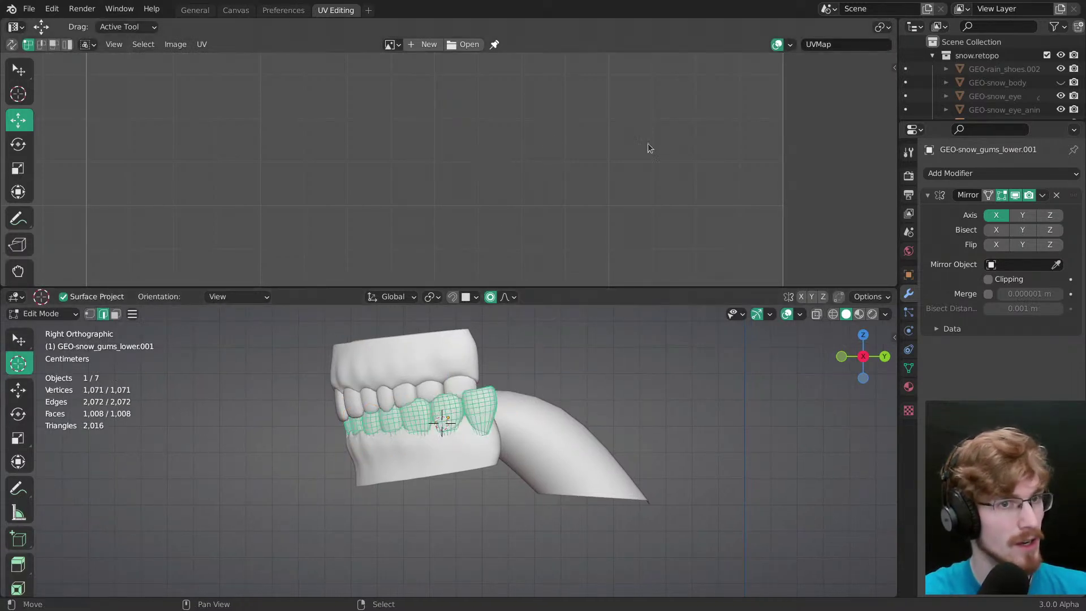
{"action": "right_click", "coordinate": [716, 30]}
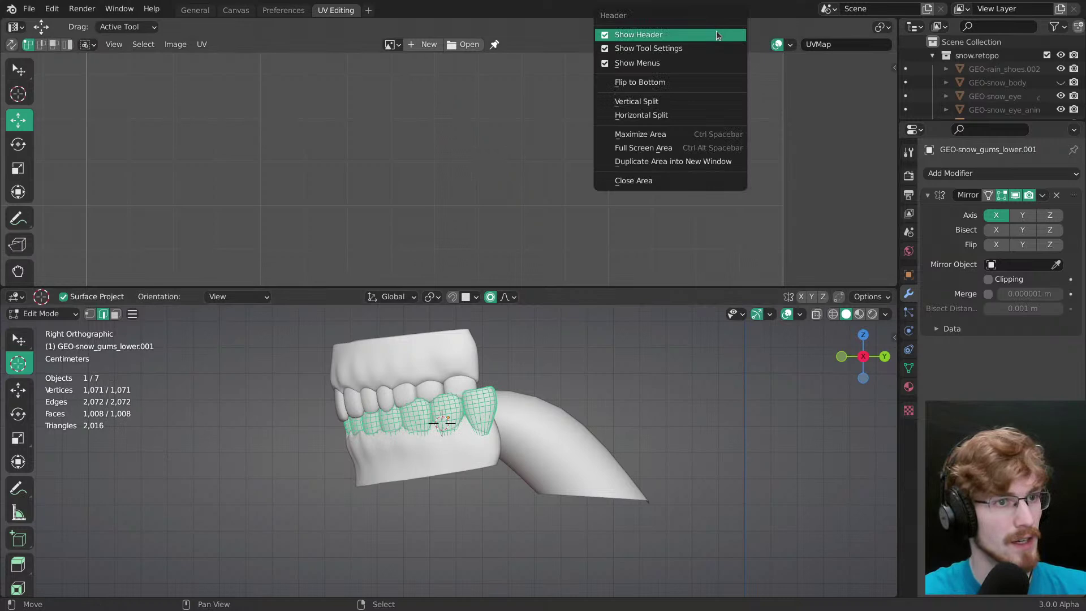
{"action": "left_click", "coordinate": [648, 48]}
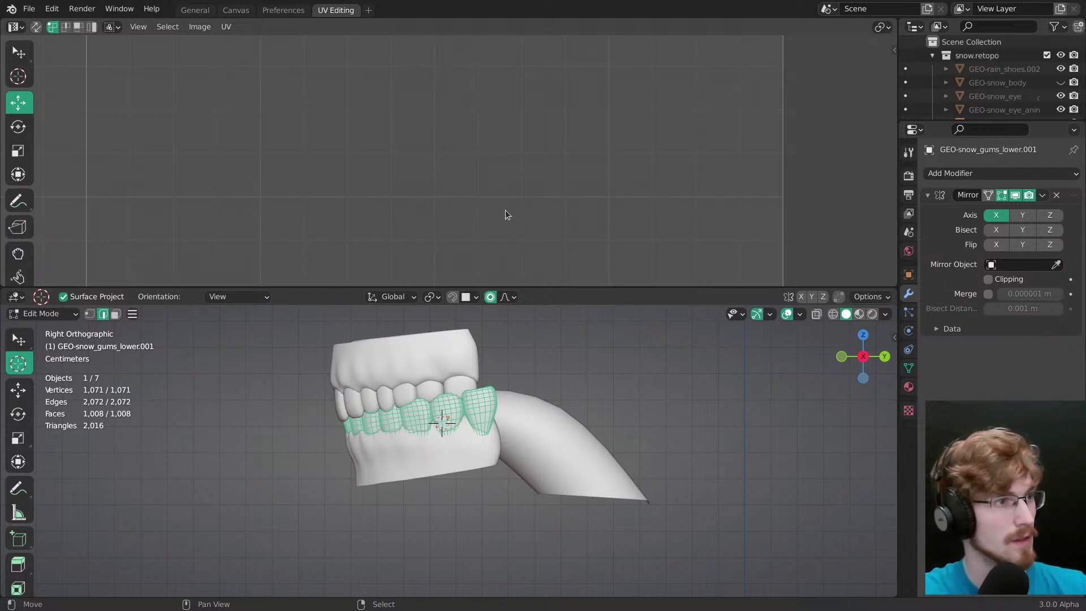
Step: Activate the UV editor's 2D cursor tool, show its tool settings again and look at the pivot options
{"action": "left_click", "coordinate": [19, 76]}
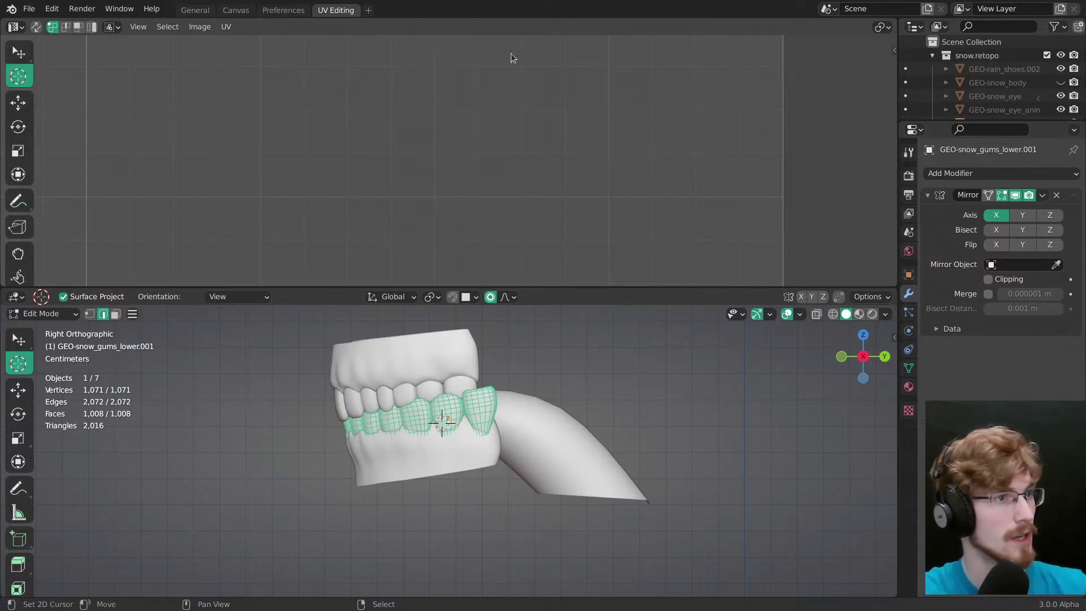
{"action": "right_click", "coordinate": [144, 26]}
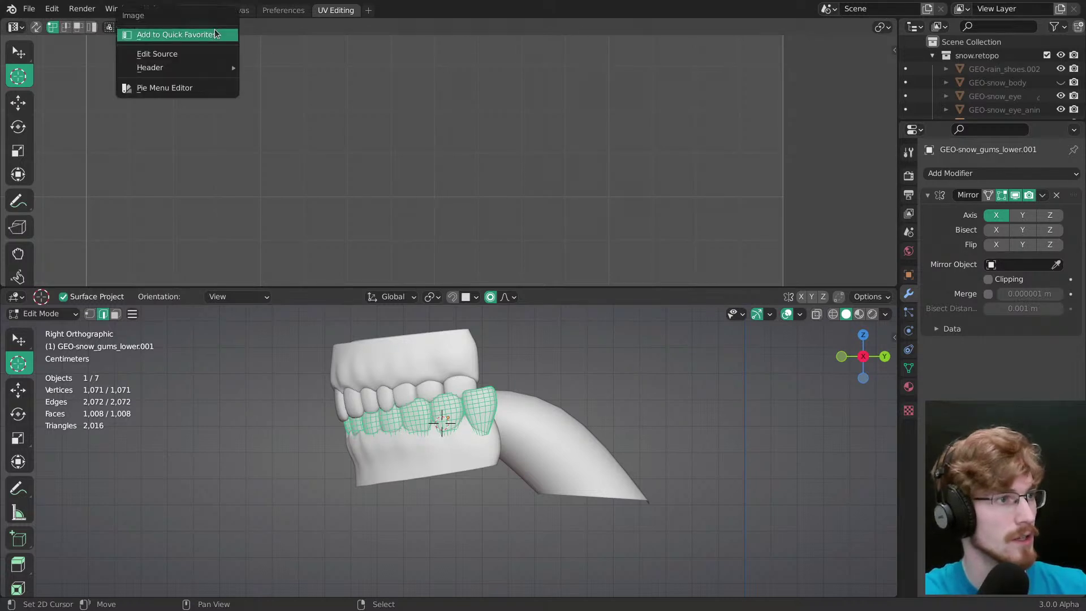
{"action": "mouse_move", "coordinate": [215, 68]}
{"action": "left_click", "coordinate": [297, 79]}
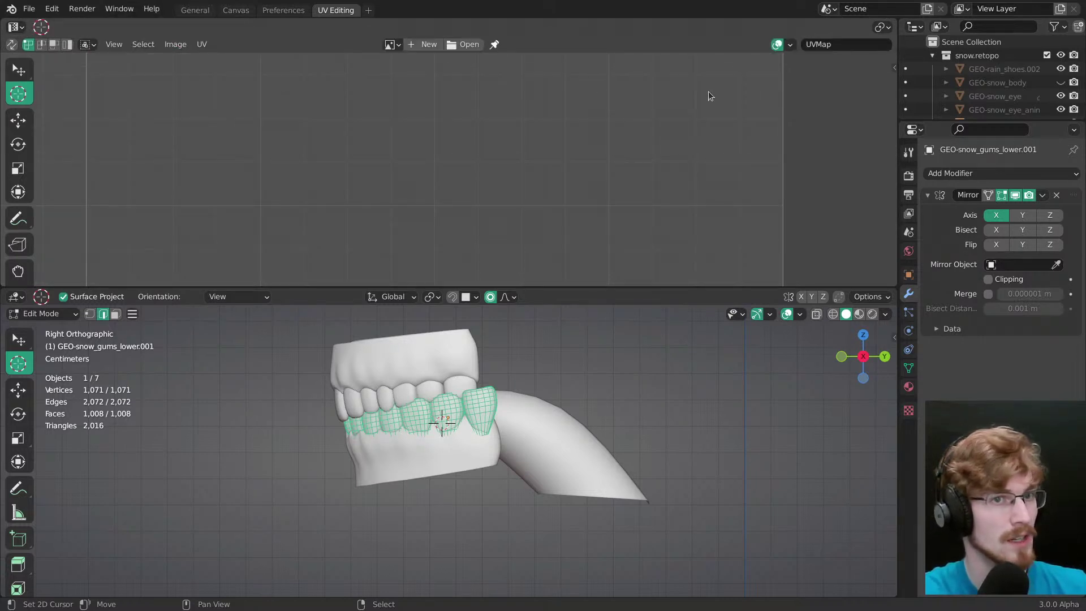
{"action": "left_click", "coordinate": [886, 26]}
{"action": "left_click", "coordinate": [886, 26]}
{"action": "left_click", "coordinate": [886, 26]}
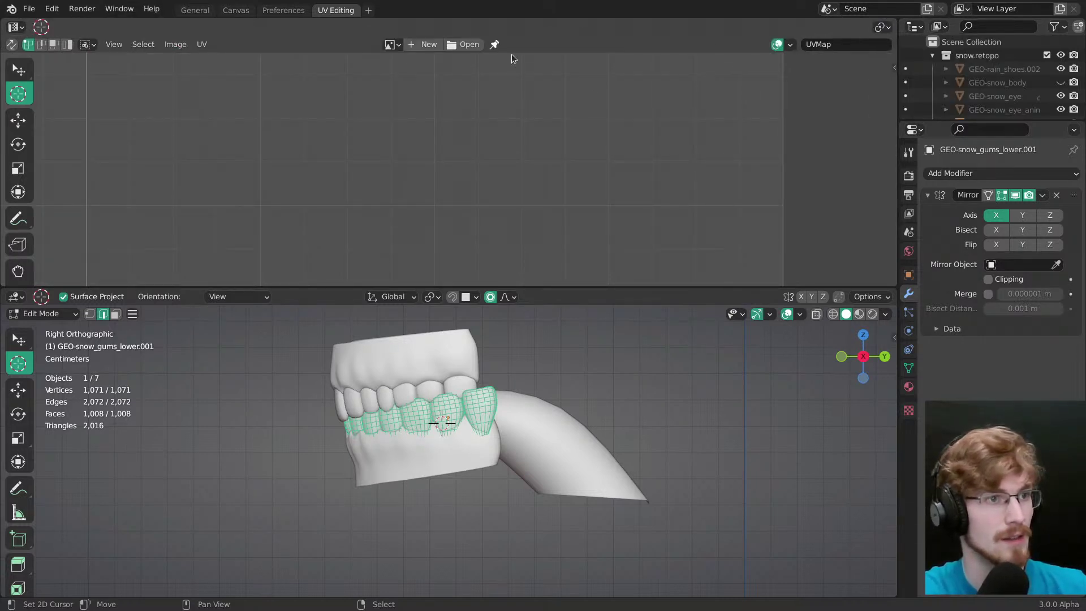
Step: Toggle the UV editor's tool settings off and on again, and return to Object Mode
{"action": "right_click", "coordinate": [461, 44]}
{"action": "mouse_move", "coordinate": [449, 135]}
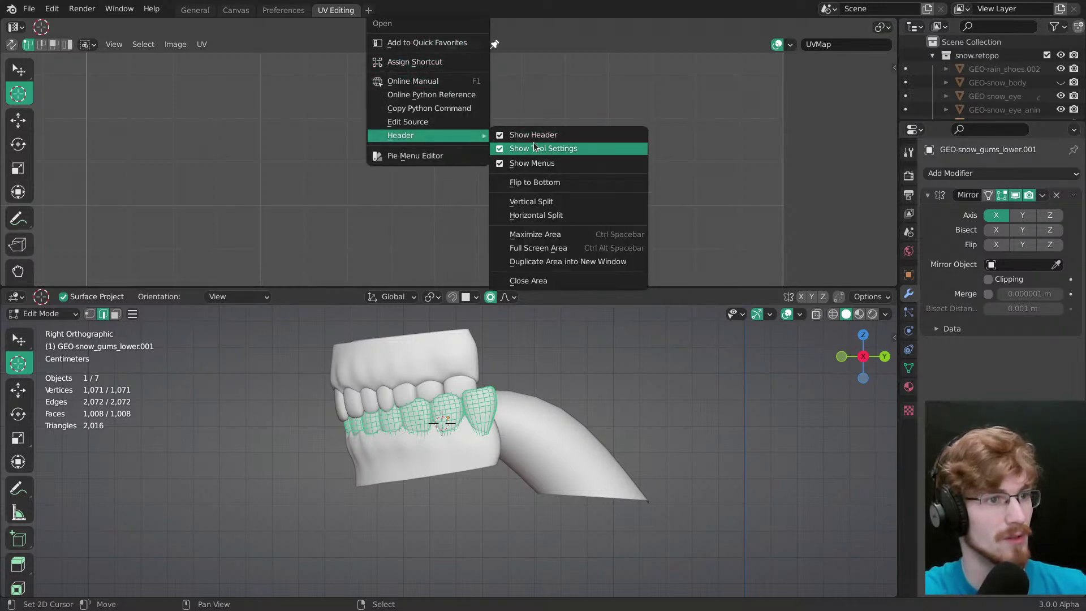
{"action": "left_click", "coordinate": [534, 147]}
{"action": "right_click", "coordinate": [878, 27]}
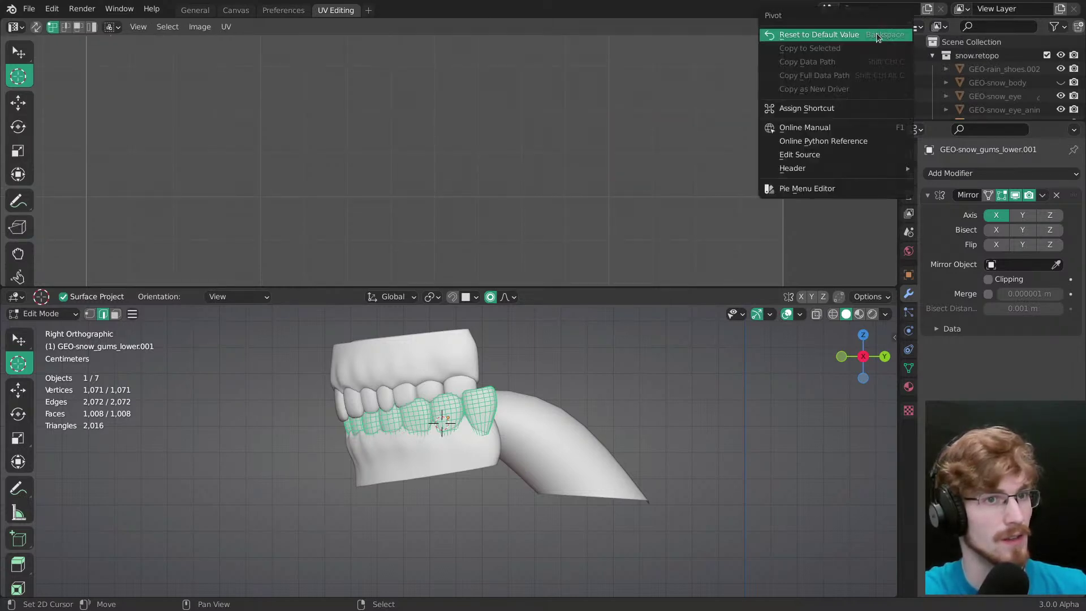
{"action": "mouse_move", "coordinate": [823, 170]}
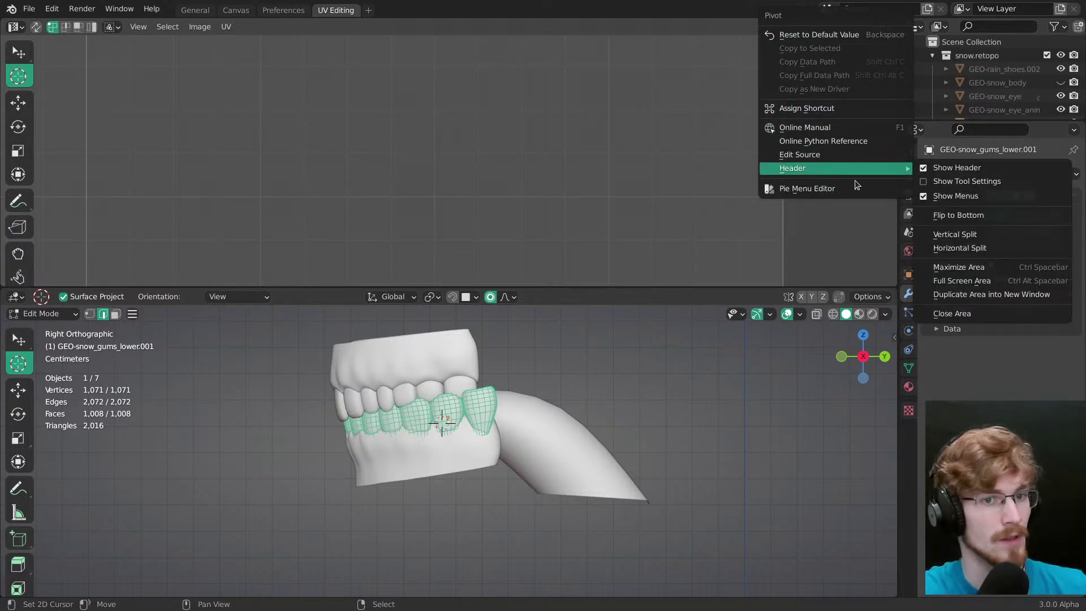
{"action": "left_click", "coordinate": [984, 181]}
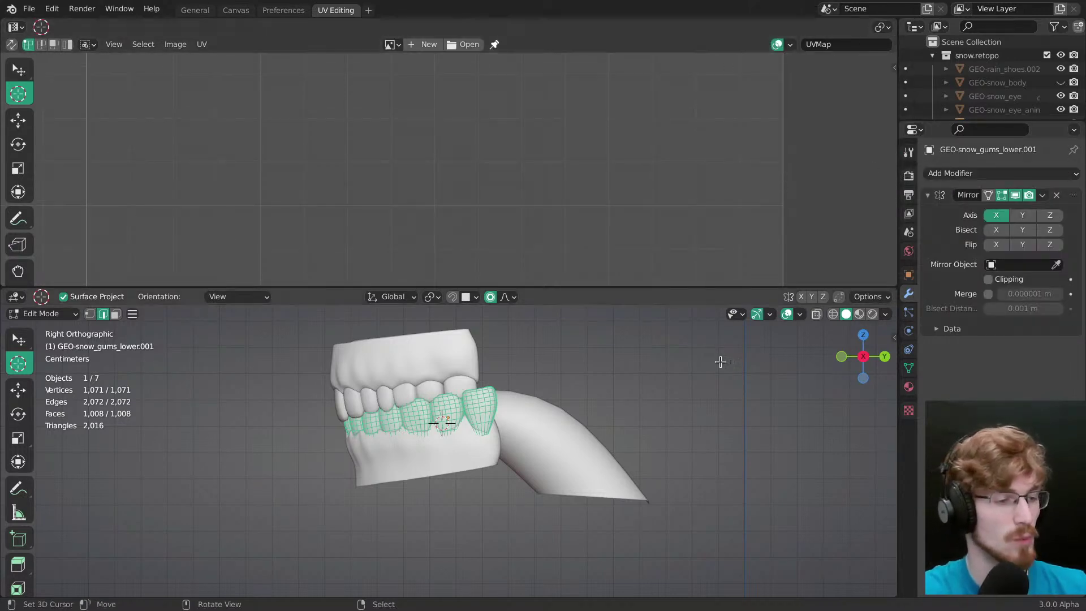
{"action": "key", "text": "Tab"}
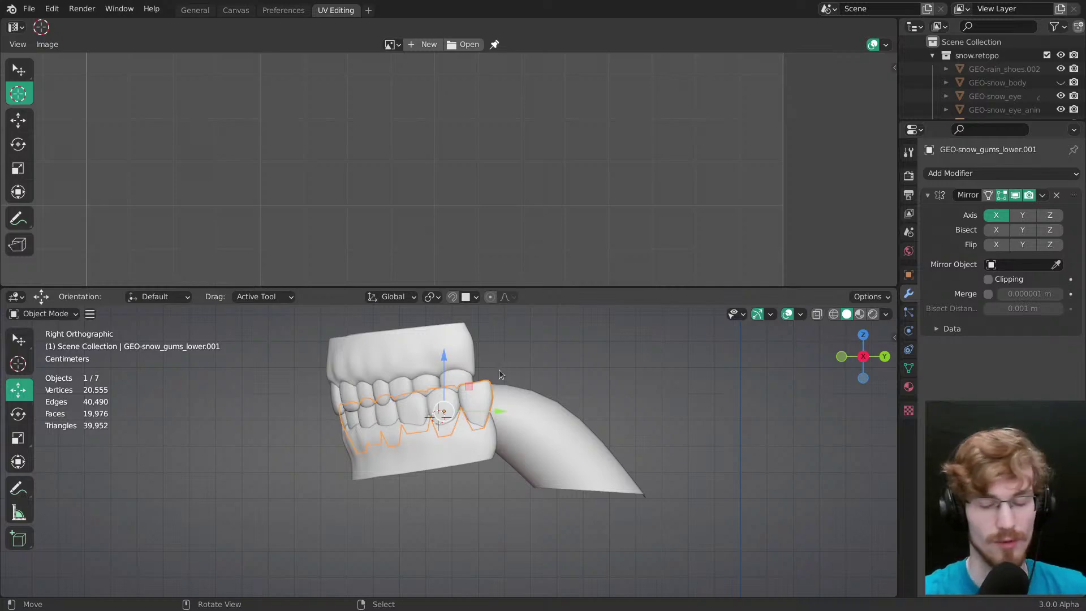
Step: Move the lower teeth's mesh slightly in Edit Mode
{"action": "middle_click_drag", "start_coordinate": [498, 402], "coordinate": [487, 446], "text": "ctrl"}
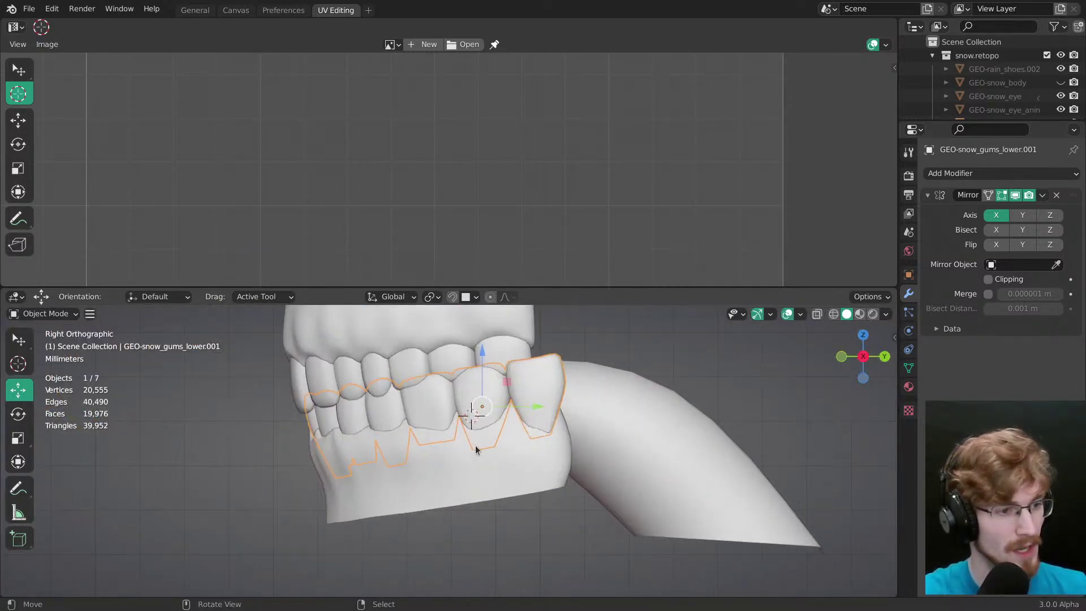
{"action": "key", "text": "Tab"}
{"action": "key", "text": "g"}
{"action": "left_click_drag", "start_coordinate": [566, 427], "coordinate": [563, 426]}
{"action": "middle_click_drag", "start_coordinate": [563, 427], "coordinate": [479, 415], "text": "ctrl"}
Step: Leave Edit Mode and delete the lower teeth and the lower gums
{"action": "key", "text": "Tab"}
{"action": "key", "text": "x"}
{"action": "left_click", "coordinate": [498, 395]}
{"action": "left_click", "coordinate": [489, 430]}
{"action": "key", "text": "x"}
{"action": "left_click", "coordinate": [490, 425]}
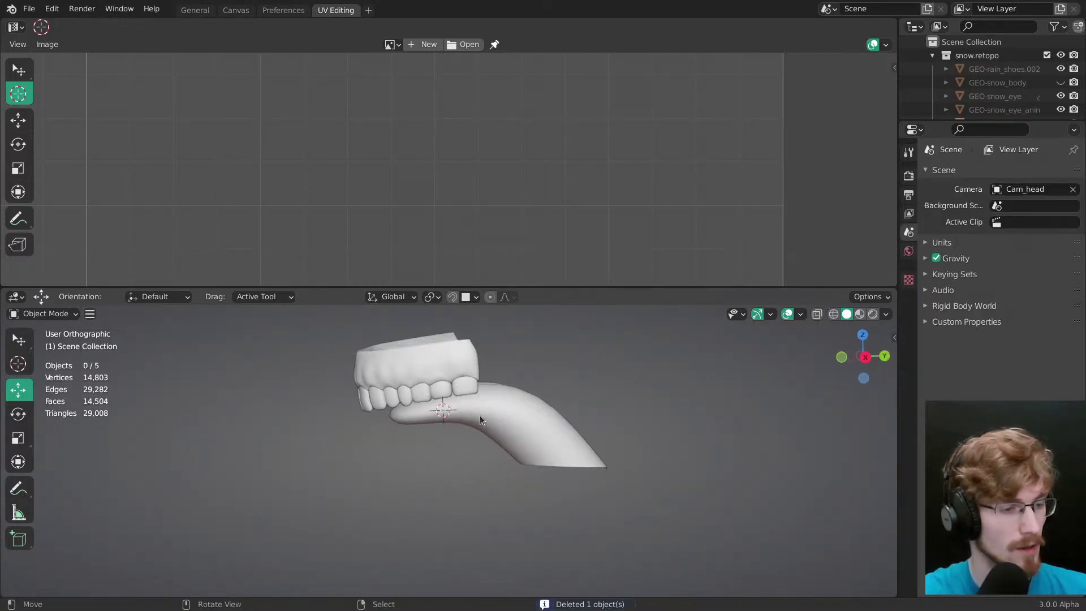
Step: Undo the deletions of the lower gums and lower teeth, and return to the right side view
{"action": "key", "text": "ctrl+z"}
{"action": "key", "text": "ctrl+z"}
{"action": "key", "text": "ctrl+z"}
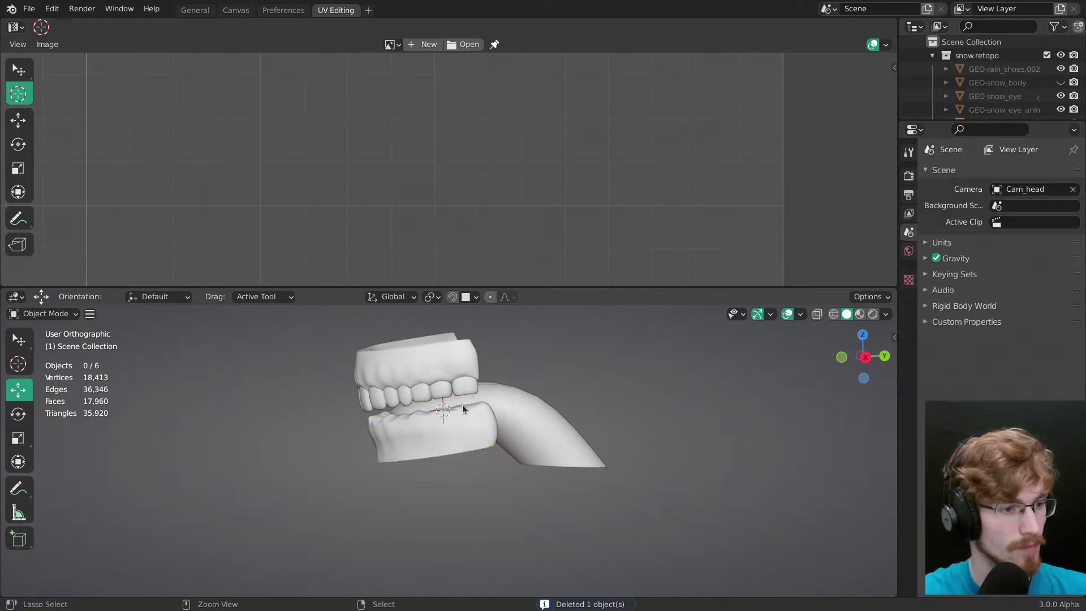
{"action": "middle_click_drag", "start_coordinate": [463, 406], "coordinate": [549, 411], "text": "alt"}
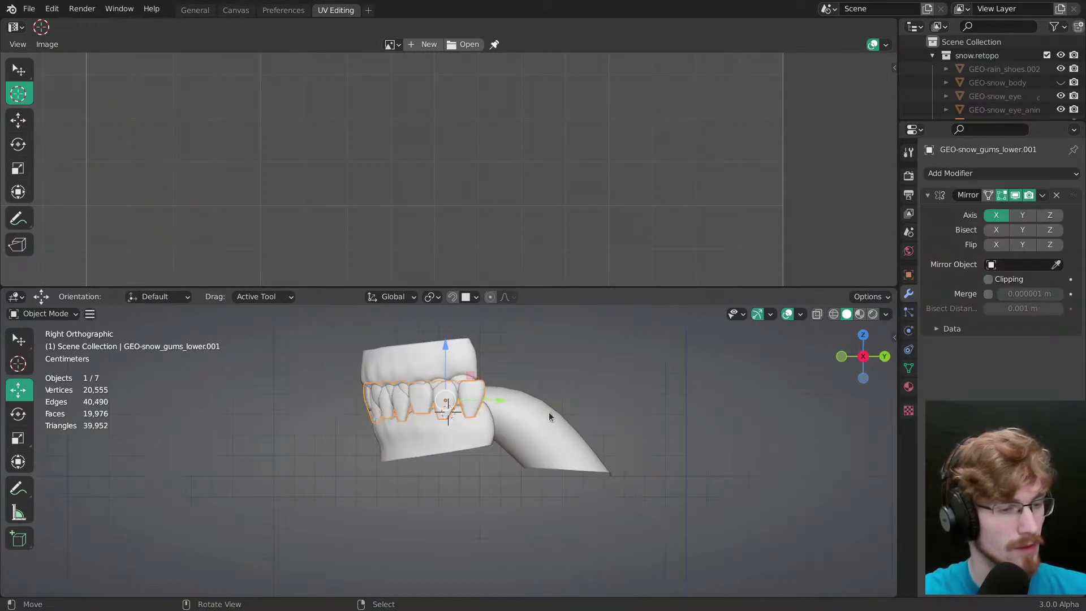
Step: Delete the lower teeth and the lower gums objects, and save the file
{"action": "key", "text": "Delete"}
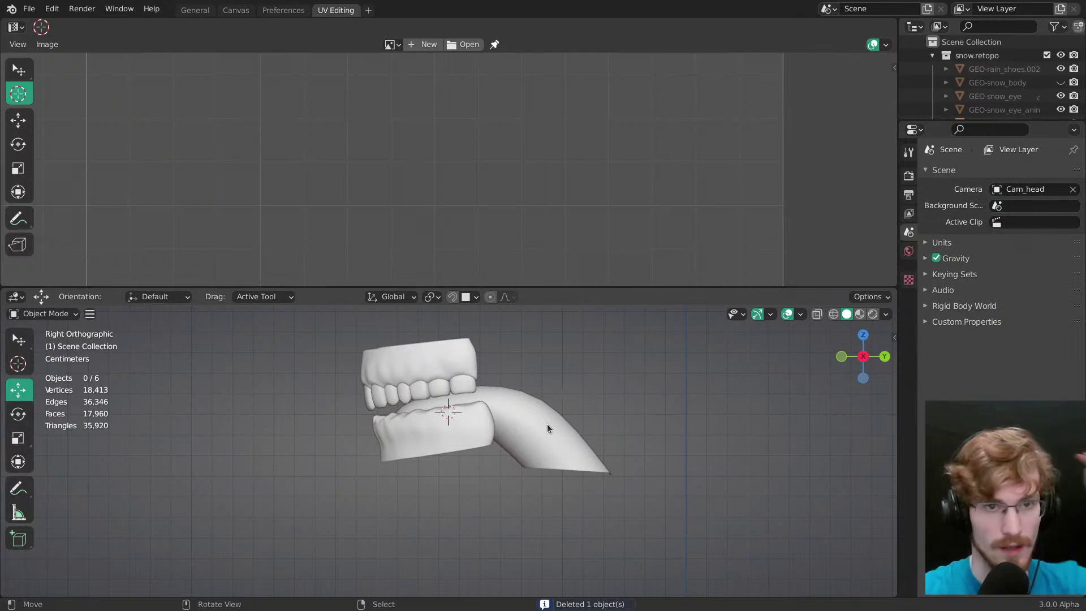
{"action": "left_click", "coordinate": [445, 436]}
{"action": "key", "text": "Delete"}
{"action": "key", "text": "ctrl+s"}
{"action": "scroll", "coordinate": [486, 434], "scroll_direction": "down", "scroll_amount": 2}
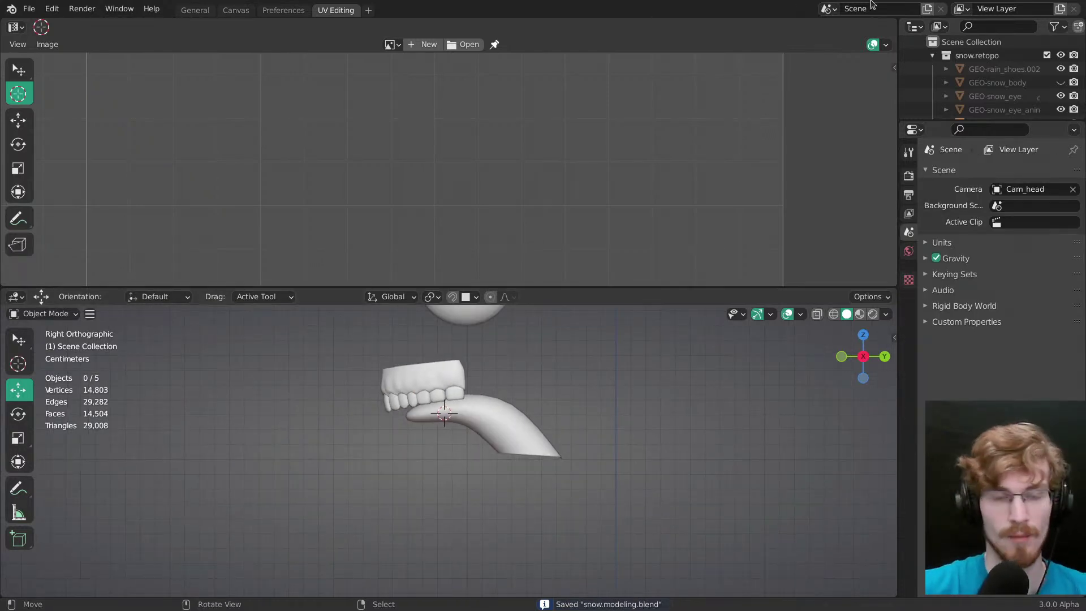
Step: Launch a second Blender instance from the application search
{"action": "key", "text": "super"}
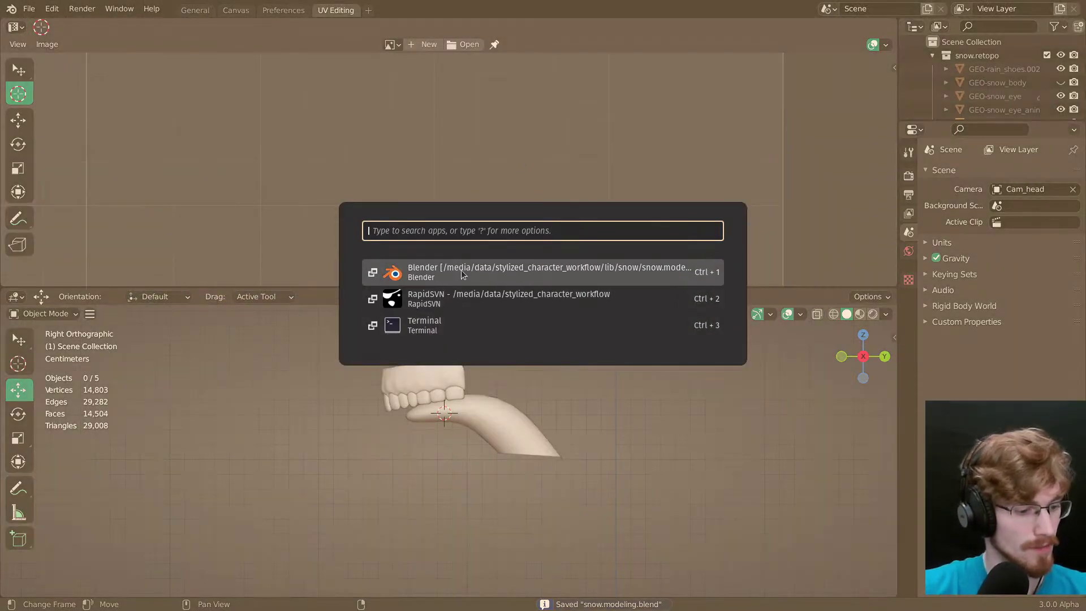
{"action": "type", "text": "blender"}
{"action": "left_click", "coordinate": [423, 296]}
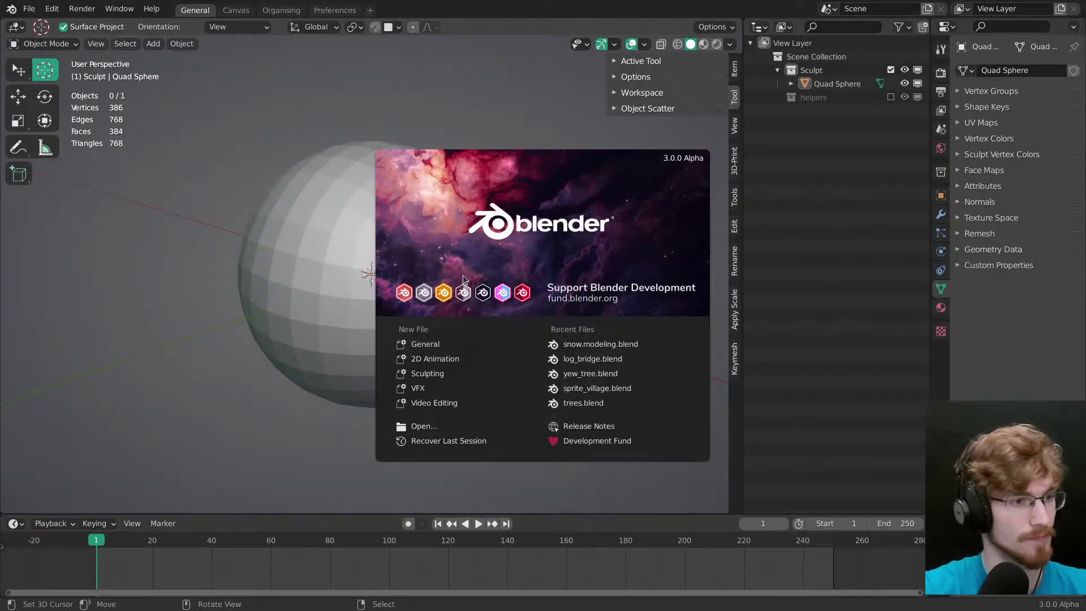
Step: Dismiss the splash screen and open snow.sculpting.blend from the snow folder, with the files shown as a detailed list
{"action": "left_click", "coordinate": [460, 231]}
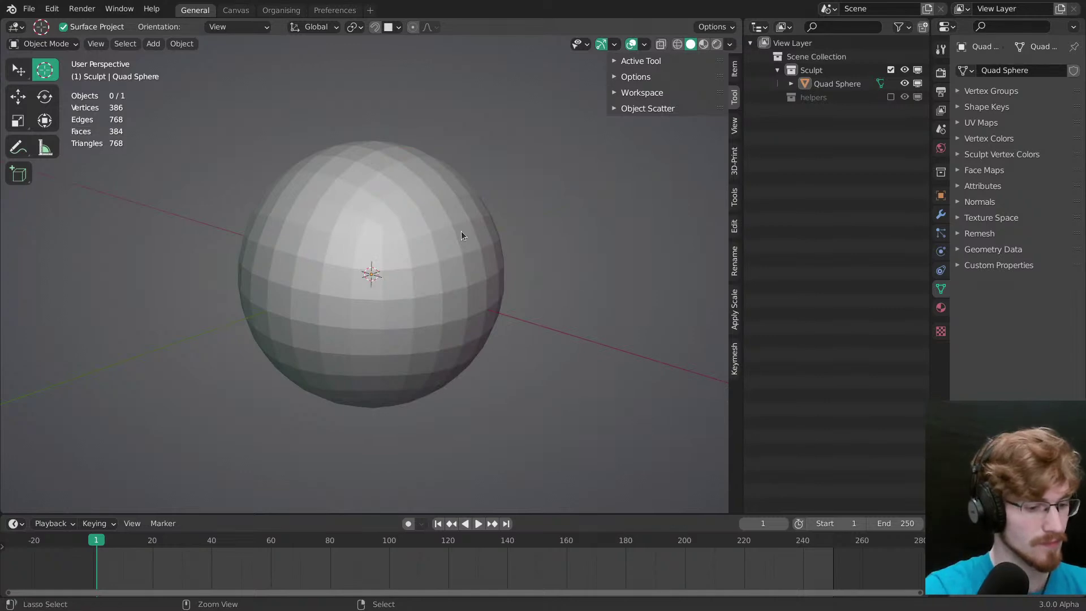
{"action": "key", "text": "ctrl+o"}
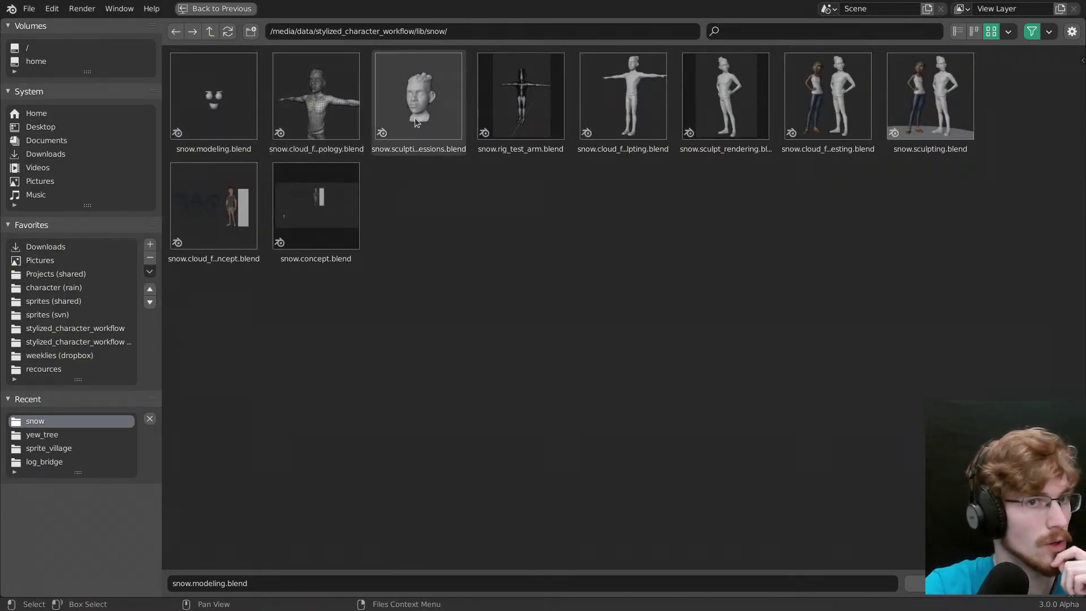
{"action": "left_click", "coordinate": [957, 31]}
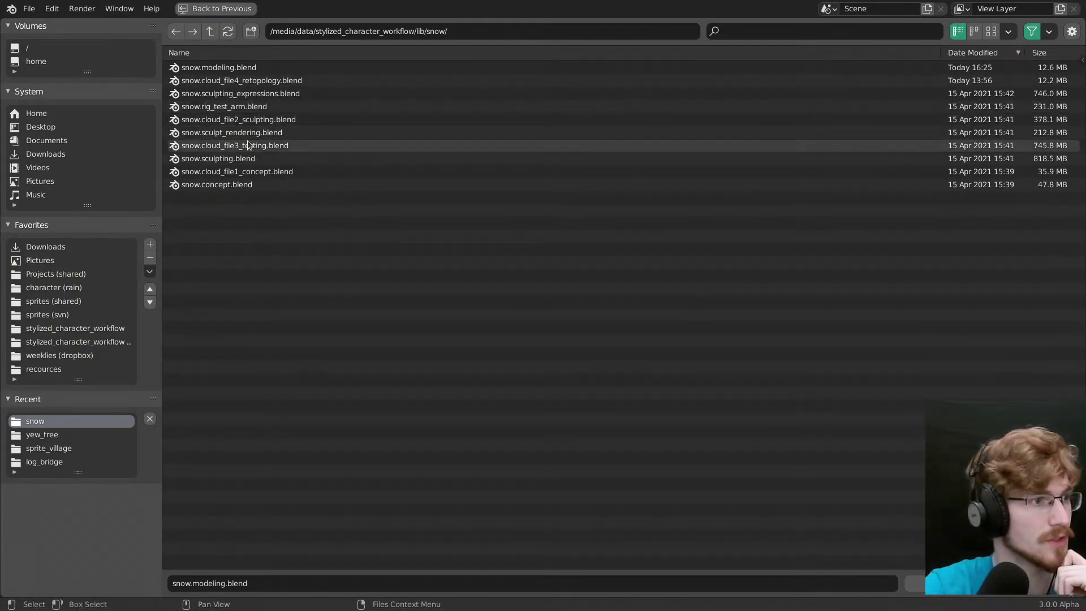
{"action": "left_click", "coordinate": [233, 159]}
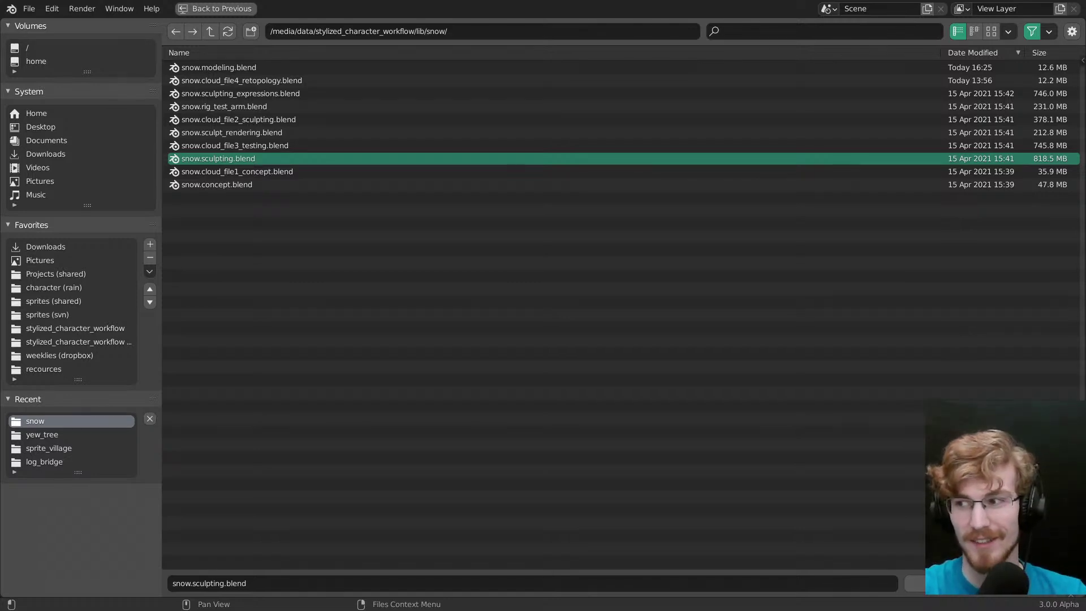
{"action": "key", "text": "Return"}
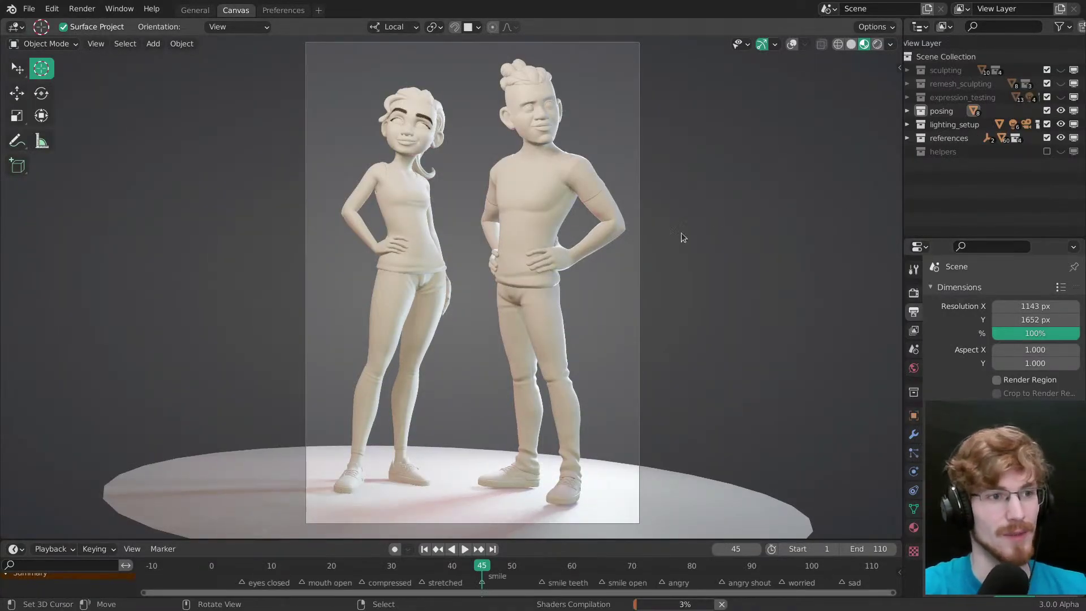
Step: Turn on the viewport overlays around a close view of the posed male character's head and torso
{"action": "middle_click_drag", "start_coordinate": [514, 284], "coordinate": [502, 321], "text": "shift"}
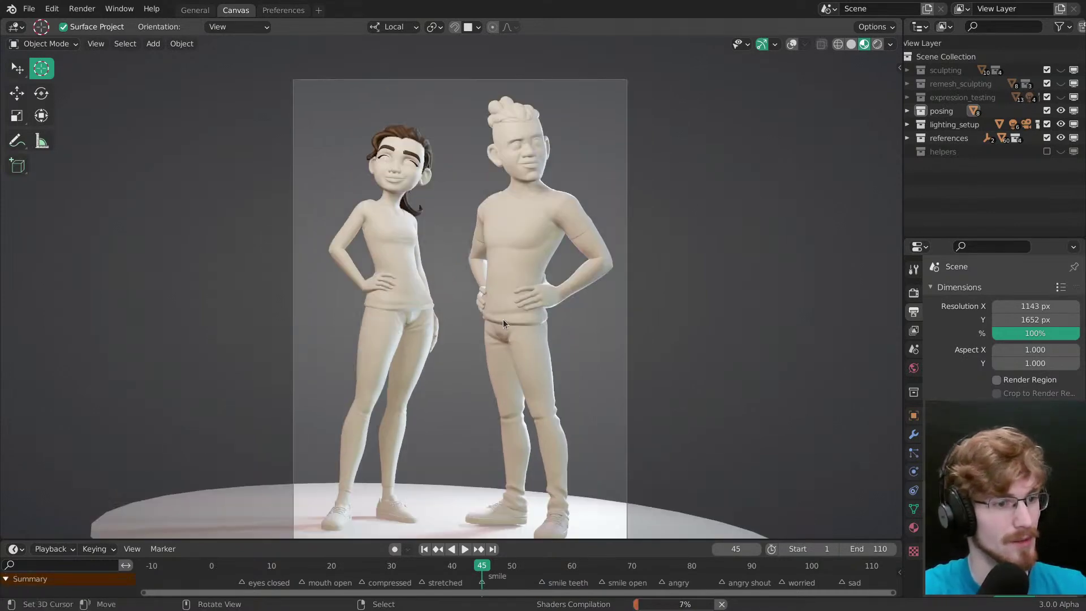
{"action": "middle_click_drag", "start_coordinate": [491, 266], "coordinate": [490, 337]}
{"action": "scroll", "coordinate": [500, 274], "scroll_direction": "up", "scroll_amount": 1}
{"action": "scroll", "coordinate": [482, 234], "scroll_direction": "up", "scroll_amount": 4}
{"action": "mouse_move", "coordinate": [482, 234]}
{"action": "middle_mouse_down", "text": "shift"}
{"action": "mouse_move", "coordinate": [506, 291]}
{"action": "mouse_move", "coordinate": [519, 275]}
{"action": "mouse_move", "coordinate": [546, 314]}
{"action": "mouse_move", "coordinate": [720, 246]}
{"action": "middle_mouse_up", "text": "shift"}
{"action": "key", "text": "z"}
{"action": "left_click", "coordinate": [584, 185]}
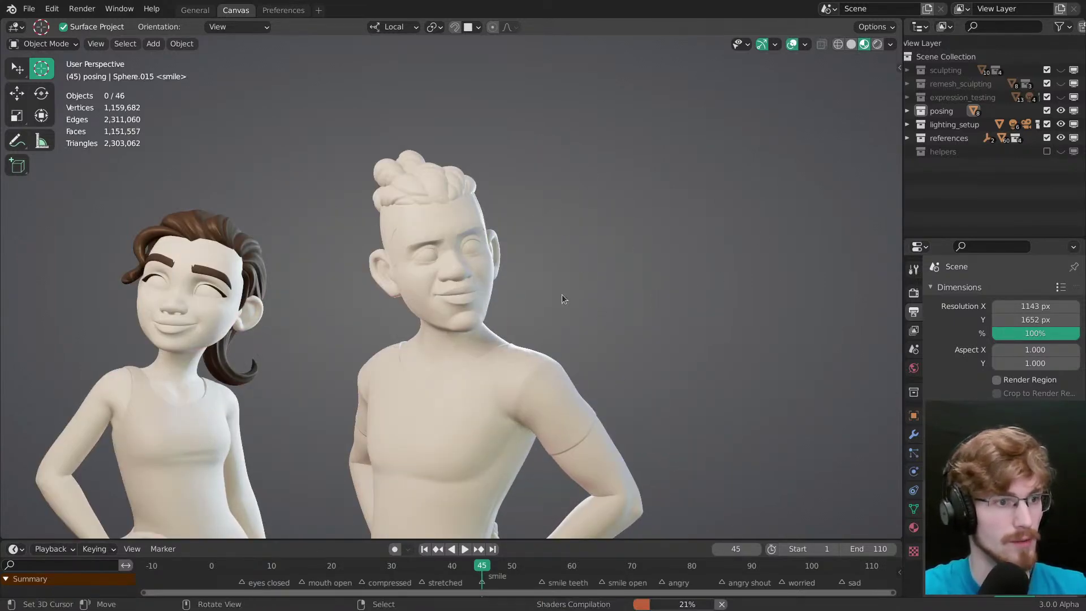
Step: Show only the sculpting collection and switch the viewport to solid shading
{"action": "key", "text": "1"}
{"action": "key", "text": "z"}
{"action": "left_click", "coordinate": [561, 317]}
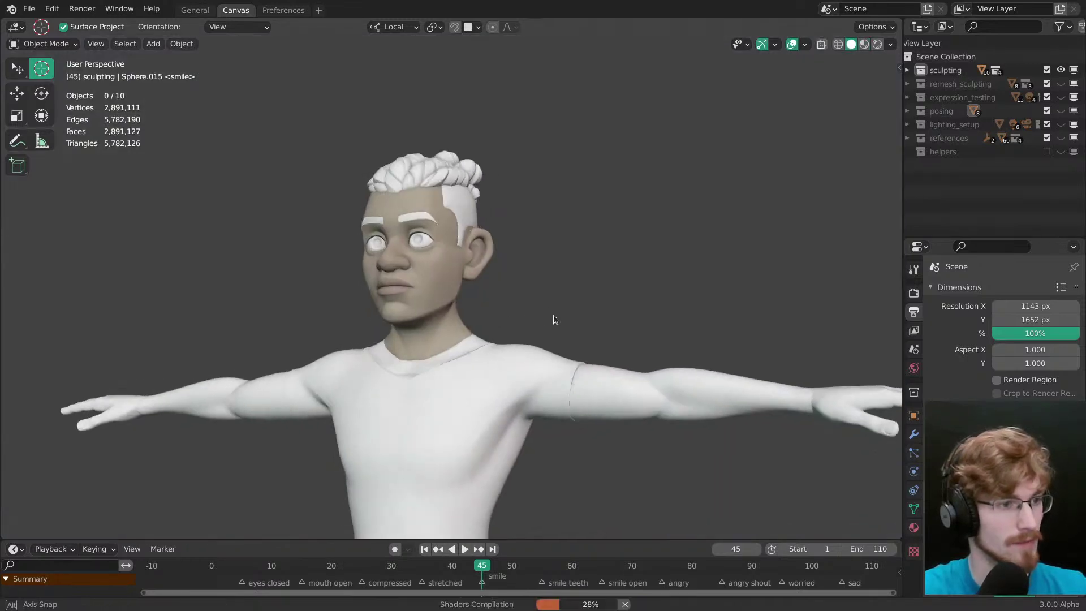
Step: Set the solid viewport shading color to Material
{"action": "left_click", "coordinate": [890, 43]}
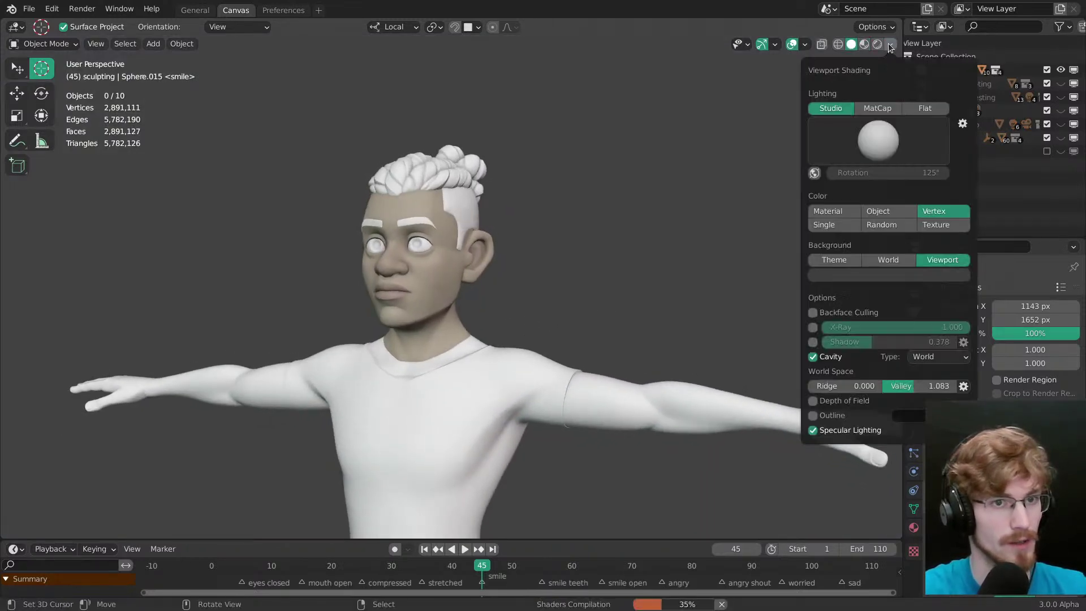
{"action": "left_click", "coordinate": [828, 214]}
{"action": "scroll", "coordinate": [453, 277], "scroll_direction": "up", "scroll_amount": 3}
Step: Hide covering meshes while going through the sculpting collections, and isolate the expression_testing collection
{"action": "right_click", "coordinate": [433, 280]}
{"action": "mouse_move", "coordinate": [459, 303]}
{"action": "middle_mouse_down", "text": "shift"}
{"action": "mouse_move", "coordinate": [534, 330]}
{"action": "mouse_move", "coordinate": [478, 303]}
{"action": "mouse_move", "coordinate": [480, 322]}
{"action": "mouse_move", "coordinate": [436, 312]}
{"action": "mouse_move", "coordinate": [472, 363]}
{"action": "mouse_move", "coordinate": [480, 320]}
{"action": "mouse_move", "coordinate": [471, 304]}
{"action": "middle_mouse_up", "text": "shift"}
{"action": "key", "text": "h"}
{"action": "key", "text": "2"}
{"action": "left_click", "coordinate": [475, 308]}
{"action": "key", "text": "h"}
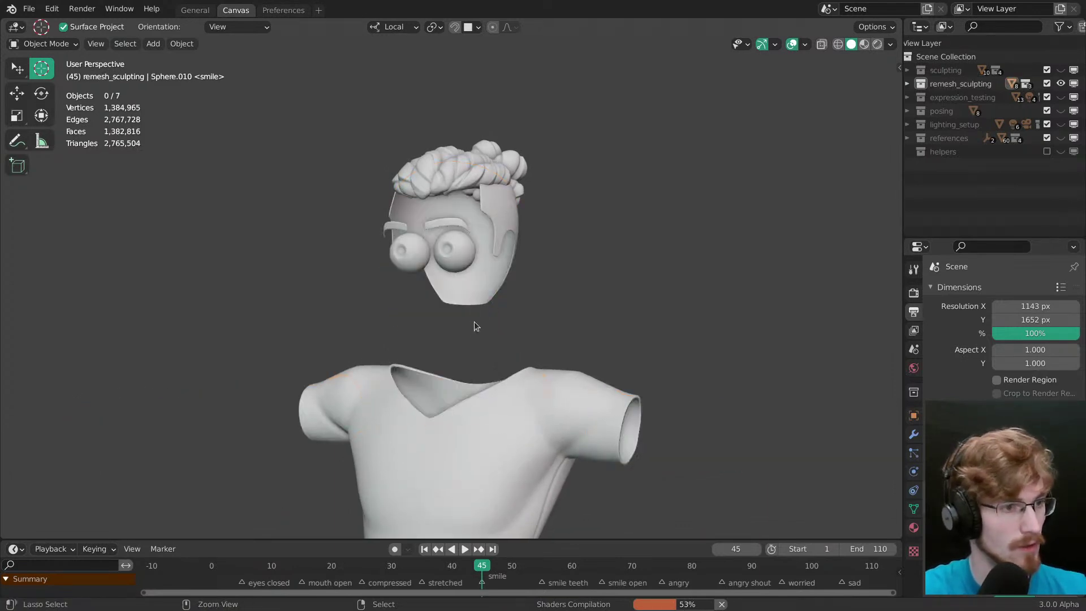
{"action": "key", "text": "1"}
{"action": "key", "text": "3"}
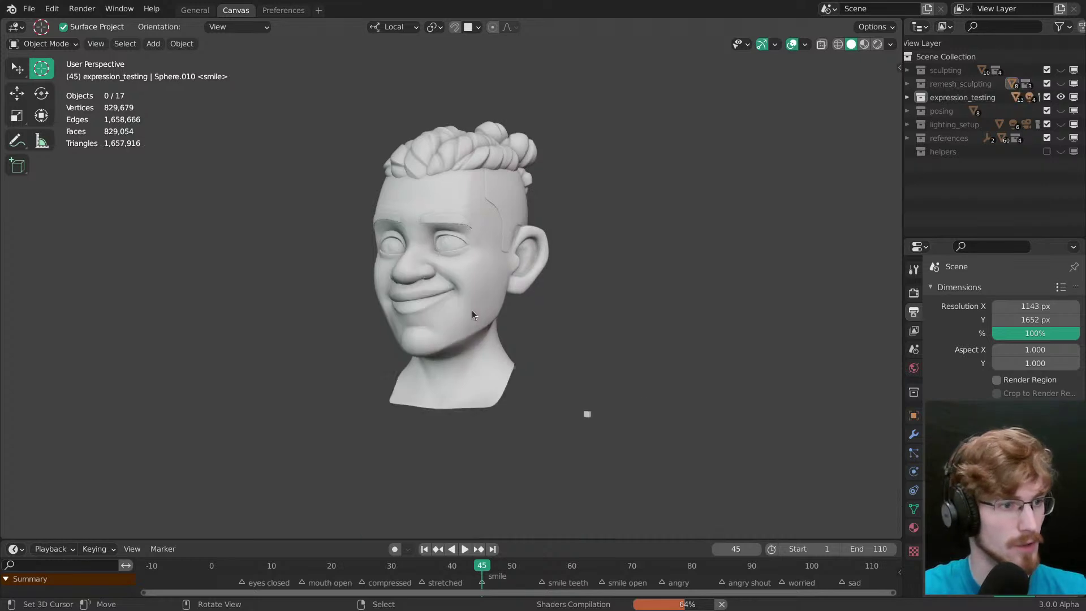
Step: Hide the head mesh to expose the teeth and set the timeline to frame 1
{"action": "key", "text": "h"}
{"action": "scroll", "coordinate": [470, 308], "scroll_direction": "up", "scroll_amount": 5}
{"action": "scroll", "coordinate": [399, 571], "scroll_direction": "up", "scroll_amount": 2}
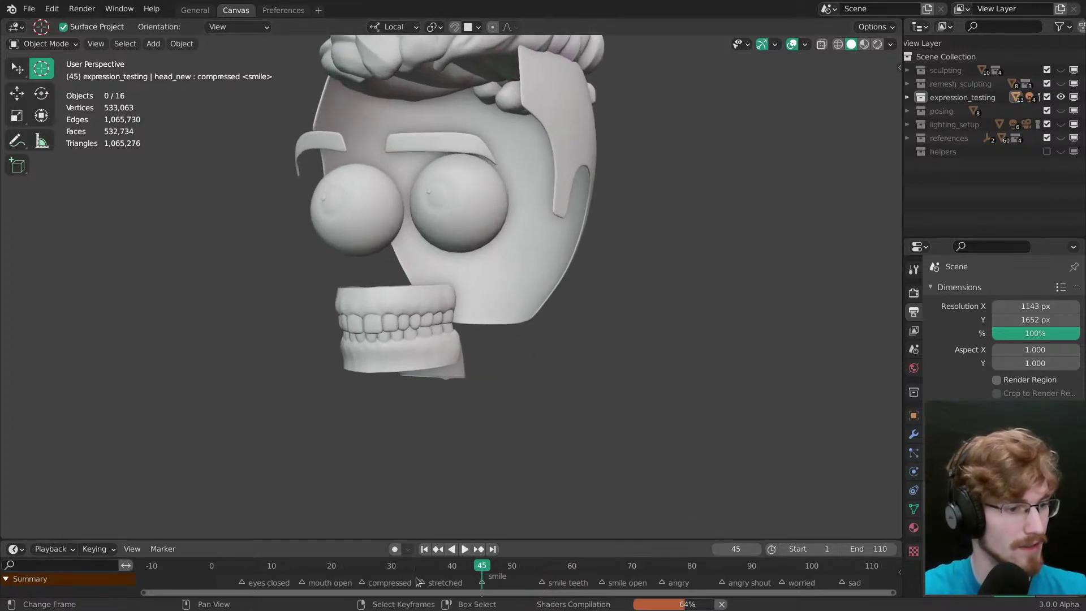
{"action": "scroll", "coordinate": [399, 571], "scroll_direction": "down", "scroll_amount": 3}
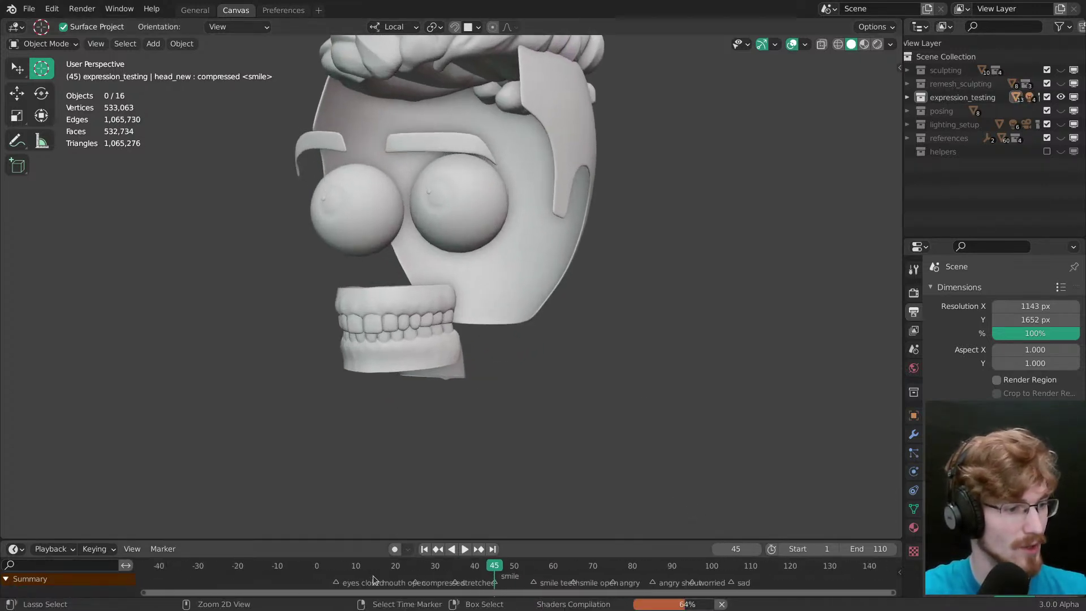
{"action": "left_click", "coordinate": [319, 564]}
{"action": "key", "text": "Right"}
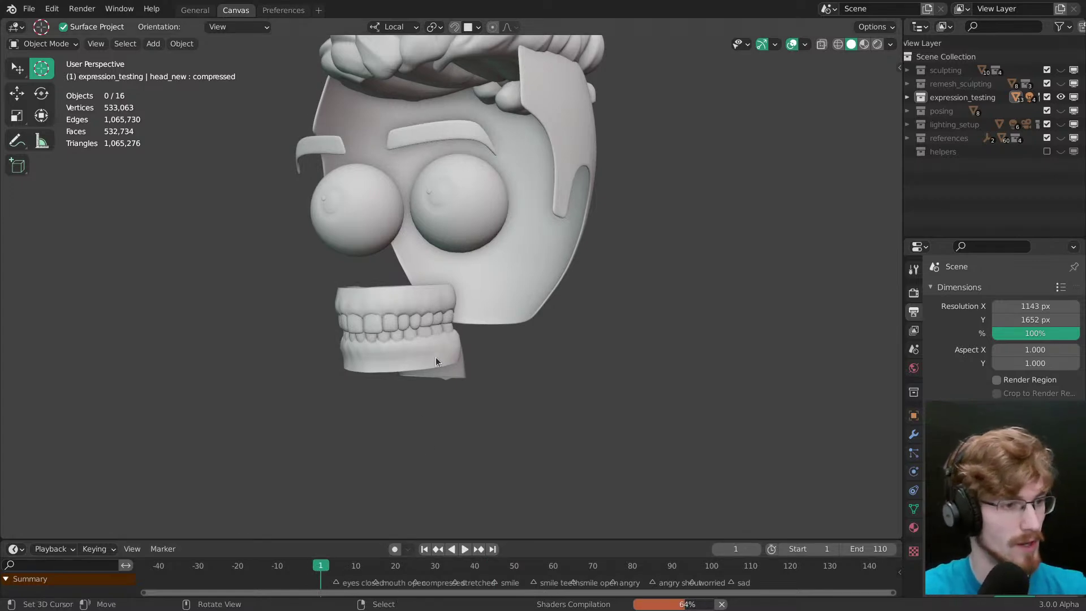
Step: Select the lower gums and turn on the wireframe display over the meshes
{"action": "middle_click_drag", "start_coordinate": [471, 364], "coordinate": [452, 326], "text": "shift"}
{"action": "scroll", "coordinate": [491, 329], "scroll_direction": "up", "scroll_amount": 2}
{"action": "scroll", "coordinate": [468, 301], "scroll_direction": "up", "scroll_amount": 1}
{"action": "right_click", "coordinate": [476, 320]}
{"action": "key", "text": "alt+w"}
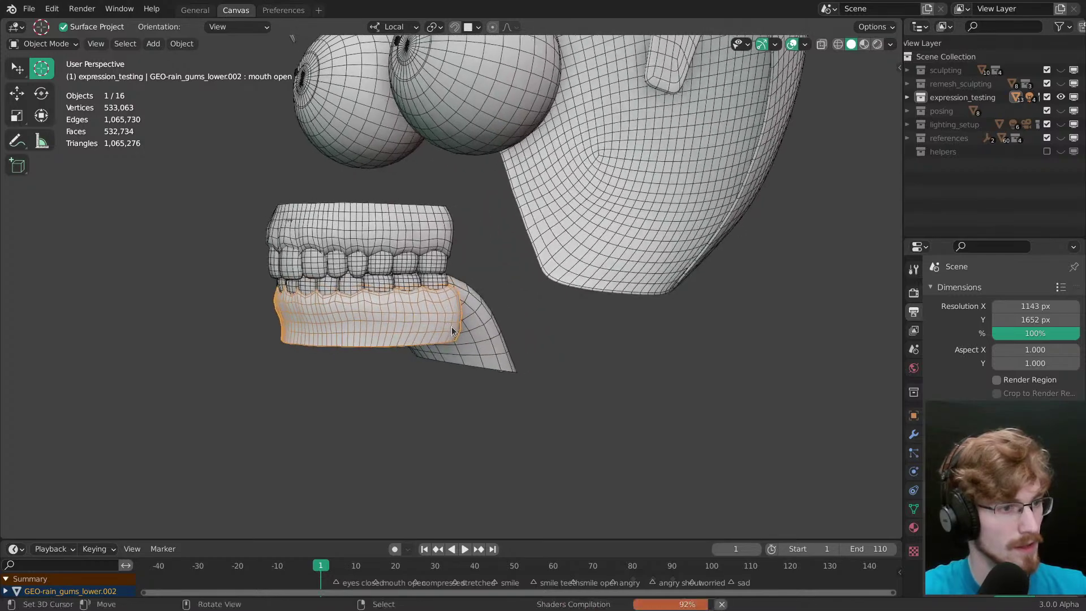
Step: Clear the parent of the lower gums and lower teeth while keeping their transformation
{"action": "middle_click_drag", "start_coordinate": [389, 307], "coordinate": [455, 333]}
{"action": "right_click", "coordinate": [426, 264], "text": "shift"}
{"action": "right_click", "coordinate": [456, 335]}
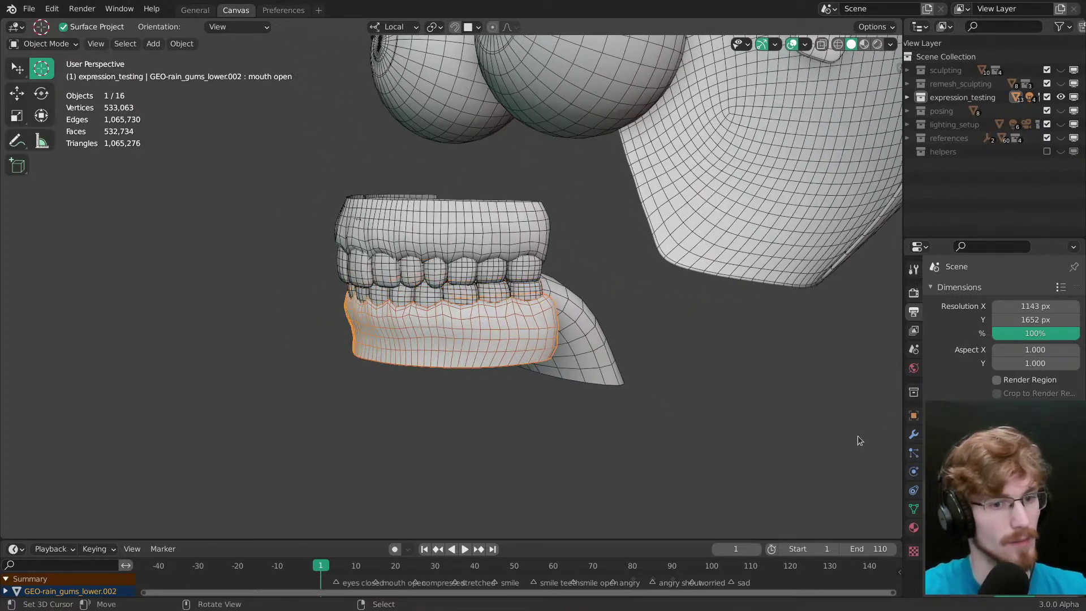
{"action": "left_click", "coordinate": [913, 434]}
{"action": "right_click", "coordinate": [484, 338], "text": "shift"}
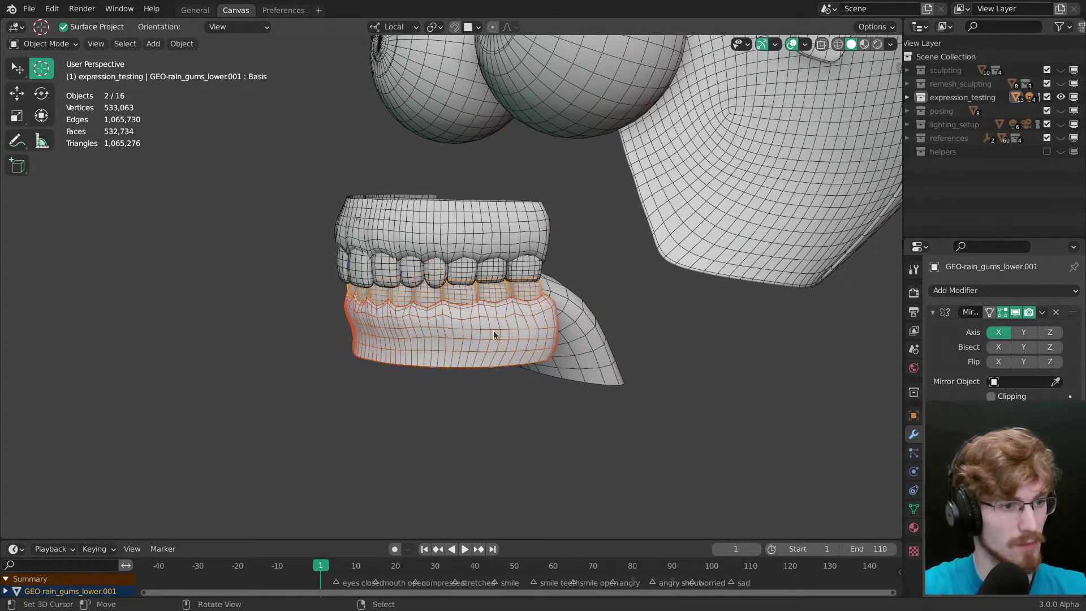
{"action": "key", "text": "alt+p"}
{"action": "key", "text": "Down"}
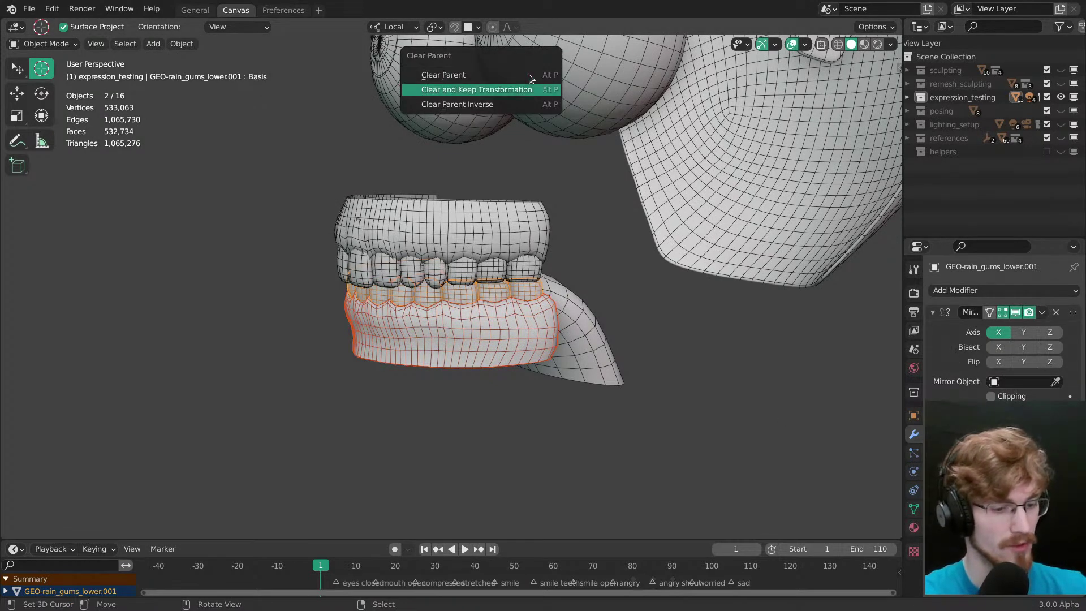
{"action": "key", "text": "Return"}
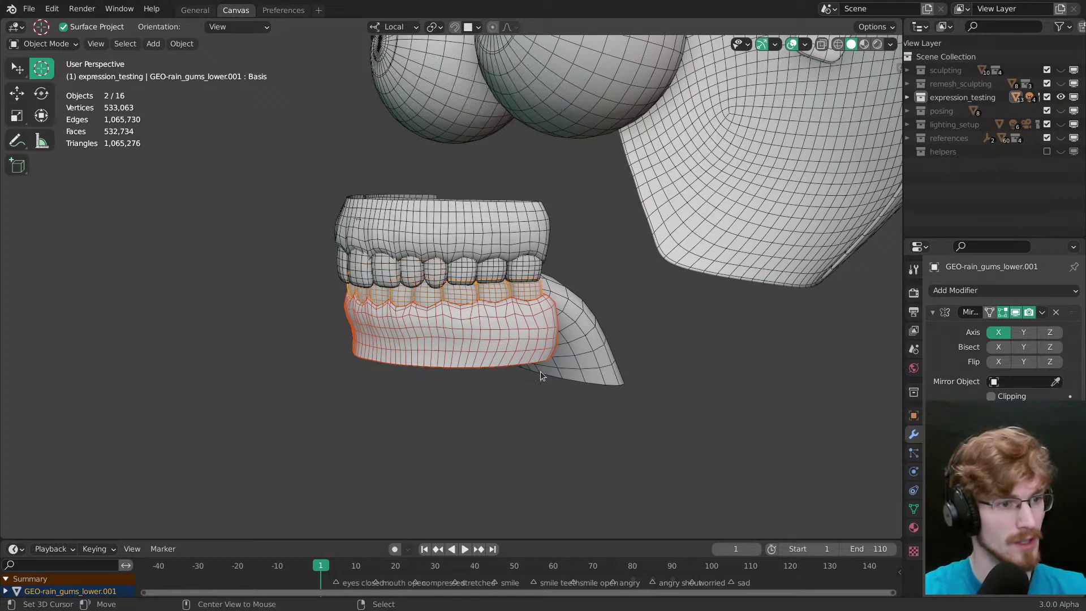
Step: Clear the location, rotation and scale keyframes from the lower teeth
{"action": "key", "text": "alt+a"}
{"action": "right_click", "coordinate": [524, 341]}
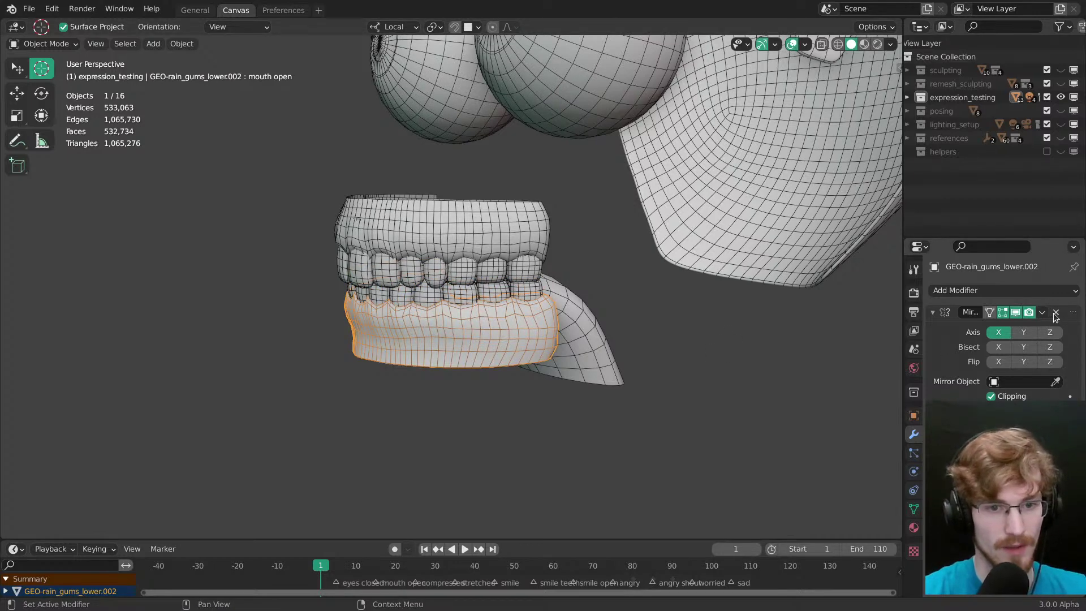
{"action": "right_click", "coordinate": [487, 309]}
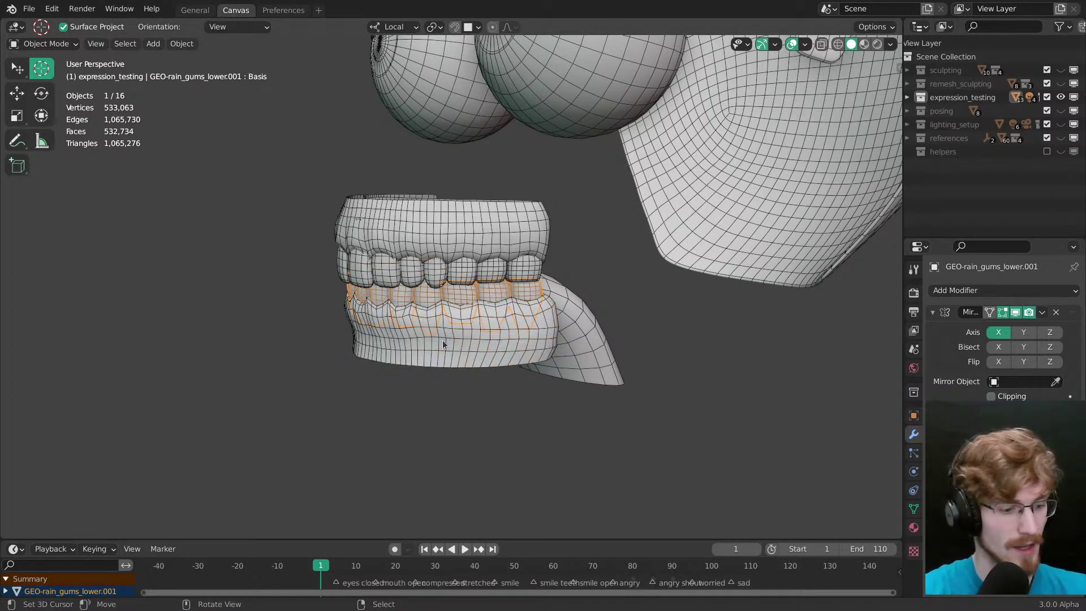
{"action": "key", "text": "n"}
{"action": "left_click", "coordinate": [894, 68]}
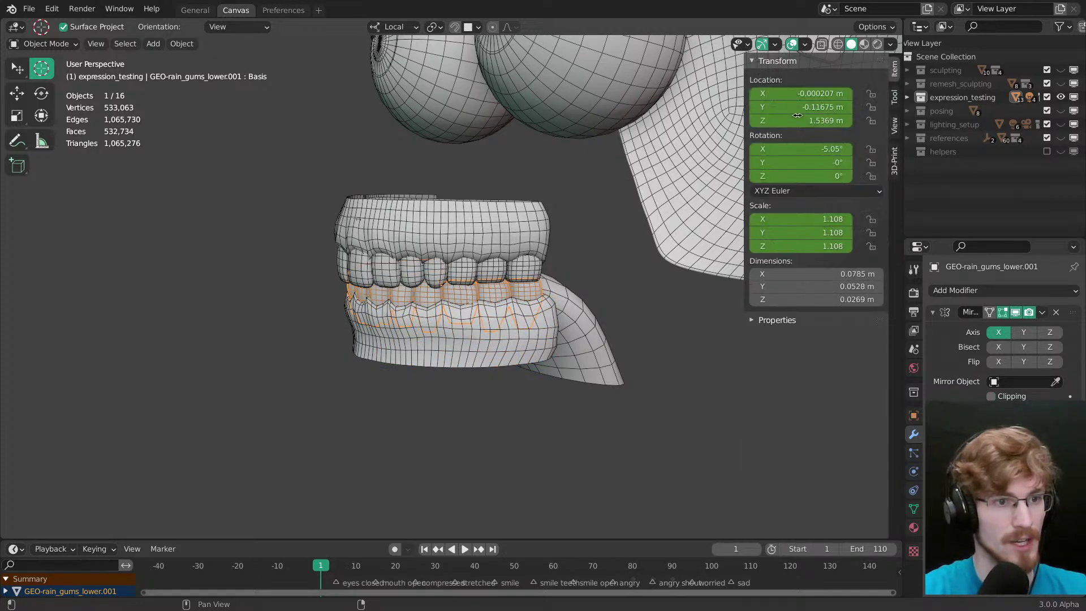
{"action": "right_click", "coordinate": [801, 114]}
{"action": "left_click", "coordinate": [792, 133]}
{"action": "right_click", "coordinate": [796, 161]}
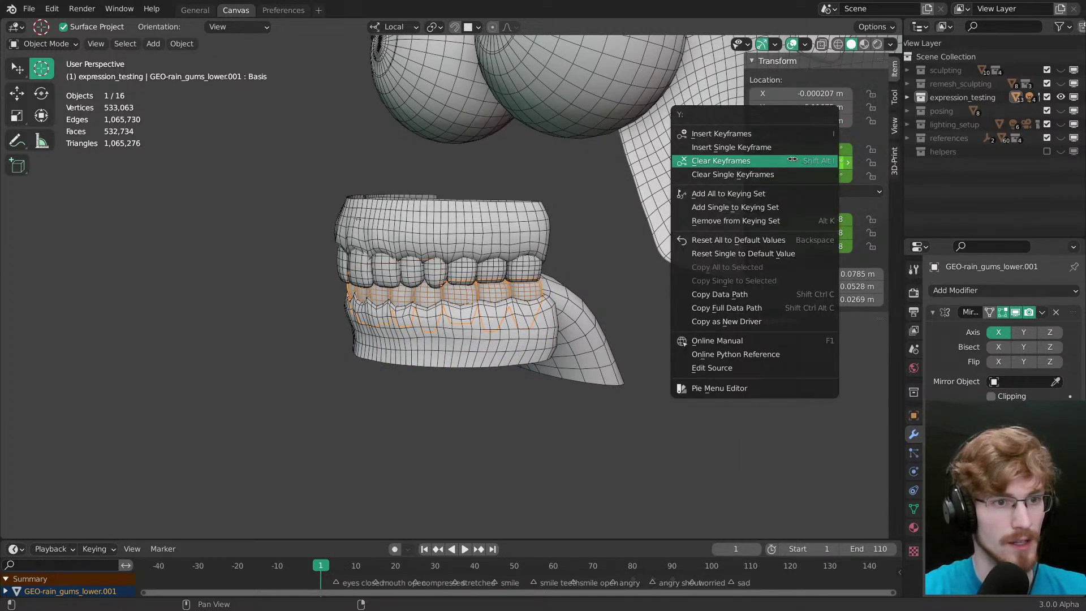
{"action": "left_click", "coordinate": [796, 162]}
{"action": "right_click", "coordinate": [804, 233]}
{"action": "left_click", "coordinate": [804, 234]}
Step: Clear the location, rotation and scale keyframes from the lower gums
{"action": "right_click", "coordinate": [524, 344]}
{"action": "right_click", "coordinate": [803, 107]}
{"action": "left_click", "coordinate": [804, 108]}
{"action": "right_click", "coordinate": [803, 163]}
{"action": "left_click", "coordinate": [803, 163]}
{"action": "right_click", "coordinate": [802, 237]}
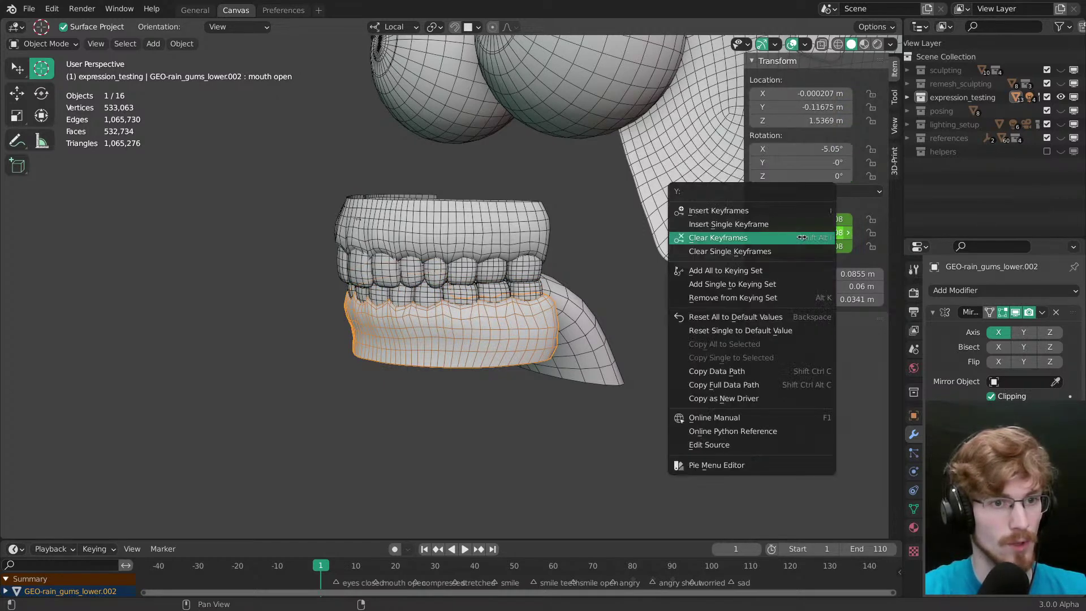
{"action": "left_click", "coordinate": [803, 238]}
Step: Try to copy the lower gums and teeth into the snow.retopo collection of the modeling file
{"action": "middle_click_drag", "start_coordinate": [565, 313], "coordinate": [497, 292]}
{"action": "right_click", "coordinate": [504, 294], "text": "shift"}
{"action": "key", "text": "ctrl+c"}
{"action": "key", "text": "alt+Tab"}
{"action": "key", "text": "alt+Tab"}
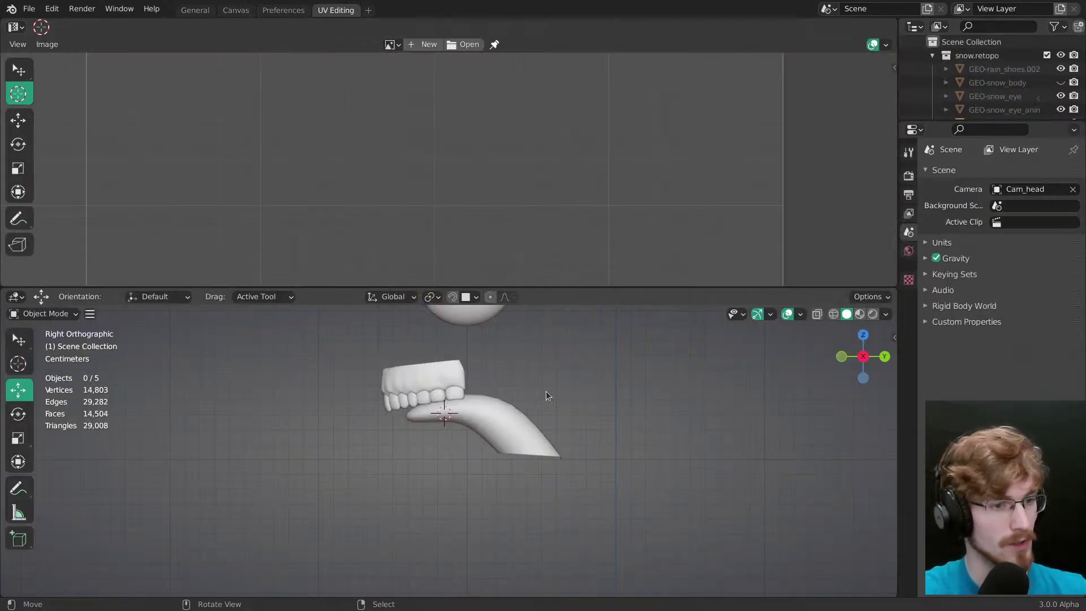
{"action": "left_click", "coordinate": [961, 55]}
{"action": "key", "text": "alt+Tab"}
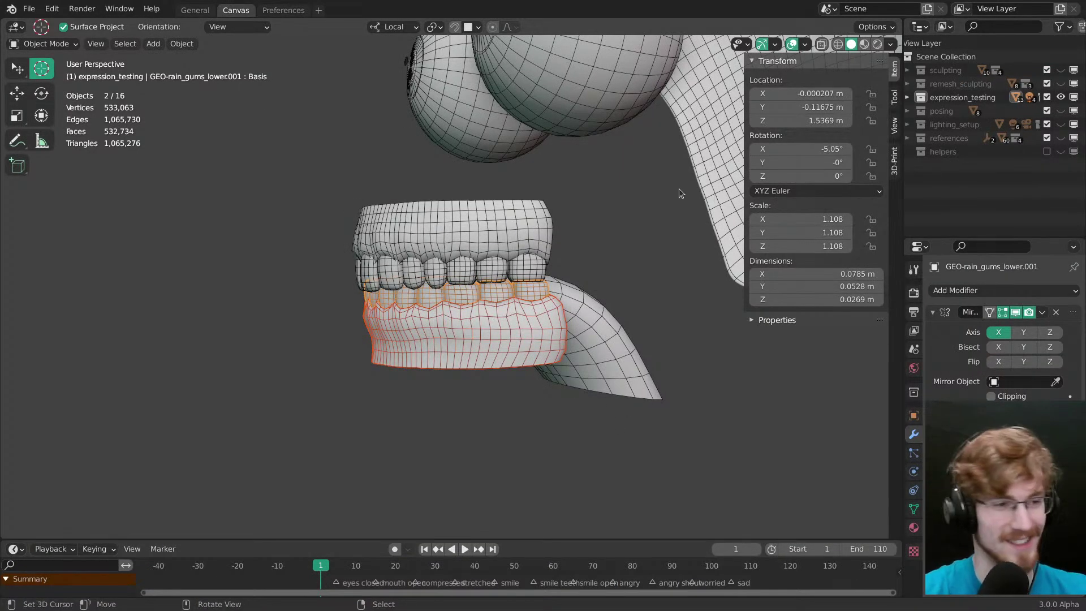
Step: Launch another Blender instance and open the recent file snow.modeling.blend
{"action": "key", "text": "alt+Tab"}
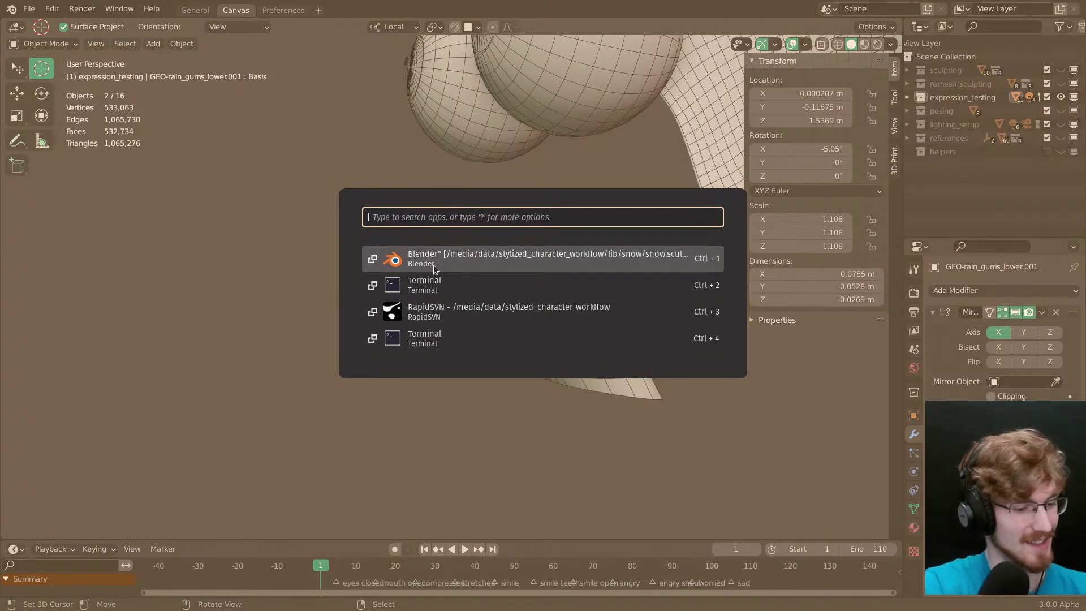
{"action": "type", "text": "blend"}
{"action": "left_click", "coordinate": [453, 286]}
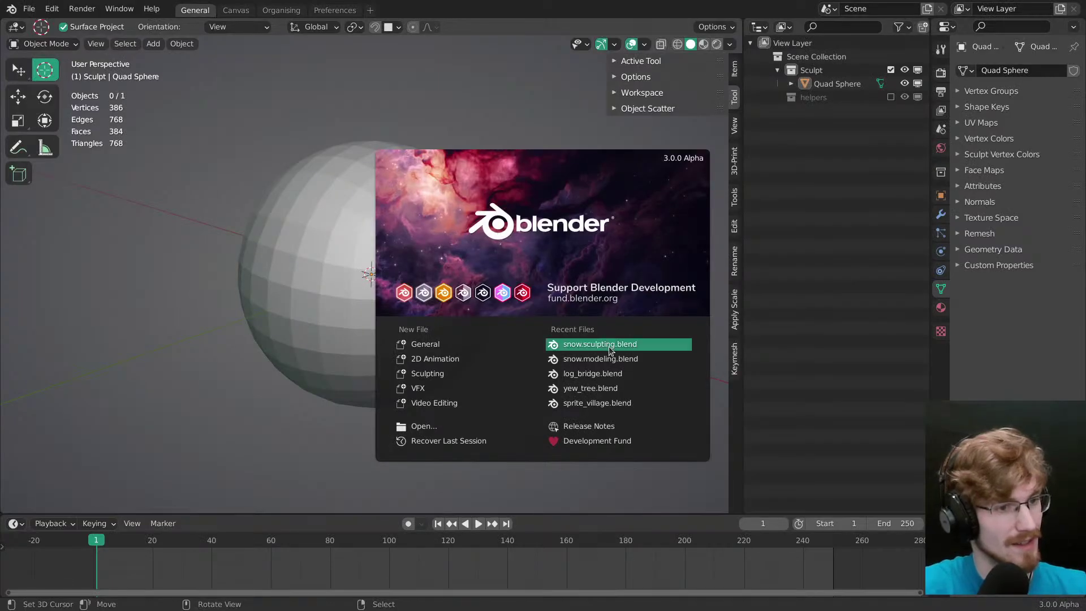
{"action": "left_click", "coordinate": [616, 360]}
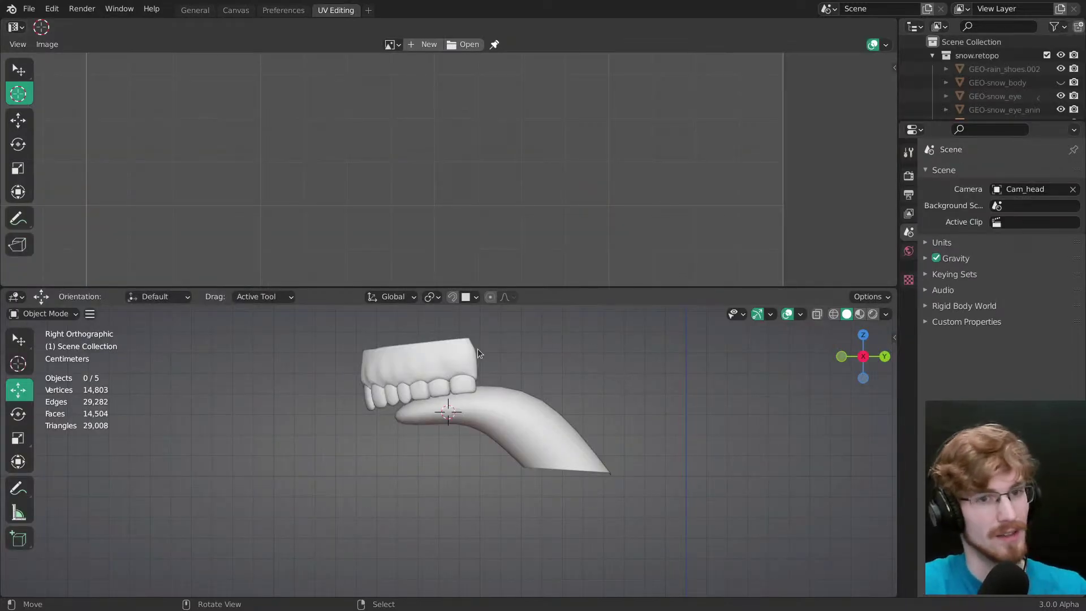
Step: Switch to the sculpting file and remove the Basis and mouth open shape keys from the lower teeth
{"action": "key", "text": "alt+Tab"}
{"action": "key", "text": "alt+Tab"}
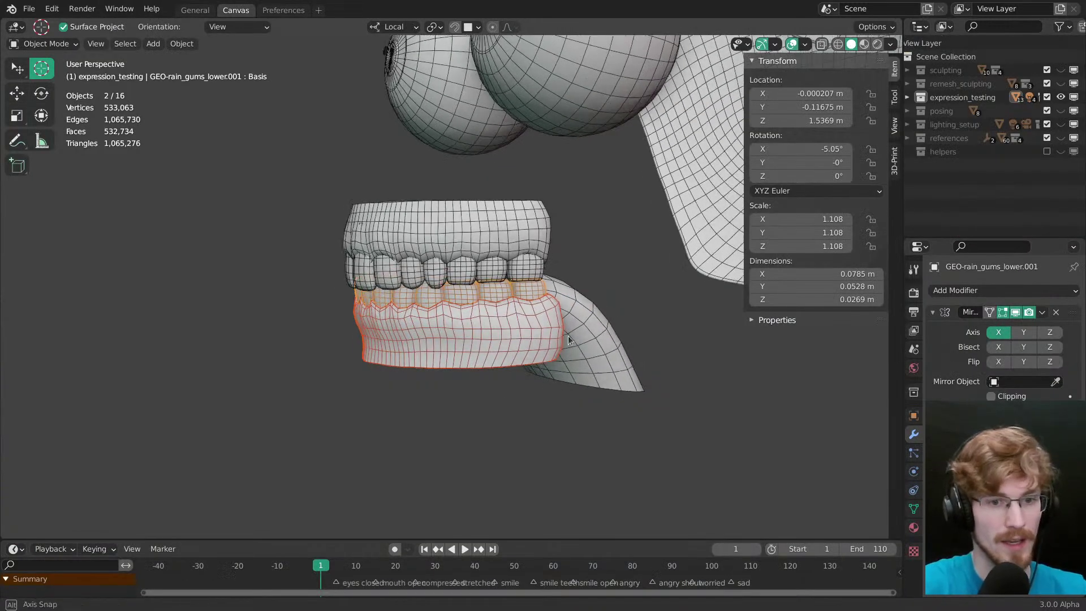
{"action": "left_click", "coordinate": [492, 292]}
{"action": "left_click", "coordinate": [492, 292]}
{"action": "left_click", "coordinate": [492, 292]}
{"action": "left_click", "coordinate": [492, 293]}
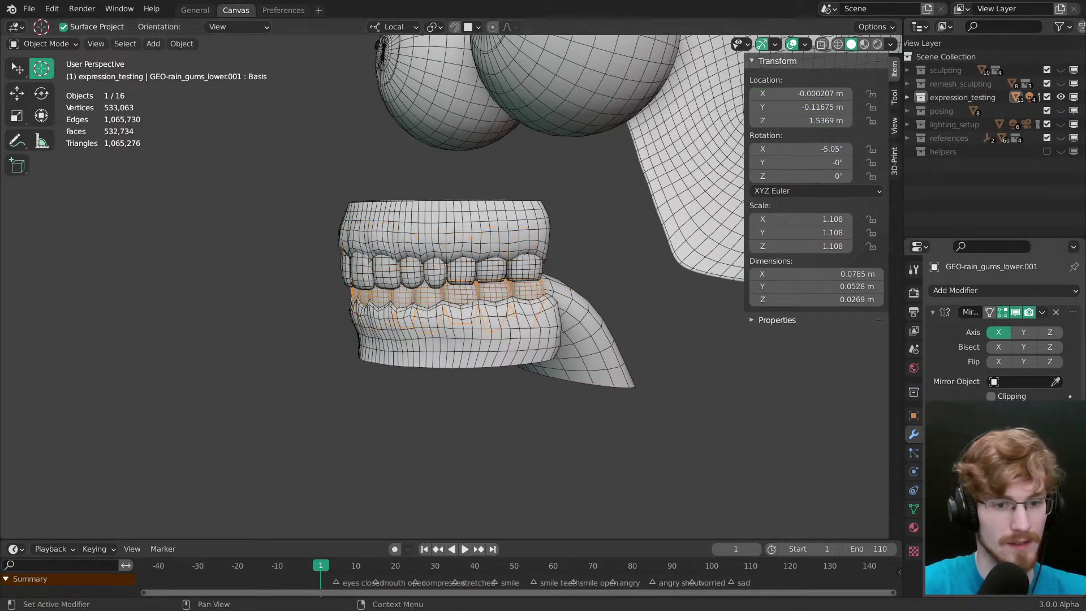
{"action": "left_click", "coordinate": [913, 508]}
{"action": "left_click", "coordinate": [971, 358]}
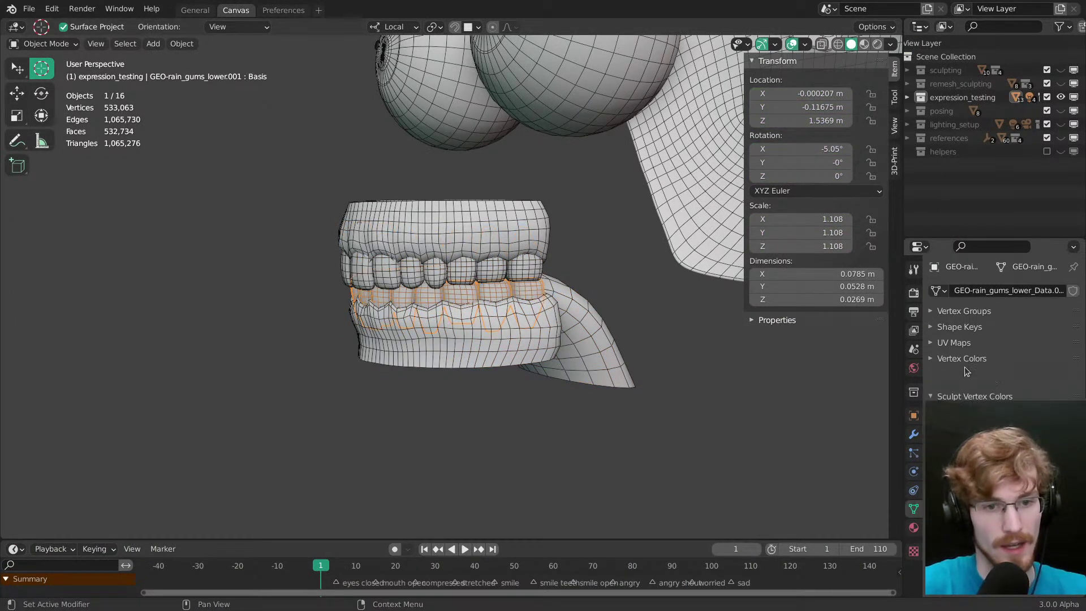
{"action": "left_click", "coordinate": [969, 326]}
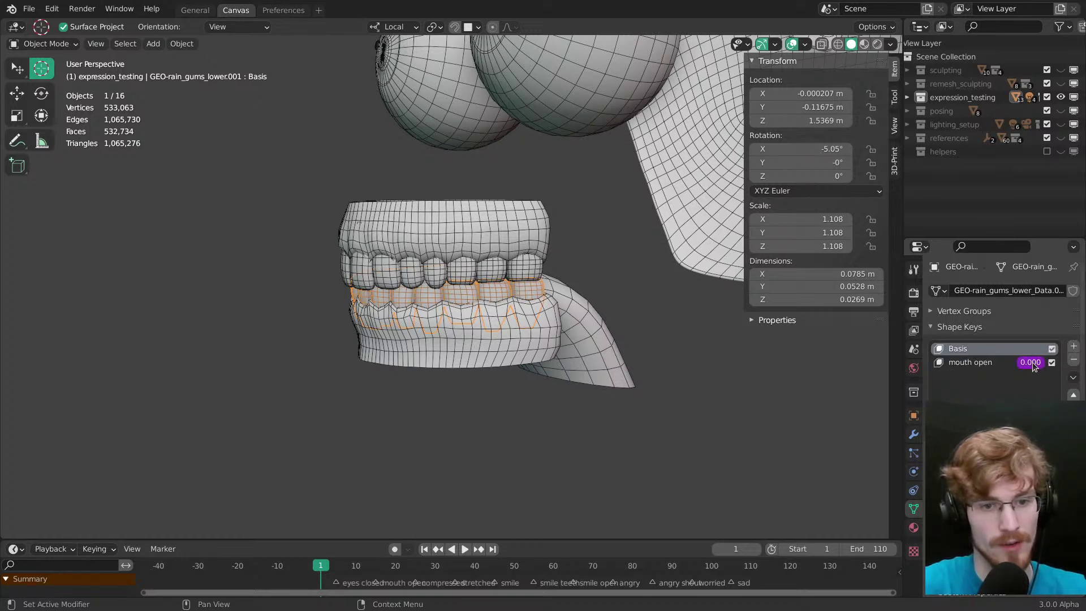
{"action": "left_click", "coordinate": [1004, 362]}
{"action": "left_click", "coordinate": [1073, 361]}
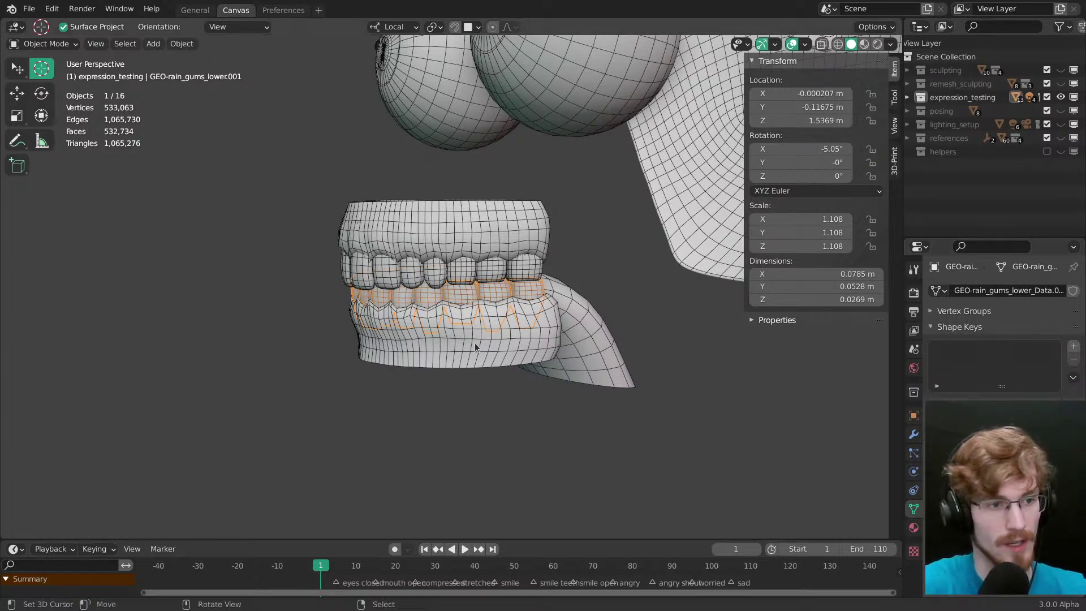
Step: Remove all shape keys from the lower gums
{"action": "left_click", "coordinate": [452, 339]}
{"action": "left_click", "coordinate": [1074, 360]}
{"action": "left_click", "coordinate": [1074, 360]}
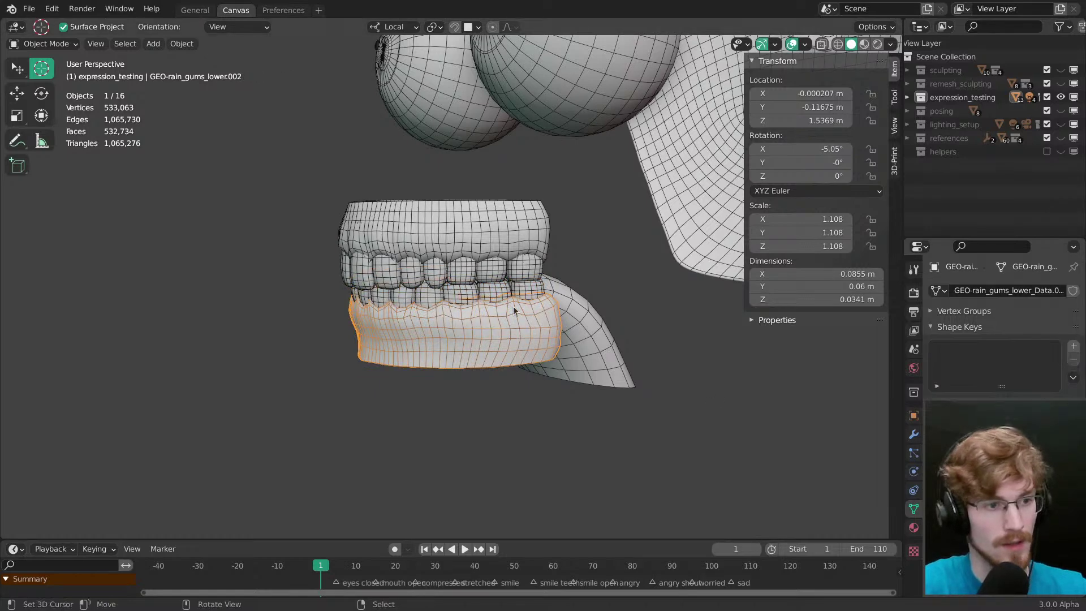
Step: Copy the lower gums and lower teeth and paste them into the snow.retopo collection of snow.modeling.blend
{"action": "left_click", "coordinate": [490, 293], "text": "shift"}
{"action": "key", "text": "ctrl+c"}
{"action": "key", "text": "shift+s"}
{"action": "key", "text": "alt+Tab"}
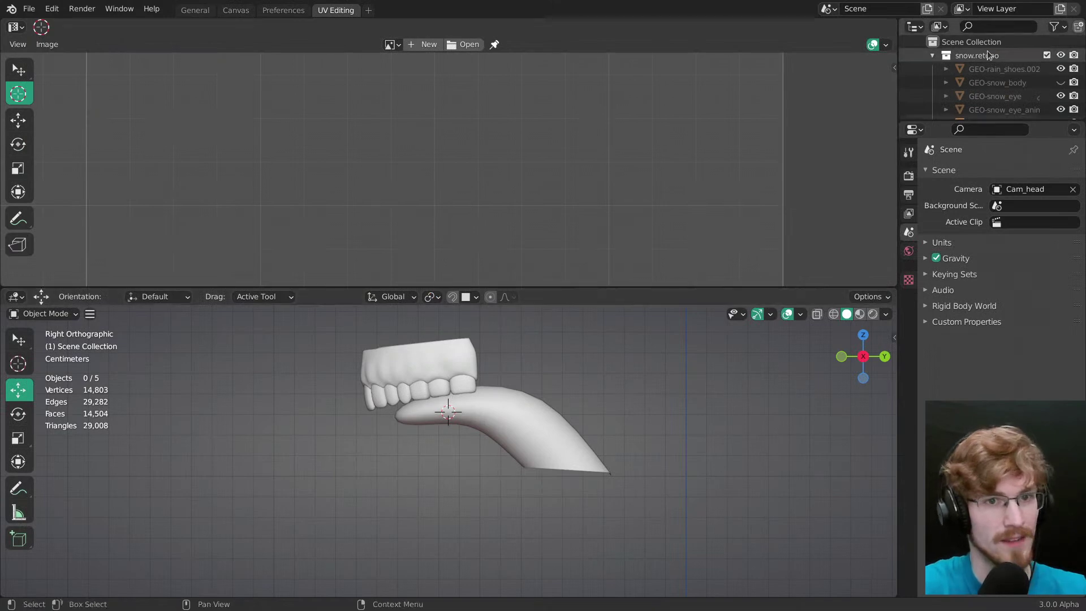
{"action": "left_click", "coordinate": [989, 54]}
{"action": "key", "text": "ctrl+v"}
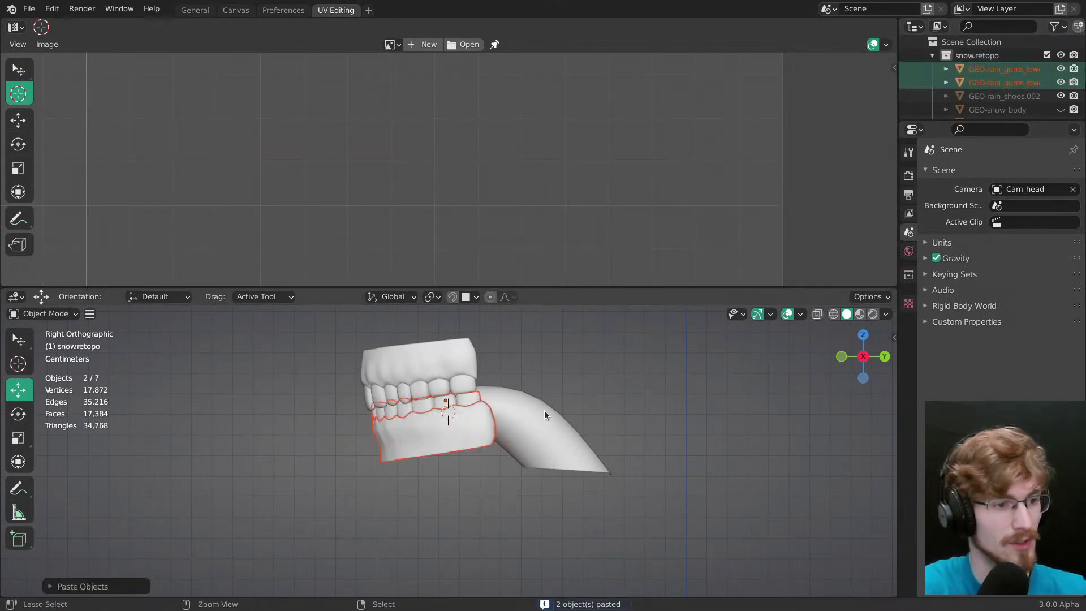
Step: Compare the pasted lower teeth and gums with the originals in the sculpting file
{"action": "key", "text": "alt+a"}
{"action": "middle_click_drag", "start_coordinate": [434, 405], "coordinate": [530, 420], "text": "shift"}
{"action": "right_click", "coordinate": [439, 386]}
{"action": "right_click", "coordinate": [443, 365], "text": "shift"}
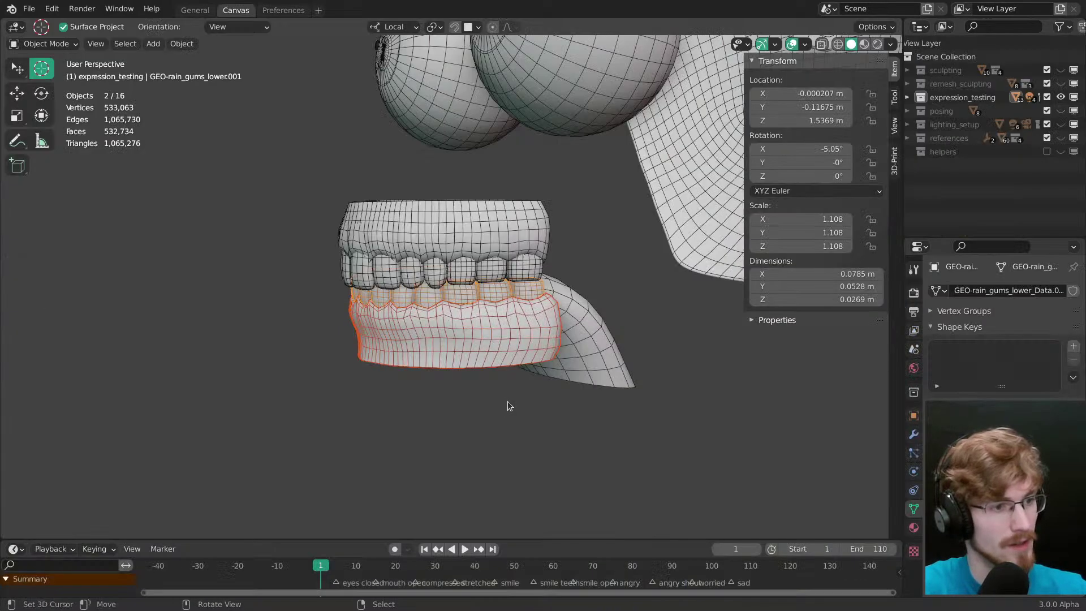
{"action": "key", "text": "grave"}
{"action": "left_click", "coordinate": [531, 377]}
{"action": "middle_click_drag", "start_coordinate": [524, 356], "coordinate": [511, 359], "text": "shift"}
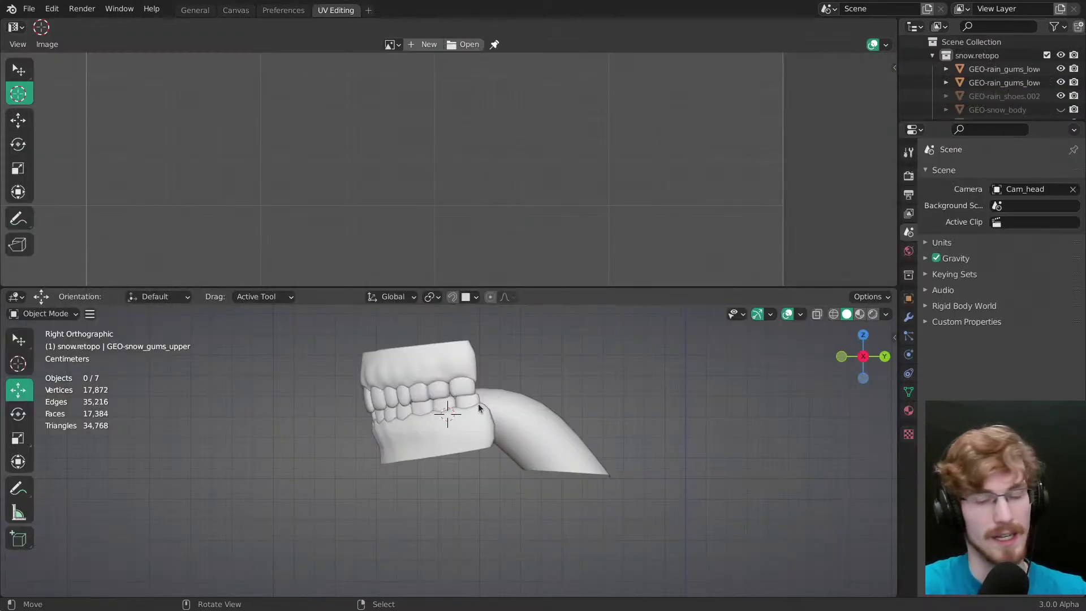
Step: Save snow.modeling.blend, apply all transforms to the upper and lower teeth and gums, and display their transform values
{"action": "left_click", "coordinate": [459, 404]}
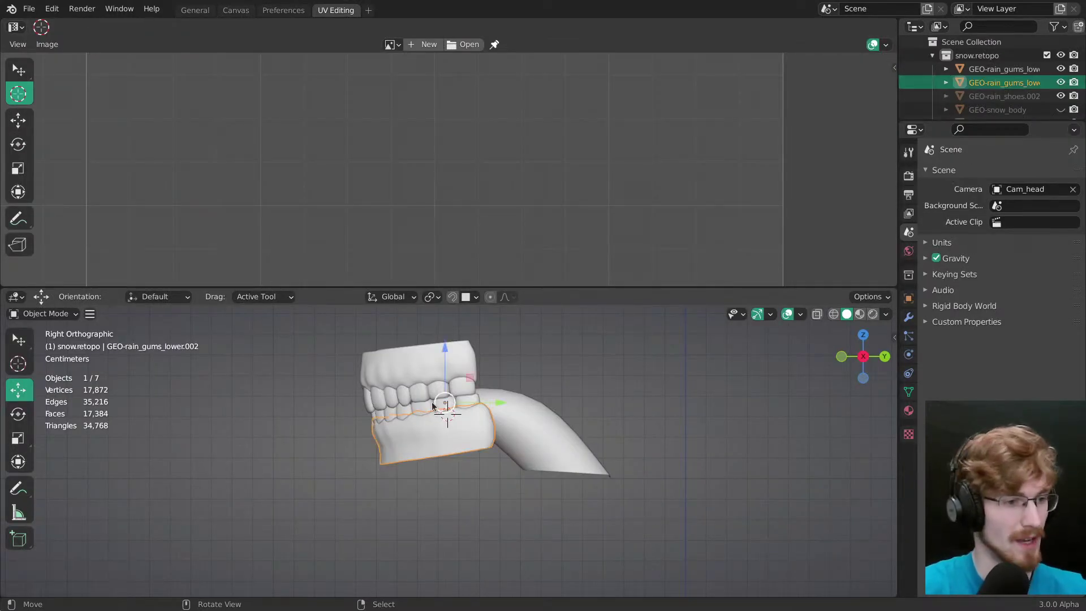
{"action": "left_click", "coordinate": [424, 365]}
{"action": "middle_click_drag", "start_coordinate": [465, 370], "coordinate": [467, 522], "text": "ctrl"}
{"action": "left_click", "coordinate": [446, 449]}
{"action": "right_click", "coordinate": [434, 437], "text": "shift"}
{"action": "right_click", "coordinate": [424, 399], "text": "shift"}
{"action": "right_click", "coordinate": [424, 364], "text": "shift"}
{"action": "middle_click_drag", "start_coordinate": [427, 456], "coordinate": [480, 533], "text": "ctrl"}
{"action": "middle_click_drag", "start_coordinate": [463, 470], "coordinate": [459, 447], "text": "shift"}
{"action": "key", "text": "ctrl+s"}
{"action": "key", "text": "ctrl+a"}
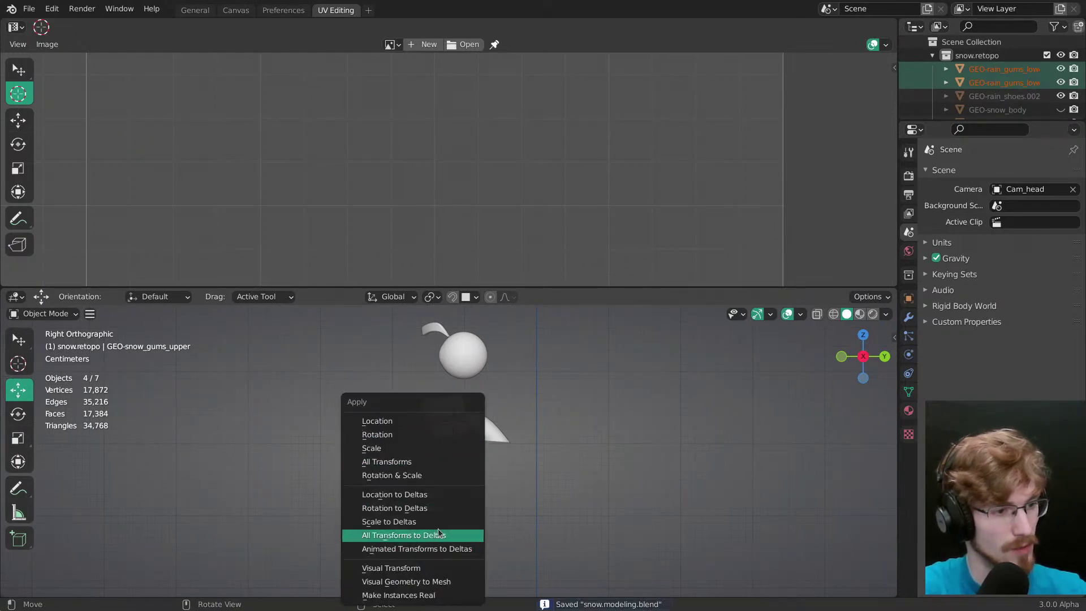
{"action": "left_click", "coordinate": [398, 463]}
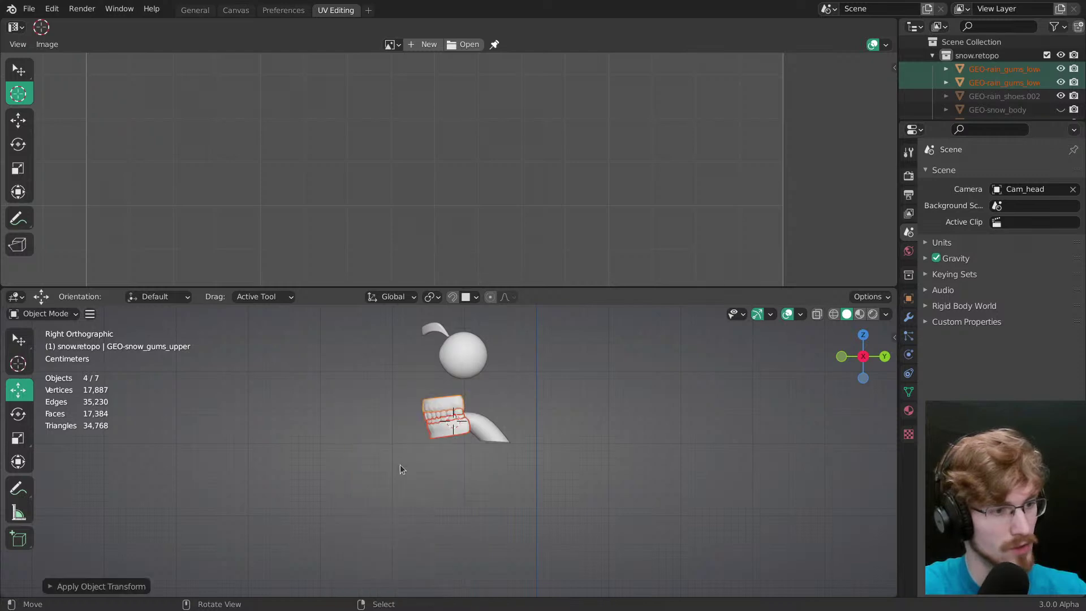
{"action": "middle_click_drag", "start_coordinate": [511, 469], "coordinate": [505, 393], "text": "shift"}
{"action": "key", "text": "n"}
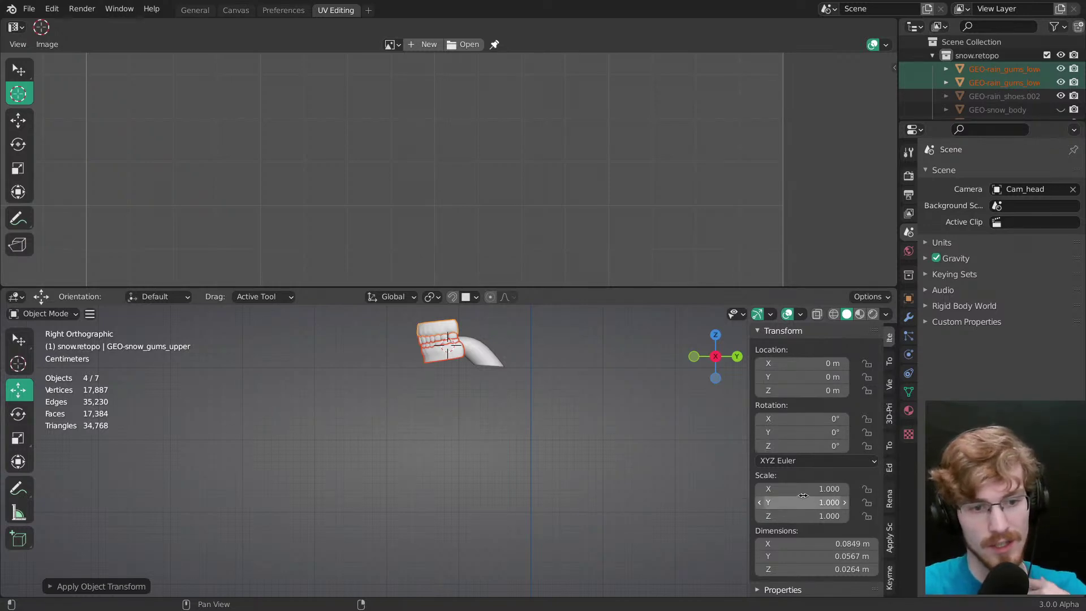
Step: Deselect all objects, hide the transform values and view the teeth from the front
{"action": "key", "text": "alt+a"}
{"action": "right_click", "coordinate": [437, 347]}
{"action": "middle_click_drag", "start_coordinate": [437, 345], "coordinate": [387, 444], "text": "shift"}
{"action": "key", "text": "alt+a"}
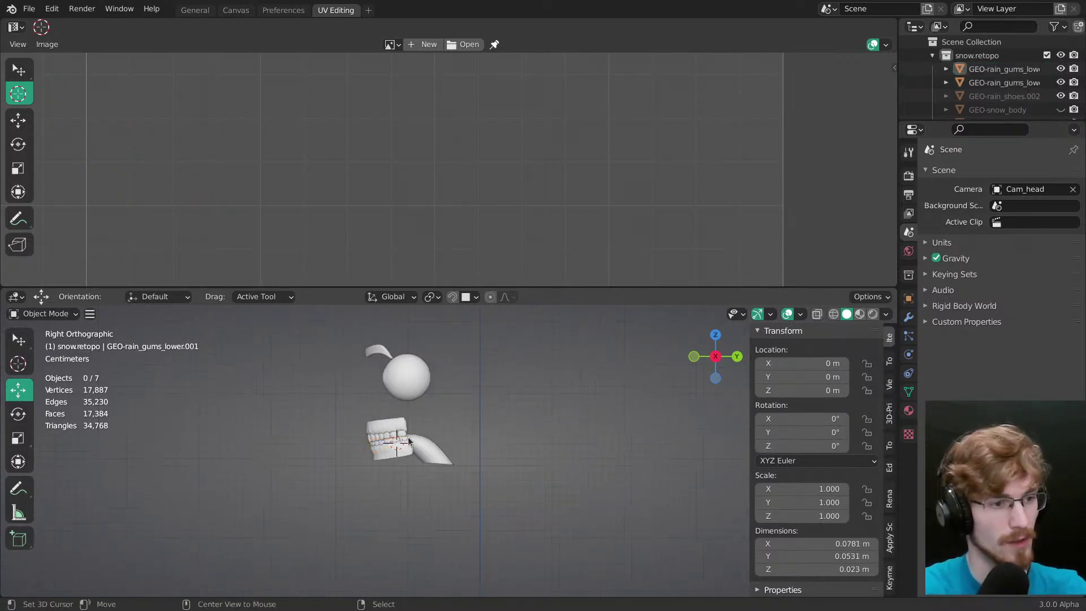
{"action": "key", "text": "n"}
{"action": "left_click", "coordinate": [642, 417]}
{"action": "middle_click_drag", "start_coordinate": [570, 399], "coordinate": [482, 398]}
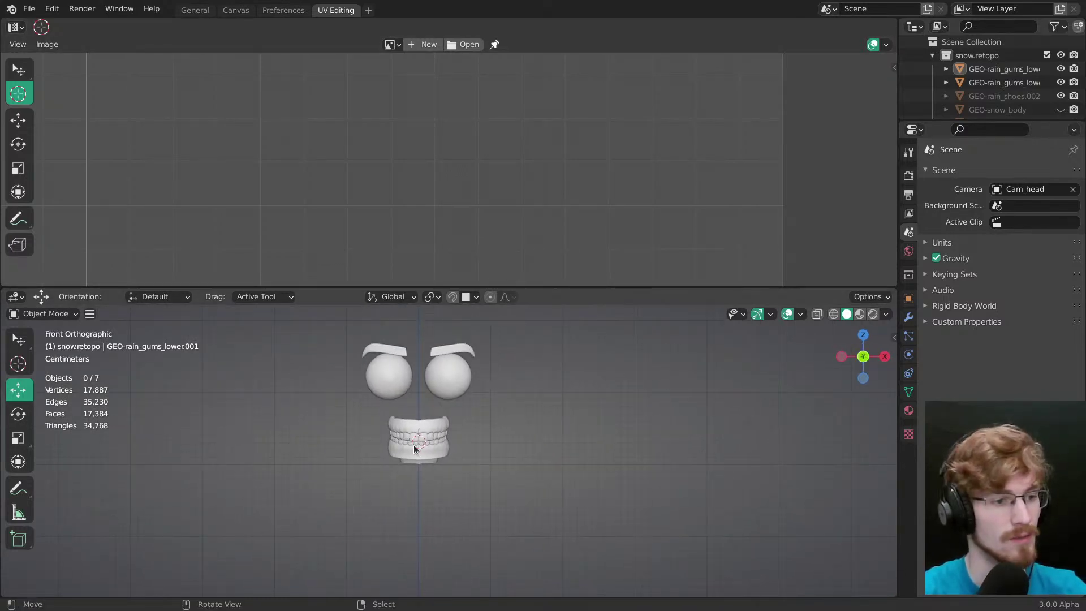
Step: Move the lower gums sideways away from the teeth and clear their location
{"action": "left_click", "coordinate": [436, 453]}
{"action": "scroll", "coordinate": [468, 395], "scroll_direction": "up", "scroll_amount": 4}
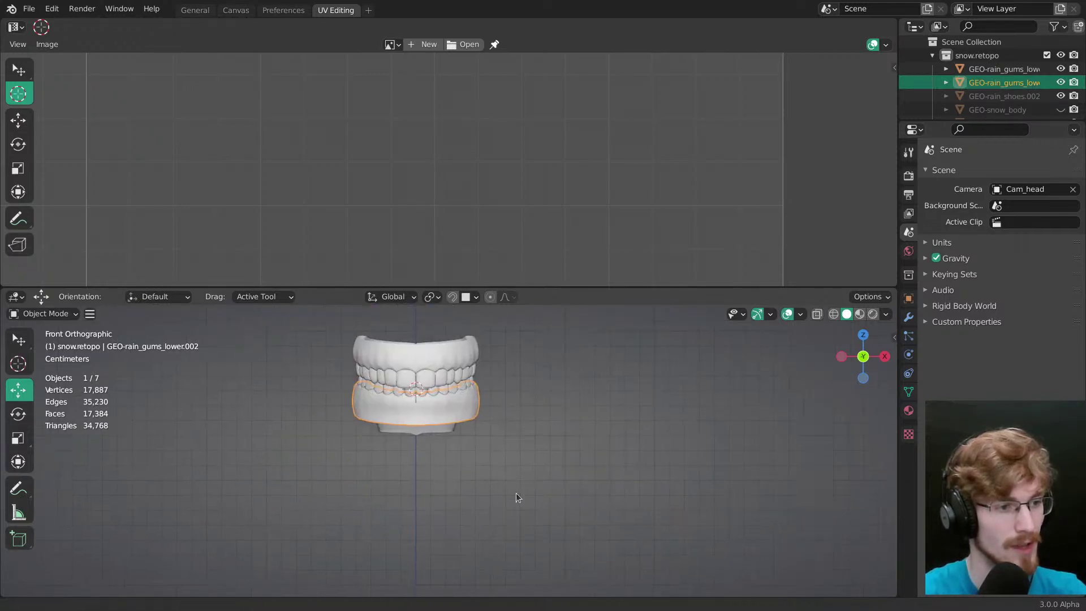
{"action": "key", "text": "g"}
{"action": "left_click", "coordinate": [636, 418]}
{"action": "scroll", "coordinate": [611, 450], "scroll_direction": "down", "scroll_amount": 3}
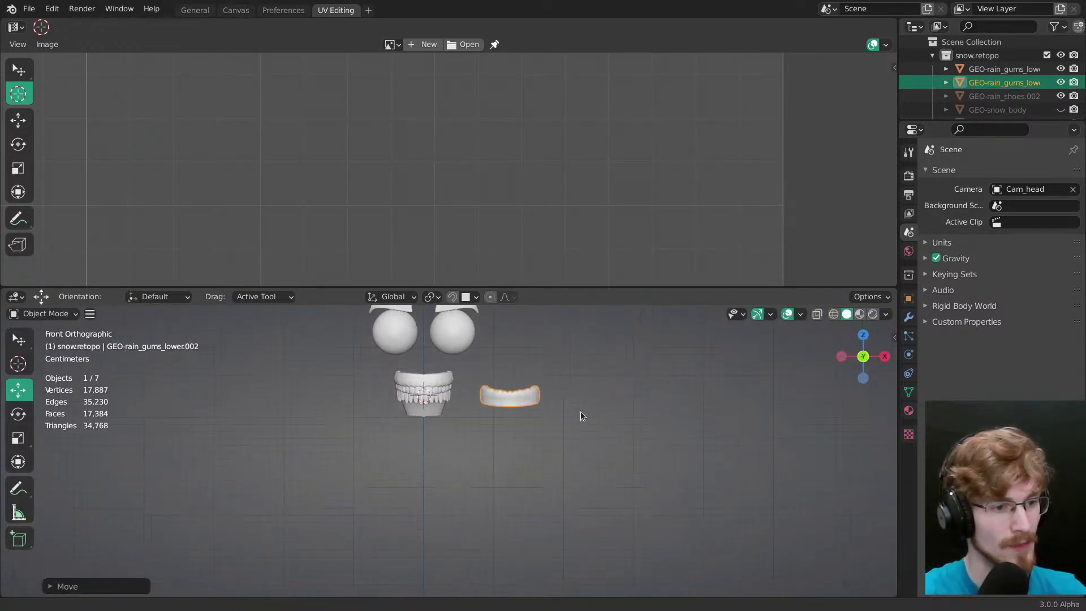
{"action": "key", "text": "alt+g"}
Step: Rotate the lower gums and move them aside, and clear their location, rotation and scale
{"action": "scroll", "coordinate": [452, 402], "scroll_direction": "up", "scroll_amount": 3}
{"action": "key", "text": "r"}
{"action": "left_click_drag", "start_coordinate": [525, 406], "coordinate": [747, 408]}
{"action": "key", "text": "g"}
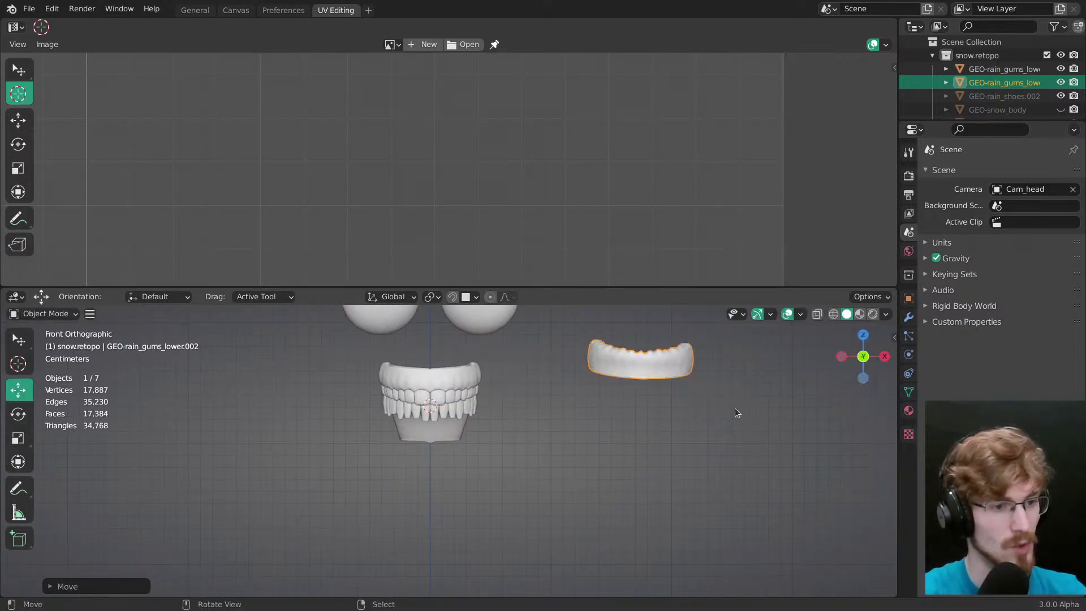
{"action": "scroll", "coordinate": [681, 444], "scroll_direction": "down", "scroll_amount": 3}
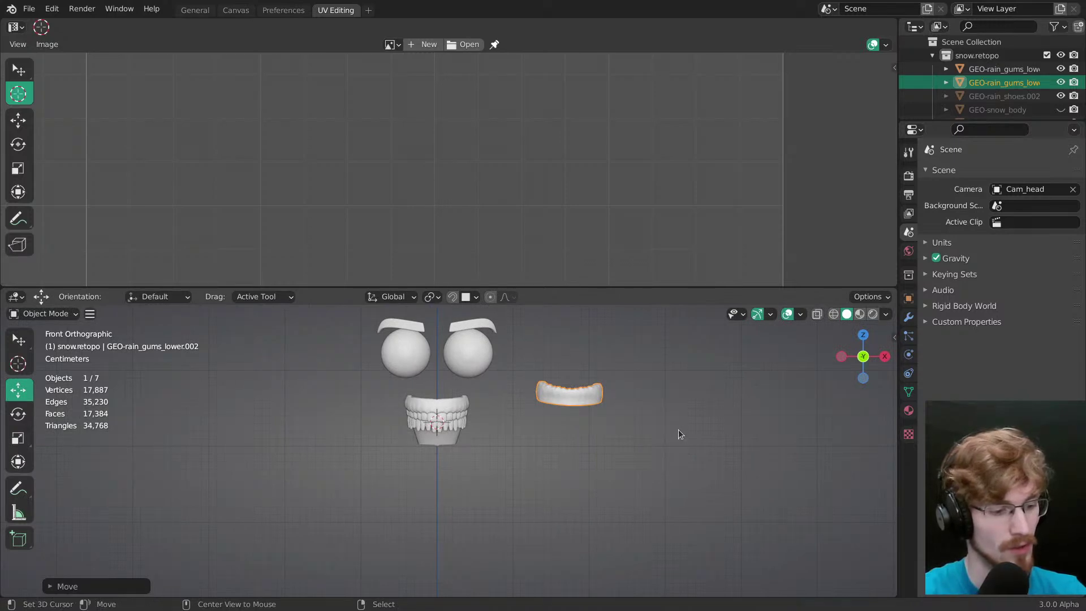
{"action": "key", "text": "alt+g"}
{"action": "key", "text": "alt+r"}
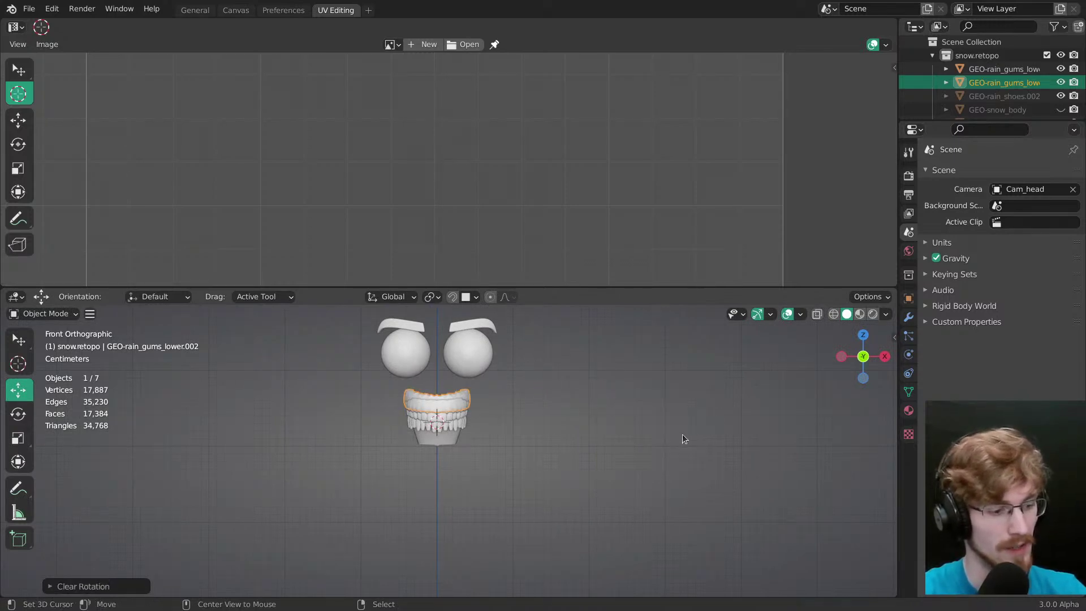
{"action": "key", "text": "alt+s"}
Step: Examine how the lower gums fit the teeth in a close-up side view with nothing selected
{"action": "key", "text": "KP_3"}
{"action": "key", "text": "alt+a"}
{"action": "middle_click_drag", "start_coordinate": [548, 431], "coordinate": [468, 404], "text": "shift"}
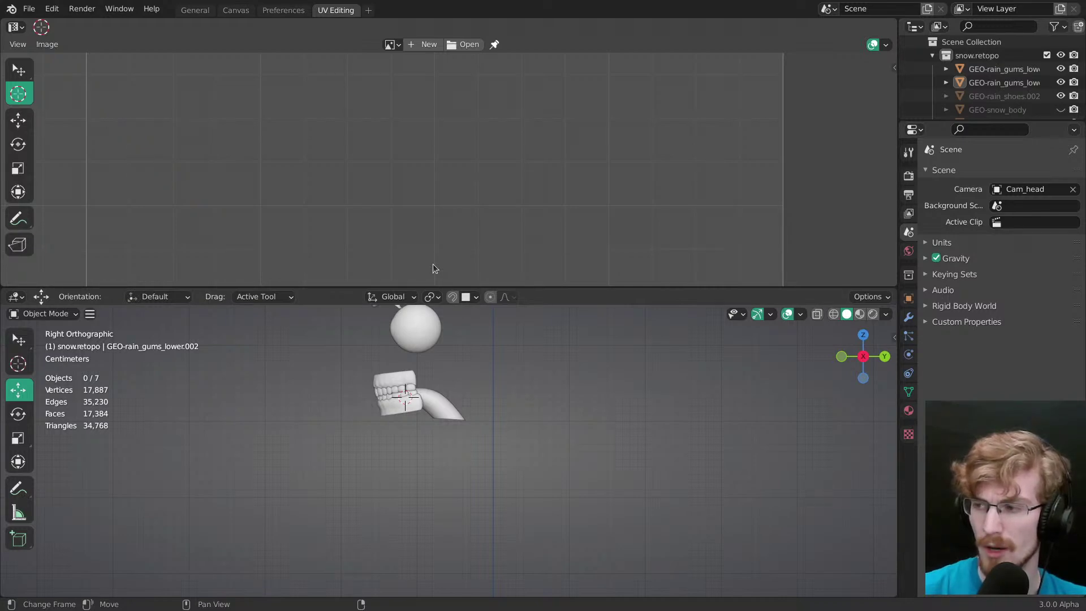
{"action": "left_click", "coordinate": [403, 406]}
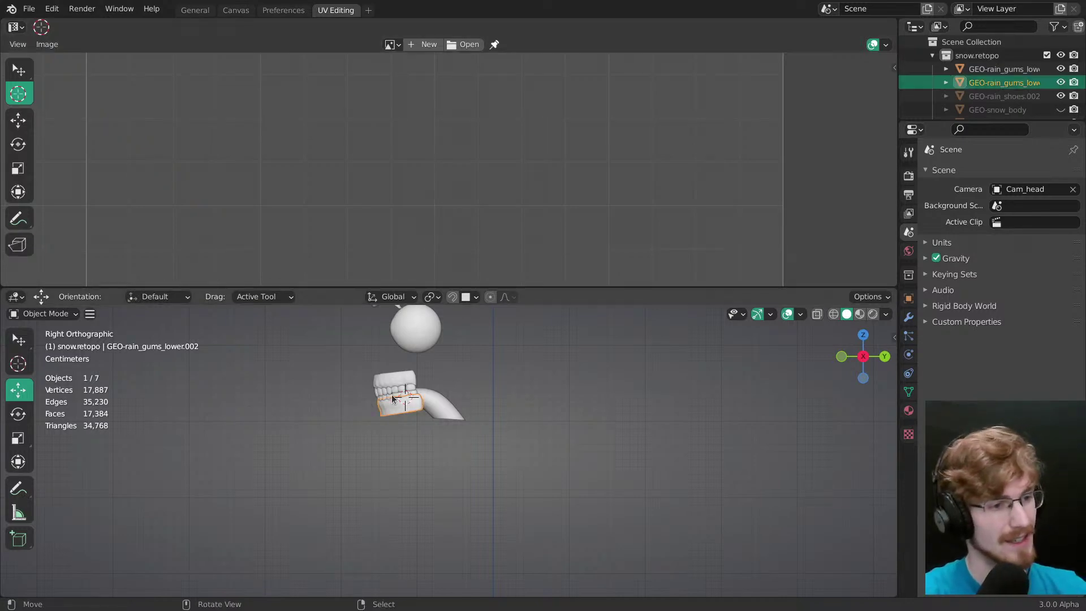
{"action": "key", "text": "KP_Decimal"}
{"action": "key", "text": "alt+a"}
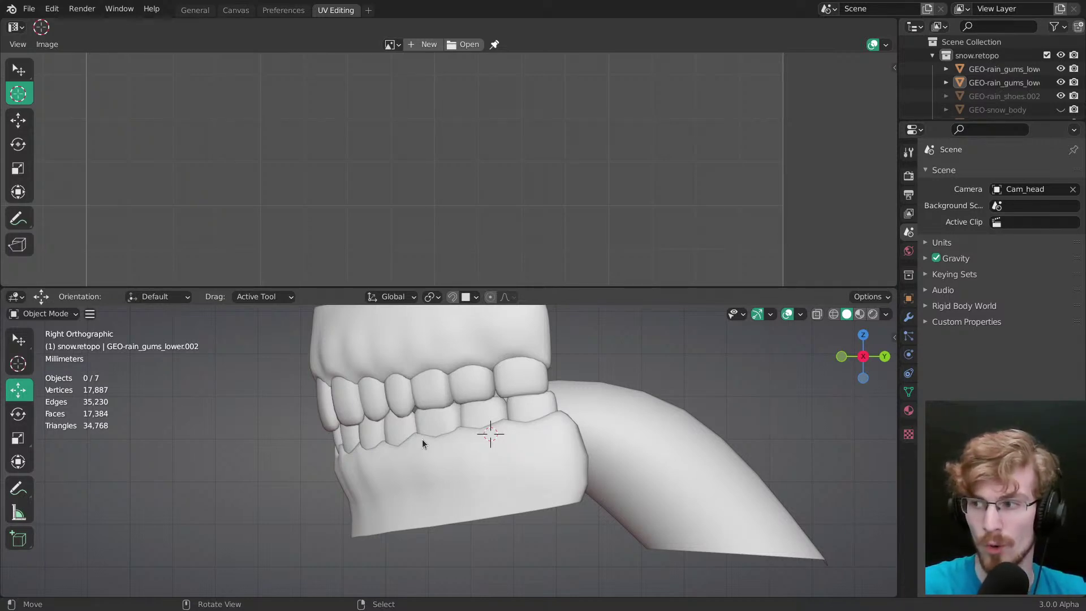
{"action": "scroll", "coordinate": [472, 433], "scroll_direction": "down", "scroll_amount": 3}
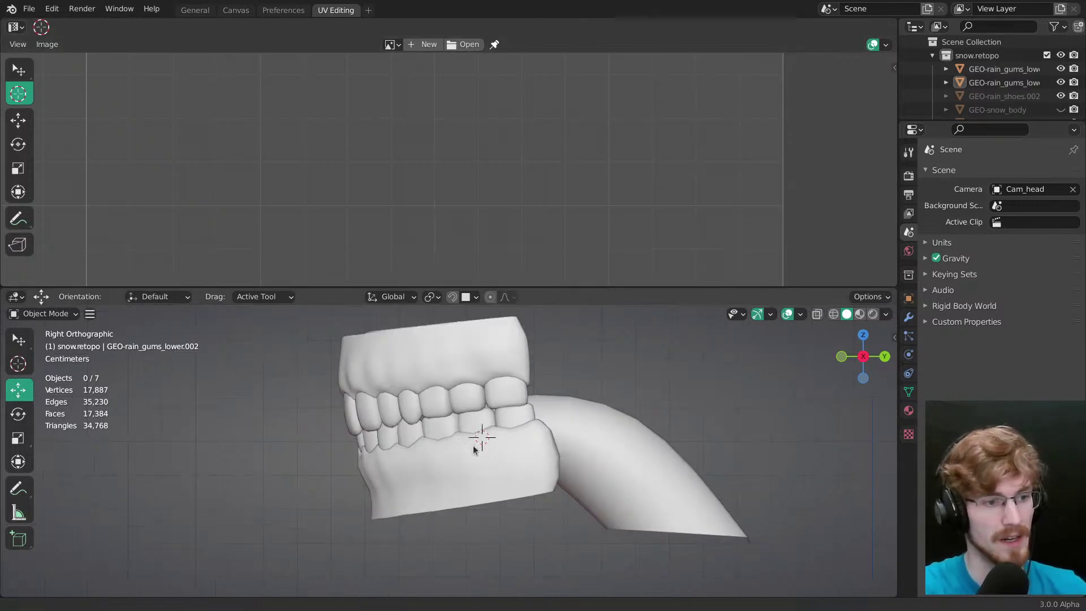
{"action": "middle_click_drag", "start_coordinate": [466, 437], "coordinate": [465, 435], "text": "shift"}
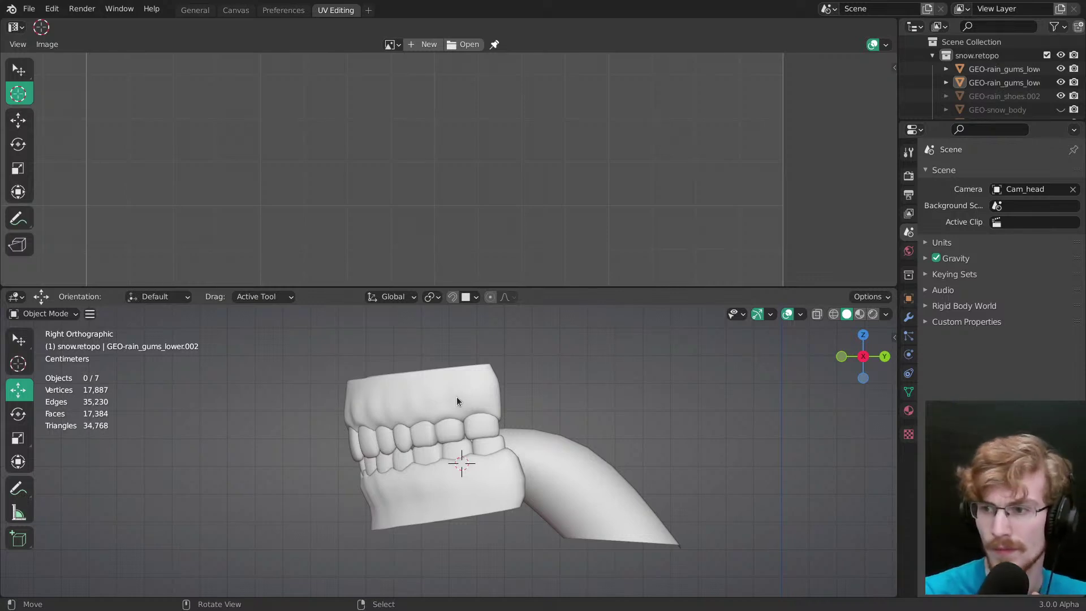
Step: Reveal the hidden body mesh, select it and save snow.modeling.blend
{"action": "scroll", "coordinate": [473, 413], "scroll_direction": "down", "scroll_amount": 5}
{"action": "key", "text": "ctrl+s"}
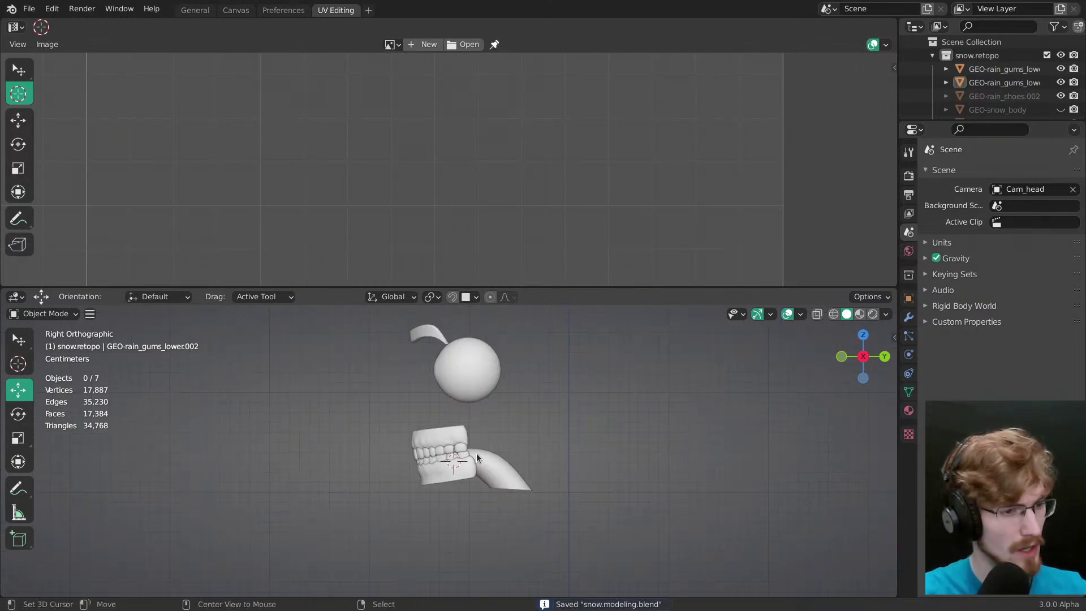
{"action": "key", "text": "alt+h"}
{"action": "middle_click_drag", "start_coordinate": [468, 439], "coordinate": [476, 473]}
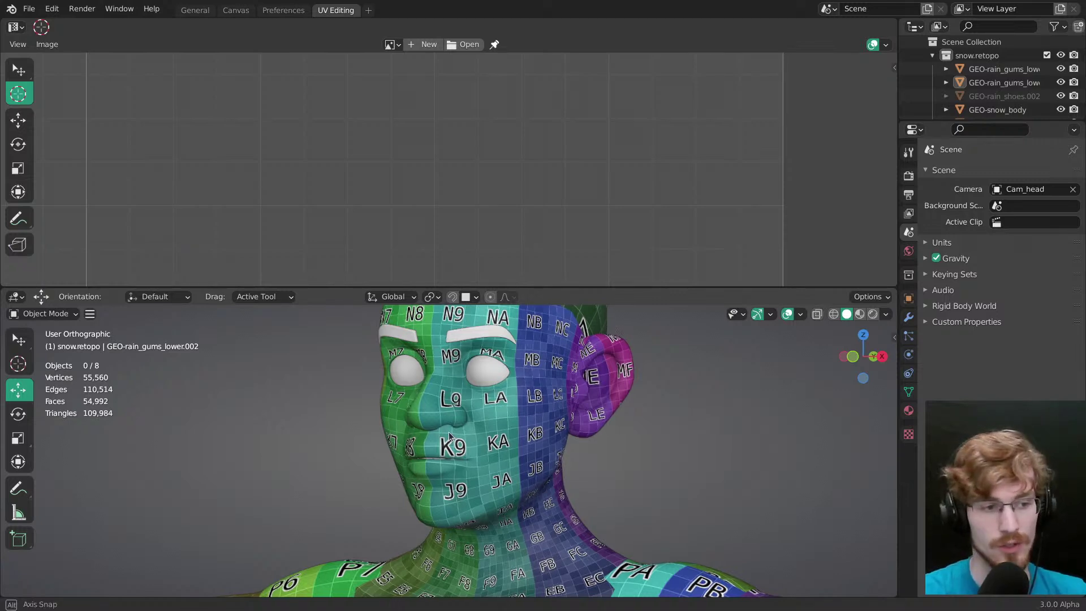
{"action": "middle_click_drag", "start_coordinate": [447, 432], "coordinate": [439, 450]}
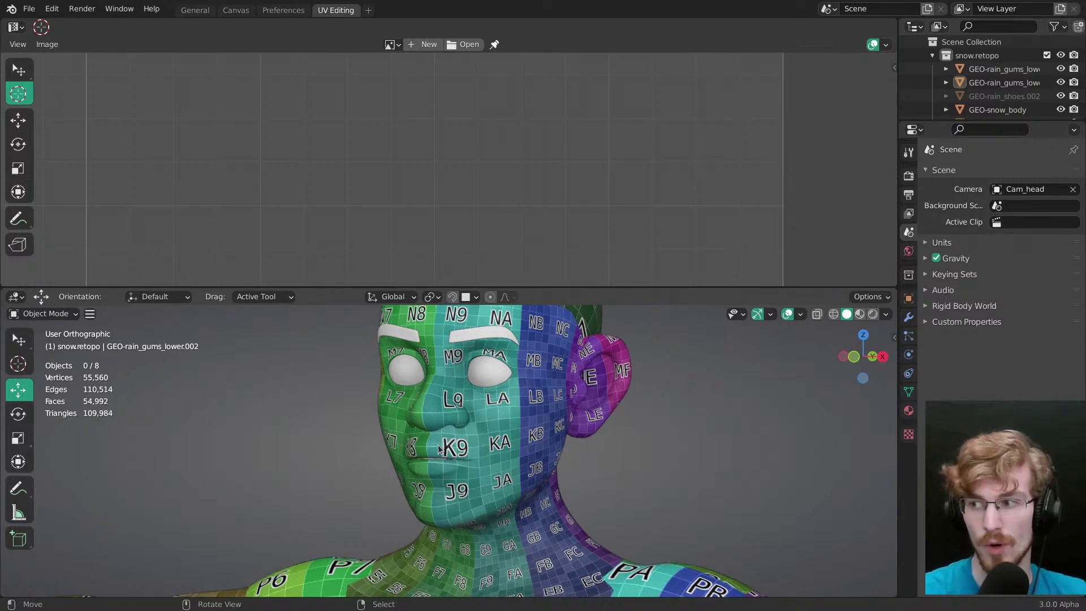
{"action": "right_click", "coordinate": [498, 432]}
{"action": "middle_click_drag", "start_coordinate": [501, 440], "coordinate": [489, 434], "text": "shift"}
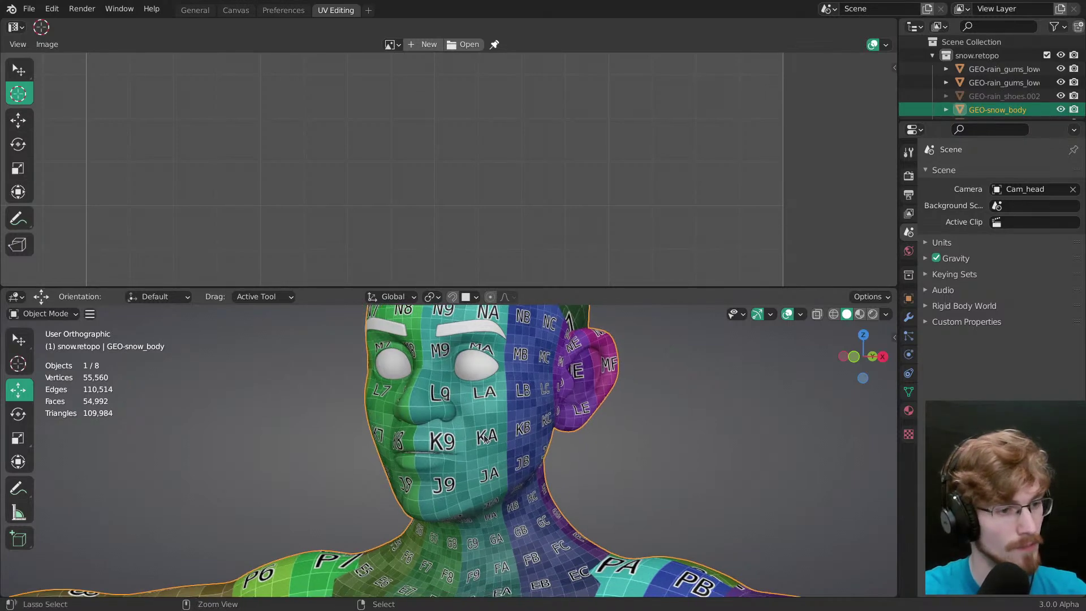
{"action": "key", "text": "ctrl+s"}
Step: Switch to the Blender window with the sculpting file and show only the sculpting collection with the wireframe overlaid
{"action": "key", "text": "super"}
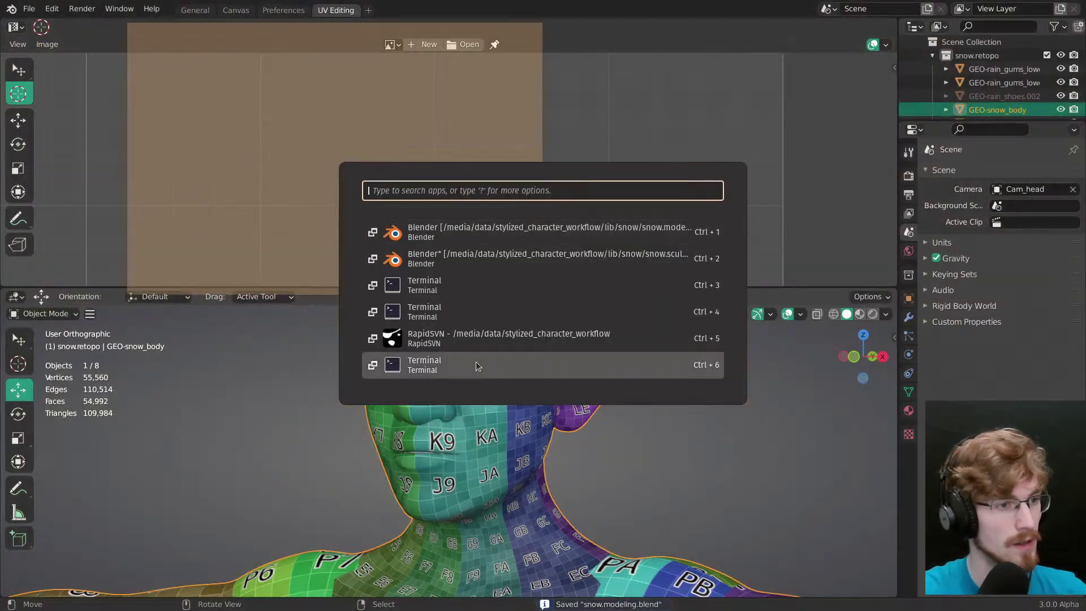
{"action": "left_click", "coordinate": [479, 263]}
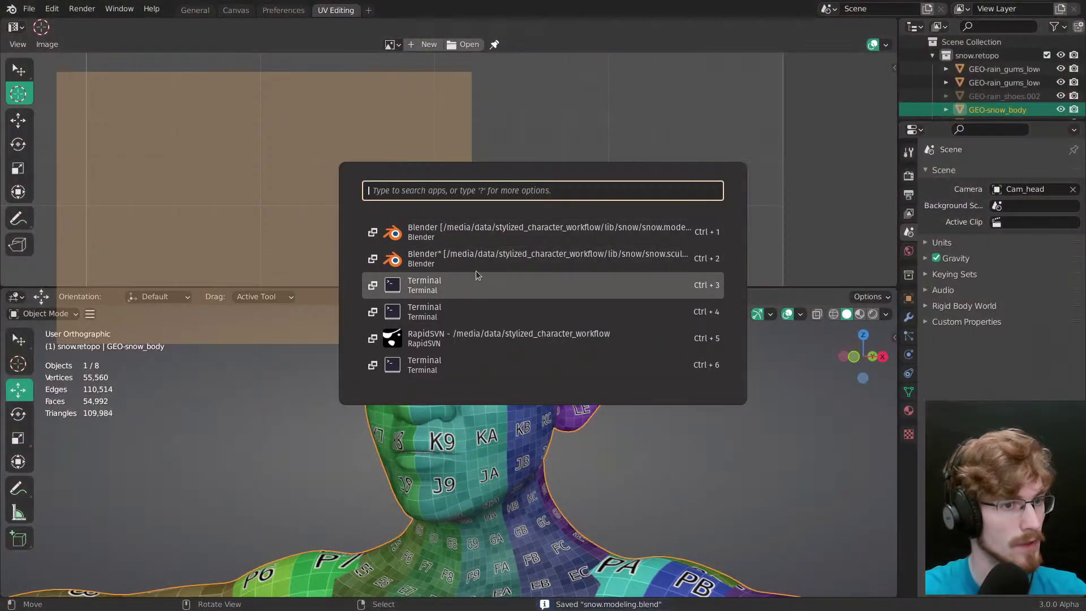
{"action": "middle_click_drag", "start_coordinate": [478, 264], "coordinate": [476, 419], "text": "shift"}
{"action": "scroll", "coordinate": [473, 386], "scroll_direction": "down", "scroll_amount": 3}
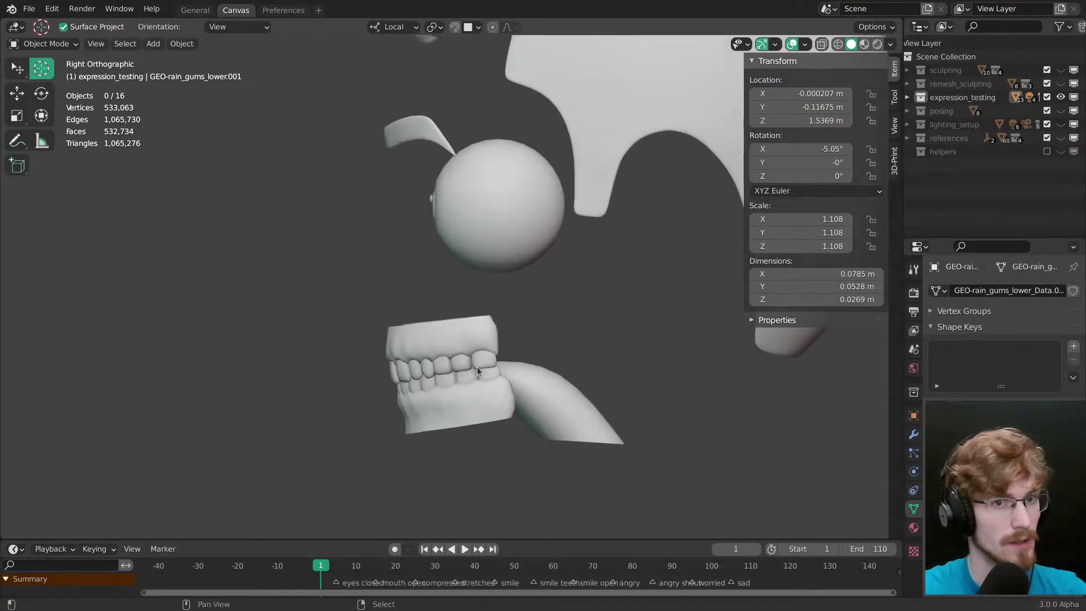
{"action": "key", "text": "1"}
{"action": "middle_click_drag", "start_coordinate": [484, 378], "coordinate": [592, 377]}
{"action": "key", "text": "shift+w"}
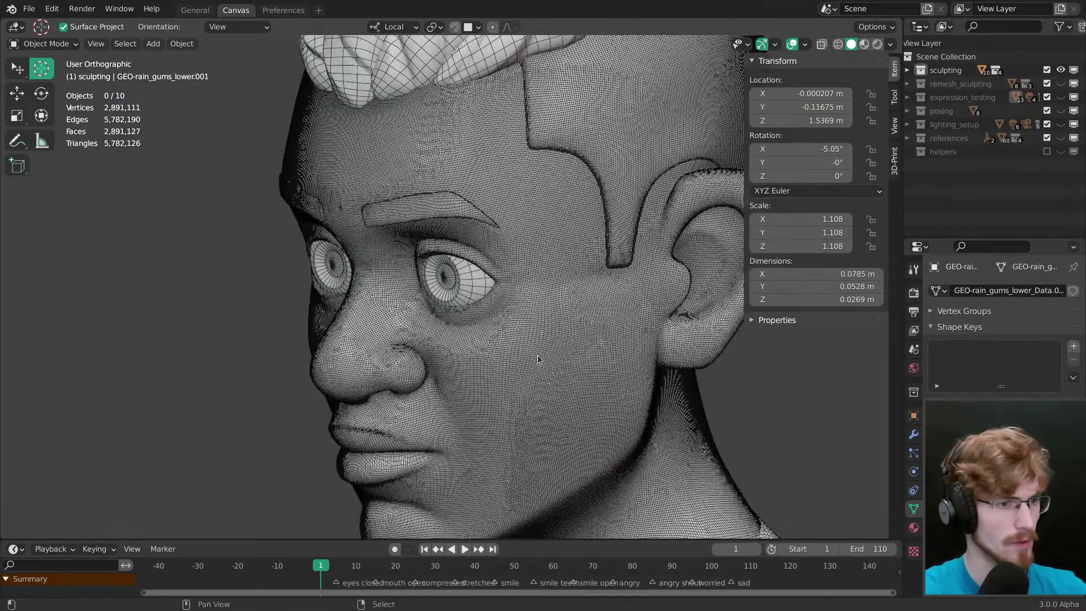
Step: Lower the wireframe opacity in the viewport overlays for the sculpted head
{"action": "scroll", "coordinate": [537, 350], "scroll_direction": "down", "scroll_amount": 1}
{"action": "middle_click_drag", "start_coordinate": [537, 351], "coordinate": [529, 293], "text": "shift"}
{"action": "scroll", "coordinate": [529, 293], "scroll_direction": "down", "scroll_amount": 4}
{"action": "middle_click_drag", "start_coordinate": [465, 299], "coordinate": [530, 333]}
{"action": "scroll", "coordinate": [529, 333], "scroll_direction": "up", "scroll_amount": 4}
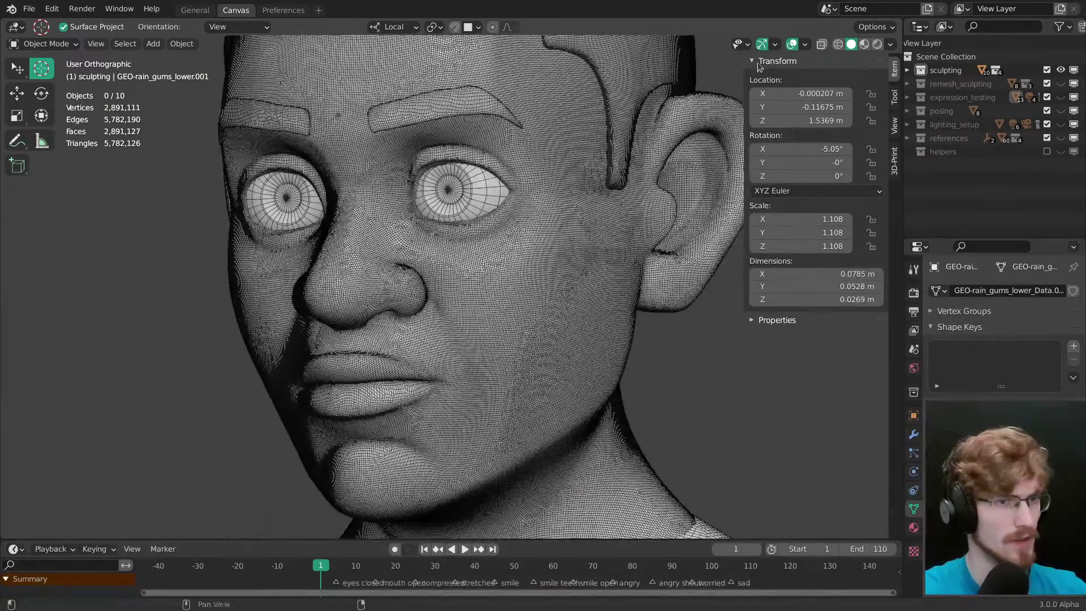
{"action": "left_click", "coordinate": [805, 44]}
{"action": "left_click_drag", "start_coordinate": [860, 254], "coordinate": [840, 254]}
{"action": "middle_click_drag", "start_coordinate": [523, 296], "coordinate": [558, 386], "text": "shift"}
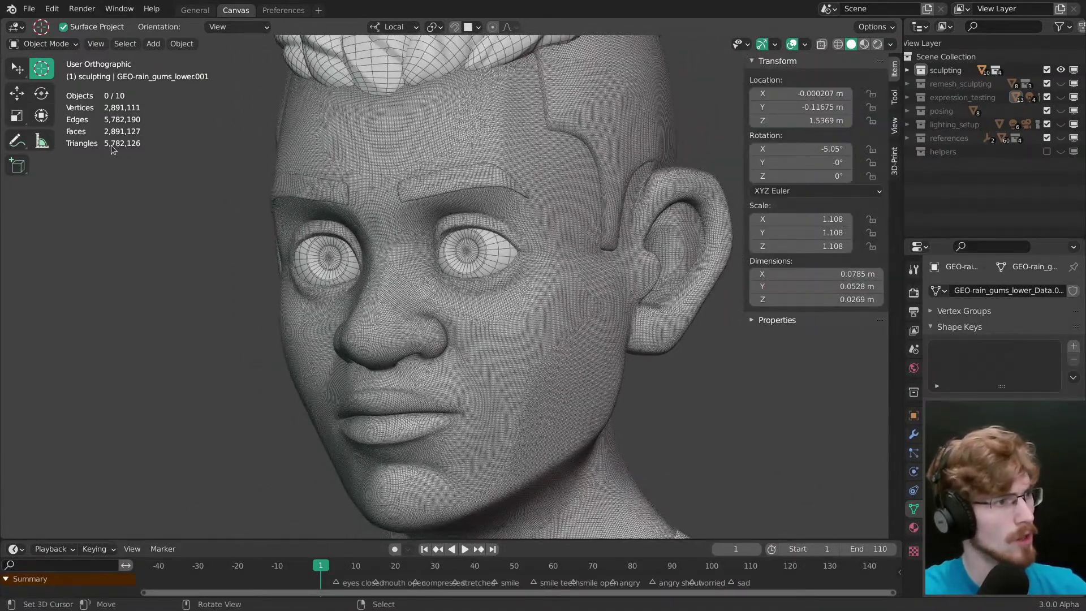
Step: Examine the mesh density of the sculpted head around the eyes, nose and face, toggling the wireframe for comparison
{"action": "scroll", "coordinate": [578, 363], "scroll_direction": "down", "scroll_amount": 1}
{"action": "mouse_move", "coordinate": [443, 397]}
{"action": "middle_mouse_down"}
{"action": "mouse_move", "coordinate": [578, 363]}
{"action": "mouse_move", "coordinate": [534, 341]}
{"action": "mouse_move", "coordinate": [599, 269]}
{"action": "mouse_move", "coordinate": [549, 376]}
{"action": "mouse_move", "coordinate": [514, 317]}
{"action": "middle_mouse_up"}
{"action": "scroll", "coordinate": [549, 376], "scroll_direction": "up", "scroll_amount": 1}
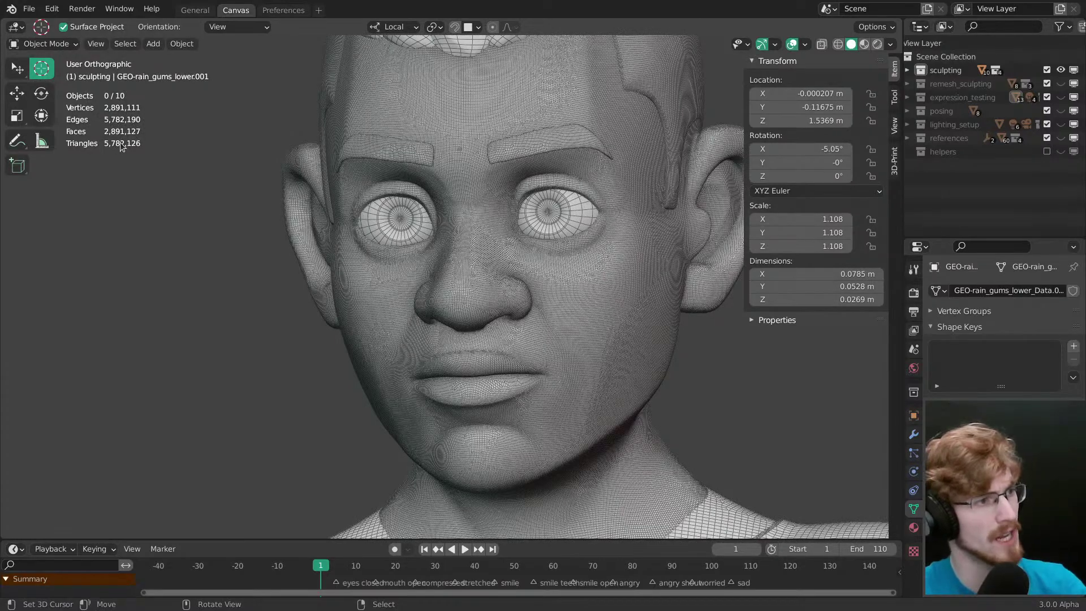
{"action": "middle_click_drag", "start_coordinate": [557, 352], "coordinate": [504, 351]}
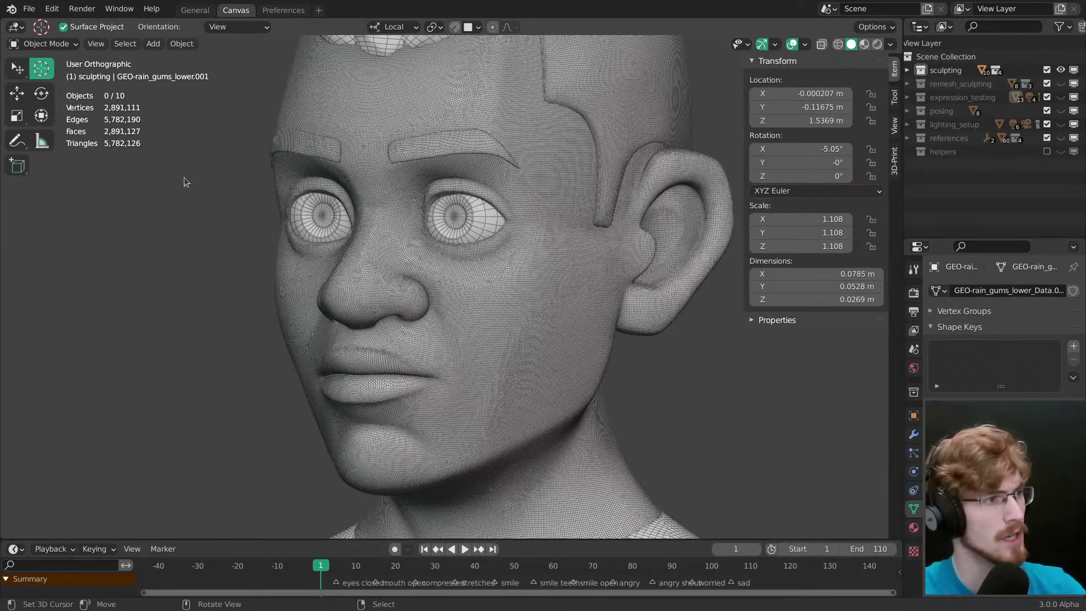
{"action": "mouse_move", "coordinate": [574, 294]}
{"action": "middle_mouse_down"}
{"action": "mouse_move", "coordinate": [533, 291]}
{"action": "mouse_move", "coordinate": [557, 305]}
{"action": "middle_mouse_up"}
{"action": "middle_click_drag", "start_coordinate": [556, 304], "coordinate": [673, 267], "text": "ctrl"}
{"action": "key", "text": "shift+w"}
{"action": "key", "text": "shift+w"}
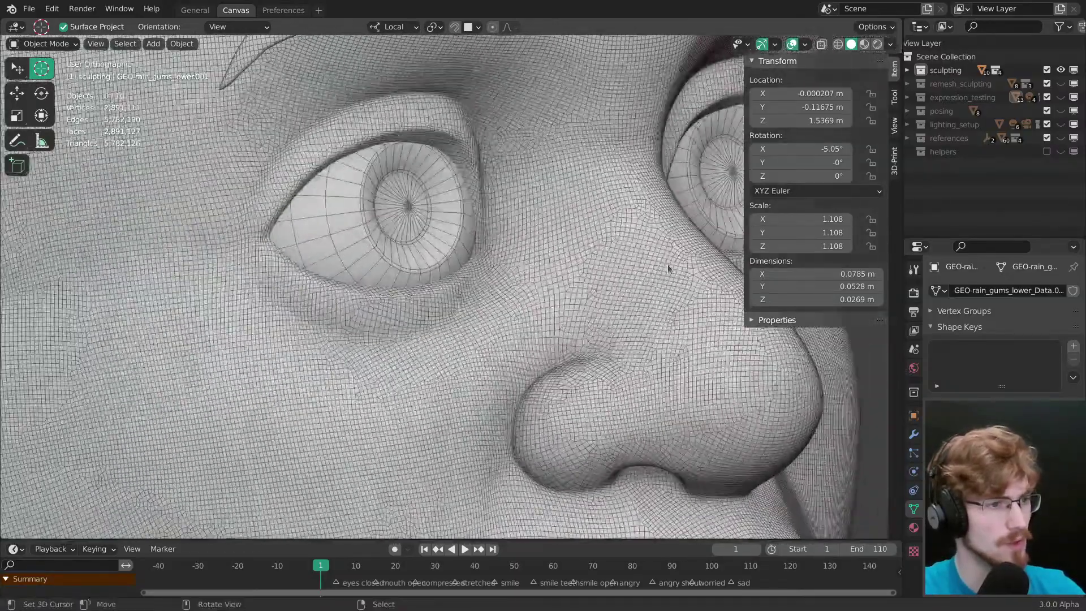
{"action": "middle_click_drag", "start_coordinate": [536, 252], "coordinate": [586, 404], "text": "ctrl"}
{"action": "key", "text": "shift+w"}
{"action": "middle_click_drag", "start_coordinate": [565, 316], "coordinate": [566, 433]}
{"action": "middle_click_drag", "start_coordinate": [552, 362], "coordinate": [470, 361]}
{"action": "middle_click_drag", "start_coordinate": [574, 395], "coordinate": [487, 265], "text": "shift"}
{"action": "middle_click_drag", "start_coordinate": [488, 266], "coordinate": [554, 441], "text": "ctrl"}
{"action": "middle_click_drag", "start_coordinate": [554, 441], "coordinate": [528, 392], "text": "shift"}
{"action": "key", "text": "shift+w"}
{"action": "middle_click_drag", "start_coordinate": [650, 503], "coordinate": [565, 382], "text": "shift"}
Step: Examine the full sculpted body from the front and at an angle, with the wireframe shown and hidden
{"action": "key", "text": "grave"}
{"action": "left_click", "coordinate": [449, 280]}
{"action": "middle_click_drag", "start_coordinate": [489, 325], "coordinate": [565, 514], "text": "ctrl"}
{"action": "middle_click_drag", "start_coordinate": [554, 464], "coordinate": [535, 337], "text": "shift"}
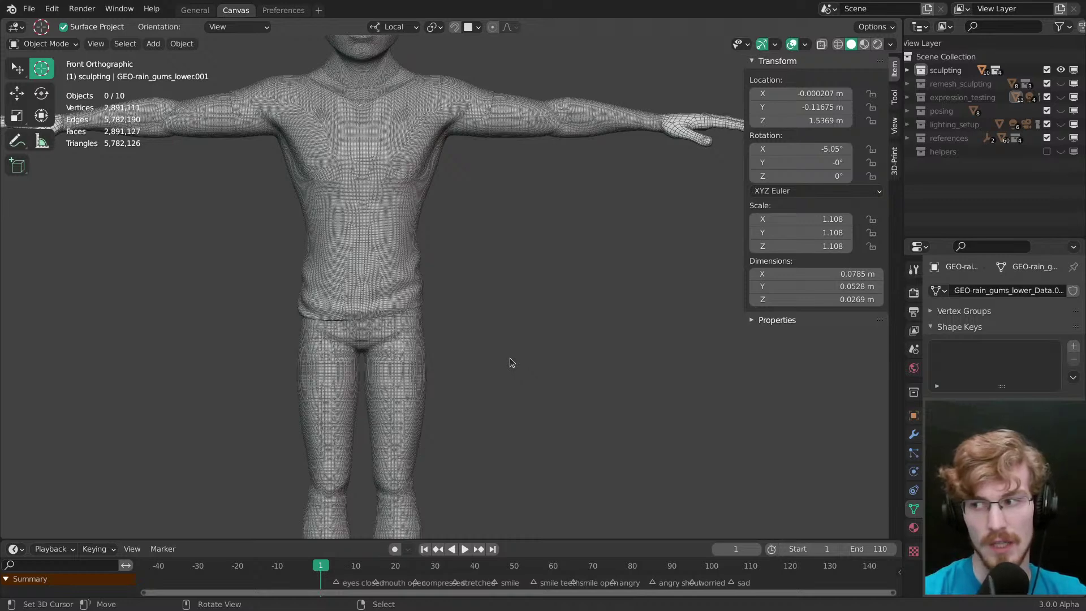
{"action": "key", "text": "shift+w"}
{"action": "middle_click_drag", "start_coordinate": [488, 400], "coordinate": [505, 235], "text": "shift"}
{"action": "middle_click_drag", "start_coordinate": [496, 280], "coordinate": [511, 356], "text": "ctrl"}
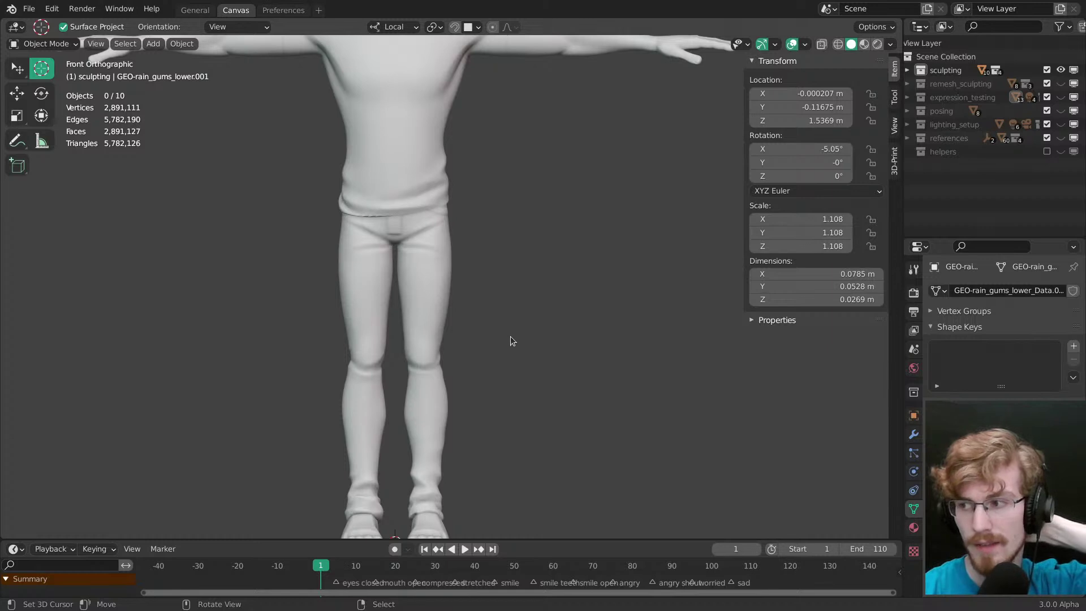
{"action": "middle_click_drag", "start_coordinate": [489, 339], "coordinate": [464, 355]}
{"action": "middle_click_drag", "start_coordinate": [483, 216], "coordinate": [487, 385], "text": "shift"}
{"action": "middle_click_drag", "start_coordinate": [493, 287], "coordinate": [527, 354]}
{"action": "key", "text": "KP_5"}
{"action": "key", "text": "alt+w"}
{"action": "scroll", "coordinate": [438, 325], "scroll_direction": "up", "scroll_amount": 4}
{"action": "key", "text": "alt+w"}
{"action": "scroll", "coordinate": [514, 406], "scroll_direction": "down", "scroll_amount": 2}
Step: Switch back to the Blender window with snow.modeling.blend, save the file and enlarge the 3D viewport
{"action": "key", "text": "alt+Tab"}
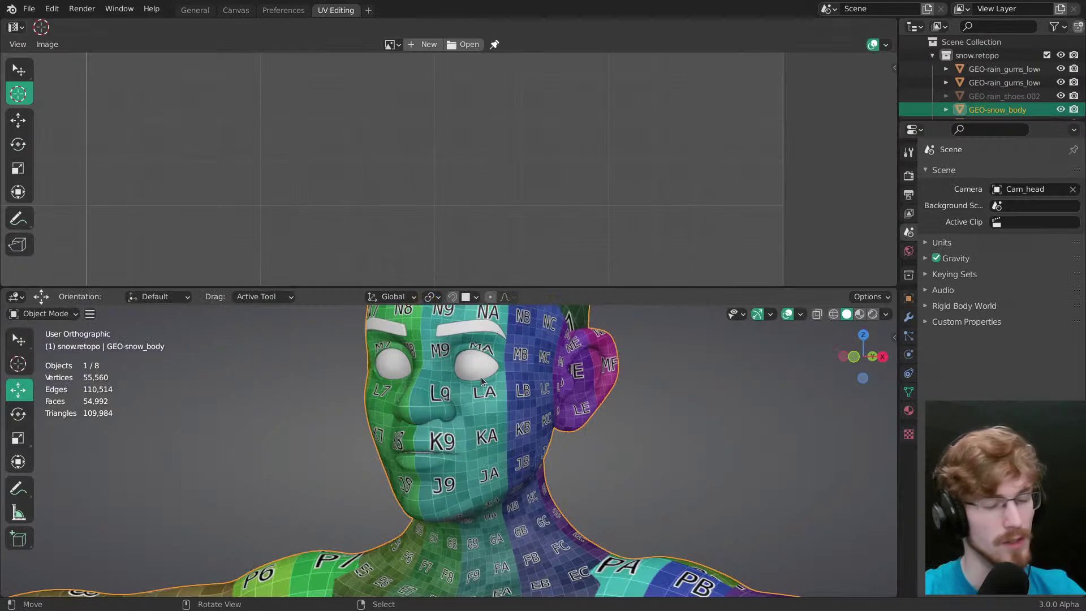
{"action": "key", "text": "ctrl+s"}
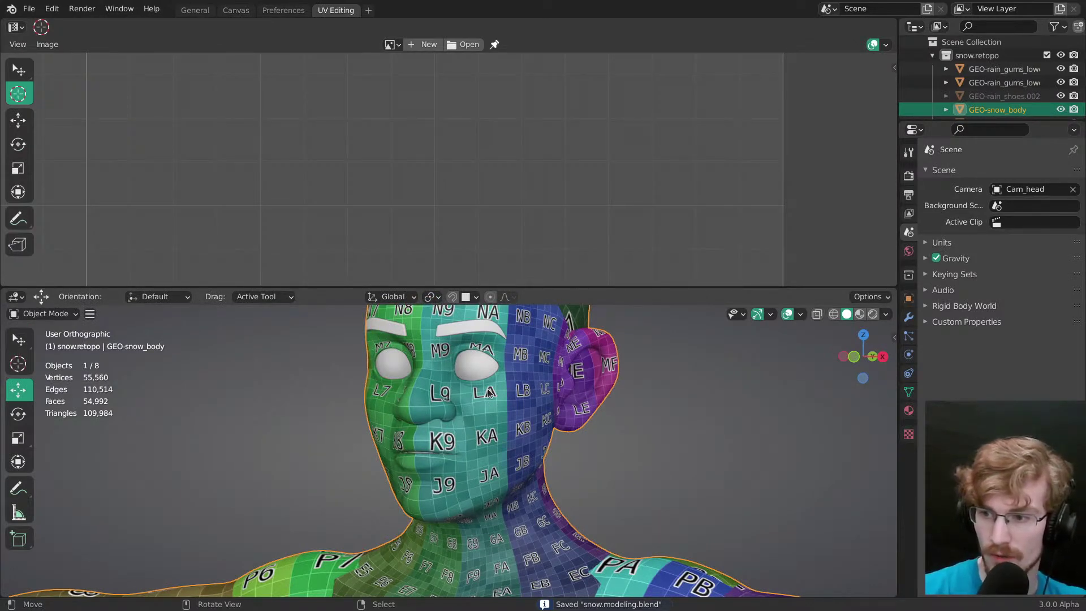
{"action": "middle_click_drag", "start_coordinate": [488, 389], "coordinate": [460, 344], "text": "shift"}
{"action": "left_click_drag", "start_coordinate": [525, 287], "coordinate": [529, 164]}
{"action": "middle_click_drag", "start_coordinate": [529, 186], "coordinate": [509, 272], "text": "shift"}
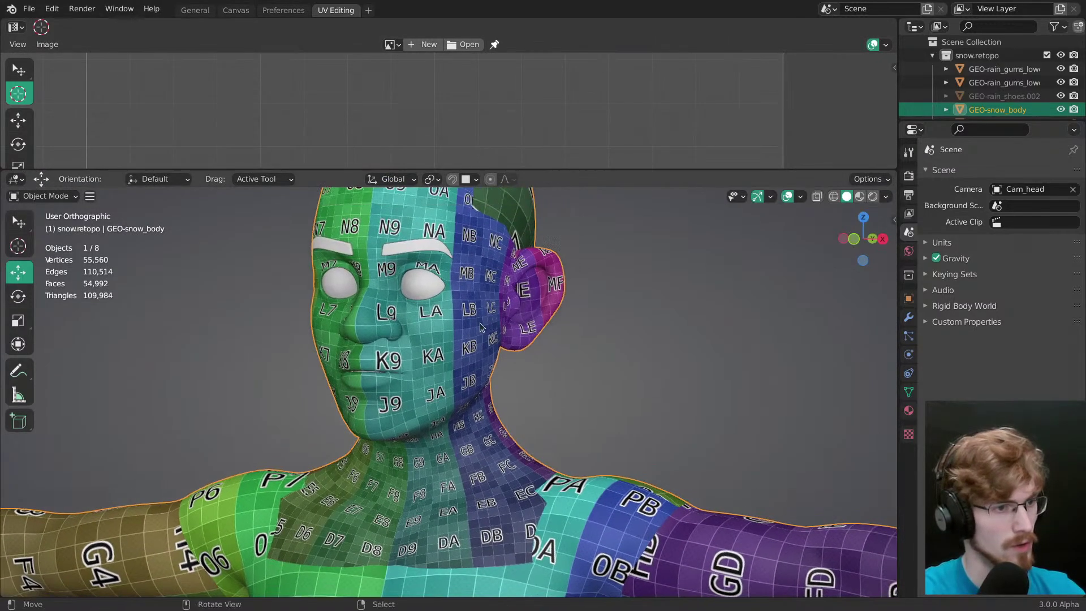
{"action": "scroll", "coordinate": [497, 351], "scroll_direction": "down", "scroll_amount": 2}
{"action": "right_click", "coordinate": [496, 352]}
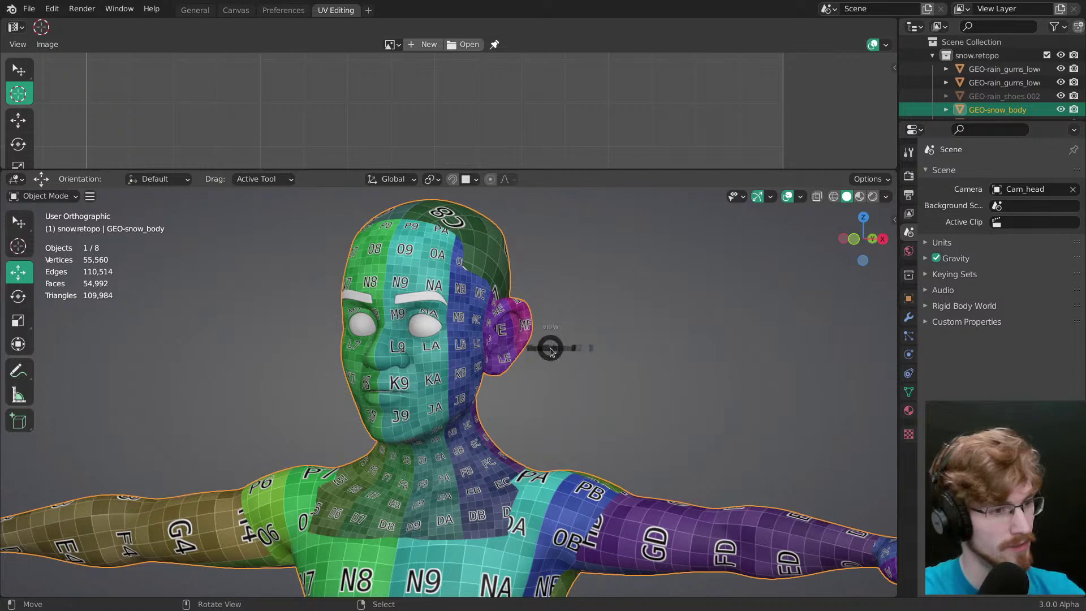
{"action": "key", "text": "grave"}
{"action": "key", "text": "grave"}
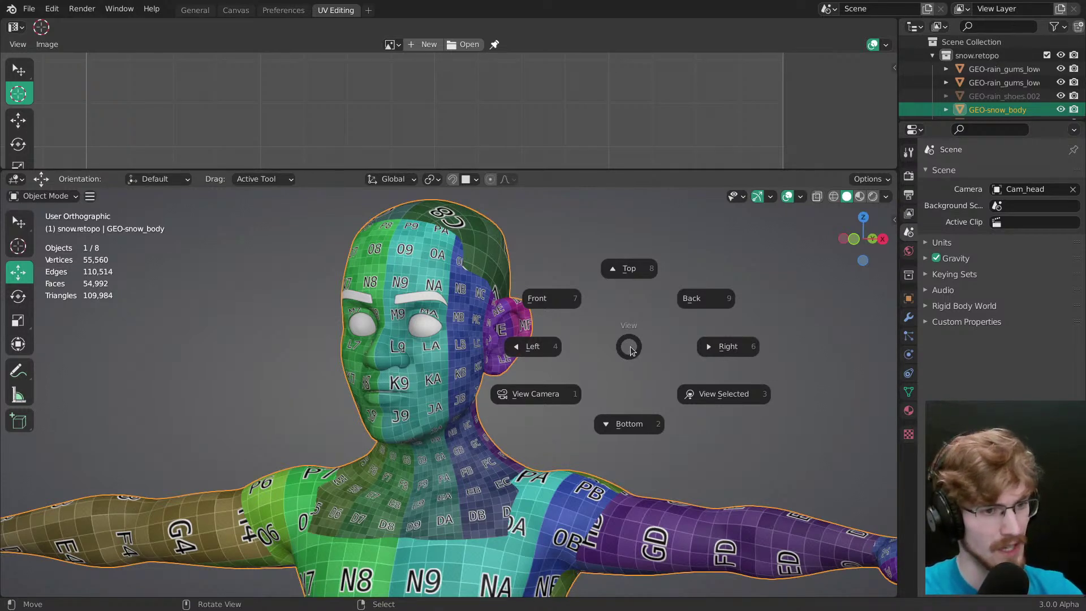
{"action": "left_click", "coordinate": [635, 345]}
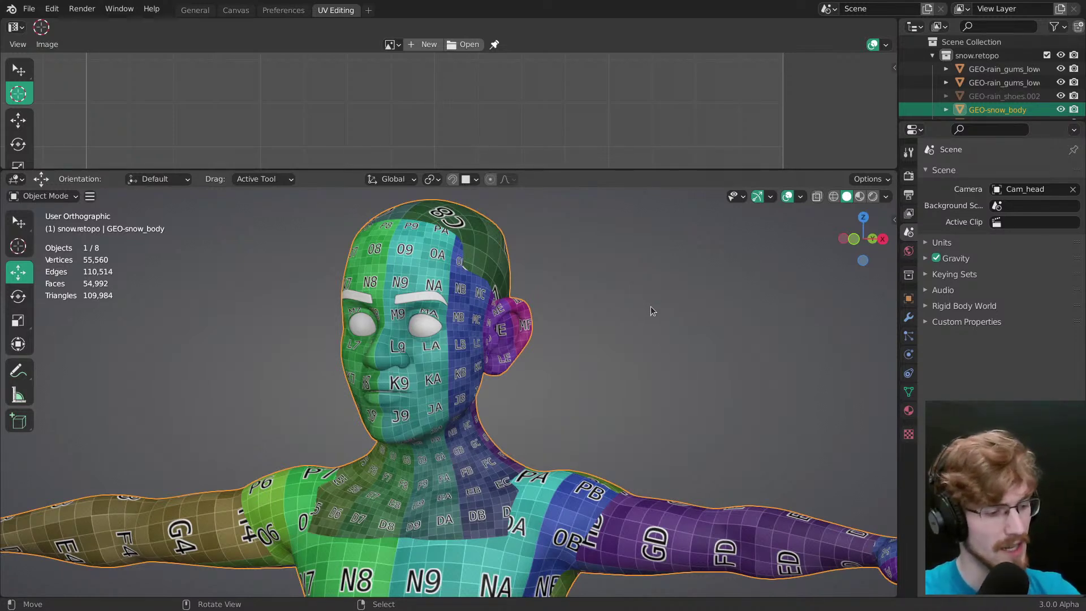
{"action": "key", "text": "grave"}
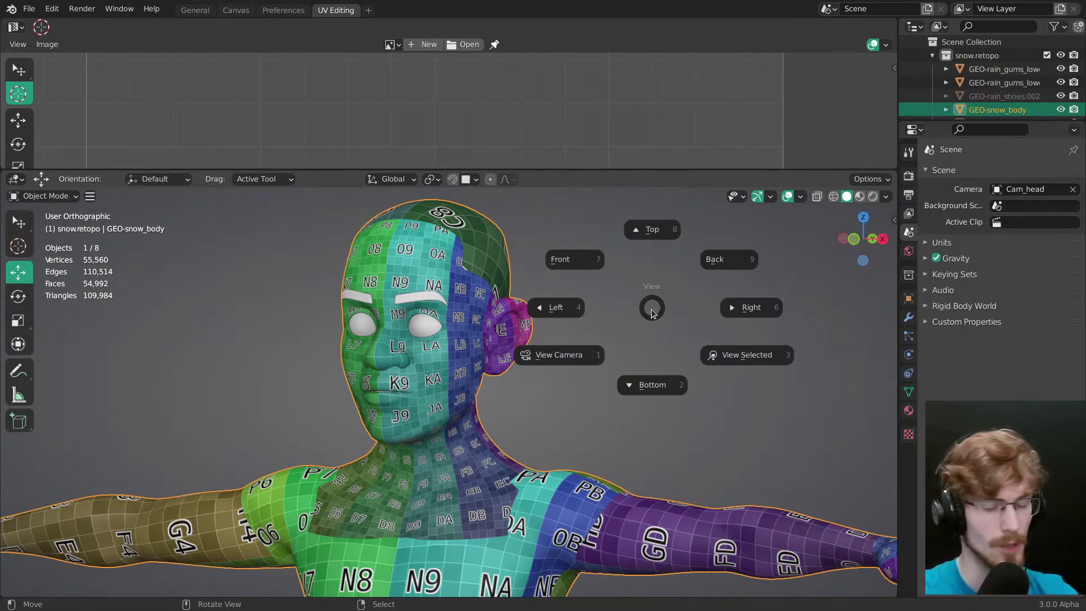
{"action": "left_click", "coordinate": [648, 309]}
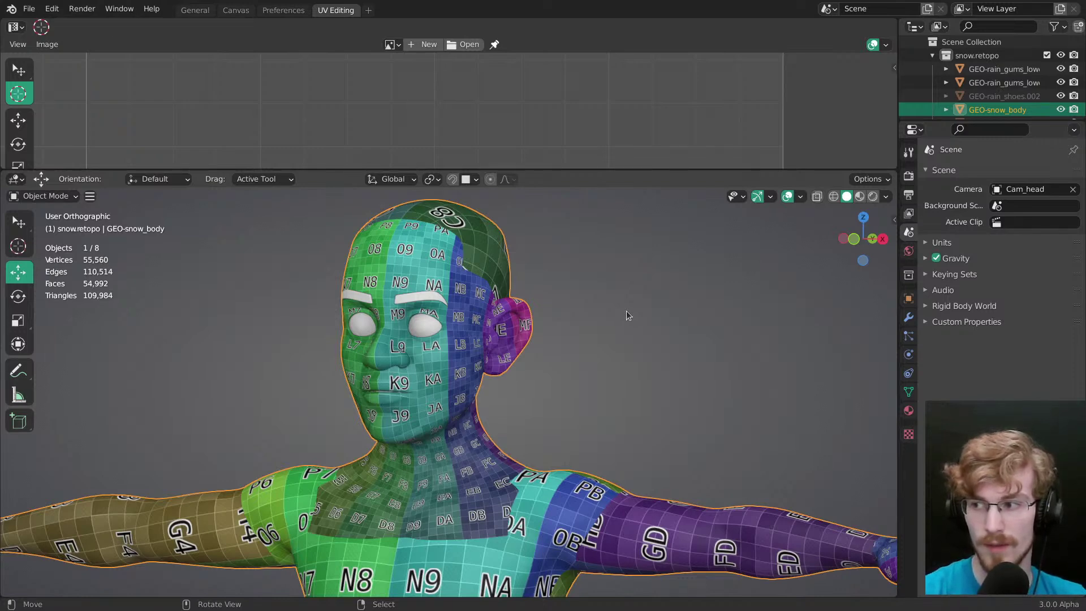
Step: Check the checker-textured head from a few angles and save snow.modeling.blend
{"action": "middle_click_drag", "start_coordinate": [481, 374], "coordinate": [463, 380]}
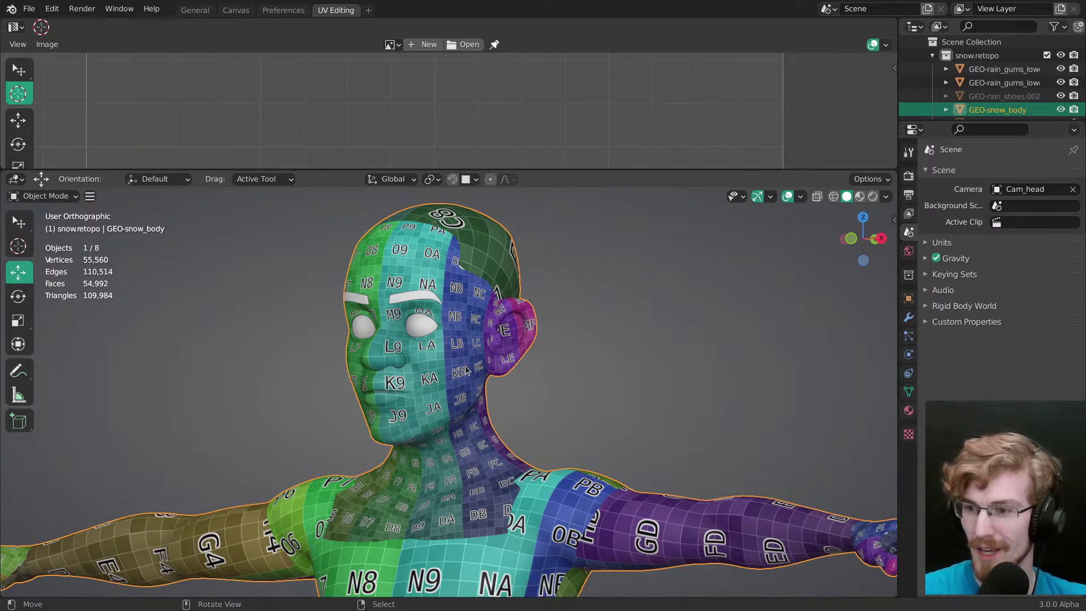
{"action": "left_click", "coordinate": [509, 374]}
{"action": "middle_click_drag", "start_coordinate": [512, 369], "coordinate": [498, 336]}
{"action": "key", "text": "ctrl+s"}
{"action": "left_click", "coordinate": [501, 372]}
Step: Examine the checker texture on the full body from the front, comparing perspective and orthographic projection
{"action": "scroll", "coordinate": [501, 372], "scroll_direction": "down", "scroll_amount": 3}
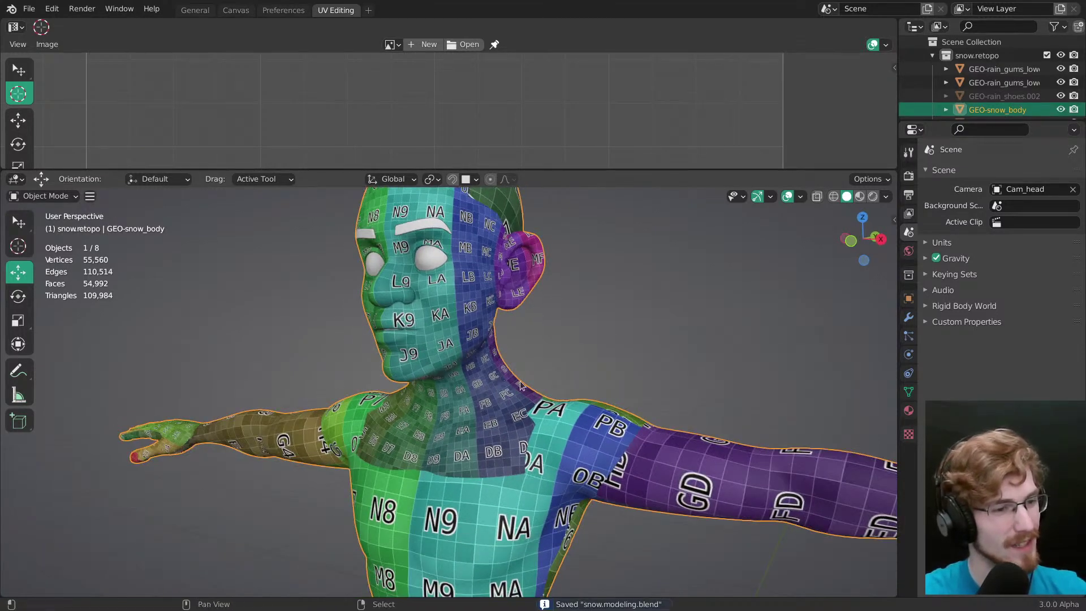
{"action": "scroll", "coordinate": [509, 399], "scroll_direction": "down", "scroll_amount": 2}
{"action": "scroll", "coordinate": [512, 418], "scroll_direction": "down", "scroll_amount": 3}
{"action": "key", "text": "KP_1"}
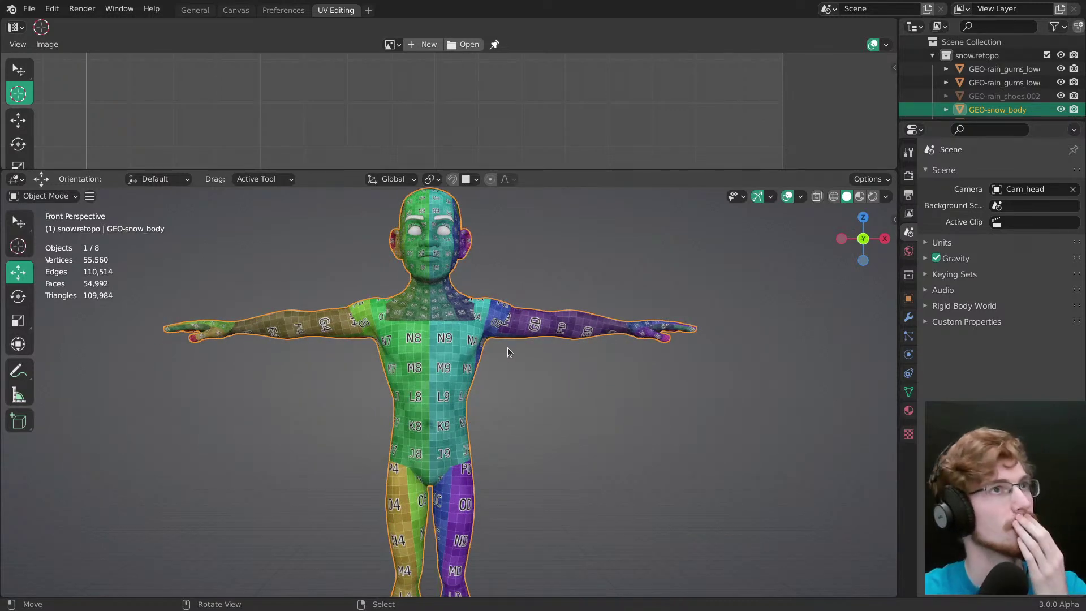
{"action": "key", "text": "KP_5"}
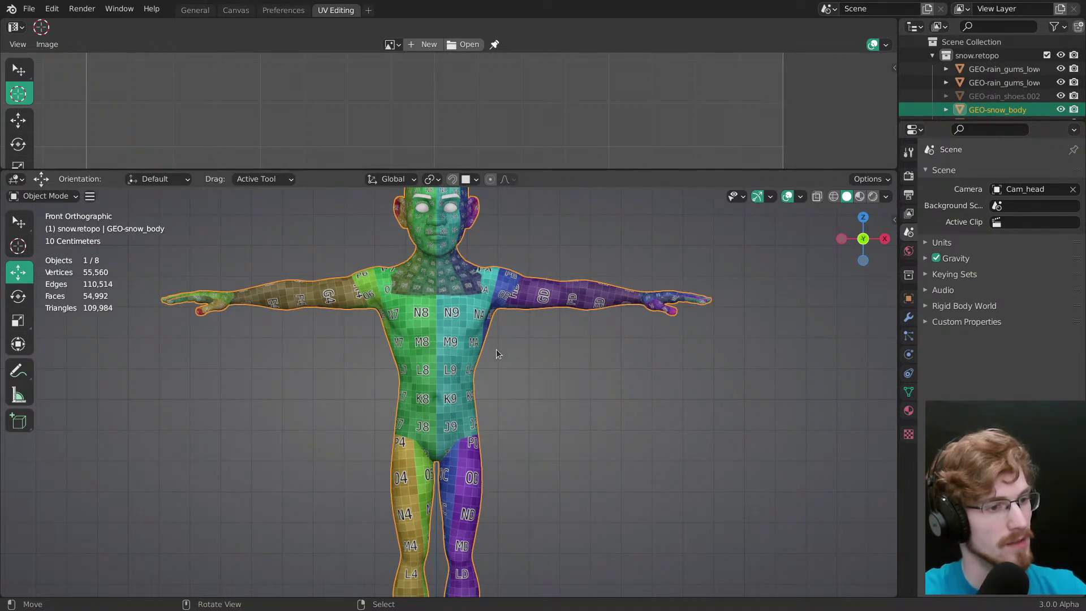
{"action": "key", "text": "KP_5"}
{"action": "middle_click_drag", "start_coordinate": [486, 383], "coordinate": [485, 371], "text": "shift"}
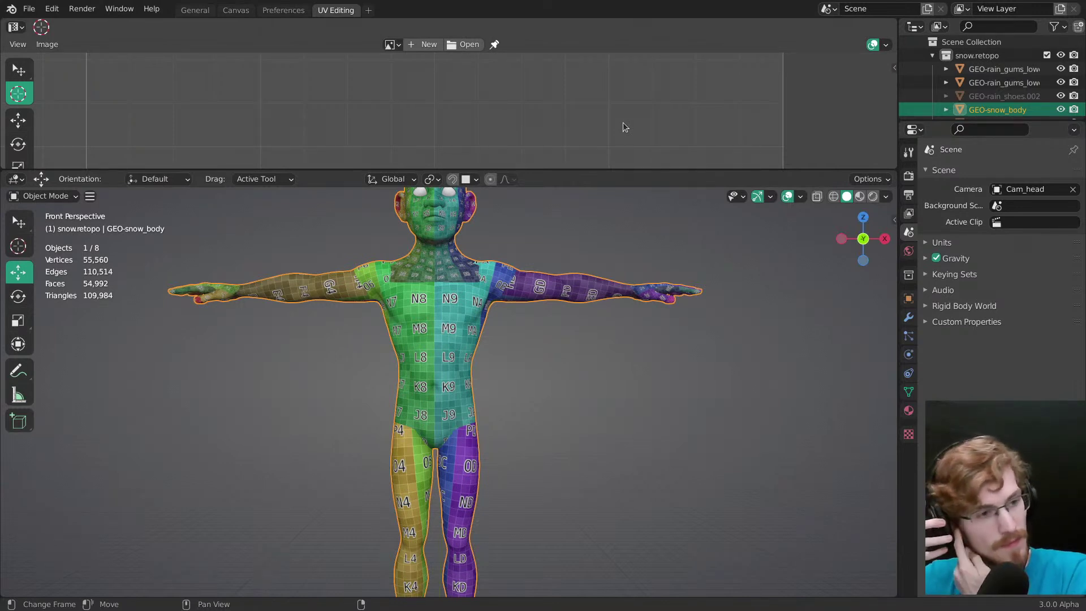
{"action": "middle_click_drag", "start_coordinate": [495, 357], "coordinate": [489, 404], "text": "shift"}
Step: Save the file, enter Edit Mode on GEO-snow_body and enlarge the UV editor to show the hand islands
{"action": "key", "text": "alt+a"}
{"action": "middle_click_drag", "start_coordinate": [490, 404], "coordinate": [440, 369], "text": "ctrl"}
{"action": "key", "text": "ctrl+s"}
{"action": "key", "text": "shift+space"}
{"action": "key", "text": "space"}
{"action": "right_click", "coordinate": [473, 362]}
{"action": "middle_click_drag", "start_coordinate": [519, 378], "coordinate": [472, 412]}
{"action": "key", "text": "ctrl+Tab"}
{"action": "left_click", "coordinate": [563, 413]}
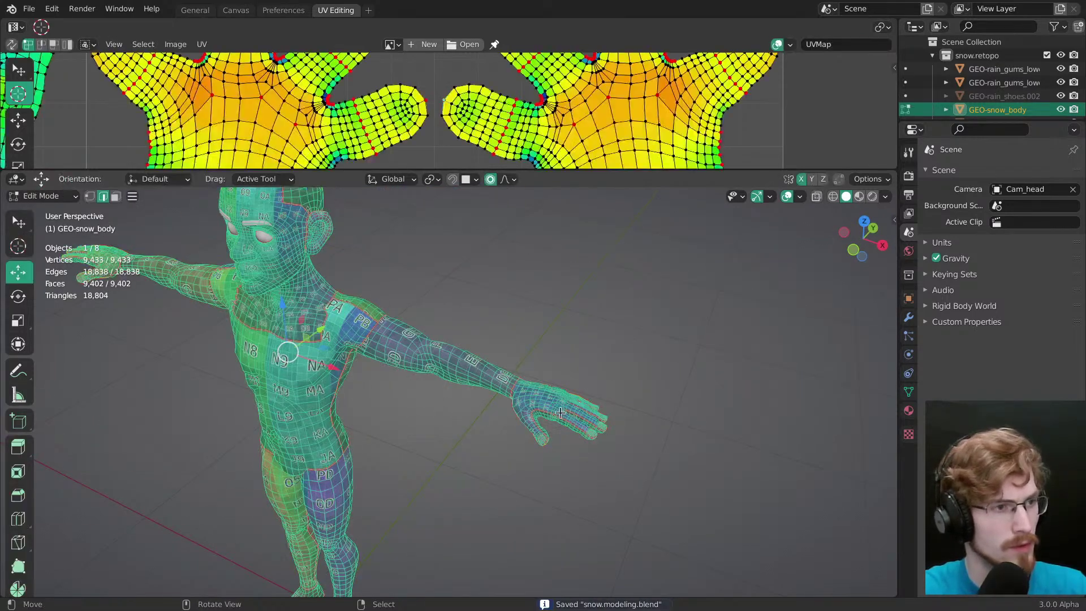
{"action": "left_click_drag", "start_coordinate": [570, 172], "coordinate": [582, 425]}
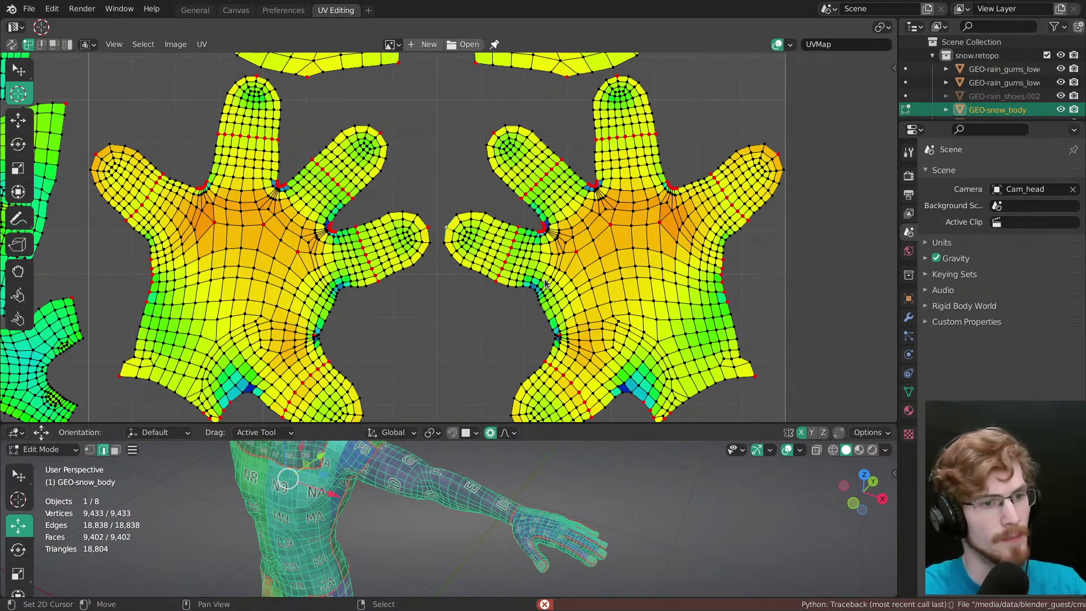
Step: Pin and move the first UV border vertices at the notch beside the thumb base of the second hand island
{"action": "scroll", "coordinate": [545, 285], "scroll_direction": "up", "scroll_amount": 4}
{"action": "middle_click_drag", "start_coordinate": [629, 287], "coordinate": [545, 269]}
{"action": "key", "text": "p"}
{"action": "key", "text": "g"}
{"action": "left_click_drag", "start_coordinate": [545, 269], "coordinate": [544, 275]}
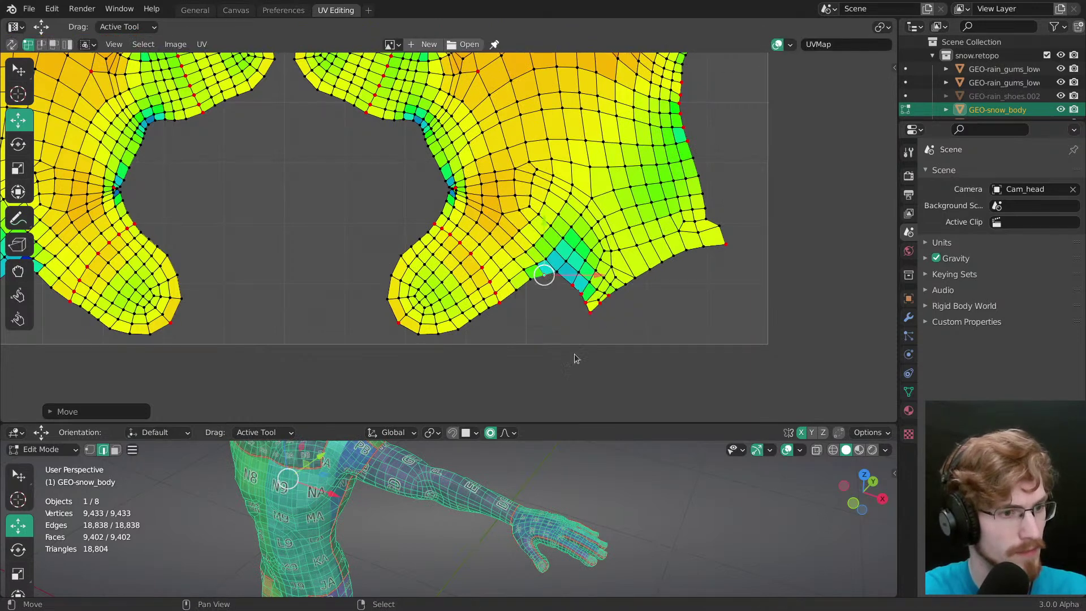
{"action": "left_click", "coordinate": [556, 272]}
{"action": "key", "text": "p"}
{"action": "left_click_drag", "start_coordinate": [560, 277], "coordinate": [523, 280]}
Step: Using the select tool, pin and nudge the remaining border vertices along the notch beside the thumb base
{"action": "key", "text": "w"}
{"action": "key", "text": "o"}
{"action": "left_click", "coordinate": [526, 276]}
{"action": "key", "text": "p"}
{"action": "left_click_drag", "start_coordinate": [536, 274], "coordinate": [534, 275]}
{"action": "mouse_move", "coordinate": [556, 269]}
{"action": "left_mouse_down"}
{"action": "mouse_move", "coordinate": [565, 279]}
{"action": "mouse_move", "coordinate": [550, 268]}
{"action": "left_mouse_up"}
{"action": "left_click_drag", "start_coordinate": [566, 281], "coordinate": [566, 280]}
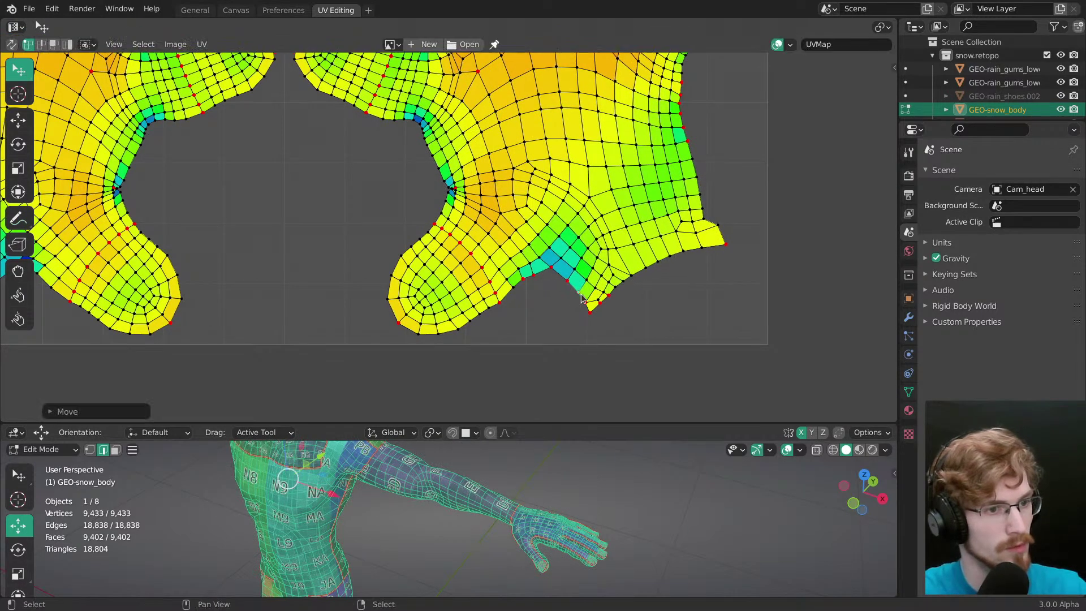
Step: Move and pin the crumpled UV border vertices in the crease between thumb and index finger to form a smooth edge
{"action": "middle_click_drag", "start_coordinate": [546, 276], "coordinate": [528, 316]}
{"action": "scroll", "coordinate": [430, 244], "scroll_direction": "up", "scroll_amount": 4}
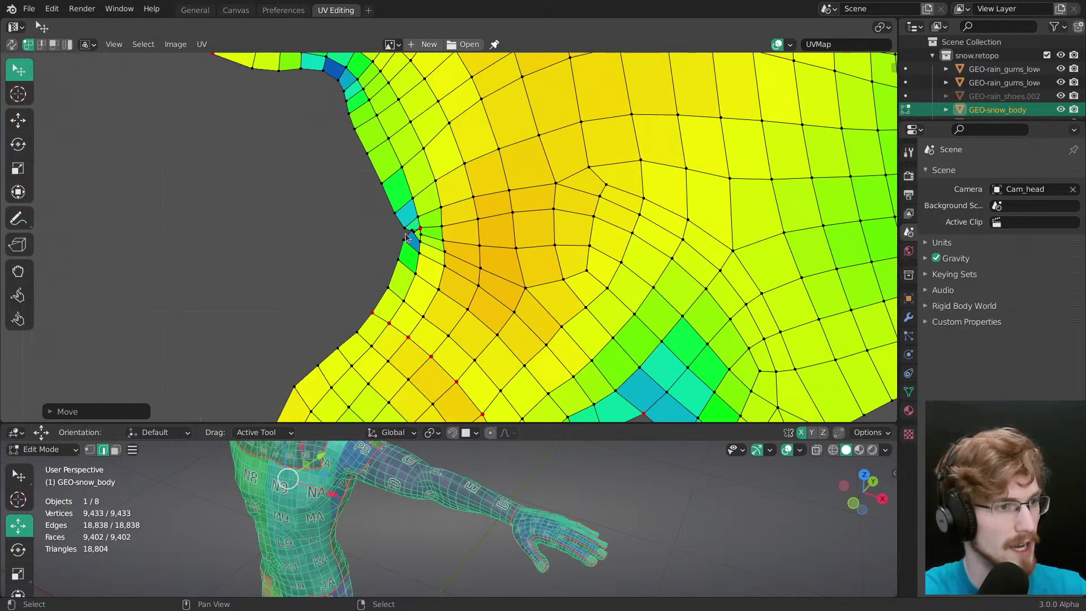
{"action": "left_click", "coordinate": [413, 236]}
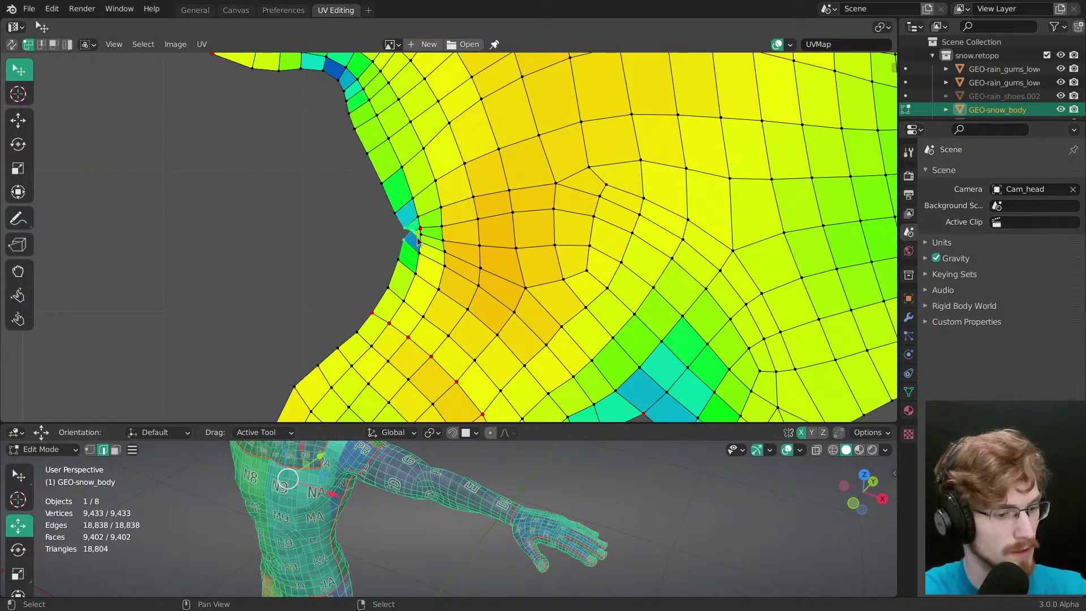
{"action": "left_click_drag", "start_coordinate": [407, 237], "coordinate": [401, 214]}
{"action": "mouse_move", "coordinate": [411, 230]}
{"action": "left_mouse_down"}
{"action": "mouse_move", "coordinate": [397, 185]}
{"action": "mouse_move", "coordinate": [413, 226]}
{"action": "left_mouse_up"}
{"action": "left_click_drag", "start_coordinate": [406, 211], "coordinate": [415, 236]}
{"action": "mouse_move", "coordinate": [413, 242]}
{"action": "left_mouse_down"}
{"action": "mouse_move", "coordinate": [402, 279]}
{"action": "mouse_move", "coordinate": [409, 262]}
{"action": "left_mouse_up"}
{"action": "left_click", "coordinate": [406, 268]}
{"action": "key", "text": "p"}
{"action": "left_click_drag", "start_coordinate": [410, 216], "coordinate": [409, 212]}
{"action": "left_click_drag", "start_coordinate": [401, 194], "coordinate": [395, 272]}
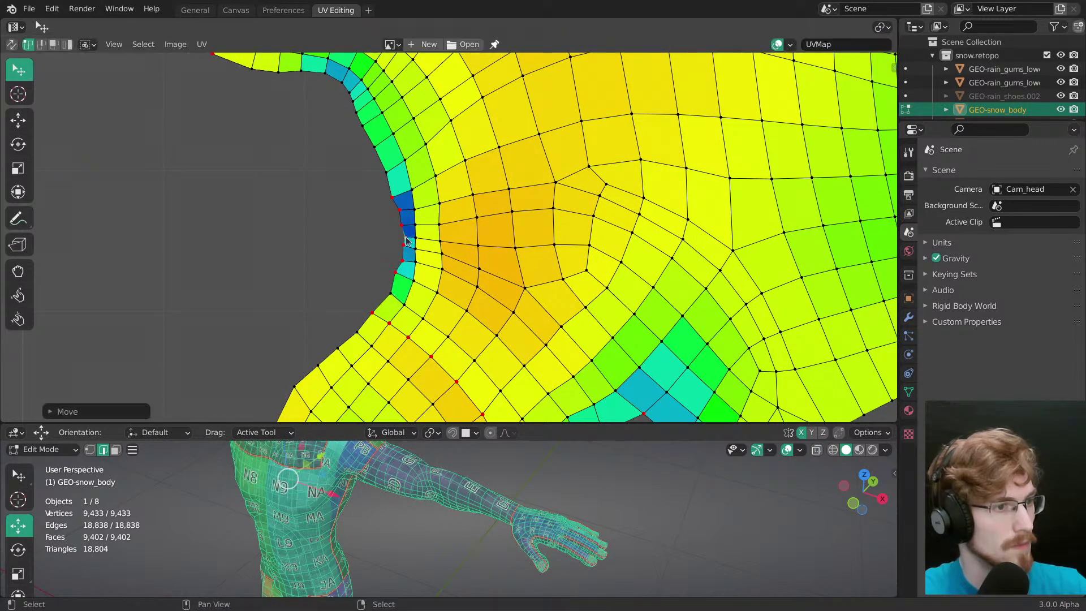
Step: Spread the compressed UVs along the thumb-index crease with the Grab sculpt brush, reducing its radius to 32 px
{"action": "key", "text": "Tab"}
{"action": "key", "text": "Tab"}
{"action": "left_click", "coordinate": [17, 271]}
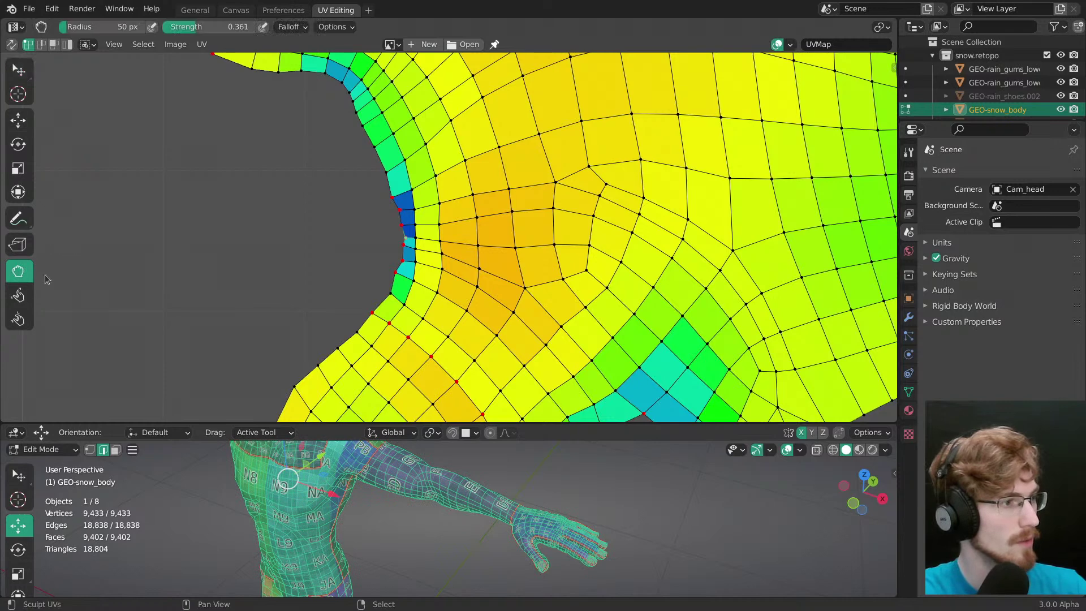
{"action": "key", "text": "f"}
{"action": "left_click", "coordinate": [408, 235]}
{"action": "key", "text": "f"}
{"action": "left_click", "coordinate": [390, 219]}
{"action": "mouse_move", "coordinate": [404, 214]}
{"action": "left_mouse_down"}
{"action": "mouse_move", "coordinate": [393, 214]}
{"action": "mouse_move", "coordinate": [389, 182]}
{"action": "mouse_move", "coordinate": [403, 204]}
{"action": "left_mouse_up"}
{"action": "mouse_move", "coordinate": [413, 262]}
{"action": "left_mouse_down"}
{"action": "mouse_move", "coordinate": [391, 261]}
{"action": "mouse_move", "coordinate": [417, 269]}
{"action": "left_mouse_up"}
{"action": "key", "text": "f"}
{"action": "left_click", "coordinate": [418, 262]}
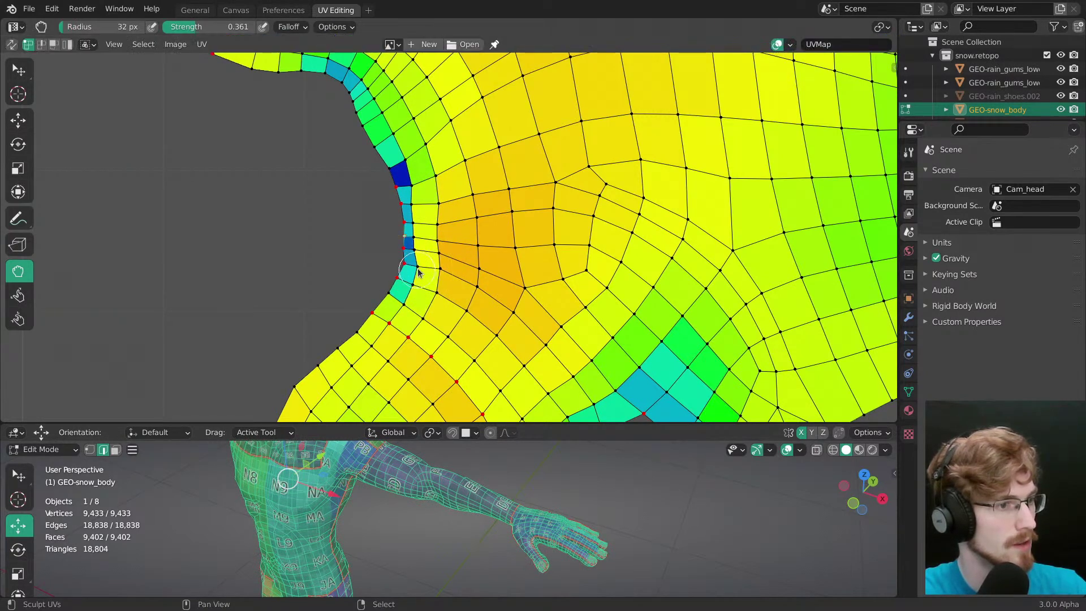
{"action": "left_click_drag", "start_coordinate": [412, 203], "coordinate": [409, 160]}
{"action": "left_click_drag", "start_coordinate": [416, 272], "coordinate": [419, 272]}
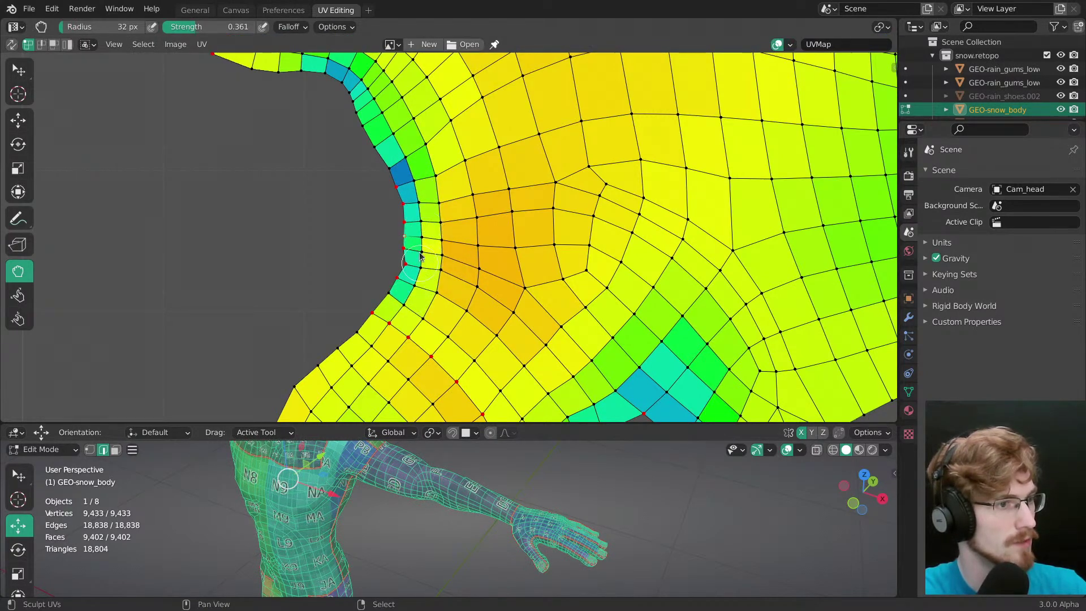
Step: Set the Grab brush radius to 51 px and pull the inner UV rows beside the thumb-index crease into the palm
{"action": "key", "text": "f"}
{"action": "left_click", "coordinate": [438, 180]}
{"action": "left_click_drag", "start_coordinate": [422, 216], "coordinate": [445, 219]}
{"action": "left_click_drag", "start_coordinate": [432, 263], "coordinate": [446, 285]}
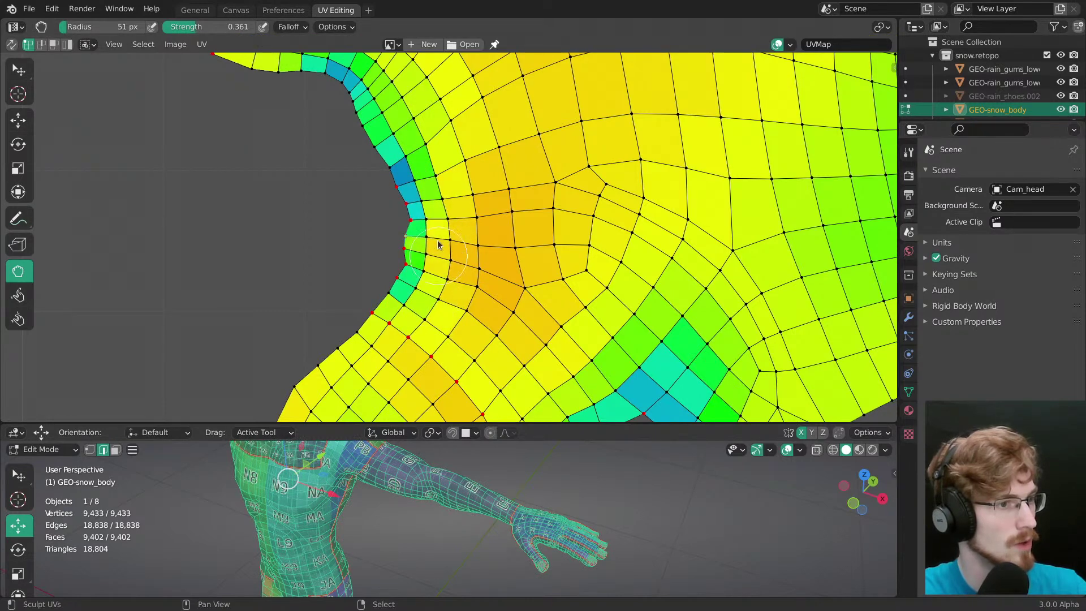
{"action": "left_click_drag", "start_coordinate": [431, 197], "coordinate": [441, 182]}
Step: Smooth the border curve of the thumb-index crease with the Grab brush at radius 35 px and strength 0.417
{"action": "key", "text": "f"}
{"action": "left_click", "coordinate": [427, 223]}
{"action": "left_click_drag", "start_coordinate": [399, 240], "coordinate": [409, 242]}
{"action": "key", "text": "ctrl+z"}
{"action": "key", "text": "shift+f"}
{"action": "left_click", "coordinate": [424, 246]}
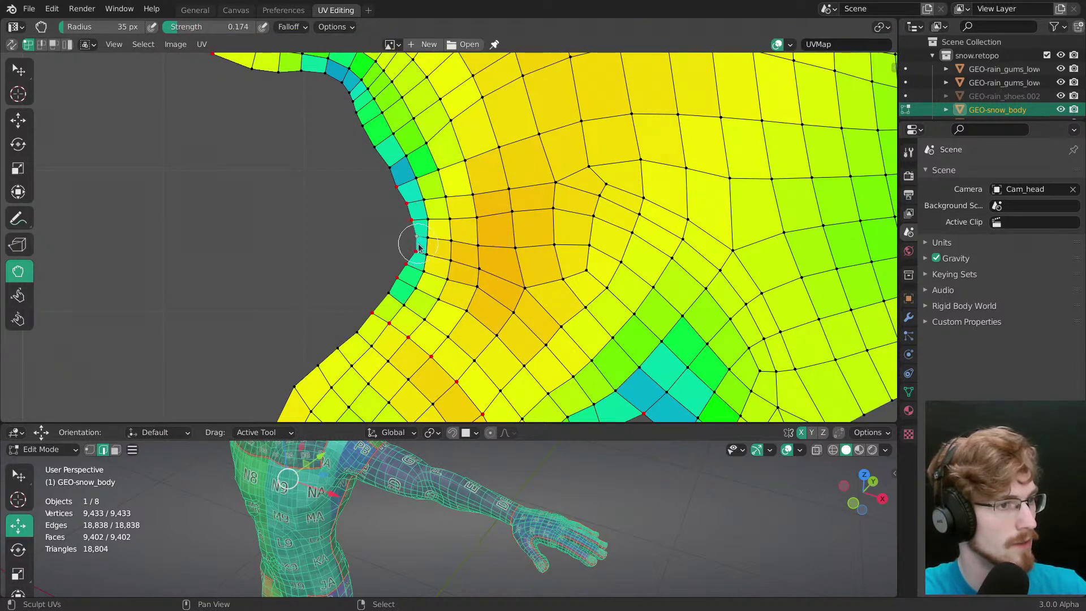
{"action": "key", "text": "shift+f"}
{"action": "left_click", "coordinate": [373, 243]}
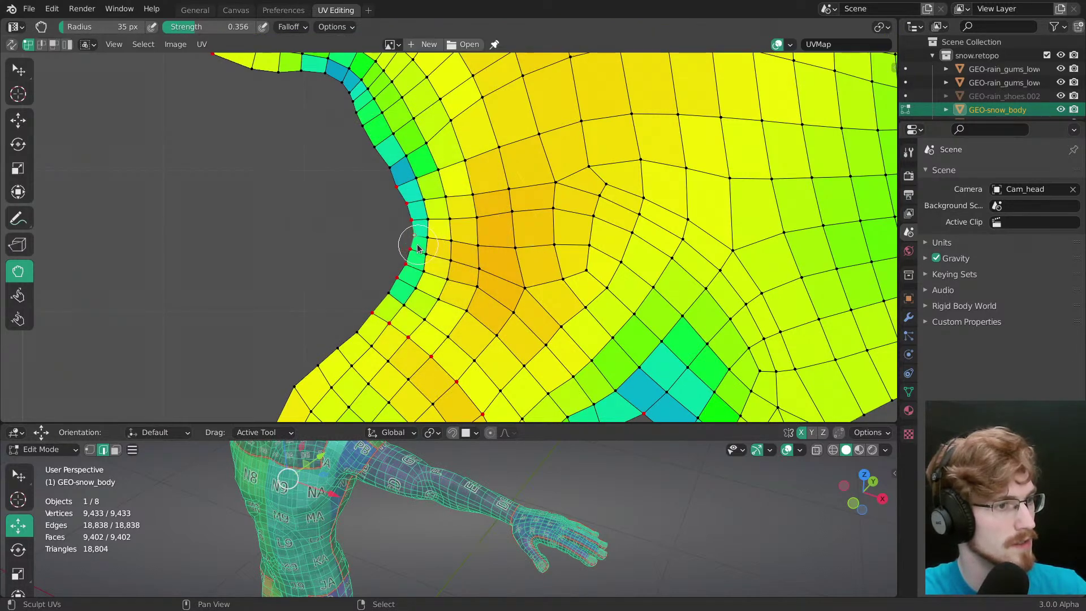
{"action": "left_click_drag", "start_coordinate": [411, 237], "coordinate": [393, 176]}
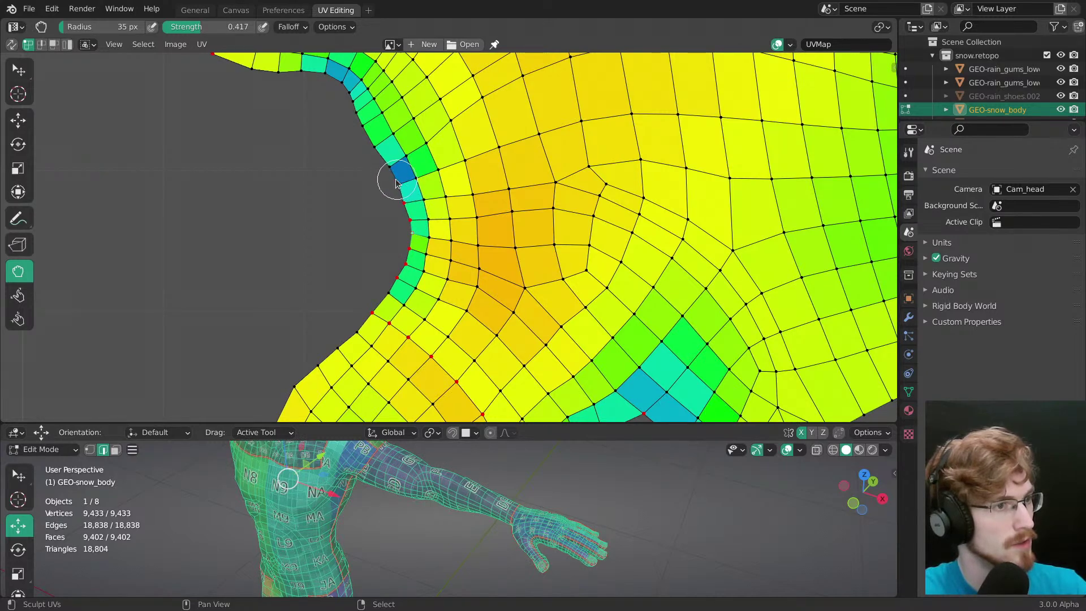
Step: Select the inner UV rows that follow the thumb-index crease and pin them
{"action": "middle_click_drag", "start_coordinate": [404, 236], "coordinate": [404, 261]}
{"action": "key", "text": "Tab"}
{"action": "key", "text": "Tab"}
{"action": "key", "text": "shift+space"}
{"action": "key", "text": "space"}
{"action": "right_click", "coordinate": [392, 321]}
{"action": "right_click", "coordinate": [442, 222], "text": "ctrl+shift"}
{"action": "right_click", "coordinate": [417, 202], "text": "shift"}
{"action": "right_click", "coordinate": [397, 208], "text": "shift"}
{"action": "right_click", "coordinate": [438, 194], "text": "shift"}
{"action": "right_click", "coordinate": [427, 168], "text": "shift"}
{"action": "right_click", "coordinate": [407, 180], "text": "shift"}
{"action": "key", "text": "p"}
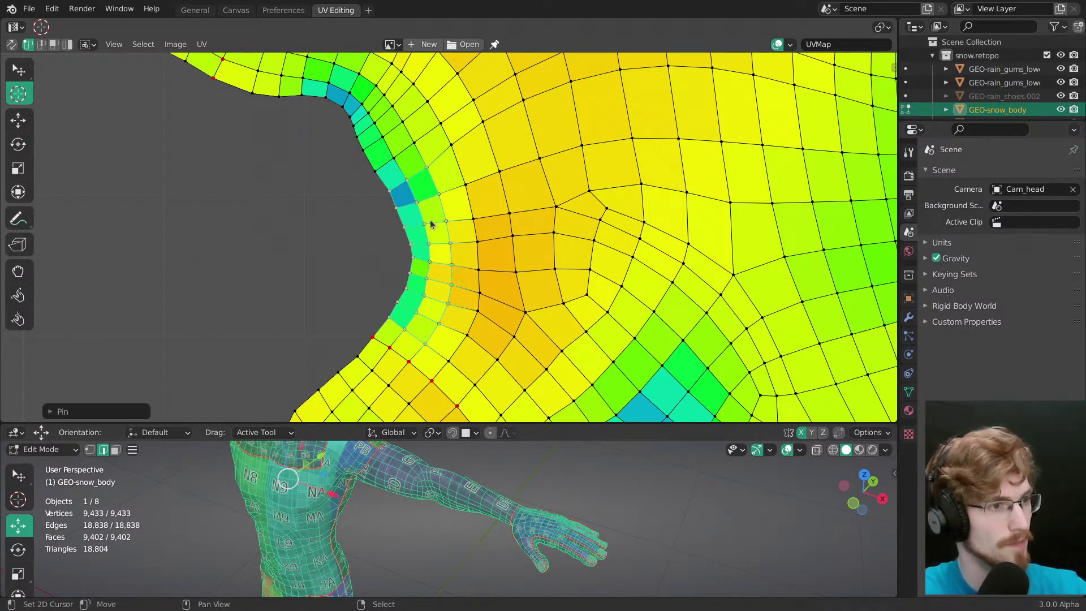
Step: Nudge the border vertex at the index-finger end of the thumb-index crease
{"action": "right_click", "coordinate": [389, 193]}
{"action": "key", "text": "w"}
{"action": "key", "text": "g"}
{"action": "left_click", "coordinate": [390, 195]}
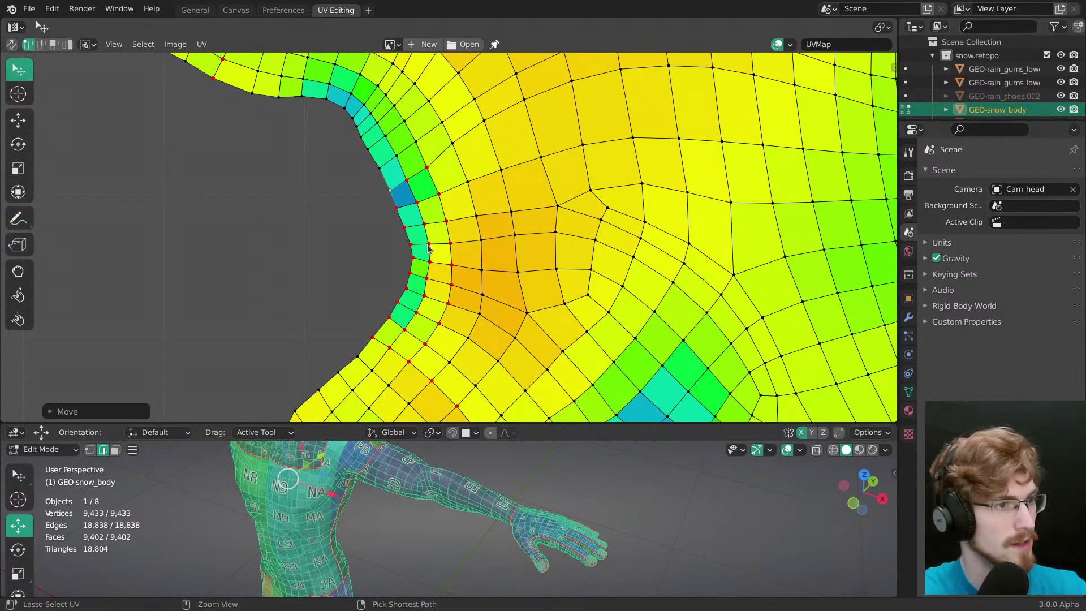
Step: Pin the UV vertices around the compressed patch above the notch at the thumb base, and clear the selection
{"action": "scroll", "coordinate": [453, 270], "scroll_direction": "down", "scroll_amount": 3}
{"action": "scroll", "coordinate": [535, 371], "scroll_direction": "up", "scroll_amount": 4}
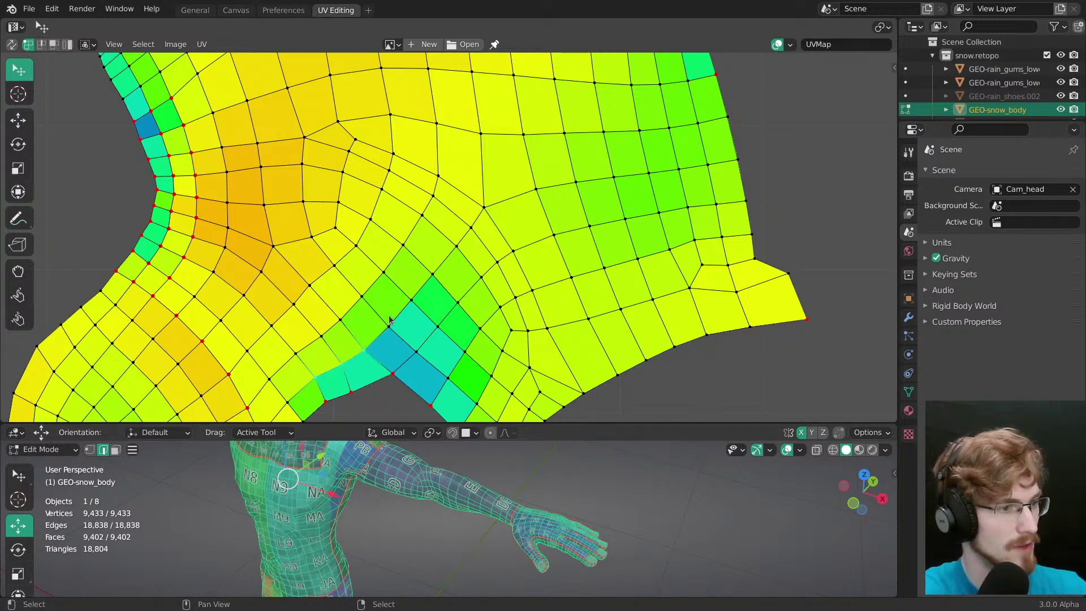
{"action": "middle_click_drag", "start_coordinate": [458, 357], "coordinate": [457, 285]}
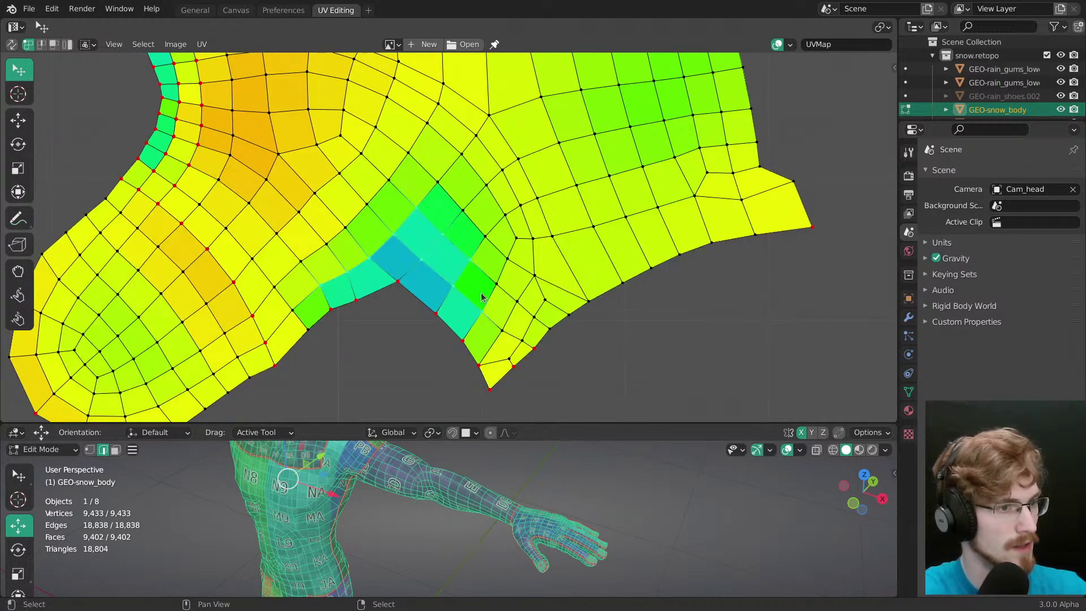
{"action": "key", "text": "p"}
{"action": "key", "text": "alt+a"}
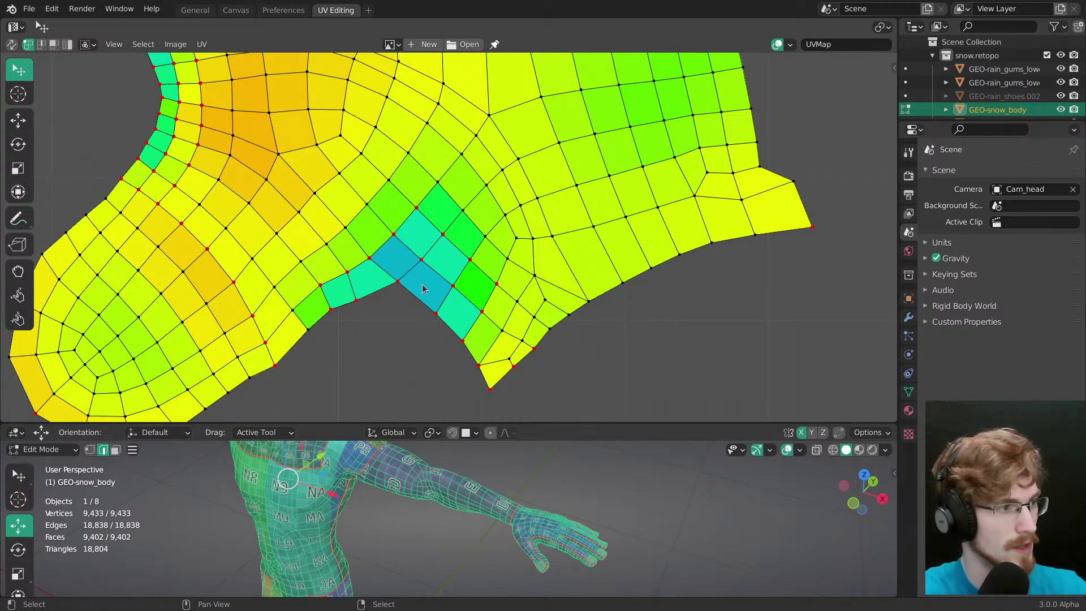
Step: Even out the compressed UV patch at the thumb-base notch with the Grab brush, varying the radius between 39 and 78 px
{"action": "left_click", "coordinate": [19, 269]}
{"action": "left_click", "coordinate": [382, 259]}
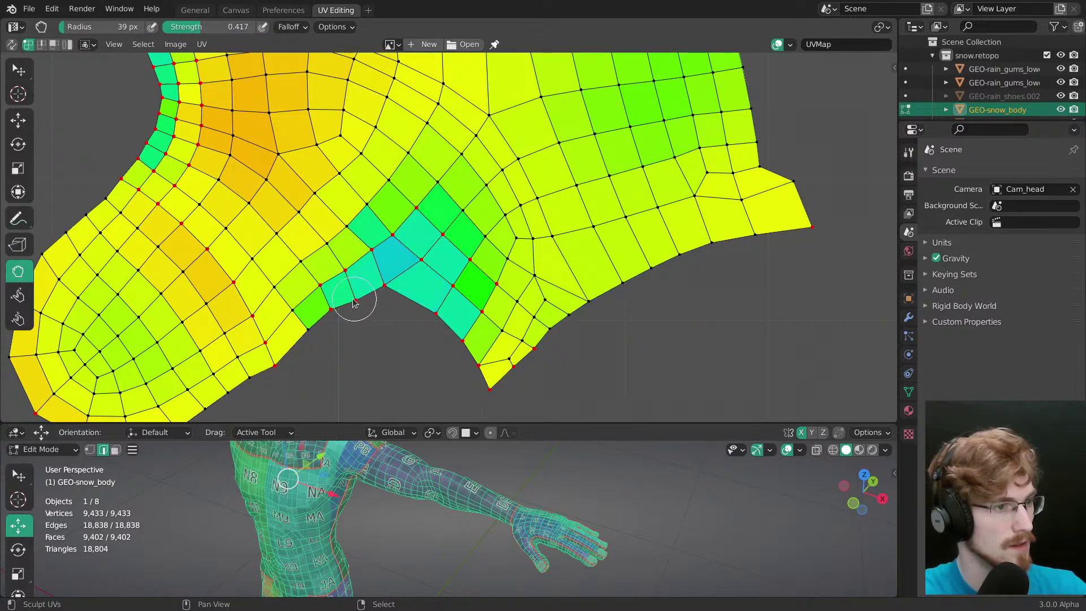
{"action": "key", "text": "f"}
{"action": "left_click", "coordinate": [398, 277]}
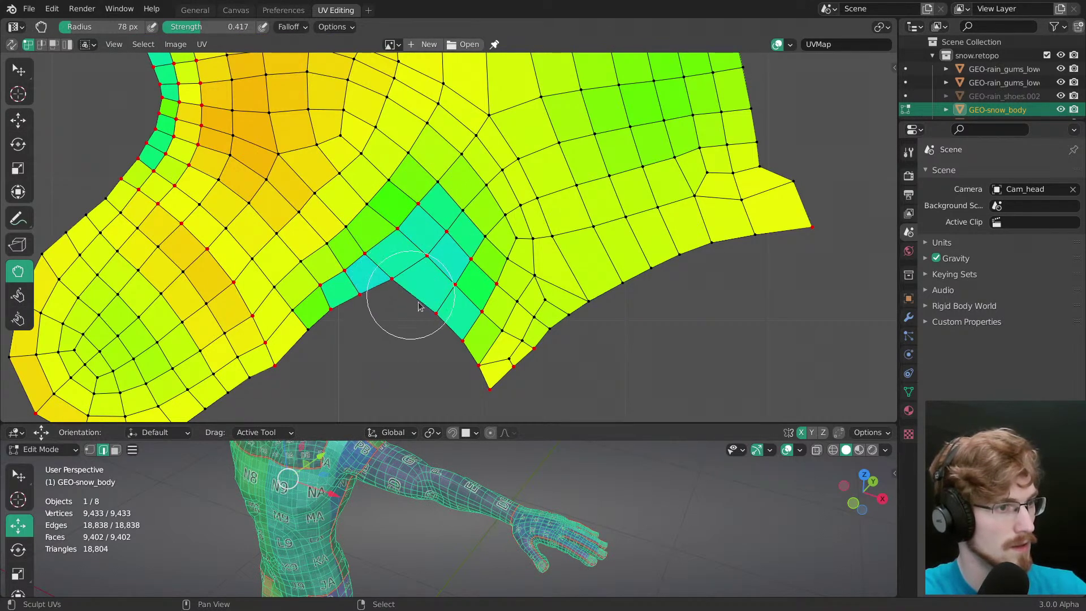
{"action": "key", "text": "f"}
{"action": "left_click", "coordinate": [450, 290]}
{"action": "middle_click_drag", "start_coordinate": [493, 256], "coordinate": [507, 317], "text": "ctrl"}
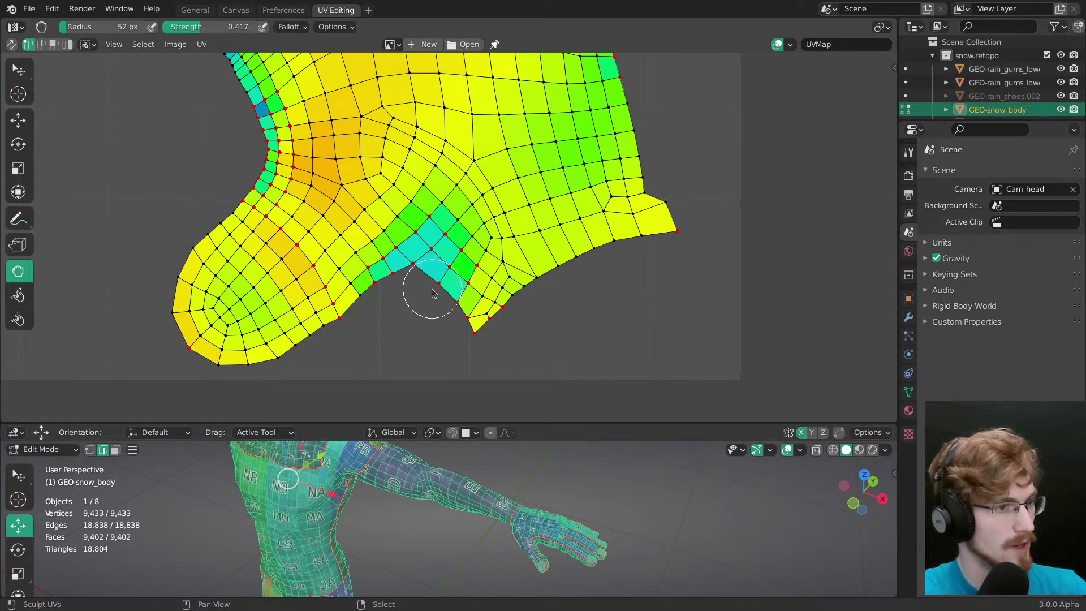
Step: Return to the select tool and slightly move the corner vertex of the thumb-base notch
{"action": "key", "text": "Tab"}
{"action": "key", "text": "Tab"}
{"action": "key", "text": "w"}
{"action": "middle_click_drag", "start_coordinate": [427, 271], "coordinate": [424, 247], "text": "ctrl"}
{"action": "left_click_drag", "start_coordinate": [412, 270], "coordinate": [410, 268]}
Step: Adjust the UV border vertices along the outer side of the palm below the little finger
{"action": "middle_click_drag", "start_coordinate": [435, 258], "coordinate": [420, 367]}
{"action": "middle_click_drag", "start_coordinate": [514, 182], "coordinate": [511, 280], "text": "ctrl"}
{"action": "middle_click_drag", "start_coordinate": [510, 280], "coordinate": [419, 349]}
{"action": "middle_click_drag", "start_coordinate": [447, 351], "coordinate": [446, 283], "text": "ctrl"}
{"action": "middle_click_drag", "start_coordinate": [490, 356], "coordinate": [474, 267]}
{"action": "middle_click_drag", "start_coordinate": [449, 358], "coordinate": [446, 279], "text": "ctrl"}
{"action": "middle_click_drag", "start_coordinate": [386, 154], "coordinate": [478, 329]}
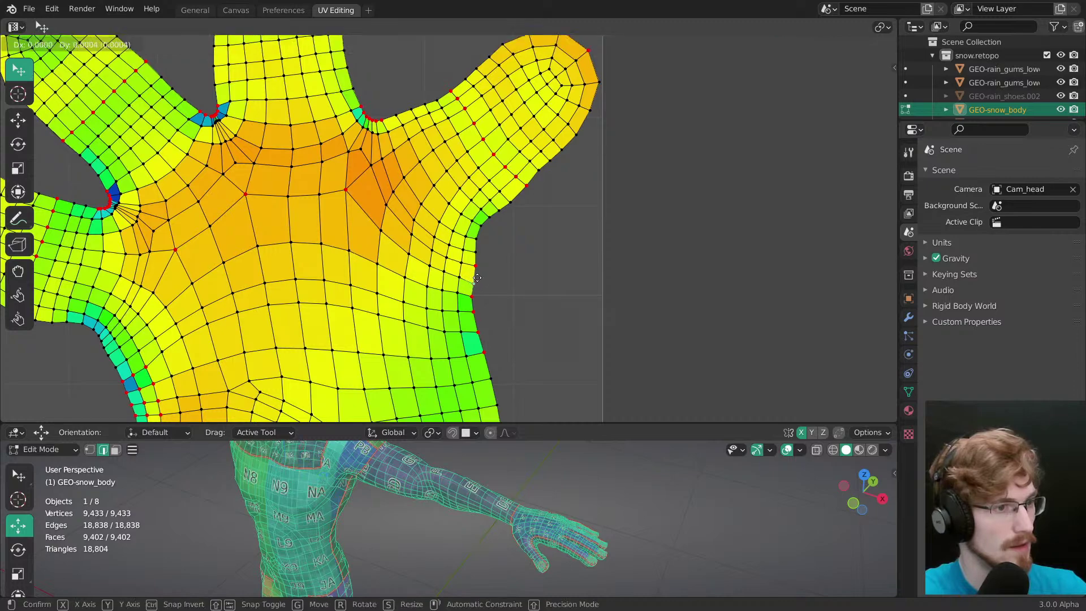
Step: Select the UV vertices around the gap between the middle and ring fingers and pin them
{"action": "middle_click_drag", "start_coordinate": [478, 284], "coordinate": [577, 420]}
{"action": "middle_click_drag", "start_coordinate": [430, 348], "coordinate": [420, 301], "text": "ctrl"}
{"action": "middle_click_drag", "start_coordinate": [421, 301], "coordinate": [434, 279]}
{"action": "middle_click_drag", "start_coordinate": [229, 285], "coordinate": [452, 257]}
{"action": "left_click", "coordinate": [452, 257]}
{"action": "left_click", "coordinate": [506, 257], "text": "ctrl"}
{"action": "left_click", "coordinate": [511, 229], "text": "ctrl"}
{"action": "key", "text": "p"}
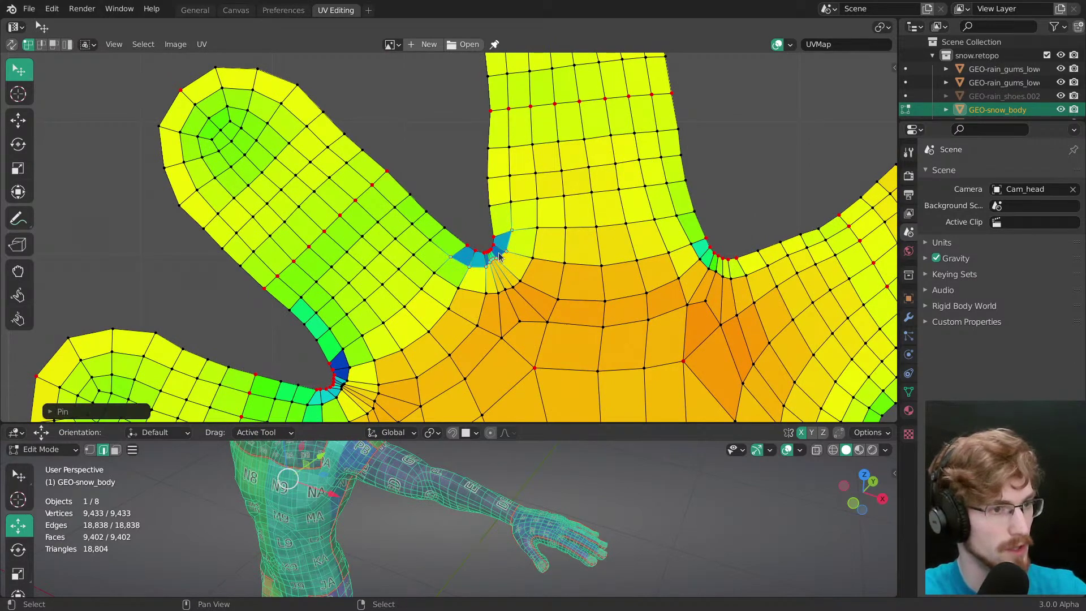
Step: Start spreading the pinched UVs in the middle-ring finger gap with the Grab sculpt brush
{"action": "key", "text": "Tab"}
{"action": "key", "text": "Tab"}
{"action": "key", "text": "w"}
{"action": "middle_click_drag", "start_coordinate": [493, 276], "coordinate": [465, 247]}
{"action": "left_click", "coordinate": [18, 270]}
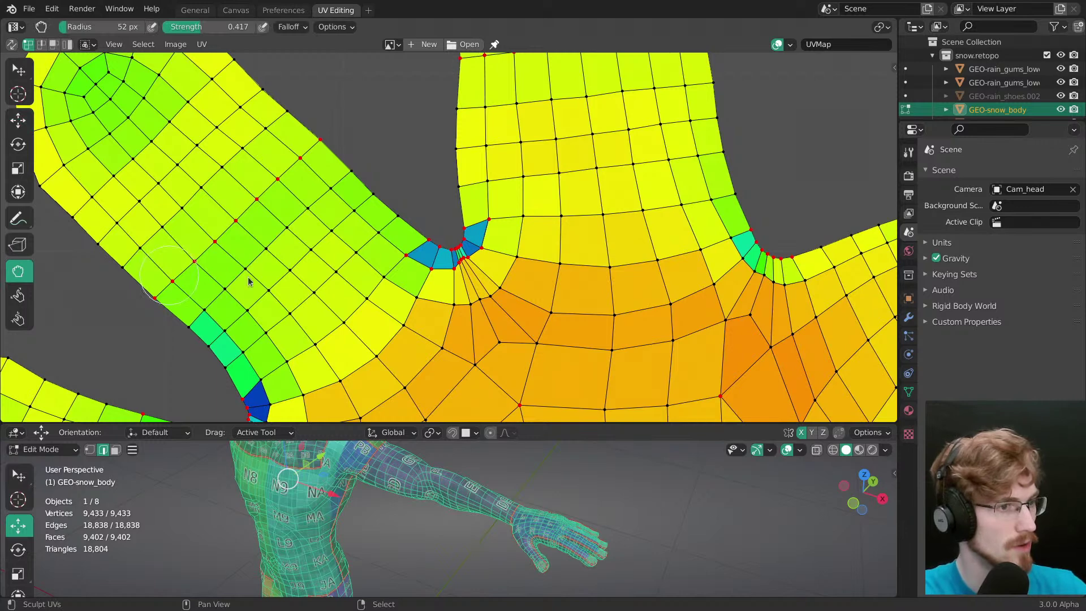
{"action": "mouse_move", "coordinate": [460, 247]}
{"action": "left_mouse_down"}
{"action": "mouse_move", "coordinate": [459, 278]}
{"action": "mouse_move", "coordinate": [420, 269]}
{"action": "mouse_move", "coordinate": [446, 253]}
{"action": "mouse_move", "coordinate": [407, 226]}
{"action": "left_mouse_up"}
{"action": "key", "text": "f"}
{"action": "left_click", "coordinate": [464, 248]}
{"action": "key", "text": "f"}
{"action": "left_click", "coordinate": [453, 252]}
{"action": "mouse_move", "coordinate": [454, 255]}
{"action": "left_mouse_down"}
{"action": "mouse_move", "coordinate": [443, 244]}
{"action": "mouse_move", "coordinate": [458, 204]}
{"action": "mouse_move", "coordinate": [488, 204]}
{"action": "left_mouse_up"}
Step: Pull the inner UV row around the middle-ring finger gap into an even arc, setting the Grab radius to 58 px
{"action": "key", "text": "f"}
{"action": "left_click", "coordinate": [447, 250]}
{"action": "key", "text": "f"}
{"action": "left_click", "coordinate": [499, 234]}
{"action": "mouse_move", "coordinate": [486, 250]}
{"action": "left_mouse_down"}
{"action": "mouse_move", "coordinate": [477, 228]}
{"action": "mouse_move", "coordinate": [493, 269]}
{"action": "mouse_move", "coordinate": [442, 284]}
{"action": "left_mouse_up"}
{"action": "key", "text": "f"}
{"action": "left_click", "coordinate": [488, 261]}
{"action": "key", "text": "f"}
{"action": "left_click", "coordinate": [484, 274]}
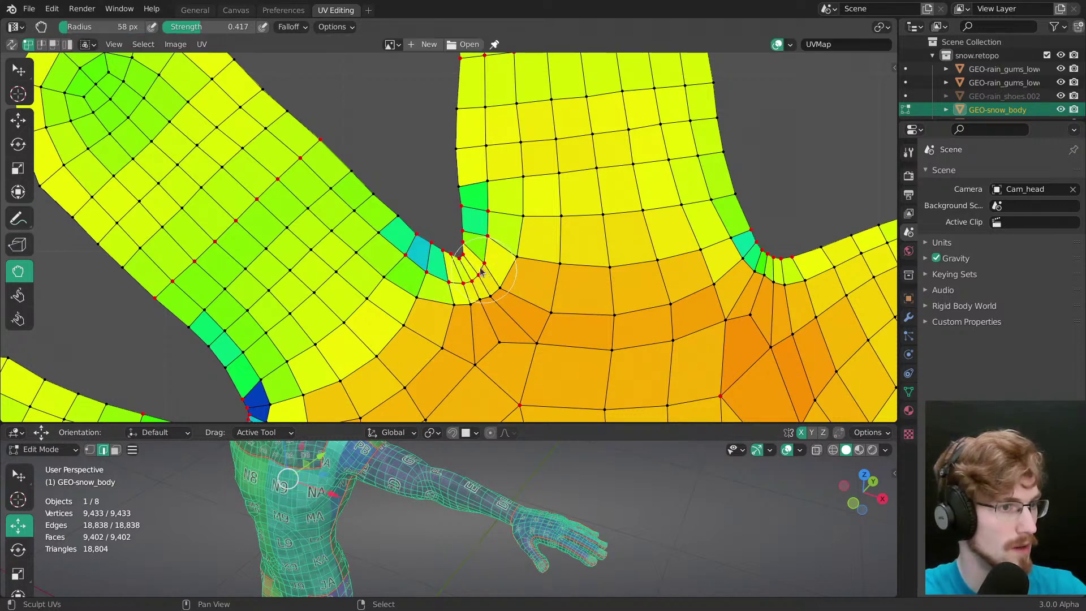
Step: Refine the UV edges on both sides of the middle-ring finger gap with the Grab brush at radius 33 px
{"action": "key", "text": "f"}
{"action": "left_click", "coordinate": [457, 263]}
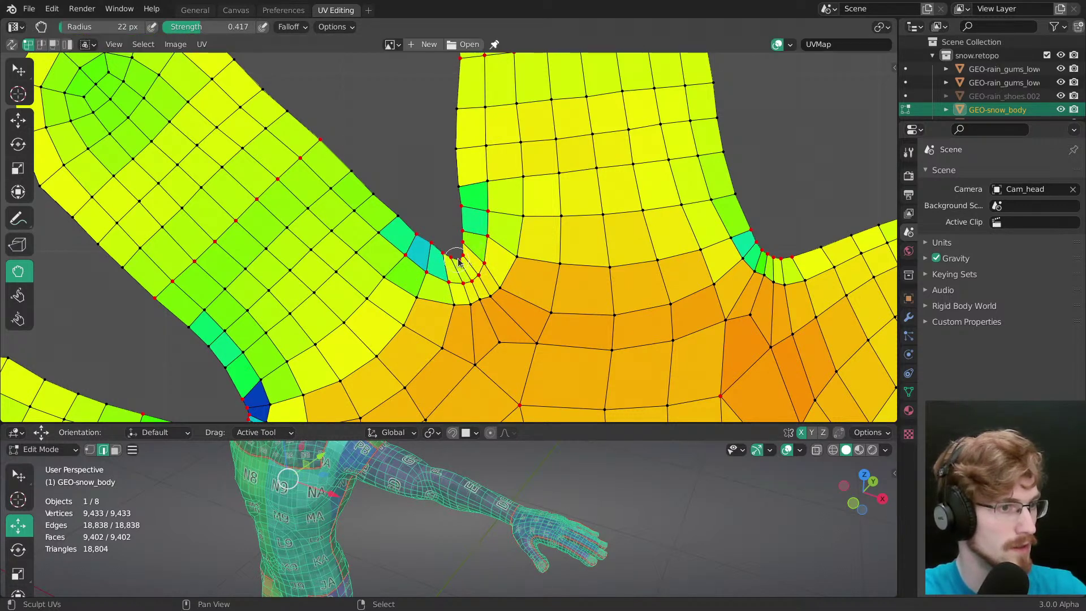
{"action": "key", "text": "f"}
{"action": "left_click", "coordinate": [468, 236]}
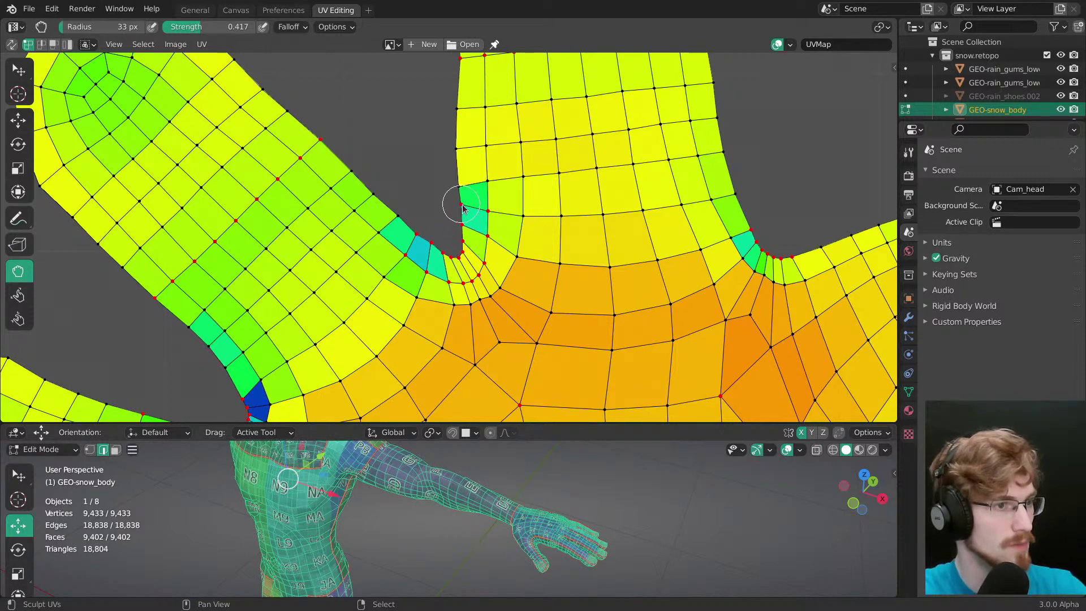
{"action": "left_click_drag", "start_coordinate": [456, 186], "coordinate": [459, 183]}
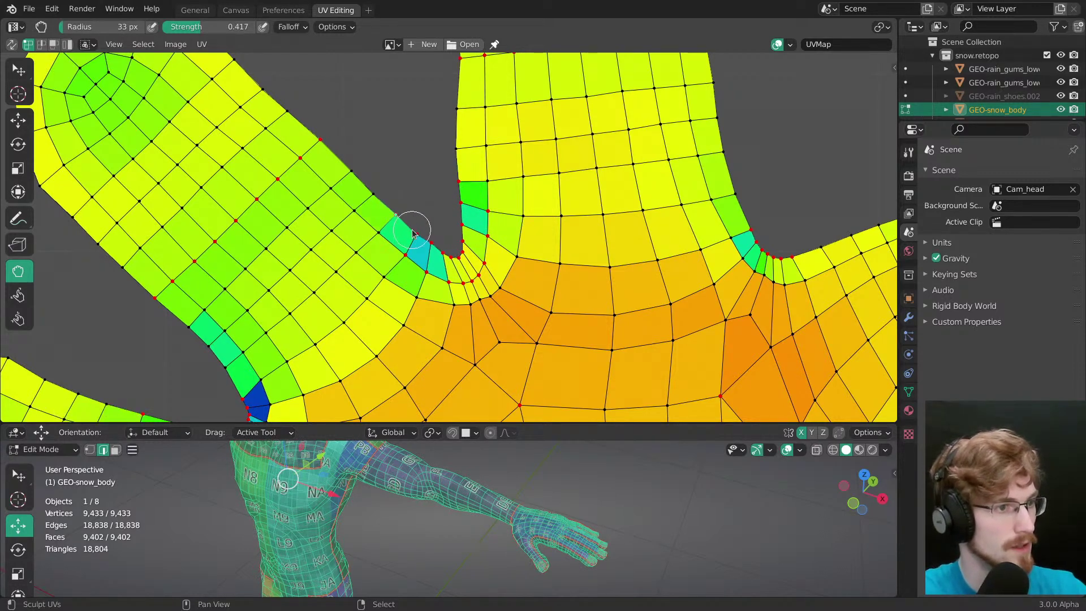
{"action": "left_click_drag", "start_coordinate": [412, 223], "coordinate": [417, 270]}
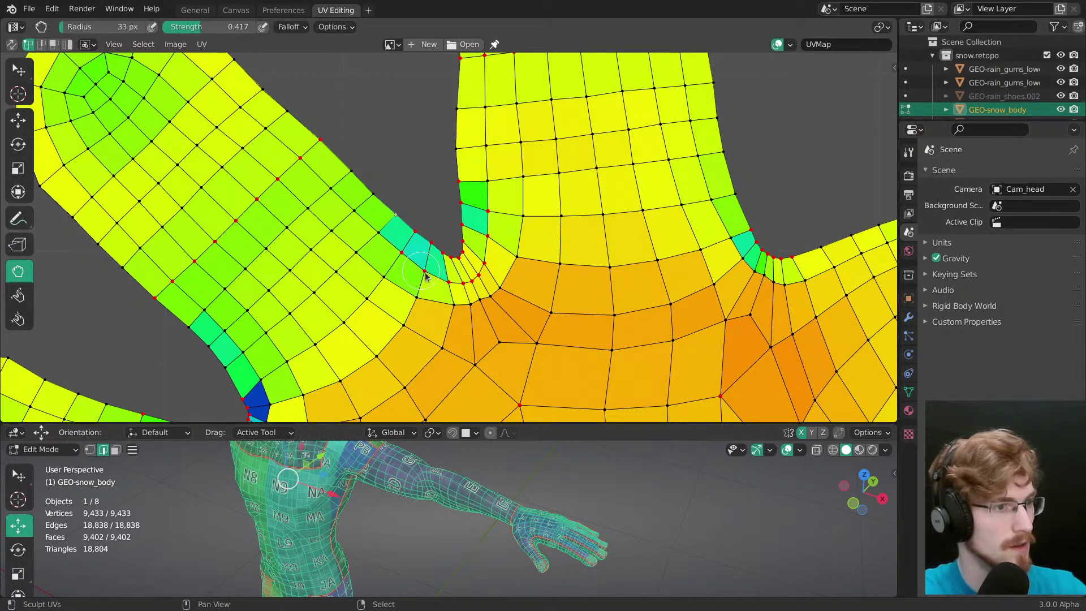
Step: Pin the next UV row around the middle-ring finger gap and pull it into an even arc with the Grab brush
{"action": "middle_click_drag", "start_coordinate": [458, 315], "coordinate": [467, 234]}
{"action": "right_click", "coordinate": [391, 202]}
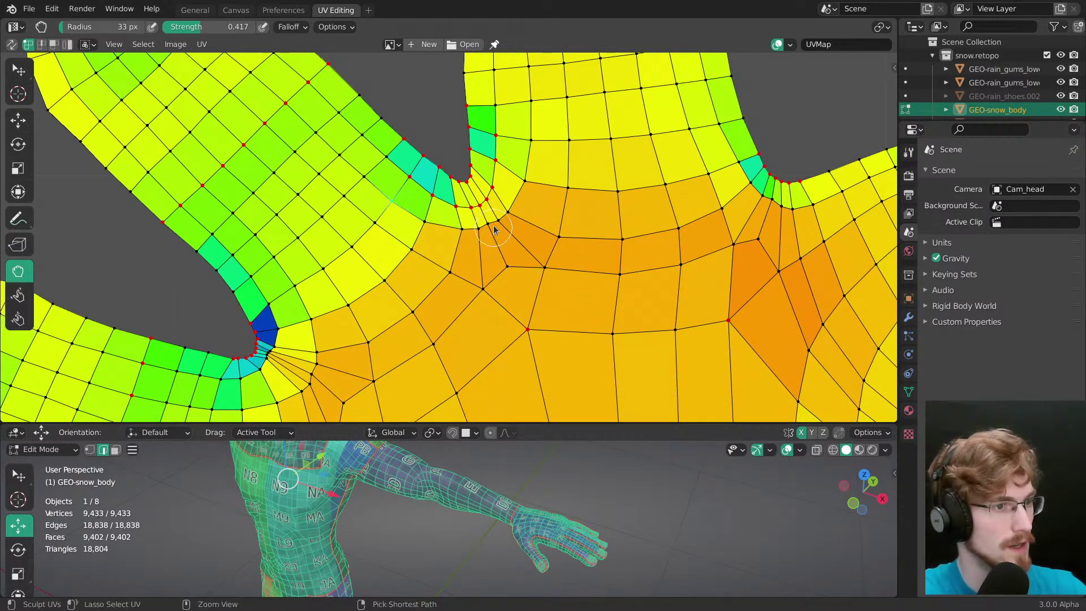
{"action": "right_click", "coordinate": [490, 228], "text": "ctrl"}
{"action": "right_click", "coordinate": [529, 138], "text": "ctrl"}
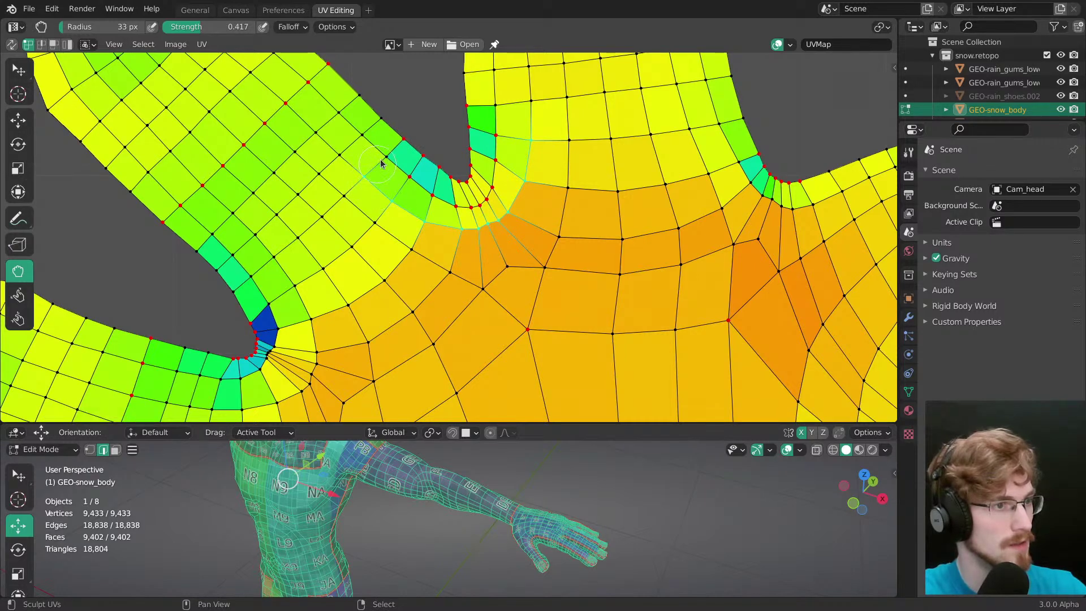
{"action": "key", "text": "p"}
{"action": "key", "text": "alt+a"}
{"action": "mouse_move", "coordinate": [396, 206]}
{"action": "left_mouse_down"}
{"action": "mouse_move", "coordinate": [427, 219]}
{"action": "mouse_move", "coordinate": [394, 197]}
{"action": "left_mouse_up"}
{"action": "mouse_move", "coordinate": [465, 230]}
{"action": "left_mouse_down"}
{"action": "mouse_move", "coordinate": [454, 246]}
{"action": "mouse_move", "coordinate": [505, 232]}
{"action": "mouse_move", "coordinate": [518, 206]}
{"action": "left_mouse_up"}
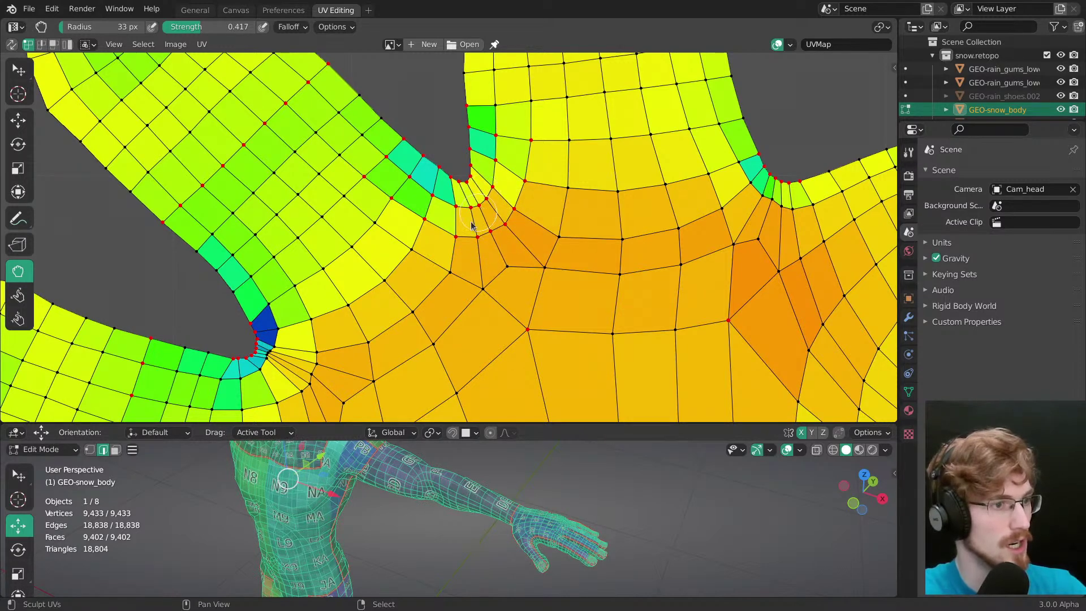
Step: Select the UV rows around the gap between the ring and little fingers, pin them and clear the selection
{"action": "middle_click_drag", "start_coordinate": [390, 314], "coordinate": [572, 188]}
{"action": "right_click", "coordinate": [493, 262], "text": "ctrl+shift"}
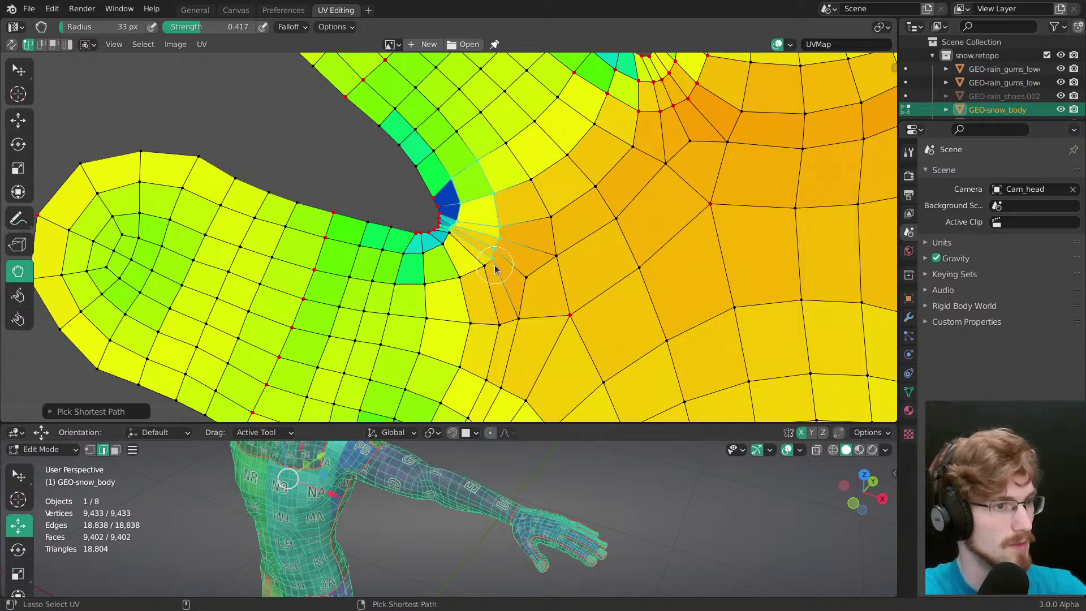
{"action": "right_click", "coordinate": [444, 241], "text": "shift"}
{"action": "left_click_drag", "start_coordinate": [482, 268], "coordinate": [397, 290]}
{"action": "key", "text": "p"}
{"action": "key", "text": "alt+a"}
Step: Spread the pinched inner UV rows around the ring-little finger gap into a rounded arc with the Grab brush, adjusting its radius
{"action": "key", "text": "f"}
{"action": "left_click", "coordinate": [454, 240]}
{"action": "mouse_move", "coordinate": [452, 239]}
{"action": "left_mouse_down"}
{"action": "mouse_move", "coordinate": [466, 254]}
{"action": "mouse_move", "coordinate": [472, 222]}
{"action": "left_mouse_up"}
{"action": "left_click_drag", "start_coordinate": [493, 233], "coordinate": [491, 265]}
{"action": "mouse_move", "coordinate": [477, 268]}
{"action": "left_mouse_down"}
{"action": "mouse_move", "coordinate": [451, 285]}
{"action": "mouse_move", "coordinate": [441, 259]}
{"action": "mouse_move", "coordinate": [458, 253]}
{"action": "left_mouse_up"}
{"action": "left_click_drag", "start_coordinate": [470, 226], "coordinate": [503, 207]}
{"action": "key", "text": "f"}
{"action": "left_click", "coordinate": [500, 253]}
{"action": "left_click_drag", "start_coordinate": [499, 254], "coordinate": [511, 262]}
{"action": "key", "text": "f"}
{"action": "left_click", "coordinate": [506, 200]}
{"action": "mouse_move", "coordinate": [495, 192]}
{"action": "left_mouse_down"}
{"action": "mouse_move", "coordinate": [492, 183]}
{"action": "mouse_move", "coordinate": [510, 216]}
{"action": "mouse_move", "coordinate": [426, 186]}
{"action": "mouse_move", "coordinate": [443, 229]}
{"action": "left_mouse_up"}
{"action": "key", "text": "f"}
{"action": "left_click", "coordinate": [453, 197]}
{"action": "key", "text": "ctrl+z"}
{"action": "key", "text": "ctrl+z"}
Step: Even out the outer UV edge of the ring-little finger gap with the Grab brush at radius 29 px and 34 px
{"action": "key", "text": "f"}
{"action": "left_click", "coordinate": [409, 228]}
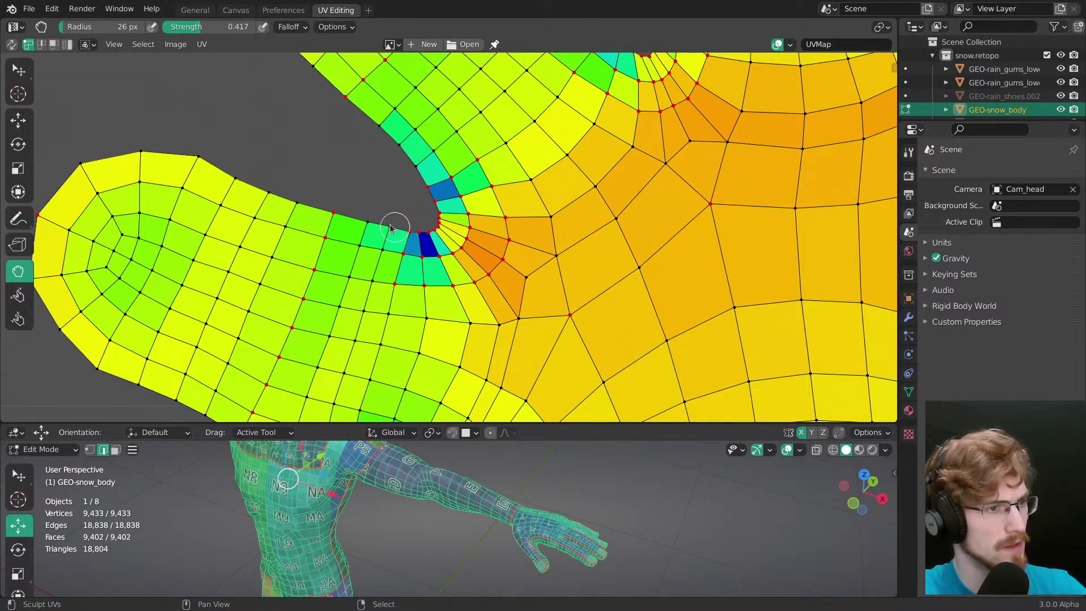
{"action": "key", "text": "f"}
{"action": "left_click", "coordinate": [414, 242]}
{"action": "left_click_drag", "start_coordinate": [410, 231], "coordinate": [407, 243]}
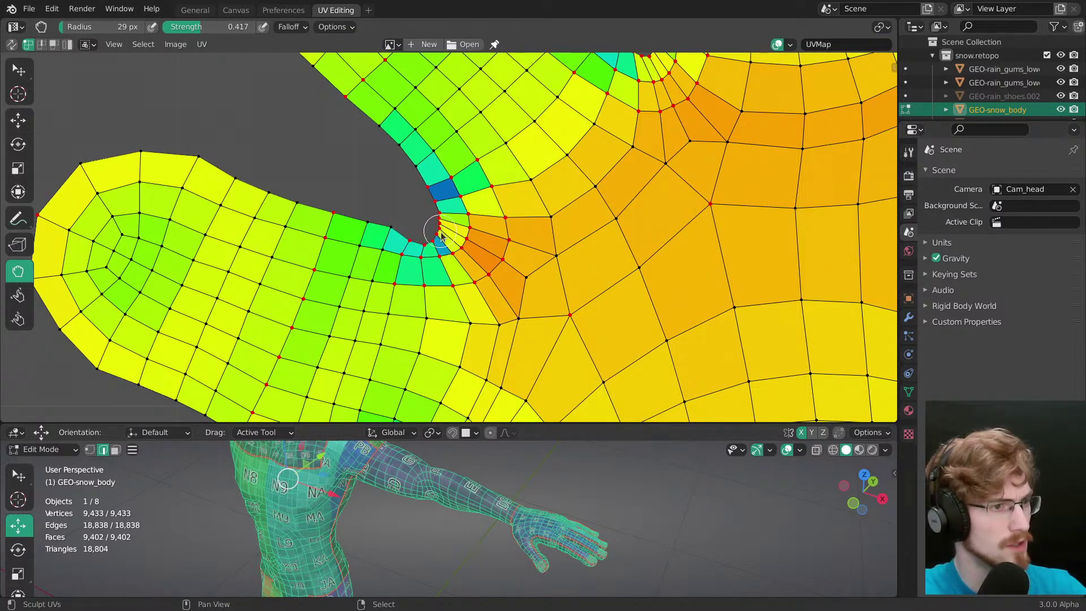
{"action": "mouse_move", "coordinate": [428, 247]}
{"action": "left_mouse_down"}
{"action": "mouse_move", "coordinate": [388, 232]}
{"action": "mouse_move", "coordinate": [416, 237]}
{"action": "left_mouse_up"}
{"action": "key", "text": "f"}
{"action": "left_click", "coordinate": [406, 234]}
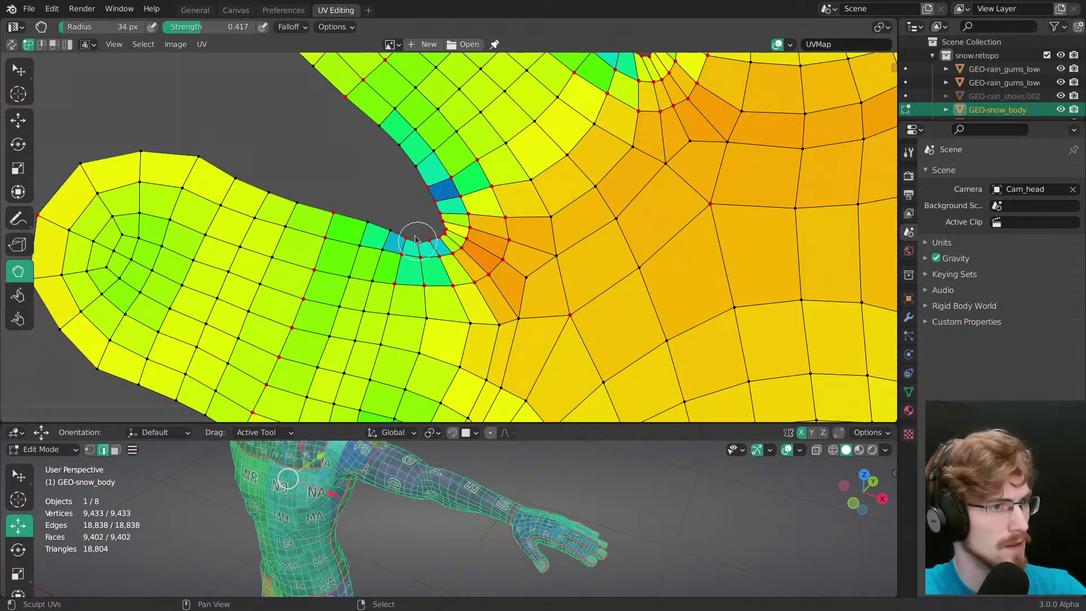
{"action": "left_click_drag", "start_coordinate": [431, 190], "coordinate": [418, 190]}
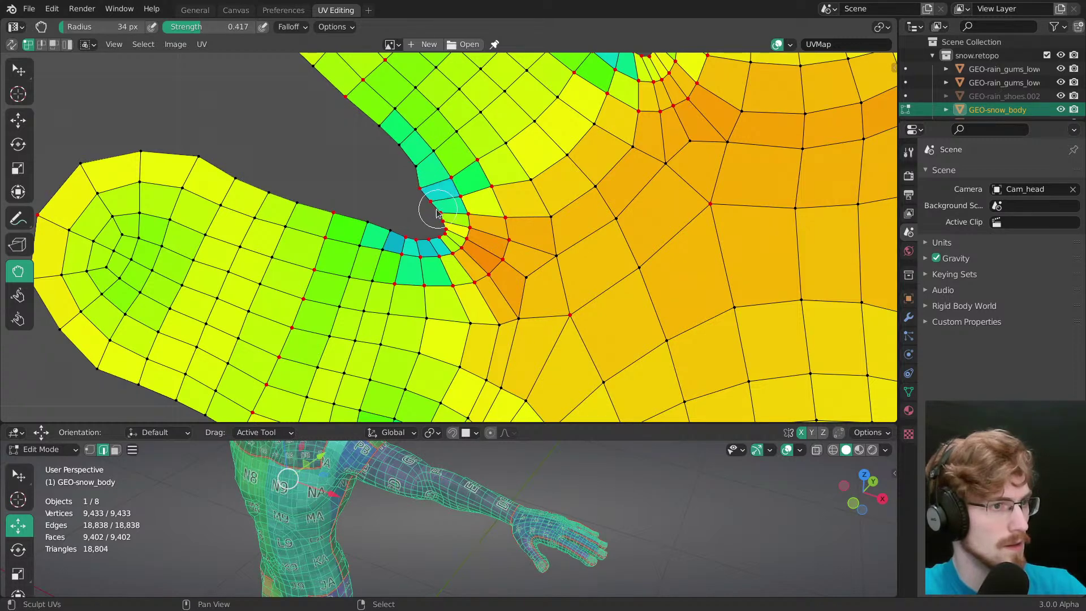
Step: Switch to the Select tool and move individual UV vertices on the ring-finger side of the ring-little finger gap to even their spacing
{"action": "key", "text": "g"}
{"action": "right_click", "coordinate": [433, 201]}
{"action": "left_click_drag", "start_coordinate": [435, 200], "coordinate": [433, 179]}
{"action": "key", "text": "w"}
{"action": "left_click_drag", "start_coordinate": [433, 200], "coordinate": [433, 196]}
{"action": "left_click_drag", "start_coordinate": [432, 180], "coordinate": [457, 172]}
{"action": "left_click_drag", "start_coordinate": [461, 196], "coordinate": [465, 191]}
{"action": "left_click_drag", "start_coordinate": [458, 173], "coordinate": [463, 169]}
{"action": "left_click_drag", "start_coordinate": [477, 159], "coordinate": [483, 156]}
{"action": "left_click_drag", "start_coordinate": [491, 186], "coordinate": [496, 183]}
{"action": "left_click_drag", "start_coordinate": [465, 192], "coordinate": [446, 211]}
{"action": "left_click_drag", "start_coordinate": [439, 198], "coordinate": [438, 181]}
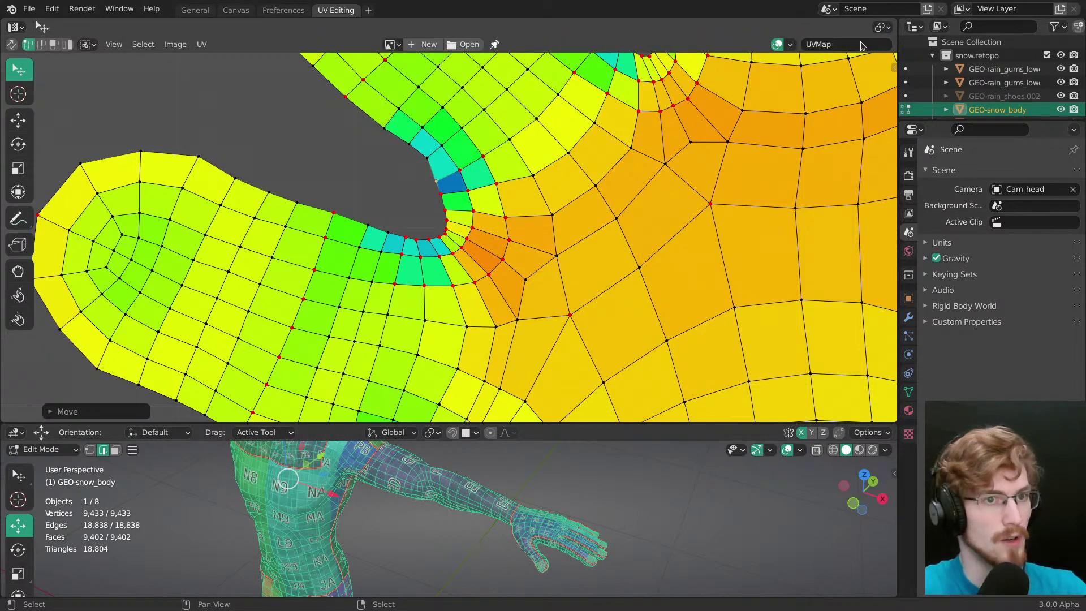
Step: Set the UV stretch display to Angle and nudge two UV vertices on the little-finger side of the ring-little finger gap
{"action": "left_click", "coordinate": [790, 44]}
{"action": "left_click", "coordinate": [822, 84]}
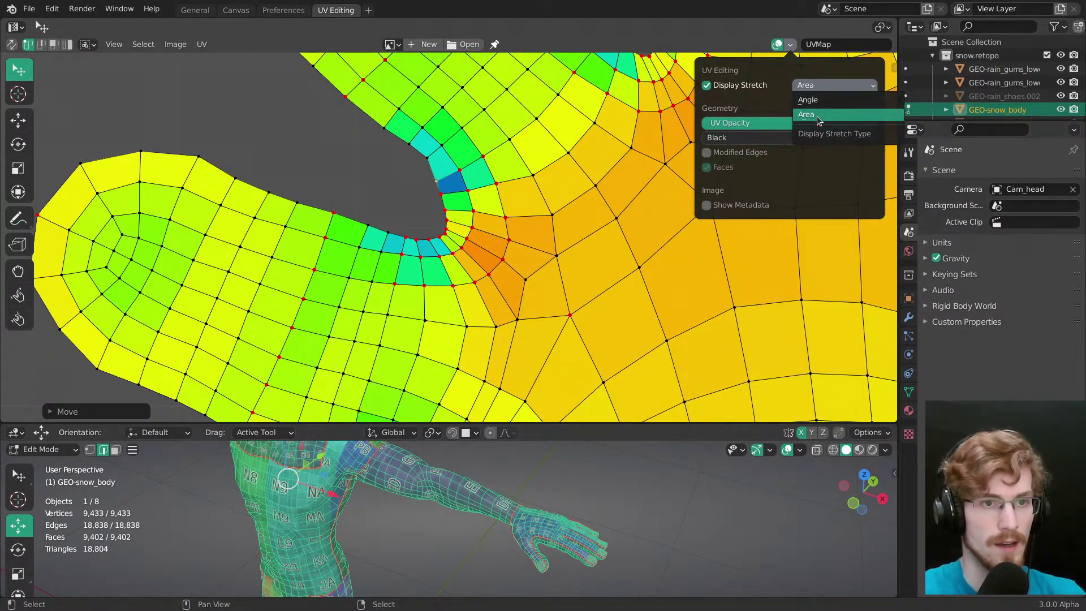
{"action": "left_click", "coordinate": [809, 100]}
{"action": "middle_click_drag", "start_coordinate": [512, 180], "coordinate": [496, 261]}
{"action": "left_click_drag", "start_coordinate": [421, 262], "coordinate": [425, 255]}
{"action": "left_click_drag", "start_coordinate": [425, 275], "coordinate": [430, 287]}
Step: Move individual UV vertices in the inner rows beneath the middle-ring finger gap to reduce angle stretching
{"action": "middle_click_drag", "start_coordinate": [596, 209], "coordinate": [500, 312]}
{"action": "left_click_drag", "start_coordinate": [504, 285], "coordinate": [507, 320]}
{"action": "left_click_drag", "start_coordinate": [531, 322], "coordinate": [507, 320]}
{"action": "left_click_drag", "start_coordinate": [514, 358], "coordinate": [502, 350]}
{"action": "left_click_drag", "start_coordinate": [541, 359], "coordinate": [470, 333]}
{"action": "left_click_drag", "start_coordinate": [501, 349], "coordinate": [499, 348]}
{"action": "left_click_drag", "start_coordinate": [490, 307], "coordinate": [494, 316]}
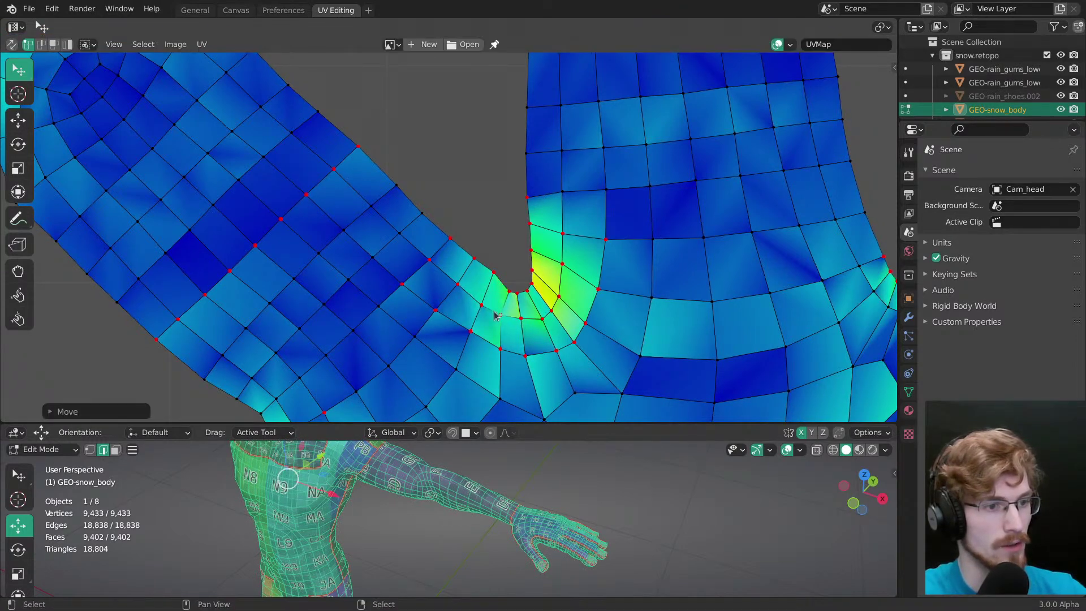
{"action": "left_click_drag", "start_coordinate": [493, 270], "coordinate": [517, 300]}
Step: Reposition the inner-row UV vertices from the base of the middle-ring finger gap up along the middle-finger side
{"action": "middle_click_drag", "start_coordinate": [552, 309], "coordinate": [494, 276]}
{"action": "left_click_drag", "start_coordinate": [501, 263], "coordinate": [504, 250]}
{"action": "left_click_drag", "start_coordinate": [528, 289], "coordinate": [531, 276]}
{"action": "left_click_drag", "start_coordinate": [517, 308], "coordinate": [524, 293]}
{"action": "left_click_drag", "start_coordinate": [542, 255], "coordinate": [546, 233]}
{"action": "mouse_move", "coordinate": [506, 232]}
{"action": "left_mouse_down"}
{"action": "mouse_move", "coordinate": [507, 223]}
{"action": "mouse_move", "coordinate": [505, 245]}
{"action": "left_mouse_up"}
{"action": "left_click_drag", "start_coordinate": [506, 201], "coordinate": [547, 195]}
{"action": "left_click_drag", "start_coordinate": [544, 233], "coordinate": [544, 229]}
Step: Adjust the outer-edge UV vertices and their neighbours on the middle-finger side of the middle-ring finger gap
{"action": "left_click_drag", "start_coordinate": [507, 198], "coordinate": [480, 161]}
{"action": "left_click_drag", "start_coordinate": [482, 189], "coordinate": [509, 187]}
{"action": "left_click_drag", "start_coordinate": [510, 221], "coordinate": [511, 219]}
{"action": "left_click_drag", "start_coordinate": [507, 246], "coordinate": [506, 243]}
{"action": "left_click_drag", "start_coordinate": [476, 217], "coordinate": [479, 211]}
{"action": "mouse_move", "coordinate": [476, 236]}
{"action": "left_mouse_down"}
{"action": "mouse_move", "coordinate": [504, 244]}
{"action": "mouse_move", "coordinate": [502, 260]}
{"action": "mouse_move", "coordinate": [479, 242]}
{"action": "left_mouse_up"}
{"action": "left_click_drag", "start_coordinate": [499, 262], "coordinate": [494, 259]}
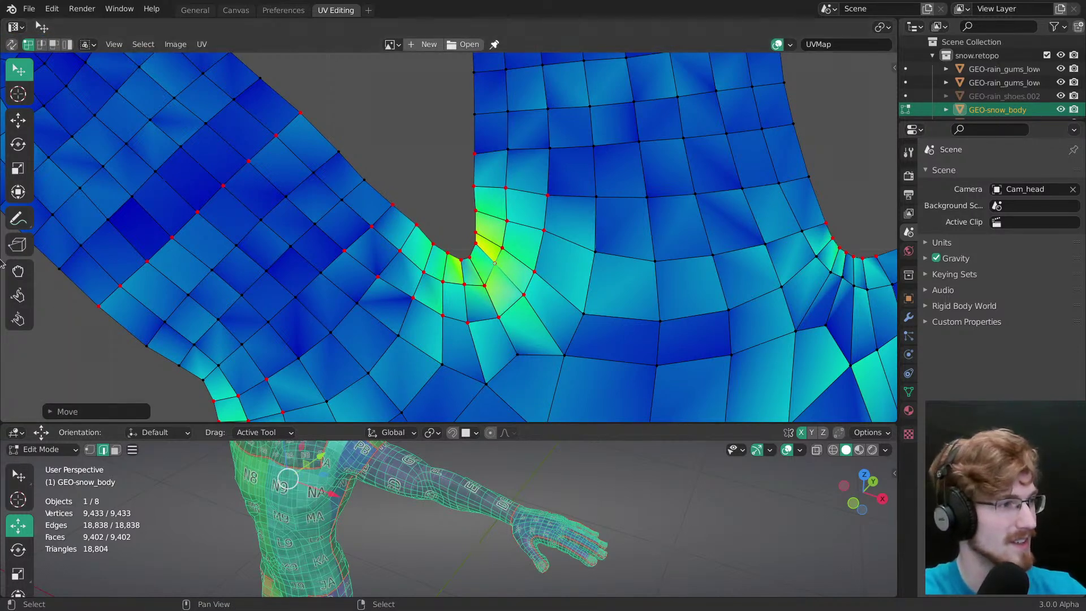
Step: Reshape the tight UV corner of the middle-ring finger gap with the Grab brush, reducing its radius to 22 px
{"action": "left_click", "coordinate": [18, 271]}
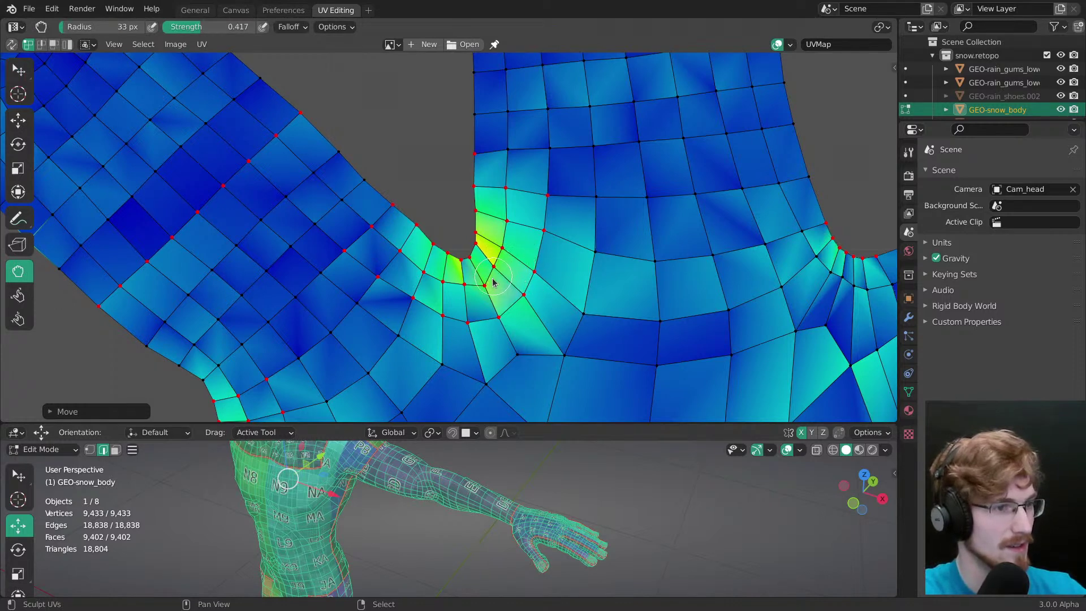
{"action": "left_click_drag", "start_coordinate": [496, 265], "coordinate": [499, 272]}
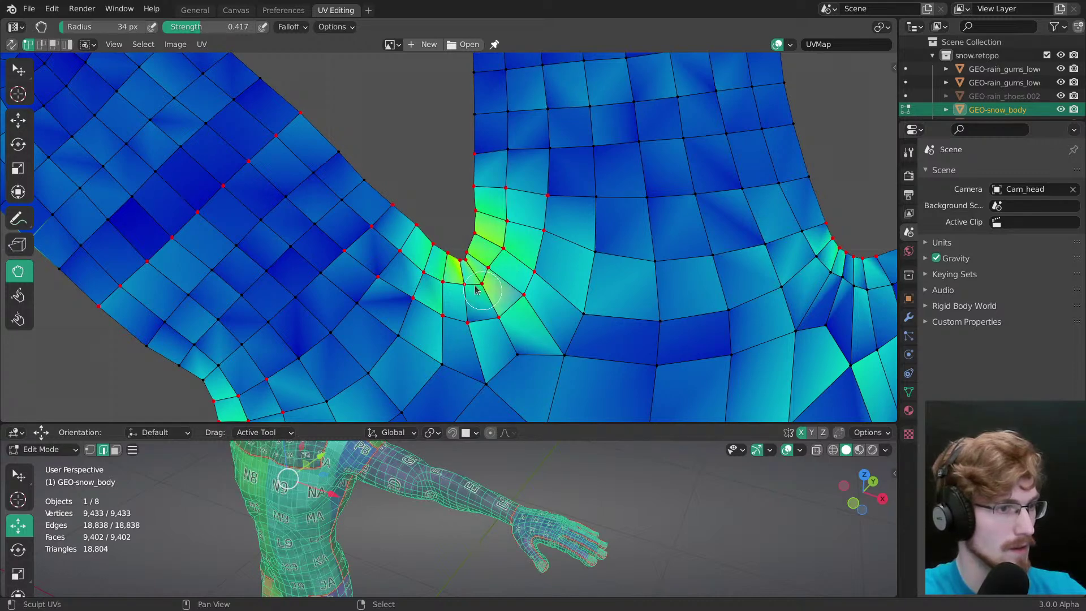
{"action": "key", "text": "f"}
{"action": "left_click", "coordinate": [520, 254]}
{"action": "left_click_drag", "start_coordinate": [495, 273], "coordinate": [476, 244]}
{"action": "key", "text": "f"}
{"action": "left_click", "coordinate": [434, 264]}
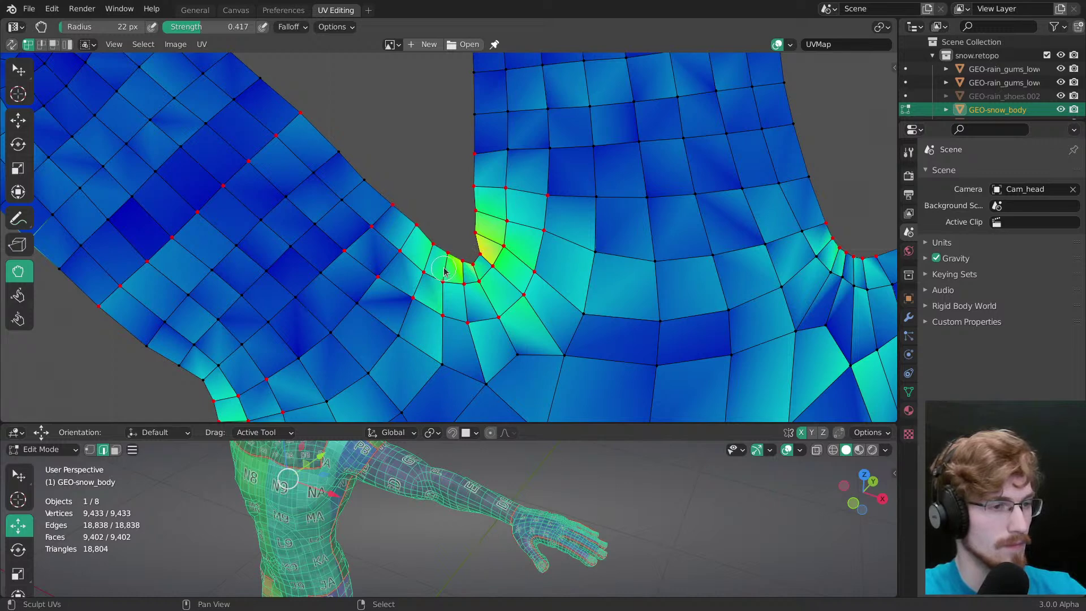
Step: Return to the Select tool and move the UV vertices at the base and middle-finger side of the middle-ring finger gap into even spacing
{"action": "key", "text": "g"}
{"action": "left_click_drag", "start_coordinate": [479, 254], "coordinate": [471, 259]}
{"action": "key", "text": "w"}
{"action": "key", "text": "g"}
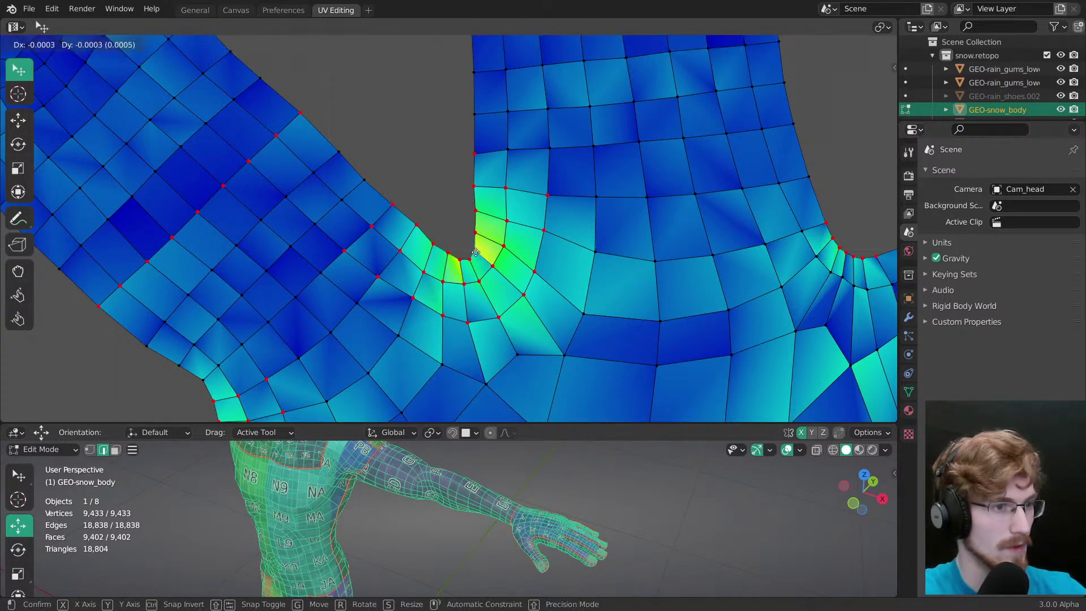
{"action": "left_click", "coordinate": [486, 260]}
{"action": "key", "text": "g"}
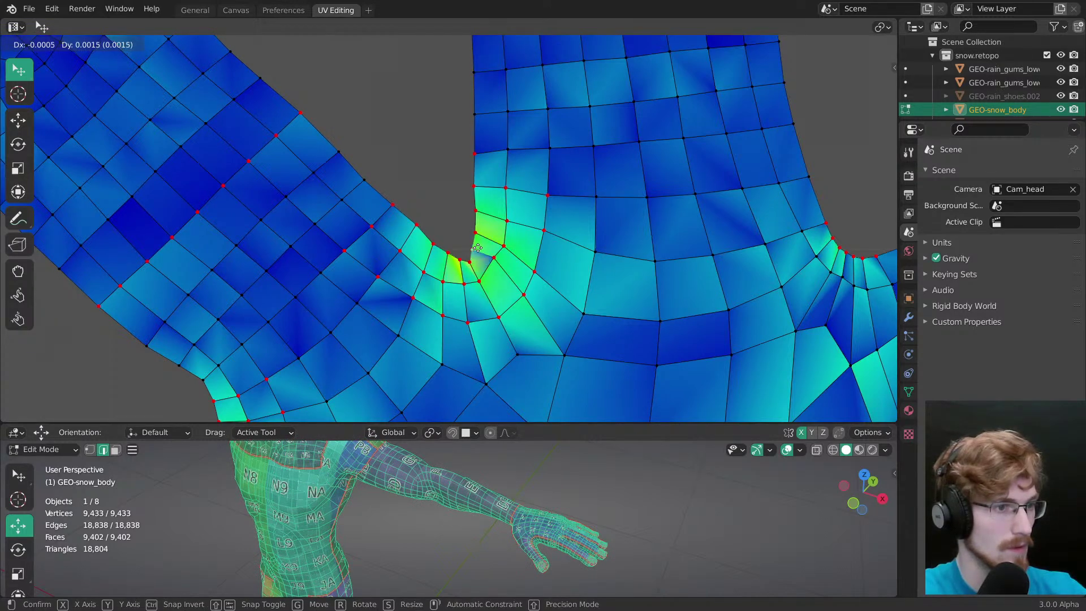
{"action": "left_click", "coordinate": [461, 279]}
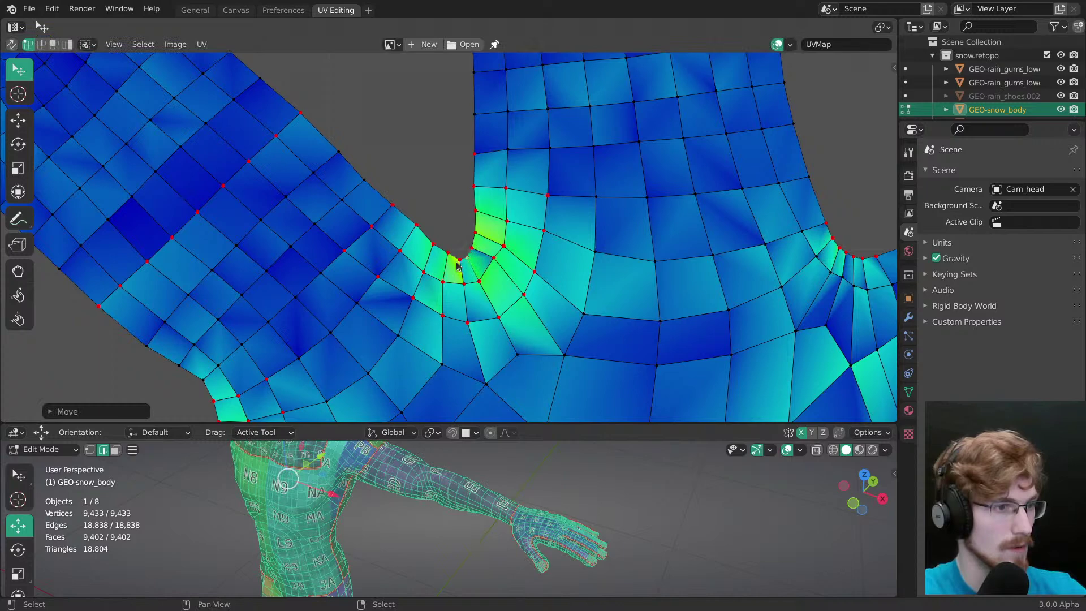
{"action": "left_click_drag", "start_coordinate": [463, 283], "coordinate": [443, 263]}
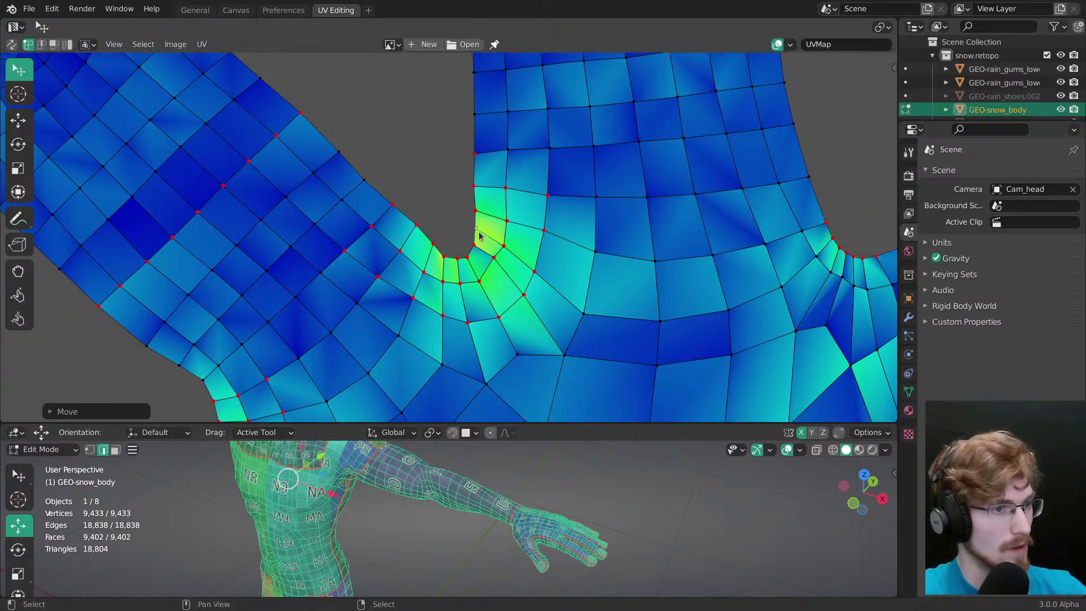
{"action": "left_click_drag", "start_coordinate": [502, 248], "coordinate": [543, 225]}
{"action": "mouse_move", "coordinate": [536, 272]}
{"action": "left_mouse_down"}
{"action": "mouse_move", "coordinate": [540, 262]}
{"action": "mouse_move", "coordinate": [532, 280]}
{"action": "left_mouse_up"}
{"action": "left_click_drag", "start_coordinate": [538, 269], "coordinate": [527, 290]}
Step: Move individual UV vertices around the ring-little finger gap to reduce their angle stretching
{"action": "middle_click_drag", "start_coordinate": [526, 334], "coordinate": [491, 349], "text": "ctrl"}
{"action": "middle_click_drag", "start_coordinate": [478, 293], "coordinate": [632, 192]}
{"action": "middle_click_drag", "start_coordinate": [458, 356], "coordinate": [537, 278], "text": "ctrl"}
{"action": "left_click_drag", "start_coordinate": [560, 316], "coordinate": [513, 289]}
{"action": "middle_click_drag", "start_coordinate": [513, 290], "coordinate": [523, 258], "text": "ctrl"}
{"action": "mouse_move", "coordinate": [528, 279]}
{"action": "left_mouse_down"}
{"action": "mouse_move", "coordinate": [543, 294]}
{"action": "mouse_move", "coordinate": [506, 281]}
{"action": "left_mouse_up"}
{"action": "mouse_move", "coordinate": [541, 294]}
{"action": "left_mouse_down"}
{"action": "mouse_move", "coordinate": [554, 275]}
{"action": "mouse_move", "coordinate": [535, 308]}
{"action": "mouse_move", "coordinate": [519, 285]}
{"action": "mouse_move", "coordinate": [505, 294]}
{"action": "mouse_move", "coordinate": [522, 319]}
{"action": "mouse_move", "coordinate": [491, 317]}
{"action": "mouse_move", "coordinate": [487, 294]}
{"action": "left_mouse_up"}
{"action": "left_click_drag", "start_coordinate": [490, 316], "coordinate": [491, 319]}
{"action": "left_click_drag", "start_coordinate": [459, 278], "coordinate": [467, 287]}
{"action": "mouse_move", "coordinate": [455, 304]}
{"action": "left_mouse_down"}
{"action": "mouse_move", "coordinate": [461, 312]}
{"action": "mouse_move", "coordinate": [470, 290]}
{"action": "left_mouse_up"}
{"action": "left_click_drag", "start_coordinate": [553, 277], "coordinate": [555, 281]}
{"action": "left_click_drag", "start_coordinate": [555, 281], "coordinate": [553, 280]}
Step: Set the UV stretch display to Area and adjust UV vertices at the ring-little finger gap and the ring finger's edge in the middle-ring gap
{"action": "left_click", "coordinate": [790, 44]}
{"action": "left_click", "coordinate": [842, 84]}
{"action": "left_click", "coordinate": [831, 105]}
{"action": "middle_click_drag", "start_coordinate": [559, 311], "coordinate": [558, 315], "text": "ctrl"}
{"action": "left_click_drag", "start_coordinate": [520, 317], "coordinate": [531, 308]}
{"action": "left_click_drag", "start_coordinate": [528, 210], "coordinate": [520, 180]}
{"action": "middle_click_drag", "start_coordinate": [625, 189], "coordinate": [414, 381]}
{"action": "mouse_move", "coordinate": [568, 183]}
{"action": "left_mouse_down"}
{"action": "mouse_move", "coordinate": [584, 190]}
{"action": "mouse_move", "coordinate": [570, 174]}
{"action": "mouse_move", "coordinate": [609, 193]}
{"action": "mouse_move", "coordinate": [574, 177]}
{"action": "left_mouse_up"}
Step: Compare the stretching of both hand islands in the Angle and Area displays, finishing with Area
{"action": "left_click", "coordinate": [790, 44]}
{"action": "left_click", "coordinate": [798, 85]}
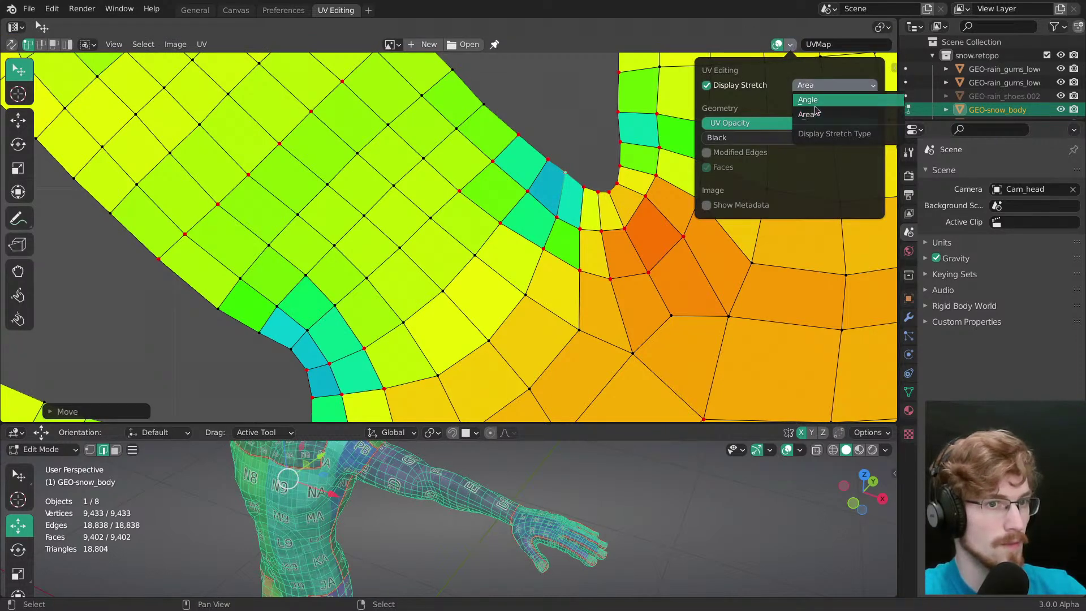
{"action": "left_click", "coordinate": [807, 100]}
{"action": "scroll", "coordinate": [625, 394], "scroll_direction": "down", "scroll_amount": 7}
{"action": "scroll", "coordinate": [396, 254], "scroll_direction": "down", "scroll_amount": 2}
{"action": "scroll", "coordinate": [366, 385], "scroll_direction": "up", "scroll_amount": 4}
{"action": "left_click", "coordinate": [790, 44]}
{"action": "left_click", "coordinate": [807, 84]}
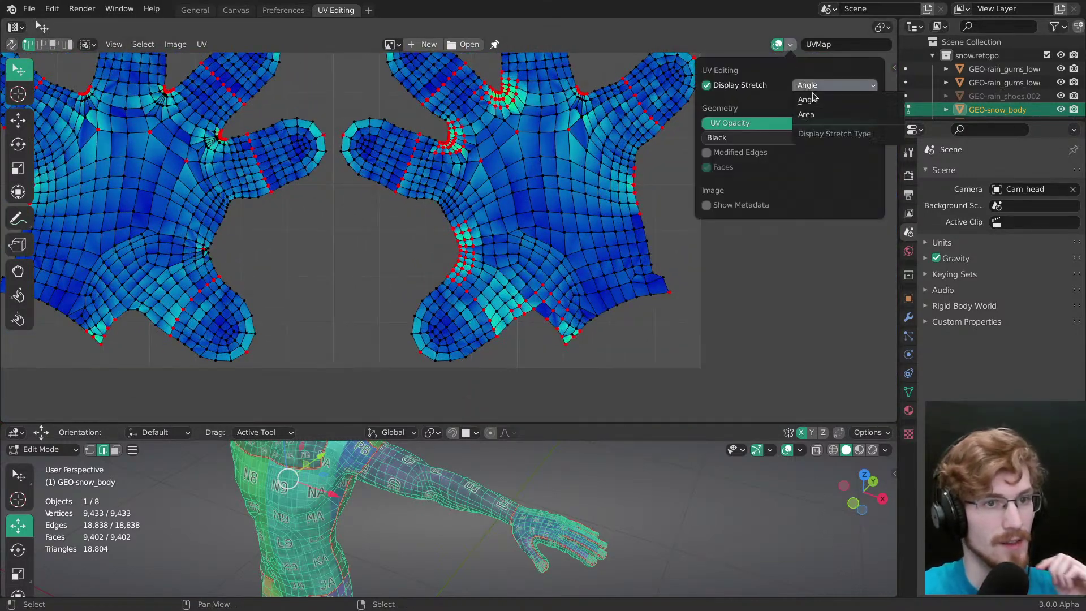
{"action": "left_click", "coordinate": [819, 103]}
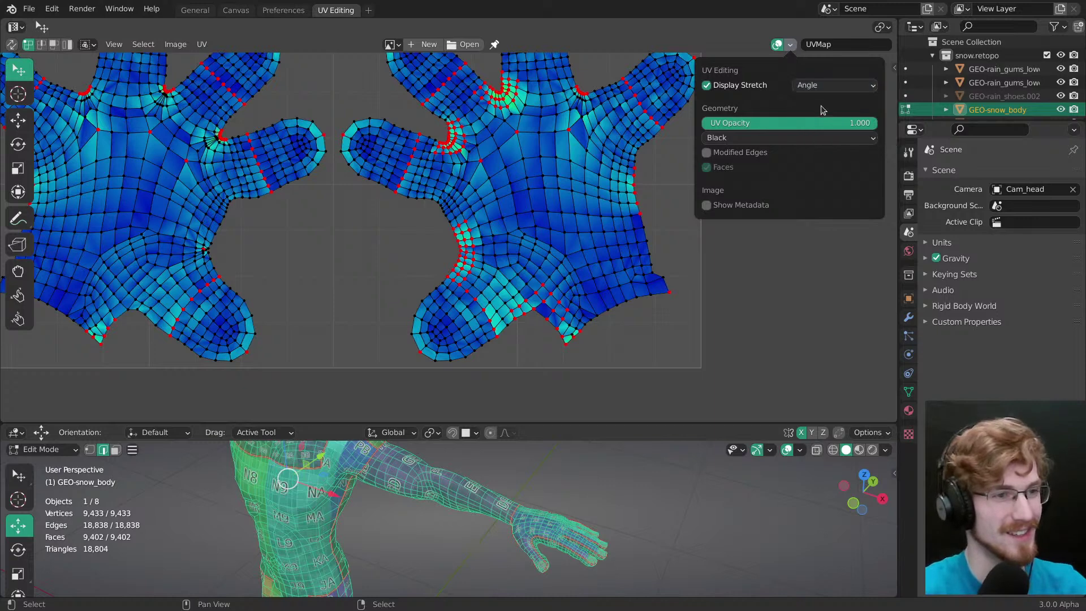
{"action": "left_click", "coordinate": [817, 86]}
{"action": "left_click", "coordinate": [817, 115]}
{"action": "middle_click_drag", "start_coordinate": [638, 247], "coordinate": [625, 263], "text": "ctrl"}
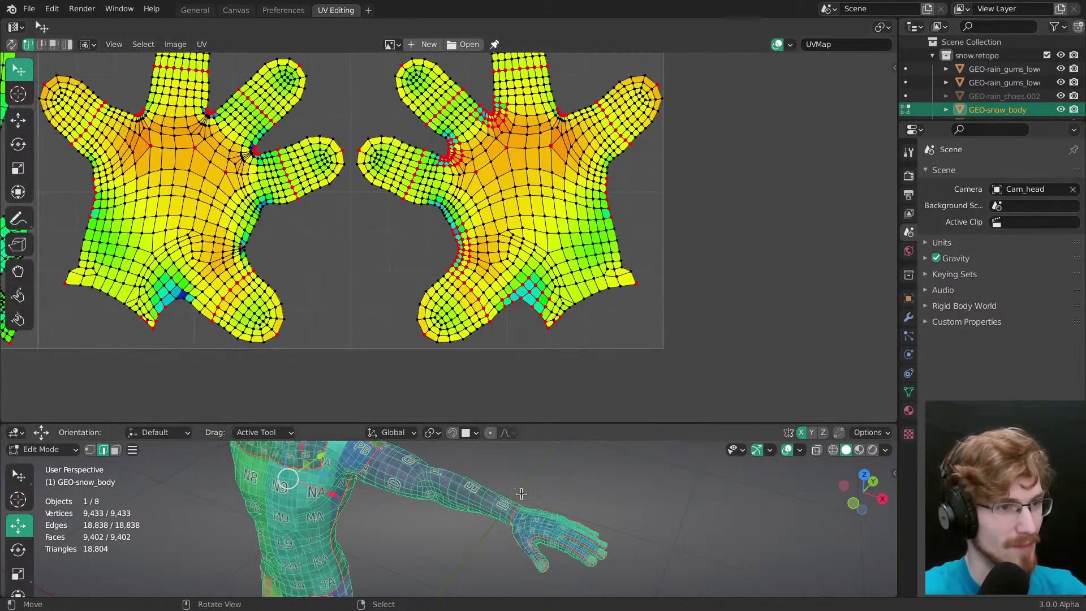
Step: Enlarge the 3D viewport and hide its overlays to inspect the checker texture on the character's hand
{"action": "scroll", "coordinate": [513, 540], "scroll_direction": "up", "scroll_amount": 8}
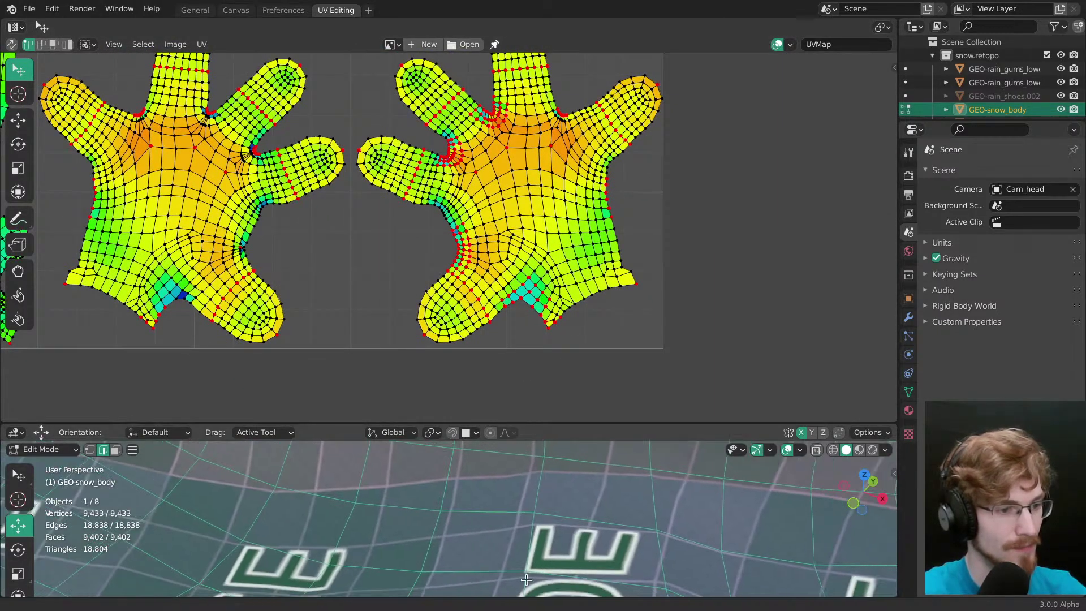
{"action": "middle_click_drag", "start_coordinate": [513, 540], "coordinate": [523, 443], "text": "ctrl"}
{"action": "left_click_drag", "start_coordinate": [521, 423], "coordinate": [557, 242]}
{"action": "middle_click_drag", "start_coordinate": [565, 175], "coordinate": [567, 254], "text": "ctrl"}
{"action": "middle_click_drag", "start_coordinate": [516, 302], "coordinate": [517, 435]}
{"action": "middle_click_drag", "start_coordinate": [518, 436], "coordinate": [573, 435]}
{"action": "key", "text": "alt+shift+z"}
Step: Switch GEO-snow_body to Object Mode, deselect everything and save snow.modeling.blend
{"action": "middle_click_drag", "start_coordinate": [511, 364], "coordinate": [531, 420], "text": "shift"}
{"action": "key", "text": "Tab"}
{"action": "key", "text": "alt+a"}
{"action": "middle_click_drag", "start_coordinate": [531, 420], "coordinate": [512, 500]}
{"action": "middle_click_drag", "start_coordinate": [484, 478], "coordinate": [560, 428]}
{"action": "middle_click_drag", "start_coordinate": [537, 405], "coordinate": [707, 430], "text": "ctrl"}
{"action": "key", "text": "ctrl+s"}
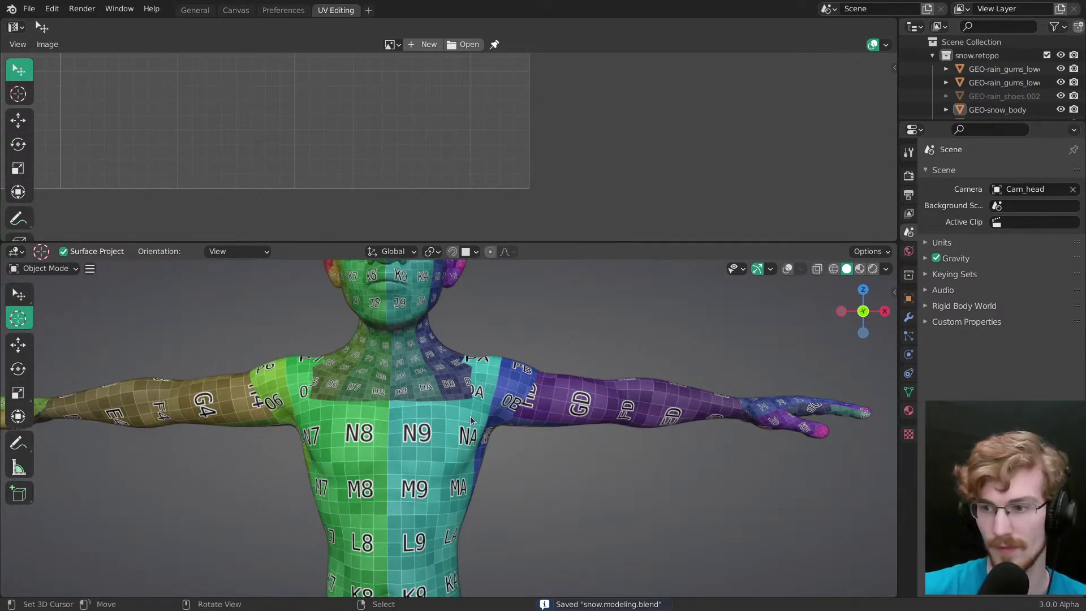
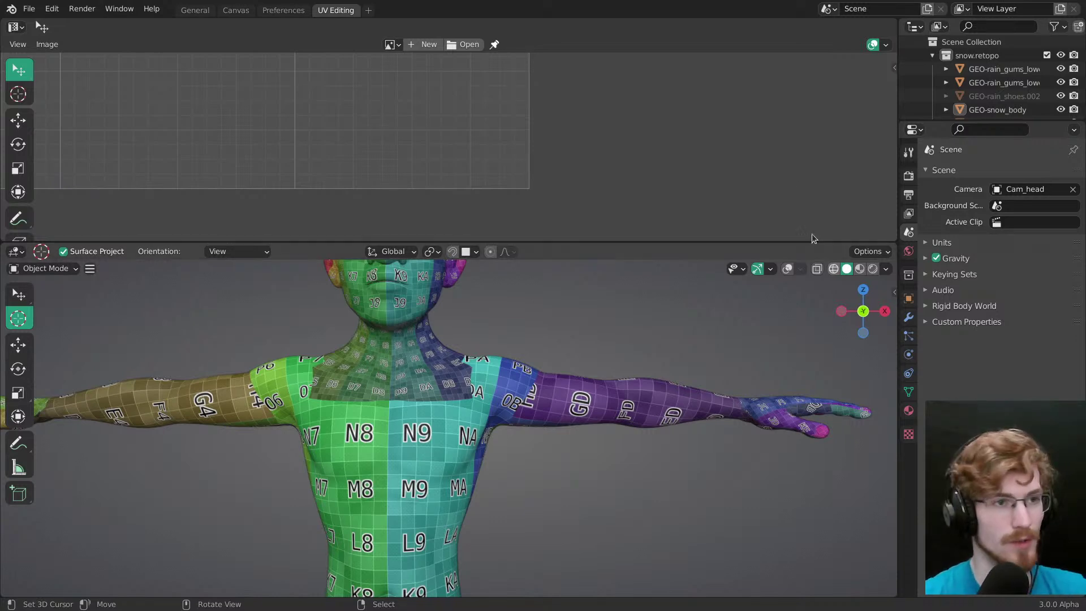
Step: Bring all UV tiles into view in the UV editor and save snow.modeling.blend again
{"action": "scroll", "coordinate": [459, 132], "scroll_direction": "down", "scroll_amount": 2}
{"action": "middle_click_drag", "start_coordinate": [460, 132], "coordinate": [526, 166]}
{"action": "key", "text": "ctrl+s"}
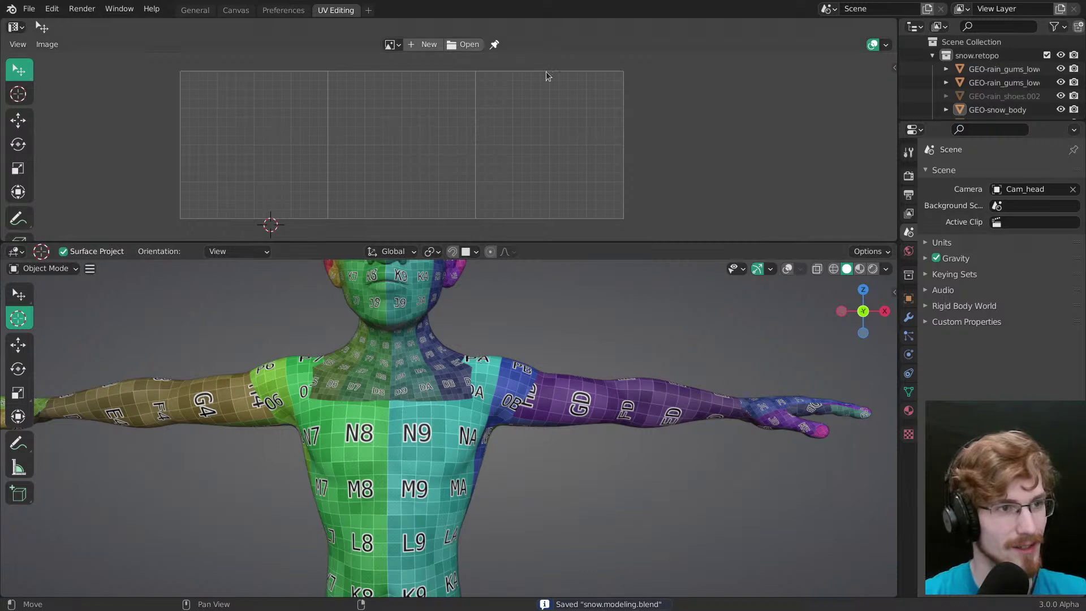
Step: Toggle the interaction mode of GEO-snow_body, ending in Edit Mode with its UV islands shown
{"action": "key", "text": "ctrl+Tab"}
{"action": "left_click", "coordinate": [537, 372]}
{"action": "key", "text": "ctrl+Tab"}
{"action": "left_click", "coordinate": [484, 364]}
{"action": "key", "text": "ctrl+Tab"}
{"action": "left_click", "coordinate": [540, 366]}
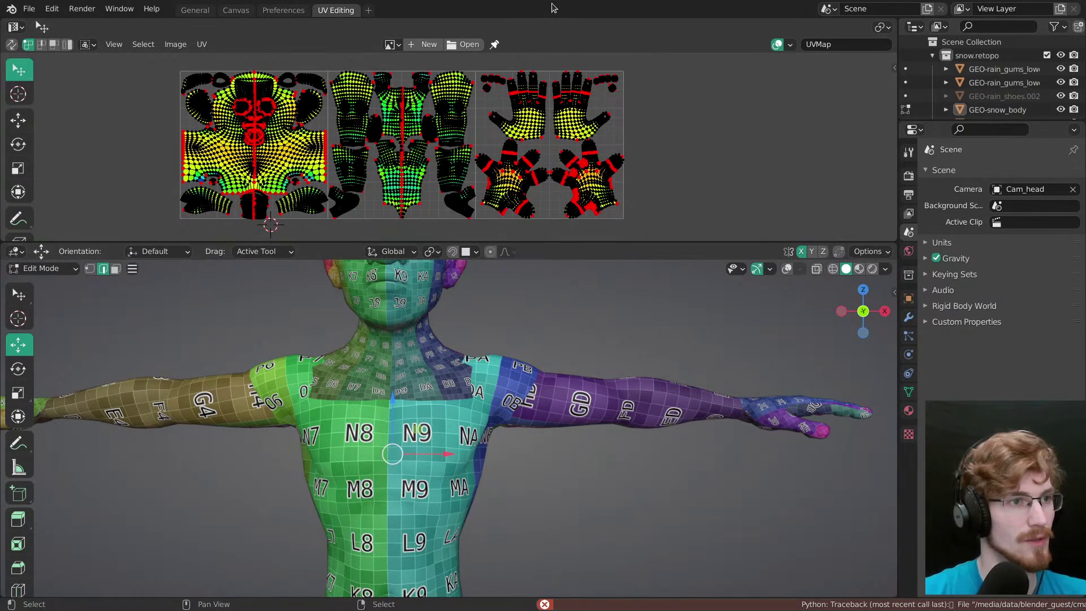
Step: Examine the packed UV tiles of GEO-snow_body and the checker texture over the whole figure, finishing in a front view
{"action": "middle_click_drag", "start_coordinate": [443, 145], "coordinate": [556, 172]}
{"action": "key", "text": "2"}
{"action": "key", "text": "1"}
{"action": "key", "text": "2"}
{"action": "key", "text": "1"}
{"action": "middle_click_drag", "start_coordinate": [461, 428], "coordinate": [456, 452]}
{"action": "middle_click_drag", "start_coordinate": [582, 441], "coordinate": [441, 454], "text": "shift"}
{"action": "key", "text": "alt+a"}
{"action": "middle_click_drag", "start_coordinate": [418, 380], "coordinate": [529, 406], "text": "shift"}
{"action": "key", "text": "a"}
{"action": "middle_click_drag", "start_coordinate": [538, 443], "coordinate": [513, 380], "text": "shift"}
{"action": "middle_click_drag", "start_coordinate": [547, 509], "coordinate": [520, 446], "text": "shift"}
{"action": "scroll", "coordinate": [520, 445], "scroll_direction": "down", "scroll_amount": 4}
{"action": "key", "text": "grave"}
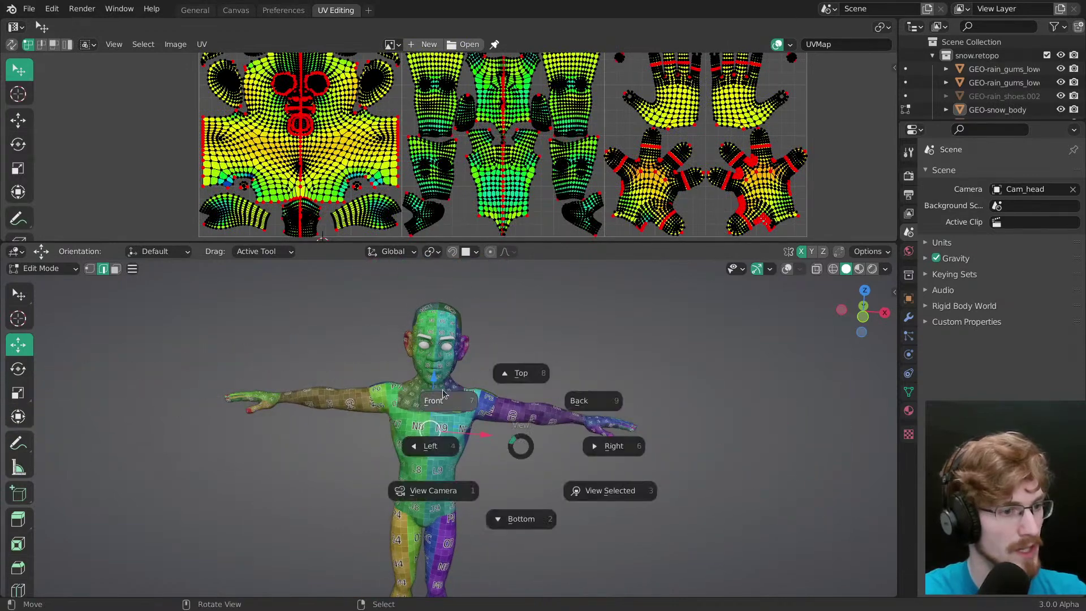
{"action": "left_click", "coordinate": [463, 406]}
Step: Switch GEO-snow_body to Object Mode, enlarge the outliner to list the character's objects, and save snow.modeling.blend
{"action": "key", "text": "Tab"}
{"action": "key", "text": "ctrl+s"}
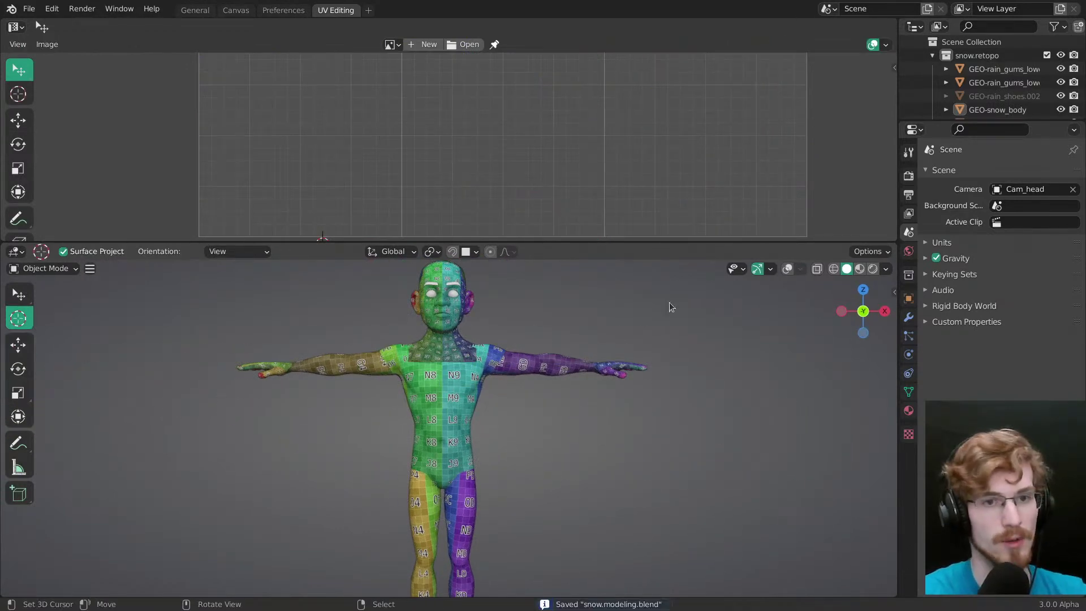
{"action": "left_click_drag", "start_coordinate": [954, 126], "coordinate": [956, 281]}
{"action": "scroll", "coordinate": [992, 69], "scroll_direction": "down", "scroll_amount": 3}
{"action": "middle_click_drag", "start_coordinate": [981, 115], "coordinate": [966, 114]}
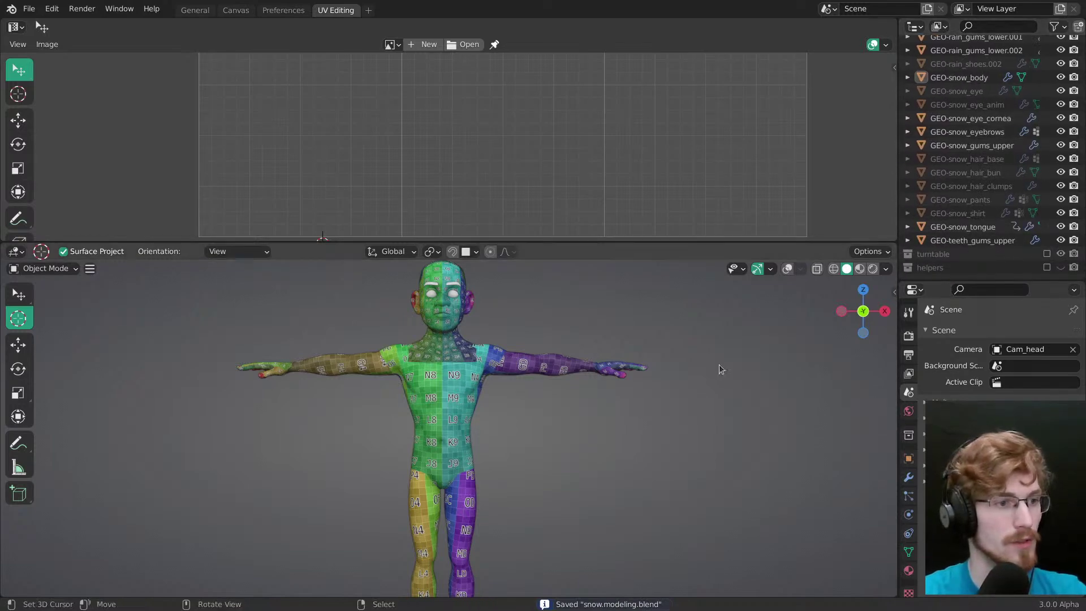
{"action": "middle_click_drag", "start_coordinate": [647, 395], "coordinate": [671, 430], "text": "shift"}
{"action": "middle_click_drag", "start_coordinate": [704, 371], "coordinate": [675, 415]}
{"action": "key", "text": "ctrl+s"}
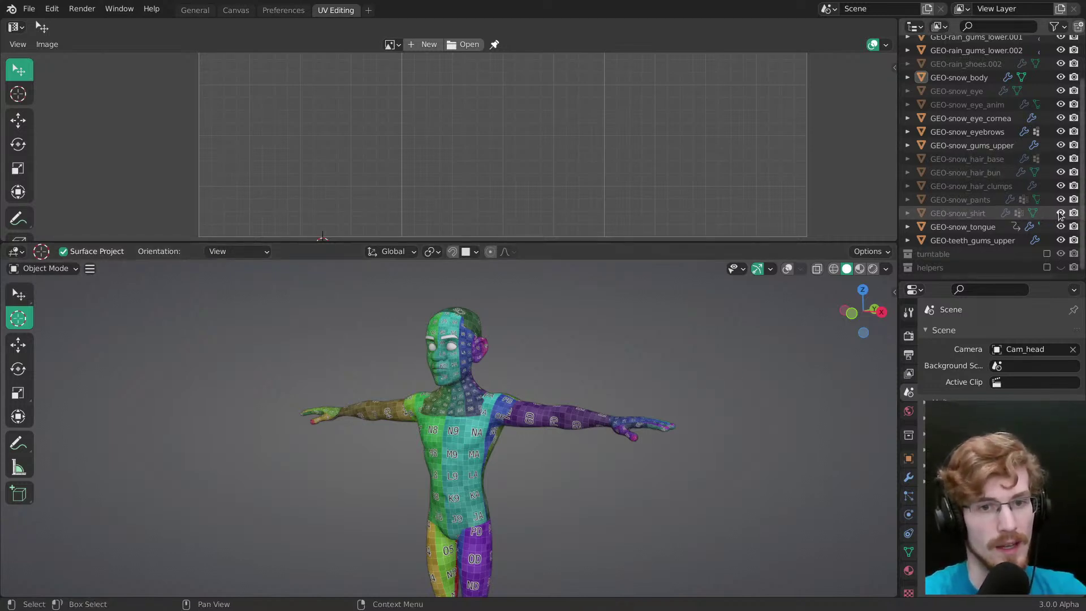
Step: Show the Disable in Viewports toggles in the outliner and enable GEO-snow_shirt and GEO-snow_pants in the viewport
{"action": "left_click", "coordinate": [1054, 27]}
{"action": "left_click", "coordinate": [985, 69]}
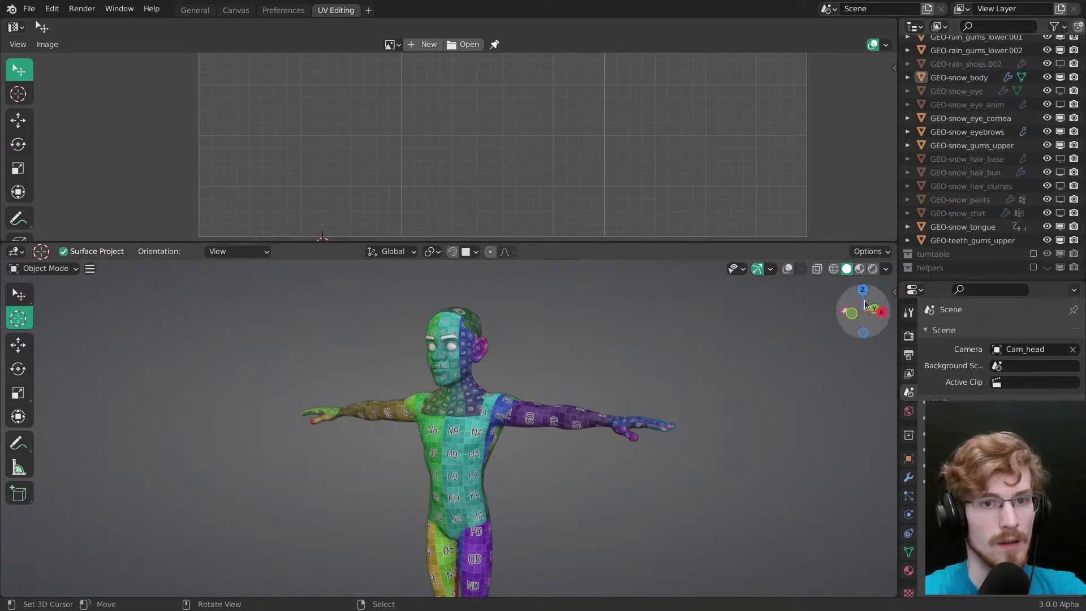
{"action": "left_click", "coordinate": [1059, 213]}
{"action": "left_click", "coordinate": [1060, 199]}
{"action": "left_click", "coordinate": [1060, 185]}
{"action": "left_click", "coordinate": [1060, 185]}
{"action": "middle_click_drag", "start_coordinate": [681, 493], "coordinate": [669, 294], "text": "shift"}
{"action": "middle_click_drag", "start_coordinate": [671, 419], "coordinate": [673, 451], "text": "shift"}
{"action": "scroll", "coordinate": [1042, 101], "scroll_direction": "up", "scroll_amount": 2}
Step: Enable GEO-rain_shoes.002 in the viewport and make it the selected object
{"action": "left_click", "coordinate": [1059, 79]}
{"action": "left_click", "coordinate": [964, 79]}
{"action": "middle_click_drag", "start_coordinate": [682, 492], "coordinate": [673, 414], "text": "shift"}
{"action": "middle_click_drag", "start_coordinate": [673, 414], "coordinate": [681, 415]}
{"action": "middle_click_drag", "start_coordinate": [679, 415], "coordinate": [652, 504], "text": "shift"}
{"action": "middle_click_drag", "start_coordinate": [609, 409], "coordinate": [617, 479], "text": "shift"}
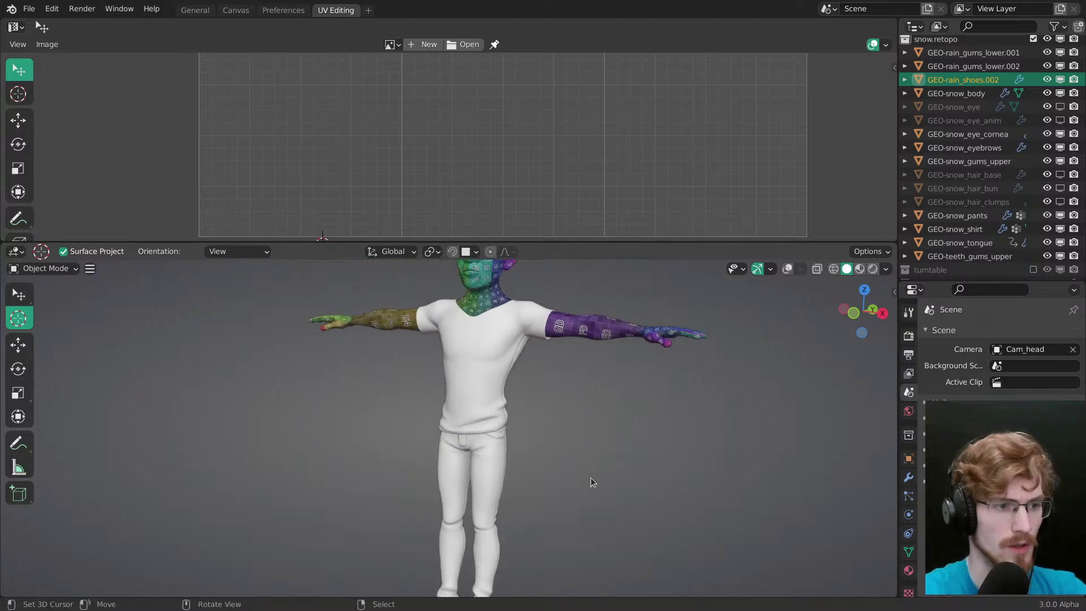
Step: Turn the viewport overlays back on, enlarge the 3D viewport and save snow.modeling.blend
{"action": "key", "text": "shift+alt+z"}
{"action": "middle_click_drag", "start_coordinate": [503, 451], "coordinate": [480, 471], "text": "shift"}
{"action": "scroll", "coordinate": [501, 418], "scroll_direction": "up", "scroll_amount": 1}
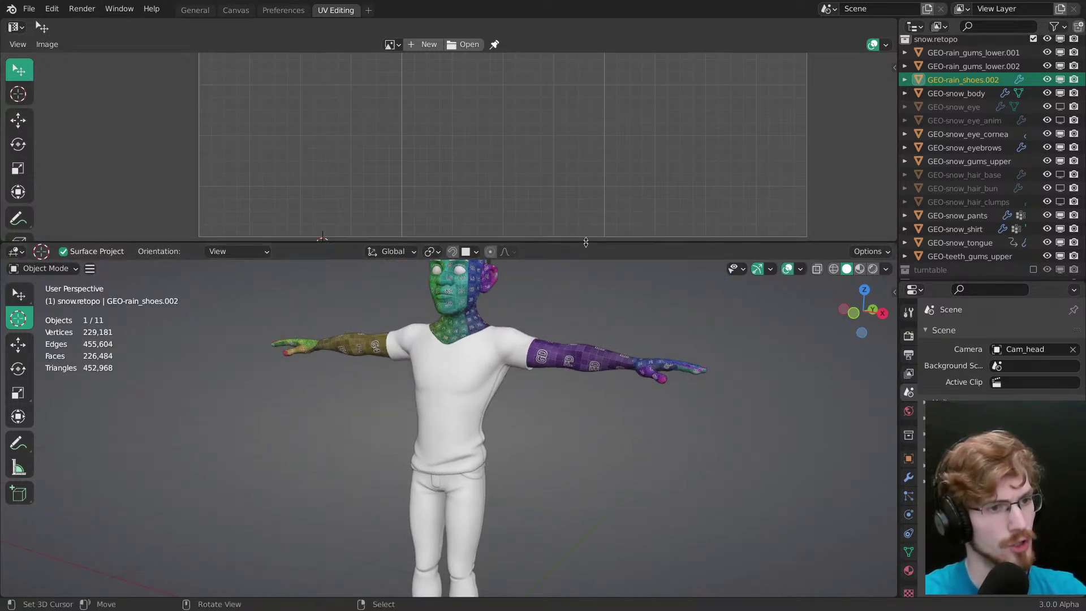
{"action": "left_click_drag", "start_coordinate": [584, 241], "coordinate": [584, 153]}
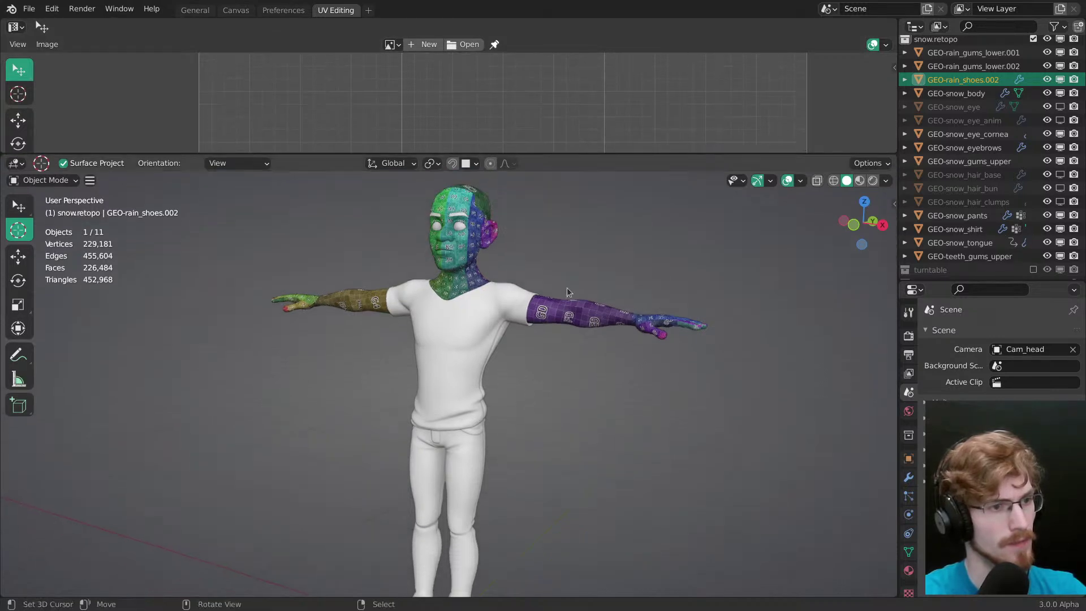
{"action": "scroll", "coordinate": [534, 329], "scroll_direction": "up", "scroll_amount": 4}
{"action": "key", "text": "ctrl+s"}
Step: Link the color_grid material of GEO-snow_body to GEO-snow_shirt, GEO-snow_pants and GEO-rain_shoes.002, then deselect everything
{"action": "left_click", "coordinate": [527, 358]}
{"action": "middle_click_drag", "start_coordinate": [534, 392], "coordinate": [705, 410]}
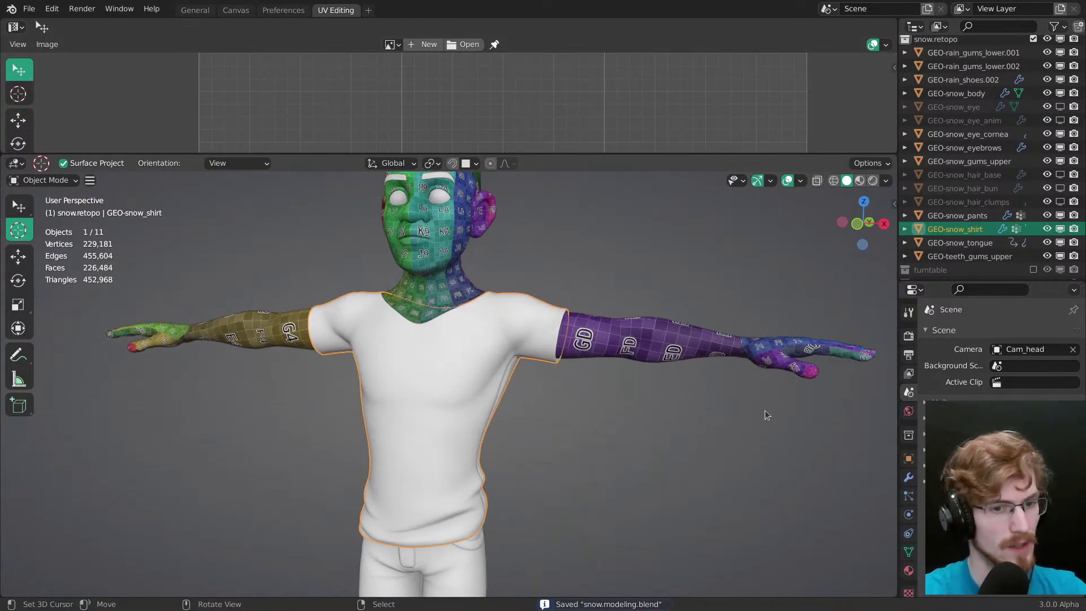
{"action": "left_click", "coordinate": [908, 569]}
{"action": "right_click", "coordinate": [452, 462], "text": "shift"}
{"action": "middle_click_drag", "start_coordinate": [564, 453], "coordinate": [531, 384], "text": "shift"}
{"action": "right_click", "coordinate": [461, 434], "text": "shift"}
{"action": "middle_click_drag", "start_coordinate": [508, 226], "coordinate": [526, 487], "text": "shift"}
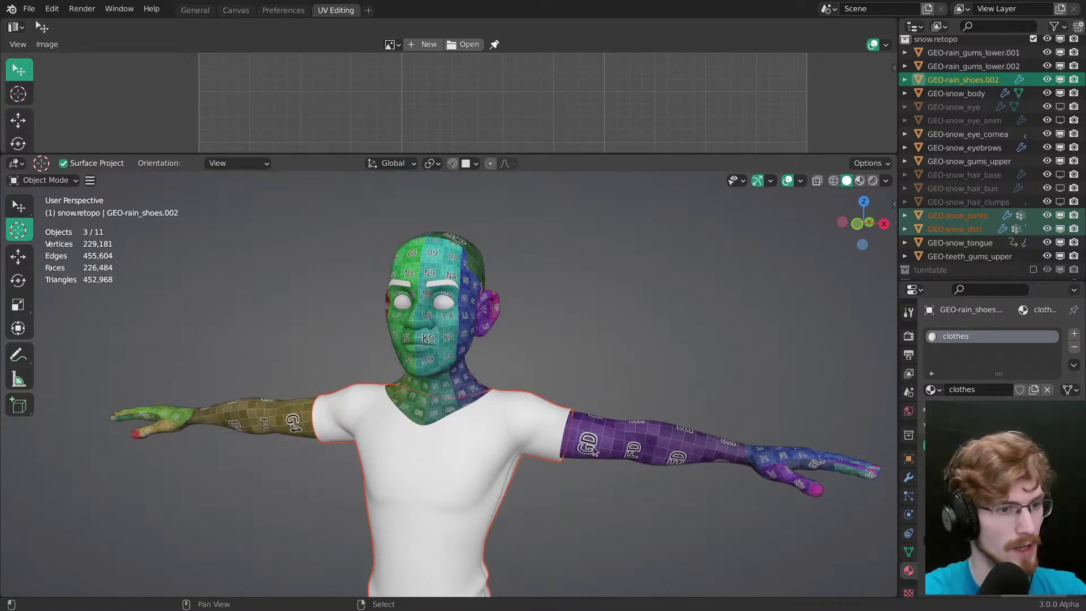
{"action": "right_click", "coordinate": [576, 417], "text": "shift"}
{"action": "key", "text": "ctrl+l"}
{"action": "key", "text": "Down"}
{"action": "key", "text": "Down"}
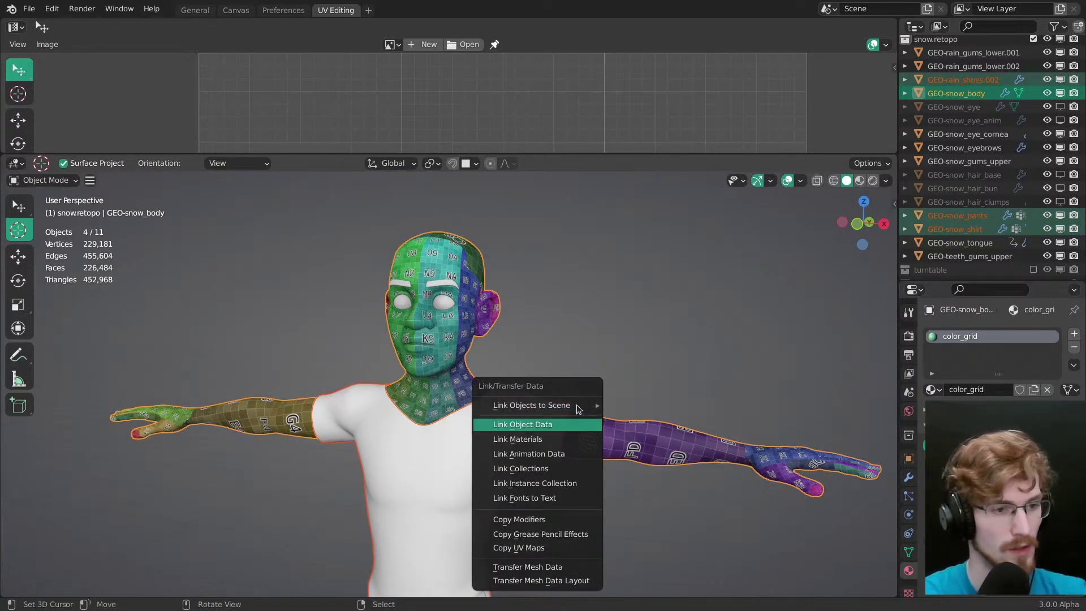
{"action": "key", "text": "alt+a"}
Step: Check the color grid on the clothes down to the feet and open GEO-rain_shoes.002 in Edit Mode
{"action": "middle_click_drag", "start_coordinate": [526, 482], "coordinate": [523, 169], "text": "shift"}
{"action": "middle_click_drag", "start_coordinate": [511, 368], "coordinate": [491, 464], "text": "shift"}
{"action": "middle_click_drag", "start_coordinate": [493, 238], "coordinate": [496, 430], "text": "shift"}
{"action": "middle_click_drag", "start_coordinate": [493, 368], "coordinate": [512, 74]}
{"action": "middle_click_drag", "start_coordinate": [311, 452], "coordinate": [305, 418]}
{"action": "scroll", "coordinate": [430, 407], "scroll_direction": "up", "scroll_amount": 3}
{"action": "left_click", "coordinate": [429, 407]}
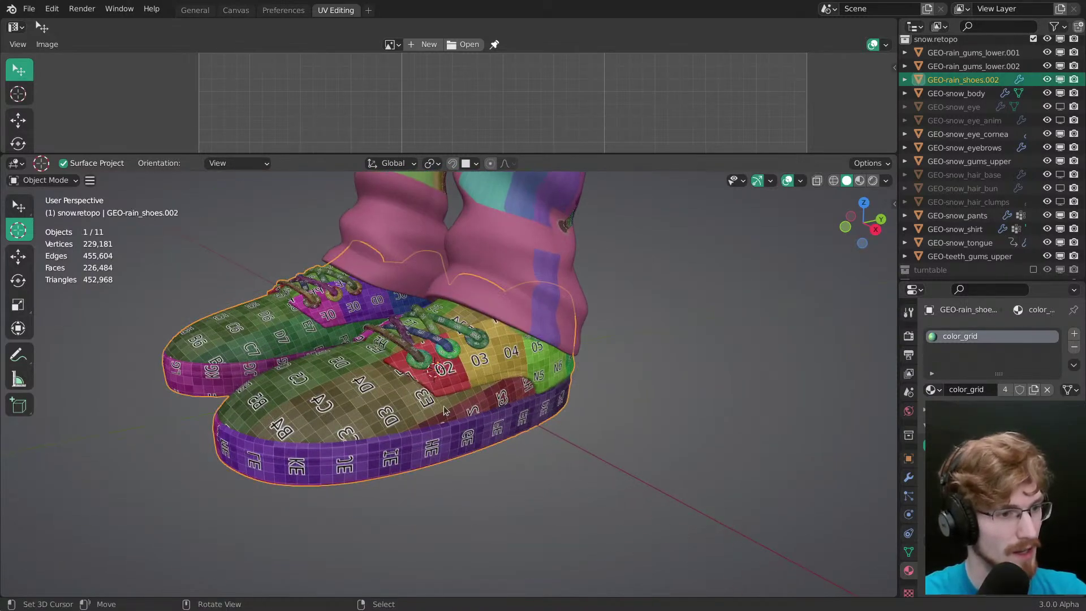
{"action": "key", "text": "Tab"}
Step: Enlarge the UV editor to frame the shoes' UV layout and display the shoe mesh's UV map list
{"action": "middle_click_drag", "start_coordinate": [435, 364], "coordinate": [407, 362]}
{"action": "left_click_drag", "start_coordinate": [582, 153], "coordinate": [582, 416]}
{"action": "middle_click_drag", "start_coordinate": [553, 294], "coordinate": [681, 320], "text": "shift"}
{"action": "middle_click_drag", "start_coordinate": [681, 319], "coordinate": [633, 286], "text": "ctrl"}
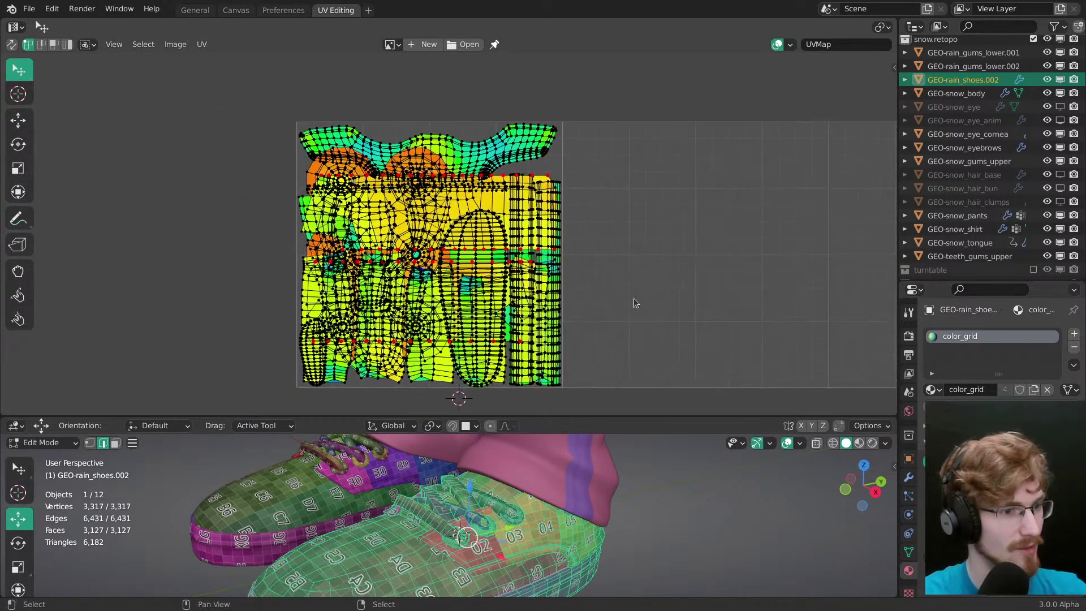
{"action": "left_click_drag", "start_coordinate": [588, 418], "coordinate": [584, 395]}
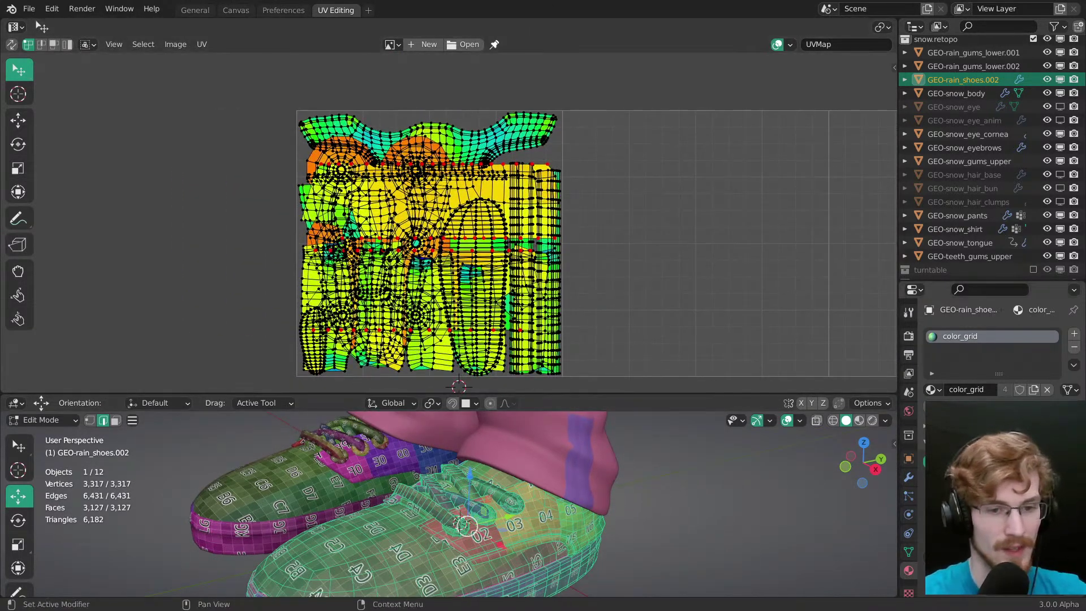
{"action": "left_click", "coordinate": [909, 553]}
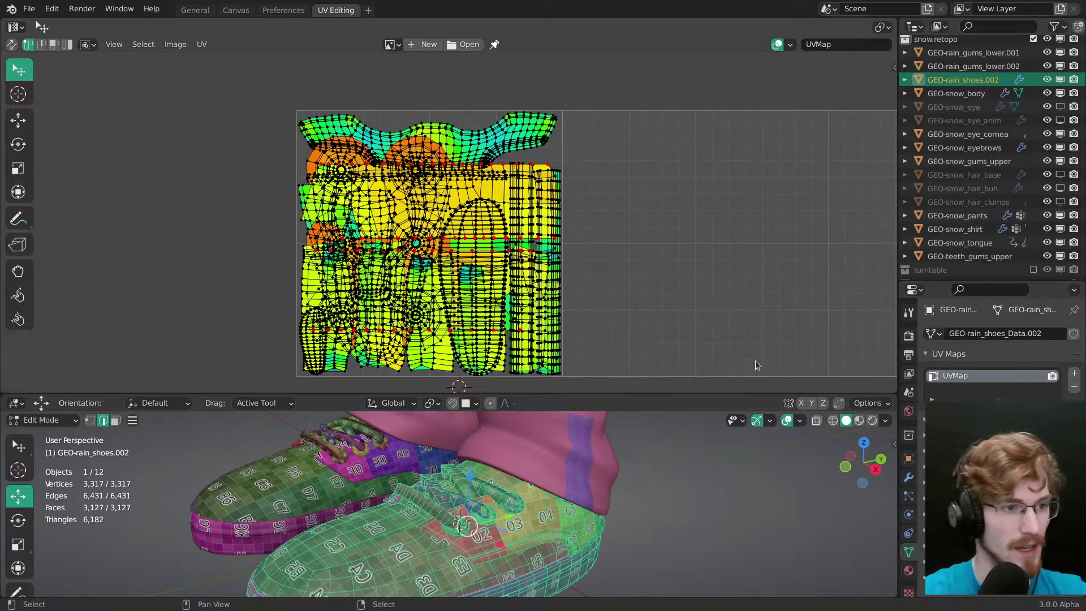
Step: Isolate the shoes in local view and separate the linked part around the shoe opening into its own object
{"action": "middle_click_drag", "start_coordinate": [469, 497], "coordinate": [473, 538]}
{"action": "key", "text": "3"}
{"action": "left_click", "coordinate": [489, 481]}
{"action": "key", "text": "ctrl+l"}
{"action": "key", "text": "l"}
{"action": "key", "text": "l"}
{"action": "middle_click_drag", "start_coordinate": [481, 500], "coordinate": [472, 554]}
{"action": "right_click", "coordinate": [558, 536], "text": "shift"}
{"action": "key", "text": "l"}
{"action": "middle_click_drag", "start_coordinate": [558, 536], "coordinate": [525, 496]}
{"action": "left_click", "coordinate": [529, 504]}
{"action": "key", "text": "ctrl+l"}
{"action": "left_click", "coordinate": [530, 498]}
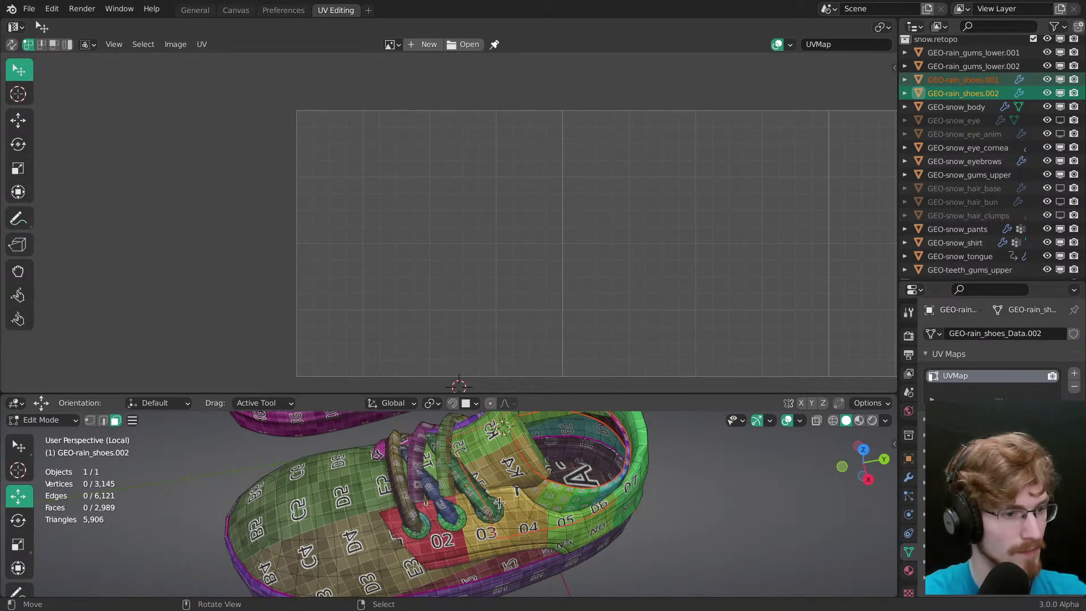
Step: Separate the laces and eyelets from GEO-rain_shoes.002 into their own object and open that object in Edit Mode
{"action": "key", "text": "ctrl+l"}
{"action": "middle_click_drag", "start_coordinate": [513, 537], "coordinate": [505, 456], "text": "shift"}
{"action": "key", "text": "1"}
{"action": "key", "text": "l"}
{"action": "key", "text": "l"}
{"action": "key", "text": "ctrl+i"}
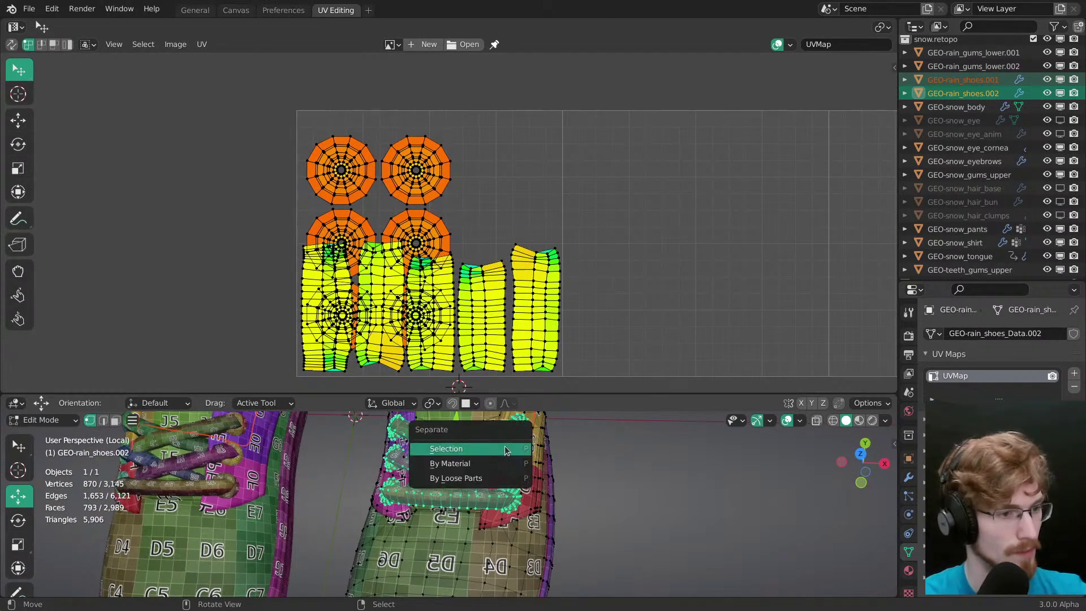
{"action": "left_click", "coordinate": [505, 450]}
{"action": "key", "text": "Tab"}
{"action": "left_click", "coordinate": [534, 474]}
{"action": "key", "text": "Tab"}
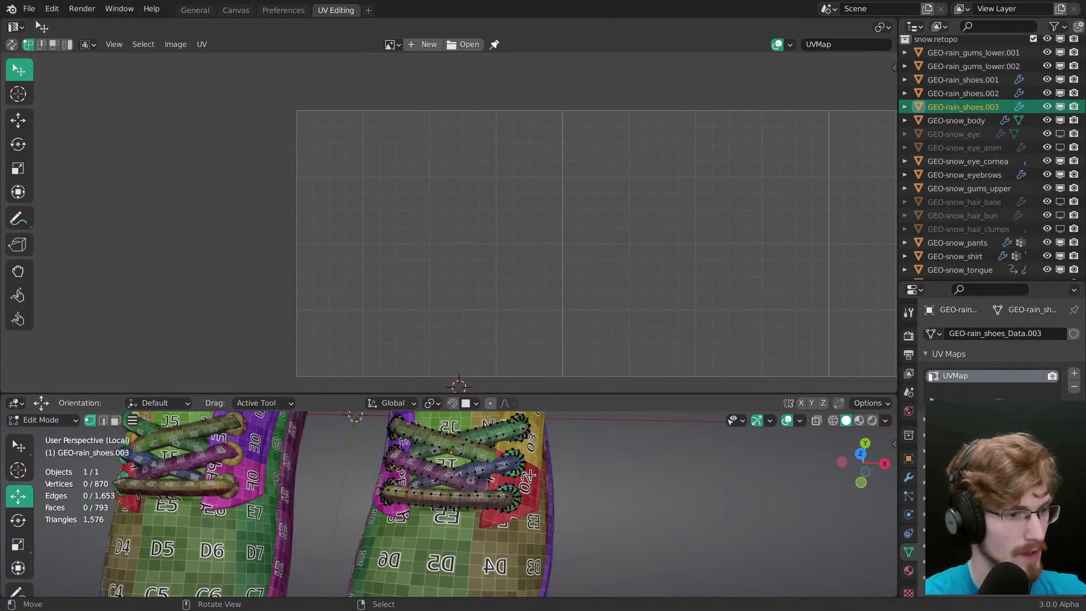
Step: Select all the linked eyelets around the laces, separate them into their own object and return to Object Mode
{"action": "left_click", "coordinate": [523, 477]}
{"action": "key", "text": "ctrl+l"}
{"action": "key", "text": "l"}
{"action": "key", "text": "l"}
{"action": "middle_click_drag", "start_coordinate": [512, 464], "coordinate": [433, 486]}
{"action": "key", "text": "l"}
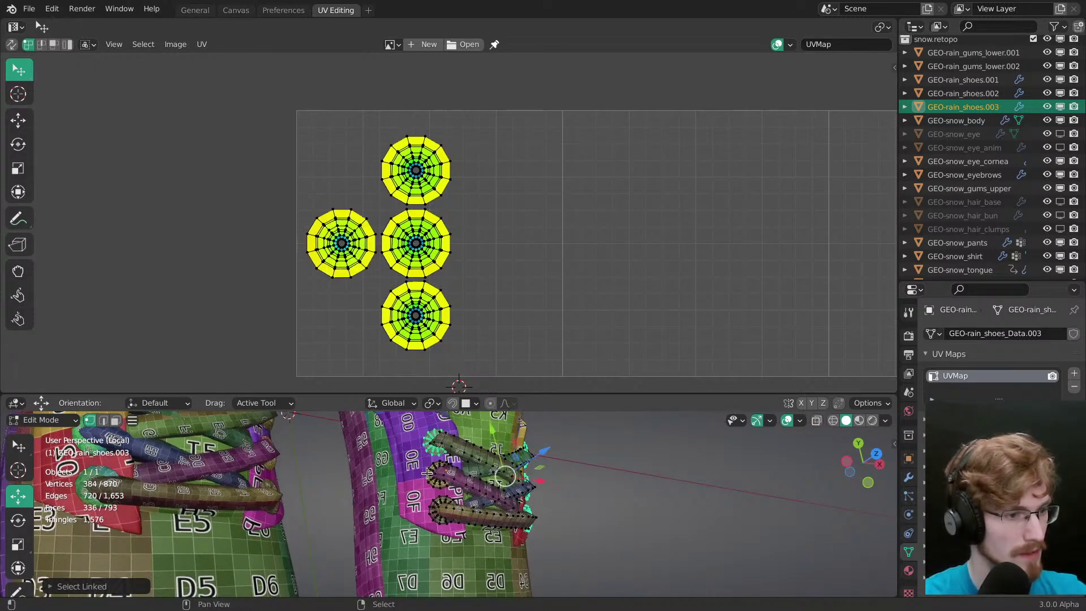
{"action": "key", "text": "l"}
{"action": "key", "text": "ctrl+z"}
{"action": "key", "text": "l"}
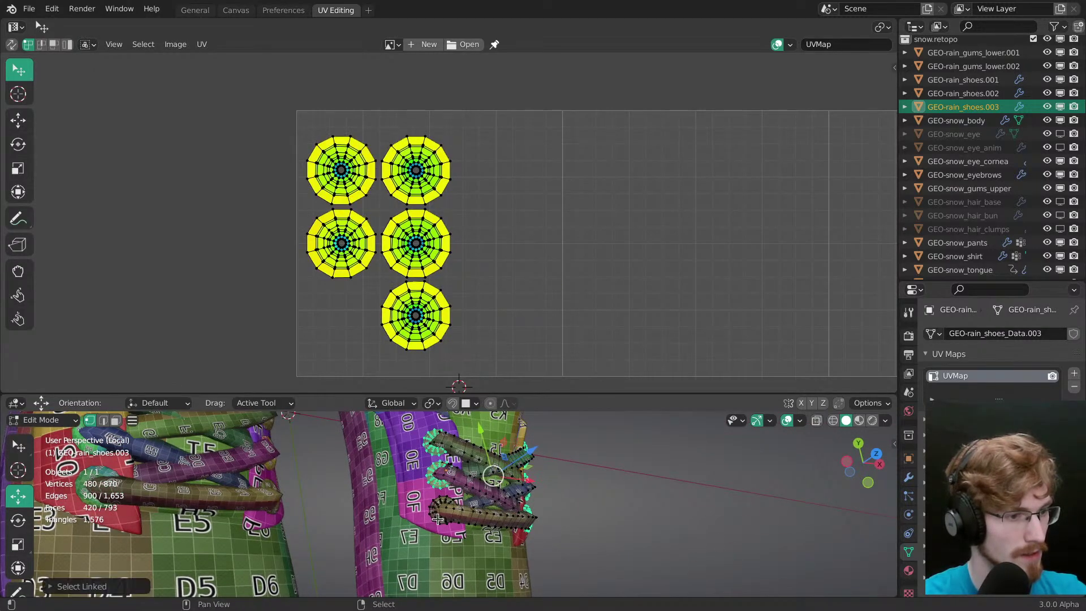
{"action": "middle_click_drag", "start_coordinate": [429, 516], "coordinate": [526, 534]}
{"action": "key", "text": "p"}
{"action": "left_click", "coordinate": [407, 475]}
{"action": "key", "text": "ctrl+Tab"}
{"action": "left_click", "coordinate": [386, 509]}
Step: Select the separated shoe parts one after another to check how the shoe is divided
{"action": "key", "text": "alt+a"}
{"action": "right_click", "coordinate": [478, 491]}
{"action": "right_click", "coordinate": [444, 465]}
{"action": "right_click", "coordinate": [421, 467]}
{"action": "right_click", "coordinate": [452, 485]}
{"action": "middle_click_drag", "start_coordinate": [526, 534], "coordinate": [538, 564], "text": "ctrl"}
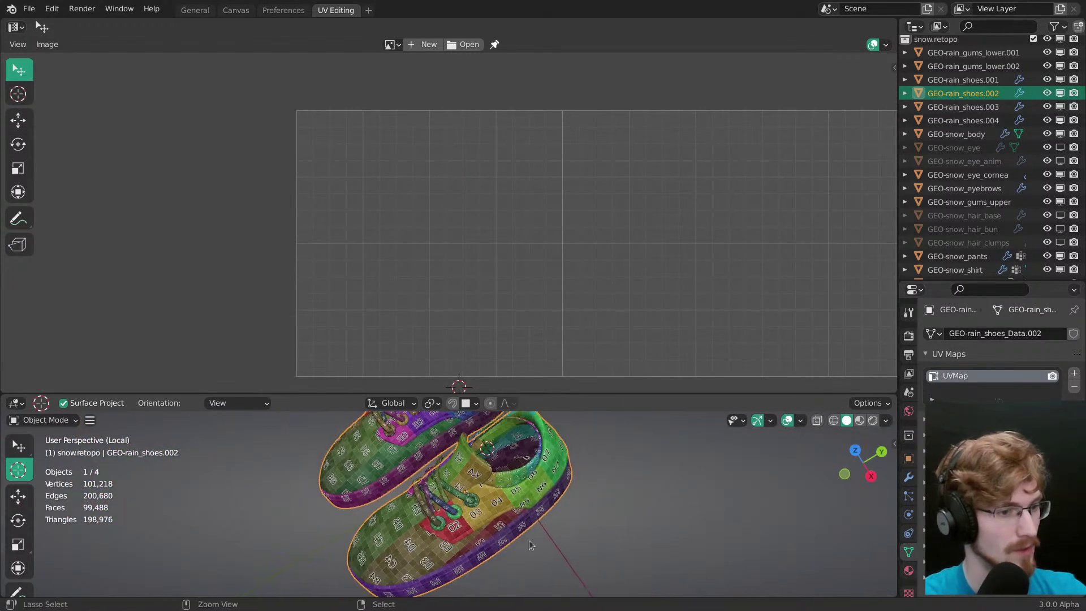
{"action": "right_click", "coordinate": [511, 480]}
{"action": "middle_click_drag", "start_coordinate": [504, 485], "coordinate": [522, 476]}
{"action": "right_click", "coordinate": [486, 485], "text": "shift"}
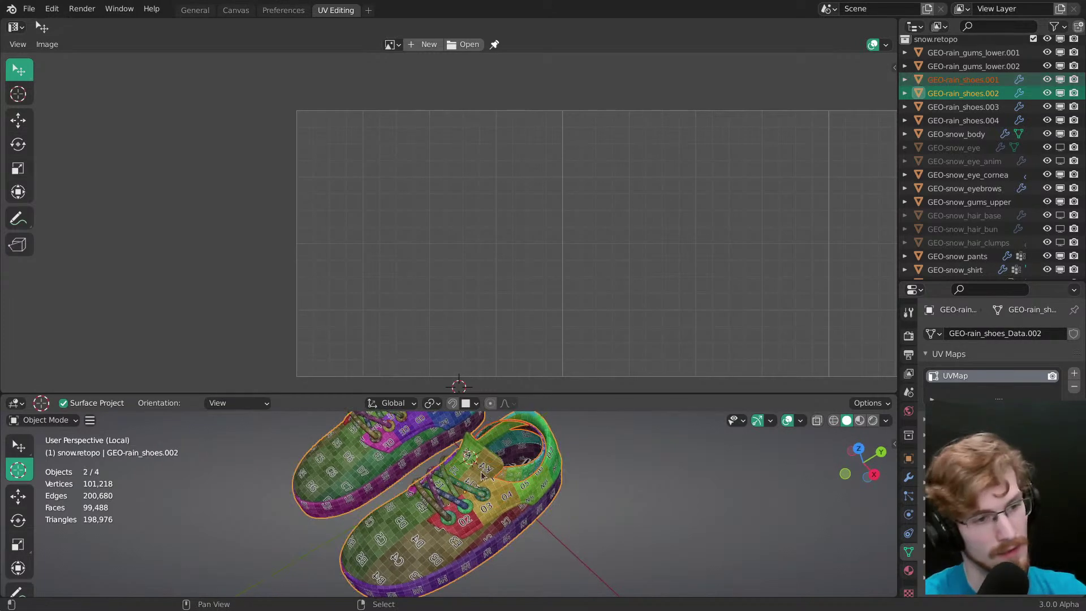
Step: Open the main shoe object GEO-rain_shoes.002 in Edit Mode, select all its geometry and examine its UV layout
{"action": "key", "text": "alt+a"}
{"action": "mouse_move", "coordinate": [465, 502]}
{"action": "middle_mouse_down"}
{"action": "mouse_move", "coordinate": [512, 514]}
{"action": "mouse_move", "coordinate": [521, 498]}
{"action": "mouse_move", "coordinate": [453, 510]}
{"action": "middle_mouse_up"}
{"action": "right_click", "coordinate": [453, 510]}
{"action": "key", "text": "Tab"}
{"action": "key", "text": "a"}
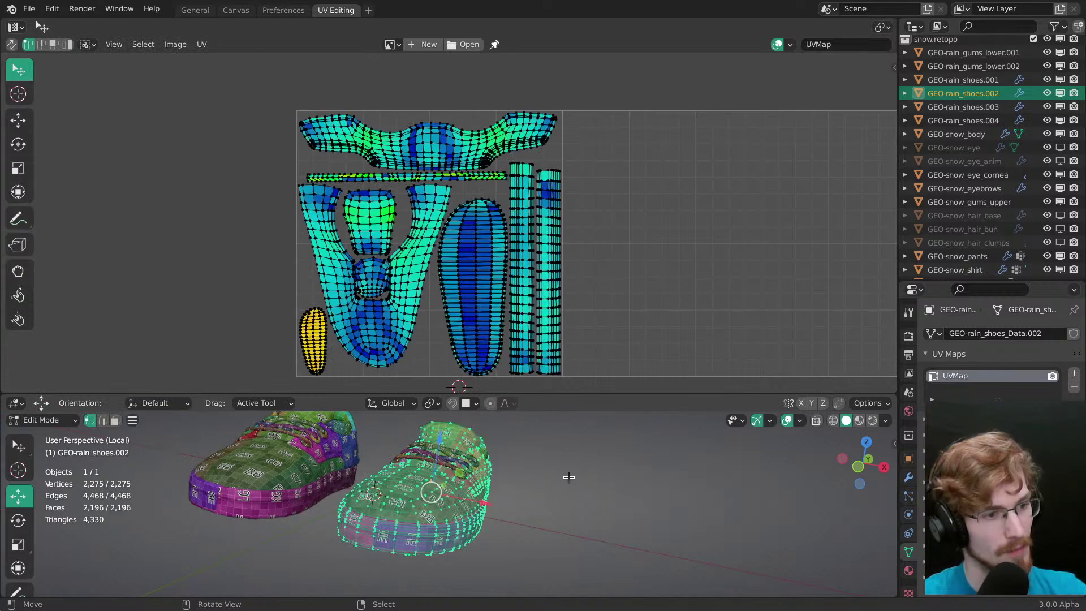
{"action": "scroll", "coordinate": [473, 197], "scroll_direction": "up", "scroll_amount": 2}
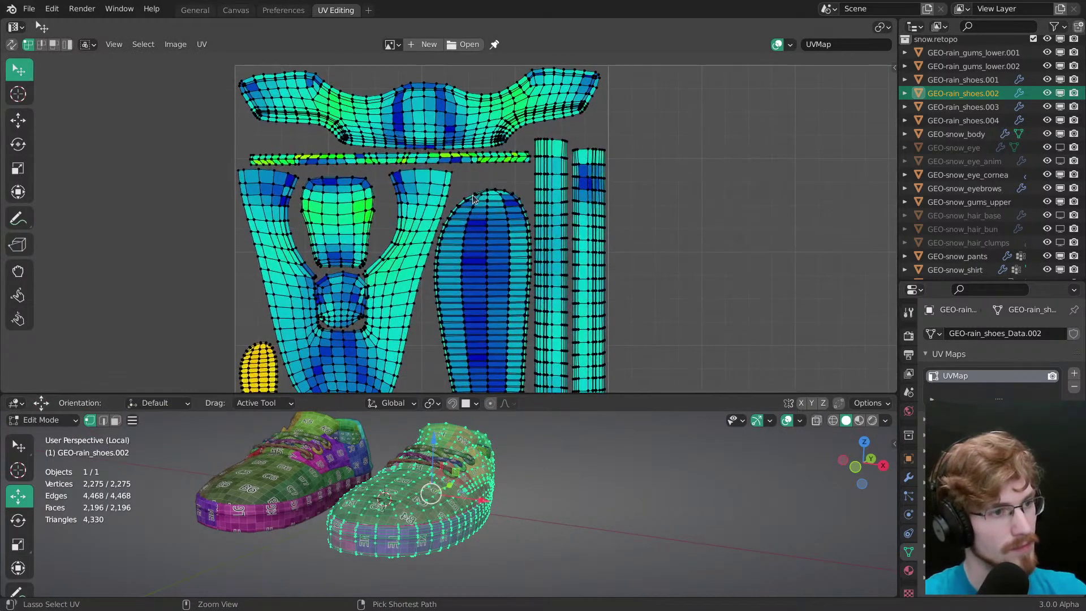
{"action": "middle_click_drag", "start_coordinate": [477, 258], "coordinate": [569, 235]}
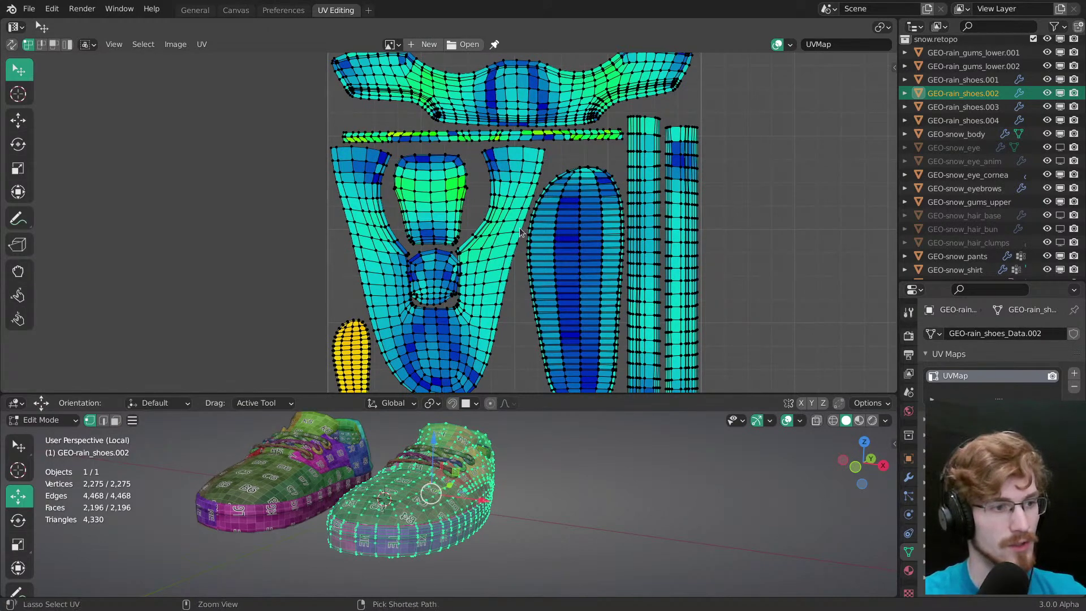
{"action": "scroll", "coordinate": [520, 229], "scroll_direction": "down", "scroll_amount": 3}
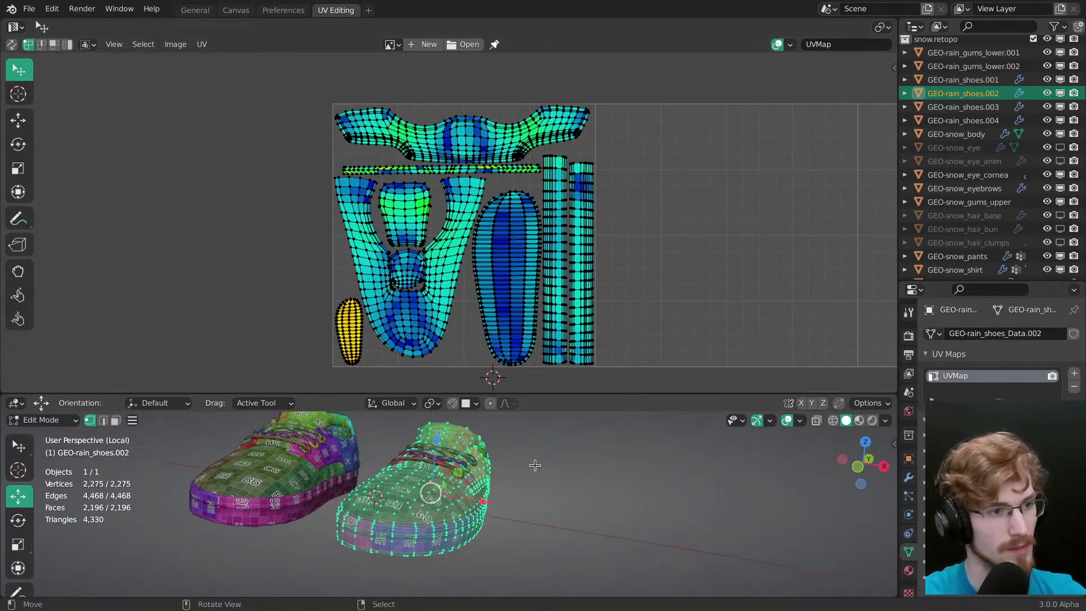
Step: Return to Object Mode, leave local view and select GEO-snow_pants
{"action": "key", "text": "Tab"}
{"action": "middle_click_drag", "start_coordinate": [480, 452], "coordinate": [472, 516]}
{"action": "key", "text": "KP_Divide"}
{"action": "right_click", "coordinate": [456, 491]}
Step: Arrange the 3D viewport and UV editor side by side, frame the whole character and save snow.modeling.blend
{"action": "left_click_drag", "start_coordinate": [526, 393], "coordinate": [526, 181]}
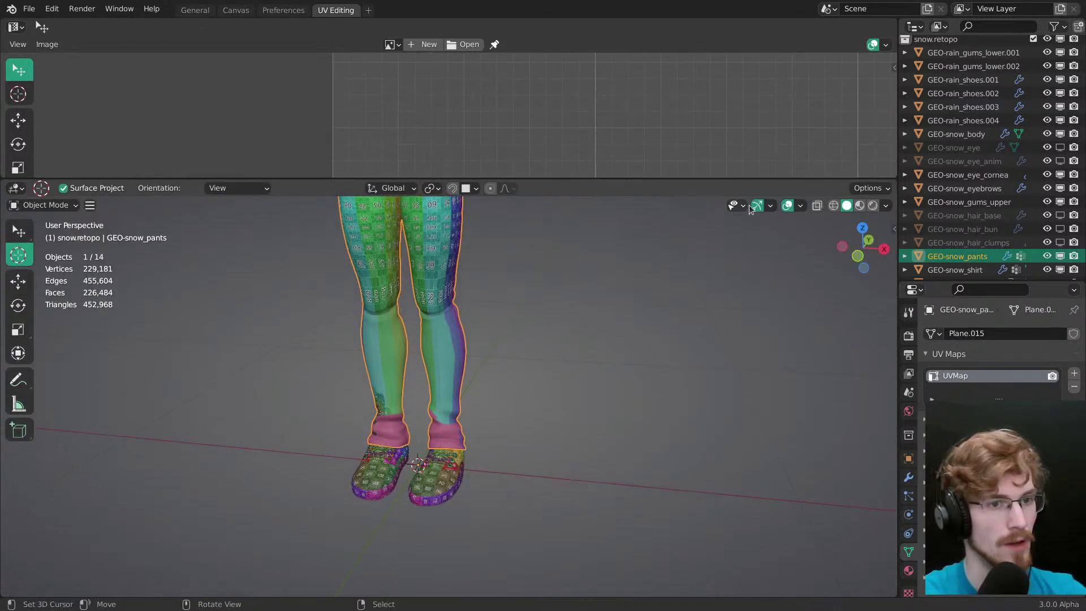
{"action": "left_click_drag", "start_coordinate": [894, 180], "coordinate": [491, 186]}
{"action": "left_click_drag", "start_coordinate": [892, 175], "coordinate": [781, 314]}
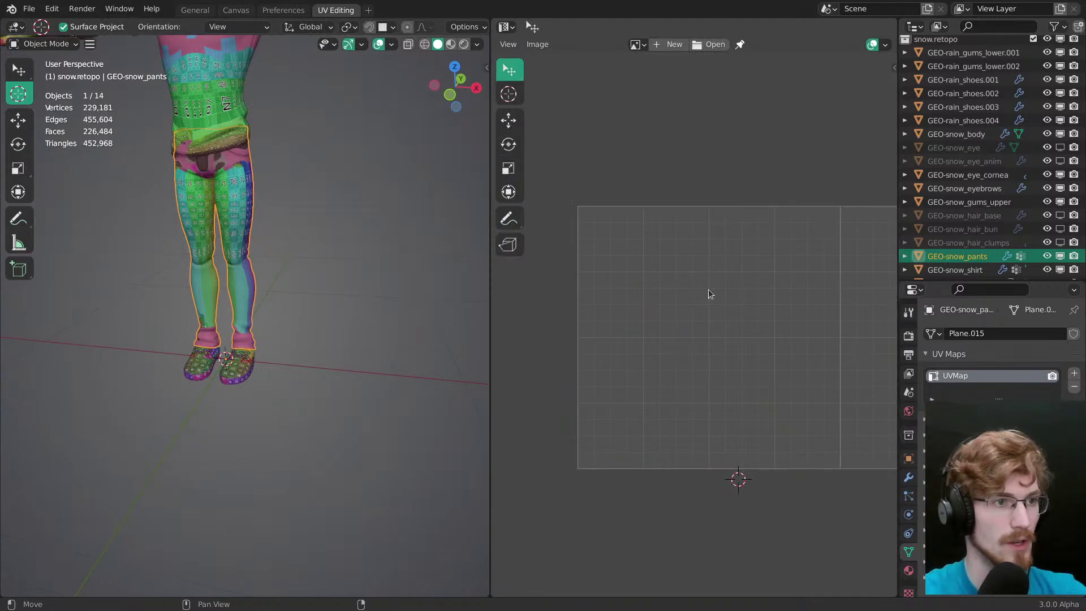
{"action": "middle_click_drag", "start_coordinate": [293, 100], "coordinate": [283, 393], "text": "shift"}
{"action": "scroll", "coordinate": [277, 385], "scroll_direction": "down", "scroll_amount": 1}
{"action": "middle_click_drag", "start_coordinate": [233, 368], "coordinate": [256, 329]}
{"action": "key", "text": "ctrl+s"}
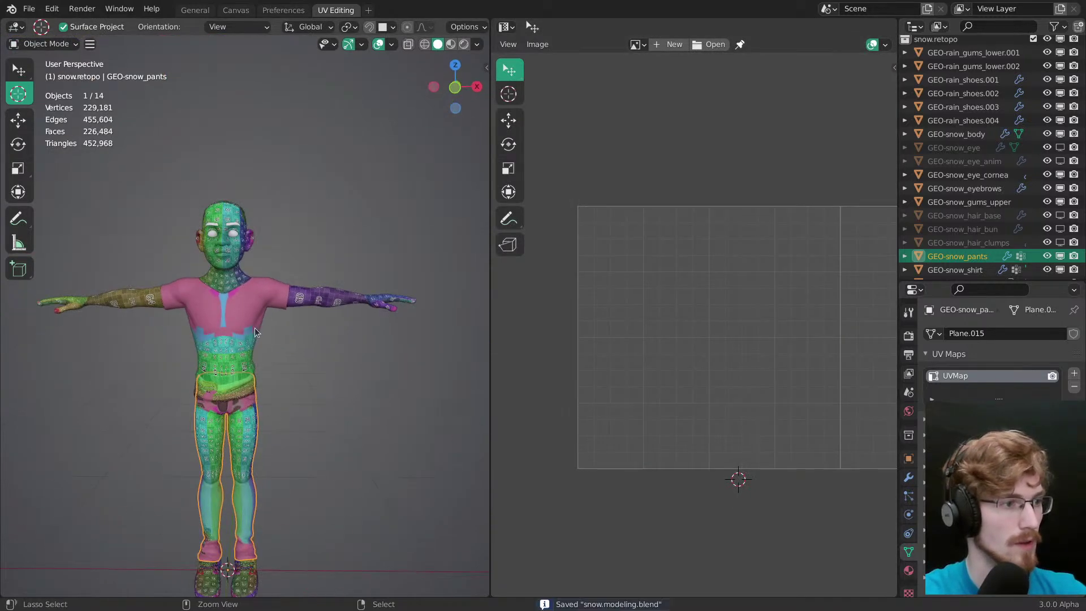
Step: Select GEO-snow_shirt, enter Edit Mode and select all of its geometry to show its UVs
{"action": "scroll", "coordinate": [257, 319], "scroll_direction": "up", "scroll_amount": 2}
{"action": "right_click", "coordinate": [256, 305]}
{"action": "scroll", "coordinate": [259, 303], "scroll_direction": "up", "scroll_amount": 2}
{"action": "middle_click_drag", "start_coordinate": [297, 257], "coordinate": [363, 268], "text": "shift"}
{"action": "key", "text": "alt+a"}
{"action": "right_click", "coordinate": [340, 309]}
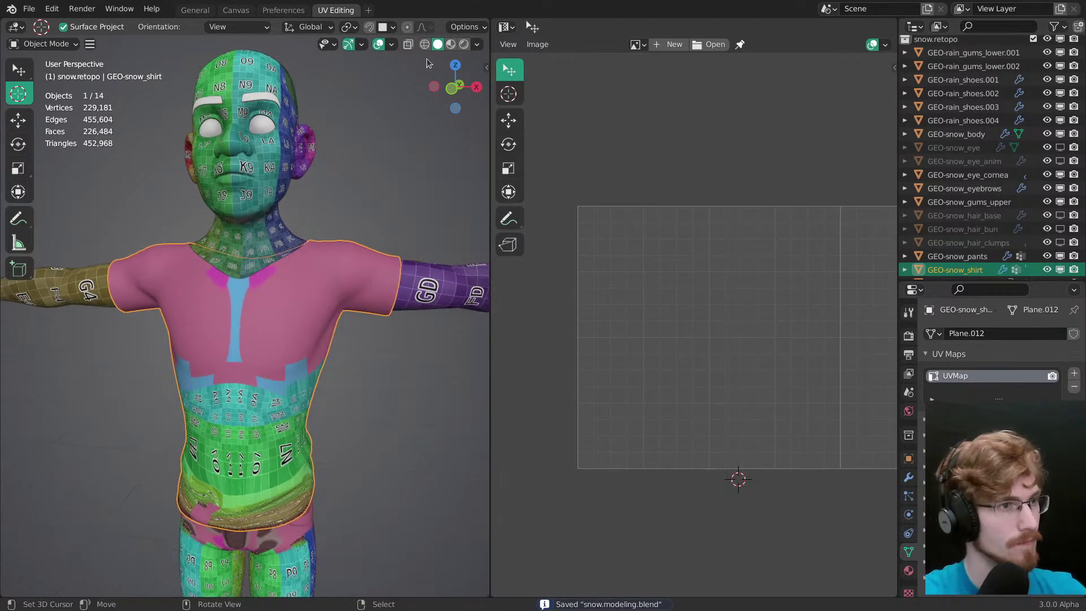
{"action": "left_click", "coordinate": [391, 44]}
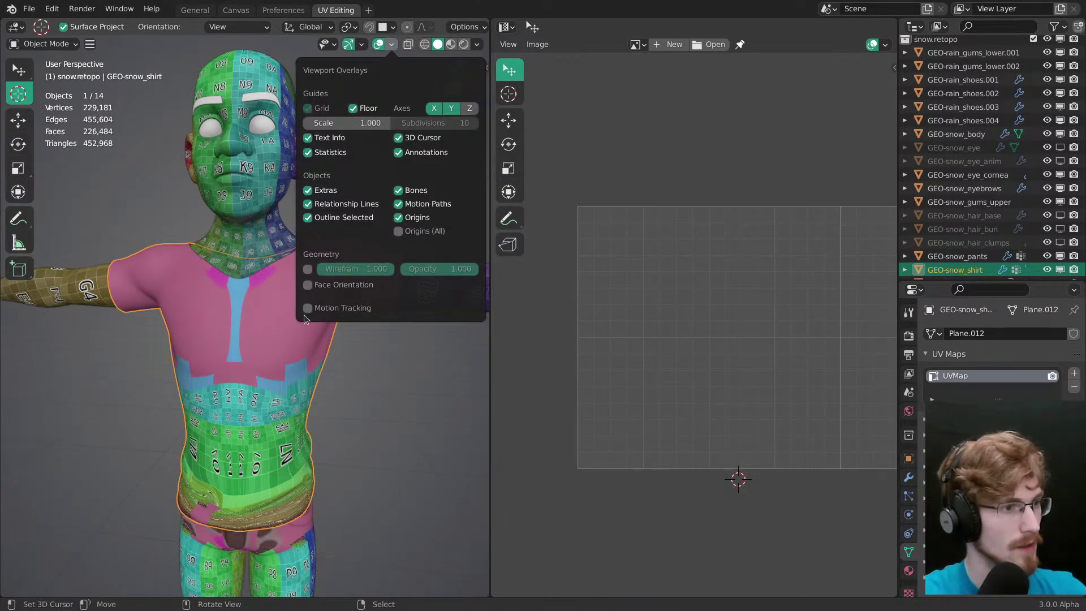
{"action": "key", "text": "ctrl+Tab"}
{"action": "left_click", "coordinate": [324, 383]}
{"action": "key", "text": "a"}
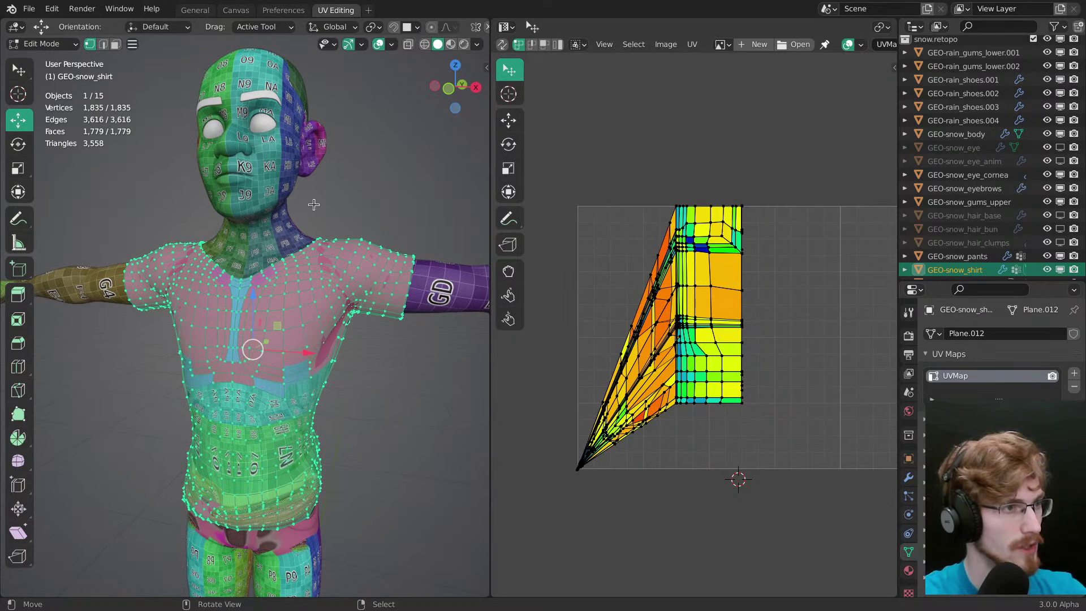
Step: Enable the Fade Inactive Geometry overlay, adjust its strength and toggle Edit Mode on GEO-snow_shirt to check it
{"action": "left_click", "coordinate": [391, 45]}
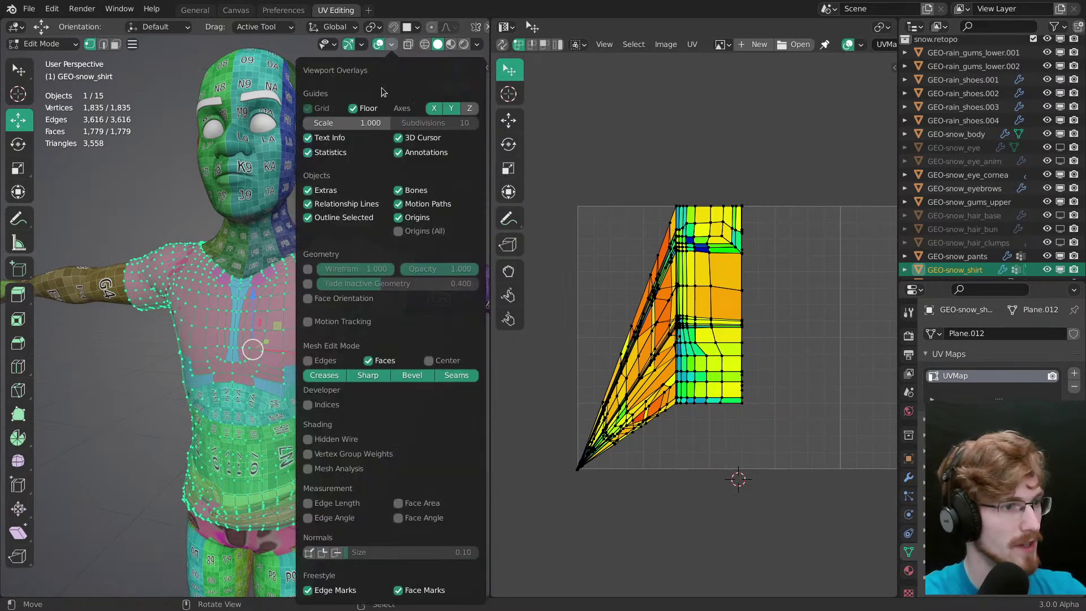
{"action": "left_click", "coordinate": [308, 285]}
{"action": "left_click_drag", "start_coordinate": [387, 290], "coordinate": [396, 279]}
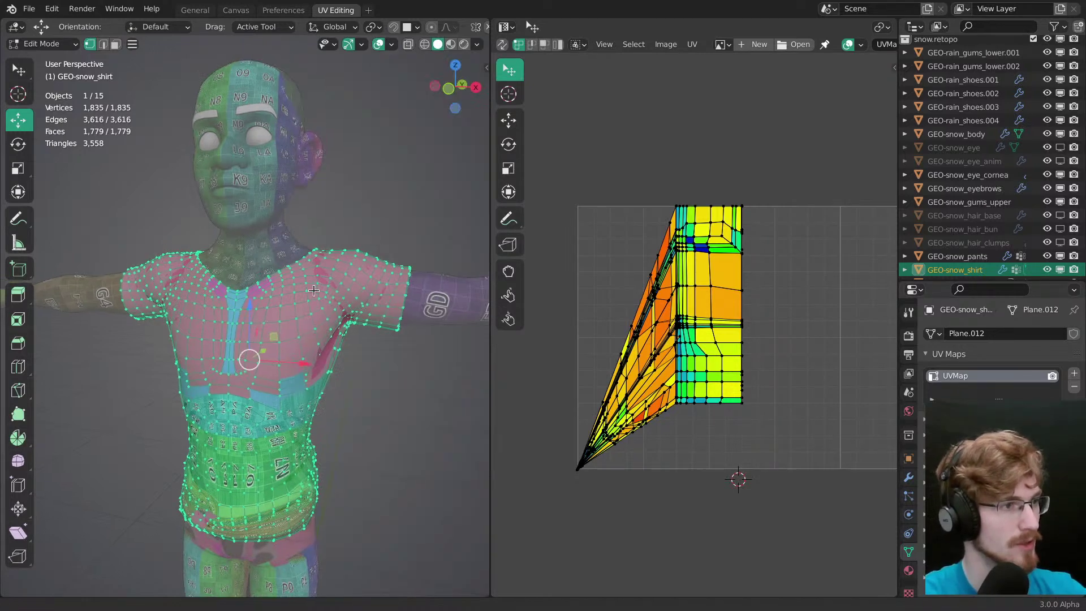
{"action": "key", "text": "Tab"}
{"action": "key", "text": "Tab"}
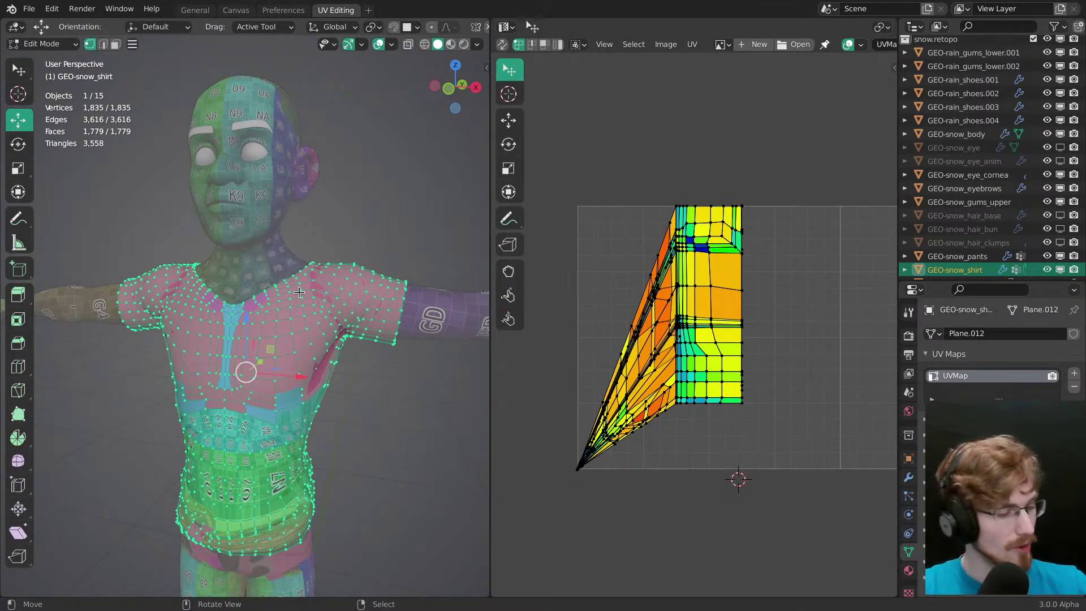
Step: Switch to edge selection, select all geometry of GEO-snow_shirt and reset its UVs
{"action": "key", "text": "alt+shift+z"}
{"action": "key", "text": "alt+shift+z"}
{"action": "key", "text": "2"}
{"action": "middle_click_drag", "start_coordinate": [296, 368], "coordinate": [301, 343], "text": "shift"}
{"action": "key", "text": "alt+a"}
{"action": "scroll", "coordinate": [297, 307], "scroll_direction": "up", "scroll_amount": 3}
{"action": "scroll", "coordinate": [297, 307], "scroll_direction": "down", "scroll_amount": 2}
{"action": "middle_click_drag", "start_coordinate": [301, 342], "coordinate": [252, 312], "text": "shift"}
{"action": "key", "text": "a"}
{"action": "key", "text": "alt+shift+z"}
{"action": "key", "text": "alt+shift+z"}
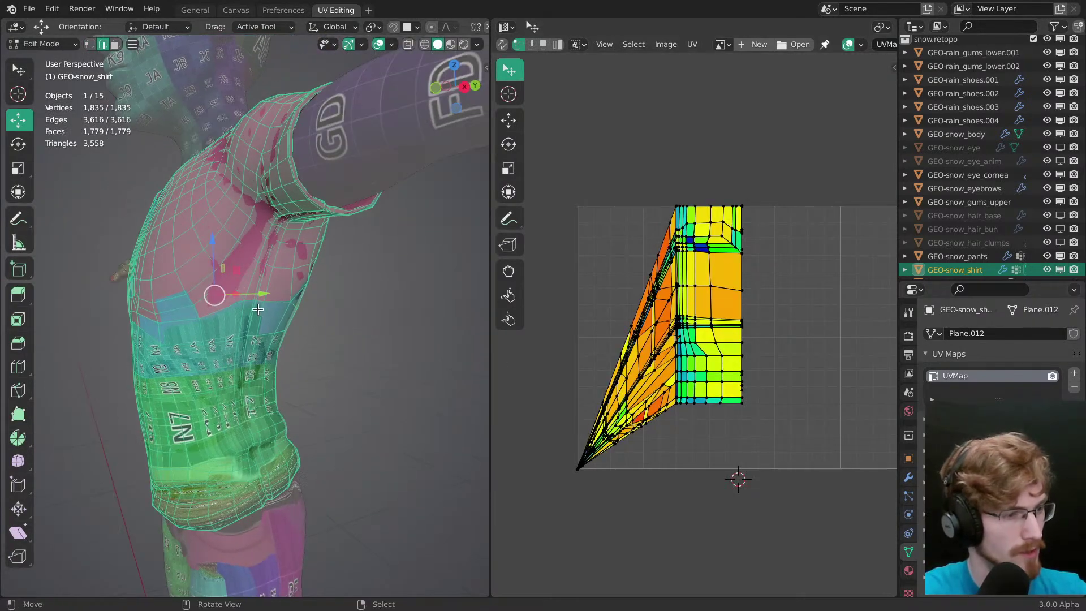
{"action": "key", "text": "u"}
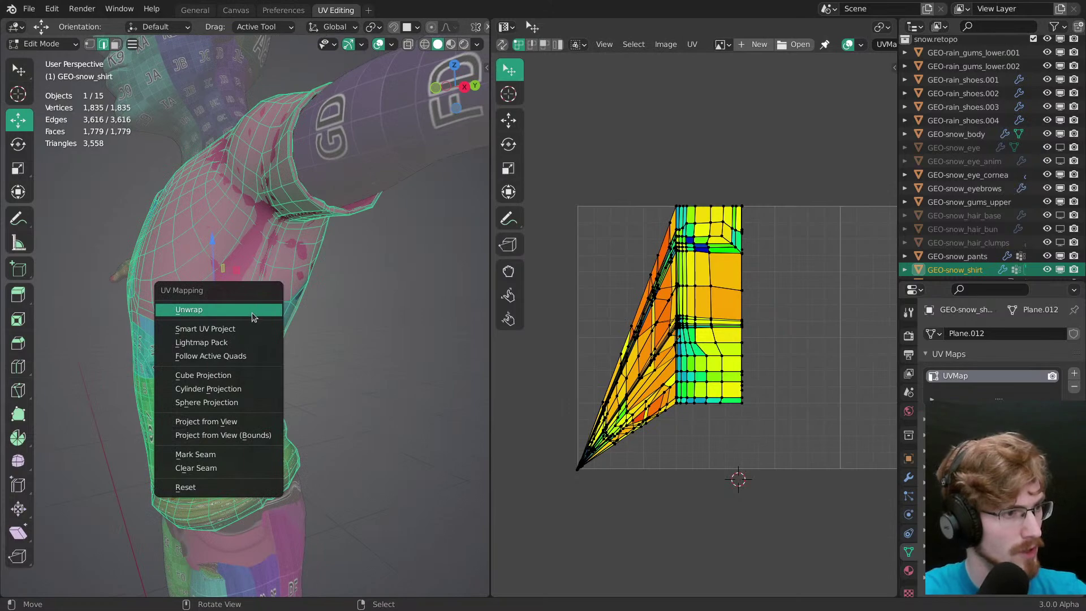
{"action": "left_click", "coordinate": [226, 487]}
Step: Scale all of the shirt's UVs to 0 and move the collapsed point to the UV origin marked by the 2D cursor
{"action": "middle_click_drag", "start_coordinate": [254, 300], "coordinate": [338, 281]}
{"action": "key", "text": "shift+s"}
{"action": "key", "text": "Escape"}
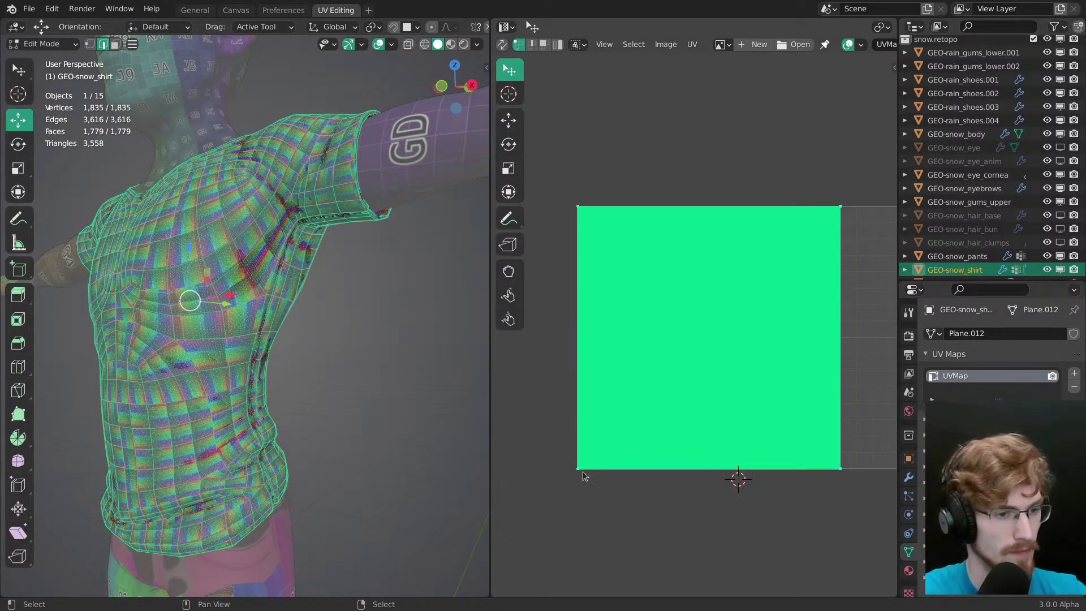
{"action": "right_click_drag", "start_coordinate": [576, 469], "coordinate": [577, 466], "text": "shift"}
{"action": "left_click_drag", "start_coordinate": [577, 467], "coordinate": [577, 470], "text": "alt"}
{"action": "key", "text": "s"}
{"action": "key", "text": "0"}
{"action": "key", "text": "Return"}
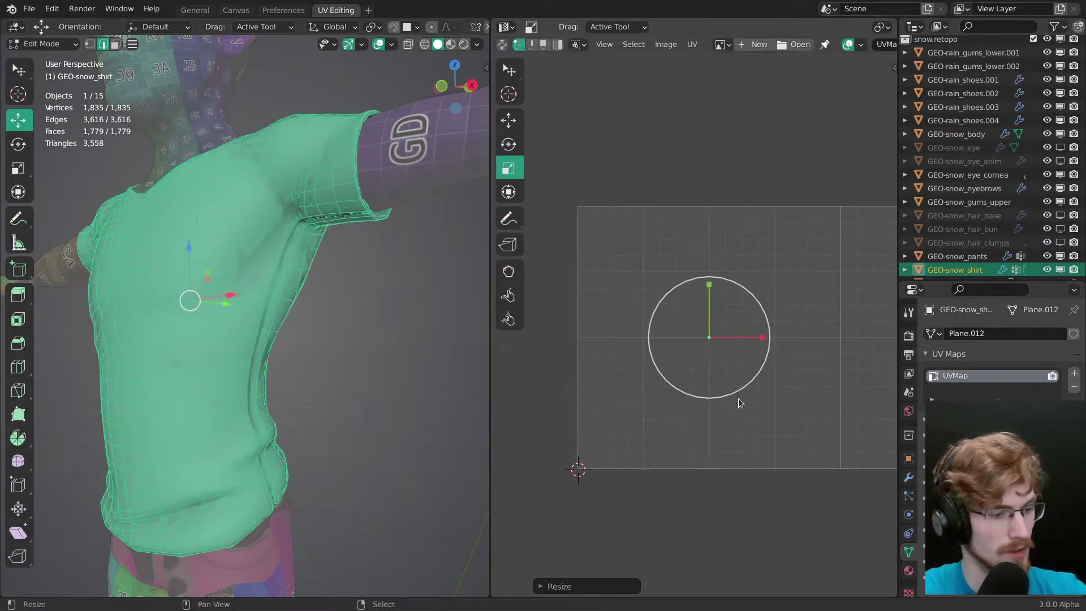
{"action": "key", "text": "g"}
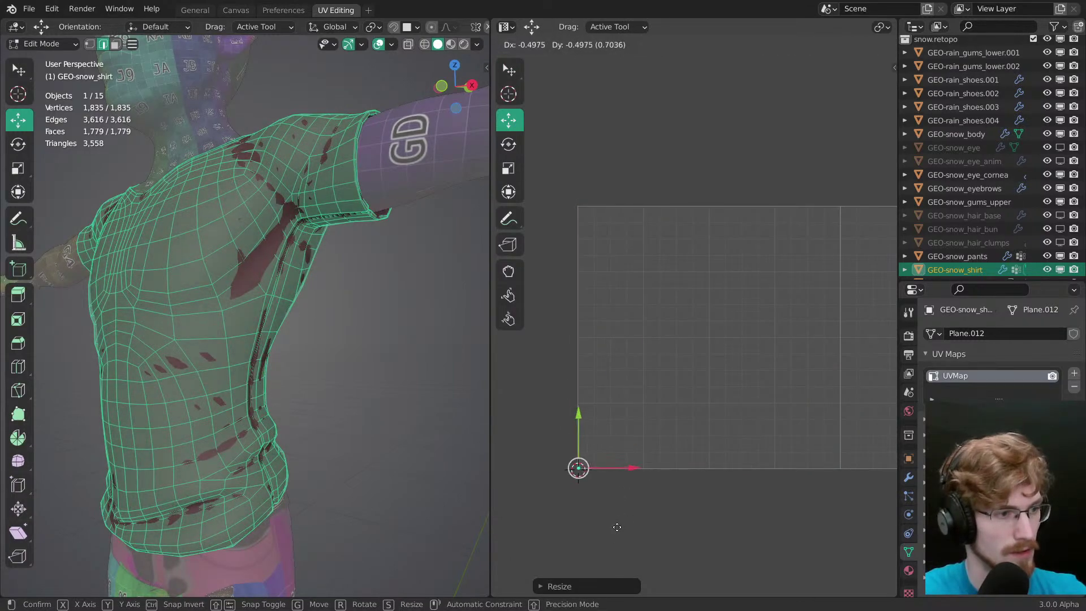
{"action": "left_click", "coordinate": [617, 527]}
Step: Deselect the shirt's geometry and enable the on-cage display of its Subdivision modifier
{"action": "key", "text": "alt+a"}
{"action": "mouse_move", "coordinate": [258, 351]}
{"action": "middle_mouse_down"}
{"action": "mouse_move", "coordinate": [278, 349]}
{"action": "mouse_move", "coordinate": [317, 383]}
{"action": "mouse_move", "coordinate": [339, 351]}
{"action": "mouse_move", "coordinate": [335, 343]}
{"action": "mouse_move", "coordinate": [198, 349]}
{"action": "mouse_move", "coordinate": [244, 346]}
{"action": "middle_mouse_up"}
{"action": "scroll", "coordinate": [320, 380], "scroll_direction": "down", "scroll_amount": 2}
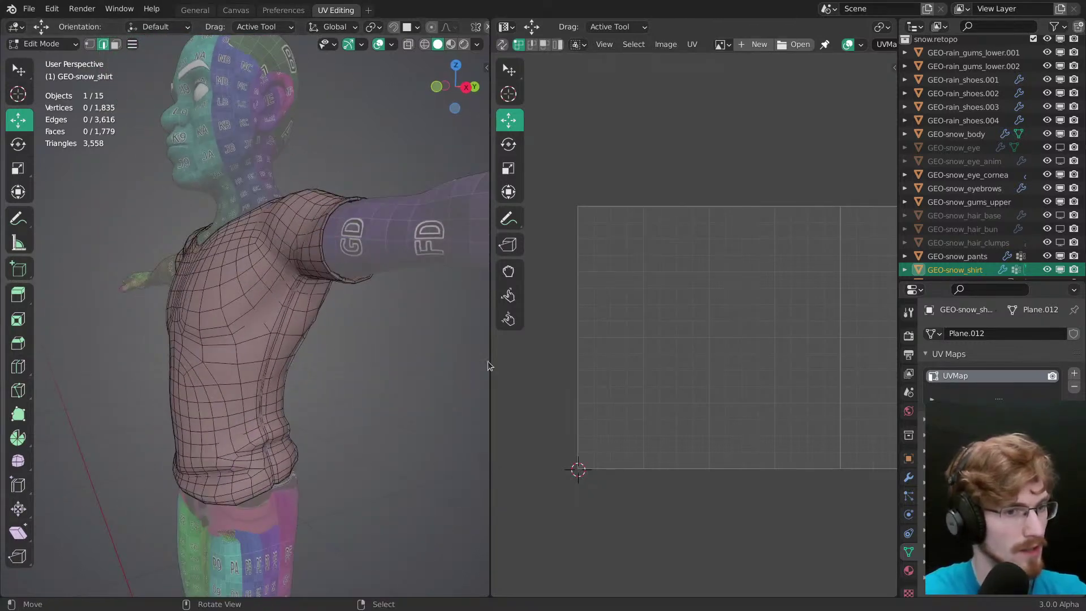
{"action": "left_click", "coordinate": [909, 476]}
{"action": "left_click", "coordinate": [989, 355]}
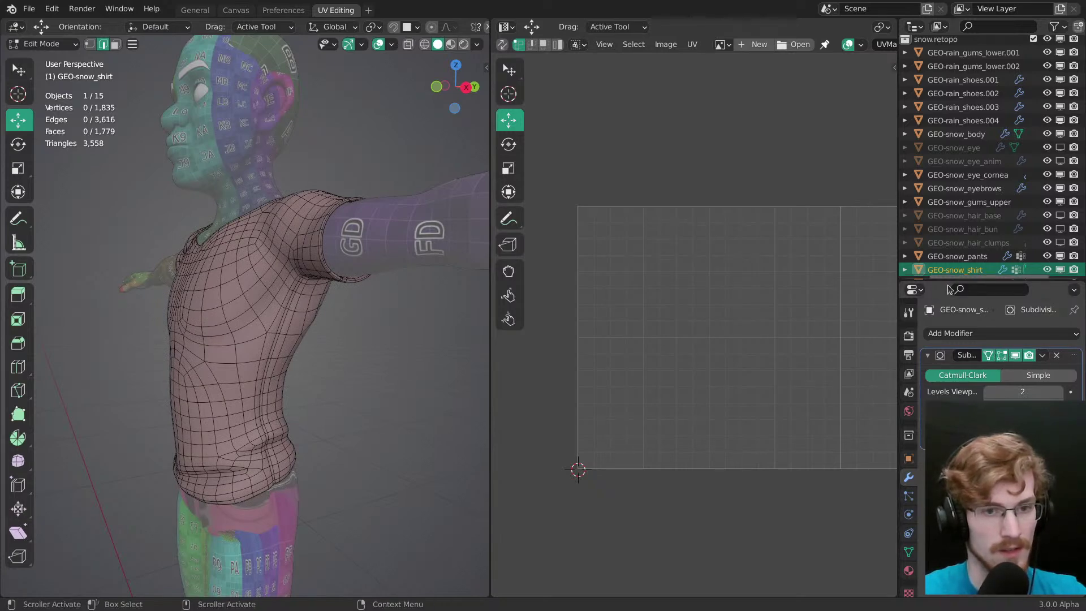
Step: Enlarge the Properties editor upward and save the file
{"action": "left_click_drag", "start_coordinate": [945, 280], "coordinate": [946, 211]}
{"action": "key", "text": "ctrl+s"}
{"action": "middle_click_drag", "start_coordinate": [258, 380], "coordinate": [268, 298], "text": "shift"}
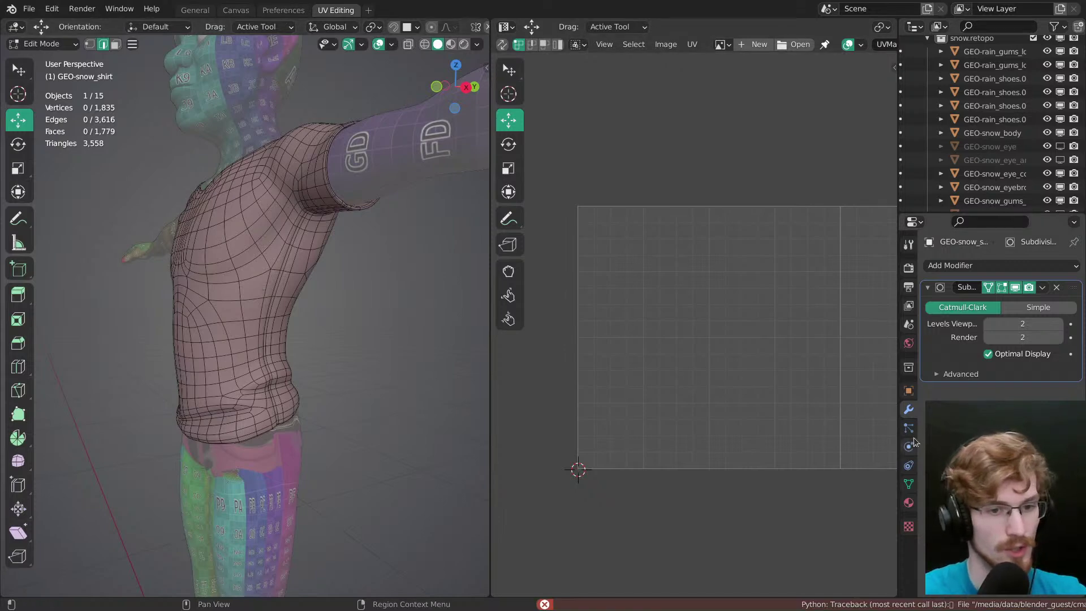
Step: Select the edge line down one side of the shirt from the underarm to the hem and mark it as a seam
{"action": "left_click", "coordinate": [908, 483]}
{"action": "scroll", "coordinate": [266, 291], "scroll_direction": "up", "scroll_amount": 4}
{"action": "middle_click_drag", "start_coordinate": [268, 289], "coordinate": [224, 283]}
{"action": "middle_click_drag", "start_coordinate": [253, 338], "coordinate": [254, 308]}
{"action": "middle_click_drag", "start_coordinate": [311, 406], "coordinate": [220, 256], "text": "shift"}
{"action": "key", "text": "alt+shift+z"}
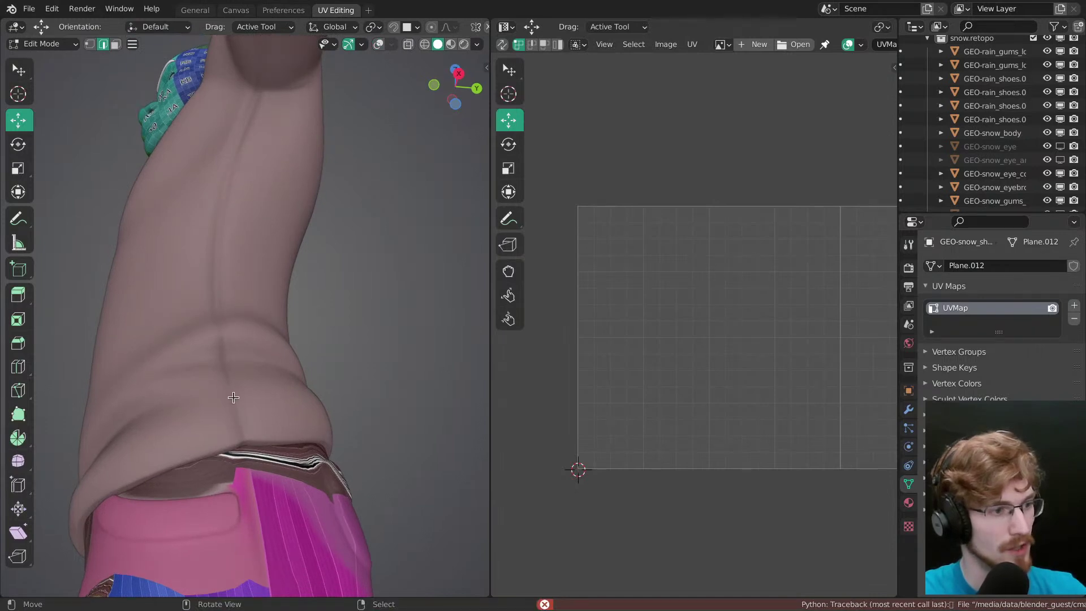
{"action": "key", "text": "alt+shift+z"}
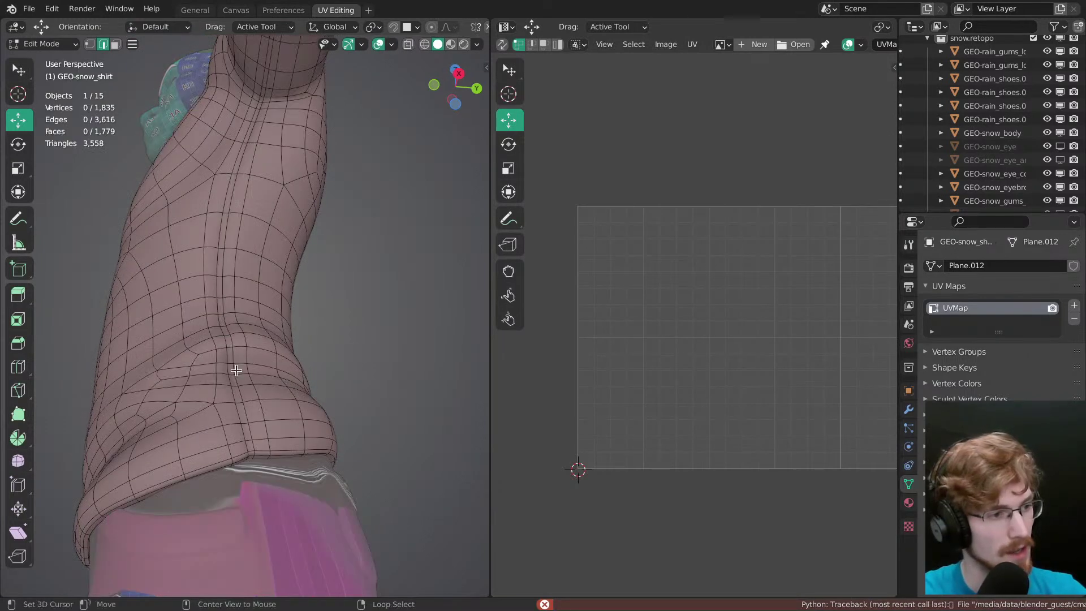
{"action": "middle_click_drag", "start_coordinate": [232, 380], "coordinate": [199, 355]}
{"action": "middle_click_drag", "start_coordinate": [223, 303], "coordinate": [288, 466]}
{"action": "key", "text": "ctrl+e"}
{"action": "left_click", "coordinate": [284, 489]}
Step: Enable UV sync selection and check the Live Unwrap setting in both the UV editor and the viewport options
{"action": "middle_click_drag", "start_coordinate": [362, 368], "coordinate": [398, 347]}
{"action": "key", "text": "a"}
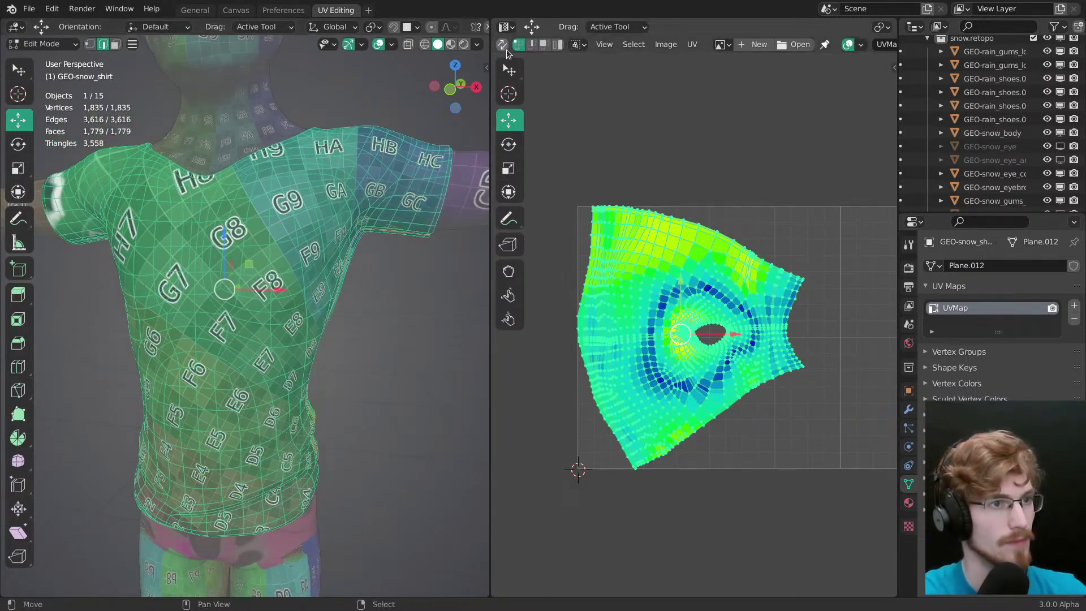
{"action": "key", "text": "alt+a"}
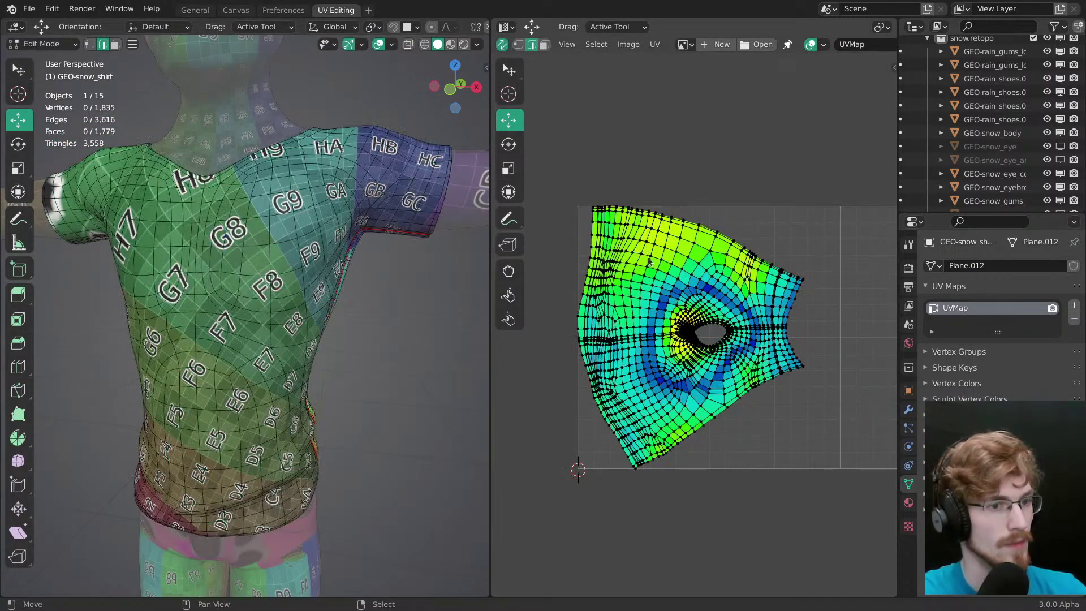
{"action": "left_click", "coordinate": [654, 45]}
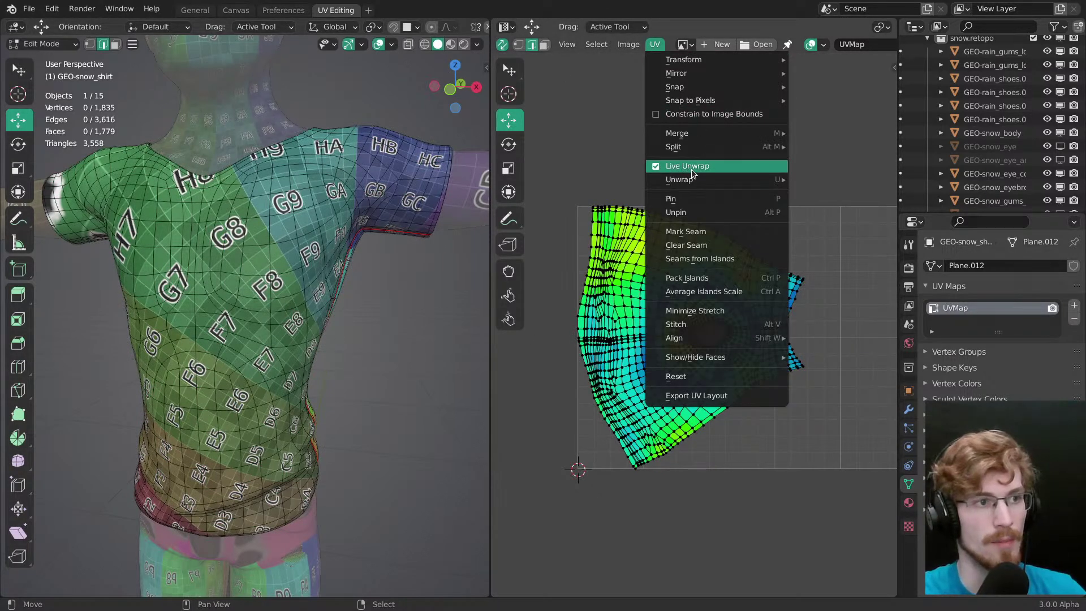
{"action": "middle_click_drag", "start_coordinate": [429, 26], "coordinate": [287, 56]}
{"action": "left_click", "coordinate": [460, 27]}
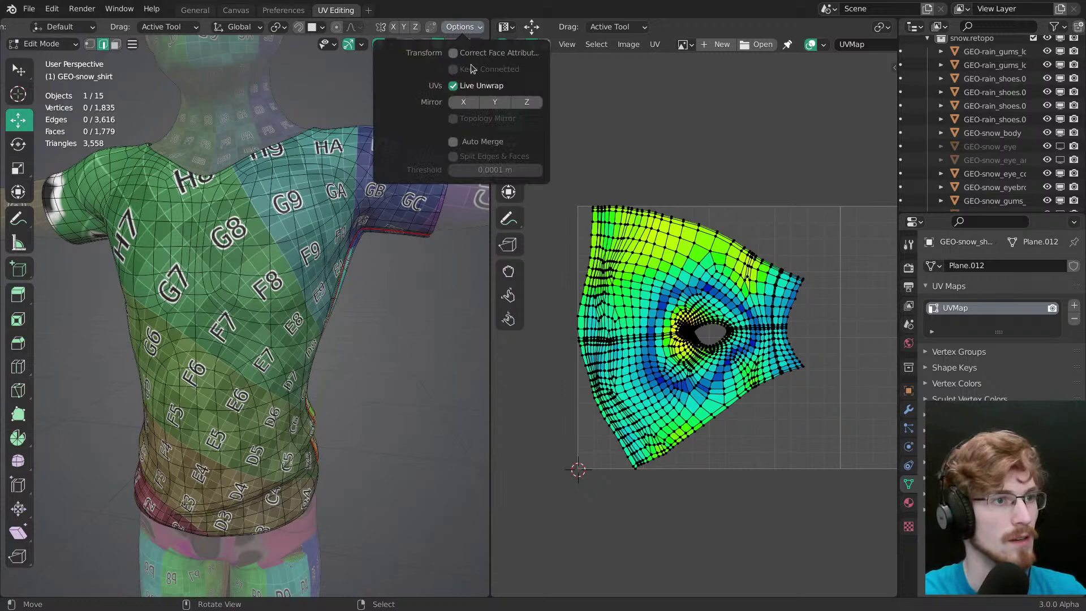
Step: Pick one edge of the shirt's side seam and select the similar edges by Seam
{"action": "middle_click_drag", "start_coordinate": [407, 287], "coordinate": [222, 389]}
{"action": "scroll", "coordinate": [221, 388], "scroll_direction": "up", "scroll_amount": 1}
{"action": "left_click", "coordinate": [187, 353], "text": "alt"}
{"action": "middle_click_drag", "start_coordinate": [187, 353], "coordinate": [195, 378]}
{"action": "middle_click_drag", "start_coordinate": [195, 379], "coordinate": [310, 295], "text": "shift"}
{"action": "middle_click_drag", "start_coordinate": [362, 324], "coordinate": [175, 346]}
{"action": "scroll", "coordinate": [226, 294], "scroll_direction": "down", "scroll_amount": 2}
{"action": "middle_click_drag", "start_coordinate": [249, 243], "coordinate": [219, 253], "text": "shift"}
{"action": "middle_click_drag", "start_coordinate": [237, 319], "coordinate": [280, 282], "text": "ctrl"}
{"action": "right_click", "coordinate": [250, 284]}
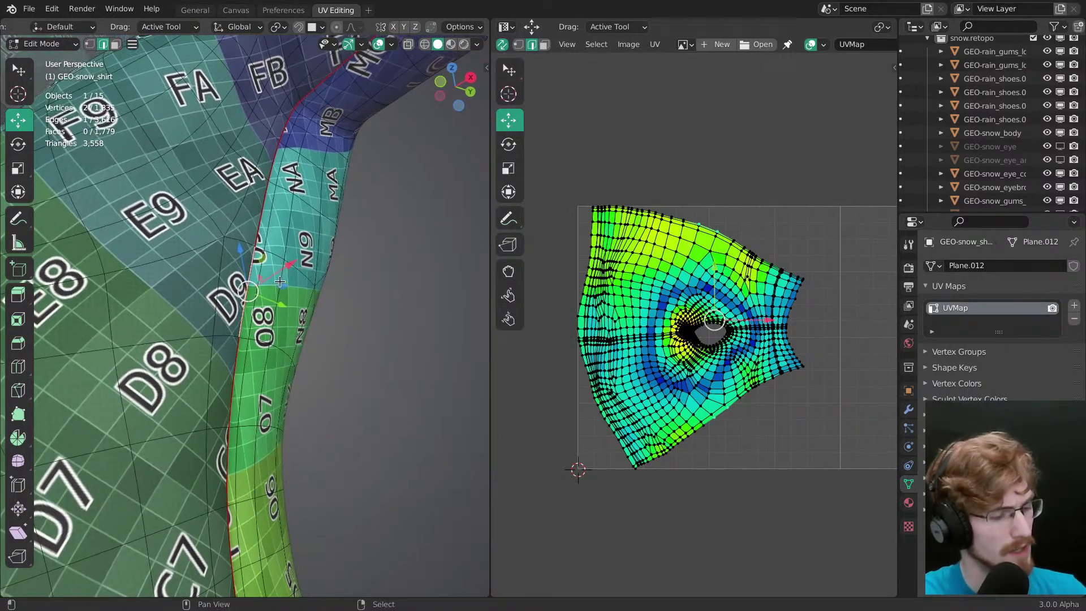
{"action": "key", "text": "shift+g"}
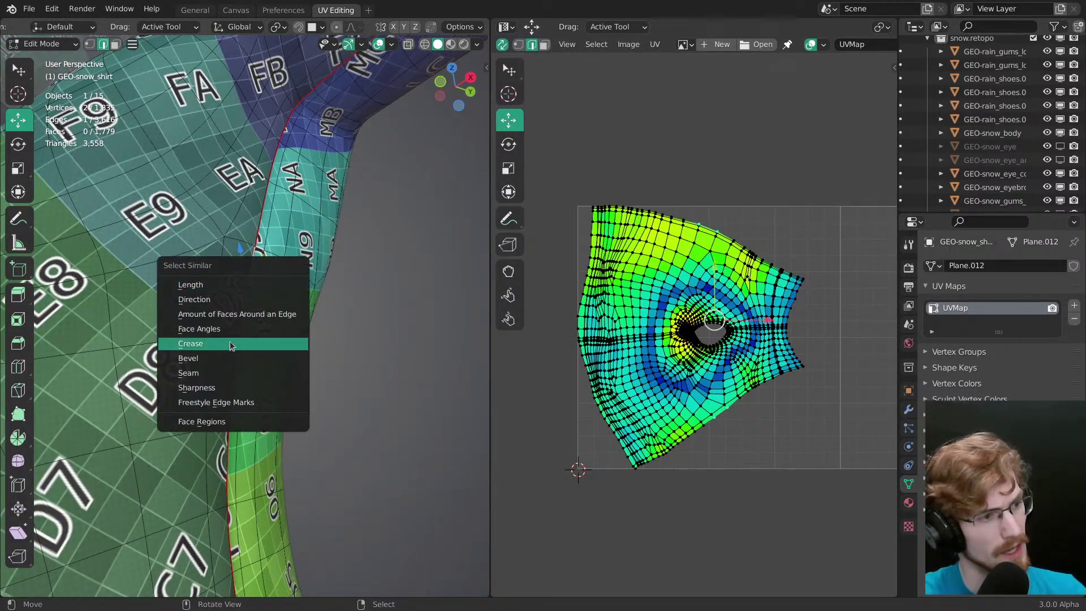
{"action": "left_click", "coordinate": [202, 375]}
Step: Try to transfer the seam edge selection to the shirt's other side with Select Mirror
{"action": "middle_click_drag", "start_coordinate": [273, 290], "coordinate": [319, 310], "text": "ctrl"}
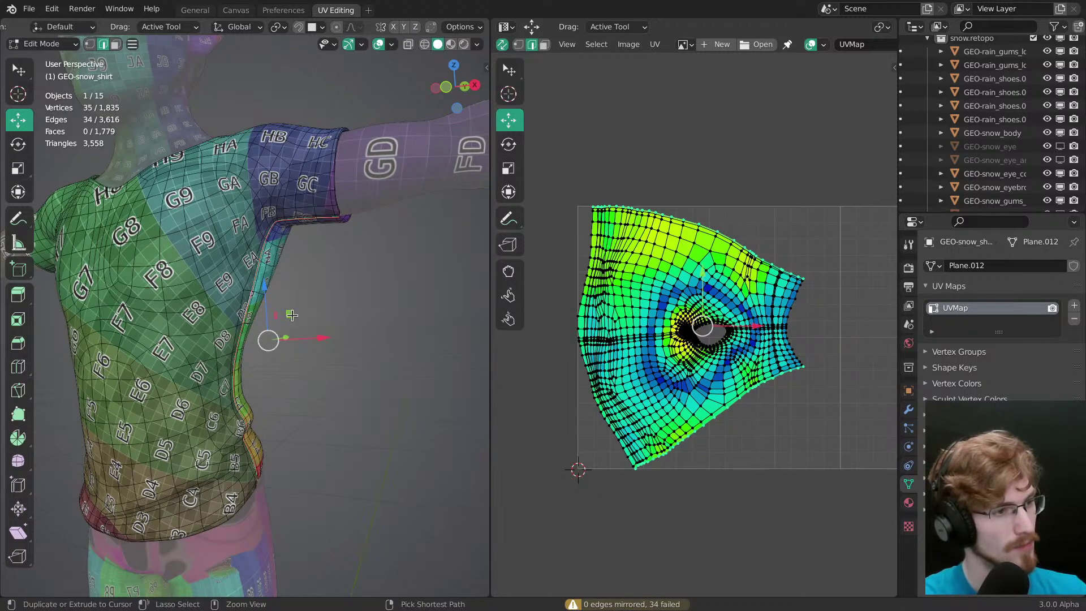
{"action": "key", "text": "F3"}
{"action": "type", "text": "select mirror"}
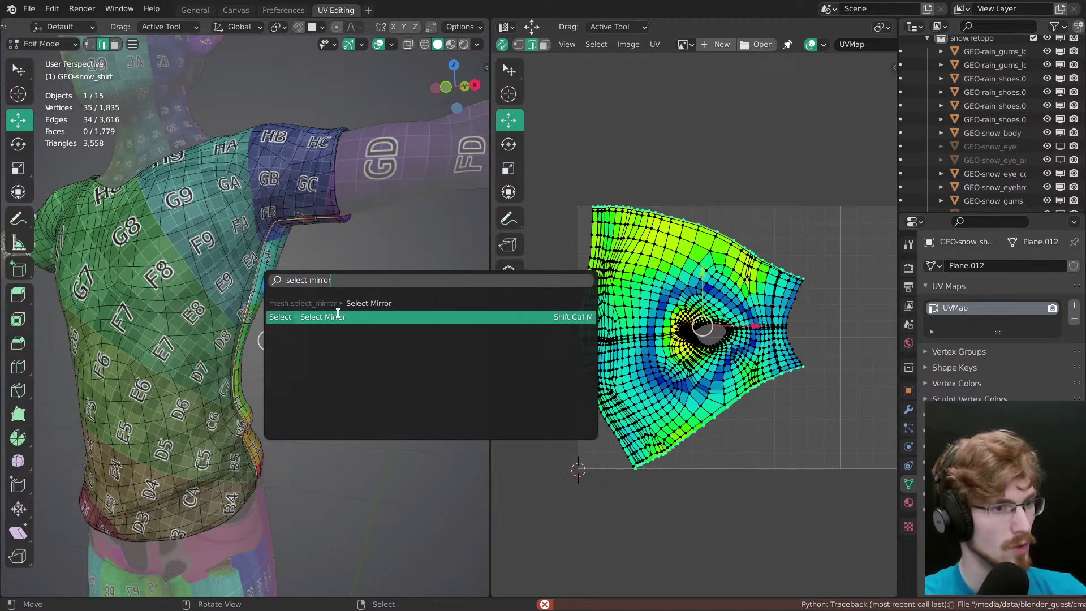
{"action": "middle_click_drag", "start_coordinate": [341, 327], "coordinate": [391, 341]}
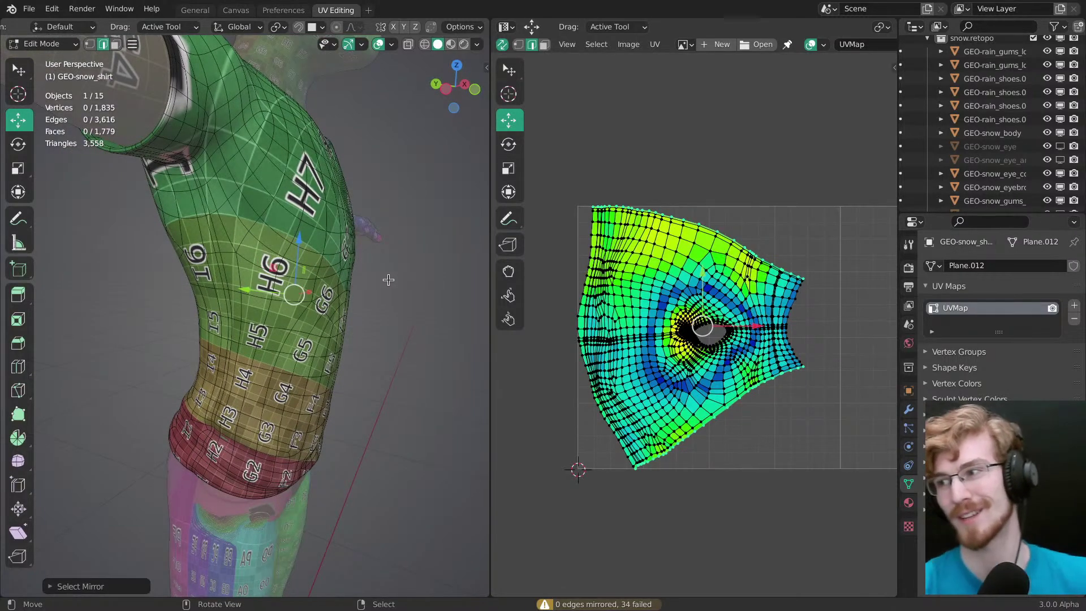
Step: Select the matching side edge line on the opposite side of the shirt and mark it as a seam
{"action": "middle_click_drag", "start_coordinate": [226, 320], "coordinate": [261, 325]}
{"action": "middle_click_drag", "start_coordinate": [260, 325], "coordinate": [304, 377], "text": "ctrl"}
{"action": "key", "text": "ctrl+e"}
{"action": "left_click", "coordinate": [293, 302]}
{"action": "scroll", "coordinate": [304, 377], "scroll_direction": "down", "scroll_amount": 1}
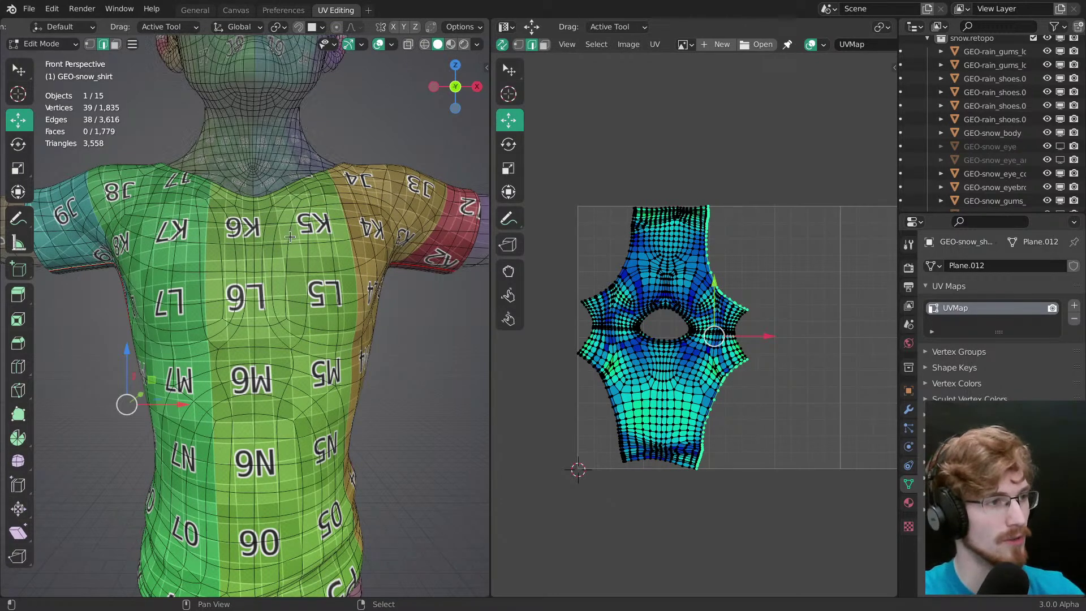
Step: Set the wireframe overlay opacity to 0.507 and check how it looks around the head
{"action": "middle_click_drag", "start_coordinate": [290, 241], "coordinate": [304, 491], "text": "shift"}
{"action": "scroll", "coordinate": [301, 487], "scroll_direction": "down", "scroll_amount": 2}
{"action": "left_click", "coordinate": [390, 45]}
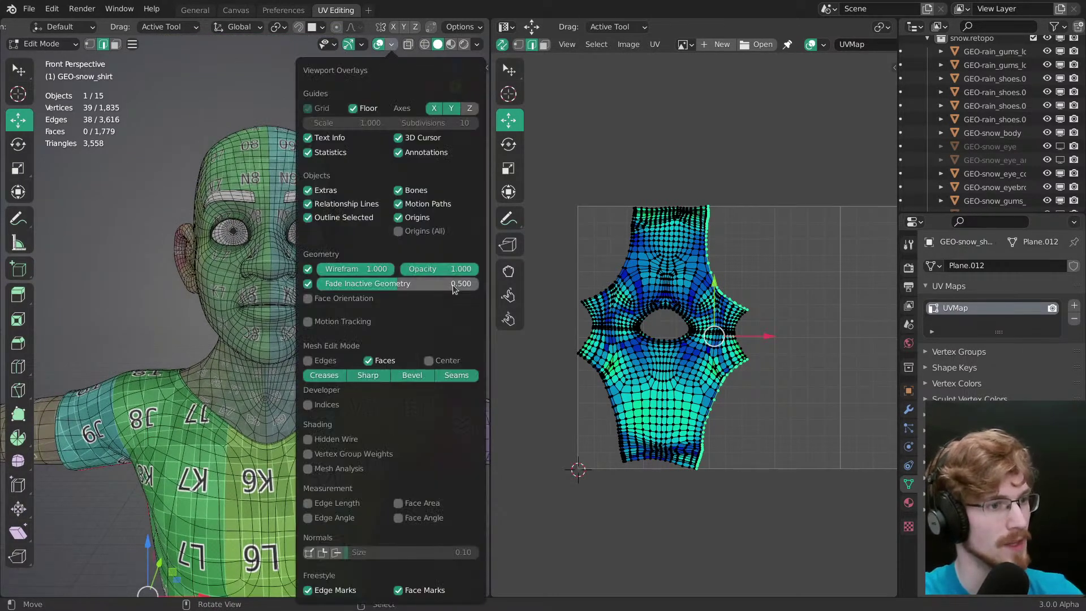
{"action": "left_click_drag", "start_coordinate": [461, 276], "coordinate": [358, 255]}
{"action": "middle_click_drag", "start_coordinate": [292, 287], "coordinate": [269, 310]}
{"action": "scroll", "coordinate": [246, 328], "scroll_direction": "up", "scroll_amount": 3}
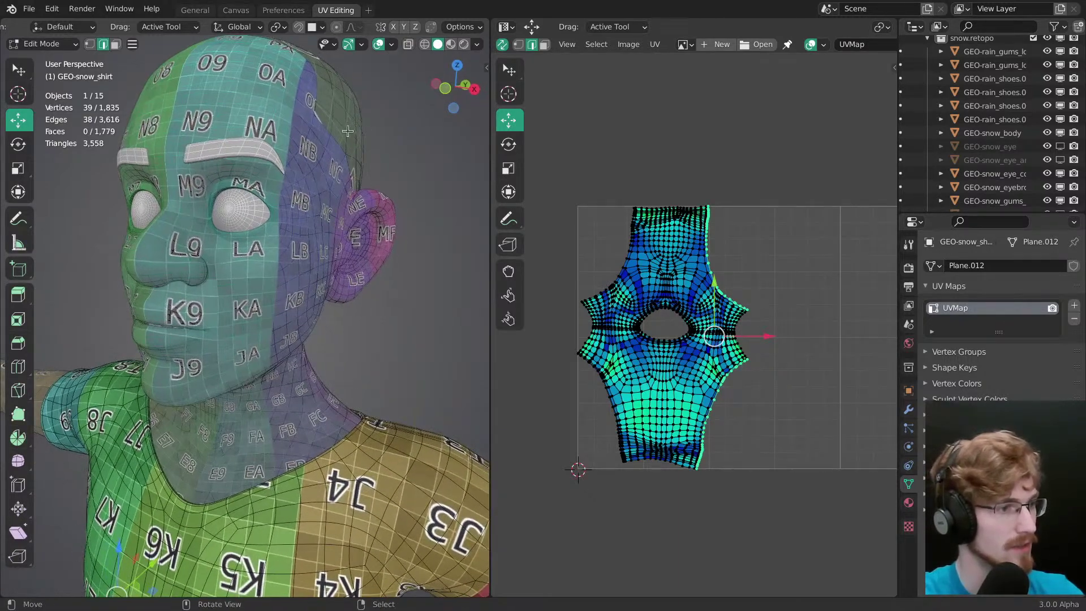
{"action": "scroll", "coordinate": [294, 245], "scroll_direction": "up", "scroll_amount": 3}
{"action": "mouse_move", "coordinate": [294, 244]}
{"action": "middle_mouse_down"}
{"action": "mouse_move", "coordinate": [284, 221]}
{"action": "mouse_move", "coordinate": [294, 248]}
{"action": "middle_mouse_up"}
{"action": "scroll", "coordinate": [304, 282], "scroll_direction": "down", "scroll_amount": 4}
{"action": "middle_click_drag", "start_coordinate": [304, 287], "coordinate": [319, 228]}
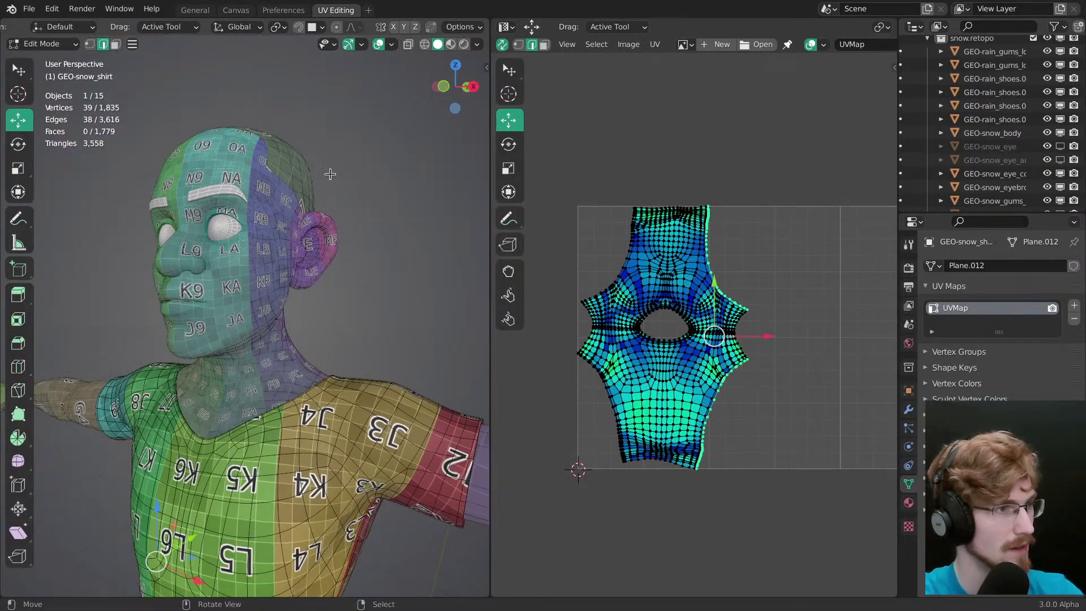
{"action": "left_click", "coordinate": [390, 45]}
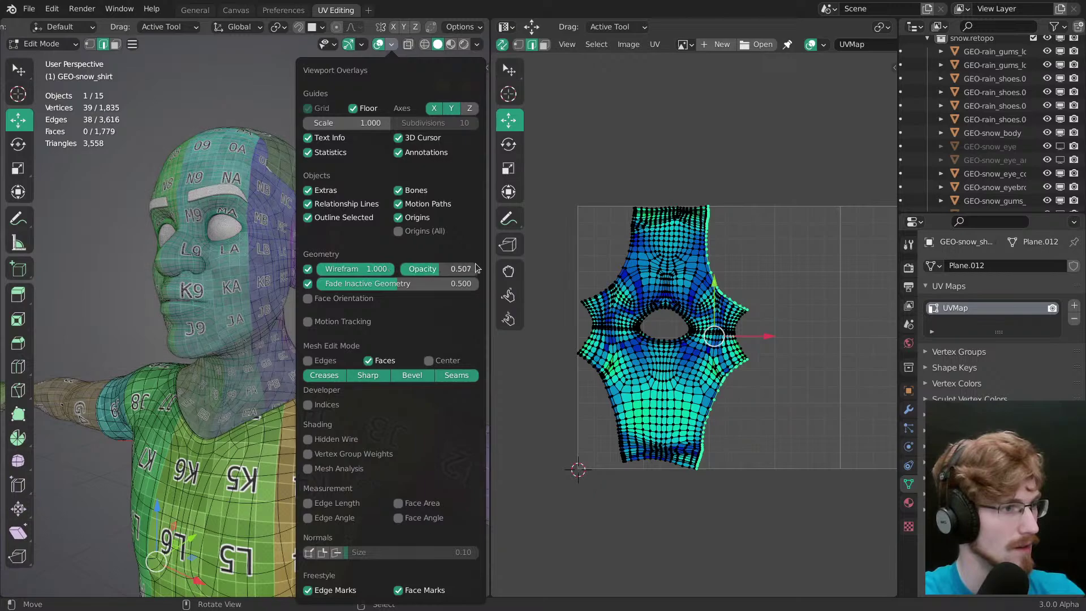
Step: Examine the shirt's checker texture from the front and from the back, with all of its geometry selected
{"action": "middle_click_drag", "start_coordinate": [317, 422], "coordinate": [385, 237], "text": "shift"}
{"action": "middle_click_drag", "start_coordinate": [388, 373], "coordinate": [269, 391], "text": "shift"}
{"action": "key", "text": "alt+a"}
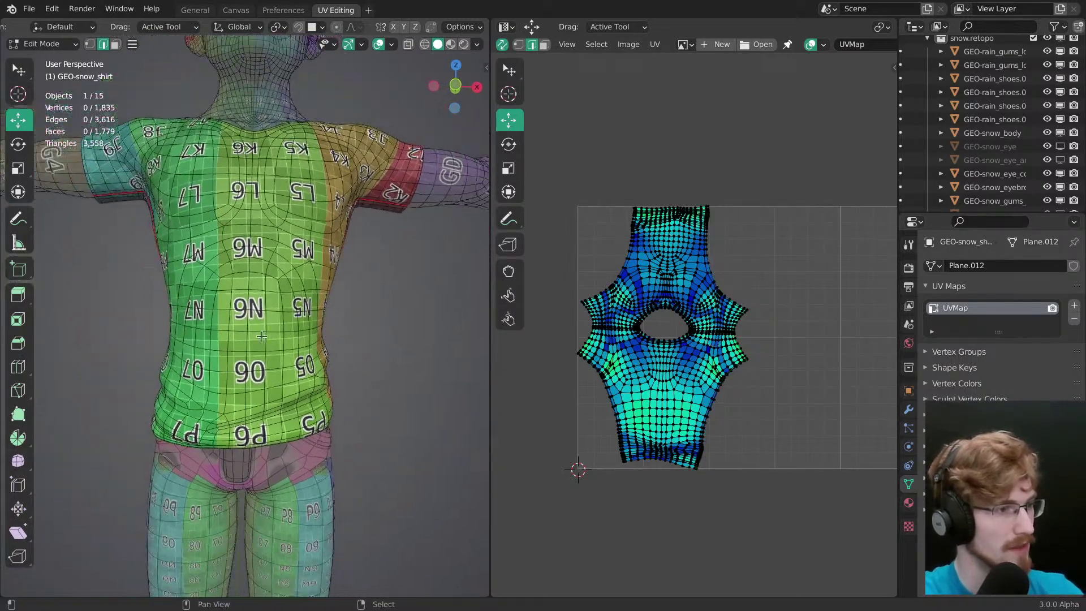
{"action": "key", "text": "grave"}
{"action": "left_click", "coordinate": [346, 331]}
{"action": "key", "text": "a"}
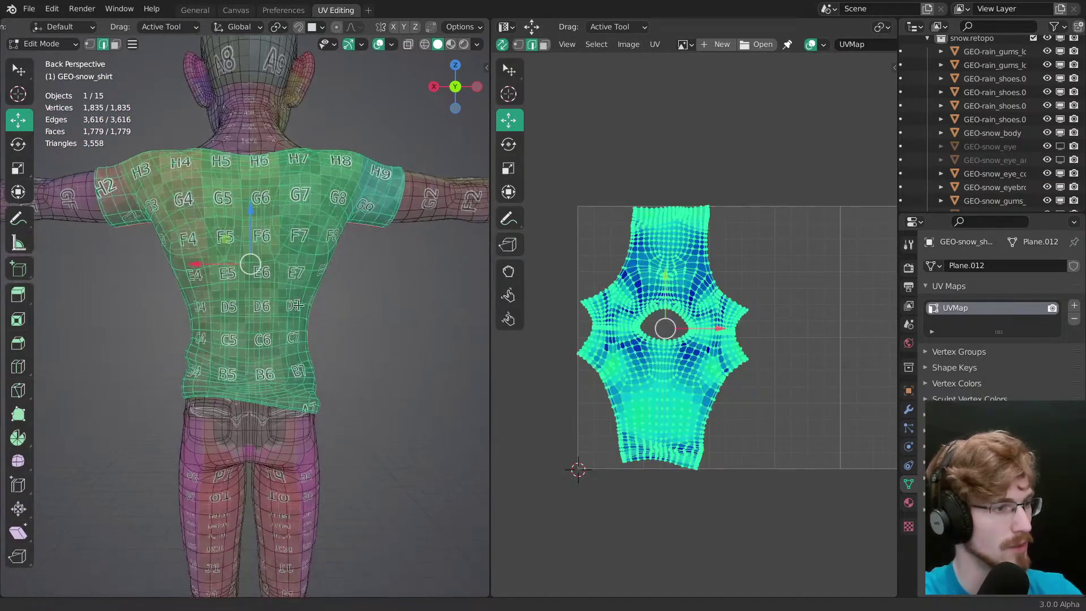
{"action": "scroll", "coordinate": [242, 301], "scroll_direction": "up", "scroll_amount": 4}
{"action": "middle_click_drag", "start_coordinate": [241, 301], "coordinate": [278, 407]}
Step: Select the edge lines running over both shoulders from the neckline to the sleeve cuffs
{"action": "key", "text": "grave"}
{"action": "left_click", "coordinate": [267, 394]}
{"action": "scroll", "coordinate": [340, 362], "scroll_direction": "down", "scroll_amount": 2}
{"action": "middle_click_drag", "start_coordinate": [365, 353], "coordinate": [303, 318], "text": "shift"}
{"action": "middle_click", "coordinate": [293, 339], "text": "alt"}
{"action": "key", "text": "alt+a"}
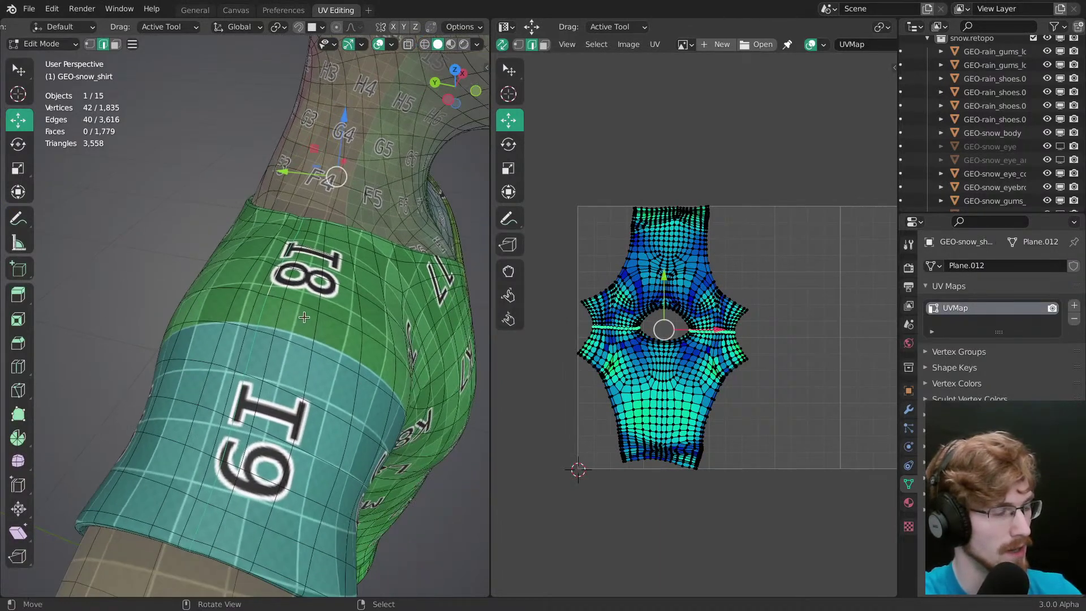
Step: Set the viewport's solid shading color to Material
{"action": "left_click", "coordinate": [475, 44]}
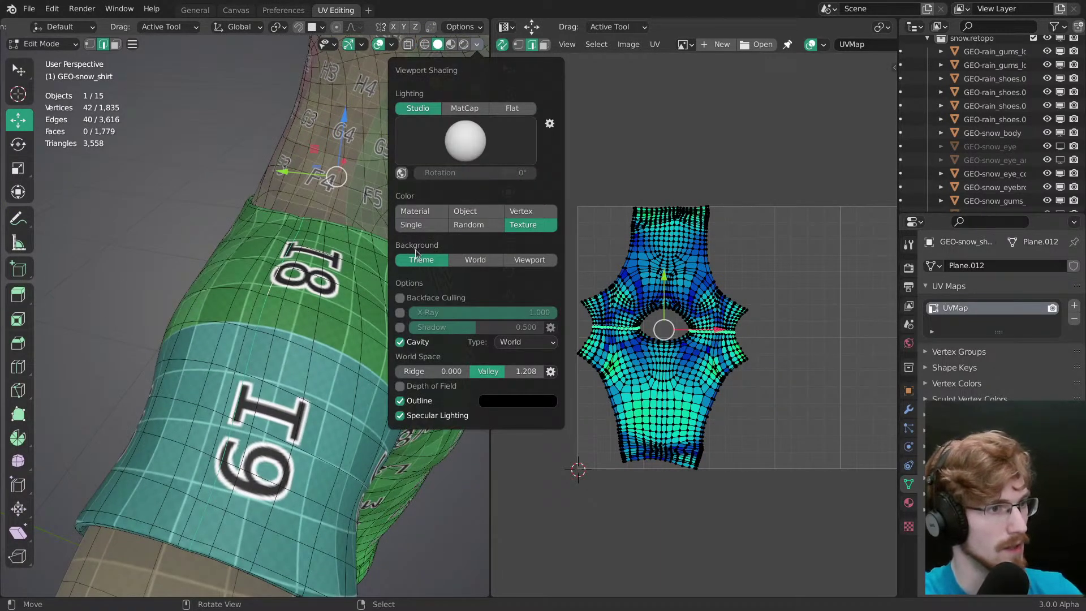
{"action": "left_click", "coordinate": [413, 229]}
{"action": "left_click", "coordinate": [417, 215]}
Step: Inspect the selected shoulder edges in different shading modes and mark them as seams to separate the shirt's front and back
{"action": "mouse_move", "coordinate": [316, 325]}
{"action": "middle_mouse_down"}
{"action": "mouse_move", "coordinate": [257, 332]}
{"action": "mouse_move", "coordinate": [336, 373]}
{"action": "mouse_move", "coordinate": [300, 335]}
{"action": "mouse_move", "coordinate": [334, 332]}
{"action": "mouse_move", "coordinate": [374, 404]}
{"action": "mouse_move", "coordinate": [315, 278]}
{"action": "mouse_move", "coordinate": [325, 356]}
{"action": "mouse_move", "coordinate": [392, 424]}
{"action": "mouse_move", "coordinate": [298, 337]}
{"action": "mouse_move", "coordinate": [293, 286]}
{"action": "mouse_move", "coordinate": [309, 308]}
{"action": "mouse_move", "coordinate": [294, 325]}
{"action": "middle_mouse_up"}
{"action": "key", "text": "z"}
{"action": "left_click", "coordinate": [311, 389]}
{"action": "key", "text": "z"}
{"action": "left_click", "coordinate": [398, 378]}
{"action": "key", "text": "shift+alt+z"}
{"action": "key", "text": "shift+alt+z"}
{"action": "key", "text": "ctrl+e"}
{"action": "left_click", "coordinate": [299, 324]}
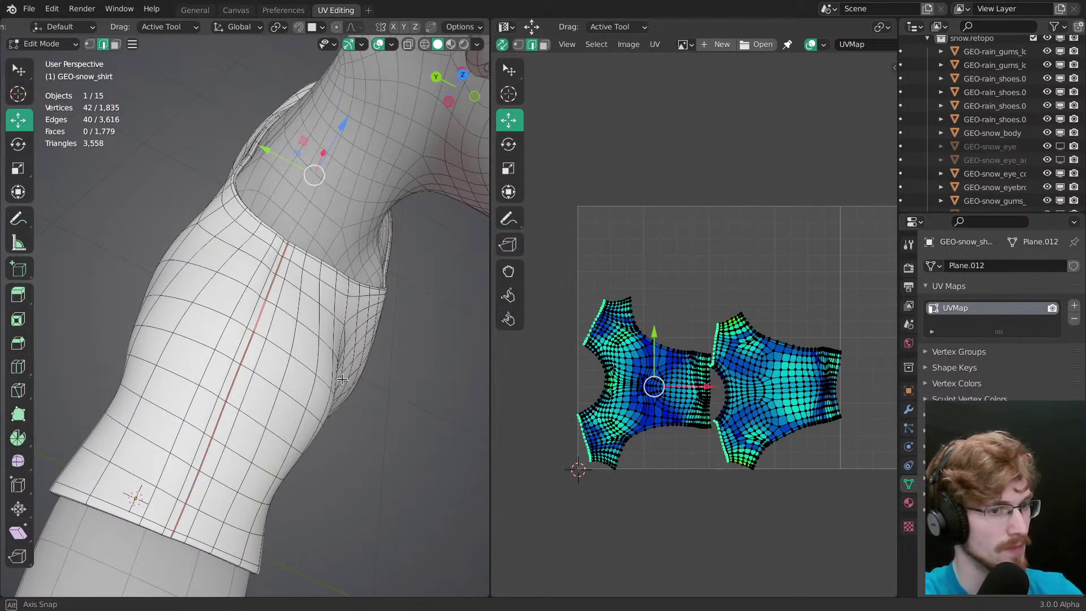
Step: Select the first shirt UV island with all its linked faces and rotate it upright, with the hem facing down
{"action": "middle_click_drag", "start_coordinate": [354, 386], "coordinate": [356, 376]}
{"action": "scroll", "coordinate": [775, 361], "scroll_direction": "up", "scroll_amount": 3}
{"action": "mouse_move", "coordinate": [738, 311]}
{"action": "middle_mouse_down"}
{"action": "mouse_move", "coordinate": [801, 318]}
{"action": "mouse_move", "coordinate": [746, 302]}
{"action": "middle_mouse_up"}
{"action": "middle_click_drag", "start_coordinate": [742, 301], "coordinate": [769, 298]}
{"action": "right_click", "coordinate": [720, 312]}
{"action": "key", "text": "ctrl+l"}
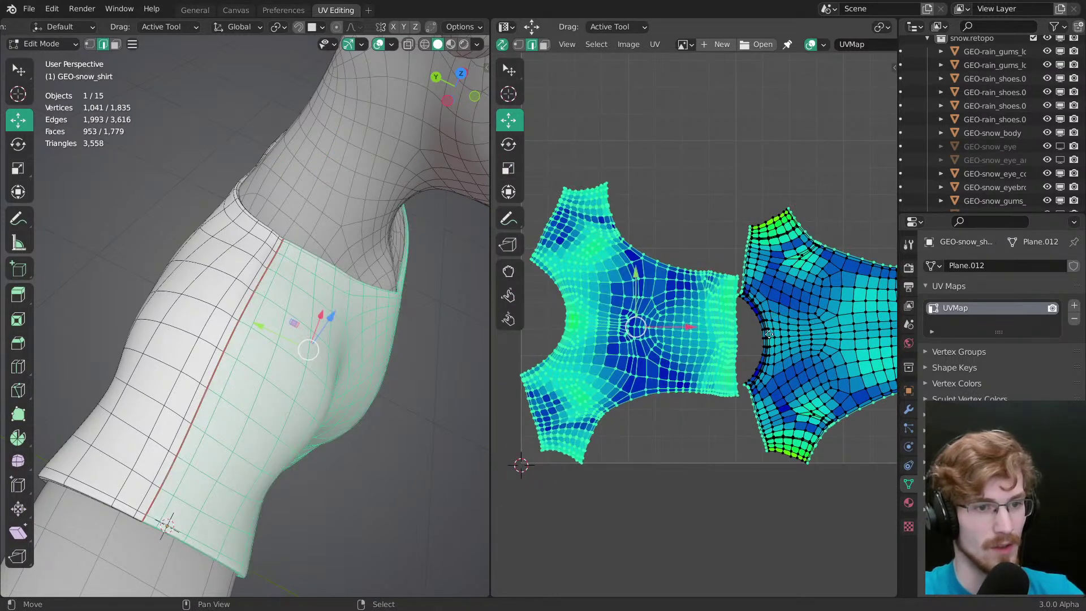
{"action": "middle_click_drag", "start_coordinate": [766, 336], "coordinate": [762, 334]}
{"action": "key", "text": "3"}
{"action": "right_click", "coordinate": [721, 312]}
{"action": "key", "text": "ctrl+l"}
{"action": "key", "text": "r"}
{"action": "left_click_drag", "start_coordinate": [720, 312], "coordinate": [689, 502]}
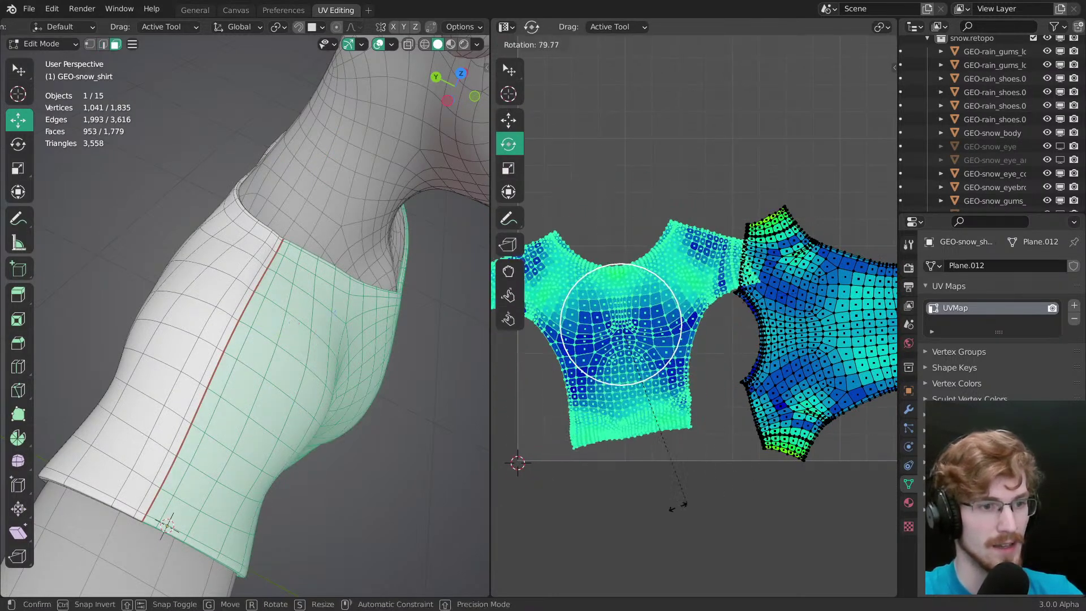
{"action": "left_click", "coordinate": [689, 502]}
Step: Select the second shirt UV island, rotate it upright and place it beside the first one without overlap
{"action": "right_click", "coordinate": [769, 338]}
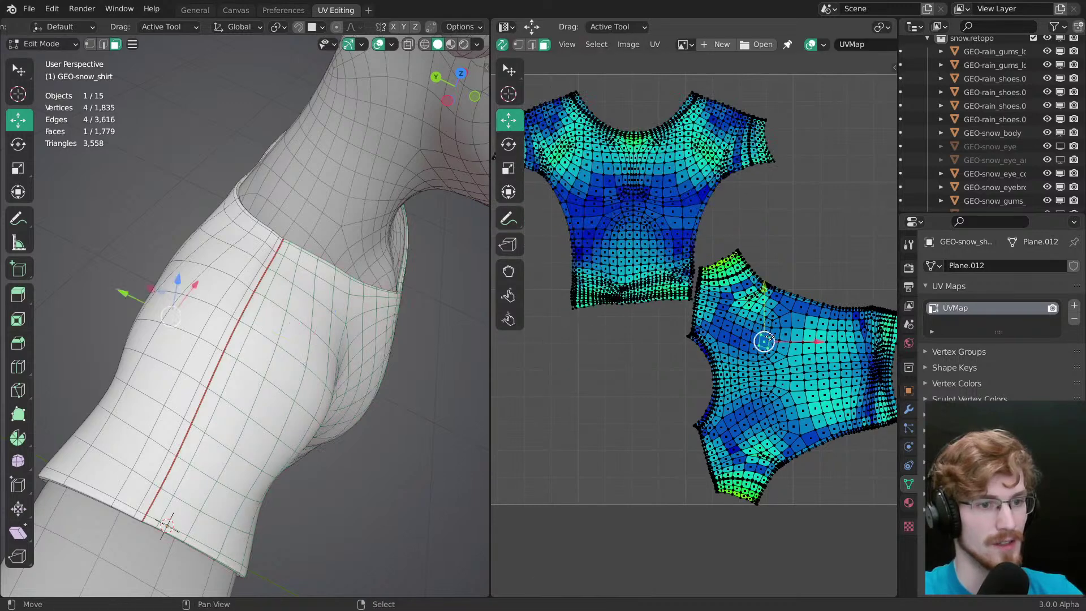
{"action": "key", "text": "ctrl+l"}
{"action": "key", "text": "r"}
{"action": "left_click_drag", "start_coordinate": [812, 242], "coordinate": [857, 417]}
{"action": "middle_click_drag", "start_coordinate": [888, 414], "coordinate": [820, 433]}
{"action": "mouse_move", "coordinate": [820, 434]}
{"action": "left_mouse_down"}
{"action": "mouse_move", "coordinate": [825, 386]}
{"action": "mouse_move", "coordinate": [815, 415]}
{"action": "left_mouse_up"}
{"action": "key", "text": "g"}
{"action": "key", "text": "r"}
{"action": "left_click_drag", "start_coordinate": [818, 415], "coordinate": [852, 398]}
{"action": "key", "text": "g"}
{"action": "left_click", "coordinate": [870, 390]}
Step: Select the shirt's linked geometry and isolate GEO-snow_shirt in local view
{"action": "scroll", "coordinate": [478, 439], "scroll_direction": "down", "scroll_amount": 3}
{"action": "middle_click_drag", "start_coordinate": [453, 440], "coordinate": [283, 311]}
{"action": "scroll", "coordinate": [313, 395], "scroll_direction": "up", "scroll_amount": 3}
{"action": "middle_click_drag", "start_coordinate": [283, 311], "coordinate": [334, 223]}
{"action": "scroll", "coordinate": [290, 289], "scroll_direction": "down", "scroll_amount": 3}
{"action": "left_click", "coordinate": [250, 332]}
{"action": "key", "text": "ctrl+l"}
{"action": "middle_click_drag", "start_coordinate": [271, 272], "coordinate": [344, 303]}
{"action": "key", "text": "slash"}
Step: Clear the selection, look into the sleeve opening and select the edge loop around its cuff in edge mode
{"action": "middle_click_drag", "start_coordinate": [278, 249], "coordinate": [249, 390]}
{"action": "key", "text": "alt+a"}
{"action": "key", "text": "1"}
{"action": "middle_click_drag", "start_coordinate": [345, 400], "coordinate": [321, 318]}
{"action": "key", "text": "2"}
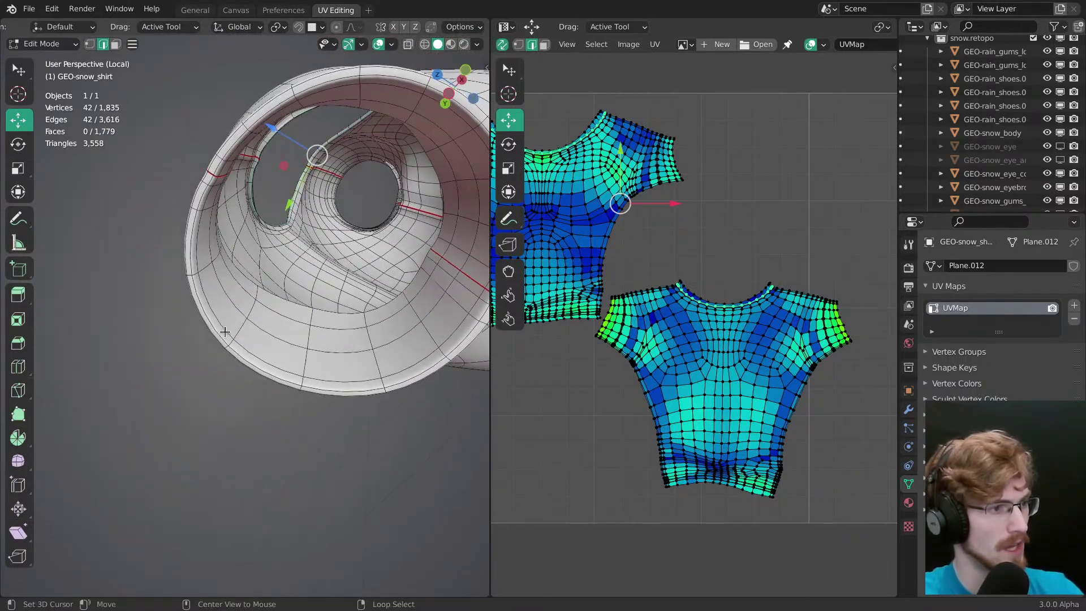
{"action": "middle_click_drag", "start_coordinate": [328, 396], "coordinate": [254, 328]}
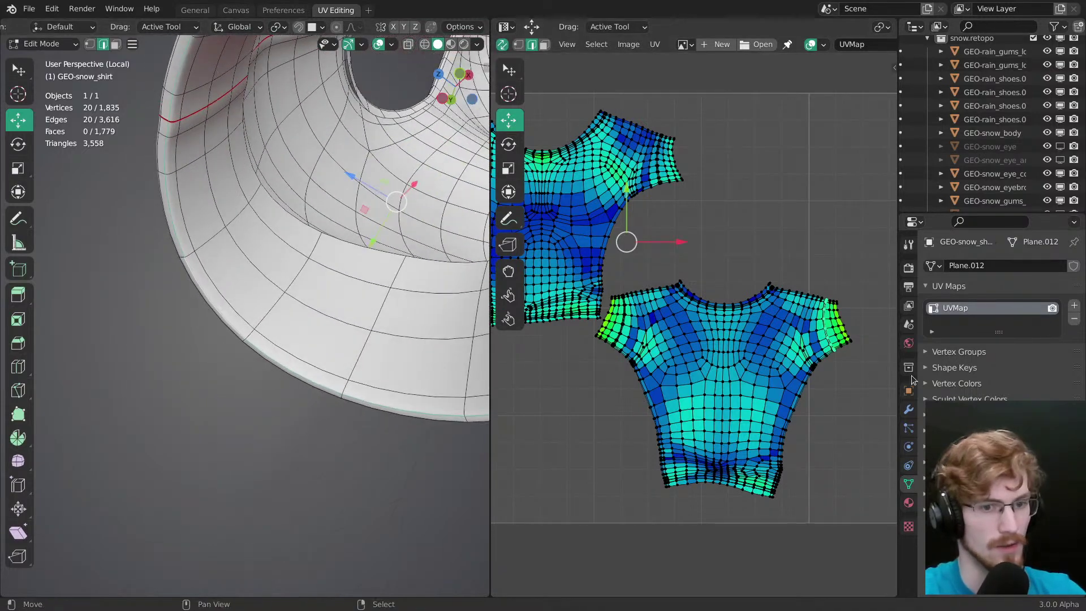
Step: Show the shirt's modifiers, turn off its viewport subdivision and mark the selected cuff edge loop as a seam
{"action": "left_click", "coordinate": [908, 410]}
{"action": "middle_click_drag", "start_coordinate": [294, 367], "coordinate": [362, 314]}
{"action": "right_click", "coordinate": [238, 330], "text": "alt"}
{"action": "middle_click_drag", "start_coordinate": [362, 314], "coordinate": [315, 352], "text": "ctrl"}
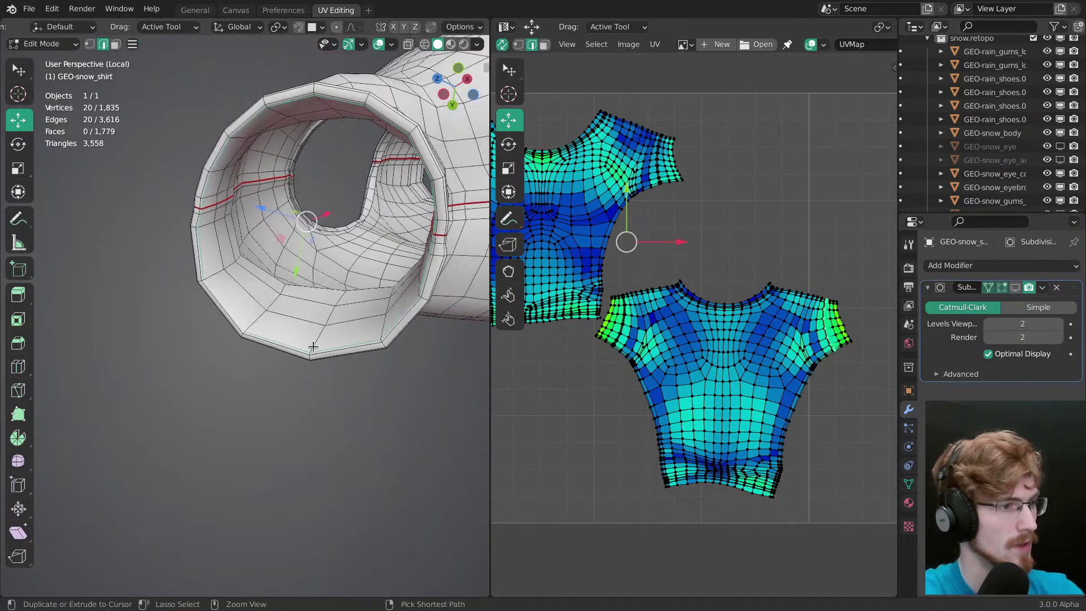
{"action": "left_click", "coordinate": [255, 346]}
Step: Mark the edge loops around two further shirt openings as seams
{"action": "middle_click_drag", "start_coordinate": [363, 316], "coordinate": [224, 296]}
{"action": "middle_click_drag", "start_coordinate": [146, 448], "coordinate": [298, 331], "text": "shift"}
{"action": "key", "text": "ctrl+e"}
{"action": "left_click", "coordinate": [295, 332]}
{"action": "middle_click_drag", "start_coordinate": [285, 455], "coordinate": [537, 545]}
{"action": "middle_click_drag", "start_coordinate": [313, 178], "coordinate": [286, 308]}
{"action": "key", "text": "ctrl+e"}
{"action": "left_click", "coordinate": [252, 308]}
Step: Mark the edge loop around the remaining shirt opening as a seam, then clear the selection
{"action": "middle_click_drag", "start_coordinate": [286, 308], "coordinate": [263, 218]}
{"action": "middle_click", "coordinate": [236, 428], "text": "alt"}
{"action": "middle_click", "coordinate": [233, 468], "text": "alt"}
{"action": "middle_click_drag", "start_coordinate": [261, 506], "coordinate": [287, 487]}
{"action": "scroll", "coordinate": [209, 317], "scroll_direction": "up", "scroll_amount": 2}
{"action": "middle_click", "coordinate": [243, 483], "text": "alt"}
{"action": "scroll", "coordinate": [266, 436], "scroll_direction": "up", "scroll_amount": 3}
{"action": "middle_click_drag", "start_coordinate": [267, 436], "coordinate": [300, 407]}
{"action": "key", "text": "ctrl+e"}
{"action": "left_click", "coordinate": [259, 349]}
{"action": "key", "text": "a"}
{"action": "key", "text": "alt+a"}
{"action": "middle_click_drag", "start_coordinate": [295, 338], "coordinate": [293, 395], "text": "shift"}
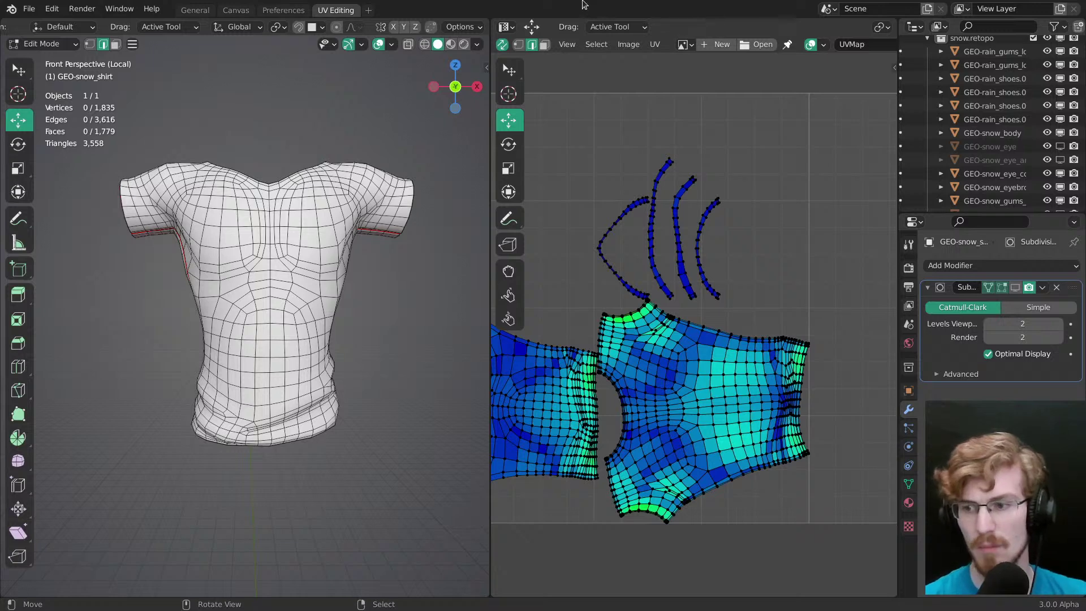
Step: Examine the shirt's new UV islands and the Live Unwrap settings of the UV editor and the 3D view
{"action": "middle_click_drag", "start_coordinate": [325, 314], "coordinate": [347, 366], "text": "shift"}
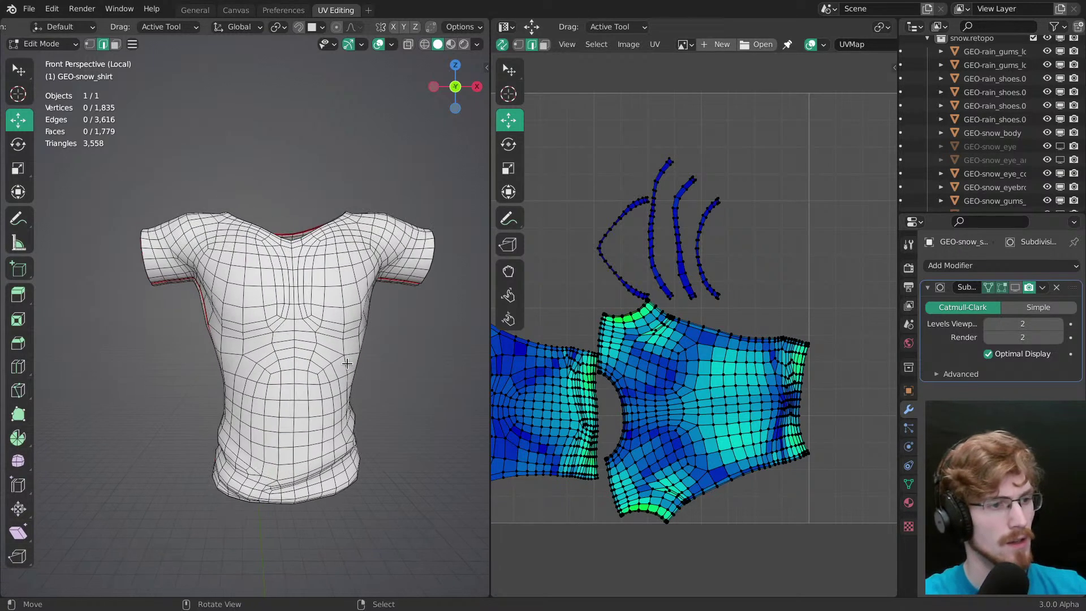
{"action": "middle_click_drag", "start_coordinate": [647, 375], "coordinate": [701, 319], "text": "shift"}
{"action": "middle_click_drag", "start_coordinate": [702, 319], "coordinate": [762, 349], "text": "shift"}
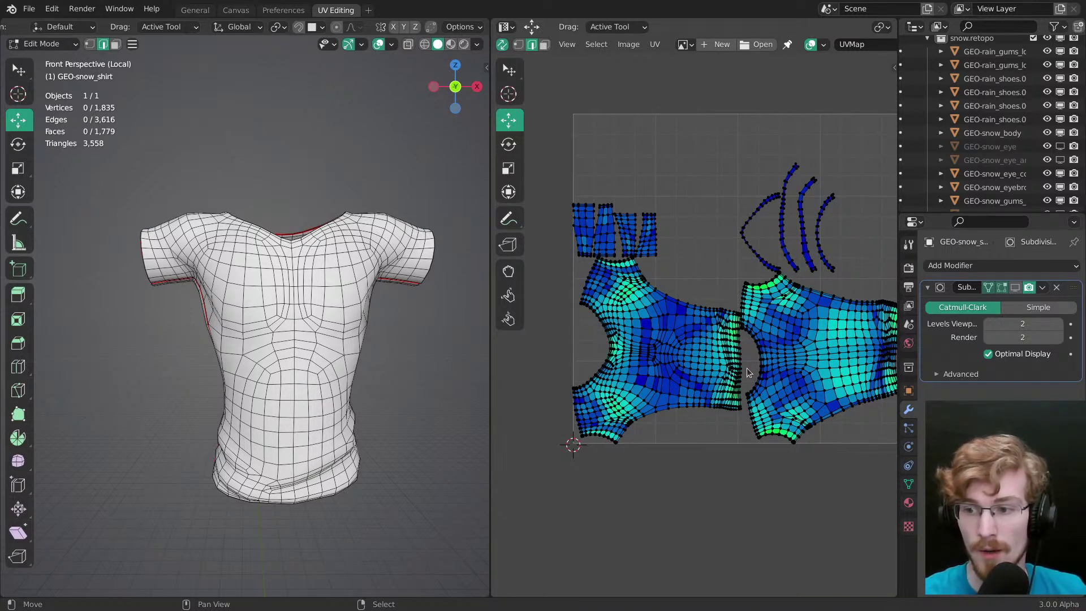
{"action": "key", "text": "l"}
{"action": "key", "text": "alt+a"}
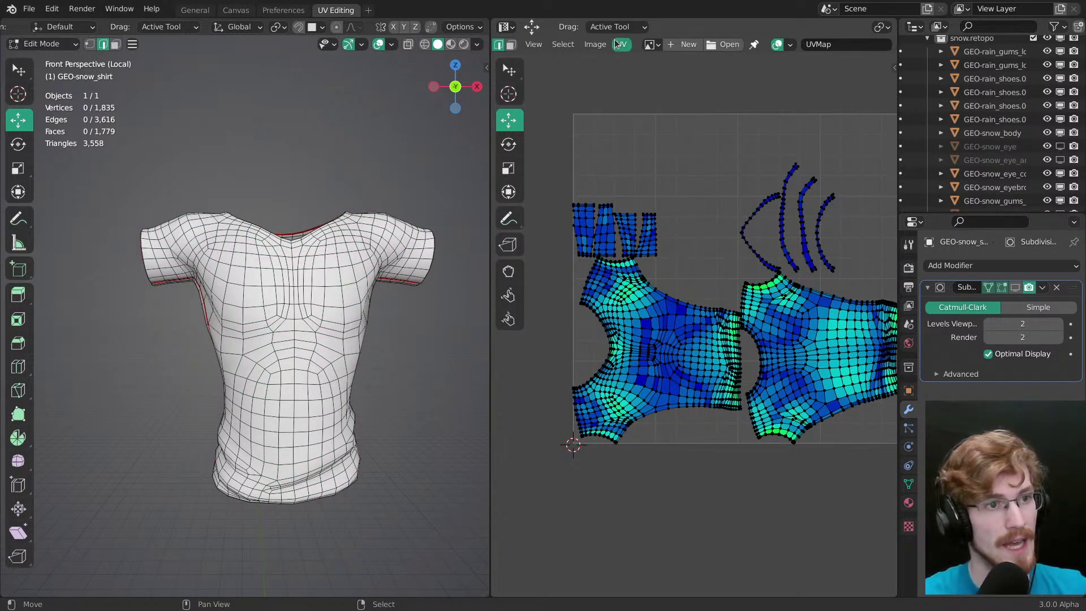
{"action": "left_click", "coordinate": [619, 45]}
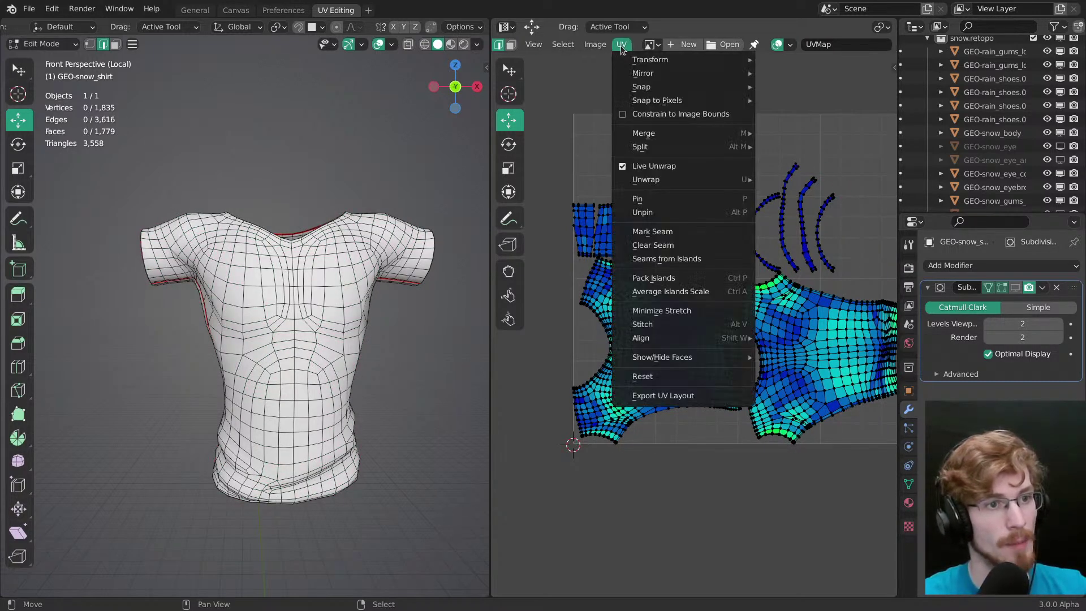
{"action": "left_click", "coordinate": [646, 180]}
{"action": "left_click", "coordinate": [455, 31]}
Step: Select one edge of the shirt's side seam below the armpit and examine where it lies in the UV layout
{"action": "middle_click_drag", "start_coordinate": [361, 317], "coordinate": [228, 262]}
{"action": "scroll", "coordinate": [308, 325], "scroll_direction": "up", "scroll_amount": 3}
{"action": "left_click", "coordinate": [237, 265]}
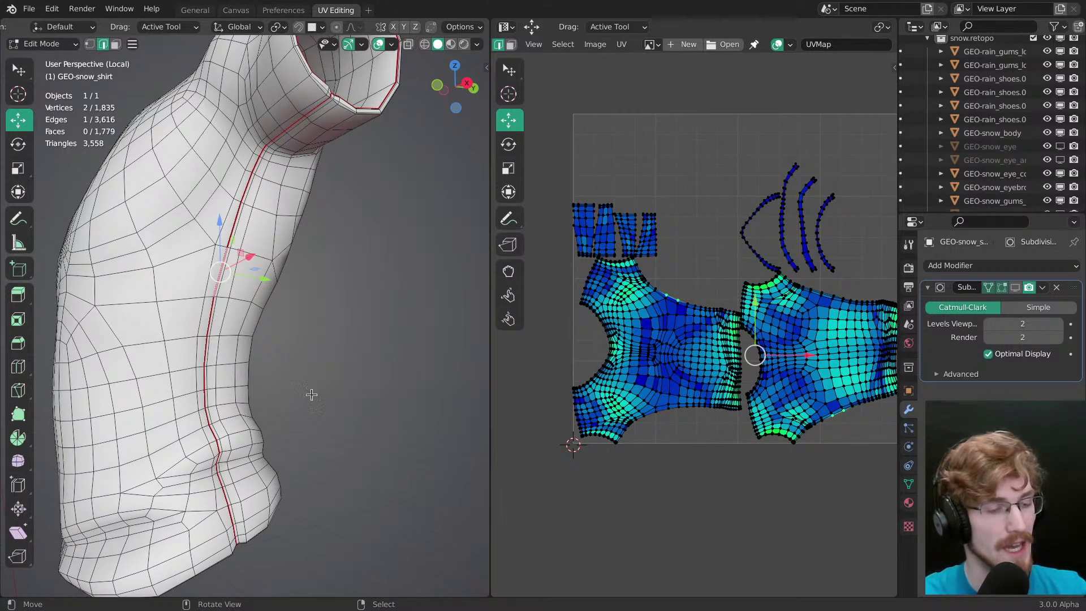
{"action": "scroll", "coordinate": [698, 260], "scroll_direction": "up", "scroll_amount": 3}
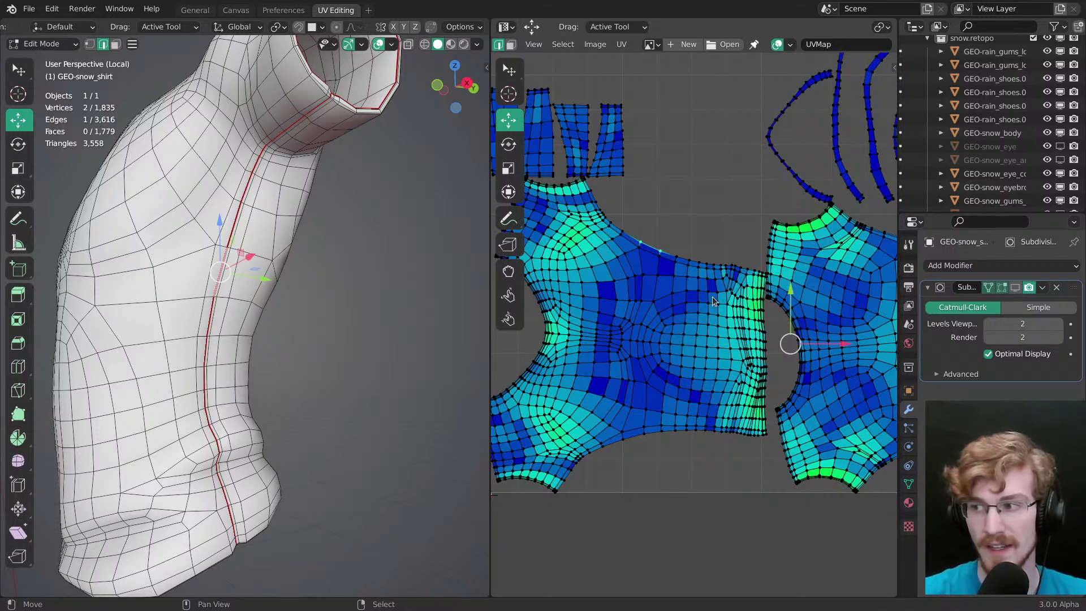
{"action": "middle_click_drag", "start_coordinate": [711, 296], "coordinate": [781, 300]}
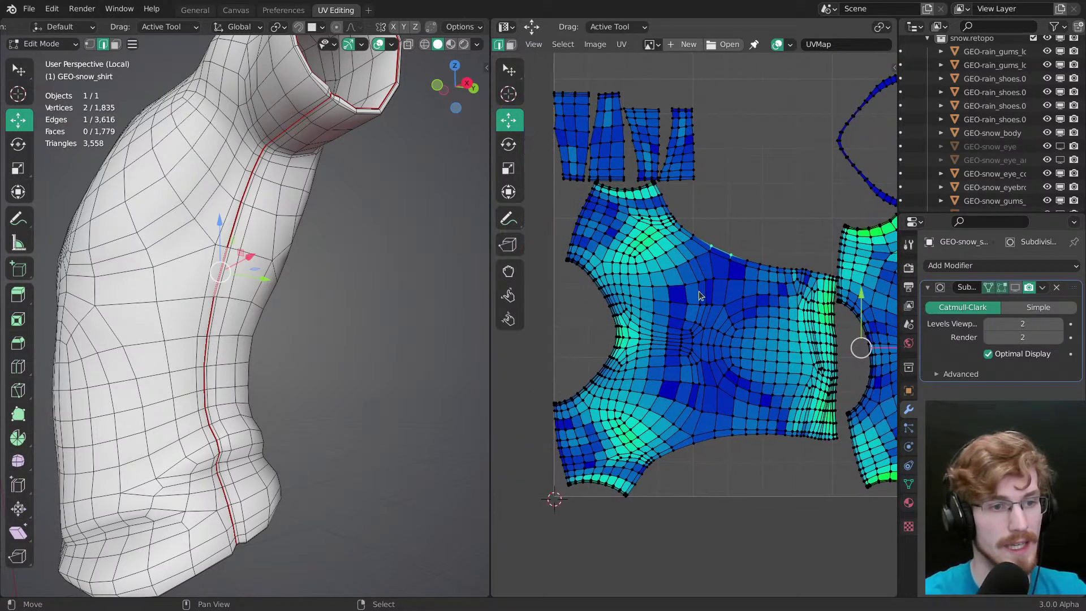
Step: Select the shirt's front UV island with its linked faces in face mode and rotate it upright
{"action": "right_click", "coordinate": [714, 333]}
{"action": "middle_click_drag", "start_coordinate": [715, 334], "coordinate": [676, 332]}
{"action": "key", "text": "l"}
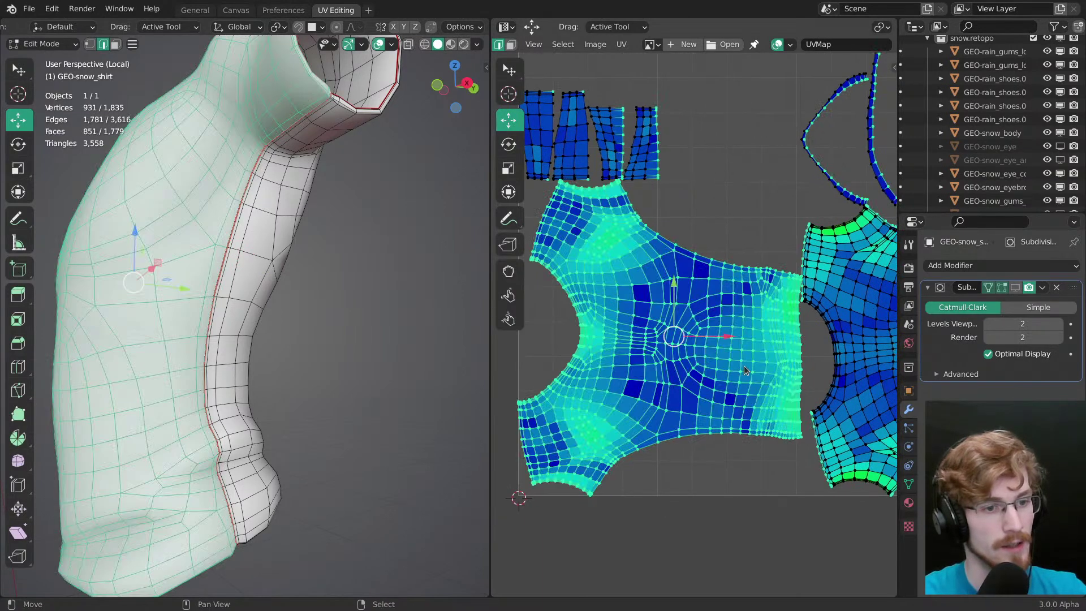
{"action": "middle_click_drag", "start_coordinate": [741, 364], "coordinate": [736, 395], "text": "ctrl"}
{"action": "key", "text": "3"}
{"action": "right_click", "coordinate": [719, 351]}
{"action": "key", "text": "l"}
{"action": "key", "text": "r"}
{"action": "left_click", "coordinate": [667, 480]}
Step: Move the front UV island clear of the other islands and rescale it
{"action": "key", "text": "g"}
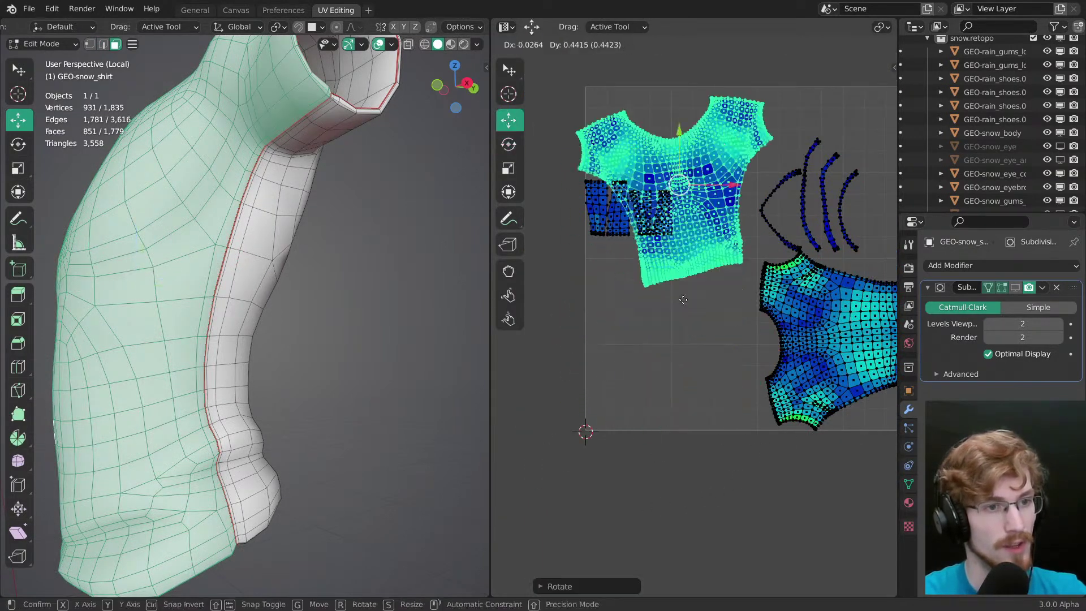
{"action": "left_click", "coordinate": [712, 245]}
{"action": "middle_click_drag", "start_coordinate": [710, 253], "coordinate": [719, 380]}
{"action": "key", "text": "s"}
{"action": "left_click_drag", "start_coordinate": [756, 335], "coordinate": [708, 338]}
{"action": "key", "text": "g"}
Step: Clear the seam from one side edge below the armpit and mark it as a seam again
{"action": "key", "text": "2"}
{"action": "right_click", "coordinate": [222, 282]}
{"action": "middle_click_drag", "start_coordinate": [222, 282], "coordinate": [232, 308]}
{"action": "key", "text": "ctrl+e"}
{"action": "left_click", "coordinate": [232, 308]}
{"action": "key", "text": "ctrl+e"}
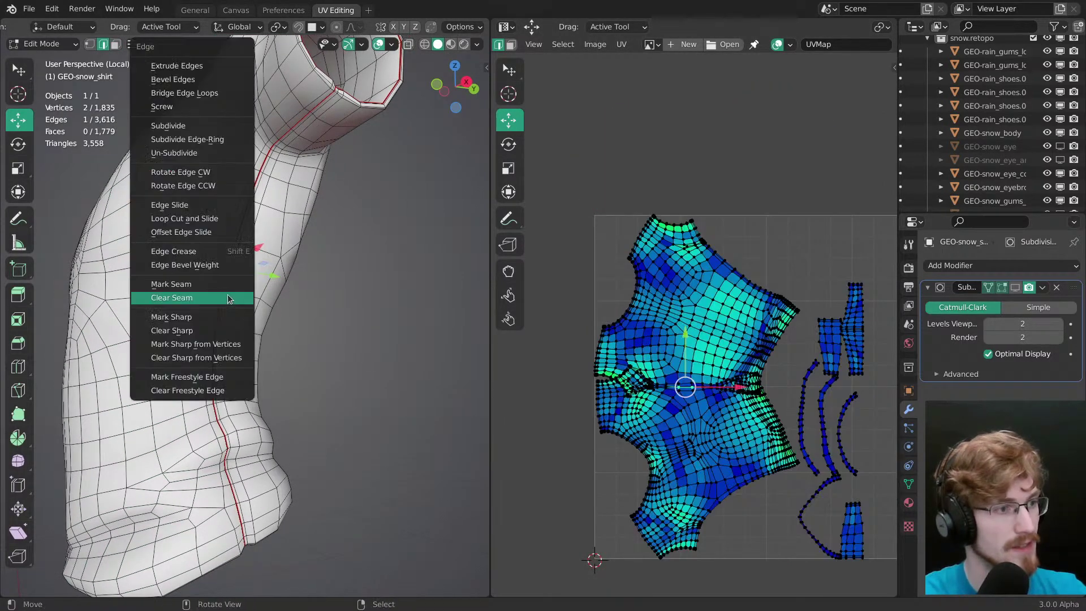
{"action": "left_click", "coordinate": [221, 284]}
Step: Select the front island's linked faces again, rotate it upright and place it above the UV tile
{"action": "middle_click_drag", "start_coordinate": [746, 385], "coordinate": [701, 283]}
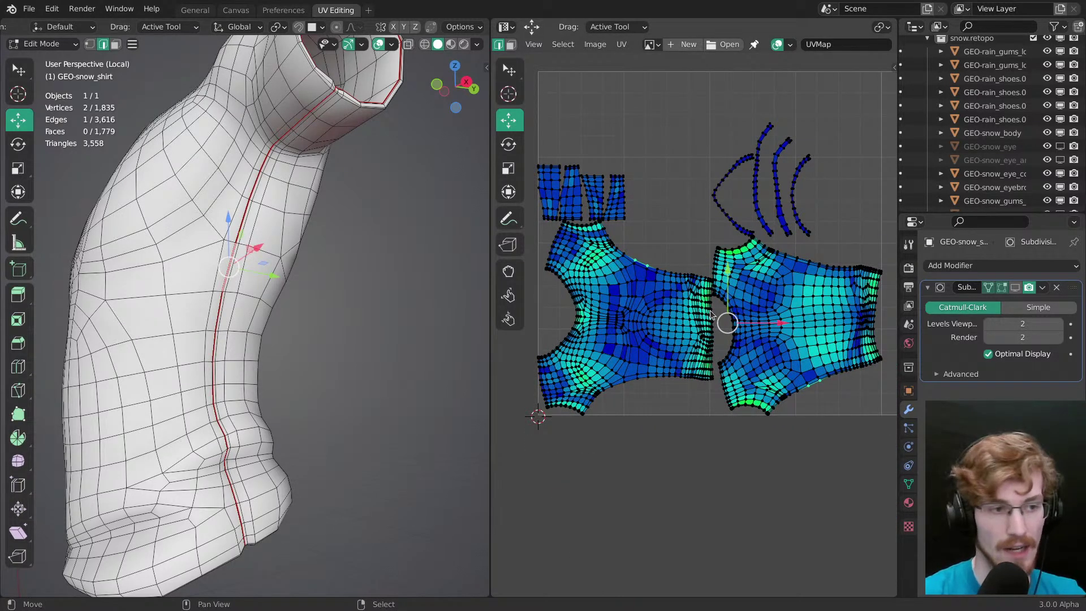
{"action": "key", "text": "3"}
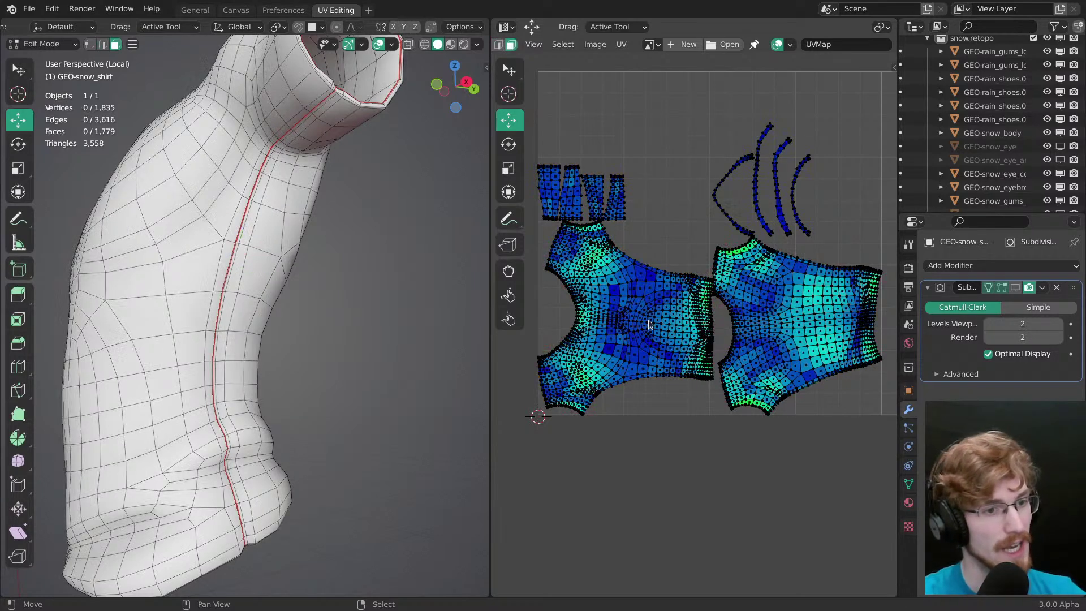
{"action": "right_click", "coordinate": [649, 319]}
{"action": "key", "text": "ctrl+l"}
{"action": "key", "text": "r"}
{"action": "left_click_drag", "start_coordinate": [754, 317], "coordinate": [686, 190]}
{"action": "key", "text": "g"}
{"action": "middle_click_drag", "start_coordinate": [687, 190], "coordinate": [702, 357]}
{"action": "left_click_drag", "start_coordinate": [708, 333], "coordinate": [691, 300]}
{"action": "middle_click_drag", "start_coordinate": [655, 277], "coordinate": [720, 357]}
{"action": "left_click_drag", "start_coordinate": [720, 357], "coordinate": [704, 349]}
{"action": "key", "text": "r"}
{"action": "left_click_drag", "start_coordinate": [750, 351], "coordinate": [751, 358]}
{"action": "key", "text": "g"}
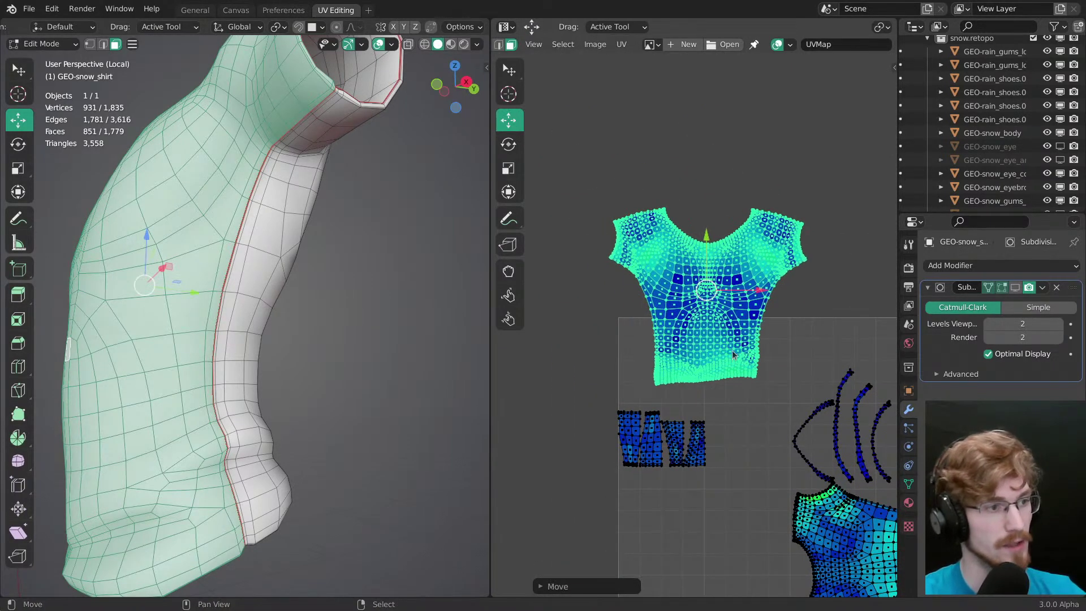
Step: View the shirt from the front and pin the two corner UV vertices of one sleeve cuff on the front island
{"action": "key", "text": "grave"}
{"action": "left_click", "coordinate": [269, 354]}
{"action": "scroll", "coordinate": [250, 263], "scroll_direction": "down", "scroll_amount": 8}
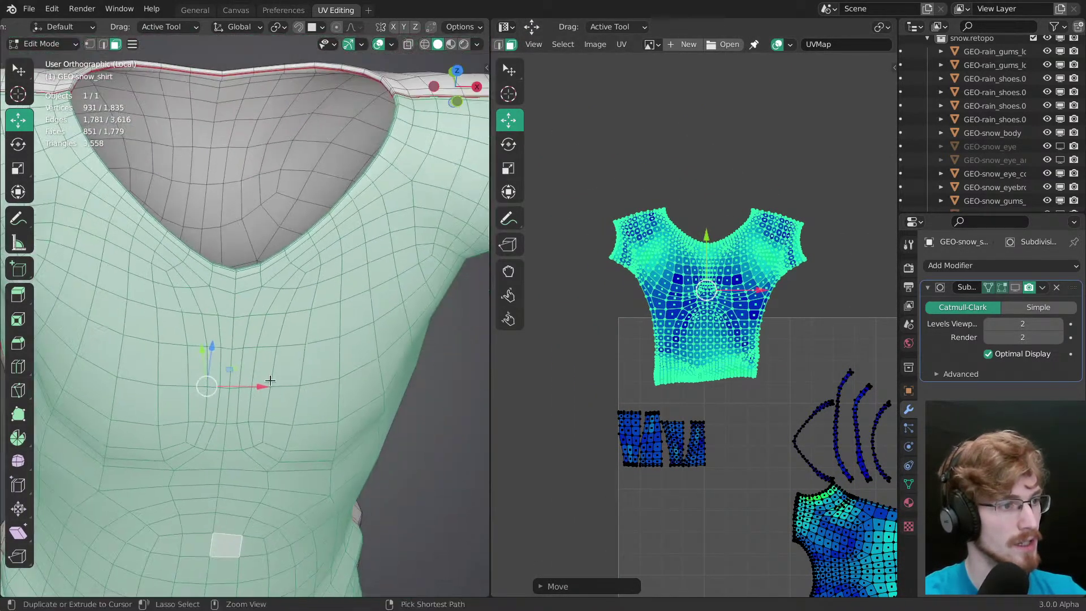
{"action": "scroll", "coordinate": [359, 506], "scroll_direction": "up", "scroll_amount": 3}
{"action": "key", "text": "alt+a"}
{"action": "middle_click_drag", "start_coordinate": [797, 215], "coordinate": [707, 187]}
{"action": "key", "text": "1"}
{"action": "right_click", "coordinate": [724, 322]}
{"action": "middle_click_drag", "start_coordinate": [724, 327], "coordinate": [764, 222]}
{"action": "middle_click_drag", "start_coordinate": [799, 329], "coordinate": [700, 263]}
{"action": "right_click", "coordinate": [713, 417], "text": "shift"}
{"action": "middle_click_drag", "start_coordinate": [715, 416], "coordinate": [827, 373]}
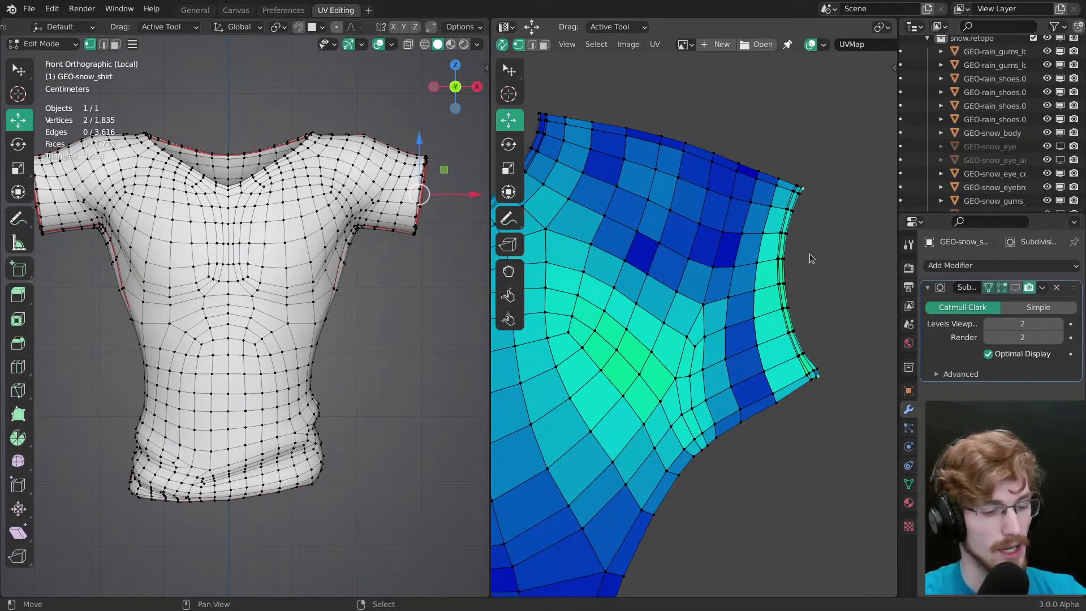
{"action": "key", "text": "alt+a"}
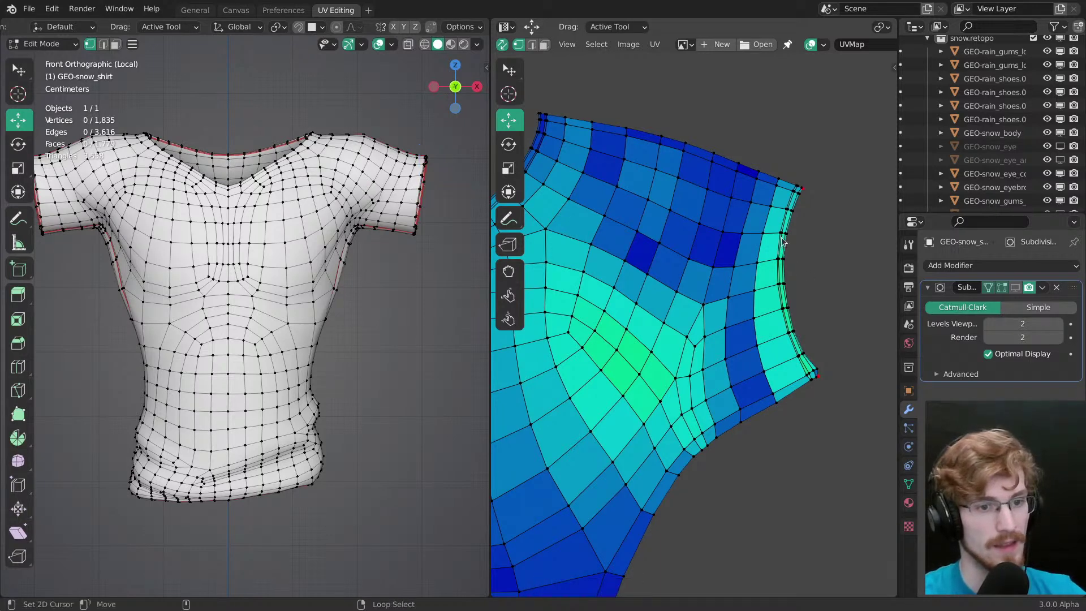
Step: Select the UV edge loop along the pinned sleeve cuff and switch to the Scale tool
{"action": "middle_click_drag", "start_coordinate": [829, 338], "coordinate": [775, 333]}
{"action": "left_click", "coordinate": [737, 290], "text": "alt"}
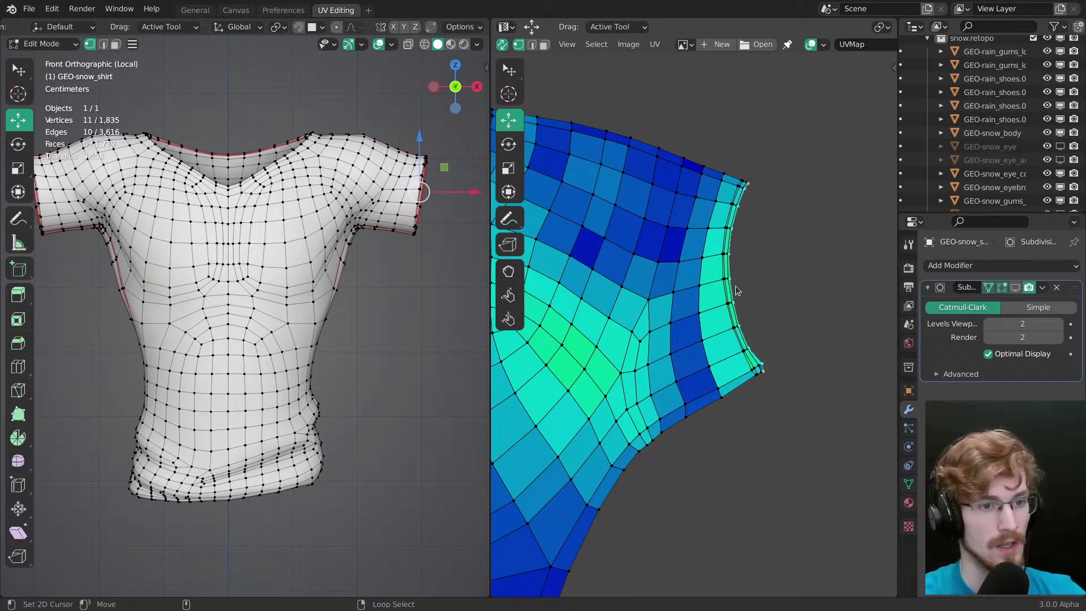
{"action": "middle_click_drag", "start_coordinate": [726, 276], "coordinate": [778, 284]}
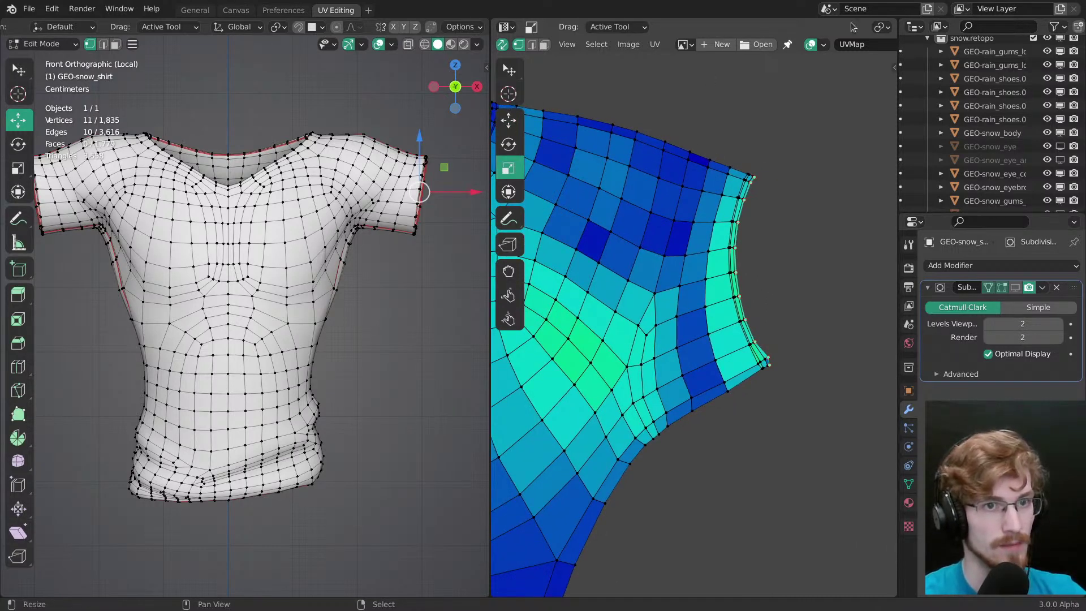
{"action": "left_click", "coordinate": [881, 27]}
{"action": "left_click", "coordinate": [895, 59]}
Step: Clear the pins on all shirt UVs and turn off UV sync selection
{"action": "middle_click_drag", "start_coordinate": [815, 244], "coordinate": [695, 177], "text": "ctrl"}
{"action": "key", "text": "a"}
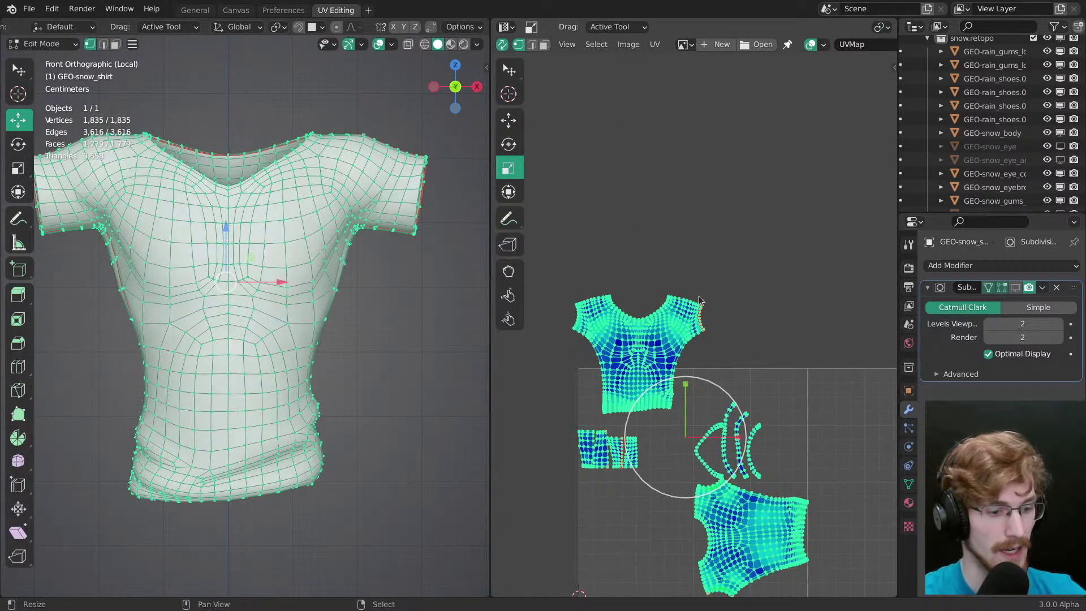
{"action": "key", "text": "alt+p"}
{"action": "left_click", "coordinate": [504, 44]}
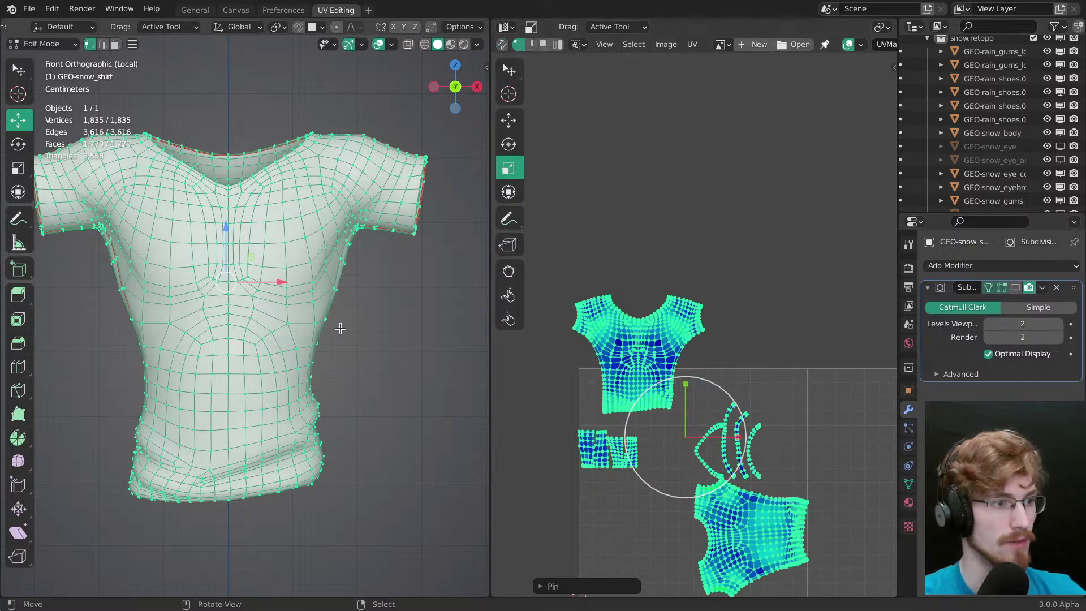
Step: Pin the edge loop along one sleeve cuff of the front UV island and clear the UV selection
{"action": "key", "text": "2"}
{"action": "scroll", "coordinate": [368, 373], "scroll_direction": "up", "scroll_amount": 2}
{"action": "middle_click_drag", "start_coordinate": [373, 374], "coordinate": [377, 362], "text": "ctrl"}
{"action": "middle_click_drag", "start_coordinate": [718, 324], "coordinate": [731, 299], "text": "ctrl"}
{"action": "right_click", "coordinate": [735, 306], "text": "alt"}
{"action": "key", "text": "p"}
{"action": "key", "text": "alt+a"}
Step: Straighten the pinned cuff's edge loop into a vertical line by scaling it to 0 horizontally
{"action": "middle_click_drag", "start_coordinate": [761, 359], "coordinate": [742, 295], "text": "ctrl"}
{"action": "right_click", "coordinate": [743, 296], "text": "alt"}
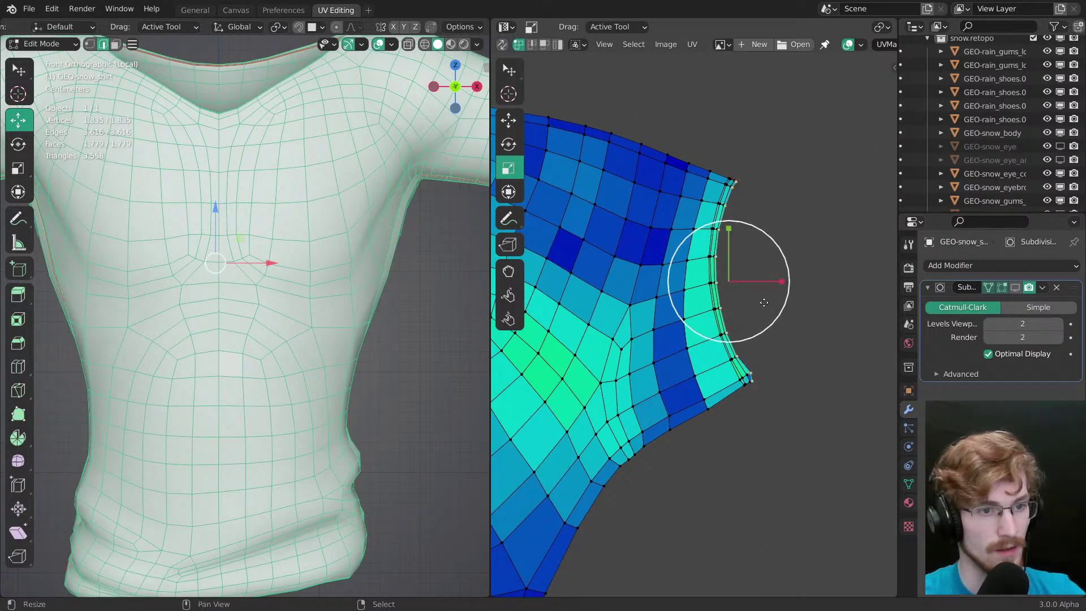
{"action": "left_click_drag", "start_coordinate": [783, 279], "coordinate": [755, 277]}
{"action": "type", "text": "0"}
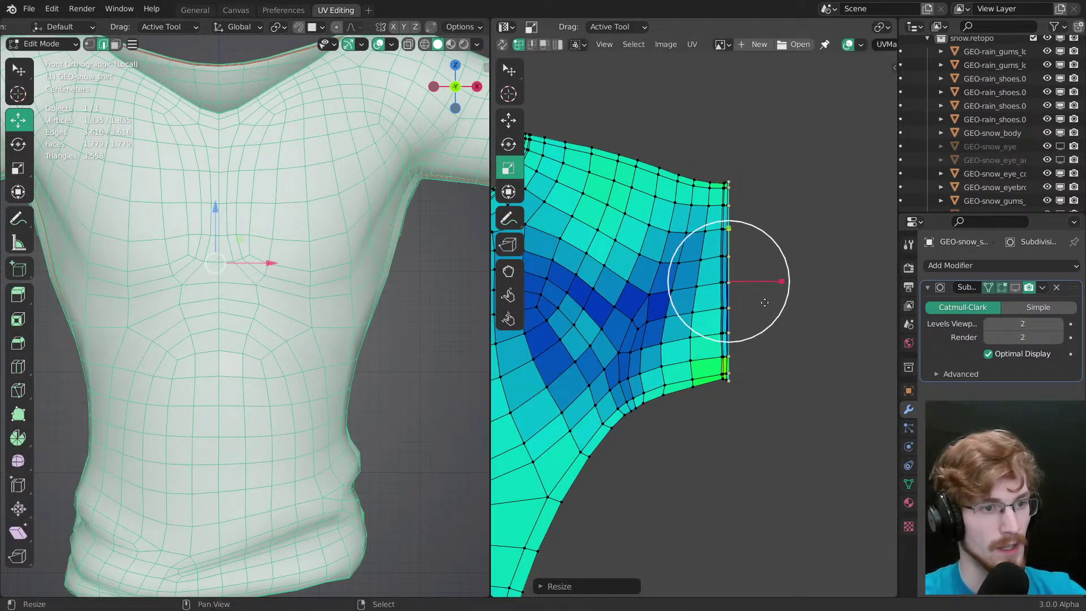
Step: Adjust the straightened cuff's position, then pin the opposite cuff's edge loop and flatten it horizontally
{"action": "scroll", "coordinate": [798, 345], "scroll_direction": "down", "scroll_amount": 5}
{"action": "key", "text": "g"}
{"action": "mouse_move", "coordinate": [801, 349]}
{"action": "left_mouse_down"}
{"action": "mouse_move", "coordinate": [785, 344]}
{"action": "mouse_move", "coordinate": [802, 353]}
{"action": "left_mouse_up"}
{"action": "middle_click_drag", "start_coordinate": [530, 308], "coordinate": [685, 353]}
{"action": "middle_click_drag", "start_coordinate": [682, 368], "coordinate": [688, 346], "text": "ctrl"}
{"action": "scroll", "coordinate": [686, 343], "scroll_direction": "up", "scroll_amount": 5}
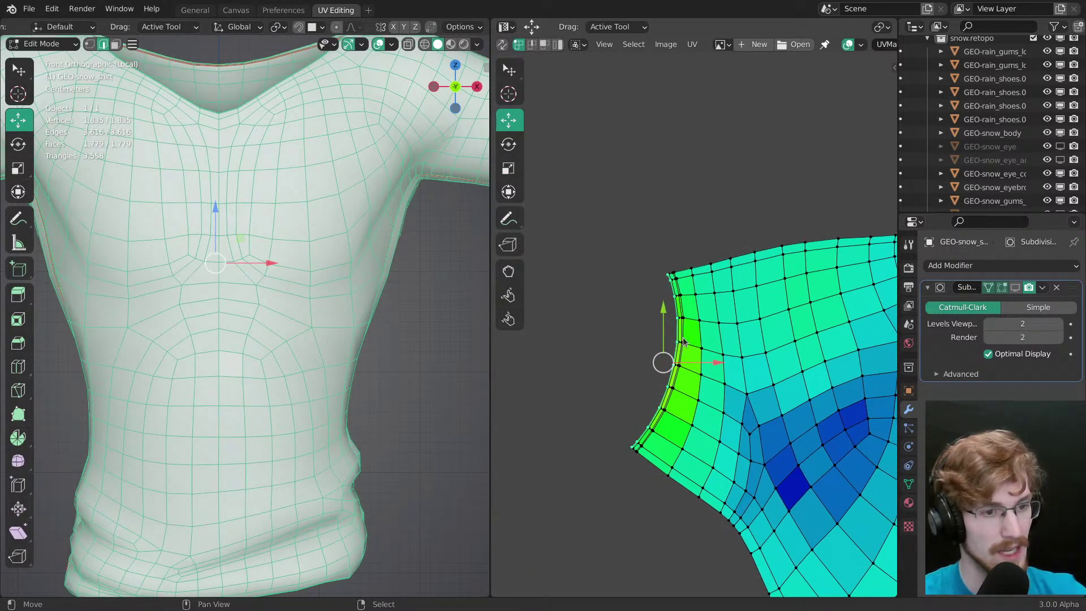
{"action": "key", "text": "p"}
{"action": "key", "text": "s"}
{"action": "left_click_drag", "start_coordinate": [714, 362], "coordinate": [666, 363]}
Step: Move and rescale the opposite cuff's pinned edge loop until both sleeves of the front island sit level
{"action": "key", "text": "g"}
{"action": "scroll", "coordinate": [704, 376], "scroll_direction": "down", "scroll_amount": 5}
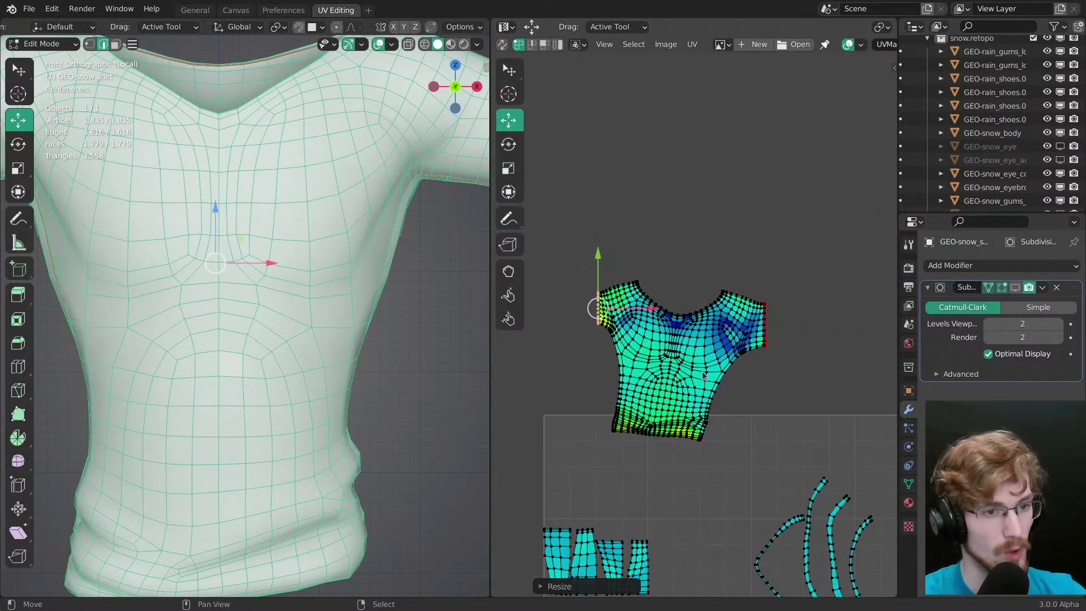
{"action": "left_click", "coordinate": [706, 401]}
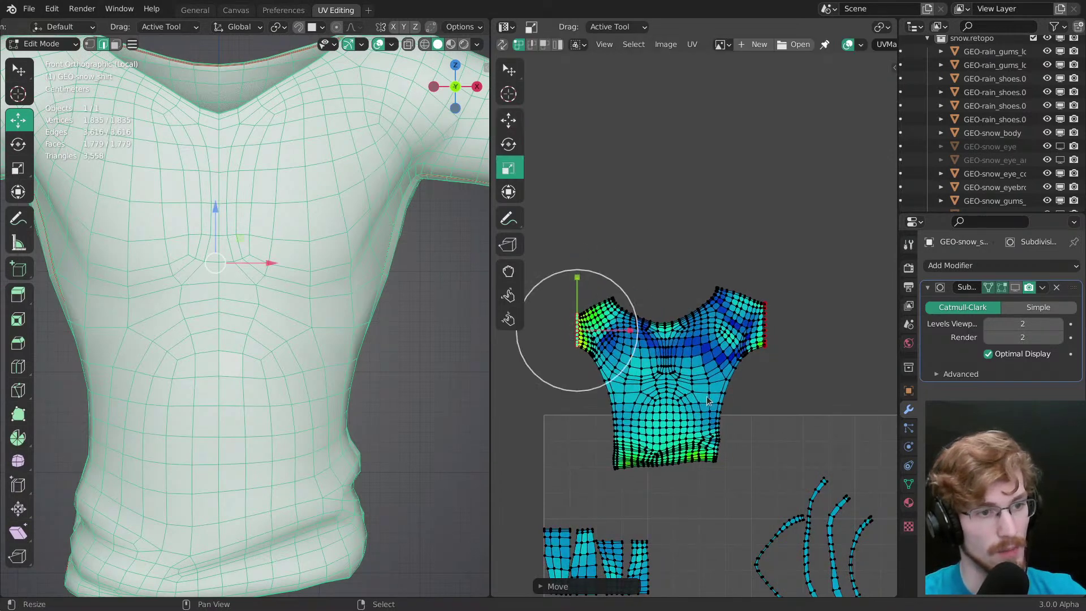
{"action": "key", "text": "s"}
{"action": "left_click", "coordinate": [750, 401]}
{"action": "key", "text": "g"}
{"action": "left_click", "coordinate": [747, 401]}
{"action": "key", "text": "s"}
{"action": "left_click", "coordinate": [759, 395]}
{"action": "scroll", "coordinate": [791, 322], "scroll_direction": "up", "scroll_amount": 3}
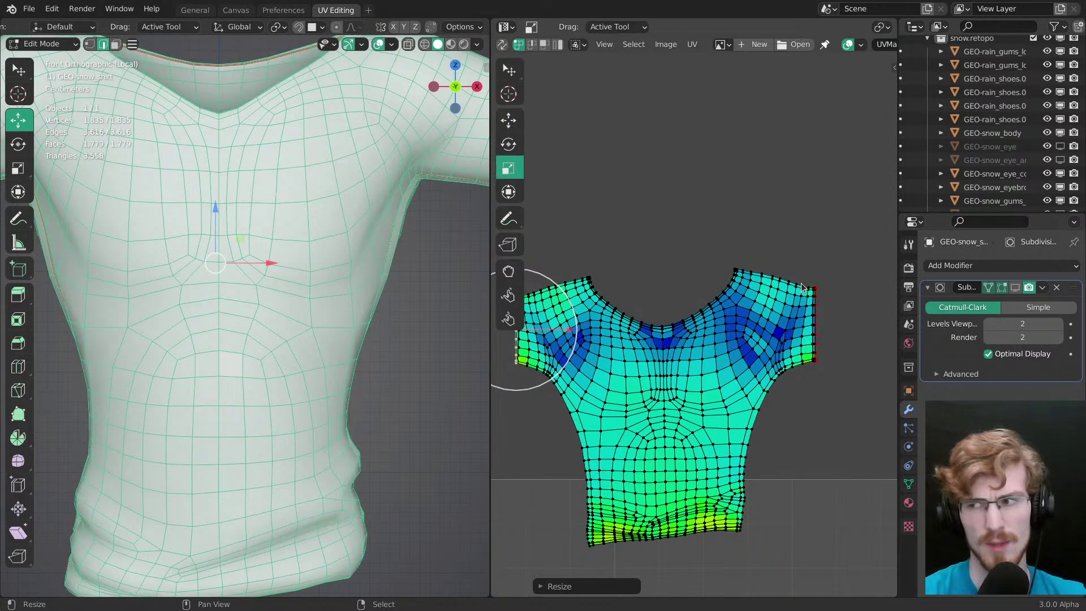
{"action": "middle_click_drag", "start_coordinate": [739, 321], "coordinate": [797, 299]}
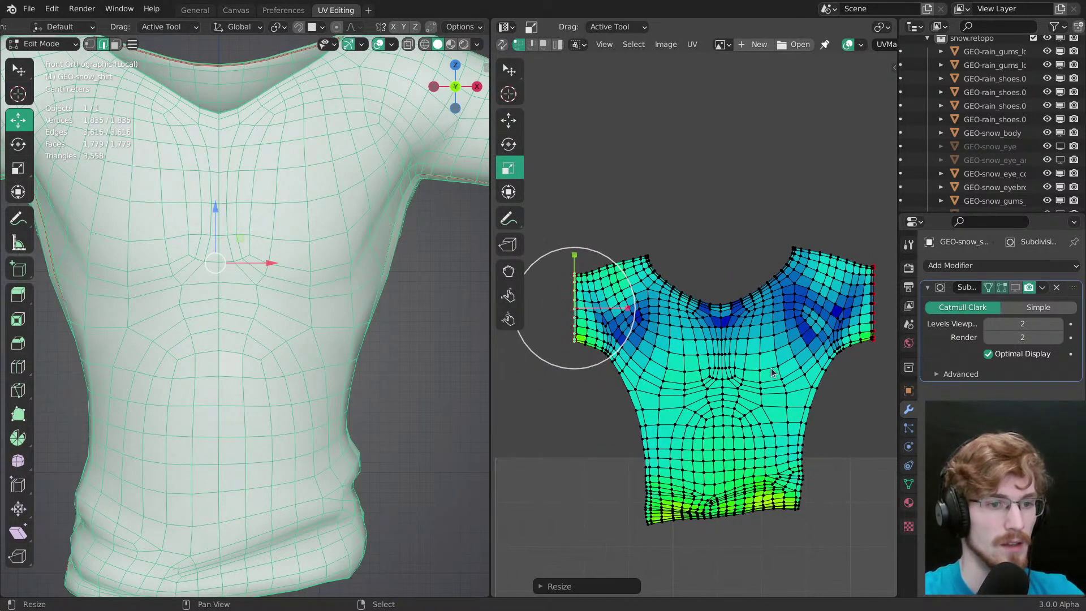
{"action": "middle_click_drag", "start_coordinate": [765, 397], "coordinate": [732, 358]}
{"action": "scroll", "coordinate": [728, 339], "scroll_direction": "down", "scroll_amount": 4}
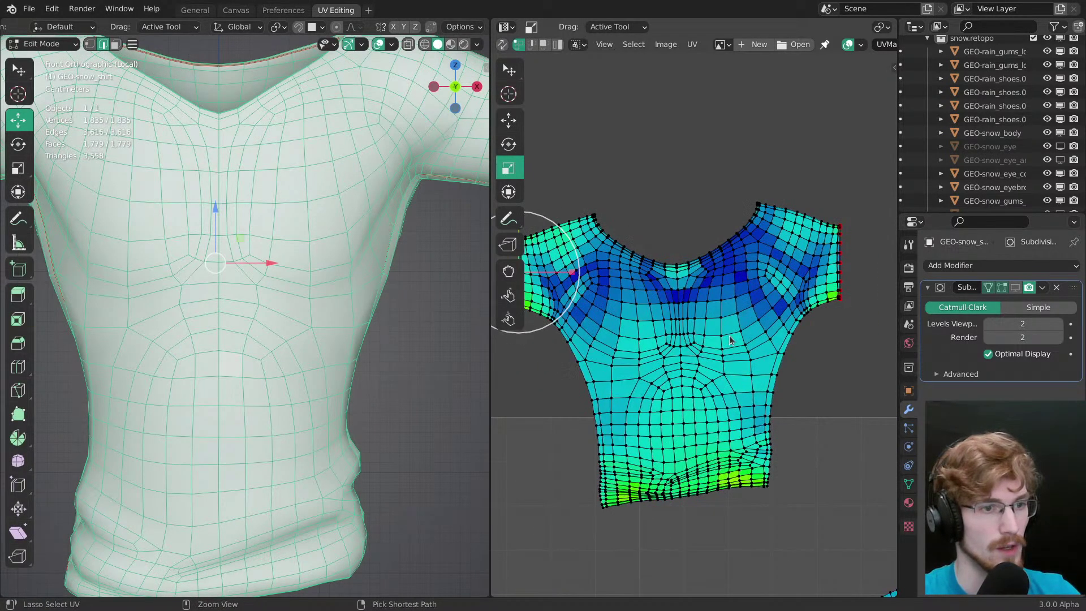
Step: Box-select the island's upper half, clear the selection, nudge a cuff corner and switch to the Cursor tool
{"action": "key", "text": "w"}
{"action": "left_click_drag", "start_coordinate": [538, 371], "coordinate": [846, 194]}
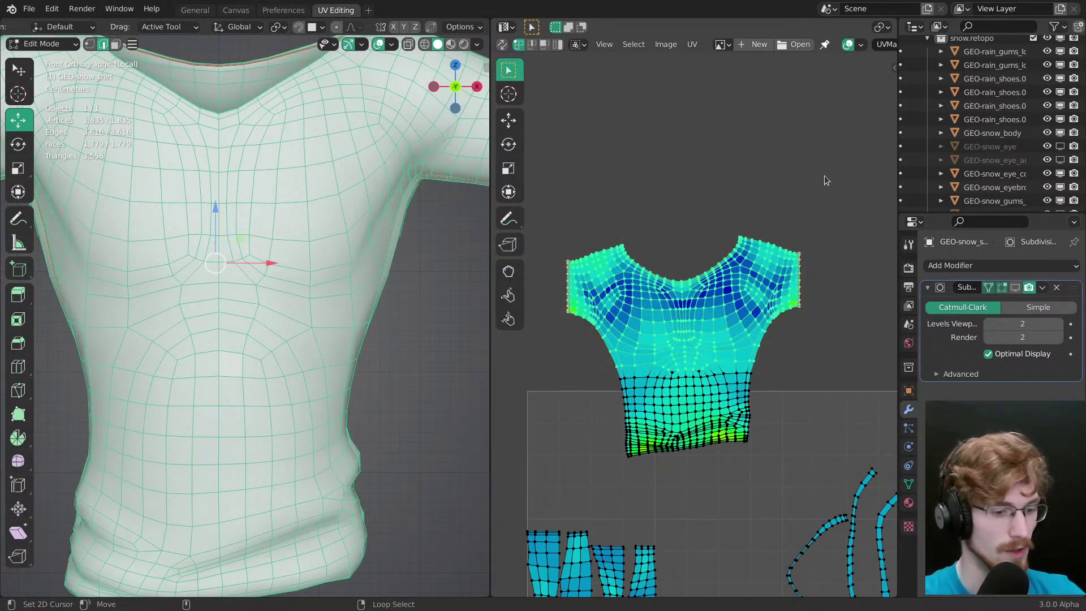
{"action": "key", "text": "alt+a"}
{"action": "right_click", "coordinate": [805, 252]}
{"action": "key", "text": "g"}
{"action": "left_click_drag", "start_coordinate": [821, 277], "coordinate": [823, 280]}
{"action": "key", "text": "shift+space"}
{"action": "key", "text": "space"}
Step: Select an edge loop along the shirt's side and mark it as a seam
{"action": "middle_click_drag", "start_coordinate": [362, 317], "coordinate": [266, 310]}
{"action": "right_click", "coordinate": [273, 315], "text": "alt"}
{"action": "scroll", "coordinate": [266, 310], "scroll_direction": "up", "scroll_amount": 4}
{"action": "key", "text": "ctrl+e"}
{"action": "left_click", "coordinate": [266, 310]}
Step: Select the whole shirt mesh and examine its UV layout together with the side and front of the model
{"action": "key", "text": "a"}
{"action": "middle_click_drag", "start_coordinate": [627, 419], "coordinate": [633, 509], "text": "ctrl"}
{"action": "middle_click_drag", "start_coordinate": [633, 509], "coordinate": [608, 279]}
{"action": "middle_click_drag", "start_coordinate": [608, 279], "coordinate": [632, 242], "text": "ctrl"}
{"action": "middle_click_drag", "start_coordinate": [242, 327], "coordinate": [311, 368], "text": "ctrl"}
{"action": "middle_click_drag", "start_coordinate": [311, 368], "coordinate": [189, 362]}
{"action": "key", "text": "alt+a"}
{"action": "middle_click_drag", "start_coordinate": [266, 388], "coordinate": [357, 390]}
{"action": "key", "text": "a"}
{"action": "key", "text": "KP_1"}
{"action": "middle_click_drag", "start_coordinate": [271, 322], "coordinate": [294, 366], "text": "shift"}
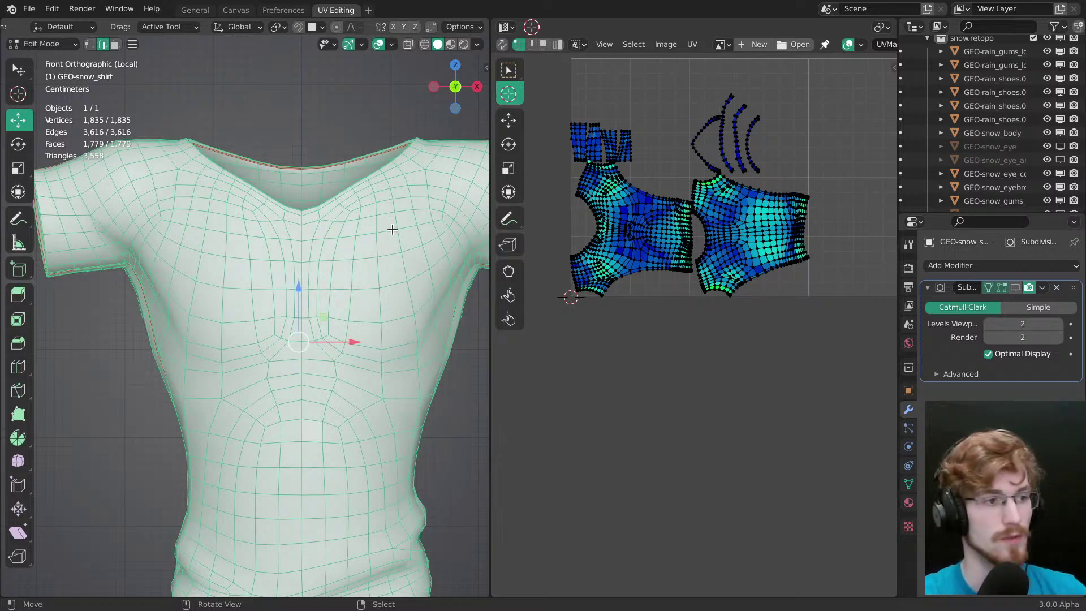
Step: Deselect the shirt mesh and show it in Material Preview shading with its UV grid texture on front and back
{"action": "mouse_move", "coordinate": [371, 364]}
{"action": "middle_mouse_down", "text": "shift"}
{"action": "mouse_move", "coordinate": [285, 311]}
{"action": "mouse_move", "coordinate": [300, 346]}
{"action": "middle_mouse_up", "text": "shift"}
{"action": "key", "text": "z"}
{"action": "key", "text": "alt+a"}
{"action": "mouse_move", "coordinate": [408, 282]}
{"action": "middle_mouse_down"}
{"action": "mouse_move", "coordinate": [244, 357]}
{"action": "mouse_move", "coordinate": [128, 374]}
{"action": "middle_mouse_up"}
{"action": "key", "text": "KP_1"}
{"action": "key", "text": "KP_1"}
{"action": "left_click", "coordinate": [477, 45]}
{"action": "mouse_move", "coordinate": [472, 345]}
{"action": "middle_mouse_down"}
{"action": "mouse_move", "coordinate": [396, 365]}
{"action": "mouse_move", "coordinate": [339, 336]}
{"action": "mouse_move", "coordinate": [280, 328]}
{"action": "mouse_move", "coordinate": [226, 256]}
{"action": "middle_mouse_up"}
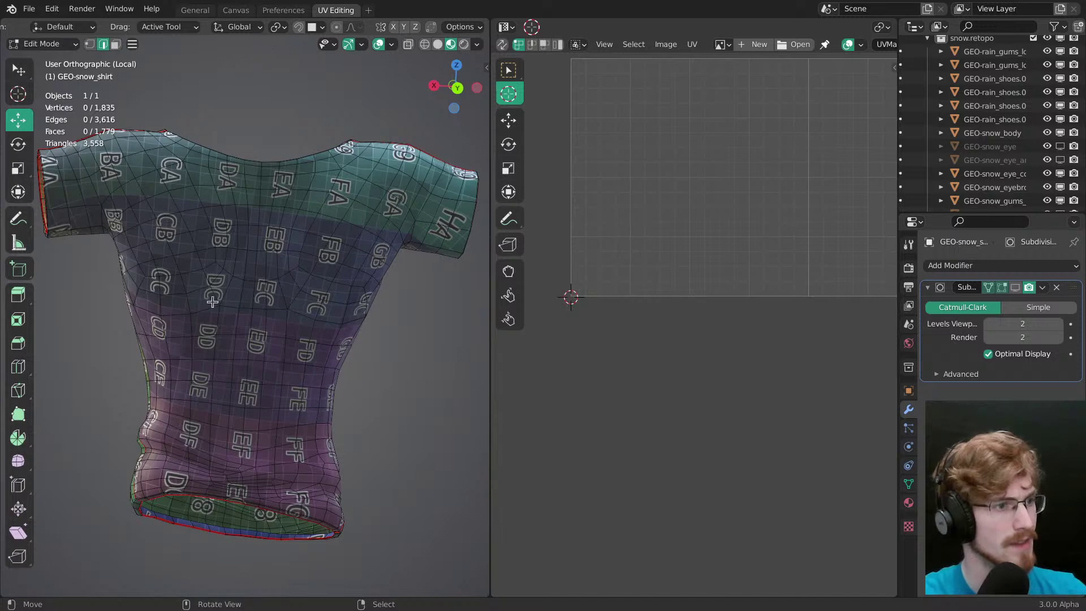
{"action": "key", "text": "KP_1"}
{"action": "middle_click_drag", "start_coordinate": [263, 333], "coordinate": [289, 344], "text": "shift"}
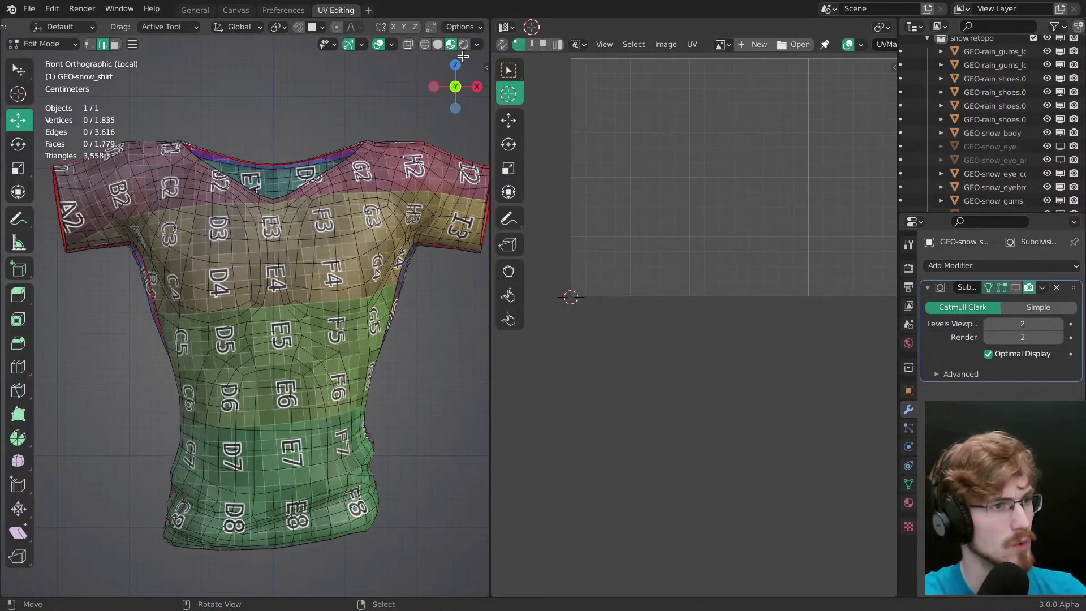
Step: Rotate the Material Preview environment lighting, check the shirt from both sides and save snow.modeling.blend
{"action": "left_click", "coordinate": [476, 45]}
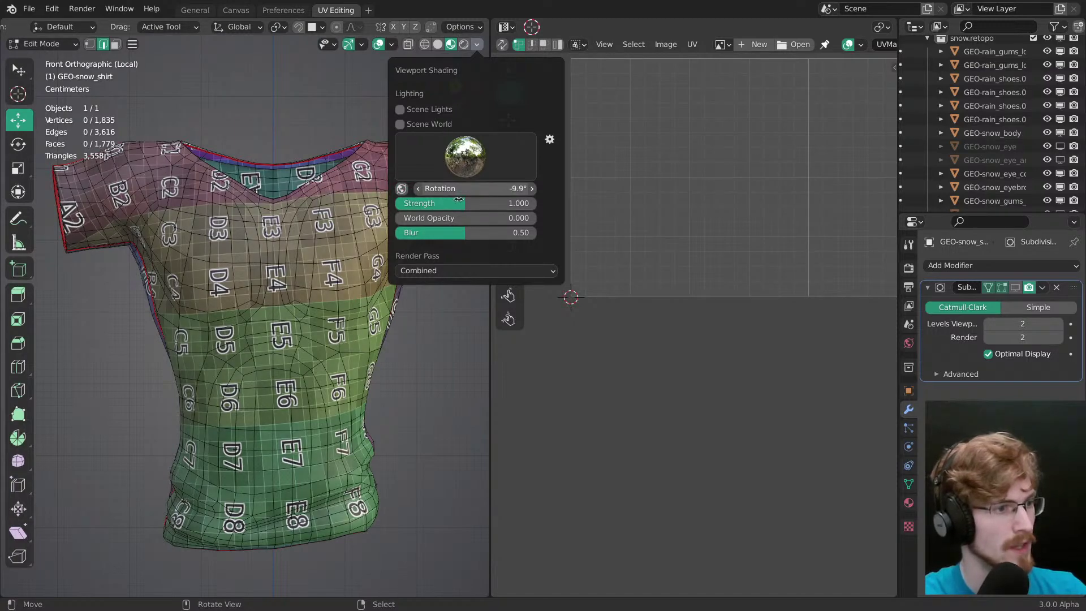
{"action": "left_click_drag", "start_coordinate": [417, 190], "coordinate": [610, 201]}
{"action": "middle_click_drag", "start_coordinate": [368, 240], "coordinate": [223, 249]}
{"action": "middle_click_drag", "start_coordinate": [328, 243], "coordinate": [243, 251]}
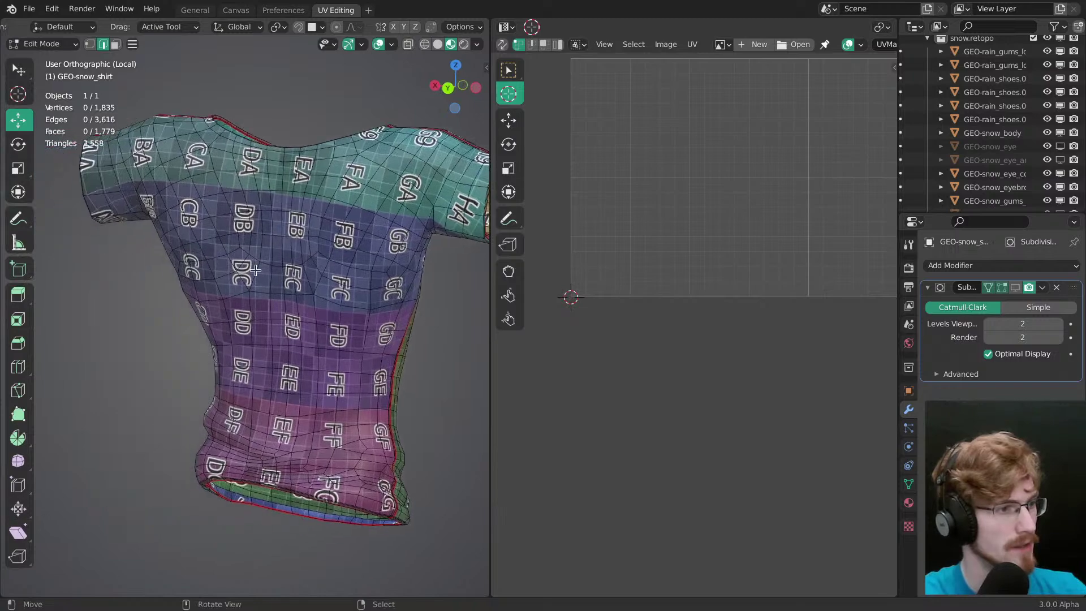
{"action": "mouse_move", "coordinate": [259, 369]}
{"action": "middle_mouse_down"}
{"action": "mouse_move", "coordinate": [337, 371]}
{"action": "mouse_move", "coordinate": [405, 322]}
{"action": "mouse_move", "coordinate": [330, 344]}
{"action": "mouse_move", "coordinate": [358, 348]}
{"action": "mouse_move", "coordinate": [266, 322]}
{"action": "middle_mouse_up"}
{"action": "left_click", "coordinate": [477, 47]}
{"action": "middle_click_drag", "start_coordinate": [341, 365], "coordinate": [355, 377], "text": "shift"}
{"action": "key", "text": "ctrl+s"}
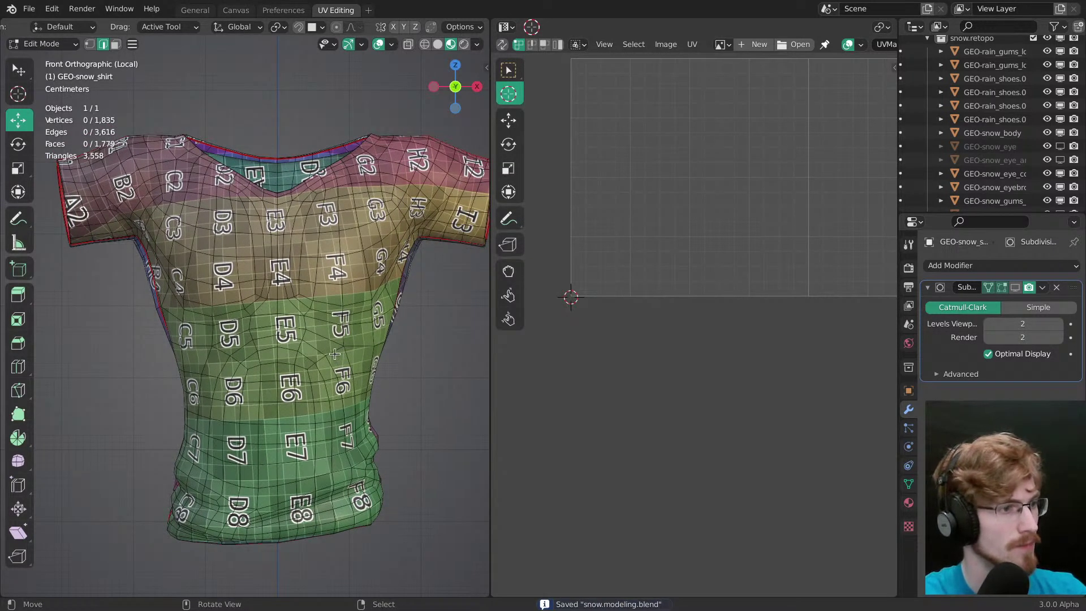
Step: Select the shirt's linked front faces and rotate and move their UV island until it stands upright
{"action": "right_click", "coordinate": [326, 333]}
{"action": "key", "text": "ctrl+l"}
{"action": "middle_click_drag", "start_coordinate": [693, 263], "coordinate": [695, 306]}
{"action": "key", "text": "a"}
{"action": "key", "text": "r"}
{"action": "left_click_drag", "start_coordinate": [742, 265], "coordinate": [702, 278]}
{"action": "key", "text": "g"}
{"action": "key", "text": "r"}
{"action": "left_click_drag", "start_coordinate": [709, 291], "coordinate": [705, 265]}
{"action": "key", "text": "g"}
{"action": "key", "text": "r"}
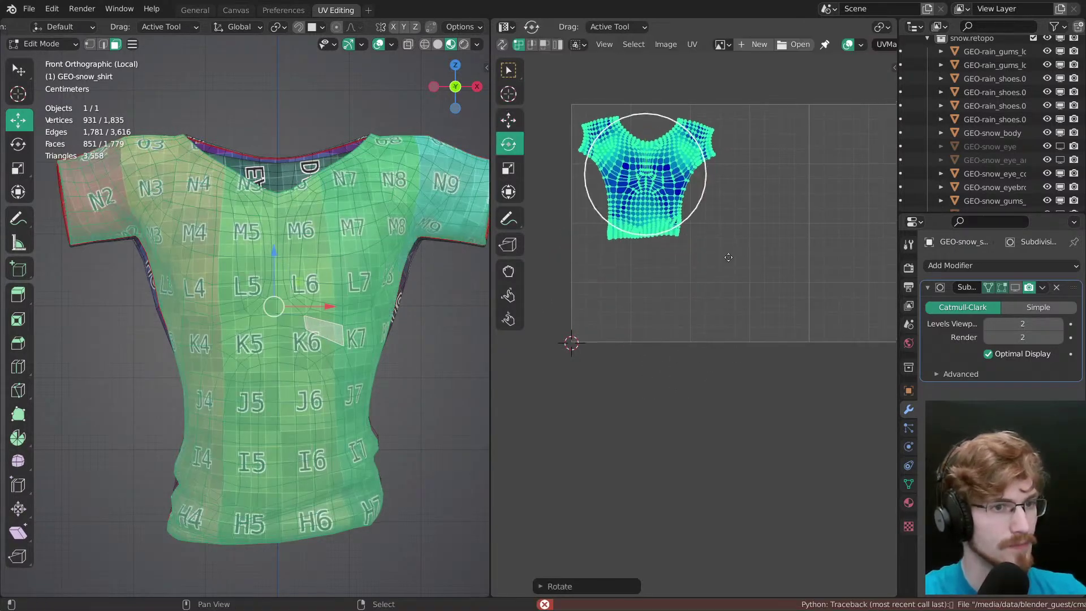
Step: Fine-tune the front island's position and rotation until the grid texture's columns centre on the shirt's chest
{"action": "middle_click_drag", "start_coordinate": [728, 236], "coordinate": [706, 302]}
{"action": "key", "text": "g"}
{"action": "left_click_drag", "start_coordinate": [713, 301], "coordinate": [732, 294]}
{"action": "left_click", "coordinate": [750, 298]}
{"action": "key", "text": "r"}
{"action": "left_click", "coordinate": [750, 297]}
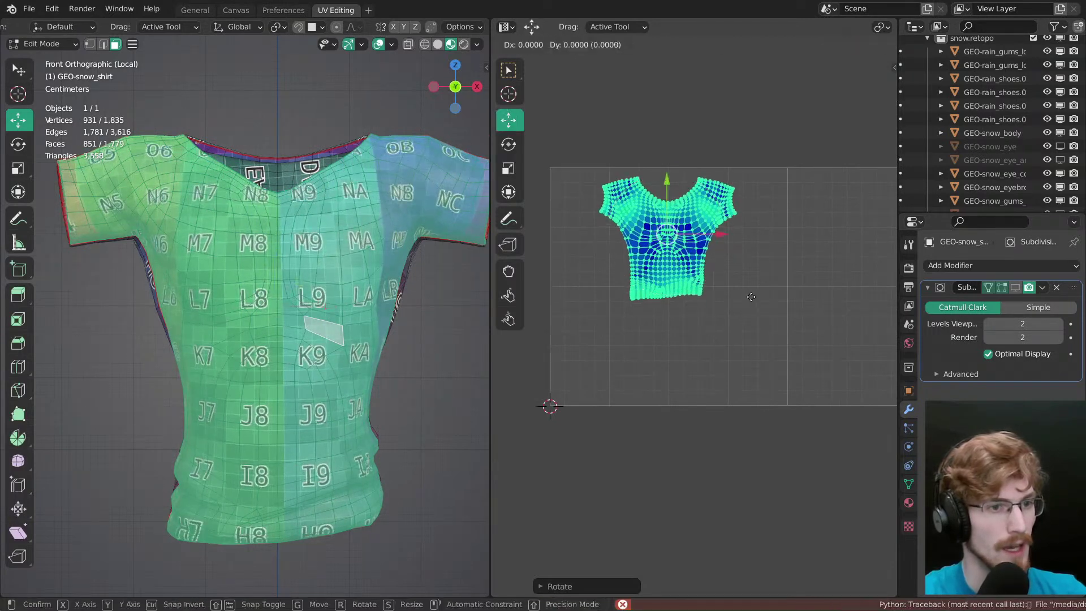
{"action": "key", "text": "g"}
{"action": "left_click", "coordinate": [753, 296]}
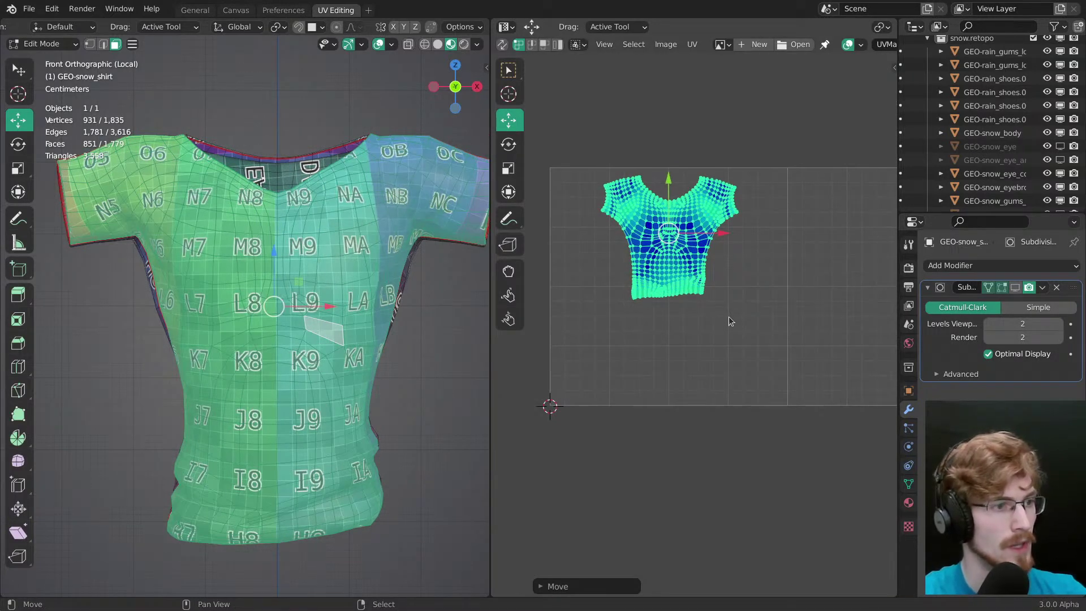
{"action": "middle_click_drag", "start_coordinate": [725, 313], "coordinate": [724, 298], "text": "ctrl"}
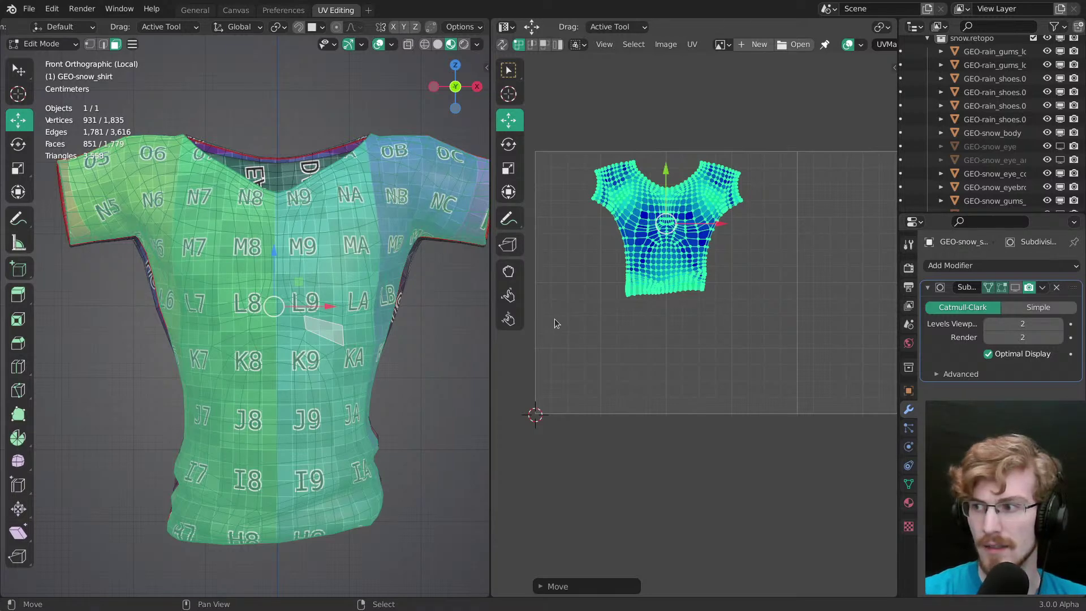
Step: Select the whole shirt mesh to show all its UV islands and view the sleeve from an angle
{"action": "middle_click_drag", "start_coordinate": [318, 313], "coordinate": [292, 323], "text": "ctrl"}
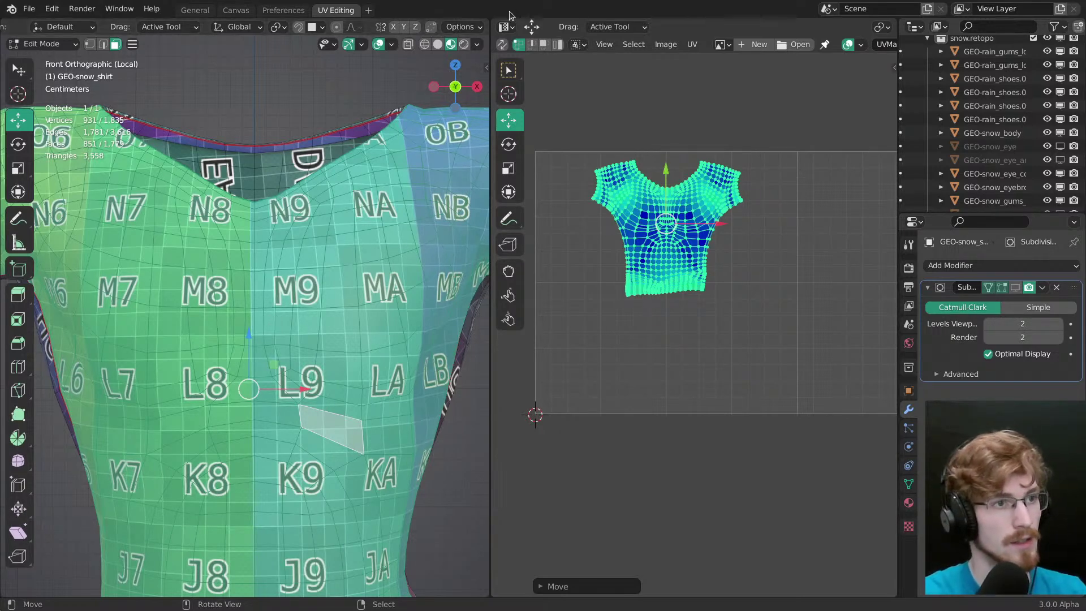
{"action": "middle_click_drag", "start_coordinate": [475, 201], "coordinate": [319, 262], "text": "shift"}
{"action": "middle_click_drag", "start_coordinate": [339, 262], "coordinate": [309, 324], "text": "ctrl"}
{"action": "key", "text": "alt+a"}
{"action": "key", "text": "a"}
{"action": "key", "text": "grave"}
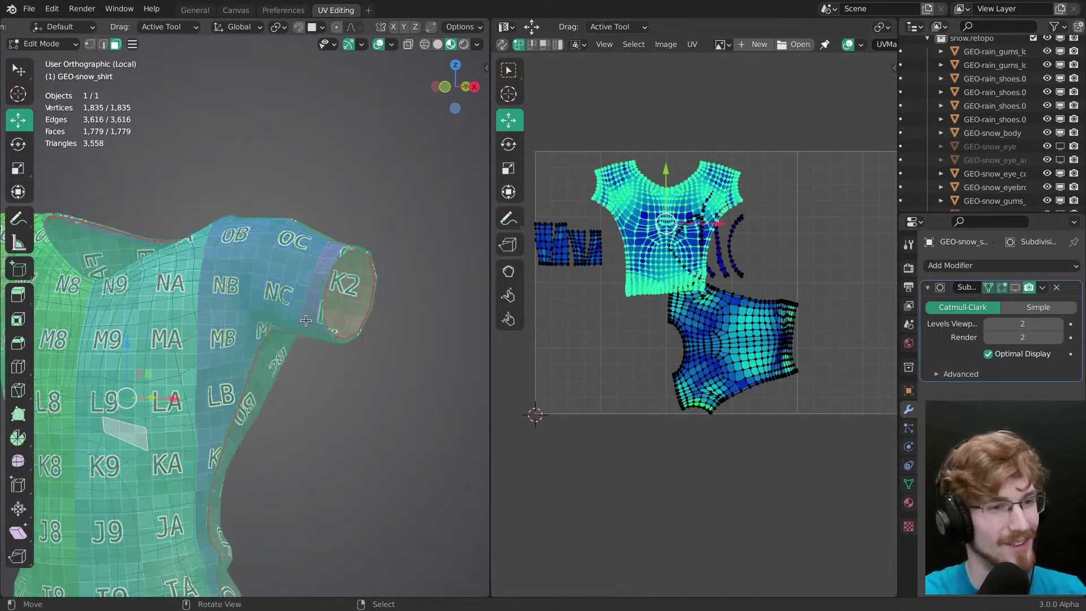
Step: Select the back island, rotate it upright and place it directly below the front island
{"action": "middle_click_drag", "start_coordinate": [736, 244], "coordinate": [763, 211], "text": "ctrl"}
{"action": "key", "text": "alt+a"}
{"action": "key", "text": "l"}
{"action": "key", "text": "r"}
{"action": "left_click_drag", "start_coordinate": [785, 289], "coordinate": [800, 394]}
{"action": "left_click", "coordinate": [799, 391]}
{"action": "key", "text": "g"}
{"action": "left_click", "coordinate": [742, 411]}
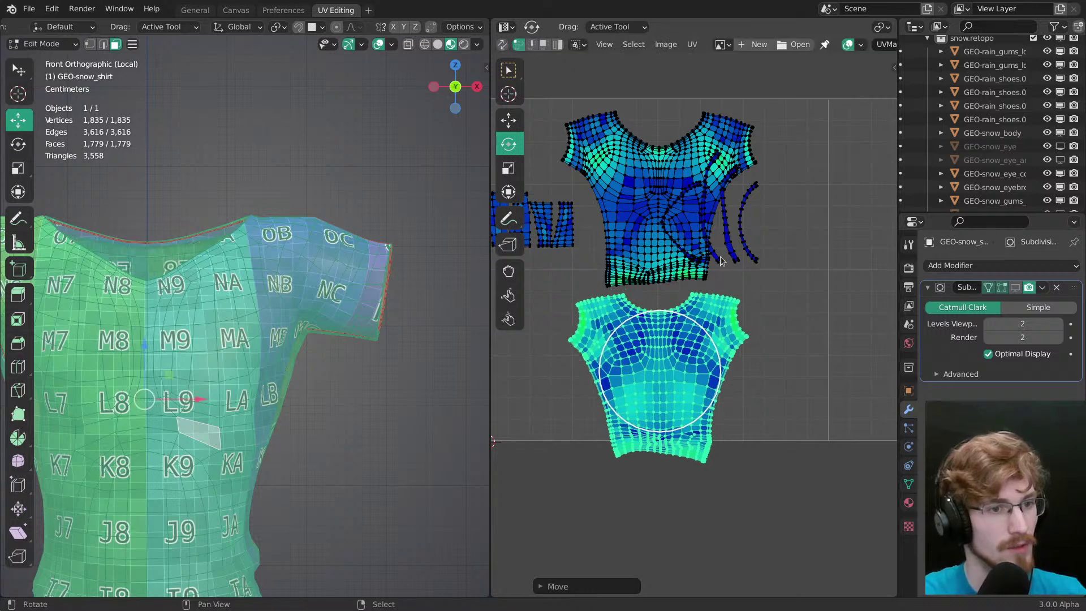
Step: Select the remaining narrow strip islands by inverting the selection, move them above the UV square and deselect
{"action": "key", "text": "l"}
{"action": "key", "text": "ctrl+i"}
{"action": "middle_click_drag", "start_coordinate": [684, 258], "coordinate": [766, 280]}
{"action": "key", "text": "g"}
{"action": "left_click_drag", "start_coordinate": [766, 280], "coordinate": [694, 110]}
{"action": "key", "text": "alt+a"}
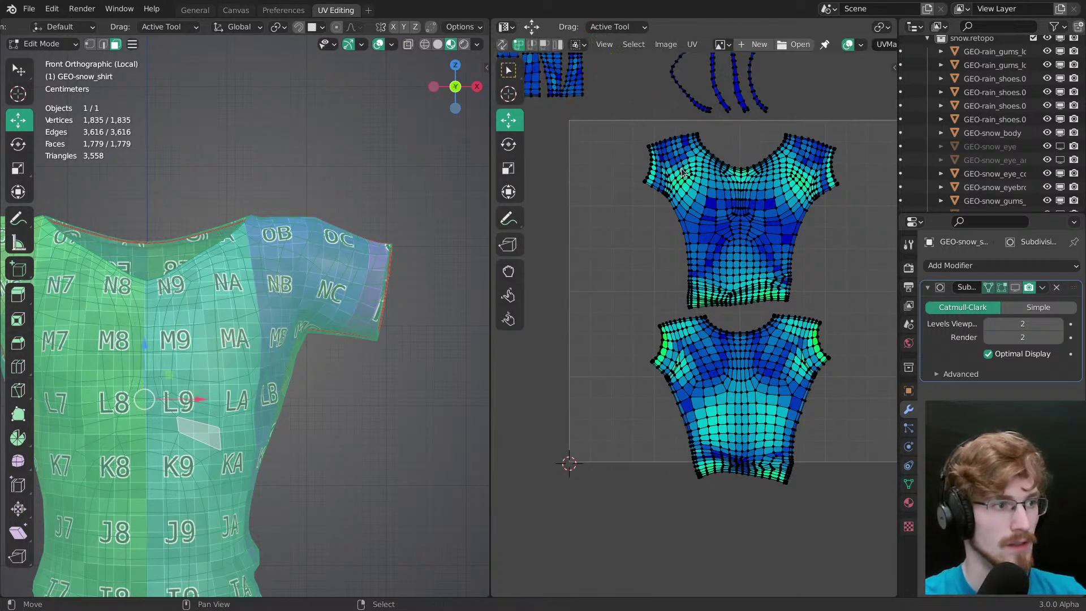
Step: Reposition the front and back islands within the UV square and reselect the whole mesh in edge select mode
{"action": "middle_click_drag", "start_coordinate": [699, 192], "coordinate": [659, 263]}
{"action": "key", "text": "ctrl+l"}
{"action": "left_click_drag", "start_coordinate": [763, 371], "coordinate": [807, 364]}
{"action": "right_click", "coordinate": [743, 425]}
{"action": "key", "text": "ctrl+l"}
{"action": "middle_click_drag", "start_coordinate": [316, 343], "coordinate": [363, 307], "text": "shift"}
{"action": "key", "text": "alt+a"}
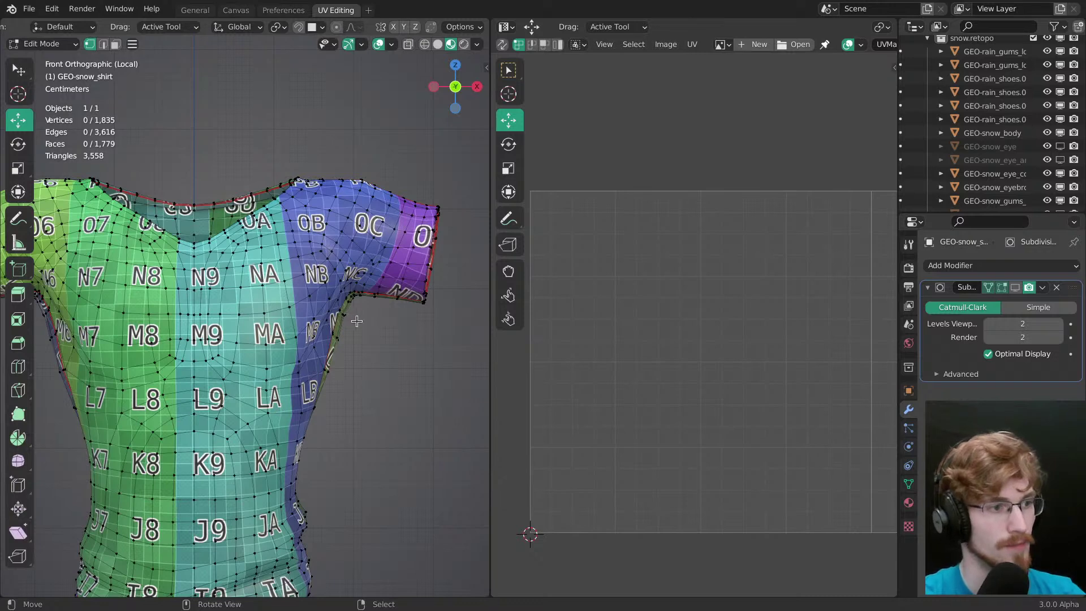
{"action": "key", "text": "2"}
{"action": "key", "text": "a"}
{"action": "scroll", "coordinate": [772, 268], "scroll_direction": "up", "scroll_amount": 4}
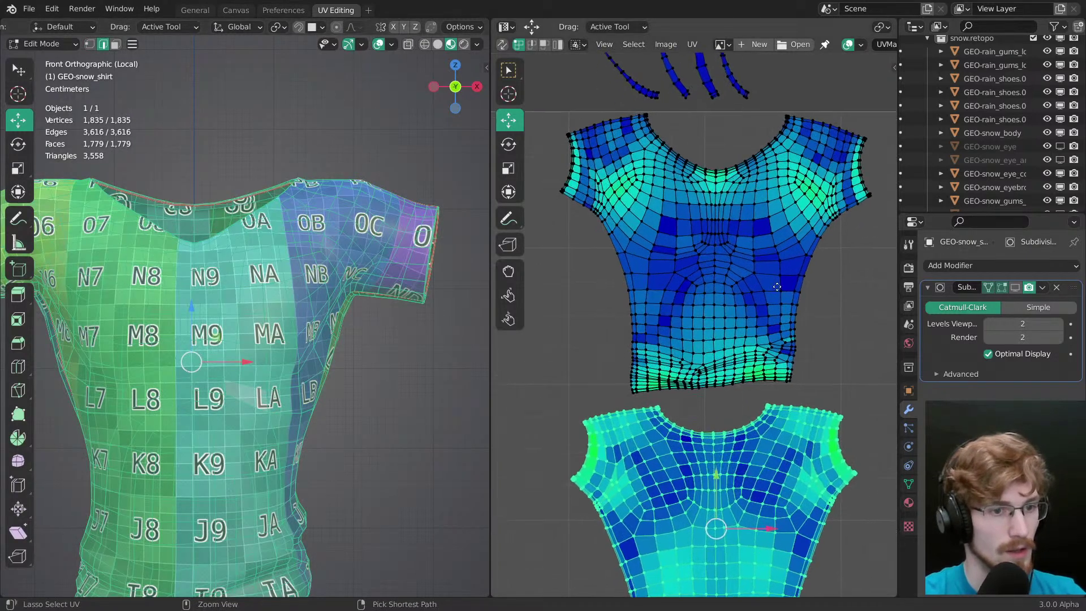
Step: Hide the viewport overlays and examine the grid texture on the shirt's sleeve and cuff from several angles
{"action": "key", "text": "alt+a"}
{"action": "middle_click_drag", "start_coordinate": [783, 180], "coordinate": [705, 303]}
{"action": "middle_click_drag", "start_coordinate": [717, 201], "coordinate": [764, 268]}
{"action": "middle_click_drag", "start_coordinate": [391, 294], "coordinate": [349, 339]}
{"action": "middle_click_drag", "start_coordinate": [349, 339], "coordinate": [313, 290]}
{"action": "key", "text": "shift+alt+z"}
{"action": "middle_click_drag", "start_coordinate": [307, 301], "coordinate": [260, 302]}
{"action": "middle_click_drag", "start_coordinate": [260, 303], "coordinate": [287, 303]}
{"action": "middle_click_drag", "start_coordinate": [288, 303], "coordinate": [289, 245], "text": "ctrl"}
{"action": "middle_click_drag", "start_coordinate": [236, 305], "coordinate": [245, 258]}
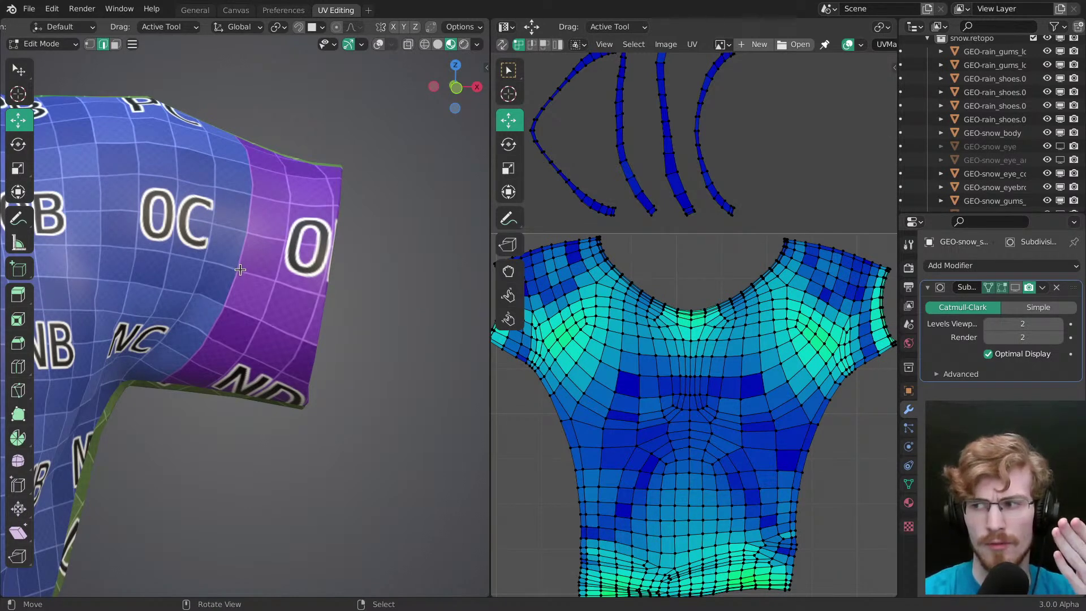
{"action": "mouse_move", "coordinate": [249, 275]}
{"action": "middle_mouse_down"}
{"action": "mouse_move", "coordinate": [269, 262]}
{"action": "mouse_move", "coordinate": [252, 291]}
{"action": "middle_mouse_up"}
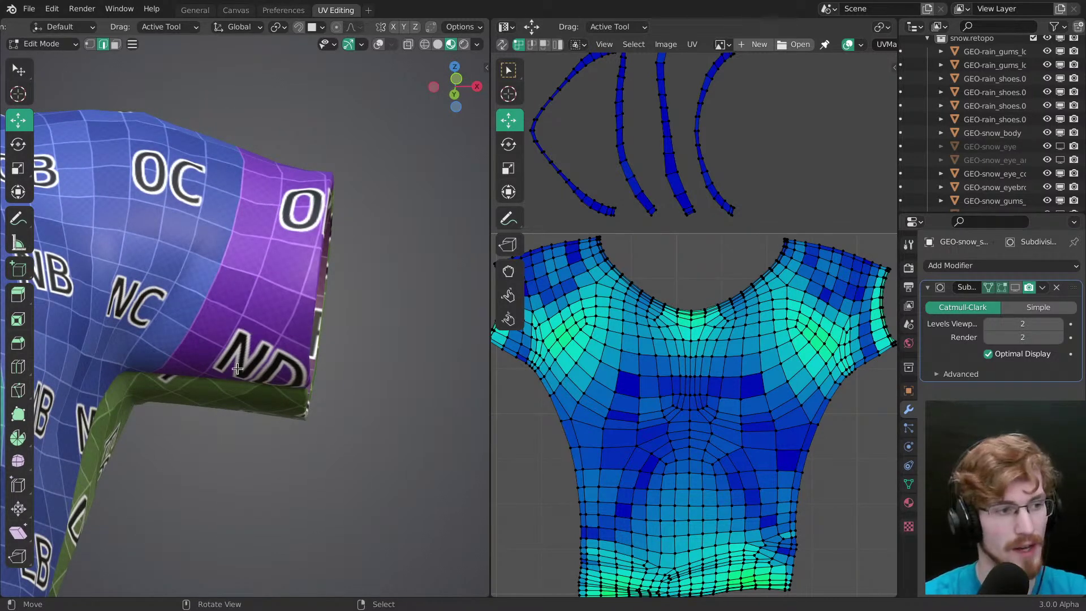
{"action": "middle_click_drag", "start_coordinate": [257, 279], "coordinate": [257, 351]}
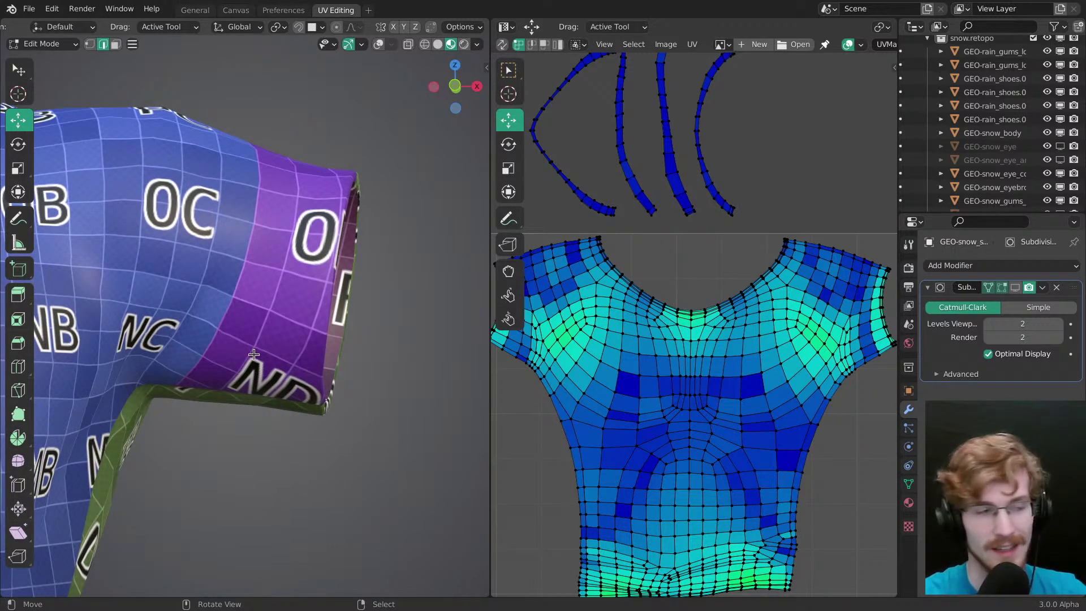
{"action": "scroll", "coordinate": [253, 340], "scroll_direction": "down", "scroll_amount": 2}
{"action": "key", "text": "KP_1"}
{"action": "middle_click_drag", "start_coordinate": [231, 306], "coordinate": [254, 336], "text": "shift"}
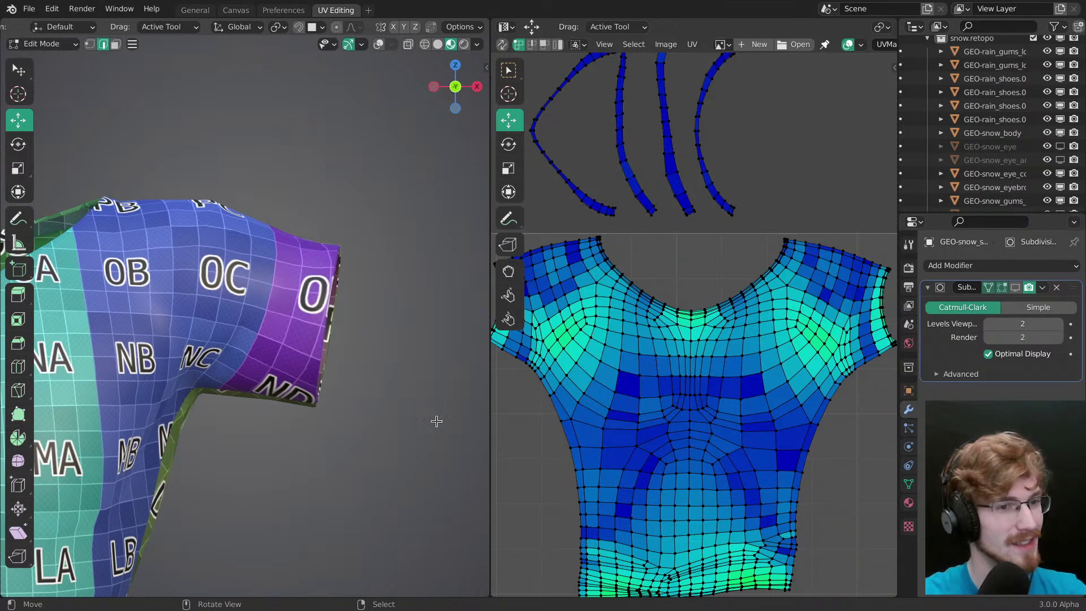
Step: Select the outer edge loop of each sleeve cuff on the front island and pin both
{"action": "scroll", "coordinate": [629, 293], "scroll_direction": "up", "scroll_amount": 4}
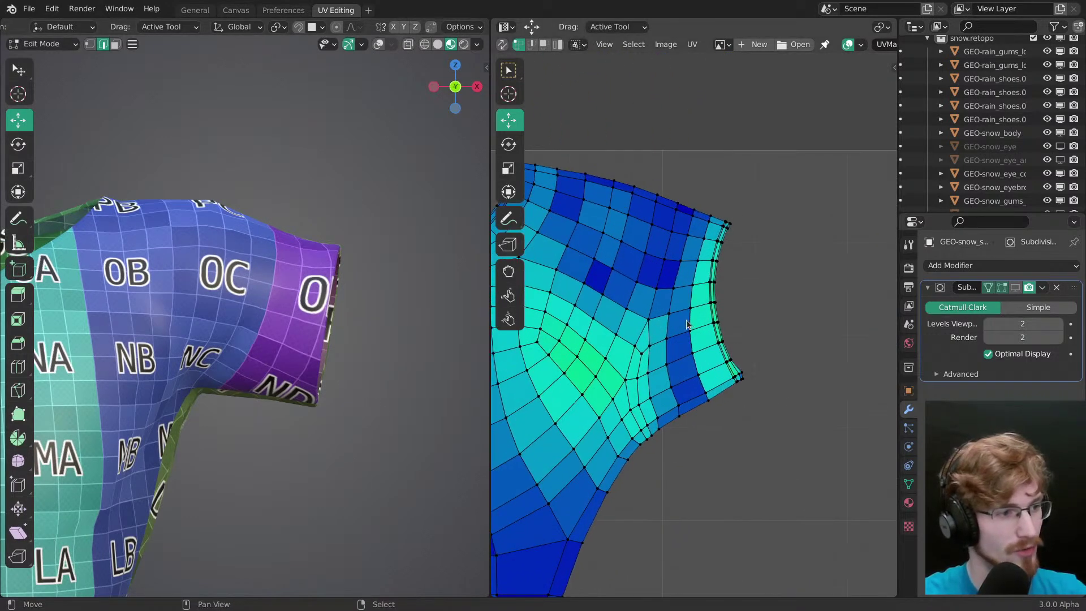
{"action": "middle_click_drag", "start_coordinate": [723, 330], "coordinate": [773, 284]}
{"action": "key", "text": "p"}
{"action": "scroll", "coordinate": [773, 288], "scroll_direction": "down", "scroll_amount": 5}
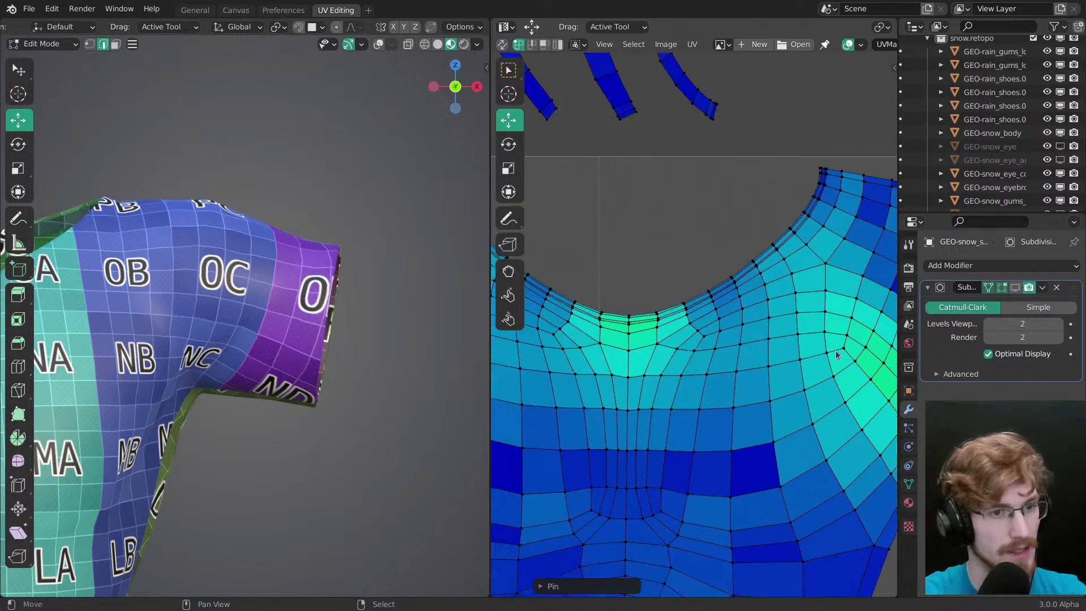
{"action": "scroll", "coordinate": [667, 361], "scroll_direction": "up", "scroll_amount": 2}
{"action": "left_click", "coordinate": [667, 361], "text": "alt"}
{"action": "scroll", "coordinate": [623, 304], "scroll_direction": "up", "scroll_amount": 4}
{"action": "middle_click_drag", "start_coordinate": [623, 303], "coordinate": [725, 305]}
{"action": "key", "text": "p"}
{"action": "scroll", "coordinate": [718, 305], "scroll_direction": "down", "scroll_amount": 6}
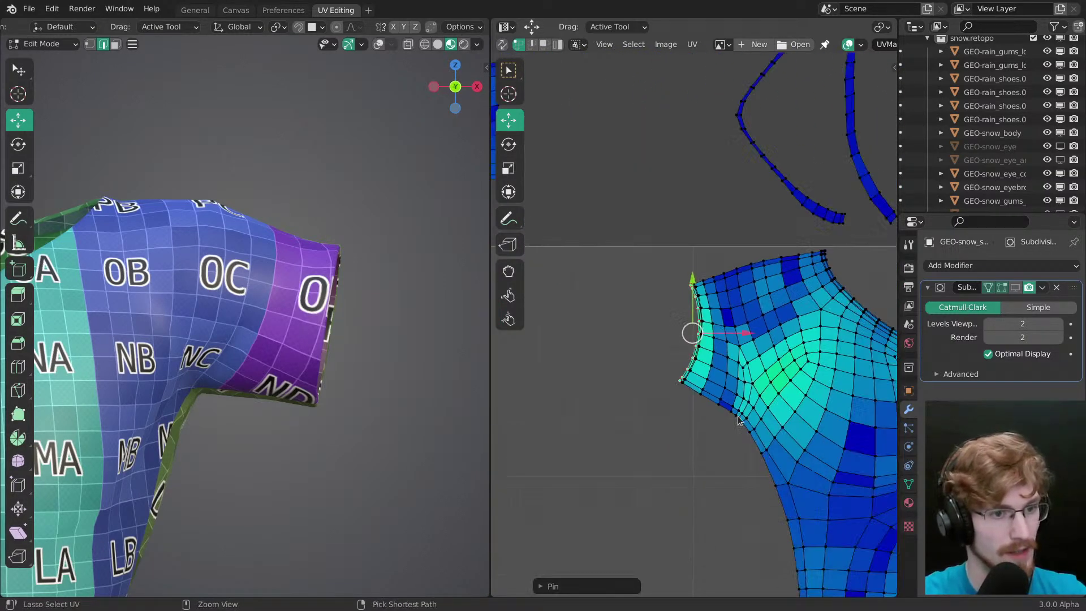
Step: Select the hem's edge loop on the front island and pin it
{"action": "scroll", "coordinate": [646, 297], "scroll_direction": "up", "scroll_amount": 2}
{"action": "middle_click_drag", "start_coordinate": [646, 297], "coordinate": [762, 211]}
{"action": "middle_click_drag", "start_coordinate": [763, 211], "coordinate": [757, 136], "text": "ctrl"}
{"action": "left_click", "coordinate": [752, 366], "text": "alt"}
{"action": "middle_click_drag", "start_coordinate": [752, 366], "coordinate": [684, 288], "text": "ctrl"}
{"action": "middle_click_drag", "start_coordinate": [684, 289], "coordinate": [684, 238], "text": "ctrl"}
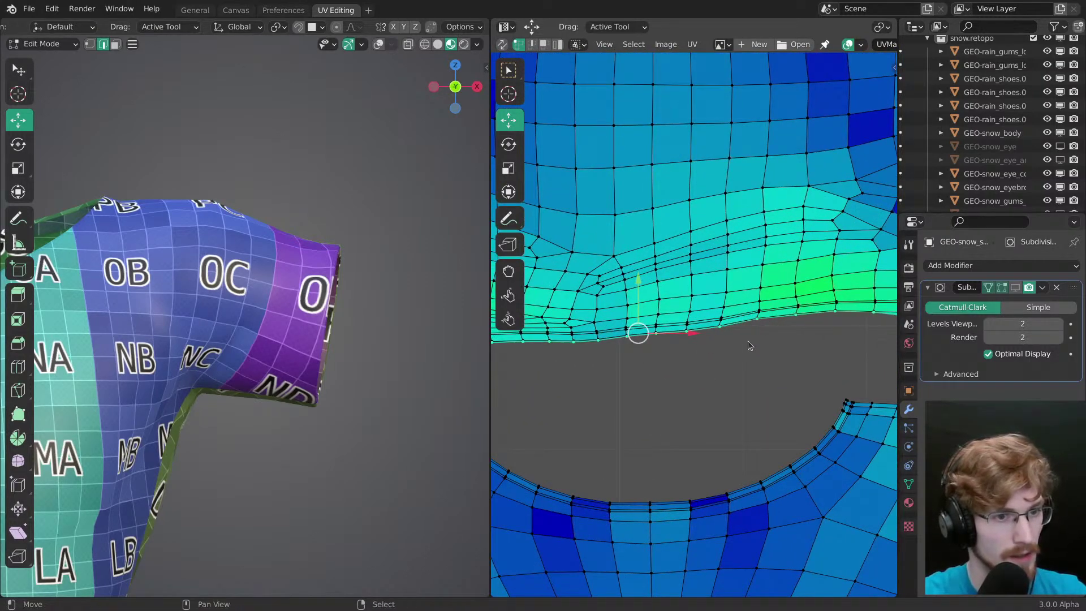
{"action": "key", "text": "p"}
{"action": "scroll", "coordinate": [692, 253], "scroll_direction": "down", "scroll_amount": 4}
Step: Select the front island's vertical centre line from the lower belly up to the neckline and pin it
{"action": "left_click", "coordinate": [691, 254], "text": "alt"}
{"action": "middle_click_drag", "start_coordinate": [690, 254], "coordinate": [691, 148], "text": "ctrl"}
{"action": "key", "text": "alt+a"}
{"action": "middle_click_drag", "start_coordinate": [692, 327], "coordinate": [703, 475]}
{"action": "left_click", "coordinate": [726, 140], "text": "ctrl"}
{"action": "key", "text": "p"}
Step: Turn the viewport overlays back on and bring the shirt's lower front into view
{"action": "middle_click_drag", "start_coordinate": [103, 309], "coordinate": [181, 446], "text": "shift"}
{"action": "middle_click_drag", "start_coordinate": [144, 523], "coordinate": [244, 352], "text": "shift"}
{"action": "middle_click_drag", "start_coordinate": [244, 353], "coordinate": [262, 344]}
{"action": "key", "text": "shift+alt+z"}
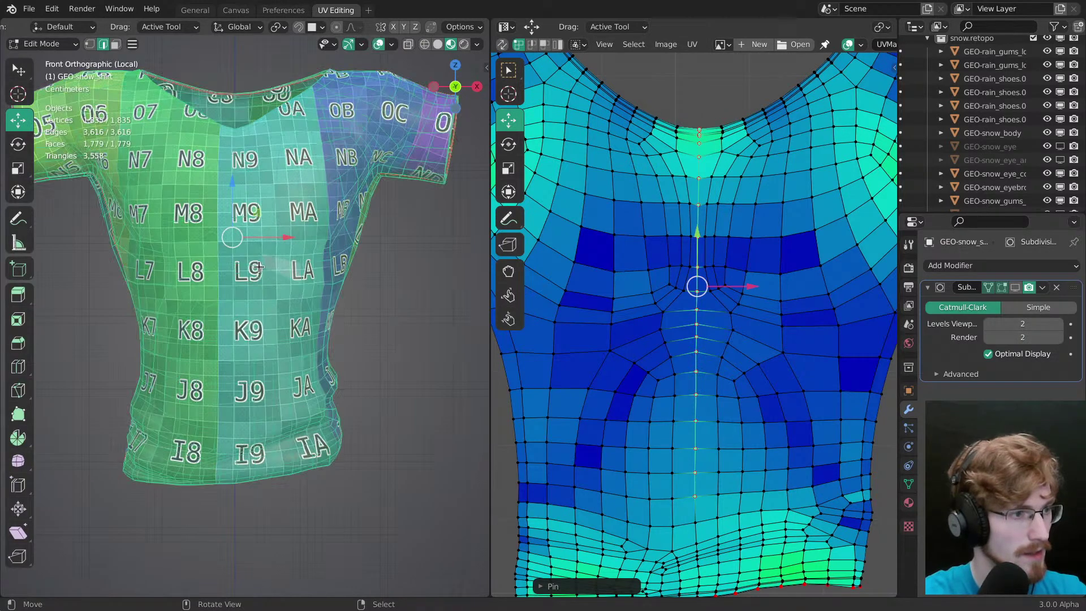
{"action": "middle_click_drag", "start_coordinate": [248, 301], "coordinate": [261, 318]}
{"action": "middle_click_drag", "start_coordinate": [267, 385], "coordinate": [272, 359], "text": "ctrl"}
{"action": "key", "text": "grave"}
Step: Select the whole shirt mesh in face select mode, excluding two faces at the centre of the lower belly
{"action": "left_click", "coordinate": [241, 301]}
{"action": "key", "text": "alt+a"}
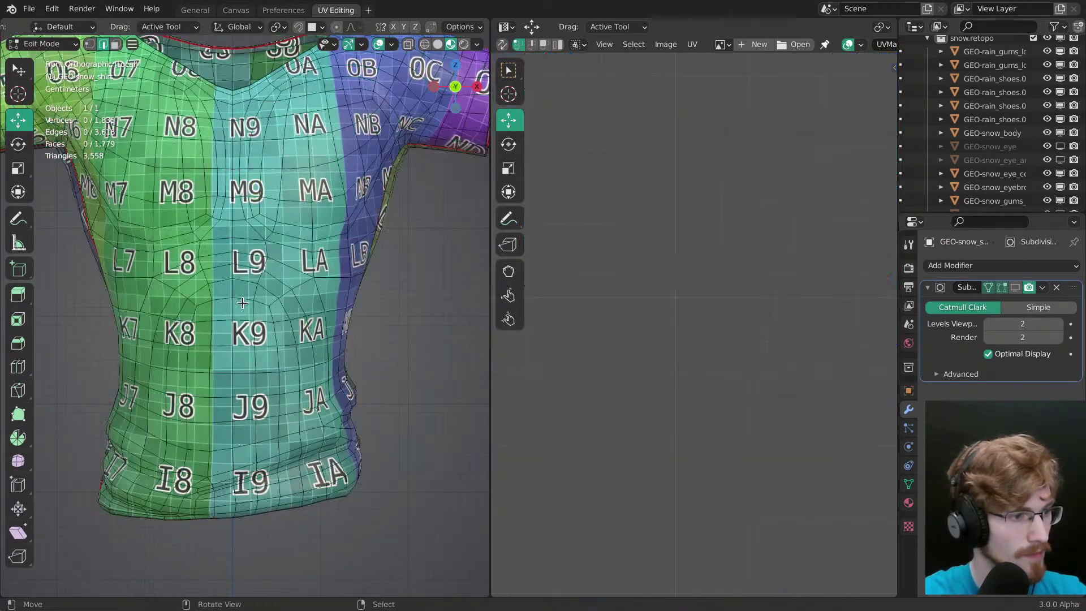
{"action": "key", "text": "1"}
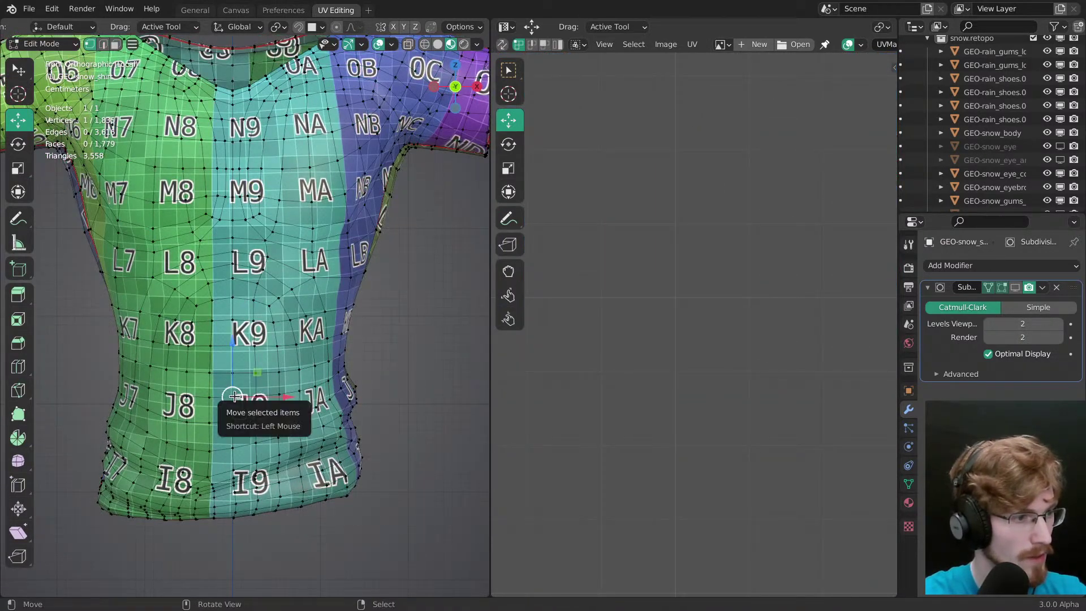
{"action": "key", "text": "a"}
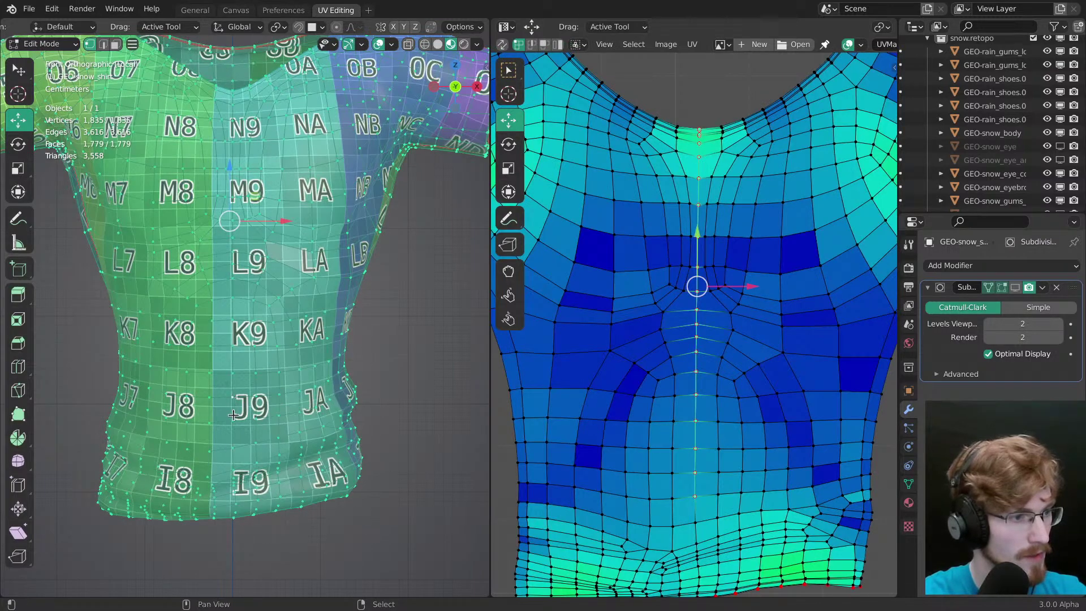
{"action": "key", "text": "3"}
{"action": "left_click", "coordinate": [223, 411], "text": "shift"}
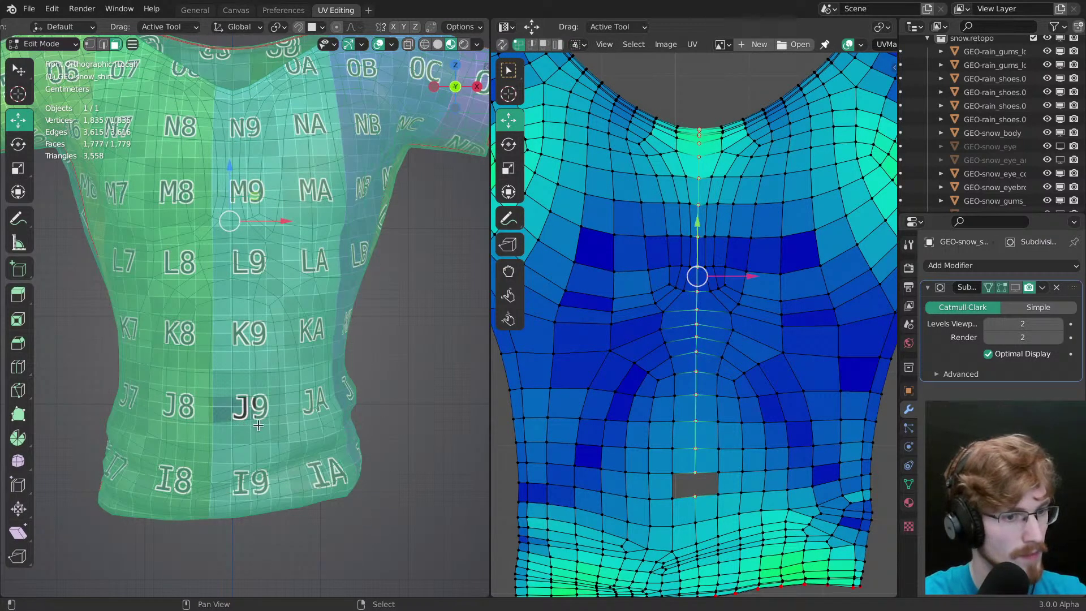
Step: Unpin the centre-line vertex at the excluded faces and select the vertex path from there up to the neckline
{"action": "right_click", "coordinate": [688, 505]}
{"action": "key", "text": "alt+p"}
{"action": "key", "text": "alt+a"}
{"action": "middle_click_drag", "start_coordinate": [718, 346], "coordinate": [715, 308]}
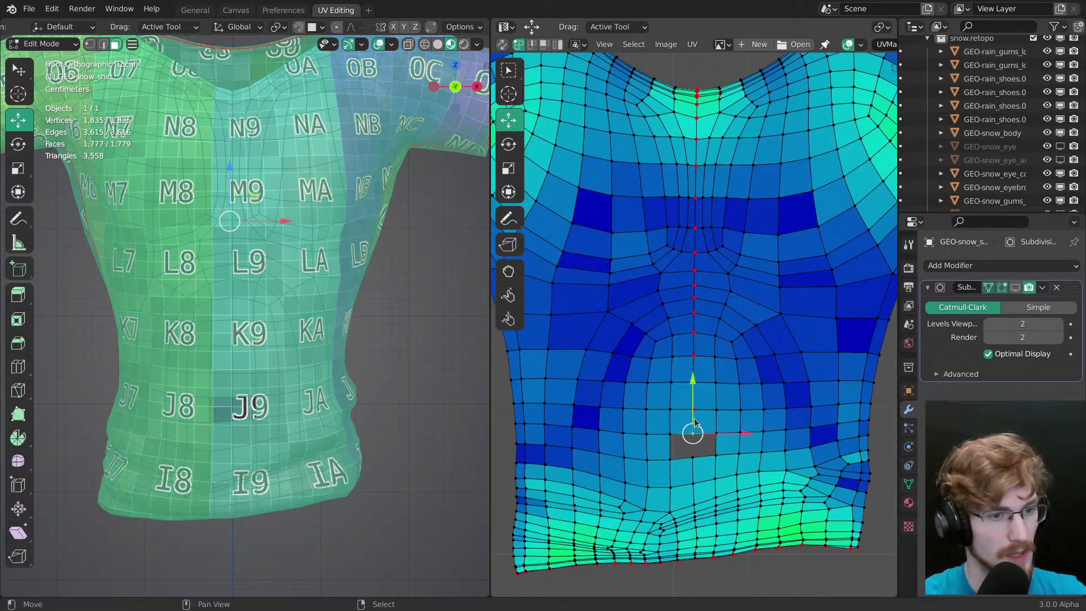
{"action": "left_click", "coordinate": [708, 92], "text": "ctrl"}
{"action": "scroll", "coordinate": [717, 274], "scroll_direction": "down", "scroll_amount": 5}
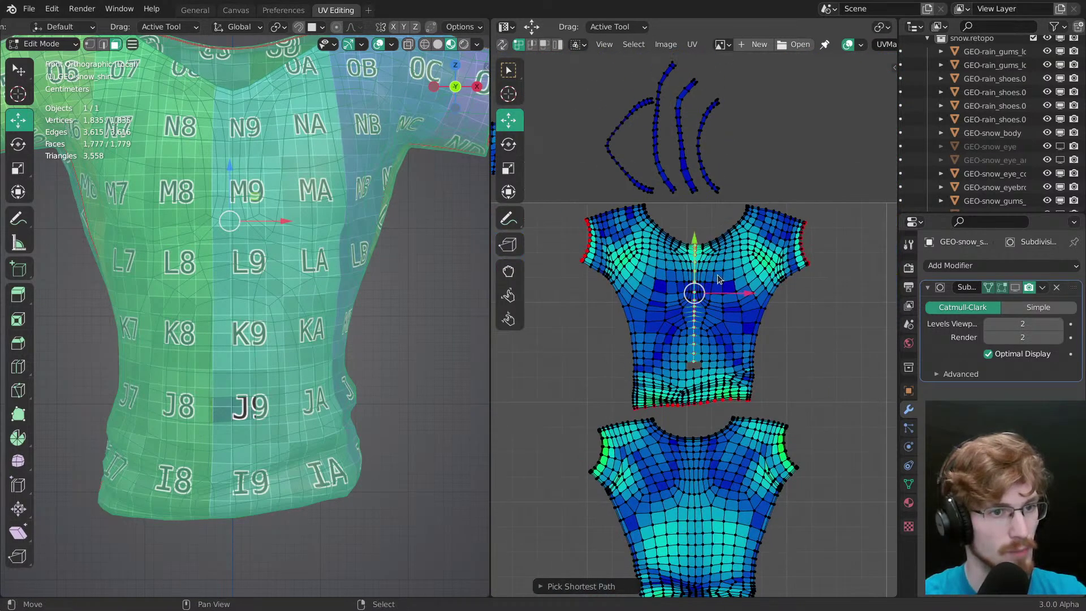
Step: Select the whole front island and move and rotate it so its centre line stands vertical on the grid's middle line
{"action": "middle_click_drag", "start_coordinate": [711, 334], "coordinate": [709, 327]}
{"action": "key", "text": "l"}
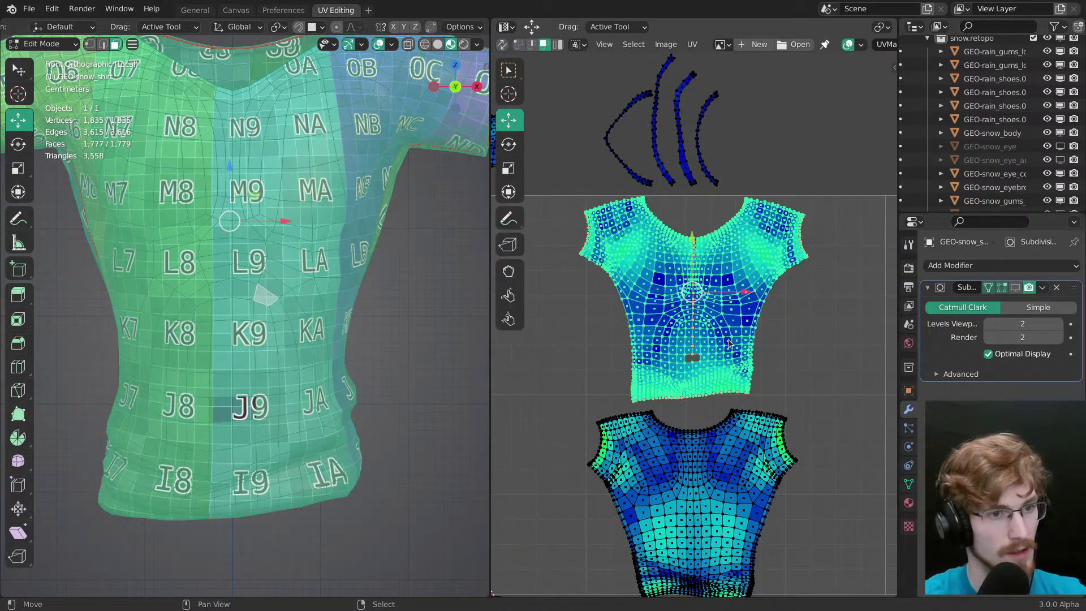
{"action": "key", "text": "g"}
{"action": "left_click", "coordinate": [725, 343]}
{"action": "scroll", "coordinate": [725, 343], "scroll_direction": "up", "scroll_amount": 5}
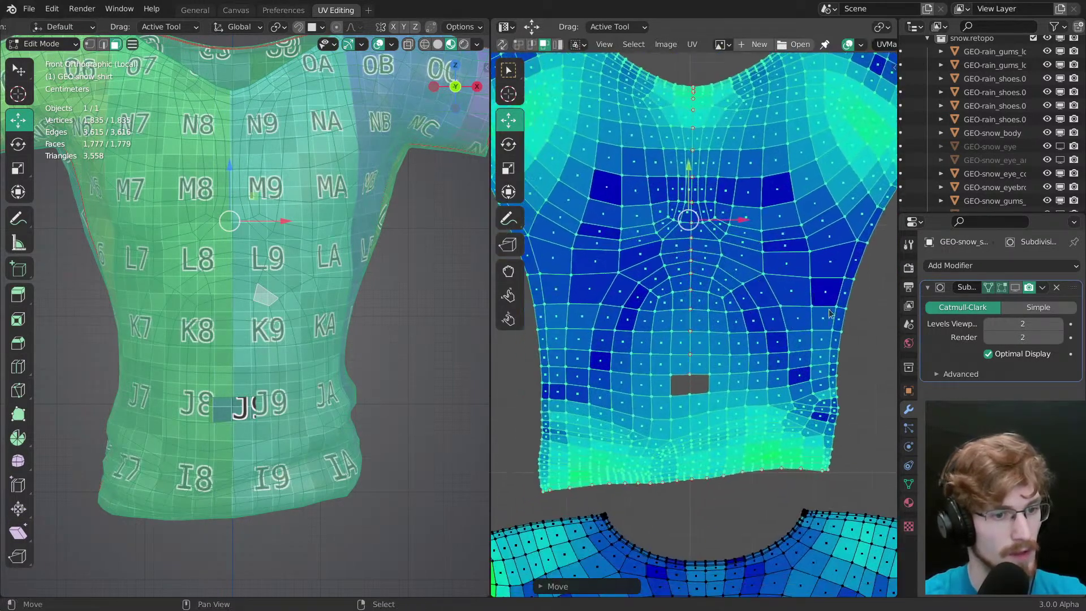
{"action": "key", "text": "r"}
{"action": "left_click_drag", "start_coordinate": [845, 314], "coordinate": [847, 309]}
{"action": "key", "text": "g"}
{"action": "left_click_drag", "start_coordinate": [847, 310], "coordinate": [846, 314]}
{"action": "key", "text": "r"}
{"action": "left_click", "coordinate": [845, 314]}
{"action": "middle_click_drag", "start_coordinate": [706, 253], "coordinate": [717, 334]}
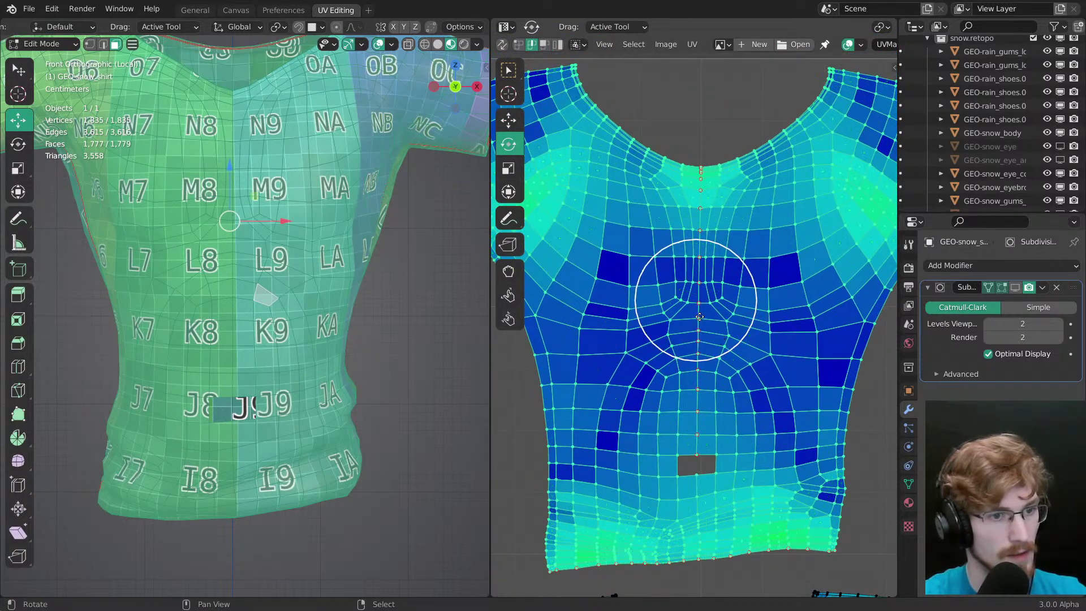
Step: Select the front island's vertical centre-line edges in edge select mode and turn off Display Stretch in the UV editor
{"action": "key", "text": "2"}
{"action": "right_click", "coordinate": [699, 314], "text": "alt"}
{"action": "scroll", "coordinate": [744, 376], "scroll_direction": "up", "scroll_amount": 2}
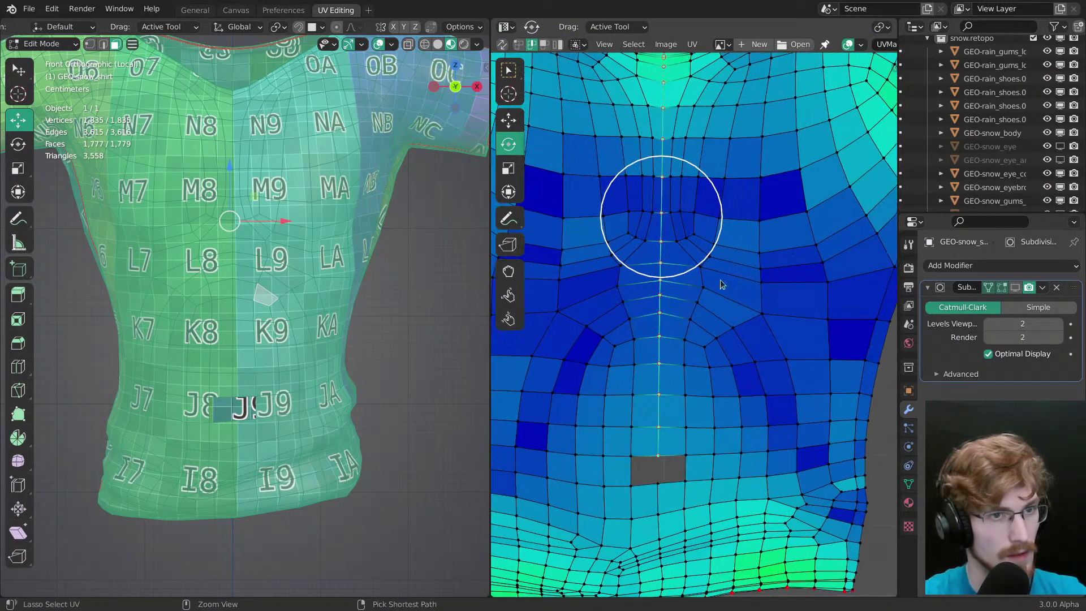
{"action": "left_click", "coordinate": [878, 30]}
{"action": "left_click", "coordinate": [847, 44]}
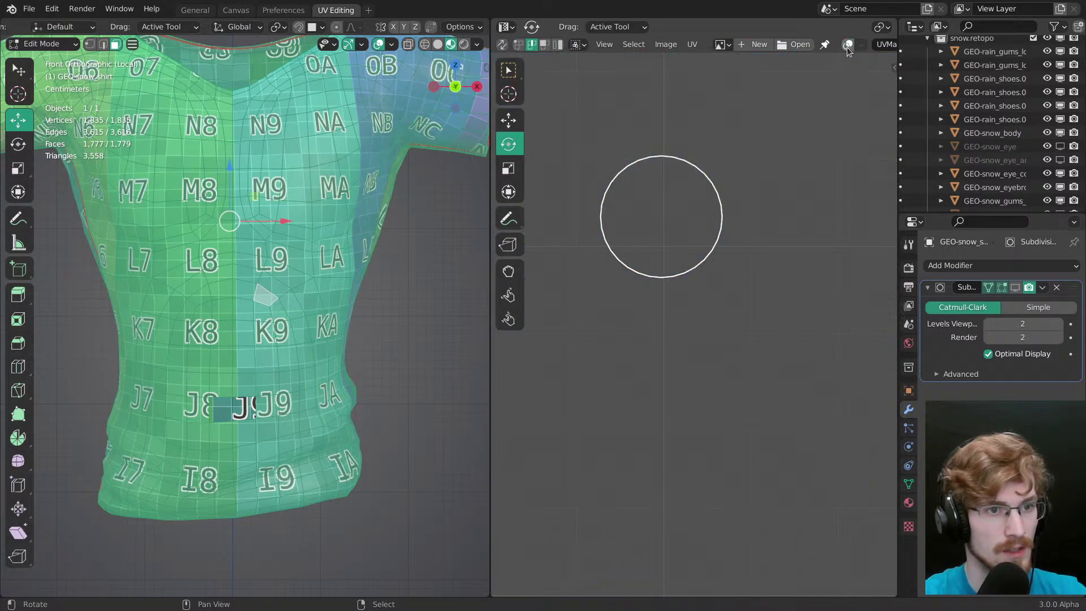
{"action": "left_click", "coordinate": [848, 44]}
{"action": "left_click", "coordinate": [860, 44]}
{"action": "left_click", "coordinate": [808, 86]}
Step: Invert the UV selection and rotate and nudge the front island so its centre line meets the grid's middle line
{"action": "key", "text": "ctrl+i"}
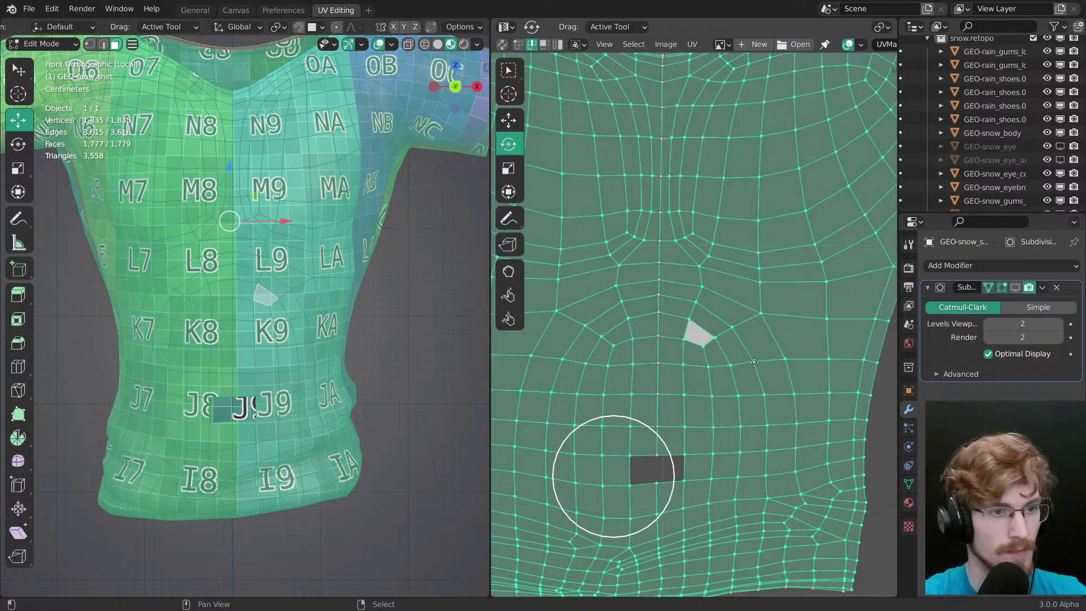
{"action": "middle_click_drag", "start_coordinate": [762, 362], "coordinate": [731, 385]}
{"action": "left_click_drag", "start_coordinate": [833, 351], "coordinate": [837, 345]}
{"action": "key", "text": "g"}
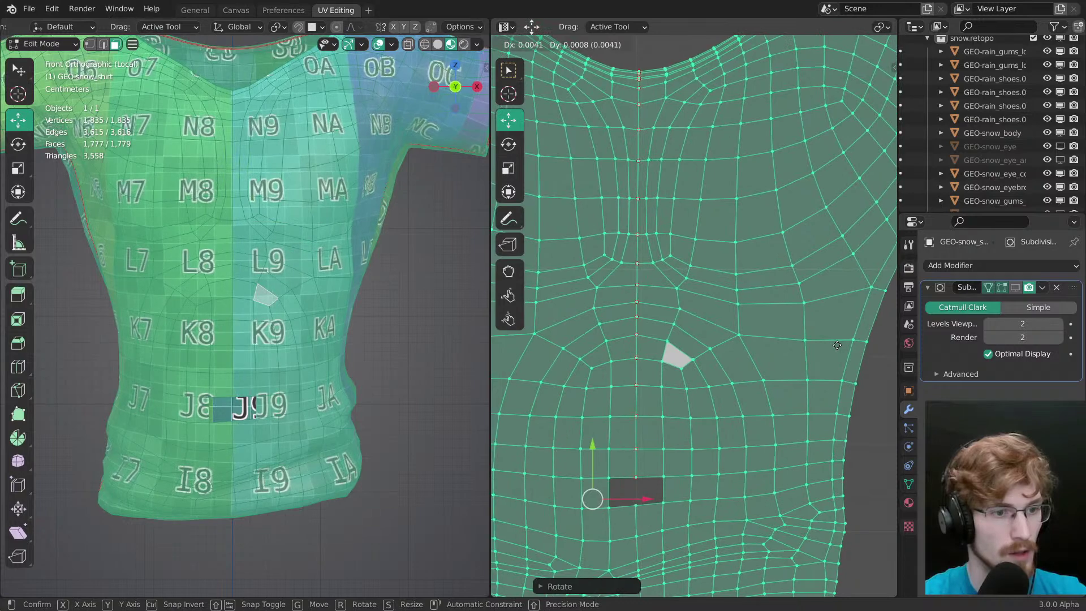
{"action": "left_click", "coordinate": [839, 343]}
Step: Straighten the front island's centre-line edges into a vertical line by scaling them, and pin them
{"action": "key", "text": "alt+a"}
{"action": "middle_click_drag", "start_coordinate": [828, 355], "coordinate": [778, 320], "text": "ctrl"}
{"action": "middle_click_drag", "start_coordinate": [681, 398], "coordinate": [748, 289]}
{"action": "right_click", "coordinate": [718, 356], "text": "alt"}
{"action": "key", "text": "s"}
{"action": "left_click_drag", "start_coordinate": [777, 230], "coordinate": [745, 236]}
{"action": "middle_click_drag", "start_coordinate": [777, 254], "coordinate": [741, 282]}
{"action": "key", "text": "p"}
Step: Select the cuff edges of both sleeves on the front island, maximize the UV editor and save the file
{"action": "key", "text": "alt+a"}
{"action": "middle_click_drag", "start_coordinate": [791, 198], "coordinate": [780, 283], "text": "ctrl"}
{"action": "middle_click_drag", "start_coordinate": [823, 242], "coordinate": [729, 279]}
{"action": "middle_click_drag", "start_coordinate": [729, 280], "coordinate": [896, 311], "text": "ctrl"}
{"action": "right_click", "coordinate": [762, 261], "text": "alt"}
{"action": "middle_click_drag", "start_coordinate": [509, 311], "coordinate": [650, 373]}
{"action": "right_click", "coordinate": [648, 338], "text": "alt+shift"}
{"action": "middle_click_drag", "start_coordinate": [650, 373], "coordinate": [541, 376]}
{"action": "key", "text": "ctrl+space"}
{"action": "middle_click_drag", "start_coordinate": [694, 403], "coordinate": [744, 257], "text": "ctrl"}
{"action": "key", "text": "ctrl+s"}
Step: Turn Display Stretch back on in the UV editor with the stretch type set to Area
{"action": "left_click", "coordinate": [977, 45]}
{"action": "left_click", "coordinate": [934, 91]}
{"action": "left_click", "coordinate": [974, 48]}
{"action": "left_click", "coordinate": [1010, 89]}
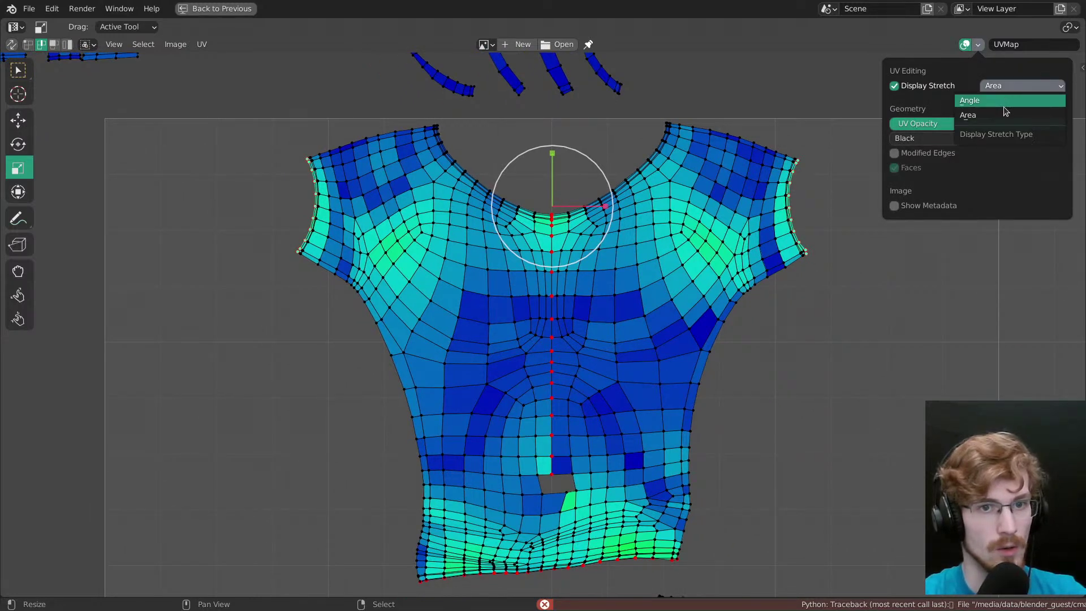
{"action": "left_click", "coordinate": [993, 116]}
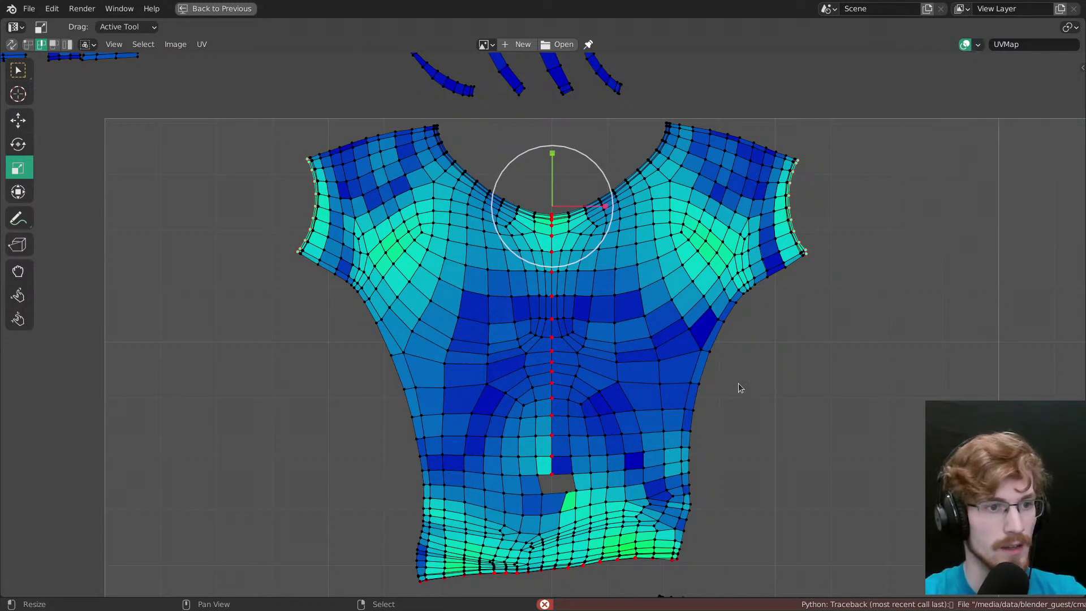
Step: Set the UV pivot to Individual Origins and scale both cuff edges into straight vertical lines
{"action": "middle_click_drag", "start_coordinate": [569, 247], "coordinate": [551, 239]}
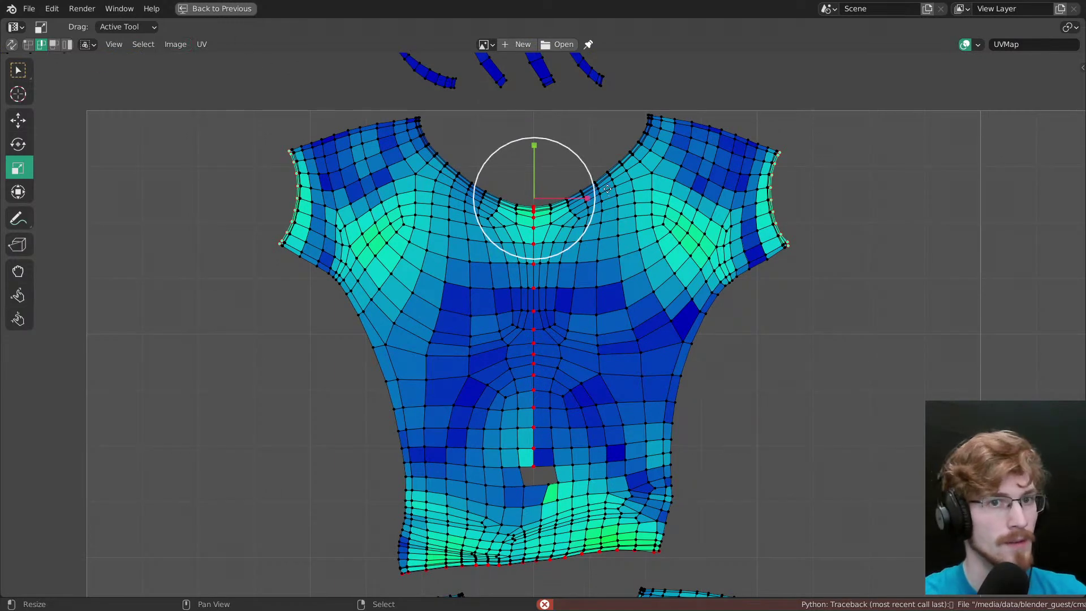
{"action": "left_click", "coordinate": [1066, 28]}
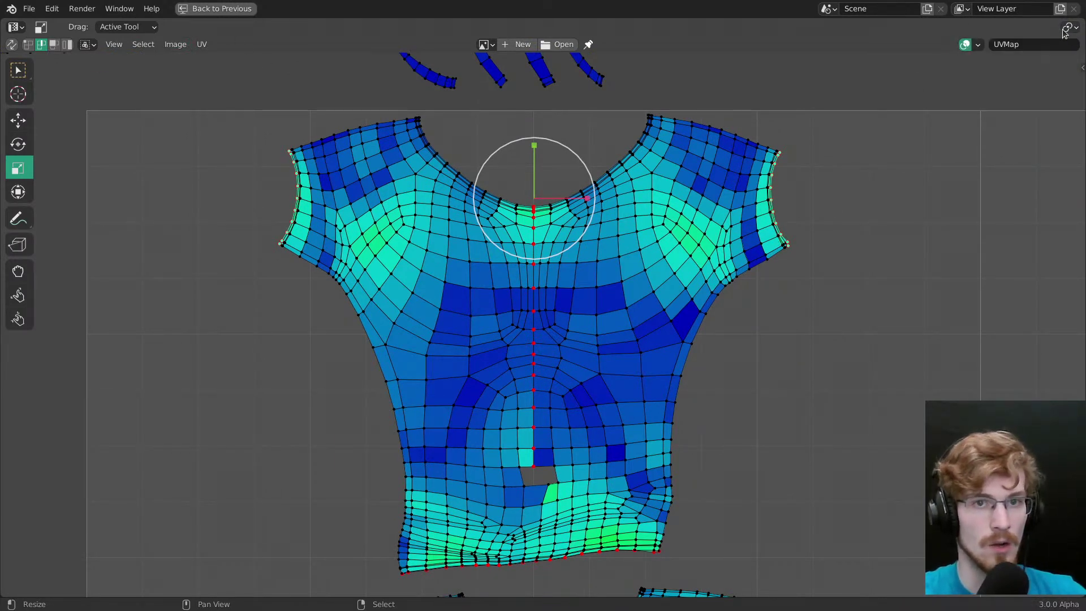
{"action": "left_click", "coordinate": [1066, 28]}
{"action": "left_click", "coordinate": [1026, 86]}
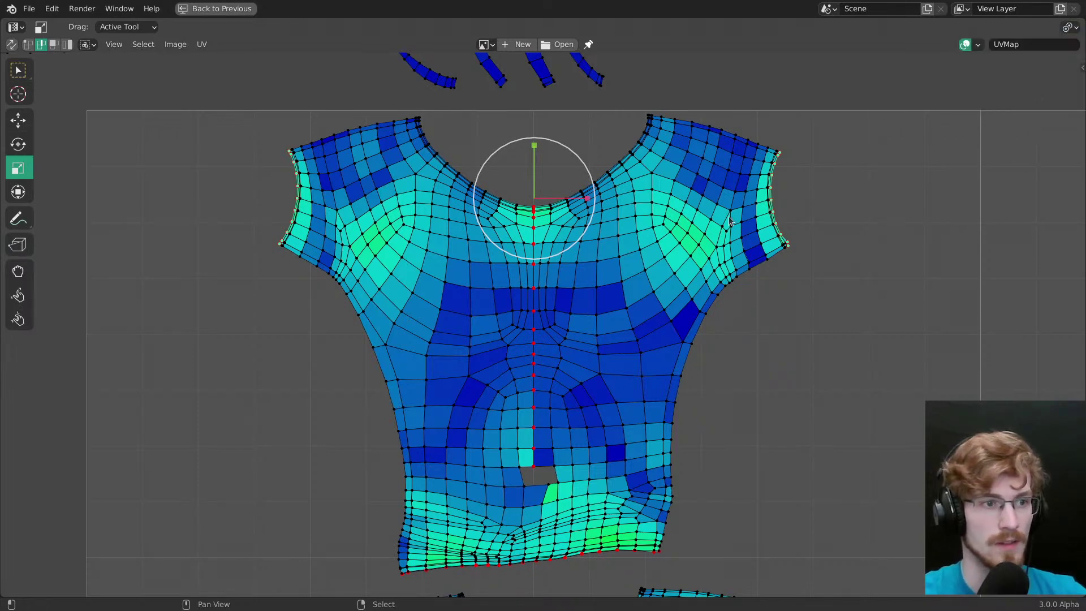
{"action": "left_click", "coordinate": [1074, 27]}
{"action": "left_click", "coordinate": [1033, 70]}
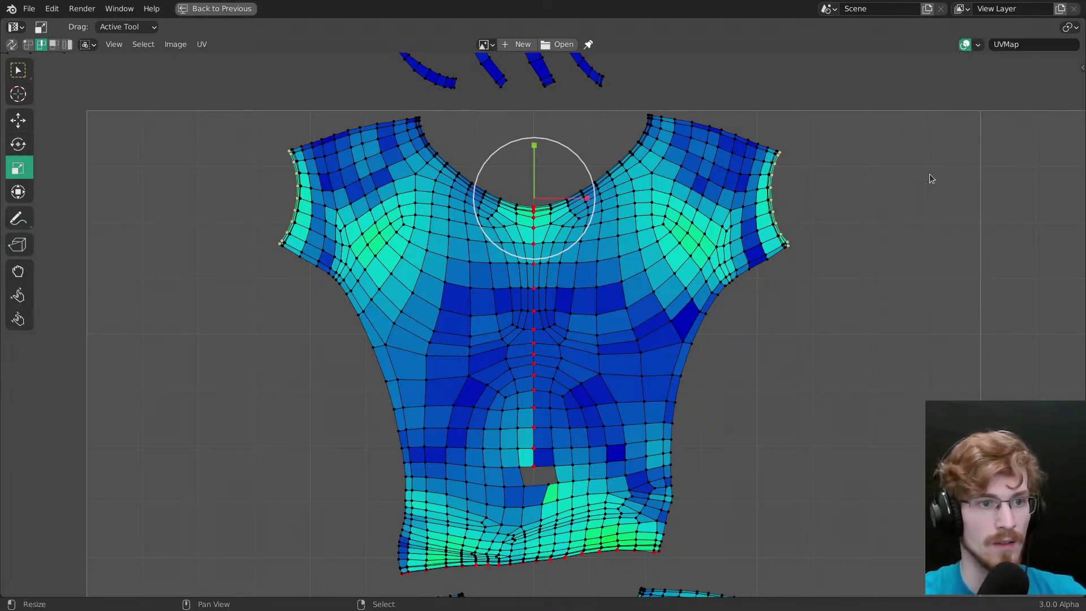
{"action": "mouse_move", "coordinate": [585, 200]}
{"action": "left_mouse_down"}
{"action": "mouse_move", "coordinate": [541, 201]}
{"action": "mouse_move", "coordinate": [585, 200]}
{"action": "left_mouse_up"}
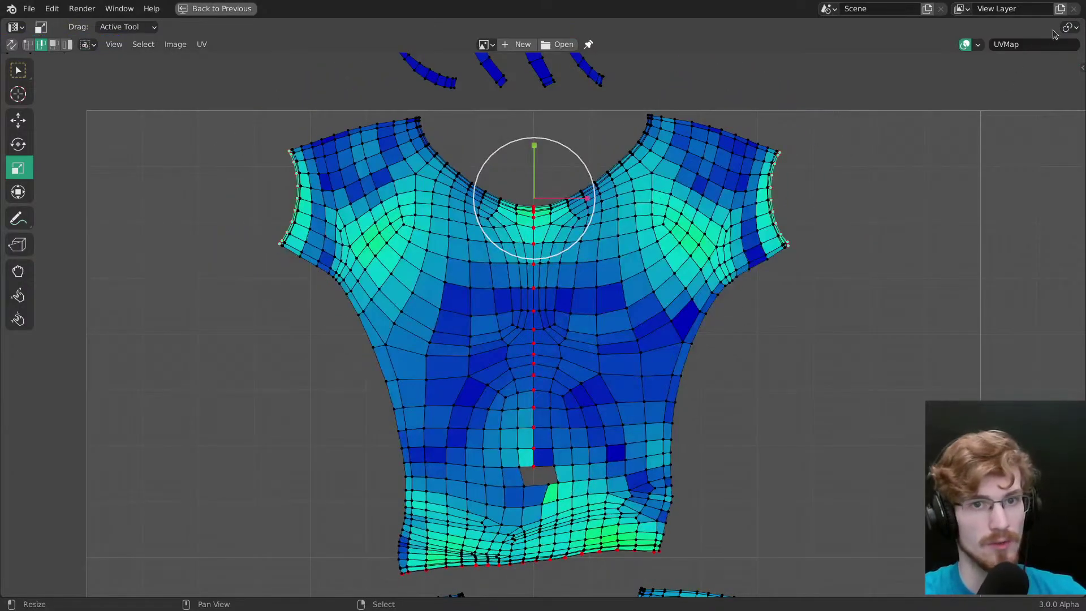
{"action": "left_click", "coordinate": [1068, 27]}
{"action": "left_click", "coordinate": [1042, 86]}
{"action": "left_click_drag", "start_coordinate": [592, 206], "coordinate": [540, 190]}
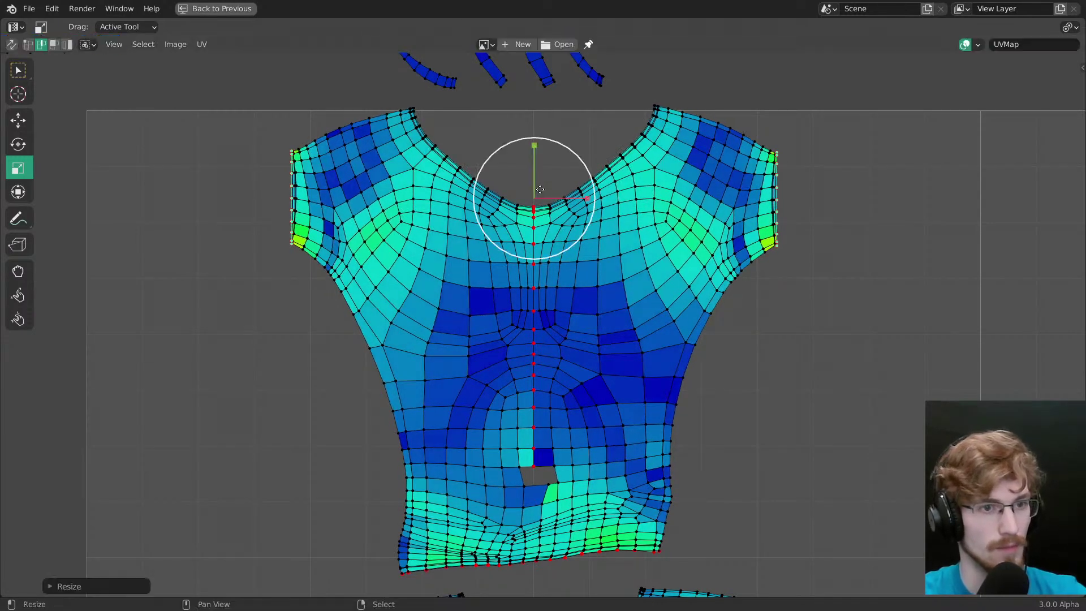
Step: Try pinning and moving a neckline corner vertex at the front island's shoulder in vertex select mode
{"action": "middle_click_drag", "start_coordinate": [678, 152], "coordinate": [663, 218]}
{"action": "right_click", "coordinate": [634, 156]}
{"action": "middle_click_drag", "start_coordinate": [633, 155], "coordinate": [684, 201]}
{"action": "middle_click_drag", "start_coordinate": [684, 201], "coordinate": [686, 135], "text": "ctrl"}
{"action": "key", "text": "1"}
{"action": "right_click", "coordinate": [690, 219]}
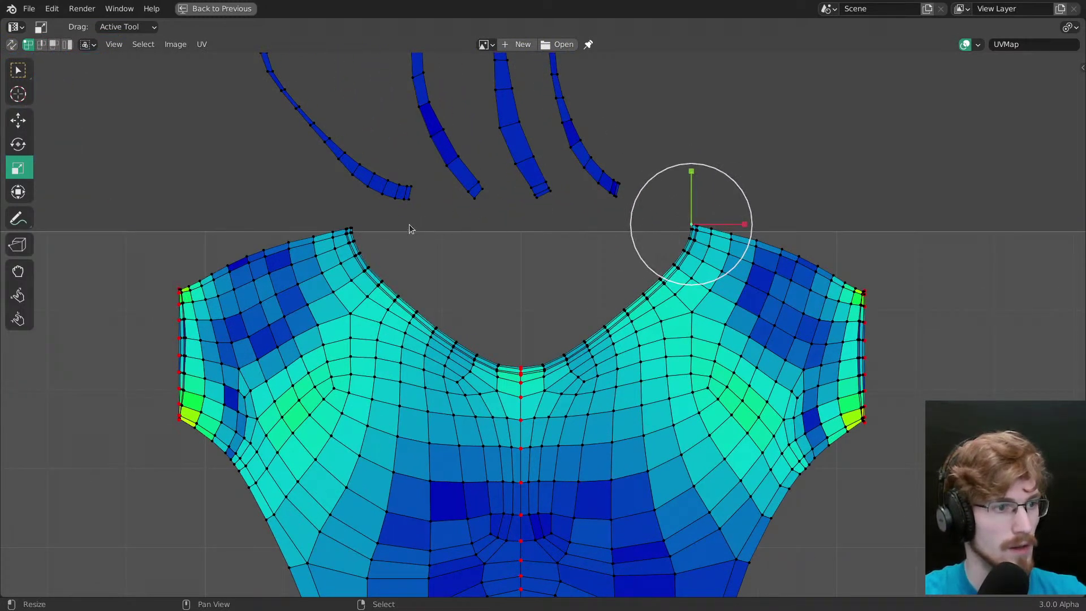
{"action": "right_click", "coordinate": [361, 232]}
{"action": "key", "text": "p"}
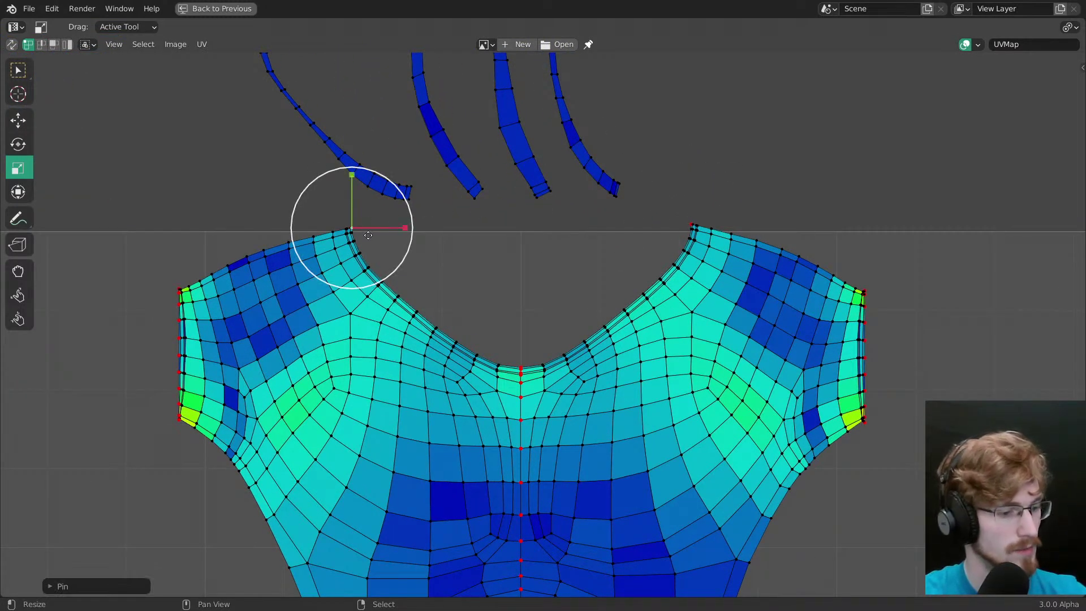
{"action": "key", "text": "g"}
{"action": "left_click_drag", "start_coordinate": [357, 230], "coordinate": [361, 239]}
{"action": "key", "text": "ctrl+z"}
Step: Select the shoulder seam edges on both sides of the front island and pin them
{"action": "right_click", "coordinate": [320, 233], "text": "alt"}
{"action": "right_click", "coordinate": [757, 217], "text": "alt+shift"}
{"action": "key", "text": "p"}
{"action": "middle_click_drag", "start_coordinate": [709, 289], "coordinate": [722, 243]}
Step: Flatten the pinned shoulder seams by scaling and moving them, undoing the last adjustments
{"action": "key", "text": "s"}
{"action": "left_click_drag", "start_coordinate": [517, 164], "coordinate": [575, 233]}
{"action": "key", "text": "g"}
{"action": "key", "text": "s"}
{"action": "key", "text": "g"}
{"action": "key", "text": "s"}
{"action": "key", "text": "ctrl+z"}
{"action": "key", "text": "ctrl+z"}
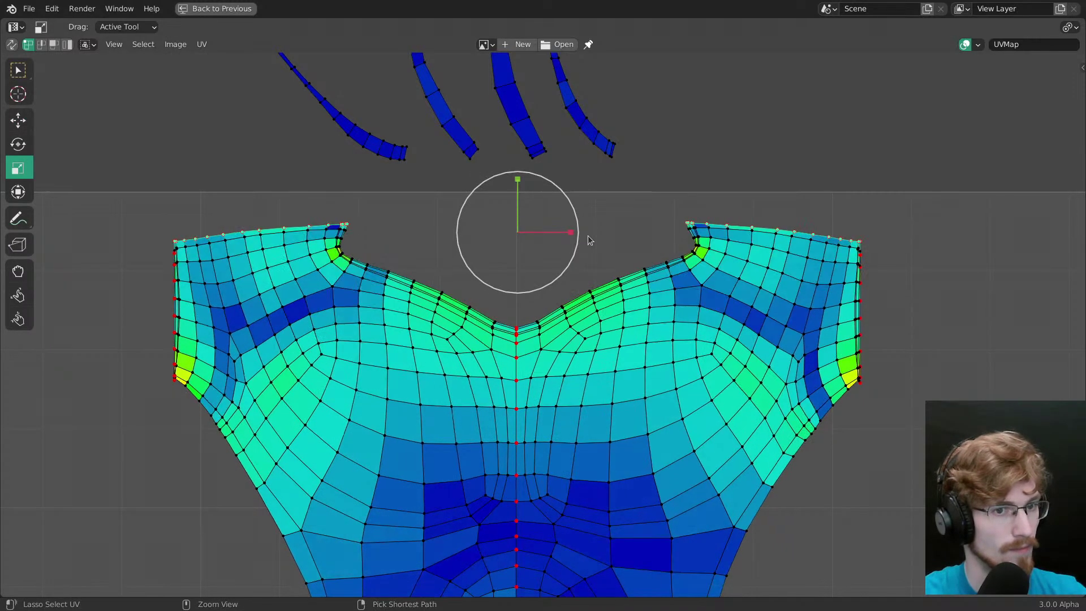
Step: Select the neckline corner vertices of both shoulders and set the UV pivot to Median Point
{"action": "middle_click_drag", "start_coordinate": [589, 241], "coordinate": [703, 257]}
{"action": "key", "text": "alt+a"}
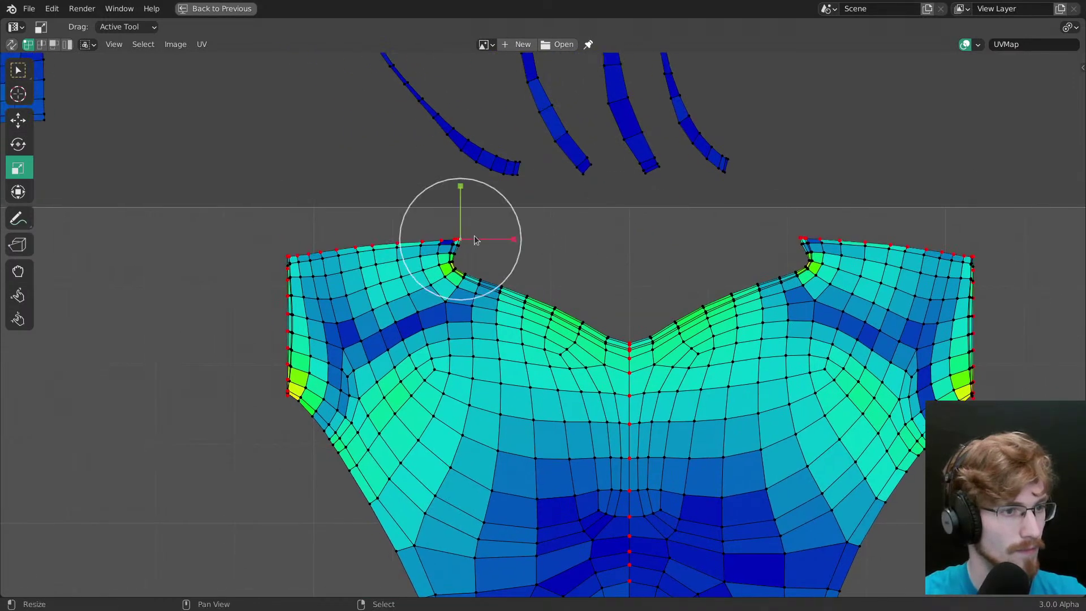
{"action": "right_click", "coordinate": [469, 239]}
{"action": "middle_click_drag", "start_coordinate": [528, 262], "coordinate": [615, 271]}
{"action": "scroll", "coordinate": [627, 272], "scroll_direction": "up", "scroll_amount": 1}
{"action": "middle_click_drag", "start_coordinate": [745, 247], "coordinate": [588, 277]}
{"action": "right_click", "coordinate": [769, 268], "text": "shift"}
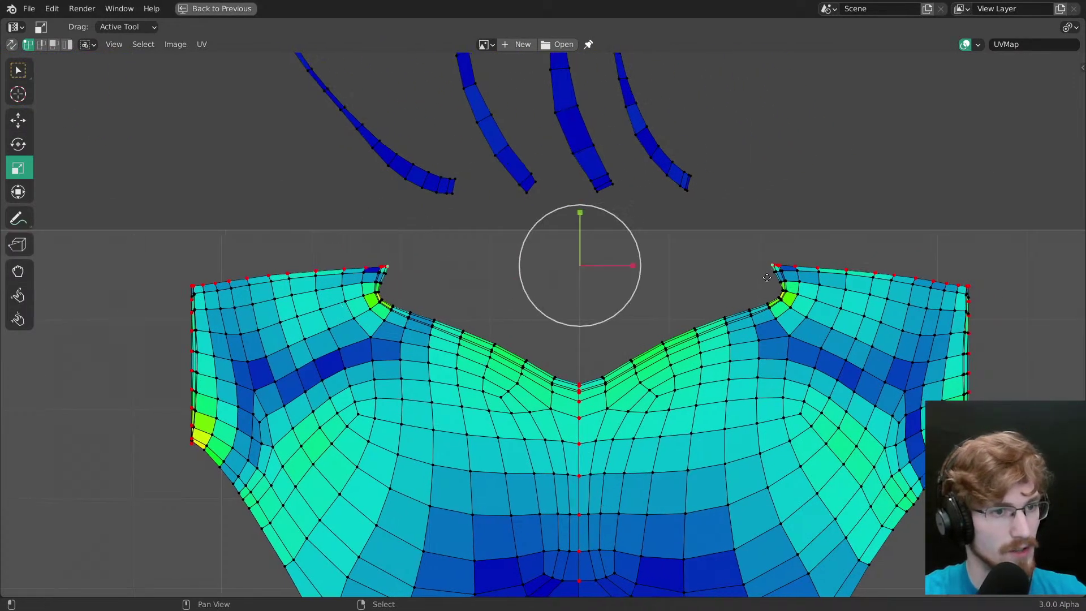
{"action": "middle_click_drag", "start_coordinate": [684, 294], "coordinate": [602, 267]}
{"action": "key", "text": "period"}
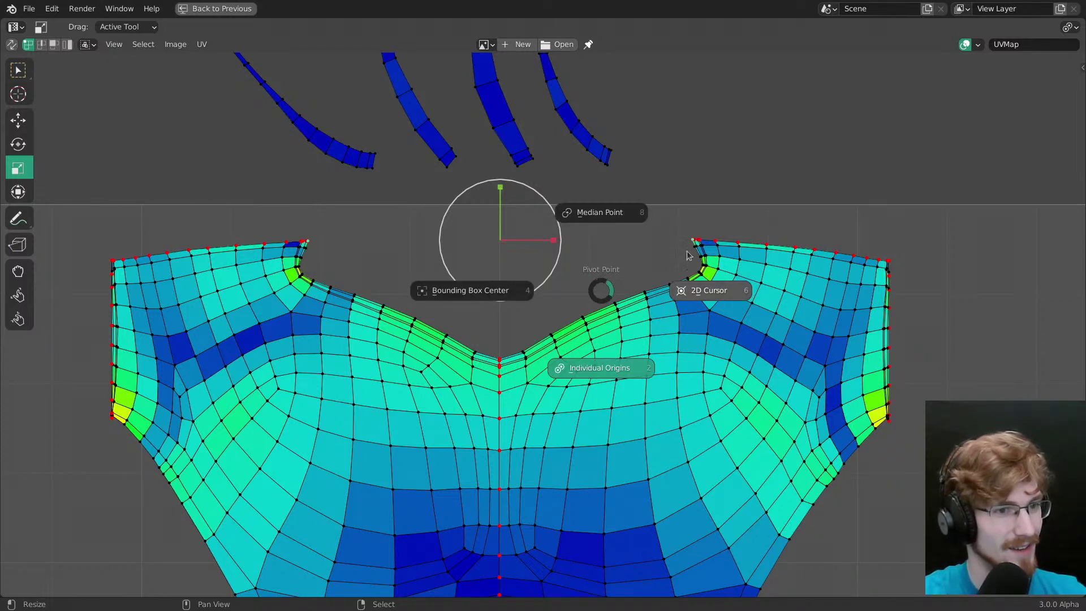
{"action": "left_click", "coordinate": [617, 222]}
Step: Scale the two neckline corner vertices closer together to about 0.89 with smooth proportional editing at size 0.09
{"action": "key", "text": "s"}
{"action": "left_click", "coordinate": [690, 319]}
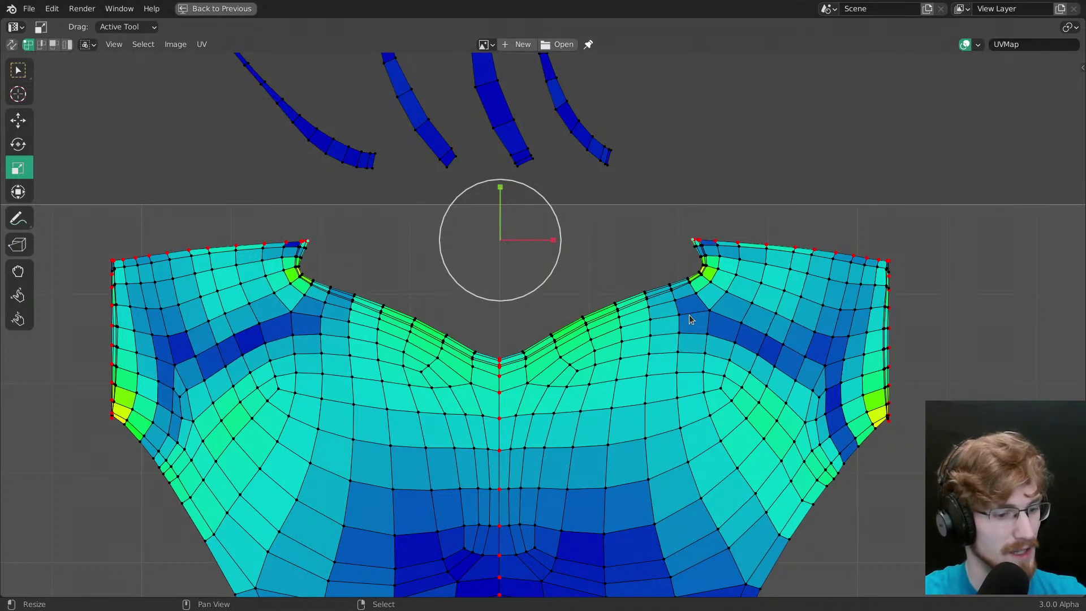
{"action": "key", "text": "s"}
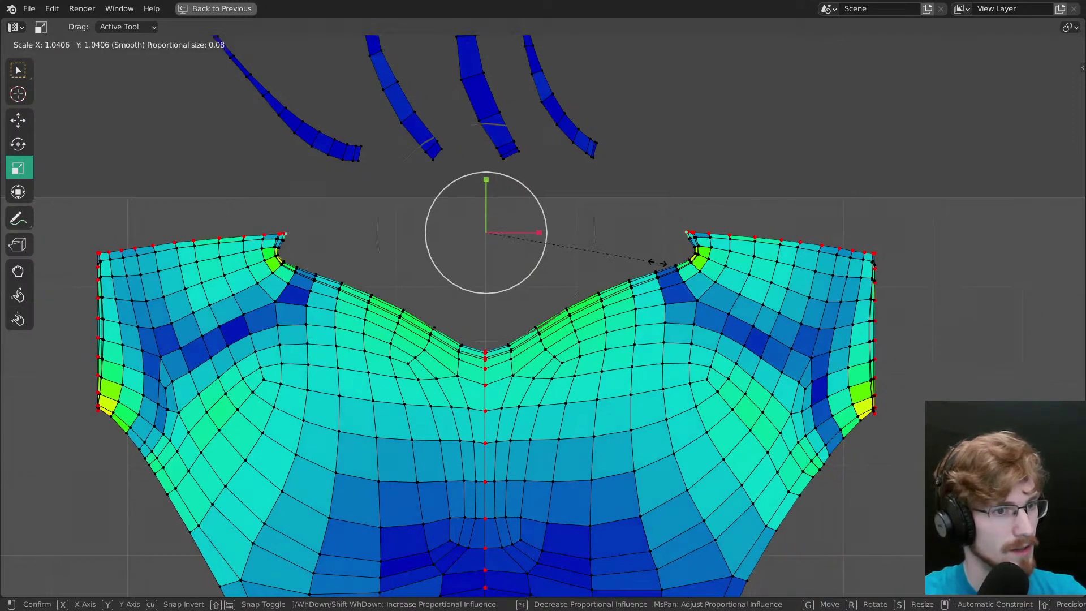
{"action": "scroll", "coordinate": [653, 261], "scroll_direction": "down", "scroll_amount": 4}
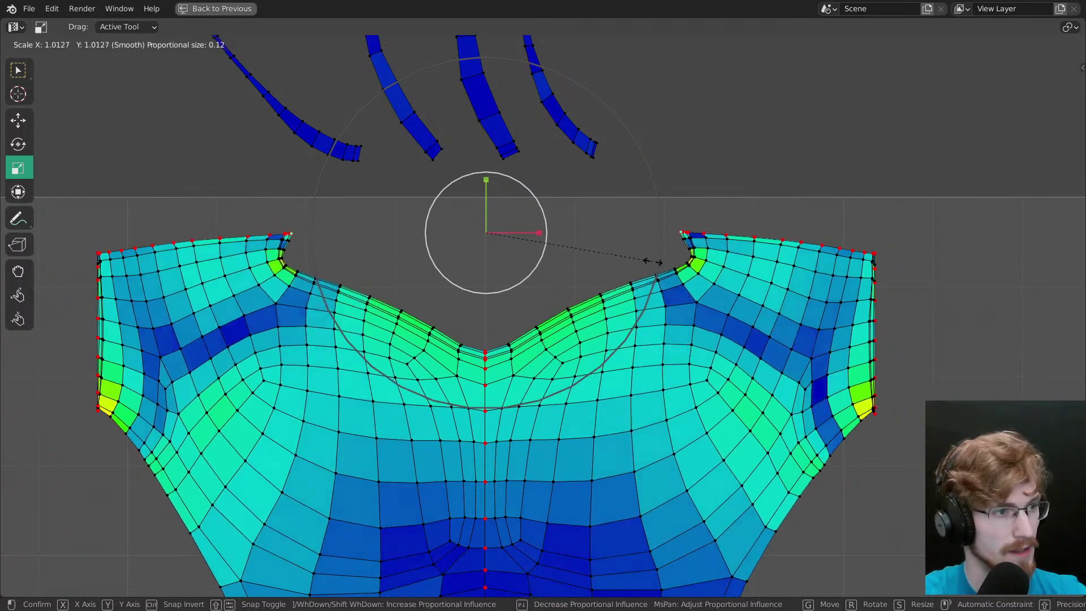
{"action": "scroll", "coordinate": [645, 265], "scroll_direction": "up", "scroll_amount": 2}
{"action": "scroll", "coordinate": [639, 263], "scroll_direction": "up", "scroll_amount": 1}
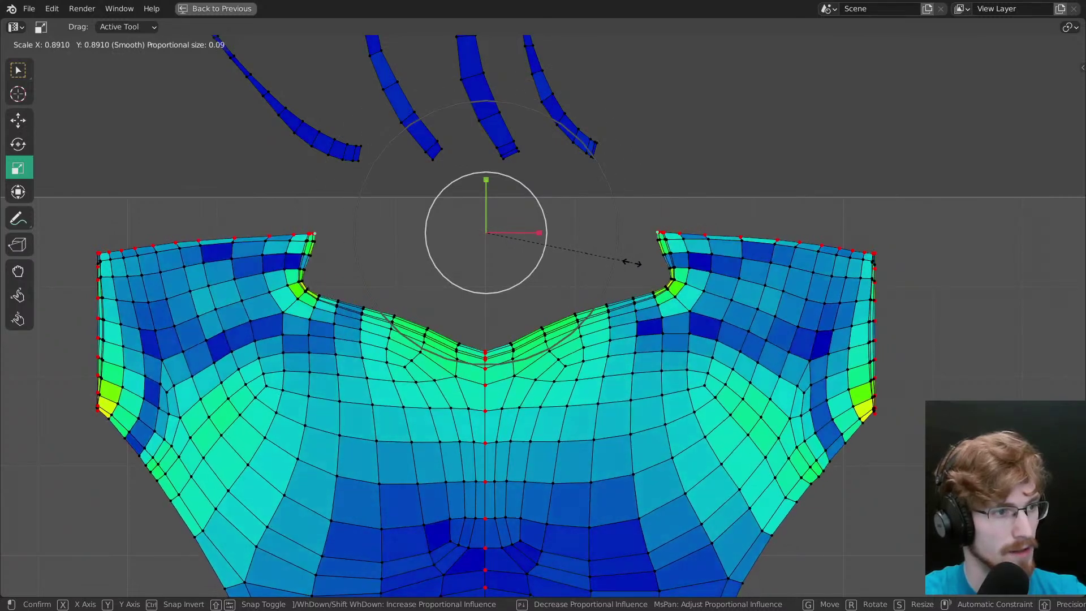
{"action": "left_click", "coordinate": [629, 262]}
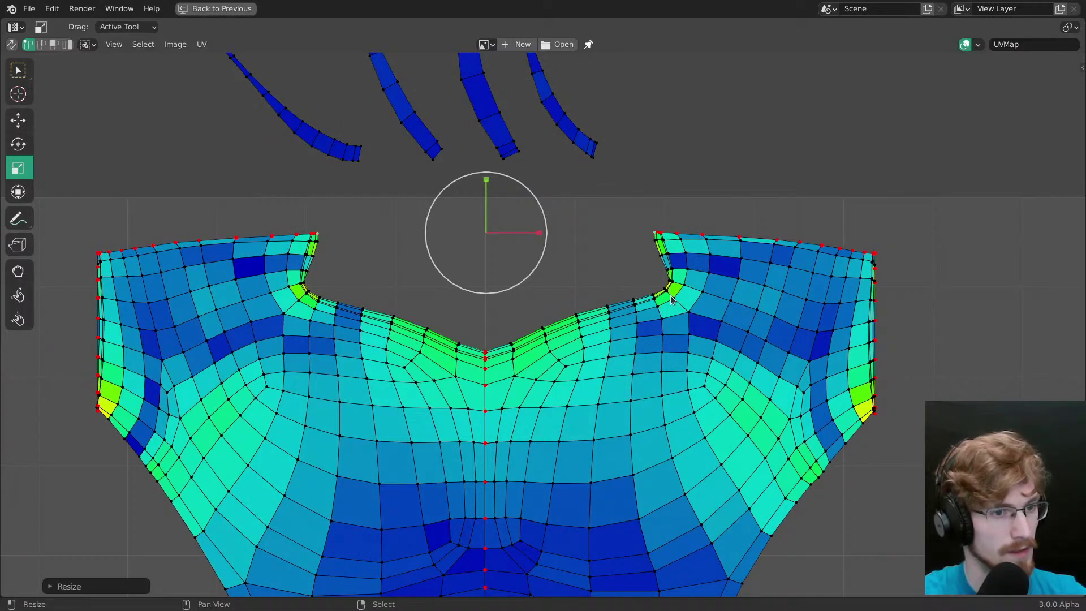
Step: Try to pin and scale the vertices at the neckline's bend on both sides of the front island
{"action": "right_click", "coordinate": [664, 285]}
{"action": "key", "text": "p"}
{"action": "right_click", "coordinate": [316, 289]}
{"action": "key", "text": "p"}
{"action": "right_click", "coordinate": [657, 288]}
{"action": "right_click", "coordinate": [664, 282]}
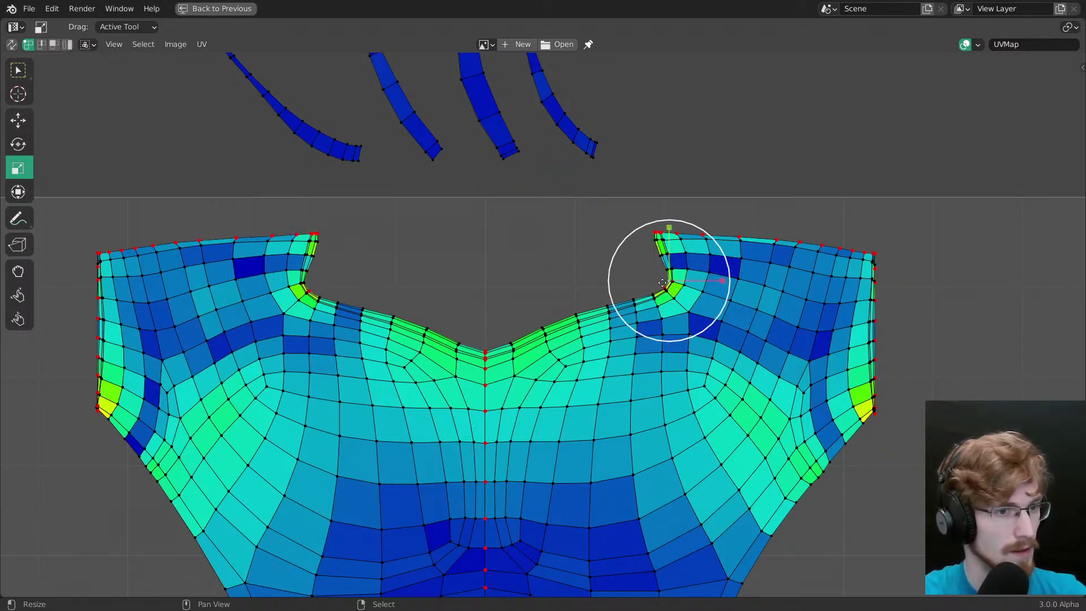
{"action": "right_click", "coordinate": [663, 285]}
{"action": "right_click", "coordinate": [316, 291], "text": "shift"}
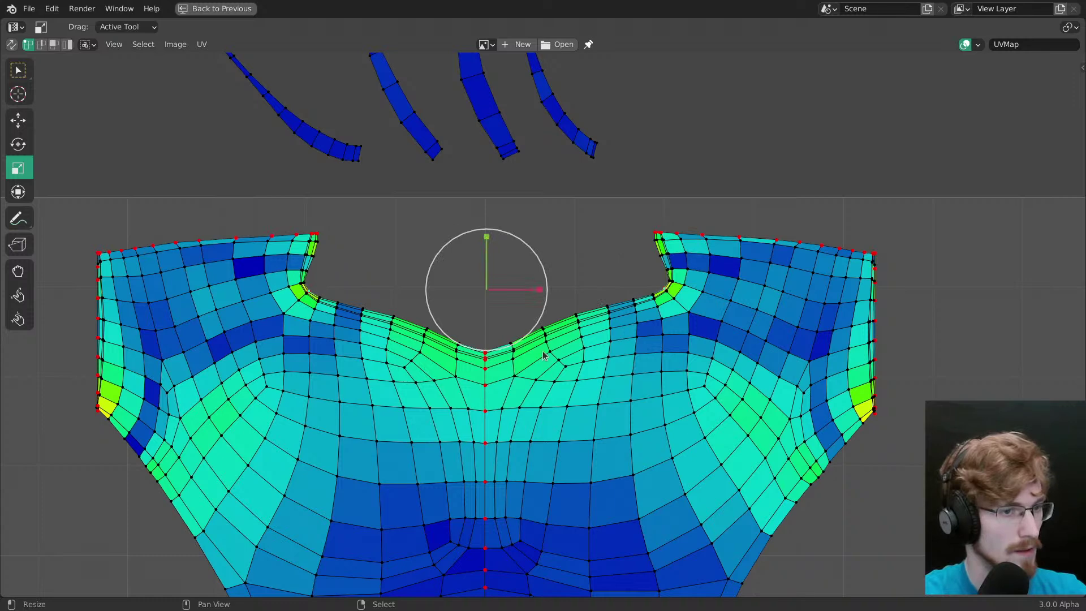
{"action": "key", "text": "s"}
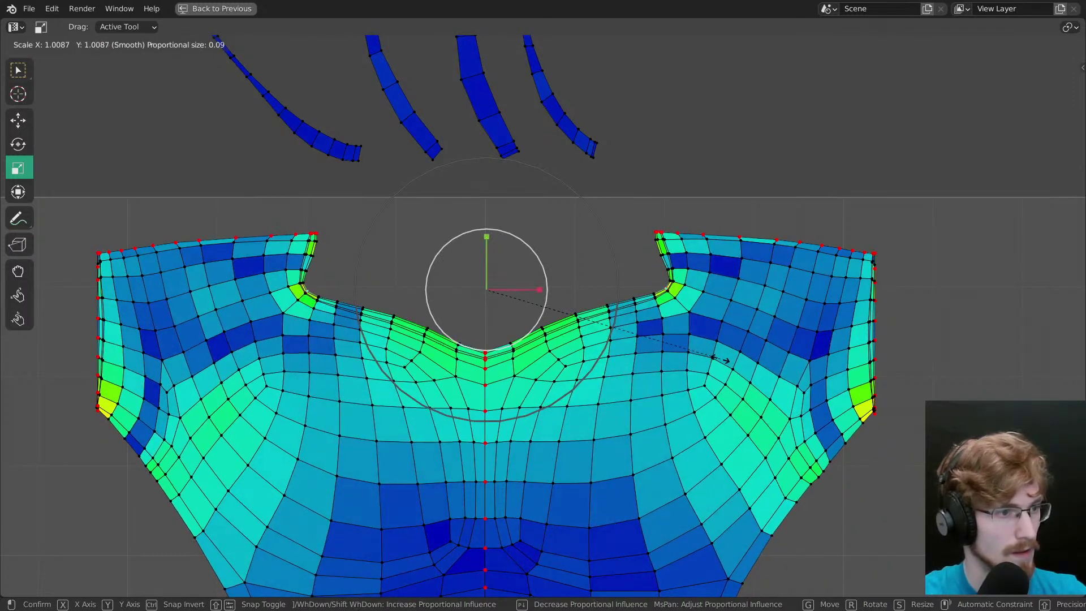
{"action": "left_click", "coordinate": [721, 359]}
Step: Scale the two neckline corner vertices back outward with smooth proportional editing and save the file
{"action": "right_click", "coordinate": [653, 234]}
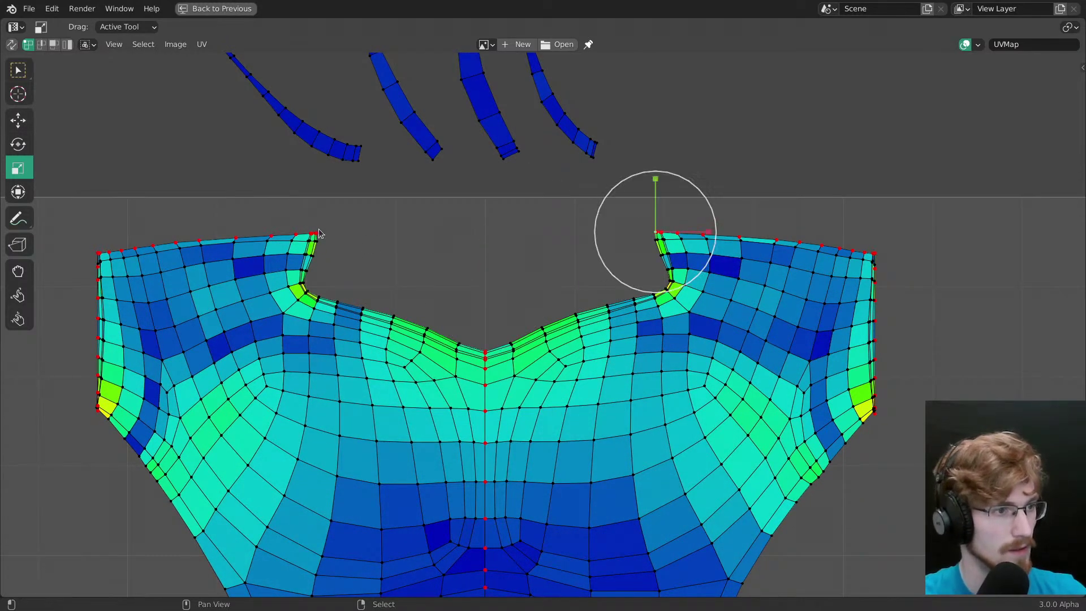
{"action": "right_click", "coordinate": [317, 233], "text": "shift"}
{"action": "key", "text": "s"}
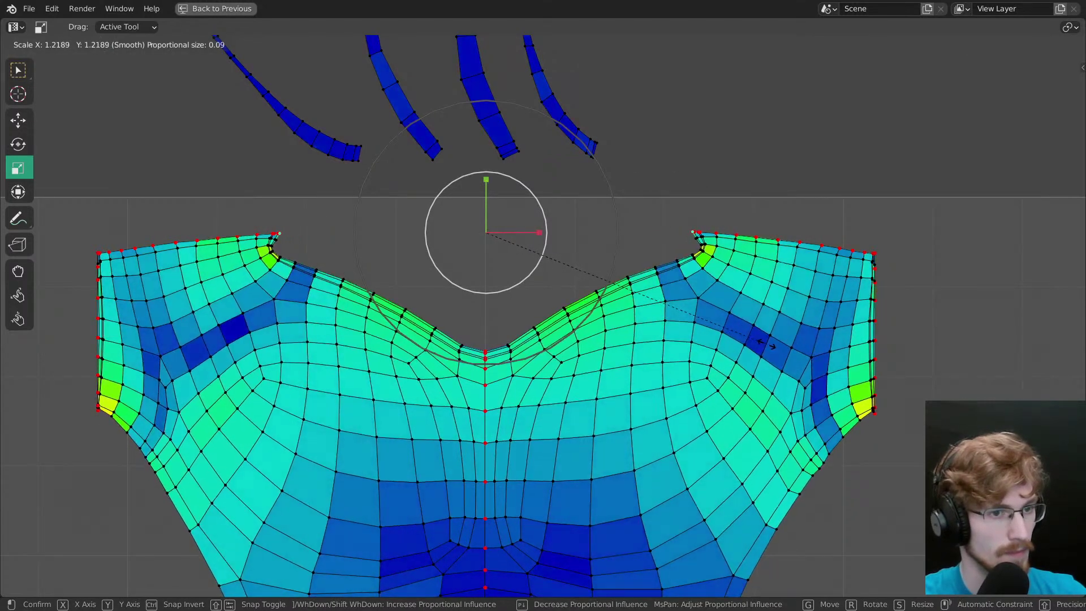
{"action": "left_click", "coordinate": [749, 339]}
{"action": "key", "text": "ctrl+s"}
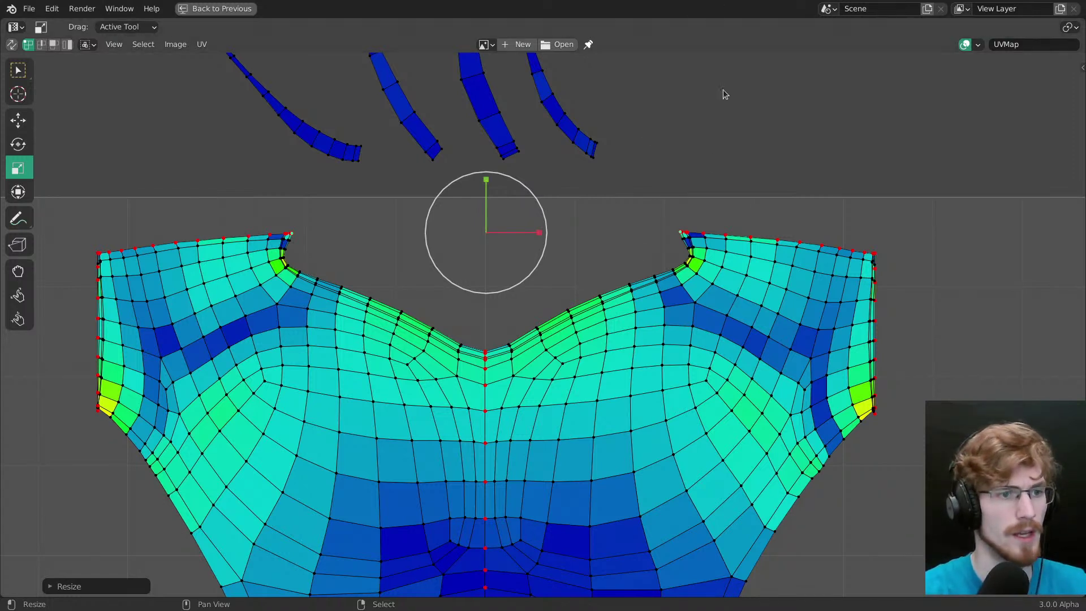
Step: Restore the split layout and examine the shirt's sleeve and shoulder seams in perspective view, using edge select mode
{"action": "middle_click_drag", "start_coordinate": [576, 327], "coordinate": [573, 320]}
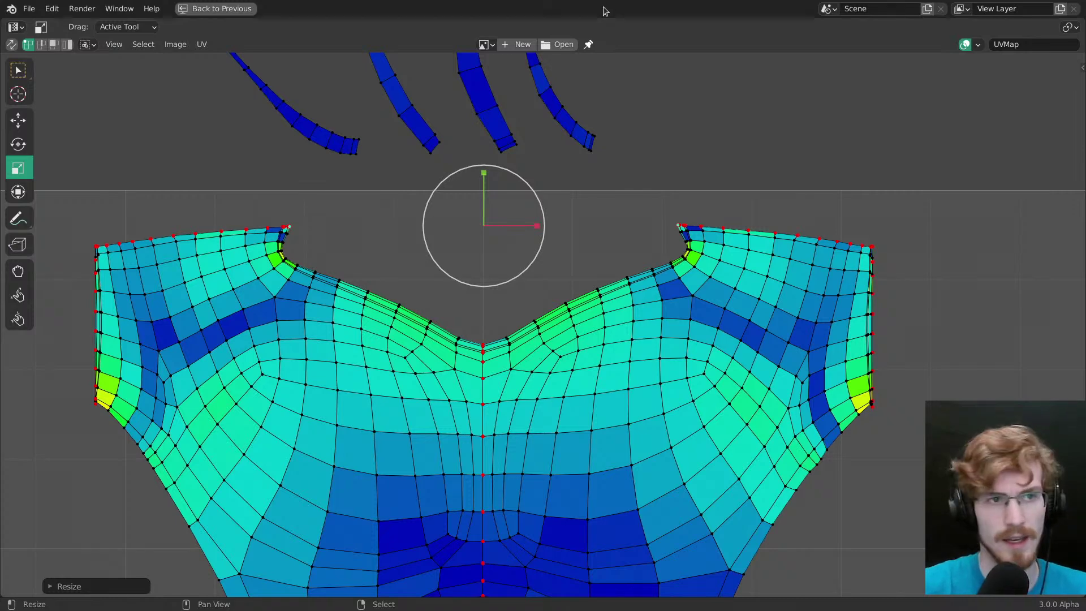
{"action": "key", "text": "ctrl+space"}
{"action": "key", "text": "2"}
{"action": "middle_click_drag", "start_coordinate": [268, 329], "coordinate": [269, 370]}
{"action": "middle_click_drag", "start_coordinate": [316, 124], "coordinate": [267, 367]}
{"action": "scroll", "coordinate": [267, 367], "scroll_direction": "up", "scroll_amount": 1}
{"action": "scroll", "coordinate": [275, 335], "scroll_direction": "up", "scroll_amount": 2}
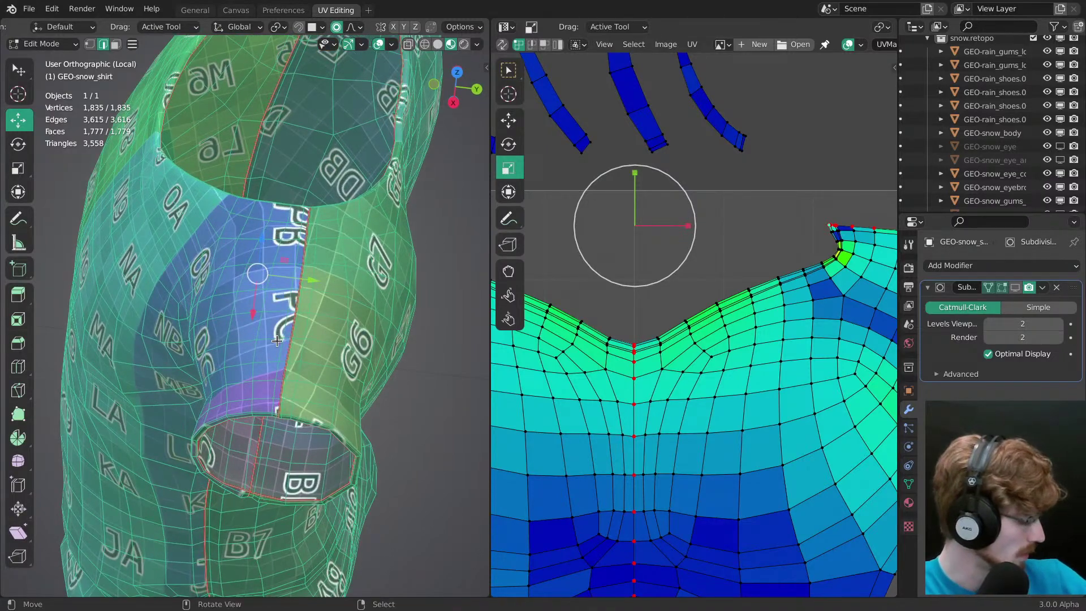
{"action": "middle_click_drag", "start_coordinate": [277, 340], "coordinate": [210, 434]}
{"action": "middle_click", "coordinate": [368, 317], "text": "alt"}
{"action": "key", "text": "KP_5"}
{"action": "middle_click_drag", "start_coordinate": [308, 331], "coordinate": [289, 311]}
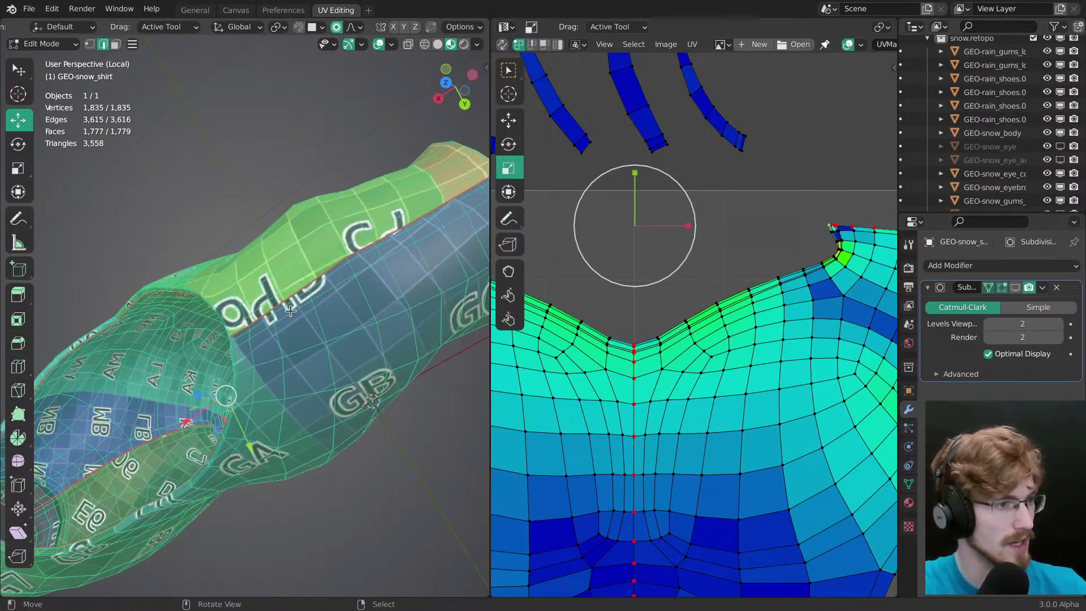
Step: Switch the viewport to solid shading with overlays on and view the shirt from the front
{"action": "key", "text": "shift+alt+z"}
{"action": "scroll", "coordinate": [340, 268], "scroll_direction": "up", "scroll_amount": 2}
{"action": "mouse_move", "coordinate": [407, 250]}
{"action": "middle_mouse_down"}
{"action": "mouse_move", "coordinate": [344, 330]}
{"action": "mouse_move", "coordinate": [252, 407]}
{"action": "mouse_move", "coordinate": [141, 398]}
{"action": "mouse_move", "coordinate": [187, 328]}
{"action": "mouse_move", "coordinate": [223, 381]}
{"action": "mouse_move", "coordinate": [257, 403]}
{"action": "mouse_move", "coordinate": [255, 322]}
{"action": "middle_mouse_up"}
{"action": "key", "text": "z"}
{"action": "key", "text": "shift+alt+z"}
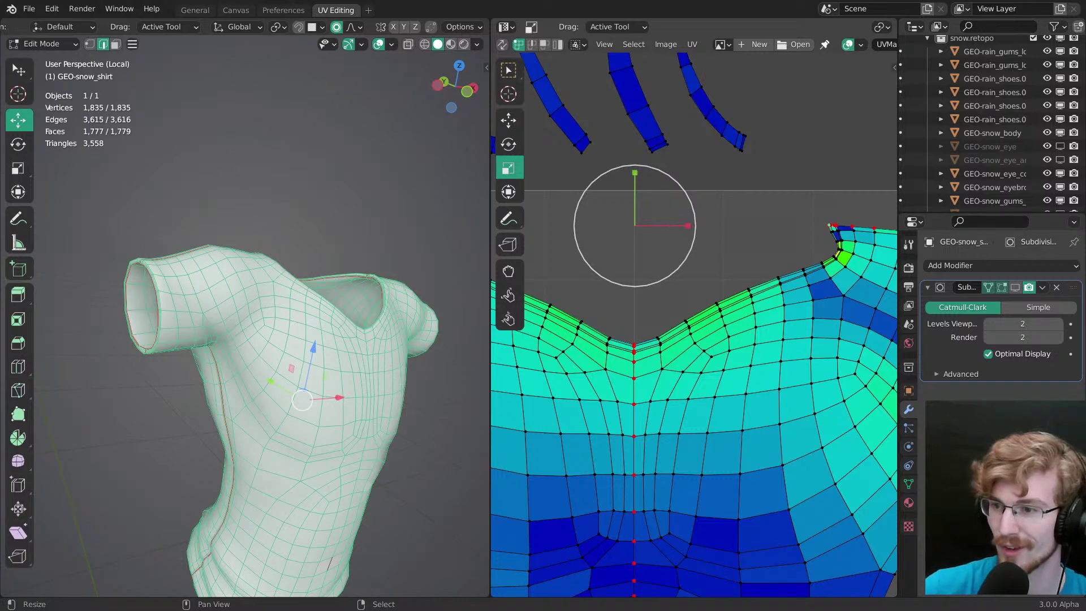
{"action": "middle_click_drag", "start_coordinate": [334, 376], "coordinate": [271, 334]}
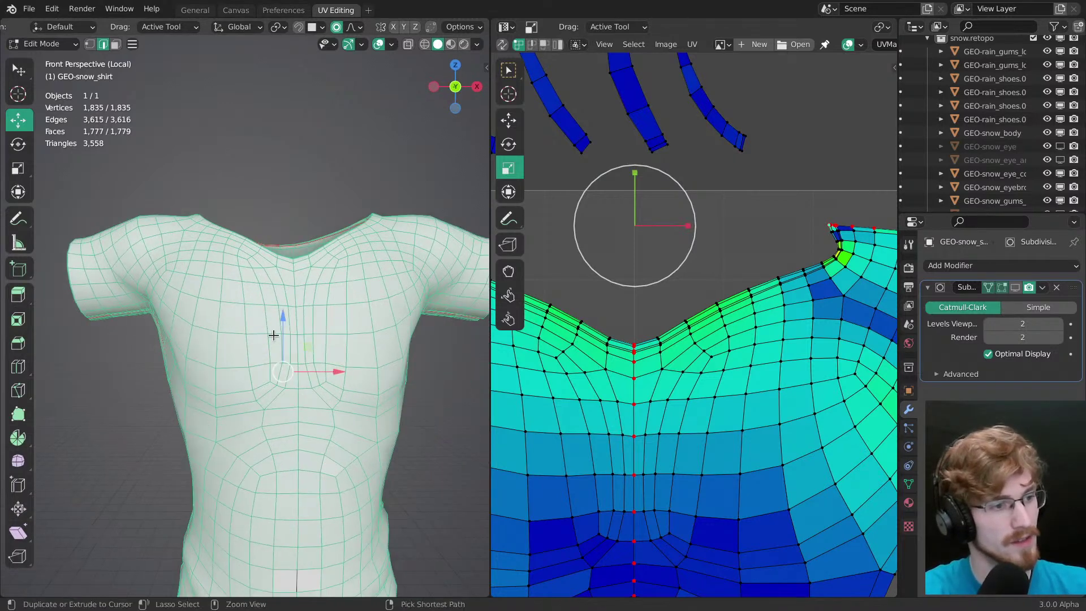
{"action": "scroll", "coordinate": [280, 357], "scroll_direction": "down", "scroll_amount": 1}
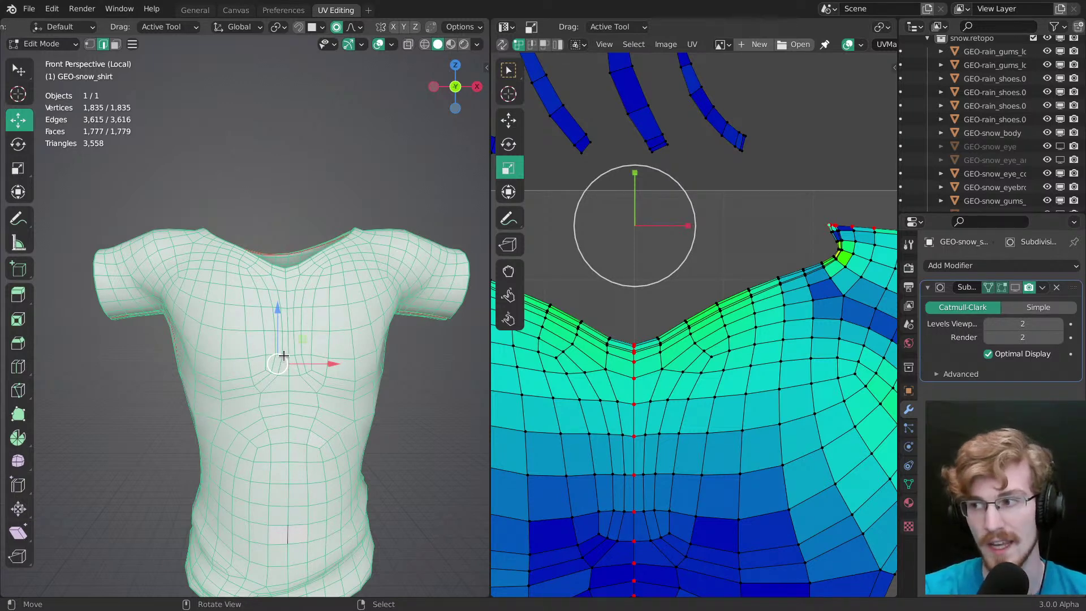
Step: Examine the side seam of GEO-snow_shirt with the whole mesh selected, ending in the right orthographic view
{"action": "key", "text": "alt+a"}
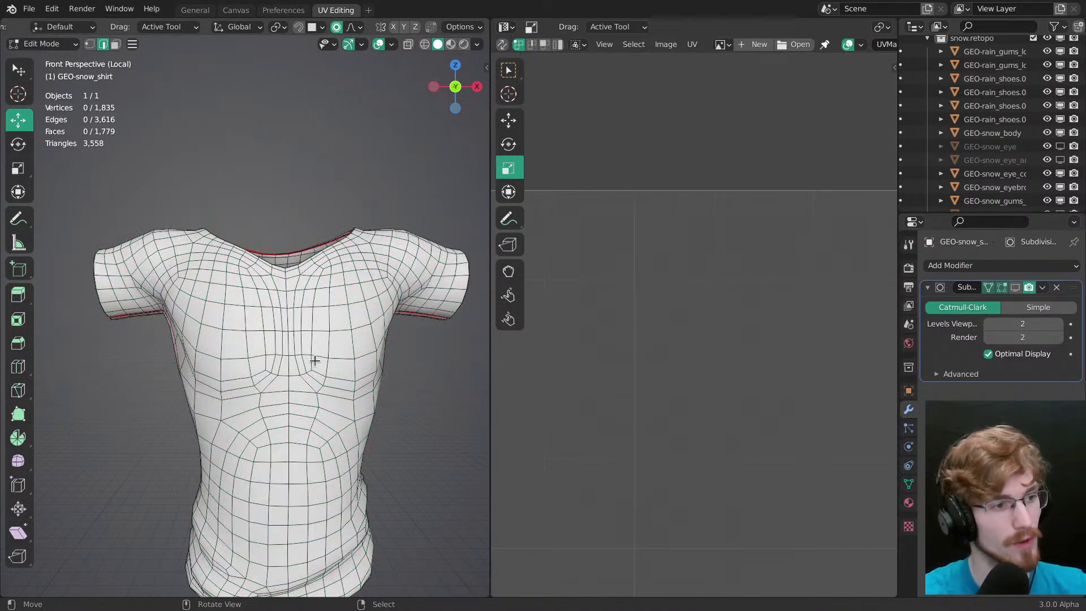
{"action": "middle_click_drag", "start_coordinate": [319, 353], "coordinate": [307, 305], "text": "shift"}
{"action": "scroll", "coordinate": [340, 316], "scroll_direction": "down", "scroll_amount": 1}
{"action": "key", "text": "a"}
{"action": "middle_click_drag", "start_coordinate": [370, 327], "coordinate": [266, 303]}
{"action": "scroll", "coordinate": [243, 324], "scroll_direction": "up", "scroll_amount": 3}
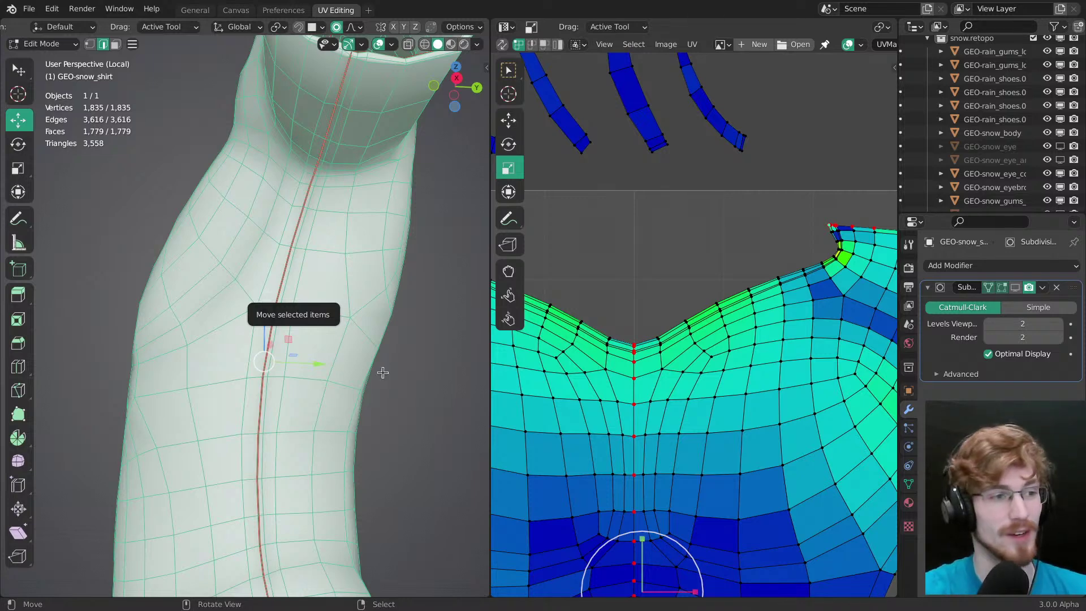
{"action": "middle_click_drag", "start_coordinate": [229, 350], "coordinate": [279, 363]}
{"action": "key", "text": "grave"}
{"action": "left_click", "coordinate": [342, 340]}
{"action": "scroll", "coordinate": [295, 317], "scroll_direction": "down", "scroll_amount": 2}
{"action": "key", "text": "KP_5"}
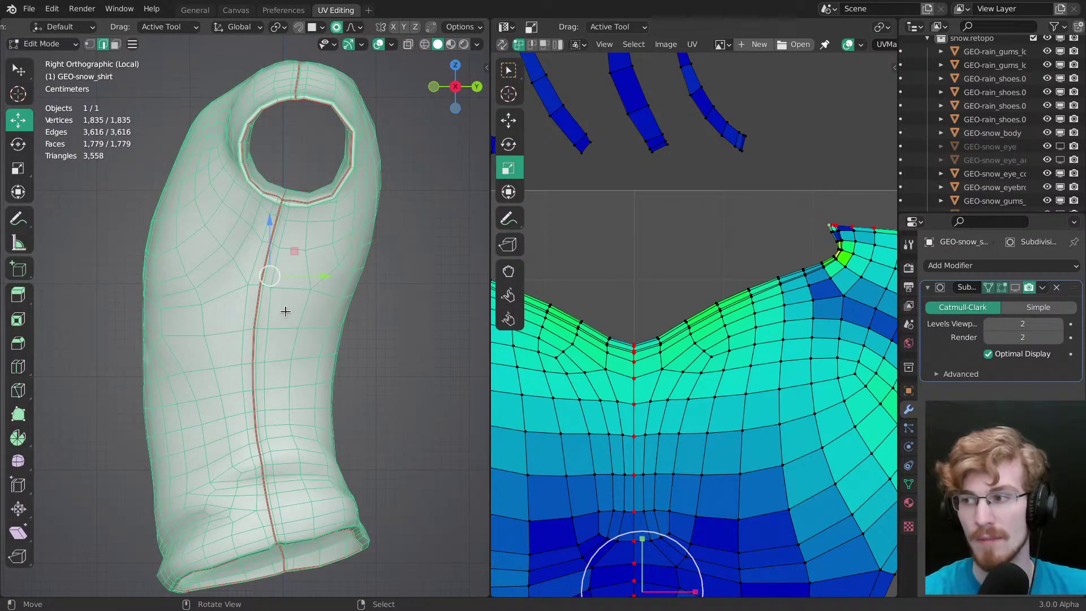
Step: Select the side seam's edge loop, use vertex select mode, and examine where the seam runs into the hem
{"action": "right_click", "coordinate": [260, 306], "text": "alt"}
{"action": "middle_click_drag", "start_coordinate": [259, 306], "coordinate": [266, 320], "text": "shift"}
{"action": "middle_click_drag", "start_coordinate": [266, 320], "coordinate": [251, 350]}
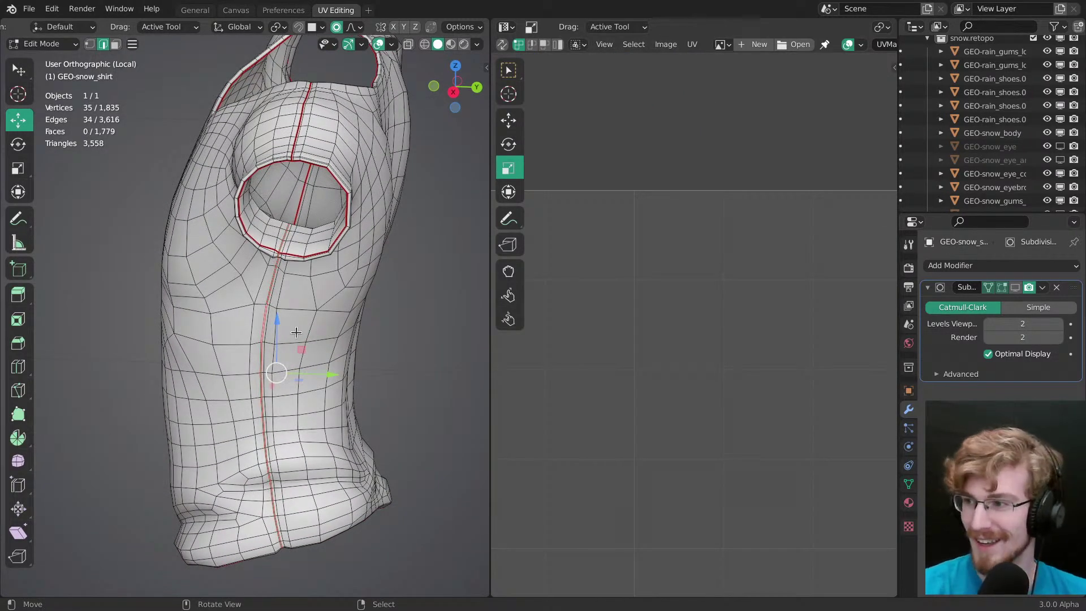
{"action": "middle_click_drag", "start_coordinate": [257, 296], "coordinate": [325, 297], "text": "alt"}
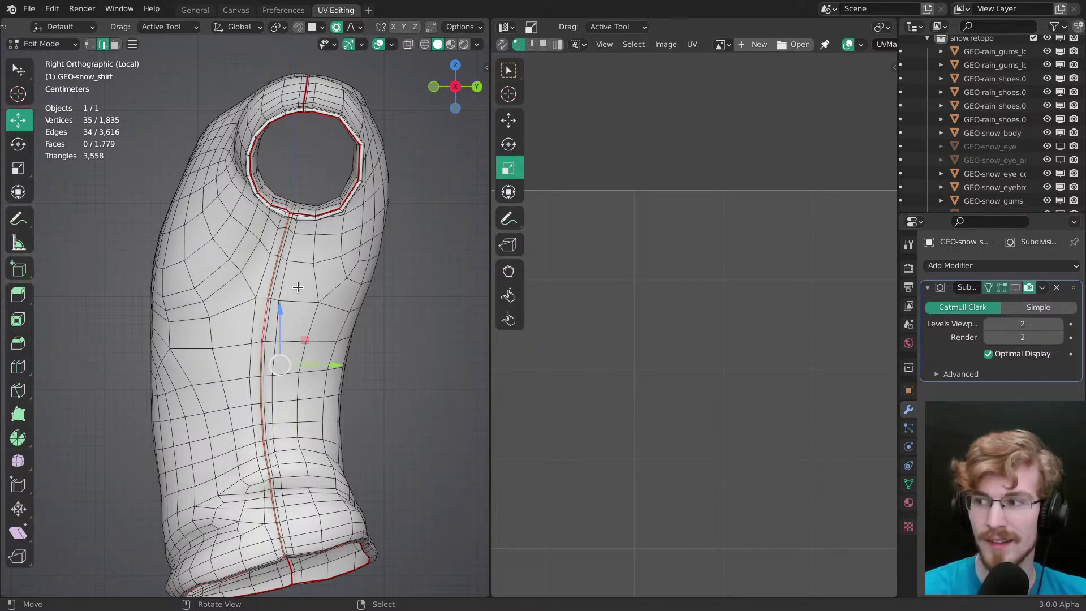
{"action": "key", "text": "grave"}
{"action": "middle_click_drag", "start_coordinate": [291, 313], "coordinate": [285, 204]}
{"action": "middle_click_drag", "start_coordinate": [270, 374], "coordinate": [263, 346], "text": "ctrl"}
{"action": "middle_click_drag", "start_coordinate": [263, 346], "coordinate": [262, 216]}
{"action": "key", "text": "1"}
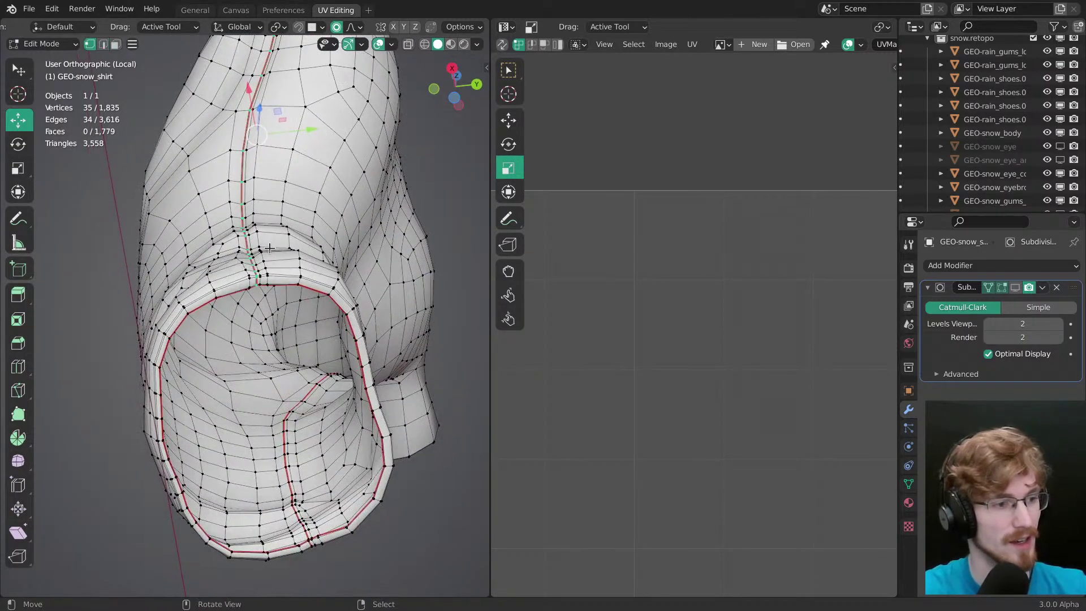
{"action": "right_click", "coordinate": [282, 437], "text": "alt+shift"}
{"action": "middle_click_drag", "start_coordinate": [273, 336], "coordinate": [386, 420]}
{"action": "key", "text": "grave"}
Step: Select the whole shirt mesh and display it in material preview with its checker texture
{"action": "middle_click_drag", "start_coordinate": [223, 305], "coordinate": [308, 392], "text": "shift"}
{"action": "key", "text": "a"}
{"action": "key", "text": "z"}
{"action": "key", "text": "alt+a"}
{"action": "middle_click_drag", "start_coordinate": [280, 331], "coordinate": [247, 298], "text": "shift"}
{"action": "key", "text": "a"}
{"action": "middle_click_drag", "start_coordinate": [695, 448], "coordinate": [714, 500], "text": "ctrl"}
{"action": "middle_click_drag", "start_coordinate": [784, 357], "coordinate": [752, 367]}
{"action": "middle_click_drag", "start_coordinate": [752, 366], "coordinate": [734, 310], "text": "ctrl"}
{"action": "right_click", "coordinate": [732, 358]}
{"action": "key", "text": "g"}
{"action": "left_click_drag", "start_coordinate": [731, 360], "coordinate": [712, 329]}
{"action": "right_click", "coordinate": [712, 329]}
Step: Hide the viewport overlays and examine the checker texture around the neckline and shoulder
{"action": "middle_click_drag", "start_coordinate": [334, 169], "coordinate": [295, 368], "text": "shift"}
{"action": "middle_click_drag", "start_coordinate": [294, 294], "coordinate": [285, 330]}
{"action": "key", "text": "alt+shift+z"}
{"action": "scroll", "coordinate": [285, 331], "scroll_direction": "up", "scroll_amount": 1}
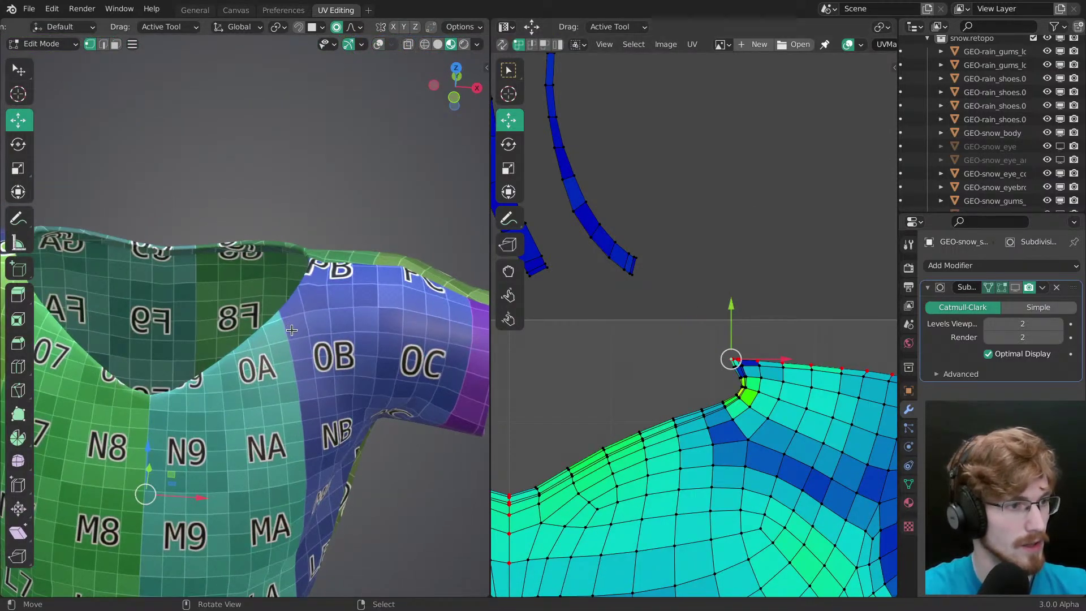
{"action": "mouse_move", "coordinate": [732, 358]}
{"action": "left_mouse_down"}
{"action": "mouse_move", "coordinate": [772, 337]}
{"action": "mouse_move", "coordinate": [738, 345]}
{"action": "left_mouse_up"}
{"action": "right_click", "coordinate": [738, 345]}
{"action": "middle_click_drag", "start_coordinate": [316, 297], "coordinate": [301, 285], "text": "shift"}
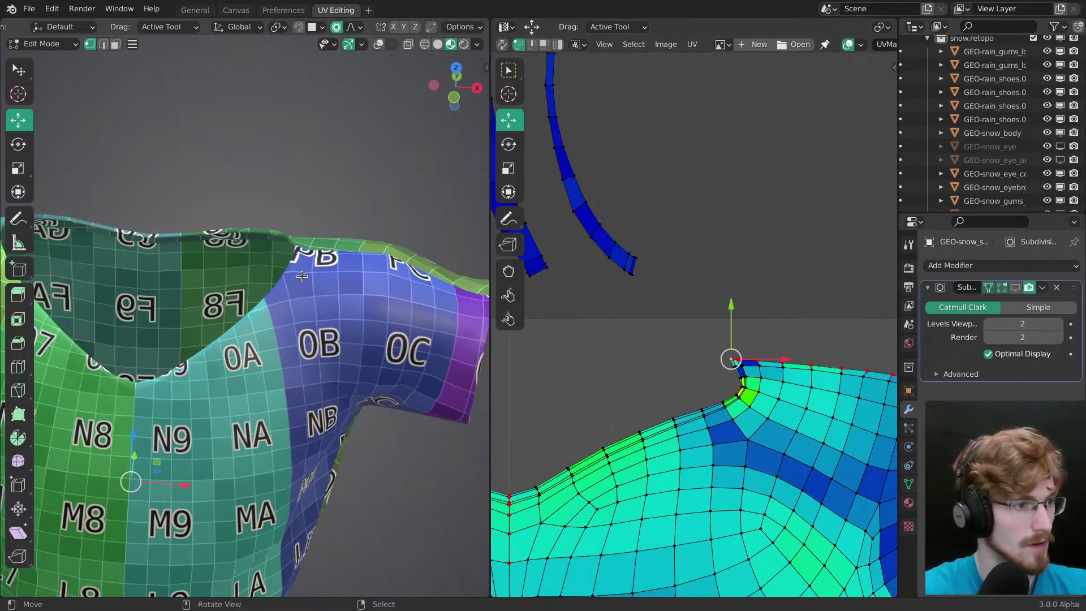
Step: Move the shoulder seam and cuff of the front island's right sleeve inward about 0.03 along X with smooth proportional editing
{"action": "middle_click_drag", "start_coordinate": [252, 348], "coordinate": [292, 326]}
{"action": "mouse_move", "coordinate": [291, 326]}
{"action": "middle_mouse_down"}
{"action": "mouse_move", "coordinate": [292, 340]}
{"action": "mouse_move", "coordinate": [287, 331]}
{"action": "middle_mouse_up"}
{"action": "scroll", "coordinate": [678, 339], "scroll_direction": "down", "scroll_amount": 1}
{"action": "middle_click_drag", "start_coordinate": [678, 339], "coordinate": [599, 286]}
{"action": "right_click", "coordinate": [814, 322], "text": "ctrl"}
{"action": "left_click_drag", "start_coordinate": [791, 312], "coordinate": [738, 299]}
{"action": "right_click", "coordinate": [739, 298]}
{"action": "right_click", "coordinate": [821, 360], "text": "alt+shift"}
{"action": "middle_click_drag", "start_coordinate": [862, 329], "coordinate": [833, 352], "text": "ctrl"}
{"action": "left_click_drag", "start_coordinate": [848, 340], "coordinate": [821, 337]}
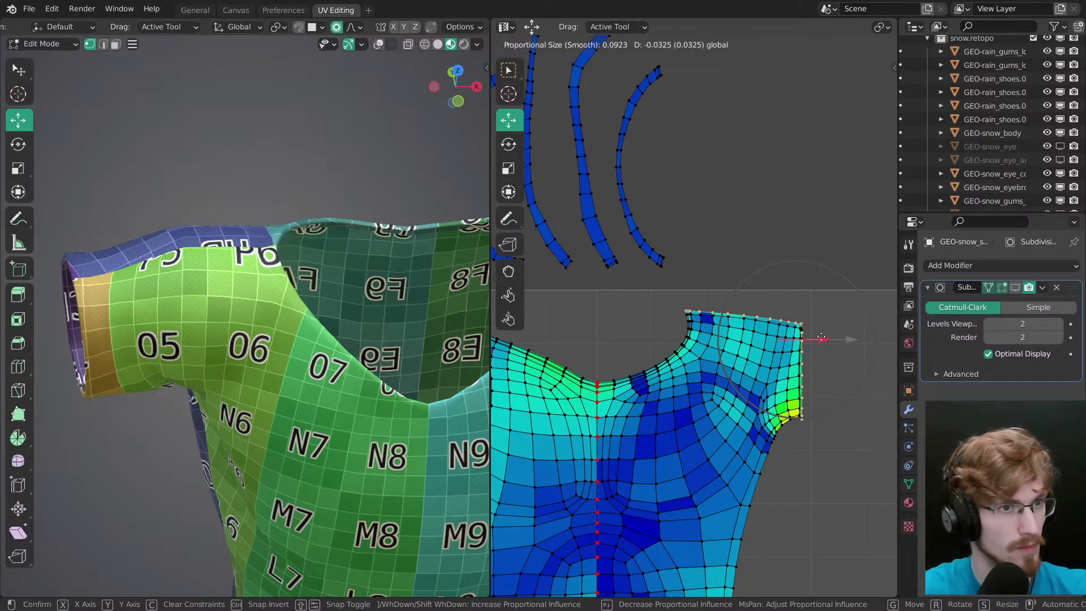
{"action": "left_click_drag", "start_coordinate": [821, 337], "coordinate": [823, 341]}
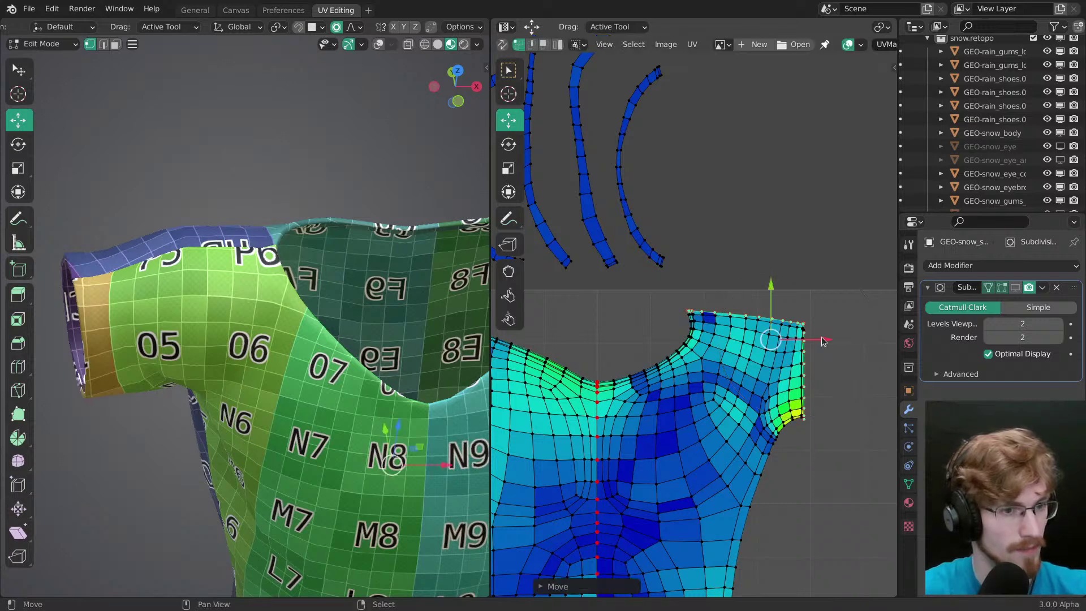
Step: Move the opposite sleeve's shoulder seam and cuff inward by 0.03 along X with smooth proportional editing, and clear the selection
{"action": "middle_click_drag", "start_coordinate": [598, 334], "coordinate": [833, 356]}
{"action": "right_click", "coordinate": [636, 336], "text": "alt"}
{"action": "right_click", "coordinate": [599, 375], "text": "alt+shift"}
{"action": "middle_click_drag", "start_coordinate": [725, 378], "coordinate": [662, 361]}
{"action": "left_click_drag", "start_coordinate": [628, 344], "coordinate": [638, 344]}
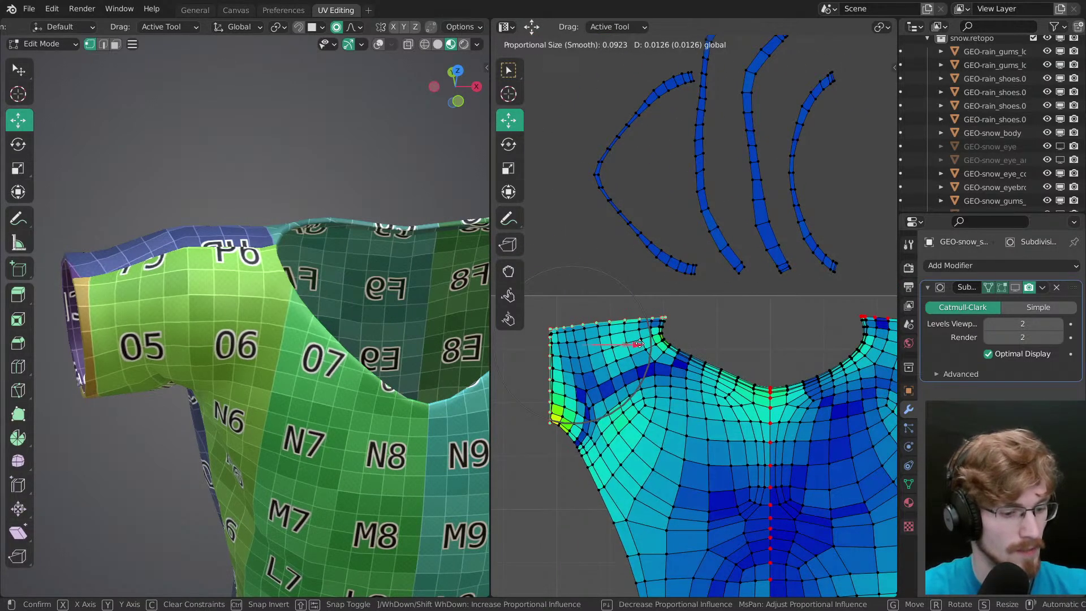
{"action": "type", "text": ".03"}
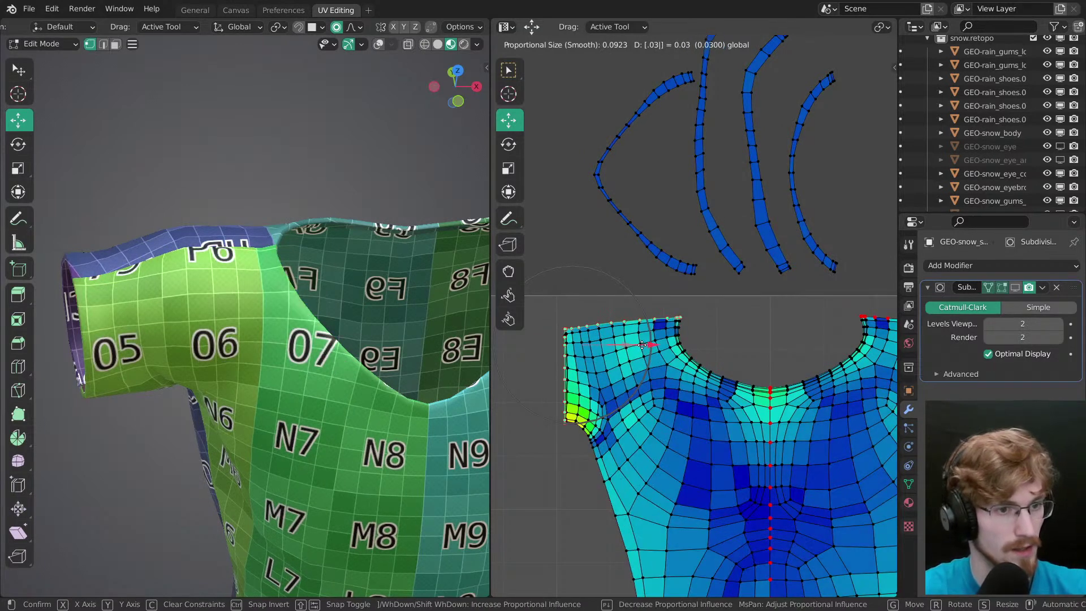
{"action": "key", "text": "Return"}
{"action": "middle_click_drag", "start_coordinate": [686, 405], "coordinate": [716, 342]}
{"action": "key", "text": "alt+a"}
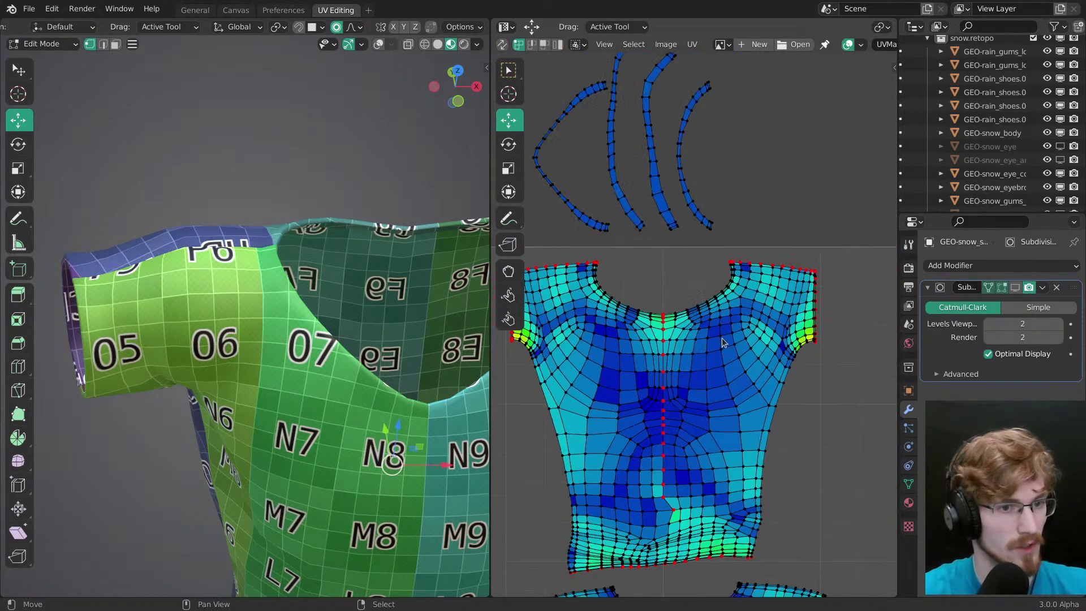
Step: Try to move the underarm corner of the right sleeve's cuff outward and down with smooth proportional editing
{"action": "middle_click_drag", "start_coordinate": [813, 387], "coordinate": [744, 375]}
{"action": "middle_click_drag", "start_coordinate": [744, 375], "coordinate": [800, 276], "text": "ctrl"}
{"action": "right_click", "coordinate": [759, 332]}
{"action": "middle_click_drag", "start_coordinate": [800, 276], "coordinate": [693, 326]}
{"action": "middle_click_drag", "start_coordinate": [308, 401], "coordinate": [267, 370]}
{"action": "middle_click_drag", "start_coordinate": [188, 299], "coordinate": [310, 334]}
{"action": "middle_click_drag", "start_coordinate": [380, 334], "coordinate": [340, 311], "text": "alt"}
{"action": "mouse_move", "coordinate": [716, 384]}
{"action": "left_mouse_down"}
{"action": "mouse_move", "coordinate": [702, 382]}
{"action": "mouse_move", "coordinate": [714, 377]}
{"action": "left_mouse_up"}
{"action": "key", "text": "ctrl+z"}
{"action": "key", "text": "g"}
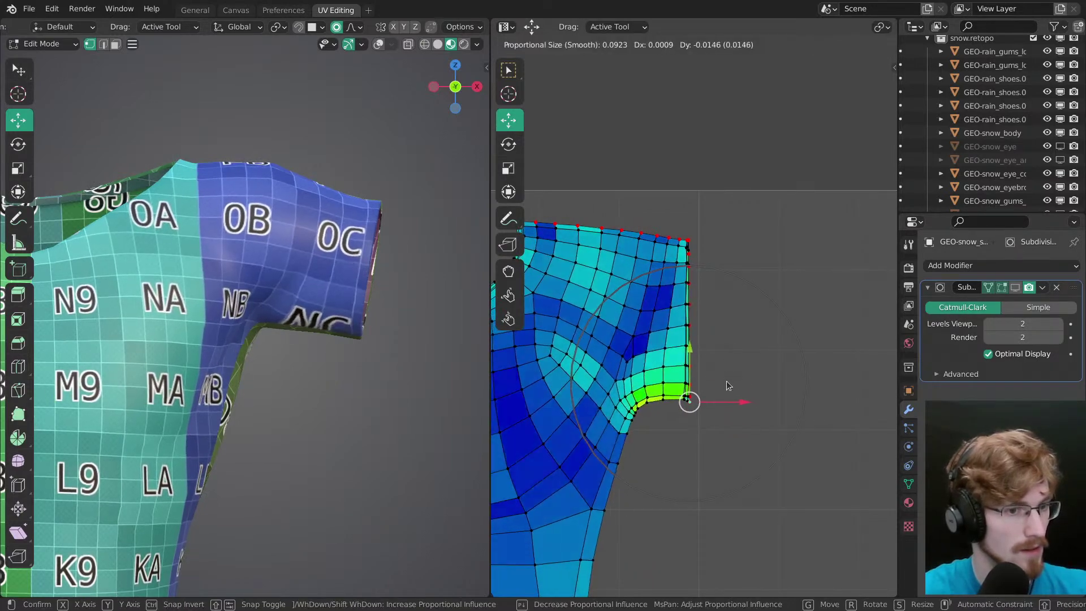
{"action": "key", "text": "y"}
{"action": "left_click_drag", "start_coordinate": [688, 359], "coordinate": [691, 348]}
{"action": "right_click", "coordinate": [691, 348]}
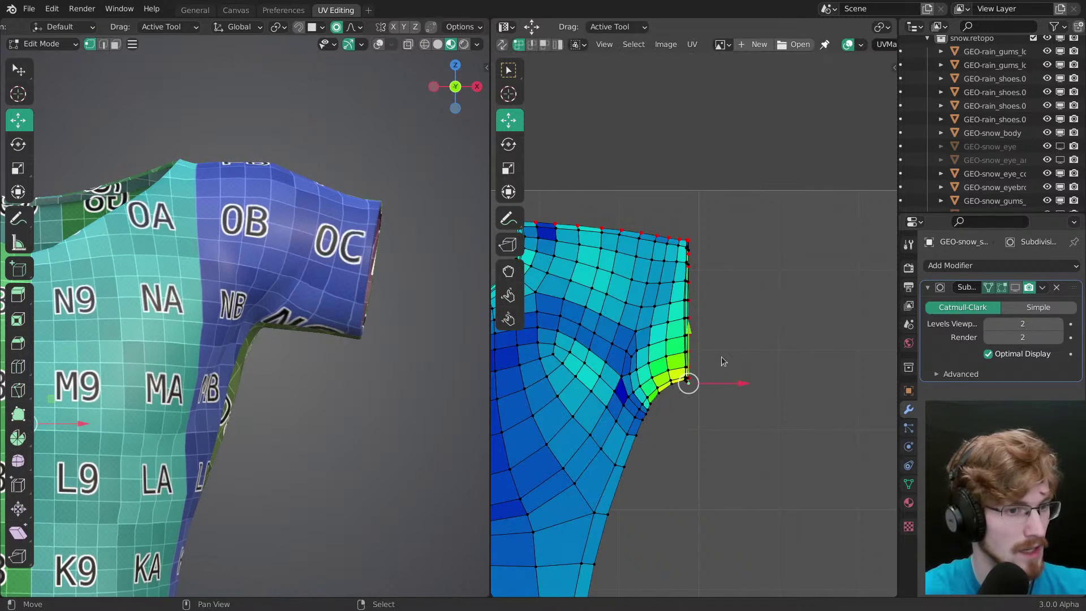
{"action": "key", "text": "g"}
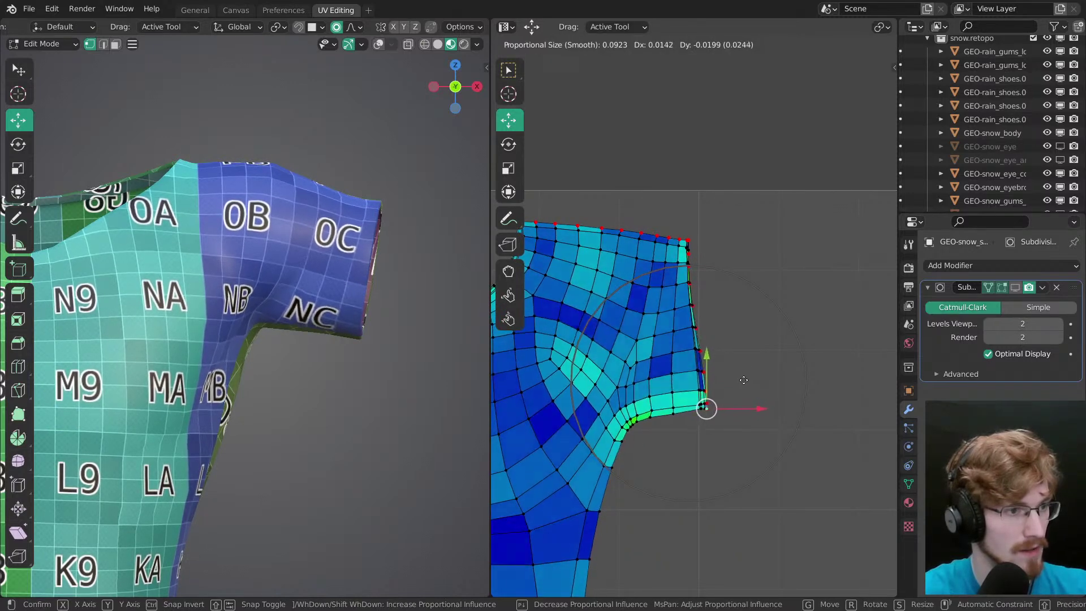
{"action": "right_click", "coordinate": [743, 380]}
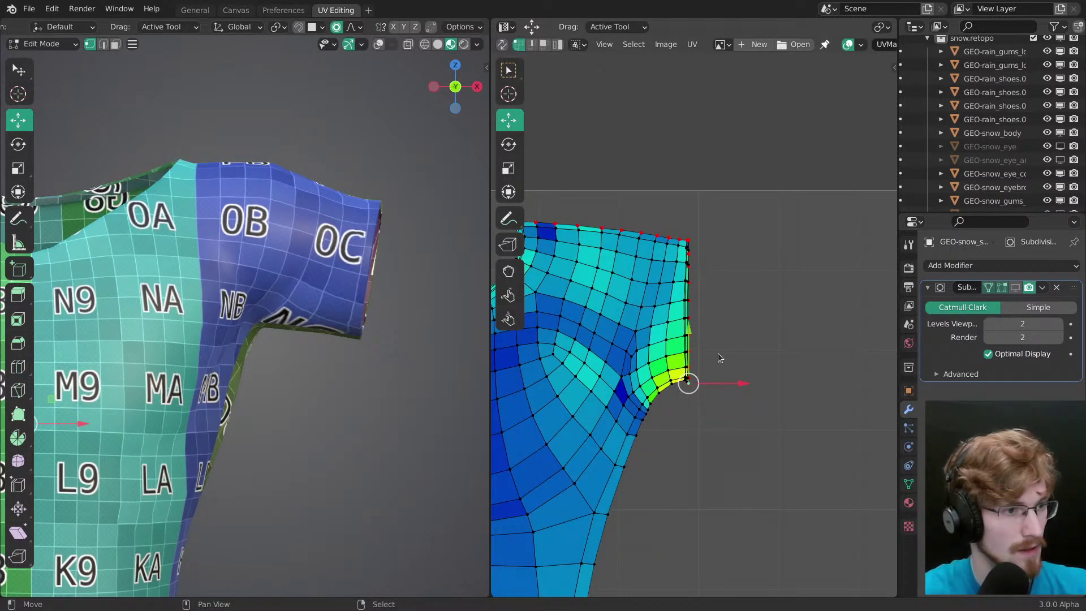
{"action": "key", "text": "g"}
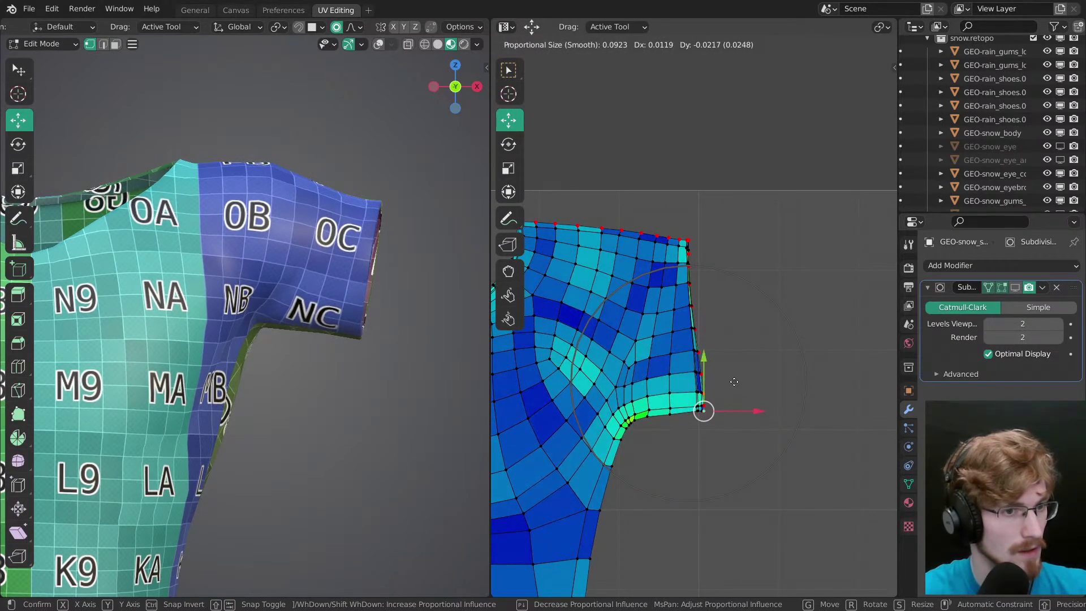
{"action": "left_click", "coordinate": [710, 361]}
Step: Try to move the right sleeve's entire cuff edge outward and down with smooth proportional editing
{"action": "key", "text": "g"}
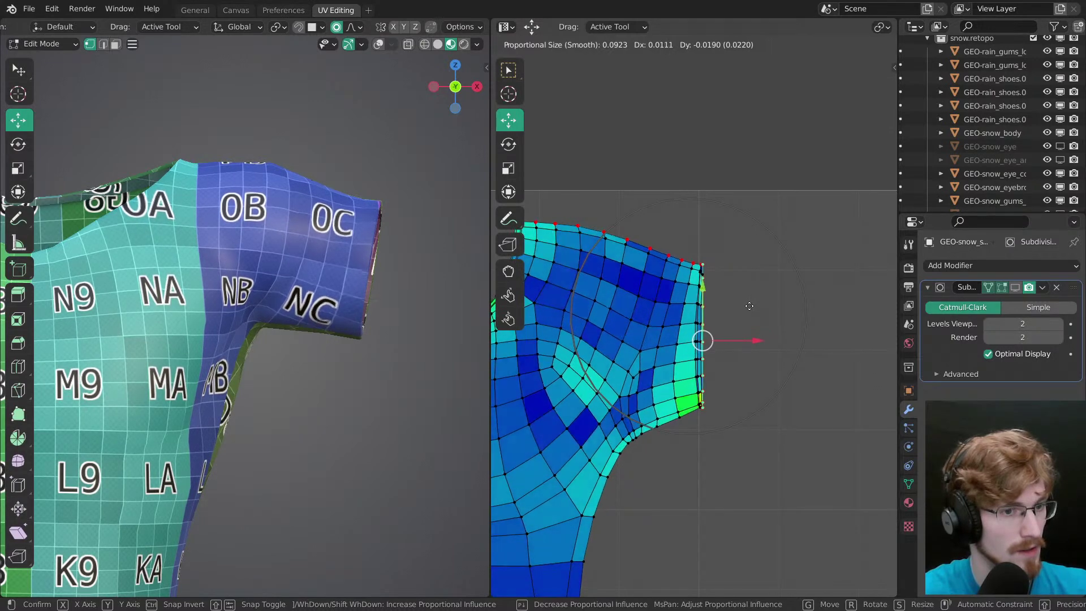
{"action": "left_click", "coordinate": [742, 297]}
{"action": "scroll", "coordinate": [754, 378], "scroll_direction": "down", "scroll_amount": 2}
{"action": "key", "text": "ctrl+z"}
{"action": "middle_click_drag", "start_coordinate": [727, 313], "coordinate": [792, 393], "text": "ctrl"}
{"action": "middle_click_drag", "start_coordinate": [791, 393], "coordinate": [724, 305], "text": "ctrl"}
{"action": "middle_click_drag", "start_coordinate": [724, 305], "coordinate": [711, 276]}
{"action": "scroll", "coordinate": [711, 280], "scroll_direction": "up", "scroll_amount": 1}
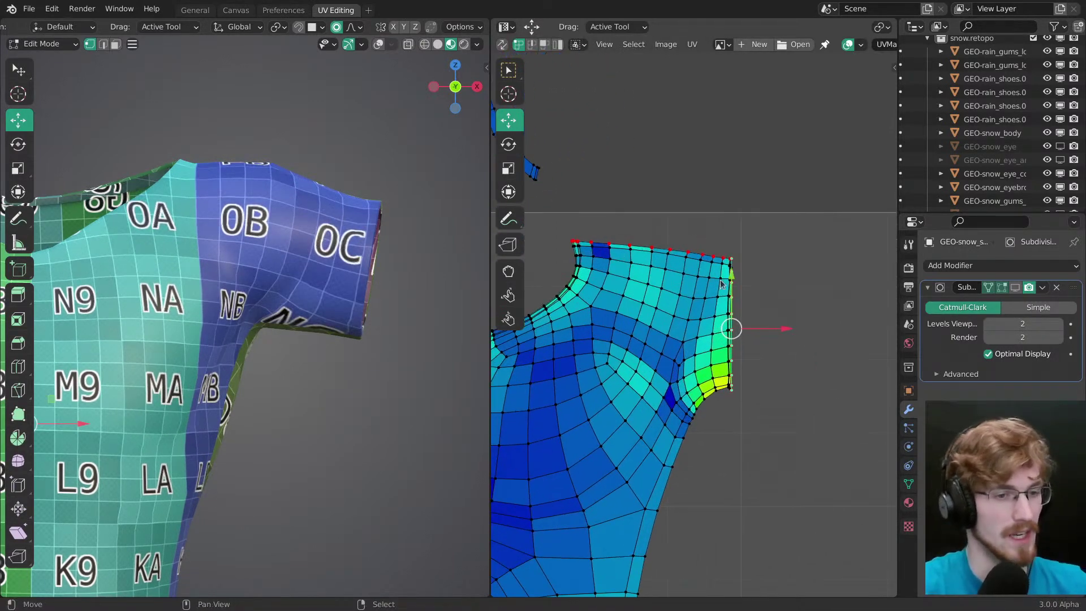
{"action": "middle_click_drag", "start_coordinate": [695, 335], "coordinate": [611, 315]}
{"action": "middle_click_drag", "start_coordinate": [707, 293], "coordinate": [738, 260]}
{"action": "scroll", "coordinate": [778, 297], "scroll_direction": "down", "scroll_amount": 2}
{"action": "key", "text": "g"}
{"action": "right_click", "coordinate": [749, 252]}
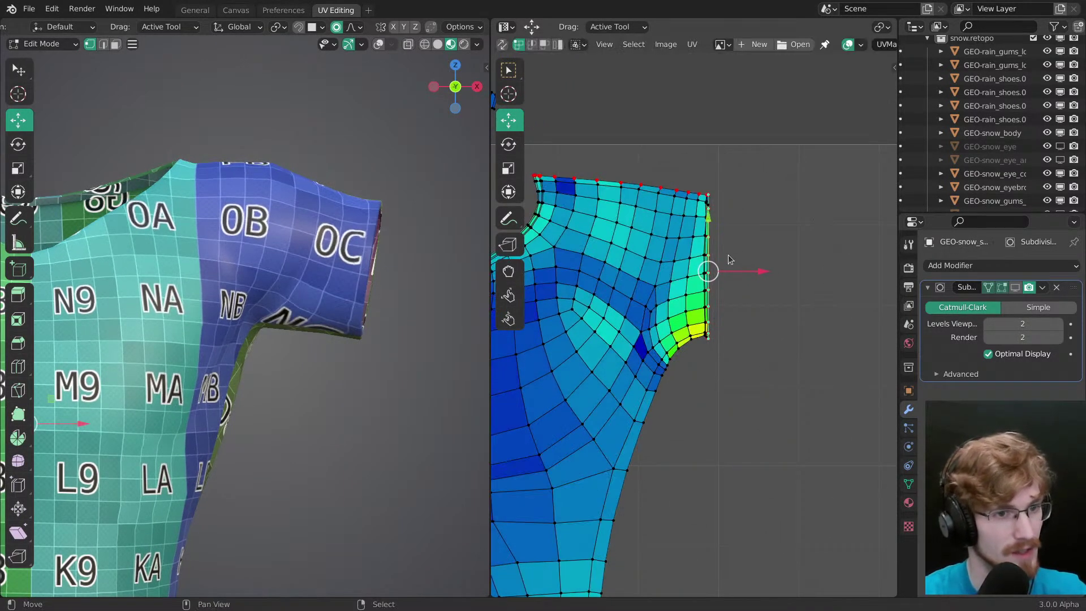
Step: Move the right sleeve's cuff edge outward and slightly down with smooth proportional editing, then check the sleeve's checker texture
{"action": "left_click_drag", "start_coordinate": [709, 220], "coordinate": [774, 249]}
{"action": "key", "text": "g"}
{"action": "left_click", "coordinate": [774, 253]}
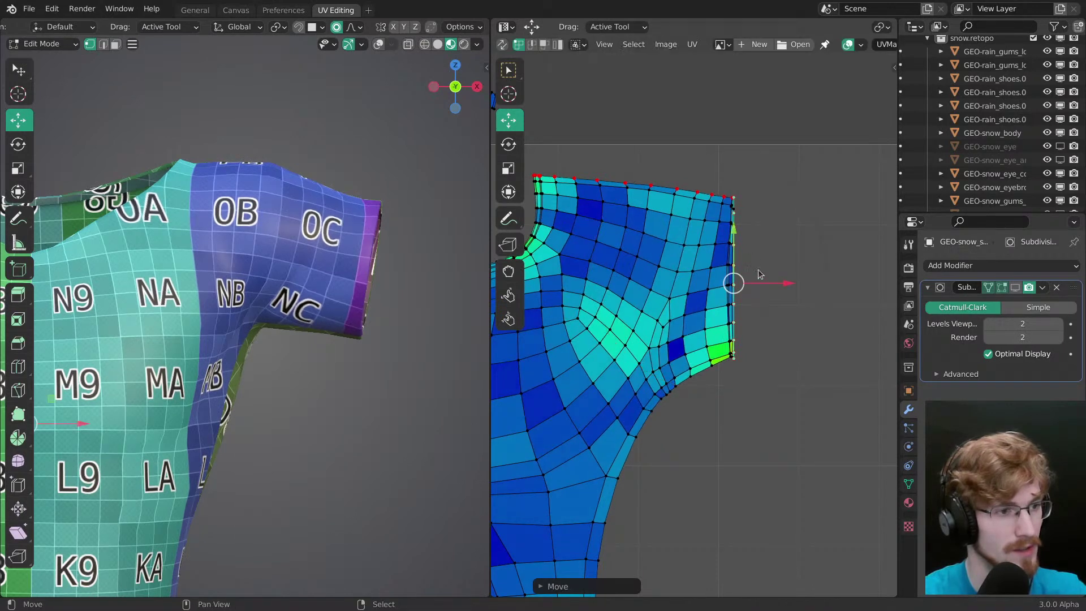
{"action": "middle_click_drag", "start_coordinate": [284, 250], "coordinate": [291, 319]}
{"action": "key", "text": "alt+a"}
{"action": "key", "text": "ctrl+z"}
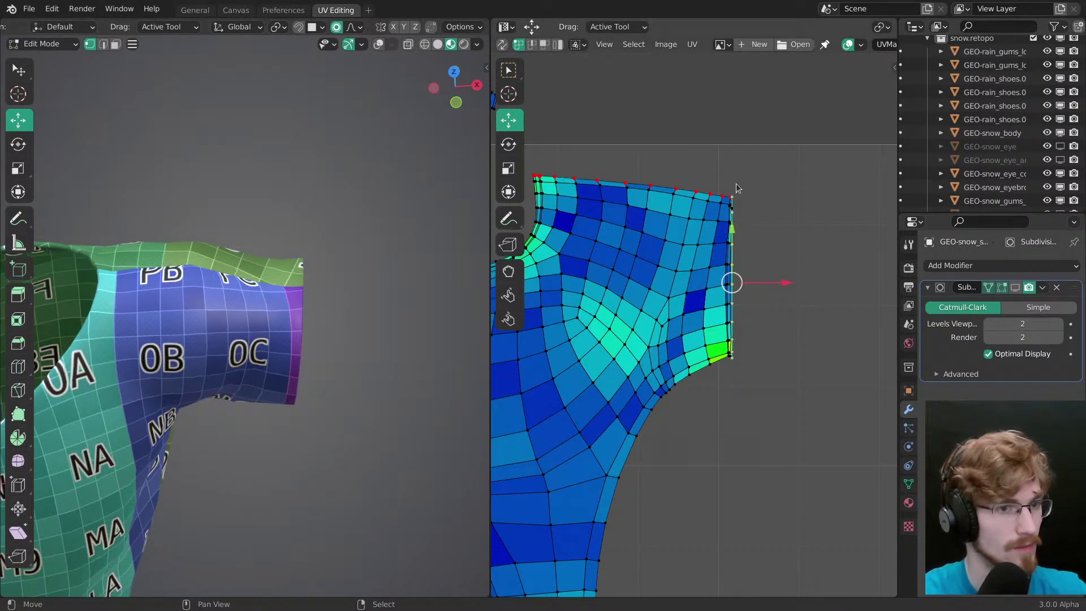
Step: Curve the right sleeve's cuff by moving its two corner vertices inward and its middle vertex outward about 0.004
{"action": "key", "text": "g"}
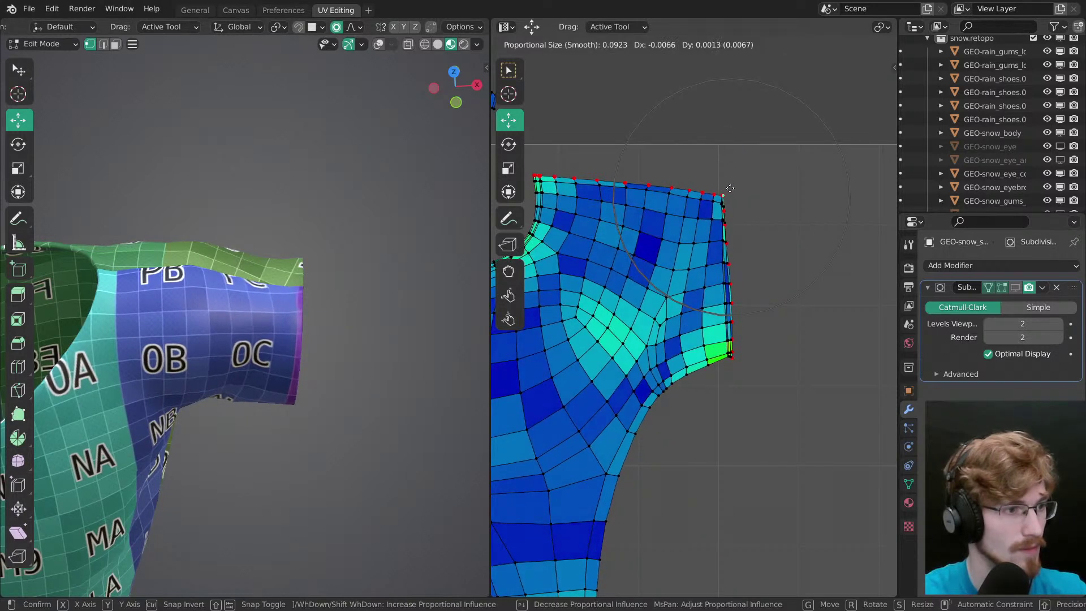
{"action": "left_click", "coordinate": [733, 188]}
{"action": "right_click", "coordinate": [736, 359]}
{"action": "key", "text": "g"}
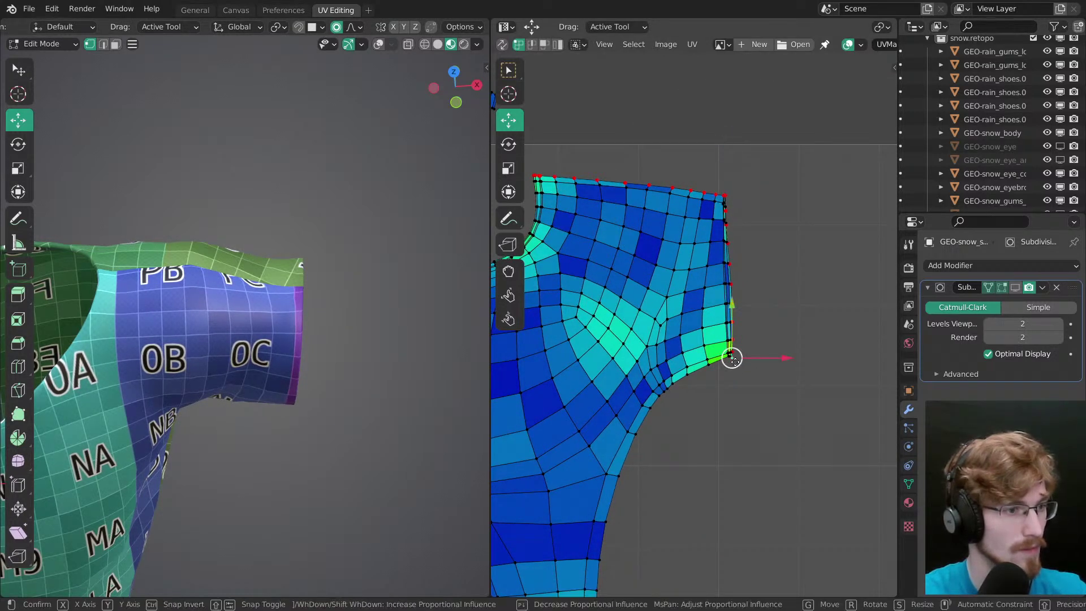
{"action": "left_click", "coordinate": [732, 361]}
{"action": "key", "text": "g"}
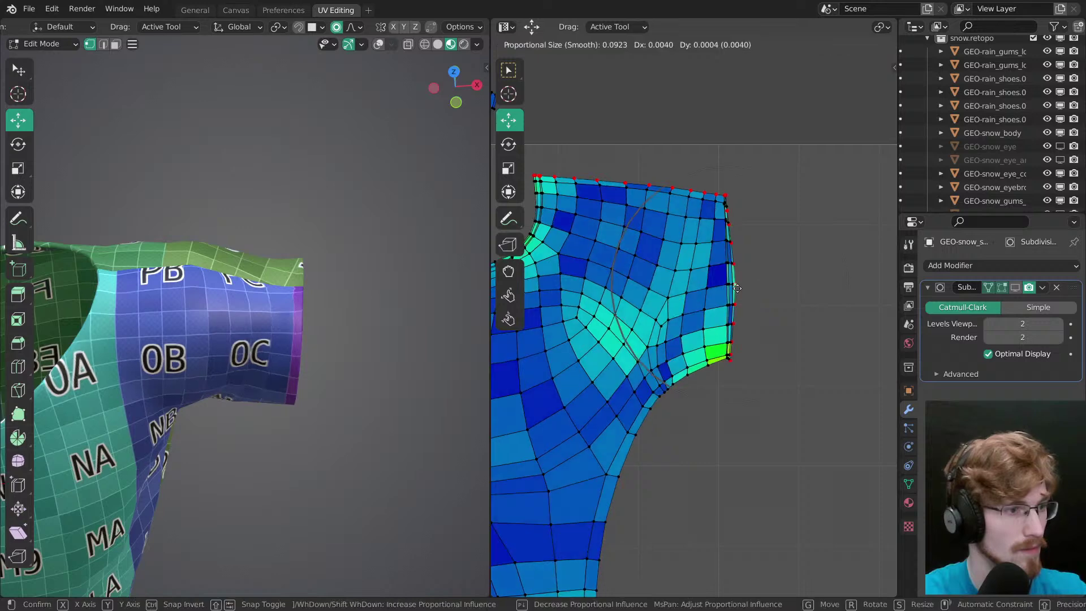
{"action": "left_click", "coordinate": [735, 283]}
Step: Slide the middle and outer shoulder seam vertices of the right sleeve towards the neck with smooth proportional editing
{"action": "middle_click_drag", "start_coordinate": [665, 226], "coordinate": [717, 276]}
{"action": "left_click", "coordinate": [696, 232], "text": "alt"}
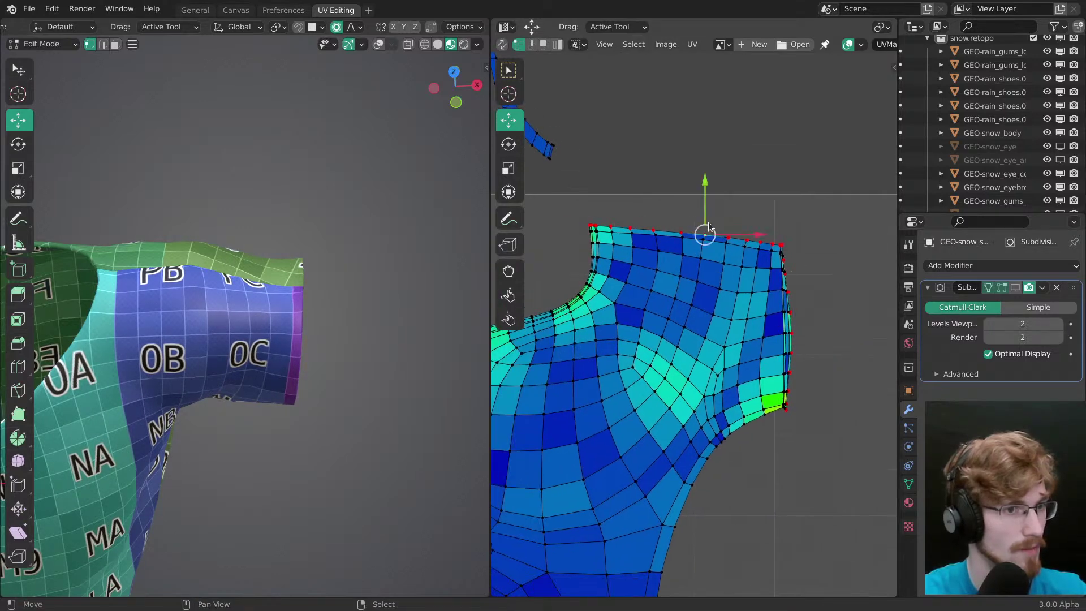
{"action": "key", "text": "g"}
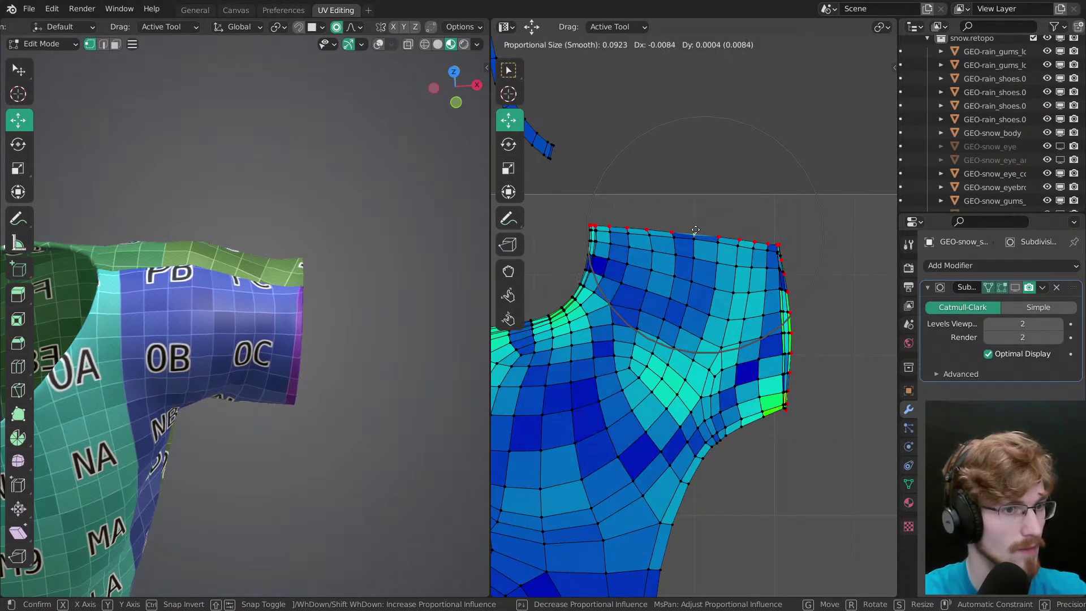
{"action": "left_click", "coordinate": [694, 230]}
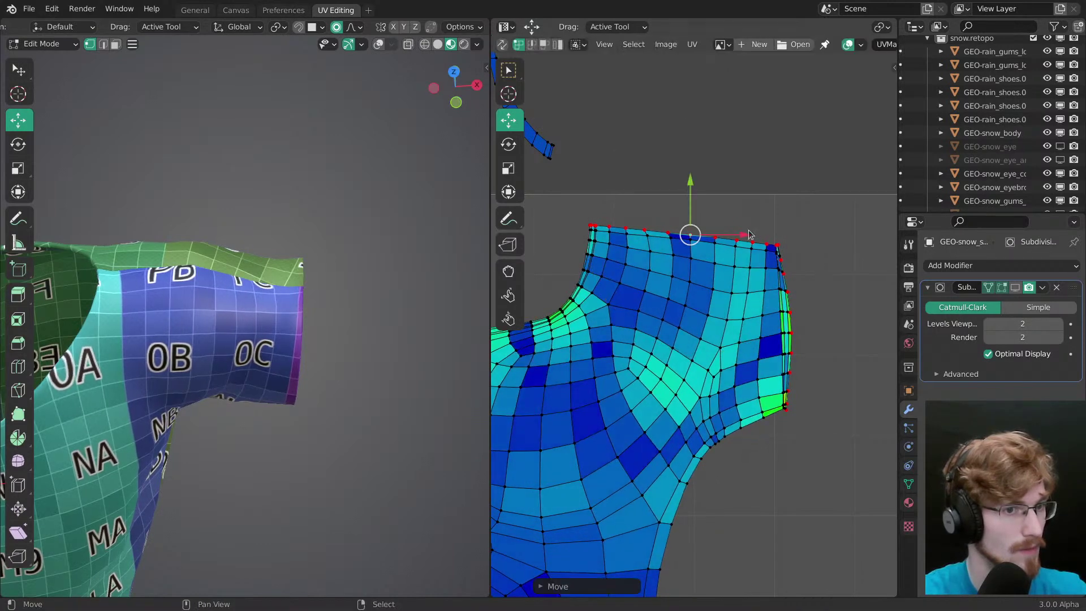
{"action": "key", "text": "g"}
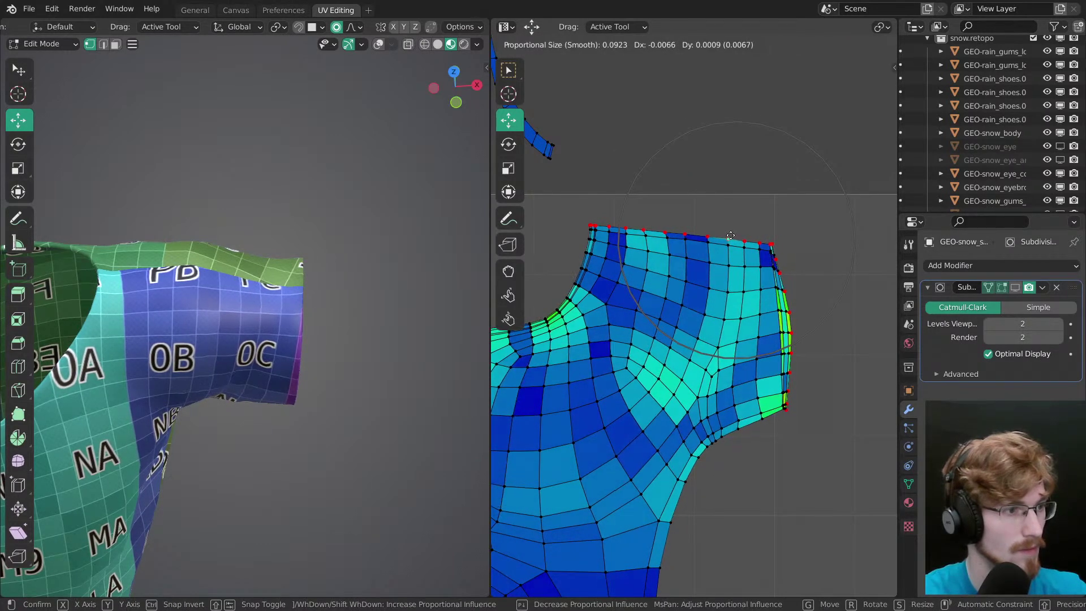
{"action": "left_click", "coordinate": [736, 234]}
Step: Adjust the shoulder seam's neckline corner and middle vertex on the right sleeve with smooth proportional editing
{"action": "key", "text": "g"}
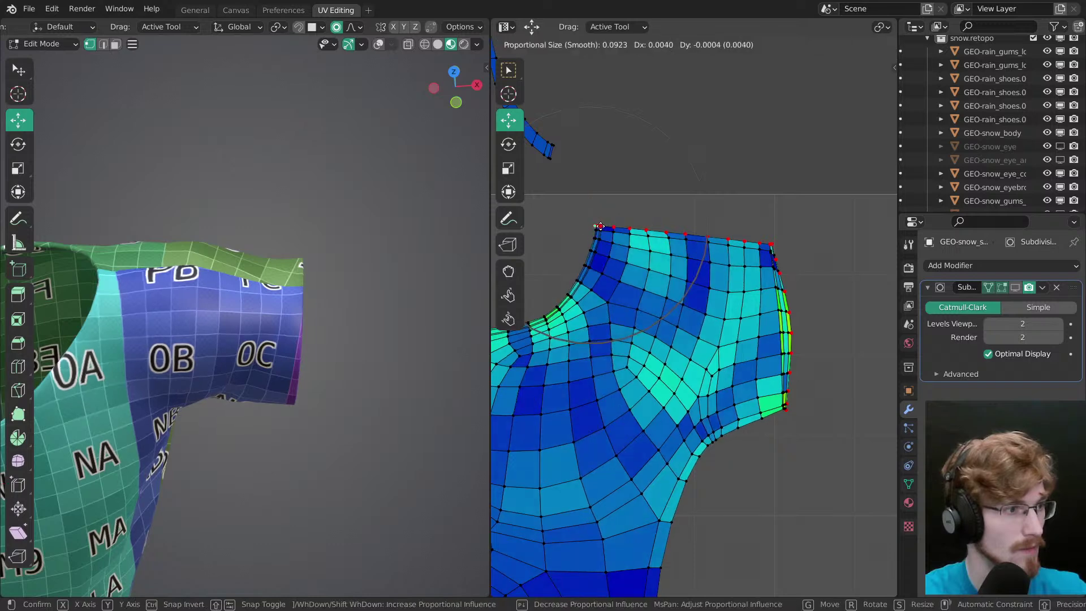
{"action": "left_click", "coordinate": [589, 231]}
{"action": "left_click", "coordinate": [685, 233]}
{"action": "key", "text": "g"}
{"action": "left_click", "coordinate": [684, 232]}
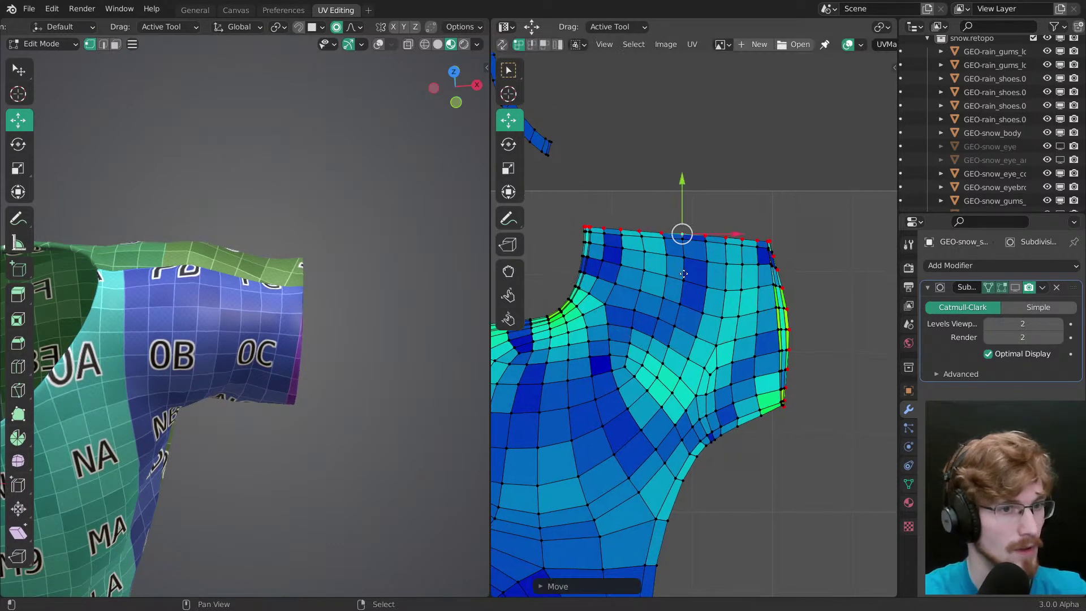
Step: Turn off proportional editing and reposition the crowded vertices where the right sleeve's shoulder seam meets the cuff
{"action": "scroll", "coordinate": [685, 266], "scroll_direction": "up", "scroll_amount": 5}
{"action": "scroll", "coordinate": [693, 269], "scroll_direction": "up", "scroll_amount": 2}
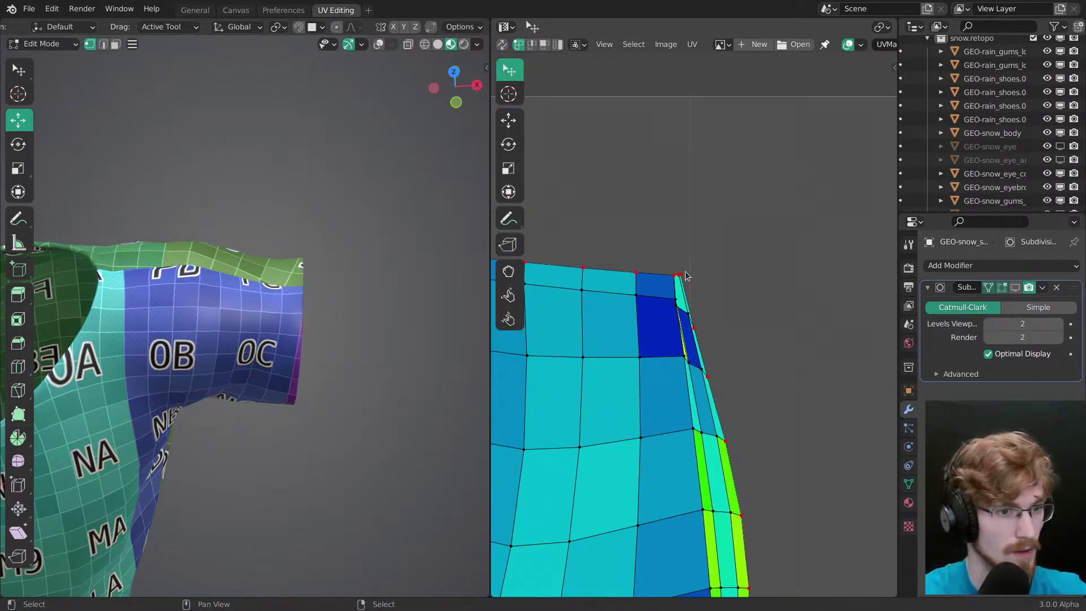
{"action": "left_click", "coordinate": [680, 274]}
{"action": "key", "text": "g"}
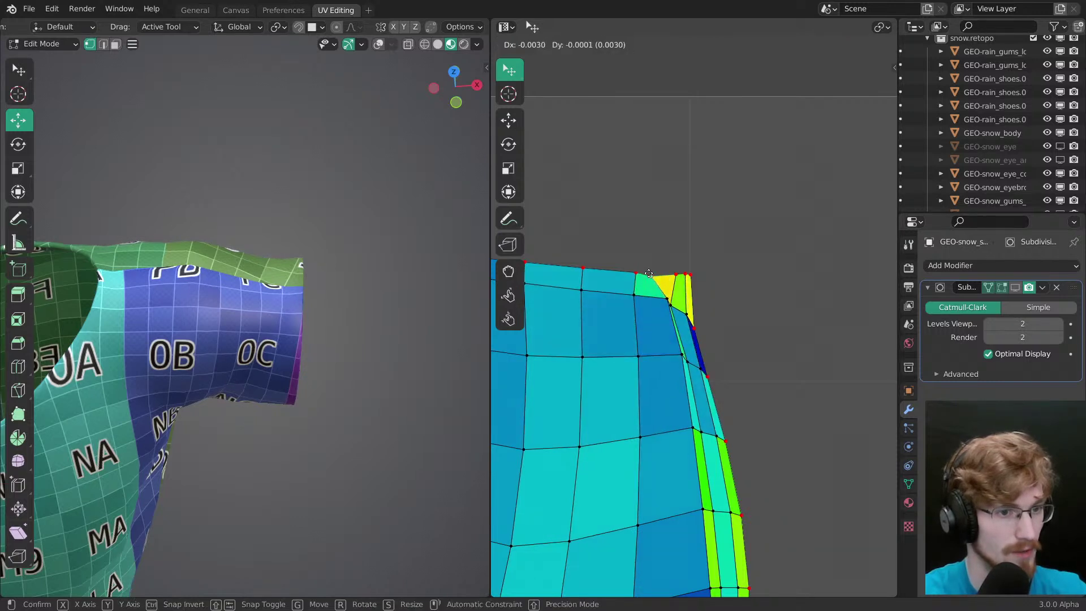
{"action": "left_click_drag", "start_coordinate": [657, 274], "coordinate": [671, 275]}
Step: Spread out the crowded vertices at the shoulder end of the right sleeve's cuff and shift the cuff corner outward
{"action": "left_click_drag", "start_coordinate": [695, 327], "coordinate": [709, 303]}
{"action": "left_click_drag", "start_coordinate": [711, 371], "coordinate": [724, 358]}
{"action": "key", "text": "ctrl+z"}
{"action": "mouse_move", "coordinate": [700, 281]}
{"action": "left_mouse_down"}
{"action": "mouse_move", "coordinate": [718, 281]}
{"action": "mouse_move", "coordinate": [682, 277]}
{"action": "left_mouse_up"}
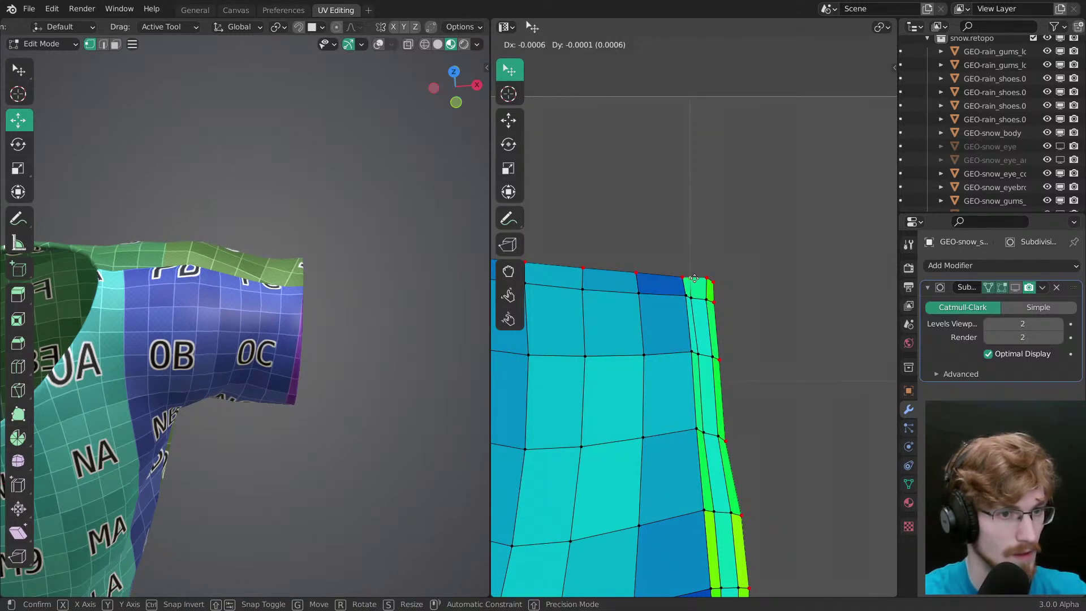
{"action": "key", "text": "g"}
{"action": "left_click_drag", "start_coordinate": [745, 319], "coordinate": [732, 301]}
{"action": "key", "text": "w"}
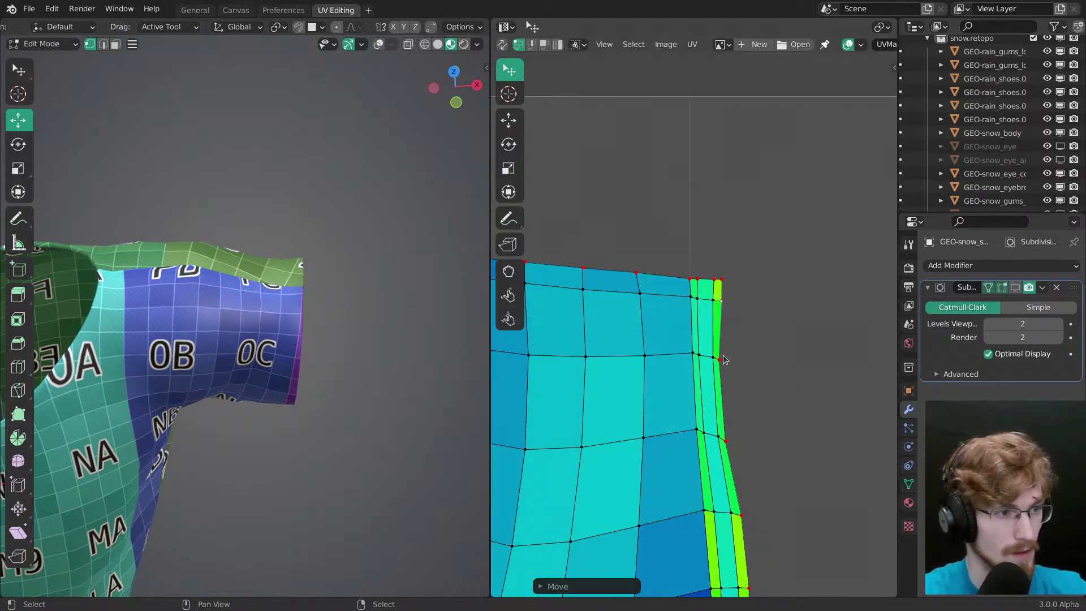
Step: Straighten the upper part of the right cuff by repositioning its outer edge vertices one by one towards the middle of the cuff
{"action": "left_click_drag", "start_coordinate": [719, 357], "coordinate": [732, 355]}
{"action": "middle_click_drag", "start_coordinate": [741, 393], "coordinate": [719, 235]}
{"action": "left_click_drag", "start_coordinate": [708, 281], "coordinate": [714, 280]}
{"action": "middle_click_drag", "start_coordinate": [733, 341], "coordinate": [719, 370], "text": "ctrl"}
{"action": "left_click_drag", "start_coordinate": [714, 348], "coordinate": [709, 347]}
{"action": "left_click_drag", "start_coordinate": [721, 401], "coordinate": [713, 401]}
{"action": "middle_click_drag", "start_coordinate": [732, 377], "coordinate": [693, 194]}
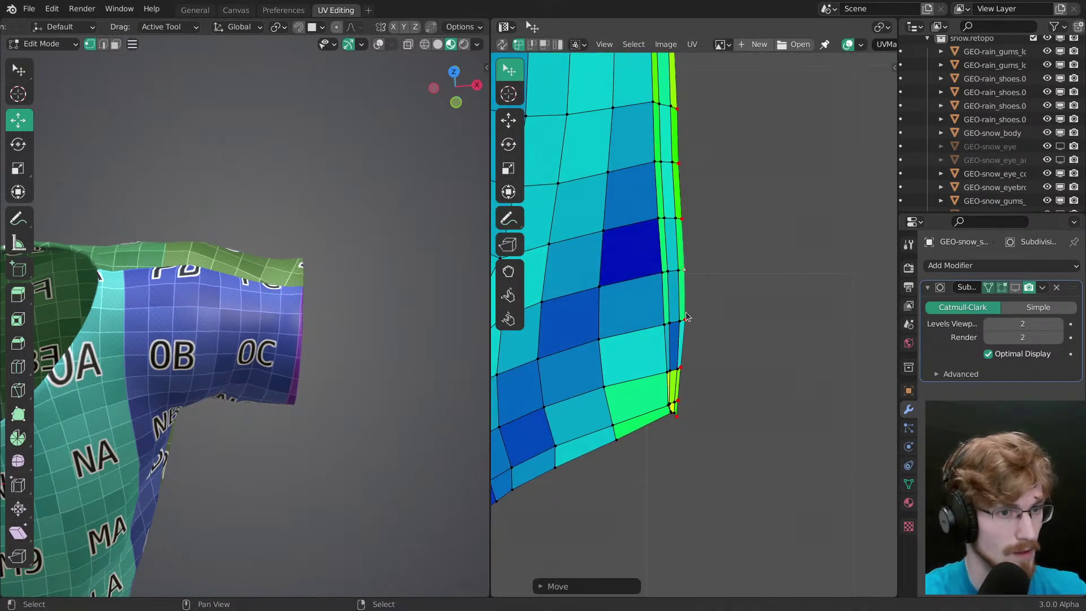
Step: Reposition the outer edge vertices on the lower part of the right cuff and pull its underarm corner outward
{"action": "middle_click_drag", "start_coordinate": [712, 331], "coordinate": [712, 237]}
{"action": "middle_click_drag", "start_coordinate": [690, 316], "coordinate": [686, 260], "text": "ctrl"}
{"action": "left_click_drag", "start_coordinate": [683, 258], "coordinate": [686, 262]}
{"action": "mouse_move", "coordinate": [677, 321]}
{"action": "left_mouse_down"}
{"action": "mouse_move", "coordinate": [674, 309]}
{"action": "mouse_move", "coordinate": [696, 319]}
{"action": "left_mouse_up"}
{"action": "middle_click_drag", "start_coordinate": [226, 453], "coordinate": [345, 360]}
{"action": "mouse_move", "coordinate": [705, 320]}
{"action": "right_mouse_down"}
{"action": "mouse_move", "coordinate": [689, 325]}
{"action": "mouse_move", "coordinate": [699, 337]}
{"action": "right_mouse_up"}
Step: Select the short row of vertices along the cuff's underarm end and scale it flat into a horizontal line
{"action": "left_click", "coordinate": [687, 334]}
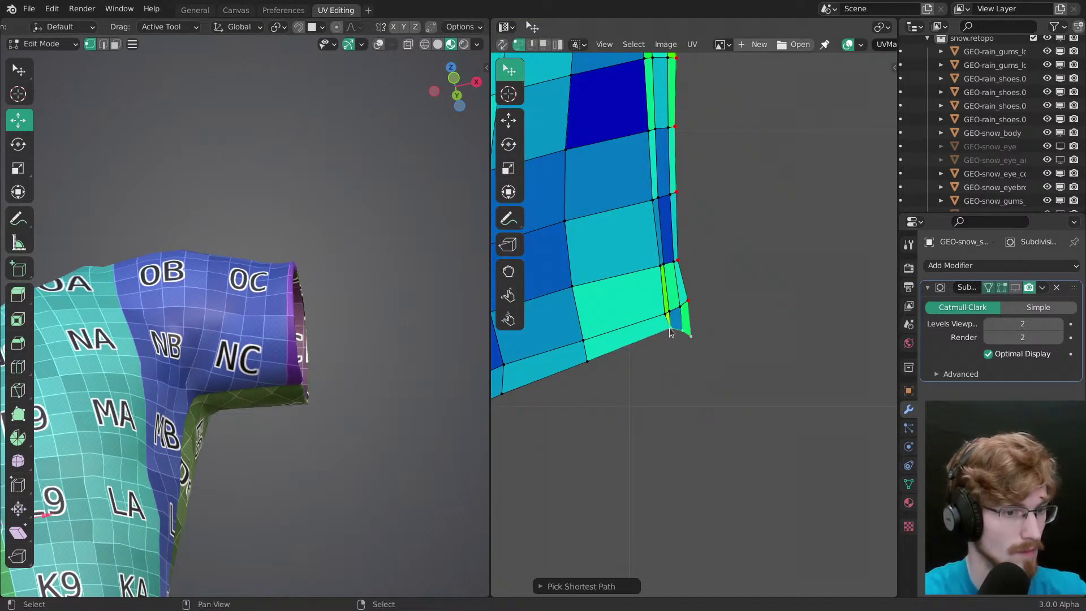
{"action": "left_click_drag", "start_coordinate": [667, 332], "coordinate": [663, 328]}
{"action": "key", "text": "s"}
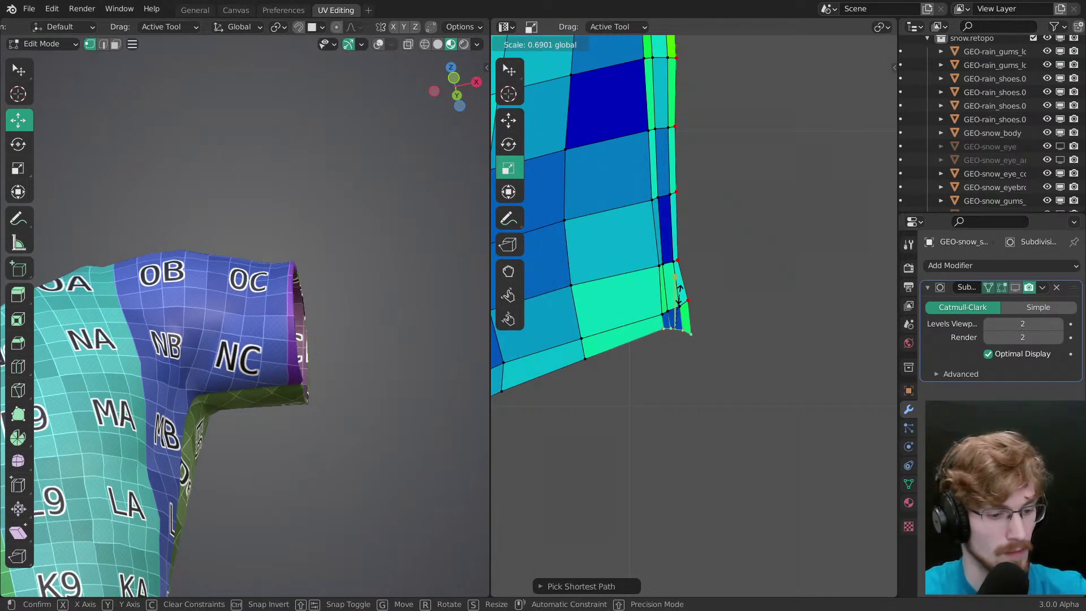
{"action": "key", "text": "Return"}
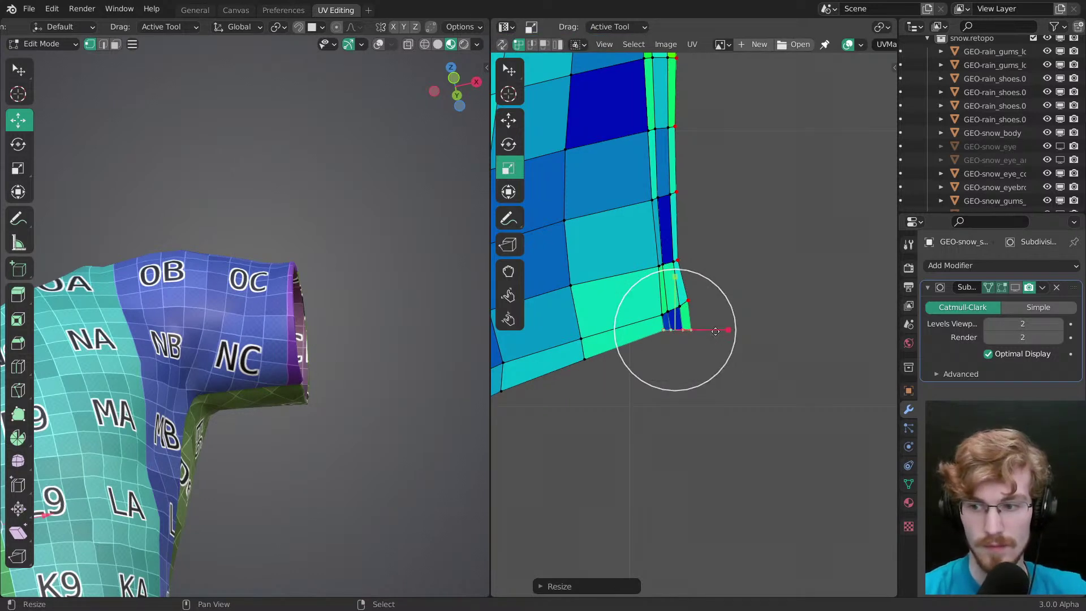
Step: Lower the flattened underarm row slightly and align the two outer vertices above it with the cuff's straight edge
{"action": "middle_click_drag", "start_coordinate": [709, 307], "coordinate": [724, 310]}
{"action": "key", "text": "g"}
{"action": "left_click_drag", "start_coordinate": [755, 346], "coordinate": [738, 354]}
{"action": "key", "text": "w"}
{"action": "left_click_drag", "start_coordinate": [707, 308], "coordinate": [695, 321]}
{"action": "left_click_drag", "start_coordinate": [698, 266], "coordinate": [696, 266]}
Step: Enable the shirt's Subdivision modifier in the viewport from Object Mode, check the sleeve all around, and return to Edit Mode
{"action": "mouse_move", "coordinate": [315, 403]}
{"action": "middle_mouse_down"}
{"action": "mouse_move", "coordinate": [322, 359]}
{"action": "mouse_move", "coordinate": [301, 333]}
{"action": "mouse_move", "coordinate": [316, 395]}
{"action": "middle_mouse_up"}
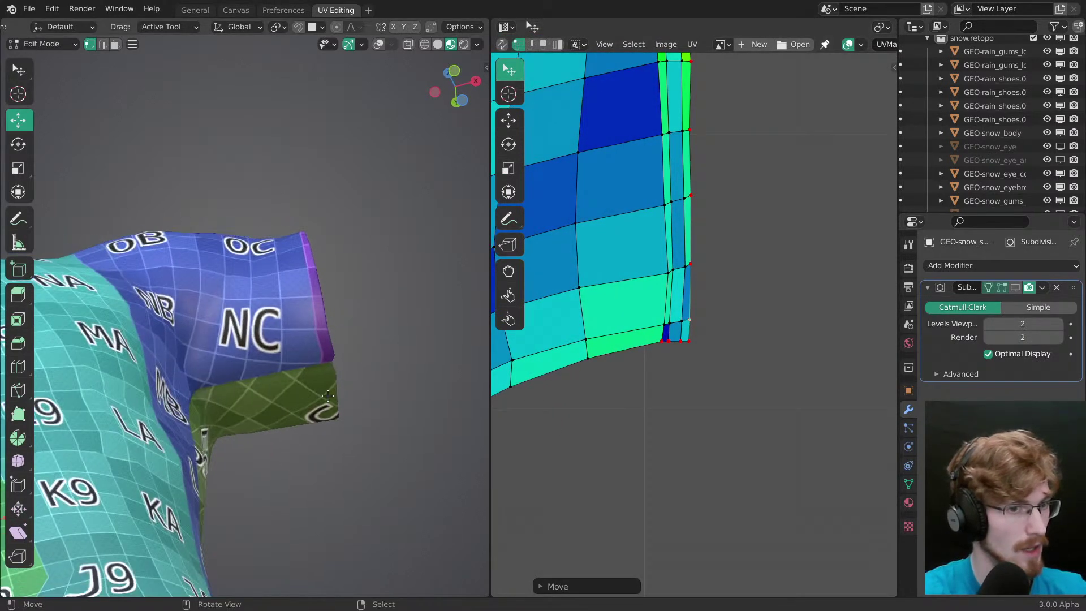
{"action": "left_click_drag", "start_coordinate": [310, 389], "coordinate": [226, 395]}
{"action": "key", "text": "ctrl+z"}
{"action": "key", "text": "Tab"}
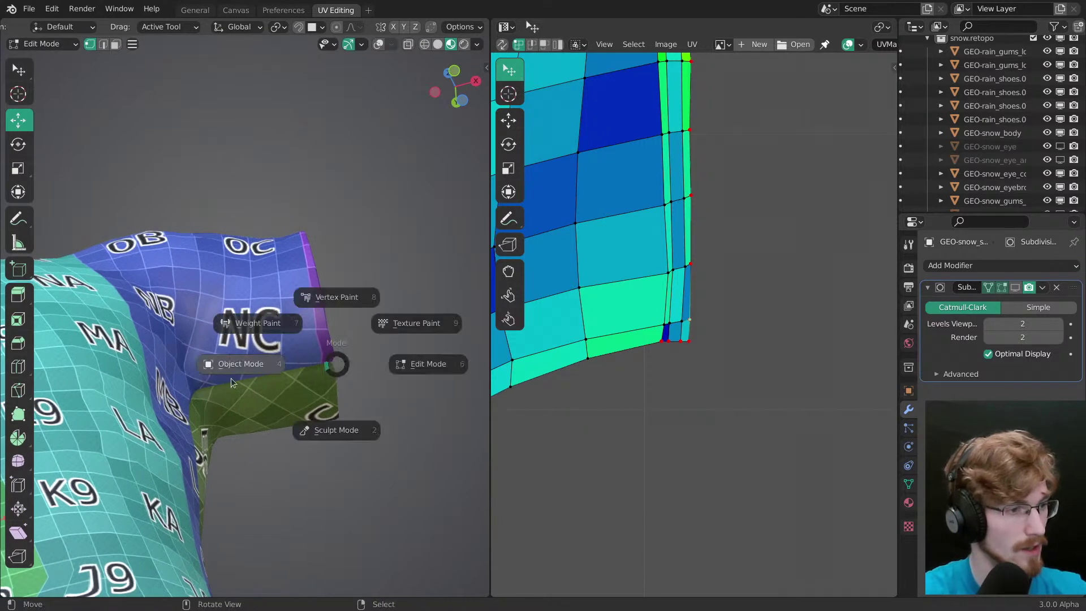
{"action": "left_click", "coordinate": [268, 366]}
{"action": "left_click", "coordinate": [1016, 292]}
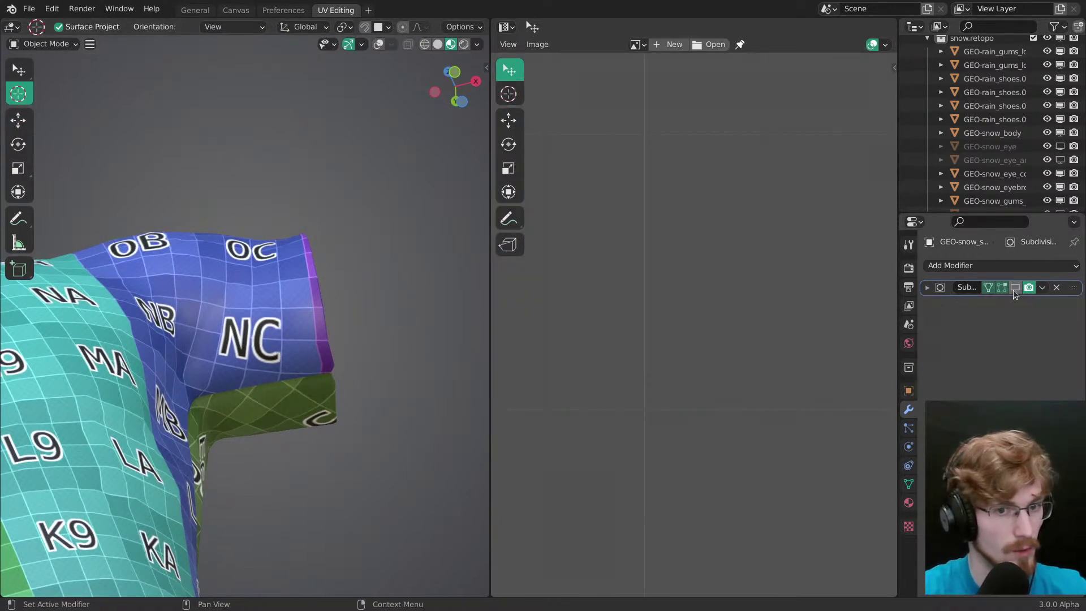
{"action": "left_click", "coordinate": [1015, 287]}
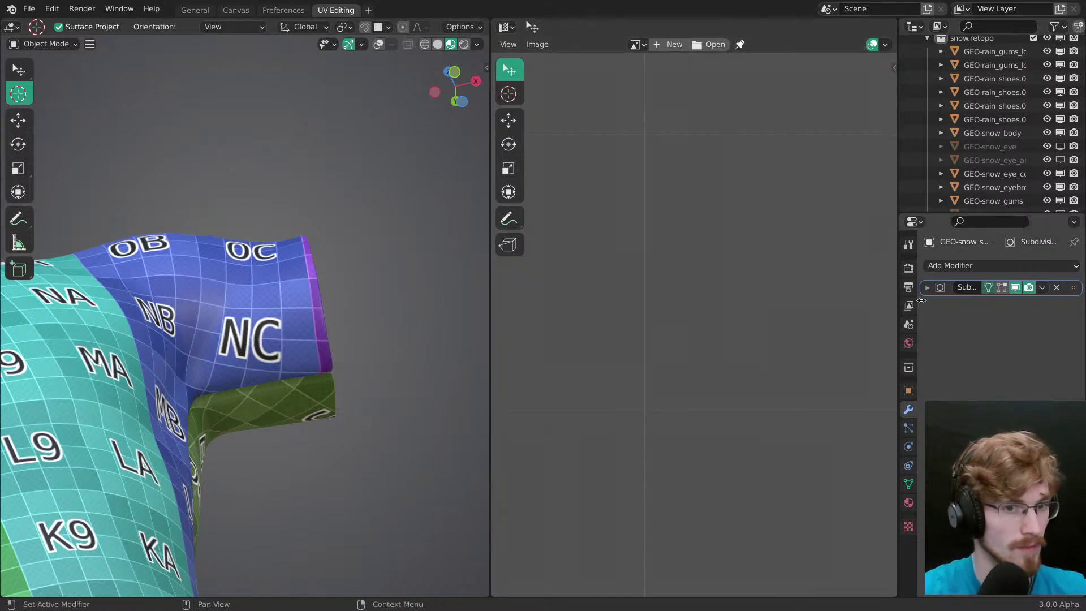
{"action": "middle_click_drag", "start_coordinate": [318, 399], "coordinate": [298, 472]}
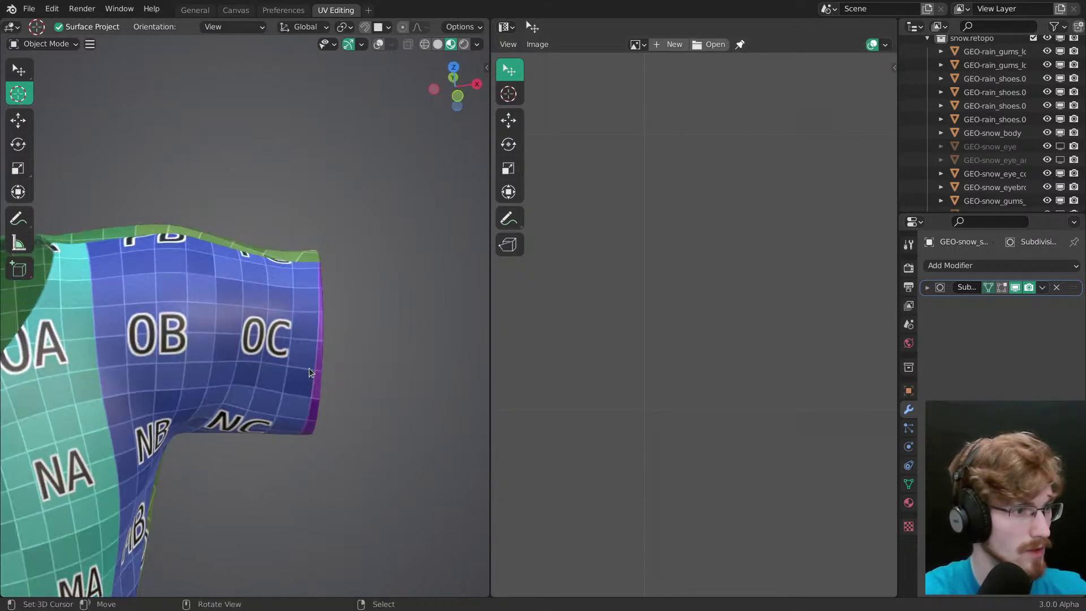
{"action": "middle_click_drag", "start_coordinate": [313, 398], "coordinate": [308, 345]}
{"action": "middle_click_drag", "start_coordinate": [254, 362], "coordinate": [236, 345], "text": "shift"}
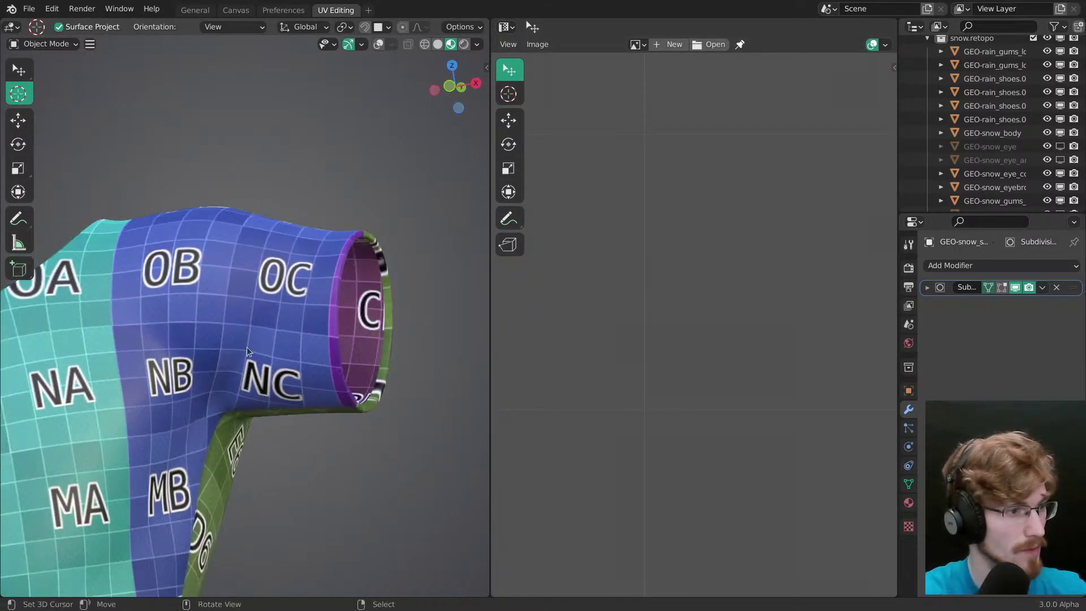
{"action": "key", "text": "Tab"}
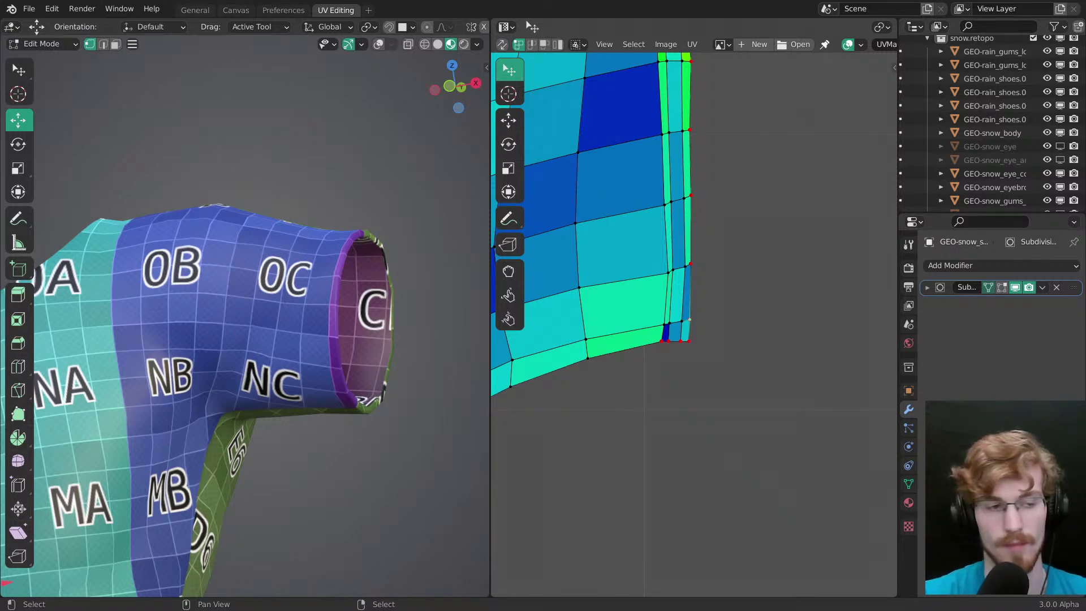
Step: Examine the checker texture on the shirt's right sleeve and torso against the full front UV island, with and without overlays
{"action": "middle_click_drag", "start_coordinate": [283, 334], "coordinate": [335, 327]}
{"action": "key", "text": "alt+shift+z"}
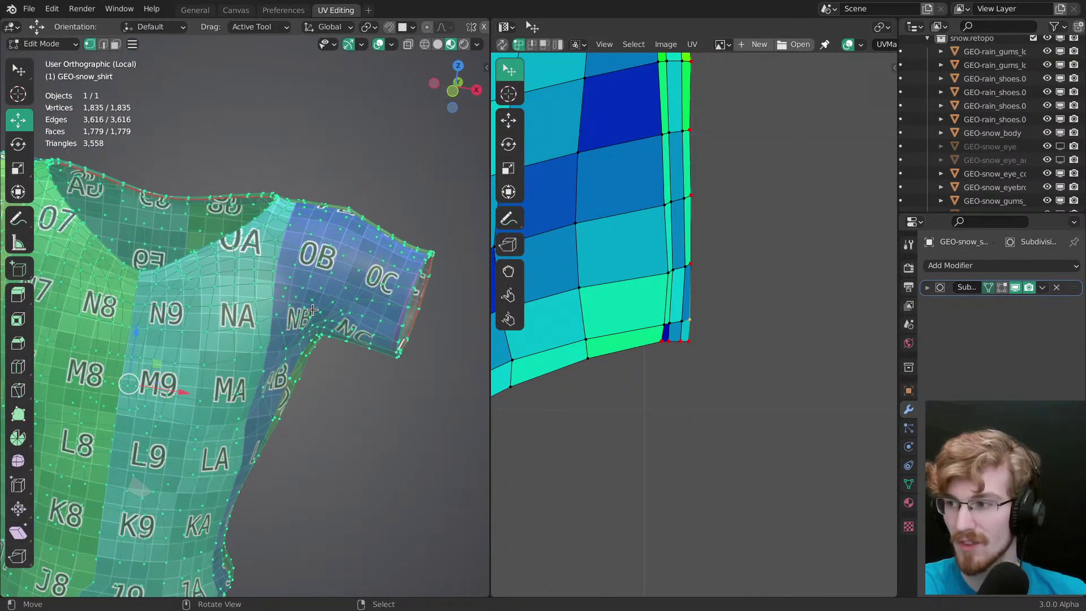
{"action": "middle_click_drag", "start_coordinate": [441, 261], "coordinate": [367, 283]}
{"action": "scroll", "coordinate": [689, 378], "scroll_direction": "down", "scroll_amount": 6}
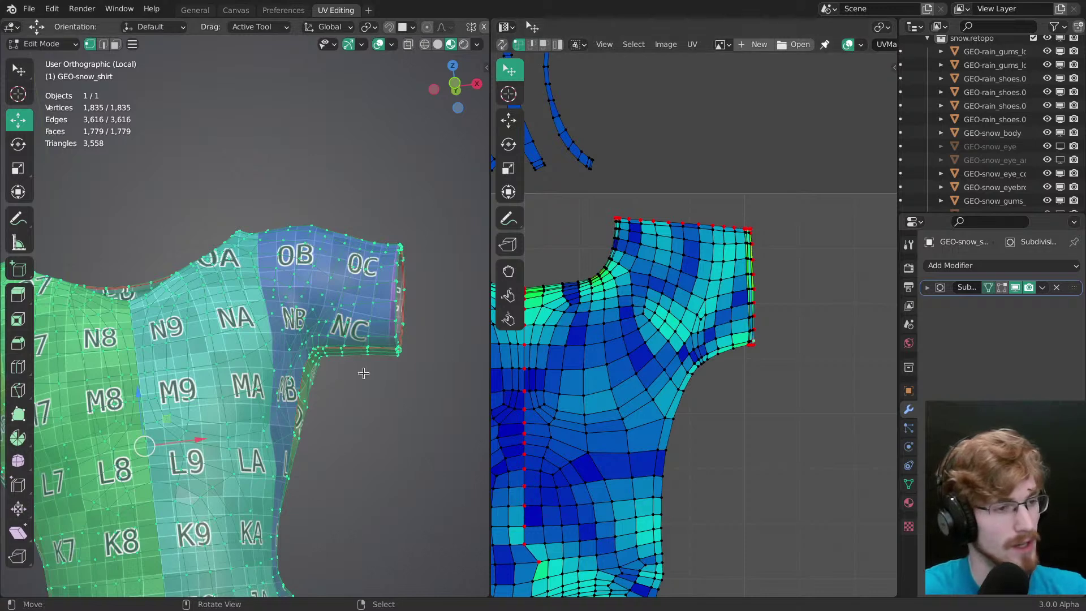
{"action": "scroll", "coordinate": [376, 362], "scroll_direction": "up", "scroll_amount": 2}
{"action": "key", "text": "alt+shift+z"}
{"action": "middle_click_drag", "start_coordinate": [358, 341], "coordinate": [342, 328]}
{"action": "scroll", "coordinate": [370, 363], "scroll_direction": "down", "scroll_amount": 1}
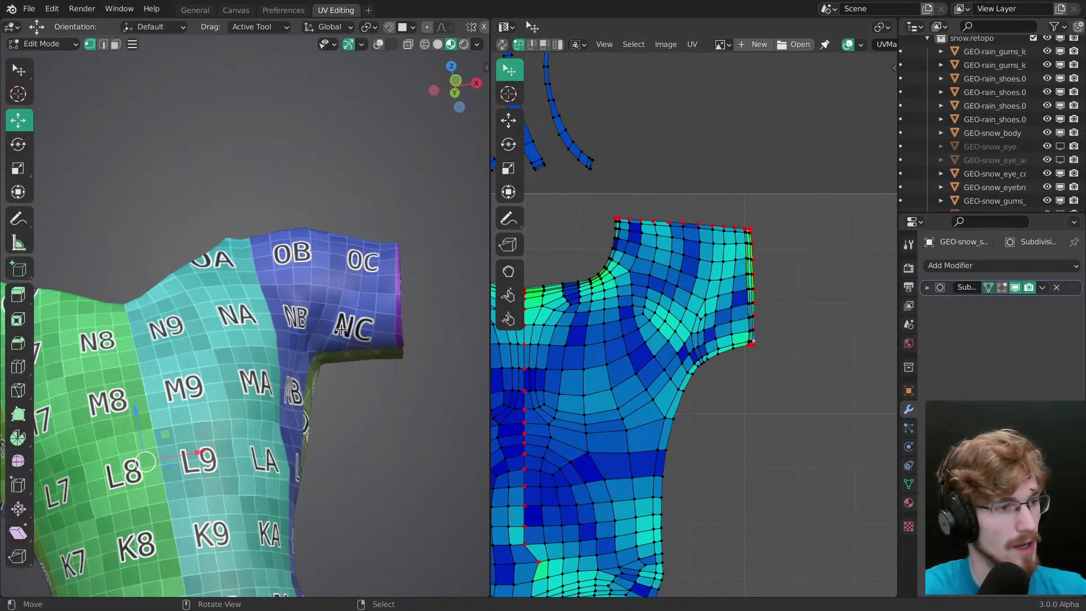
{"action": "scroll", "coordinate": [333, 342], "scroll_direction": "up", "scroll_amount": 3}
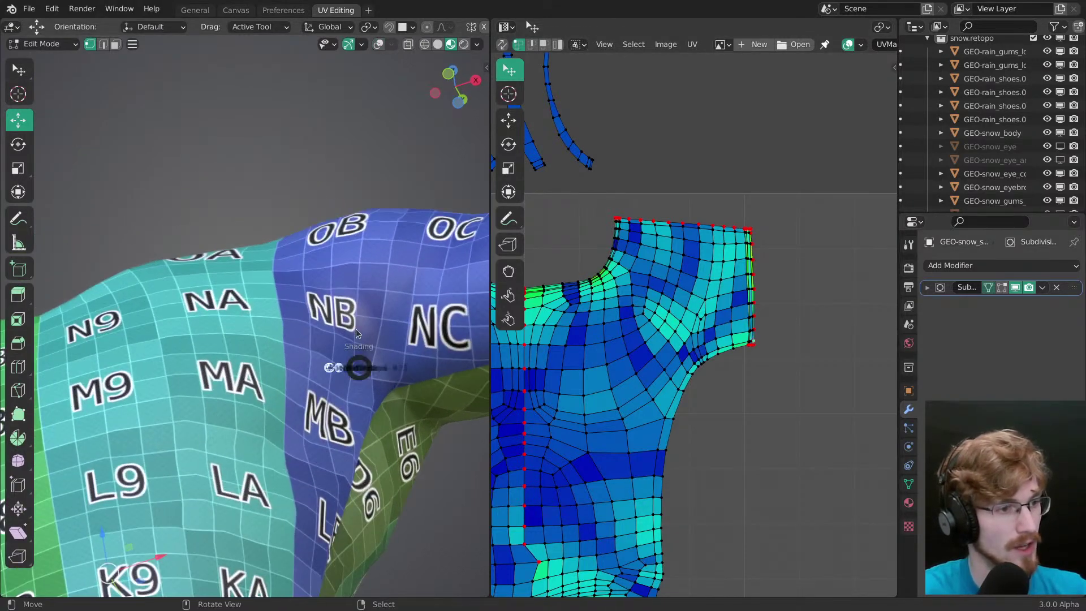
Step: Compare candidate edge loops around the shirt's sleeve in solid shading for a seam between sleeve and torso
{"action": "key", "text": "alt+shift+z"}
{"action": "middle_click_drag", "start_coordinate": [362, 367], "coordinate": [393, 385], "text": "shift"}
{"action": "key", "text": "2"}
{"action": "right_click", "coordinate": [357, 330], "text": "alt"}
{"action": "middle_click_drag", "start_coordinate": [360, 311], "coordinate": [339, 250], "text": "ctrl"}
{"action": "middle_click_drag", "start_coordinate": [374, 429], "coordinate": [353, 386], "text": "shift"}
{"action": "middle_click_drag", "start_coordinate": [396, 415], "coordinate": [417, 498]}
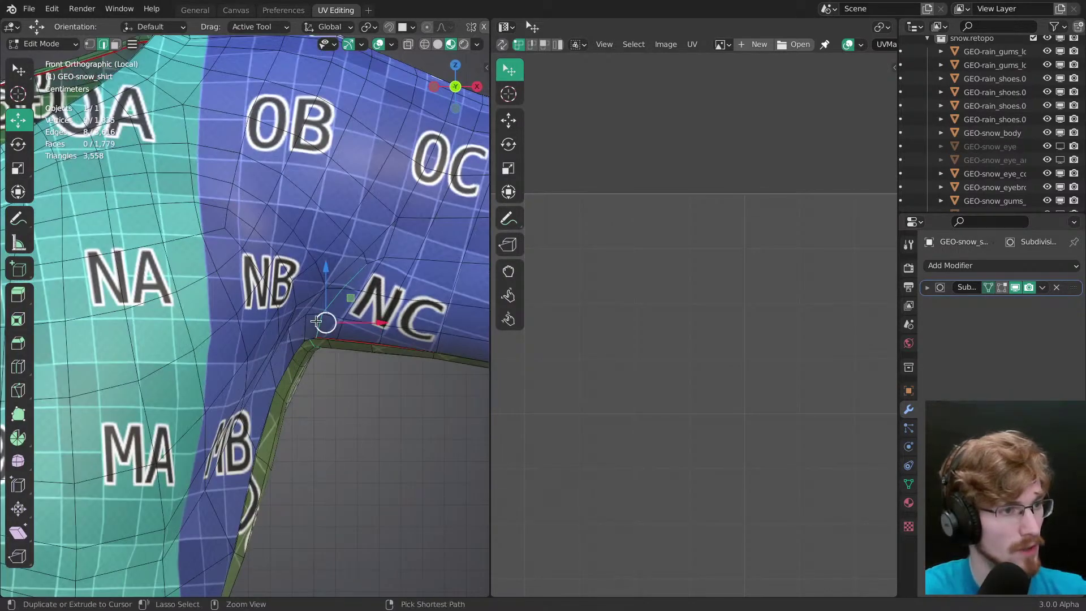
{"action": "middle_click_drag", "start_coordinate": [325, 306], "coordinate": [324, 341], "text": "ctrl"}
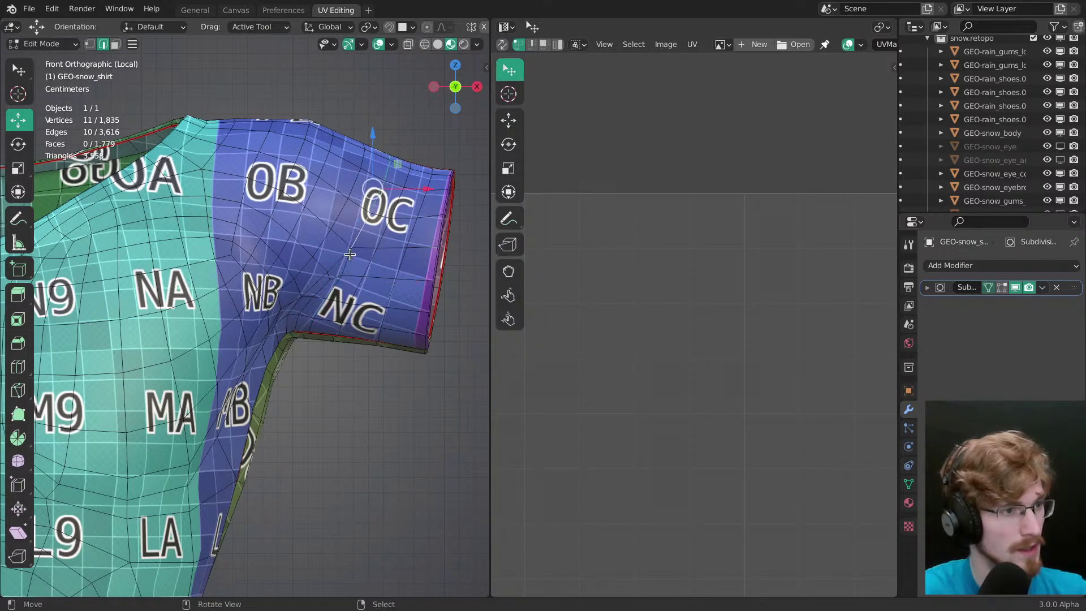
{"action": "key", "text": "z"}
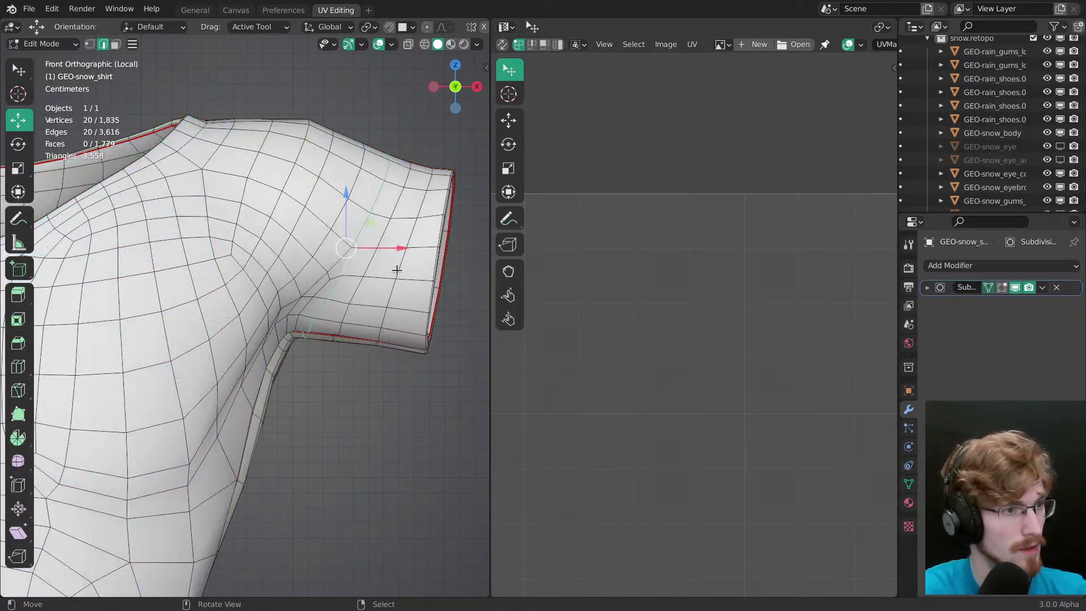
Step: Sketch an annotation line from the armpit up to the shoulder to plan the sleeve seam
{"action": "key", "text": "1"}
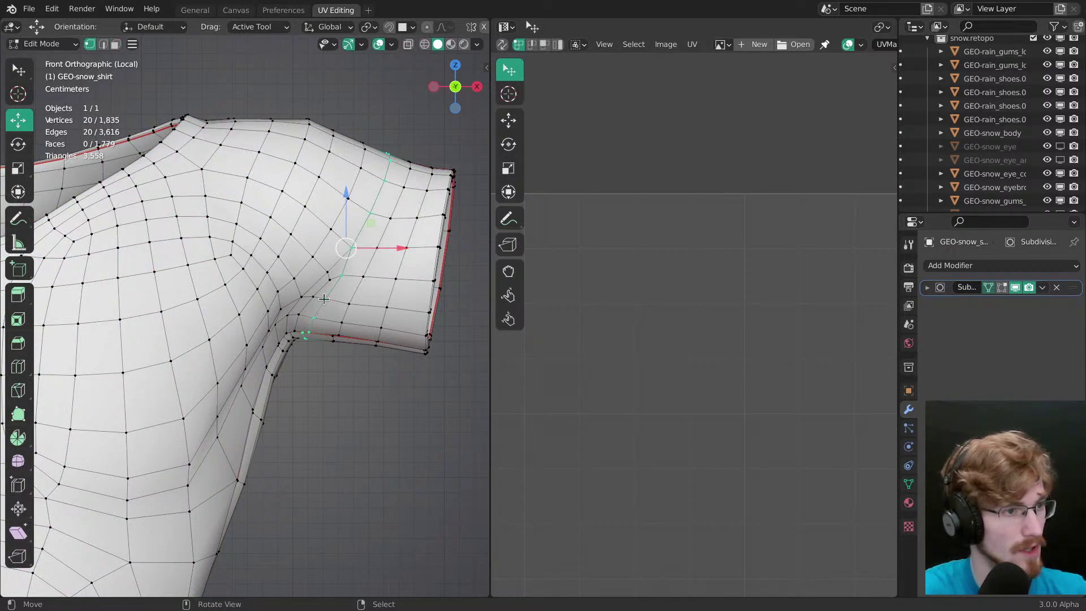
{"action": "middle_click_drag", "start_coordinate": [315, 320], "coordinate": [334, 471]}
{"action": "key", "text": "alt+a"}
{"action": "mouse_move", "coordinate": [353, 354]}
{"action": "middle_mouse_down"}
{"action": "mouse_move", "coordinate": [305, 259]}
{"action": "mouse_move", "coordinate": [324, 195]}
{"action": "middle_mouse_up"}
{"action": "key", "text": "shift+space"}
{"action": "key", "text": "d"}
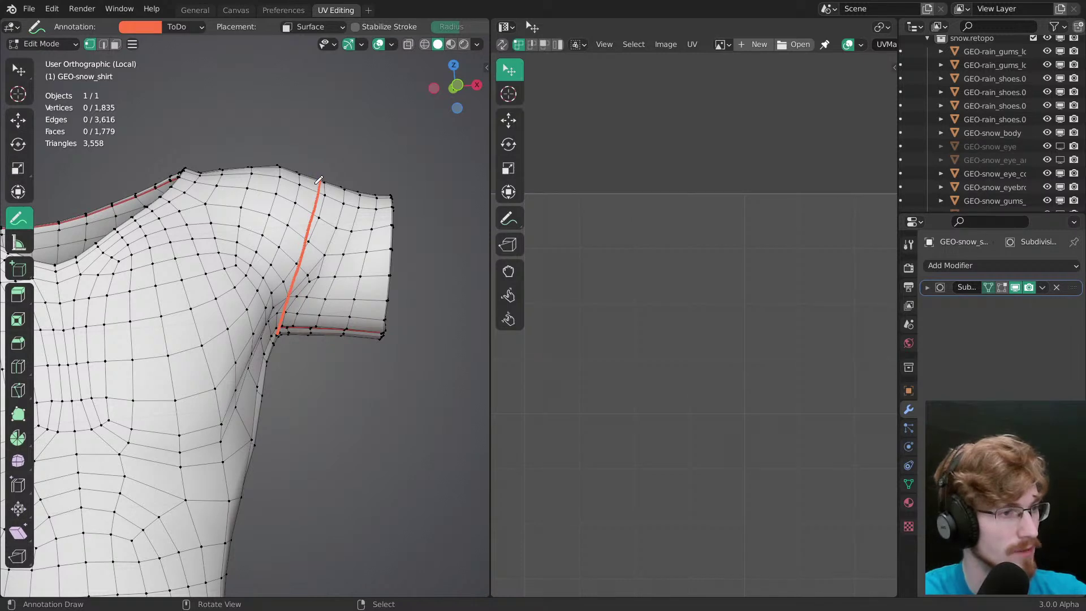
{"action": "scroll", "coordinate": [283, 278], "scroll_direction": "down", "scroll_amount": 4}
{"action": "middle_click_drag", "start_coordinate": [247, 353], "coordinate": [334, 282], "text": "shift"}
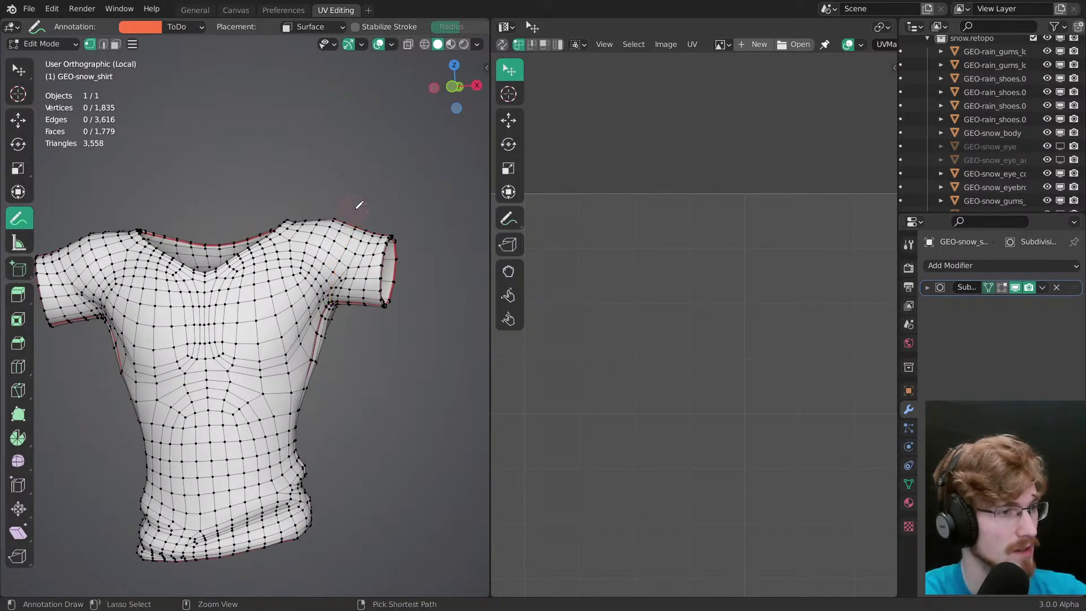
Step: Select the edges running from the armpit over the shoulder and mark them as a seam
{"action": "middle_click_drag", "start_coordinate": [356, 208], "coordinate": [302, 267], "text": "shift"}
{"action": "middle_click_drag", "start_coordinate": [311, 384], "coordinate": [266, 178], "text": "ctrl"}
{"action": "middle_click_drag", "start_coordinate": [264, 249], "coordinate": [334, 344], "text": "ctrl"}
{"action": "key", "text": "grave"}
{"action": "key", "text": "2"}
{"action": "right_click", "coordinate": [282, 332], "text": "alt"}
{"action": "middle_click_drag", "start_coordinate": [351, 378], "coordinate": [315, 334]}
{"action": "key", "text": "grave"}
{"action": "key", "text": "ctrl+e"}
{"action": "left_click", "coordinate": [305, 333]}
Step: Mark the matching armhole edges on the opposite sleeve as a seam
{"action": "middle_click_drag", "start_coordinate": [63, 390], "coordinate": [553, 361], "text": "shift"}
{"action": "middle_click_drag", "start_coordinate": [422, 390], "coordinate": [364, 271]}
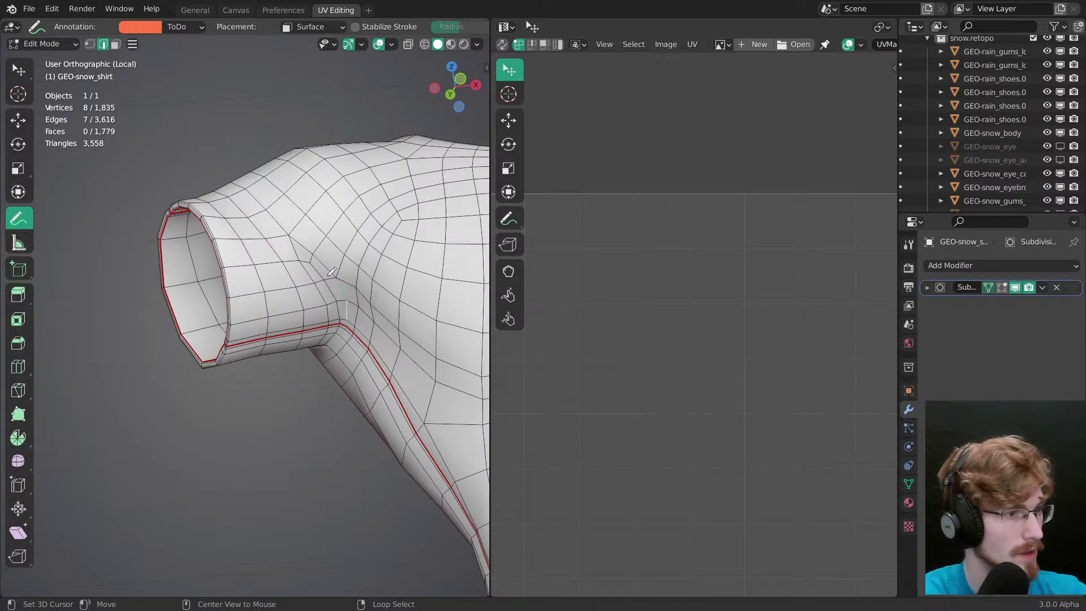
{"action": "middle_click_drag", "start_coordinate": [341, 327], "coordinate": [316, 367]}
{"action": "key", "text": "ctrl+e"}
{"action": "left_click", "coordinate": [318, 390]}
Step: Select the entire shirt mesh and unwrap it along the new sleeve seams
{"action": "middle_click_drag", "start_coordinate": [317, 368], "coordinate": [257, 339], "text": "alt"}
{"action": "key", "text": "a"}
{"action": "scroll", "coordinate": [719, 311], "scroll_direction": "down", "scroll_amount": 5}
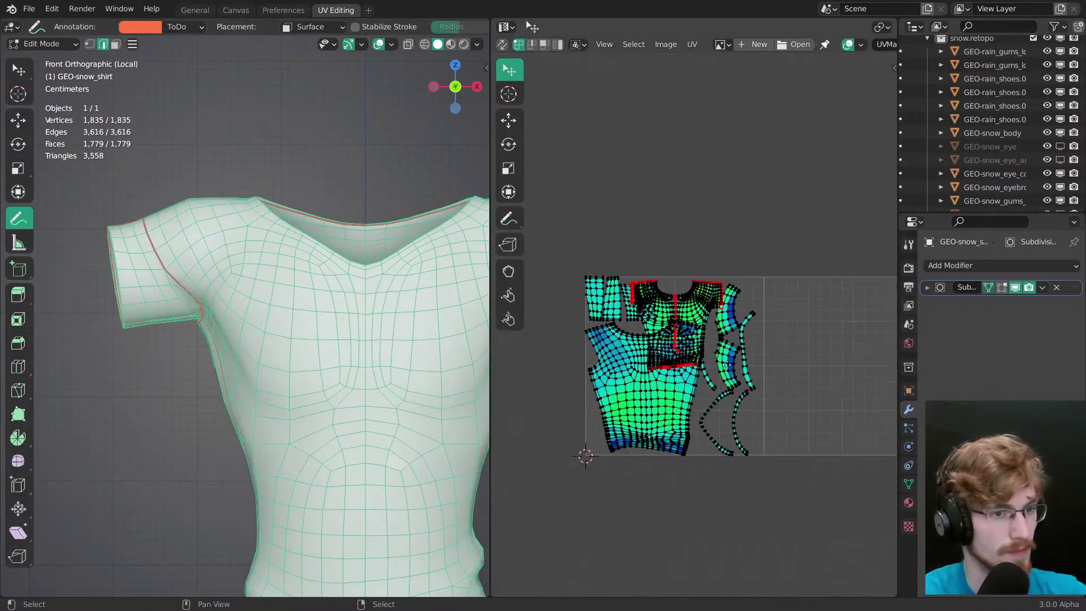
Step: Circle-select the front island's old shoulder, sleeve and hem UV vertices and unpin them, leaving the centre line pinned
{"action": "scroll", "coordinate": [718, 312], "scroll_direction": "up", "scroll_amount": 1}
{"action": "scroll", "coordinate": [718, 312], "scroll_direction": "up", "scroll_amount": 2}
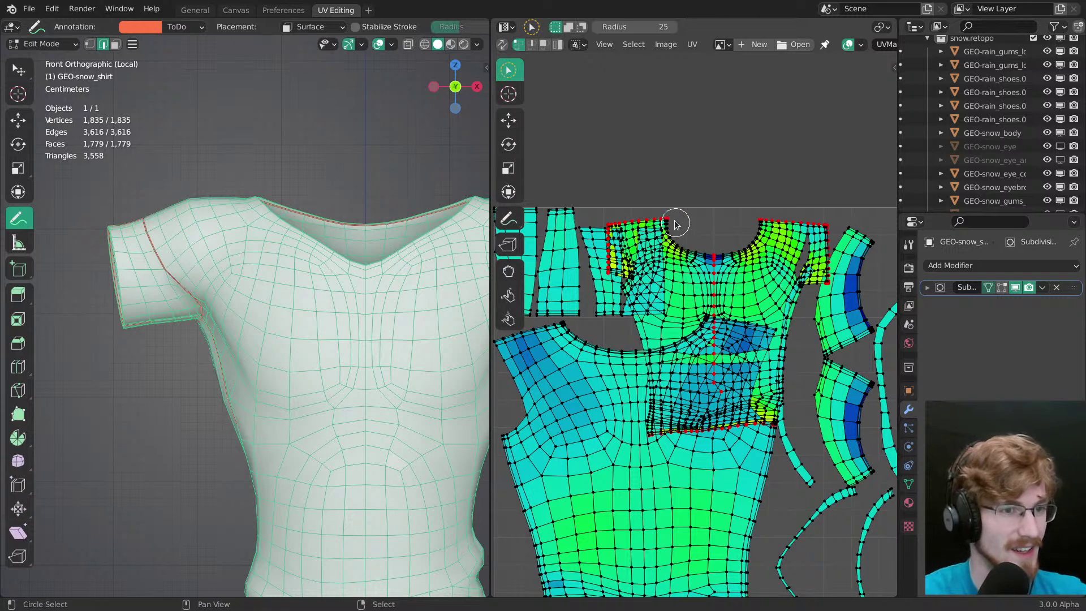
{"action": "left_click_drag", "start_coordinate": [676, 225], "coordinate": [599, 259]}
{"action": "left_click_drag", "start_coordinate": [785, 238], "coordinate": [828, 281]}
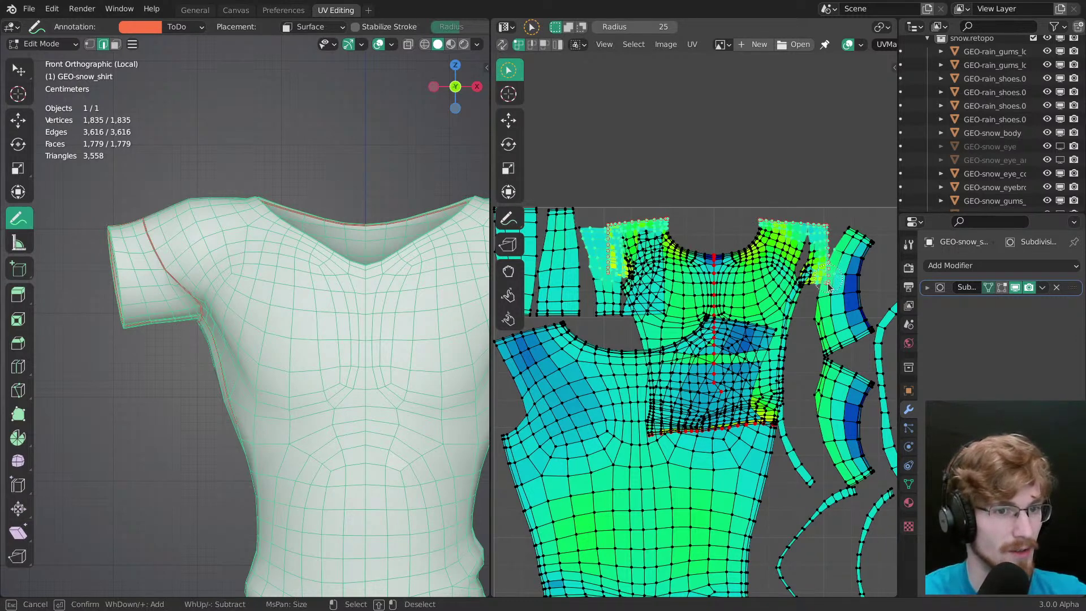
{"action": "left_click_drag", "start_coordinate": [784, 442], "coordinate": [753, 428]}
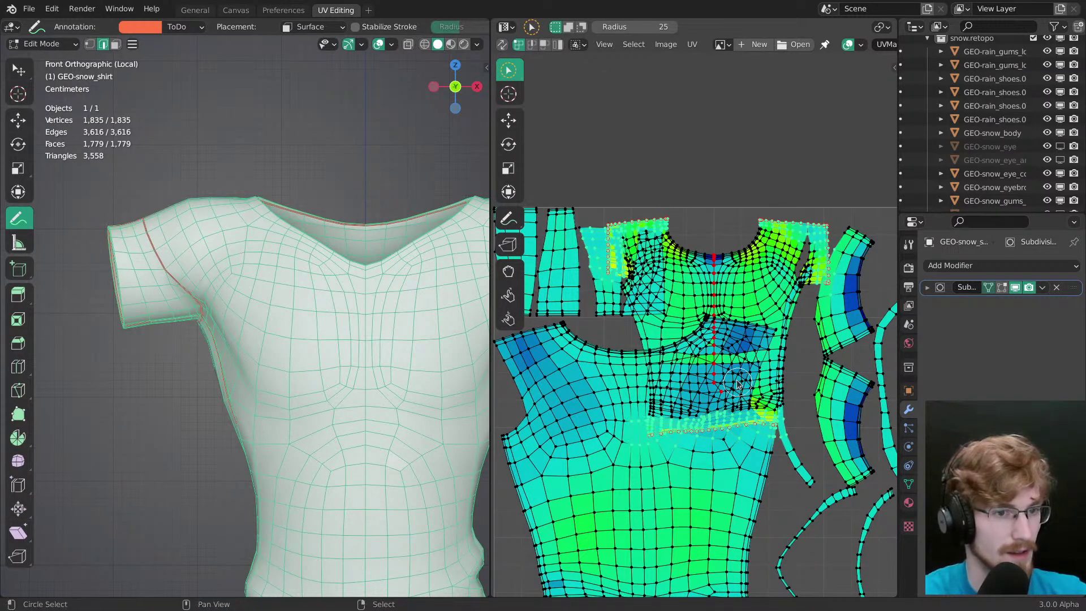
{"action": "key", "text": "p"}
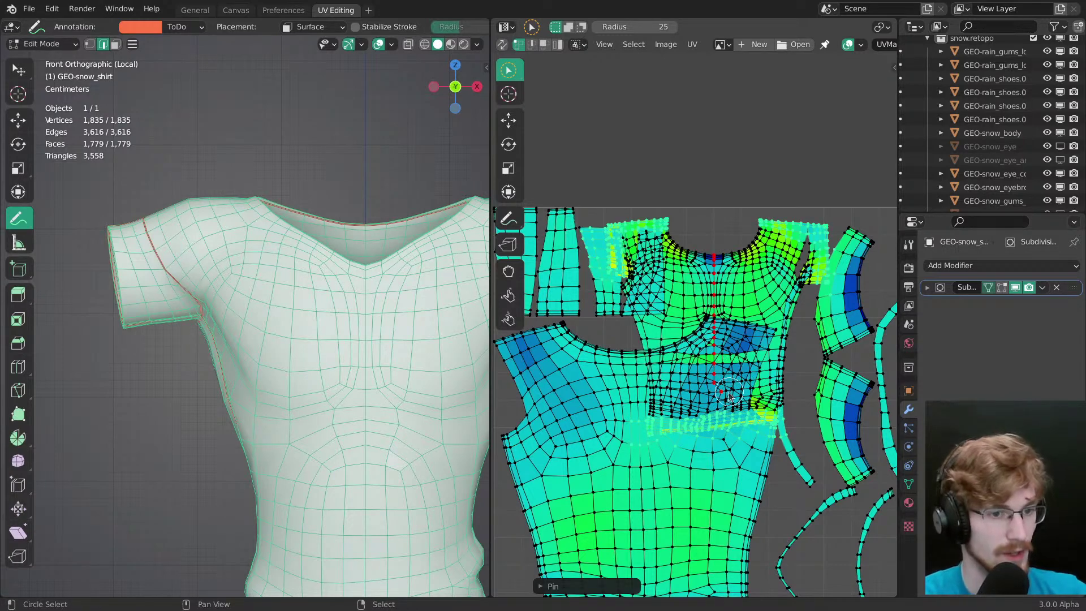
{"action": "left_click_drag", "start_coordinate": [730, 396], "coordinate": [717, 380]}
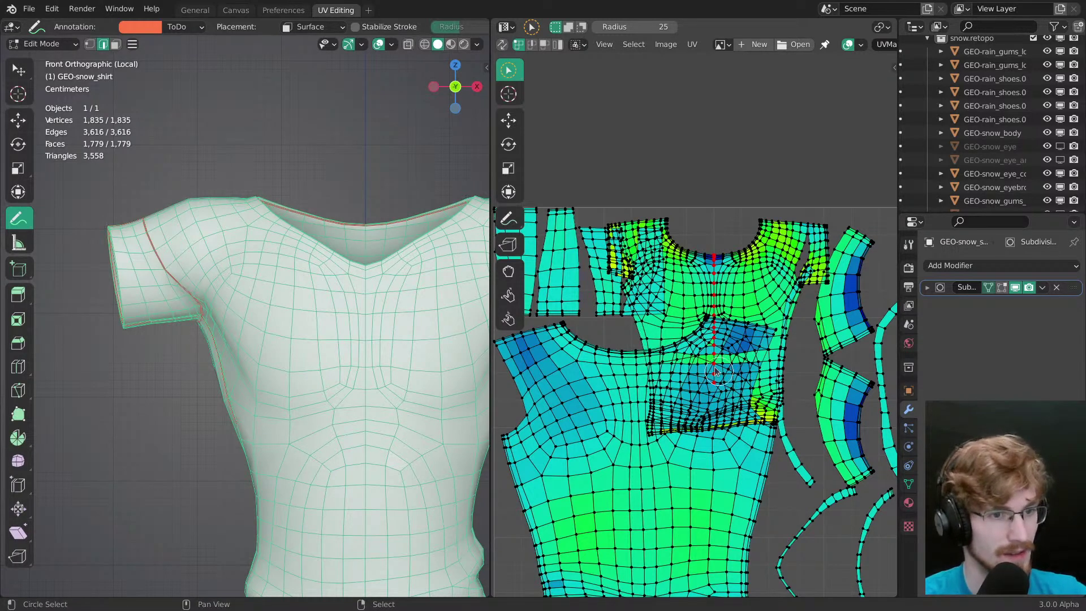
Step: Scale down the back torso island and move it beneath the front island inside the UV tile
{"action": "key", "text": "g"}
{"action": "left_click_drag", "start_coordinate": [714, 231], "coordinate": [723, 230]}
{"action": "scroll", "coordinate": [685, 333], "scroll_direction": "down", "scroll_amount": 5}
{"action": "scroll", "coordinate": [685, 334], "scroll_direction": "up", "scroll_amount": 2}
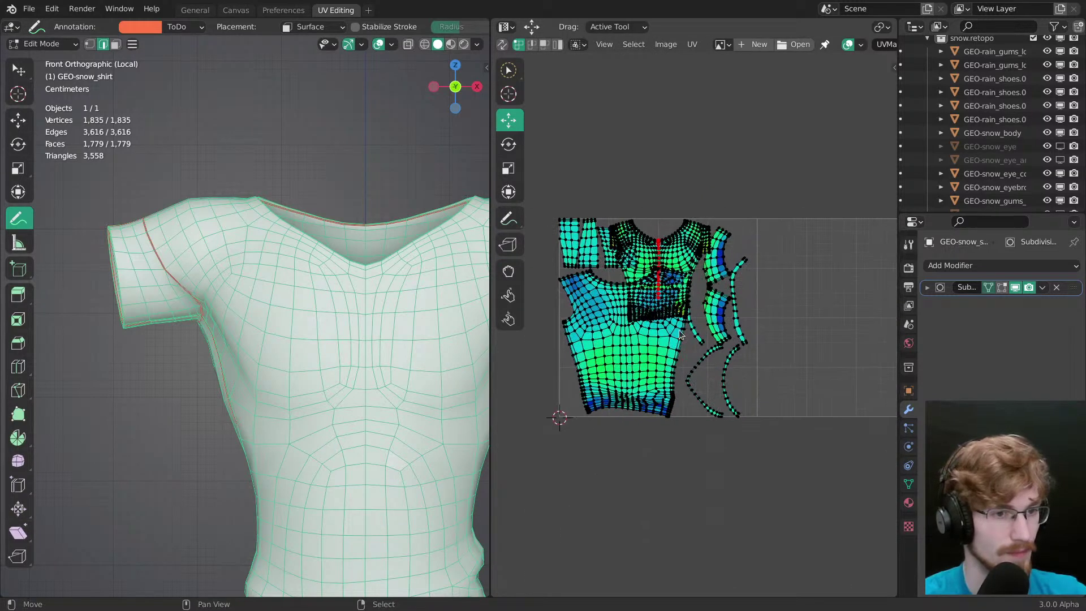
{"action": "key", "text": "l"}
{"action": "key", "text": "s"}
{"action": "left_click_drag", "start_coordinate": [749, 391], "coordinate": [701, 362]}
{"action": "key", "text": "g"}
{"action": "left_click_drag", "start_coordinate": [701, 362], "coordinate": [726, 392]}
Step: Move the sleeve and trim islands up, clear of the torso islands, and show the checker texture on the shirt
{"action": "key", "text": "l"}
{"action": "key", "text": "ctrl+i"}
{"action": "key", "text": "g"}
{"action": "left_click", "coordinate": [648, 97]}
{"action": "key", "text": "z"}
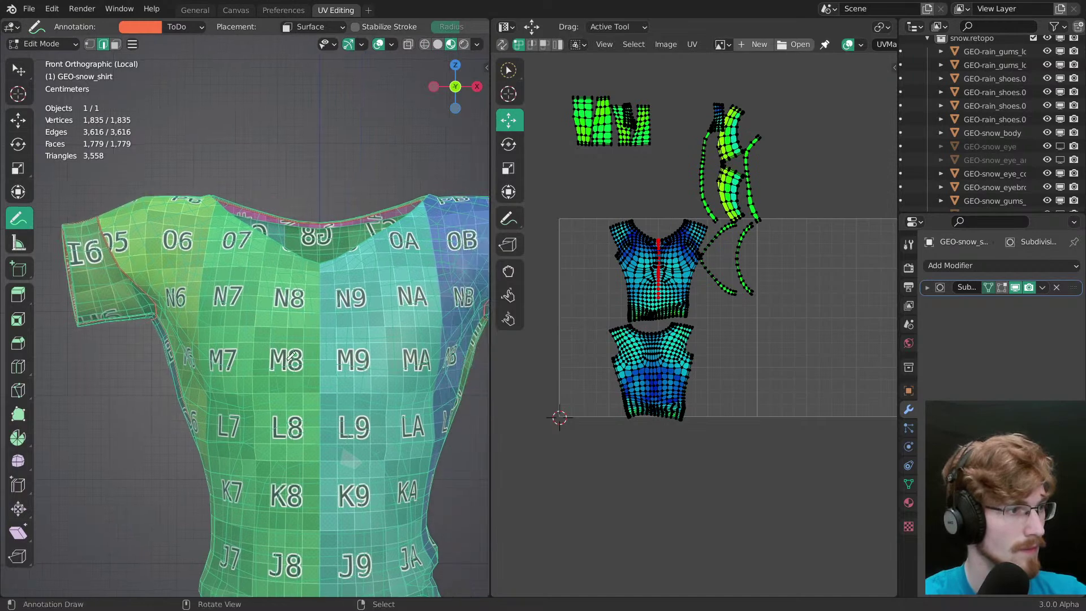
Step: Examine the checker texture on the shirt from the front, side and back
{"action": "key", "text": "alt+a"}
{"action": "scroll", "coordinate": [328, 368], "scroll_direction": "down", "scroll_amount": 3}
{"action": "scroll", "coordinate": [341, 333], "scroll_direction": "up", "scroll_amount": 2}
{"action": "middle_click_drag", "start_coordinate": [341, 333], "coordinate": [398, 428]}
{"action": "scroll", "coordinate": [398, 428], "scroll_direction": "down", "scroll_amount": 2}
{"action": "key", "text": "KP_1"}
{"action": "middle_click_drag", "start_coordinate": [323, 356], "coordinate": [339, 341], "text": "shift"}
{"action": "key", "text": "KP_3"}
{"action": "key", "text": "ctrl+KP_1"}
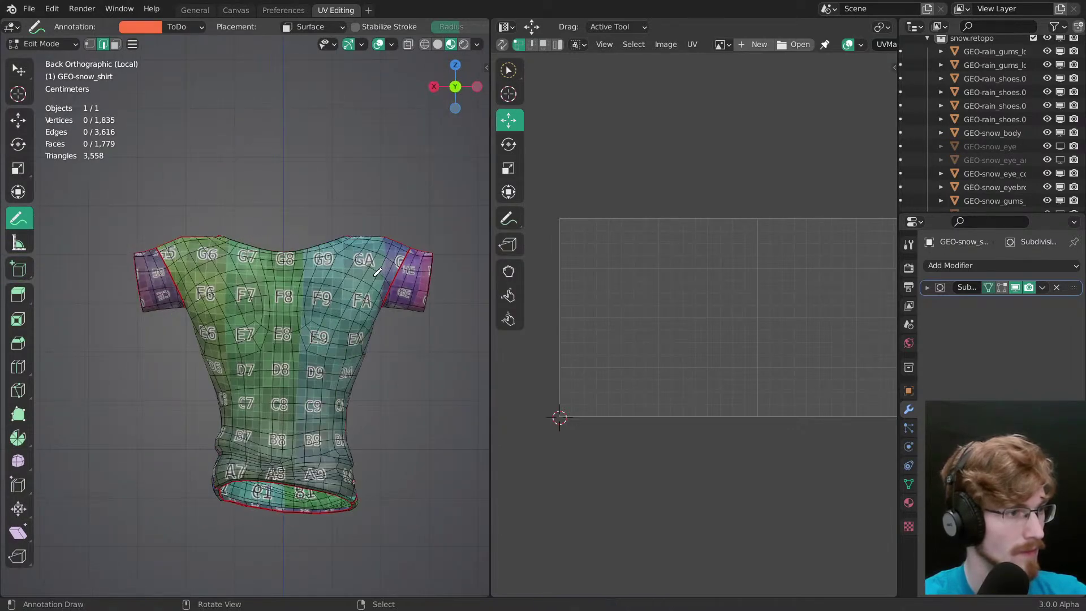
Step: Save the file snow.modeling.blend
{"action": "scroll", "coordinate": [376, 346], "scroll_direction": "up", "scroll_amount": 4}
{"action": "key", "text": "KP_1"}
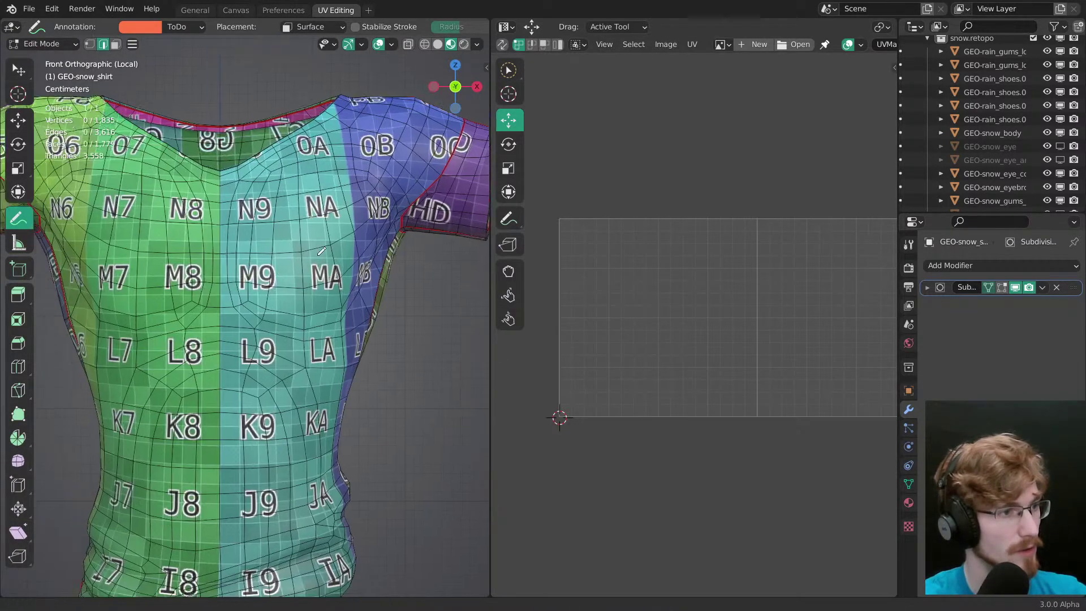
{"action": "scroll", "coordinate": [320, 350], "scroll_direction": "down", "scroll_amount": 1}
{"action": "key", "text": "ctrl+s"}
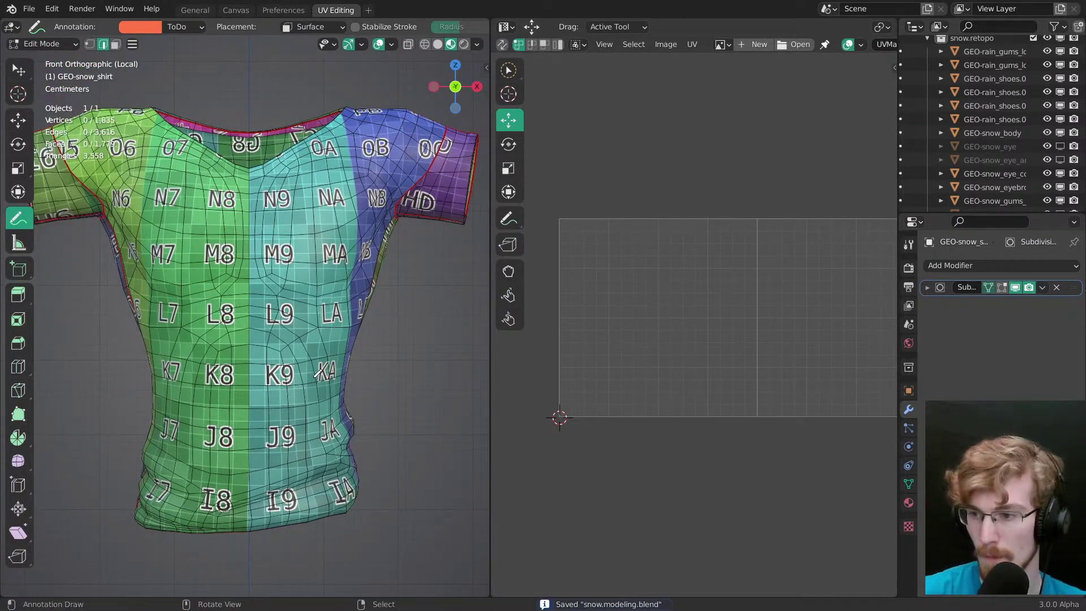
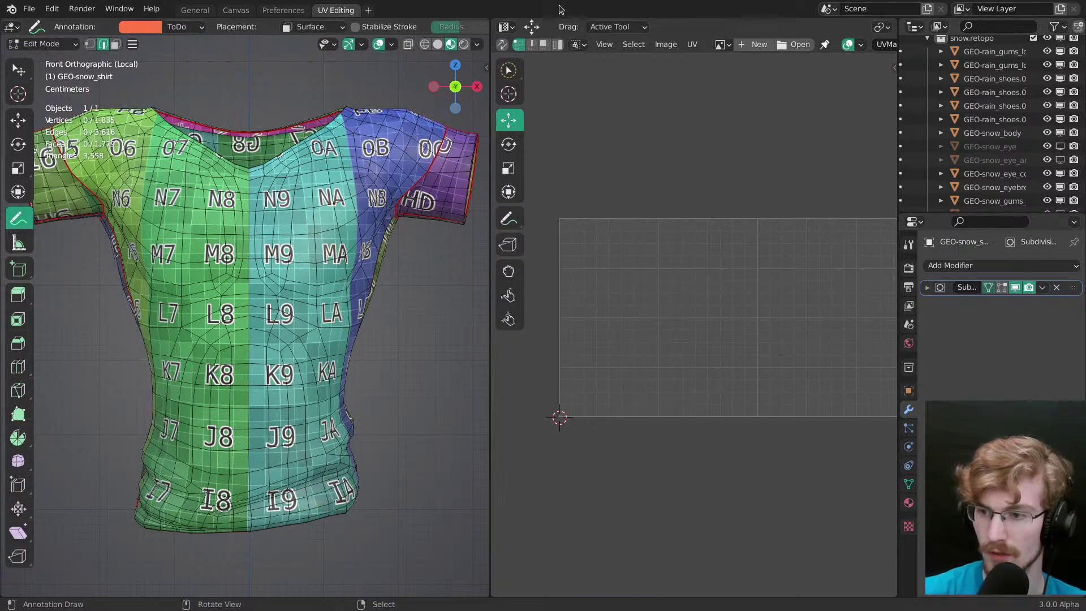
Step: Examine the checker texture and topology around the new sleeve seam
{"action": "middle_click_drag", "start_coordinate": [287, 278], "coordinate": [254, 325], "text": "shift"}
{"action": "middle_click_drag", "start_coordinate": [341, 245], "coordinate": [261, 295], "text": "shift"}
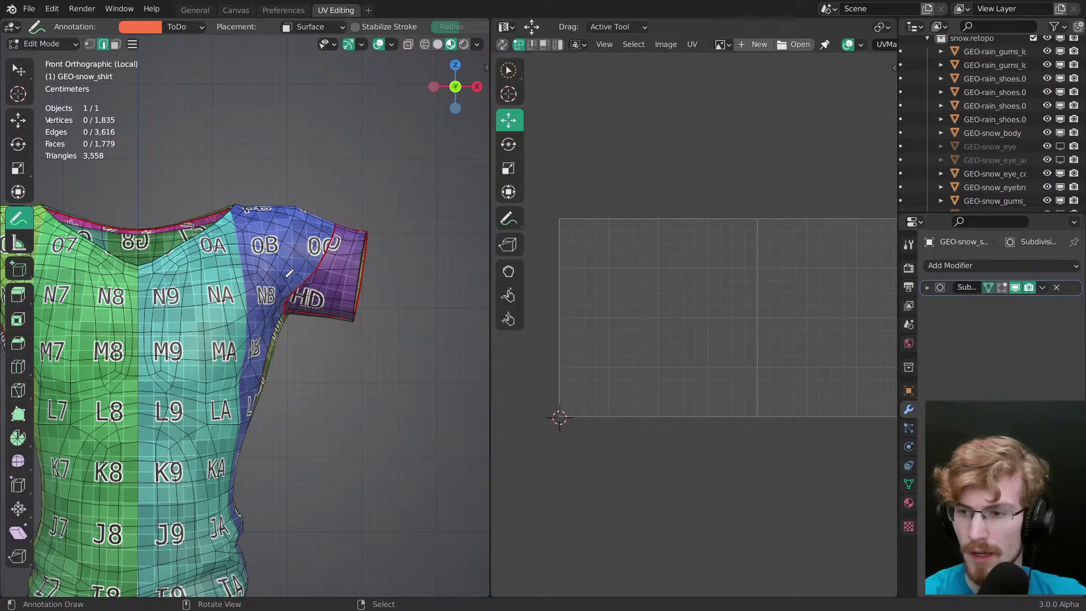
{"action": "middle_click_drag", "start_coordinate": [337, 265], "coordinate": [287, 282], "text": "shift"}
{"action": "key", "text": "1"}
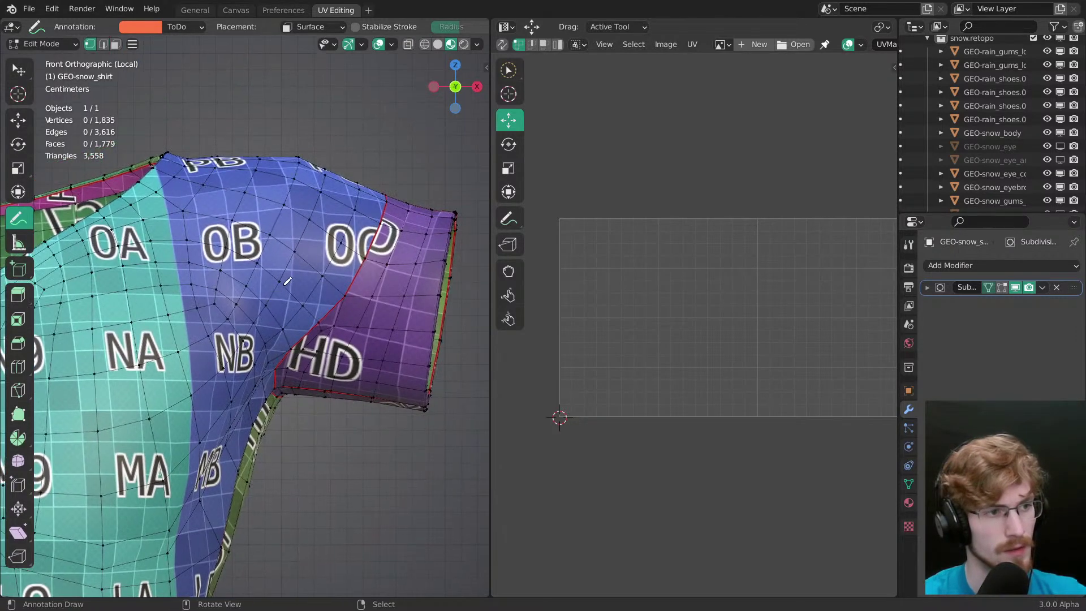
{"action": "key", "text": "shift+space"}
{"action": "key", "text": "space"}
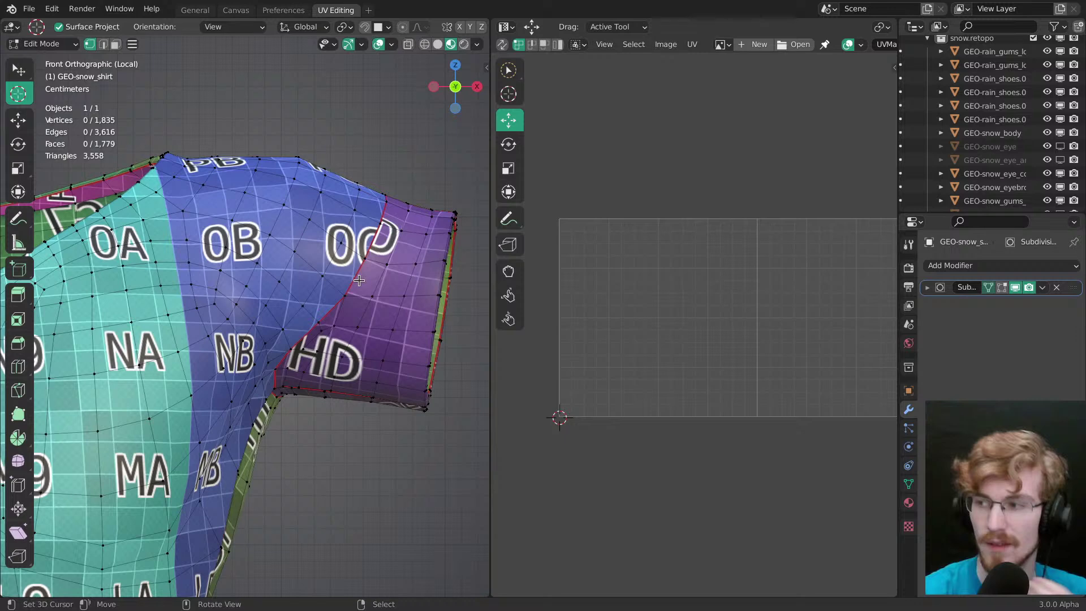
Step: Select the whole mesh and move the two thin curved strip islands away from the front torso island
{"action": "key", "text": "a"}
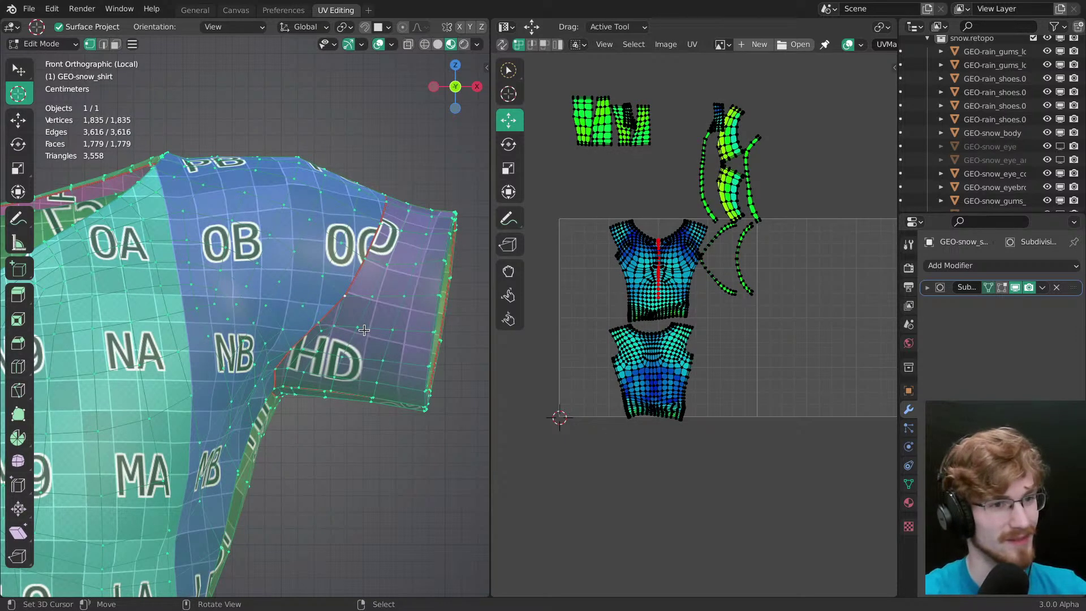
{"action": "scroll", "coordinate": [734, 296], "scroll_direction": "up", "scroll_amount": 3}
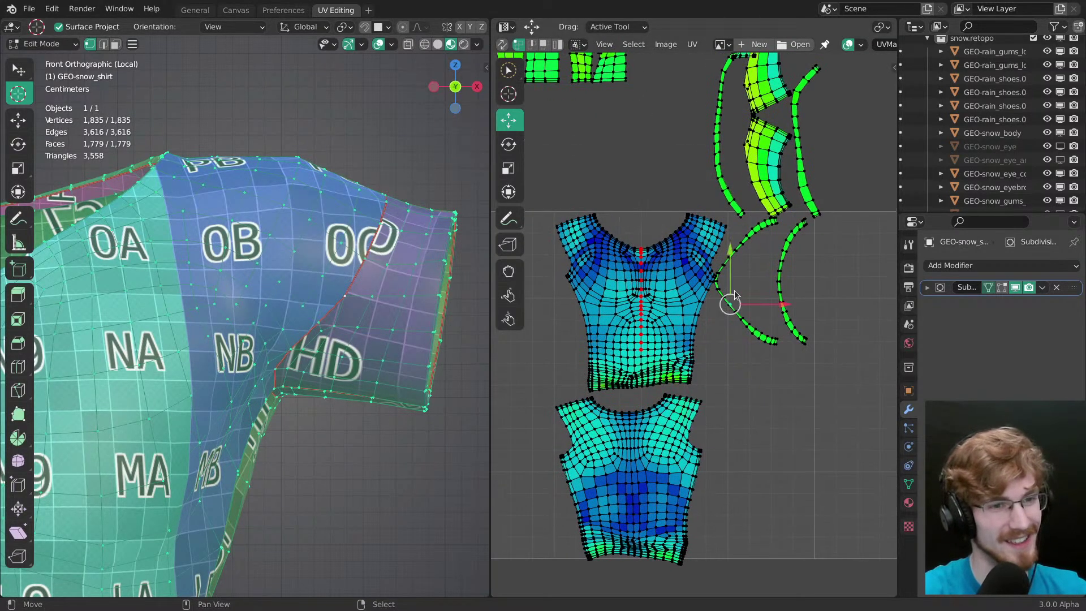
{"action": "key", "text": "l"}
{"action": "left_click_drag", "start_coordinate": [824, 281], "coordinate": [843, 281]}
{"action": "key", "text": "alt+a"}
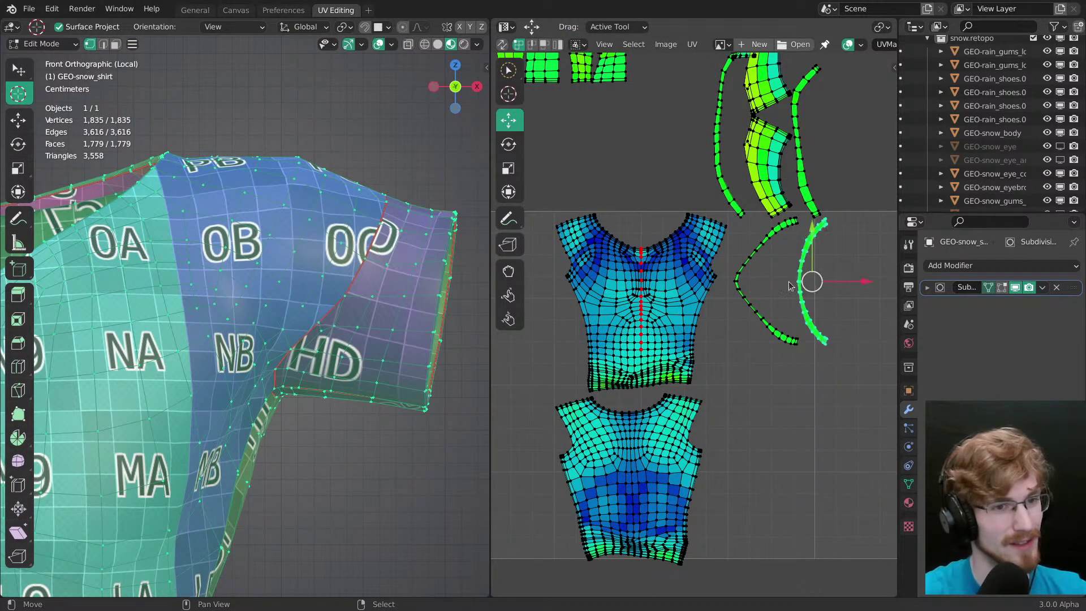
{"action": "key", "text": "l"}
{"action": "left_click_drag", "start_coordinate": [839, 281], "coordinate": [847, 281]}
{"action": "key", "text": "alt+a"}
{"action": "middle_click_drag", "start_coordinate": [370, 373], "coordinate": [358, 354]}
{"action": "key", "text": "alt+a"}
{"action": "key", "text": "KP_1"}
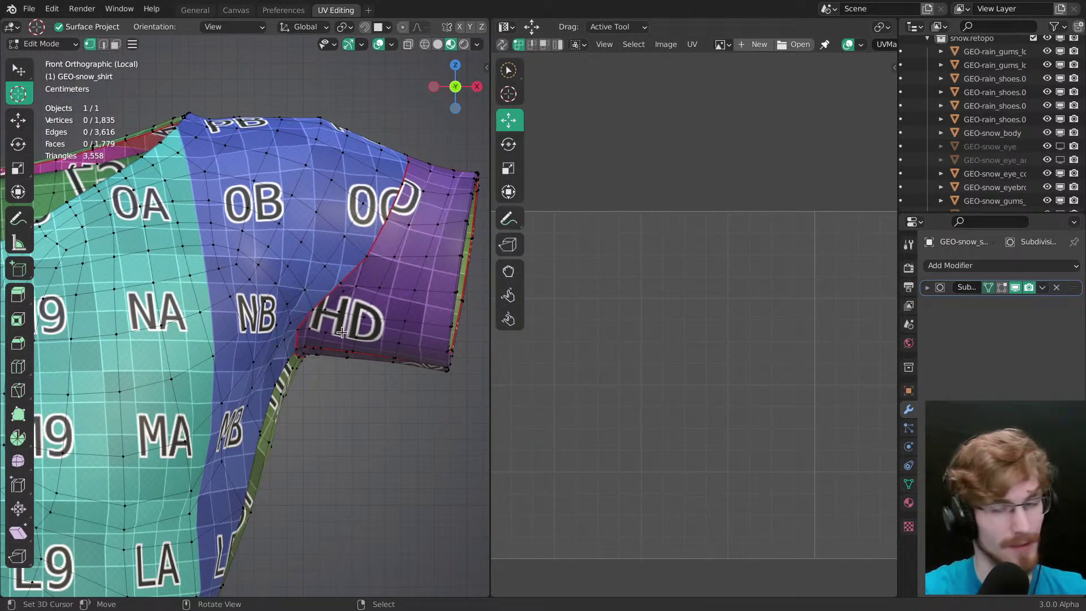
{"action": "middle_click_drag", "start_coordinate": [301, 295], "coordinate": [318, 351], "text": "shift"}
{"action": "right_click", "coordinate": [335, 299]}
{"action": "key", "text": "ctrl+l"}
{"action": "key", "text": "KP_1"}
Step: Select the whole shirt and pin the shoulder edges and hem of the front torso UV island
{"action": "key", "text": "a"}
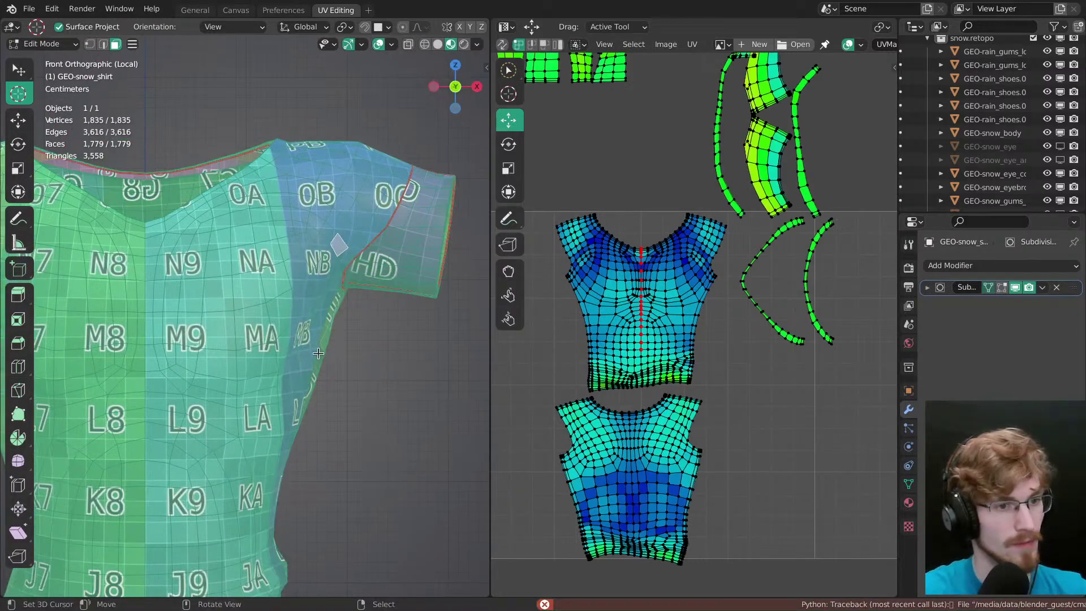
{"action": "middle_click_drag", "start_coordinate": [723, 296], "coordinate": [739, 353]}
{"action": "mouse_move", "coordinate": [266, 340]}
{"action": "middle_mouse_down"}
{"action": "mouse_move", "coordinate": [251, 339]}
{"action": "mouse_move", "coordinate": [263, 358]}
{"action": "middle_mouse_up"}
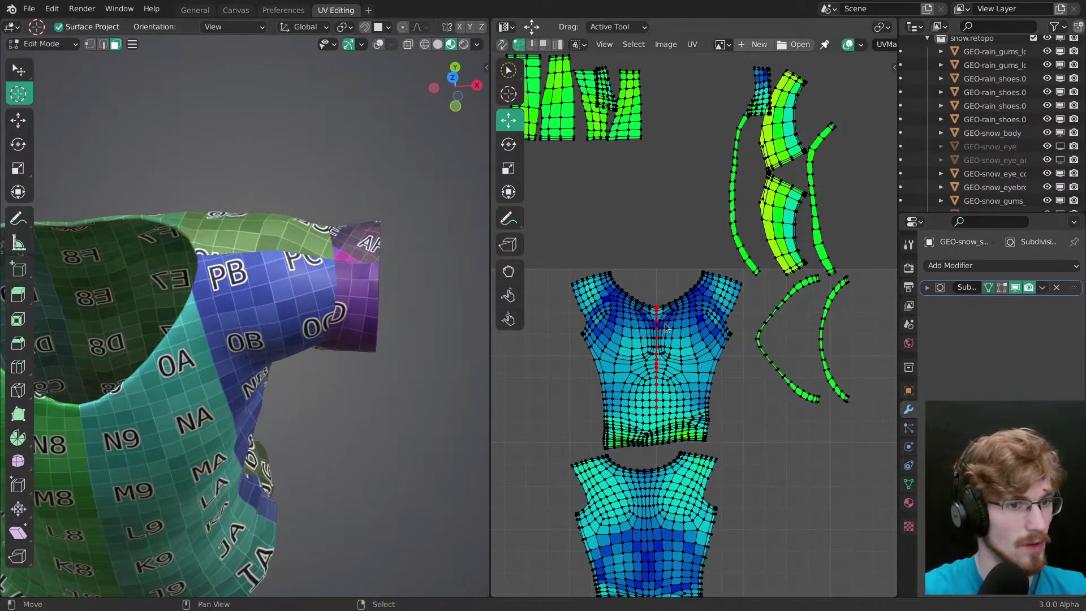
{"action": "scroll", "coordinate": [651, 311], "scroll_direction": "up", "scroll_amount": 6}
{"action": "middle_click_drag", "start_coordinate": [666, 287], "coordinate": [897, 316]}
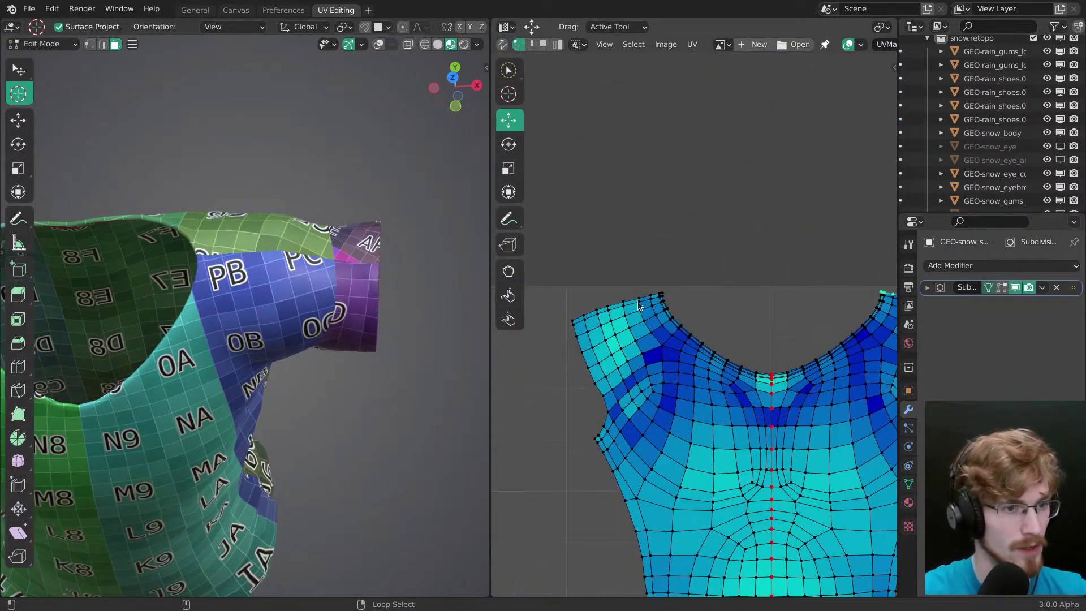
{"action": "middle_click_drag", "start_coordinate": [738, 355], "coordinate": [657, 328]}
{"action": "middle_click_drag", "start_coordinate": [751, 375], "coordinate": [745, 141]}
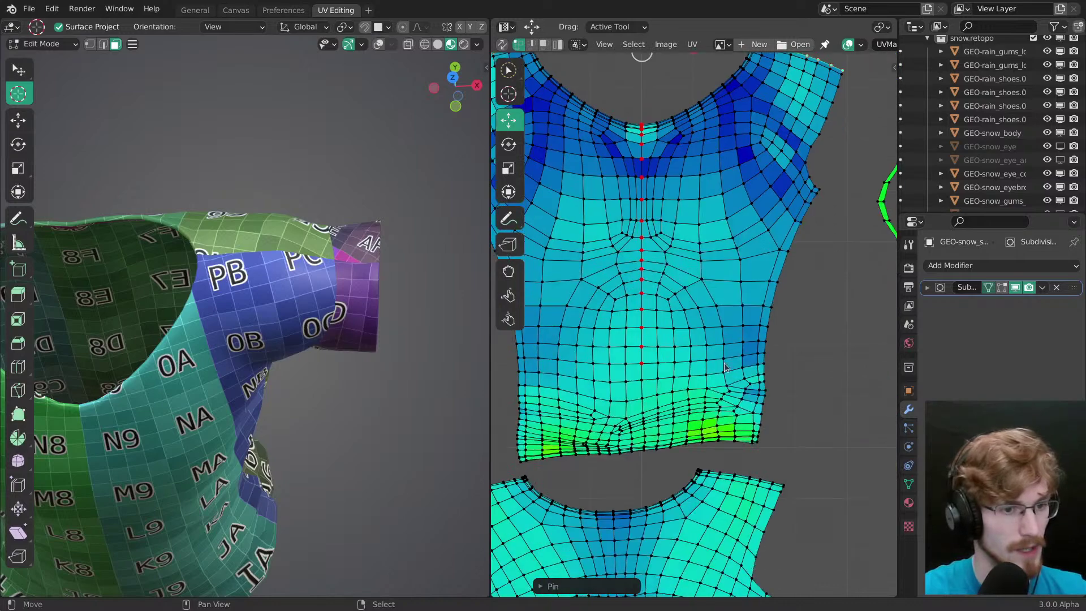
{"action": "left_click", "coordinate": [688, 451], "text": "alt"}
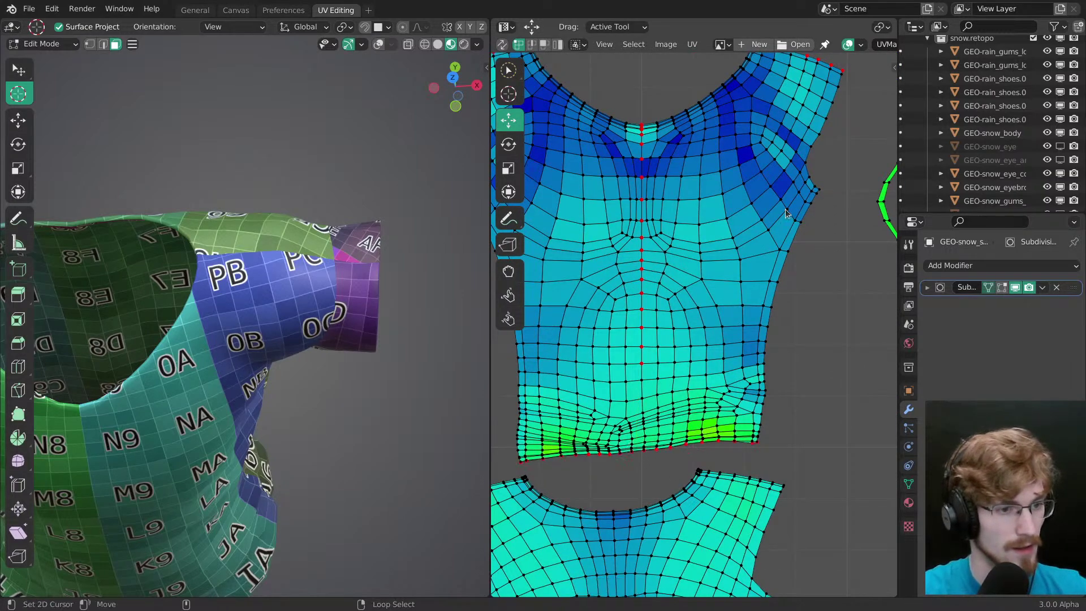
Step: Select both shoulder edges of the front island and scale them vertically until they are level
{"action": "middle_click_drag", "start_coordinate": [769, 225], "coordinate": [735, 408]}
{"action": "right_click", "coordinate": [799, 245], "text": "alt"}
{"action": "middle_click_drag", "start_coordinate": [650, 243], "coordinate": [832, 313]}
{"action": "right_click", "coordinate": [642, 292], "text": "alt+shift"}
{"action": "key", "text": "s"}
{"action": "left_click_drag", "start_coordinate": [790, 252], "coordinate": [792, 302]}
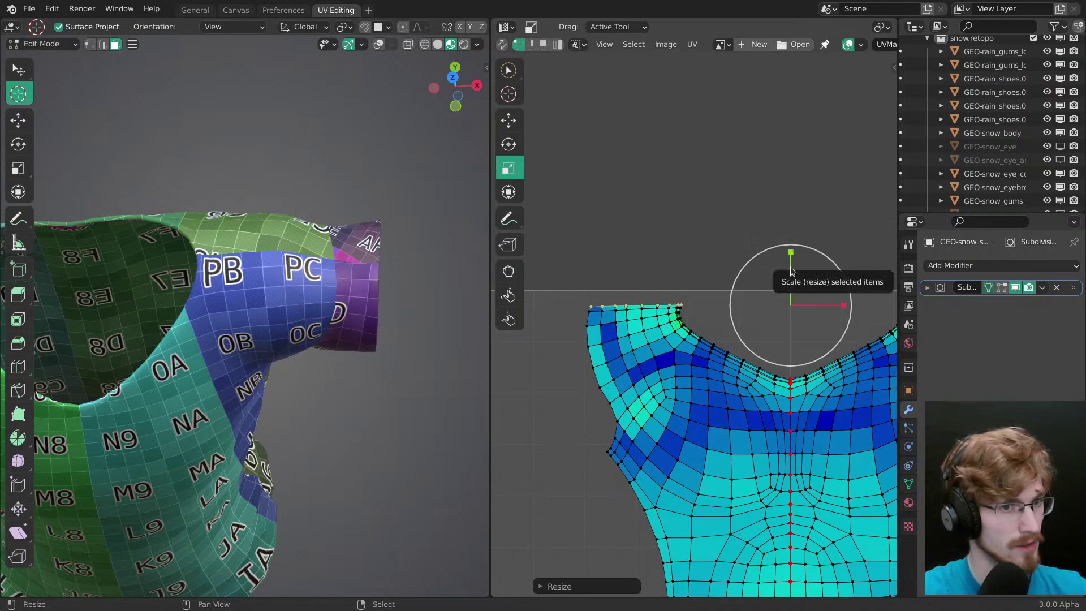
Step: Nudge the levelled shoulder edges slightly upward and check the checker texture on the shoulder
{"action": "key", "text": "g"}
{"action": "left_click_drag", "start_coordinate": [791, 254], "coordinate": [792, 241]}
{"action": "key", "text": "s"}
{"action": "key", "text": "g"}
{"action": "left_click_drag", "start_coordinate": [792, 241], "coordinate": [792, 240]}
{"action": "middle_click_drag", "start_coordinate": [301, 463], "coordinate": [209, 271]}
{"action": "middle_click_drag", "start_coordinate": [249, 317], "coordinate": [266, 297]}
Step: Select both side edges of the front torso island and pin them
{"action": "middle_click_drag", "start_coordinate": [737, 414], "coordinate": [686, 181]}
{"action": "right_click", "coordinate": [604, 345], "text": "alt"}
{"action": "middle_click_drag", "start_coordinate": [882, 323], "coordinate": [791, 275]}
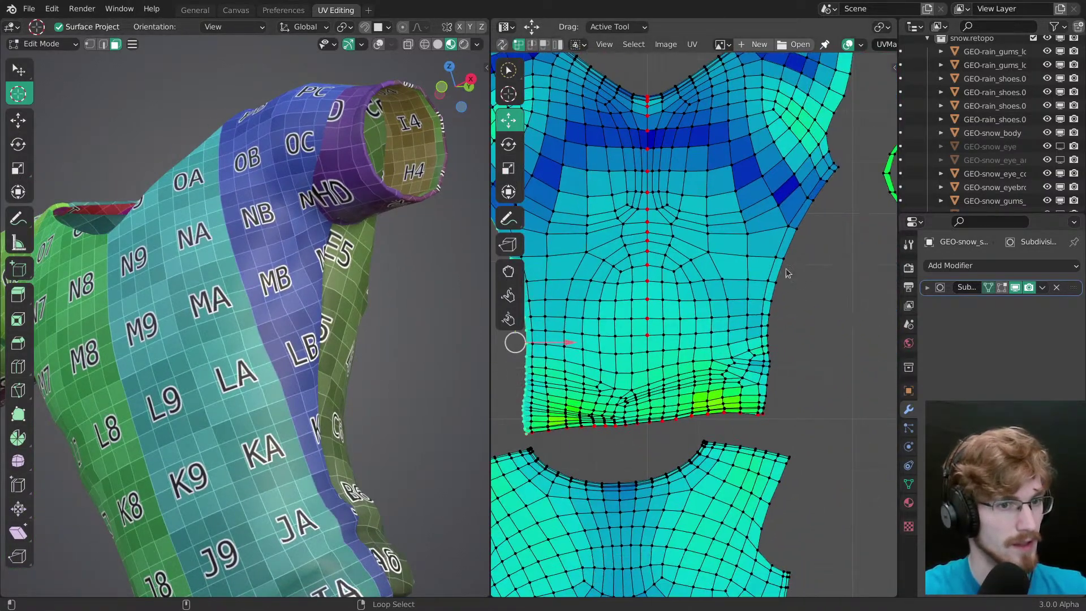
{"action": "key", "text": "p"}
Step: Set the UV pivot to Individual Origins and scale both side edges of the front torso island horizontally to straighten them
{"action": "left_click", "coordinate": [881, 28]}
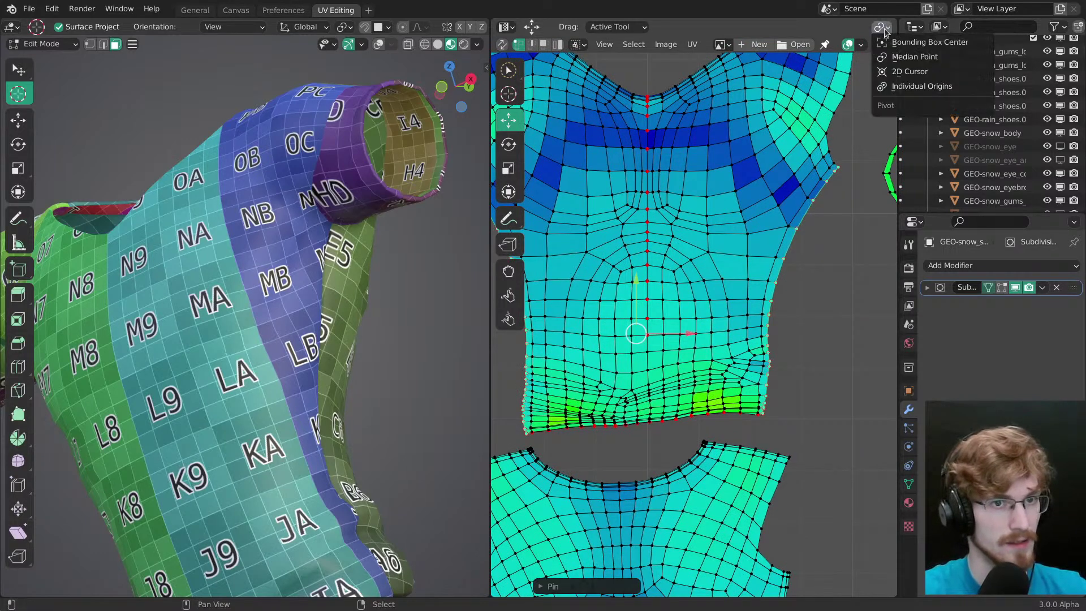
{"action": "left_click", "coordinate": [894, 86]}
{"action": "key", "text": "r"}
{"action": "mouse_move", "coordinate": [690, 334]}
{"action": "left_mouse_down"}
{"action": "mouse_move", "coordinate": [638, 324]}
{"action": "mouse_move", "coordinate": [690, 337]}
{"action": "left_mouse_up"}
{"action": "middle_click_drag", "start_coordinate": [690, 314], "coordinate": [743, 315]}
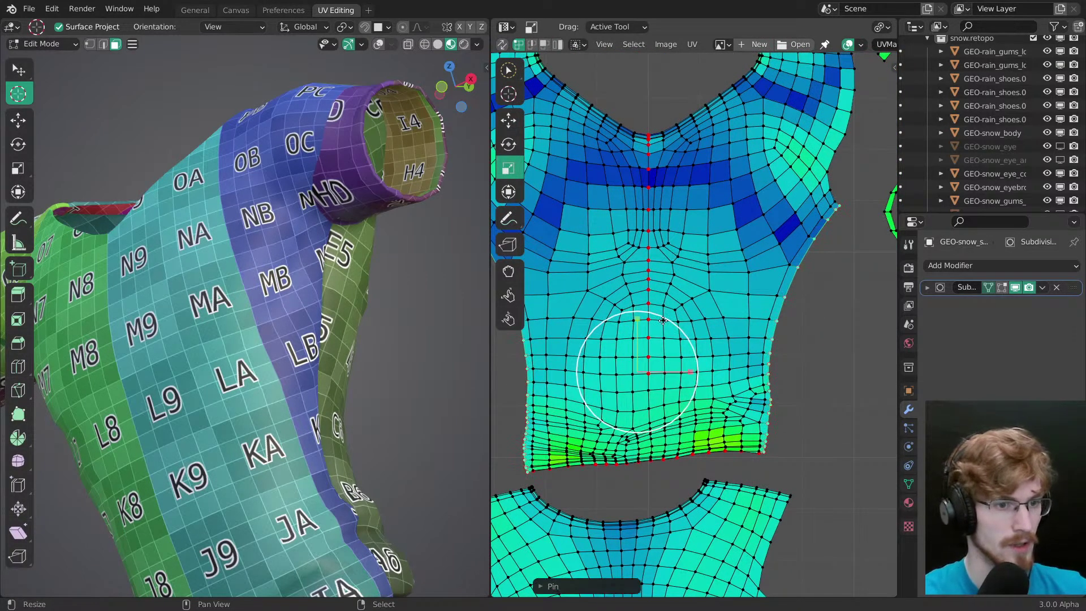
{"action": "left_click_drag", "start_coordinate": [690, 370], "coordinate": [660, 370]}
Step: Select the front island's two side edges one at a time and move each one outward to widen the island
{"action": "right_click", "coordinate": [779, 313], "text": "alt"}
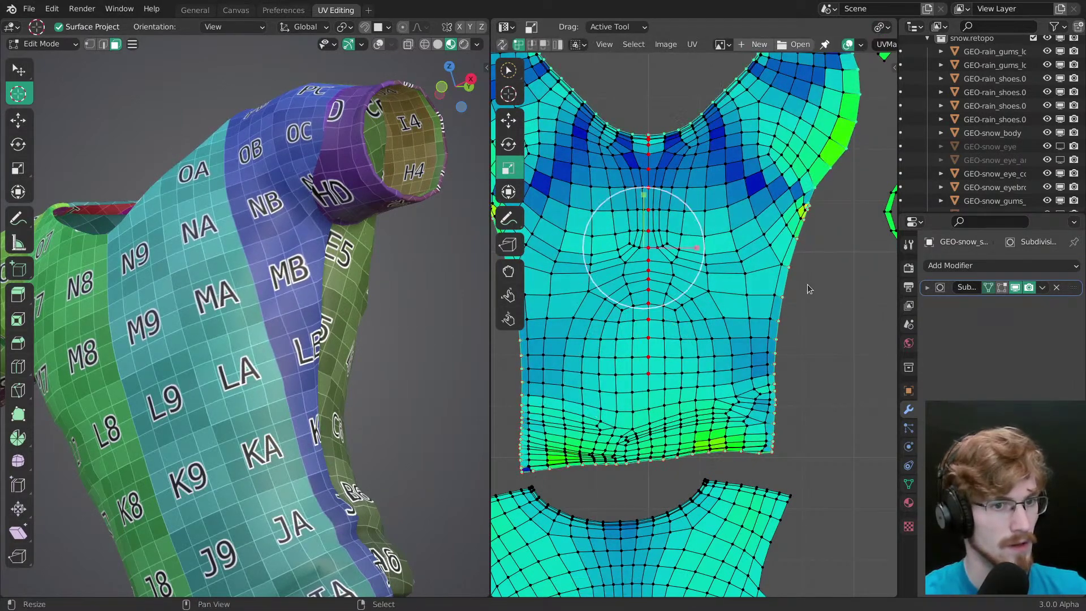
{"action": "left_click_drag", "start_coordinate": [831, 365], "coordinate": [859, 365]}
{"action": "middle_click_drag", "start_coordinate": [514, 326], "coordinate": [663, 340]}
{"action": "right_click", "coordinate": [662, 339], "text": "alt"}
{"action": "left_click_drag", "start_coordinate": [722, 395], "coordinate": [689, 397]}
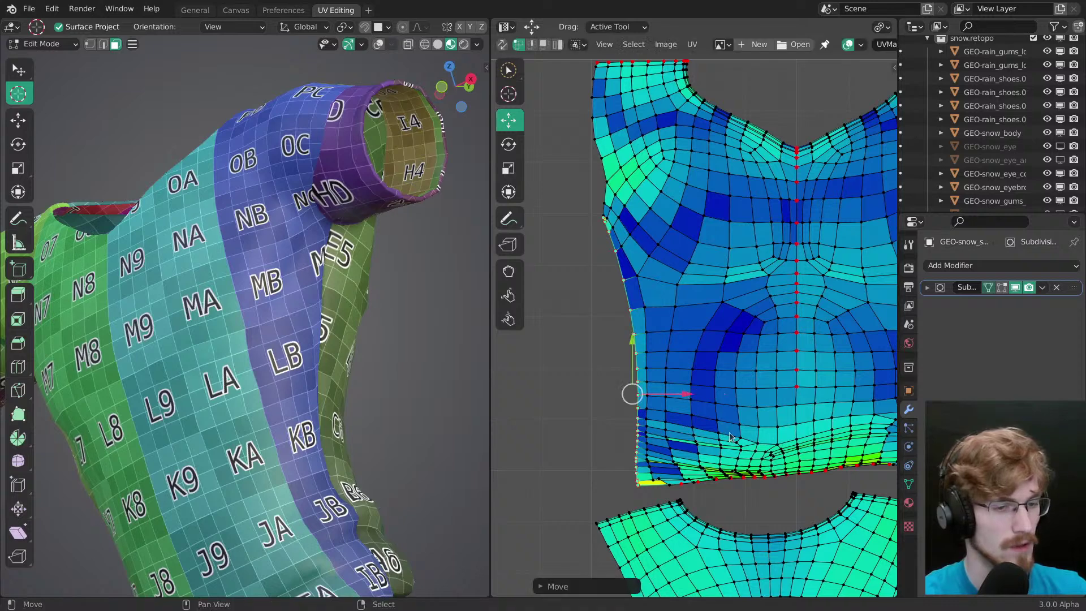
Step: Deselect the corner vertices of the front island's hem and stretch the rest of the hem horizontally to relax the corners
{"action": "middle_click_drag", "start_coordinate": [797, 503], "coordinate": [667, 353]}
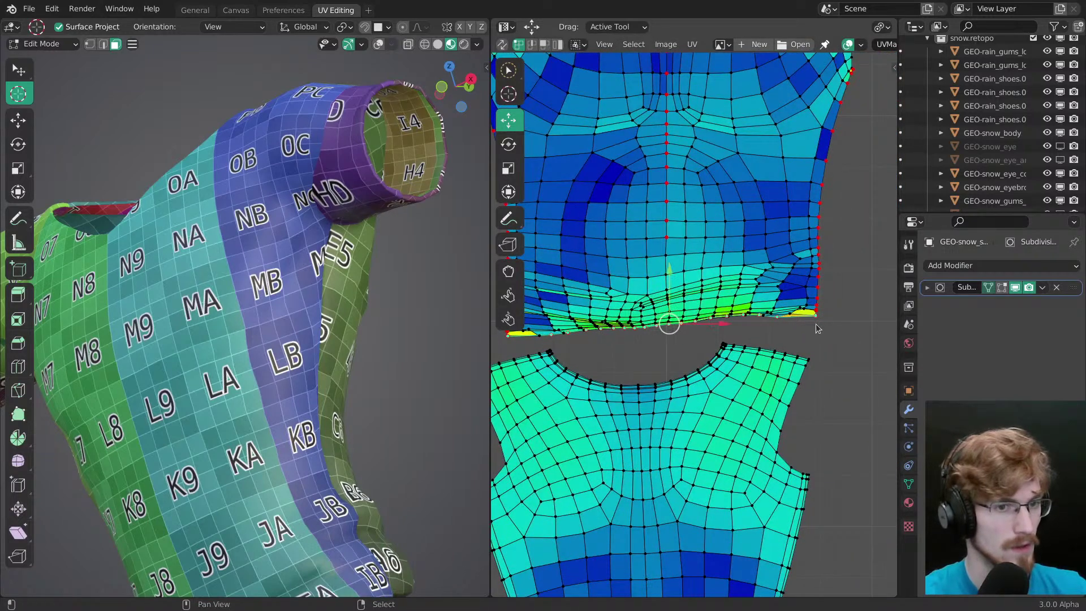
{"action": "key", "text": "w"}
{"action": "left_click", "coordinate": [823, 319], "text": "ctrl"}
{"action": "middle_click_drag", "start_coordinate": [650, 358], "coordinate": [701, 366]}
{"action": "left_click", "coordinate": [659, 352], "text": "ctrl"}
{"action": "key", "text": "s"}
{"action": "left_click_drag", "start_coordinate": [739, 344], "coordinate": [754, 345]}
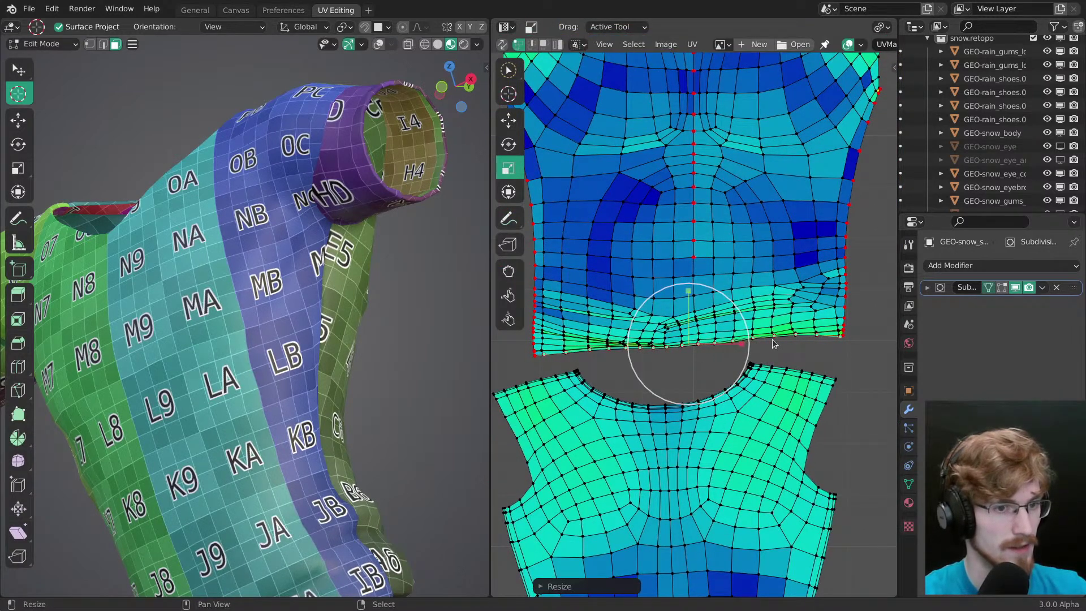
Step: Select the front island's hem edge and move it downward with proportional editing
{"action": "right_click", "coordinate": [594, 361], "text": "alt"}
{"action": "key", "text": "g"}
{"action": "left_click_drag", "start_coordinate": [688, 300], "coordinate": [689, 310]}
{"action": "key", "text": "ctrl+z"}
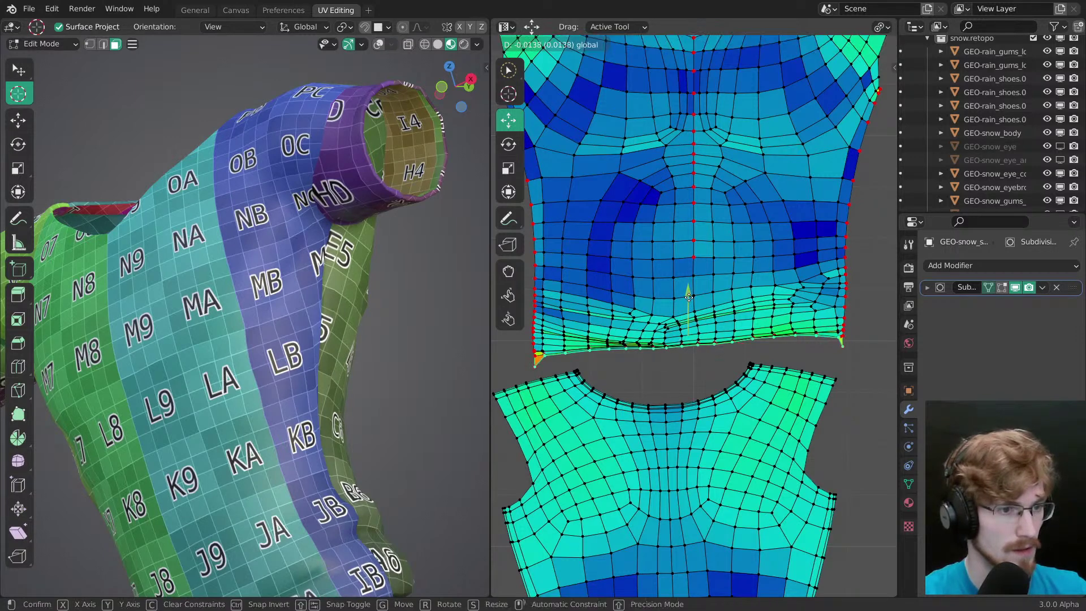
{"action": "left_click_drag", "start_coordinate": [688, 295], "coordinate": [690, 316]}
{"action": "scroll", "coordinate": [689, 300], "scroll_direction": "up", "scroll_amount": 11}
{"action": "scroll", "coordinate": [691, 312], "scroll_direction": "down", "scroll_amount": 6}
{"action": "scroll", "coordinate": [692, 311], "scroll_direction": "down", "scroll_amount": 7}
Step: Check the checker texture from the front and nudge the lowest pinned centre-line vertex of the front island slightly downward
{"action": "middle_click_drag", "start_coordinate": [315, 347], "coordinate": [397, 402]}
{"action": "middle_click_drag", "start_coordinate": [275, 332], "coordinate": [324, 340], "text": "alt"}
{"action": "middle_click_drag", "start_coordinate": [323, 340], "coordinate": [344, 310], "text": "ctrl"}
{"action": "middle_click_drag", "start_coordinate": [651, 252], "coordinate": [636, 319]}
{"action": "middle_click_drag", "start_coordinate": [636, 319], "coordinate": [656, 401], "text": "ctrl"}
{"action": "middle_click_drag", "start_coordinate": [691, 367], "coordinate": [700, 327], "text": "ctrl"}
{"action": "key", "text": "w"}
{"action": "scroll", "coordinate": [693, 337], "scroll_direction": "up", "scroll_amount": 3}
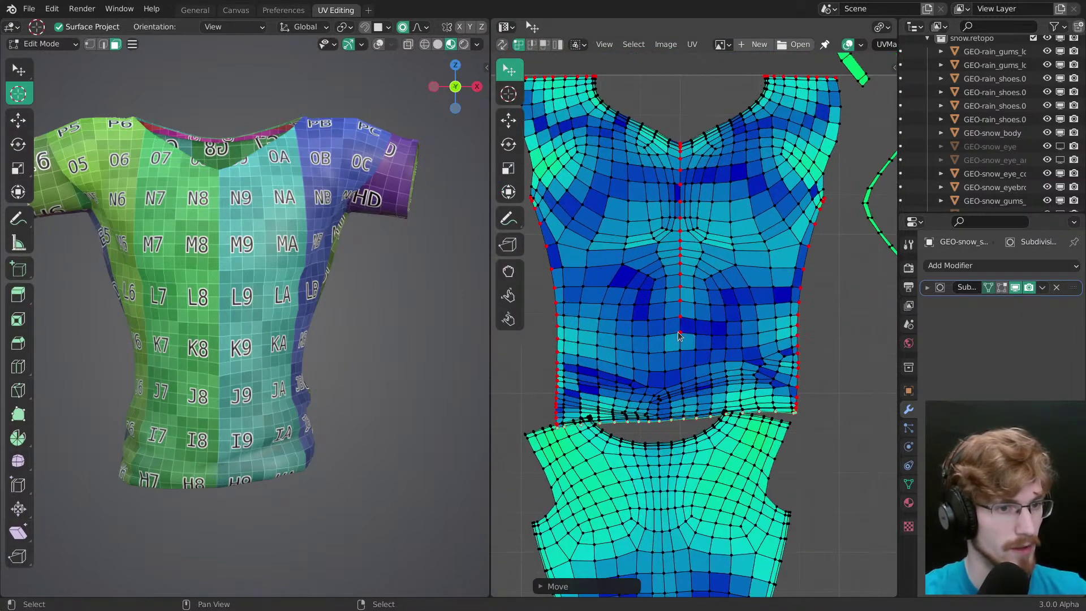
{"action": "key", "text": "g"}
{"action": "left_click_drag", "start_coordinate": [676, 281], "coordinate": [677, 287]}
{"action": "scroll", "coordinate": [677, 287], "scroll_direction": "up", "scroll_amount": 2}
Step: Select further pinned vertices along the front island's lower centre line and nudge them slightly downward to even out the stretching
{"action": "right_click", "coordinate": [677, 243]}
{"action": "middle_click_drag", "start_coordinate": [677, 244], "coordinate": [687, 312]}
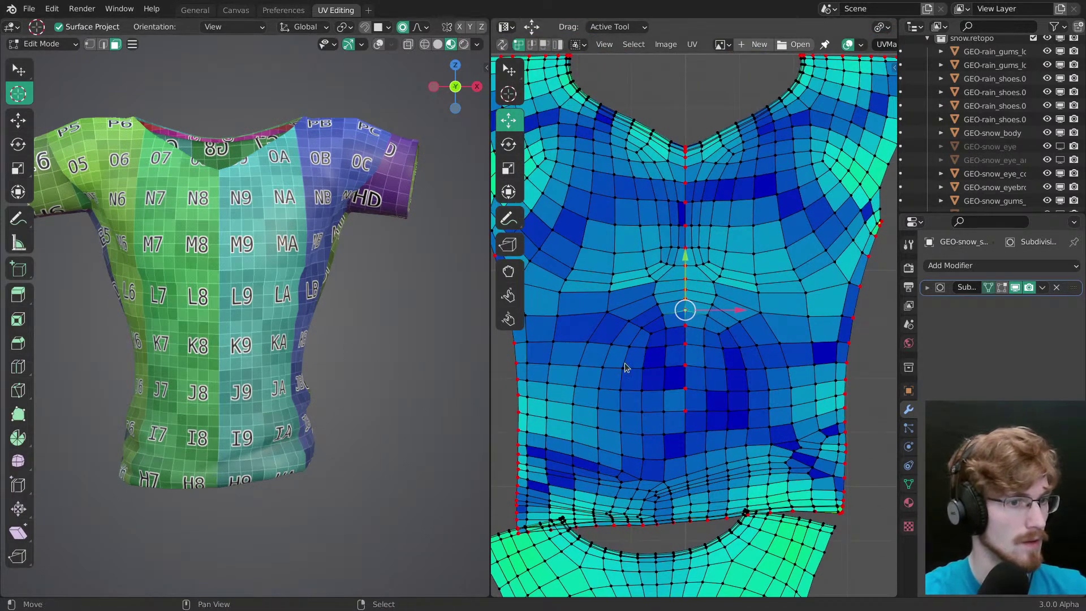
{"action": "left_click_drag", "start_coordinate": [684, 348], "coordinate": [686, 352]}
{"action": "right_click", "coordinate": [686, 334]}
{"action": "left_click_drag", "start_coordinate": [686, 299], "coordinate": [686, 305]}
{"action": "right_click", "coordinate": [687, 396]}
{"action": "left_click_drag", "start_coordinate": [687, 360], "coordinate": [687, 359]}
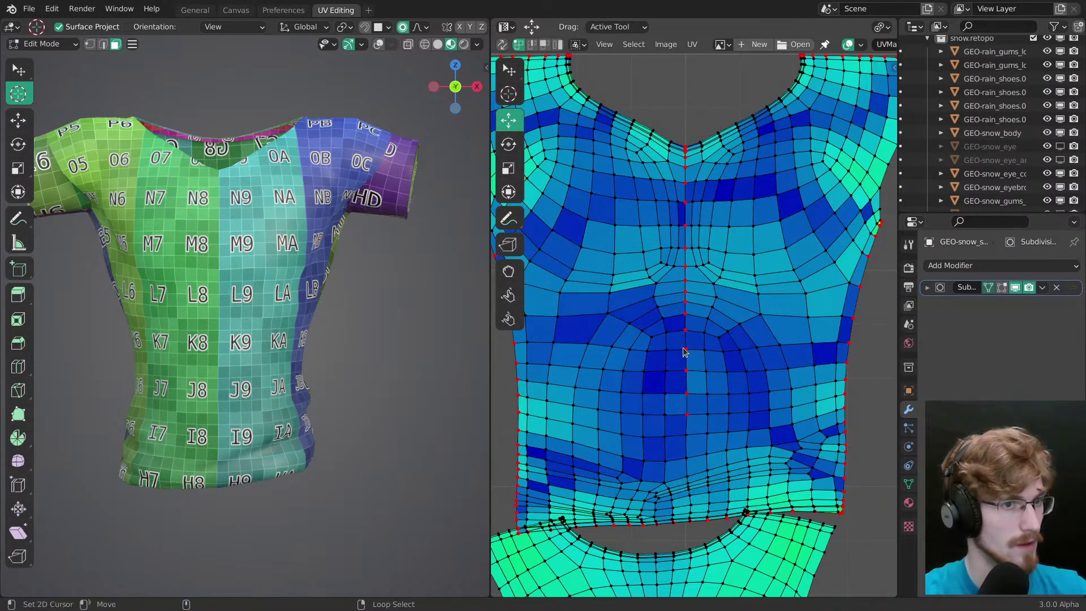
Step: Nudge the pinned vertex at the front neckline's centre slightly downward and check the checker texture around the shirt
{"action": "middle_click_drag", "start_coordinate": [686, 190], "coordinate": [687, 376]}
{"action": "scroll", "coordinate": [684, 332], "scroll_direction": "up", "scroll_amount": 1}
{"action": "right_click", "coordinate": [682, 334]}
{"action": "scroll", "coordinate": [682, 329], "scroll_direction": "up", "scroll_amount": 1}
{"action": "left_click_drag", "start_coordinate": [680, 287], "coordinate": [680, 291]}
{"action": "middle_click_drag", "start_coordinate": [153, 200], "coordinate": [220, 331], "text": "shift"}
{"action": "middle_click_drag", "start_coordinate": [392, 384], "coordinate": [305, 298]}
{"action": "middle_click_drag", "start_coordinate": [313, 192], "coordinate": [264, 302]}
{"action": "middle_click_drag", "start_coordinate": [264, 362], "coordinate": [271, 305], "text": "ctrl"}
{"action": "middle_click_drag", "start_coordinate": [283, 396], "coordinate": [293, 269], "text": "shift"}
{"action": "middle_click_drag", "start_coordinate": [332, 331], "coordinate": [308, 261]}
{"action": "middle_click_drag", "start_coordinate": [308, 261], "coordinate": [337, 263]}
Step: Move the back torso island clear of the front hem, centre it below the front island and rotate it upright
{"action": "middle_click_drag", "start_coordinate": [741, 291], "coordinate": [717, 325], "text": "ctrl"}
{"action": "left_click_drag", "start_coordinate": [689, 247], "coordinate": [690, 252]}
{"action": "middle_click_drag", "start_coordinate": [701, 289], "coordinate": [729, 251], "text": "ctrl"}
{"action": "left_click_drag", "start_coordinate": [688, 289], "coordinate": [700, 293]}
{"action": "middle_click_drag", "start_coordinate": [701, 292], "coordinate": [701, 273], "text": "ctrl"}
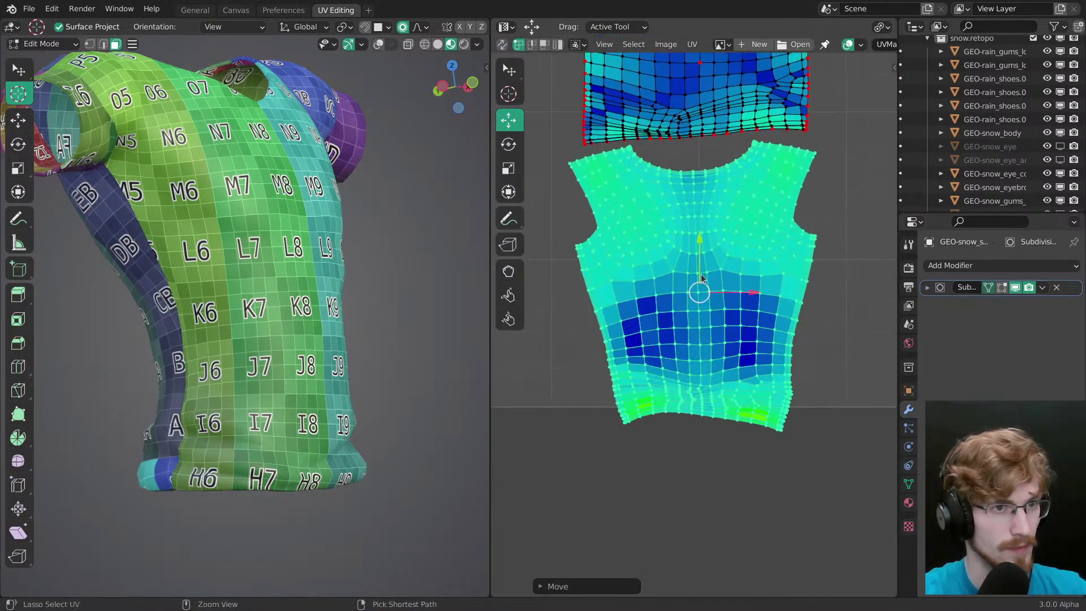
{"action": "scroll", "coordinate": [714, 272], "scroll_direction": "up", "scroll_amount": 1}
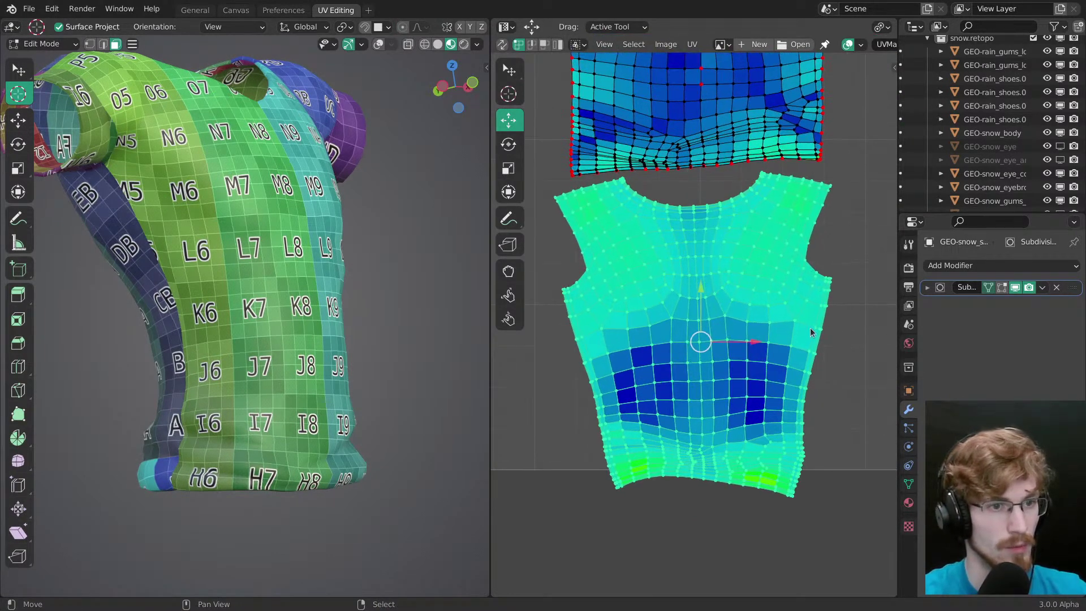
{"action": "key", "text": "r"}
{"action": "left_click", "coordinate": [818, 326]}
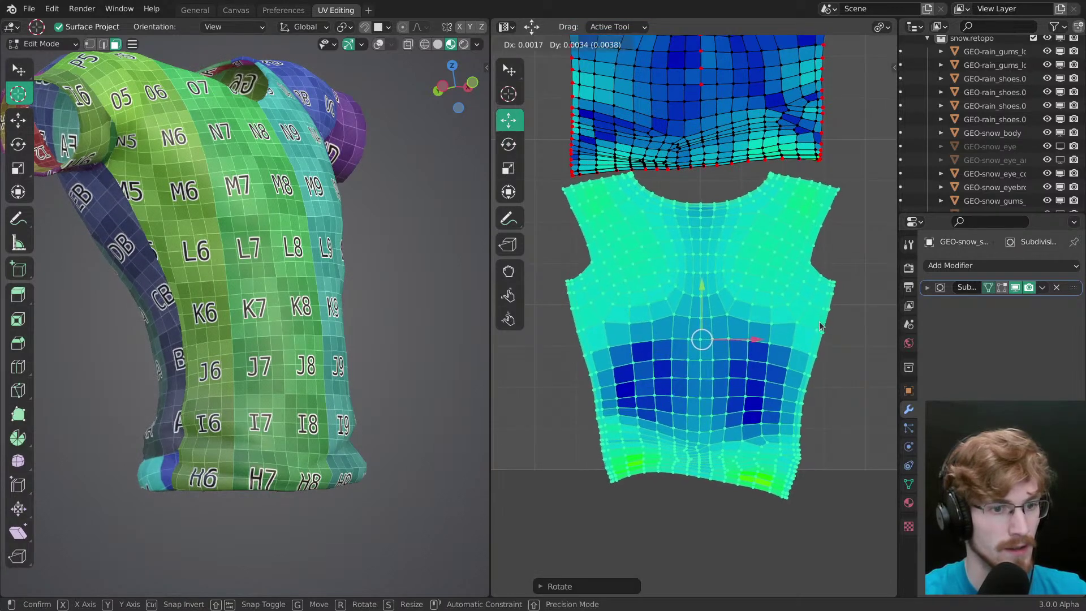
{"action": "middle_click_drag", "start_coordinate": [819, 323], "coordinate": [779, 285], "text": "ctrl"}
{"action": "key", "text": "alt+a"}
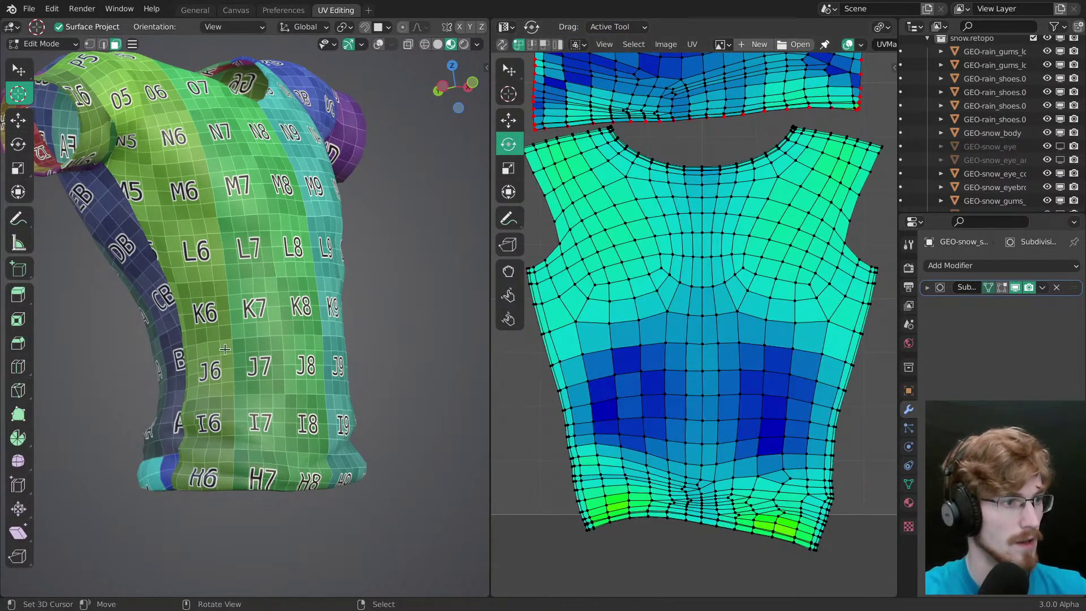
Step: In the back view, select the centre-line vertices from lower back to neckline with UV sync selection on and pin them
{"action": "key", "text": "ctrl+KP_1"}
{"action": "key", "text": "shift+alt+z"}
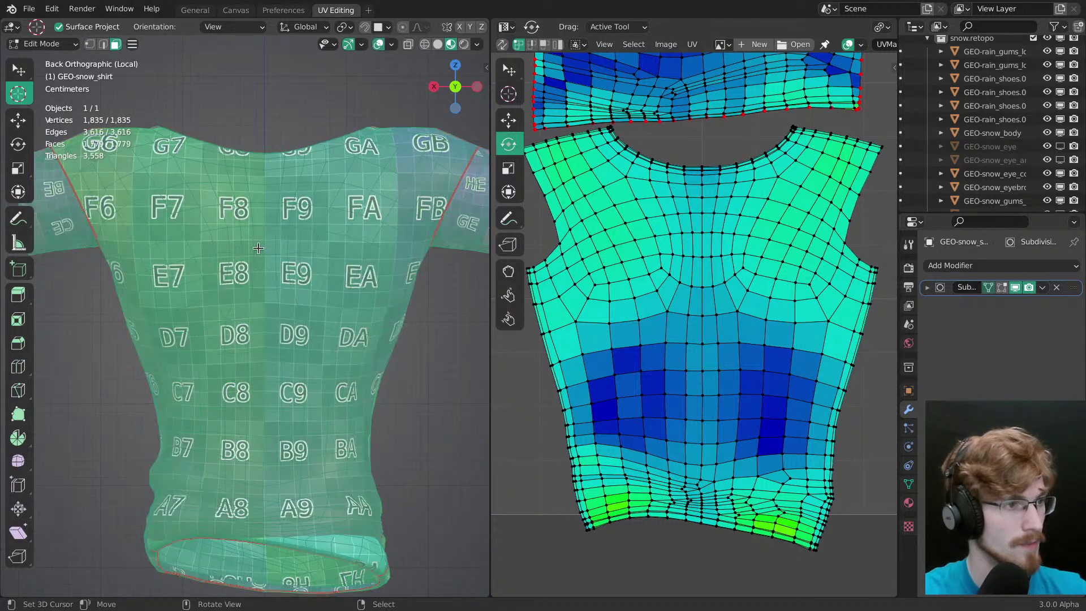
{"action": "key", "text": "1"}
{"action": "left_click", "coordinate": [264, 155]}
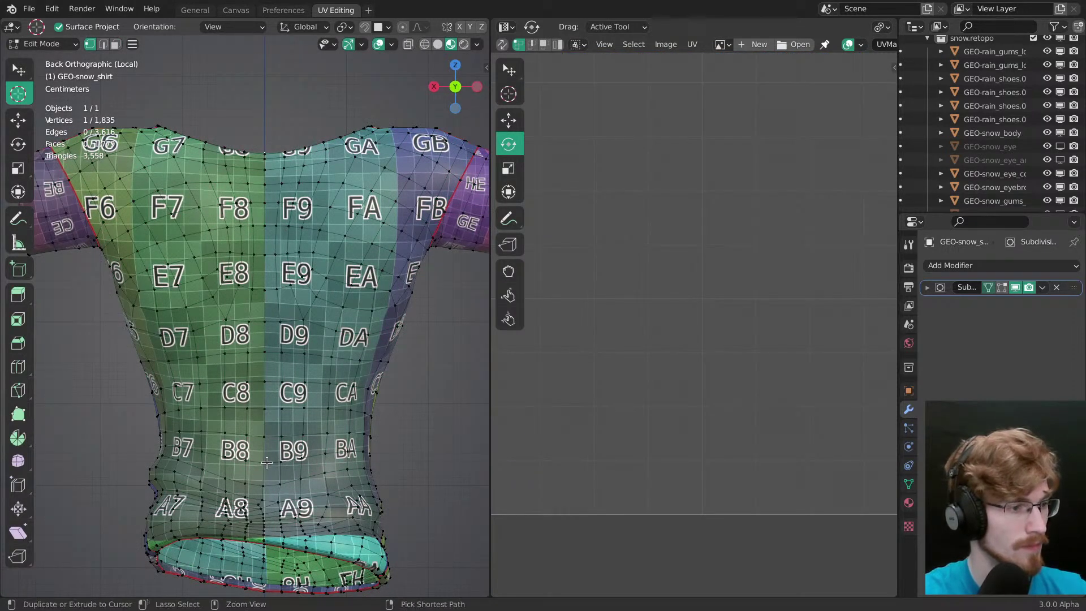
{"action": "key", "text": "a"}
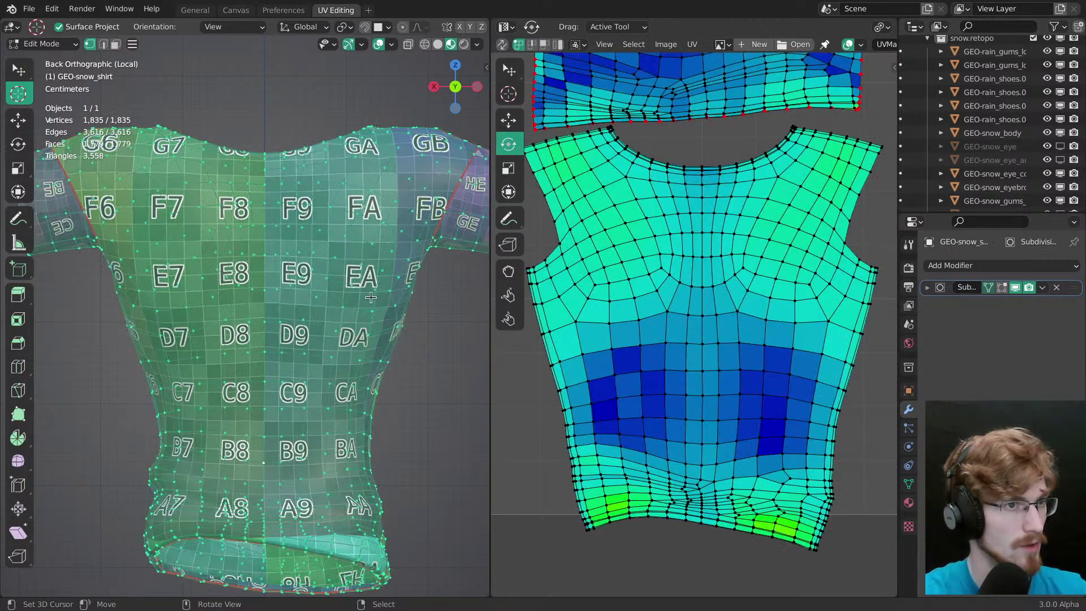
{"action": "left_click", "coordinate": [503, 45]}
{"action": "right_click", "coordinate": [268, 461]}
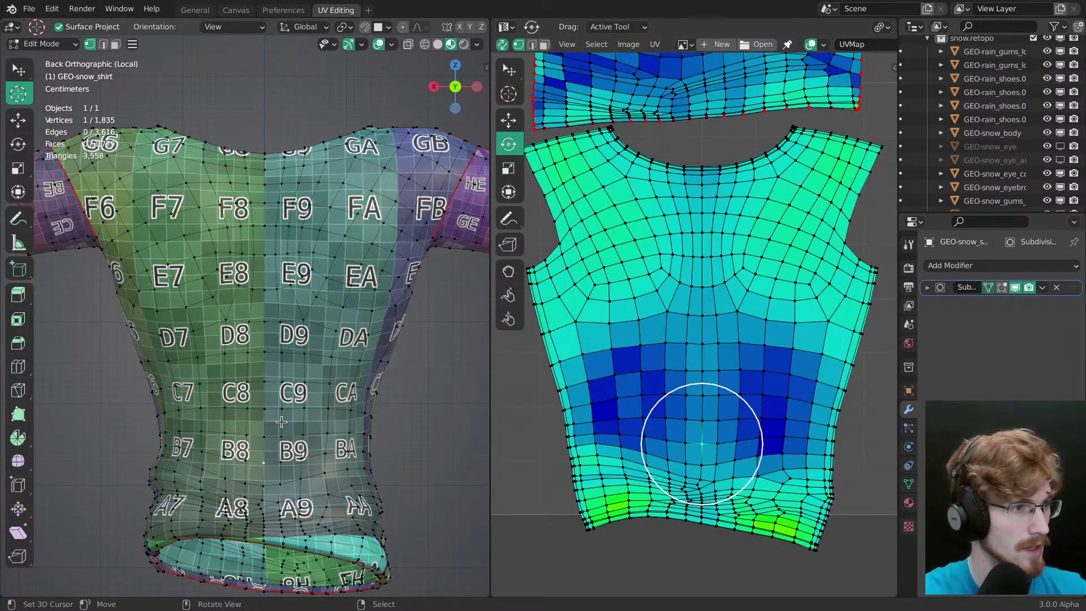
{"action": "left_click", "coordinate": [264, 155], "text": "ctrl"}
{"action": "key", "text": "w"}
{"action": "scroll", "coordinate": [687, 226], "scroll_direction": "up", "scroll_amount": 4}
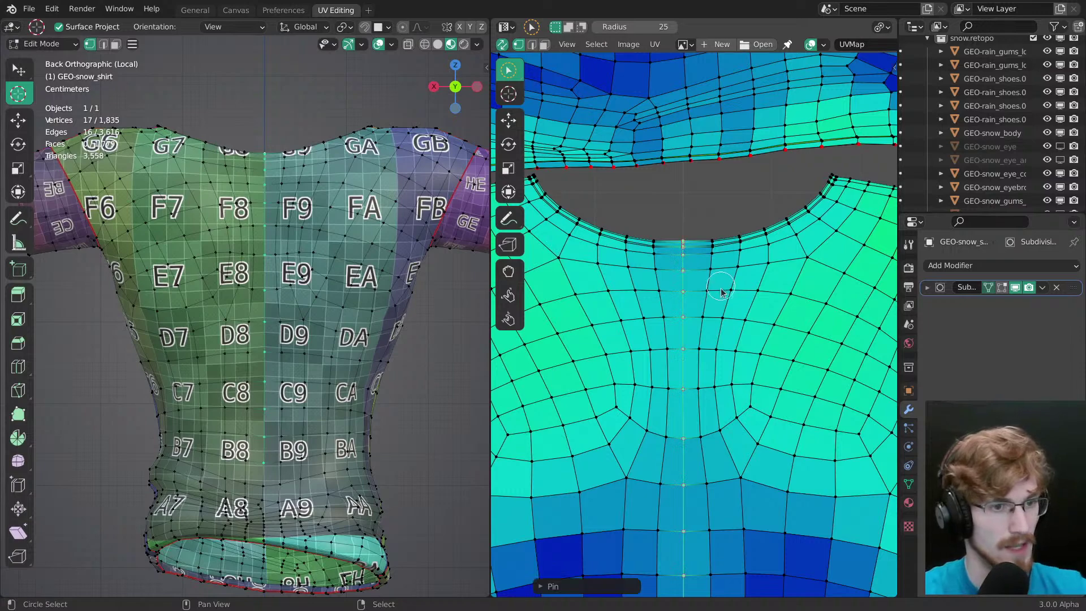
{"action": "scroll", "coordinate": [719, 290], "scroll_direction": "down", "scroll_amount": 6}
{"action": "scroll", "coordinate": [707, 315], "scroll_direction": "up", "scroll_amount": 2}
Step: Set the UV pivot to the 2D Cursor and place the 2D cursor at X 0.5 and Y 0.5
{"action": "key", "text": "shift+space"}
{"action": "key", "text": "s"}
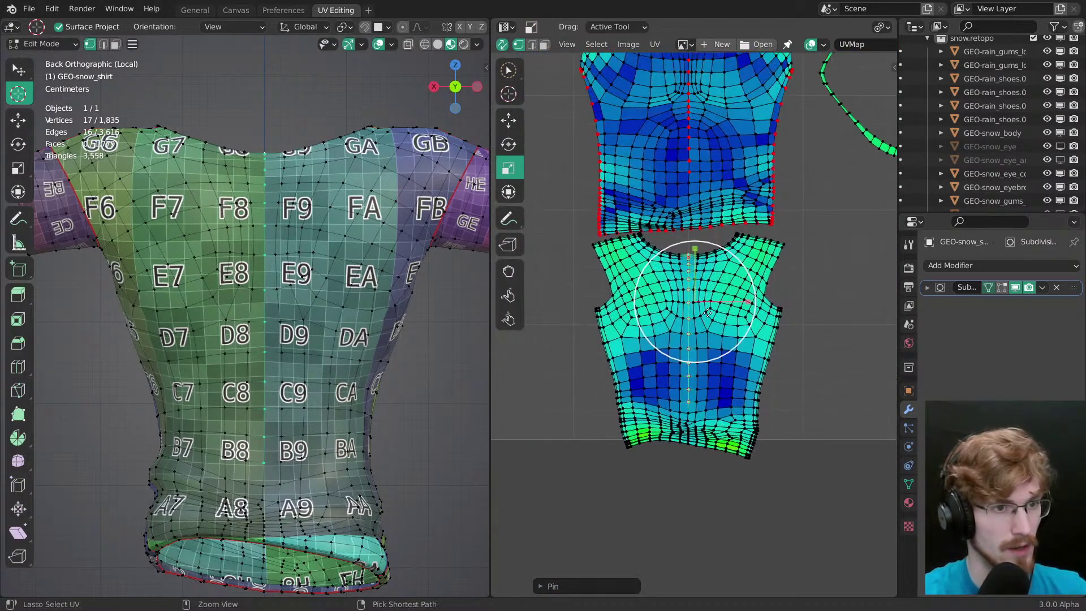
{"action": "scroll", "coordinate": [706, 315], "scroll_direction": "up", "scroll_amount": 1}
{"action": "left_click", "coordinate": [880, 26]}
{"action": "left_click", "coordinate": [888, 76]}
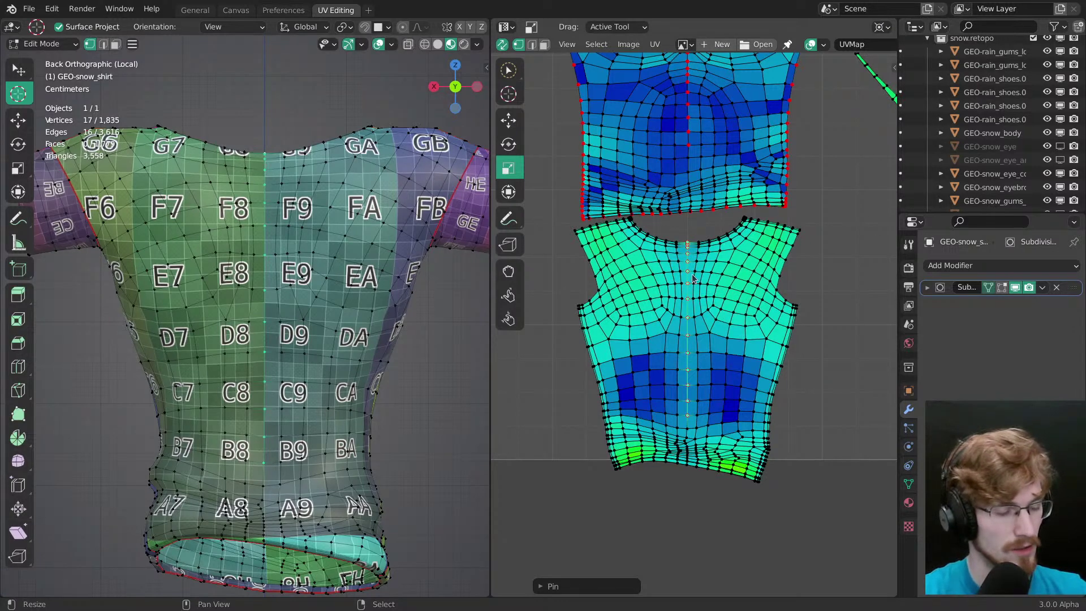
{"action": "key", "text": "n"}
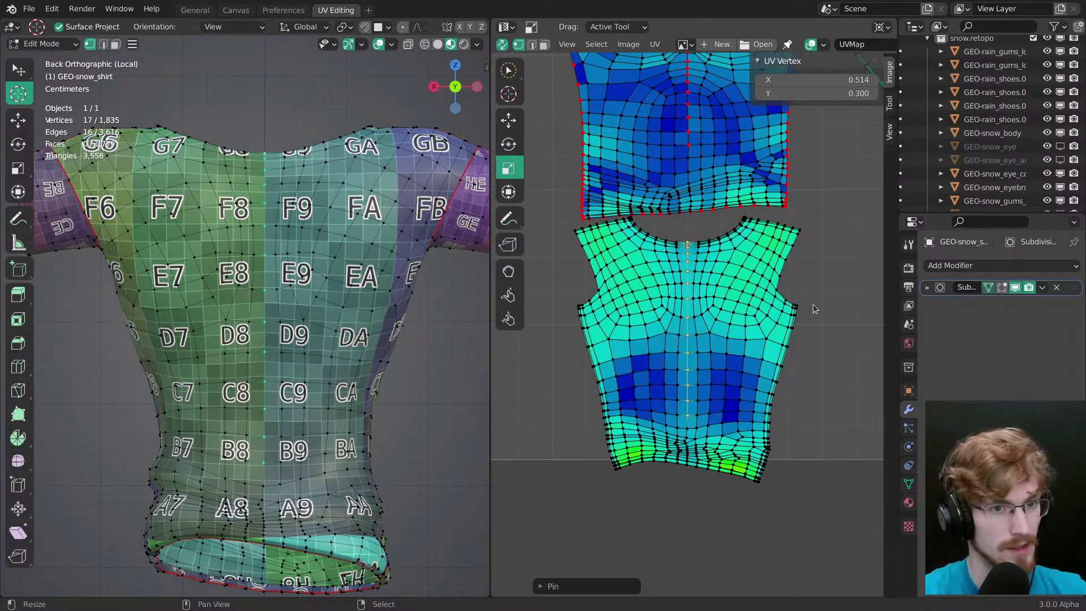
{"action": "left_click", "coordinate": [889, 103]}
{"action": "left_click", "coordinate": [889, 131]}
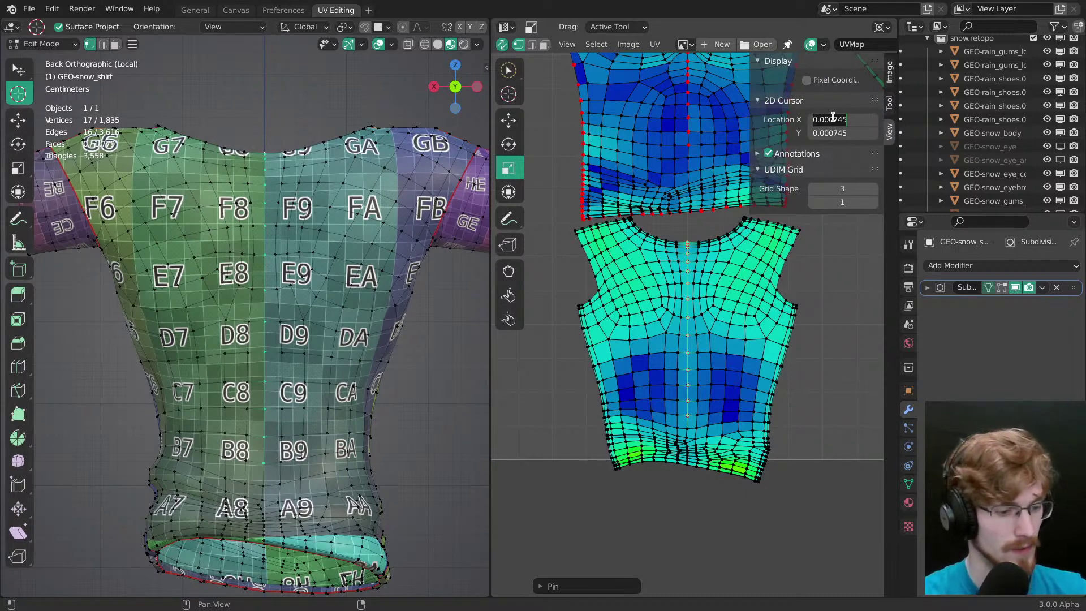
{"action": "middle_click_drag", "start_coordinate": [623, 192], "coordinate": [617, 247]}
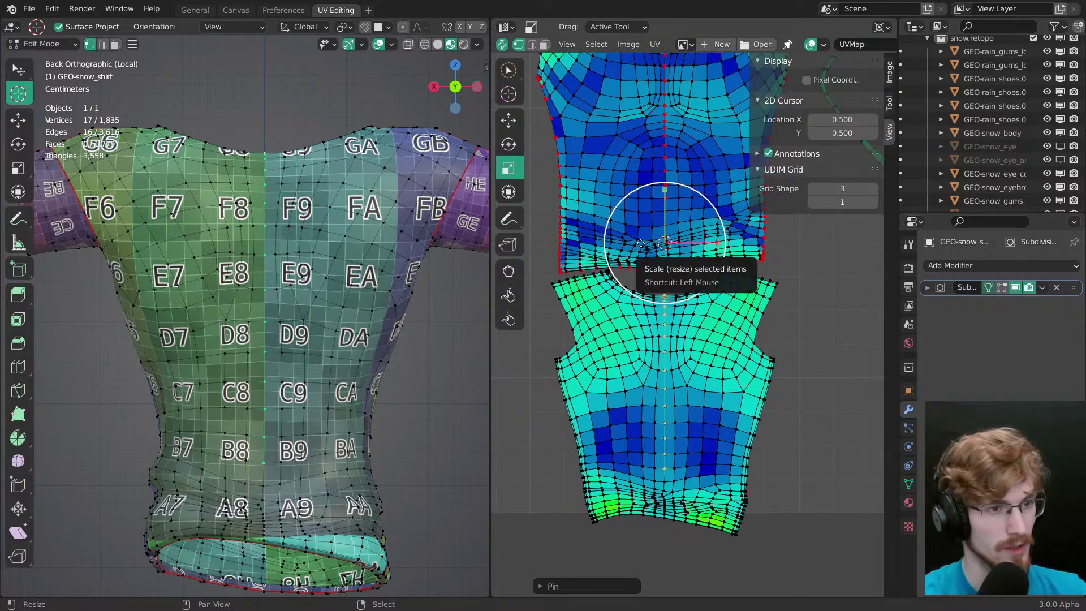
{"action": "key", "text": "n"}
Step: Turn off UV sync selection, select the whole shirt and flatten the back island's centre line horizontally onto the 2D cursor
{"action": "middle_click_drag", "start_coordinate": [763, 262], "coordinate": [775, 240]}
{"action": "left_click_drag", "start_coordinate": [750, 221], "coordinate": [727, 222]}
{"action": "right_click", "coordinate": [726, 221]}
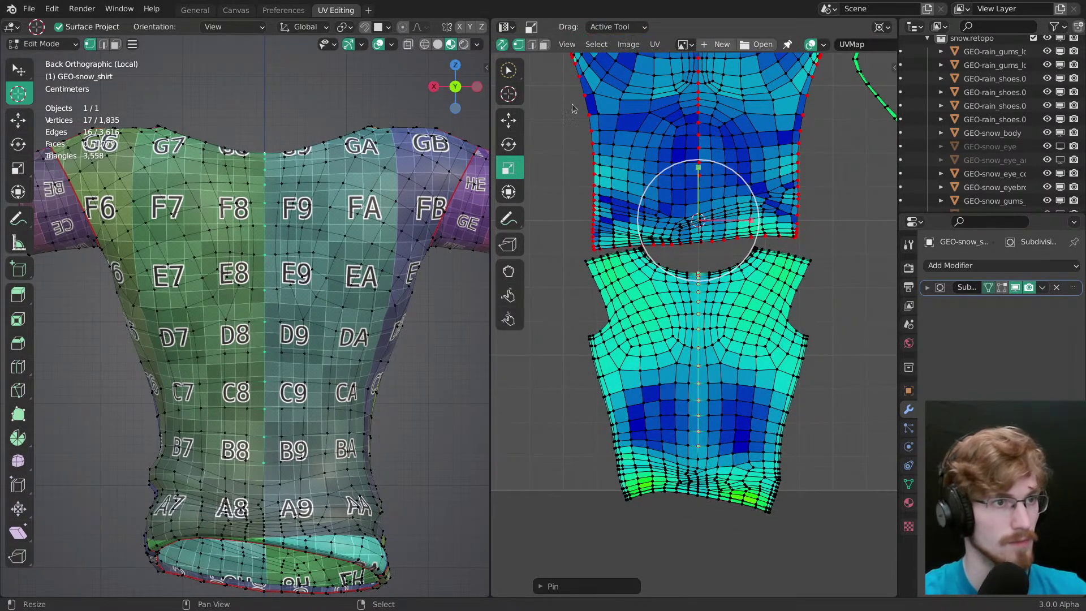
{"action": "left_click", "coordinate": [501, 44]}
{"action": "key", "text": "a"}
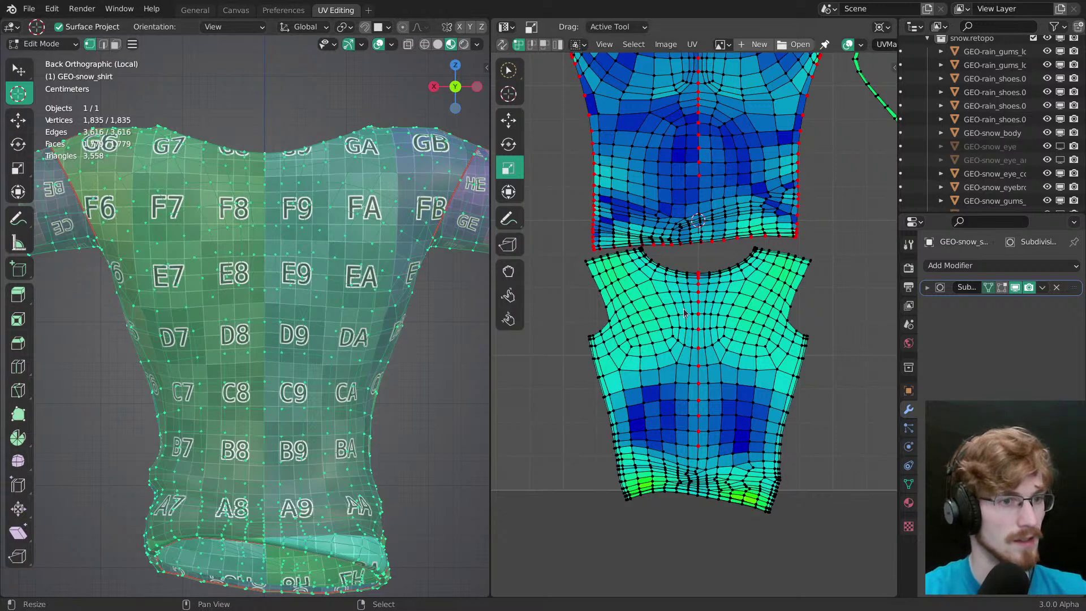
{"action": "right_click", "coordinate": [699, 360], "text": "alt"}
{"action": "middle_click_drag", "start_coordinate": [698, 360], "coordinate": [691, 332]}
{"action": "scroll", "coordinate": [681, 311], "scroll_direction": "up", "scroll_amount": 1}
{"action": "left_click_drag", "start_coordinate": [742, 156], "coordinate": [693, 163]}
{"action": "middle_click_drag", "start_coordinate": [753, 361], "coordinate": [729, 286]}
Step: Clear the UV selection and hide the 3D viewport overlays to inspect the checker texture on the upper back
{"action": "key", "text": "alt+a"}
{"action": "middle_click_drag", "start_coordinate": [729, 287], "coordinate": [729, 299], "text": "ctrl"}
{"action": "middle_click_drag", "start_coordinate": [728, 300], "coordinate": [728, 319]}
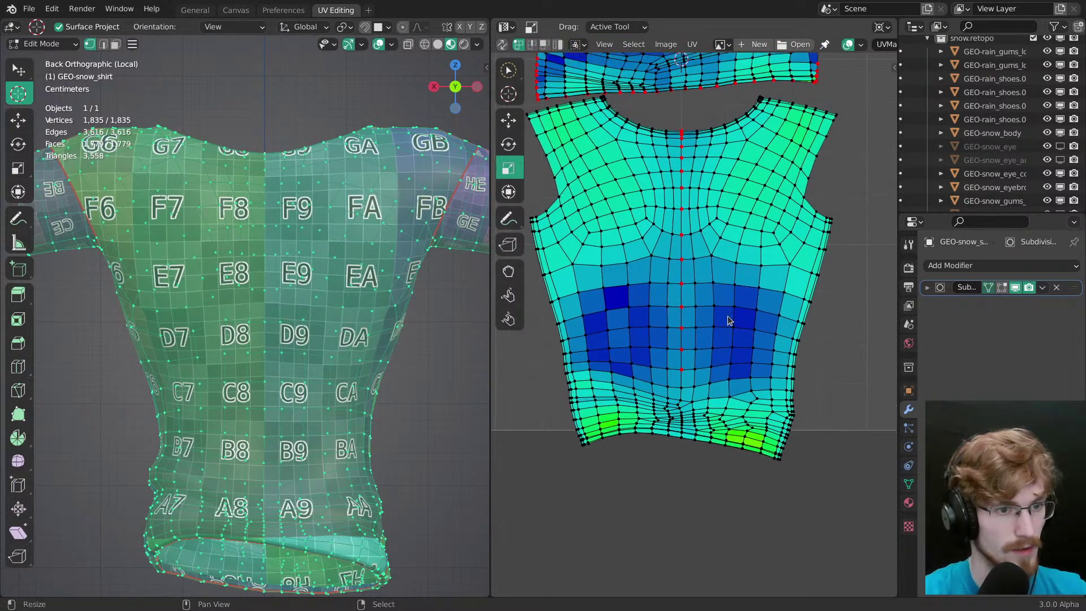
{"action": "key", "text": "g"}
{"action": "left_click", "coordinate": [704, 326]}
{"action": "key", "text": "alt+a"}
{"action": "middle_click_drag", "start_coordinate": [682, 247], "coordinate": [669, 281]}
{"action": "middle_click_drag", "start_coordinate": [361, 237], "coordinate": [302, 379], "text": "shift"}
{"action": "key", "text": "alt+shift+z"}
{"action": "middle_click_drag", "start_coordinate": [301, 380], "coordinate": [300, 408]}
Step: Select the entire back torso island and move it down to leave a gap below the front hem
{"action": "right_click", "coordinate": [818, 141], "text": "alt"}
{"action": "middle_click_drag", "start_coordinate": [811, 140], "coordinate": [828, 318]}
{"action": "middle_click_drag", "start_coordinate": [701, 280], "coordinate": [731, 225]}
{"action": "key", "text": "alt+a"}
{"action": "key", "text": "l"}
{"action": "left_click_drag", "start_coordinate": [723, 129], "coordinate": [723, 162]}
Step: Change the UV pivot away from the 2D cursor, then select both back shoulder edges and scale them vertically until level
{"action": "key", "text": "period"}
{"action": "left_click", "coordinate": [731, 223]}
{"action": "right_click", "coordinate": [608, 251], "text": "alt"}
{"action": "middle_click_drag", "start_coordinate": [828, 276], "coordinate": [788, 244]}
{"action": "right_click", "coordinate": [717, 244], "text": "alt+shift"}
{"action": "key", "text": "s"}
{"action": "left_click_drag", "start_coordinate": [692, 193], "coordinate": [694, 232]}
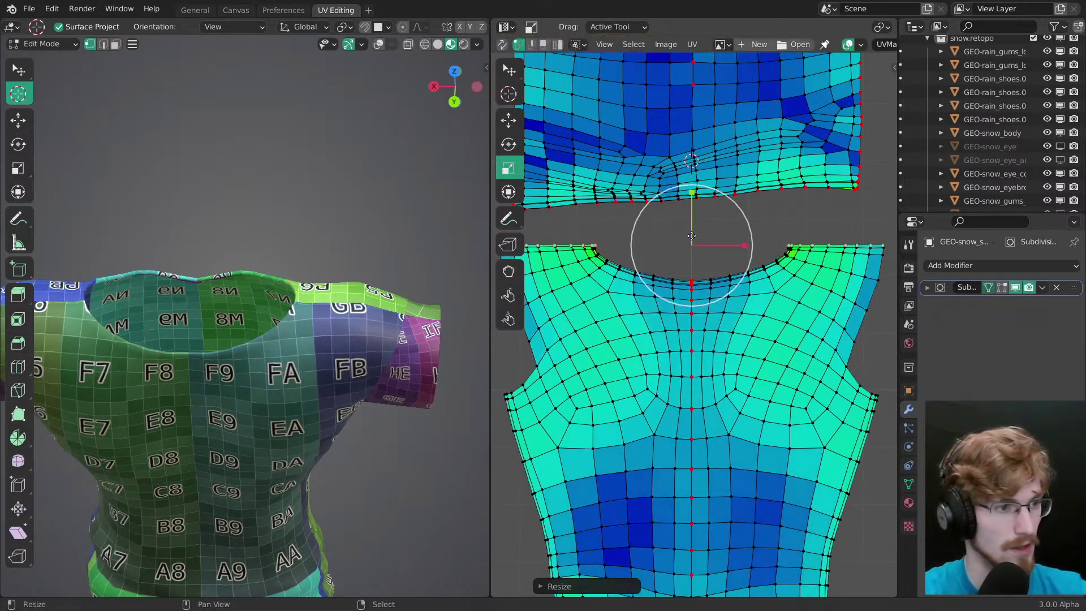
Step: Check the checker texture along the shoulder seam and move the back island's levelled shoulder edges slightly upward
{"action": "middle_click_drag", "start_coordinate": [294, 351], "coordinate": [343, 348]}
{"action": "scroll", "coordinate": [239, 302], "scroll_direction": "up", "scroll_amount": 3}
{"action": "middle_click_drag", "start_coordinate": [238, 302], "coordinate": [245, 319]}
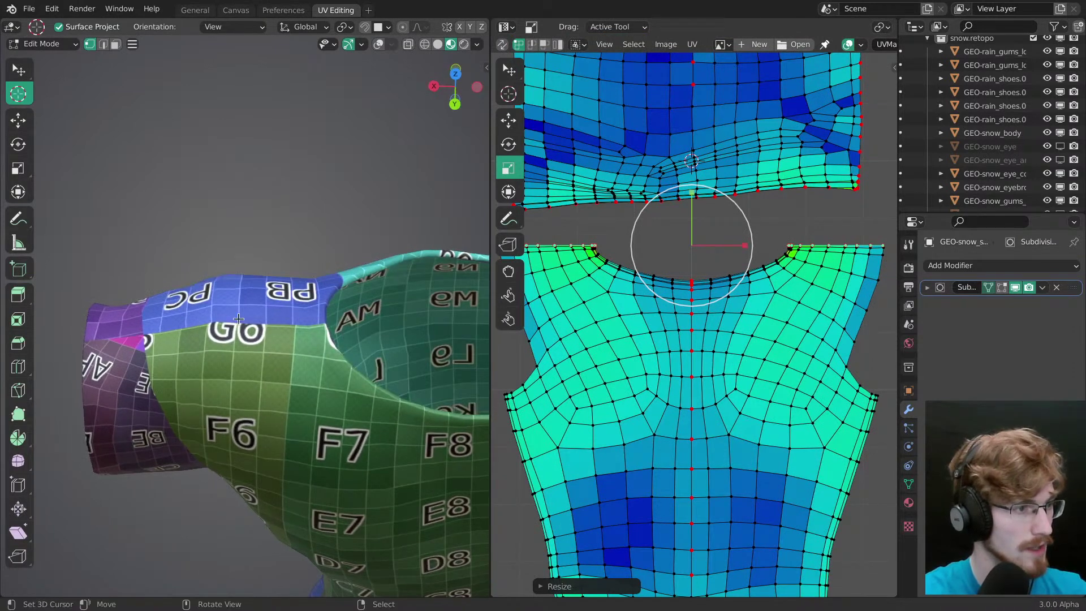
{"action": "middle_click_drag", "start_coordinate": [824, 230], "coordinate": [733, 235]}
{"action": "key", "text": "g"}
{"action": "left_click_drag", "start_coordinate": [602, 197], "coordinate": [603, 173]}
Step: Select the back island's hem edge and scale it vertically until it is level, checking the texture from the back
{"action": "middle_click_drag", "start_coordinate": [685, 491], "coordinate": [636, 364]}
{"action": "middle_click_drag", "start_coordinate": [441, 316], "coordinate": [413, 272]}
{"action": "mouse_move", "coordinate": [413, 271]}
{"action": "middle_mouse_down", "text": "shift"}
{"action": "mouse_move", "coordinate": [380, 120]}
{"action": "mouse_move", "coordinate": [378, 320]}
{"action": "mouse_move", "coordinate": [423, 256]}
{"action": "middle_mouse_up", "text": "shift"}
{"action": "middle_click_drag", "start_coordinate": [688, 467], "coordinate": [824, 328]}
{"action": "right_click", "coordinate": [717, 405], "text": "alt"}
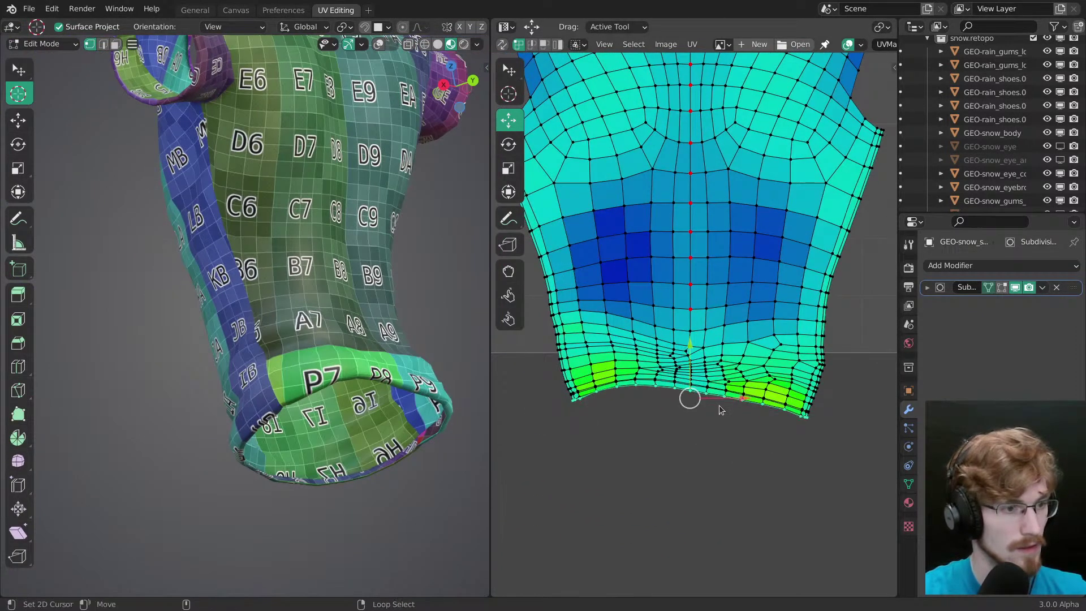
{"action": "middle_click_drag", "start_coordinate": [286, 408], "coordinate": [318, 336]}
{"action": "key", "text": "grave"}
{"action": "left_click", "coordinate": [384, 288]}
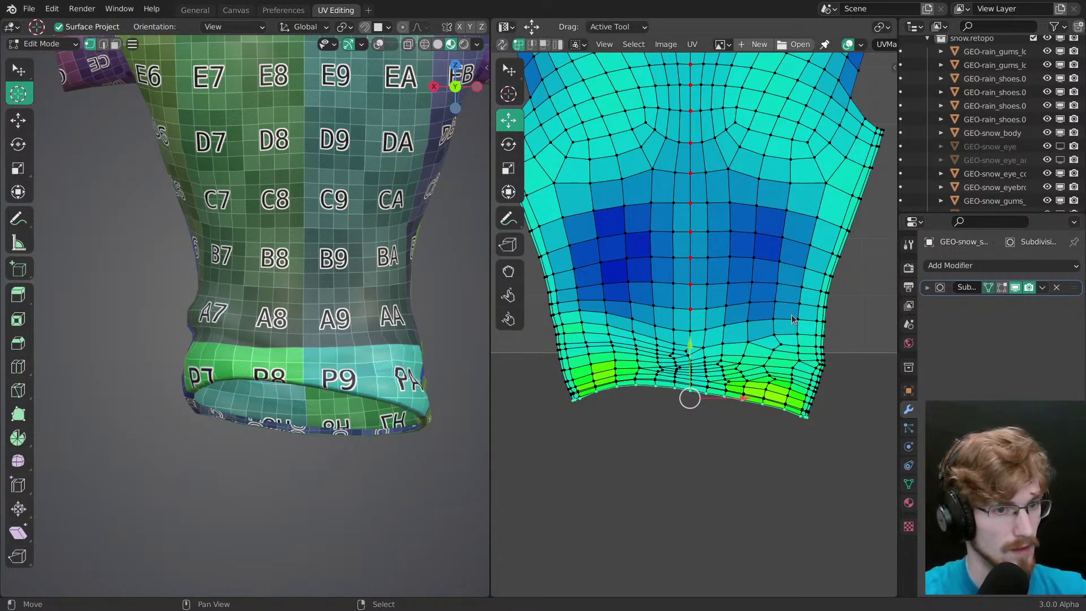
{"action": "key", "text": "s"}
{"action": "mouse_move", "coordinate": [690, 344]}
{"action": "left_mouse_down"}
{"action": "mouse_move", "coordinate": [690, 397]}
{"action": "mouse_move", "coordinate": [690, 343]}
{"action": "left_mouse_up"}
{"action": "key", "text": "g"}
{"action": "key", "text": "s"}
{"action": "key", "text": "g"}
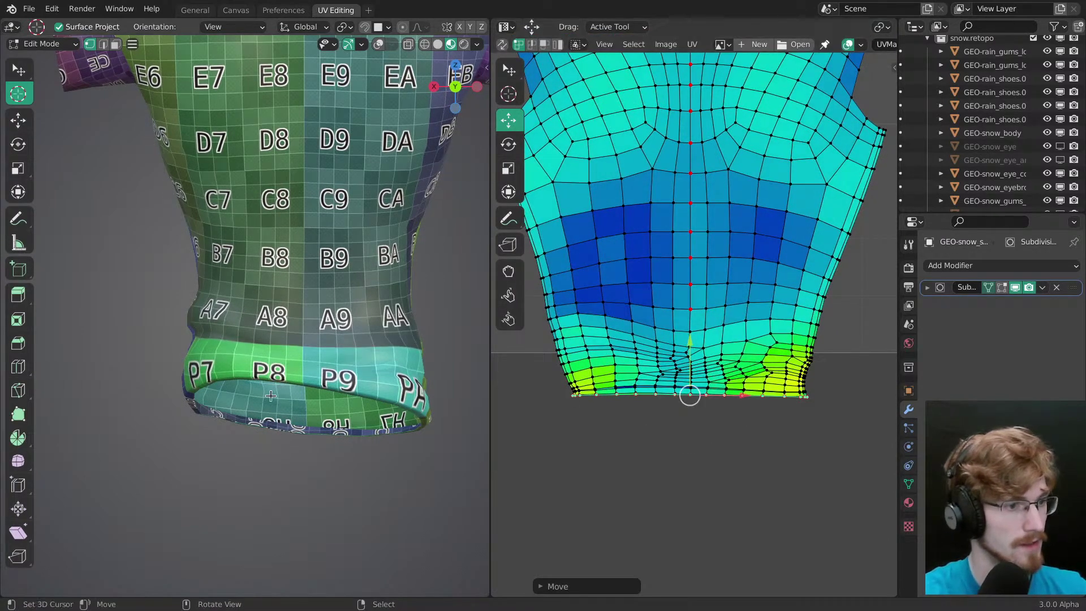
Step: Switch to the front view, select the front torso island's hem edge and rescale it vertically, undoing the first attempt
{"action": "key", "text": "grave"}
{"action": "middle_click_drag", "start_coordinate": [770, 344], "coordinate": [747, 283]}
{"action": "middle_click_drag", "start_coordinate": [695, 162], "coordinate": [721, 588]}
{"action": "middle_click_drag", "start_coordinate": [701, 254], "coordinate": [700, 323], "text": "ctrl"}
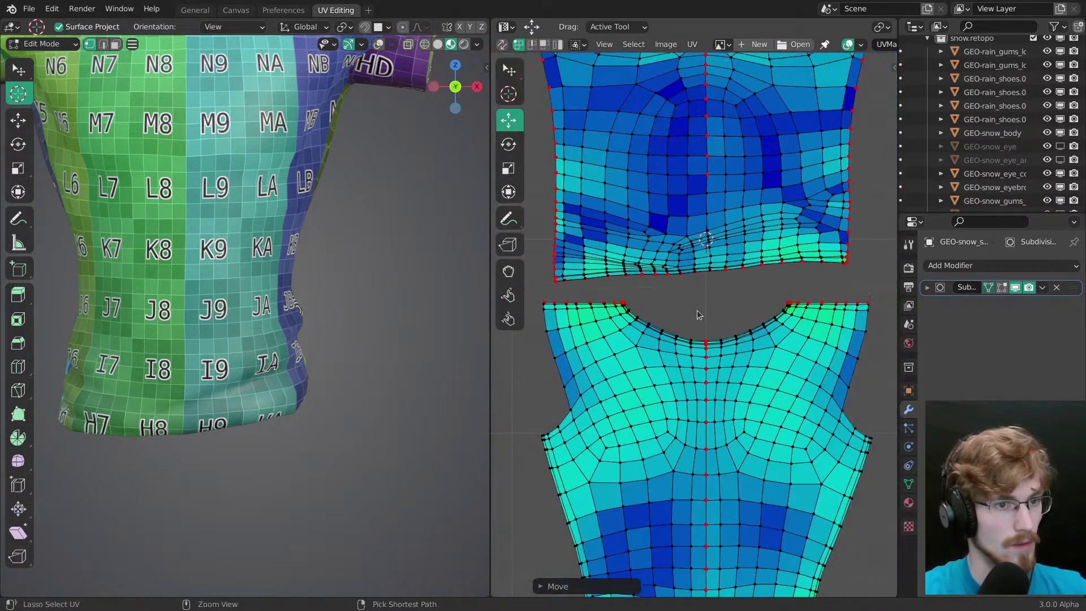
{"action": "right_click", "coordinate": [700, 277], "text": "alt"}
{"action": "middle_click_drag", "start_coordinate": [690, 237], "coordinate": [702, 278]}
{"action": "left_click_drag", "start_coordinate": [714, 257], "coordinate": [711, 206]}
{"action": "key", "text": "ctrl+z"}
{"action": "key", "text": "ctrl+z"}
{"action": "key", "text": "ctrl+z"}
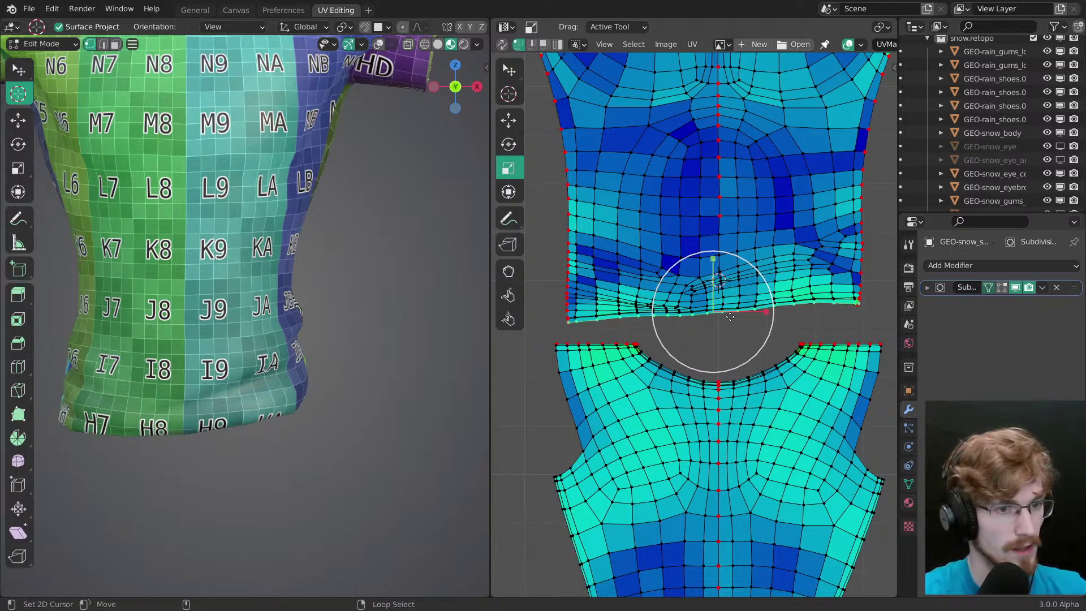
{"action": "left_click_drag", "start_coordinate": [721, 260], "coordinate": [720, 280]}
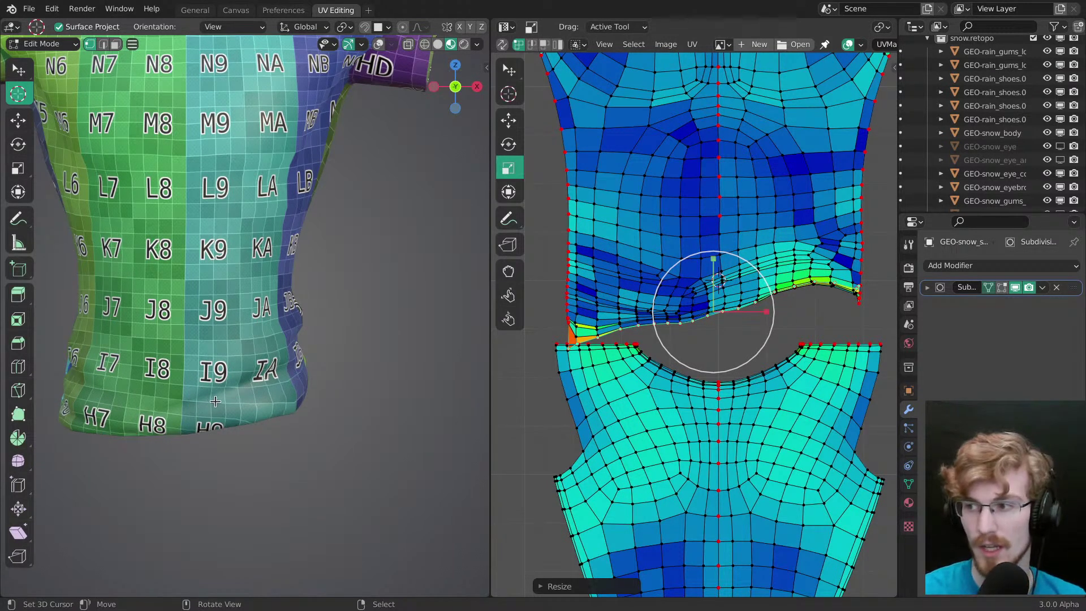
Step: Inspect the checker rows along the shirt's front hem, sketch a guide stroke across them and undo the last hem scaling
{"action": "middle_click_drag", "start_coordinate": [109, 369], "coordinate": [213, 352], "text": "shift"}
{"action": "middle_click_drag", "start_coordinate": [309, 357], "coordinate": [296, 360], "text": "shift"}
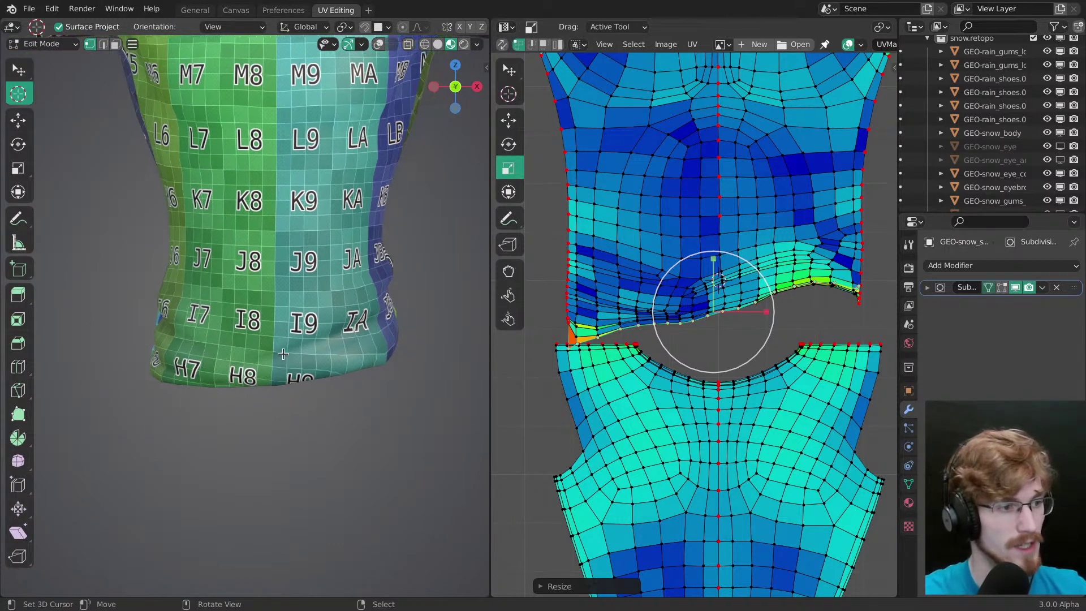
{"action": "key", "text": "shift+space"}
{"action": "key", "text": "d"}
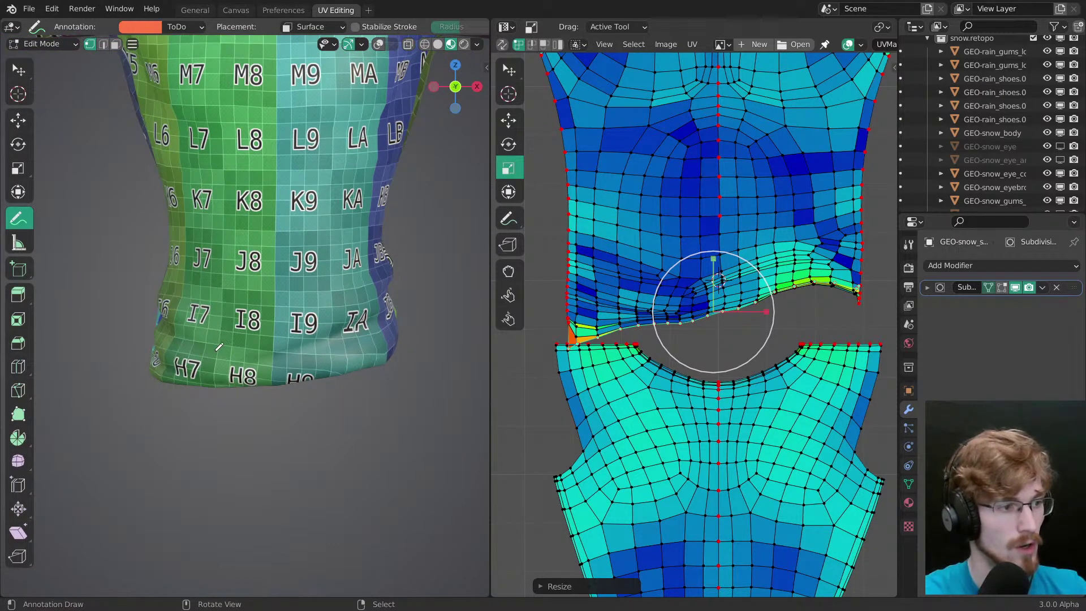
{"action": "left_click_drag", "start_coordinate": [310, 326], "coordinate": [165, 350]}
{"action": "key", "text": "shift+alt+z"}
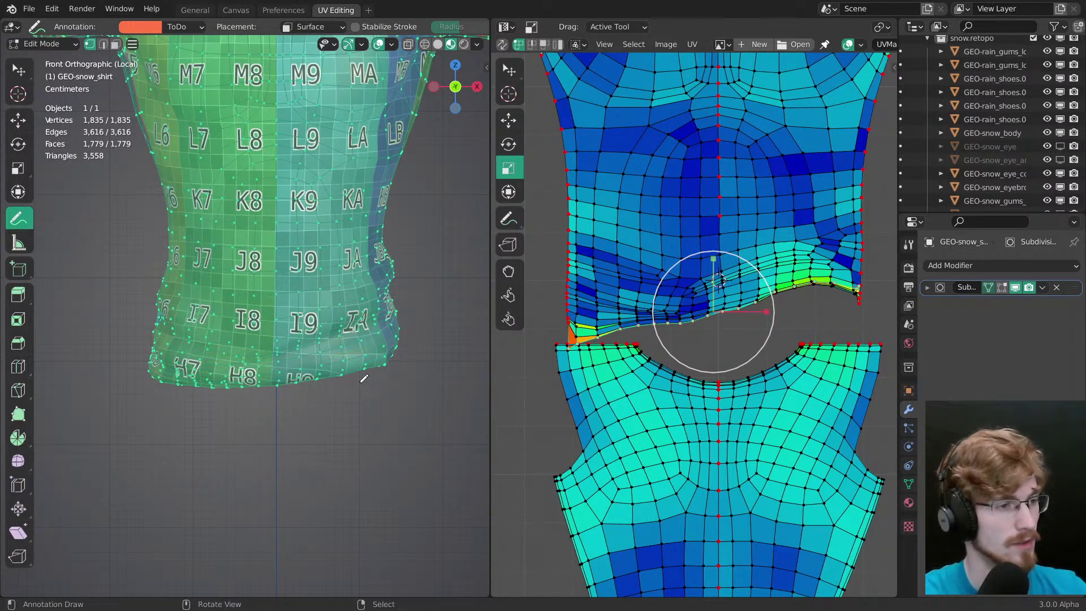
{"action": "key", "text": "alt+shift+z"}
{"action": "middle_click_drag", "start_coordinate": [357, 430], "coordinate": [322, 441], "text": "shift"}
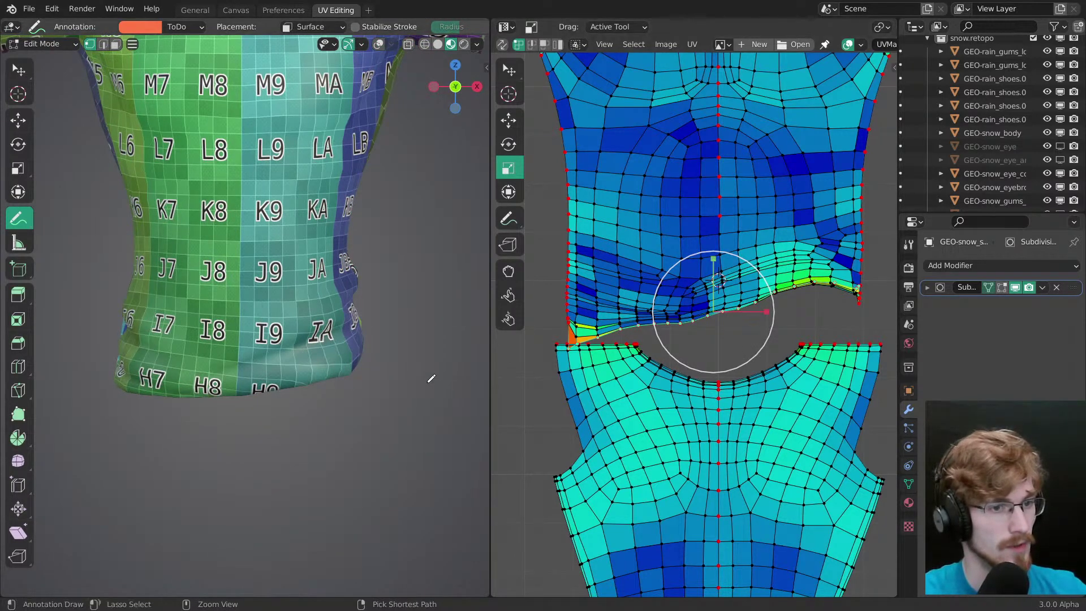
{"action": "key", "text": "ctrl+z"}
Step: Rescale the front island's hem edge vertically and try small vertical moves with the Move tool, undoing unsuitable attempts
{"action": "left_click", "coordinate": [712, 317]}
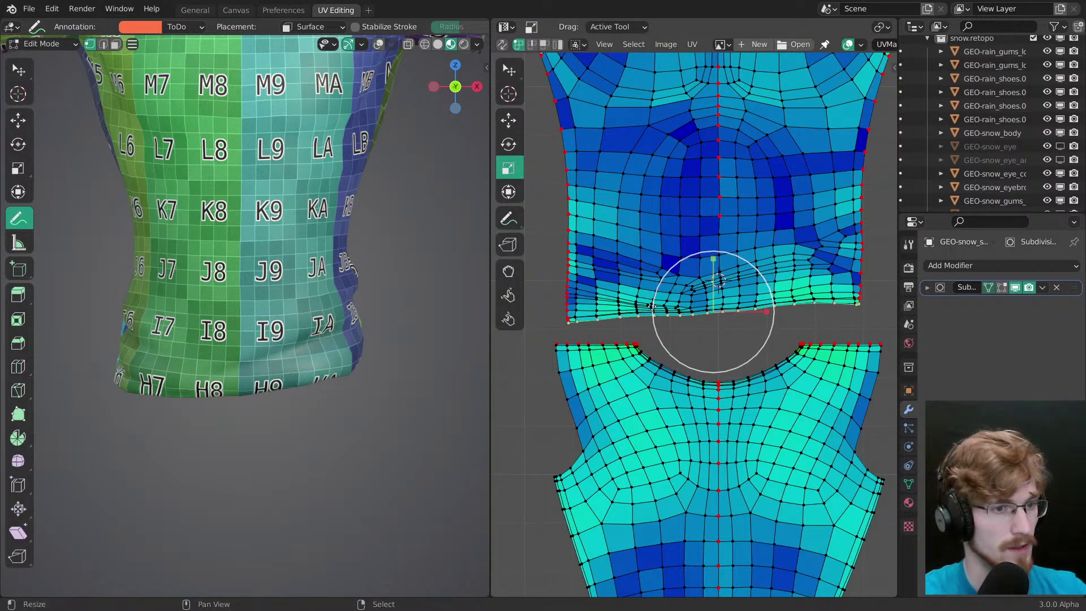
{"action": "key", "text": "s"}
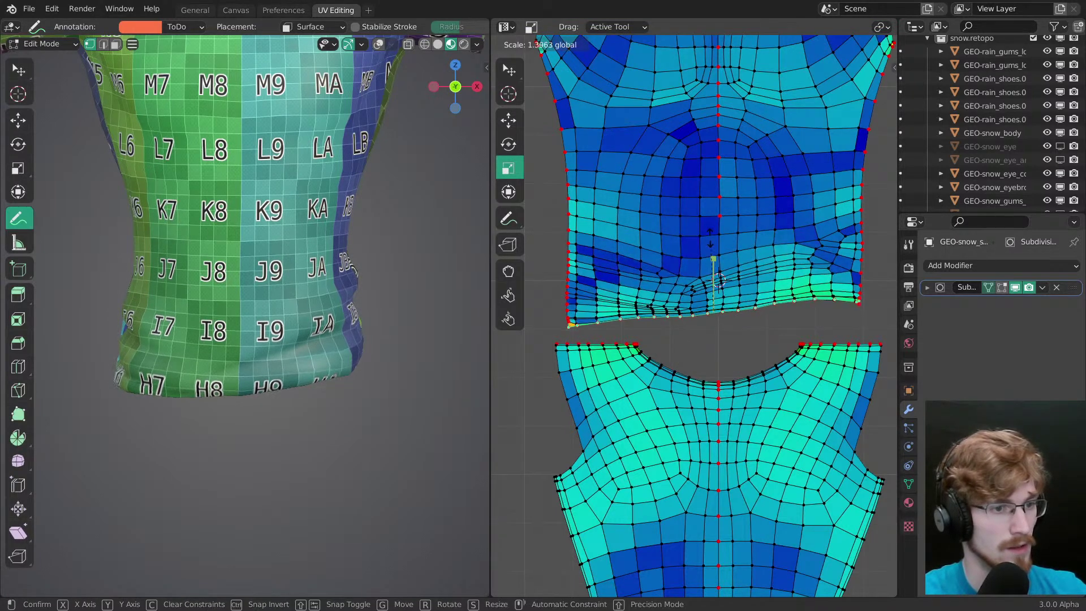
{"action": "left_click", "coordinate": [717, 261]}
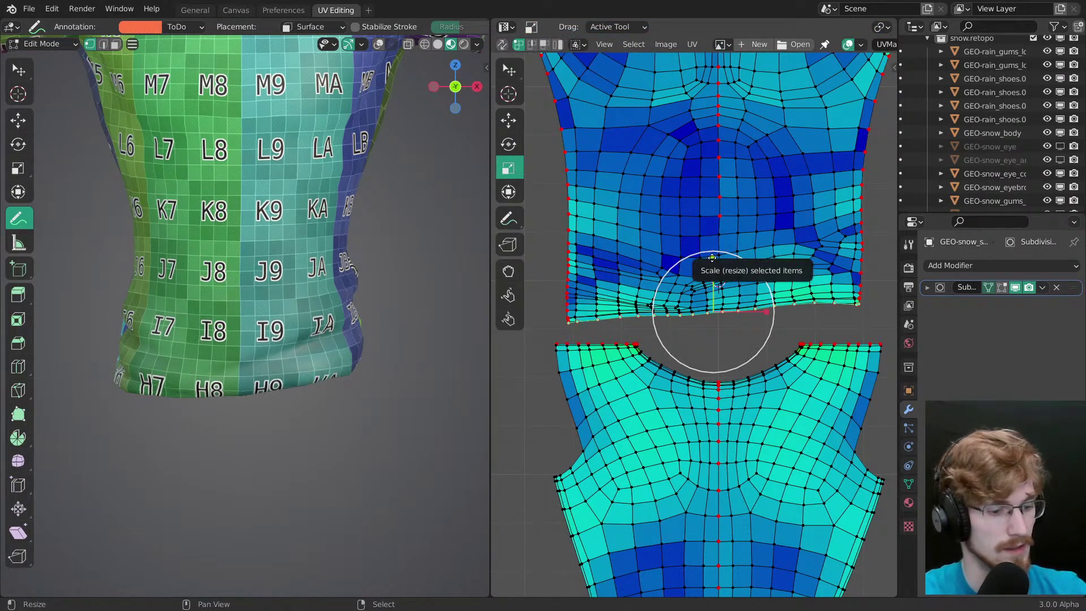
{"action": "mouse_move", "coordinate": [713, 267]}
{"action": "left_mouse_down"}
{"action": "mouse_move", "coordinate": [714, 296]}
{"action": "mouse_move", "coordinate": [713, 279]}
{"action": "left_mouse_up"}
{"action": "key", "text": "shift+space"}
{"action": "key", "text": "s"}
{"action": "key", "text": "g"}
{"action": "key", "text": "ctrl+z"}
{"action": "key", "text": "ctrl+z"}
{"action": "middle_click_drag", "start_coordinate": [713, 280], "coordinate": [721, 266], "text": "ctrl"}
{"action": "mouse_move", "coordinate": [720, 267]}
{"action": "left_mouse_down"}
{"action": "mouse_move", "coordinate": [720, 299]}
{"action": "mouse_move", "coordinate": [720, 279]}
{"action": "left_mouse_up"}
{"action": "key", "text": "ctrl+z"}
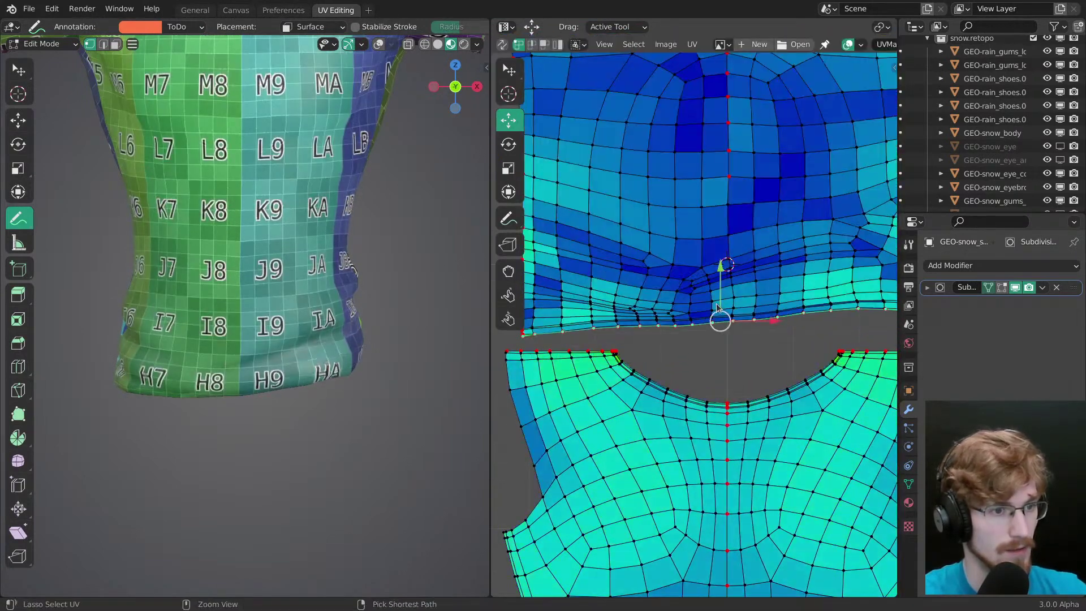
Step: Fine-tune the vertical position and scale of the front island's hem edge, undoing the last adjustments
{"action": "middle_click_drag", "start_coordinate": [690, 354], "coordinate": [688, 332]}
{"action": "left_click_drag", "start_coordinate": [718, 244], "coordinate": [717, 254]}
{"action": "key", "text": "ctrl+z"}
{"action": "middle_click_drag", "start_coordinate": [717, 253], "coordinate": [718, 264], "text": "ctrl"}
{"action": "mouse_move", "coordinate": [713, 267]}
{"action": "left_mouse_down"}
{"action": "mouse_move", "coordinate": [712, 297]}
{"action": "mouse_move", "coordinate": [713, 281]}
{"action": "left_mouse_up"}
{"action": "key", "text": "s"}
{"action": "key", "text": "g"}
{"action": "middle_click_drag", "start_coordinate": [713, 281], "coordinate": [715, 264], "text": "ctrl"}
{"action": "left_click_drag", "start_coordinate": [716, 263], "coordinate": [717, 252]}
{"action": "key", "text": "ctrl+z"}
{"action": "key", "text": "ctrl+z"}
Step: Deselect the hem edge and move individual vertices at both lower corners of the front island to even its outline
{"action": "middle_click_drag", "start_coordinate": [649, 392], "coordinate": [635, 226]}
{"action": "key", "text": "alt+a"}
{"action": "middle_click_drag", "start_coordinate": [548, 327], "coordinate": [626, 253]}
{"action": "key", "text": "w"}
{"action": "left_click_drag", "start_coordinate": [627, 253], "coordinate": [624, 265]}
{"action": "mouse_move", "coordinate": [623, 245]}
{"action": "left_mouse_down"}
{"action": "mouse_move", "coordinate": [622, 228]}
{"action": "mouse_move", "coordinate": [624, 248]}
{"action": "left_mouse_up"}
{"action": "middle_click_drag", "start_coordinate": [725, 333], "coordinate": [720, 441], "text": "ctrl"}
{"action": "middle_click_drag", "start_coordinate": [882, 367], "coordinate": [700, 375]}
{"action": "middle_click_drag", "start_coordinate": [700, 374], "coordinate": [647, 232], "text": "ctrl"}
{"action": "middle_click_drag", "start_coordinate": [648, 232], "coordinate": [728, 258]}
{"action": "left_click_drag", "start_coordinate": [693, 291], "coordinate": [692, 330]}
{"action": "left_click_drag", "start_coordinate": [691, 263], "coordinate": [687, 292]}
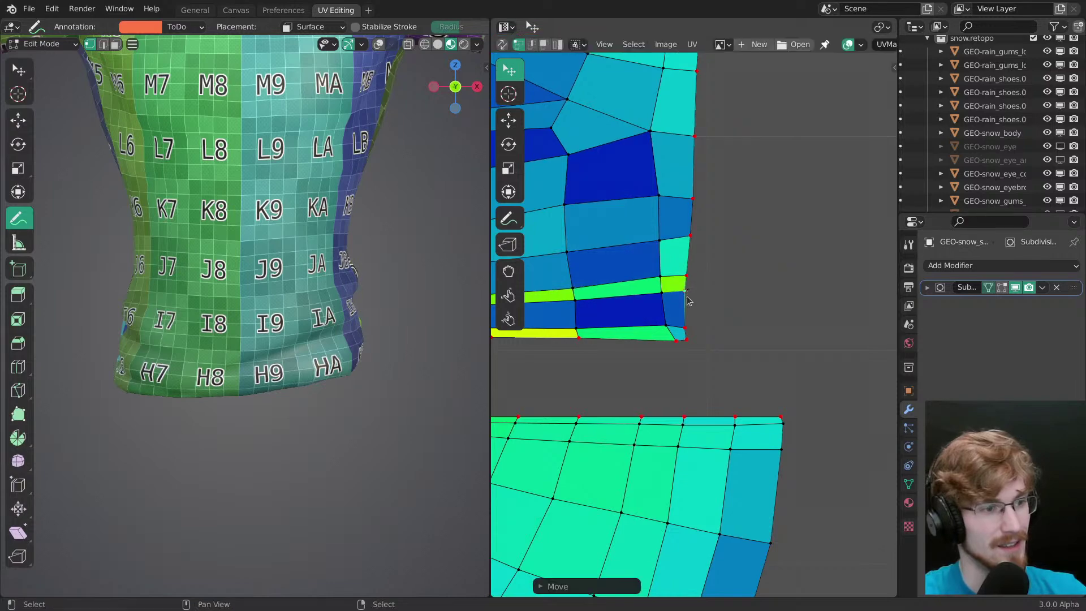
Step: Check the side seam, then select the back island's hem edge, scale it wider horizontally and adjust its vertical scale
{"action": "middle_click_drag", "start_coordinate": [377, 342], "coordinate": [284, 347]}
{"action": "middle_click_drag", "start_coordinate": [663, 336], "coordinate": [676, 268]}
{"action": "middle_click_drag", "start_coordinate": [628, 461], "coordinate": [624, 388], "text": "ctrl"}
{"action": "middle_click_drag", "start_coordinate": [362, 368], "coordinate": [293, 348]}
{"action": "middle_click_drag", "start_coordinate": [613, 378], "coordinate": [673, 418]}
{"action": "middle_click_drag", "start_coordinate": [673, 419], "coordinate": [681, 389], "text": "ctrl"}
{"action": "right_click", "coordinate": [698, 403], "text": "alt"}
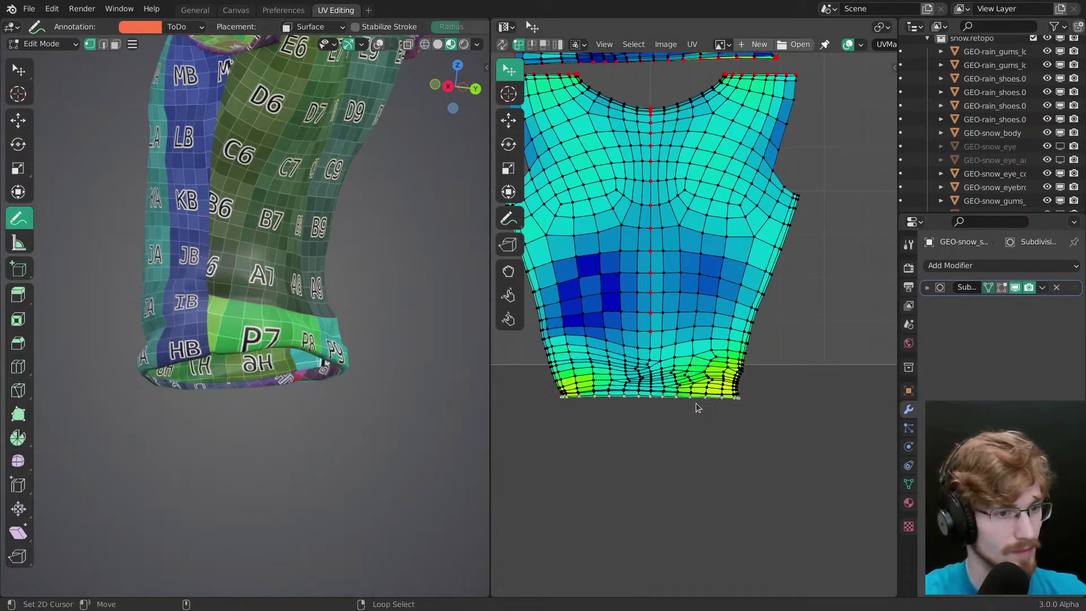
{"action": "key", "text": "s"}
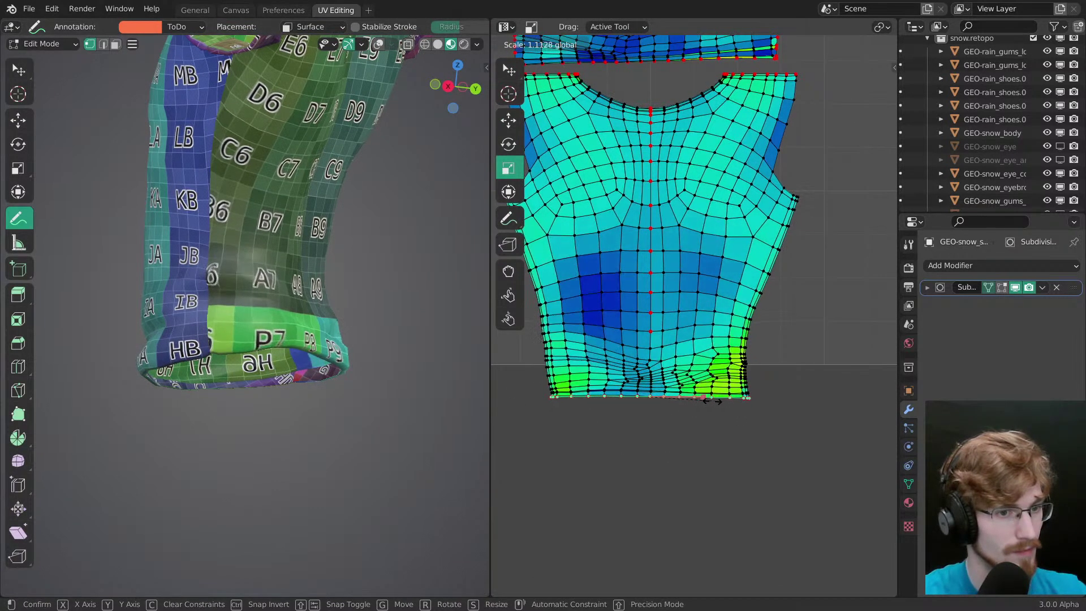
{"action": "left_click", "coordinate": [720, 402]}
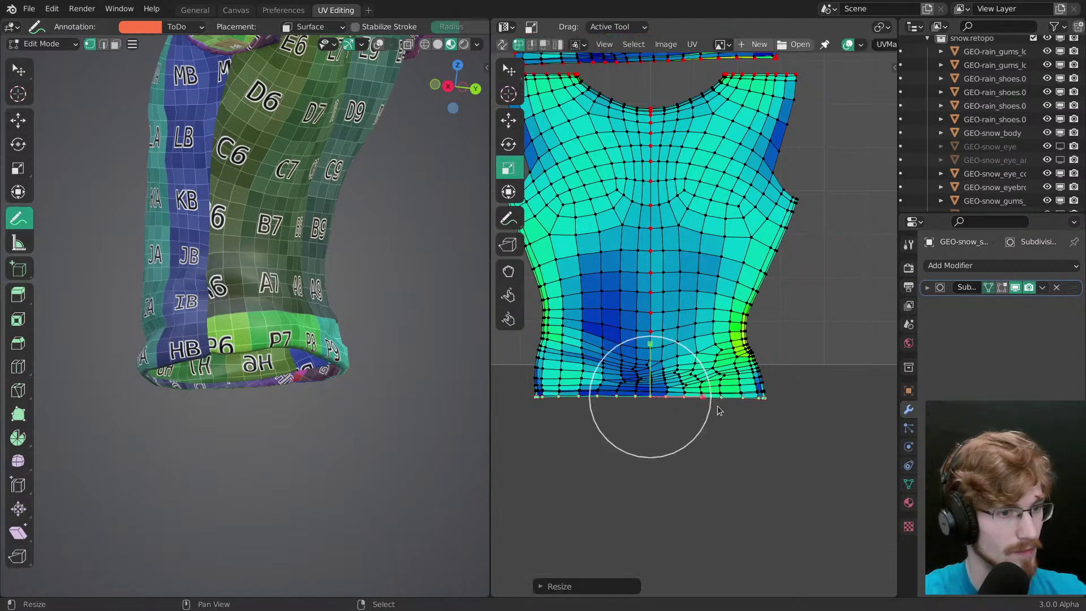
{"action": "left_click_drag", "start_coordinate": [652, 352], "coordinate": [652, 371]}
Step: Select and pin both side edges of the back island, scale them narrower horizontally and activate the Move tool
{"action": "middle_click_drag", "start_coordinate": [765, 384], "coordinate": [802, 405]}
{"action": "right_click", "coordinate": [745, 386], "text": "alt"}
{"action": "right_click", "coordinate": [645, 369], "text": "alt+shift"}
{"action": "middle_click_drag", "start_coordinate": [723, 372], "coordinate": [630, 371]}
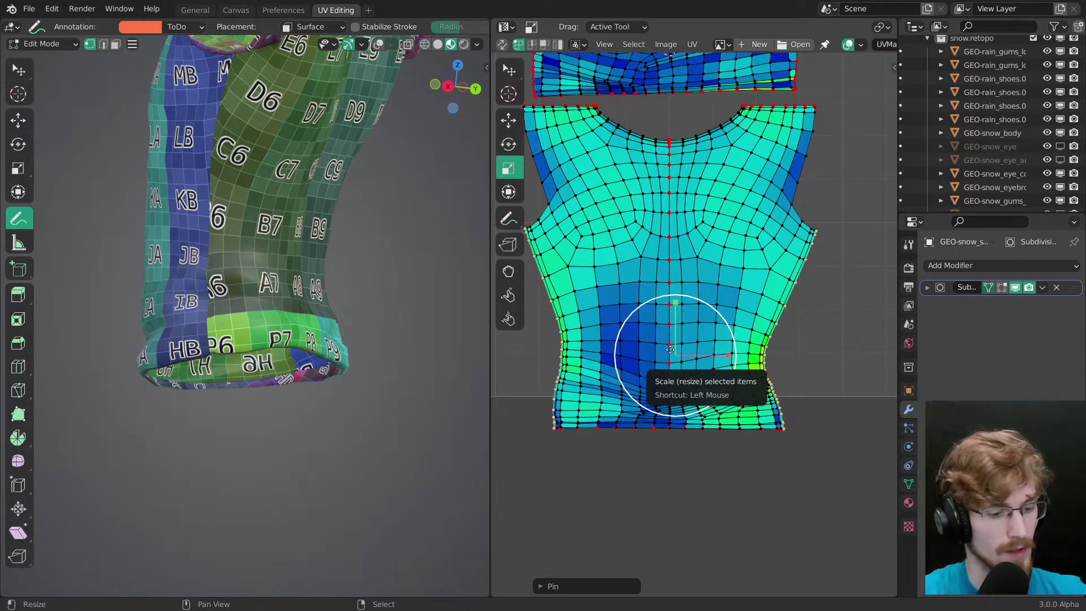
{"action": "left_click", "coordinate": [634, 411]}
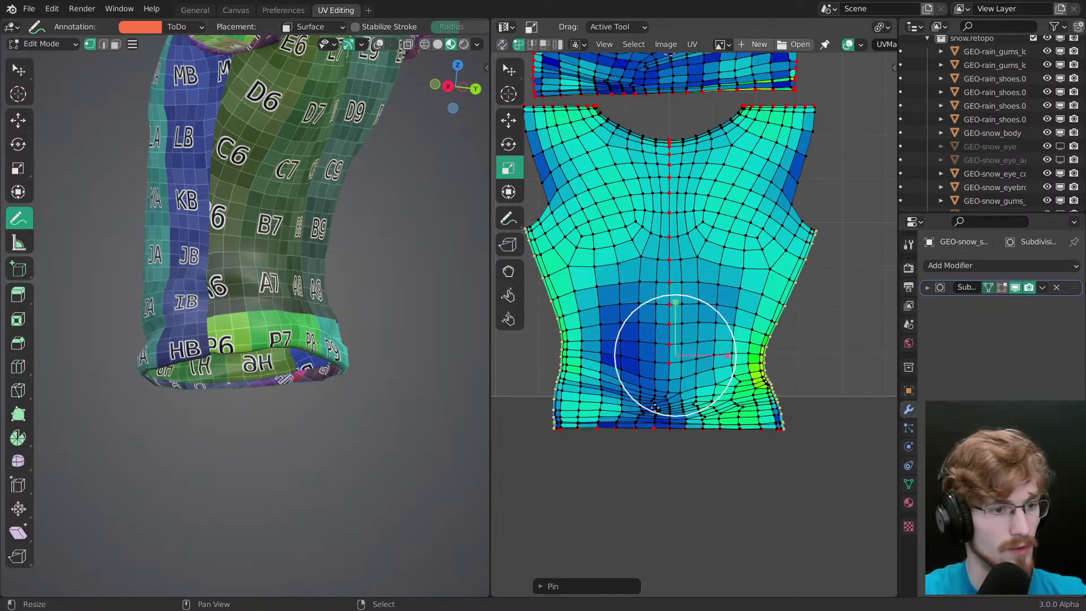
{"action": "left_click_drag", "start_coordinate": [733, 352], "coordinate": [721, 359]}
{"action": "key", "text": "shift+space"}
{"action": "key", "text": "g"}
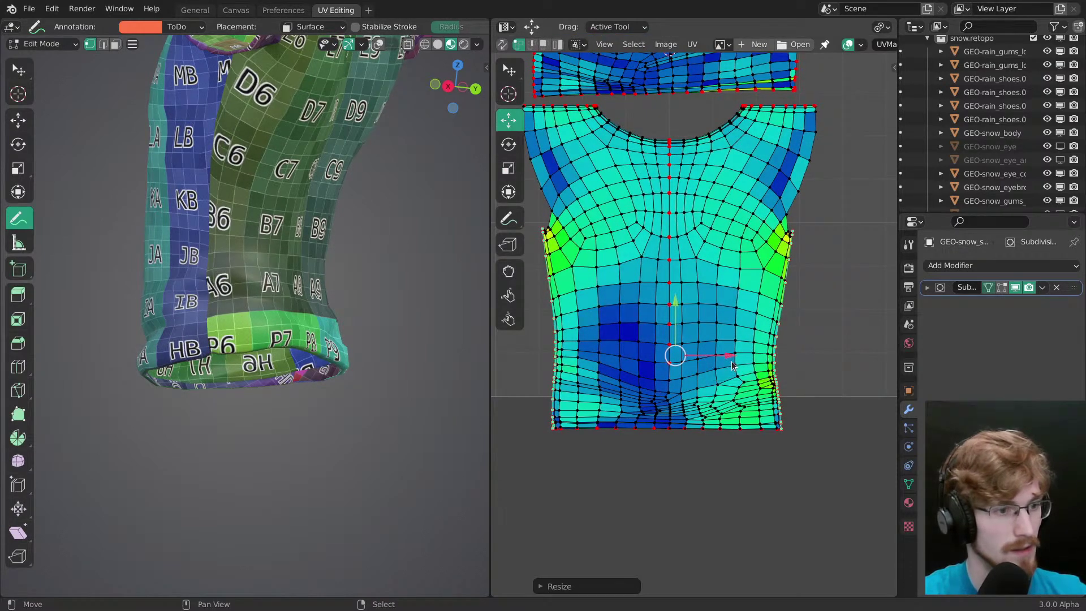
Step: Deselect the side edges and reposition the back island's right armpit corner using smooth proportional editing
{"action": "middle_click_drag", "start_coordinate": [272, 254], "coordinate": [322, 413], "text": "shift"}
{"action": "key", "text": "alt+a"}
{"action": "middle_click_drag", "start_coordinate": [792, 248], "coordinate": [782, 312]}
{"action": "middle_click_drag", "start_coordinate": [781, 313], "coordinate": [807, 291], "text": "ctrl"}
{"action": "middle_click_drag", "start_coordinate": [804, 332], "coordinate": [655, 339]}
{"action": "middle_click_drag", "start_coordinate": [654, 339], "coordinate": [692, 260], "text": "ctrl"}
{"action": "middle_click_drag", "start_coordinate": [692, 260], "coordinate": [830, 286]}
{"action": "middle_click_drag", "start_coordinate": [741, 250], "coordinate": [733, 331], "text": "ctrl"}
{"action": "left_click_drag", "start_coordinate": [723, 308], "coordinate": [727, 312]}
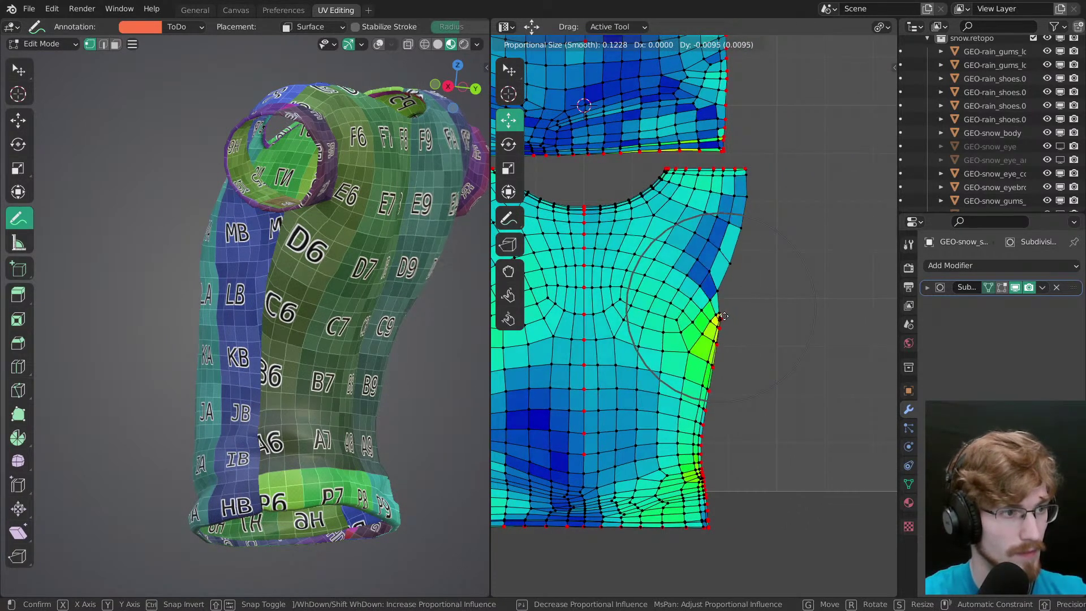
{"action": "left_click_drag", "start_coordinate": [737, 321], "coordinate": [739, 321]}
Step: Adjust the back island's left armpit corner to match, then refine the right armpit corner and check the side seam
{"action": "middle_click_drag", "start_coordinate": [739, 321], "coordinate": [923, 337]}
{"action": "mouse_move", "coordinate": [632, 323]}
{"action": "left_mouse_down"}
{"action": "mouse_move", "coordinate": [604, 341]}
{"action": "mouse_move", "coordinate": [621, 306]}
{"action": "left_mouse_up"}
{"action": "key", "text": "w"}
{"action": "middle_click_drag", "start_coordinate": [848, 328], "coordinate": [672, 281]}
{"action": "left_click_drag", "start_coordinate": [754, 285], "coordinate": [761, 272]}
{"action": "middle_click_drag", "start_coordinate": [444, 379], "coordinate": [260, 411]}
{"action": "middle_click_drag", "start_coordinate": [251, 448], "coordinate": [274, 384], "text": "shift"}
Step: Move the pinned vertices along the lower right side of the back island to smooth its edge towards the hem
{"action": "middle_click_drag", "start_coordinate": [692, 441], "coordinate": [727, 288]}
{"action": "mouse_move", "coordinate": [730, 340]}
{"action": "left_mouse_down"}
{"action": "mouse_move", "coordinate": [730, 330]}
{"action": "mouse_move", "coordinate": [733, 345]}
{"action": "left_mouse_up"}
{"action": "middle_click_drag", "start_coordinate": [739, 371], "coordinate": [719, 300]}
{"action": "left_click_drag", "start_coordinate": [721, 287], "coordinate": [730, 333]}
{"action": "scroll", "coordinate": [725, 299], "scroll_direction": "up", "scroll_amount": 8}
{"action": "left_click_drag", "start_coordinate": [735, 379], "coordinate": [733, 381]}
Step: Adjust the pinned vertices along the lower left side of the back island and check the opposite side seam
{"action": "middle_click_drag", "start_coordinate": [642, 344], "coordinate": [732, 346]}
{"action": "middle_click_drag", "start_coordinate": [207, 339], "coordinate": [441, 362]}
{"action": "middle_click_drag", "start_coordinate": [546, 361], "coordinate": [733, 368], "text": "shift"}
{"action": "middle_click_drag", "start_coordinate": [509, 371], "coordinate": [734, 349], "text": "shift"}
{"action": "left_click_drag", "start_coordinate": [739, 310], "coordinate": [740, 313]}
{"action": "left_click_drag", "start_coordinate": [732, 274], "coordinate": [733, 276]}
{"action": "middle_click_drag", "start_coordinate": [365, 314], "coordinate": [421, 306]}
Step: Leave Edit Mode, save the file, check the shirt's checker texture from the back and return to Edit Mode
{"action": "key", "text": "Tab"}
{"action": "middle_click_drag", "start_coordinate": [276, 331], "coordinate": [367, 283]}
{"action": "key", "text": "ctrl+s"}
{"action": "key", "text": "ctrl+KP_1"}
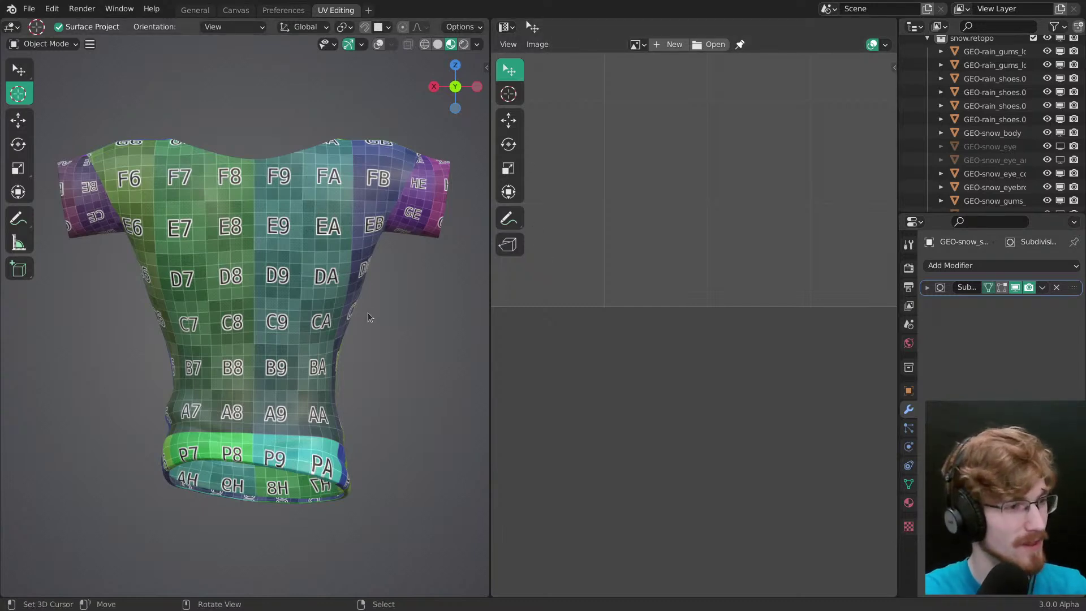
{"action": "mouse_move", "coordinate": [345, 331]}
{"action": "middle_mouse_down", "text": "shift"}
{"action": "mouse_move", "coordinate": [379, 363]}
{"action": "mouse_move", "coordinate": [352, 344]}
{"action": "middle_mouse_up", "text": "shift"}
{"action": "key", "text": "Tab"}
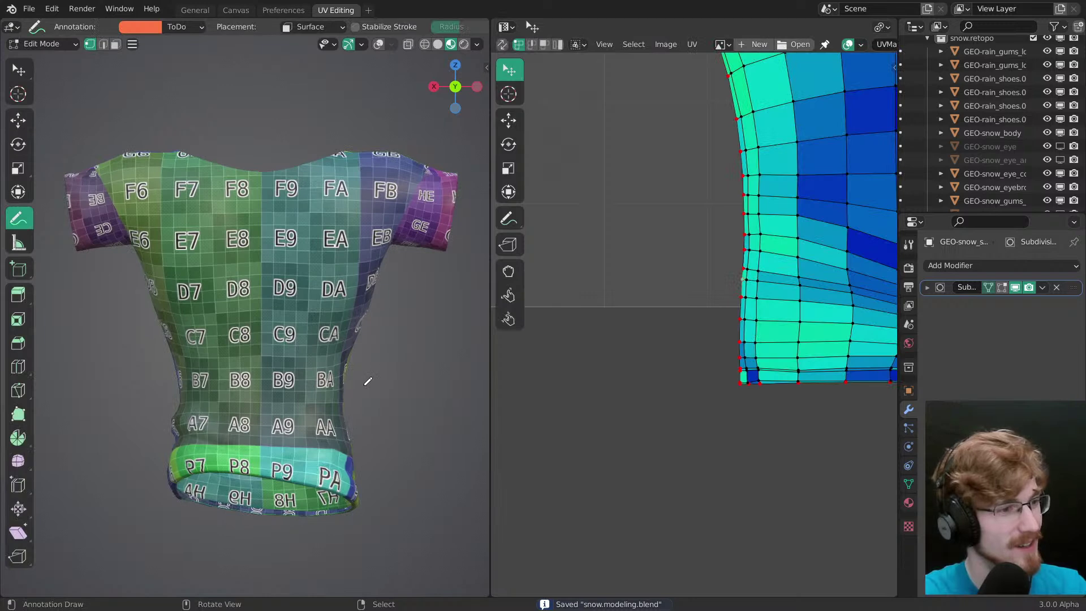
Step: Turn the viewport overlays back on, select the entire shirt mesh to show all its UV islands and save the file
{"action": "key", "text": "alt+shift+z"}
{"action": "key", "text": "shift+space"}
{"action": "key", "text": "space"}
{"action": "mouse_move", "coordinate": [340, 254]}
{"action": "middle_mouse_down", "text": "shift"}
{"action": "mouse_move", "coordinate": [367, 276]}
{"action": "mouse_move", "coordinate": [328, 335]}
{"action": "mouse_move", "coordinate": [433, 339]}
{"action": "middle_mouse_up", "text": "shift"}
{"action": "key", "text": "alt+a"}
{"action": "key", "text": "l"}
{"action": "key", "text": "a"}
{"action": "middle_click_drag", "start_coordinate": [768, 148], "coordinate": [647, 416]}
{"action": "middle_click_drag", "start_coordinate": [647, 416], "coordinate": [655, 376], "text": "ctrl"}
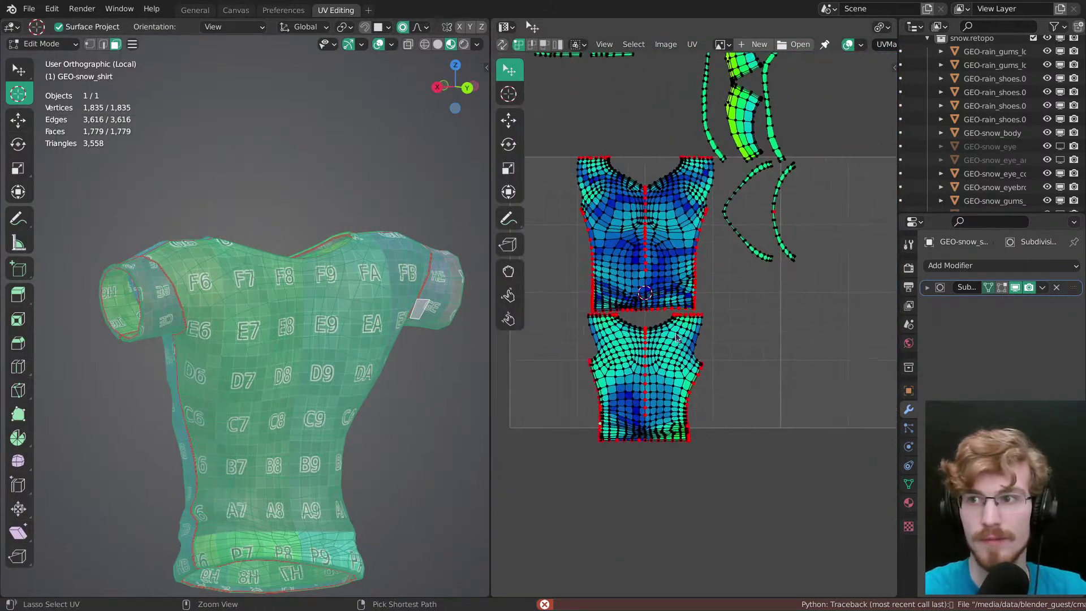
{"action": "key", "text": "ctrl+s"}
Step: Enable UV sync selection and pick a face on the shirt's sleeve with its linked faces
{"action": "middle_click_drag", "start_coordinate": [670, 239], "coordinate": [699, 308]}
{"action": "middle_click_drag", "start_coordinate": [697, 292], "coordinate": [680, 364]}
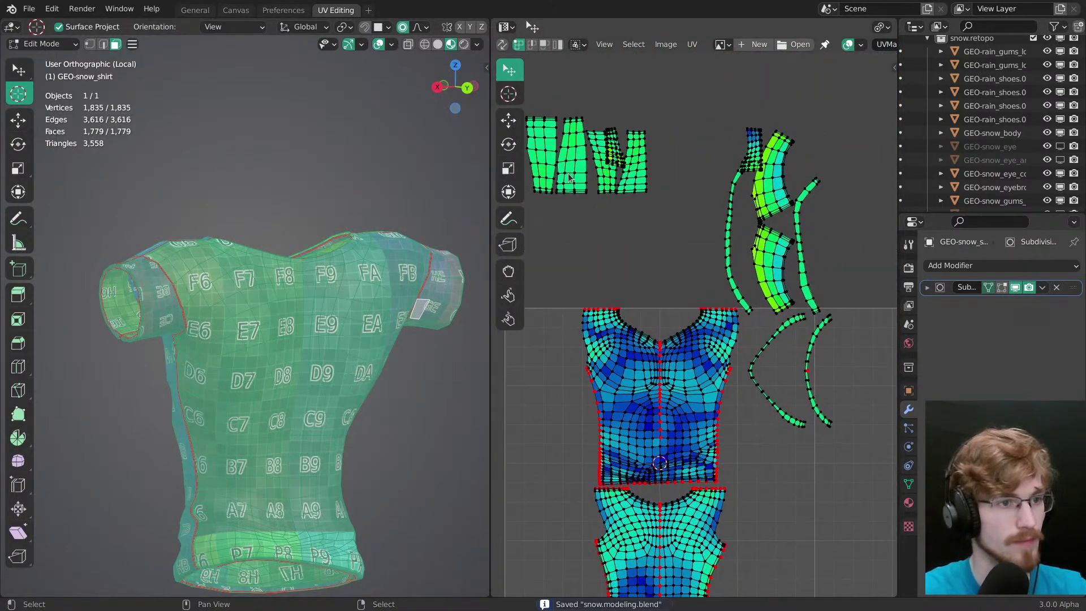
{"action": "key", "text": "l"}
{"action": "middle_click_drag", "start_coordinate": [333, 345], "coordinate": [476, 362]}
{"action": "left_click", "coordinate": [503, 44]}
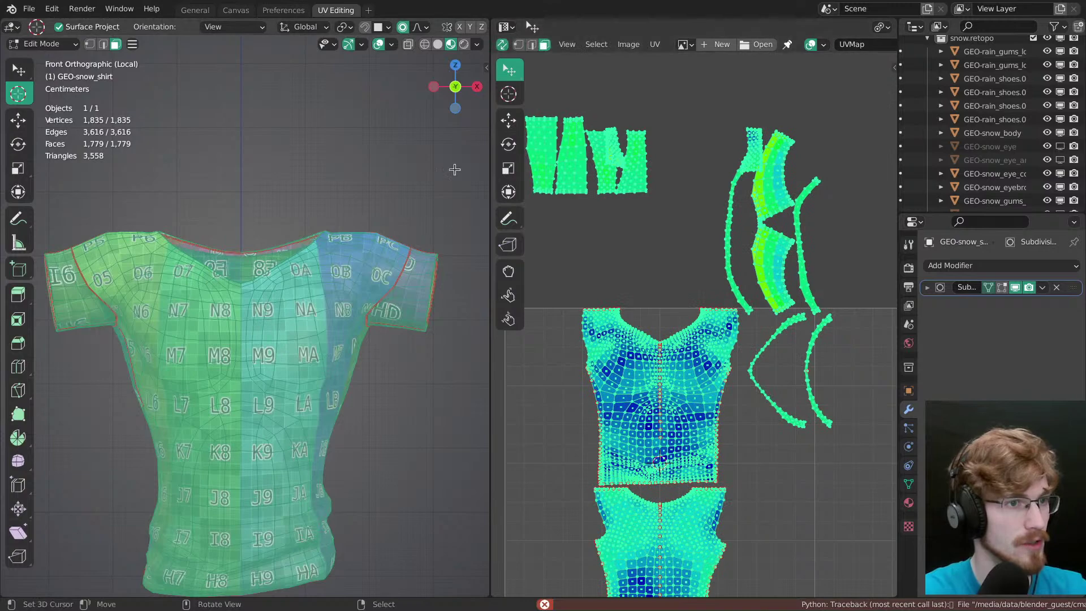
{"action": "left_click", "coordinate": [638, 189]}
{"action": "left_click", "coordinate": [406, 302]}
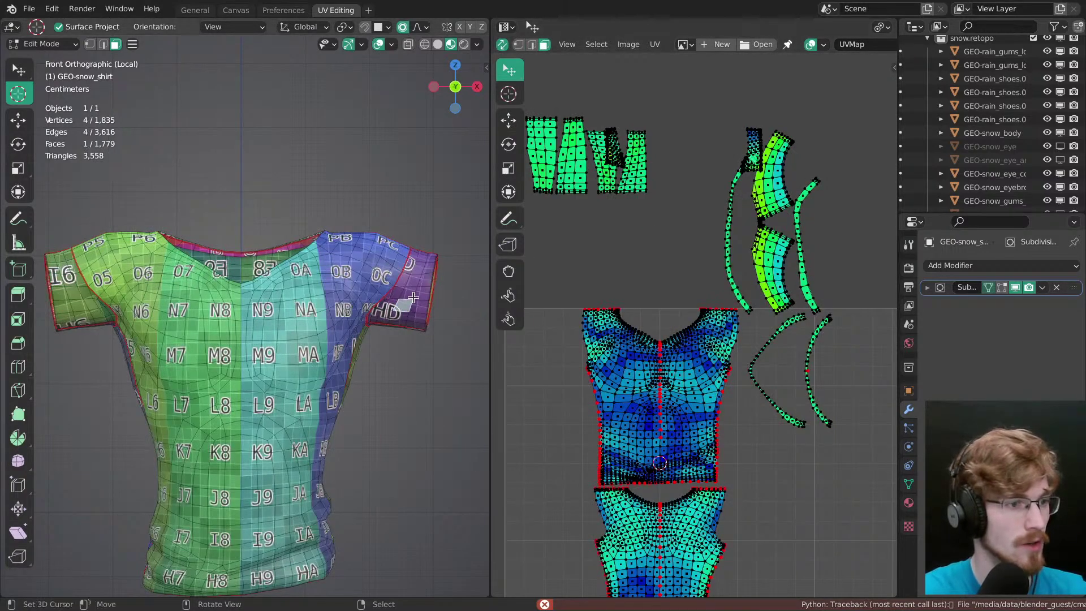
{"action": "key", "text": "ctrl+l"}
Step: Select linked sleeve pieces and move their UV islands away from the other loose pieces to the side of the torso islands
{"action": "middle_click_drag", "start_coordinate": [428, 277], "coordinate": [435, 327]}
{"action": "scroll", "coordinate": [240, 284], "scroll_direction": "up", "scroll_amount": 3}
{"action": "right_click", "coordinate": [261, 286], "text": "shift"}
{"action": "key", "text": "l"}
{"action": "middle_click_drag", "start_coordinate": [822, 262], "coordinate": [787, 173]}
{"action": "key", "text": "g"}
{"action": "left_click_drag", "start_coordinate": [787, 173], "coordinate": [764, 364]}
{"action": "middle_click_drag", "start_coordinate": [764, 365], "coordinate": [760, 394], "text": "ctrl"}
{"action": "key", "text": "ctrl+z"}
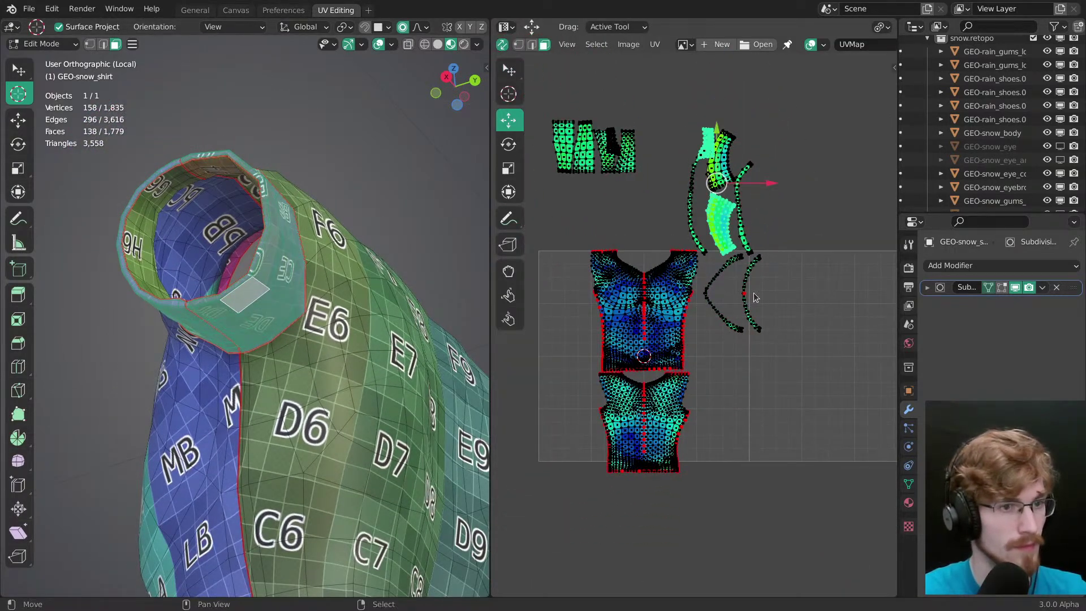
{"action": "left_click_drag", "start_coordinate": [601, 164], "coordinate": [734, 372]}
{"action": "right_click", "coordinate": [734, 372]}
Step: Gather the linked outer and inner faces of one sleeve and move their UV islands together below the main layout
{"action": "key", "text": "l"}
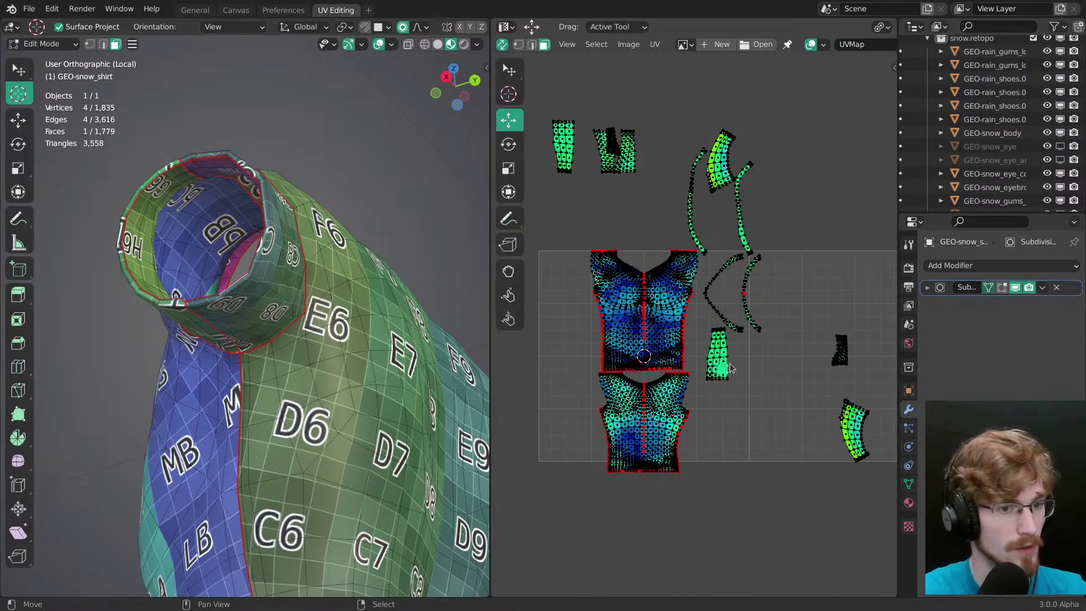
{"action": "key", "text": "alt+a"}
{"action": "key", "text": "l"}
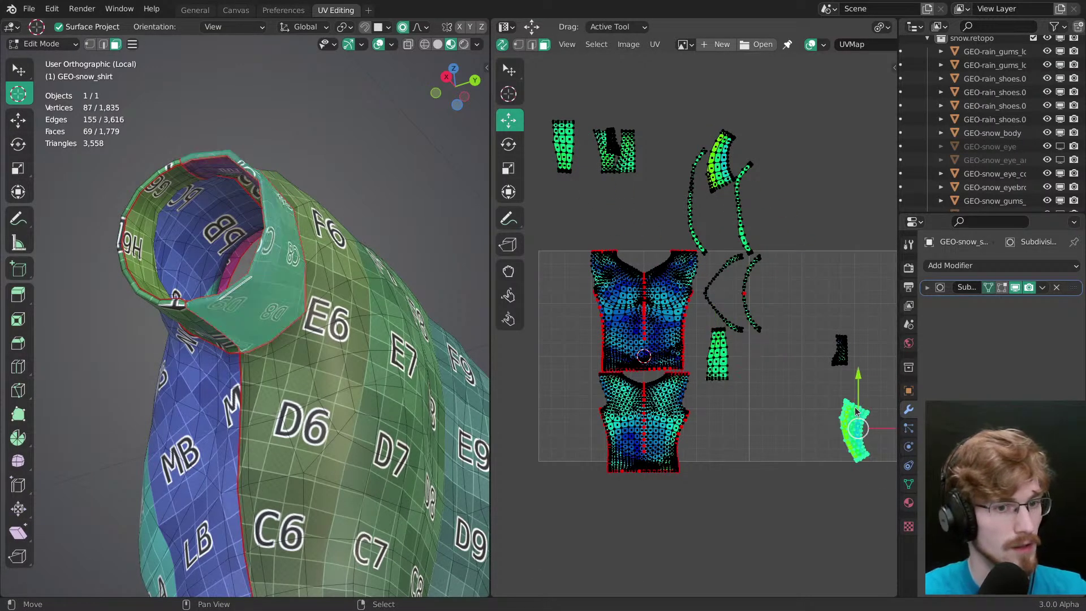
{"action": "key", "text": "l"}
{"action": "middle_click_drag", "start_coordinate": [320, 335], "coordinate": [359, 392]}
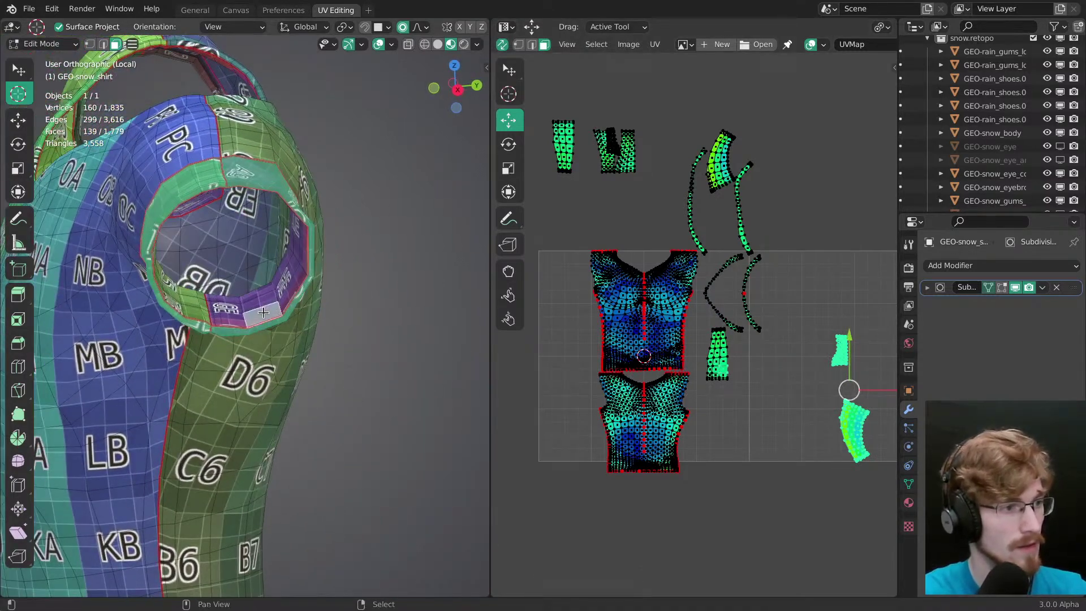
{"action": "key", "text": "l"}
{"action": "key", "text": "l"}
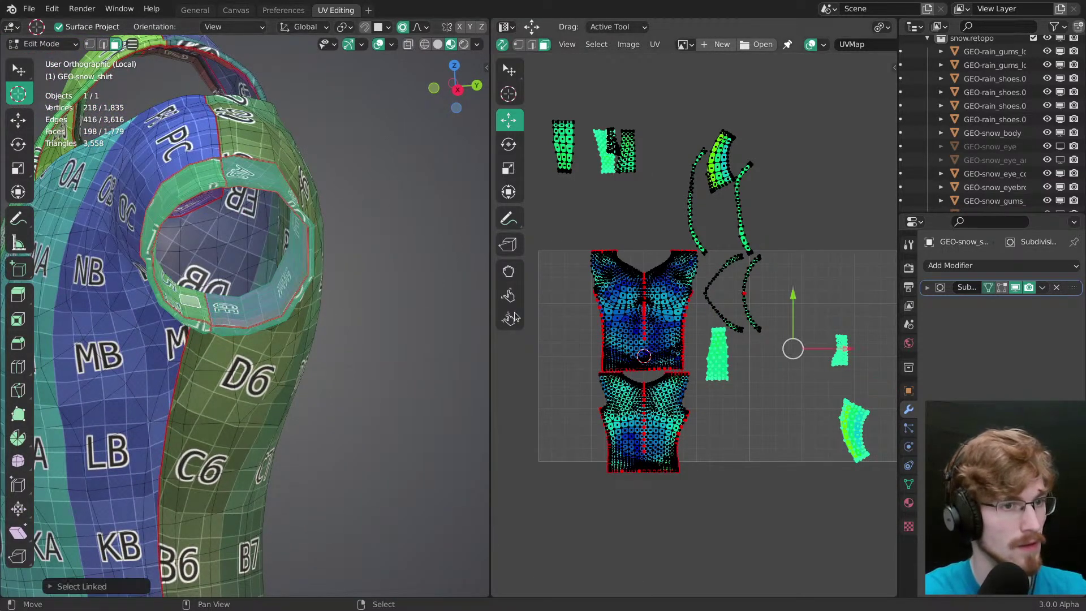
{"action": "key", "text": "g"}
{"action": "left_click", "coordinate": [760, 364]}
{"action": "middle_click_drag", "start_coordinate": [760, 364], "coordinate": [759, 330], "text": "ctrl"}
{"action": "key", "text": "g"}
{"action": "left_click", "coordinate": [813, 426]}
{"action": "middle_click_drag", "start_coordinate": [789, 427], "coordinate": [671, 379]}
Step: Reposition the first sleeve island below the layout and place the second straight sleeve island directly beside it
{"action": "key", "text": "alt+a"}
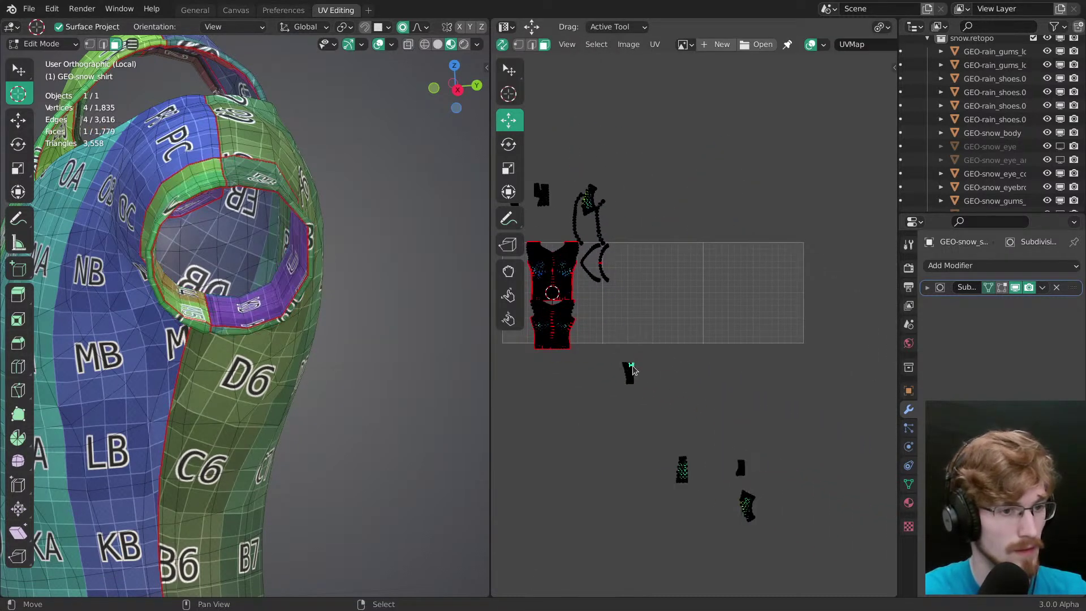
{"action": "key", "text": "g"}
{"action": "left_click", "coordinate": [685, 420]}
{"action": "key", "text": "alt+a"}
{"action": "key", "text": "l"}
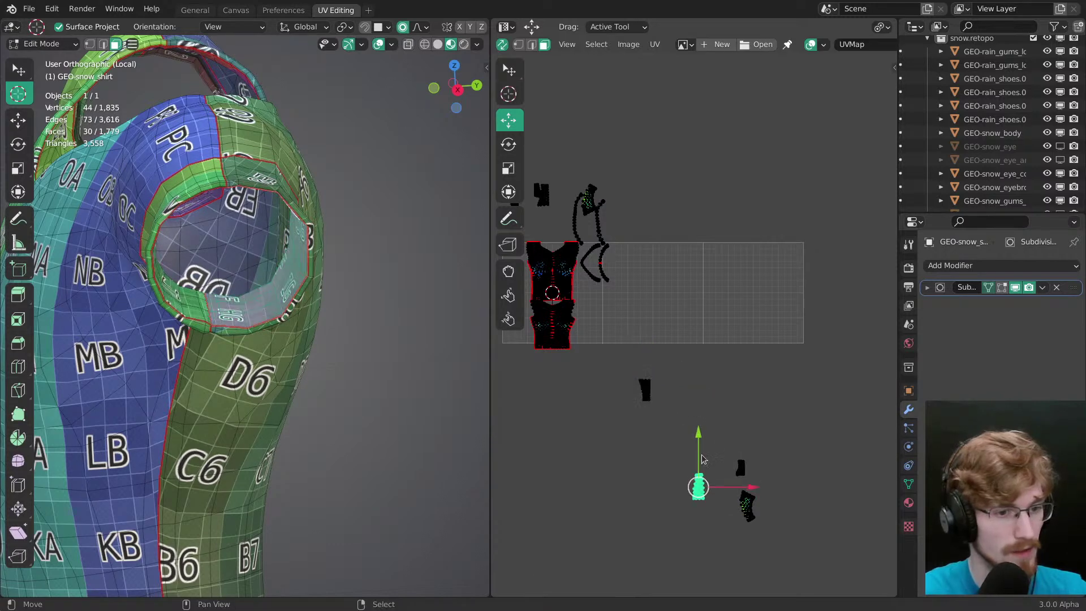
{"action": "key", "text": "g"}
{"action": "left_click", "coordinate": [683, 338]}
Step: Try to move the small sleeve island next to the two placed sleeve pieces
{"action": "key", "text": "alt+a"}
{"action": "key", "text": "l"}
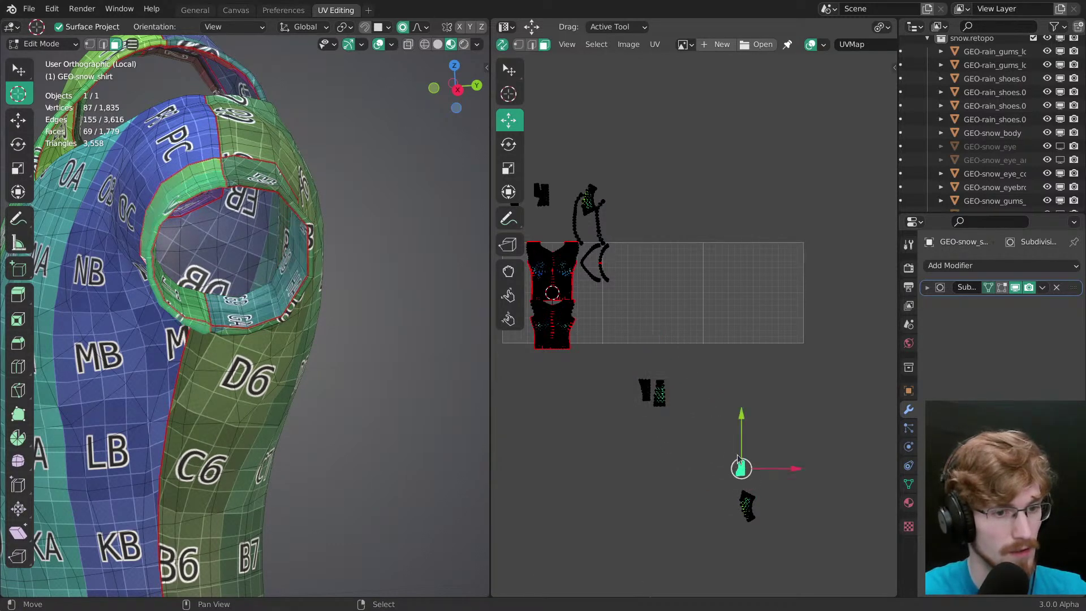
{"action": "key", "text": "g"}
{"action": "left_click", "coordinate": [707, 395]}
{"action": "key", "text": "ctrl+z"}
Step: Move the curved sleeve island and the small sleeve island up beside the two already placed sleeve pieces
{"action": "right_click", "coordinate": [752, 512]}
{"action": "key", "text": "l"}
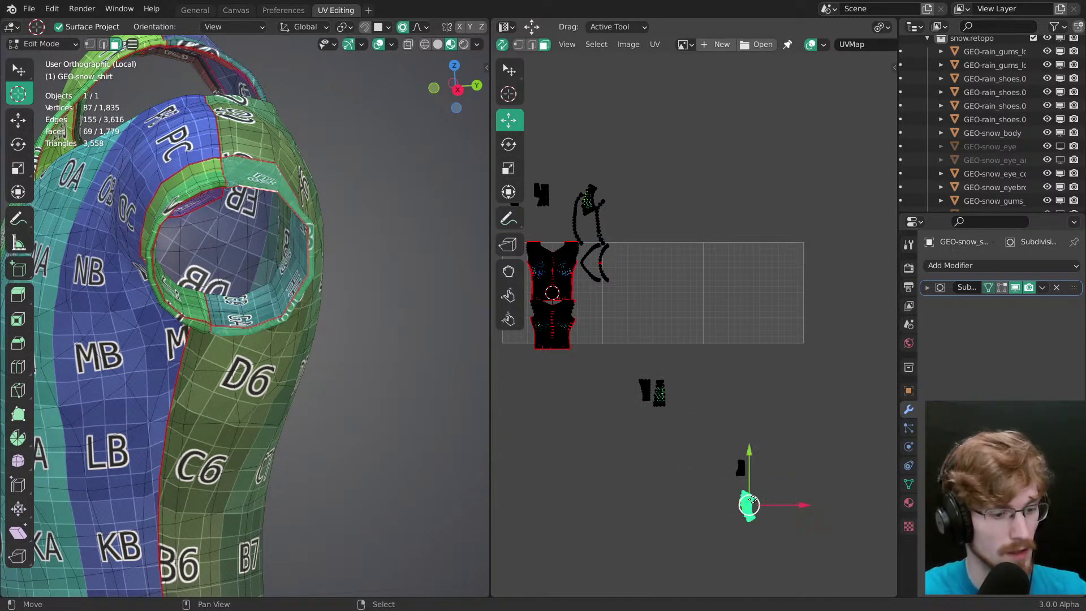
{"action": "key", "text": "g"}
{"action": "left_click", "coordinate": [664, 372]}
{"action": "key", "text": "alt+a"}
{"action": "key", "text": "l"}
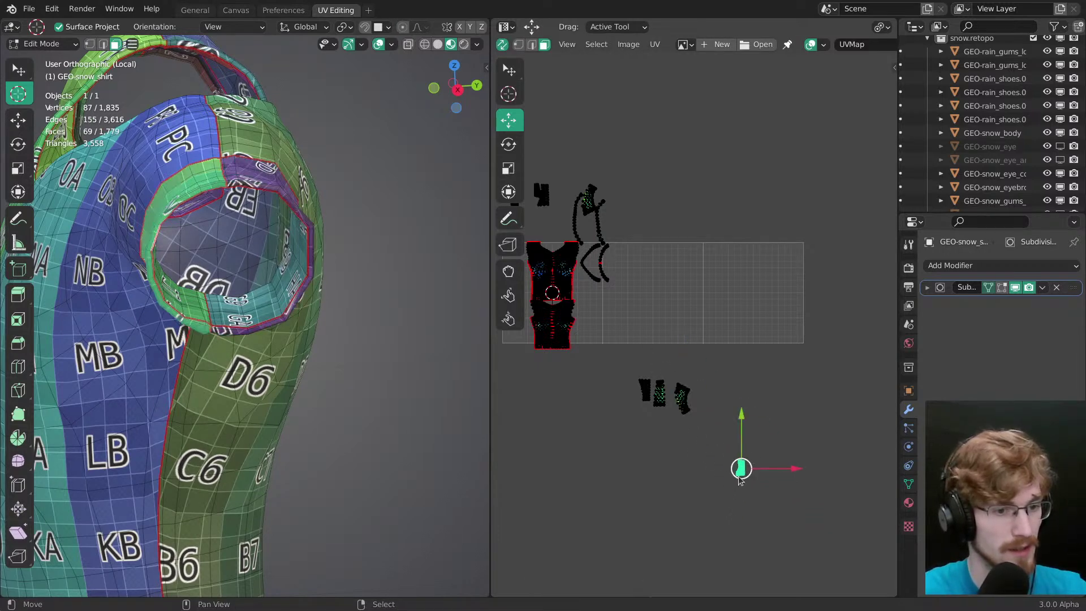
{"action": "key", "text": "g"}
{"action": "left_click", "coordinate": [697, 426]}
Step: Tighten the spacing of the small and curved sleeve islands so all four sleeve pieces sit in one row
{"action": "scroll", "coordinate": [682, 362], "scroll_direction": "up", "scroll_amount": 4}
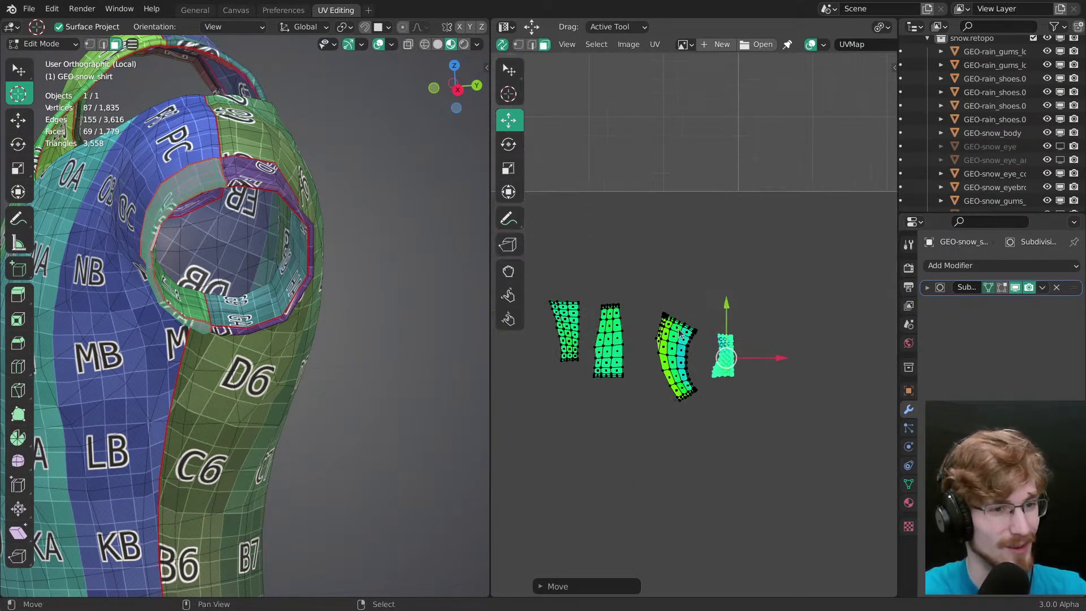
{"action": "key", "text": "g"}
{"action": "left_click", "coordinate": [668, 341]}
{"action": "key", "text": "alt+a"}
{"action": "key", "text": "l"}
{"action": "key", "text": "g"}
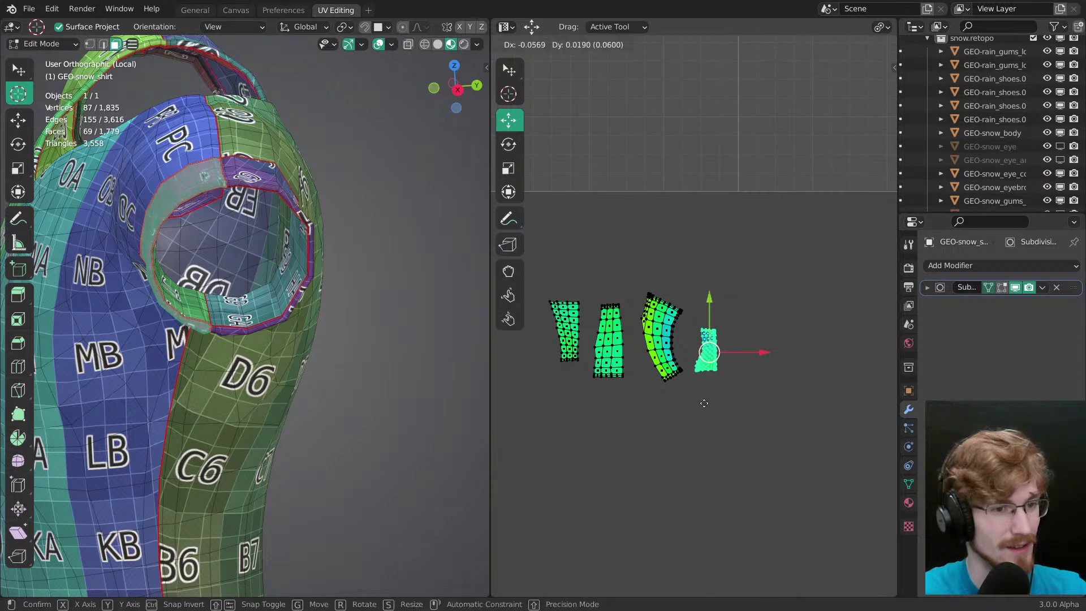
{"action": "left_click", "coordinate": [703, 399]}
Step: Select the row of four sleeve islands and move it inside the UV area beside the back torso island
{"action": "middle_click_drag", "start_coordinate": [668, 388], "coordinate": [762, 479]}
{"action": "scroll", "coordinate": [684, 421], "scroll_direction": "down", "scroll_amount": 5}
{"action": "key", "text": "b"}
{"action": "left_click_drag", "start_coordinate": [667, 392], "coordinate": [736, 338]}
{"action": "key", "text": "g"}
{"action": "left_click_drag", "start_coordinate": [745, 390], "coordinate": [697, 334]}
{"action": "middle_click_drag", "start_coordinate": [696, 345], "coordinate": [751, 441], "text": "ctrl"}
{"action": "middle_click_drag", "start_coordinate": [751, 441], "coordinate": [695, 305], "text": "ctrl"}
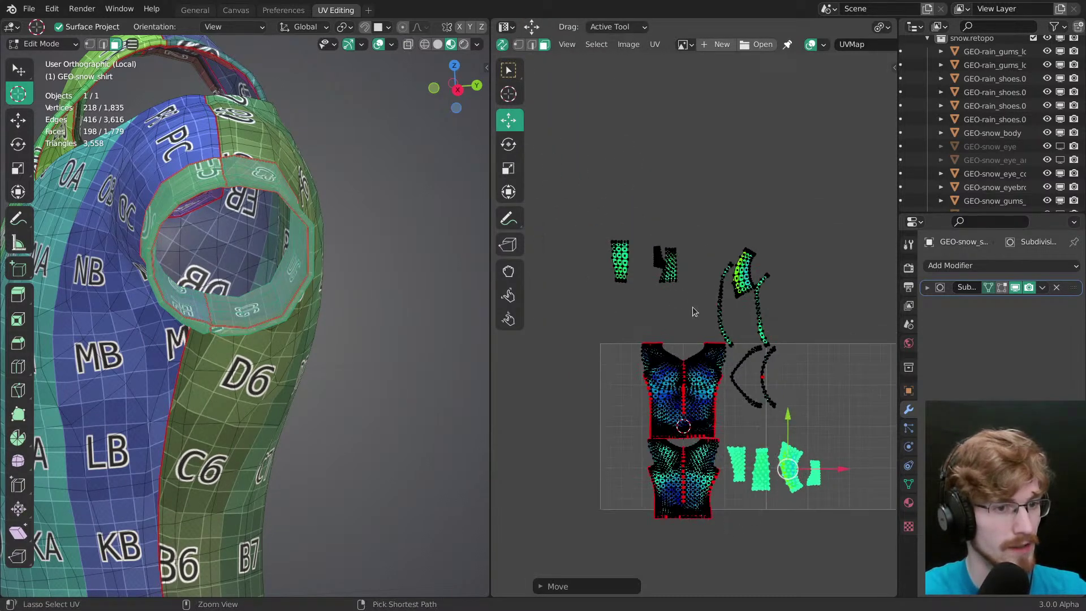
{"action": "key", "text": "alt+a"}
Step: Select the shirt's outer front sleeve piece with its linked faces and move its small UV island beside the front torso island
{"action": "middle_click_drag", "start_coordinate": [735, 481], "coordinate": [749, 401], "text": "ctrl"}
{"action": "middle_click_drag", "start_coordinate": [750, 401], "coordinate": [647, 305]}
{"action": "key", "text": "KP_1"}
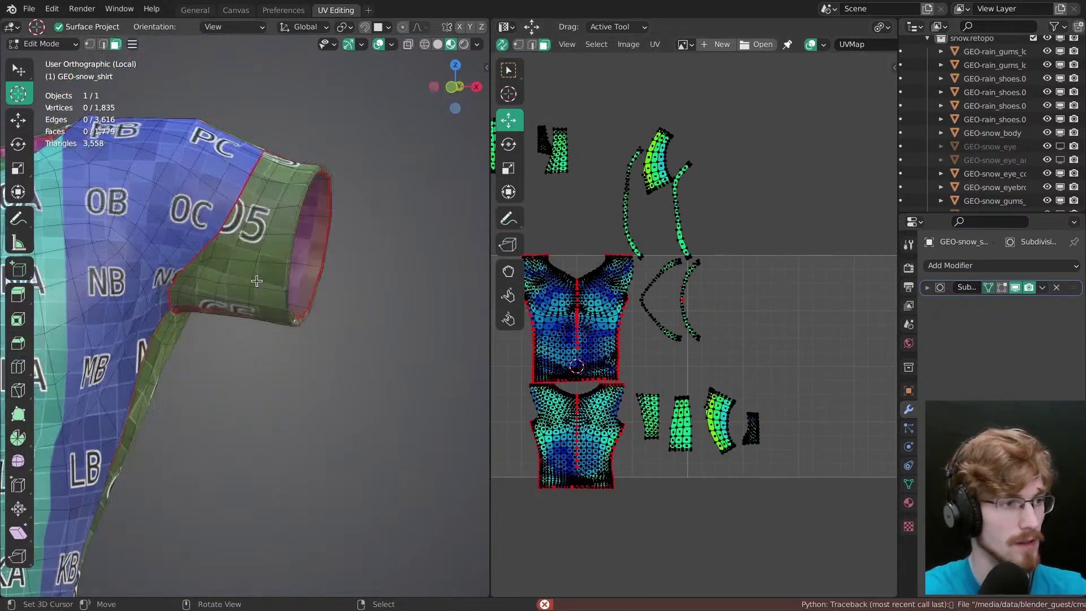
{"action": "left_click", "coordinate": [278, 264]}
{"action": "key", "text": "ctrl+l"}
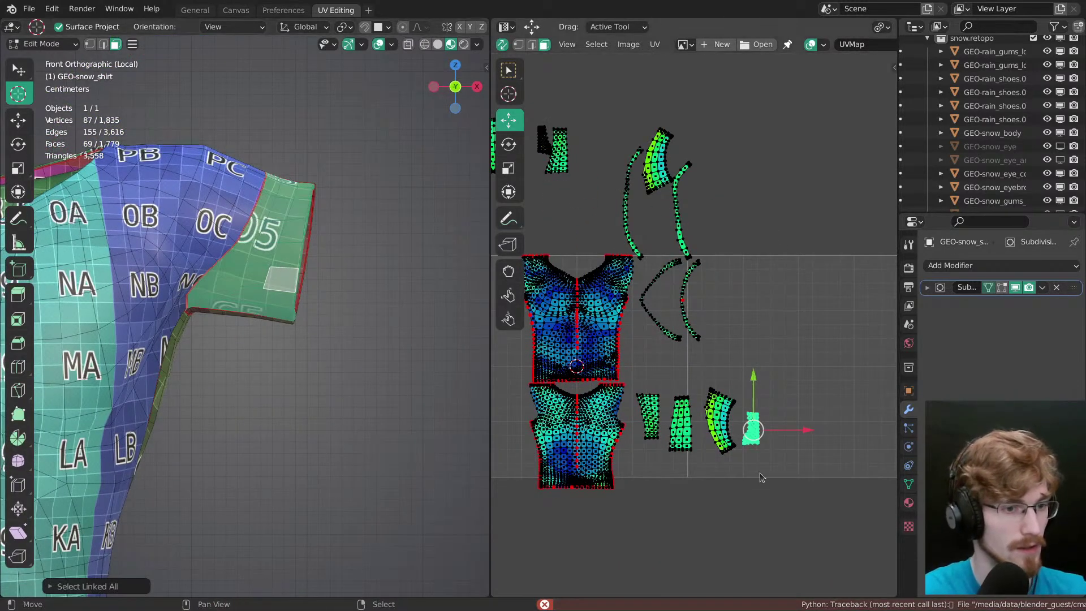
{"action": "key", "text": "g"}
{"action": "left_click", "coordinate": [649, 391]}
Step: Select both curved neckline strip islands beside the front torso island
{"action": "key", "text": "alt+a"}
{"action": "middle_click_drag", "start_coordinate": [670, 302], "coordinate": [709, 349]}
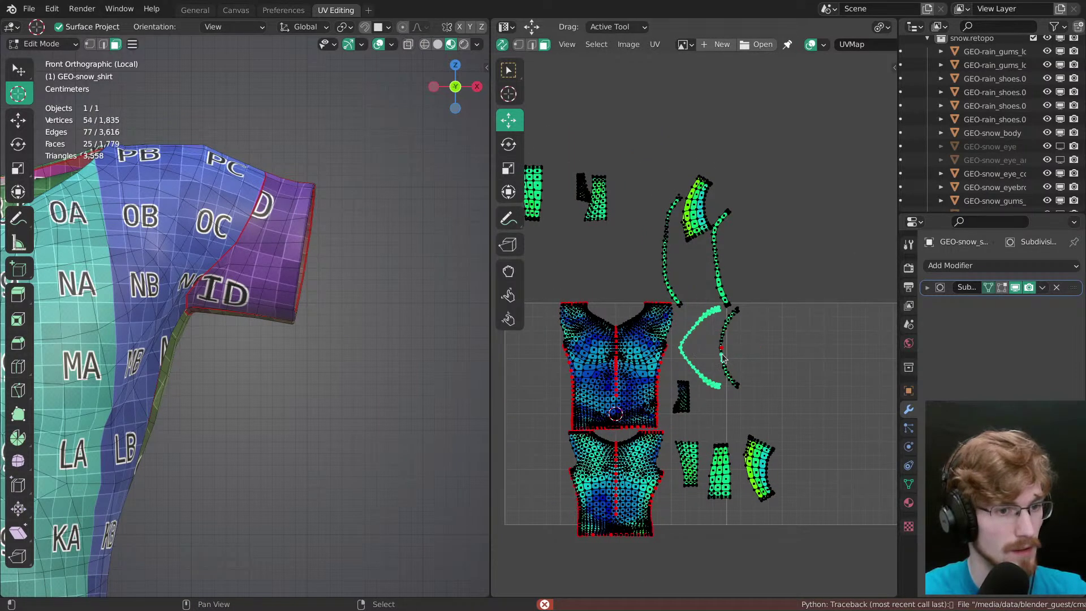
{"action": "key", "text": "l"}
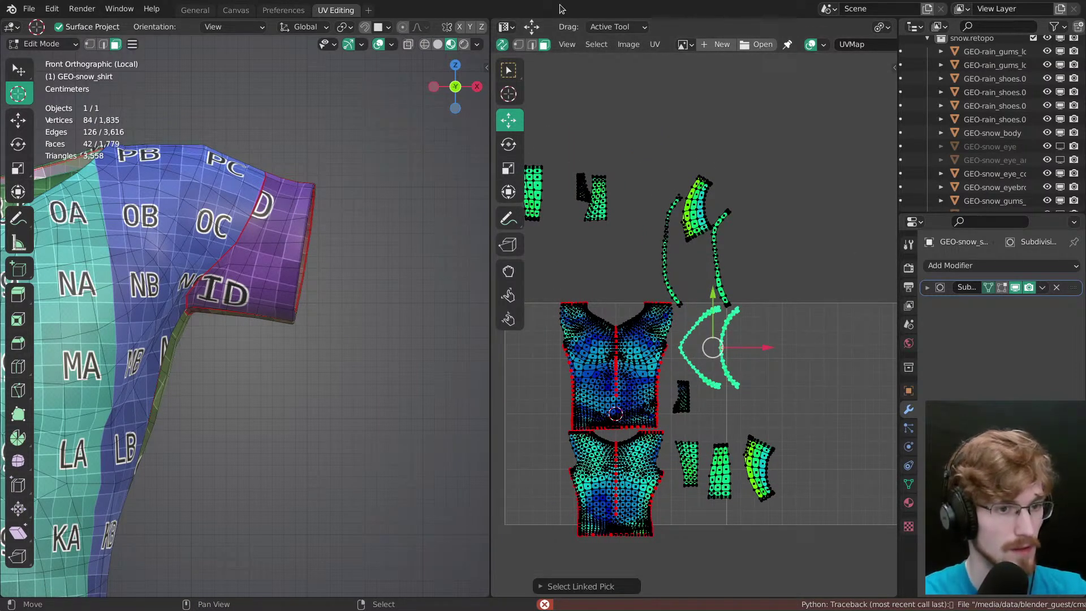
{"action": "key", "text": "r"}
{"action": "left_click_drag", "start_coordinate": [786, 400], "coordinate": [790, 352]}
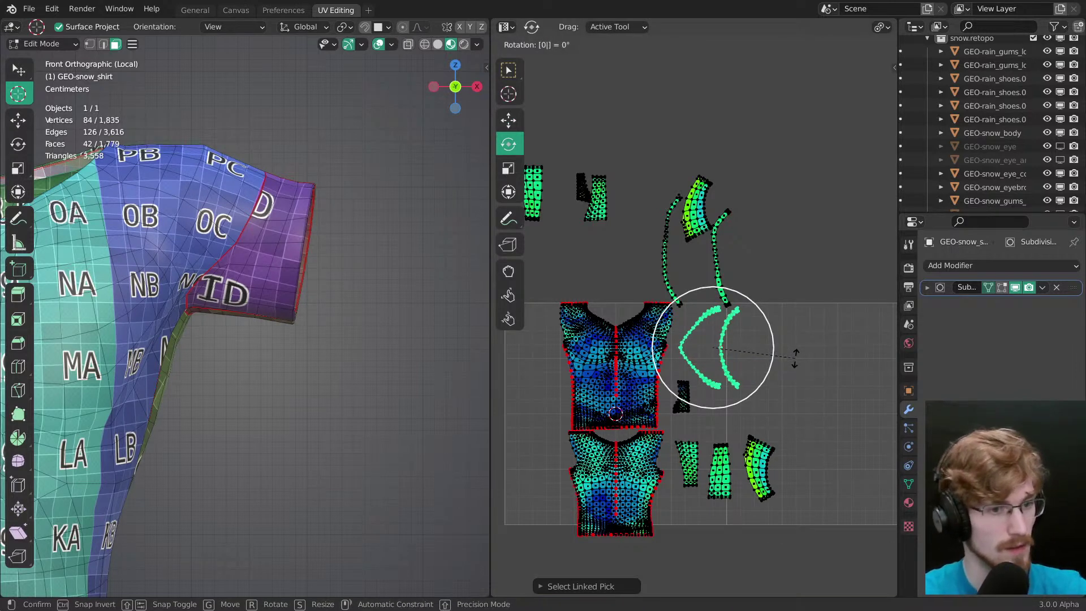
{"action": "key", "text": "Escape"}
{"action": "mouse_move", "coordinate": [769, 428]}
{"action": "middle_mouse_down", "text": "ctrl"}
{"action": "mouse_move", "coordinate": [828, 421]}
{"action": "mouse_move", "coordinate": [782, 411]}
{"action": "middle_mouse_up", "text": "ctrl"}
{"action": "left_click_drag", "start_coordinate": [782, 412], "coordinate": [763, 275]}
{"action": "type", "text": "90"}
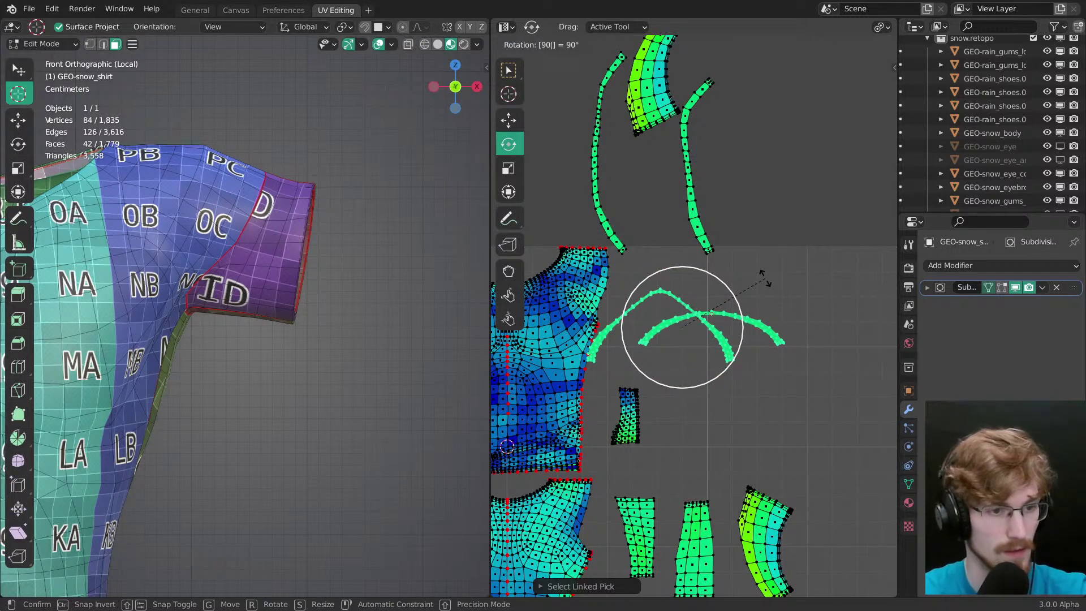
{"action": "key", "text": "Return"}
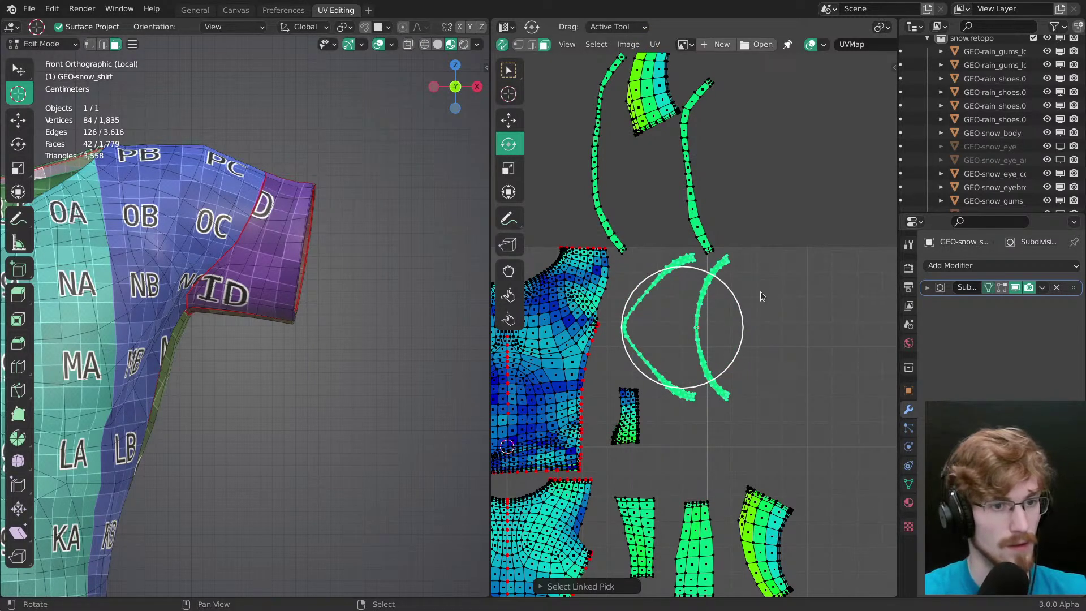
Step: Rotate the two neckline strips together by -90 degrees and place them above the front torso island's neckline
{"action": "type", "text": "r90-"}
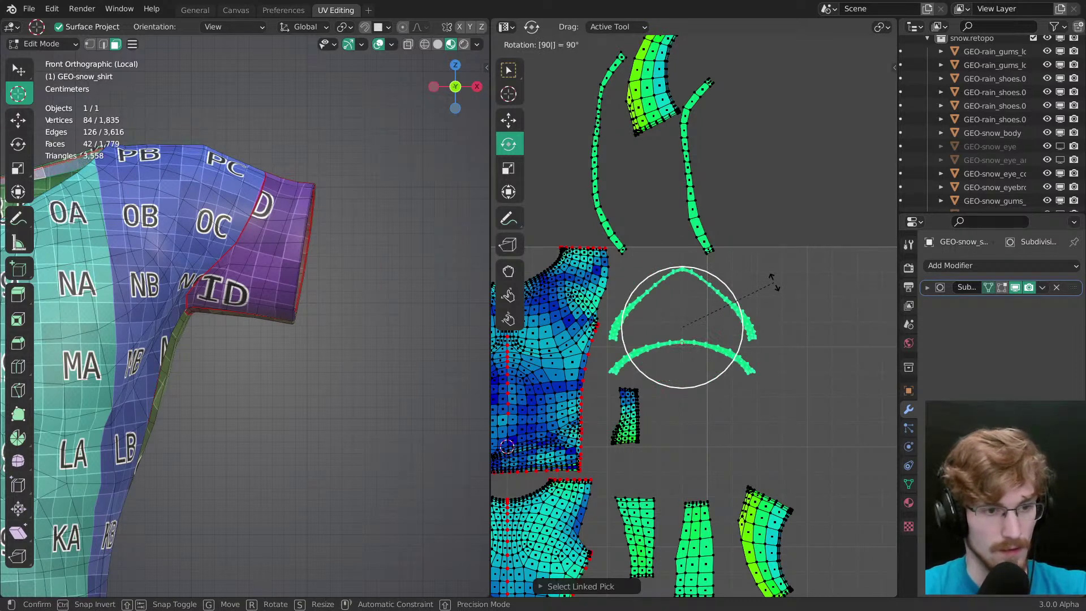
{"action": "key", "text": "Return"}
{"action": "middle_click_drag", "start_coordinate": [729, 370], "coordinate": [837, 442]}
{"action": "key", "text": "g"}
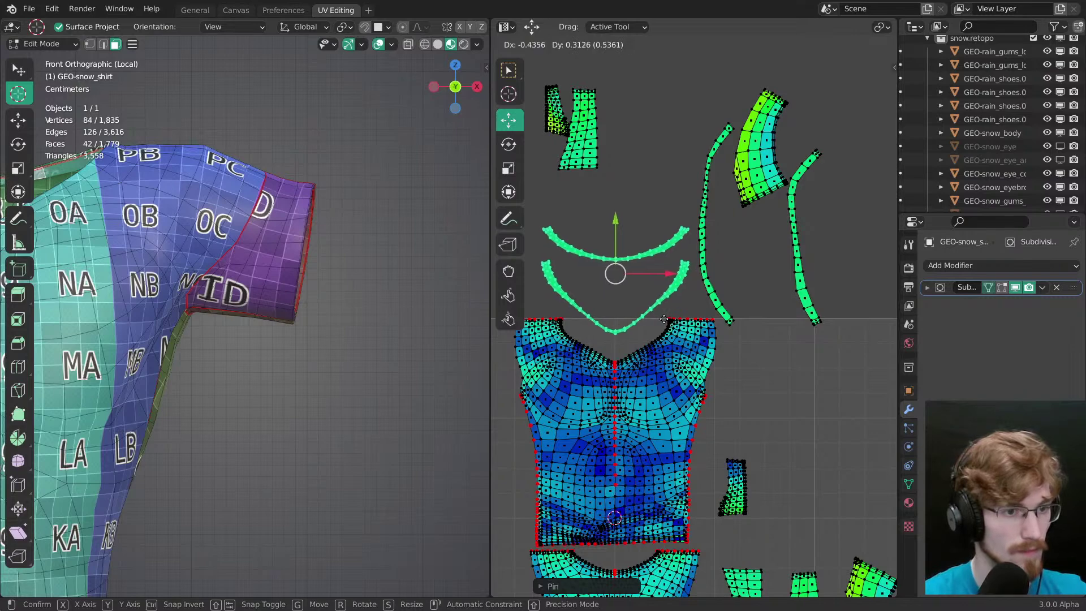
{"action": "left_click", "coordinate": [664, 318]}
Step: Scale both neckline strips down to fit the neckline opening and move them closer to the front torso island
{"action": "key", "text": "s"}
{"action": "left_click", "coordinate": [648, 303]}
{"action": "middle_click_drag", "start_coordinate": [650, 283], "coordinate": [703, 321], "text": "ctrl"}
{"action": "middle_click_drag", "start_coordinate": [702, 321], "coordinate": [703, 249], "text": "ctrl"}
{"action": "middle_click_drag", "start_coordinate": [699, 364], "coordinate": [714, 311]}
{"action": "key", "text": "1"}
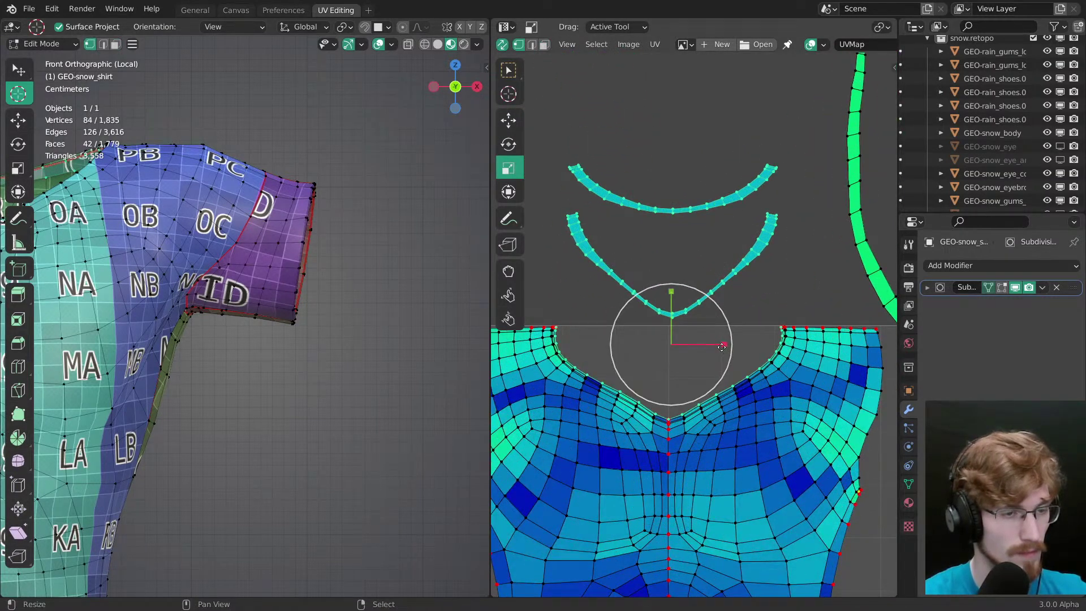
{"action": "key", "text": "3"}
{"action": "key", "text": "g"}
{"action": "left_click_drag", "start_coordinate": [743, 374], "coordinate": [746, 411]}
{"action": "key", "text": "s"}
{"action": "key", "text": "g"}
{"action": "left_click_drag", "start_coordinate": [746, 402], "coordinate": [741, 424]}
Step: Select only the V-shaped neckline strip and move it vertically down into the front torso island's neckline
{"action": "right_click", "coordinate": [693, 356]}
{"action": "key", "text": "l"}
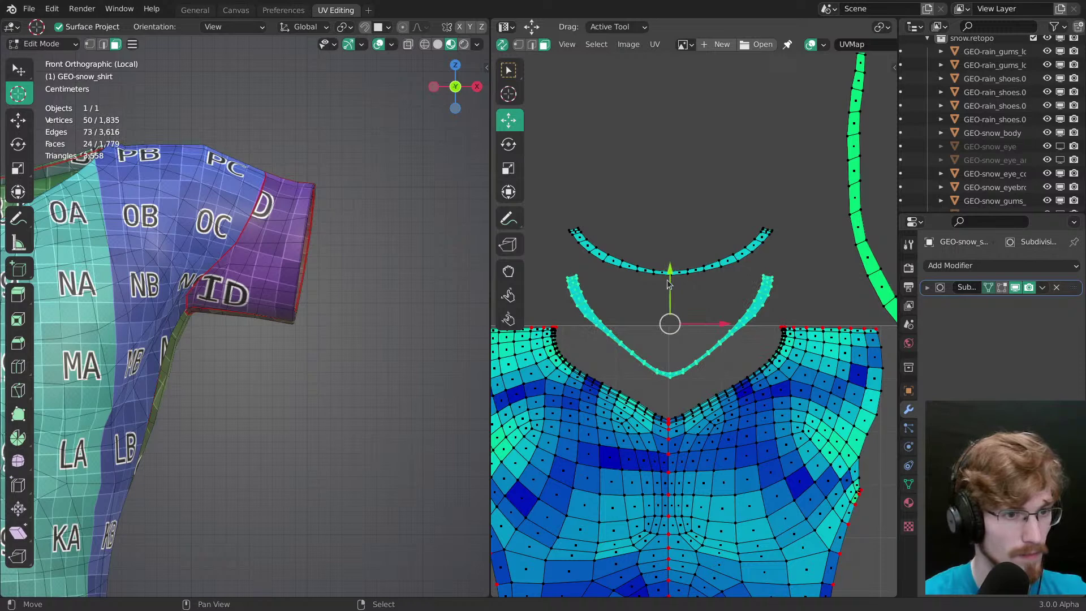
{"action": "left_click_drag", "start_coordinate": [667, 285], "coordinate": [670, 318]}
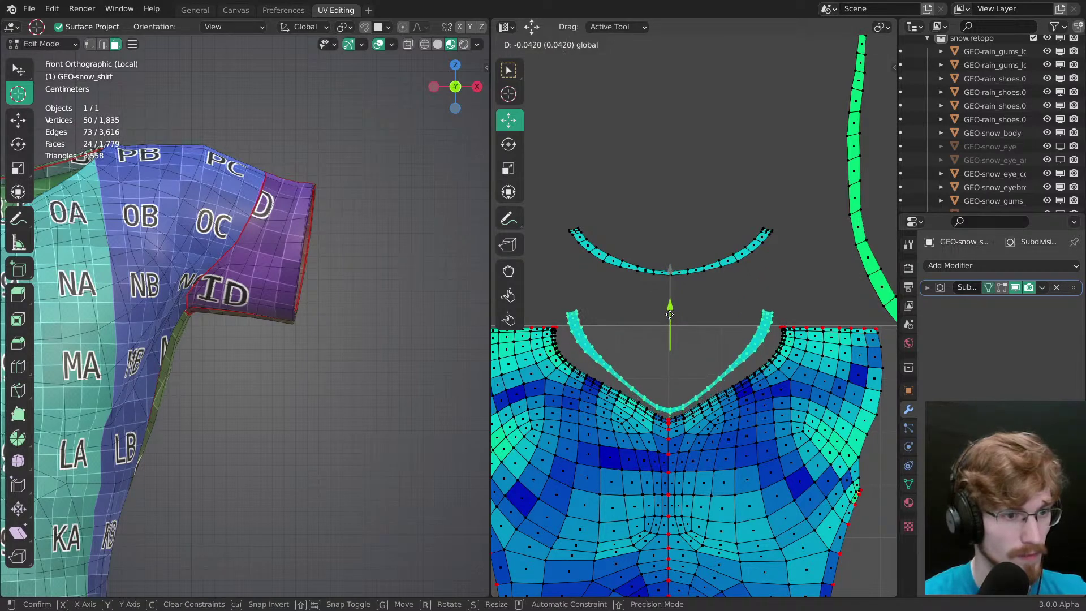
{"action": "left_click_drag", "start_coordinate": [668, 310], "coordinate": [669, 311]}
Step: Select the seam edge loop around the shirt's neckline in the 3D view and save the file
{"action": "middle_click_drag", "start_coordinate": [183, 310], "coordinate": [383, 376], "text": "shift"}
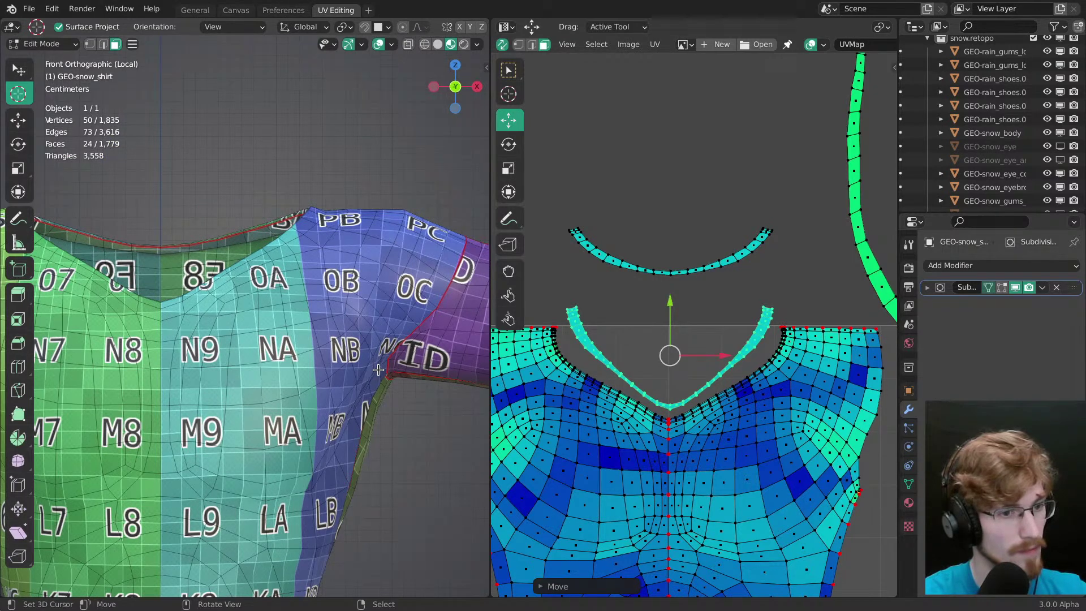
{"action": "middle_click_drag", "start_coordinate": [364, 354], "coordinate": [375, 386]}
{"action": "key", "text": "2"}
{"action": "right_click", "coordinate": [257, 225], "text": "alt"}
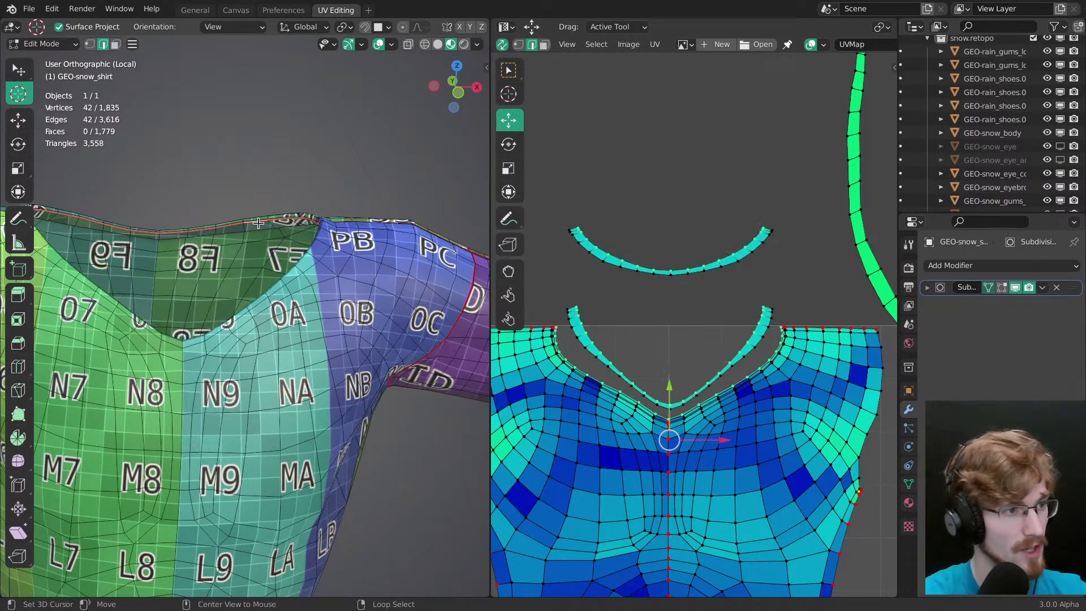
{"action": "middle_click_drag", "start_coordinate": [290, 266], "coordinate": [324, 301], "text": "shift"}
{"action": "scroll", "coordinate": [324, 301], "scroll_direction": "up", "scroll_amount": 2}
{"action": "key", "text": "ctrl+s"}
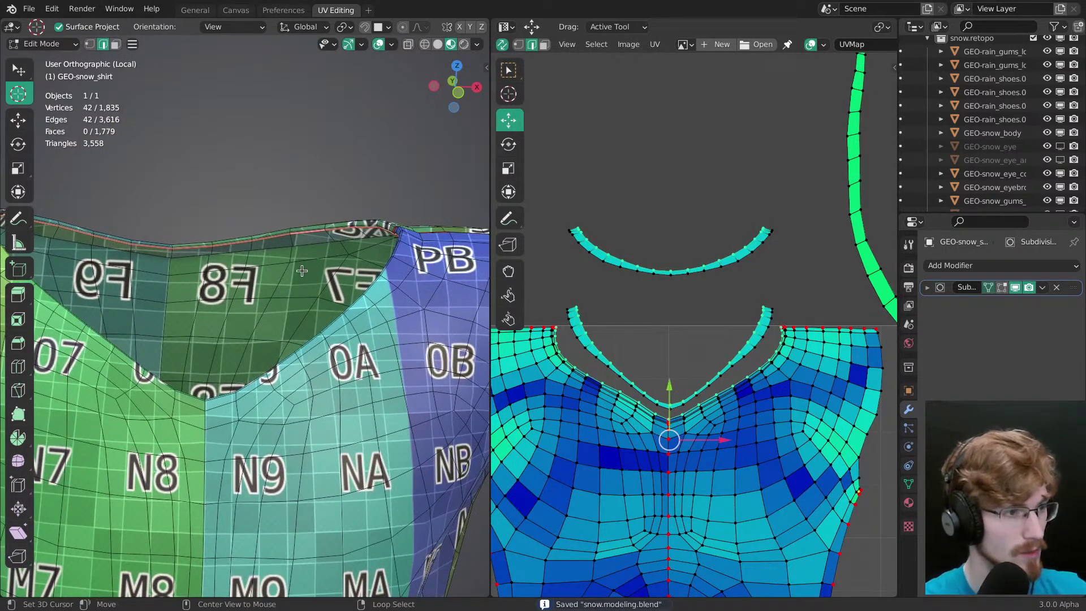
Step: Try clearing the seam from the edge loop around the shirt's neckline
{"action": "key", "text": "p"}
{"action": "key", "text": "p"}
{"action": "middle_click_drag", "start_coordinate": [295, 272], "coordinate": [298, 269]}
{"action": "key", "text": "alt+a"}
{"action": "right_click", "coordinate": [305, 236], "text": "alt"}
{"action": "key", "text": "ctrl+e"}
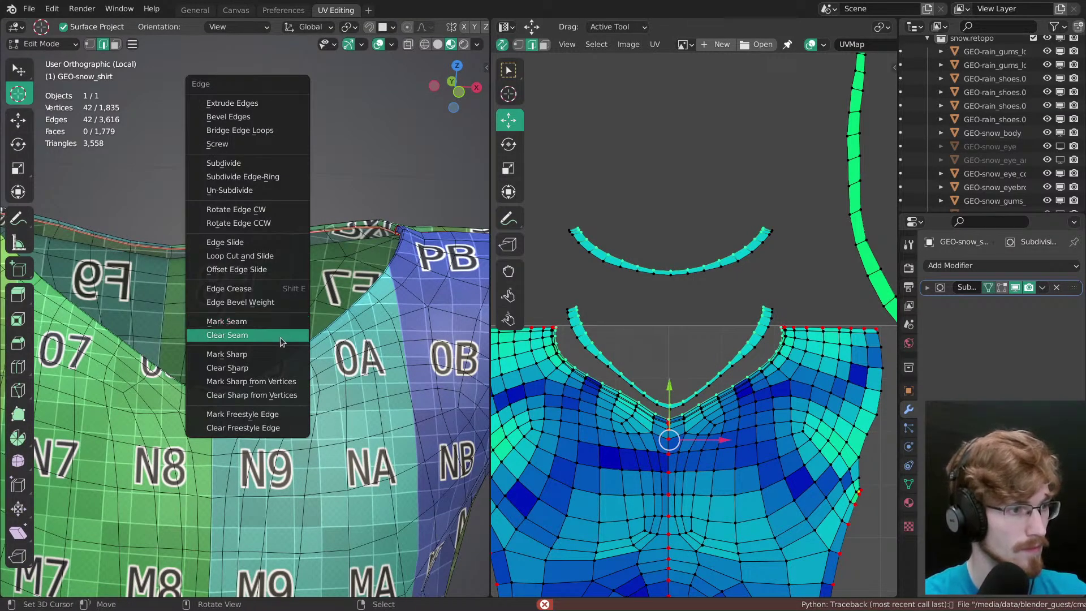
{"action": "left_click", "coordinate": [280, 337]}
Step: Check the re-unwrapped UV layout and undo the neckline seam clearing
{"action": "scroll", "coordinate": [721, 415], "scroll_direction": "down", "scroll_amount": 6}
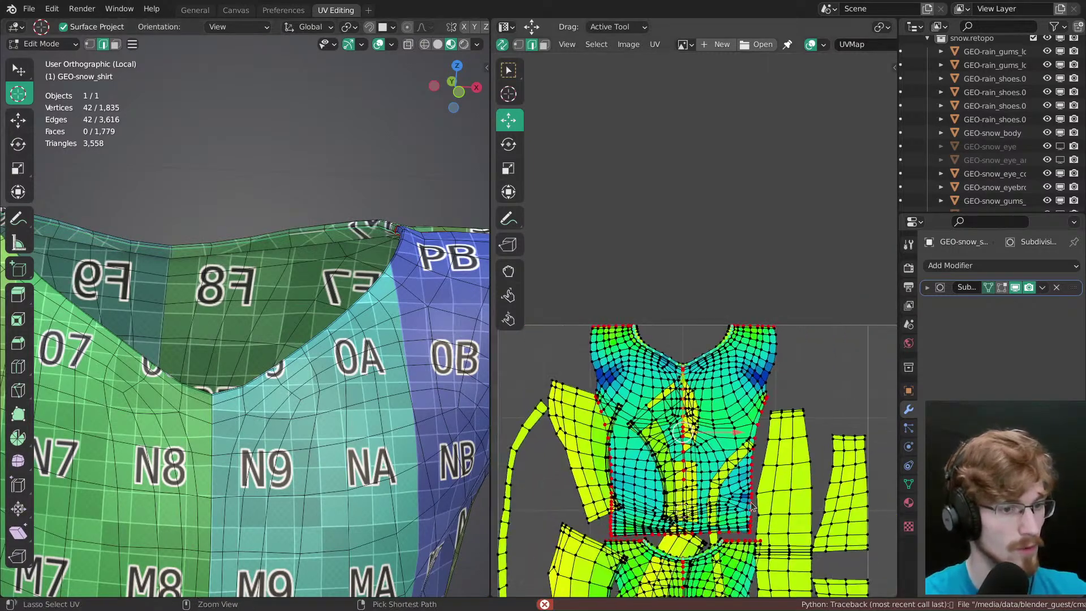
{"action": "scroll", "coordinate": [697, 367], "scroll_direction": "up", "scroll_amount": 2}
{"action": "scroll", "coordinate": [693, 360], "scroll_direction": "up", "scroll_amount": 3}
{"action": "key", "text": "ctrl+z"}
{"action": "key", "text": "ctrl+z"}
{"action": "key", "text": "ctrl+z"}
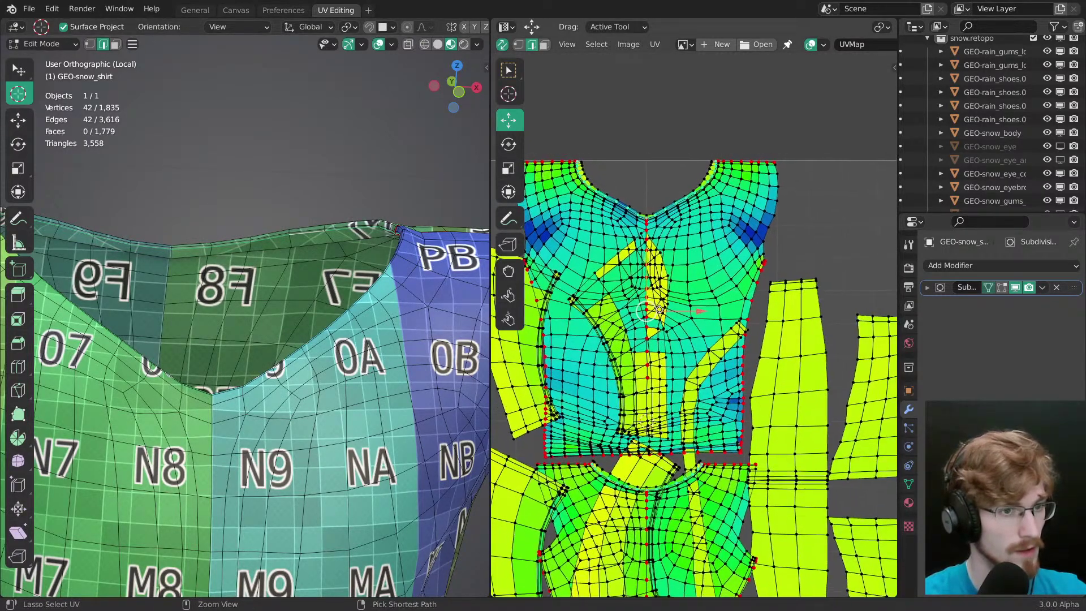
Step: Reselect the neckline edge loop on the shirt and clear its seam
{"action": "scroll", "coordinate": [700, 398], "scroll_direction": "down", "scroll_amount": 6}
{"action": "middle_click_drag", "start_coordinate": [764, 323], "coordinate": [739, 271], "text": "ctrl"}
{"action": "key", "text": "3"}
{"action": "key", "text": "1"}
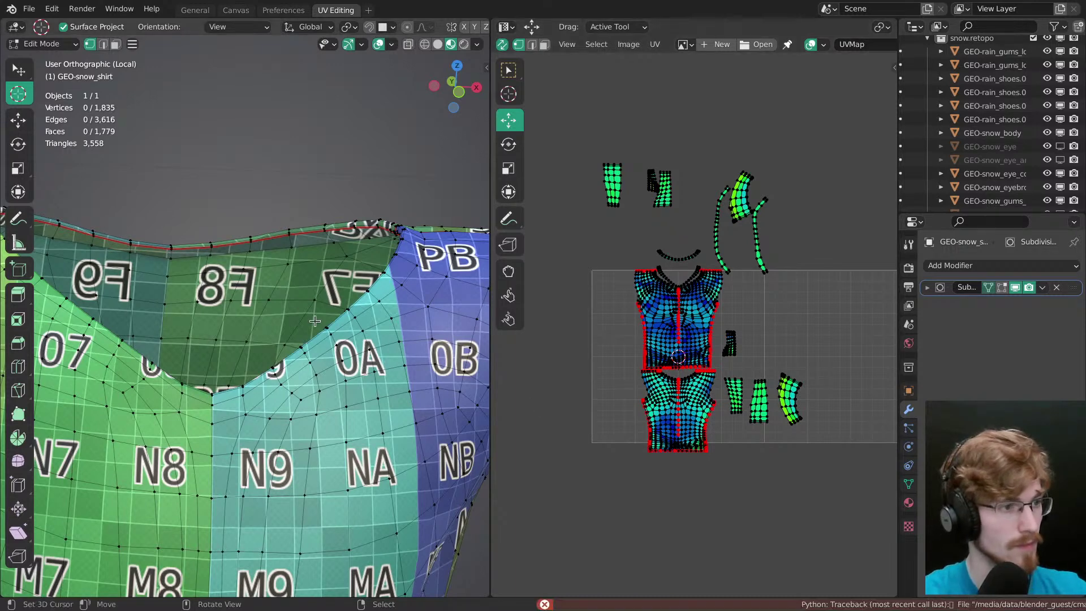
{"action": "key", "text": "2"}
{"action": "right_click", "coordinate": [275, 240], "text": "alt"}
{"action": "key", "text": "ctrl+e"}
{"action": "left_click", "coordinate": [273, 256]}
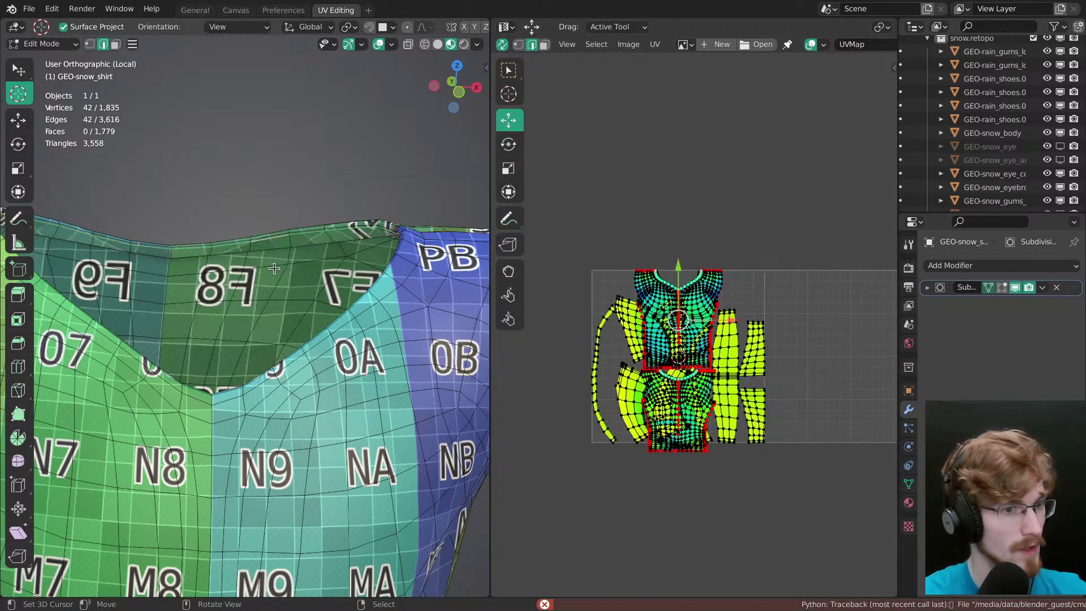
Step: Select both torso islands, invert the selection, and move all remaining islands away from the torso pieces
{"action": "key", "text": "3"}
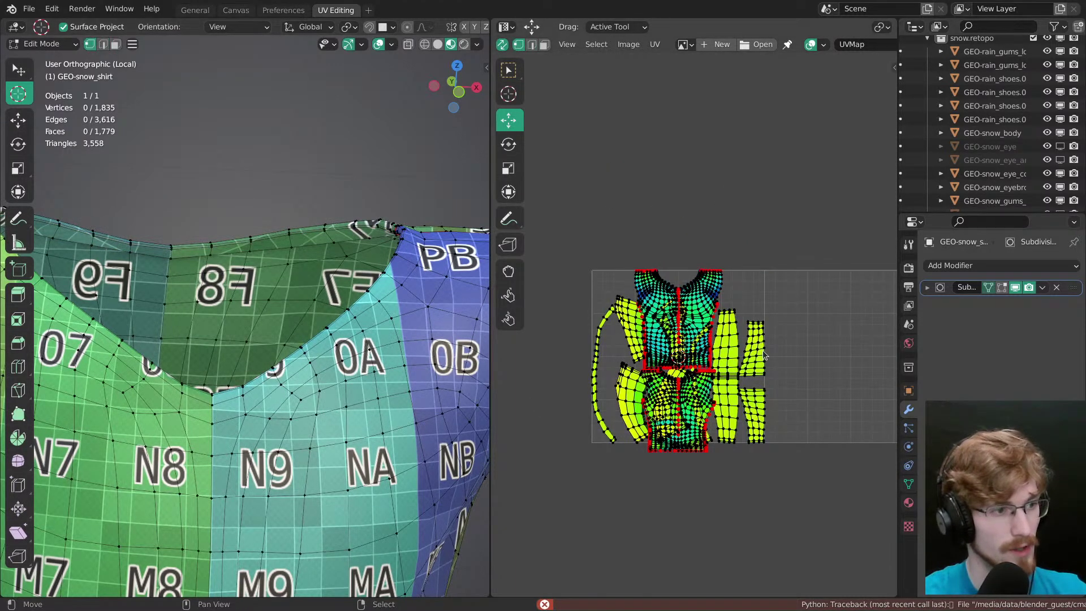
{"action": "right_click", "coordinate": [706, 282]}
{"action": "key", "text": "ctrl+l"}
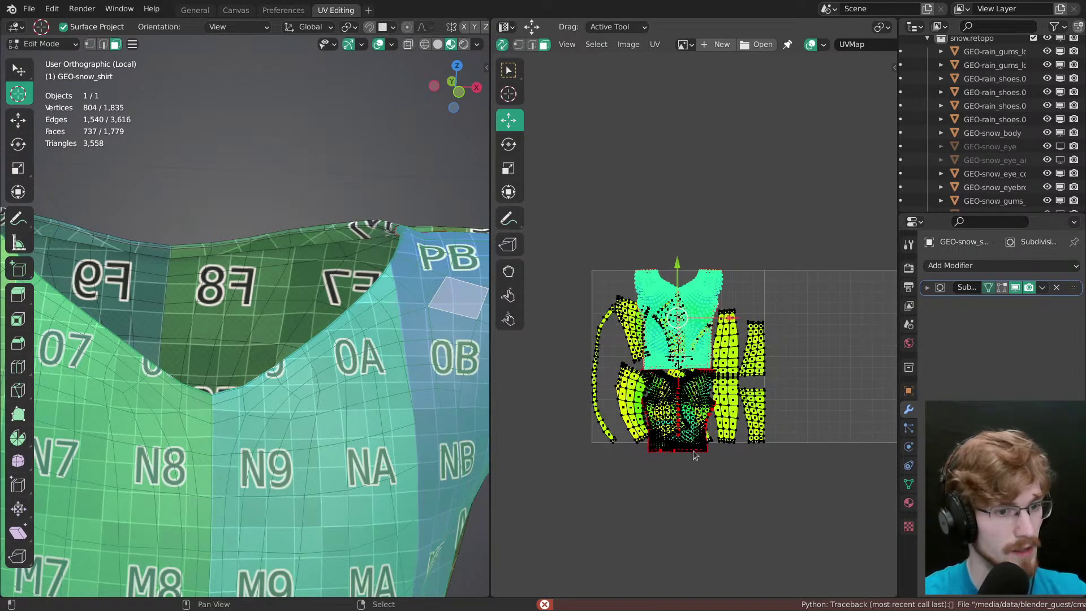
{"action": "key", "text": "l"}
{"action": "key", "text": "ctrl+i"}
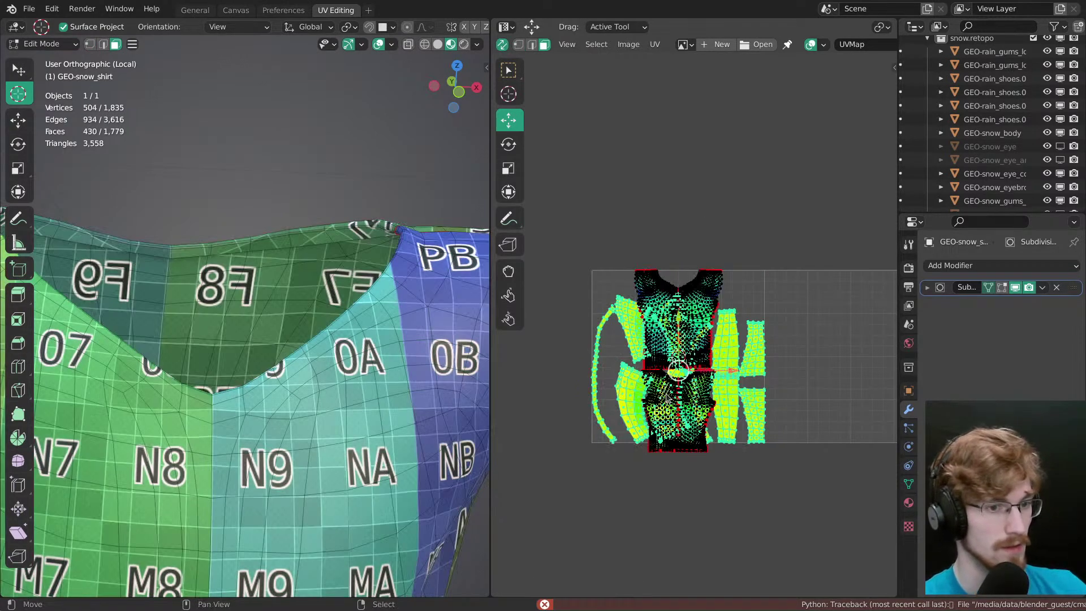
{"action": "key", "text": "g"}
{"action": "left_click", "coordinate": [626, 243]}
{"action": "middle_click_drag", "start_coordinate": [692, 321], "coordinate": [676, 181], "text": "ctrl"}
{"action": "key", "text": "alt+a"}
Step: Examine the neckline on the torso UV islands and on the shirt model for stretching
{"action": "middle_click_drag", "start_coordinate": [672, 415], "coordinate": [676, 285]}
{"action": "middle_click_drag", "start_coordinate": [676, 285], "coordinate": [674, 276], "text": "ctrl"}
{"action": "middle_click_drag", "start_coordinate": [225, 370], "coordinate": [367, 434], "text": "shift"}
{"action": "middle_click_drag", "start_coordinate": [328, 362], "coordinate": [316, 382]}
{"action": "middle_click_drag", "start_coordinate": [684, 268], "coordinate": [694, 238]}
{"action": "middle_click_drag", "start_coordinate": [678, 91], "coordinate": [644, 235]}
{"action": "middle_click_drag", "start_coordinate": [537, 189], "coordinate": [735, 317]}
{"action": "mouse_move", "coordinate": [729, 338]}
{"action": "middle_mouse_down"}
{"action": "mouse_move", "coordinate": [764, 348]}
{"action": "mouse_move", "coordinate": [717, 328]}
{"action": "middle_mouse_up"}
Step: Select the two shoulder corner vertices of the front torso island's neckline and nudge them slightly upward
{"action": "key", "text": "1"}
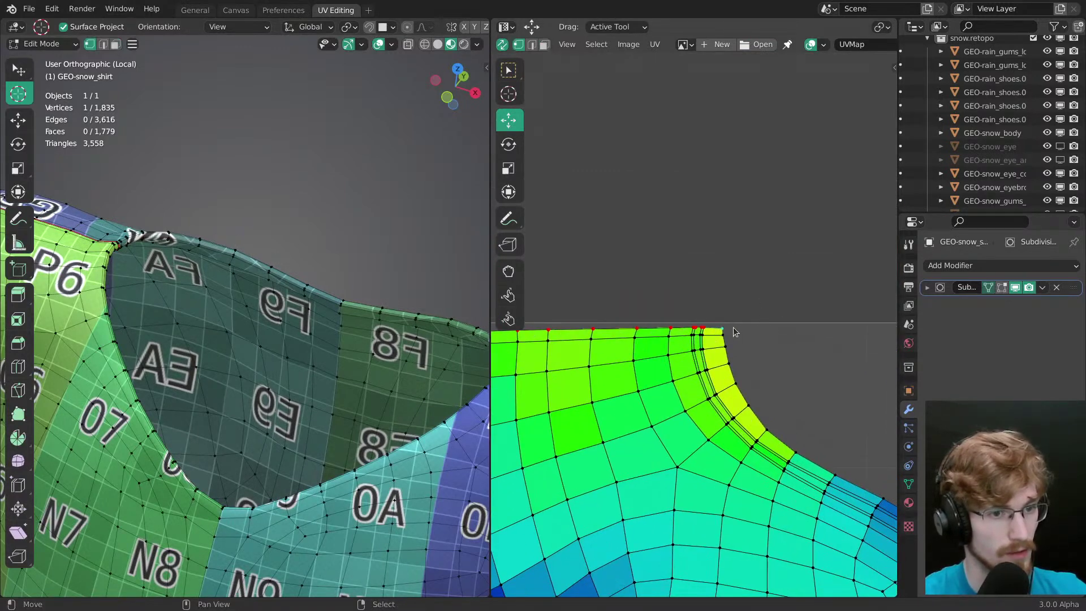
{"action": "right_click", "coordinate": [730, 328]}
{"action": "middle_click_drag", "start_coordinate": [860, 369], "coordinate": [610, 339]}
{"action": "middle_click_drag", "start_coordinate": [865, 323], "coordinate": [725, 329]}
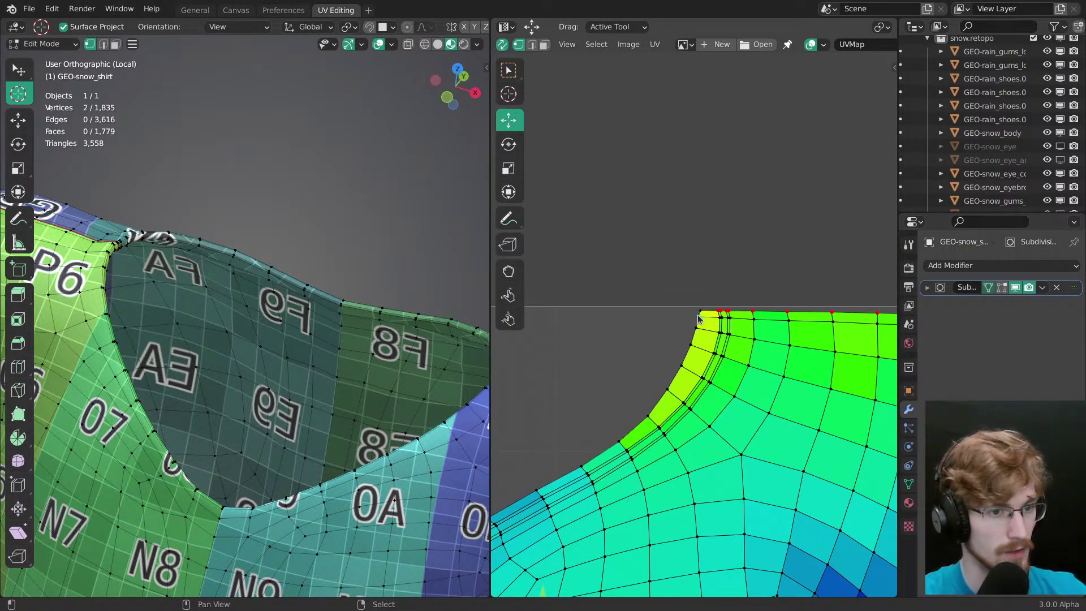
{"action": "left_click_drag", "start_coordinate": [698, 310], "coordinate": [700, 306]}
Step: Adjust the vertex at the bottom centre of the front torso island's V-shaped neckline
{"action": "middle_click_drag", "start_coordinate": [594, 365], "coordinate": [850, 370]}
{"action": "middle_click_drag", "start_coordinate": [566, 331], "coordinate": [798, 335]}
{"action": "middle_click_drag", "start_coordinate": [667, 334], "coordinate": [701, 343]}
{"action": "left_click_drag", "start_coordinate": [672, 317], "coordinate": [673, 319]}
{"action": "middle_click_drag", "start_coordinate": [763, 405], "coordinate": [463, 197]}
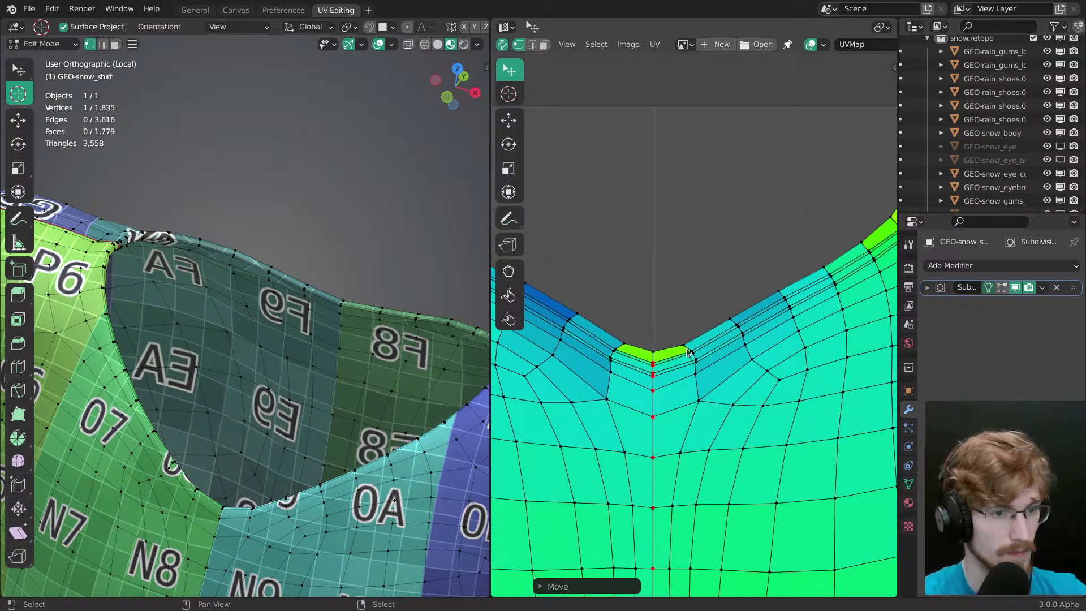
{"action": "mouse_move", "coordinate": [653, 325]}
{"action": "left_mouse_down"}
{"action": "mouse_move", "coordinate": [654, 340]}
{"action": "mouse_move", "coordinate": [653, 325]}
{"action": "left_mouse_up"}
{"action": "right_click", "coordinate": [655, 340]}
{"action": "middle_click_drag", "start_coordinate": [653, 329], "coordinate": [686, 299], "text": "ctrl"}
Step: Select both armpit vertices on the front torso island and move them slightly up
{"action": "key", "text": "alt+a"}
{"action": "right_click", "coordinate": [818, 384]}
{"action": "middle_click_drag", "start_coordinate": [818, 385], "coordinate": [791, 338]}
{"action": "middle_click_drag", "start_coordinate": [536, 347], "coordinate": [582, 374]}
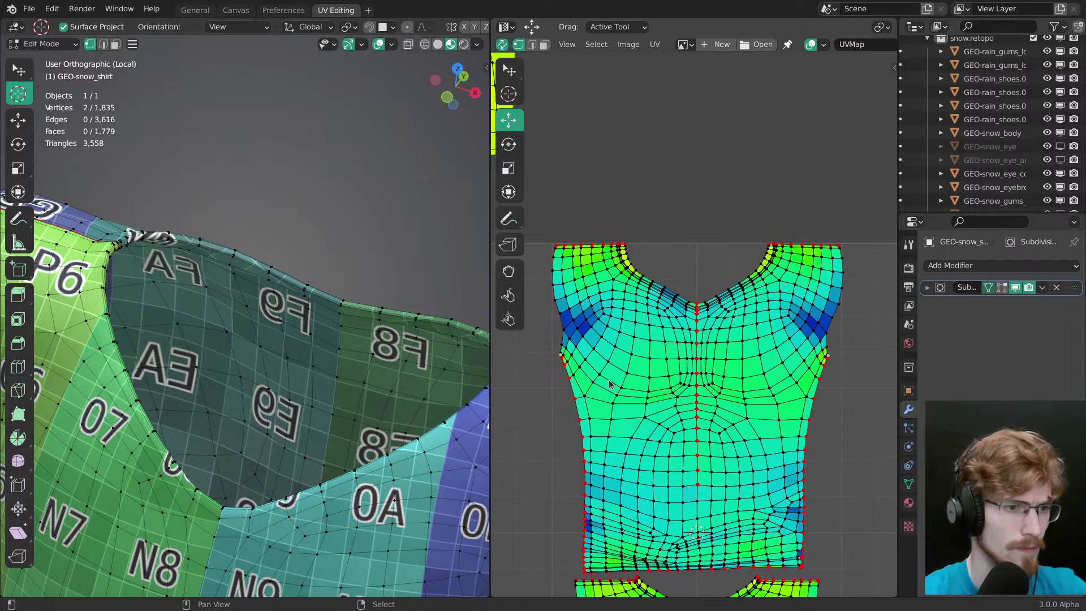
{"action": "key", "text": "g"}
{"action": "left_click", "coordinate": [707, 283]}
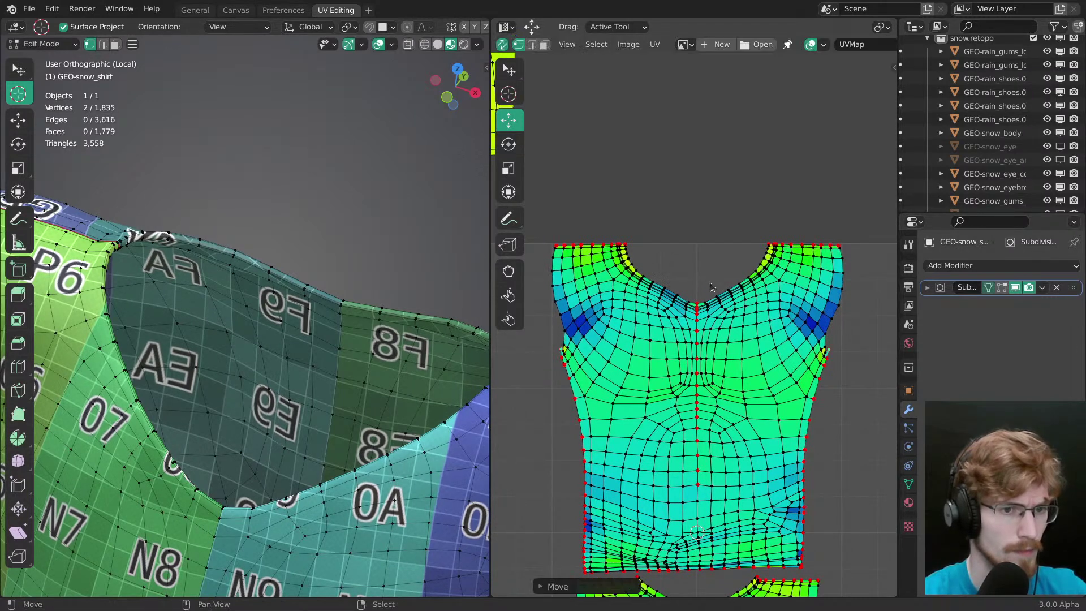
{"action": "scroll", "coordinate": [779, 382], "scroll_direction": "up", "scroll_amount": 3}
{"action": "right_click", "coordinate": [674, 386]}
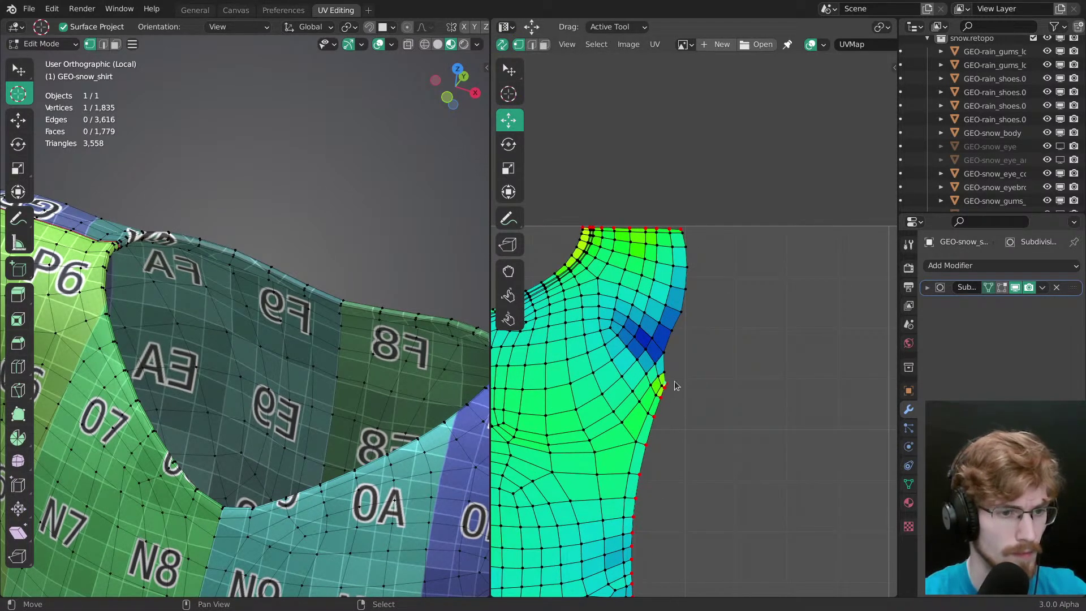
{"action": "key", "text": "g"}
{"action": "right_click", "coordinate": [718, 390]}
{"action": "key", "text": "alt+a"}
Step: Select the complete front and back torso islands and scale them down slightly
{"action": "middle_click_drag", "start_coordinate": [721, 395], "coordinate": [718, 441], "text": "ctrl"}
{"action": "middle_click_drag", "start_coordinate": [717, 441], "coordinate": [713, 366]}
{"action": "scroll", "coordinate": [712, 365], "scroll_direction": "up", "scroll_amount": 3}
{"action": "key", "text": "l"}
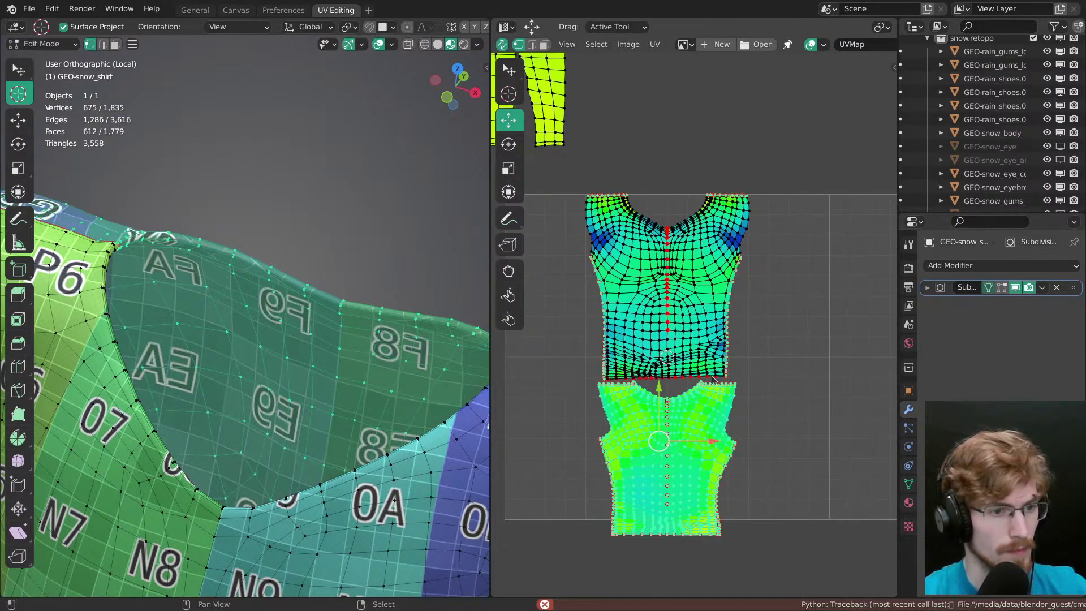
{"action": "key", "text": "l"}
{"action": "key", "text": "3"}
{"action": "key", "text": "s"}
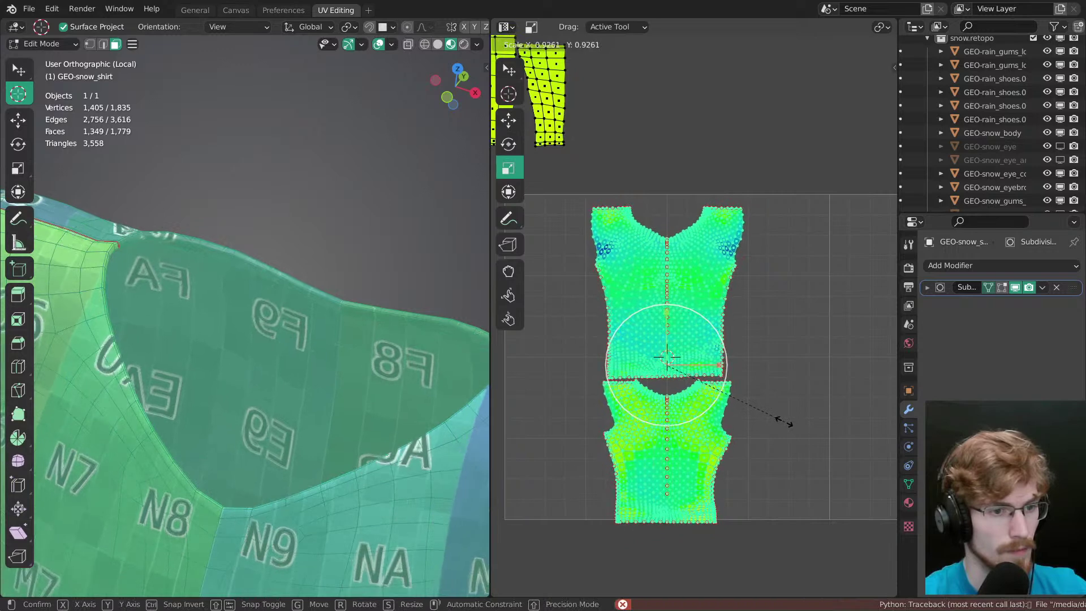
{"action": "left_click", "coordinate": [680, 270]}
Step: Shift and fine-scale both torso islands so they fit vertically inside the first UV tile, and save the file
{"action": "key", "text": "g"}
{"action": "key", "text": "y"}
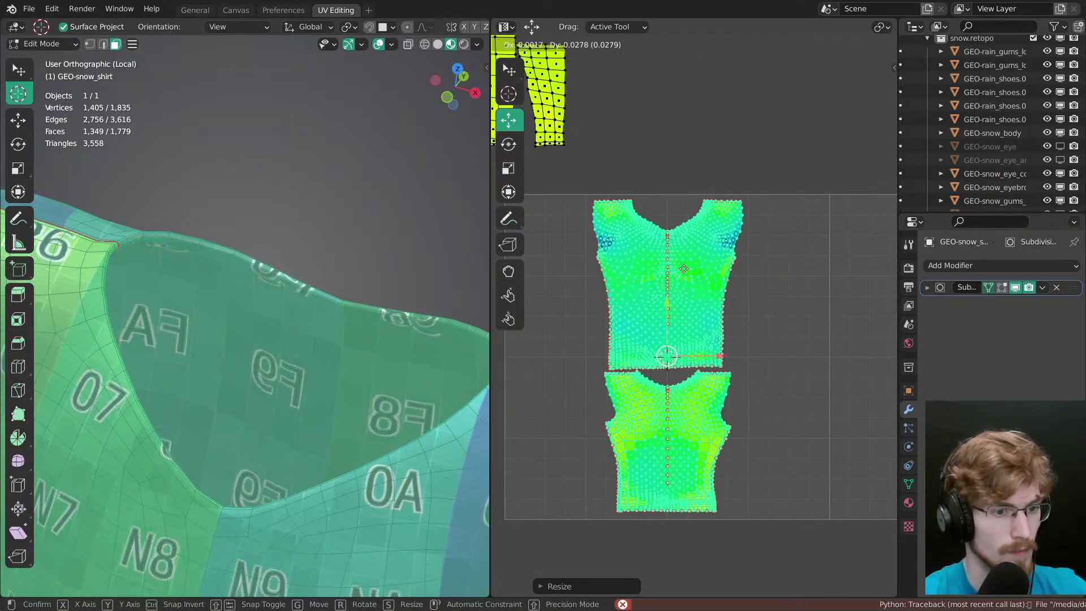
{"action": "left_click", "coordinate": [765, 283]}
{"action": "key", "text": "s"}
{"action": "left_click_drag", "start_coordinate": [773, 272], "coordinate": [769, 281]}
{"action": "key", "text": "g"}
{"action": "key", "text": "alt+a"}
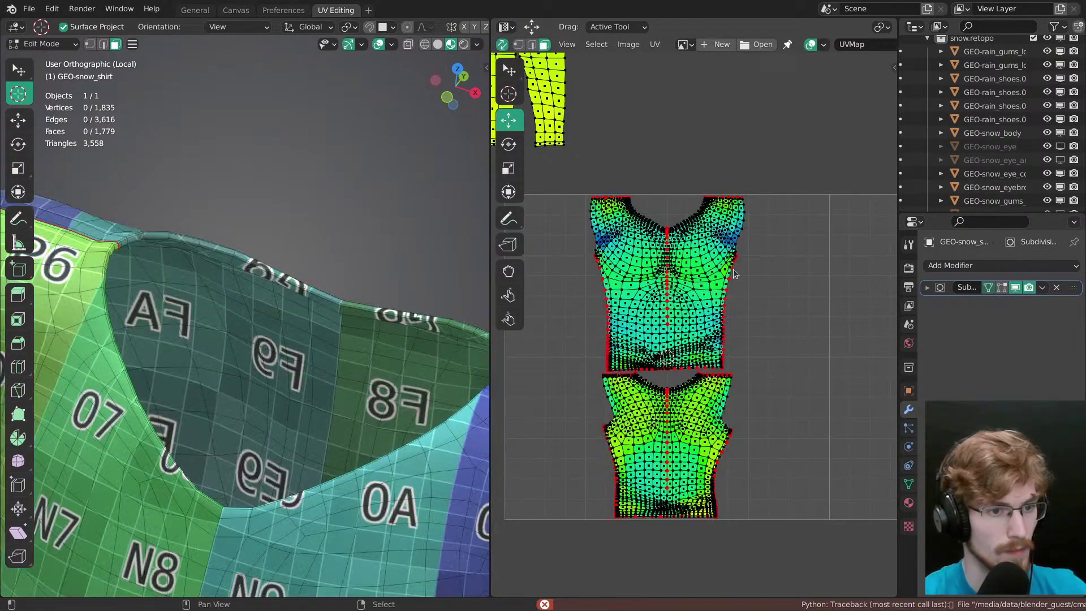
{"action": "middle_click_drag", "start_coordinate": [723, 261], "coordinate": [769, 360]}
{"action": "key", "text": "ctrl+s"}
Step: Select the front island of the shirt's left sleeve, place it beside the front torso island's matching shoulder and rotate it roughly upright
{"action": "middle_click_drag", "start_coordinate": [317, 376], "coordinate": [272, 266]}
{"action": "middle_click_drag", "start_coordinate": [294, 272], "coordinate": [321, 350], "text": "ctrl"}
{"action": "middle_click_drag", "start_coordinate": [321, 351], "coordinate": [320, 371], "text": "ctrl"}
{"action": "left_click", "coordinate": [376, 367]}
{"action": "key", "text": "ctrl+l"}
{"action": "scroll", "coordinate": [699, 256], "scroll_direction": "down", "scroll_amount": 6}
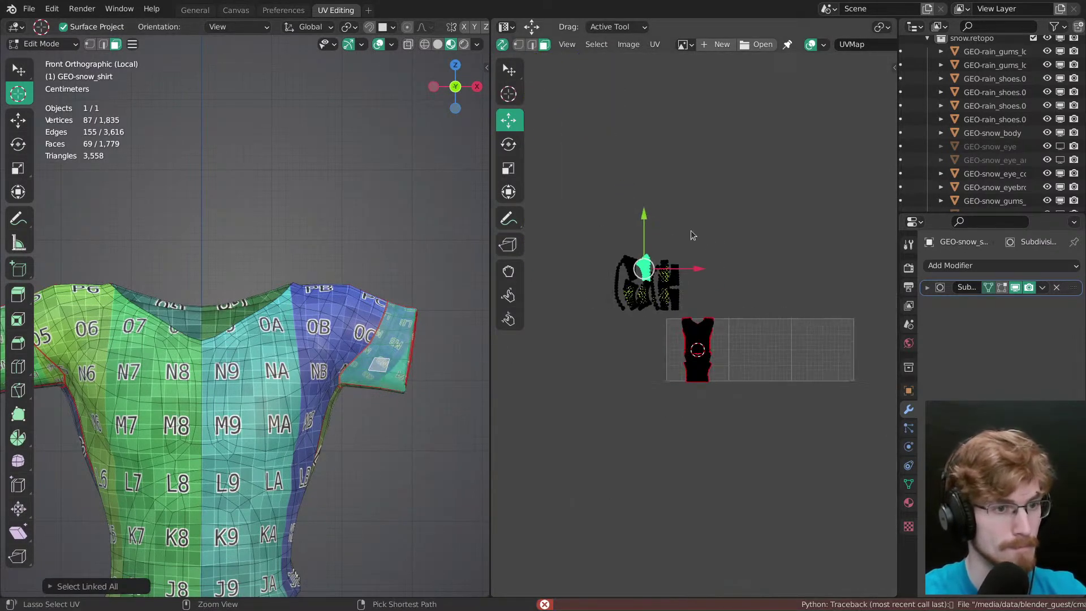
{"action": "scroll", "coordinate": [700, 256], "scroll_direction": "up", "scroll_amount": 2}
{"action": "key", "text": "g"}
{"action": "left_click", "coordinate": [836, 412]}
{"action": "scroll", "coordinate": [836, 368], "scroll_direction": "up", "scroll_amount": 2}
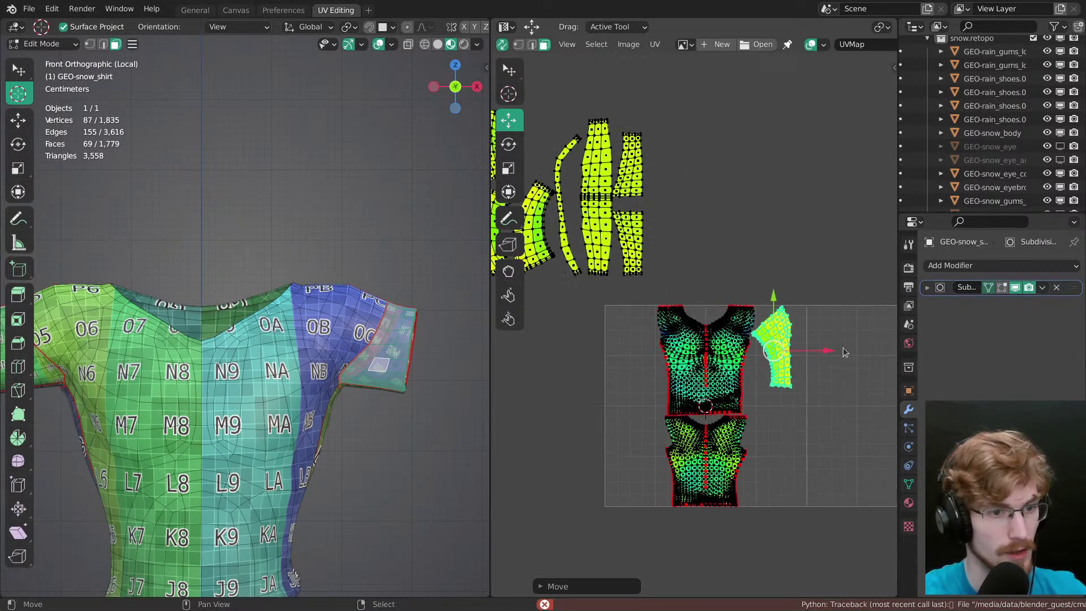
{"action": "key", "text": "r"}
{"action": "left_click", "coordinate": [876, 363]}
{"action": "scroll", "coordinate": [694, 322], "scroll_direction": "down", "scroll_amount": 2}
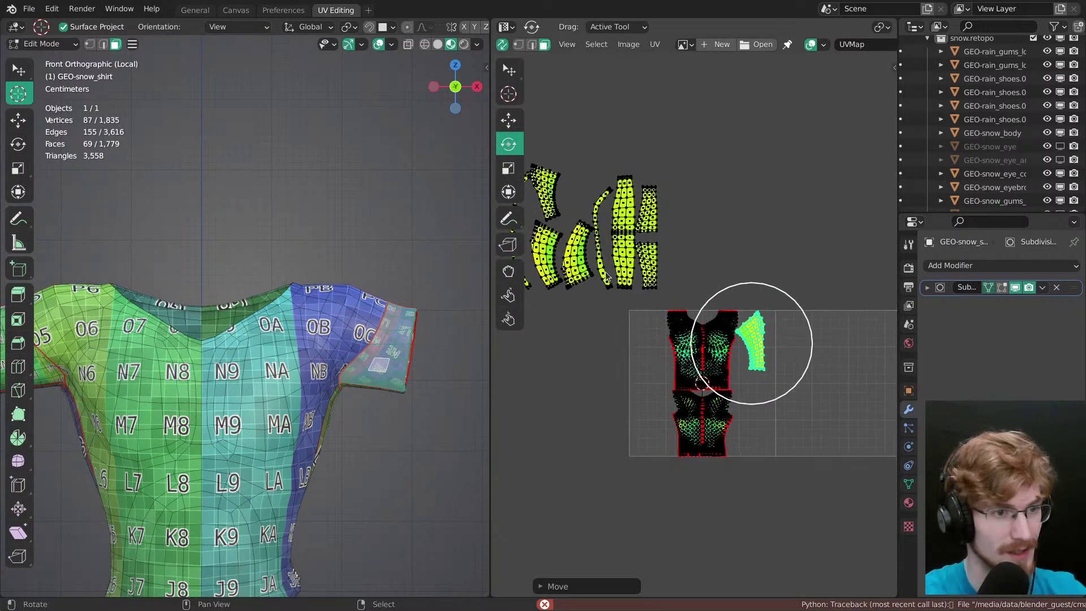
Step: Move the front island of the shirt's right sleeve to the opposite side of the front torso island and rotate it to match
{"action": "right_click", "coordinate": [579, 270]}
{"action": "key", "text": "ctrl+l"}
{"action": "scroll", "coordinate": [384, 387], "scroll_direction": "down", "scroll_amount": 2}
{"action": "middle_click_drag", "start_coordinate": [352, 451], "coordinate": [351, 417], "text": "shift"}
{"action": "right_click", "coordinate": [132, 337]}
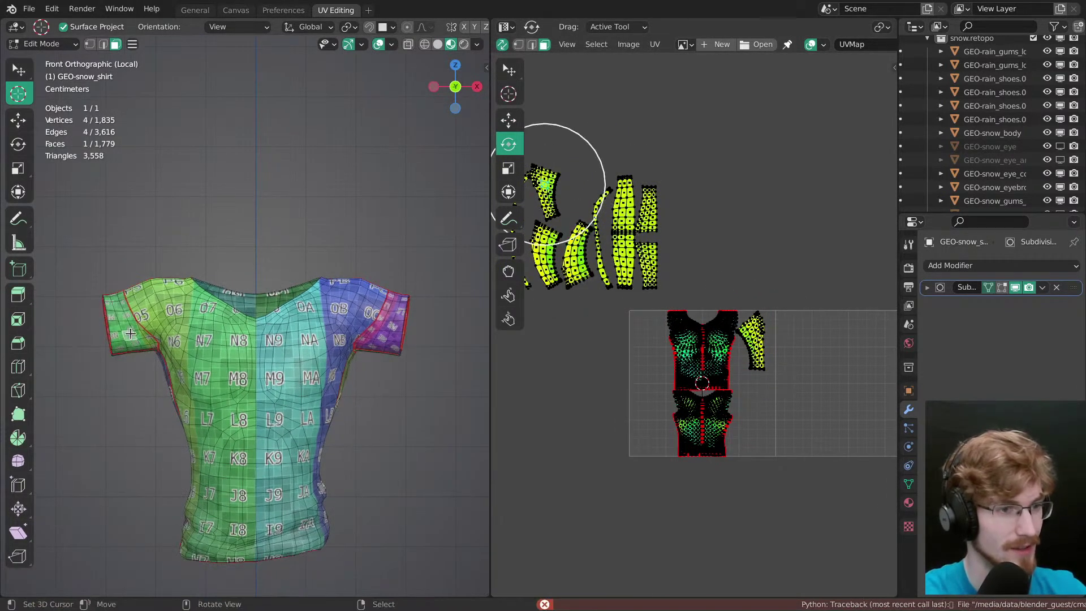
{"action": "key", "text": "ctrl+l"}
{"action": "key", "text": "g"}
{"action": "left_click", "coordinate": [749, 400]}
{"action": "key", "text": "r"}
{"action": "left_click", "coordinate": [748, 423]}
{"action": "key", "text": "g"}
{"action": "left_click", "coordinate": [739, 419]}
{"action": "middle_click_drag", "start_coordinate": [700, 386], "coordinate": [625, 380]}
{"action": "scroll", "coordinate": [626, 379], "scroll_direction": "up", "scroll_amount": 3}
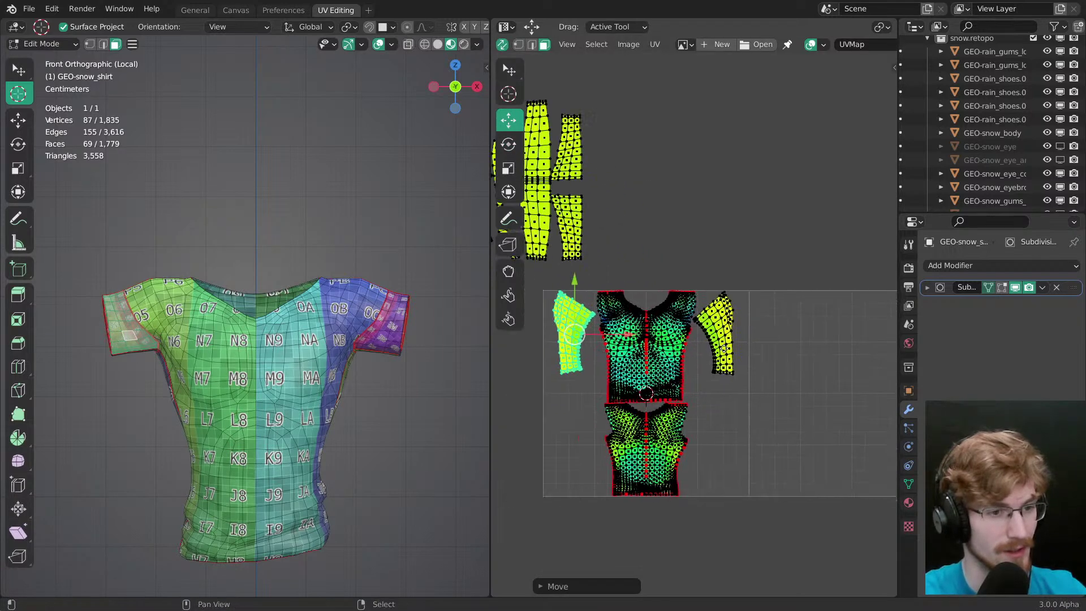
{"action": "right_click", "coordinate": [720, 346]}
{"action": "key", "text": "alt+a"}
{"action": "middle_click_drag", "start_coordinate": [653, 299], "coordinate": [689, 314]}
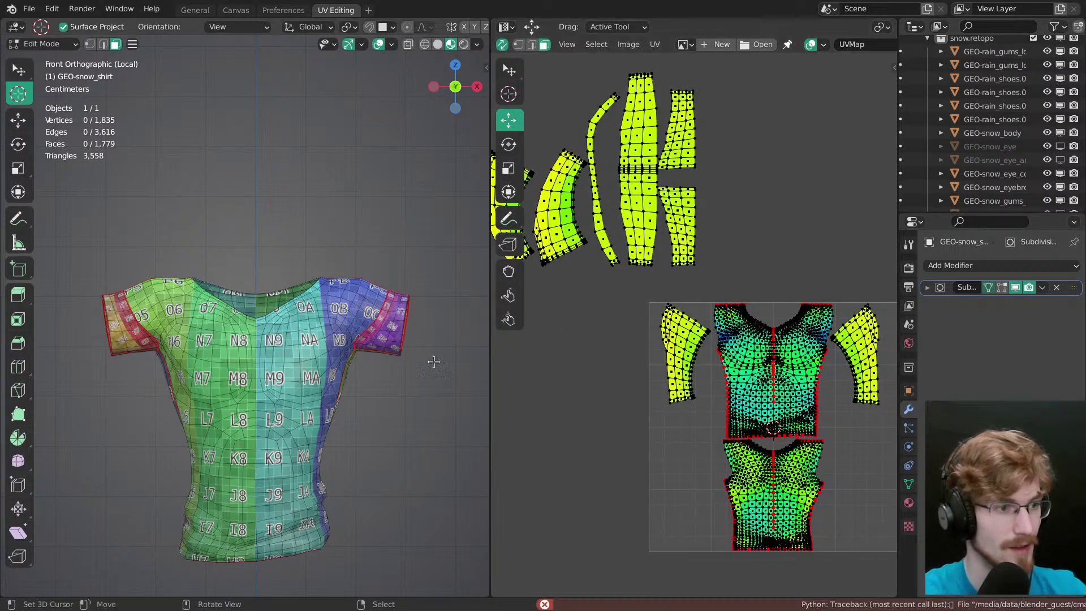
Step: From the back view, select the left sleeve's back island and place it directly below that sleeve's front island
{"action": "key", "text": "ctrl+KP_1"}
{"action": "right_click", "coordinate": [114, 332]}
{"action": "key", "text": "ctrl+l"}
{"action": "key", "text": "g"}
{"action": "left_click", "coordinate": [867, 423]}
{"action": "middle_click_drag", "start_coordinate": [867, 423], "coordinate": [706, 356]}
{"action": "key", "text": "g"}
{"action": "left_click", "coordinate": [768, 381]}
Step: Rotate the right sleeve's back island by 180 degrees and place it directly below that sleeve's front island
{"action": "middle_click_drag", "start_coordinate": [622, 293], "coordinate": [719, 382]}
{"action": "right_click", "coordinate": [373, 341]}
{"action": "key", "text": "ctrl+l"}
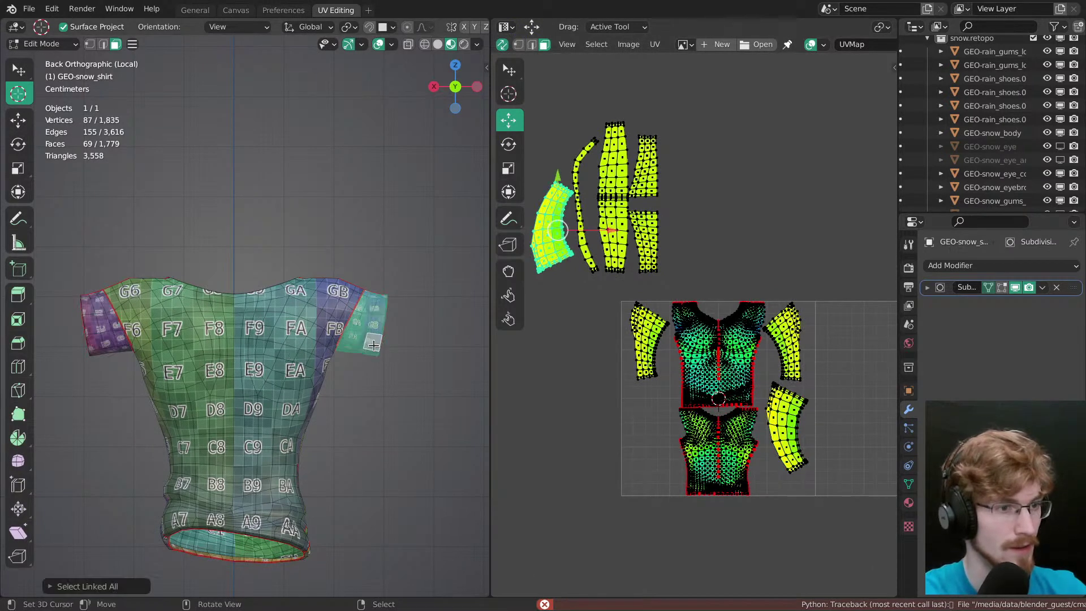
{"action": "key", "text": "g"}
{"action": "left_click", "coordinate": [837, 460]}
{"action": "key", "text": "g"}
{"action": "left_click", "coordinate": [804, 439]}
{"action": "type", "text": "r180"}
{"action": "key", "text": "Return"}
{"action": "key", "text": "g"}
{"action": "left_click_drag", "start_coordinate": [766, 431], "coordinate": [759, 418]}
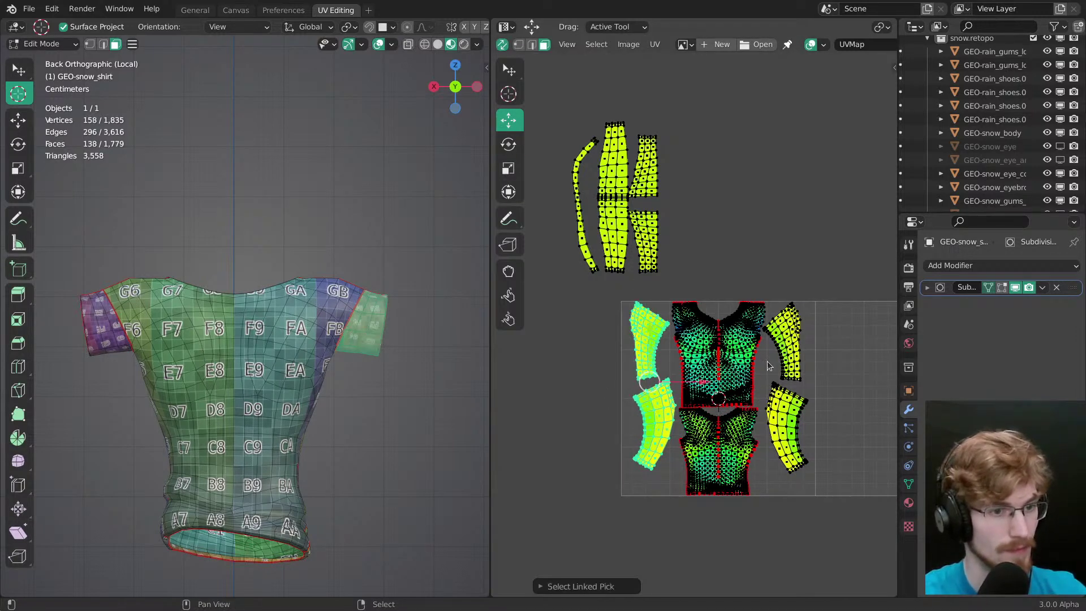
Step: Select all four sleeve islands together with the remaining strip islands above the UV tile
{"action": "key", "text": "l"}
{"action": "key", "text": "l"}
{"action": "middle_click_drag", "start_coordinate": [695, 460], "coordinate": [703, 333], "text": "ctrl"}
{"action": "scroll", "coordinate": [702, 333], "scroll_direction": "down", "scroll_amount": 5}
{"action": "left_click_drag", "start_coordinate": [553, 277], "coordinate": [694, 148], "text": "shift"}
{"action": "middle_click_drag", "start_coordinate": [708, 332], "coordinate": [710, 311], "text": "ctrl"}
{"action": "middle_click_drag", "start_coordinate": [783, 407], "coordinate": [729, 356]}
{"action": "middle_click_drag", "start_coordinate": [730, 358], "coordinate": [730, 294], "text": "ctrl"}
Step: Scale the selected sleeve and strip islands down towards the torso islands' texel density
{"action": "key", "text": "s"}
{"action": "middle_click_drag", "start_coordinate": [730, 334], "coordinate": [833, 375]}
{"action": "left_click_drag", "start_coordinate": [835, 422], "coordinate": [734, 339]}
{"action": "middle_click_drag", "start_coordinate": [712, 323], "coordinate": [801, 375]}
{"action": "key", "text": "g"}
{"action": "left_click_drag", "start_coordinate": [793, 367], "coordinate": [814, 430]}
{"action": "key", "text": "s"}
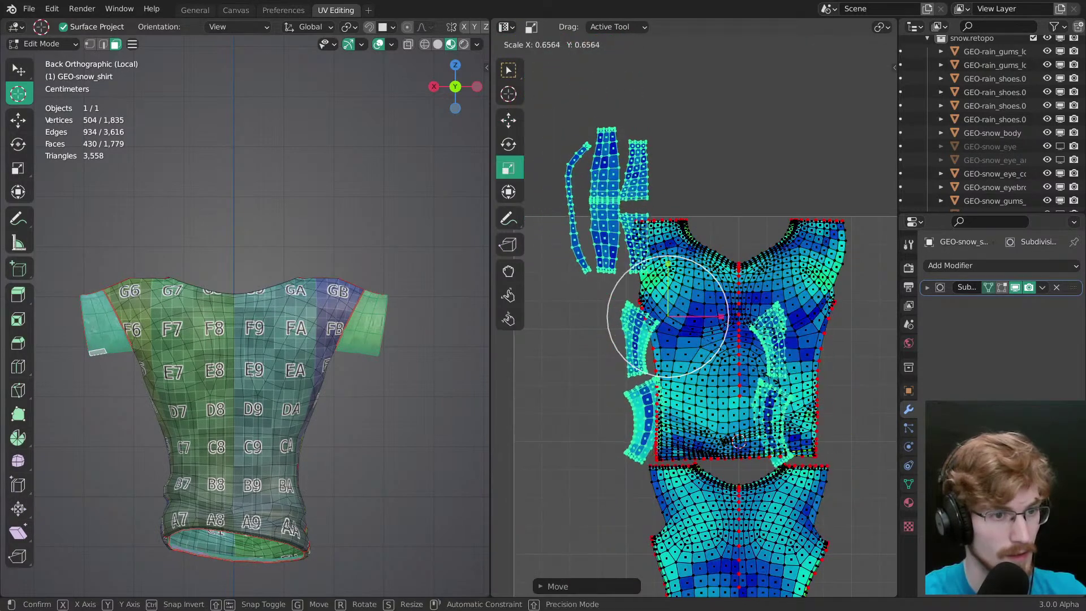
{"action": "left_click_drag", "start_coordinate": [777, 386], "coordinate": [777, 386]}
Step: Refine the scale of the sleeve and strip islands against the torso's stretch colours and move them above the UV tile, clear of the torso
{"action": "key", "text": "g"}
{"action": "left_click_drag", "start_coordinate": [786, 387], "coordinate": [623, 378]}
{"action": "key", "text": "s"}
{"action": "middle_click_drag", "start_coordinate": [623, 376], "coordinate": [669, 450]}
{"action": "key", "text": "g"}
{"action": "left_click_drag", "start_coordinate": [642, 428], "coordinate": [757, 443]}
{"action": "middle_click_drag", "start_coordinate": [751, 437], "coordinate": [718, 333], "text": "ctrl"}
{"action": "key", "text": "s"}
{"action": "left_click_drag", "start_coordinate": [768, 390], "coordinate": [770, 392]}
{"action": "key", "text": "g"}
{"action": "left_click_drag", "start_coordinate": [788, 355], "coordinate": [728, 331]}
{"action": "key", "text": "alt+a"}
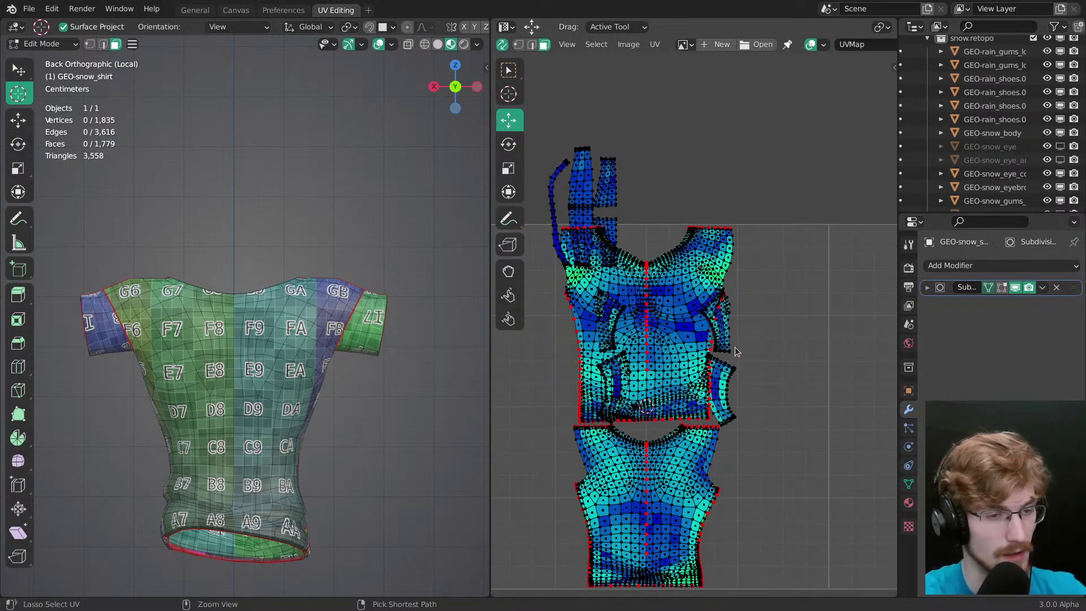
{"action": "key", "text": "ctrl+z"}
{"action": "left_click_drag", "start_coordinate": [754, 382], "coordinate": [743, 155]}
Step: Select the left sleeve's front and back islands and place them beside the front torso island's matching side
{"action": "key", "text": "alt+a"}
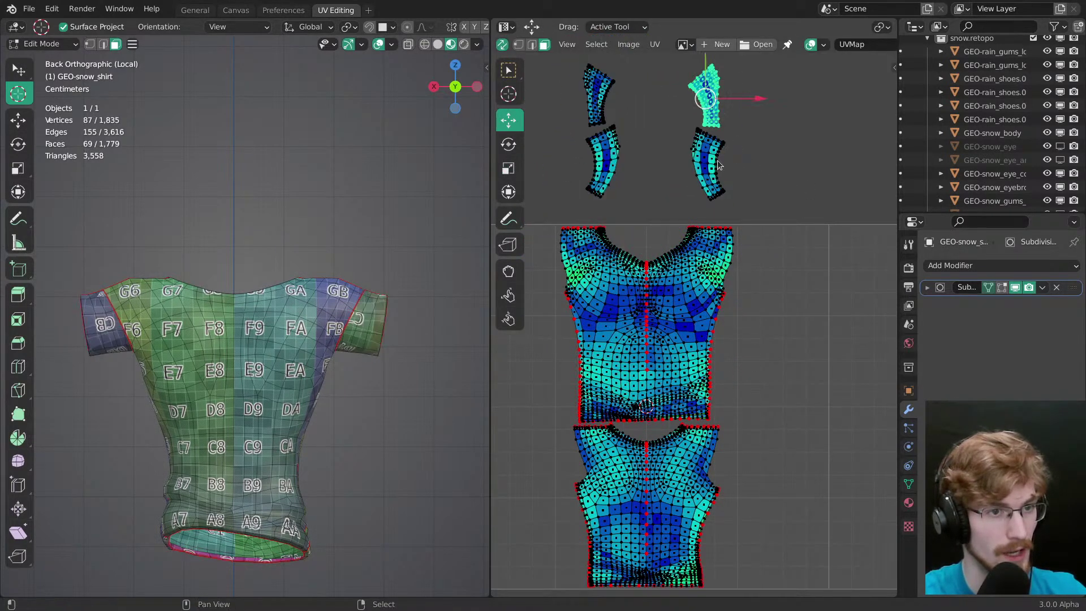
{"action": "key", "text": "l"}
{"action": "left_click_drag", "start_coordinate": [749, 232], "coordinate": [802, 399]}
{"action": "middle_click_drag", "start_coordinate": [688, 304], "coordinate": [824, 311]}
Step: Select the right sleeve's two islands and place them close beside the opposite side of the front torso island
{"action": "right_click", "coordinate": [740, 169]}
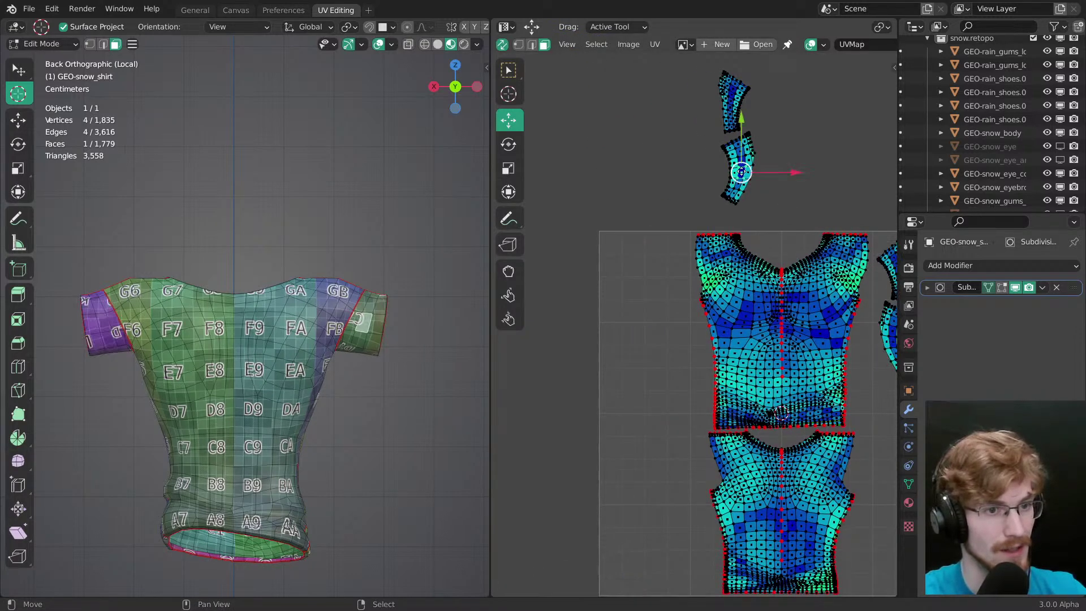
{"action": "key", "text": "ctrl+l"}
{"action": "key", "text": "l"}
{"action": "key", "text": "g"}
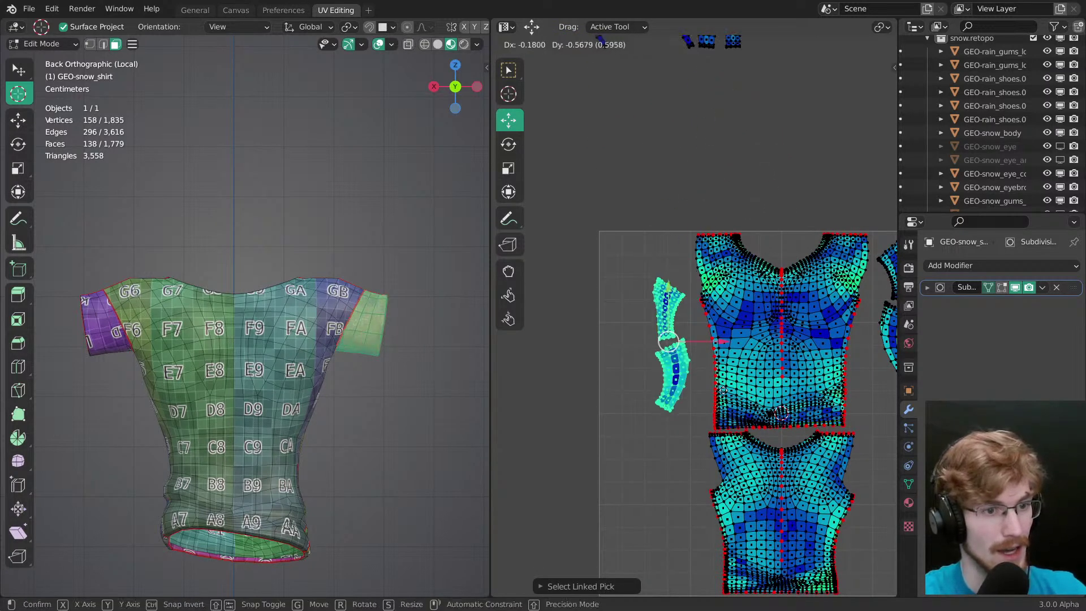
{"action": "left_click", "coordinate": [732, 345]}
{"action": "key", "text": "g"}
{"action": "left_click", "coordinate": [734, 347]}
{"action": "middle_click_drag", "start_coordinate": [760, 362], "coordinate": [705, 348]}
{"action": "key", "text": "g"}
{"action": "left_click", "coordinate": [712, 354]}
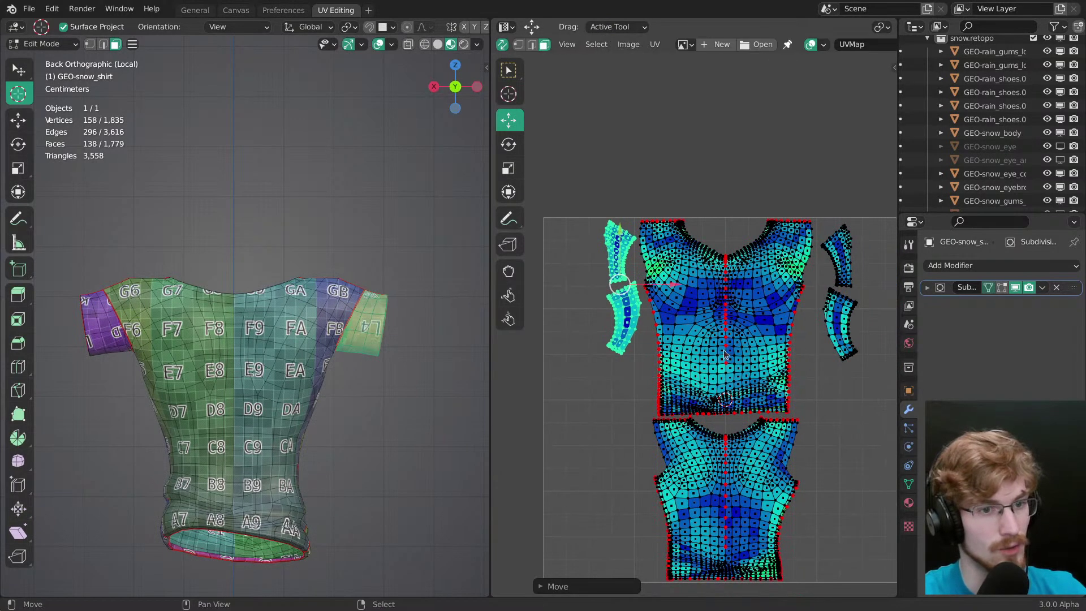
Step: Nudge the left sleeve's two islands closer to the front torso island to mirror the other pair, and save the file
{"action": "right_click", "coordinate": [844, 276]}
{"action": "key", "text": "ctrl+l"}
{"action": "key", "text": "l"}
{"action": "key", "text": "g"}
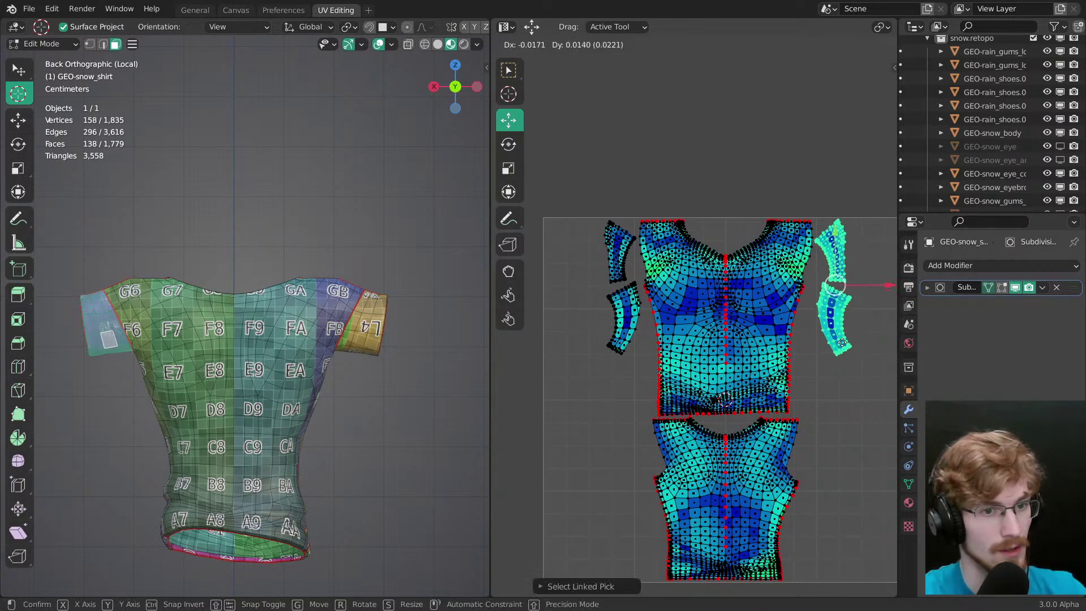
{"action": "left_click", "coordinate": [842, 343]}
{"action": "middle_click_drag", "start_coordinate": [834, 323], "coordinate": [808, 379], "text": "ctrl"}
{"action": "key", "text": "alt+a"}
{"action": "middle_click_drag", "start_coordinate": [767, 220], "coordinate": [800, 313]}
{"action": "middle_click_drag", "start_coordinate": [757, 277], "coordinate": [725, 234], "text": "ctrl"}
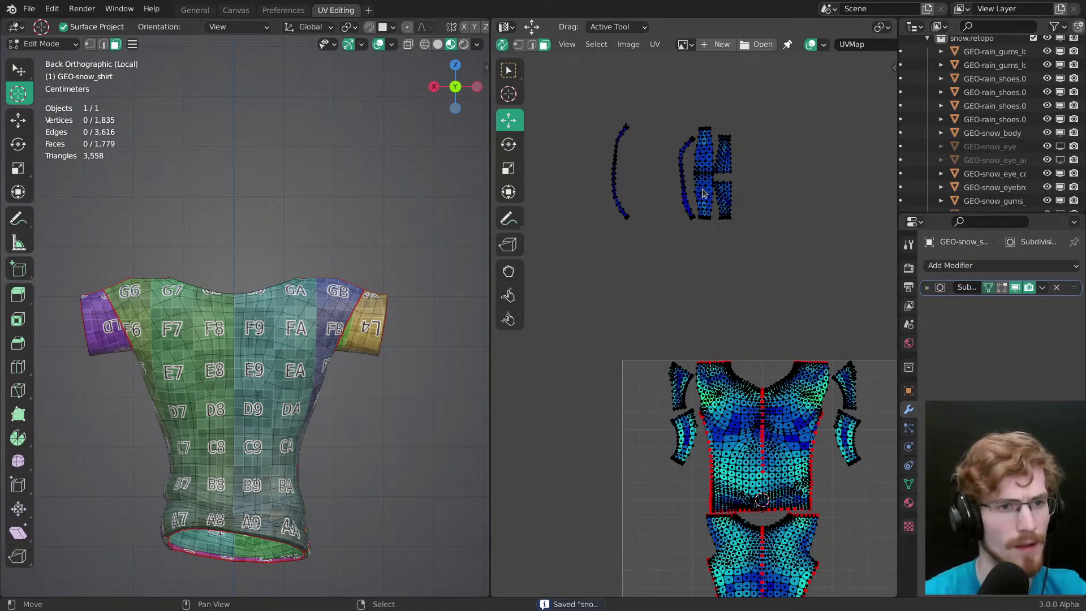
Step: Check which strip islands belong to the shirt's bottom hem by selecting linked faces, and save the file
{"action": "key", "text": "l"}
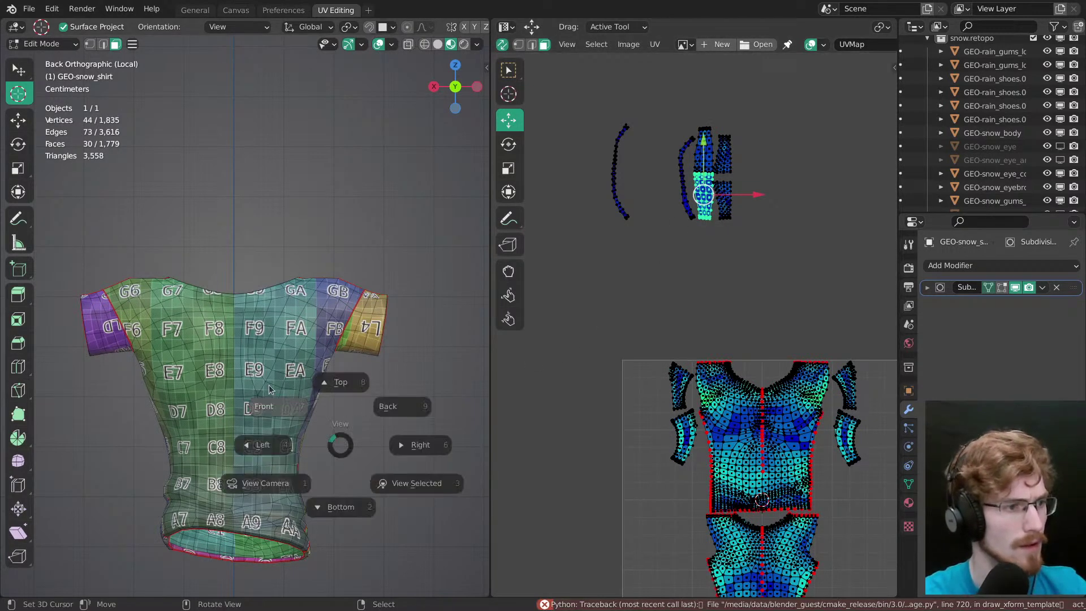
{"action": "key", "text": "KP_1"}
{"action": "middle_click_drag", "start_coordinate": [327, 449], "coordinate": [323, 383]}
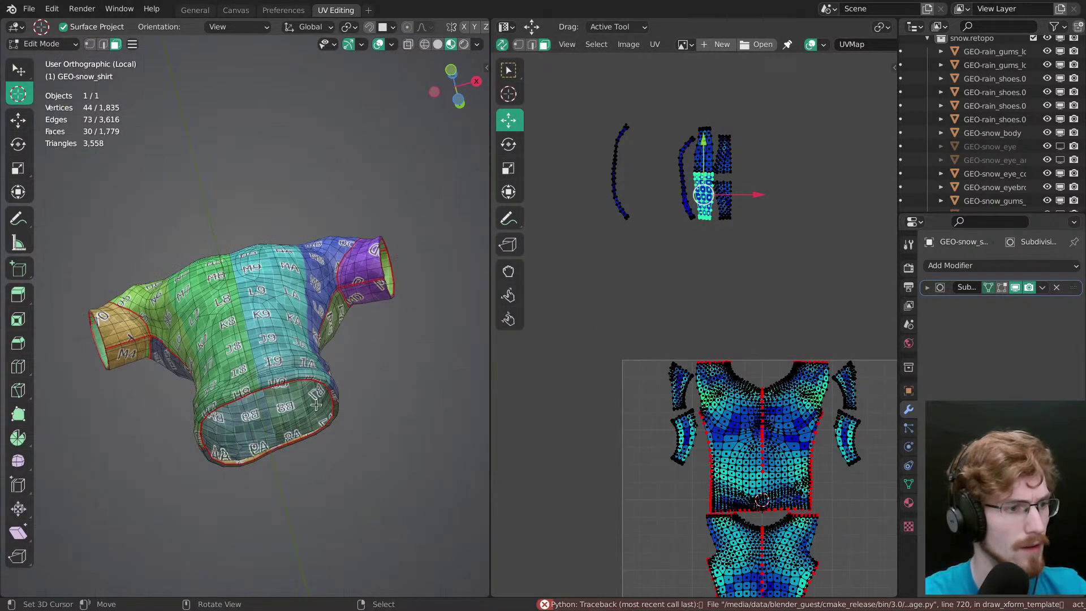
{"action": "key", "text": "ctrl+l"}
{"action": "middle_click", "coordinate": [300, 438], "text": "alt"}
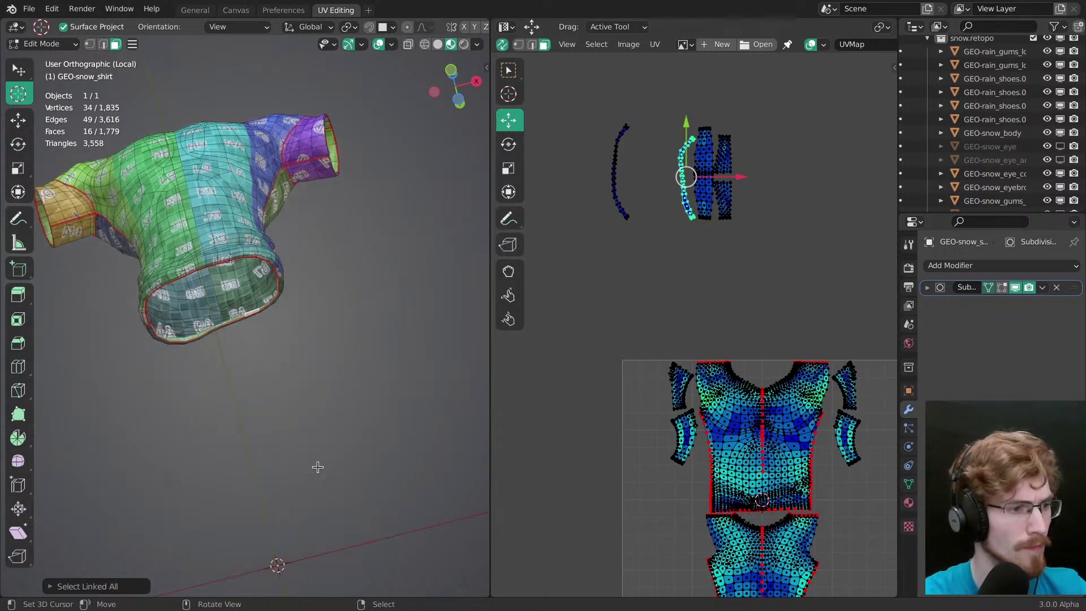
{"action": "middle_click_drag", "start_coordinate": [312, 453], "coordinate": [279, 310], "text": "ctrl"}
{"action": "key", "text": "ctrl+s"}
Step: Try to clear the seam along the edge loop of the shirt's bottom hem
{"action": "middle_click_drag", "start_coordinate": [292, 354], "coordinate": [373, 384], "text": "shift"}
{"action": "key", "text": "2"}
{"action": "right_click", "coordinate": [340, 331], "text": "alt"}
{"action": "middle_click_drag", "start_coordinate": [373, 385], "coordinate": [380, 362]}
{"action": "key", "text": "ctrl+e"}
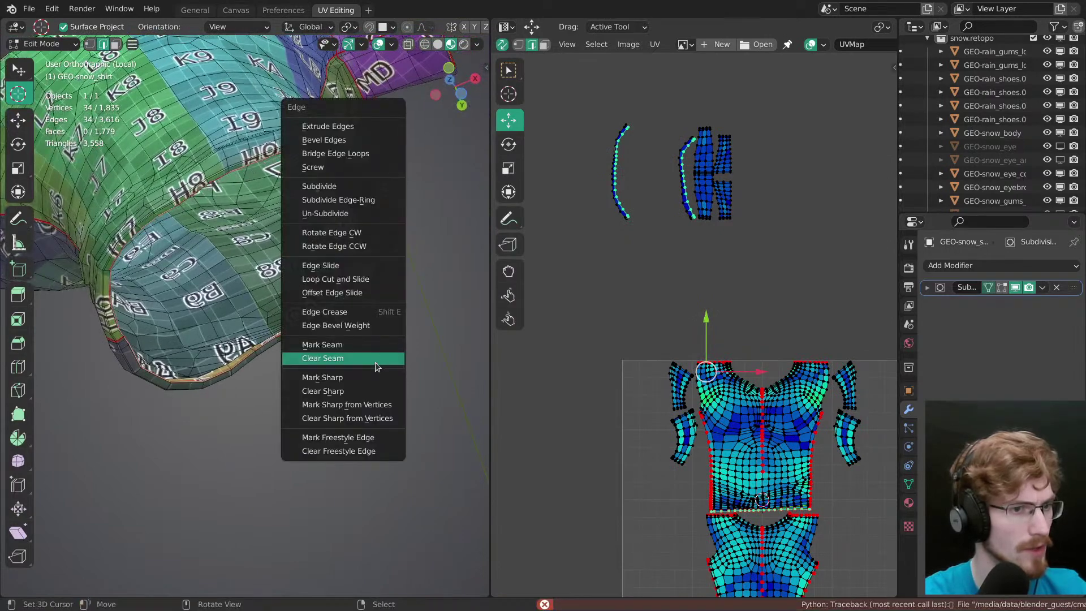
{"action": "left_click", "coordinate": [375, 361]}
{"action": "key", "text": "ctrl+z"}
{"action": "key", "text": "alt+a"}
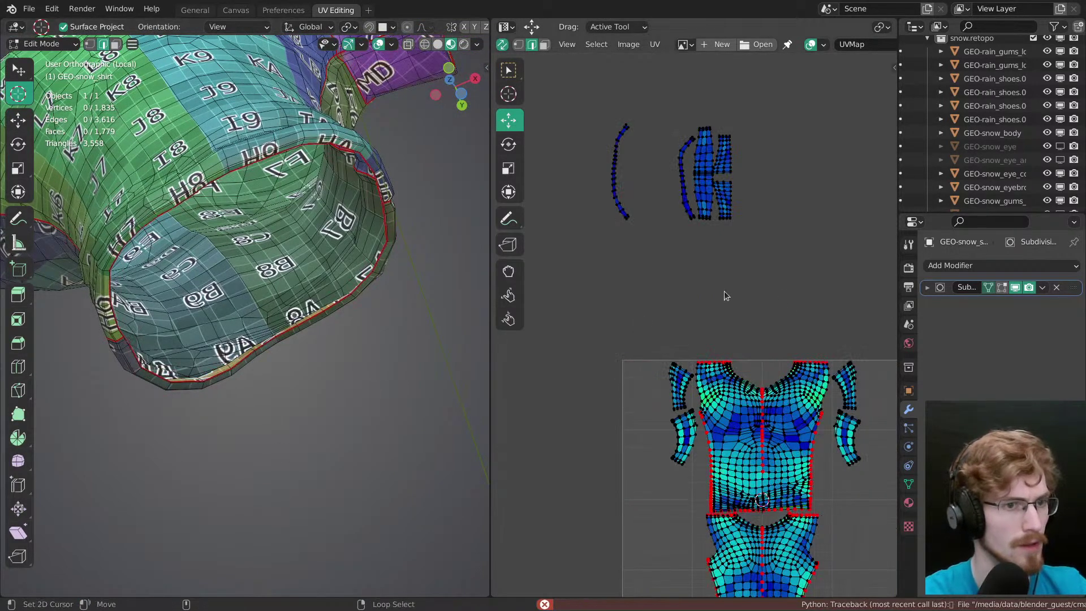
Step: Save the file, turn off UV sync selection and select the whole shirt mesh so all islands can be edited independently
{"action": "scroll", "coordinate": [822, 363], "scroll_direction": "up", "scroll_amount": 5}
{"action": "key", "text": "ctrl+s"}
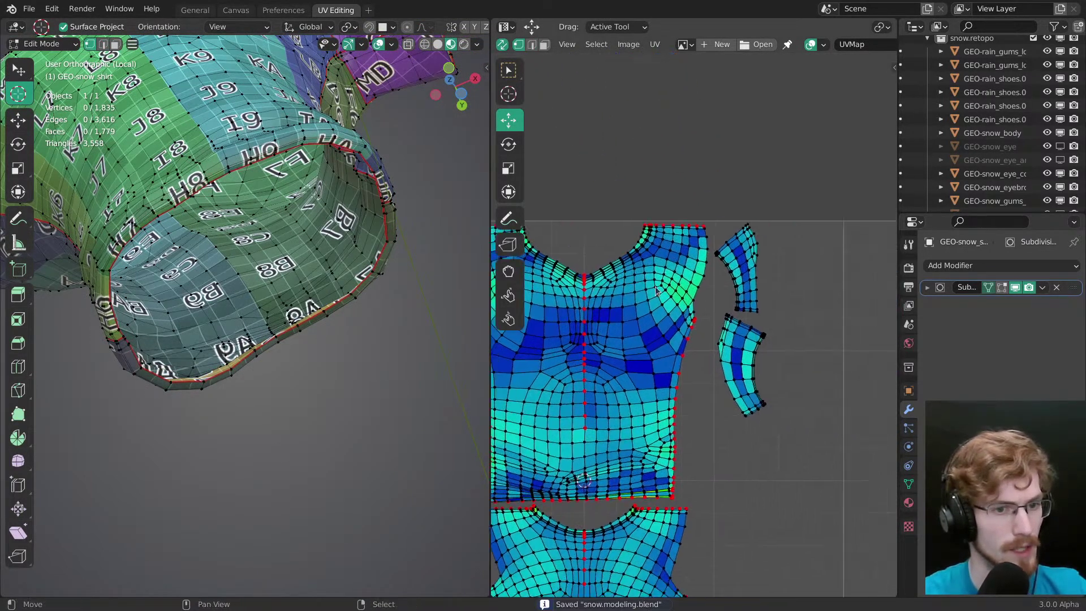
{"action": "right_click", "coordinate": [754, 336]}
{"action": "middle_click_drag", "start_coordinate": [753, 373], "coordinate": [717, 258], "text": "ctrl"}
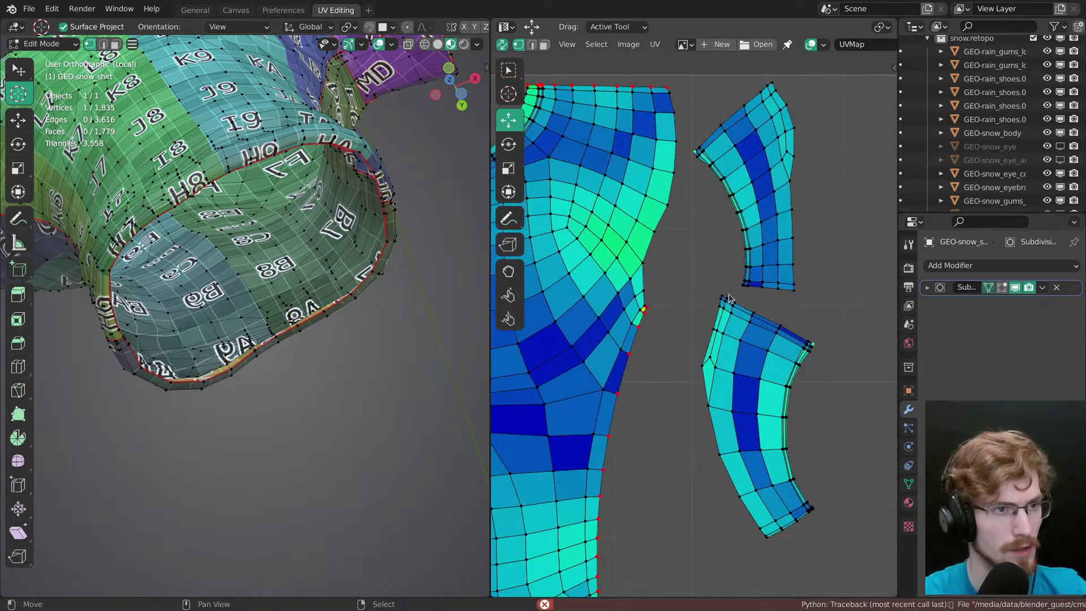
{"action": "left_click", "coordinate": [502, 46]}
{"action": "key", "text": "a"}
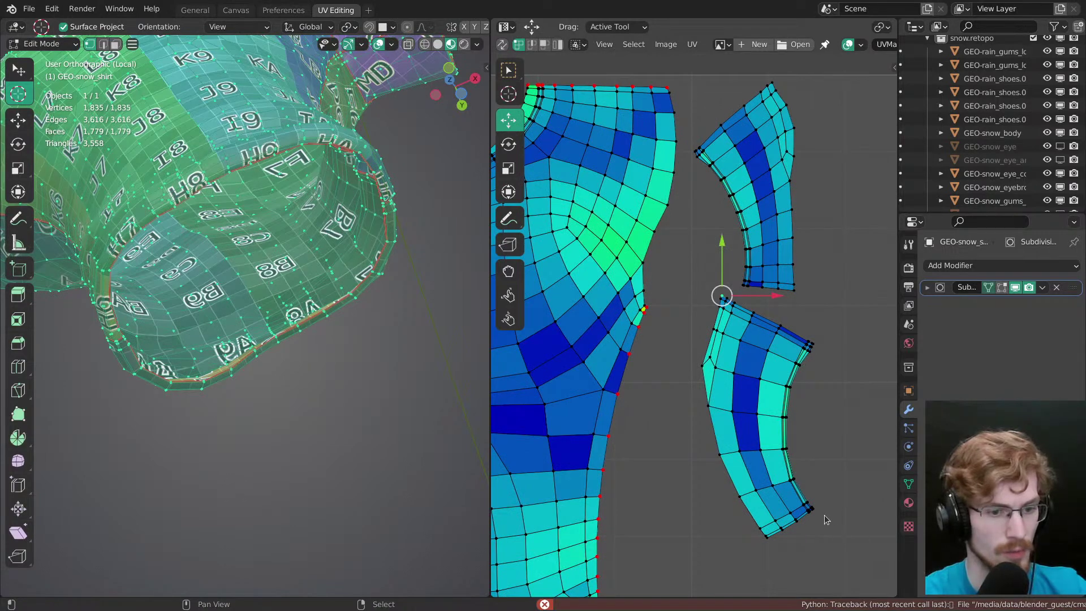
Step: Select the corner vertices of the sleeve and strip islands and pin them
{"action": "middle_click_drag", "start_coordinate": [748, 225], "coordinate": [756, 331]}
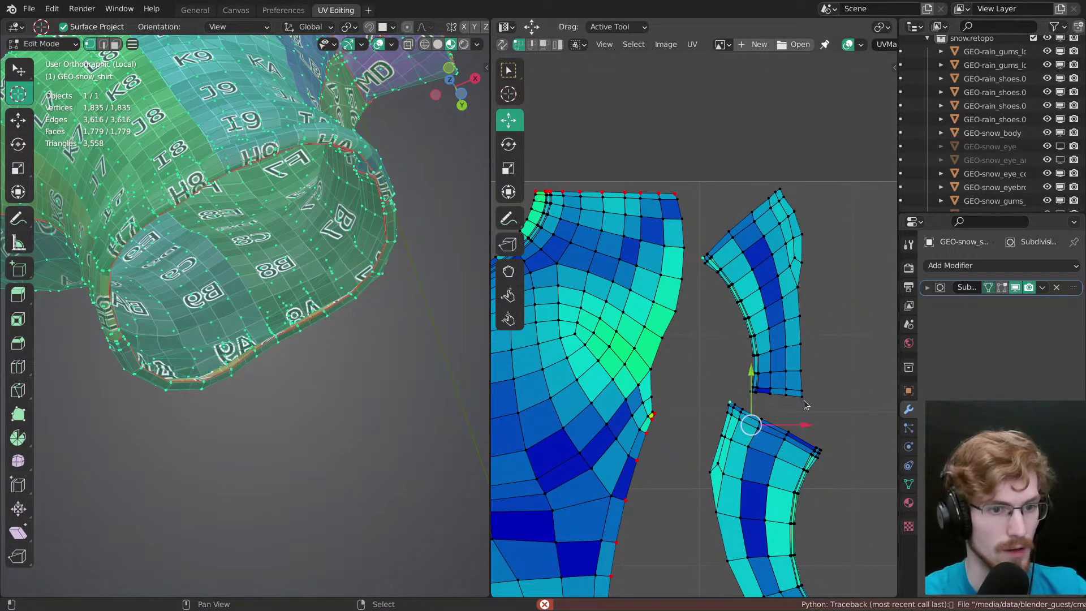
{"action": "middle_click_drag", "start_coordinate": [527, 270], "coordinate": [791, 301]}
{"action": "right_click", "coordinate": [682, 428], "text": "shift"}
{"action": "middle_click_drag", "start_coordinate": [763, 441], "coordinate": [779, 305]}
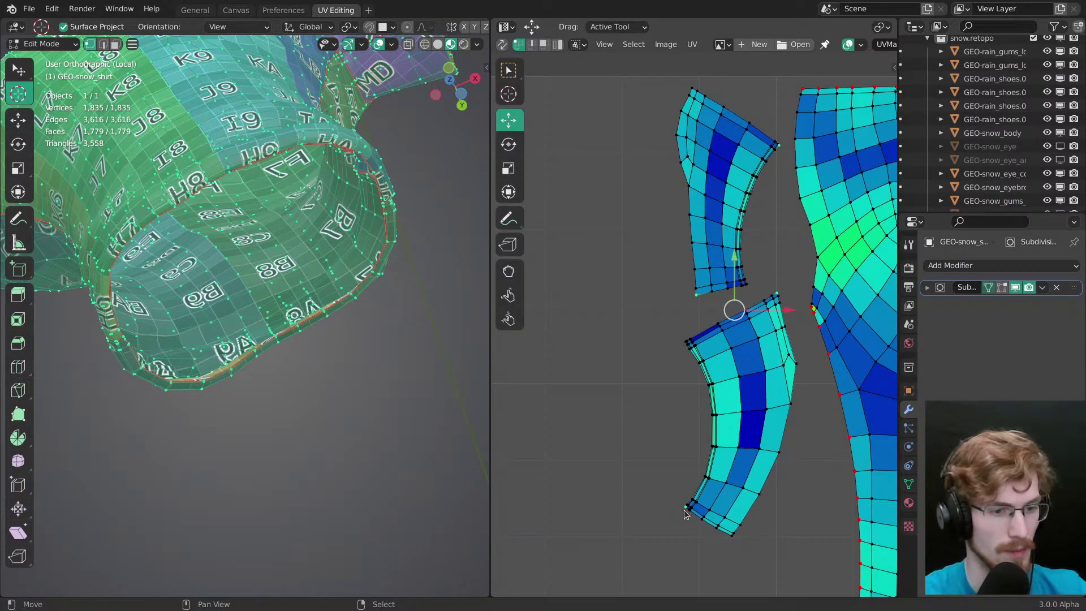
{"action": "middle_click_drag", "start_coordinate": [682, 377], "coordinate": [675, 478], "text": "ctrl"}
{"action": "middle_click_drag", "start_coordinate": [703, 165], "coordinate": [665, 341]}
{"action": "middle_click_drag", "start_coordinate": [662, 267], "coordinate": [592, 377]}
{"action": "middle_click_drag", "start_coordinate": [592, 419], "coordinate": [648, 445]}
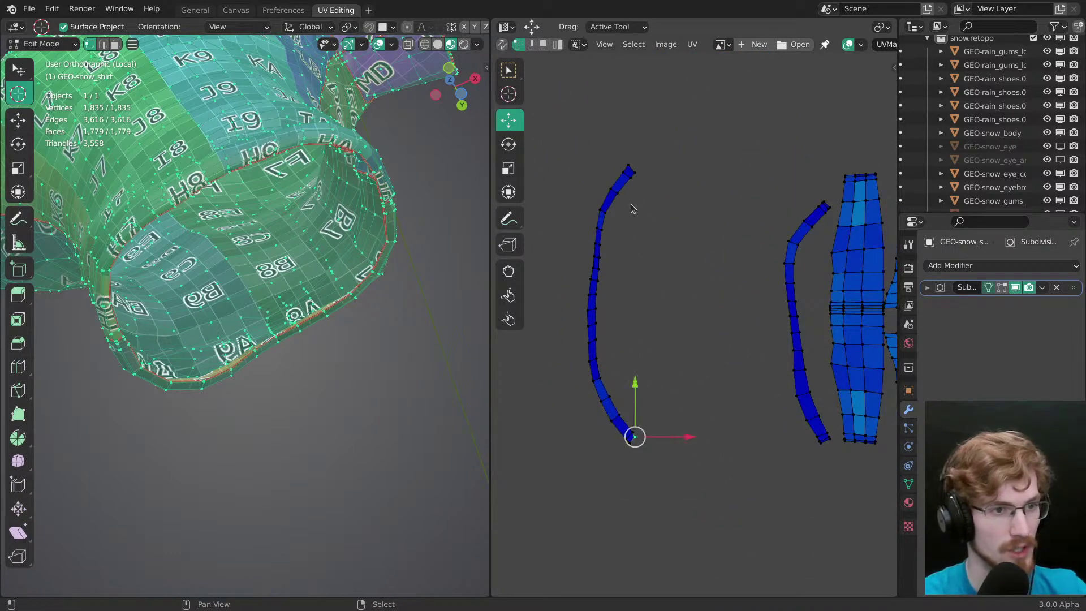
{"action": "middle_click_drag", "start_coordinate": [837, 231], "coordinate": [765, 185]}
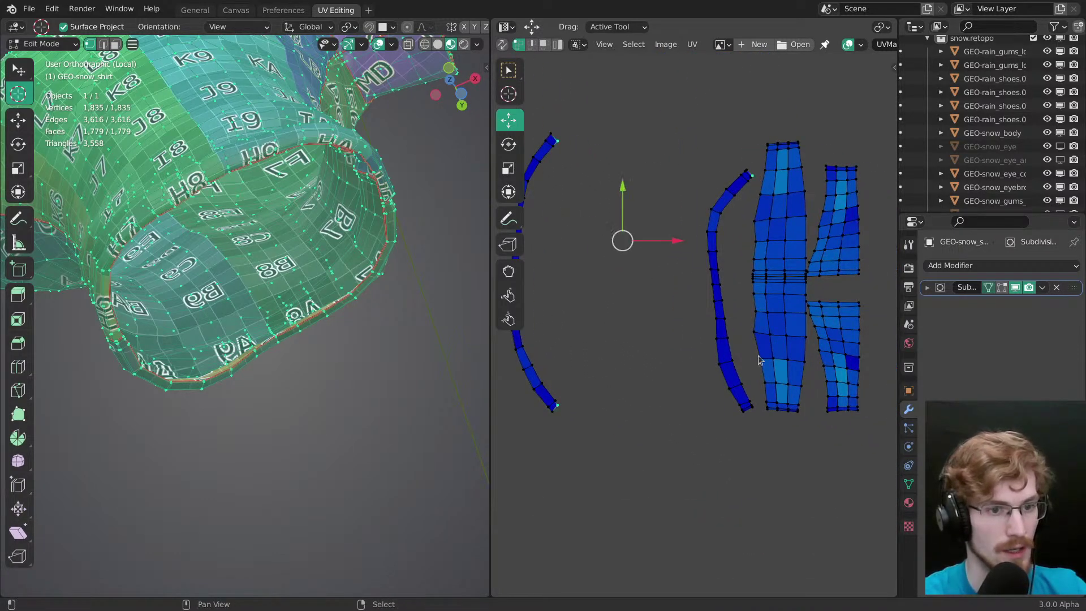
{"action": "middle_click_drag", "start_coordinate": [816, 418], "coordinate": [685, 442]}
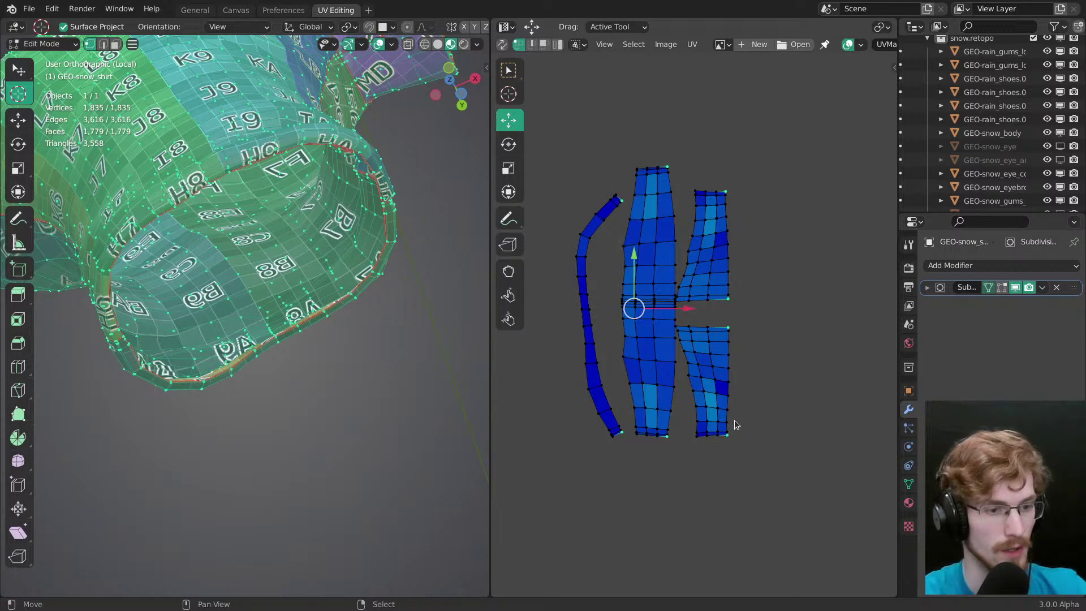
{"action": "left_click_drag", "start_coordinate": [650, 313], "coordinate": [651, 324]}
{"action": "key", "text": "ctrl+z"}
{"action": "key", "text": "ctrl+z"}
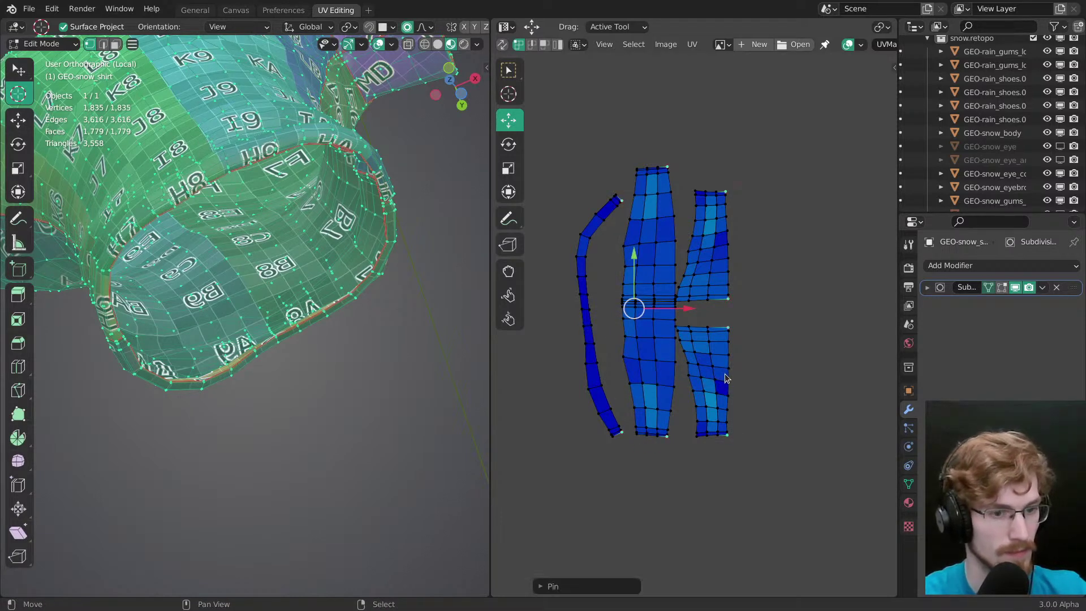
Step: Move the lower wide strip island slightly down to open a gap below the upper one, and clear the selection
{"action": "key", "text": "l"}
{"action": "left_click_drag", "start_coordinate": [649, 315], "coordinate": [649, 324]}
{"action": "key", "text": "alt+a"}
{"action": "scroll", "coordinate": [681, 342], "scroll_direction": "up", "scroll_amount": 4}
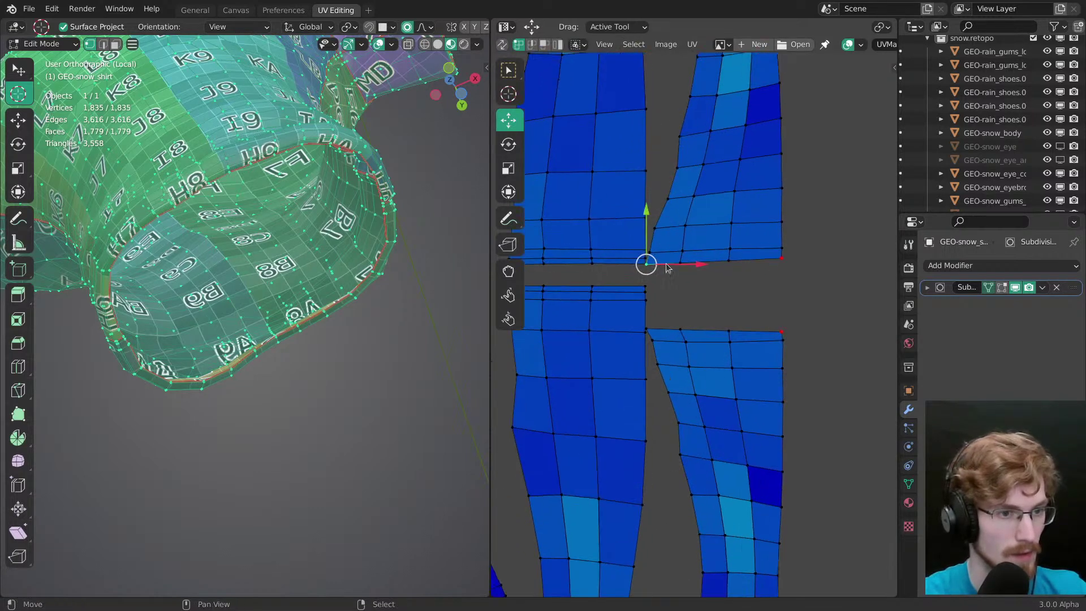
Step: Clear the UV selection around the sleeve and strip islands and save the file
{"action": "middle_click_drag", "start_coordinate": [679, 304], "coordinate": [656, 338], "text": "ctrl"}
{"action": "key", "text": "alt+a"}
{"action": "middle_click_drag", "start_coordinate": [657, 340], "coordinate": [670, 211], "text": "ctrl"}
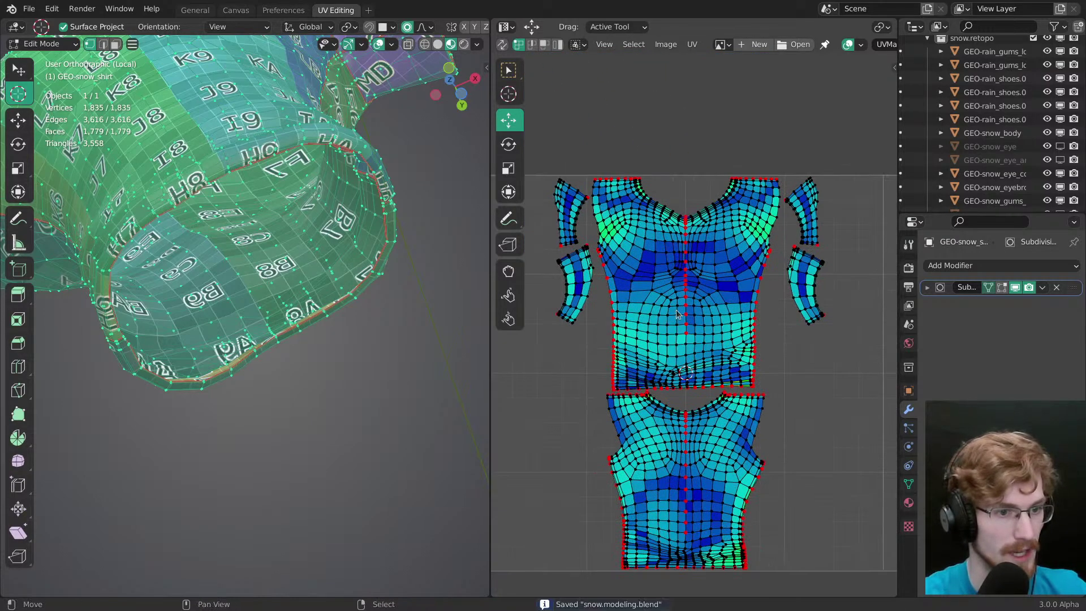
{"action": "key", "text": "ctrl+s"}
Step: Select the seam edge loop along the shirt's bottom hem and turn on UV sync selection
{"action": "key", "text": "2"}
{"action": "right_click", "coordinate": [314, 324], "text": "alt"}
{"action": "middle_click_drag", "start_coordinate": [327, 365], "coordinate": [356, 261], "text": "ctrl"}
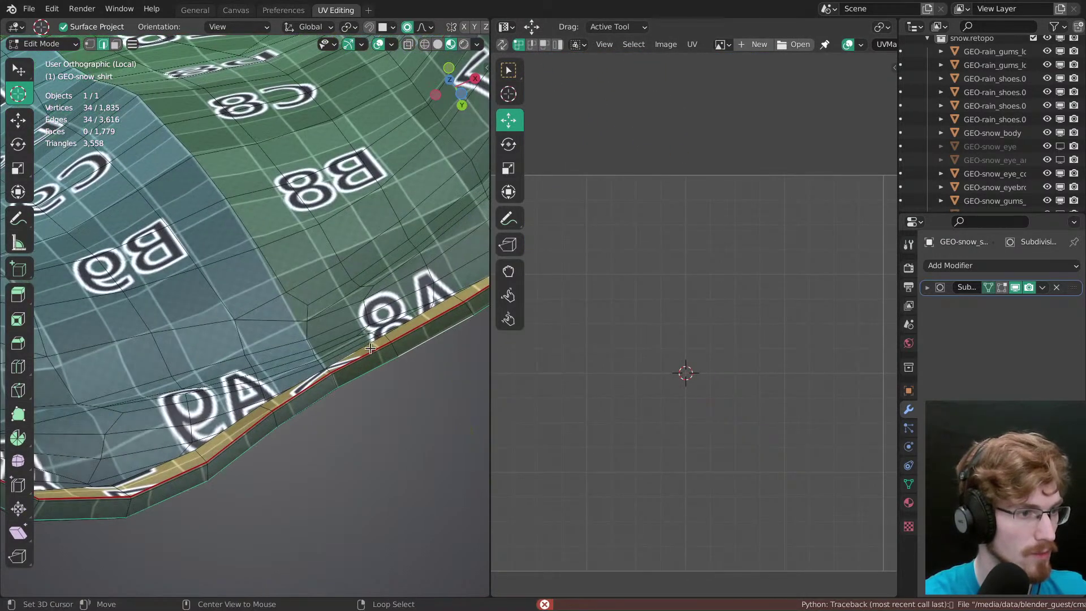
{"action": "key", "text": "ctrl+e"}
{"action": "left_click", "coordinate": [368, 352]}
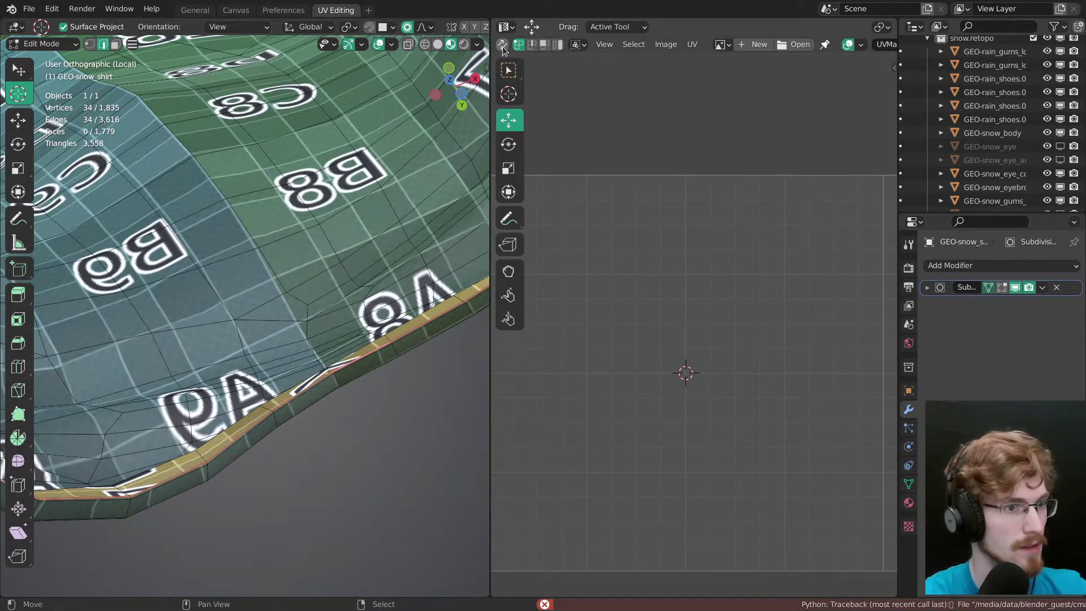
{"action": "left_click", "coordinate": [502, 48]}
{"action": "key", "text": "alt+a"}
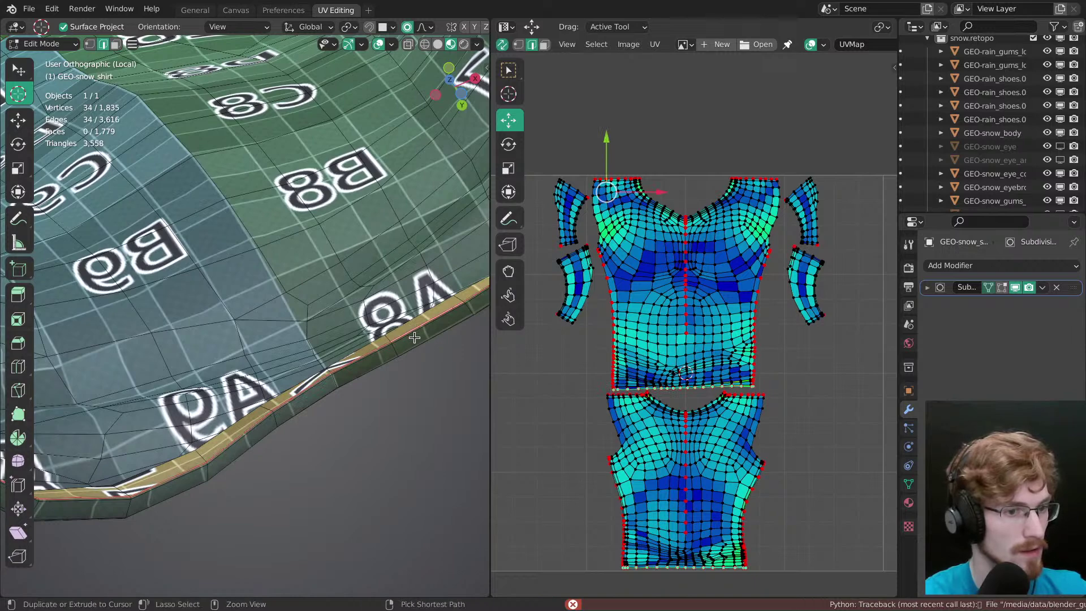
Step: Try clearing the seam along the selected hem edge loop and undo the change
{"action": "key", "text": "ctrl+e"}
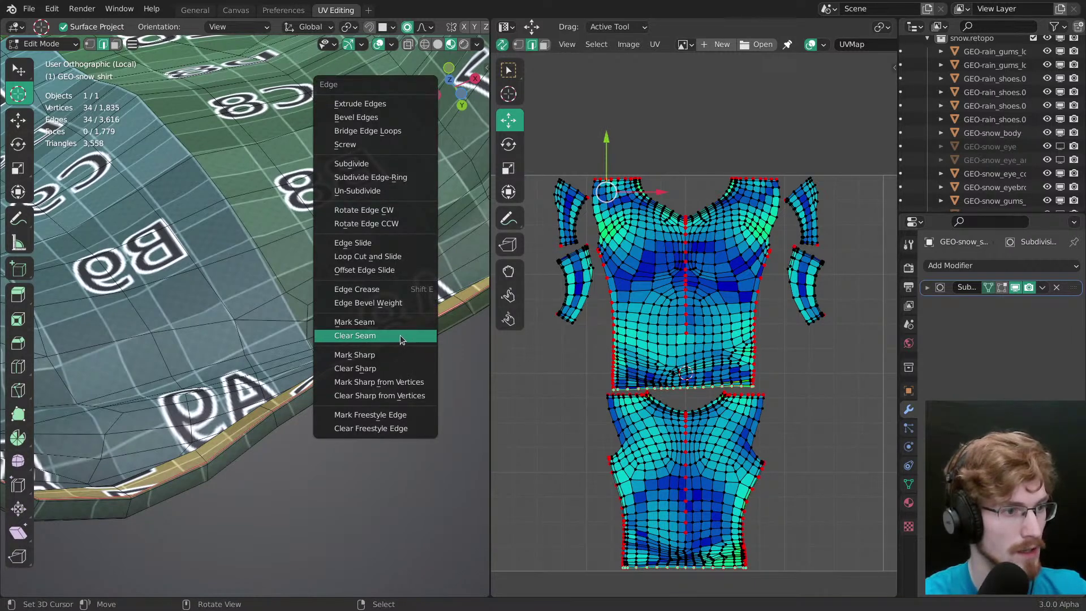
{"action": "left_click", "coordinate": [403, 337]}
{"action": "middle_click_drag", "start_coordinate": [776, 359], "coordinate": [704, 222], "text": "ctrl"}
{"action": "key", "text": "ctrl+z"}
Step: Unpin the end vertices of the two curved hem strip islands and clear the selection
{"action": "middle_click_drag", "start_coordinate": [704, 221], "coordinate": [688, 274]}
{"action": "key", "text": "alt+a"}
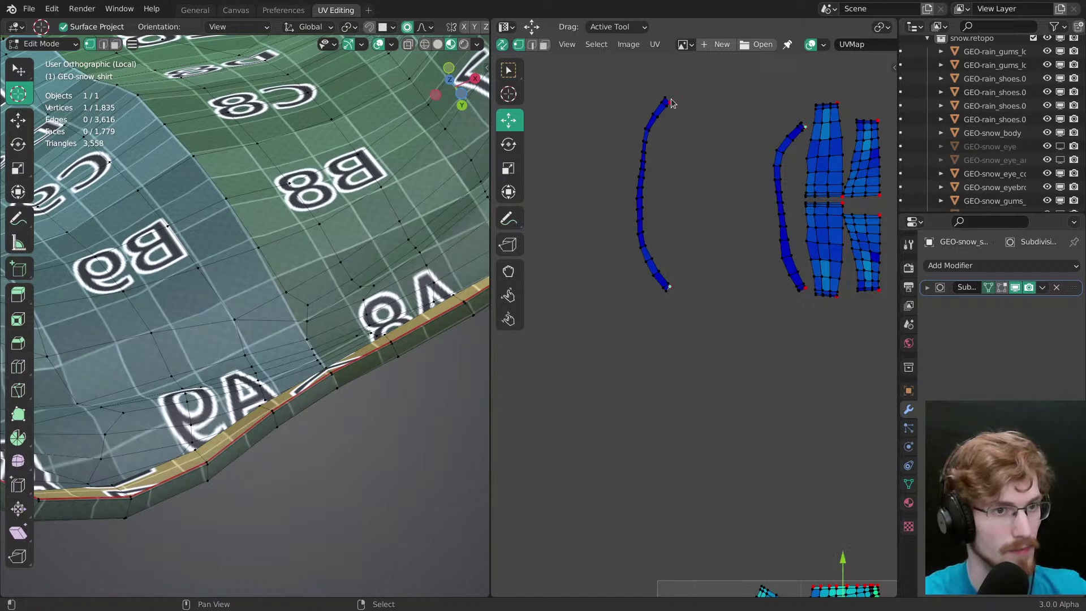
{"action": "key", "text": "alt+p"}
{"action": "key", "text": "alt+a"}
{"action": "middle_click_drag", "start_coordinate": [689, 265], "coordinate": [633, 341], "text": "ctrl"}
{"action": "middle_click_drag", "start_coordinate": [633, 342], "coordinate": [633, 331], "text": "ctrl"}
Step: Clear the seam along the bottom hem's edge loop to join the hem strips to the torso islands, and deselect everything
{"action": "key", "text": "2"}
{"action": "right_click", "coordinate": [406, 338], "text": "alt"}
{"action": "key", "text": "ctrl+e"}
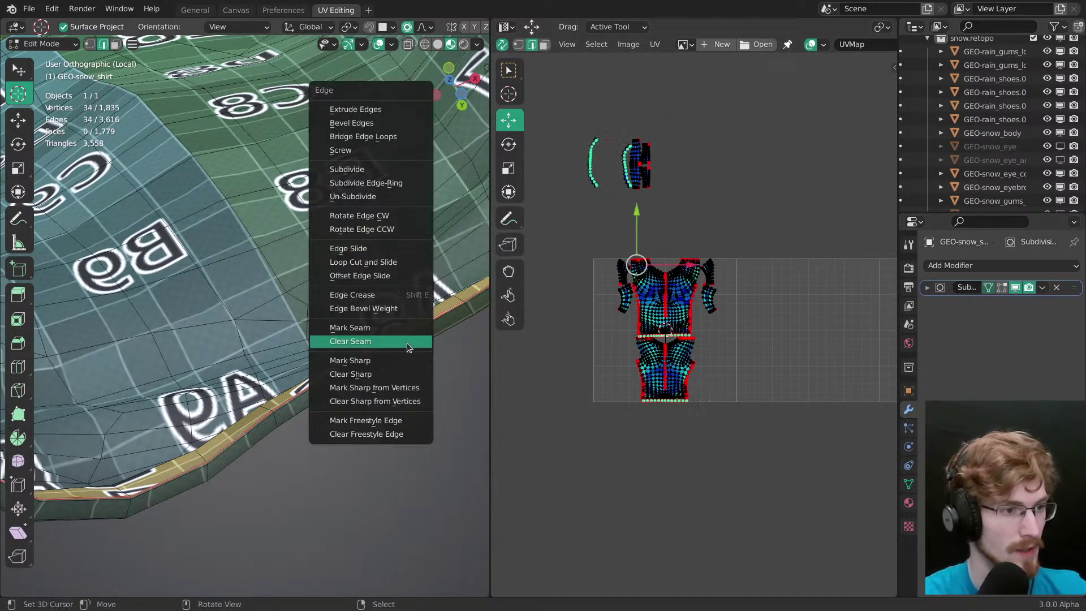
{"action": "left_click", "coordinate": [406, 341]}
{"action": "middle_click_drag", "start_coordinate": [575, 393], "coordinate": [599, 214], "text": "ctrl"}
{"action": "middle_click_drag", "start_coordinate": [559, 591], "coordinate": [699, 366]}
{"action": "key", "text": "alt+a"}
{"action": "middle_click_drag", "start_coordinate": [669, 505], "coordinate": [663, 444], "text": "ctrl"}
{"action": "middle_click_drag", "start_coordinate": [662, 443], "coordinate": [696, 272]}
{"action": "middle_click_drag", "start_coordinate": [624, 441], "coordinate": [625, 390], "text": "ctrl"}
{"action": "middle_click_drag", "start_coordinate": [625, 391], "coordinate": [631, 328]}
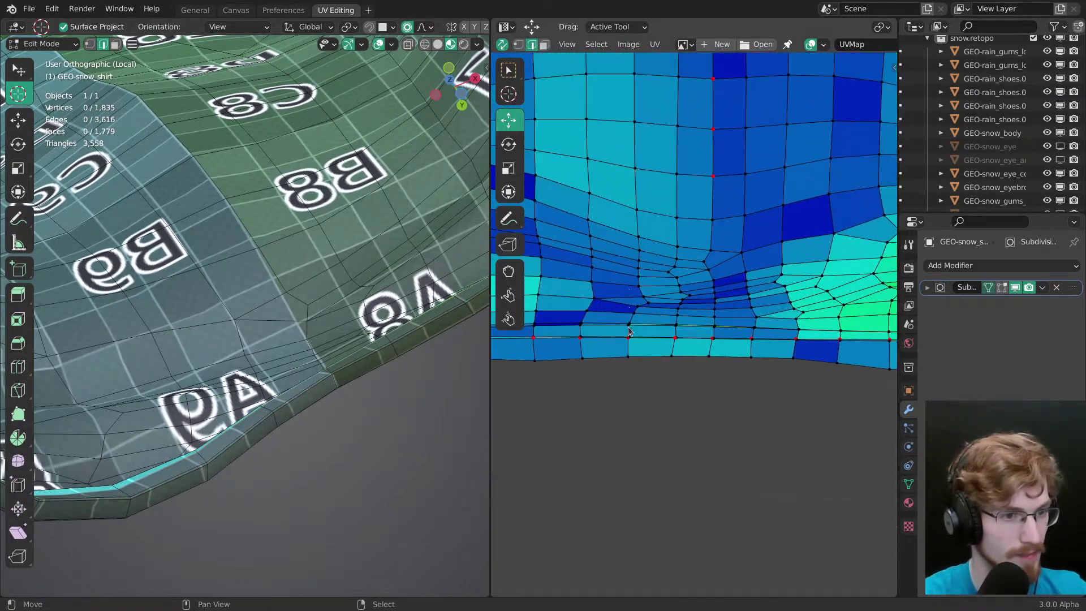
{"action": "middle_click_drag", "start_coordinate": [691, 357], "coordinate": [732, 336]}
{"action": "left_click_drag", "start_coordinate": [791, 215], "coordinate": [790, 215]}
{"action": "middle_click_drag", "start_coordinate": [791, 226], "coordinate": [714, 300], "text": "ctrl"}
{"action": "left_click_drag", "start_coordinate": [700, 236], "coordinate": [699, 249]}
{"action": "scroll", "coordinate": [711, 285], "scroll_direction": "up", "scroll_amount": 3}
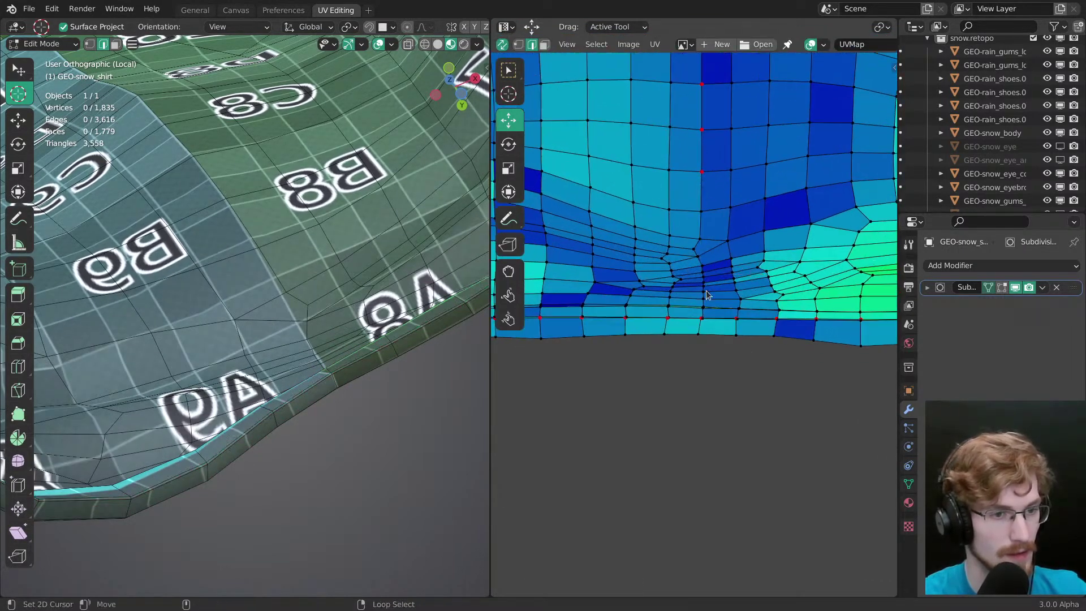
{"action": "scroll", "coordinate": [711, 285], "scroll_direction": "up", "scroll_amount": 2}
{"action": "key", "text": "w"}
{"action": "left_click_drag", "start_coordinate": [710, 314], "coordinate": [709, 341]}
{"action": "right_click_drag", "start_coordinate": [709, 341], "coordinate": [710, 315]}
Step: Pin the bottom edge loop of the lower torso island and unpin the former border loop just above it
{"action": "right_click", "coordinate": [724, 348], "text": "alt"}
{"action": "middle_click_drag", "start_coordinate": [724, 349], "coordinate": [727, 361], "text": "ctrl"}
{"action": "scroll", "coordinate": [728, 365], "scroll_direction": "up", "scroll_amount": 5}
{"action": "key", "text": "p"}
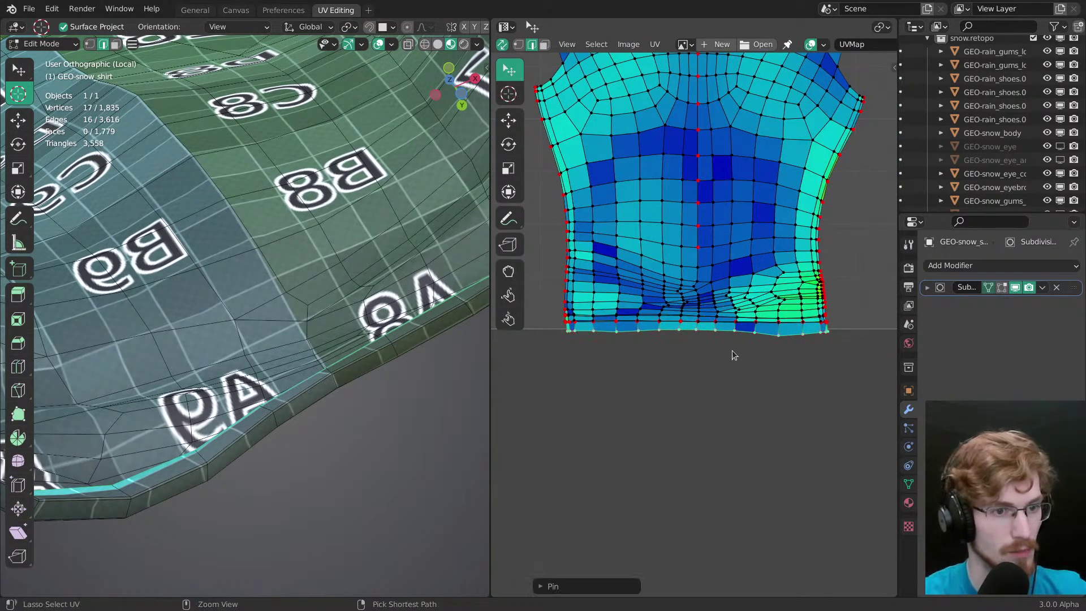
{"action": "scroll", "coordinate": [709, 331], "scroll_direction": "up", "scroll_amount": 5}
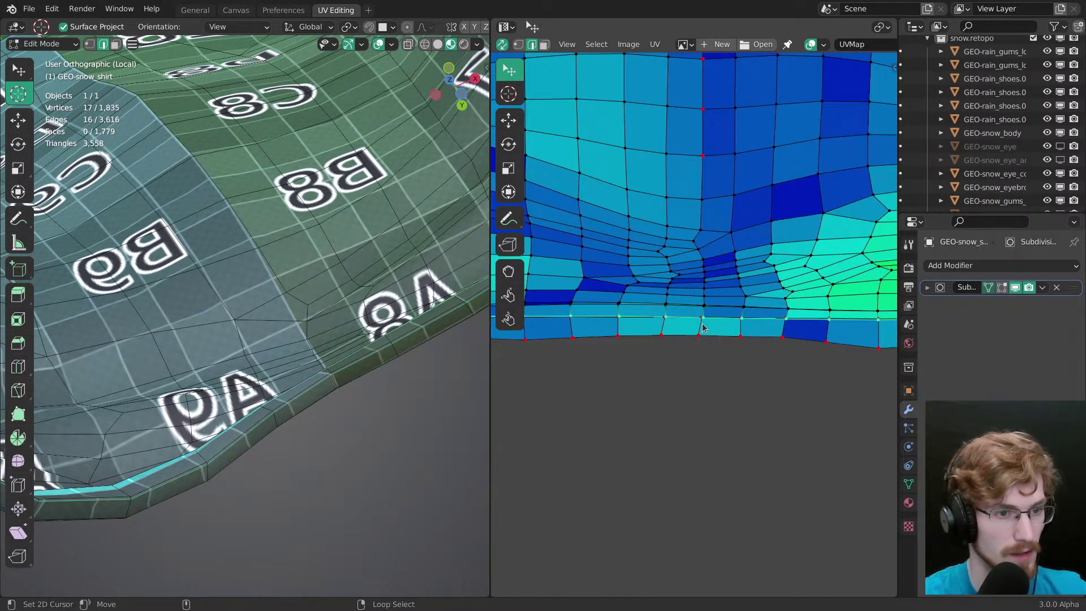
{"action": "scroll", "coordinate": [707, 316], "scroll_direction": "up", "scroll_amount": 6}
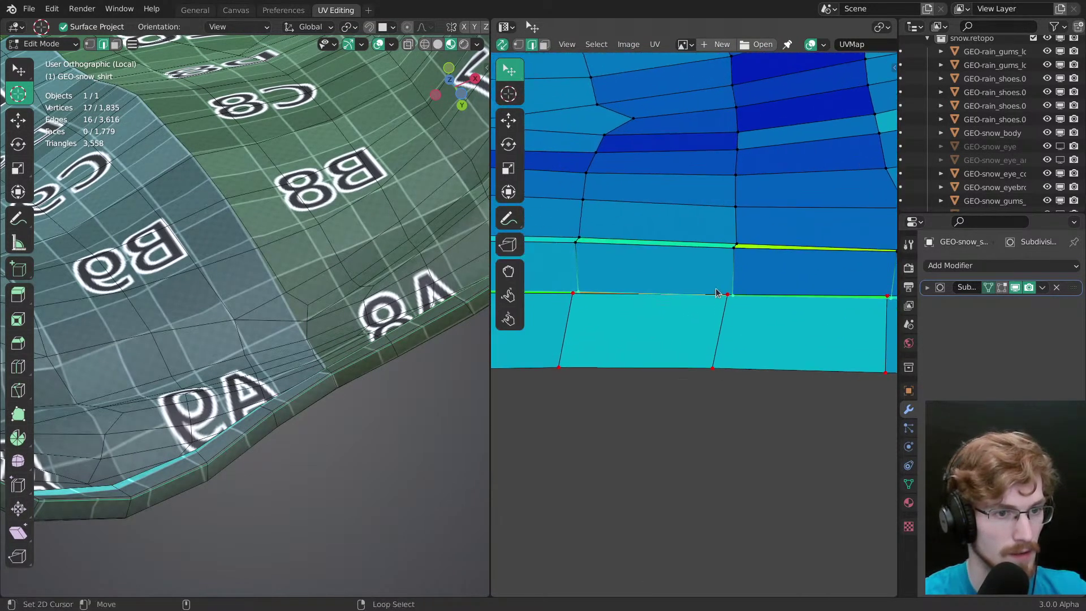
{"action": "scroll", "coordinate": [722, 317], "scroll_direction": "down", "scroll_amount": 9}
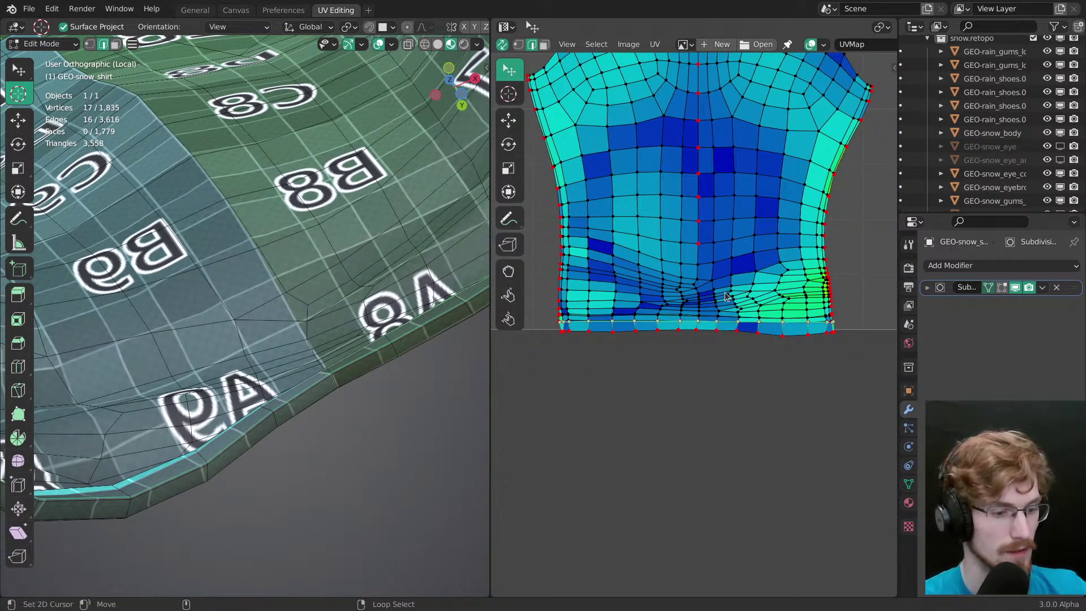
{"action": "scroll", "coordinate": [725, 295], "scroll_direction": "up", "scroll_amount": 4}
{"action": "left_click", "coordinate": [679, 312]}
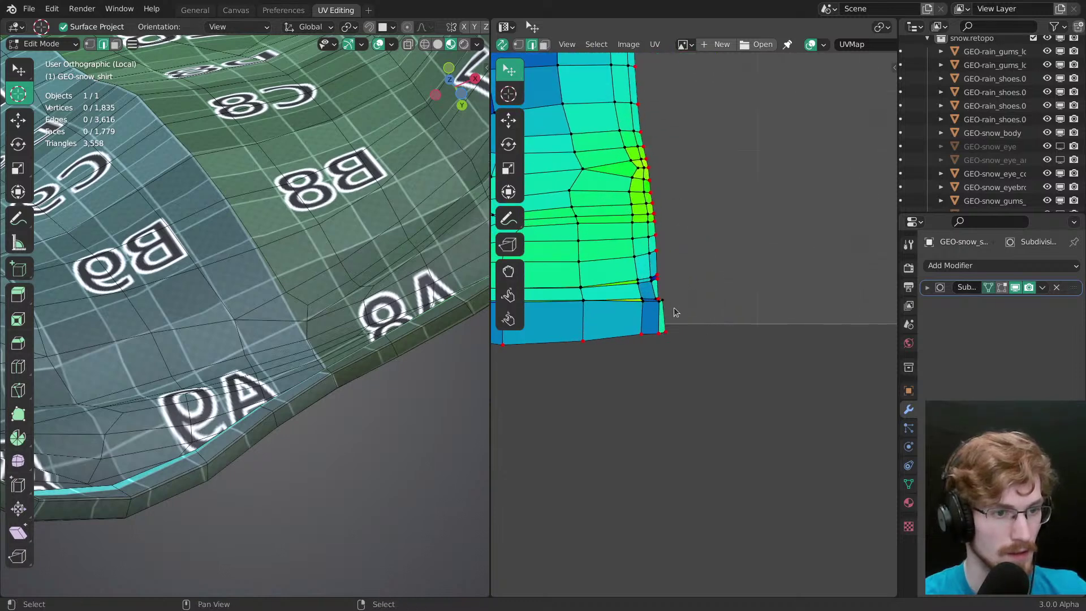
Step: Shift the vertices at both bottom corners of the lower torso island to even out the ends of its hem strip
{"action": "middle_click_drag", "start_coordinate": [645, 327], "coordinate": [870, 306]}
{"action": "middle_click_drag", "start_coordinate": [571, 373], "coordinate": [753, 401]}
{"action": "middle_click_drag", "start_coordinate": [768, 358], "coordinate": [711, 338]}
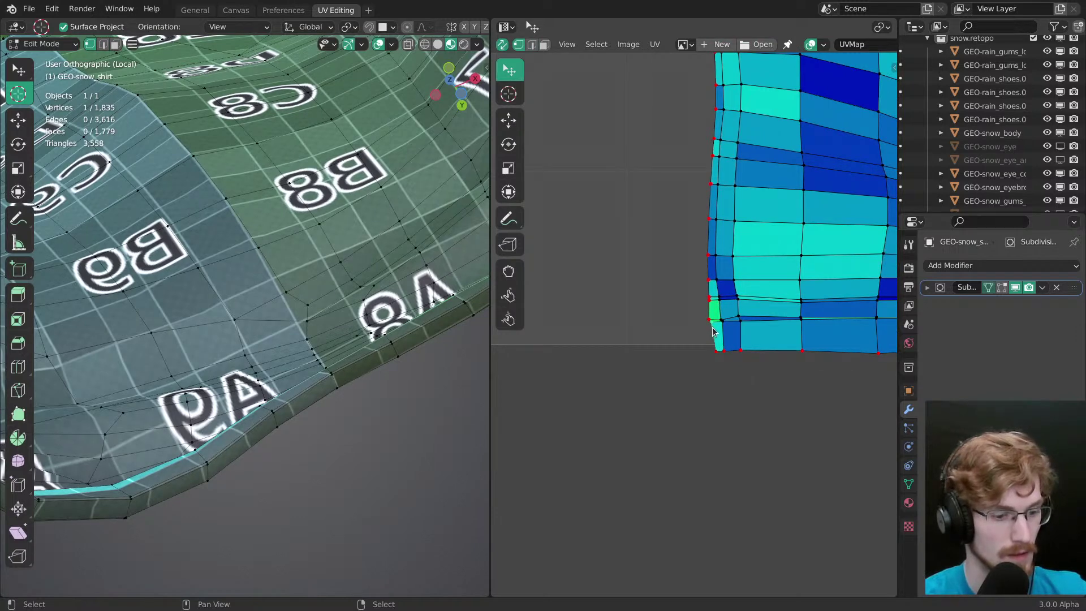
{"action": "key", "text": "shift+space"}
{"action": "key", "text": "g"}
{"action": "left_click_drag", "start_coordinate": [714, 330], "coordinate": [711, 333]}
{"action": "key", "text": "w"}
{"action": "middle_click_drag", "start_coordinate": [729, 346], "coordinate": [665, 340]}
{"action": "middle_click_drag", "start_coordinate": [859, 370], "coordinate": [526, 367]}
{"action": "middle_click_drag", "start_coordinate": [882, 352], "coordinate": [664, 355]}
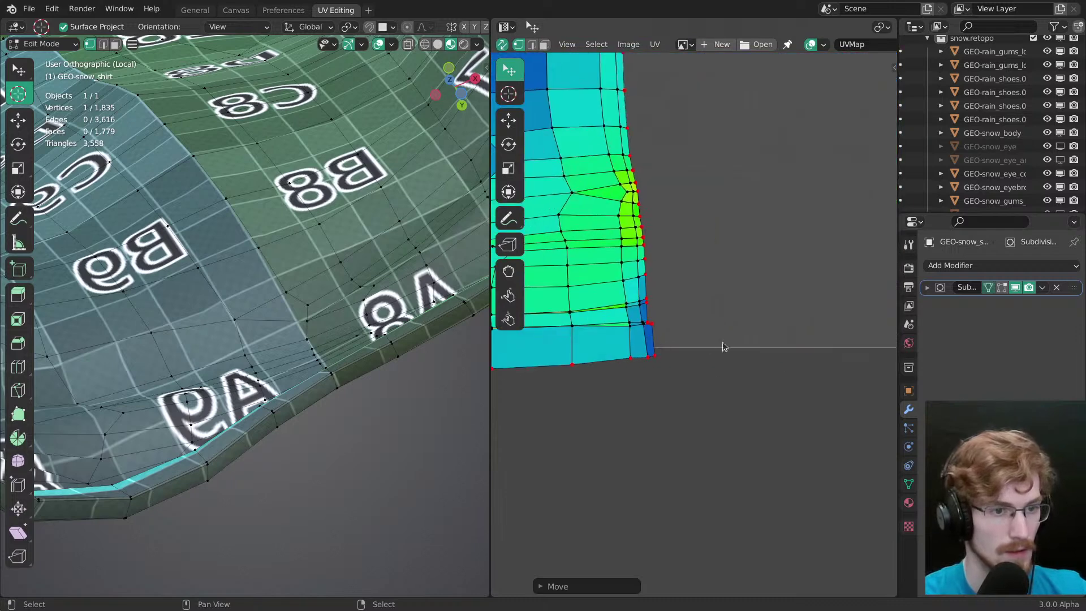
{"action": "left_click_drag", "start_coordinate": [649, 327], "coordinate": [649, 324]}
{"action": "left_click_drag", "start_coordinate": [651, 327], "coordinate": [652, 325]}
Step: Flatten the lower torso island's bottom edge loop vertically, with UV sync selection turned off and the whole mesh selected
{"action": "middle_click_drag", "start_coordinate": [704, 321], "coordinate": [780, 402], "text": "ctrl"}
{"action": "right_click", "coordinate": [729, 368], "text": "alt"}
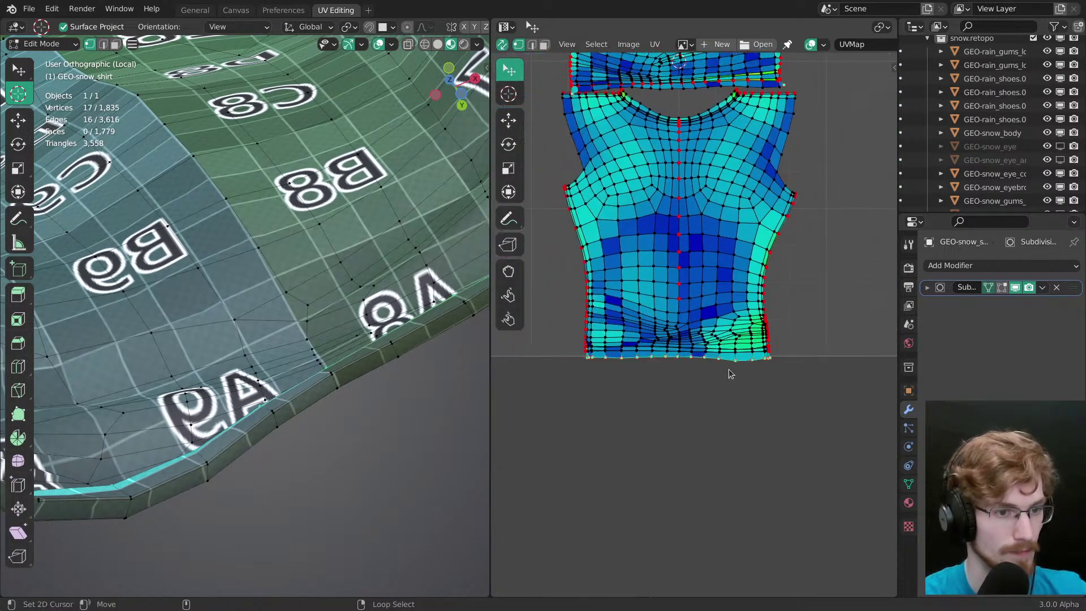
{"action": "key", "text": "s"}
{"action": "left_click_drag", "start_coordinate": [678, 293], "coordinate": [679, 291]}
{"action": "right_click", "coordinate": [679, 290]}
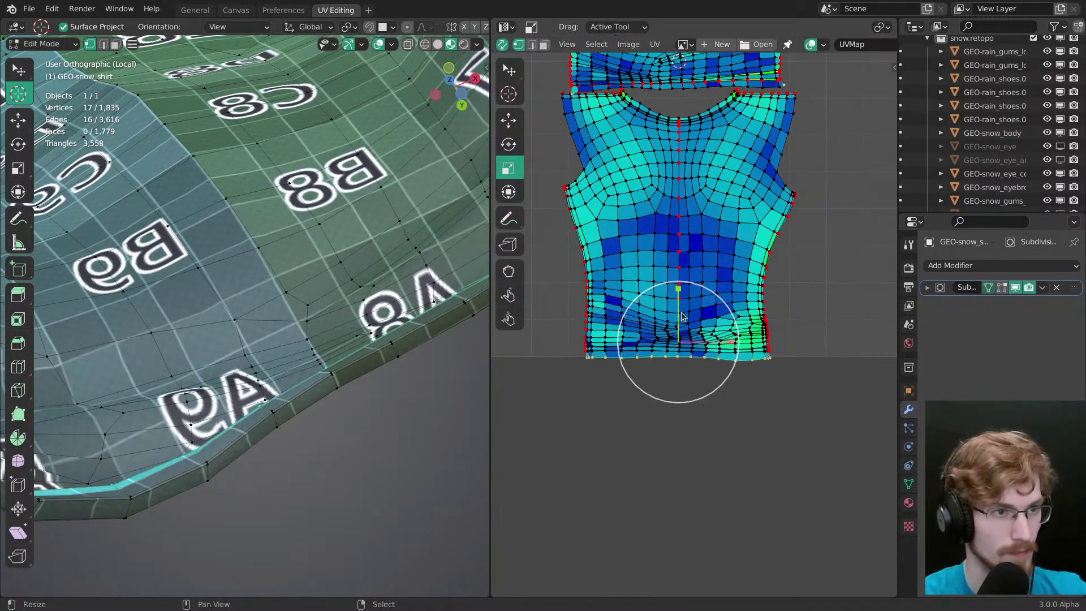
{"action": "left_click", "coordinate": [503, 45]}
{"action": "key", "text": "a"}
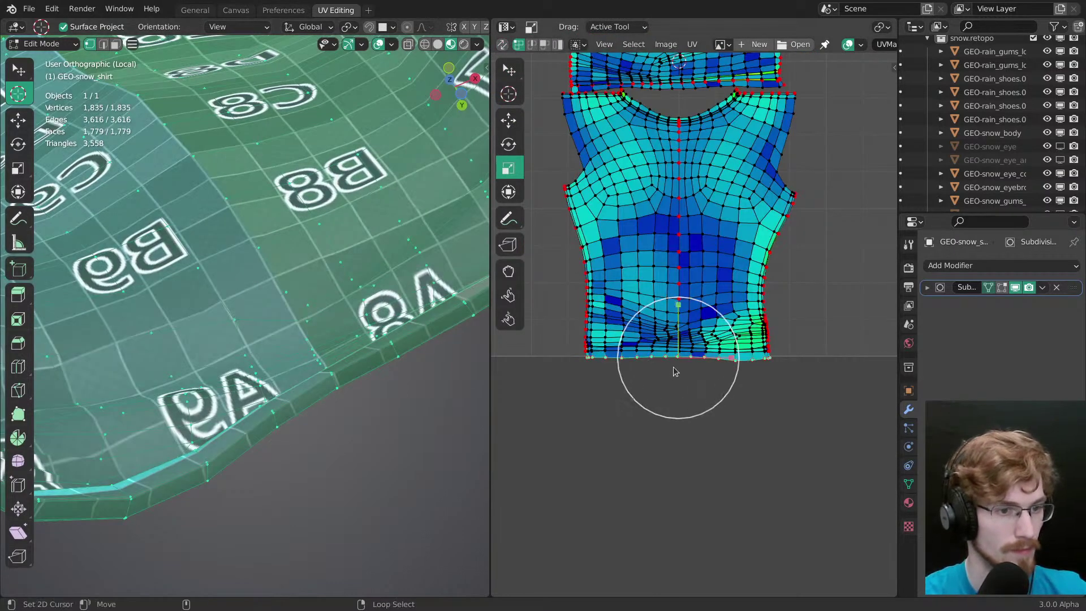
{"action": "left_click_drag", "start_coordinate": [673, 371], "coordinate": [670, 337]}
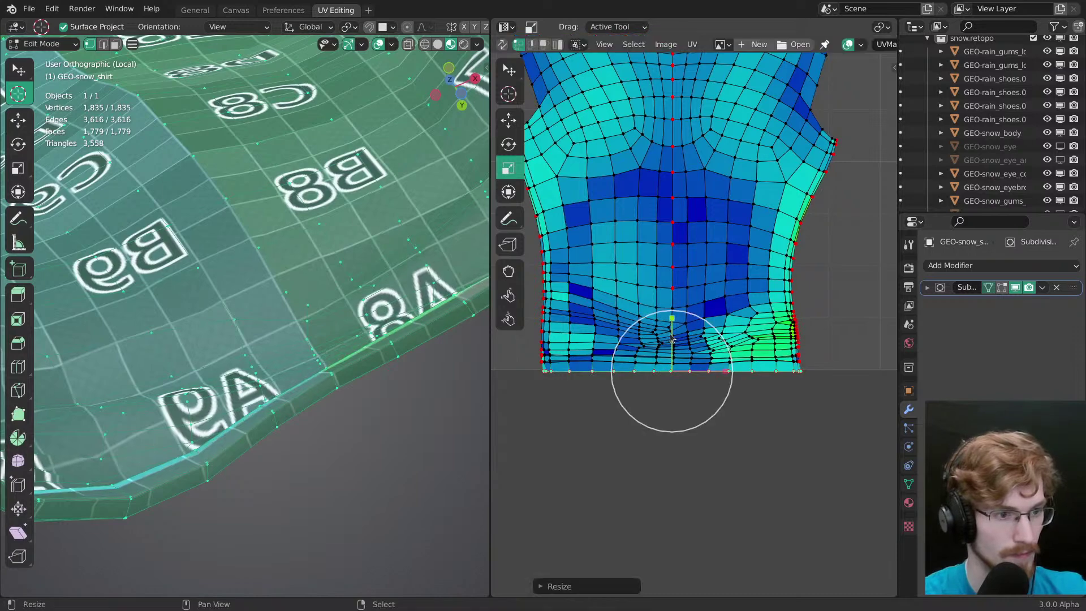
Step: Save the file and unpin the former border loop just above the upper torso island's bottom edge
{"action": "scroll", "coordinate": [664, 232], "scroll_direction": "up", "scroll_amount": 4}
{"action": "key", "text": "ctrl+s"}
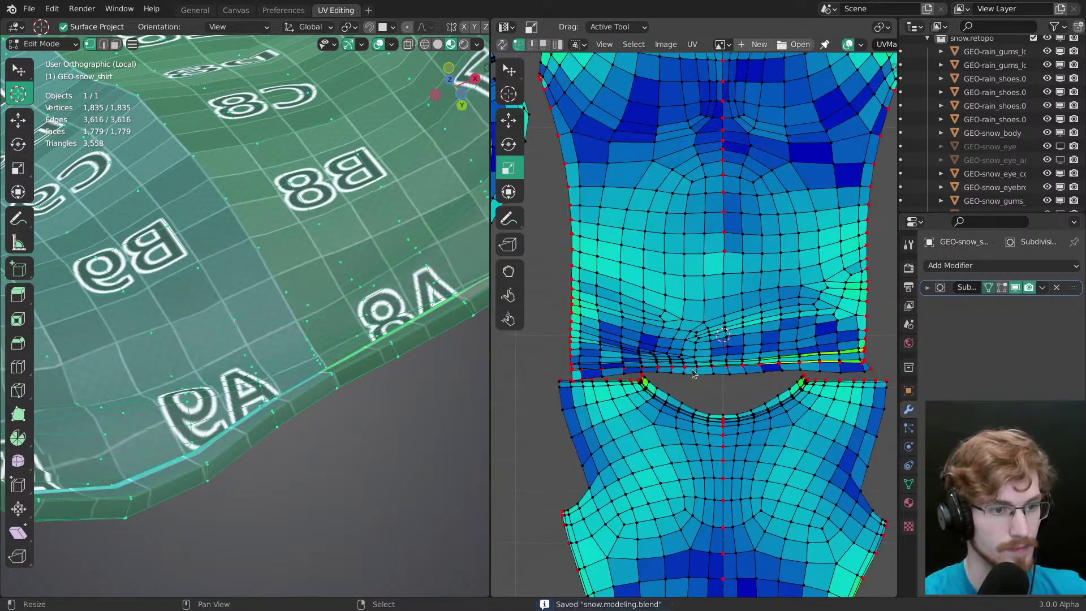
{"action": "middle_click_drag", "start_coordinate": [700, 398], "coordinate": [709, 363], "text": "ctrl"}
{"action": "right_click", "coordinate": [706, 362], "text": "alt"}
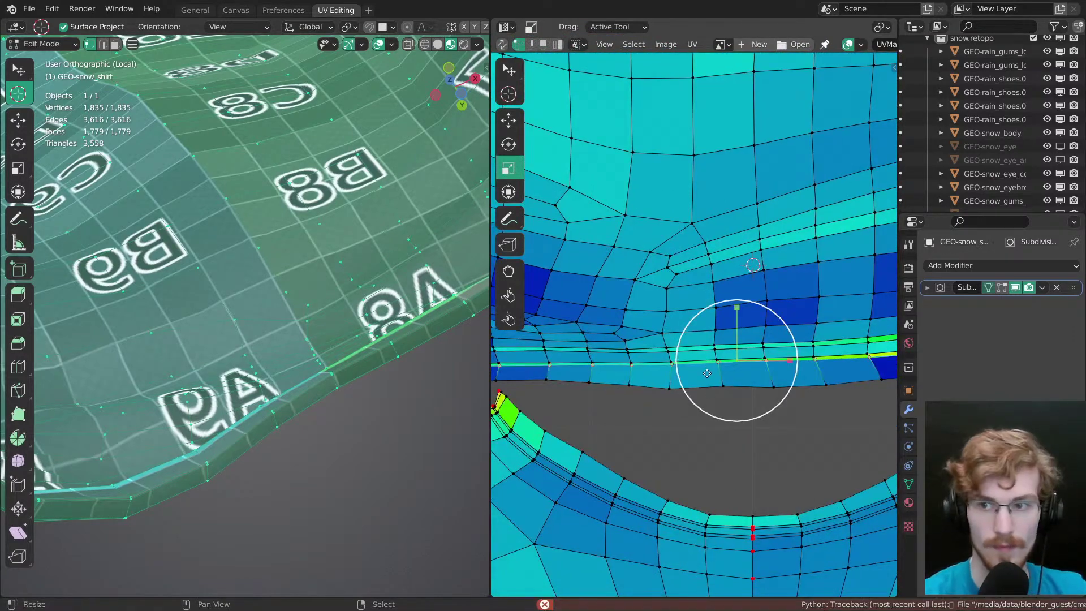
{"action": "key", "text": "p"}
Step: Pin the bottom edge loop of the upper torso island together with the vertices at its two end corners
{"action": "right_click", "coordinate": [698, 386], "text": "alt"}
{"action": "middle_click_drag", "start_coordinate": [694, 380], "coordinate": [642, 289], "text": "ctrl"}
{"action": "middle_click_drag", "start_coordinate": [642, 289], "coordinate": [600, 403]}
{"action": "right_click", "coordinate": [599, 402]}
{"action": "key", "text": "p"}
{"action": "middle_click_drag", "start_coordinate": [731, 325], "coordinate": [717, 286], "text": "ctrl"}
{"action": "middle_click_drag", "start_coordinate": [716, 285], "coordinate": [494, 316]}
{"action": "mouse_move", "coordinate": [893, 316]}
{"action": "middle_mouse_down"}
{"action": "mouse_move", "coordinate": [645, 340]}
{"action": "mouse_move", "coordinate": [893, 320]}
{"action": "middle_mouse_up"}
{"action": "right_click", "coordinate": [634, 329]}
{"action": "key", "text": "p"}
Step: Flatten the upper torso island's bottom edge loop by scaling it to 0 vertically and nudge it slightly up
{"action": "right_click", "coordinate": [736, 342], "text": "alt"}
{"action": "middle_click_drag", "start_coordinate": [644, 339], "coordinate": [642, 301], "text": "ctrl"}
{"action": "middle_click_drag", "start_coordinate": [642, 301], "coordinate": [706, 319]}
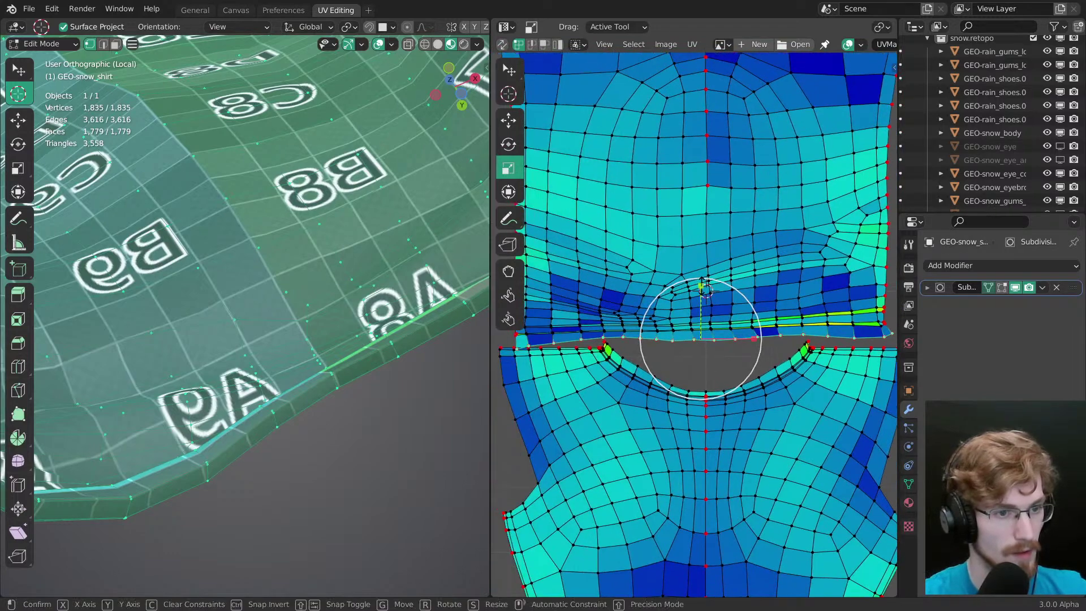
{"action": "key", "text": "s"}
{"action": "key", "text": "0"}
{"action": "left_click_drag", "start_coordinate": [703, 315], "coordinate": [706, 317]}
{"action": "middle_click_drag", "start_coordinate": [741, 319], "coordinate": [759, 307]}
{"action": "key", "text": "g"}
{"action": "left_click_drag", "start_coordinate": [719, 274], "coordinate": [720, 272]}
Step: Move the border vertices at the upper torso island's lower-left corner upward to widen the hem strip's end
{"action": "middle_click_drag", "start_coordinate": [719, 277], "coordinate": [872, 277]}
{"action": "middle_click_drag", "start_coordinate": [650, 325], "coordinate": [686, 224], "text": "ctrl"}
{"action": "middle_click_drag", "start_coordinate": [746, 337], "coordinate": [666, 339]}
{"action": "key", "text": "w"}
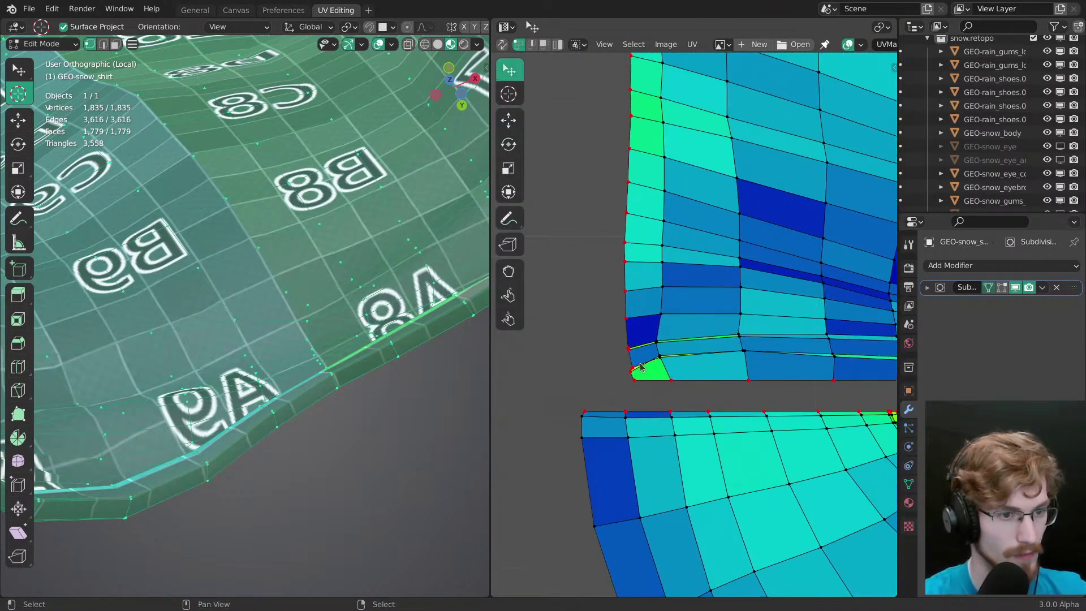
{"action": "left_click_drag", "start_coordinate": [633, 367], "coordinate": [633, 353]}
{"action": "left_click_drag", "start_coordinate": [631, 371], "coordinate": [628, 341]}
{"action": "mouse_move", "coordinate": [628, 347]}
{"action": "left_mouse_down"}
{"action": "mouse_move", "coordinate": [628, 337]}
{"action": "mouse_move", "coordinate": [632, 352]}
{"action": "left_mouse_up"}
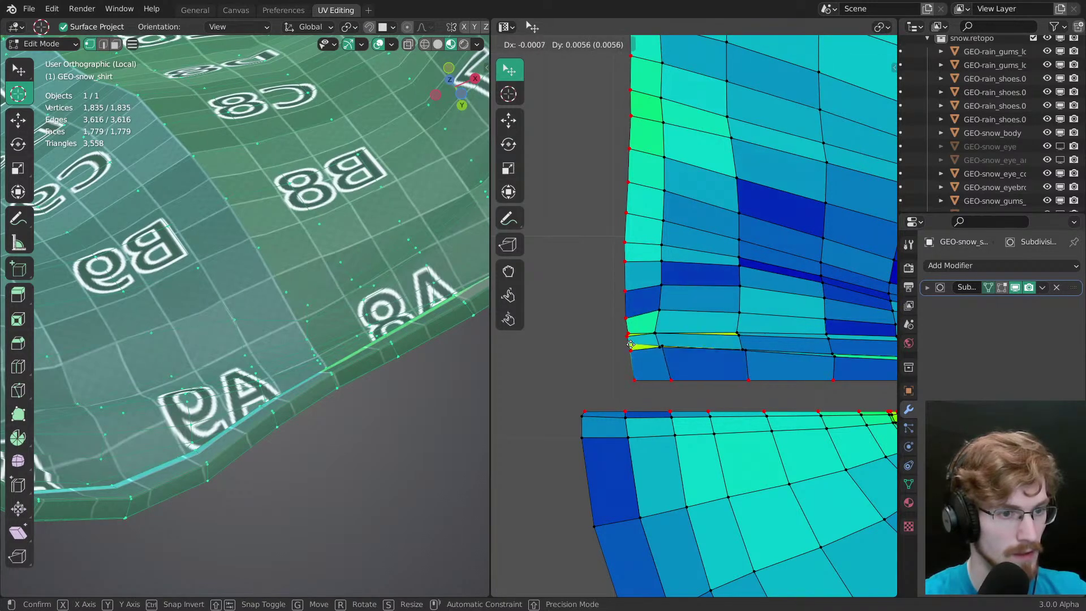
Step: Fine-tune the hem vertices around the upper torso island's lower-left corner to even out the small faces
{"action": "scroll", "coordinate": [648, 372], "scroll_direction": "up", "scroll_amount": 4}
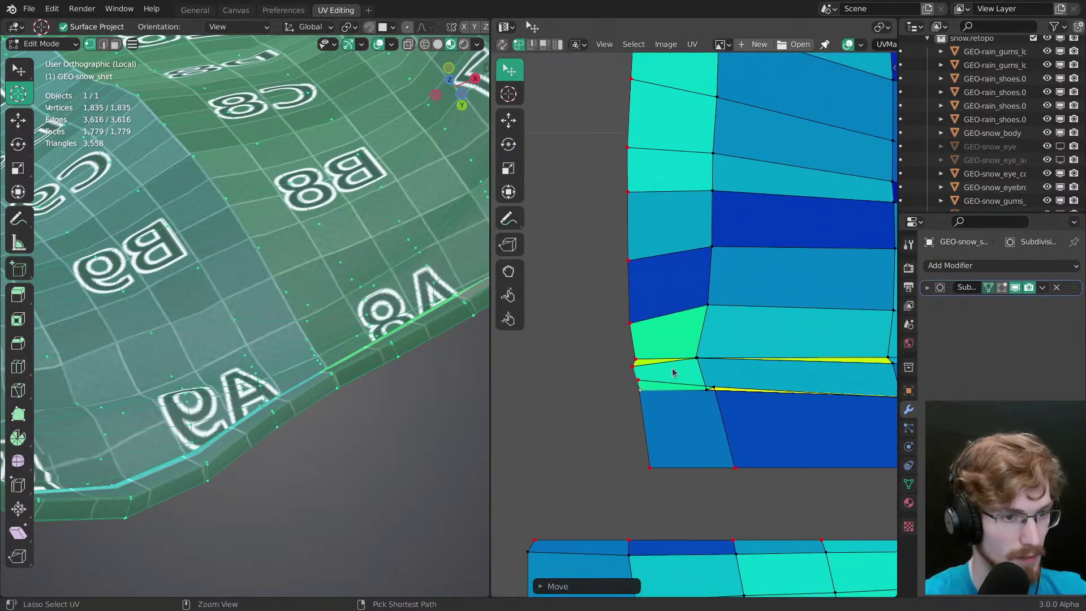
{"action": "left_click_drag", "start_coordinate": [644, 389], "coordinate": [646, 397]}
{"action": "left_click_drag", "start_coordinate": [636, 399], "coordinate": [636, 393]}
{"action": "left_click_drag", "start_coordinate": [719, 397], "coordinate": [718, 403]}
{"action": "key", "text": "ctrl+z"}
{"action": "middle_click_drag", "start_coordinate": [744, 443], "coordinate": [719, 432]}
{"action": "left_click_drag", "start_coordinate": [717, 439], "coordinate": [714, 428]}
Step: Try to flatten the selected loop at the upper torso island's lower-left hem corner by scaling it to 0 in Y
{"action": "middle_click_drag", "start_coordinate": [714, 428], "coordinate": [719, 470], "text": "ctrl"}
{"action": "left_click", "coordinate": [704, 420], "text": "alt"}
{"action": "key", "text": "s"}
{"action": "key", "text": "y"}
{"action": "key", "text": "0"}
{"action": "key", "text": "Return"}
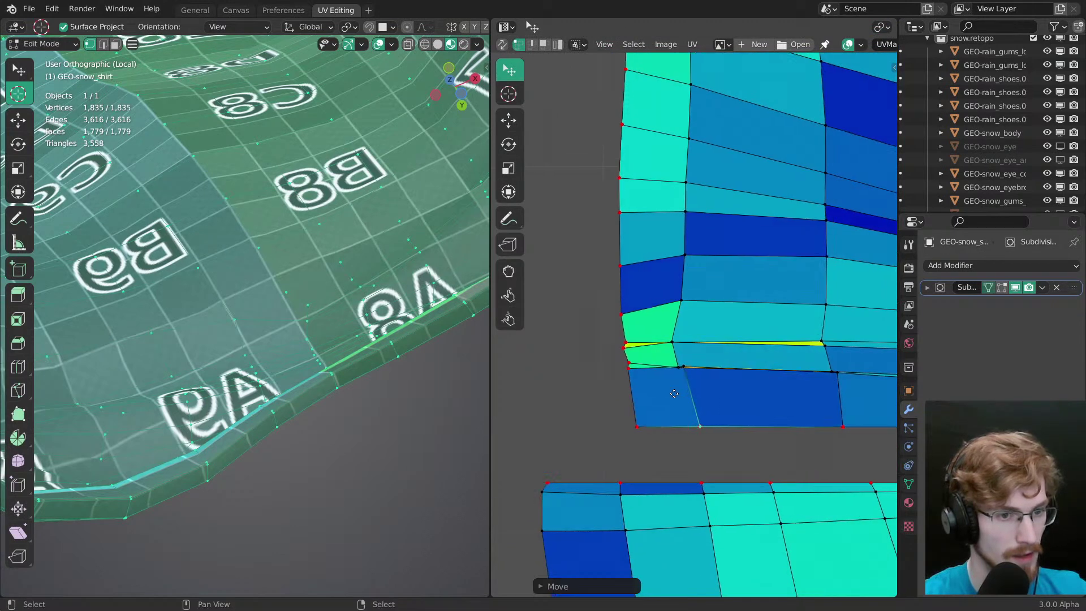
Step: Select the hem's upper edge loop across the upper torso island and pin it
{"action": "middle_click_drag", "start_coordinate": [690, 399], "coordinate": [560, 393]}
{"action": "left_click", "coordinate": [637, 367], "text": "alt"}
{"action": "middle_click_drag", "start_coordinate": [676, 391], "coordinate": [742, 445], "text": "ctrl"}
{"action": "middle_click_drag", "start_coordinate": [741, 444], "coordinate": [582, 430]}
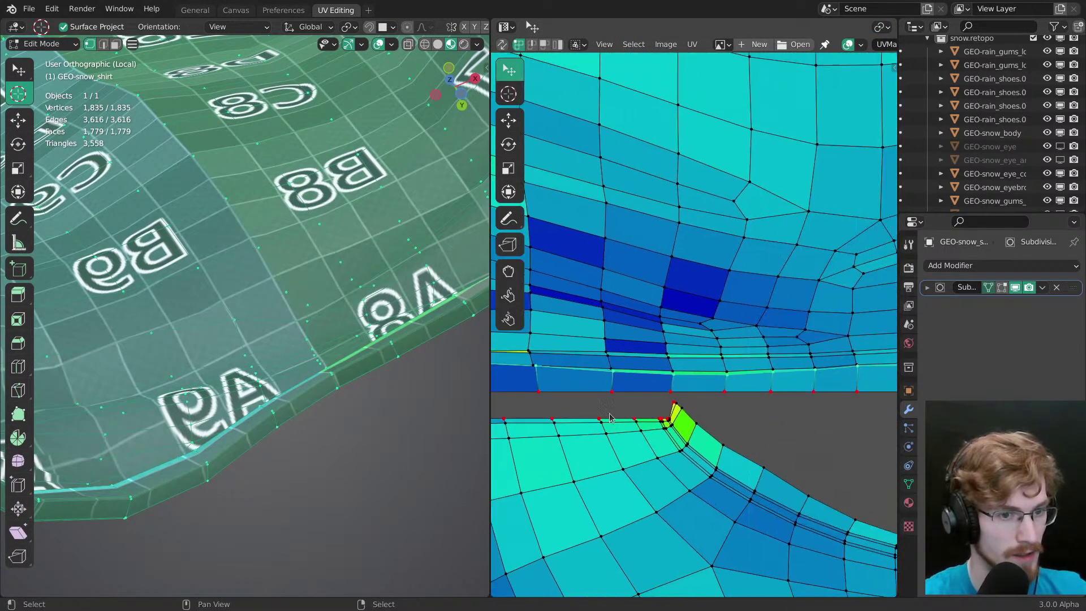
{"action": "middle_click_drag", "start_coordinate": [637, 400], "coordinate": [843, 416]}
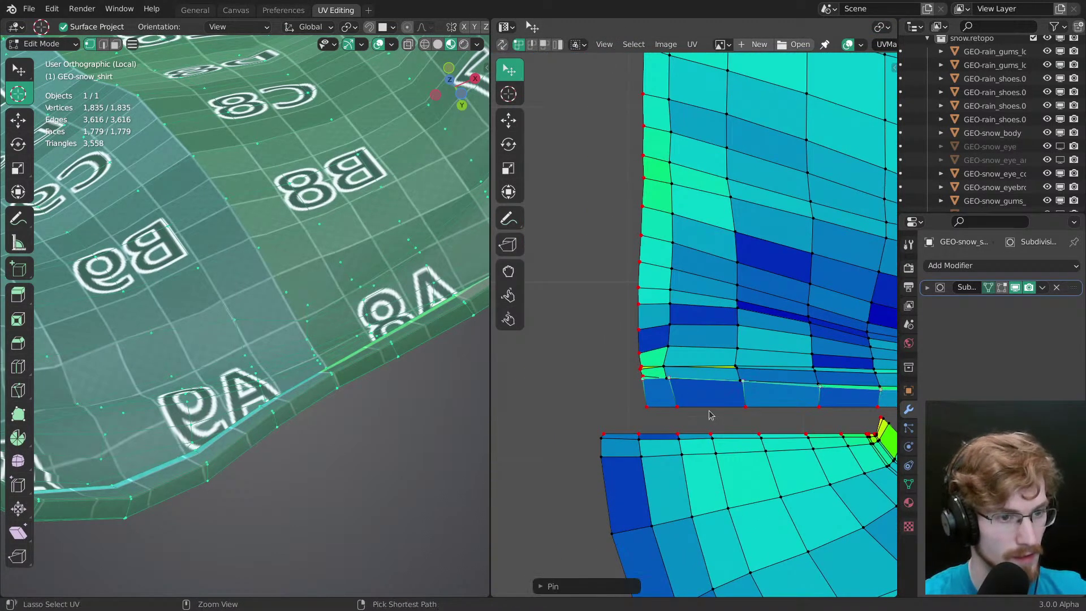
{"action": "scroll", "coordinate": [705, 411], "scroll_direction": "up", "scroll_amount": 2}
Step: Nudge the hem loop vertices at the upper torso island's lower-left corner to straighten the end of the strip
{"action": "key", "text": "g"}
{"action": "left_click_drag", "start_coordinate": [619, 412], "coordinate": [621, 415]}
{"action": "left_click_drag", "start_coordinate": [622, 398], "coordinate": [623, 405]}
{"action": "left_click_drag", "start_coordinate": [623, 405], "coordinate": [659, 406]}
{"action": "middle_click_drag", "start_coordinate": [771, 408], "coordinate": [698, 393]}
{"action": "left_click_drag", "start_coordinate": [694, 392], "coordinate": [688, 386]}
{"action": "left_click", "coordinate": [685, 392]}
{"action": "left_click", "coordinate": [687, 398]}
Step: Nudge individual hem loop vertices slightly along the left part of the upper torso island's lower edge
{"action": "left_click_drag", "start_coordinate": [588, 394], "coordinate": [583, 389]}
{"action": "left_click_drag", "start_coordinate": [588, 396], "coordinate": [588, 393]}
{"action": "left_click_drag", "start_coordinate": [585, 390], "coordinate": [585, 389]}
{"action": "middle_click_drag", "start_coordinate": [802, 390], "coordinate": [621, 373]}
{"action": "left_click_drag", "start_coordinate": [617, 376], "coordinate": [619, 374]}
{"action": "left_click_drag", "start_coordinate": [619, 379], "coordinate": [619, 378]}
{"action": "middle_click_drag", "start_coordinate": [808, 393], "coordinate": [633, 374]}
{"action": "middle_click_drag", "start_coordinate": [820, 374], "coordinate": [565, 384]}
{"action": "middle_click_drag", "start_coordinate": [882, 377], "coordinate": [647, 364]}
Step: Raise the hem vertices in small increments along the right part of the upper torso island to even out the thin faces
{"action": "left_click_drag", "start_coordinate": [641, 350], "coordinate": [645, 353]}
{"action": "left_click_drag", "start_coordinate": [730, 346], "coordinate": [732, 347]}
{"action": "middle_click_drag", "start_coordinate": [766, 365], "coordinate": [599, 370]}
{"action": "left_click_drag", "start_coordinate": [670, 342], "coordinate": [670, 335]}
{"action": "left_click_drag", "start_coordinate": [667, 357], "coordinate": [665, 345]}
{"action": "left_click_drag", "start_coordinate": [760, 339], "coordinate": [758, 333]}
{"action": "left_click_drag", "start_coordinate": [761, 346], "coordinate": [759, 338]}
{"action": "middle_click_drag", "start_coordinate": [846, 342], "coordinate": [702, 335]}
{"action": "left_click_drag", "start_coordinate": [710, 331], "coordinate": [710, 328]}
{"action": "left_click_drag", "start_coordinate": [713, 340], "coordinate": [712, 332]}
{"action": "left_click_drag", "start_coordinate": [806, 327], "coordinate": [804, 325]}
{"action": "mouse_move", "coordinate": [811, 343]}
{"action": "left_mouse_down"}
{"action": "mouse_move", "coordinate": [808, 334]}
{"action": "mouse_move", "coordinate": [833, 326]}
{"action": "mouse_move", "coordinate": [809, 330]}
{"action": "left_mouse_up"}
Step: Adjust the remaining uneven vertices near the upper torso island's hem and save the file
{"action": "middle_click_drag", "start_coordinate": [811, 342], "coordinate": [760, 428], "text": "ctrl"}
{"action": "middle_click_drag", "start_coordinate": [725, 435], "coordinate": [840, 458]}
{"action": "middle_click_drag", "start_coordinate": [789, 354], "coordinate": [684, 373], "text": "ctrl"}
{"action": "middle_click_drag", "start_coordinate": [684, 373], "coordinate": [656, 226], "text": "ctrl"}
{"action": "middle_click_drag", "start_coordinate": [634, 373], "coordinate": [746, 339]}
{"action": "left_click_drag", "start_coordinate": [737, 343], "coordinate": [751, 360]}
{"action": "middle_click_drag", "start_coordinate": [746, 366], "coordinate": [729, 435], "text": "ctrl"}
{"action": "middle_click_drag", "start_coordinate": [525, 354], "coordinate": [775, 368]}
{"action": "middle_click_drag", "start_coordinate": [723, 365], "coordinate": [710, 272], "text": "ctrl"}
{"action": "mouse_move", "coordinate": [715, 398]}
{"action": "left_mouse_down"}
{"action": "mouse_move", "coordinate": [722, 409]}
{"action": "mouse_move", "coordinate": [710, 417]}
{"action": "left_mouse_up"}
{"action": "middle_click_drag", "start_coordinate": [734, 345], "coordinate": [725, 414], "text": "ctrl"}
{"action": "middle_click_drag", "start_coordinate": [696, 314], "coordinate": [689, 169], "text": "ctrl"}
{"action": "key", "text": "ctrl+s"}
Step: Select the entire shirt mesh to bring up its complete UV layout, and save the file
{"action": "middle_click_drag", "start_coordinate": [729, 283], "coordinate": [659, 300]}
{"action": "middle_click_drag", "start_coordinate": [681, 362], "coordinate": [685, 307], "text": "ctrl"}
{"action": "middle_click_drag", "start_coordinate": [669, 249], "coordinate": [740, 466]}
{"action": "middle_click_drag", "start_coordinate": [338, 305], "coordinate": [334, 283], "text": "ctrl"}
{"action": "key", "text": "alt+a"}
{"action": "middle_click_drag", "start_coordinate": [317, 215], "coordinate": [322, 395], "text": "ctrl"}
{"action": "key", "text": "a"}
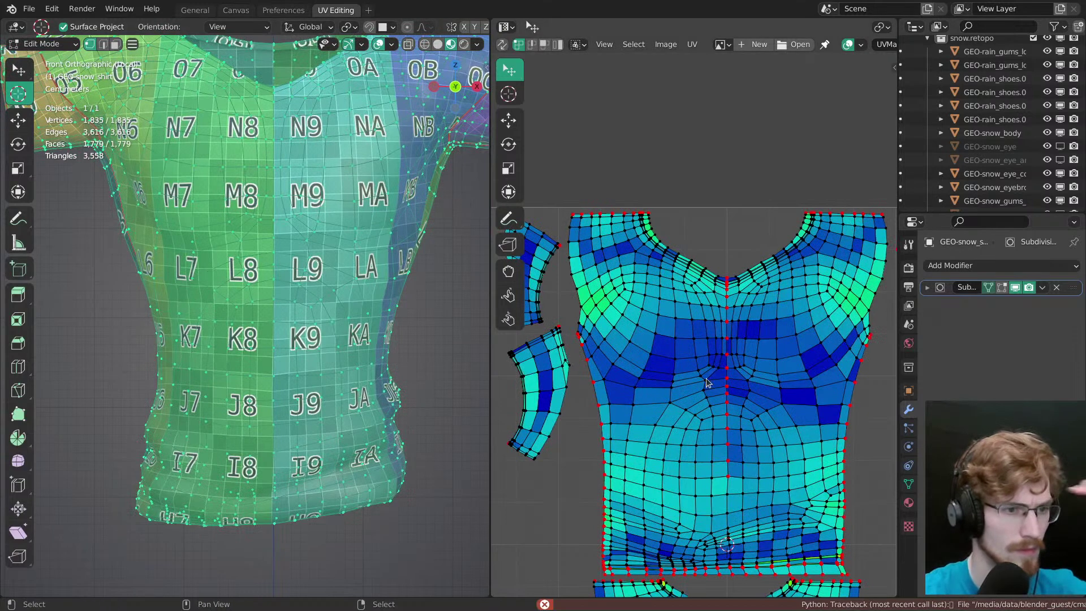
{"action": "key", "text": "ctrl+s"}
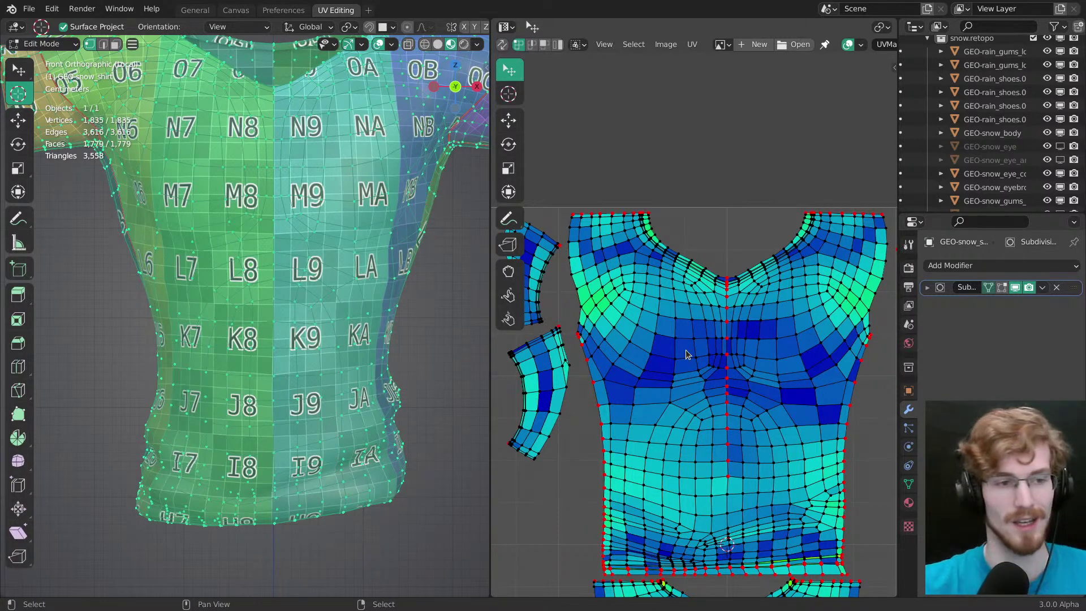
Step: Switch the shirt mesh to edge selection and select all of it
{"action": "middle_click_drag", "start_coordinate": [613, 276], "coordinate": [616, 350], "text": "ctrl"}
{"action": "middle_click_drag", "start_coordinate": [616, 350], "coordinate": [587, 416]}
{"action": "key", "text": "alt+a"}
{"action": "middle_click_drag", "start_coordinate": [286, 272], "coordinate": [306, 341], "text": "shift"}
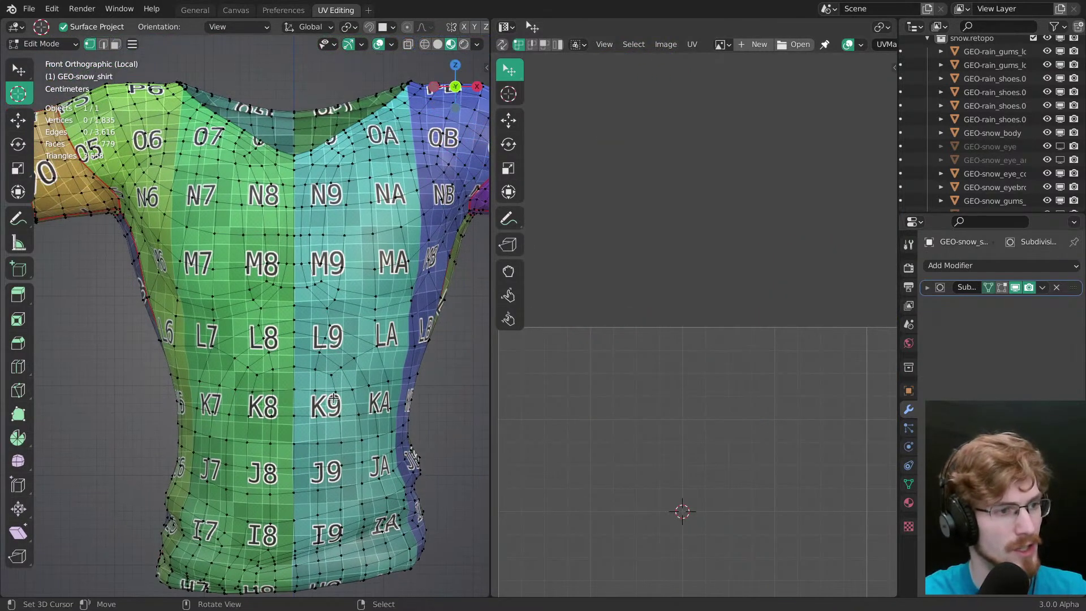
{"action": "key", "text": "2"}
{"action": "key", "text": "a"}
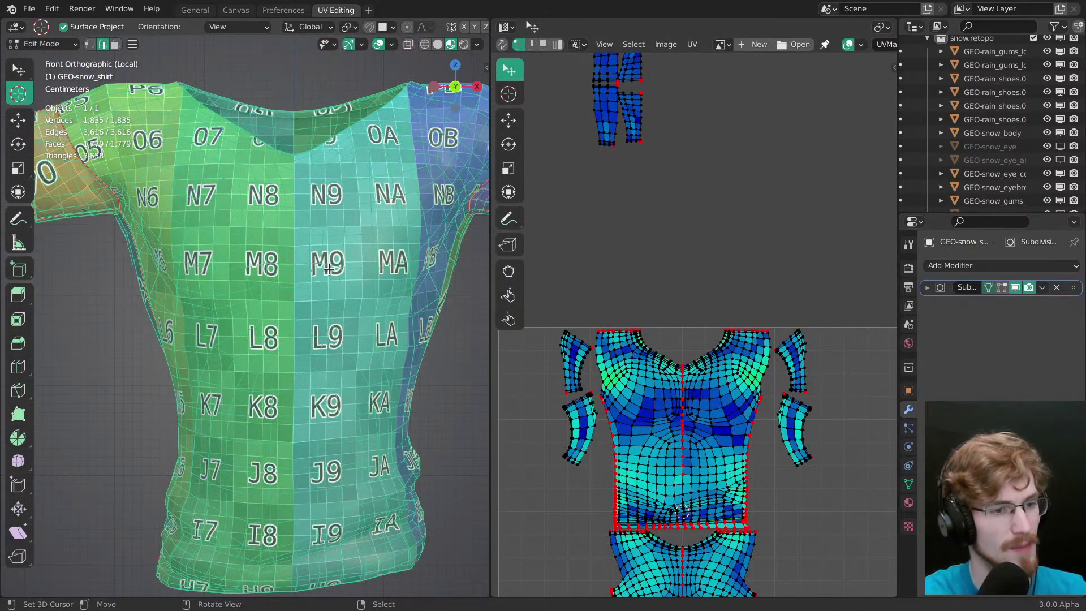
{"action": "middle_click_drag", "start_coordinate": [717, 312], "coordinate": [708, 290]}
{"action": "middle_click_drag", "start_coordinate": [669, 345], "coordinate": [673, 241], "text": "ctrl"}
{"action": "middle_click_drag", "start_coordinate": [743, 408], "coordinate": [678, 256]}
Step: Inspect the checker texture around the shirt in Object Mode with overlays hidden, and return to Edit Mode
{"action": "middle_click_drag", "start_coordinate": [376, 324], "coordinate": [327, 325]}
{"action": "key", "text": "KP_5"}
{"action": "key", "text": "shift+alt+z"}
{"action": "key", "text": "ctrl+Tab"}
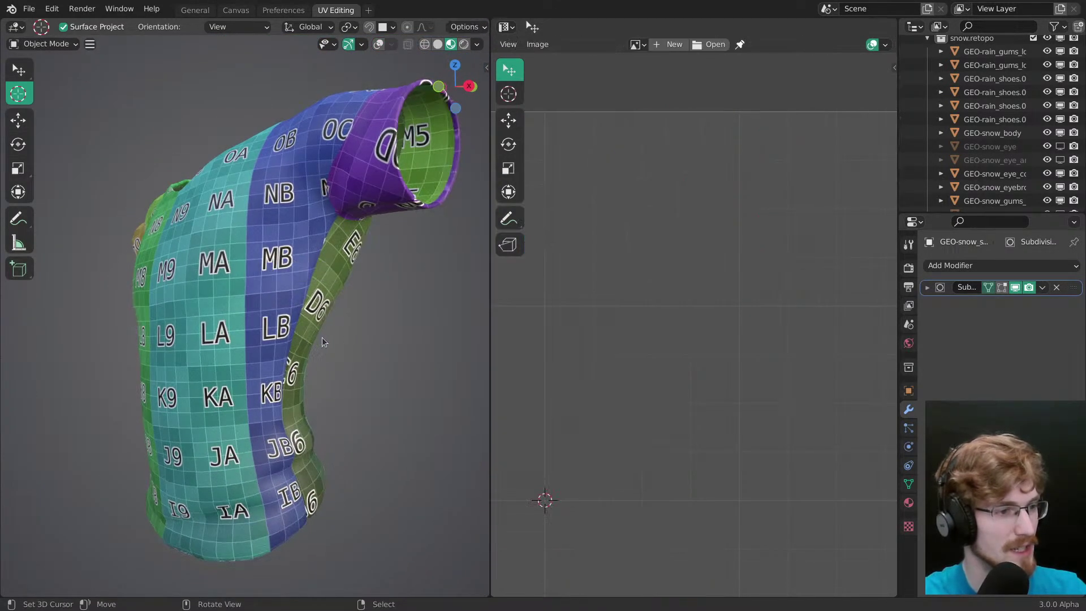
{"action": "middle_click_drag", "start_coordinate": [341, 362], "coordinate": [416, 351]}
{"action": "key", "text": "ctrl+Tab"}
{"action": "key", "text": "shift+alt+z"}
{"action": "mouse_move", "coordinate": [339, 422]}
{"action": "middle_mouse_down"}
{"action": "mouse_move", "coordinate": [329, 451]}
{"action": "mouse_move", "coordinate": [334, 435]}
{"action": "middle_mouse_up"}
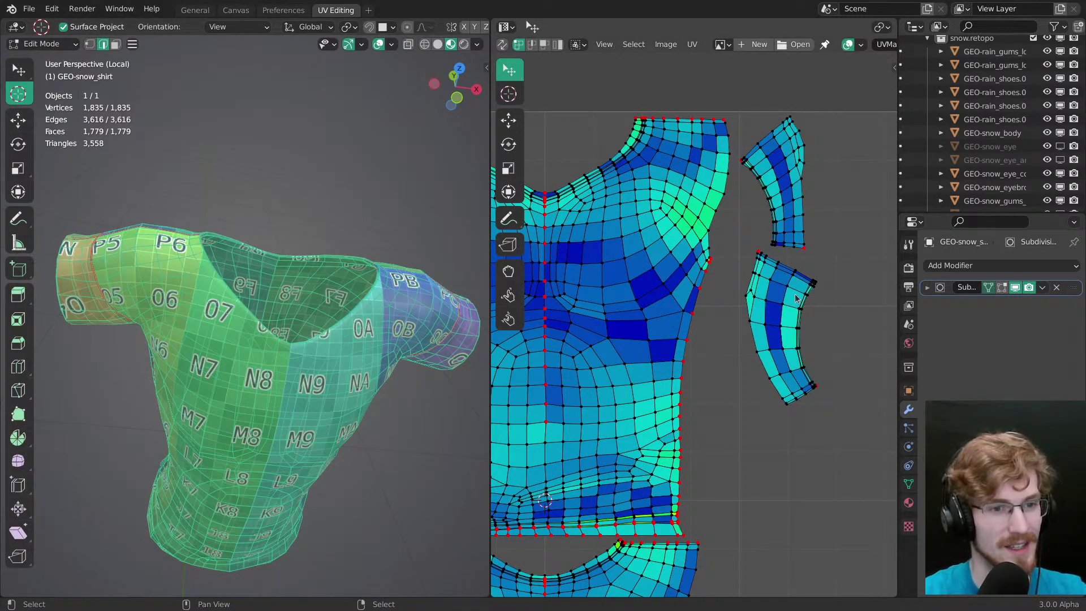
Step: Pin the corner vertices of the curved sleeve islands on both sides of the upper torso island
{"action": "scroll", "coordinate": [806, 303], "scroll_direction": "up", "scroll_amount": 3}
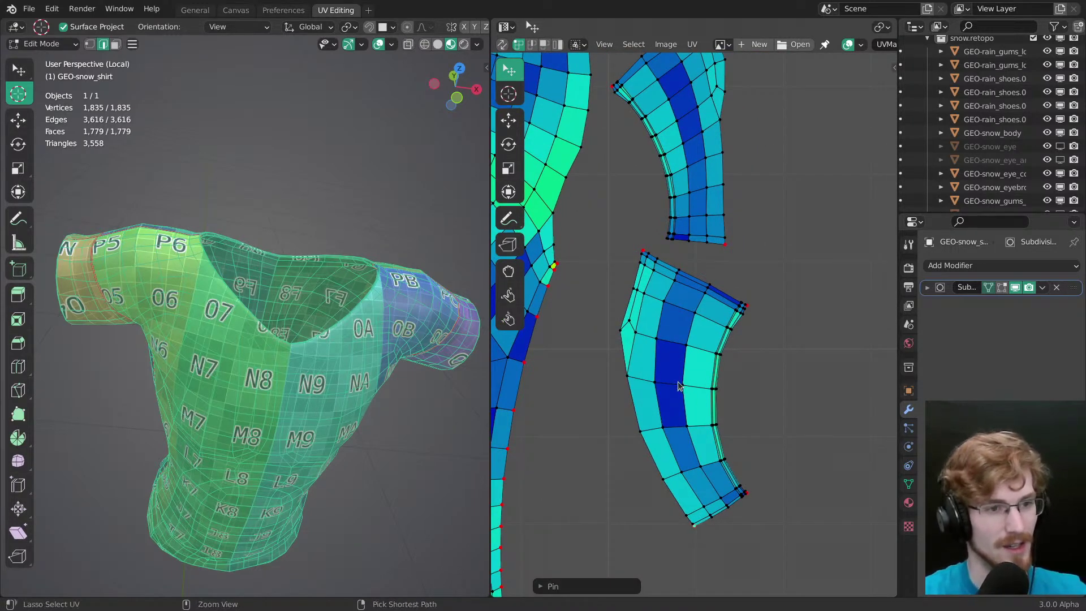
{"action": "scroll", "coordinate": [696, 482], "scroll_direction": "down", "scroll_amount": 4}
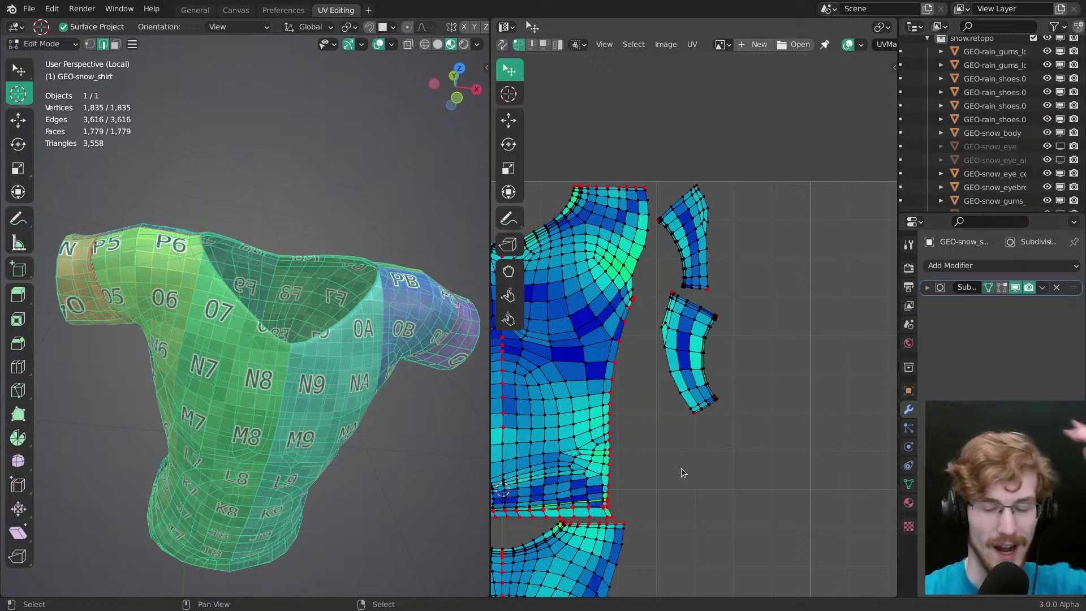
{"action": "middle_click_drag", "start_coordinate": [722, 273], "coordinate": [764, 349]}
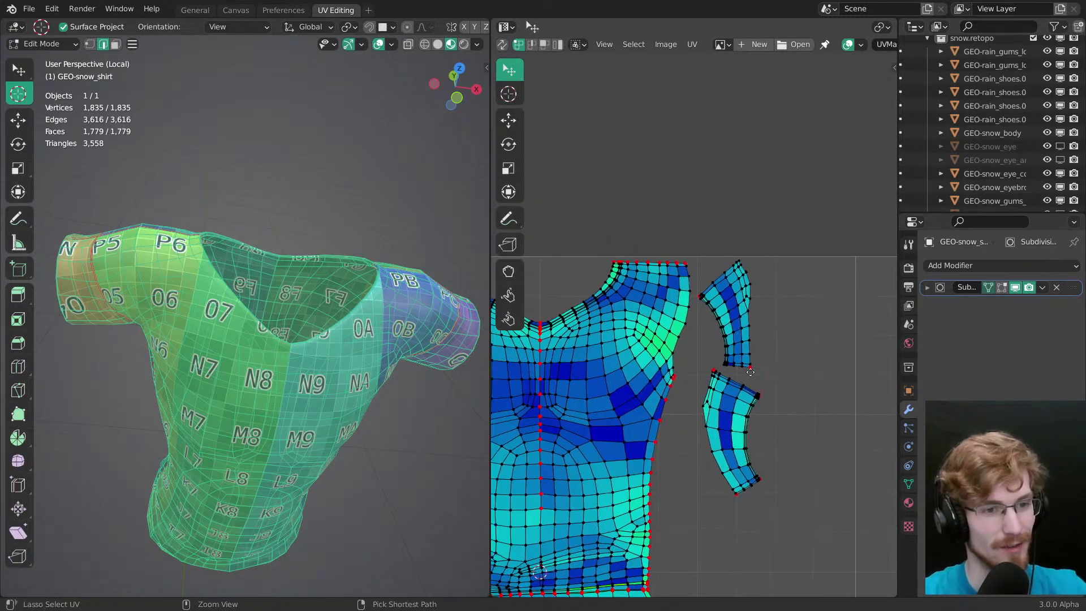
{"action": "scroll", "coordinate": [754, 391], "scroll_direction": "up", "scroll_amount": 4}
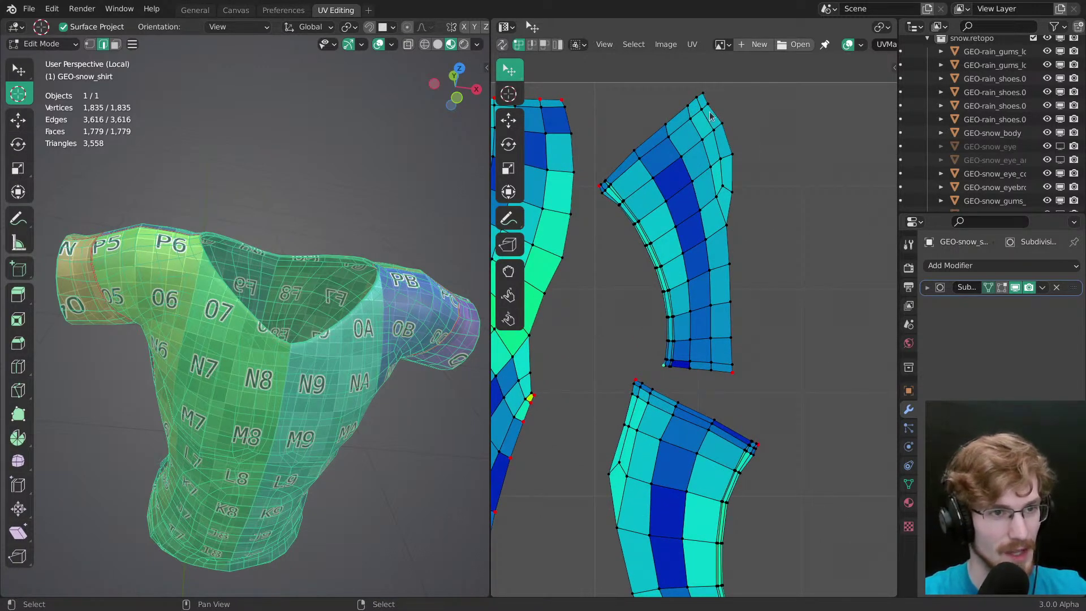
{"action": "middle_click_drag", "start_coordinate": [710, 324], "coordinate": [715, 431], "text": "ctrl"}
{"action": "middle_click_drag", "start_coordinate": [775, 379], "coordinate": [731, 324]}
{"action": "middle_click_drag", "start_coordinate": [661, 338], "coordinate": [678, 306], "text": "ctrl"}
{"action": "middle_click_drag", "start_coordinate": [718, 588], "coordinate": [681, 440]}
{"action": "middle_click_drag", "start_coordinate": [672, 258], "coordinate": [681, 447]}
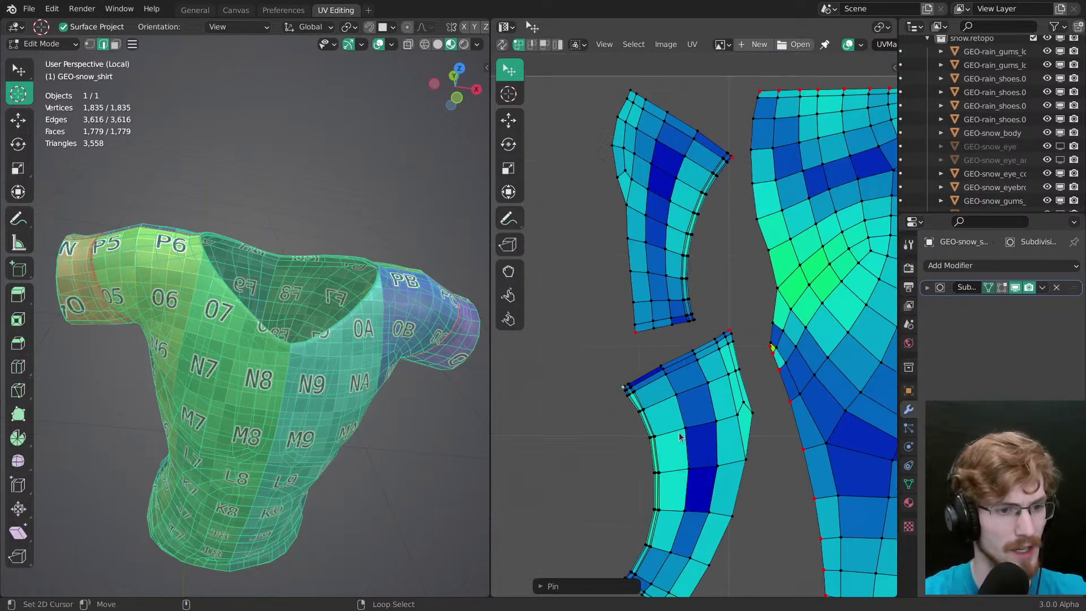
{"action": "left_click", "coordinate": [703, 309]}
{"action": "middle_click_drag", "start_coordinate": [642, 124], "coordinate": [666, 297]}
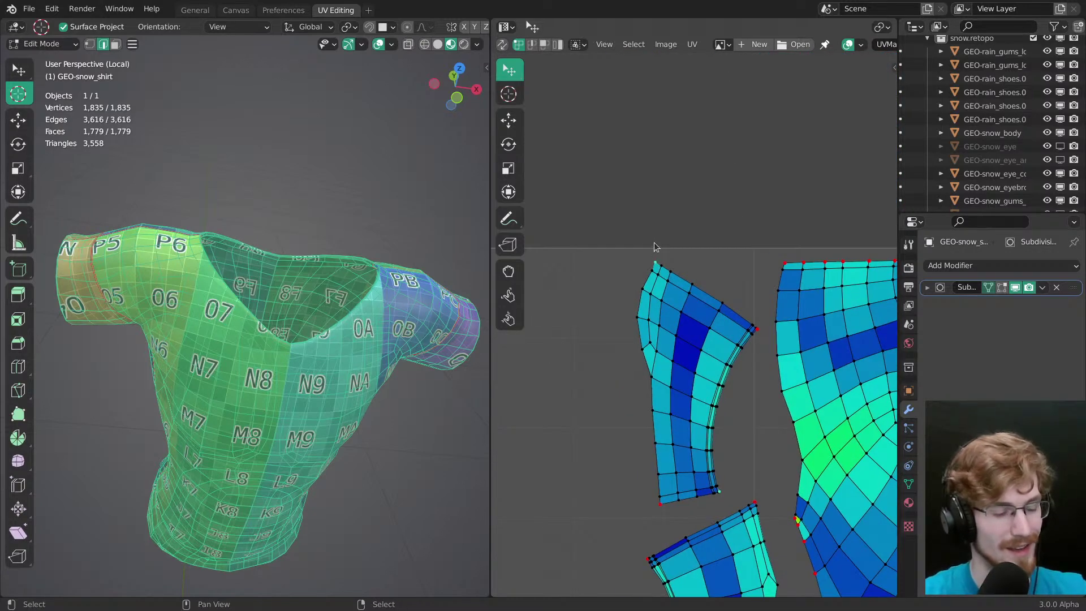
{"action": "key", "text": "alt+a"}
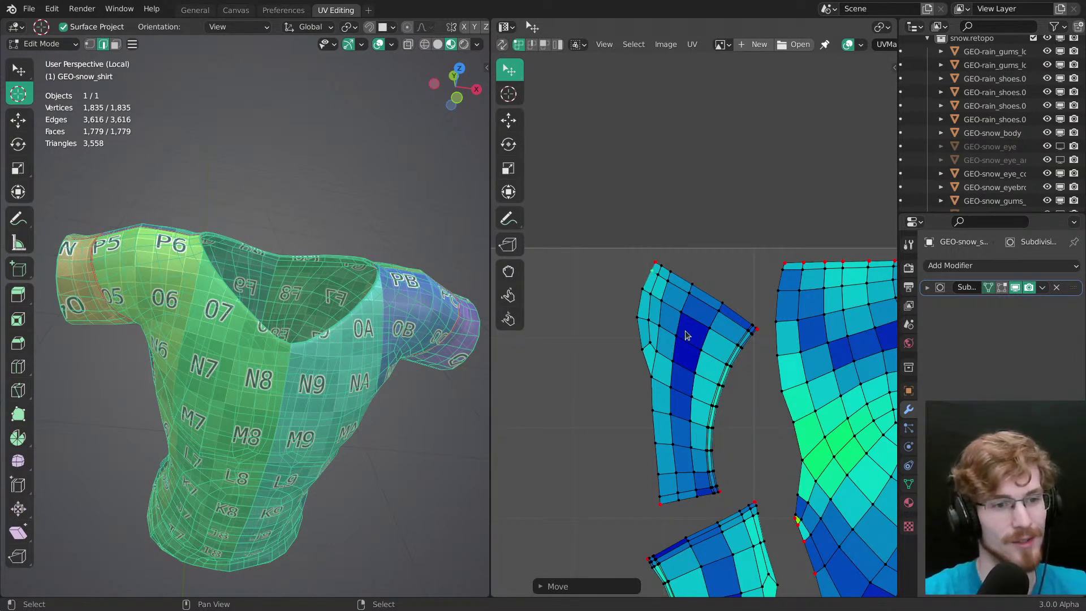
Step: Rotate the upper-left curved sleeve island and move it closer to the torso so that it follows the armhole side
{"action": "key", "text": "l"}
{"action": "key", "text": "r"}
{"action": "left_click_drag", "start_coordinate": [783, 397], "coordinate": [794, 369]}
{"action": "middle_click_drag", "start_coordinate": [793, 368], "coordinate": [790, 381], "text": "ctrl"}
{"action": "key", "text": "g"}
{"action": "left_click", "coordinate": [790, 372]}
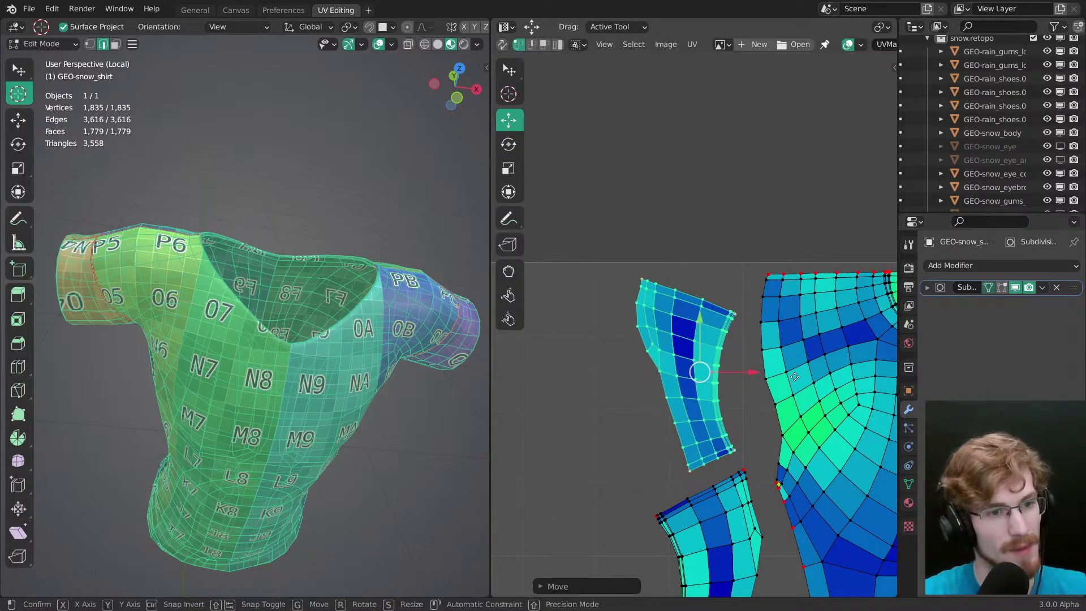
{"action": "key", "text": "shift+space"}
{"action": "key", "text": "r"}
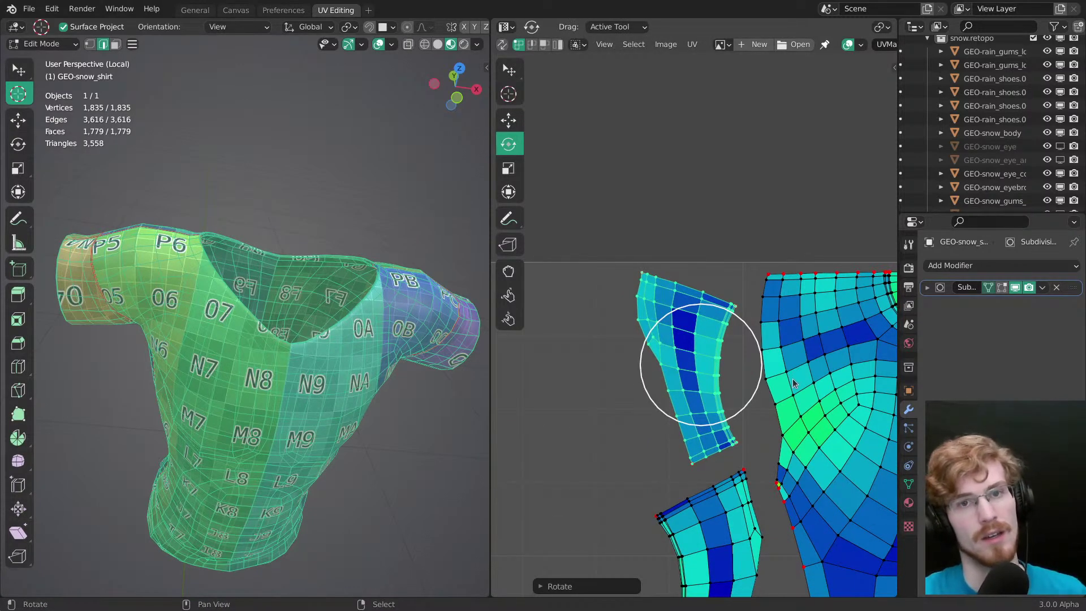
Step: Rotate and move the upper-right curved sleeve island to sit alongside the torso like its left counterpart
{"action": "middle_click_drag", "start_coordinate": [789, 384], "coordinate": [622, 397]}
{"action": "middle_click_drag", "start_coordinate": [673, 353], "coordinate": [729, 422], "text": "ctrl"}
{"action": "middle_click_drag", "start_coordinate": [802, 417], "coordinate": [653, 370]}
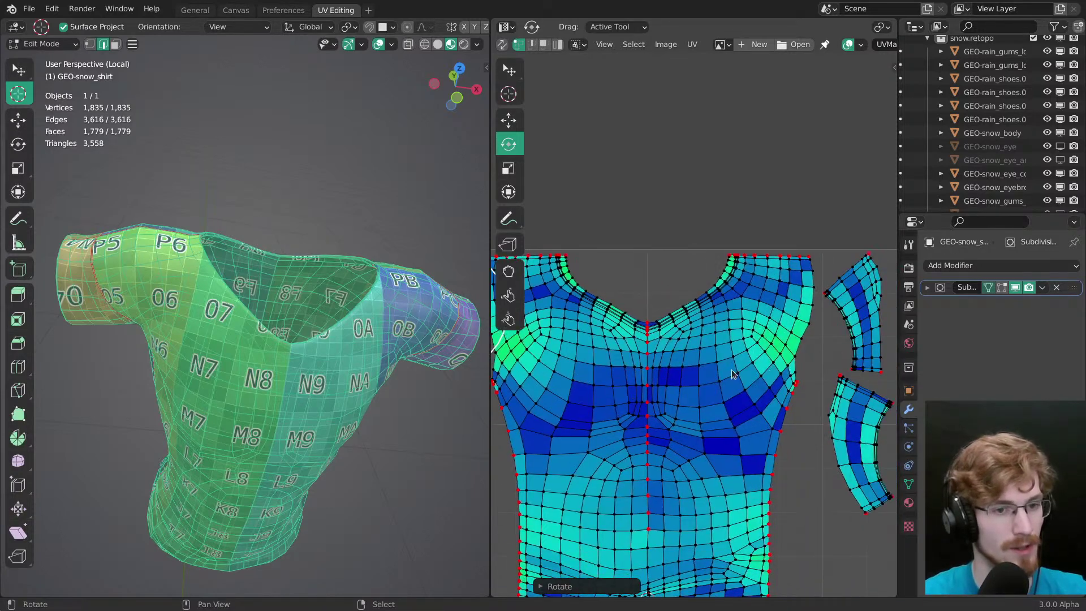
{"action": "left_click", "coordinate": [850, 345]}
{"action": "scroll", "coordinate": [845, 373], "scroll_direction": "down", "scroll_amount": 2}
{"action": "left_click_drag", "start_coordinate": [843, 399], "coordinate": [873, 391]}
{"action": "middle_click_drag", "start_coordinate": [872, 391], "coordinate": [881, 390]}
{"action": "key", "text": "g"}
{"action": "left_click_drag", "start_coordinate": [868, 397], "coordinate": [861, 402]}
{"action": "key", "text": "r"}
{"action": "key", "text": "g"}
{"action": "middle_click_drag", "start_coordinate": [861, 403], "coordinate": [864, 420], "text": "ctrl"}
{"action": "middle_click_drag", "start_coordinate": [864, 419], "coordinate": [868, 406]}
{"action": "key", "text": "r"}
{"action": "left_click_drag", "start_coordinate": [868, 404], "coordinate": [880, 422]}
Step: Reposition the lower curved sleeve islands on both sides closer to the torso, rotating the left one, and save the file
{"action": "right_click", "coordinate": [844, 389]}
{"action": "key", "text": "ctrl+l"}
{"action": "key", "text": "g"}
{"action": "left_click_drag", "start_coordinate": [881, 423], "coordinate": [877, 421]}
{"action": "right_click", "coordinate": [592, 369]}
{"action": "key", "text": "ctrl+l"}
{"action": "key", "text": "r"}
{"action": "left_click_drag", "start_coordinate": [596, 373], "coordinate": [599, 376]}
{"action": "key", "text": "g"}
{"action": "right_click", "coordinate": [601, 391]}
{"action": "left_click_drag", "start_coordinate": [647, 416], "coordinate": [644, 416]}
{"action": "middle_click_drag", "start_coordinate": [646, 417], "coordinate": [653, 369]}
{"action": "middle_click_drag", "start_coordinate": [653, 370], "coordinate": [677, 464], "text": "ctrl"}
{"action": "key", "text": "alt+a"}
{"action": "key", "text": "ctrl+s"}
{"action": "middle_click_drag", "start_coordinate": [685, 137], "coordinate": [696, 220]}
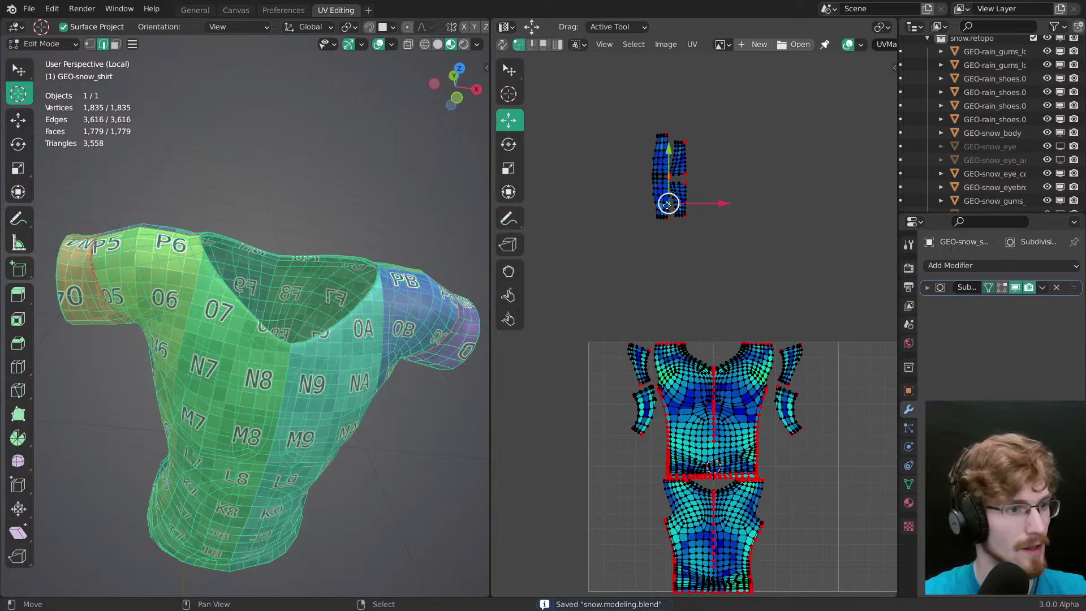
Step: Set up a front orthographic wireframe view with face selection, save the file, and enable UV sync selection
{"action": "key", "text": "ctrl+l"}
{"action": "key", "text": "KP_1"}
{"action": "key", "text": "3"}
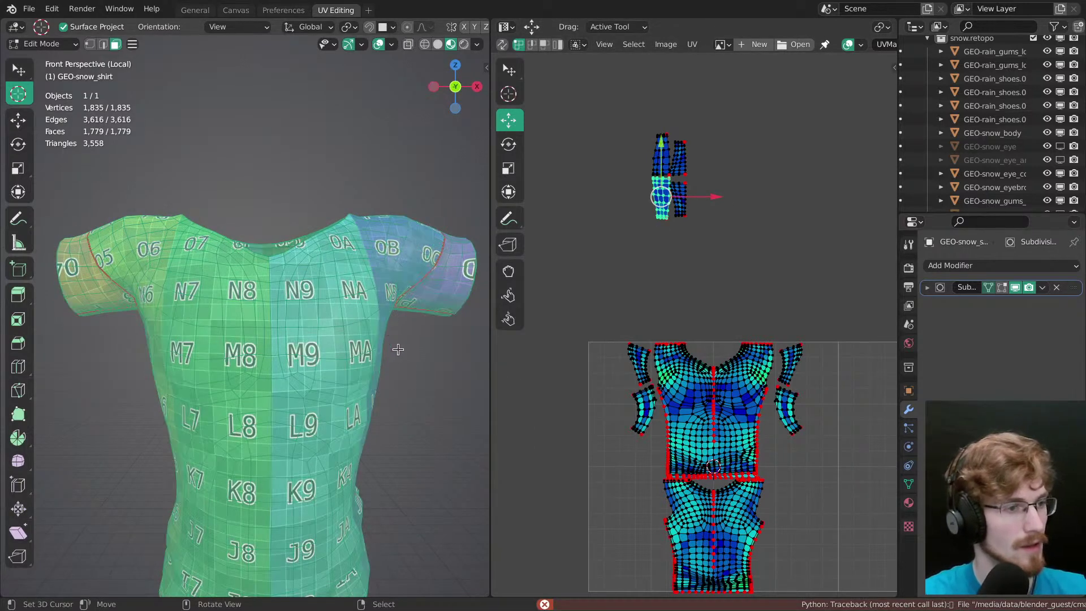
{"action": "key", "text": "z"}
{"action": "key", "text": "alt+a"}
{"action": "middle_click_drag", "start_coordinate": [351, 327], "coordinate": [363, 347], "text": "ctrl"}
{"action": "key", "text": "ctrl+s"}
{"action": "key", "text": "KP_5"}
{"action": "left_click", "coordinate": [502, 44]}
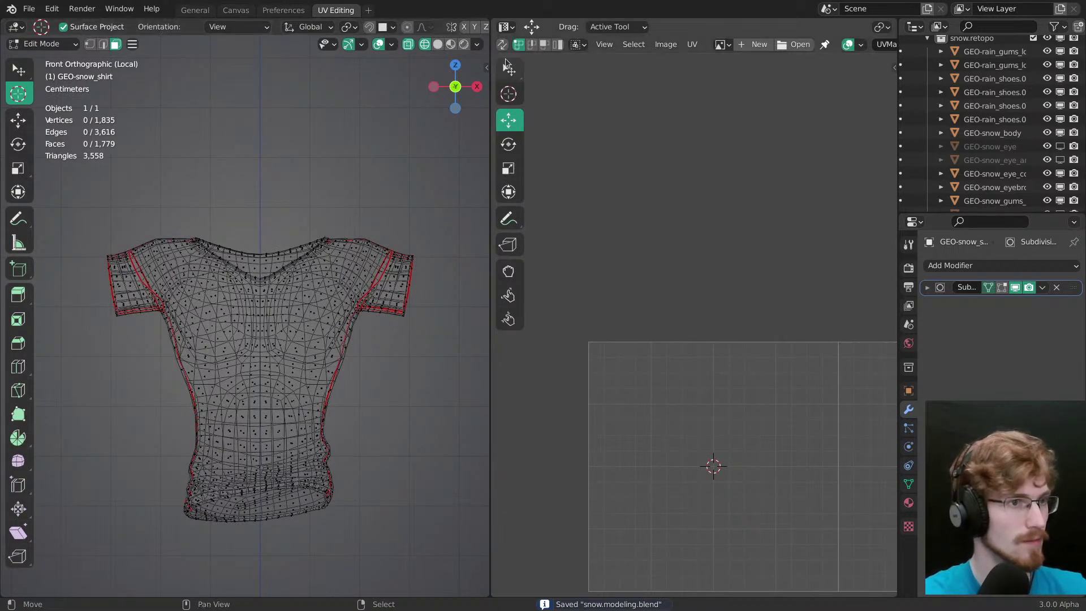
Step: Move the two lower small sleeve islands into the UV square, one on each side of the torso islands
{"action": "left_click", "coordinate": [684, 202]}
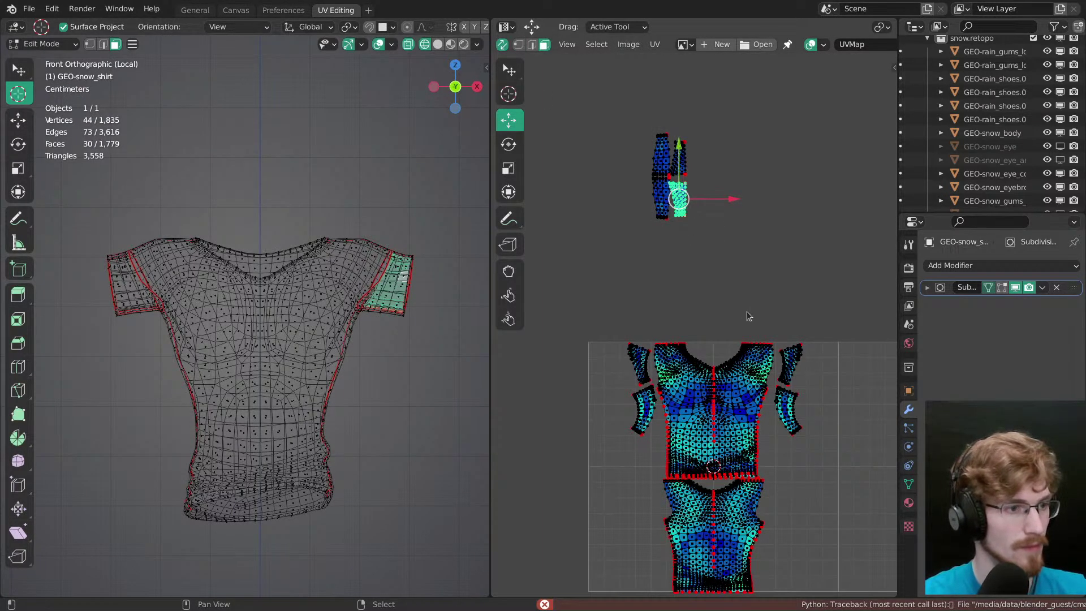
{"action": "middle_click_drag", "start_coordinate": [761, 323], "coordinate": [719, 283], "text": "shift"}
{"action": "key", "text": "g"}
{"action": "left_click", "coordinate": [832, 463]}
{"action": "double_click", "coordinate": [627, 158]}
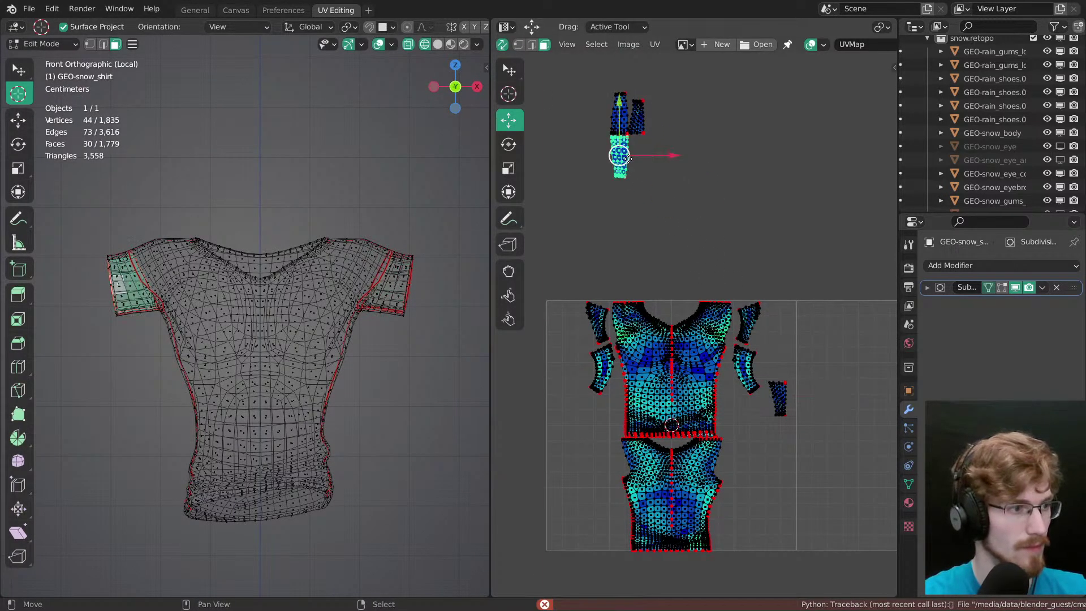
{"action": "key", "text": "g"}
{"action": "left_click", "coordinate": [629, 350]}
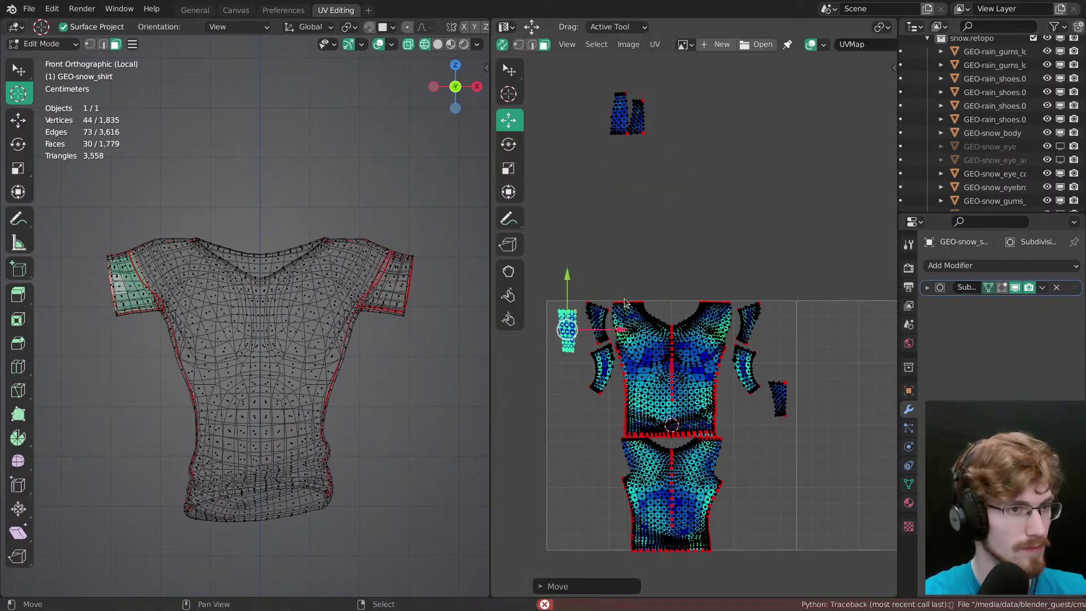
Step: Check which sleeve parts the small islands belong to, and move the right one up beside the upper curved island
{"action": "left_click", "coordinate": [620, 105]}
{"action": "middle_click_drag", "start_coordinate": [368, 340], "coordinate": [277, 349]}
{"action": "middle_click_drag", "start_coordinate": [390, 370], "coordinate": [430, 390]}
{"action": "left_click", "coordinate": [566, 334]}
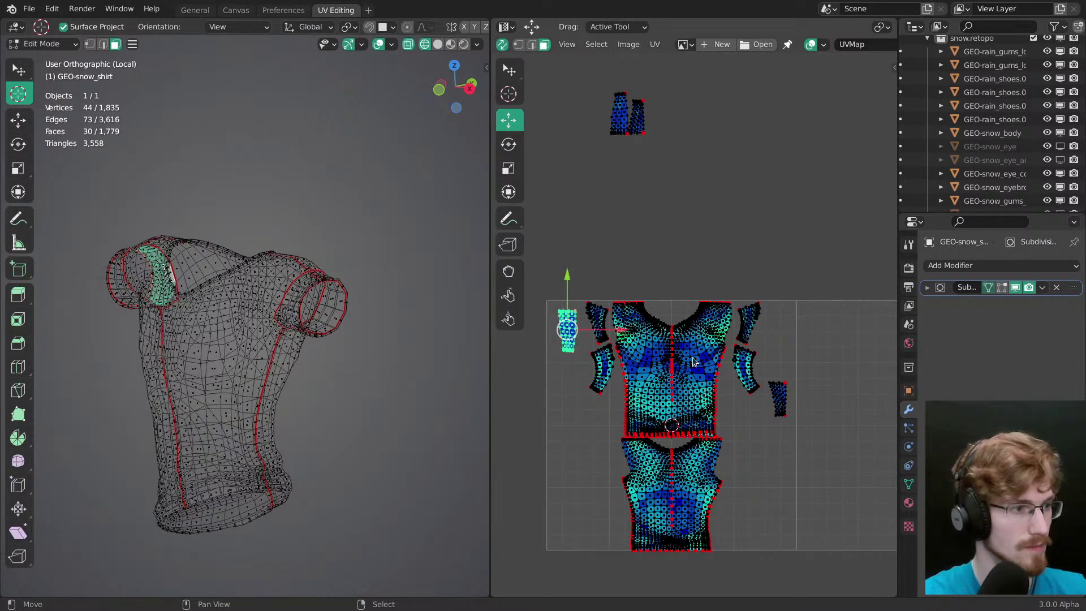
{"action": "left_click", "coordinate": [779, 399]}
{"action": "key", "text": "g"}
{"action": "left_click", "coordinate": [809, 357]}
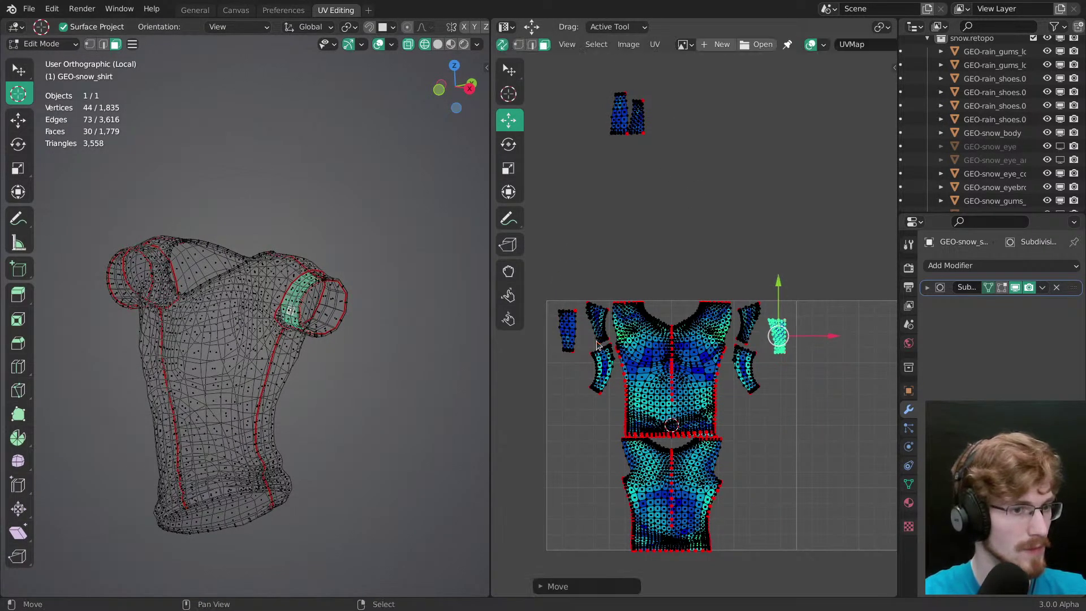
Step: Lower the small island at the left of the torso, and place the wider remaining sleeve island below the right one
{"action": "right_click", "coordinate": [567, 332]}
{"action": "key", "text": "ctrl+l"}
{"action": "key", "text": "g"}
{"action": "left_click", "coordinate": [587, 421]}
{"action": "left_click", "coordinate": [619, 116]}
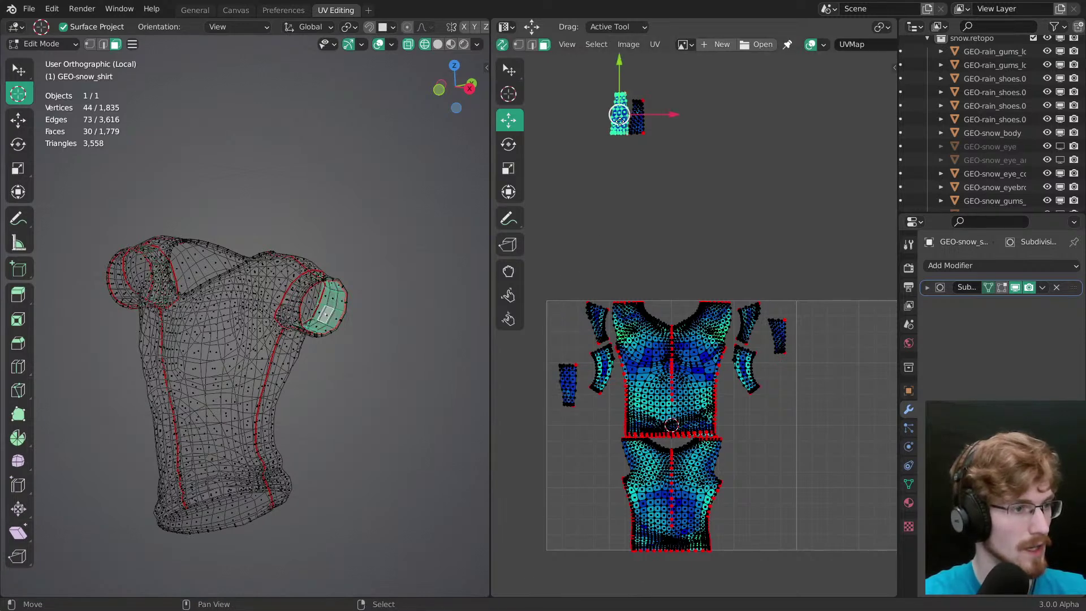
{"action": "key", "text": "g"}
{"action": "left_click", "coordinate": [754, 368]}
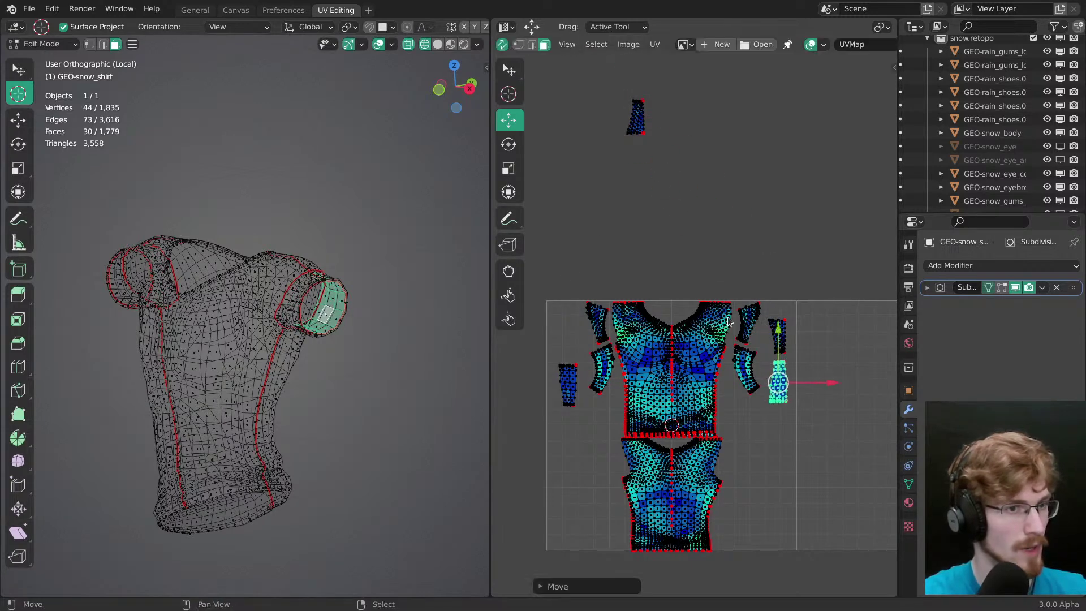
Step: Move the last small sleeve island to the upper left of the torso and rotate it upside down at a slight tilt
{"action": "left_click", "coordinate": [642, 125]}
{"action": "key", "text": "g"}
{"action": "left_click", "coordinate": [614, 376]}
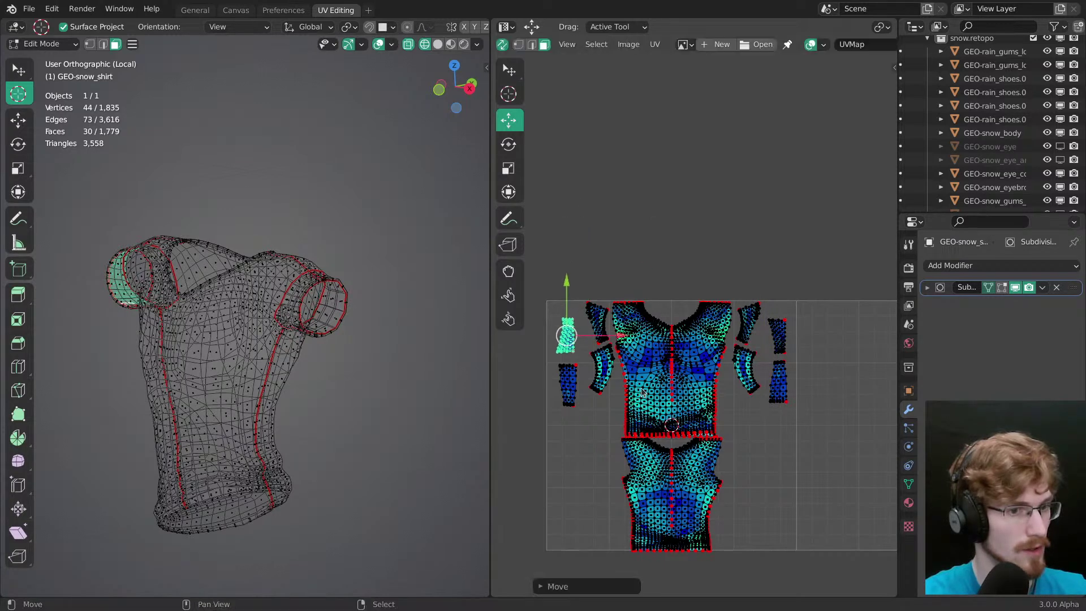
{"action": "scroll", "coordinate": [639, 353], "scroll_direction": "up", "scroll_amount": 1}
{"action": "key", "text": "r"}
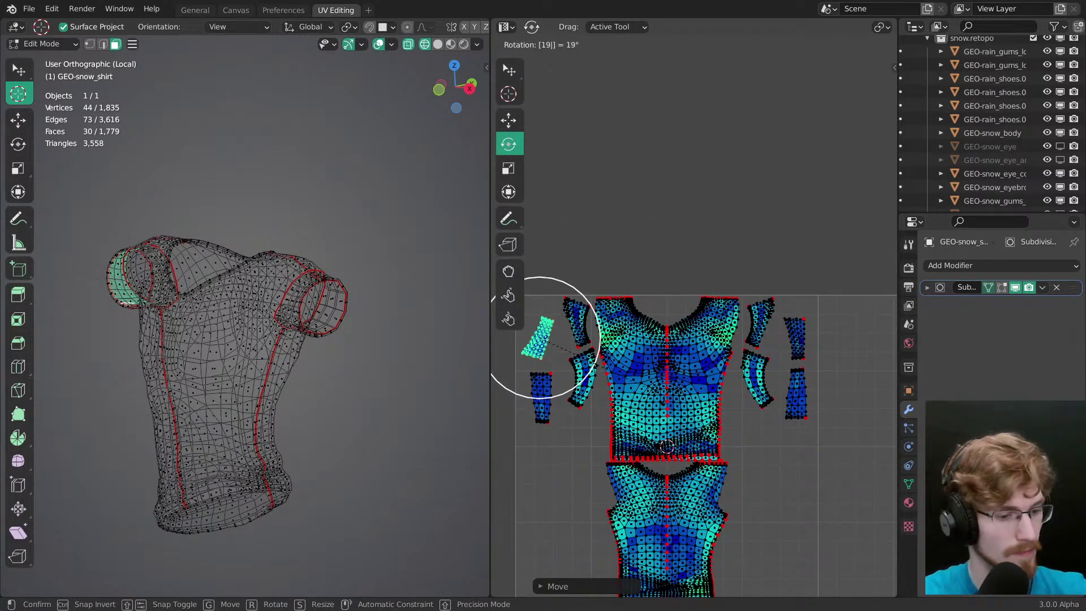
{"action": "key", "text": "Return"}
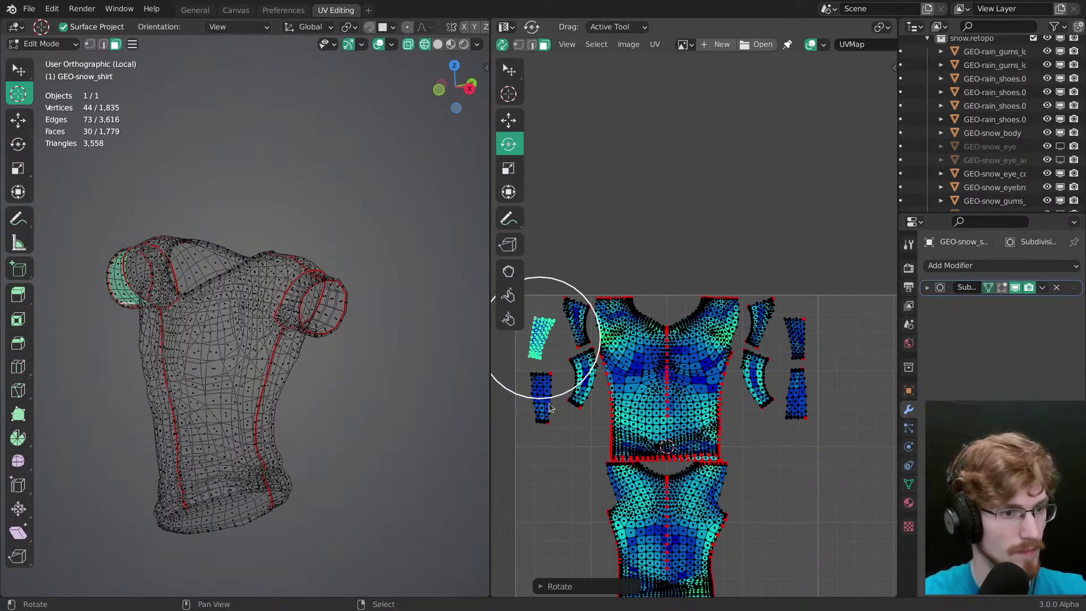
Step: Rotate the lower outer sleeve island at the left of the torso by 180°
{"action": "left_click", "coordinate": [549, 402]}
{"action": "type", "text": "r180"}
{"action": "key", "text": "Return"}
Step: Rotate the upper outer sleeve island at the left of the torso by 190° and straighten it upright against the textured sleeve preview
{"action": "middle_click_drag", "start_coordinate": [618, 400], "coordinate": [661, 395]}
{"action": "middle_click_drag", "start_coordinate": [148, 306], "coordinate": [213, 303]}
{"action": "key", "text": "shift+z"}
{"action": "middle_click_drag", "start_coordinate": [305, 289], "coordinate": [361, 342]}
{"action": "key", "text": "z"}
{"action": "scroll", "coordinate": [249, 310], "scroll_direction": "up", "scroll_amount": 4}
{"action": "middle_click_drag", "start_coordinate": [249, 308], "coordinate": [332, 365], "text": "shift"}
{"action": "mouse_move", "coordinate": [332, 365]}
{"action": "middle_mouse_down"}
{"action": "mouse_move", "coordinate": [332, 335]}
{"action": "mouse_move", "coordinate": [303, 334]}
{"action": "mouse_move", "coordinate": [412, 311]}
{"action": "mouse_move", "coordinate": [387, 344]}
{"action": "middle_mouse_up"}
{"action": "key", "text": "alt+a"}
{"action": "right_click", "coordinate": [399, 387]}
{"action": "key", "text": "ctrl+l"}
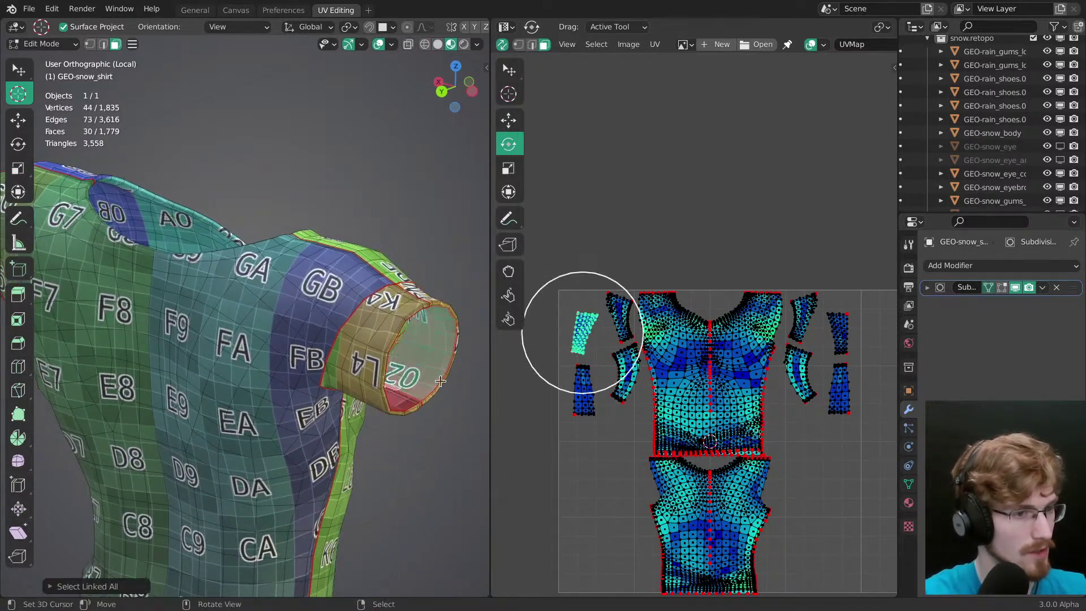
{"action": "type", "text": "r1"}
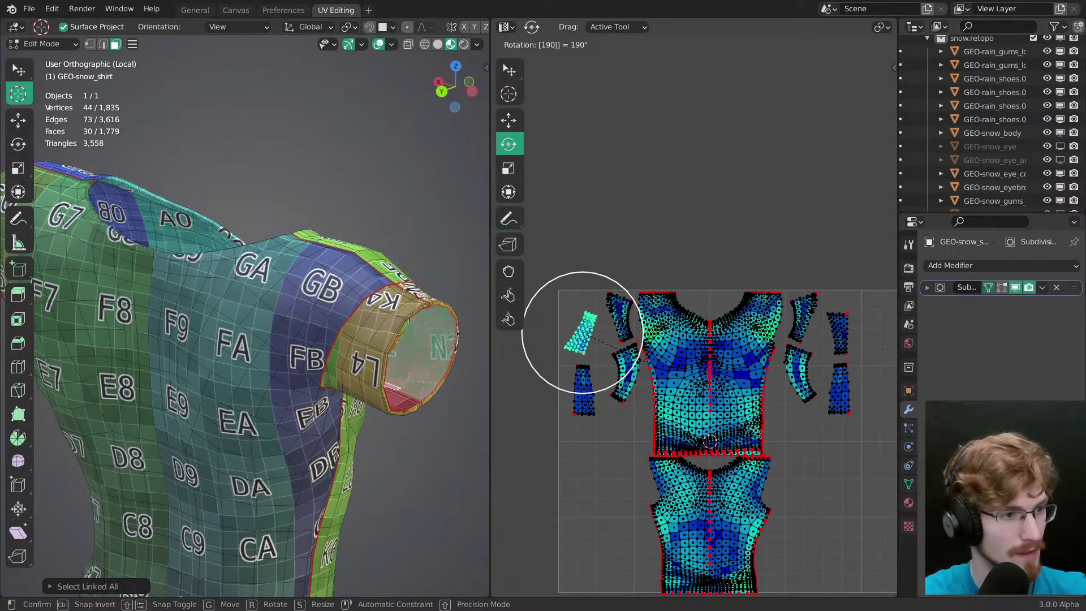
{"action": "key", "text": "Return"}
{"action": "key", "text": "r"}
{"action": "left_click", "coordinate": [796, 300]}
Step: Turn the upper outer sleeve island at the right of the torso upright with its wide end down
{"action": "right_click", "coordinate": [844, 333]}
{"action": "key", "text": "ctrl+l"}
{"action": "key", "text": "r"}
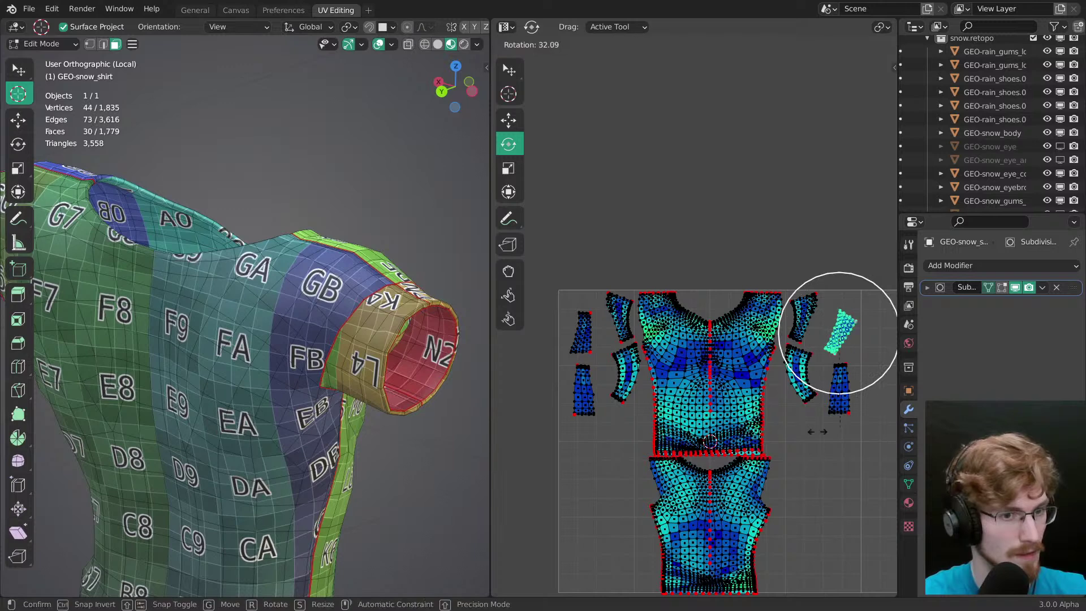
{"action": "left_click", "coordinate": [789, 249]}
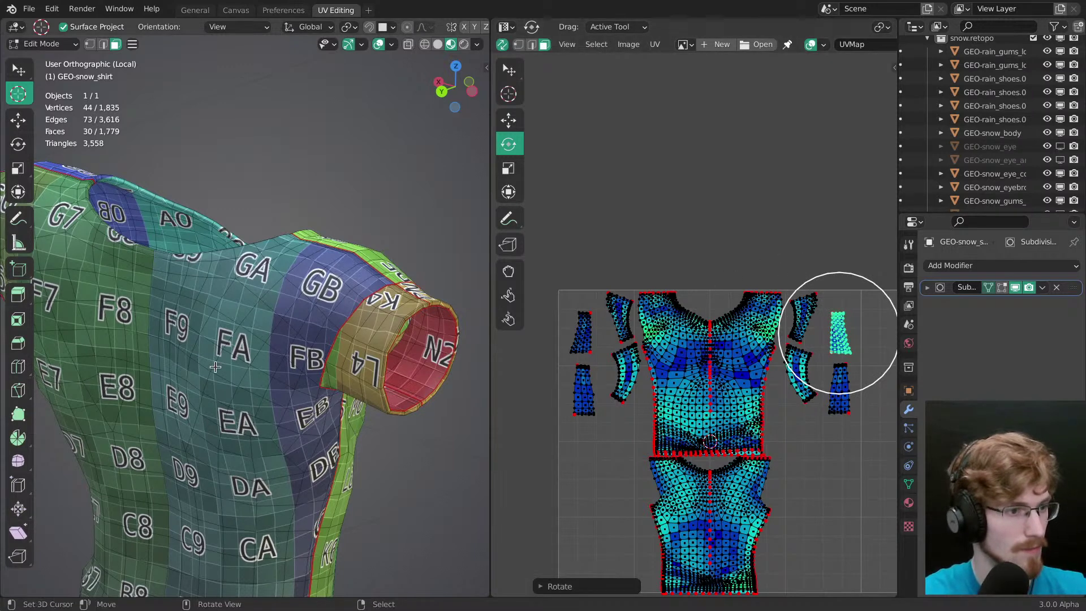
Step: Rotate the lower curved sleeve island at the left so its bulge faces away from the torso, and reposition it
{"action": "middle_click_drag", "start_coordinate": [368, 365], "coordinate": [391, 351], "text": "shift"}
{"action": "right_click", "coordinate": [392, 351]}
{"action": "key", "text": "ctrl+l"}
{"action": "key", "text": "r"}
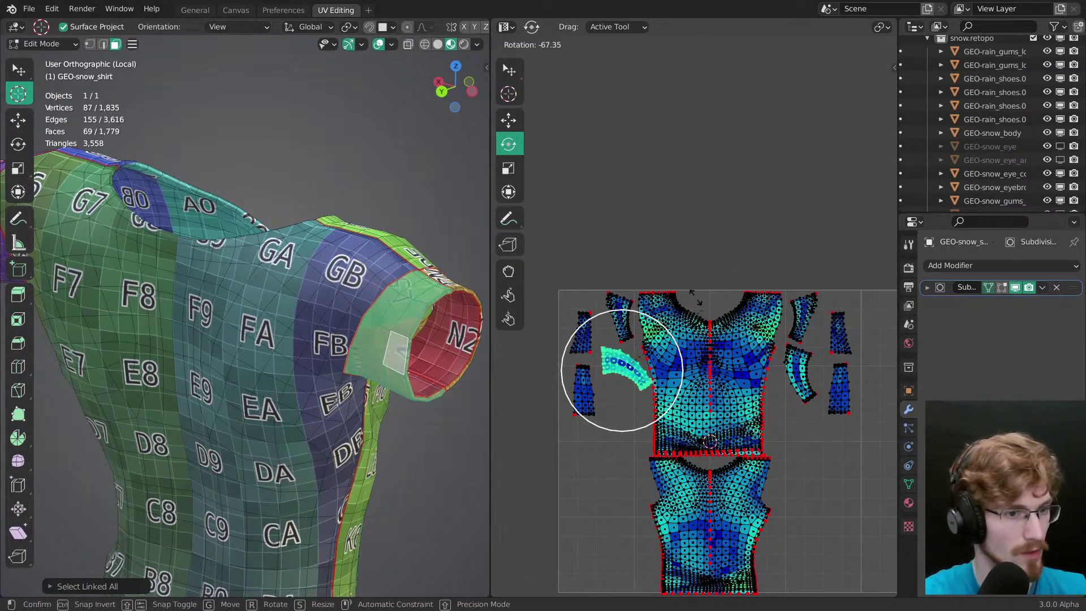
{"action": "left_click_drag", "start_coordinate": [572, 323], "coordinate": [616, 384]}
{"action": "key", "text": "g"}
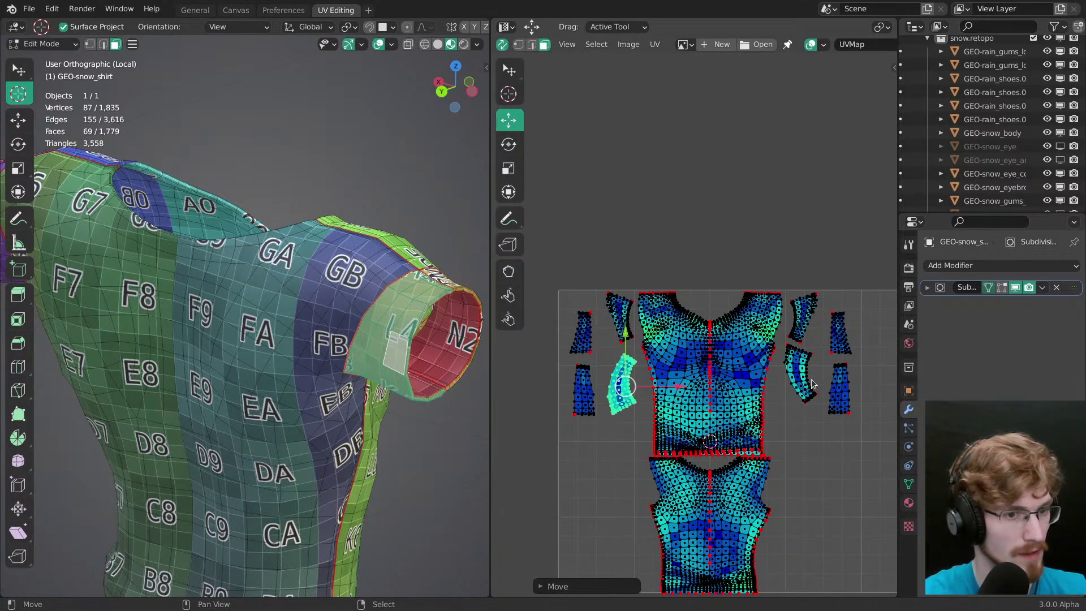
Step: Rotate the lower curved sleeve island at the right to mirror the left one and move it level with it
{"action": "right_click", "coordinate": [807, 381]}
{"action": "key", "text": "ctrl+l"}
{"action": "key", "text": "g"}
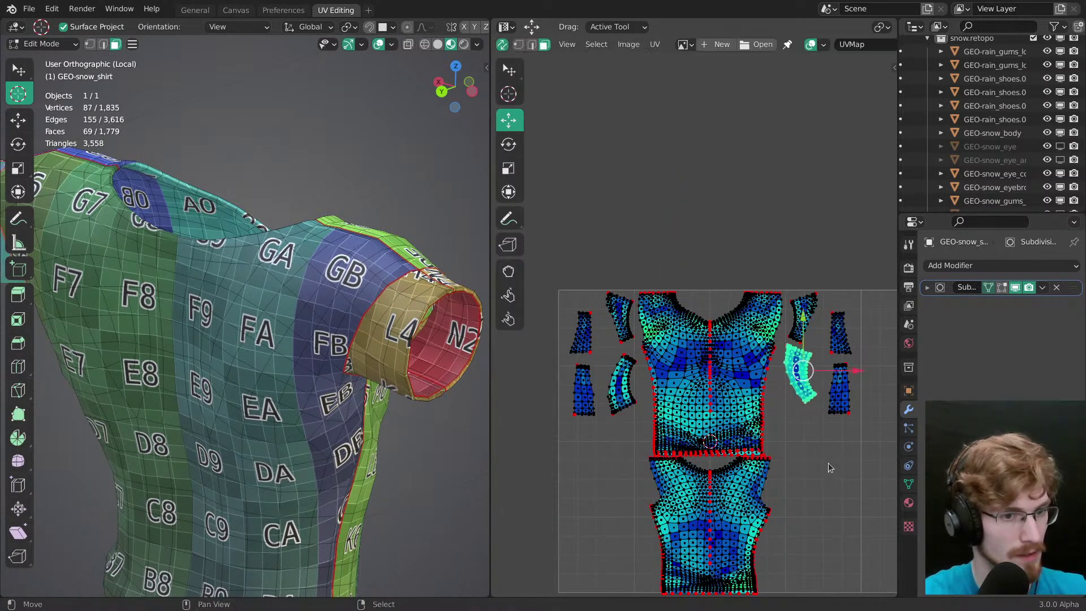
{"action": "key", "text": "r"}
{"action": "left_click_drag", "start_coordinate": [786, 250], "coordinate": [786, 250]}
{"action": "key", "text": "g"}
{"action": "left_click_drag", "start_coordinate": [787, 247], "coordinate": [786, 259]}
{"action": "middle_click_drag", "start_coordinate": [84, 306], "coordinate": [127, 294]}
{"action": "middle_click_drag", "start_coordinate": [128, 294], "coordinate": [390, 364], "text": "shift"}
{"action": "key", "text": "r"}
{"action": "left_click_drag", "start_coordinate": [798, 470], "coordinate": [773, 479]}
Step: Turn the upper curved island at the right so its concave edge faces outward, and place it beside the torso's shoulder
{"action": "middle_click_drag", "start_coordinate": [386, 362], "coordinate": [404, 339]}
{"action": "right_click", "coordinate": [309, 348]}
{"action": "key", "text": "ctrl+l"}
{"action": "middle_click_drag", "start_coordinate": [417, 447], "coordinate": [438, 415], "text": "alt"}
{"action": "left_click_drag", "start_coordinate": [808, 409], "coordinate": [812, 407]}
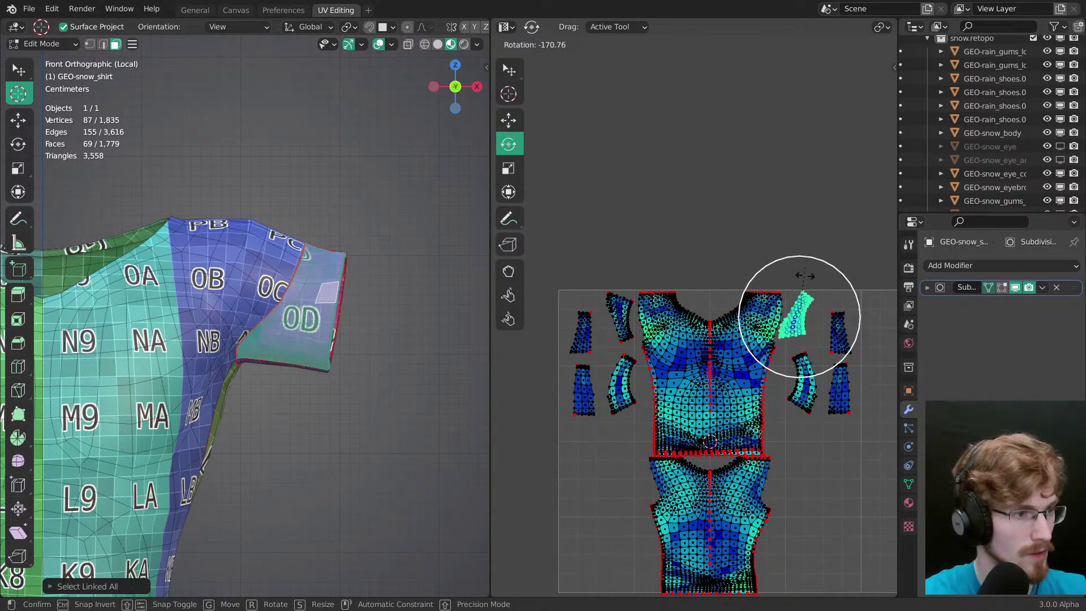
{"action": "left_click_drag", "start_coordinate": [817, 366], "coordinate": [840, 249]}
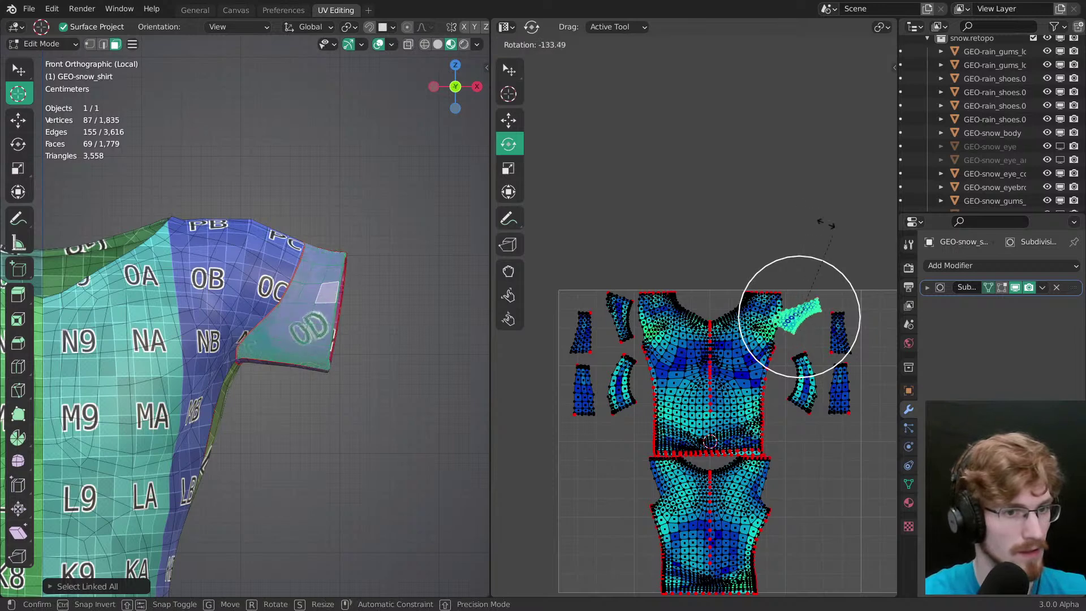
{"action": "left_click_drag", "start_coordinate": [753, 202], "coordinate": [753, 205]}
{"action": "key", "text": "g"}
{"action": "left_click_drag", "start_coordinate": [749, 243], "coordinate": [750, 247]}
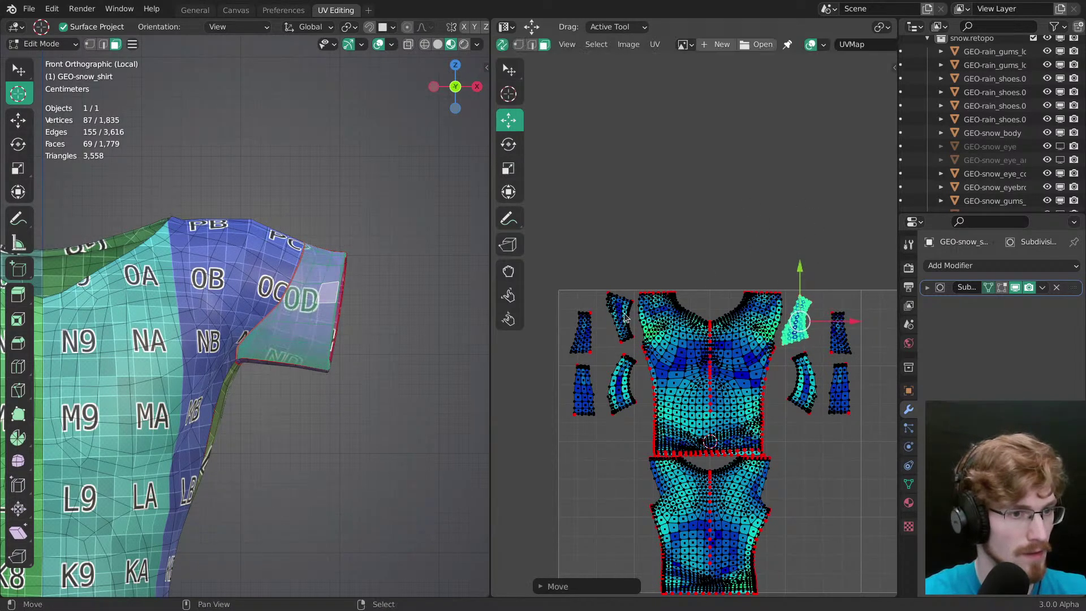
Step: Turn the upper curved island at the left to mirror the right one, place it beside the shoulder, and save the file
{"action": "right_click", "coordinate": [626, 319]}
{"action": "key", "text": "l"}
{"action": "middle_click_drag", "start_coordinate": [141, 382], "coordinate": [560, 414], "text": "shift"}
{"action": "key", "text": "r"}
{"action": "left_click_drag", "start_coordinate": [724, 348], "coordinate": [673, 419]}
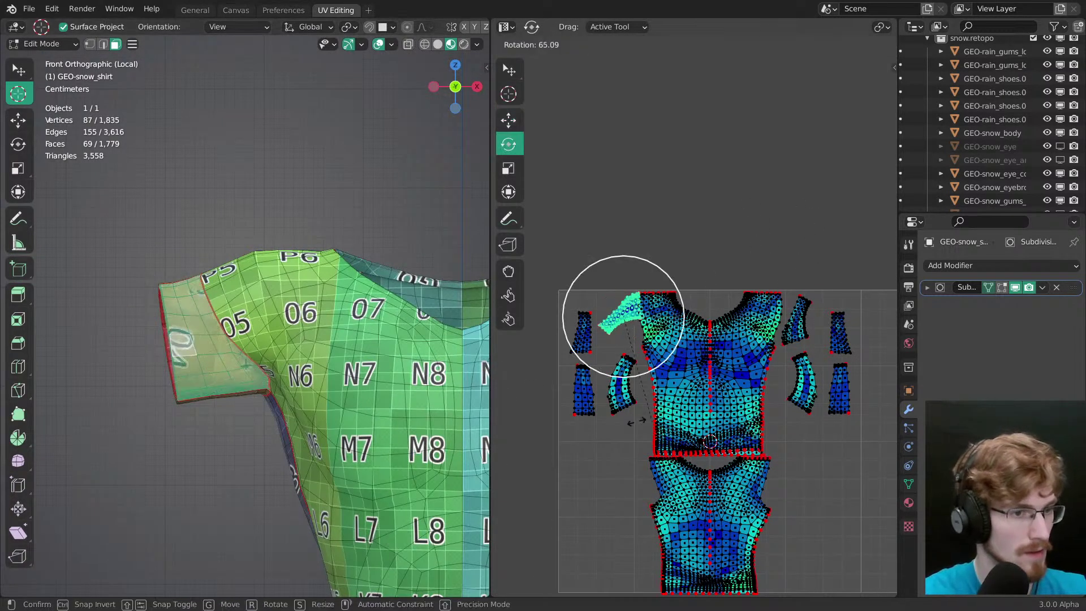
{"action": "left_click_drag", "start_coordinate": [553, 321], "coordinate": [553, 318]}
{"action": "key", "text": "g"}
{"action": "left_click_drag", "start_coordinate": [623, 316], "coordinate": [617, 326]}
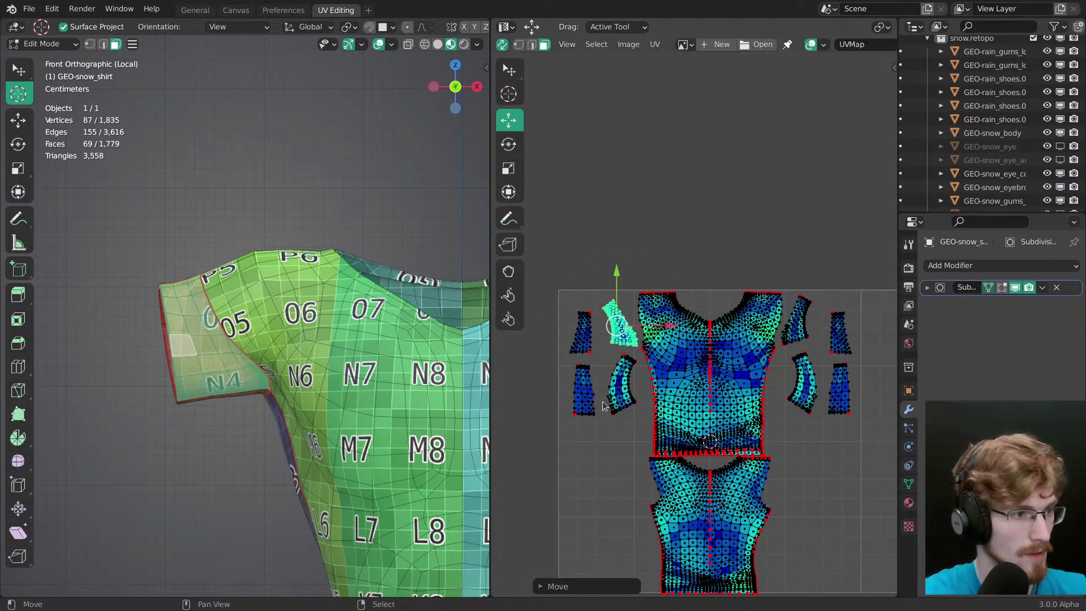
{"action": "key", "text": "alt+a"}
{"action": "middle_click_drag", "start_coordinate": [730, 384], "coordinate": [625, 359]}
{"action": "middle_click_drag", "start_coordinate": [625, 359], "coordinate": [634, 254], "text": "ctrl"}
{"action": "key", "text": "ctrl+s"}
Step: Try mirroring the lower curved sleeve island at the left of the torso along the X axis
{"action": "mouse_move", "coordinate": [694, 356]}
{"action": "middle_mouse_down"}
{"action": "mouse_move", "coordinate": [733, 344]}
{"action": "mouse_move", "coordinate": [720, 401]}
{"action": "mouse_move", "coordinate": [716, 285]}
{"action": "middle_mouse_up"}
{"action": "middle_click_drag", "start_coordinate": [574, 357], "coordinate": [708, 370]}
{"action": "middle_click_drag", "start_coordinate": [601, 371], "coordinate": [630, 367]}
{"action": "key", "text": "l"}
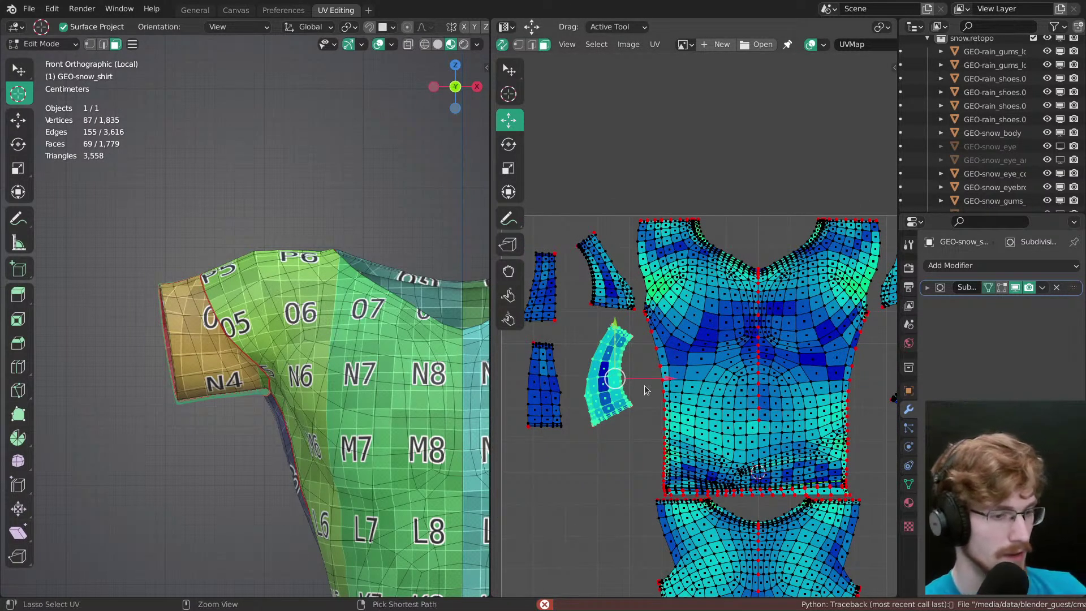
{"action": "key", "text": "ctrl+m"}
{"action": "key", "text": "x"}
{"action": "left_click", "coordinate": [647, 390]}
{"action": "middle_click_drag", "start_coordinate": [646, 390], "coordinate": [642, 365], "text": "ctrl"}
{"action": "key", "text": "alt+a"}
Step: Mirror the lower left curved sleeve island back along the X axis and save the file
{"action": "middle_click_drag", "start_coordinate": [577, 359], "coordinate": [571, 334], "text": "ctrl"}
{"action": "middle_click_drag", "start_coordinate": [525, 333], "coordinate": [686, 314]}
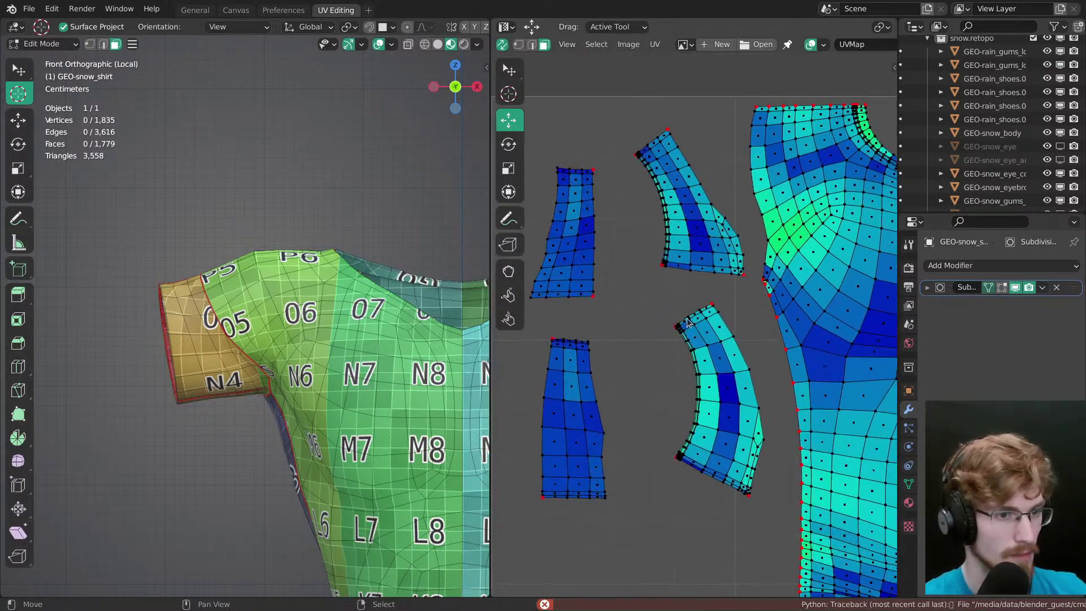
{"action": "left_click_drag", "start_coordinate": [664, 328], "coordinate": [694, 356]}
{"action": "key", "text": "ctrl+z"}
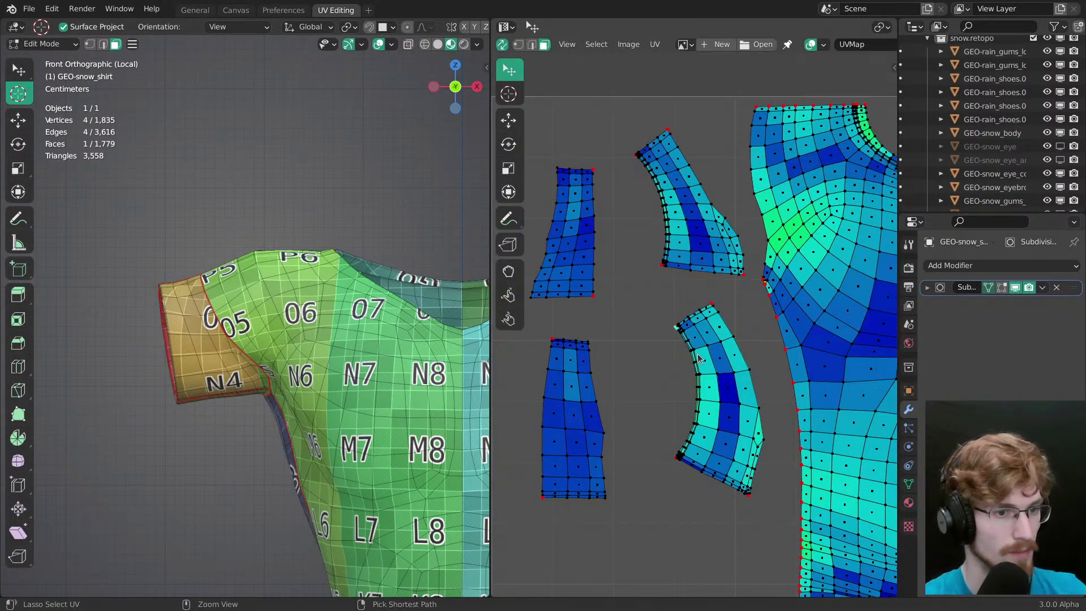
{"action": "key", "text": "l"}
{"action": "key", "text": "ctrl+m"}
{"action": "key", "text": "x"}
{"action": "left_click", "coordinate": [706, 362]}
{"action": "key", "text": "alt+a"}
{"action": "middle_click_drag", "start_coordinate": [698, 328], "coordinate": [599, 364], "text": "ctrl"}
{"action": "key", "text": "ctrl+s"}
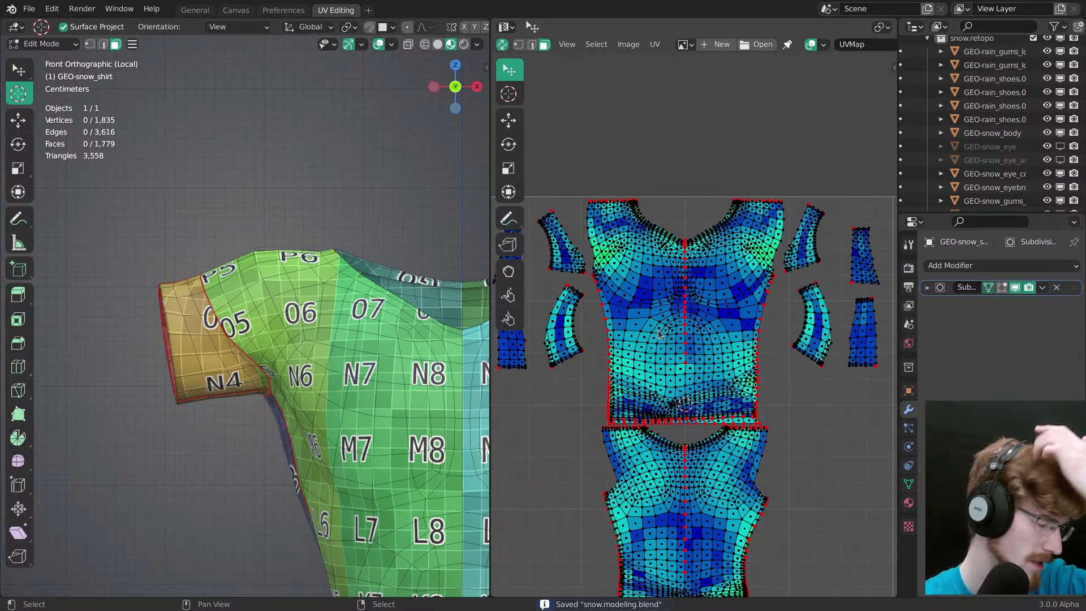
Step: Examine the overall UV layout, then the sleeve and its islands at the right of the torso up close
{"action": "scroll", "coordinate": [657, 318], "scroll_direction": "down", "scroll_amount": 1}
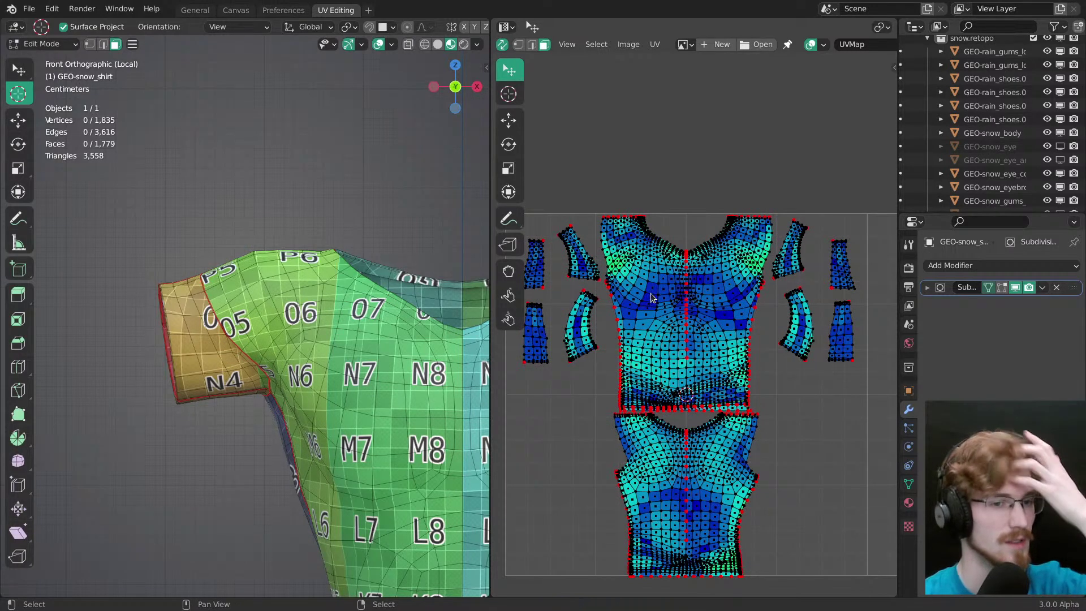
{"action": "middle_click_drag", "start_coordinate": [847, 387], "coordinate": [784, 362]}
{"action": "middle_click_drag", "start_coordinate": [832, 389], "coordinate": [783, 412]}
{"action": "middle_click_drag", "start_coordinate": [783, 412], "coordinate": [677, 301], "text": "ctrl"}
{"action": "middle_click_drag", "start_coordinate": [407, 371], "coordinate": [79, 365], "text": "shift"}
{"action": "middle_click_drag", "start_coordinate": [369, 378], "coordinate": [271, 405], "text": "shift"}
{"action": "middle_click_drag", "start_coordinate": [272, 405], "coordinate": [301, 310], "text": "ctrl"}
{"action": "middle_click_drag", "start_coordinate": [353, 337], "coordinate": [311, 346], "text": "shift"}
{"action": "middle_click_drag", "start_coordinate": [659, 290], "coordinate": [643, 273]}
{"action": "middle_click_drag", "start_coordinate": [643, 273], "coordinate": [672, 281], "text": "ctrl"}
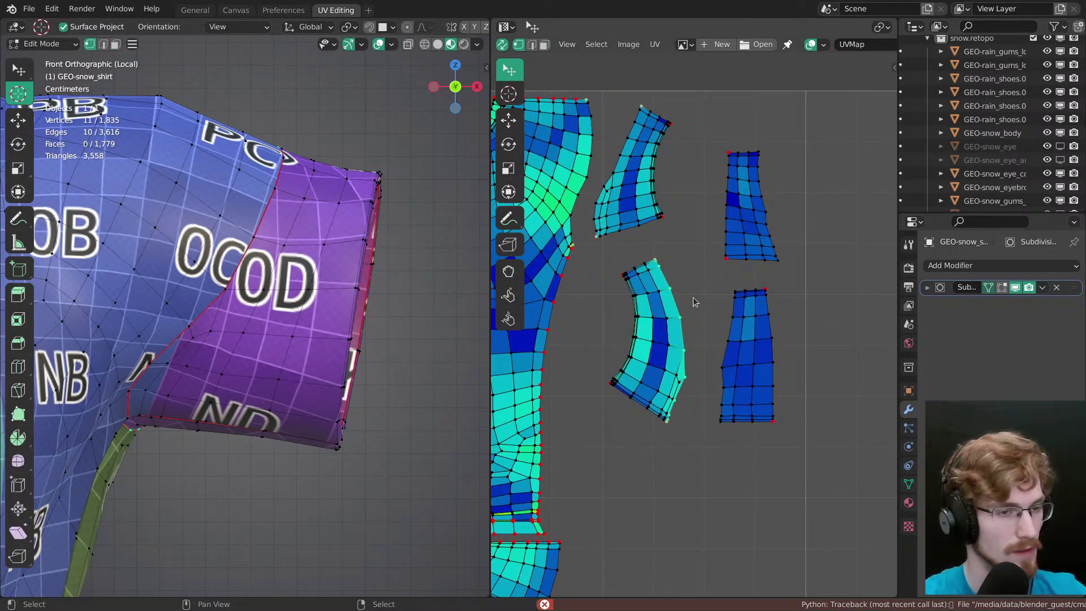
Step: Check which sleeve faces the two curved islands at the right cover, then clear the selection and save the file
{"action": "left_click", "coordinate": [665, 304]}
{"action": "key", "text": "l"}
{"action": "left_click", "coordinate": [669, 304]}
{"action": "key", "text": "l"}
{"action": "left_click", "coordinate": [669, 304]}
{"action": "key", "text": "l"}
{"action": "key", "text": "l"}
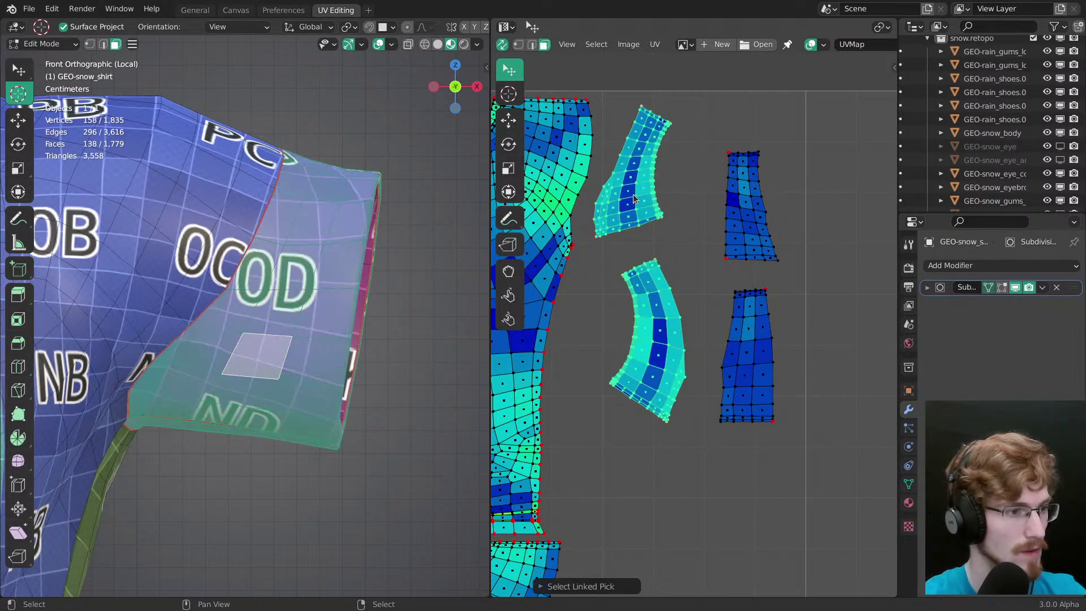
{"action": "key", "text": "alt+a"}
{"action": "middle_click_drag", "start_coordinate": [675, 193], "coordinate": [693, 243]}
{"action": "key", "text": "ctrl+s"}
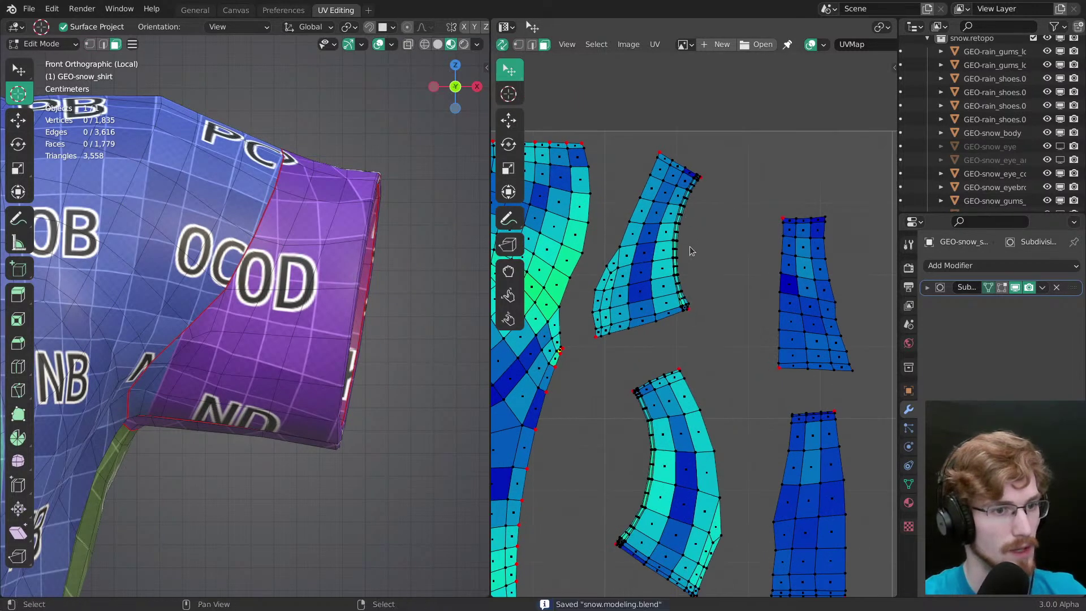
Step: Turn off UV sync selection, select the whole shirt mesh and hide the 3D view overlays to see the checker texture clearly
{"action": "key", "text": "1"}
{"action": "left_click", "coordinate": [682, 263], "text": "alt"}
{"action": "middle_click_drag", "start_coordinate": [699, 288], "coordinate": [706, 314]}
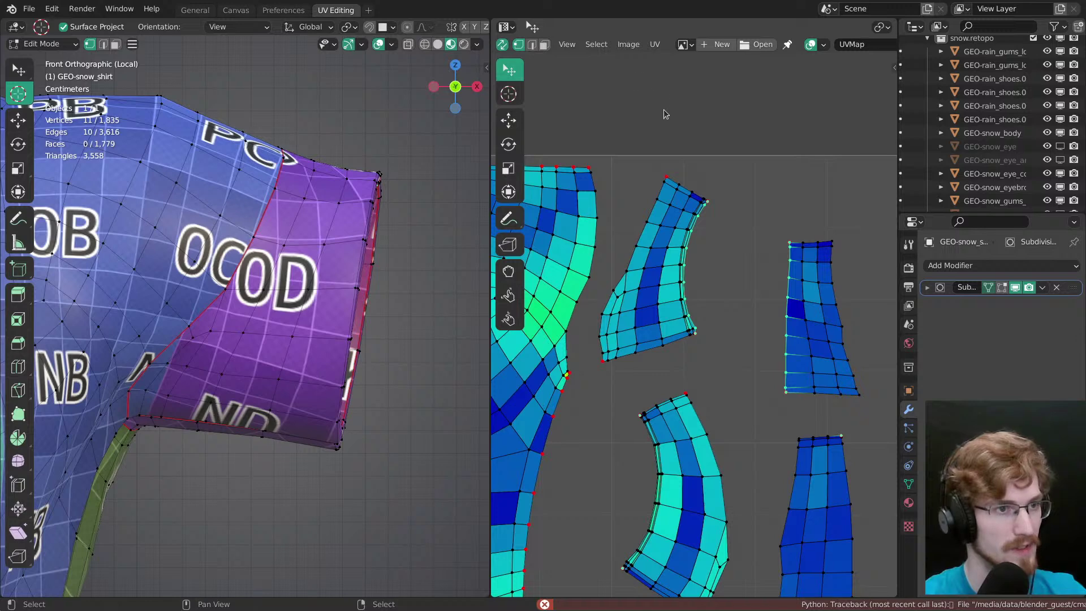
{"action": "left_click", "coordinate": [502, 44]}
{"action": "key", "text": "a"}
{"action": "key", "text": "z"}
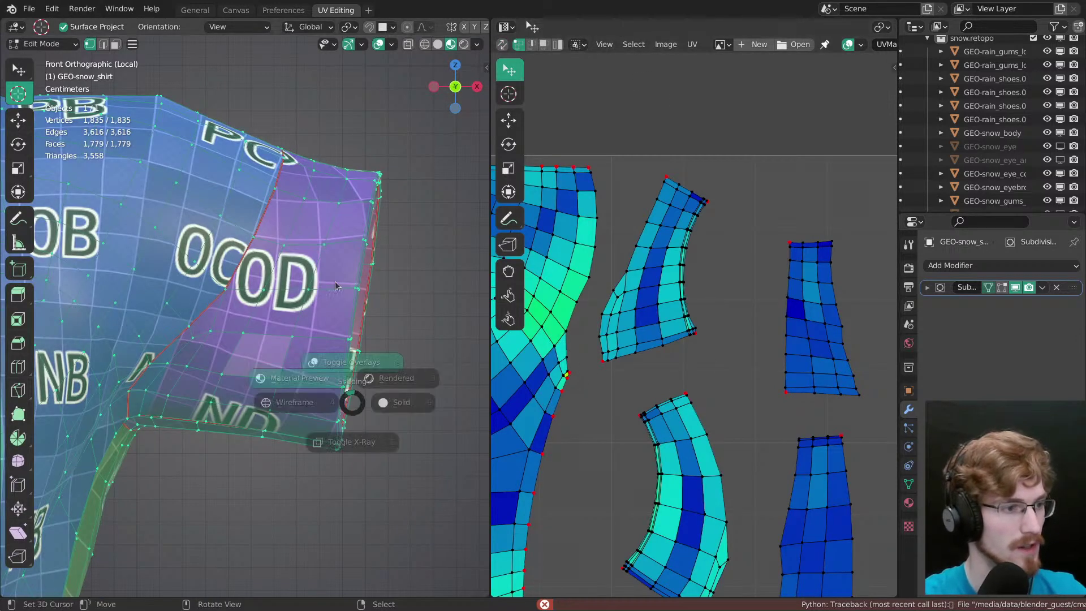
{"action": "key", "text": "ctrl+s"}
{"action": "middle_click_drag", "start_coordinate": [257, 312], "coordinate": [298, 300]}
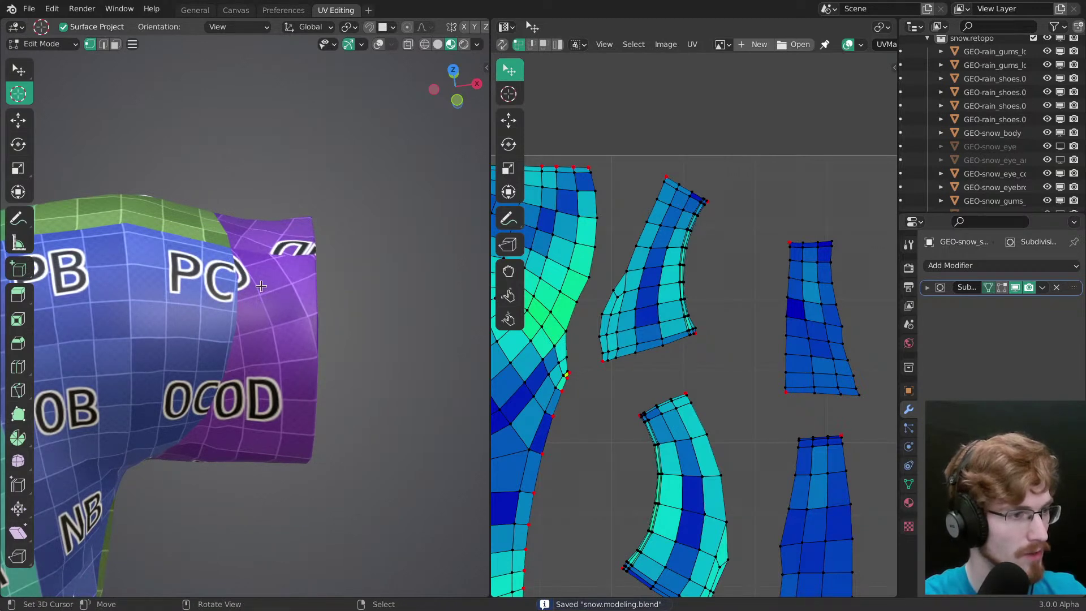
{"action": "middle_click_drag", "start_coordinate": [287, 457], "coordinate": [276, 310]}
{"action": "middle_click_drag", "start_coordinate": [277, 480], "coordinate": [287, 568]}
{"action": "middle_click_drag", "start_coordinate": [258, 429], "coordinate": [252, 441], "text": "shift"}
Step: Pin the concave outer edge of the upper curved island at the right and flatten it into a vertical line
{"action": "right_click", "coordinate": [683, 283], "text": "alt"}
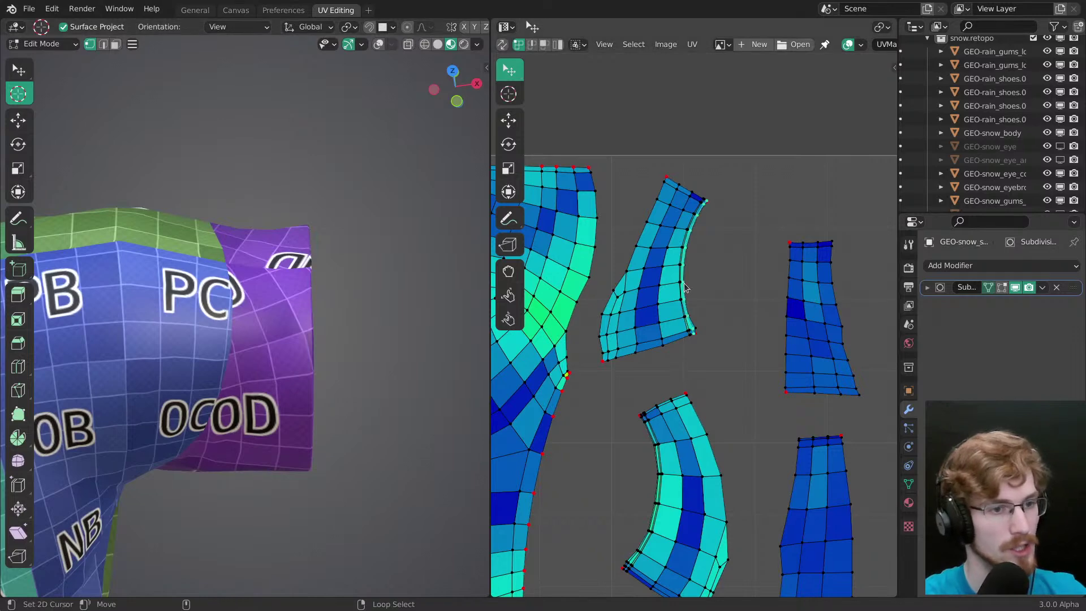
{"action": "middle_click_drag", "start_coordinate": [712, 345], "coordinate": [696, 304], "text": "ctrl"}
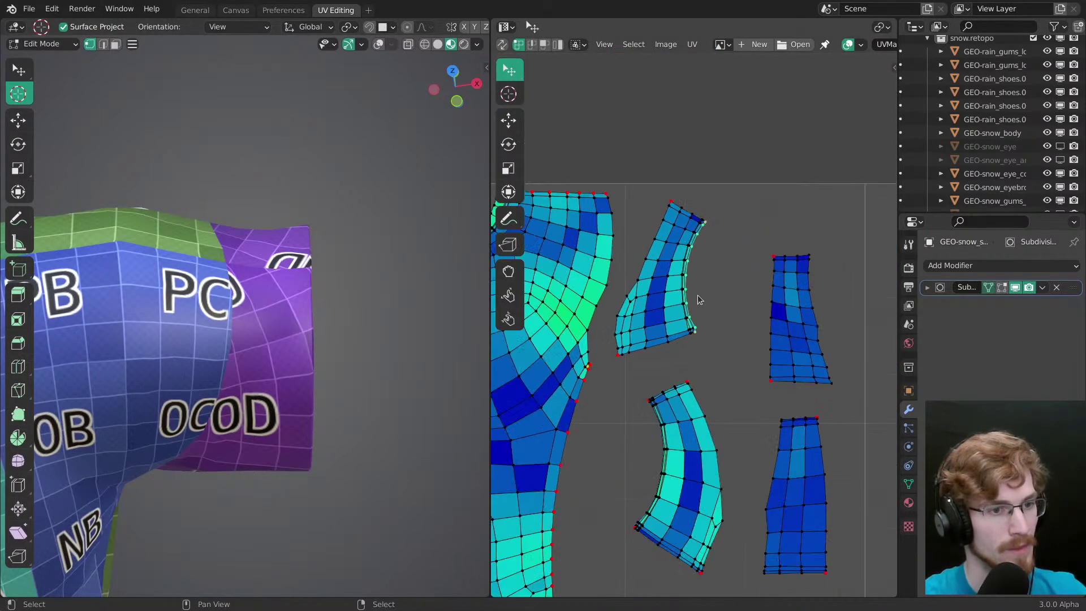
{"action": "key", "text": "p"}
{"action": "mouse_move", "coordinate": [743, 278]}
{"action": "left_mouse_down"}
{"action": "mouse_move", "coordinate": [707, 282]}
{"action": "mouse_move", "coordinate": [746, 287]}
{"action": "left_mouse_up"}
{"action": "key", "text": "g"}
{"action": "key", "text": "s"}
{"action": "left_click_drag", "start_coordinate": [749, 296], "coordinate": [775, 321]}
{"action": "key", "text": "g"}
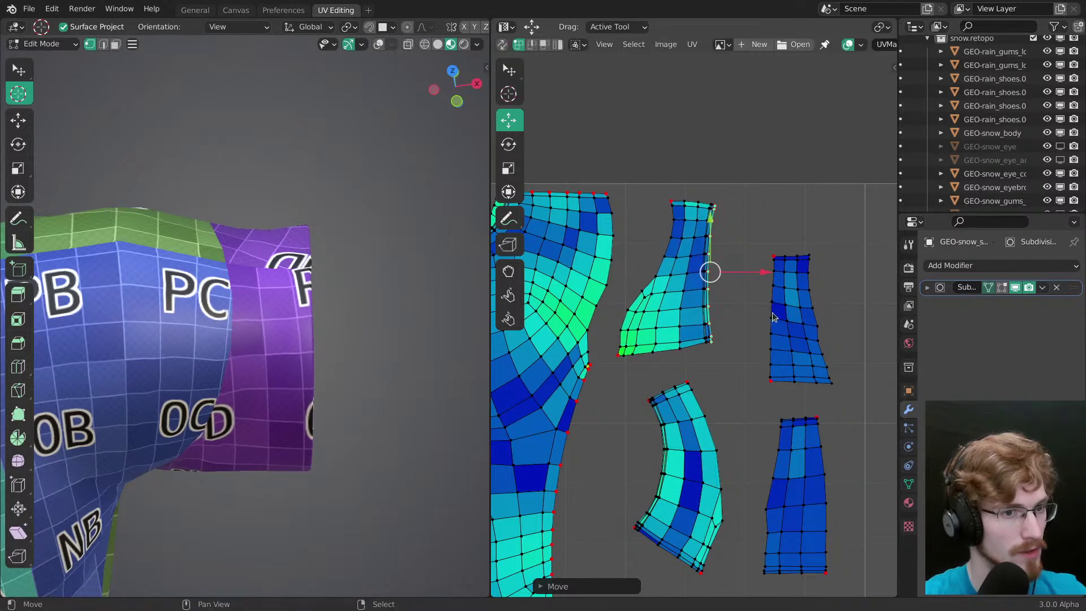
Step: Lengthen the straightened edge of the upper sleeve island and adjust the two corners on its opposite side
{"action": "left_click_drag", "start_coordinate": [762, 272], "coordinate": [725, 266]}
{"action": "left_click_drag", "start_coordinate": [764, 326], "coordinate": [733, 323]}
{"action": "key", "text": "g"}
{"action": "key", "text": "w"}
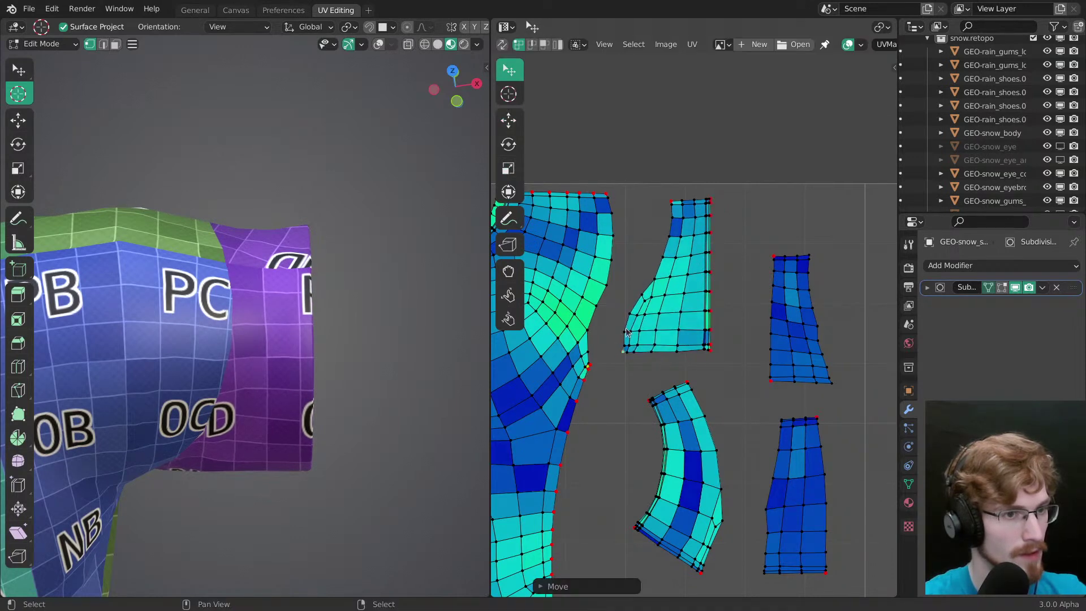
{"action": "left_click_drag", "start_coordinate": [625, 352], "coordinate": [627, 353]}
{"action": "left_click_drag", "start_coordinate": [671, 201], "coordinate": [674, 202]}
Step: Move and rotate the torso-facing edge of the upper sleeve island to make it steeper, checking the texture on the sleeve
{"action": "middle_click_drag", "start_coordinate": [331, 396], "coordinate": [279, 310], "text": "shift"}
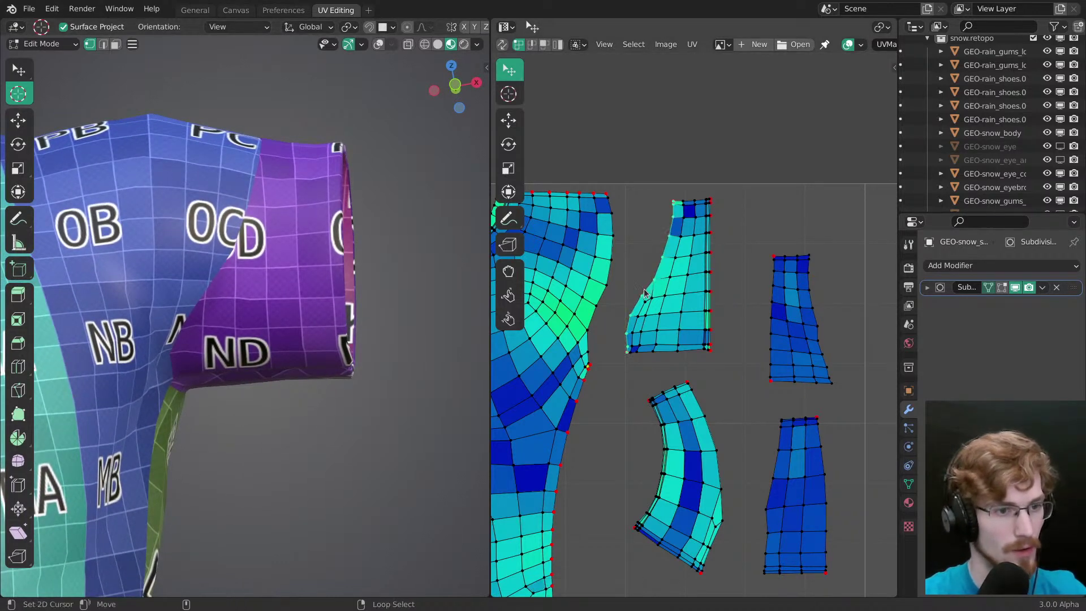
{"action": "left_click_drag", "start_coordinate": [697, 284], "coordinate": [684, 272]}
{"action": "key", "text": "g"}
{"action": "left_click_drag", "start_coordinate": [722, 288], "coordinate": [737, 288]}
{"action": "key", "text": "r"}
{"action": "key", "text": "g"}
{"action": "key", "text": "r"}
{"action": "key", "text": "g"}
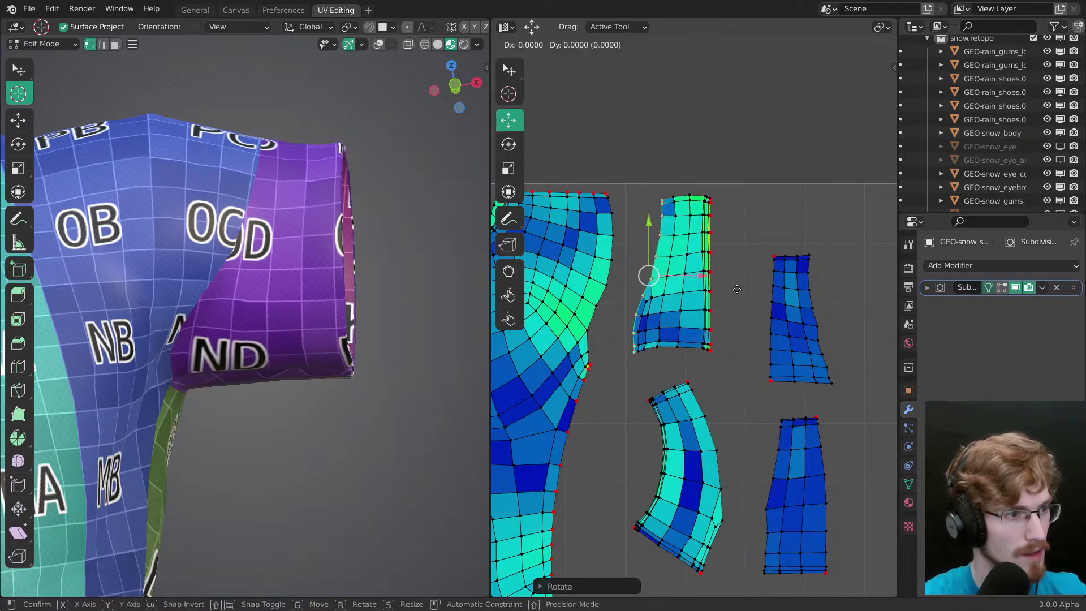
{"action": "left_click", "coordinate": [737, 288]}
{"action": "key", "text": "r"}
{"action": "left_click", "coordinate": [733, 295]}
{"action": "mouse_move", "coordinate": [331, 393]}
{"action": "middle_mouse_down"}
{"action": "mouse_move", "coordinate": [269, 404]}
{"action": "mouse_move", "coordinate": [339, 400]}
{"action": "middle_mouse_up"}
{"action": "key", "text": "KP_1"}
{"action": "middle_click_drag", "start_coordinate": [696, 452], "coordinate": [669, 343]}
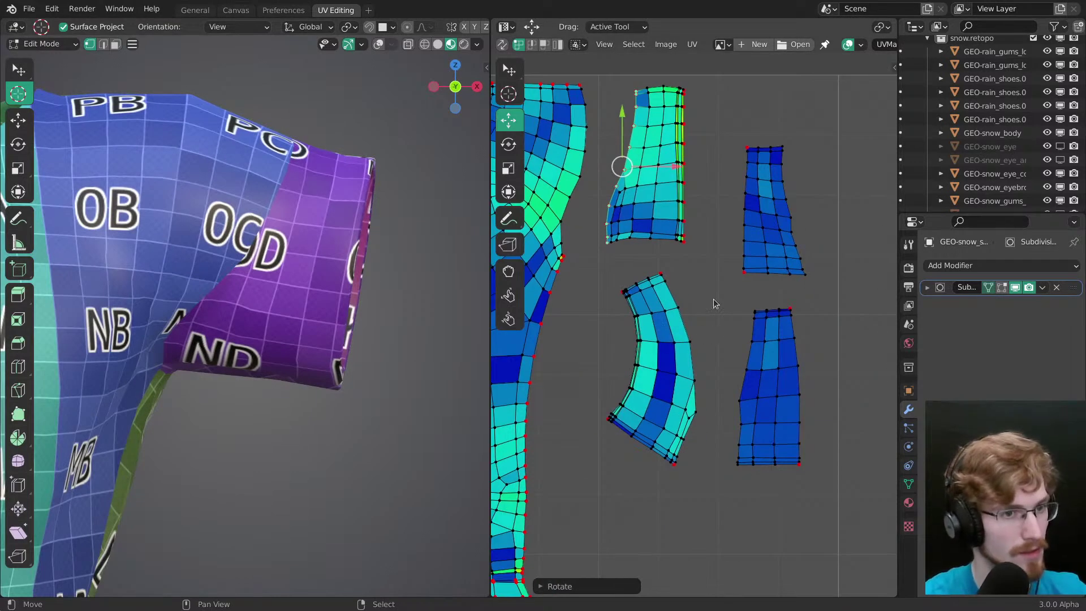
Step: Flatten the concave torso-facing edge of the lower curved island at the right into a vertical line and reposition it
{"action": "middle_click_drag", "start_coordinate": [696, 245], "coordinate": [746, 289]}
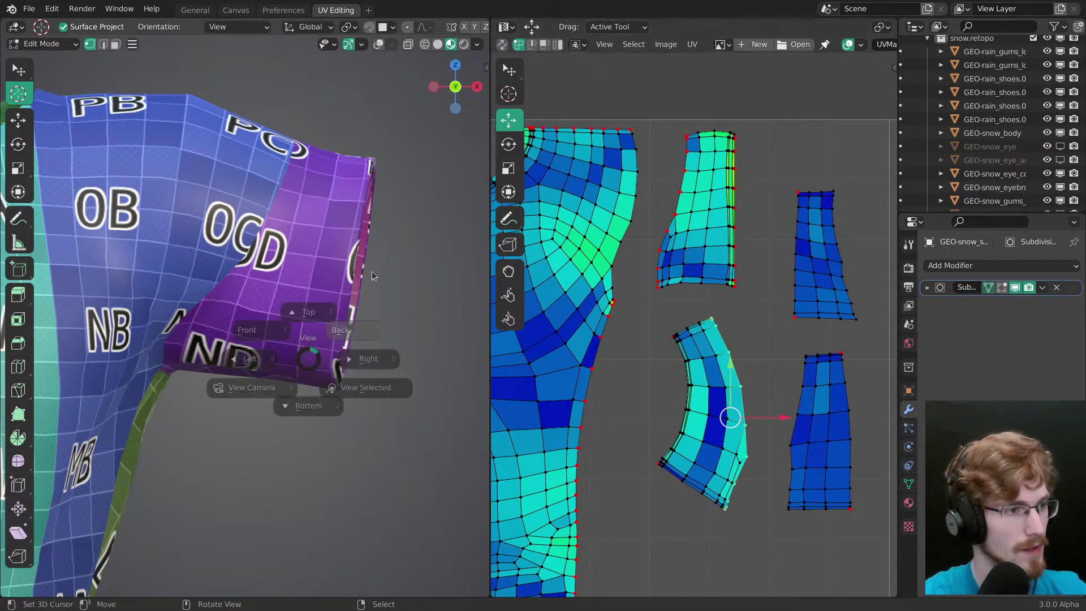
{"action": "middle_click_drag", "start_coordinate": [331, 384], "coordinate": [375, 310]}
{"action": "key", "text": "ctrl+KP_1"}
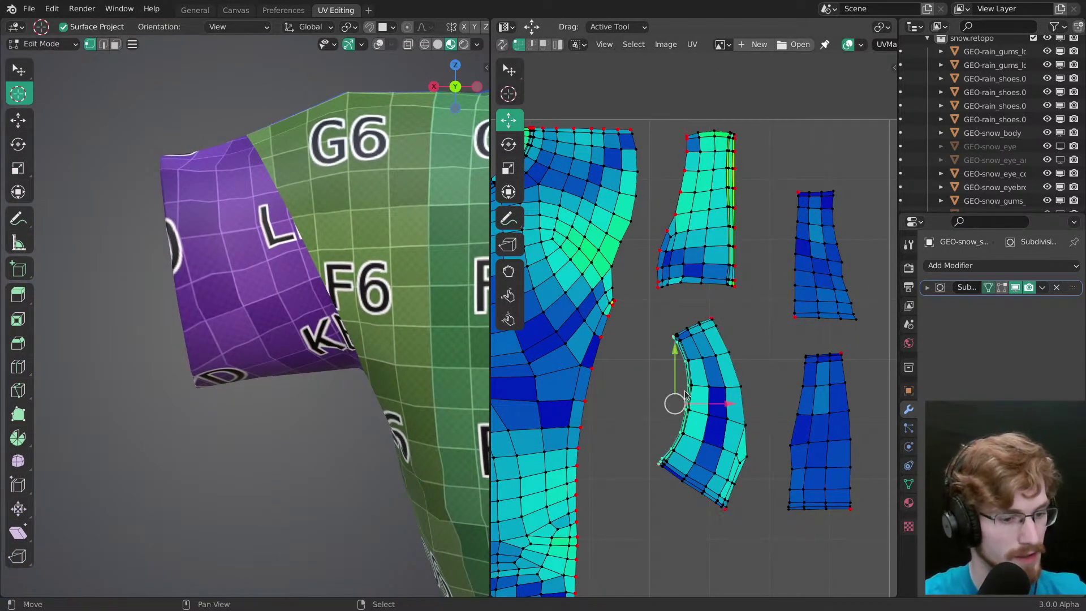
{"action": "left_click_drag", "start_coordinate": [727, 405], "coordinate": [686, 412]}
{"action": "key", "text": "g"}
{"action": "key", "text": "s"}
{"action": "key", "text": "0"}
{"action": "left_click_drag", "start_coordinate": [750, 427], "coordinate": [763, 427]}
{"action": "key", "text": "g"}
{"action": "left_click_drag", "start_coordinate": [762, 427], "coordinate": [759, 426]}
Step: Adjust the top and bottom outer corners of the lower sleeve island to square off its two ends
{"action": "key", "text": "w"}
{"action": "left_click_drag", "start_coordinate": [720, 317], "coordinate": [708, 318]}
{"action": "left_click_drag", "start_coordinate": [735, 511], "coordinate": [740, 503]}
{"action": "left_click_drag", "start_coordinate": [702, 312], "coordinate": [702, 310]}
{"action": "middle_click_drag", "start_coordinate": [270, 352], "coordinate": [268, 421]}
{"action": "left_click_drag", "start_coordinate": [698, 312], "coordinate": [706, 312]}
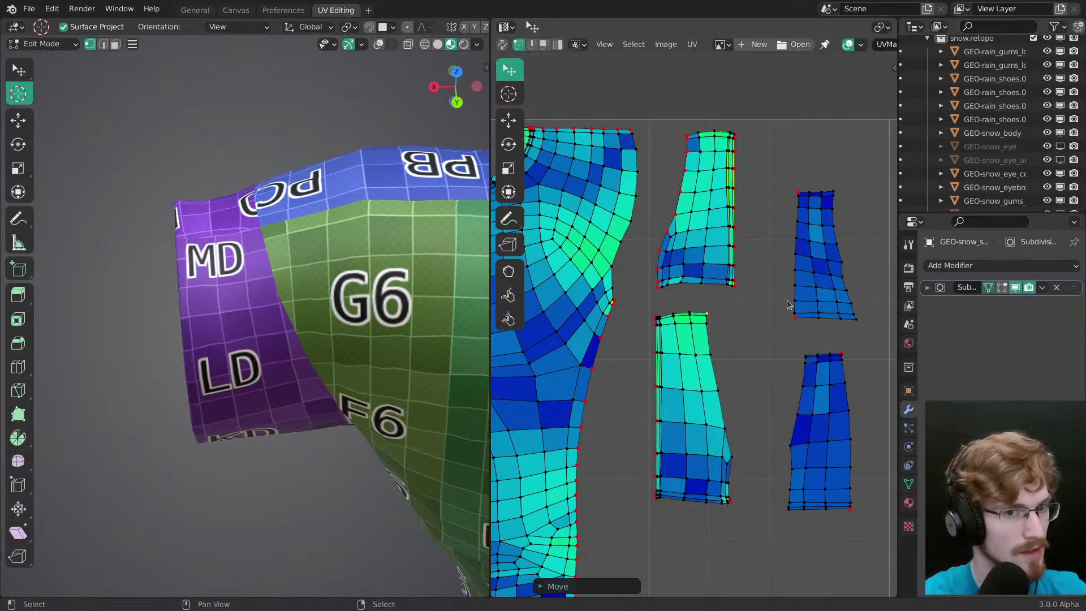
Step: Flatten the top edge of the upper cyan sleeve island into a horizontal line, pin it and raise it slightly
{"action": "middle_click_drag", "start_coordinate": [403, 357], "coordinate": [460, 570]}
{"action": "right_click_drag", "start_coordinate": [738, 290], "coordinate": [739, 286]}
{"action": "key", "text": "ctrl+z"}
{"action": "middle_click_drag", "start_coordinate": [738, 287], "coordinate": [720, 363]}
{"action": "right_click_drag", "start_coordinate": [722, 209], "coordinate": [723, 206]}
{"action": "right_click", "coordinate": [703, 205], "text": "alt"}
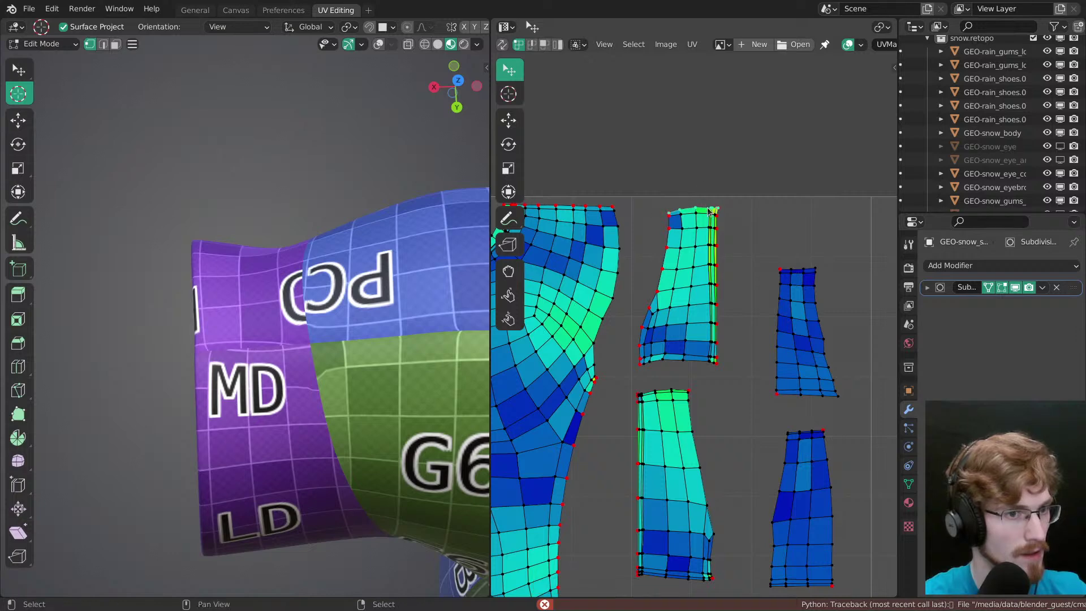
{"action": "key", "text": "s"}
{"action": "key", "text": "p"}
{"action": "left_click_drag", "start_coordinate": [701, 163], "coordinate": [702, 186]}
{"action": "key", "text": "h"}
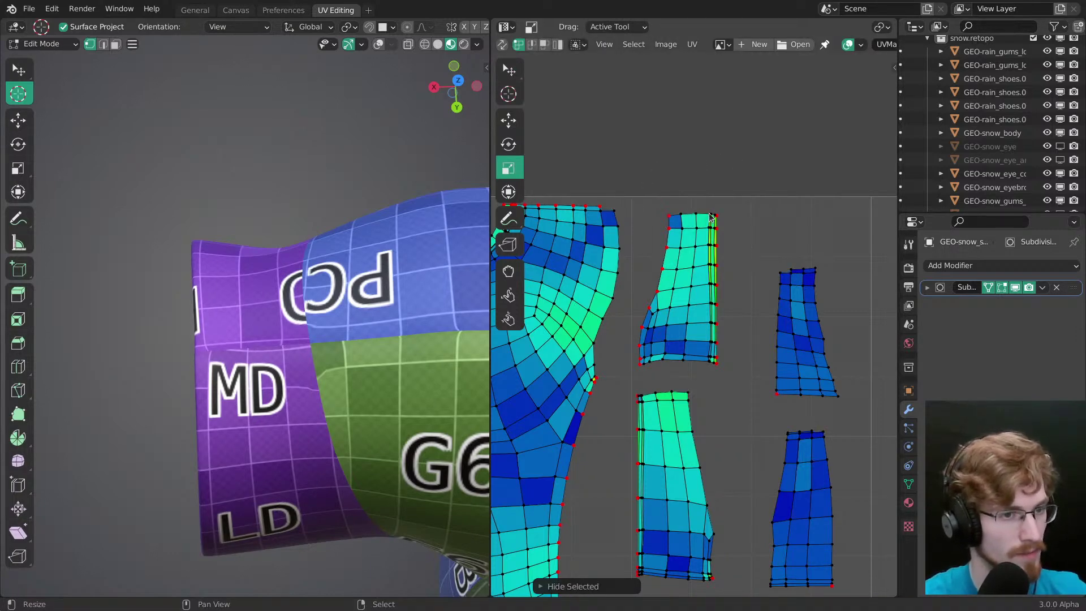
{"action": "key", "text": "alt+h"}
{"action": "key", "text": "g"}
{"action": "left_click_drag", "start_coordinate": [701, 214], "coordinate": [699, 210]}
Step: Flatten the top edge of the lower cyan sleeve island into a horizontal line and adjust its position
{"action": "left_click", "coordinate": [674, 390], "text": "alt"}
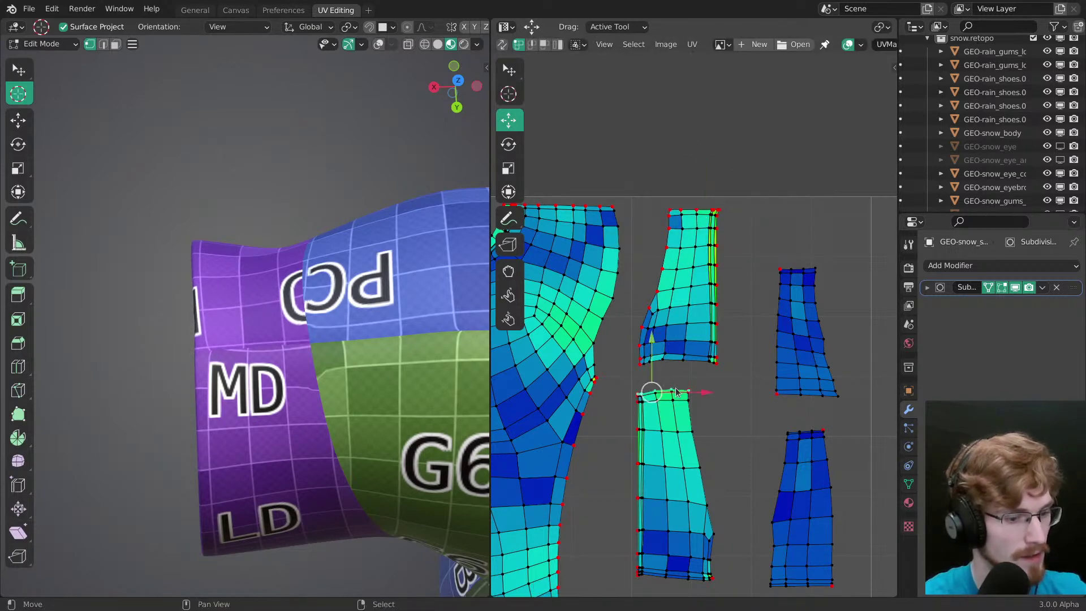
{"action": "key", "text": "s"}
{"action": "left_click_drag", "start_coordinate": [652, 340], "coordinate": [651, 353]}
{"action": "key", "text": "0"}
{"action": "key", "text": "g"}
{"action": "left_click_drag", "start_coordinate": [714, 419], "coordinate": [714, 422]}
{"action": "left_click", "coordinate": [714, 422]}
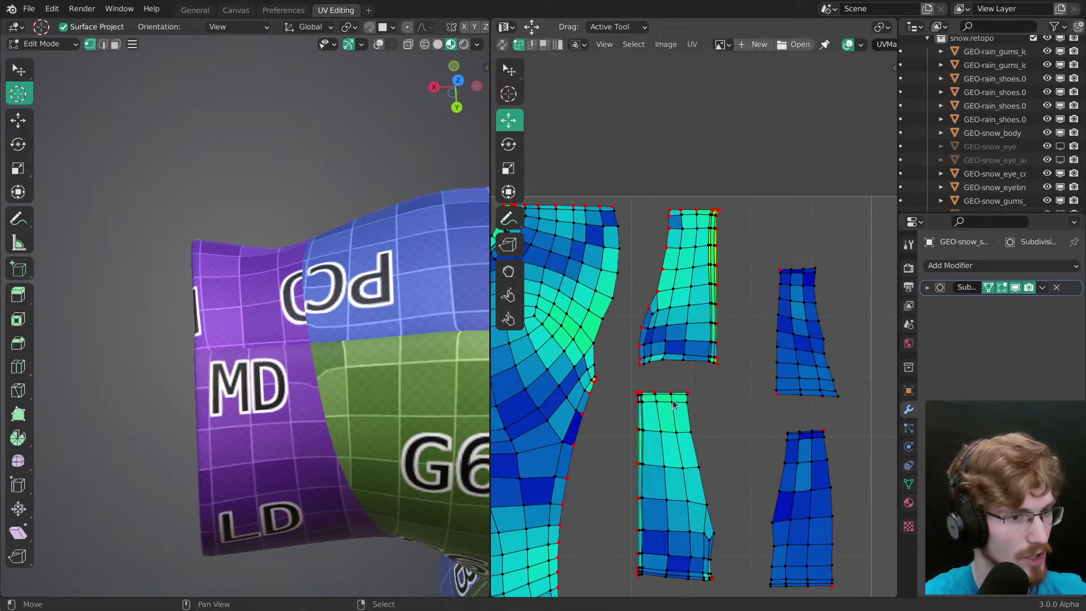
Step: Shift a vertex on the top edge of the lower cyan sleeve island sideways to even out the spacing
{"action": "scroll", "coordinate": [661, 289], "scroll_direction": "up", "scroll_amount": 2}
{"action": "middle_click_drag", "start_coordinate": [661, 289], "coordinate": [657, 359], "text": "ctrl"}
{"action": "key", "text": "w"}
{"action": "left_click_drag", "start_coordinate": [636, 362], "coordinate": [635, 362]}
{"action": "key", "text": "g"}
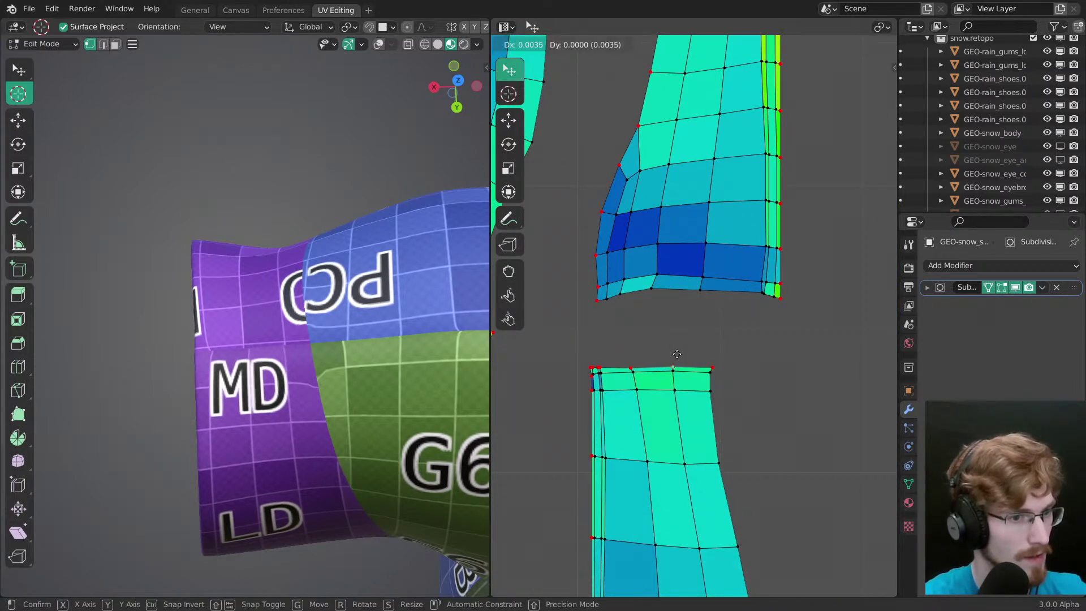
{"action": "left_click", "coordinate": [713, 352]}
Step: Pin the bottom edge of the lower cyan sleeve island, and flatten the upper island's bottom edge into a horizontal line
{"action": "middle_click_drag", "start_coordinate": [722, 351], "coordinate": [688, 504]}
{"action": "middle_click_drag", "start_coordinate": [707, 232], "coordinate": [699, 173], "text": "ctrl"}
{"action": "middle_click_drag", "start_coordinate": [291, 554], "coordinate": [273, 269]}
{"action": "mouse_move", "coordinate": [667, 407]}
{"action": "middle_mouse_down"}
{"action": "mouse_move", "coordinate": [673, 120]}
{"action": "mouse_move", "coordinate": [672, 406]}
{"action": "mouse_move", "coordinate": [666, 376]}
{"action": "mouse_move", "coordinate": [666, 389]}
{"action": "middle_mouse_up"}
{"action": "right_click", "coordinate": [665, 375], "text": "alt"}
{"action": "key", "text": "p"}
{"action": "right_click", "coordinate": [657, 156], "text": "alt"}
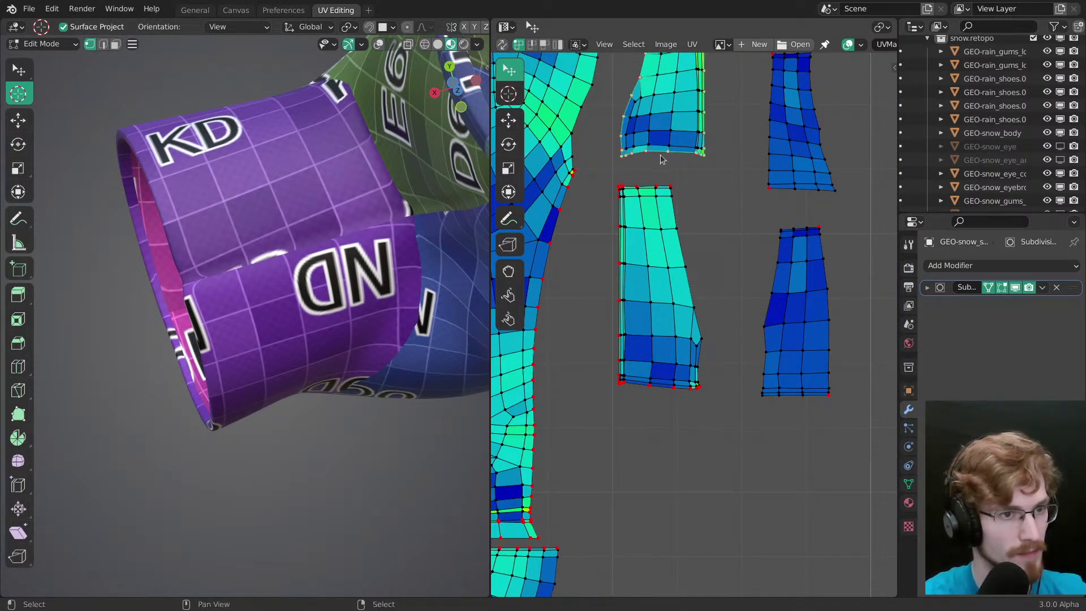
{"action": "key", "text": "s"}
{"action": "left_click_drag", "start_coordinate": [666, 100], "coordinate": [674, 158]}
{"action": "key", "text": "g"}
{"action": "key", "text": "s"}
{"action": "left_click_drag", "start_coordinate": [718, 181], "coordinate": [717, 182]}
Step: Flatten the bottom edge of the lower cyan sleeve island into a horizontal line and adjust its position and width
{"action": "right_click", "coordinate": [662, 387], "text": "alt"}
{"action": "left_click_drag", "start_coordinate": [655, 333], "coordinate": [655, 385]}
{"action": "left_click_drag", "start_coordinate": [727, 433], "coordinate": [732, 436]}
{"action": "key", "text": "g"}
{"action": "key", "text": "r"}
{"action": "left_click", "coordinate": [732, 440]}
{"action": "key", "text": "g"}
{"action": "key", "text": "s"}
{"action": "left_click_drag", "start_coordinate": [732, 436], "coordinate": [738, 440]}
{"action": "key", "text": "g"}
{"action": "key", "text": "alt+a"}
Step: Check the grid texture around the sleeve opening, turn on the viewport overlays and save the file
{"action": "middle_click_drag", "start_coordinate": [408, 323], "coordinate": [390, 410]}
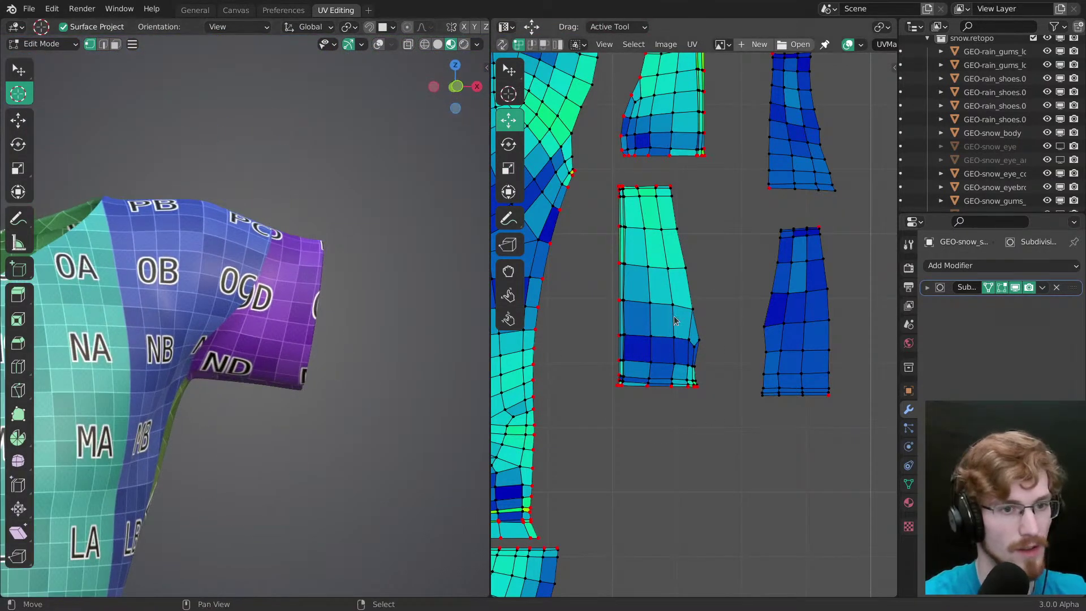
{"action": "middle_click_drag", "start_coordinate": [637, 337], "coordinate": [593, 416]}
{"action": "middle_click_drag", "start_coordinate": [474, 356], "coordinate": [268, 399]}
{"action": "key", "text": "ctrl+s"}
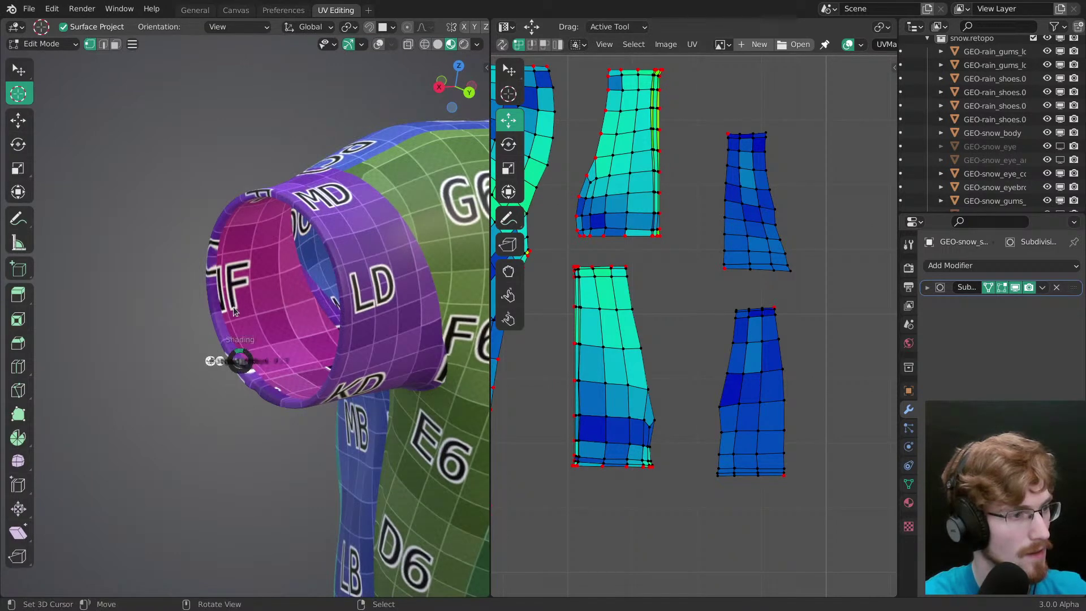
{"action": "left_click", "coordinate": [238, 343]}
{"action": "key", "text": "alt+a"}
{"action": "mouse_move", "coordinate": [234, 338]}
{"action": "middle_mouse_down", "text": "ctrl"}
{"action": "mouse_move", "coordinate": [238, 320]}
{"action": "mouse_move", "coordinate": [266, 334]}
{"action": "middle_mouse_up", "text": "ctrl"}
{"action": "key", "text": "ctrl+s"}
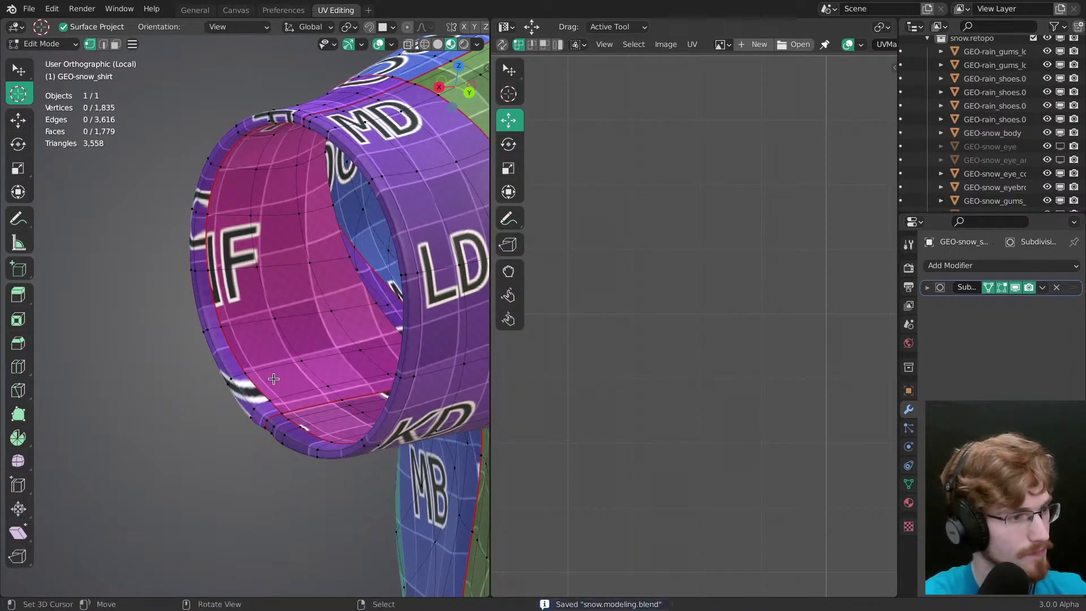
Step: Select the whole shirt in edge mode to examine the mesh and seams at the sleeve, and clear the selection
{"action": "key", "text": "2"}
{"action": "key", "text": "a"}
{"action": "middle_click_drag", "start_coordinate": [270, 376], "coordinate": [232, 388]}
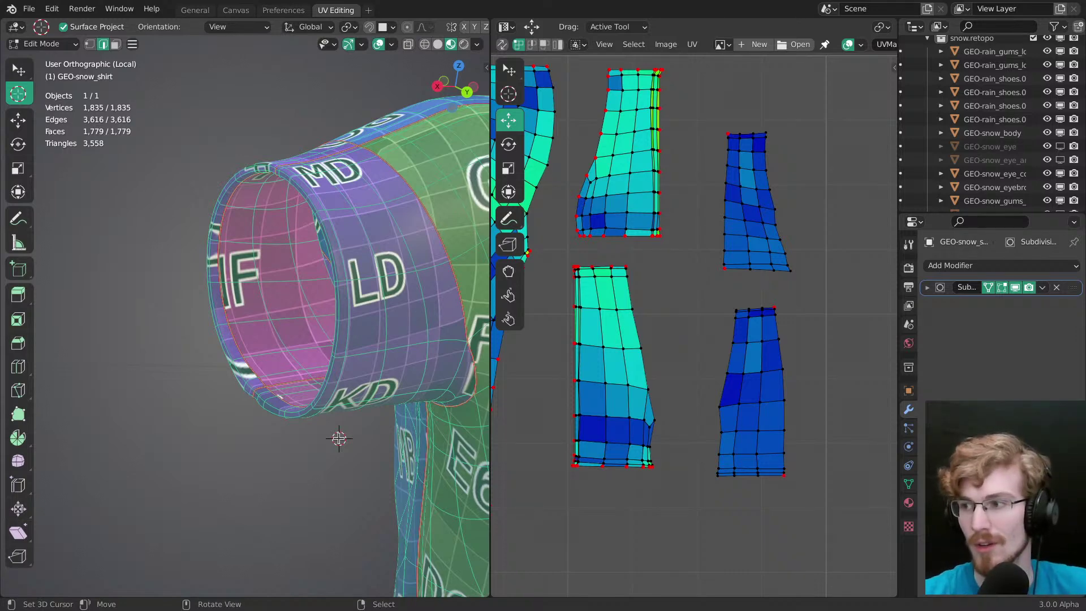
{"action": "middle_click_drag", "start_coordinate": [360, 332], "coordinate": [335, 411]}
{"action": "middle_click_drag", "start_coordinate": [295, 377], "coordinate": [265, 400]}
{"action": "key", "text": "alt+a"}
{"action": "middle_click_drag", "start_coordinate": [274, 396], "coordinate": [286, 383], "text": "shift"}
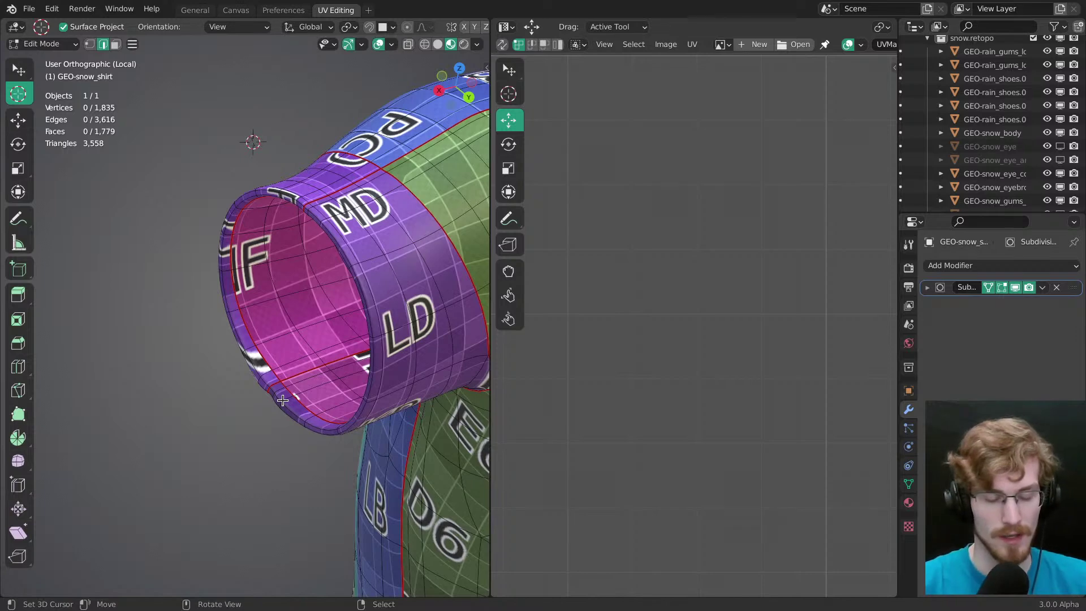
Step: Select the face loop just inside the sleeve opening and examine how it maps onto the two inner sleeve islands
{"action": "middle_click_drag", "start_coordinate": [283, 401], "coordinate": [297, 320]}
{"action": "middle_click_drag", "start_coordinate": [281, 362], "coordinate": [291, 350]}
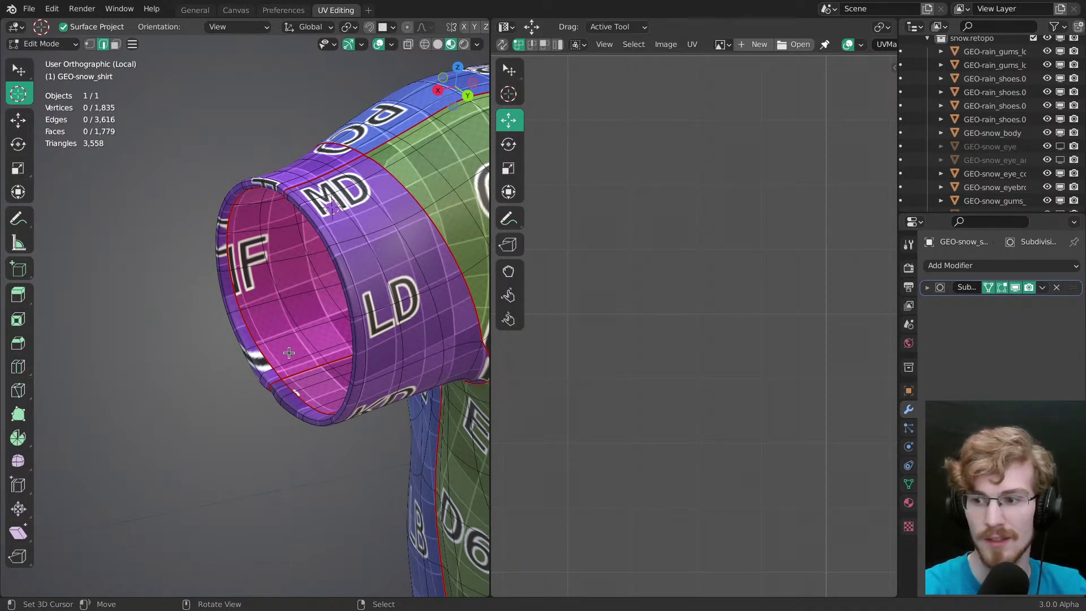
{"action": "middle_click_drag", "start_coordinate": [288, 353], "coordinate": [297, 356]}
{"action": "key", "text": "3"}
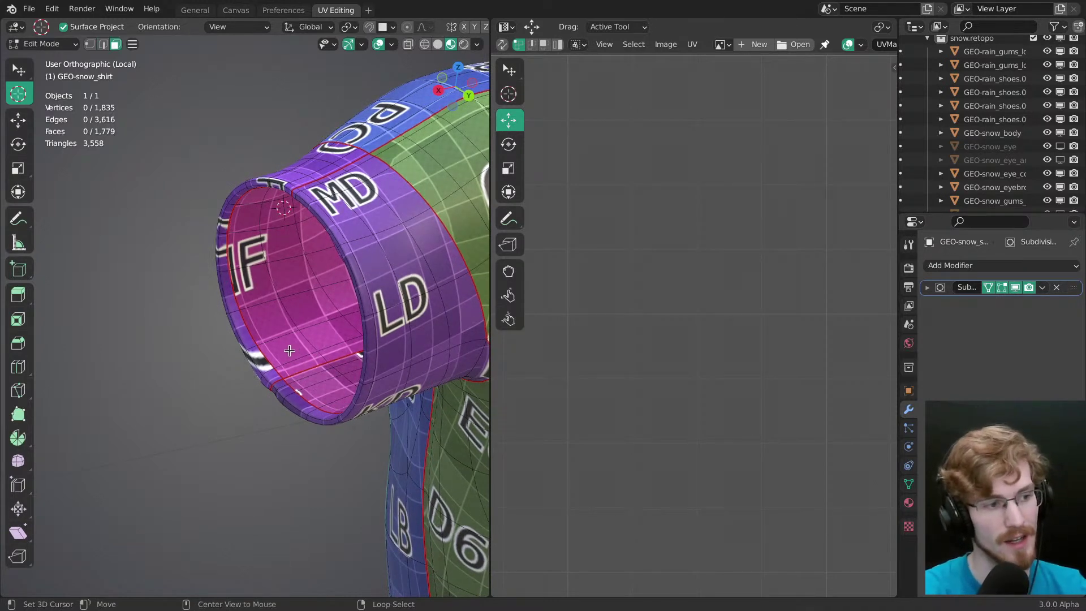
{"action": "left_click", "coordinate": [286, 357], "text": "alt"}
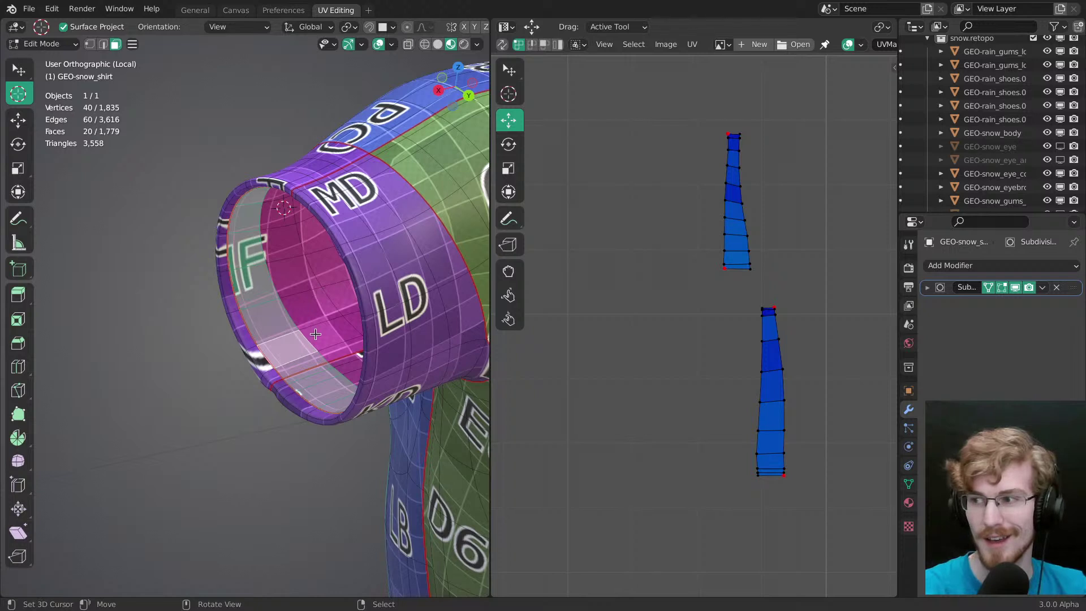
{"action": "middle_click_drag", "start_coordinate": [304, 333], "coordinate": [290, 377]}
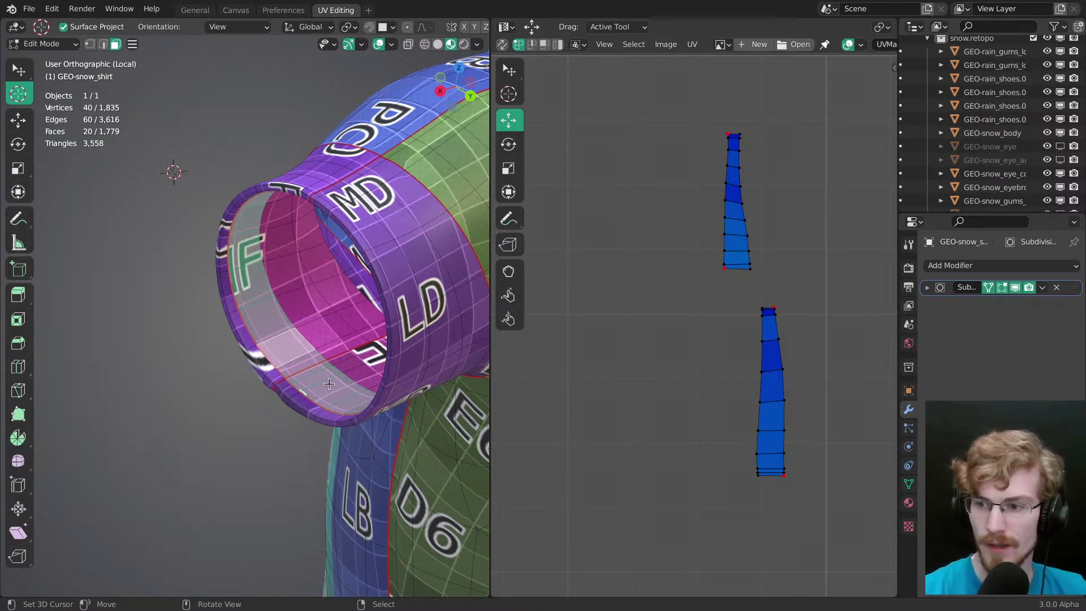
{"action": "middle_click_drag", "start_coordinate": [321, 360], "coordinate": [322, 358]}
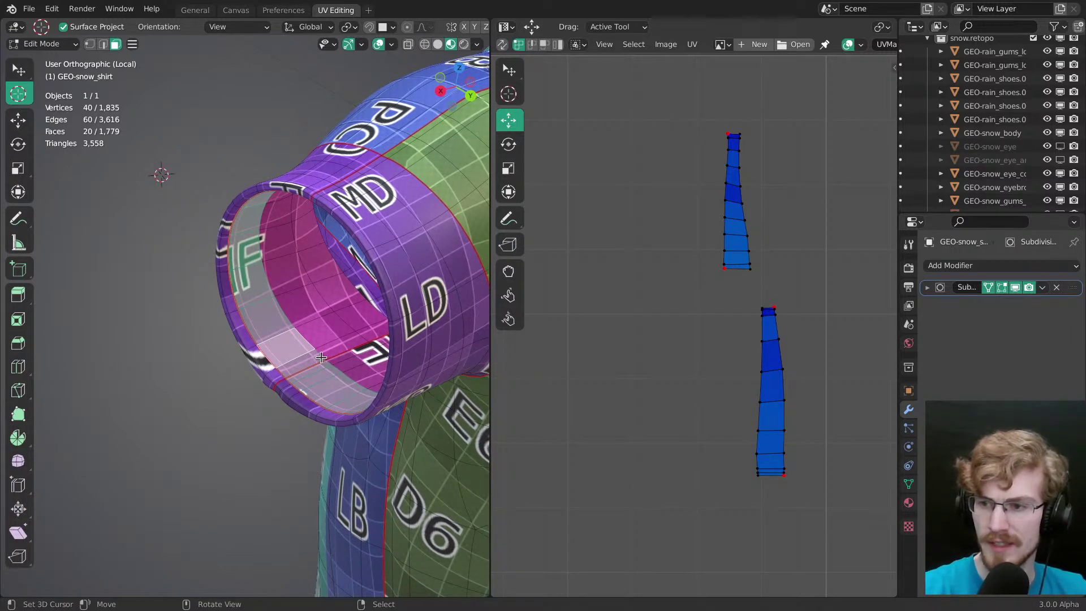
{"action": "middle_click_drag", "start_coordinate": [320, 360], "coordinate": [355, 361]}
Step: Leave mesh editing and examine the grid texture over the whole shirt with overlays hidden and shown
{"action": "key", "text": "KP_1"}
{"action": "middle_click_drag", "start_coordinate": [306, 295], "coordinate": [365, 432], "text": "ctrl"}
{"action": "key", "text": "Tab"}
{"action": "middle_click_drag", "start_coordinate": [224, 345], "coordinate": [327, 373], "text": "shift"}
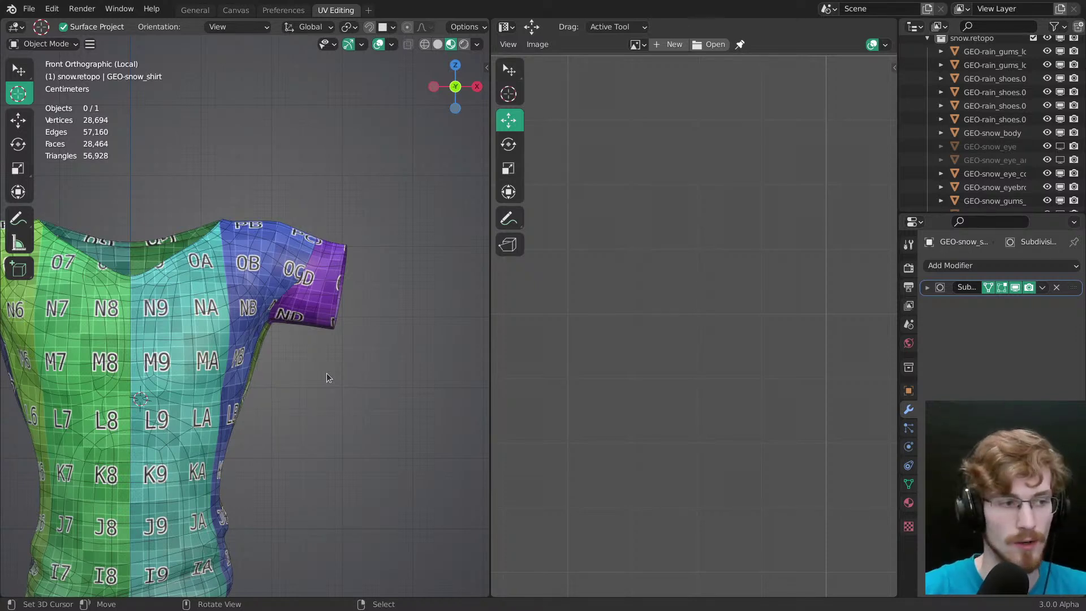
{"action": "middle_click_drag", "start_coordinate": [279, 342], "coordinate": [253, 327], "text": "shift"}
{"action": "key", "text": "shift+alt+z"}
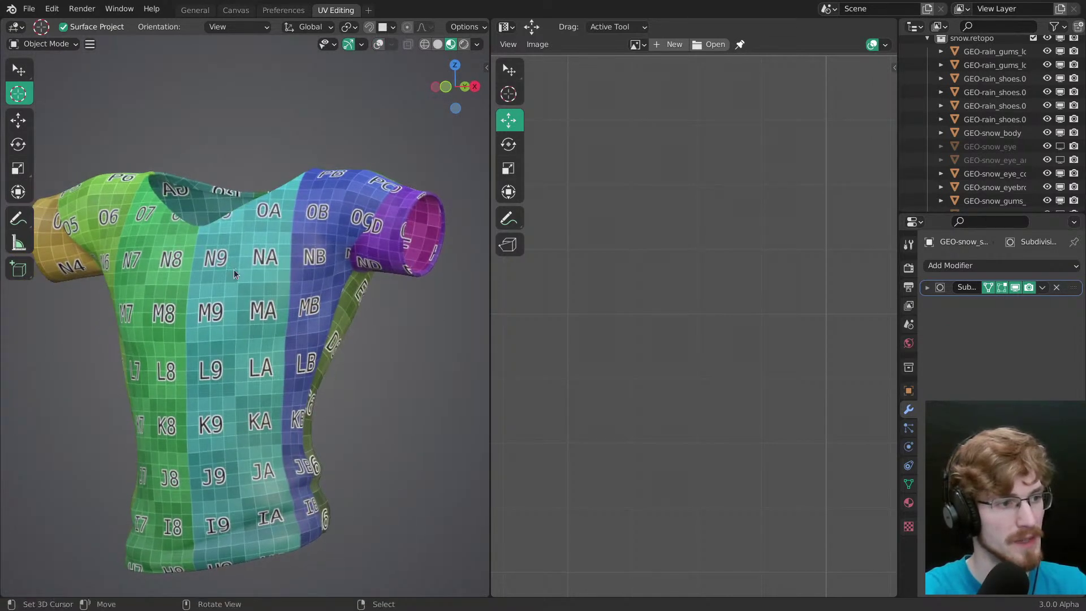
{"action": "middle_click_drag", "start_coordinate": [228, 270], "coordinate": [259, 258]}
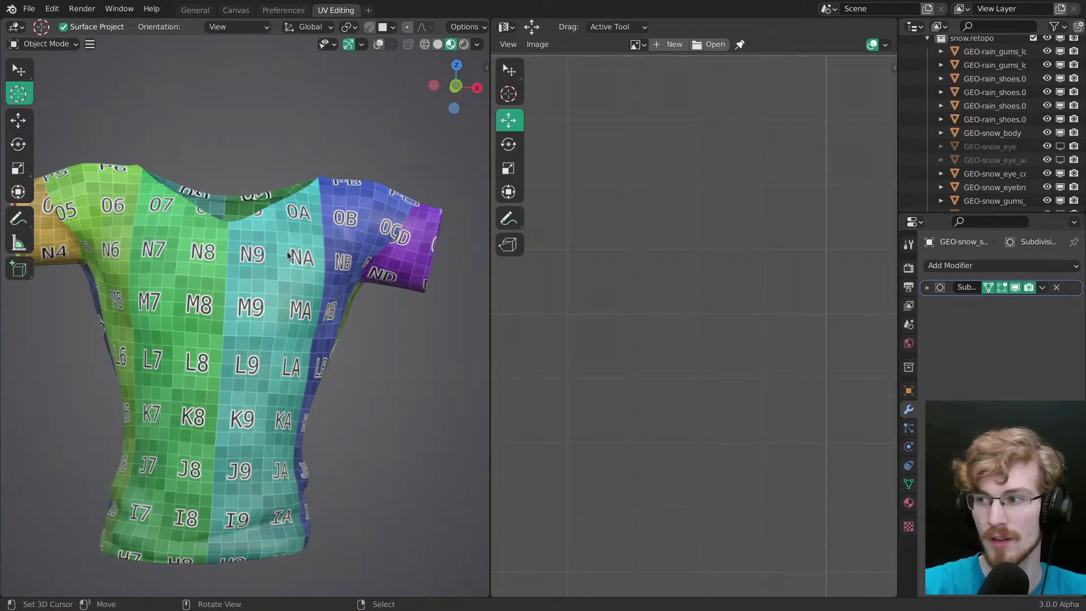
{"action": "middle_click_drag", "start_coordinate": [341, 276], "coordinate": [319, 224], "text": "shift"}
{"action": "key", "text": "shift+alt+z"}
{"action": "middle_click_drag", "start_coordinate": [367, 259], "coordinate": [272, 278]}
{"action": "middle_click_drag", "start_coordinate": [325, 303], "coordinate": [344, 397]}
Step: Recheck the sleeve seams in edit mode, return to object mode, save the file and select the shirt
{"action": "middle_click", "coordinate": [383, 324], "text": "alt"}
{"action": "right_click", "coordinate": [310, 308]}
{"action": "key", "text": "Tab"}
{"action": "key", "text": "ctrl+s"}
{"action": "key", "text": "alt+a"}
{"action": "key", "text": "KP_1"}
{"action": "middle_click_drag", "start_coordinate": [272, 331], "coordinate": [364, 281], "text": "shift"}
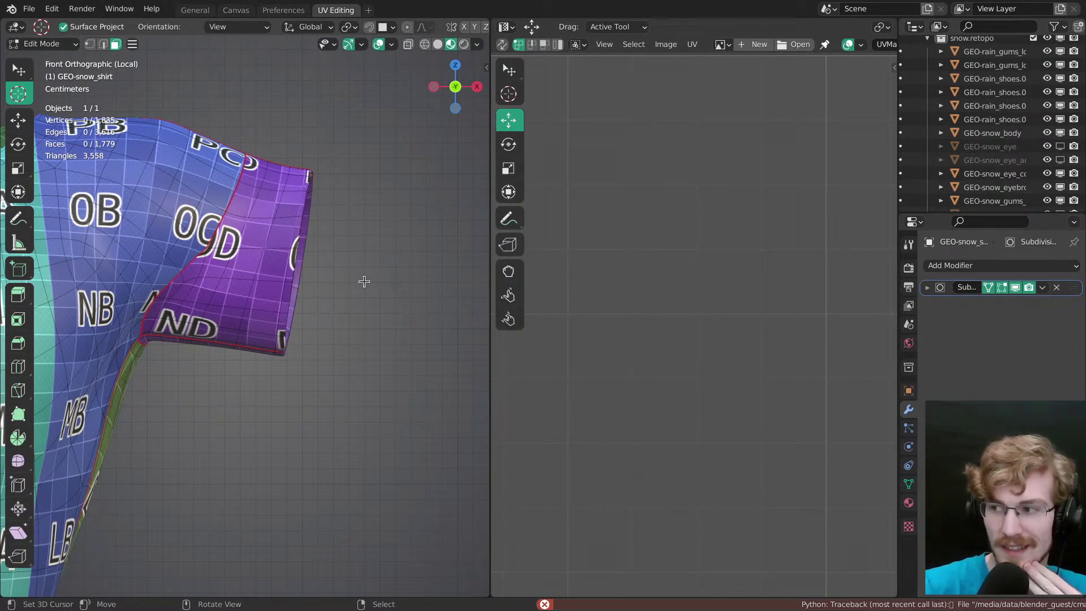
{"action": "middle_click_drag", "start_coordinate": [266, 301], "coordinate": [313, 427], "text": "ctrl"}
{"action": "middle_click_drag", "start_coordinate": [274, 314], "coordinate": [349, 325], "text": "shift"}
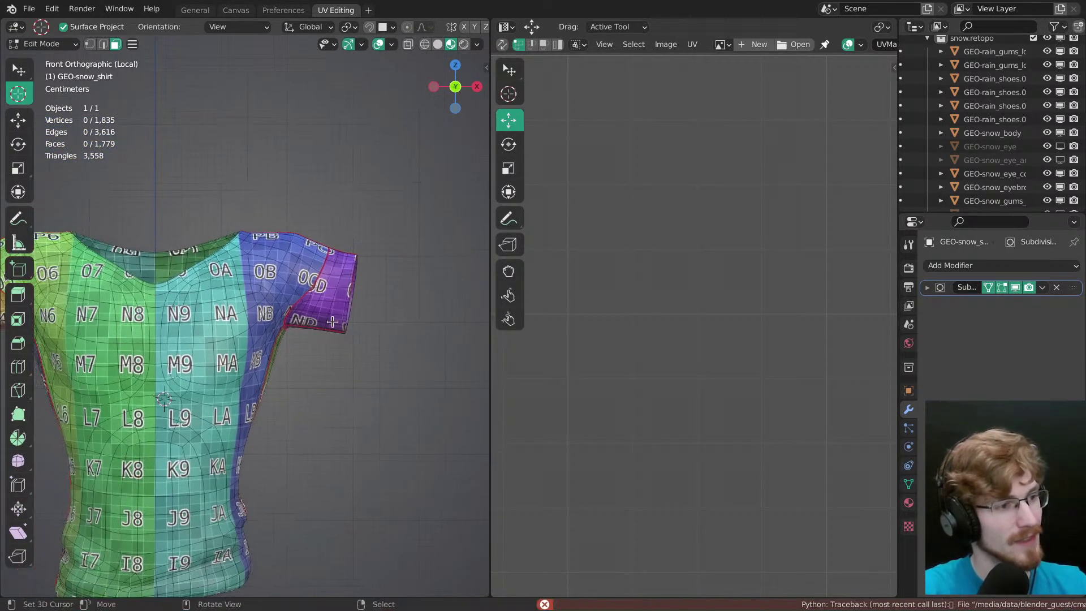
{"action": "key", "text": "Tab"}
{"action": "key", "text": "alt+a"}
{"action": "middle_click_drag", "start_coordinate": [251, 313], "coordinate": [284, 285], "text": "shift"}
{"action": "key", "text": "ctrl+s"}
{"action": "right_click", "coordinate": [285, 287]}
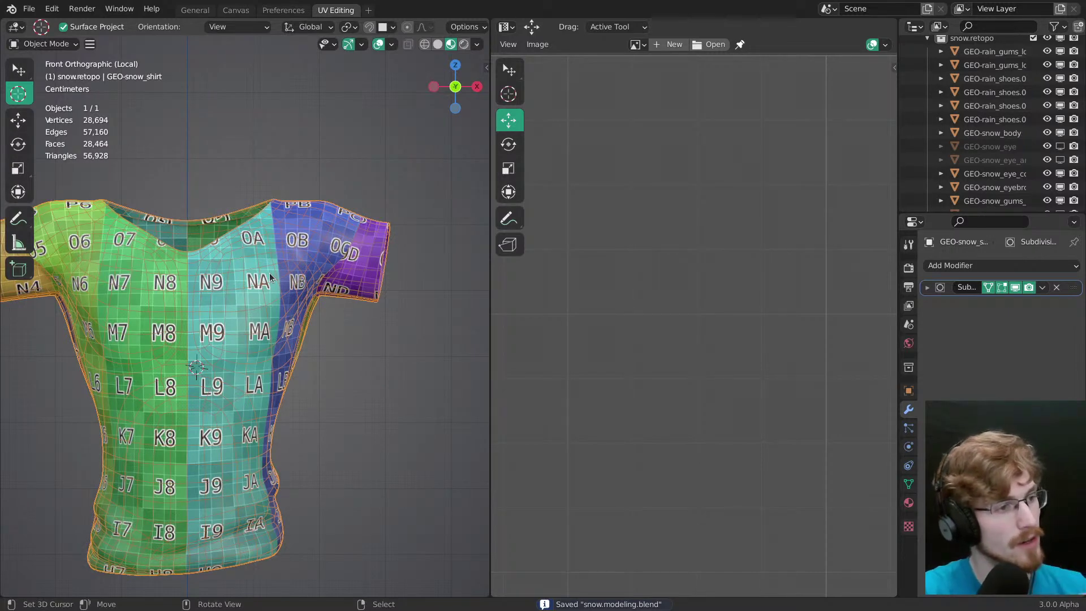
Step: Open the shirt's material in the Shader Editor and set the color_grid_2k texture's interpolation to Closest
{"action": "key", "text": "alt+a"}
{"action": "middle_click_drag", "start_coordinate": [278, 336], "coordinate": [266, 215], "text": "shift"}
{"action": "key", "text": "shift+z"}
{"action": "middle_click_drag", "start_coordinate": [272, 312], "coordinate": [284, 441], "text": "ctrl"}
{"action": "right_click", "coordinate": [285, 441]}
{"action": "key", "text": "ctrl+alt+s"}
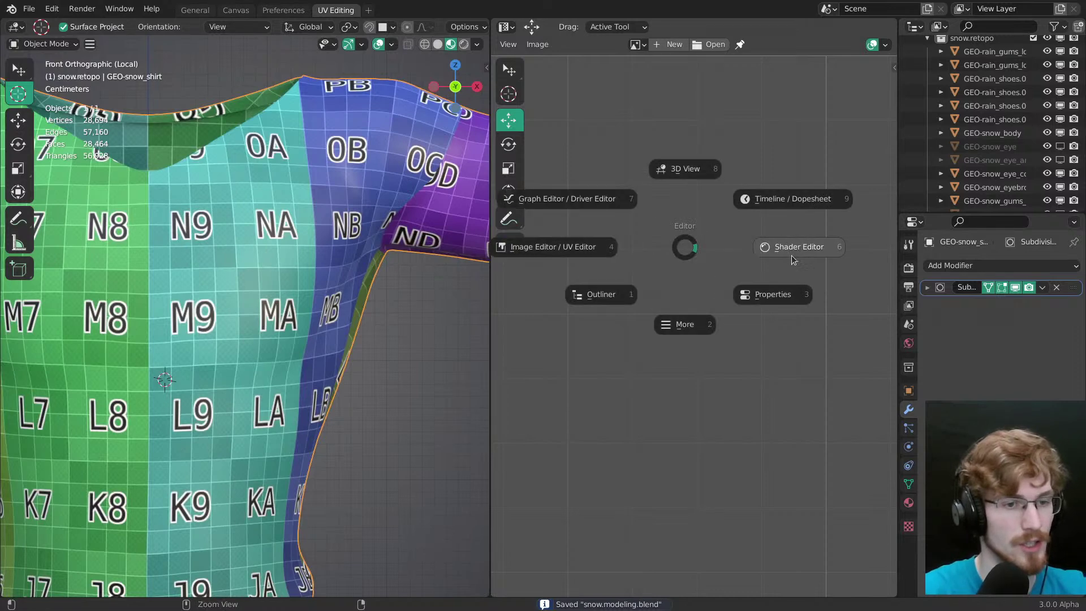
{"action": "left_click", "coordinate": [792, 261]}
{"action": "middle_click_drag", "start_coordinate": [657, 278], "coordinate": [694, 281]}
{"action": "scroll", "coordinate": [637, 239], "scroll_direction": "up", "scroll_amount": 5}
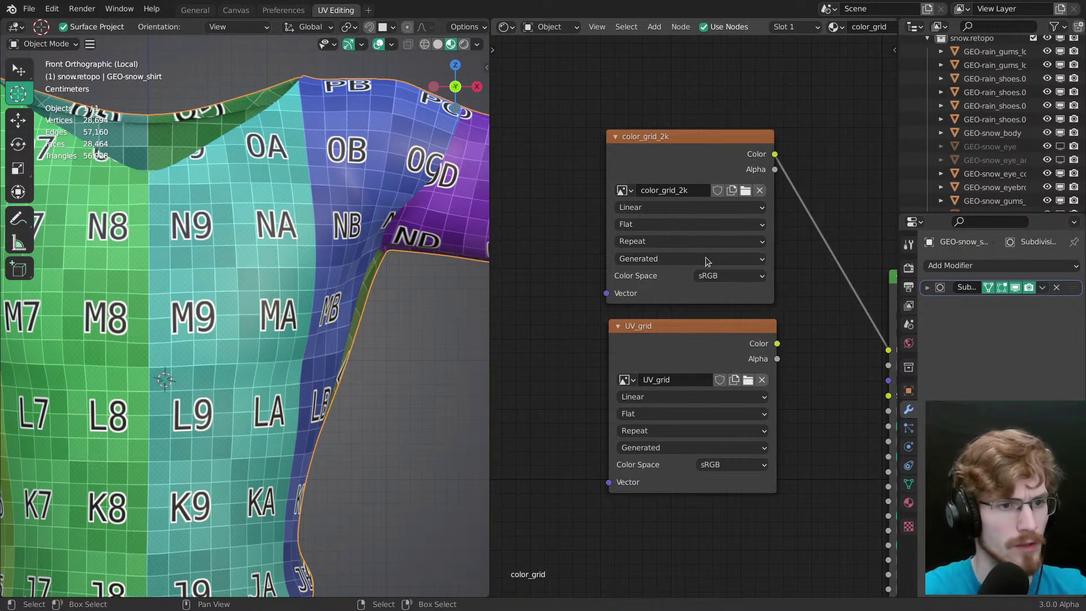
{"action": "left_click", "coordinate": [677, 227]}
{"action": "left_click", "coordinate": [673, 209]}
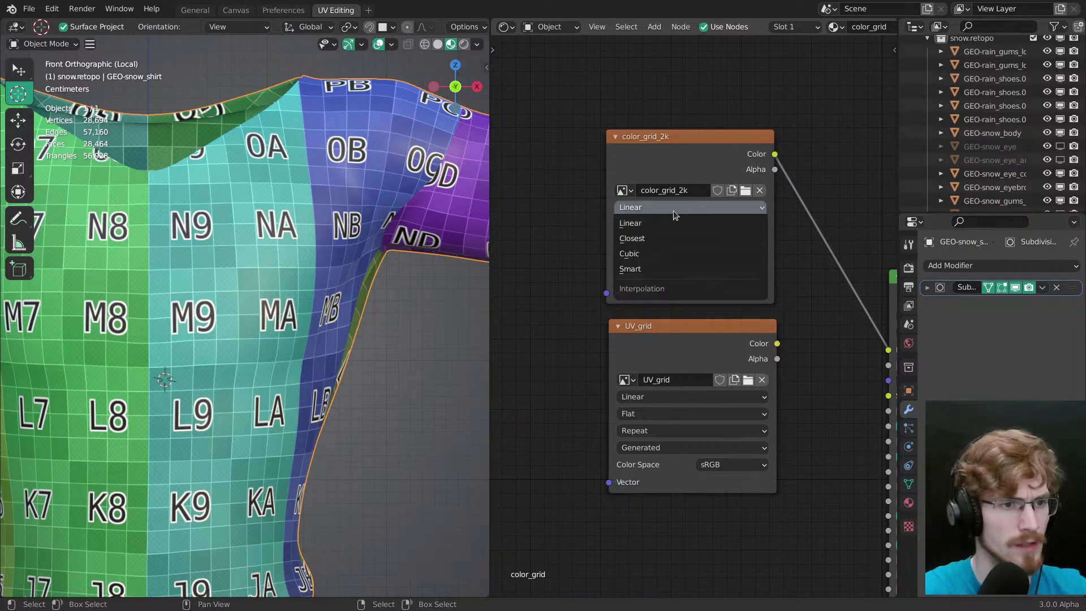
{"action": "left_click", "coordinate": [663, 240]}
Step: Compare Linear and Closest interpolation of the color_grid_2k texture up close on the shirt, ending on Closest
{"action": "middle_click_drag", "start_coordinate": [324, 428], "coordinate": [297, 260], "text": "ctrl"}
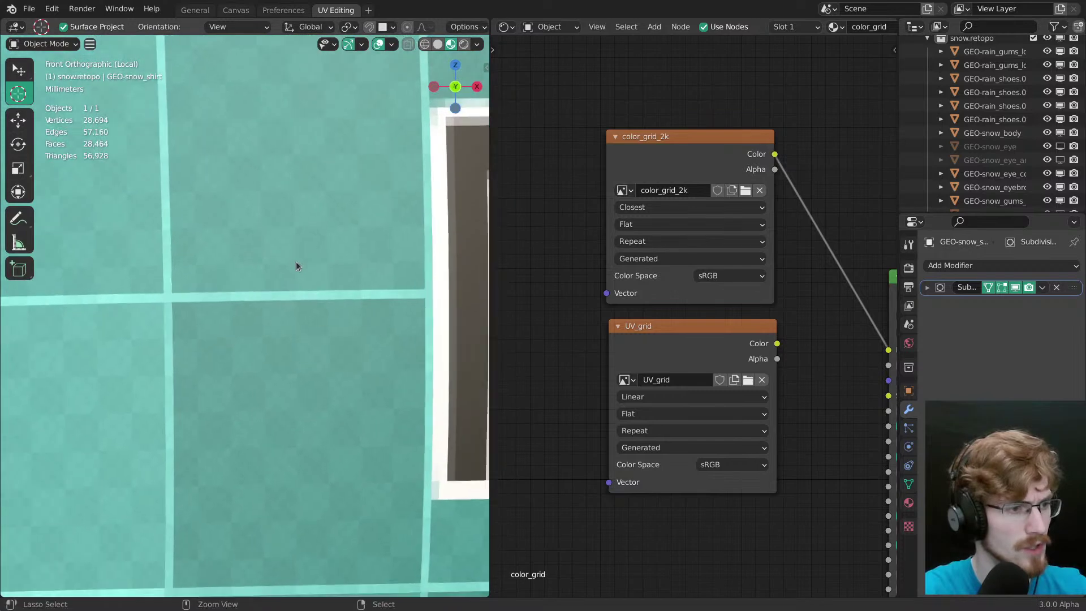
{"action": "left_click", "coordinate": [633, 208]}
{"action": "left_click", "coordinate": [634, 223]}
{"action": "left_click", "coordinate": [635, 208]}
{"action": "left_click", "coordinate": [635, 224]}
{"action": "left_click", "coordinate": [635, 209]}
{"action": "left_click", "coordinate": [638, 239]}
Step: Set the UV_grid texture's interpolation to Closest and switch the node area back to the UV Editor
{"action": "left_click", "coordinate": [667, 397]}
{"action": "left_click", "coordinate": [660, 427]}
{"action": "middle_click_drag", "start_coordinate": [280, 322], "coordinate": [317, 531], "text": "ctrl"}
{"action": "key", "text": "ctrl+alt+s"}
{"action": "left_click", "coordinate": [586, 294]}
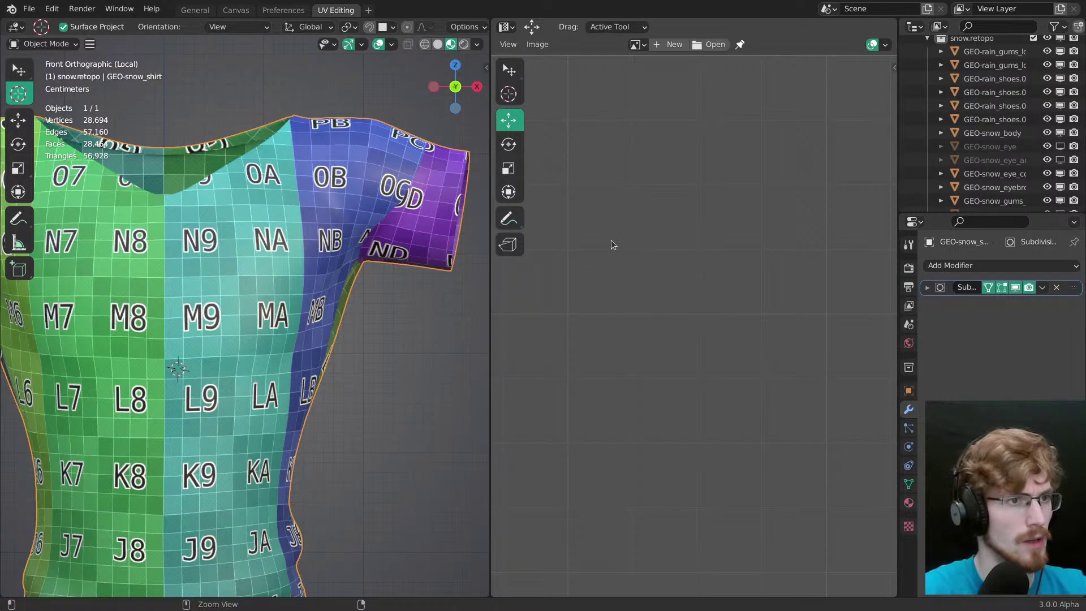
Step: Examine the texture's individual pixels on the shirt up close, return to the front view and save the file
{"action": "middle_click_drag", "start_coordinate": [363, 385], "coordinate": [222, 323]}
{"action": "mouse_move", "coordinate": [262, 239]}
{"action": "middle_mouse_down", "text": "ctrl"}
{"action": "mouse_move", "coordinate": [290, 310]}
{"action": "mouse_move", "coordinate": [343, 287]}
{"action": "middle_mouse_up", "text": "ctrl"}
{"action": "key", "text": "shift+space"}
{"action": "key", "text": "d"}
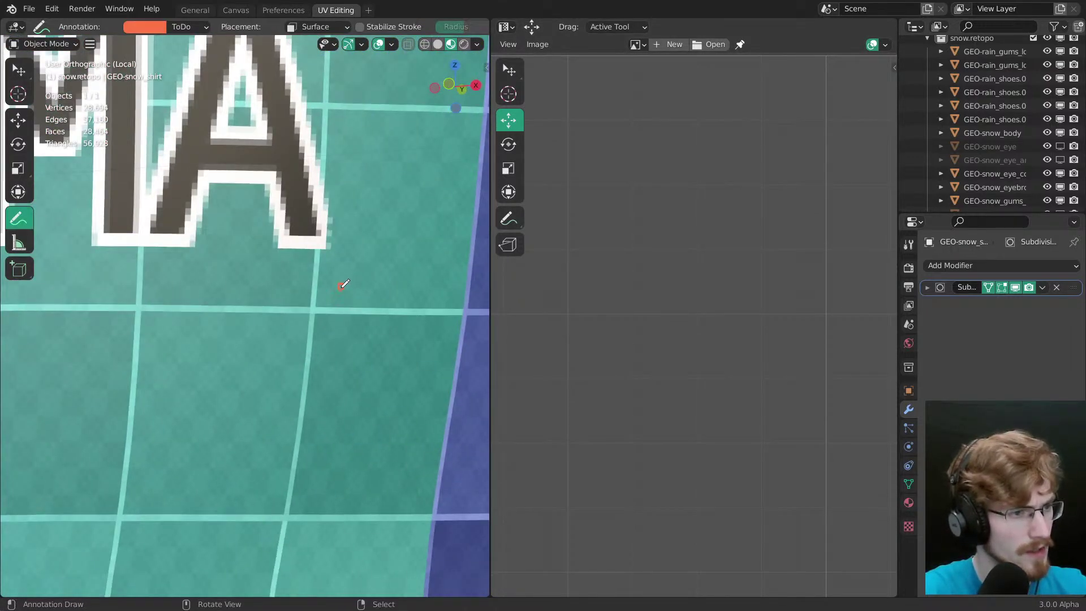
{"action": "middle_click_drag", "start_coordinate": [342, 284], "coordinate": [344, 384], "text": "ctrl"}
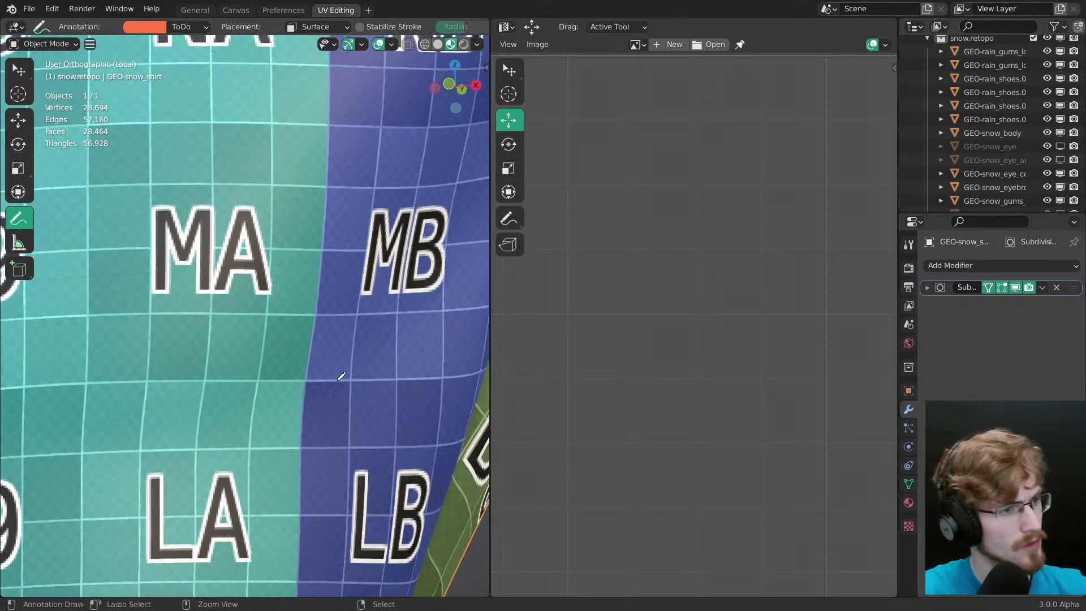
{"action": "key", "text": "shift+space"}
{"action": "key", "text": "space"}
{"action": "middle_click_drag", "start_coordinate": [329, 306], "coordinate": [365, 459], "text": "ctrl"}
{"action": "key", "text": "KP_1"}
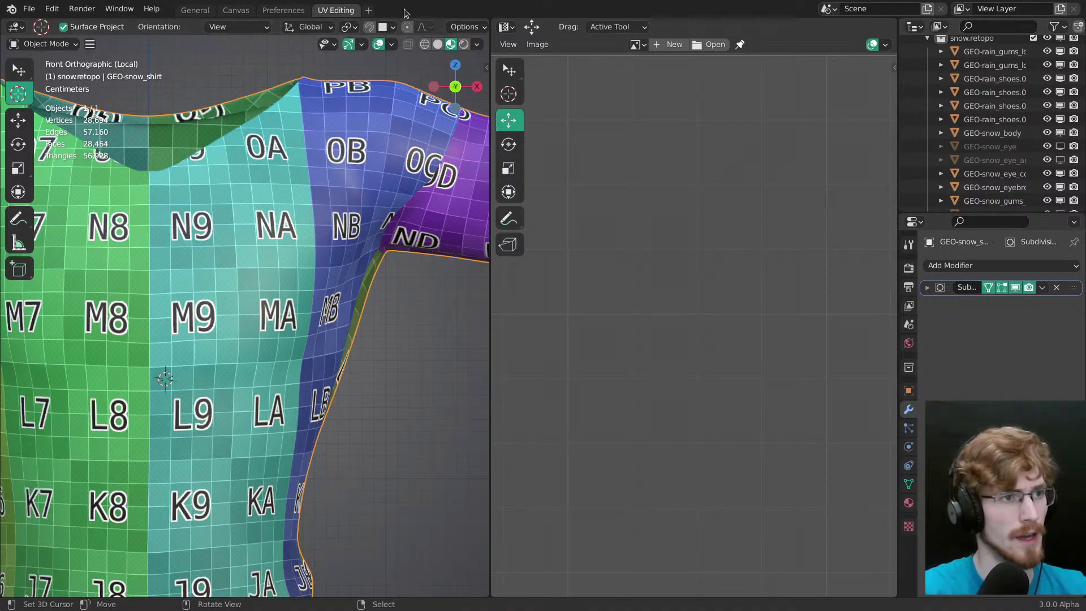
{"action": "middle_click_drag", "start_coordinate": [316, 192], "coordinate": [304, 357], "text": "ctrl"}
{"action": "key", "text": "ctrl+s"}
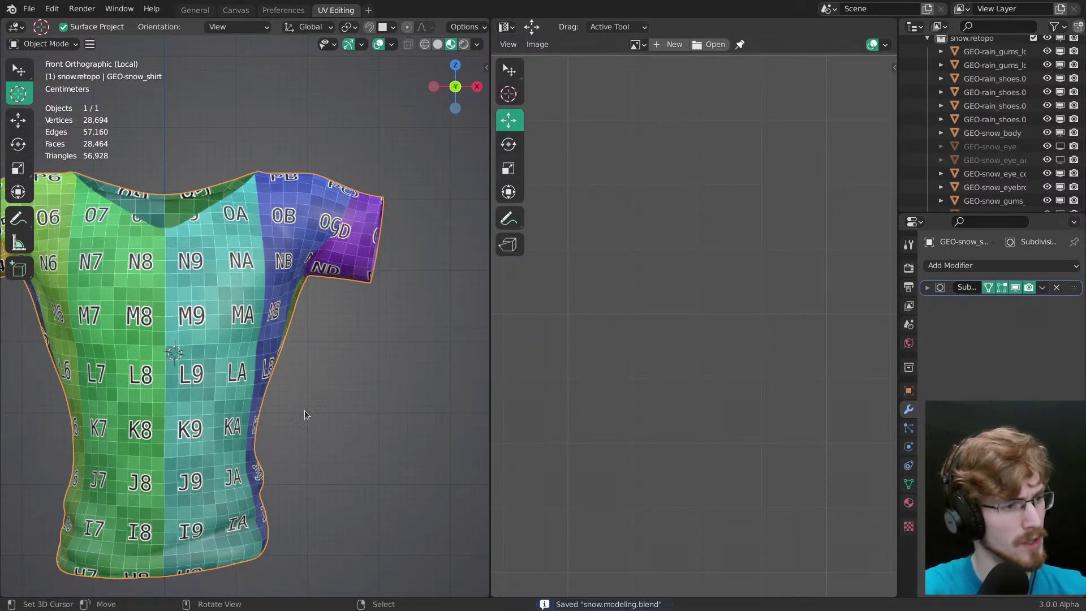
Step: Add a cube mesh to the scene in front view alongside the shirt
{"action": "key", "text": "KP_7"}
{"action": "key", "text": "KP_1"}
{"action": "left_click", "coordinate": [247, 320]}
{"action": "key", "text": "shift+a"}
{"action": "key", "text": "Escape"}
{"action": "key", "text": "shift+a"}
{"action": "mouse_move", "coordinate": [259, 315]}
{"action": "left_click", "coordinate": [305, 332]}
{"action": "scroll", "coordinate": [334, 407], "scroll_direction": "down", "scroll_amount": 3}
{"action": "scroll", "coordinate": [291, 351], "scroll_direction": "down", "scroll_amount": 4}
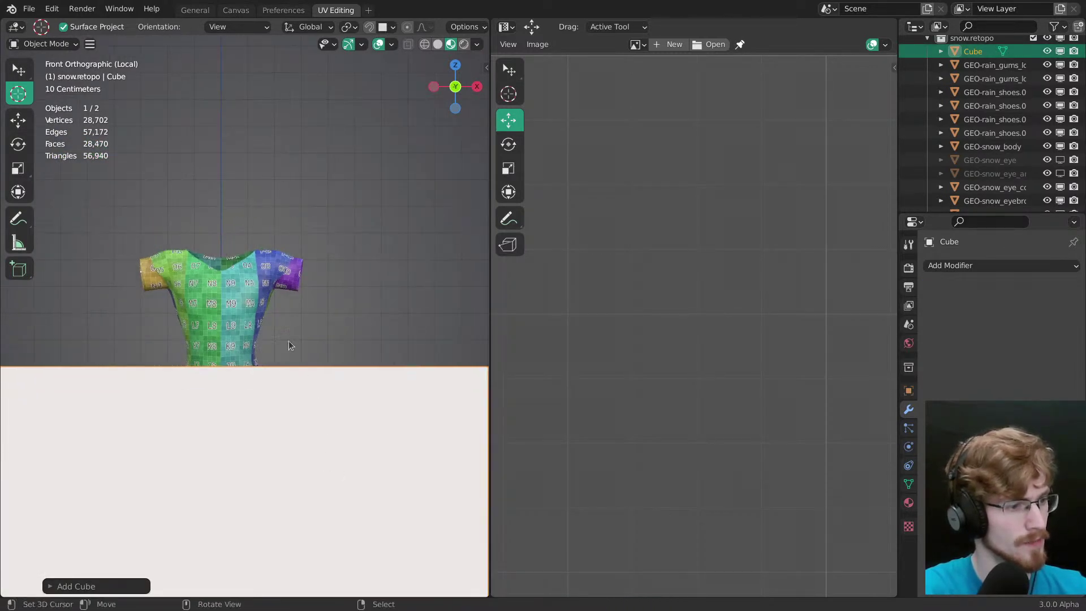
Step: Scale the cube by 0.5 and move it up to the shirt's height
{"action": "type", "text": "s"}
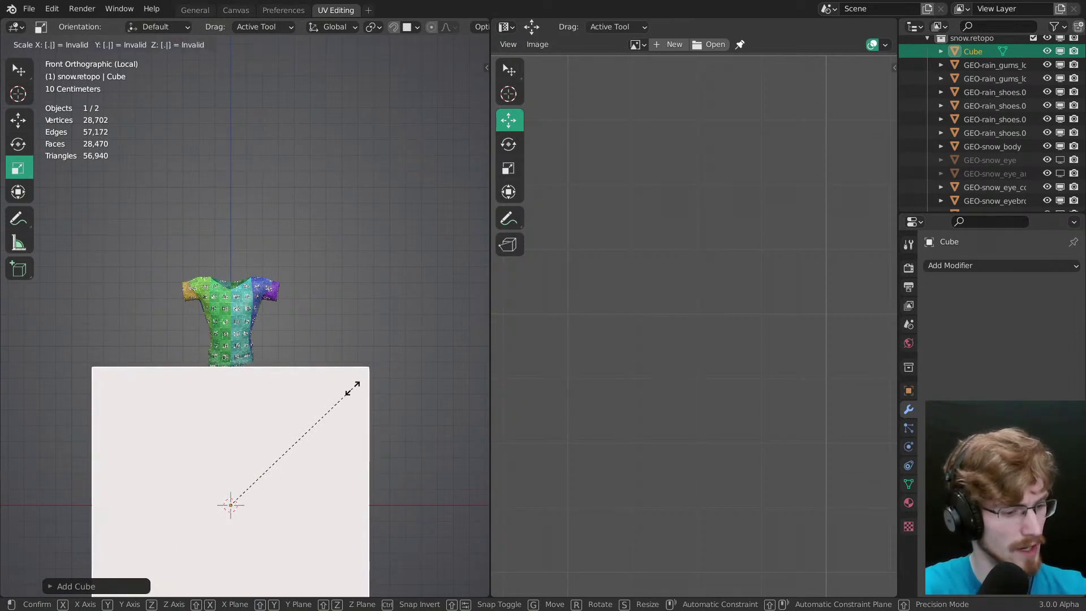
{"action": "type", "text": "0.5"}
{"action": "key", "text": "Return"}
{"action": "key", "text": "g"}
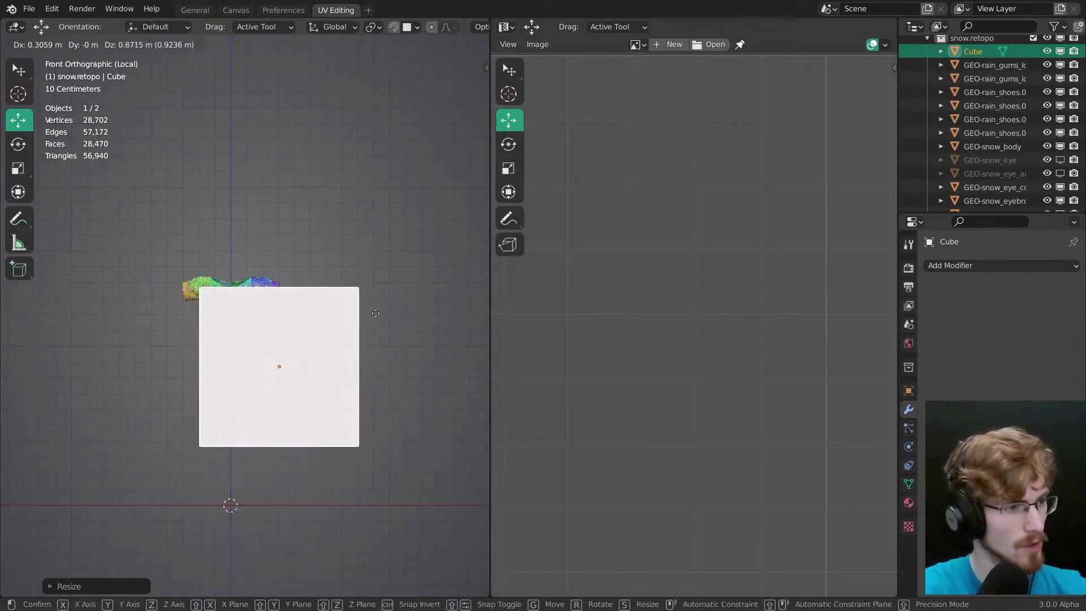
{"action": "left_click", "coordinate": [339, 305]}
{"action": "scroll", "coordinate": [327, 303], "scroll_direction": "up", "scroll_amount": 5}
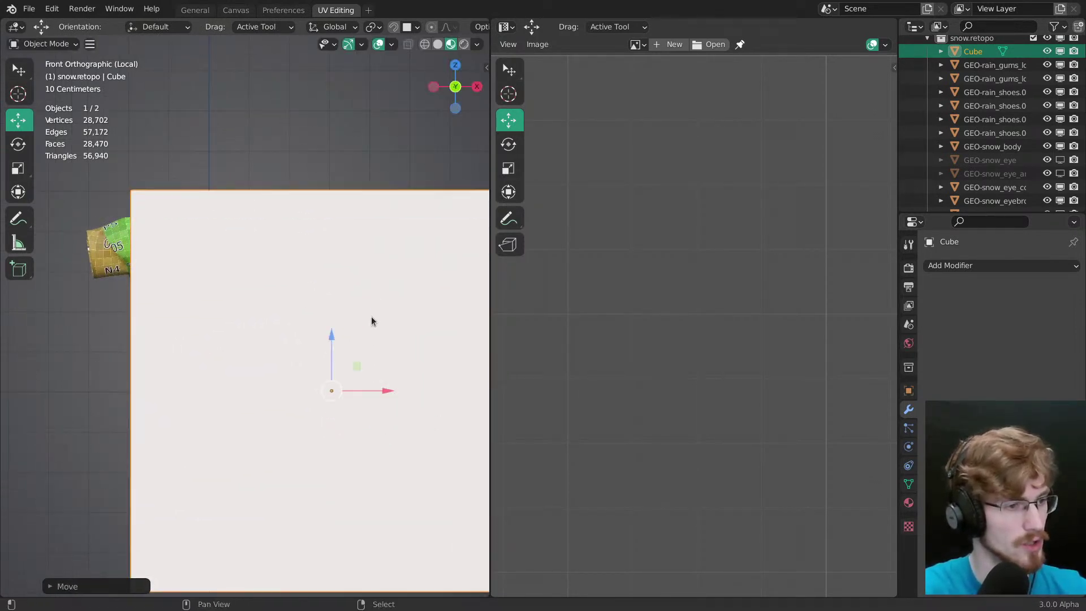
Step: Display the reference cube as an outline only in the viewport
{"action": "middle_click_drag", "start_coordinate": [376, 323], "coordinate": [308, 287], "text": "shift"}
{"action": "key", "text": "alt+z"}
{"action": "left_click", "coordinate": [340, 364]}
{"action": "left_click", "coordinate": [336, 394]}
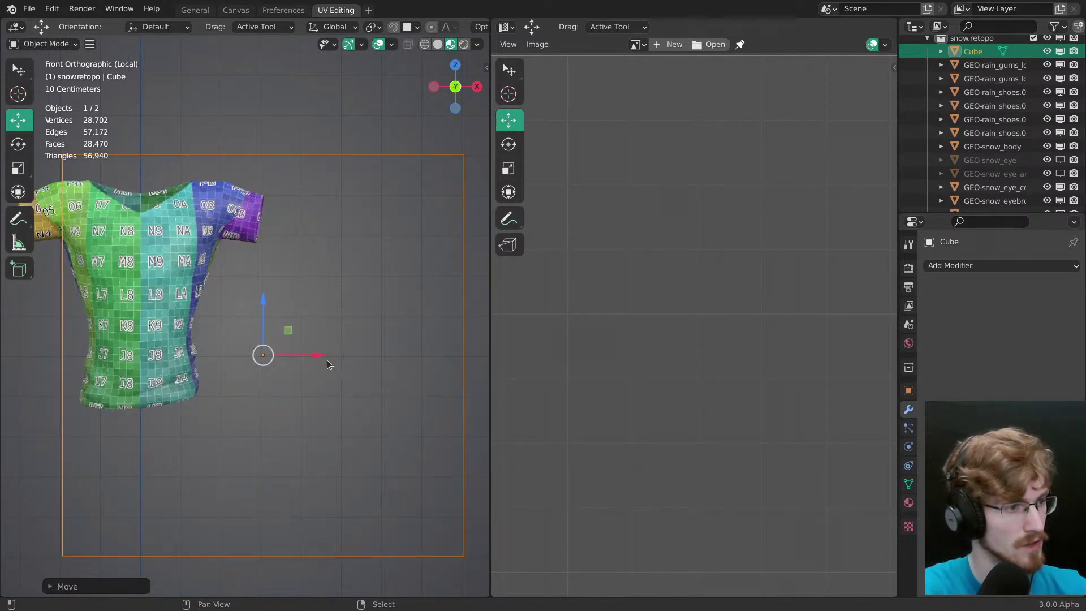
{"action": "middle_click_drag", "start_coordinate": [327, 361], "coordinate": [366, 366], "text": "shift"}
Step: Move the reference cube sideways and vertically until it is centred around the shirt
{"action": "key", "text": "g"}
{"action": "left_click", "coordinate": [351, 362]}
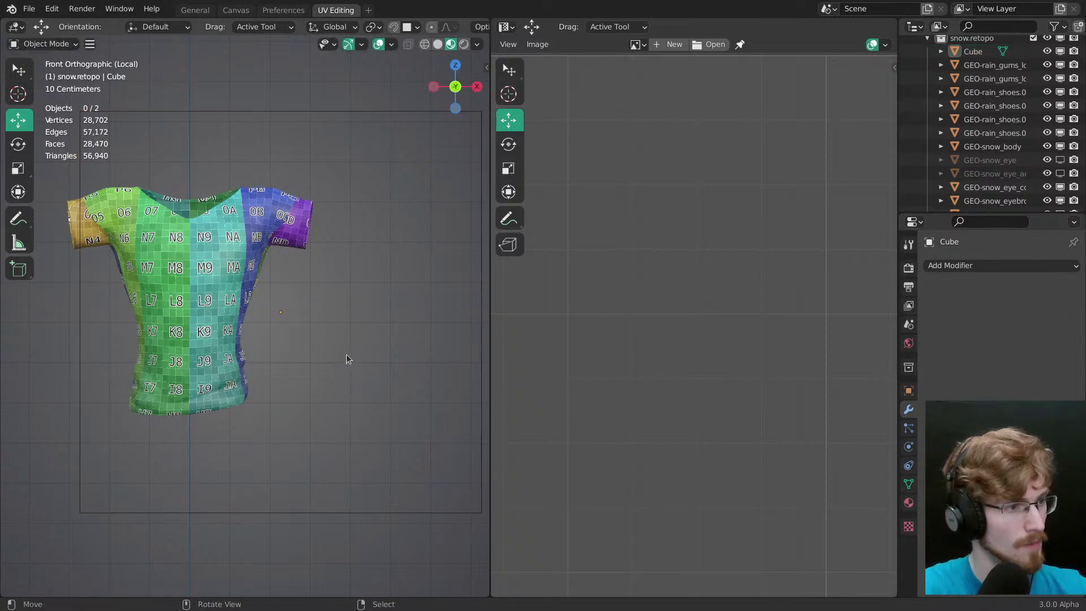
{"action": "key", "text": "g"}
{"action": "left_click", "coordinate": [368, 415]}
{"action": "key", "text": "g"}
{"action": "left_click", "coordinate": [360, 399]}
{"action": "middle_click_drag", "start_coordinate": [359, 400], "coordinate": [344, 305], "text": "ctrl"}
{"action": "key", "text": "KP_Decimal"}
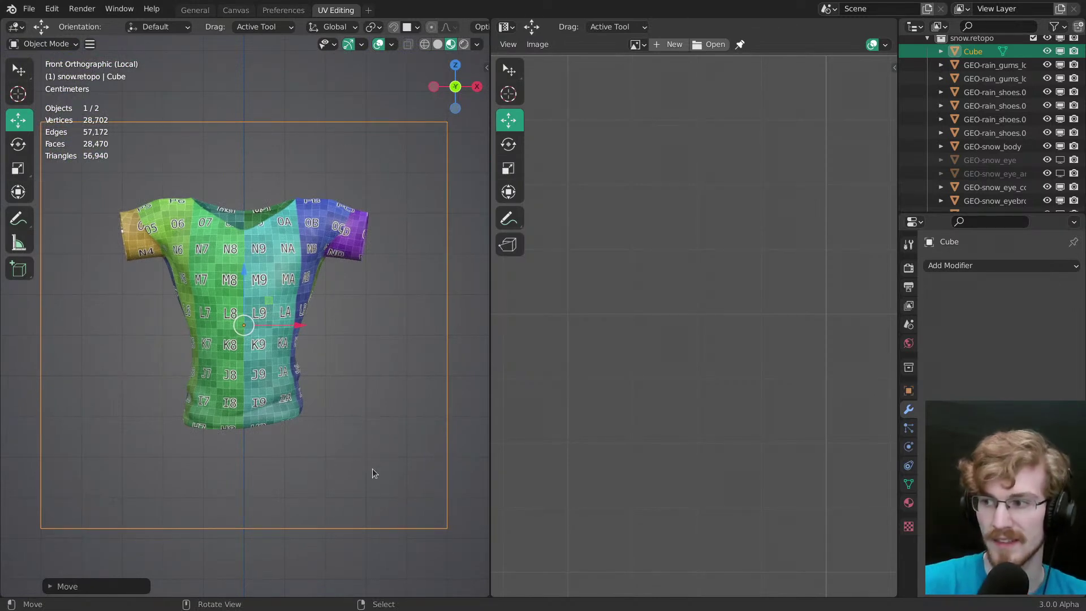
Step: Leave local view to show the whole character with the reference cube and save the file
{"action": "middle_click_drag", "start_coordinate": [284, 353], "coordinate": [291, 266], "text": "ctrl"}
{"action": "right_click", "coordinate": [259, 328]}
{"action": "key", "text": "KP_Divide"}
{"action": "key", "text": "ctrl+s"}
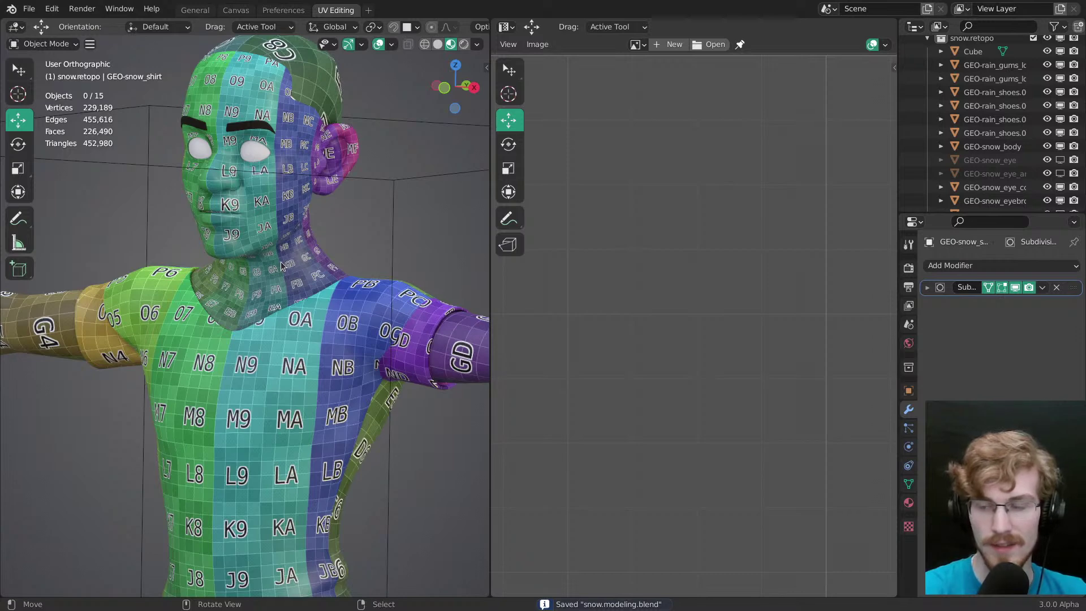
Step: Compare the grid texture's density on the neck and shirt, up close and from the front, and save the file
{"action": "middle_click_drag", "start_coordinate": [277, 313], "coordinate": [289, 345]}
{"action": "scroll", "coordinate": [296, 350], "scroll_direction": "up", "scroll_amount": 8}
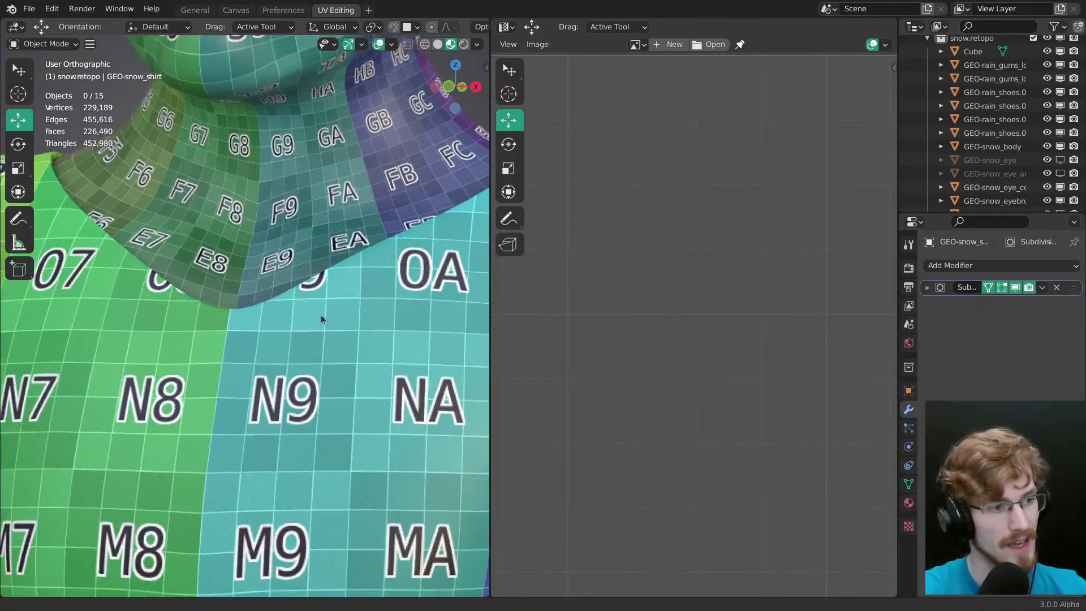
{"action": "middle_click_drag", "start_coordinate": [314, 326], "coordinate": [302, 422], "text": "shift"}
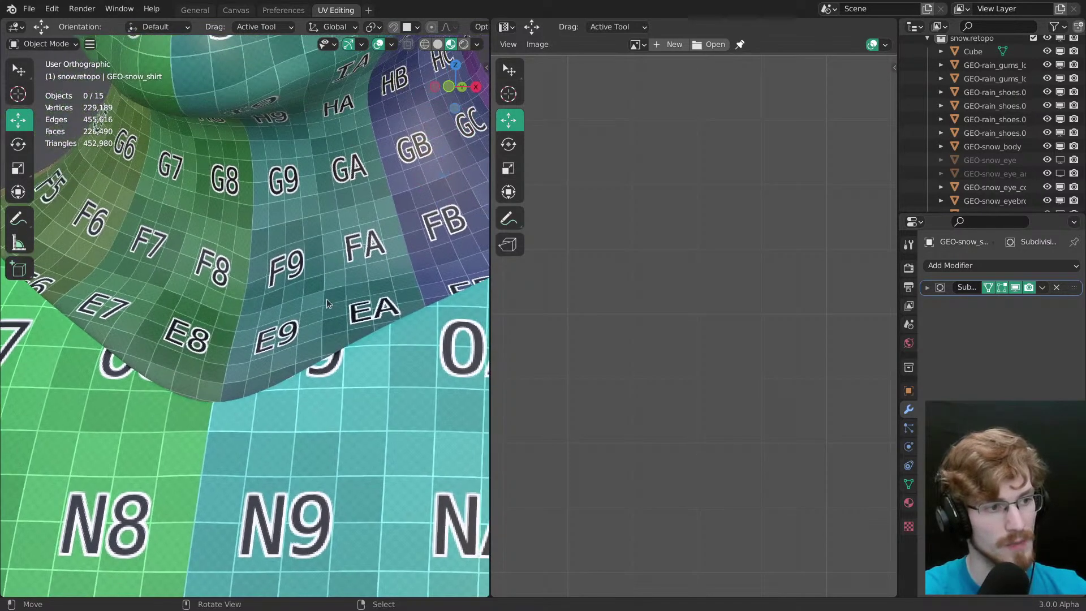
{"action": "scroll", "coordinate": [318, 440], "scroll_direction": "down", "scroll_amount": 6}
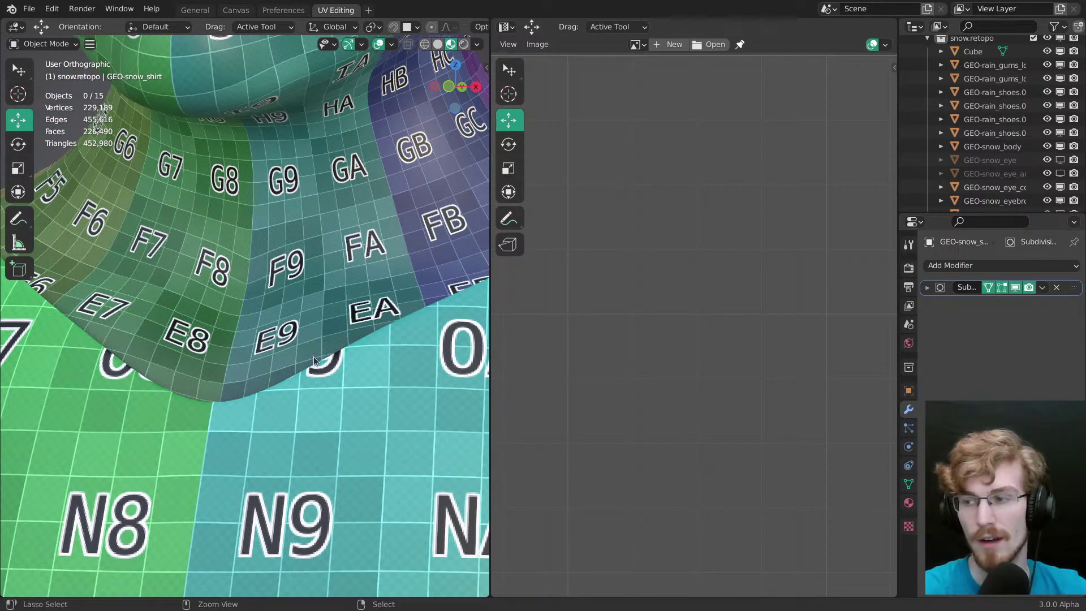
{"action": "key", "text": "KP_1"}
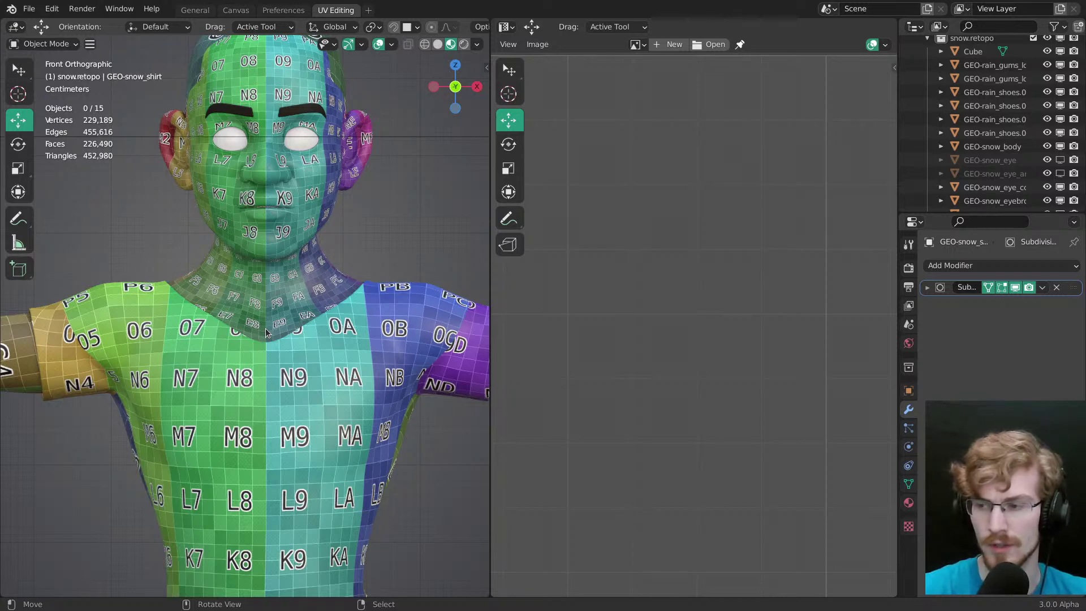
{"action": "scroll", "coordinate": [269, 283], "scroll_direction": "down", "scroll_amount": 5}
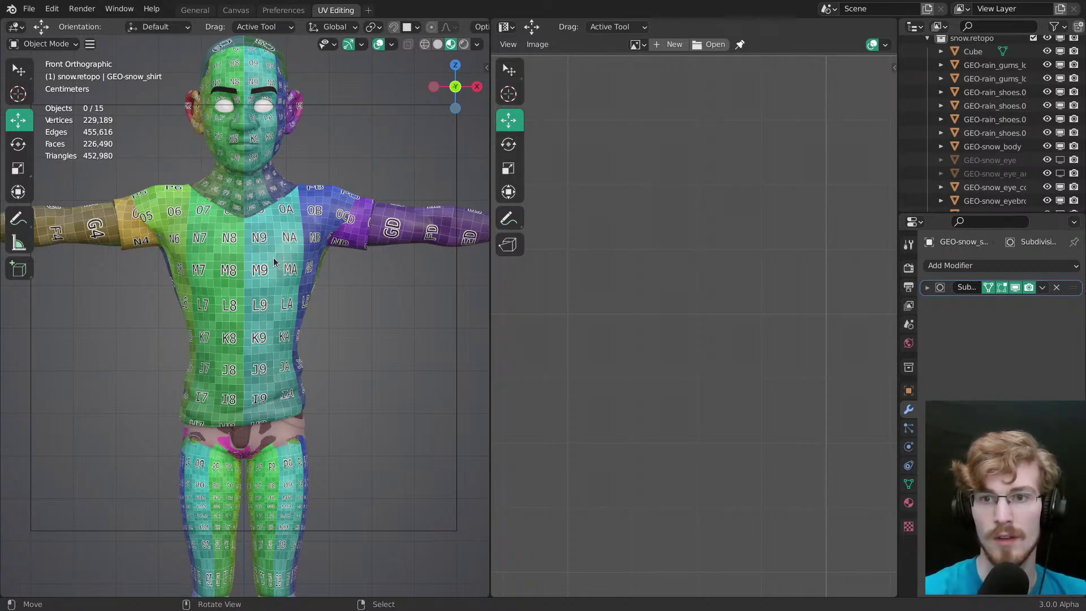
{"action": "middle_click_drag", "start_coordinate": [285, 282], "coordinate": [290, 324], "text": "shift"}
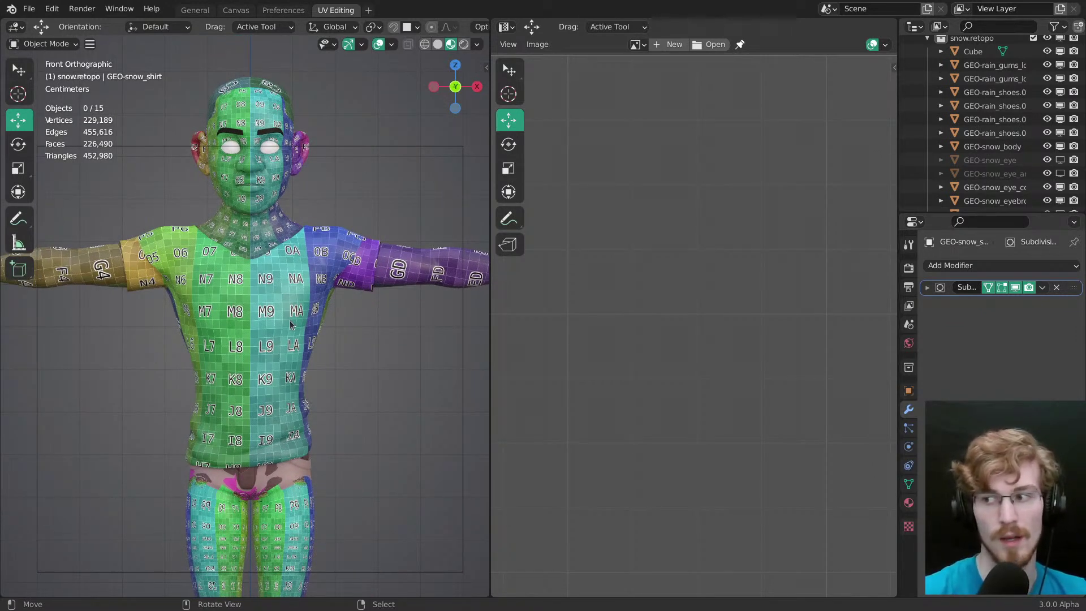
{"action": "scroll", "coordinate": [290, 324], "scroll_direction": "down", "scroll_amount": 2}
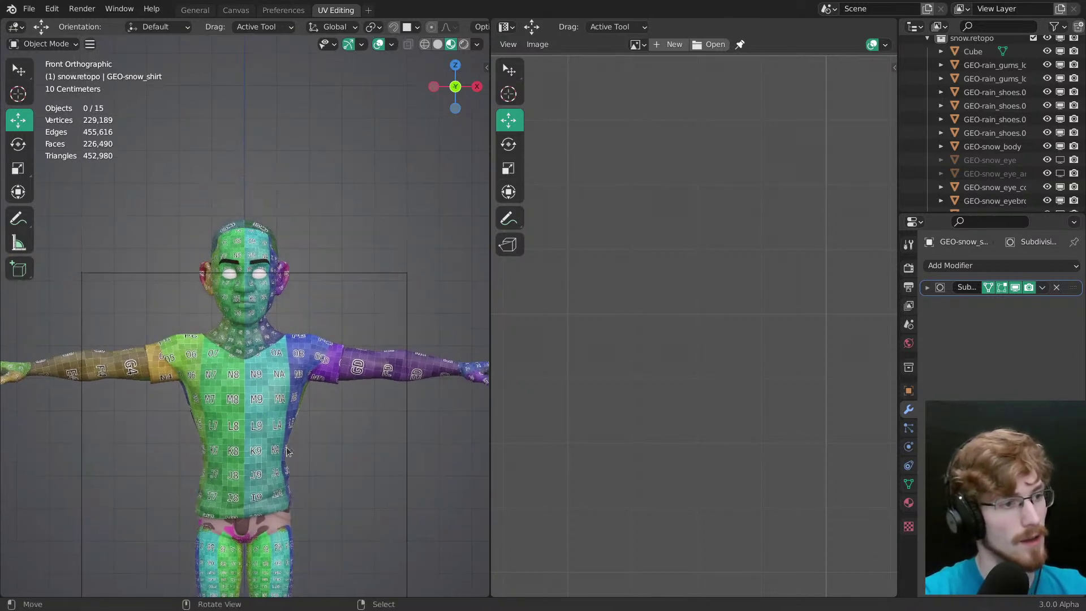
{"action": "scroll", "coordinate": [268, 285], "scroll_direction": "up", "scroll_amount": 7}
{"action": "key", "text": "ctrl+s"}
{"action": "scroll", "coordinate": [268, 285], "scroll_direction": "down", "scroll_amount": 4}
{"action": "middle_click_drag", "start_coordinate": [268, 285], "coordinate": [285, 336]}
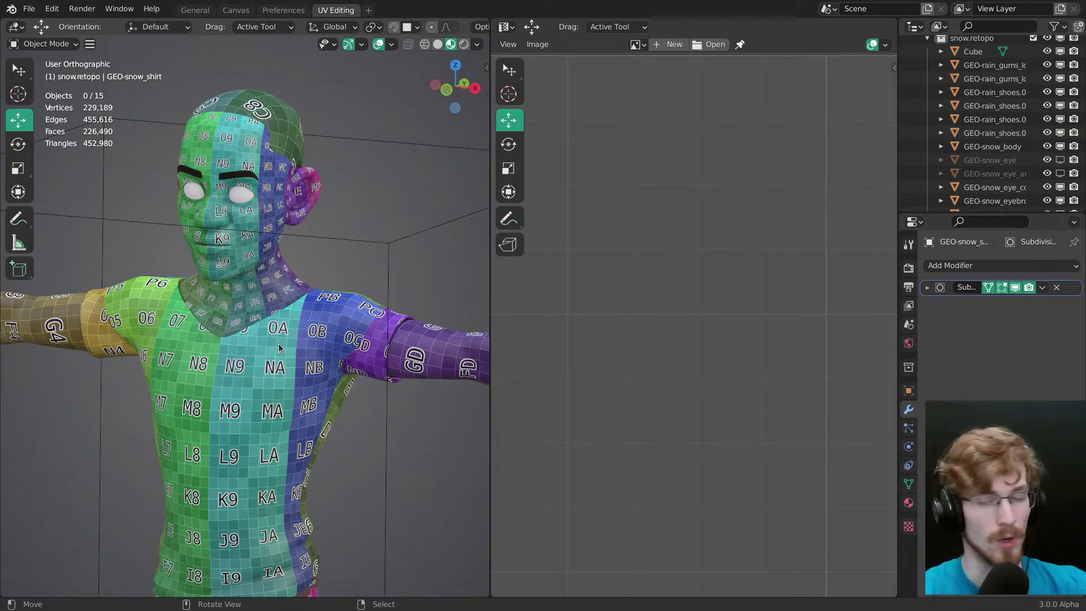
Step: Examine the grid texture on the character's neck, chest and face up close, leaving nothing selected
{"action": "right_click", "coordinate": [289, 335]}
{"action": "middle_click_drag", "start_coordinate": [290, 336], "coordinate": [281, 300], "text": "shift"}
{"action": "right_click", "coordinate": [252, 245]}
{"action": "middle_click_drag", "start_coordinate": [242, 231], "coordinate": [280, 276], "text": "shift"}
{"action": "middle_click_drag", "start_coordinate": [285, 321], "coordinate": [278, 317]}
{"action": "middle_click_drag", "start_coordinate": [295, 360], "coordinate": [271, 294], "text": "shift"}
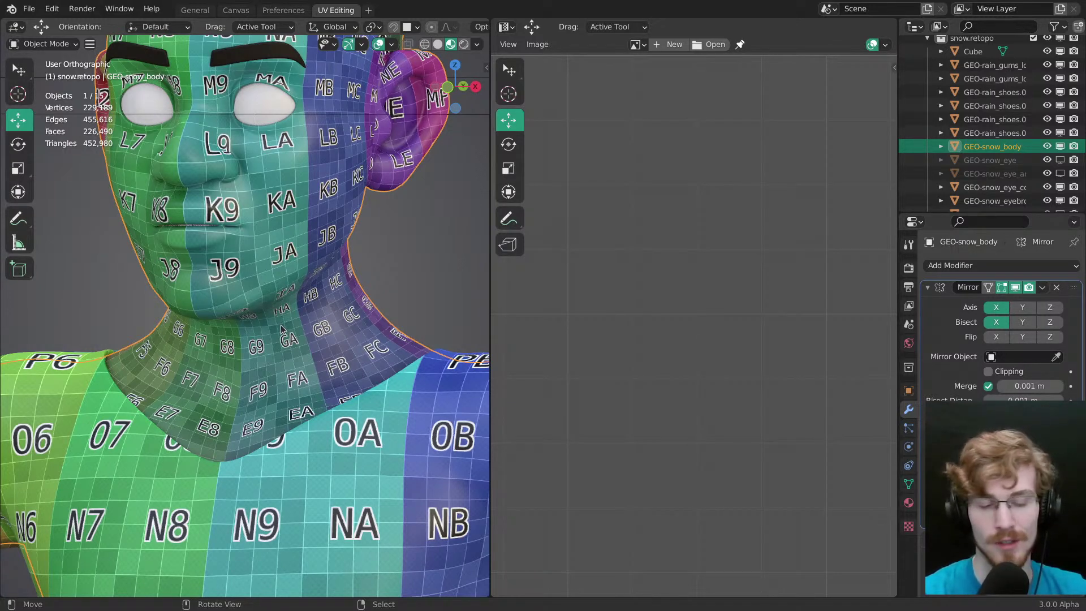
{"action": "middle_click_drag", "start_coordinate": [388, 515], "coordinate": [311, 341], "text": "shift"}
{"action": "middle_click_drag", "start_coordinate": [311, 342], "coordinate": [286, 294], "text": "ctrl"}
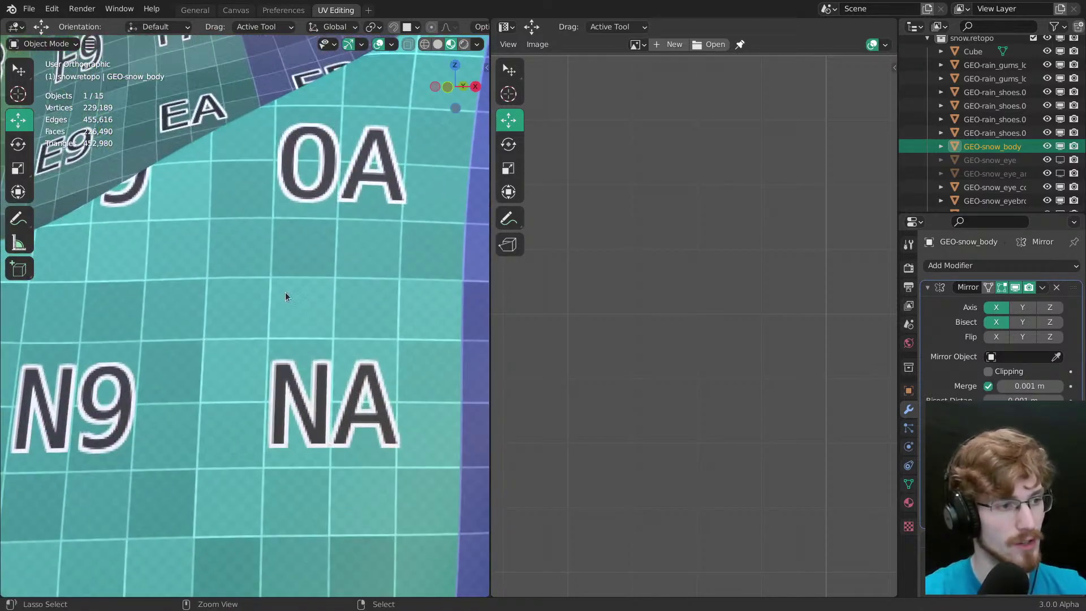
{"action": "middle_click_drag", "start_coordinate": [198, 54], "coordinate": [334, 486], "text": "shift"}
{"action": "middle_click_drag", "start_coordinate": [226, 113], "coordinate": [317, 424], "text": "shift"}
{"action": "mouse_move", "coordinate": [248, 160]}
{"action": "middle_mouse_down", "text": "shift"}
{"action": "mouse_move", "coordinate": [274, 409]}
{"action": "mouse_move", "coordinate": [234, 428]}
{"action": "middle_mouse_up", "text": "shift"}
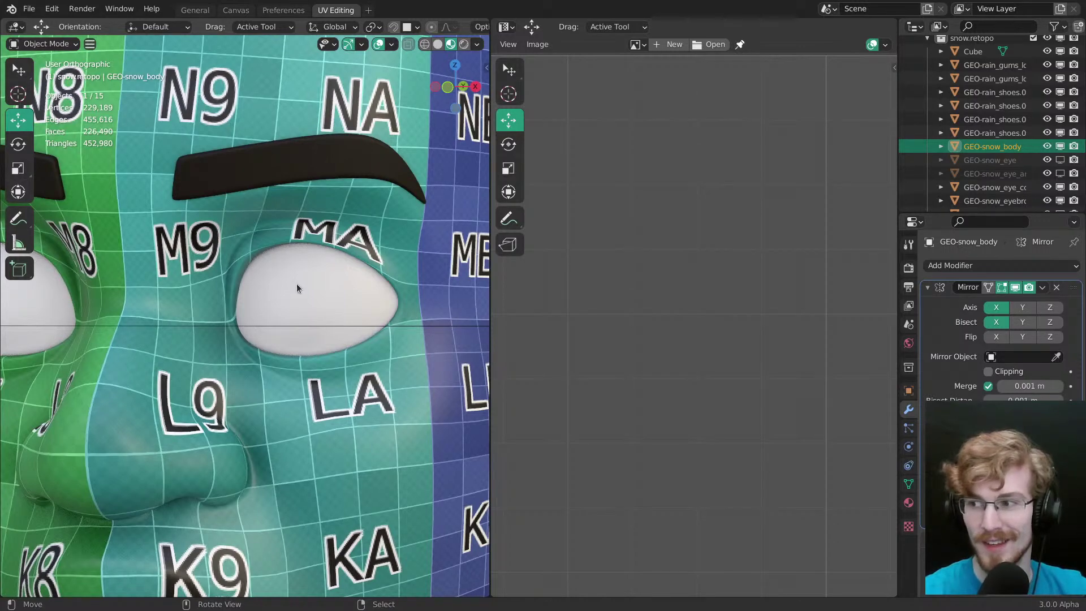
{"action": "middle_click_drag", "start_coordinate": [279, 265], "coordinate": [224, 392], "text": "ctrl"}
{"action": "middle_click_drag", "start_coordinate": [226, 305], "coordinate": [231, 280]}
{"action": "key", "text": "alt+a"}
Step: Examine the grid texture on the hand and forearm, return to the front view and save the file
{"action": "middle_click_drag", "start_coordinate": [237, 333], "coordinate": [271, 509], "text": "ctrl"}
{"action": "middle_click_drag", "start_coordinate": [363, 399], "coordinate": [152, 399], "text": "shift"}
{"action": "middle_click_drag", "start_coordinate": [356, 345], "coordinate": [247, 407], "text": "ctrl"}
{"action": "middle_click_drag", "start_coordinate": [339, 424], "coordinate": [284, 388]}
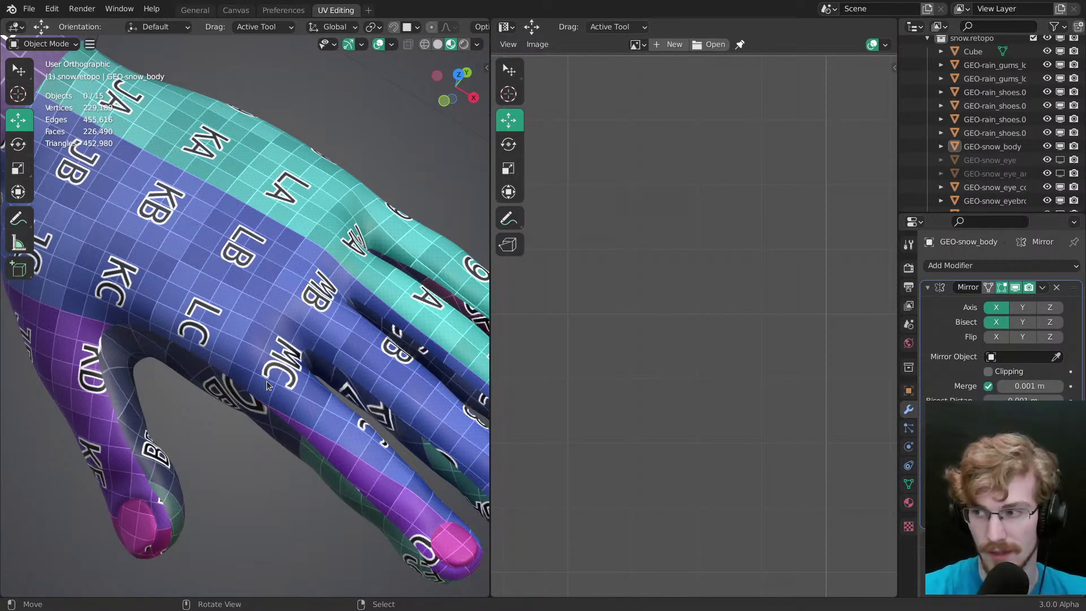
{"action": "scroll", "coordinate": [267, 381], "scroll_direction": "down", "scroll_amount": 3}
{"action": "middle_click_drag", "start_coordinate": [113, 204], "coordinate": [239, 323], "text": "shift"}
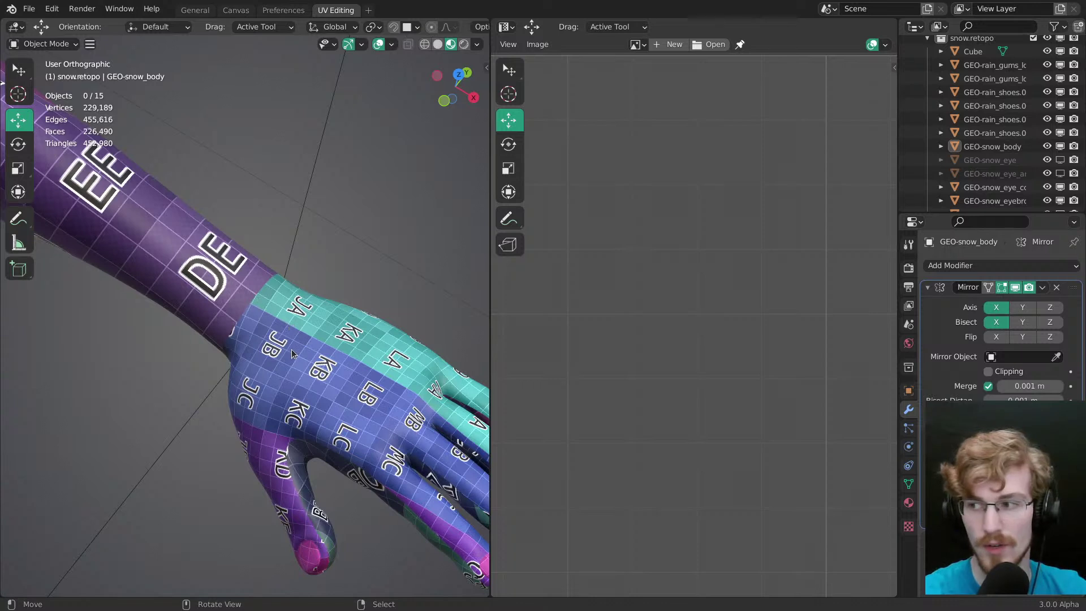
{"action": "key", "text": "ctrl+s"}
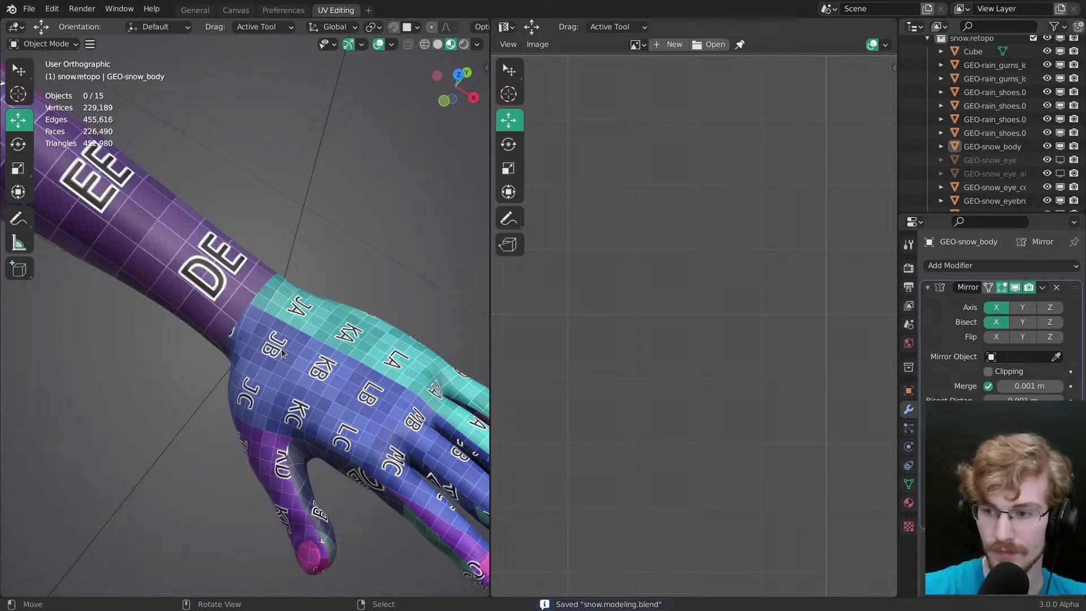
{"action": "middle_click_drag", "start_coordinate": [281, 348], "coordinate": [414, 335], "text": "ctrl"}
{"action": "key", "text": "ctrl+s"}
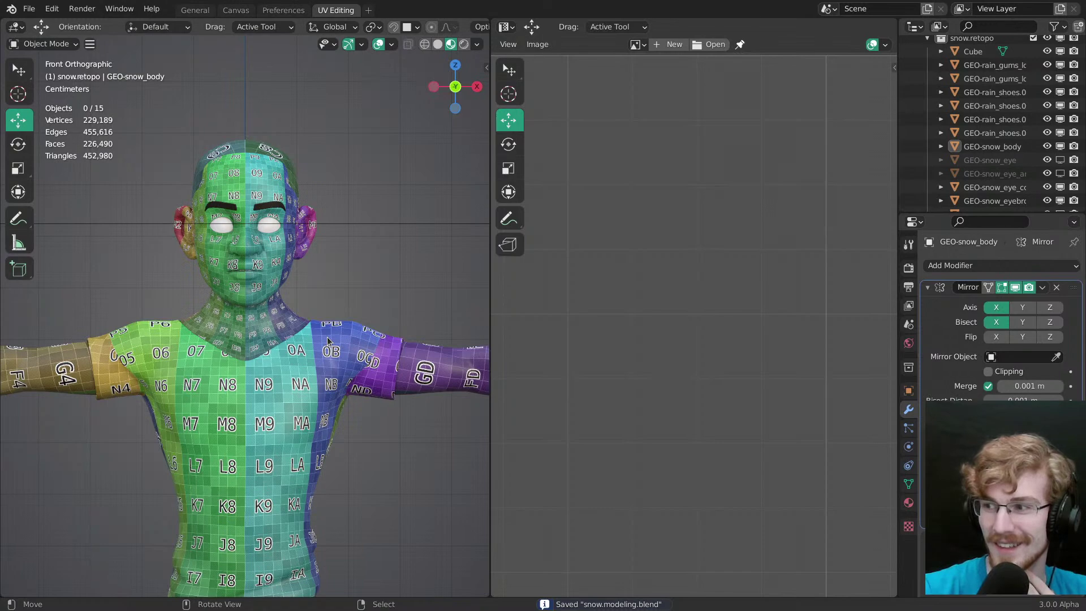
Step: Delete the reference cube from the scene
{"action": "middle_click_drag", "start_coordinate": [271, 286], "coordinate": [316, 279], "text": "ctrl"}
{"action": "right_click", "coordinate": [316, 265]}
{"action": "key", "text": "x"}
{"action": "left_click", "coordinate": [313, 287]}
{"action": "middle_click_drag", "start_coordinate": [309, 391], "coordinate": [258, 293], "text": "ctrl"}
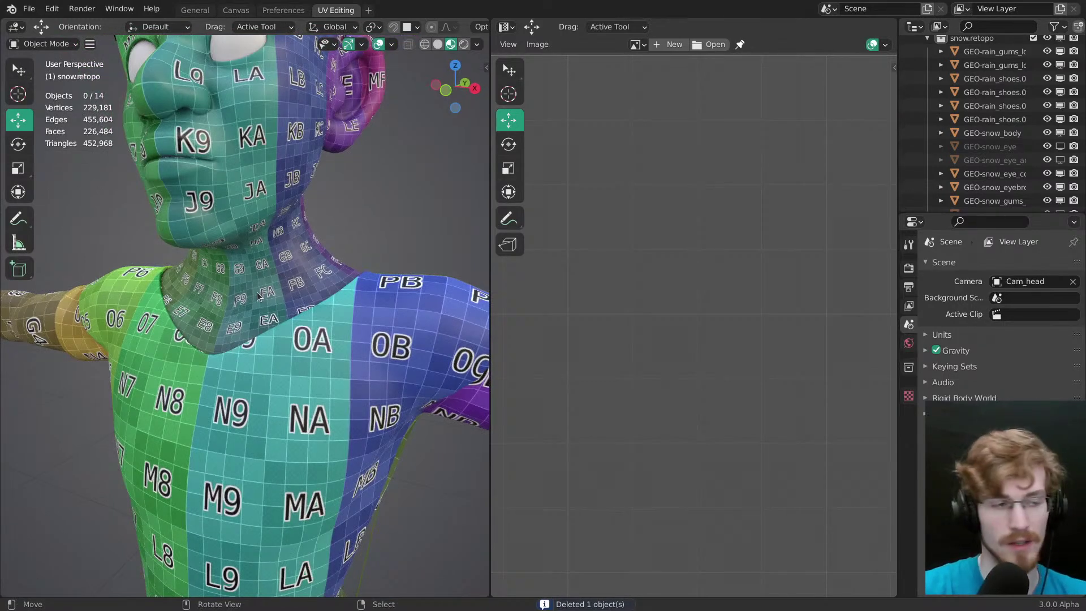
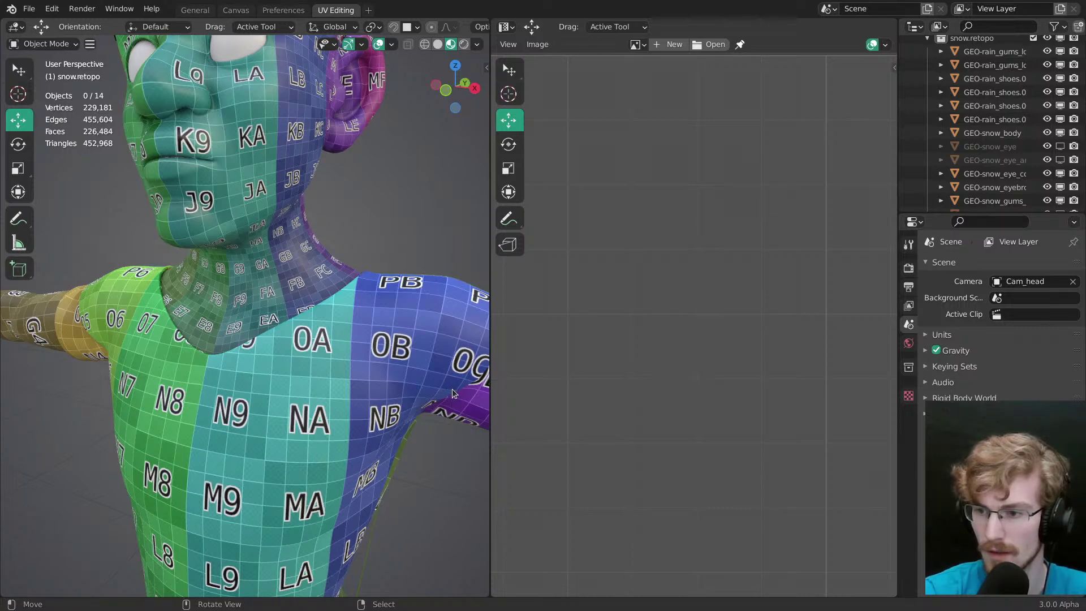
Step: Save the file and inspect the body mesh's UV layout in Edit Mode
{"action": "middle_click_drag", "start_coordinate": [365, 309], "coordinate": [340, 389]}
{"action": "scroll", "coordinate": [340, 389], "scroll_direction": "down", "scroll_amount": 3}
{"action": "key", "text": "ctrl+s"}
{"action": "mouse_move", "coordinate": [311, 313]}
{"action": "middle_mouse_down", "text": "shift"}
{"action": "mouse_move", "coordinate": [337, 343]}
{"action": "mouse_move", "coordinate": [271, 323]}
{"action": "mouse_move", "coordinate": [320, 324]}
{"action": "mouse_move", "coordinate": [321, 310]}
{"action": "mouse_move", "coordinate": [303, 322]}
{"action": "middle_mouse_up", "text": "shift"}
{"action": "right_click", "coordinate": [338, 343]}
{"action": "right_click", "coordinate": [322, 309]}
{"action": "key", "text": "Tab"}
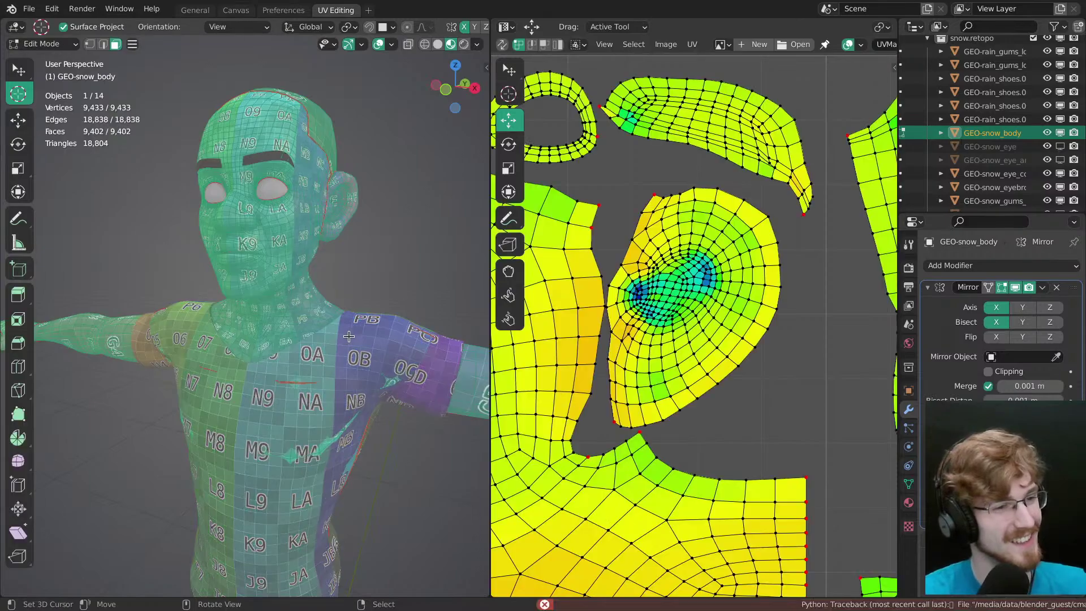
{"action": "scroll", "coordinate": [623, 401], "scroll_direction": "down", "scroll_amount": 4}
{"action": "middle_click_drag", "start_coordinate": [631, 403], "coordinate": [705, 384]}
Step: Switch editing to the shirt mesh and select all of it to display its UV islands
{"action": "right_click", "coordinate": [311, 381]}
{"action": "middle_click_drag", "start_coordinate": [246, 392], "coordinate": [325, 341]}
{"action": "key", "text": "Tab"}
{"action": "key", "text": "a"}
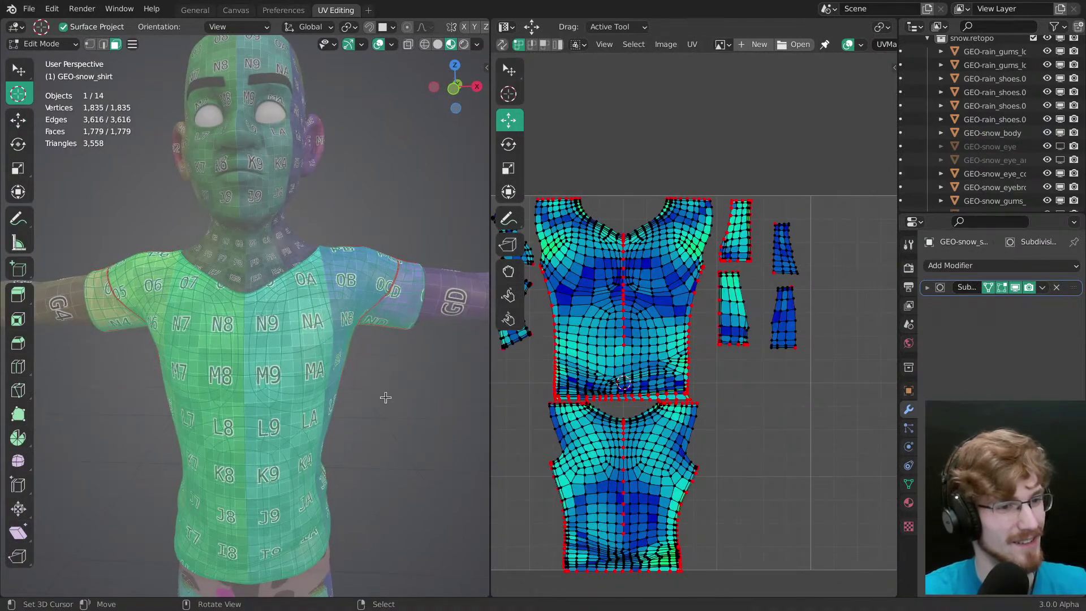
Step: Try to shift a UV vertex on the hem of the shirt's upper torso island
{"action": "scroll", "coordinate": [671, 373], "scroll_direction": "up", "scroll_amount": 8}
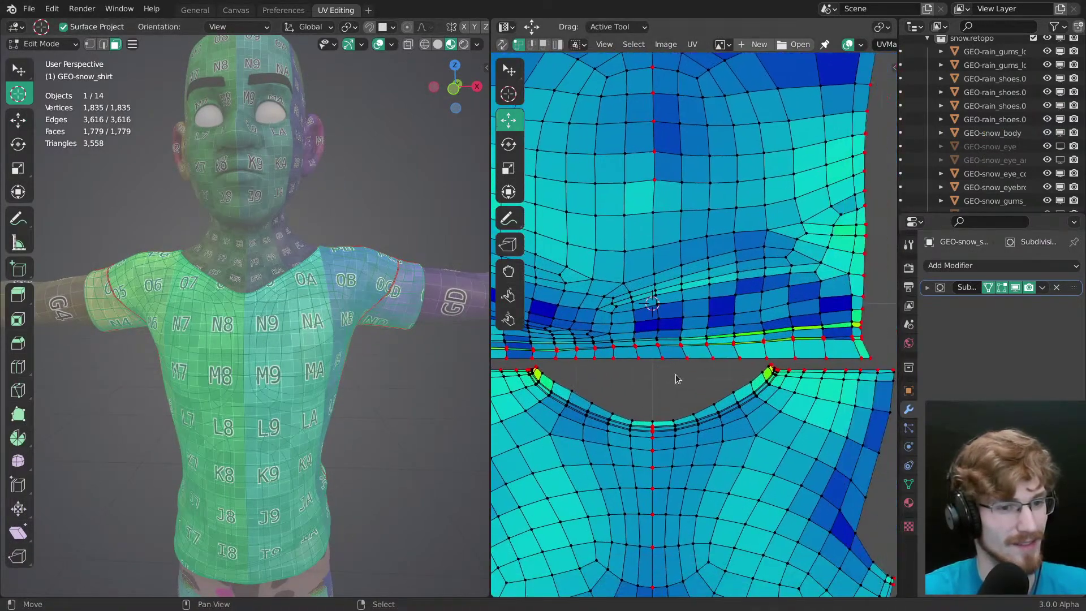
{"action": "scroll", "coordinate": [673, 368], "scroll_direction": "up", "scroll_amount": 3}
{"action": "key", "text": "w"}
{"action": "key", "text": "g"}
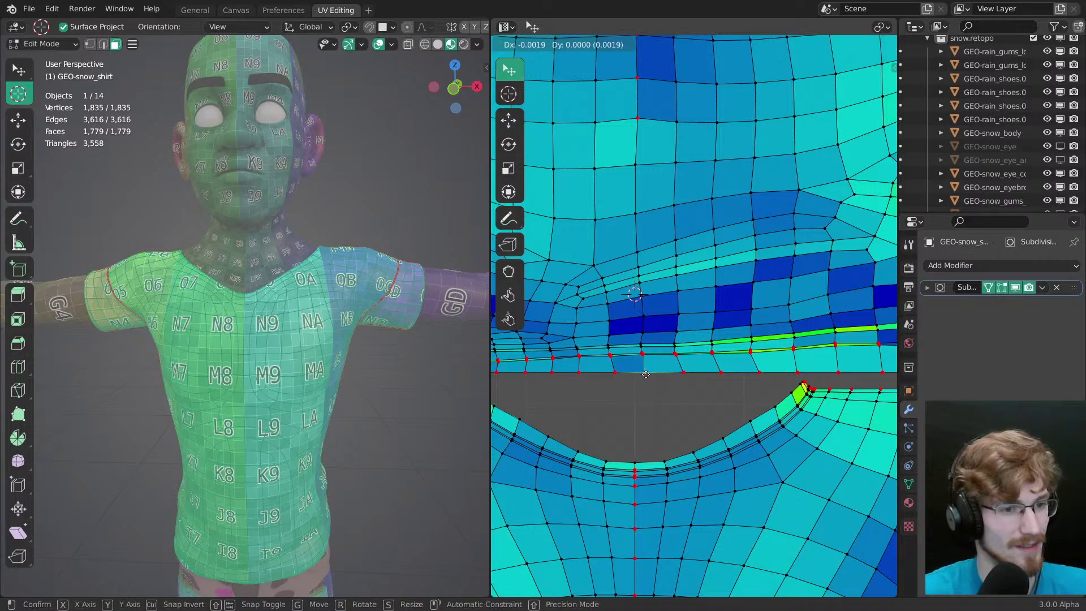
{"action": "right_click_drag", "start_coordinate": [646, 374], "coordinate": [647, 375]}
{"action": "key", "text": "ctrl+z"}
{"action": "middle_click_drag", "start_coordinate": [659, 393], "coordinate": [616, 419], "text": "ctrl"}
{"action": "key", "text": "Tab"}
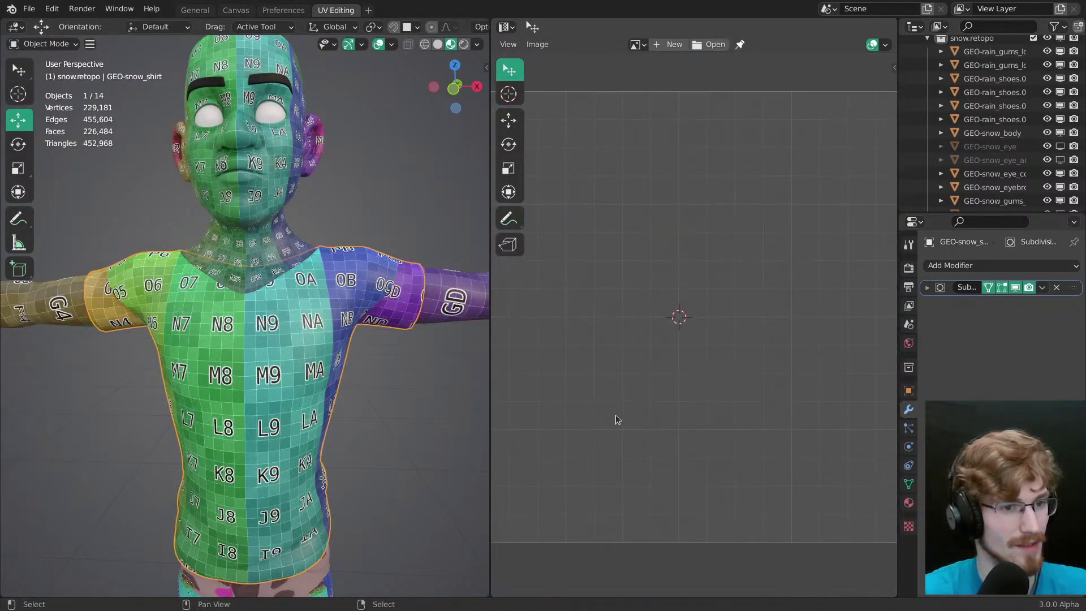
{"action": "key", "text": "Tab"}
{"action": "key", "text": "ctrl+Tab"}
{"action": "left_click", "coordinate": [219, 354]}
{"action": "key", "text": "ctrl+Tab"}
{"action": "left_click", "coordinate": [362, 305]}
Step: Isolate the shirt in local view, face the sleeve opening and save the file
{"action": "scroll", "coordinate": [770, 243], "scroll_direction": "up", "scroll_amount": 3}
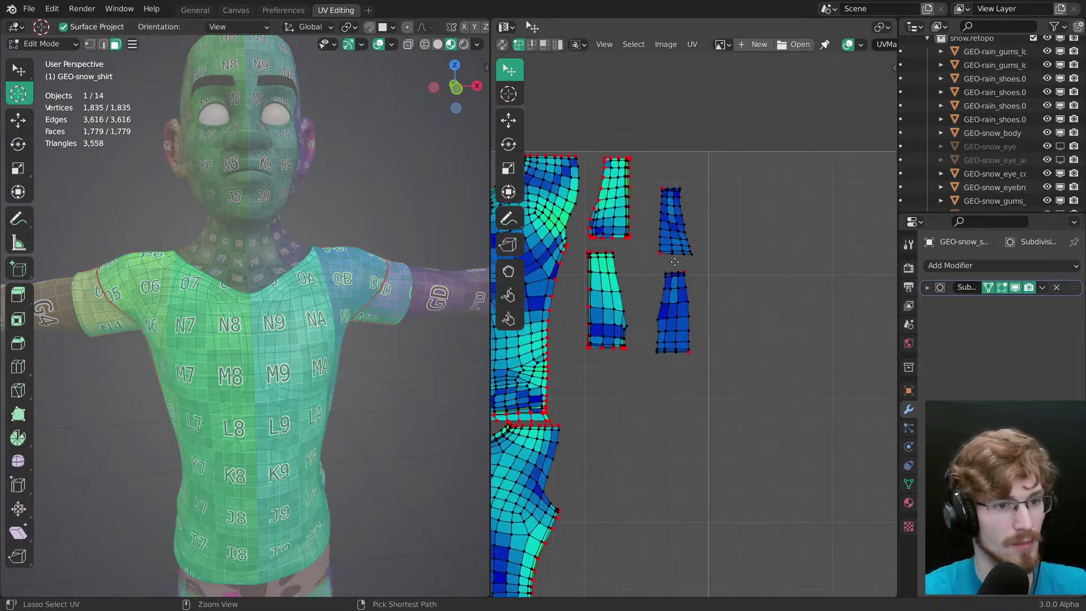
{"action": "middle_click_drag", "start_coordinate": [431, 370], "coordinate": [382, 221]}
{"action": "key", "text": "KP_Divide"}
{"action": "middle_click", "coordinate": [382, 294], "text": "alt"}
{"action": "key", "text": "ctrl+s"}
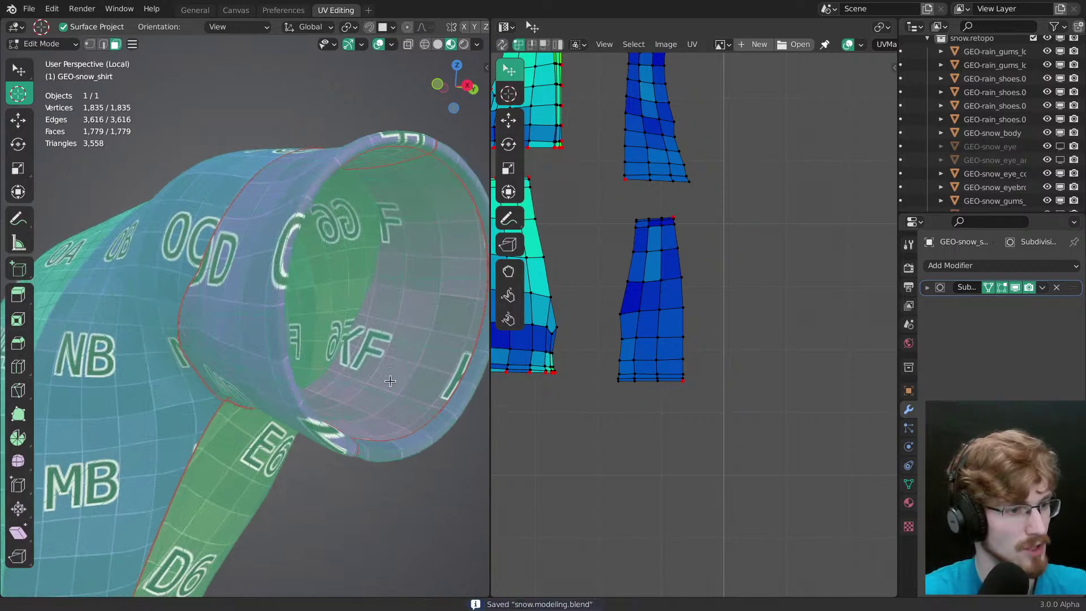
Step: Select the edge loops around the sleeve cuffs in edge mode and clear their seams
{"action": "middle_click_drag", "start_coordinate": [395, 351], "coordinate": [365, 340], "text": "shift"}
{"action": "key", "text": "2"}
{"action": "right_click", "coordinate": [377, 411], "text": "alt"}
{"action": "middle_click_drag", "start_coordinate": [377, 411], "coordinate": [413, 399]}
{"action": "scroll", "coordinate": [258, 374], "scroll_direction": "up", "scroll_amount": 2}
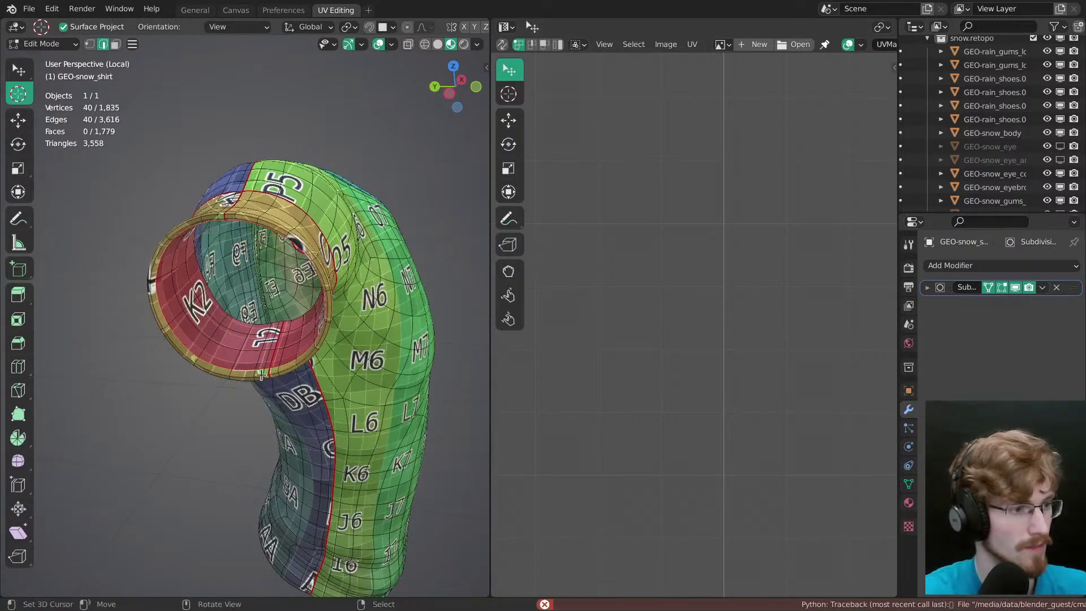
{"action": "key", "text": "ctrl+e"}
{"action": "left_click", "coordinate": [247, 382]}
{"action": "middle_click_drag", "start_coordinate": [247, 384], "coordinate": [295, 450], "text": "ctrl"}
Step: Select the whole shirt mesh in front view and apply Unpin in the UV Editor to the distorted sleeve islands
{"action": "key", "text": "grave"}
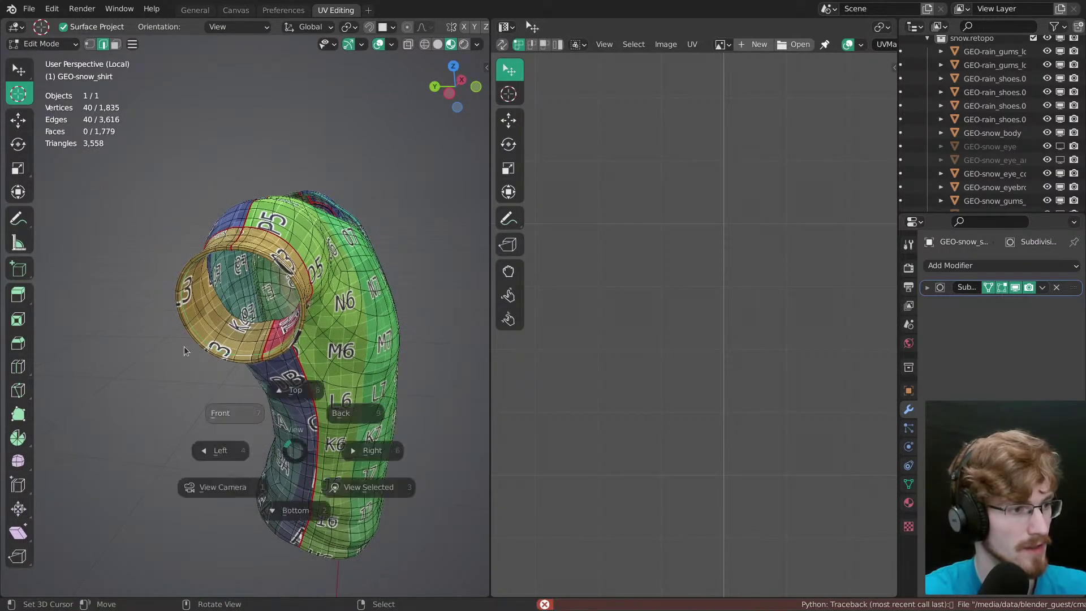
{"action": "key", "text": "a"}
{"action": "middle_click_drag", "start_coordinate": [317, 362], "coordinate": [175, 350], "text": "shift"}
{"action": "middle_click_drag", "start_coordinate": [668, 272], "coordinate": [825, 315], "text": "ctrl"}
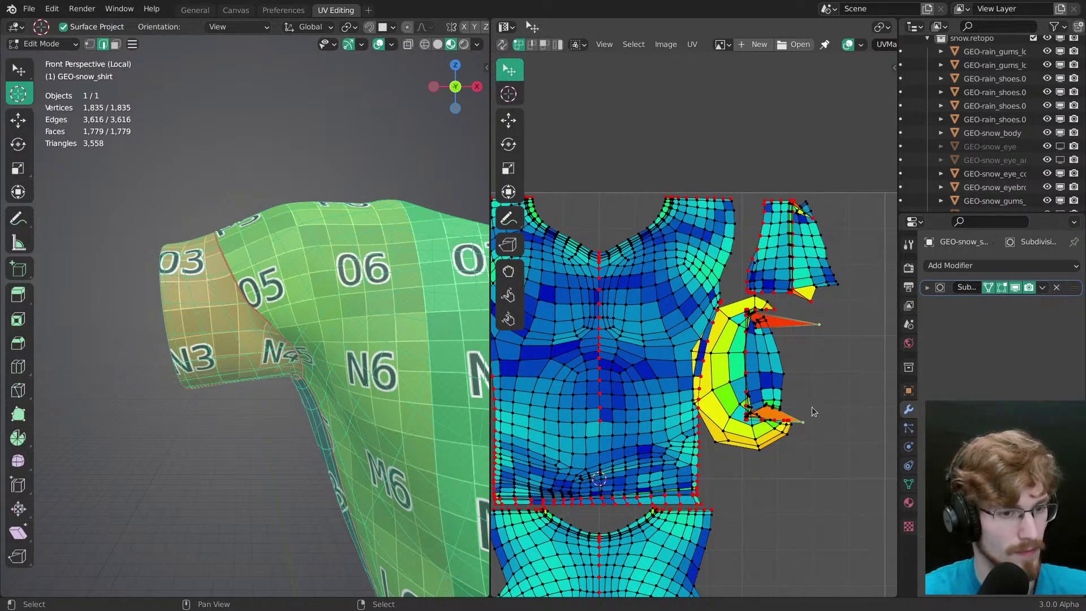
{"action": "key", "text": "alt+p"}
{"action": "middle_click_drag", "start_coordinate": [798, 399], "coordinate": [814, 353], "text": "ctrl"}
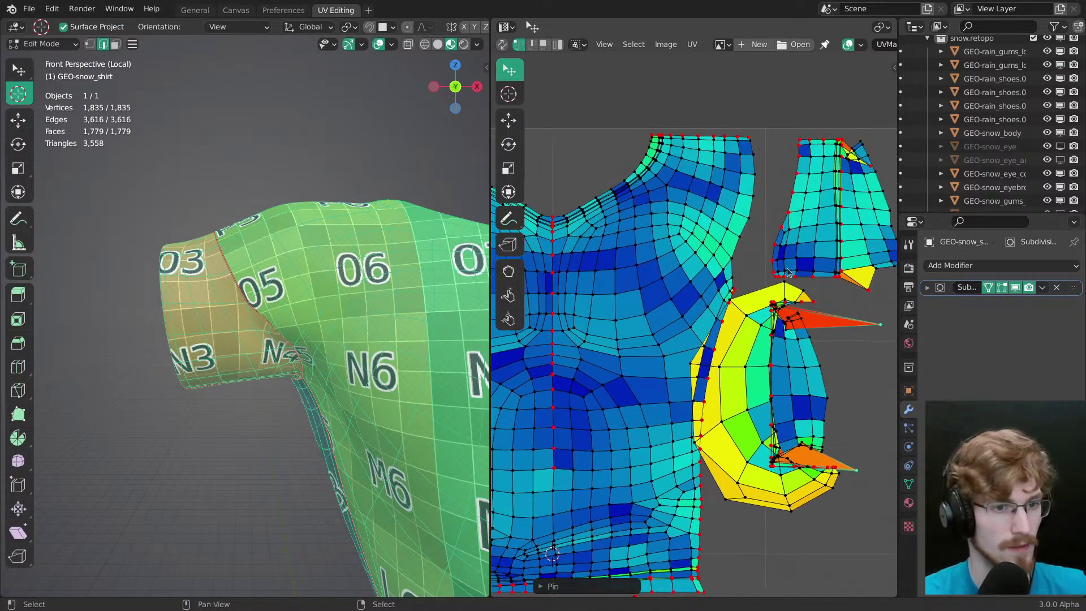
Step: Move a UV vertex on the distorted sleeve island with live unwrap to relax the merged sleeve islands
{"action": "right_click", "coordinate": [814, 303]}
{"action": "key", "text": "g"}
{"action": "mouse_move", "coordinate": [829, 317]}
{"action": "left_mouse_down"}
{"action": "mouse_move", "coordinate": [841, 340]}
{"action": "mouse_move", "coordinate": [837, 323]}
{"action": "left_mouse_up"}
{"action": "left_click", "coordinate": [837, 324]}
{"action": "scroll", "coordinate": [814, 282], "scroll_direction": "up", "scroll_amount": 2}
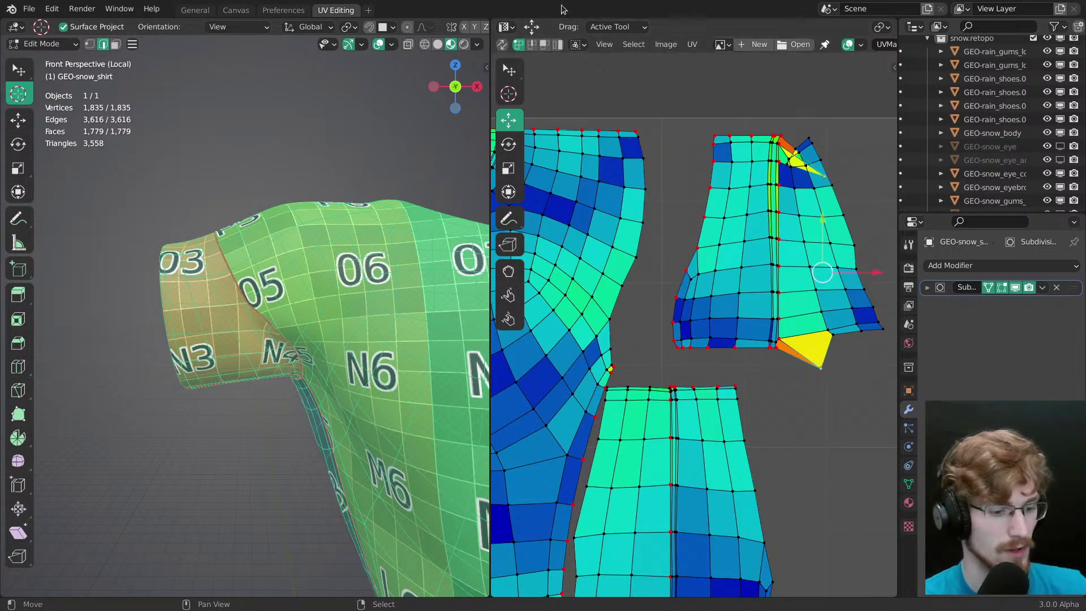
Step: Move the corner UV vertices of the upper sleeve island right of the torso with live unwrap to relax its distorted half
{"action": "middle_click_drag", "start_coordinate": [840, 204], "coordinate": [739, 226]}
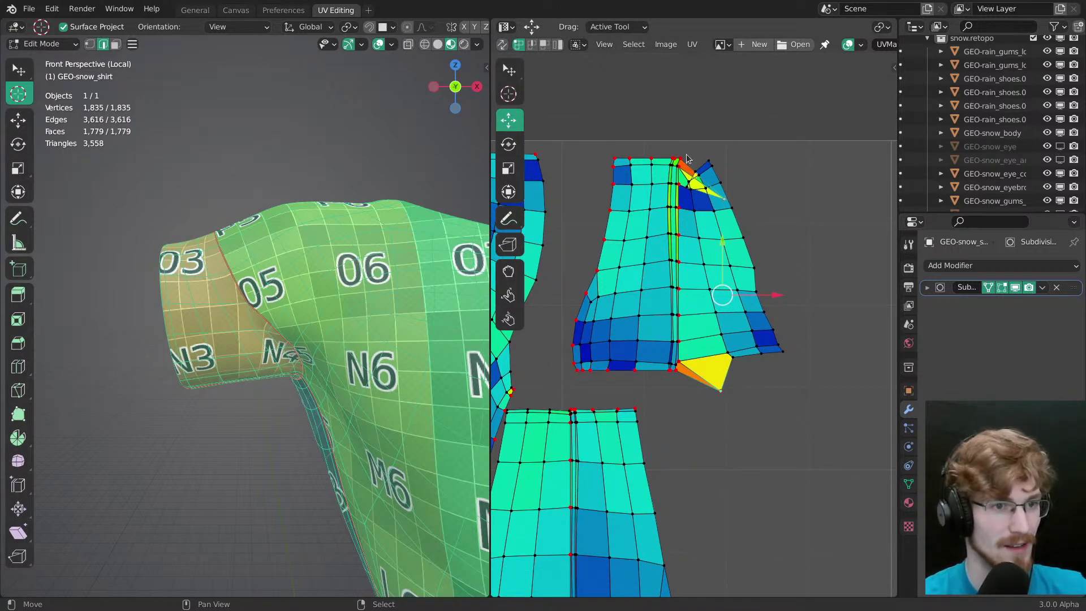
{"action": "key", "text": "g"}
{"action": "left_click", "coordinate": [721, 199]}
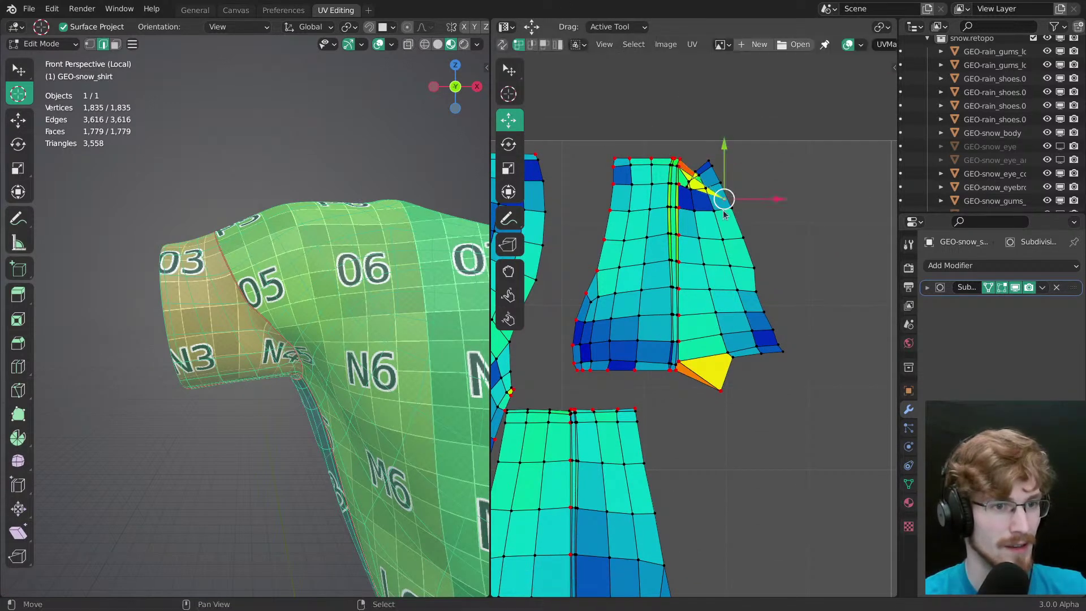
{"action": "left_click", "coordinate": [675, 369]}
{"action": "key", "text": "g"}
{"action": "left_click", "coordinate": [700, 399]}
{"action": "scroll", "coordinate": [688, 494], "scroll_direction": "down", "scroll_amount": 4}
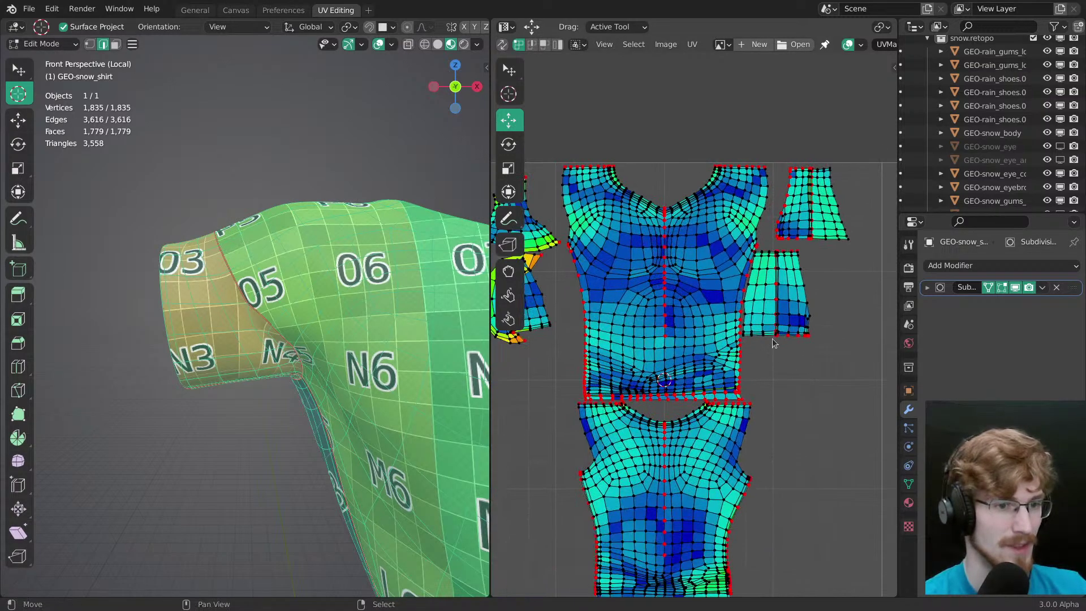
Step: Check the centre edge loop of the lower sleeve island right of the torso and move the whole island away from the torso
{"action": "scroll", "coordinate": [776, 288], "scroll_direction": "up", "scroll_amount": 5}
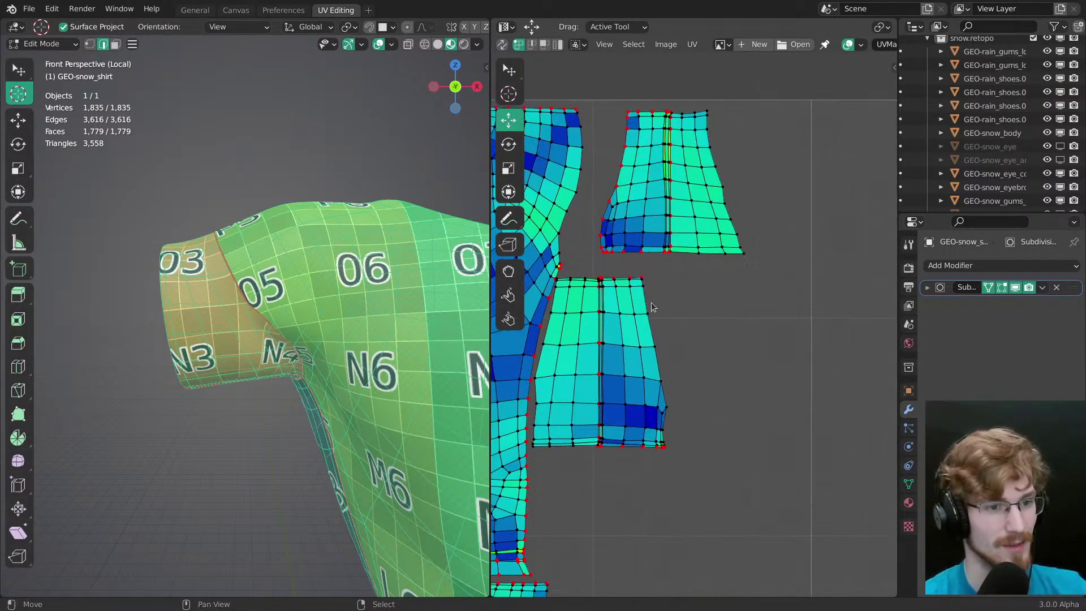
{"action": "scroll", "coordinate": [626, 391], "scroll_direction": "up", "scroll_amount": 4}
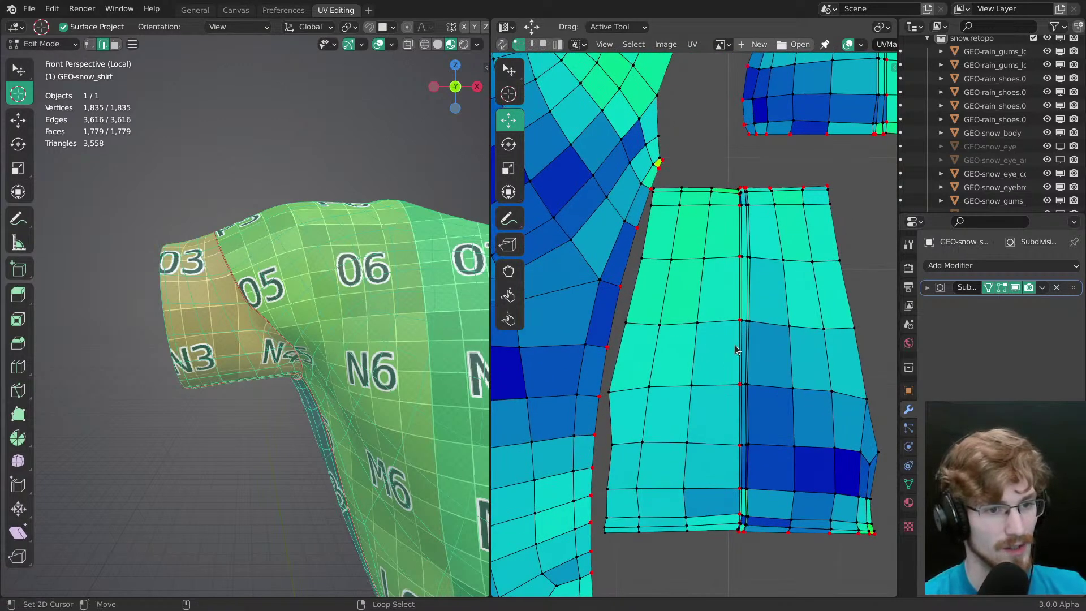
{"action": "left_click", "coordinate": [737, 353], "text": "alt"}
{"action": "middle_click_drag", "start_coordinate": [176, 271], "coordinate": [164, 275]}
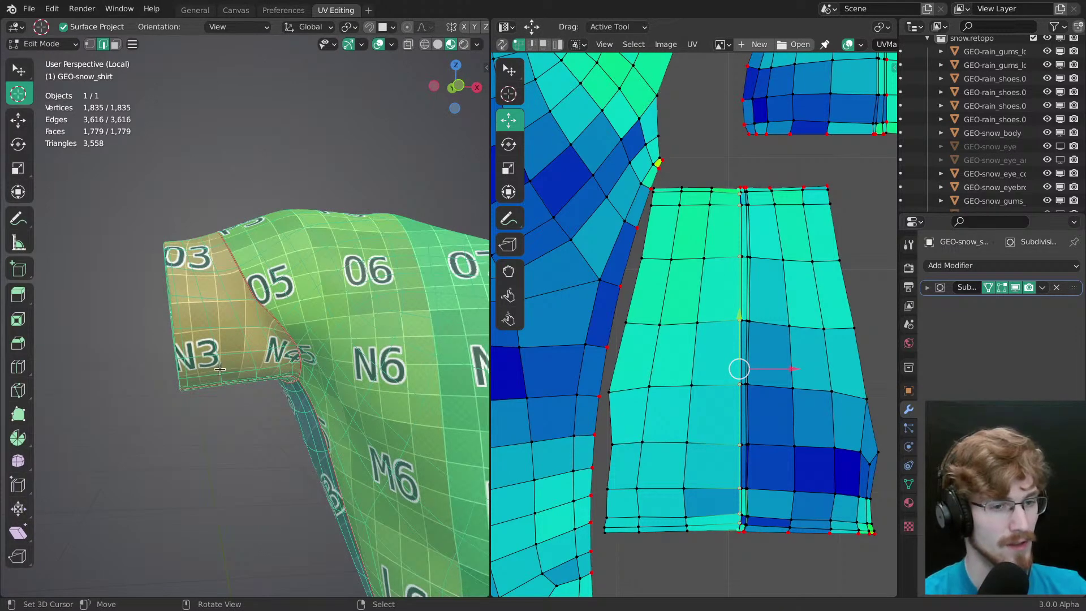
{"action": "middle_click_drag", "start_coordinate": [748, 370], "coordinate": [743, 360]}
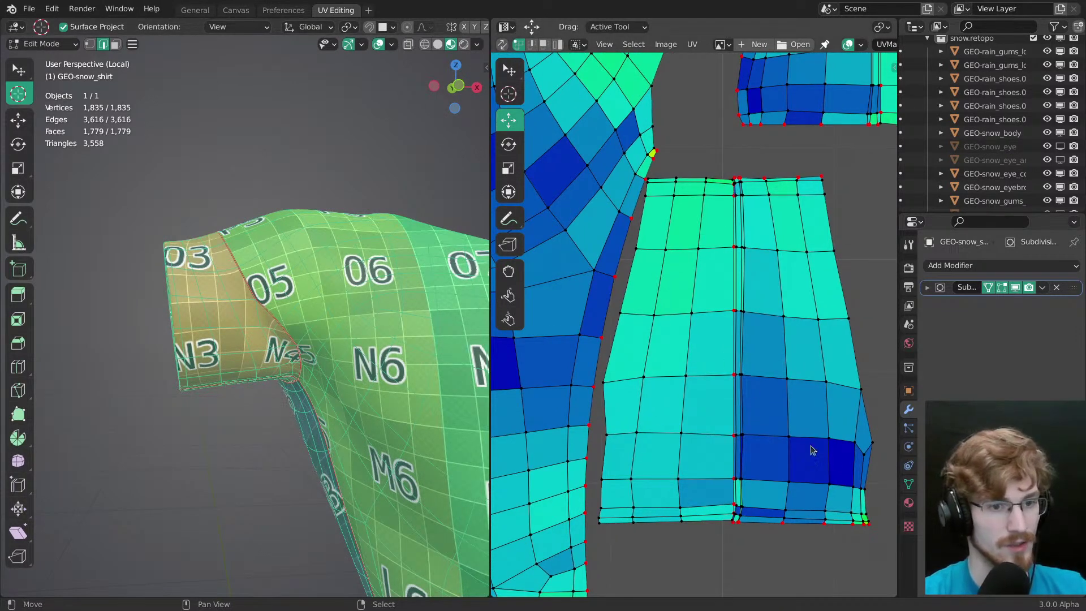
{"action": "middle_click_drag", "start_coordinate": [872, 437], "coordinate": [783, 401]}
{"action": "key", "text": "ctrl+l"}
{"action": "middle_click_drag", "start_coordinate": [728, 343], "coordinate": [756, 419], "text": "ctrl"}
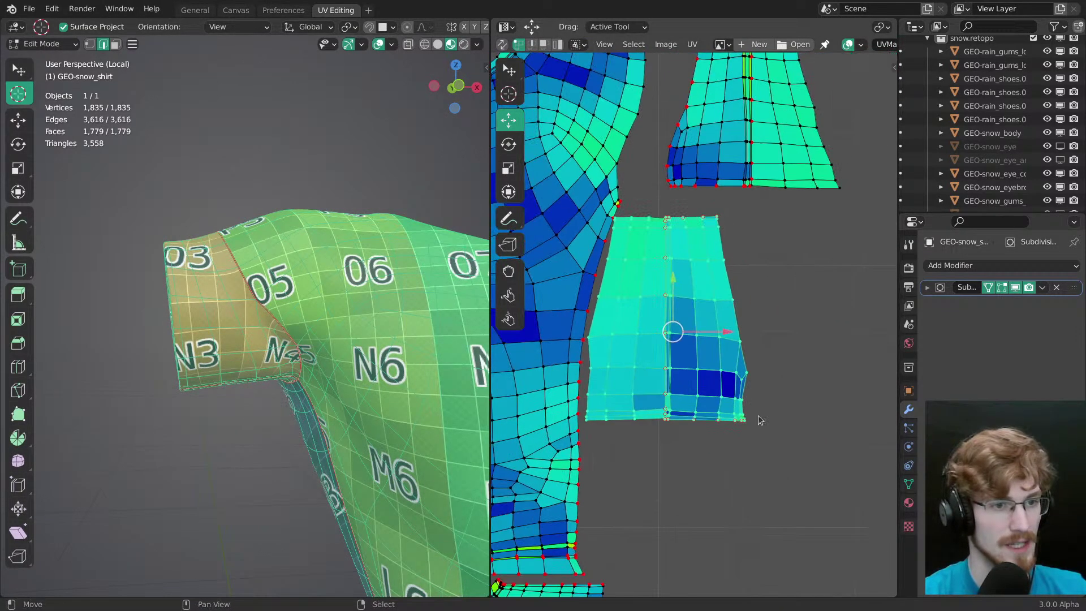
{"action": "key", "text": "g"}
{"action": "left_click", "coordinate": [800, 419]}
Step: Select the whole upper sleeve island right of the torso and reposition it above the lower sleeve island
{"action": "right_click", "coordinate": [787, 189]}
{"action": "key", "text": "ctrl+l"}
{"action": "key", "text": "g"}
{"action": "left_click", "coordinate": [797, 251]}
Step: Relax the distorted upper sleeve island left of the torso with live unwrap, adjusting its orientation and position
{"action": "middle_click_drag", "start_coordinate": [724, 269], "coordinate": [943, 325]}
{"action": "middle_click_drag", "start_coordinate": [499, 359], "coordinate": [959, 381]}
{"action": "mouse_move", "coordinate": [396, 351]}
{"action": "middle_mouse_down"}
{"action": "mouse_move", "coordinate": [438, 349]}
{"action": "mouse_move", "coordinate": [396, 353]}
{"action": "middle_mouse_up"}
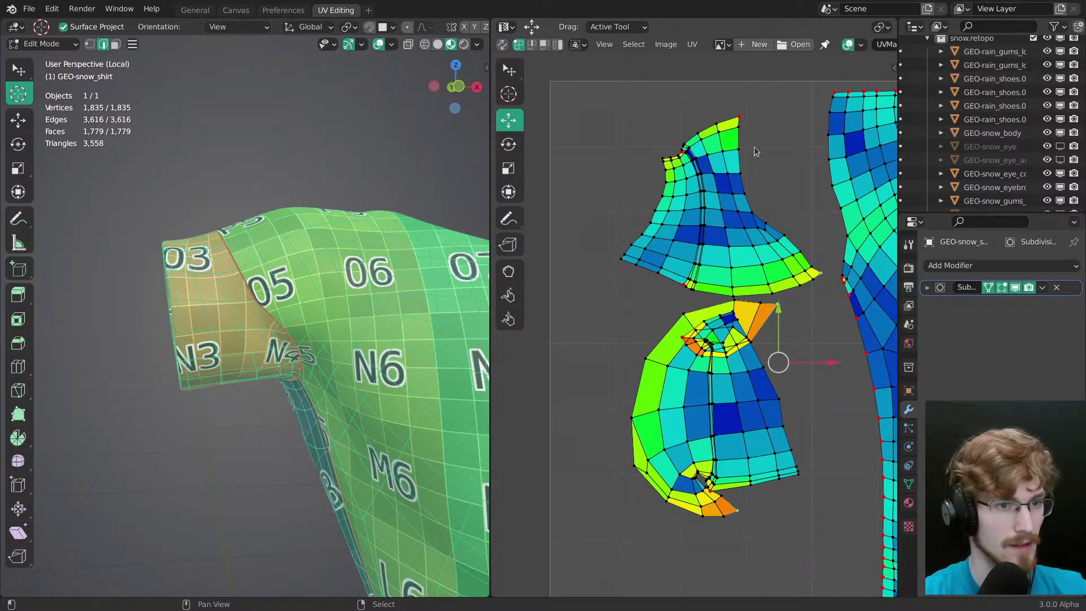
{"action": "key", "text": "alt+a"}
{"action": "left_click_drag", "start_coordinate": [689, 284], "coordinate": [690, 285]}
{"action": "key", "text": "l"}
{"action": "key", "text": "r"}
{"action": "left_click_drag", "start_coordinate": [795, 301], "coordinate": [792, 270]}
{"action": "key", "text": "g"}
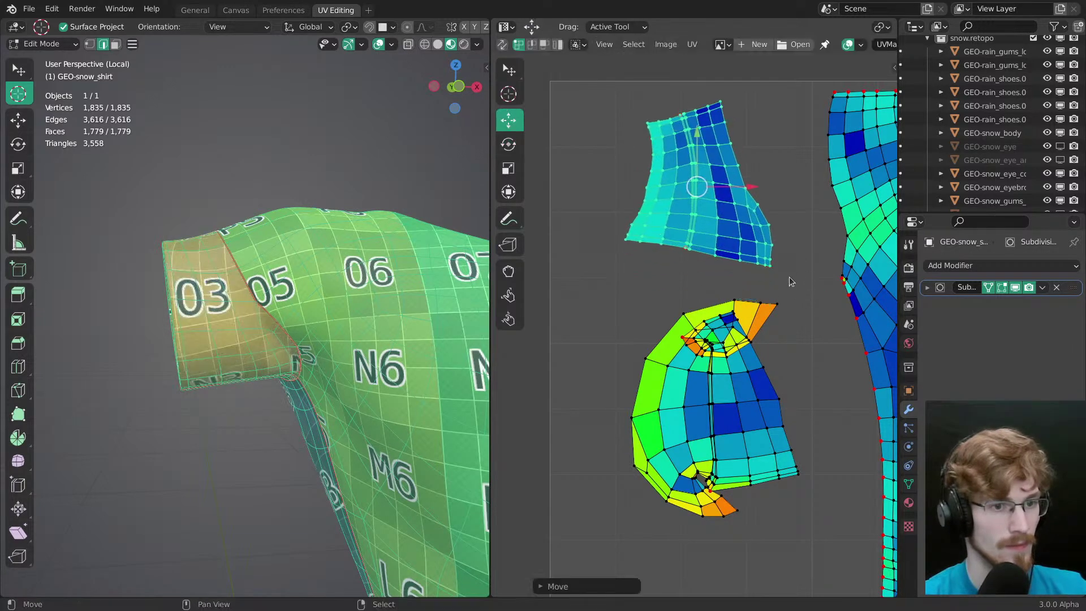
Step: Move the outer UV vertices of the curled lower sleeve island left of the torso with live unwrap to unfold it
{"action": "left_click", "coordinate": [683, 340]}
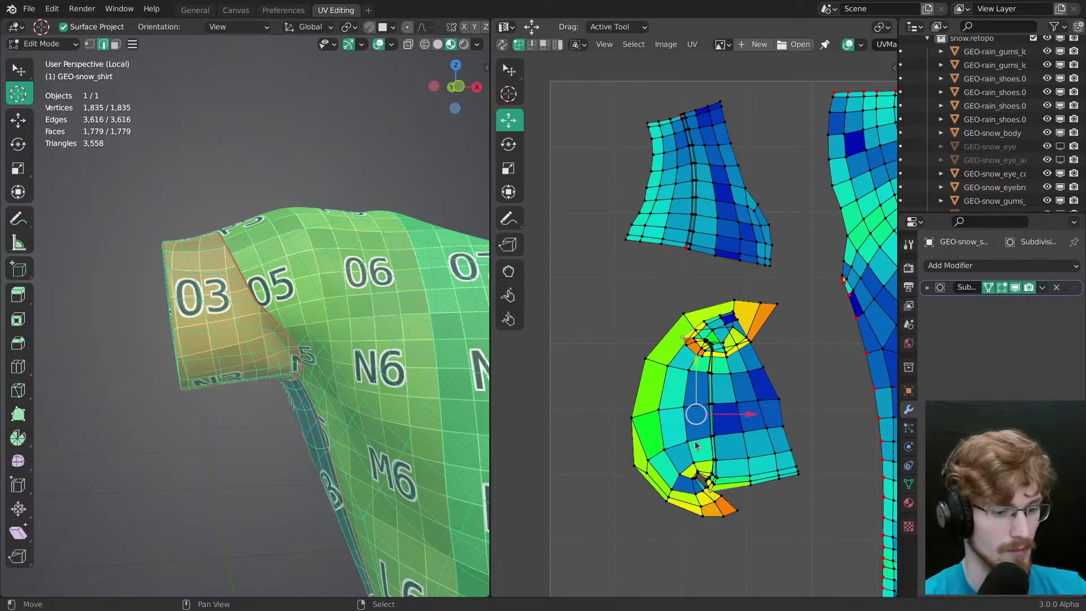
{"action": "right_click", "coordinate": [775, 302]}
{"action": "key", "text": "g"}
{"action": "left_click", "coordinate": [792, 357]}
{"action": "right_click", "coordinate": [809, 474]}
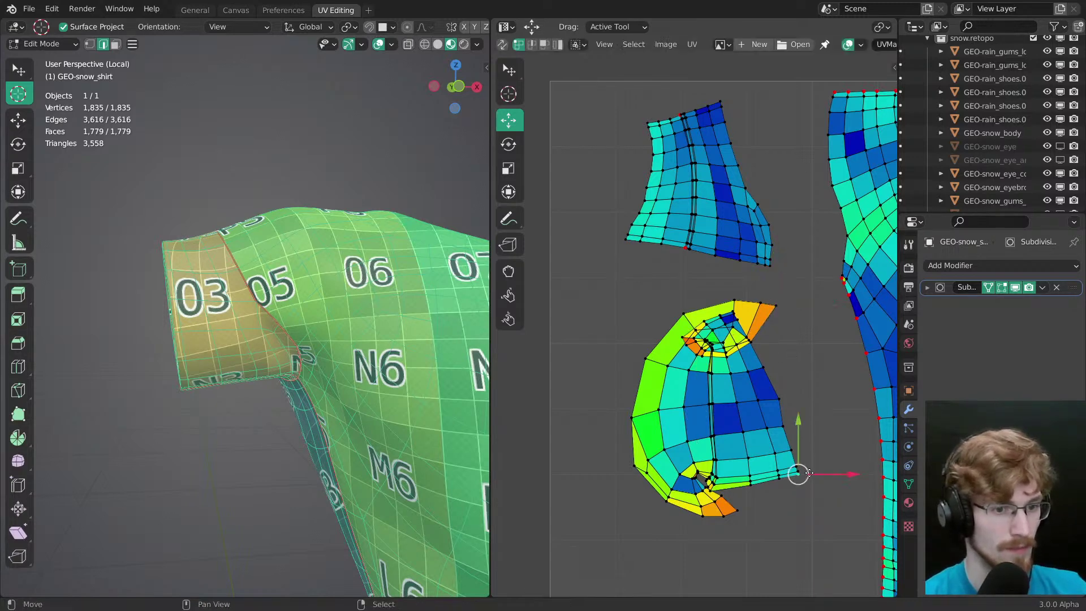
{"action": "right_click", "coordinate": [732, 318]}
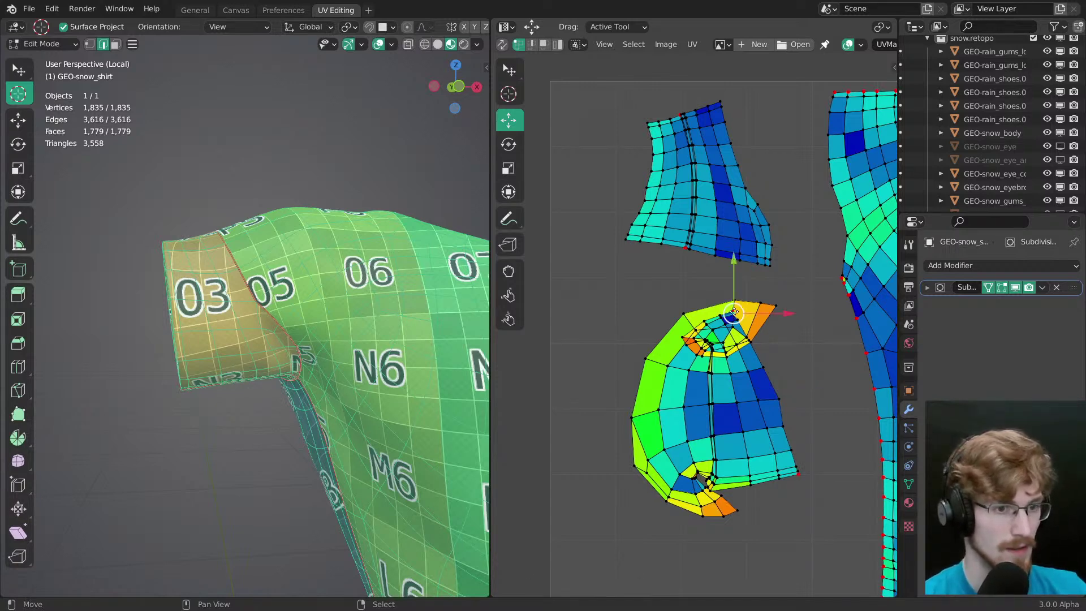
{"action": "key", "text": "g"}
{"action": "left_click", "coordinate": [729, 307]}
{"action": "scroll", "coordinate": [729, 307], "scroll_direction": "down", "scroll_amount": 5}
{"action": "scroll", "coordinate": [665, 373], "scroll_direction": "up", "scroll_amount": 3}
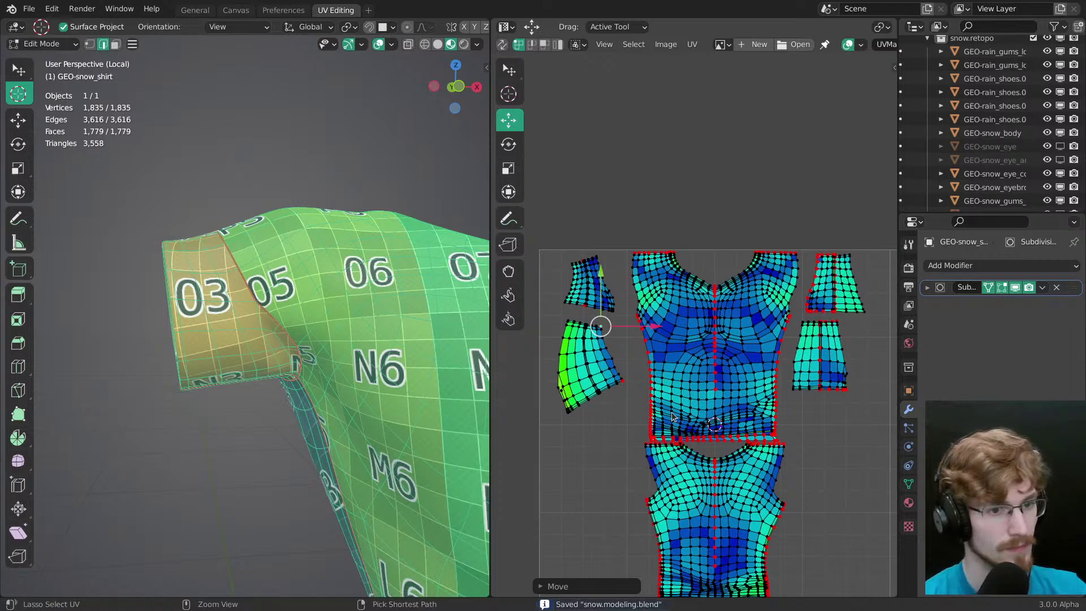
Step: Select the unfolded lower-left sleeve island, save the file and show the whole shirt in front orthographic view
{"action": "middle_click_drag", "start_coordinate": [675, 434], "coordinate": [648, 367], "text": "ctrl"}
{"action": "right_click", "coordinate": [583, 390]}
{"action": "key", "text": "l"}
{"action": "middle_click_drag", "start_coordinate": [643, 425], "coordinate": [733, 434]}
{"action": "middle_click_drag", "start_coordinate": [357, 376], "coordinate": [266, 362], "text": "shift"}
{"action": "key", "text": "ctrl+s"}
{"action": "key", "text": "KP_1"}
{"action": "middle_click_drag", "start_coordinate": [266, 361], "coordinate": [287, 423], "text": "ctrl"}
{"action": "key", "text": "KP_5"}
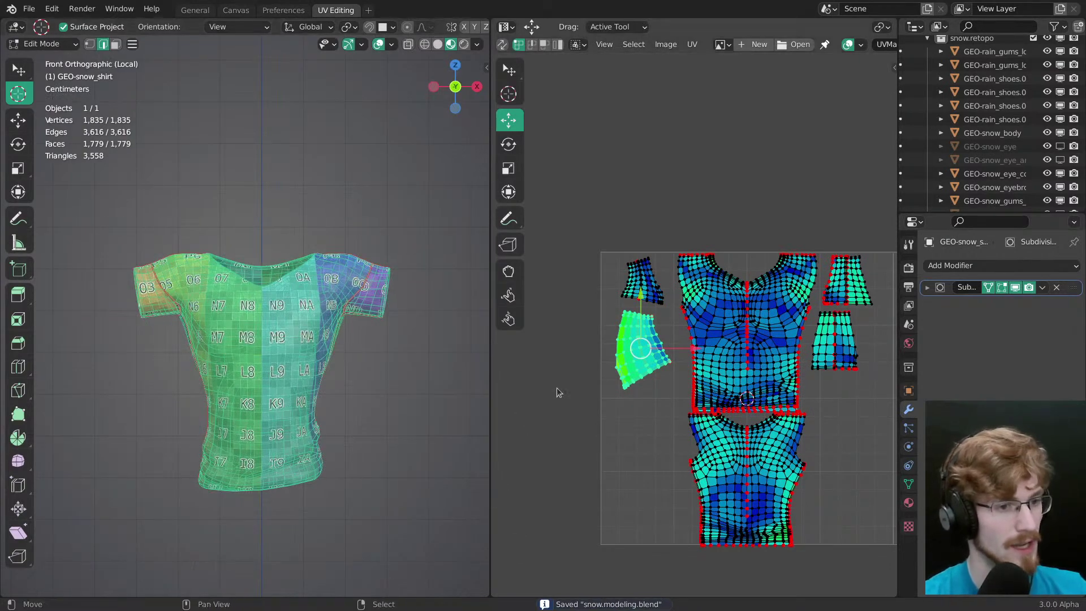
Step: Move the selected sleeve island over its counterpart right of the torso, mirror it along X and rotate it slightly to match
{"action": "key", "text": "g"}
{"action": "left_click", "coordinate": [896, 410]}
{"action": "middle_click_drag", "start_coordinate": [896, 410], "coordinate": [561, 206]}
{"action": "middle_click_drag", "start_coordinate": [562, 206], "coordinate": [760, 100]}
{"action": "key", "text": "ctrl+m"}
{"action": "key", "text": "x"}
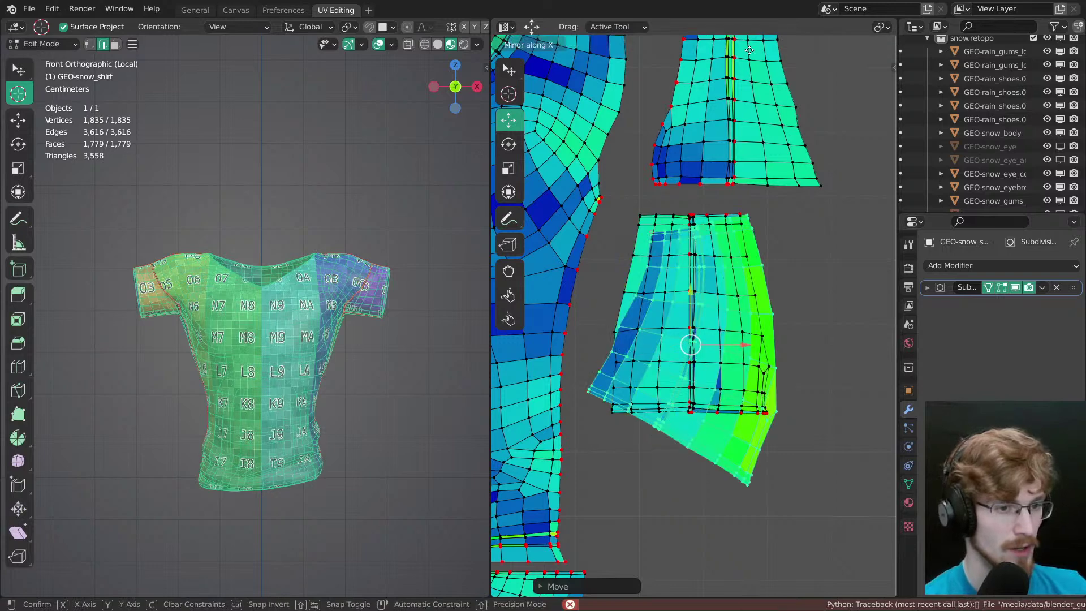
{"action": "left_click", "coordinate": [749, 51]}
{"action": "key", "text": "r"}
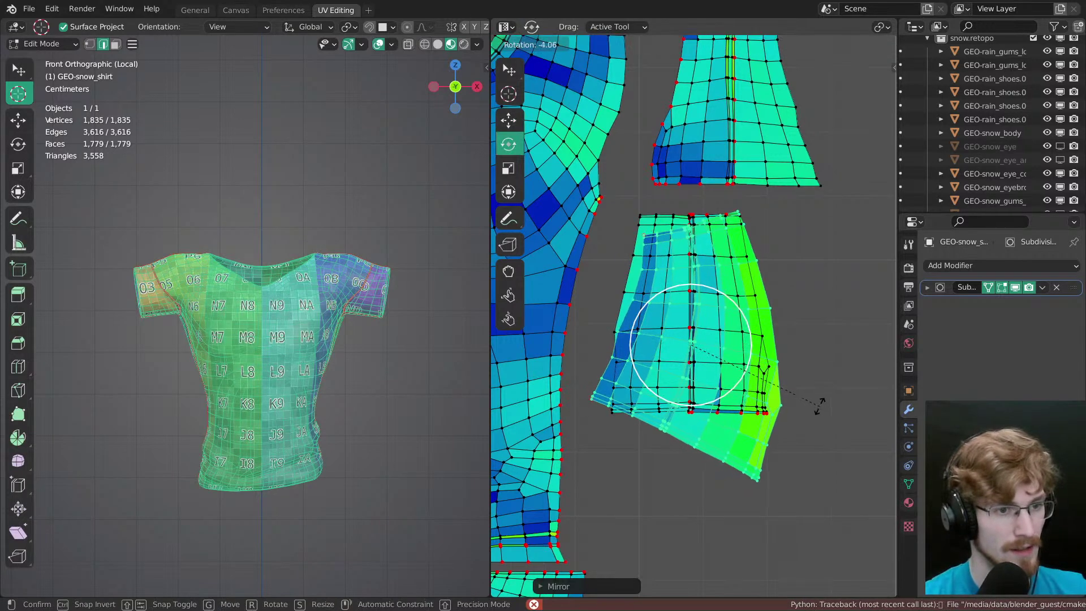
{"action": "left_click", "coordinate": [815, 409]}
{"action": "key", "text": "g"}
{"action": "left_click", "coordinate": [803, 399]}
Step: Try to adjust the overlaid sleeve island by moving its upper corner UV vertex with live unwrap
{"action": "key", "text": "alt+a"}
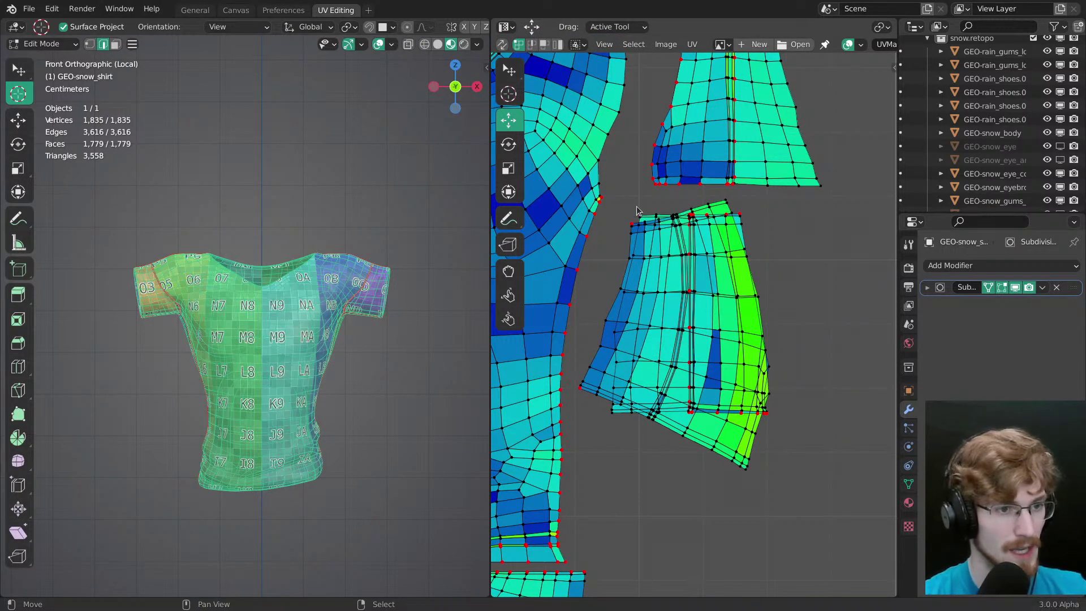
{"action": "key", "text": "g"}
{"action": "left_click", "coordinate": [651, 259]}
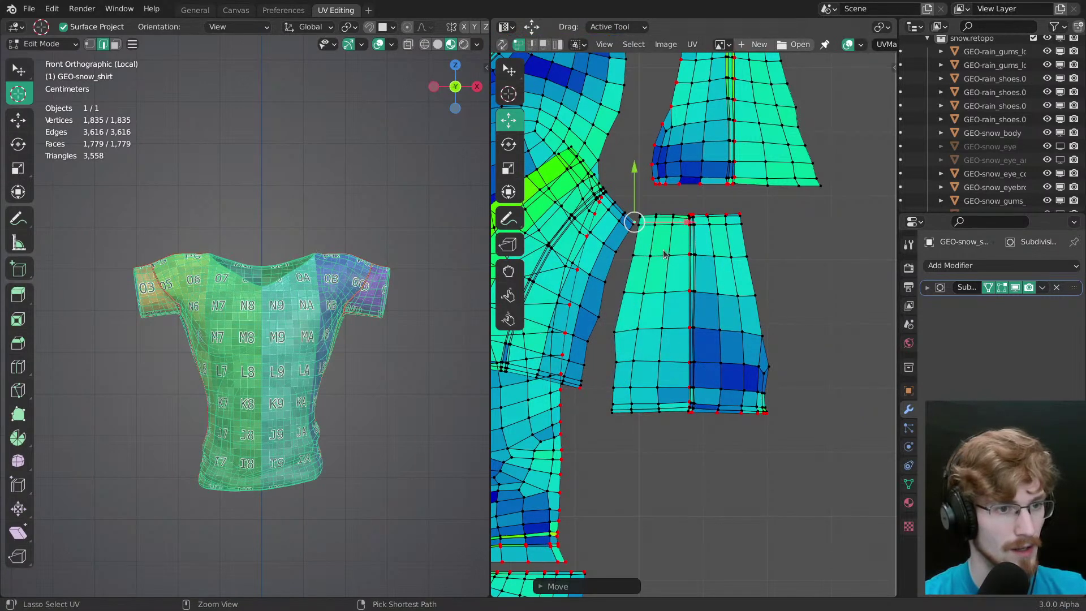
{"action": "key", "text": "ctrl+z"}
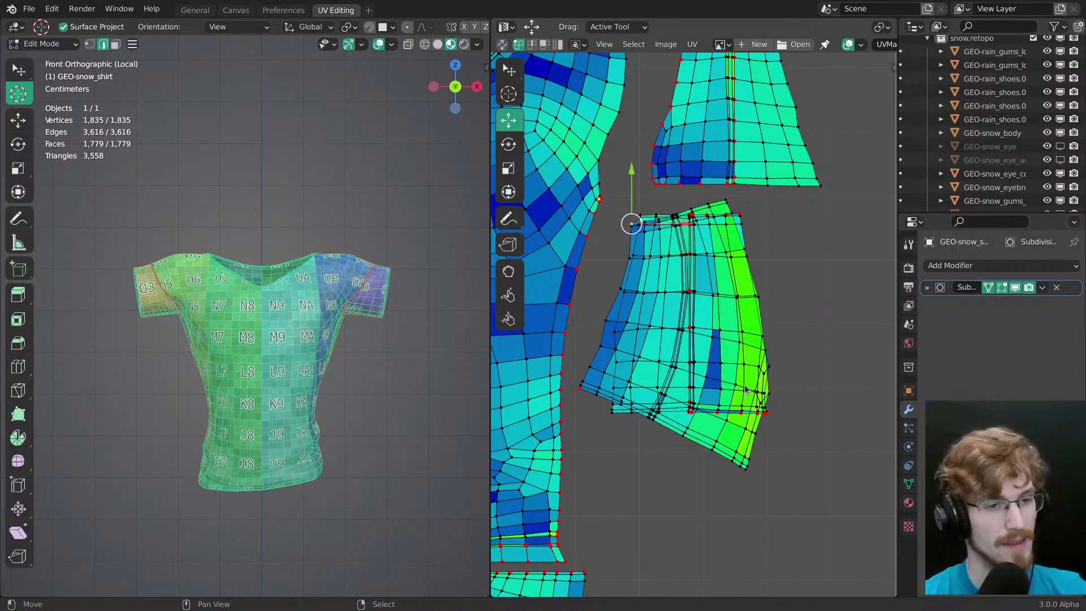
Step: Select the whole overlaid sleeve island and mirror it along X again
{"action": "key", "text": "ctrl+l"}
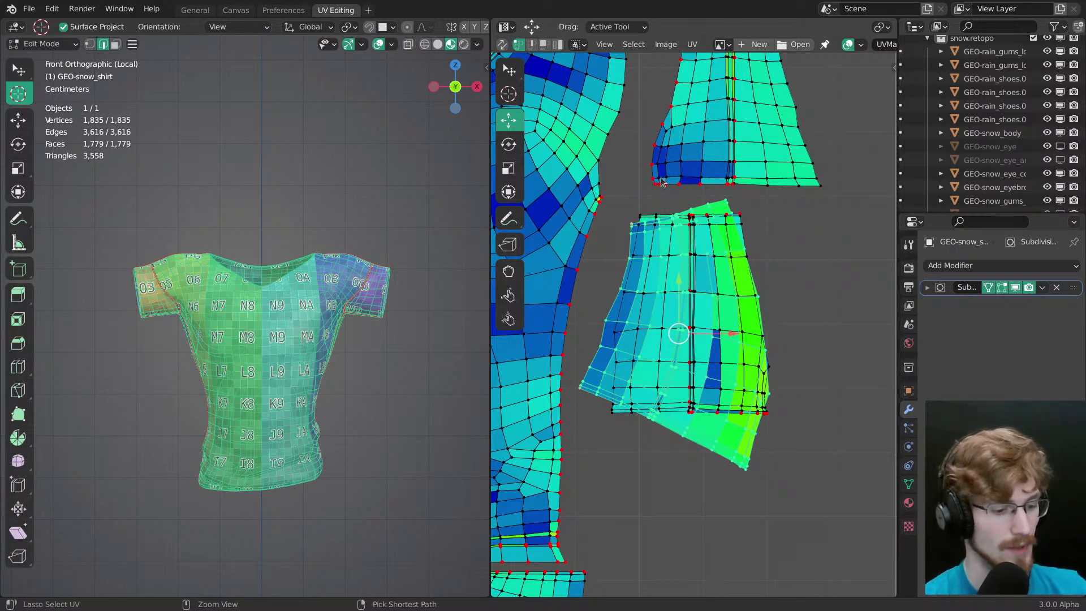
{"action": "key", "text": "ctrl+m"}
{"action": "key", "text": "x"}
{"action": "left_click", "coordinate": [758, 385]}
{"action": "key", "text": "alt+a"}
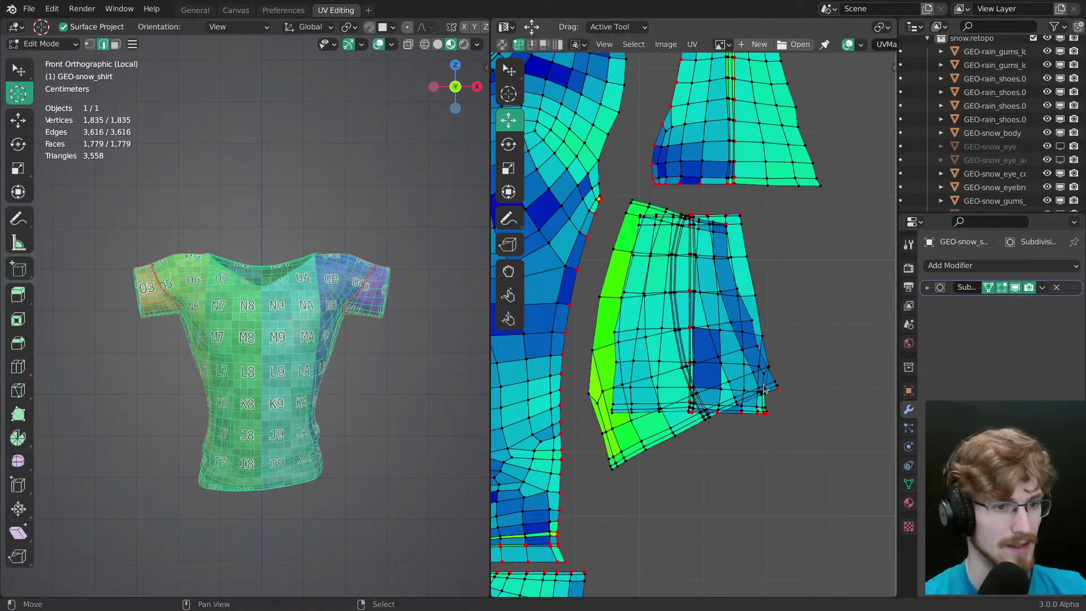
Step: Select the mirrored sleeve island and move it to the free space below its counterpart
{"action": "key", "text": "ctrl+l"}
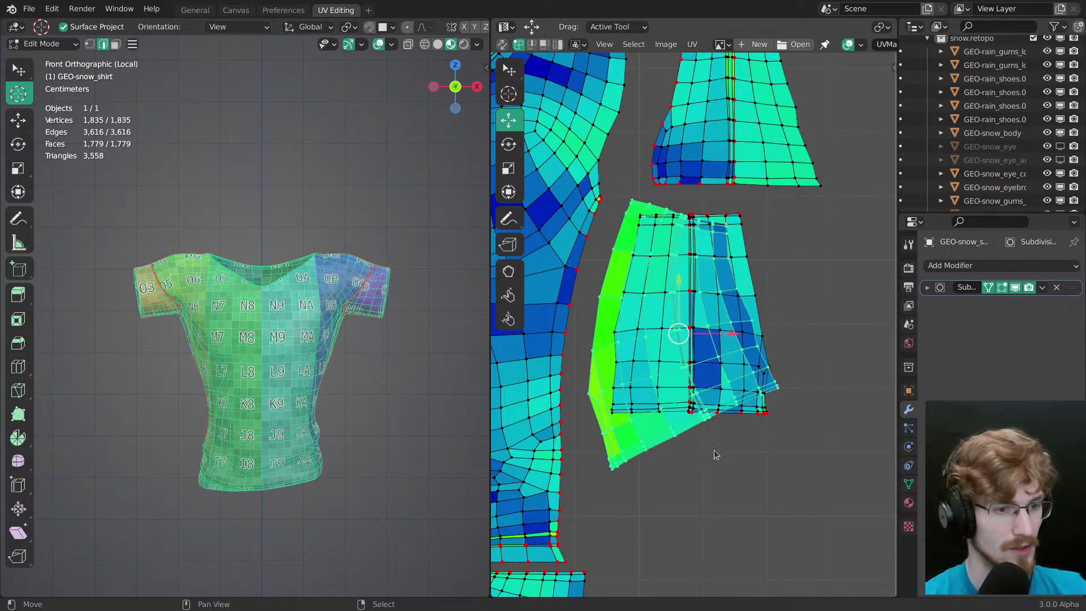
{"action": "key", "text": "g"}
{"action": "left_click", "coordinate": [749, 589]}
{"action": "middle_click_drag", "start_coordinate": [749, 588], "coordinate": [680, 388]}
{"action": "key", "text": "g"}
{"action": "left_click", "coordinate": [739, 397]}
{"action": "key", "text": "alt+a"}
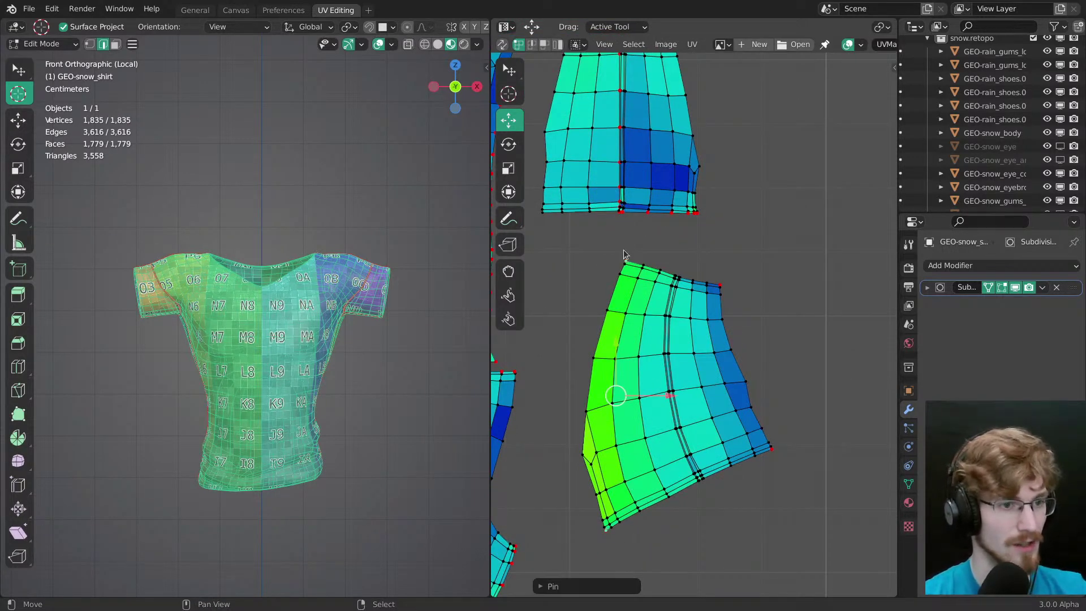
Step: Move the corner UV vertices of the curved sleeve island with live unwrap so its shape matches the straight island above
{"action": "right_click", "coordinate": [624, 255]}
{"action": "key", "text": "g"}
{"action": "left_click", "coordinate": [636, 278]}
{"action": "right_click", "coordinate": [603, 547]}
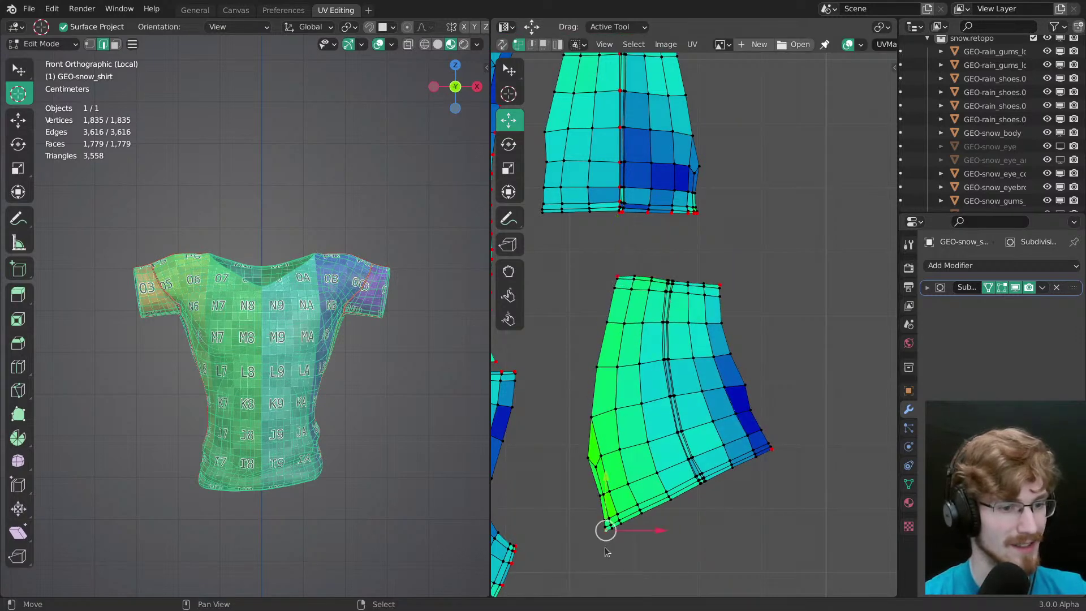
{"action": "key", "text": "g"}
{"action": "left_click", "coordinate": [598, 495]}
{"action": "right_click", "coordinate": [775, 456]}
{"action": "left_click_drag", "start_coordinate": [775, 456], "coordinate": [754, 483]}
Step: Select the bottom edge loop of the reshaped sleeve island and scale it to straighten the edge
{"action": "right_click", "coordinate": [687, 477], "text": "alt"}
{"action": "key", "text": "s"}
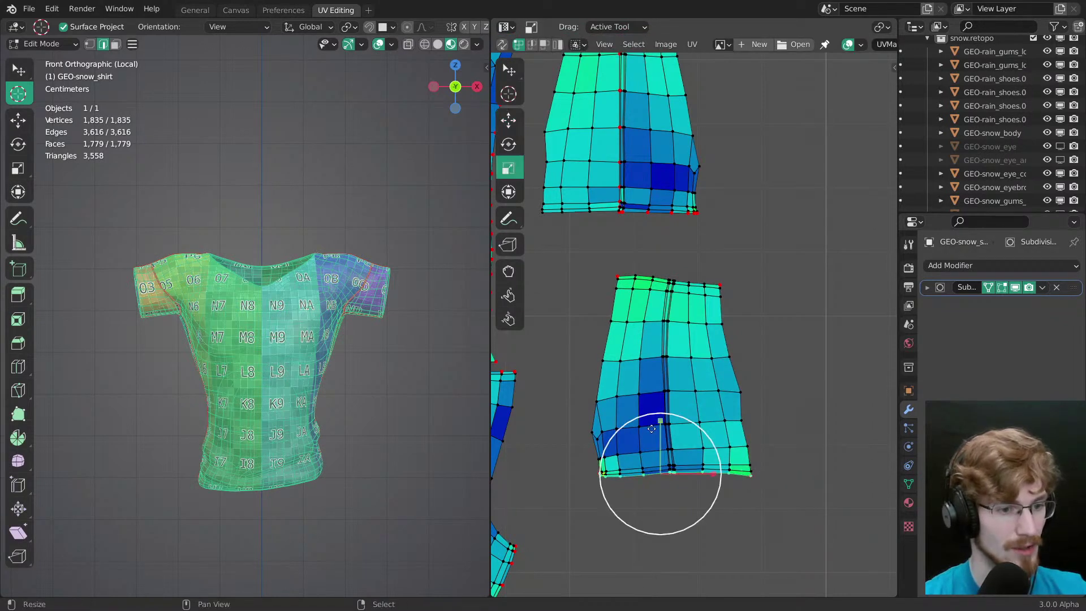
Step: Pin the bottom border of the lower sleeve UV island and flatten it by scaling to 0 along Y
{"action": "key", "text": "p"}
{"action": "left_click_drag", "start_coordinate": [660, 422], "coordinate": [657, 435]}
{"action": "key", "text": "0"}
{"action": "middle_click_drag", "start_coordinate": [749, 395], "coordinate": [731, 362]}
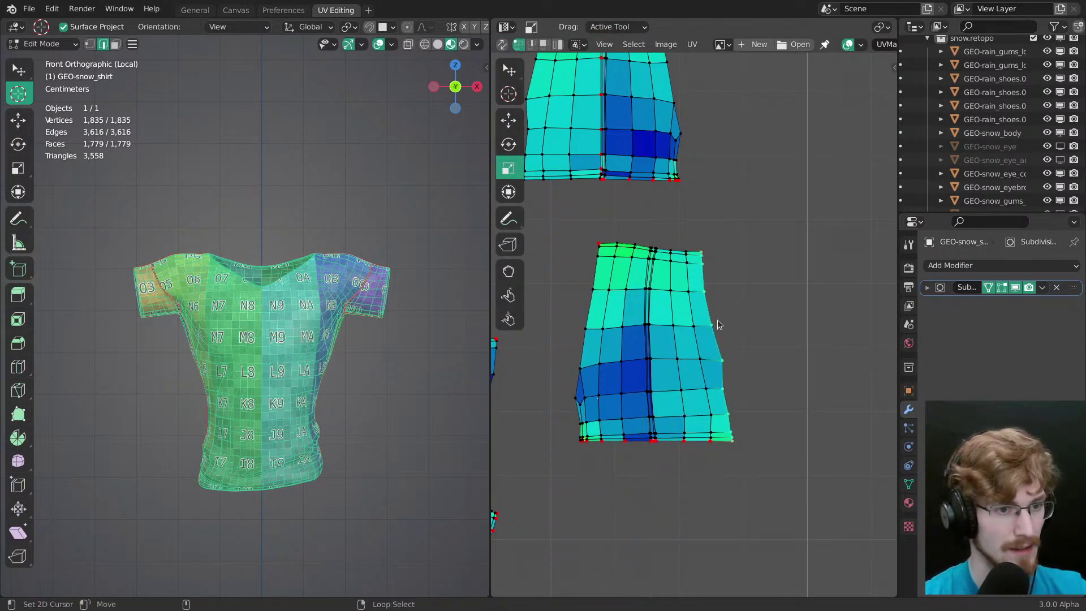
Step: Straighten the centre edge loop of the lower sleeve UV island by scaling it flat along X
{"action": "right_click", "coordinate": [717, 323], "text": "alt"}
{"action": "middle_click_drag", "start_coordinate": [717, 322], "coordinate": [784, 394]}
{"action": "key", "text": "alt+a"}
{"action": "middle_click_drag", "start_coordinate": [716, 421], "coordinate": [677, 389]}
{"action": "middle_click_drag", "start_coordinate": [677, 389], "coordinate": [686, 402], "text": "ctrl"}
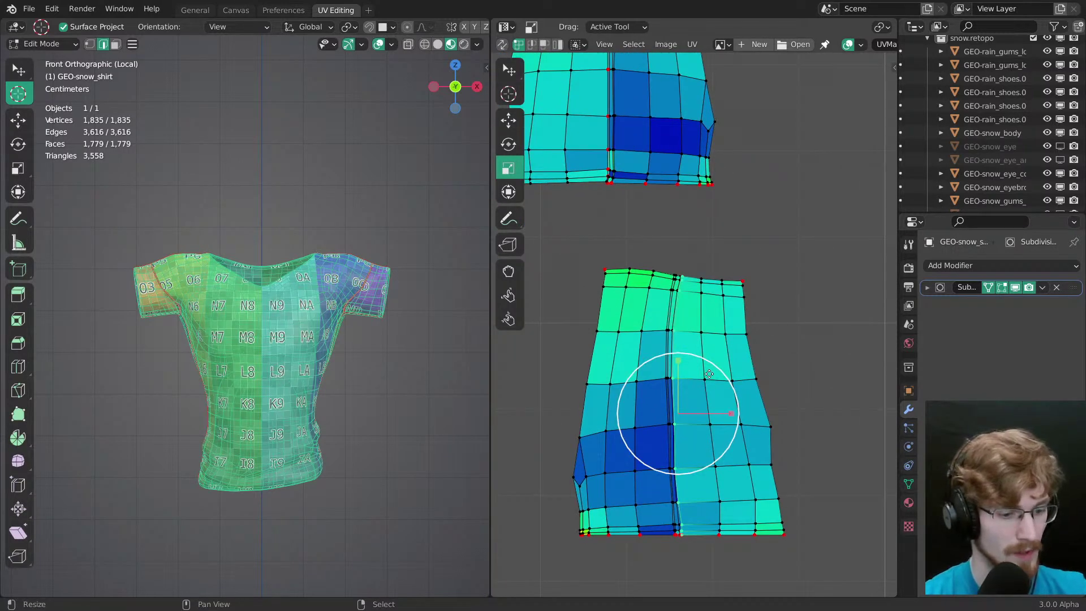
{"action": "left_click_drag", "start_coordinate": [719, 419], "coordinate": [713, 411]}
{"action": "scroll", "coordinate": [711, 436], "scroll_direction": "up", "scroll_amount": 7}
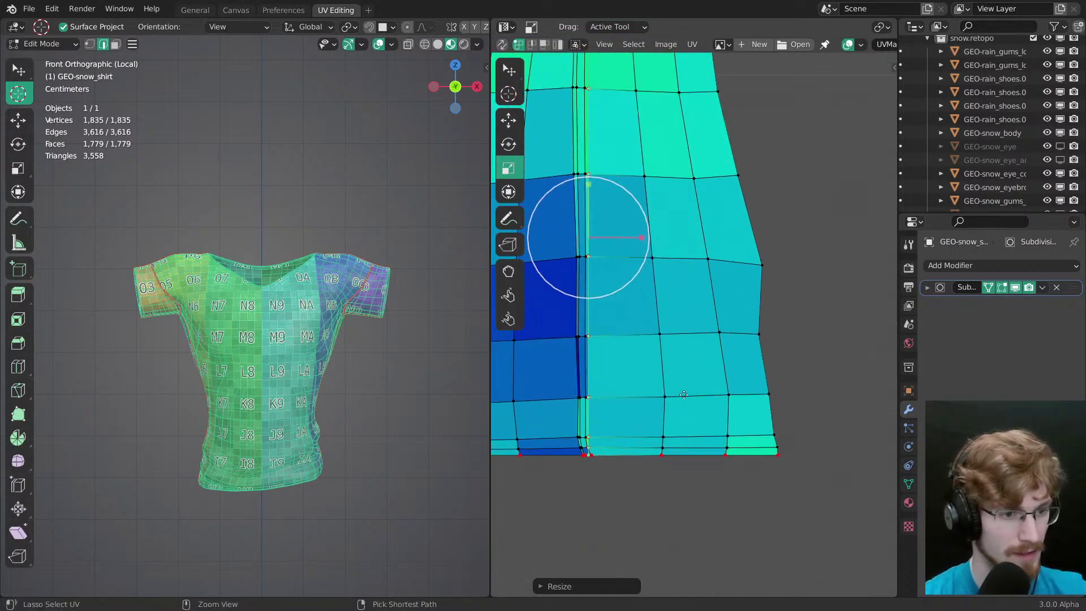
Step: Move the centre seam vertices of the lower sleeve island horizontally so that the neighbouring loops run parallel
{"action": "right_click", "coordinate": [664, 370]}
{"action": "key", "text": "w"}
{"action": "key", "text": "g"}
{"action": "key", "text": "x"}
{"action": "left_click", "coordinate": [652, 376]}
{"action": "left_click", "coordinate": [643, 372], "text": "shift"}
{"action": "key", "text": "g"}
{"action": "mouse_move", "coordinate": [675, 368]}
{"action": "left_mouse_down"}
{"action": "mouse_move", "coordinate": [663, 368]}
{"action": "mouse_move", "coordinate": [674, 368]}
{"action": "left_mouse_up"}
{"action": "key", "text": "alt+a"}
{"action": "key", "text": "w"}
{"action": "key", "text": "g"}
{"action": "middle_click_drag", "start_coordinate": [689, 481], "coordinate": [691, 316], "text": "ctrl"}
{"action": "middle_click_drag", "start_coordinate": [692, 452], "coordinate": [691, 243], "text": "shift"}
{"action": "middle_click_drag", "start_coordinate": [691, 396], "coordinate": [724, 314], "text": "ctrl"}
Step: Select the top border of the lower sleeve island, flatten it along Y and adjust its width
{"action": "right_click", "coordinate": [700, 234], "text": "alt"}
{"action": "scroll", "coordinate": [724, 314], "scroll_direction": "down", "scroll_amount": 2}
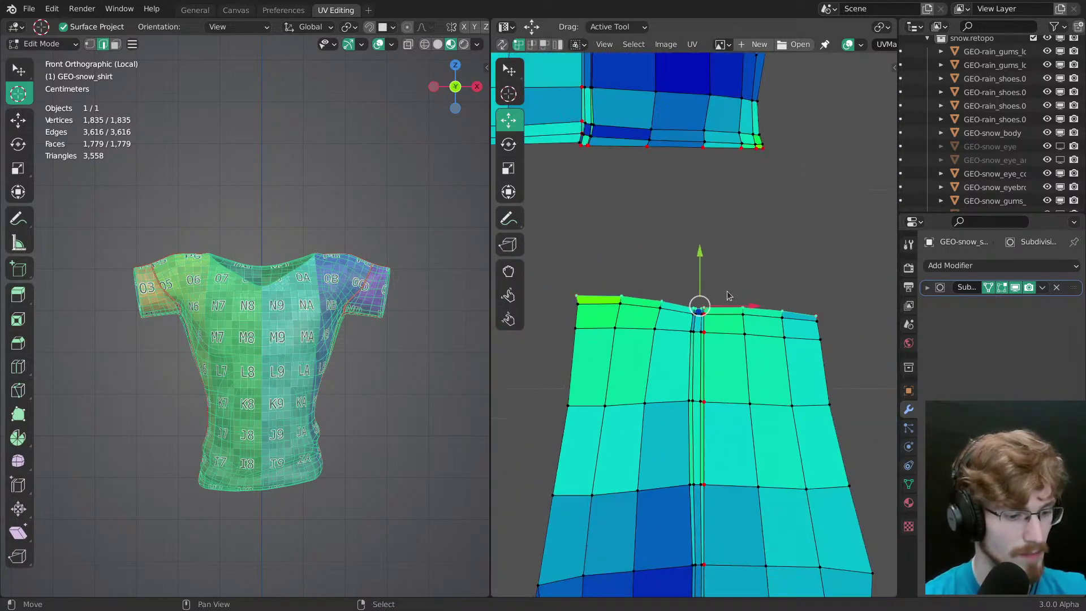
{"action": "key", "text": "s"}
{"action": "left_click_drag", "start_coordinate": [700, 254], "coordinate": [701, 306], "text": "ctrl"}
{"action": "left_click_drag", "start_coordinate": [819, 335], "coordinate": [802, 338]}
{"action": "middle_click_drag", "start_coordinate": [786, 379], "coordinate": [774, 478], "text": "ctrl"}
{"action": "key", "text": "alt+a"}
Step: Move the whole lower sleeve island over its matching island above and mirror it along X
{"action": "mouse_move", "coordinate": [698, 404]}
{"action": "middle_mouse_down"}
{"action": "mouse_move", "coordinate": [686, 329]}
{"action": "mouse_move", "coordinate": [688, 390]}
{"action": "middle_mouse_up"}
{"action": "key", "text": "l"}
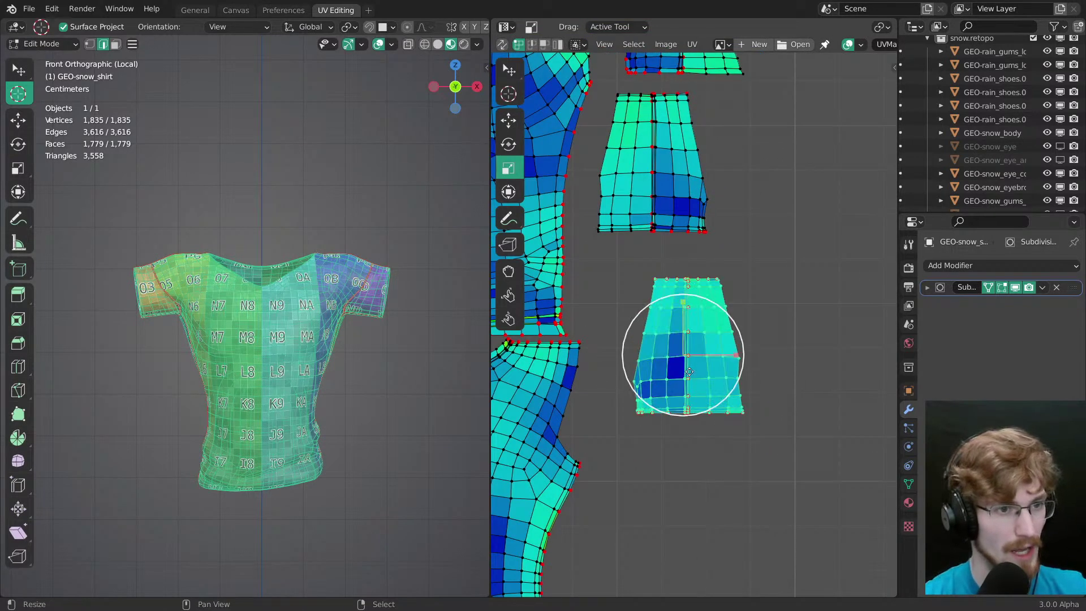
{"action": "middle_click_drag", "start_coordinate": [728, 345], "coordinate": [757, 453]}
{"action": "key", "text": "g"}
{"action": "left_click_drag", "start_coordinate": [794, 487], "coordinate": [759, 310]}
{"action": "middle_click_drag", "start_coordinate": [755, 339], "coordinate": [700, 301]}
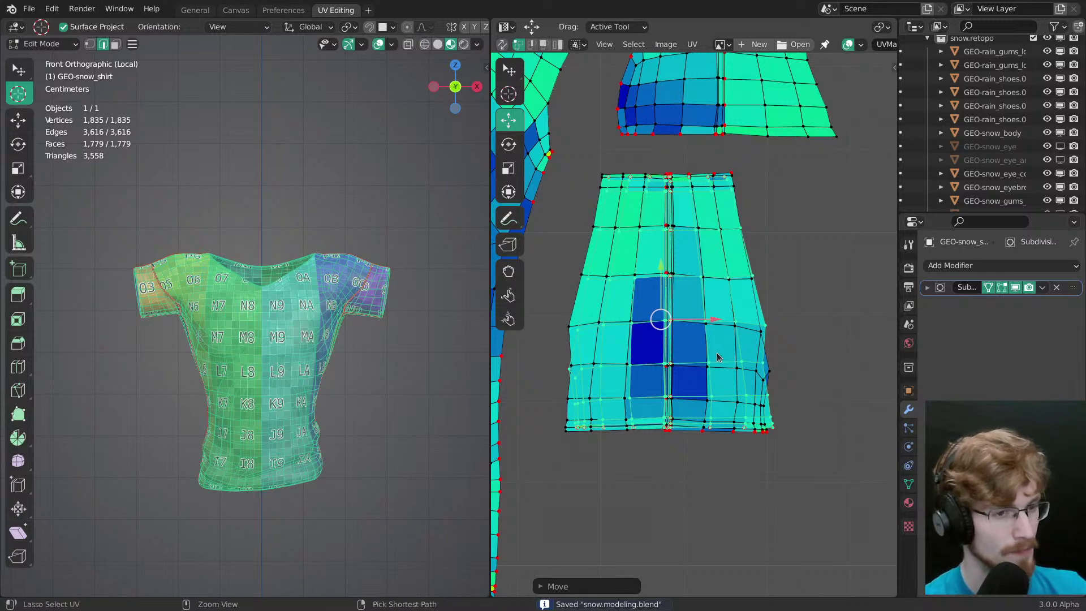
{"action": "key", "text": "ctrl+m"}
{"action": "key", "text": "x"}
{"action": "left_click", "coordinate": [687, 380]}
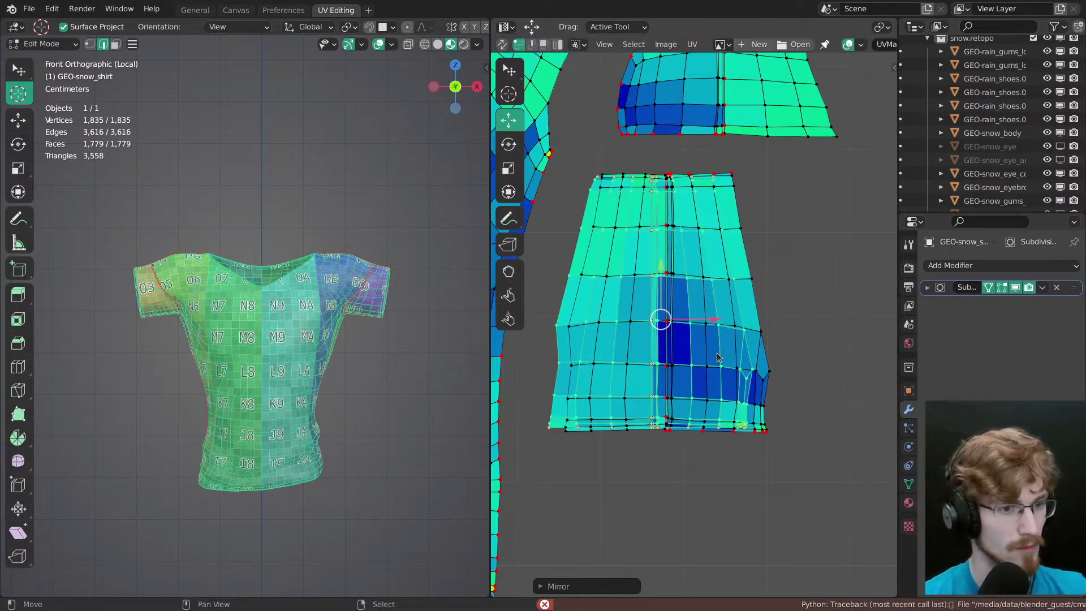
Step: Move, rotate and scale the mirrored sleeve island until it lines up with the matching island beneath it
{"action": "middle_click_drag", "start_coordinate": [686, 381], "coordinate": [733, 380]}
{"action": "key", "text": "g"}
{"action": "left_click_drag", "start_coordinate": [781, 389], "coordinate": [847, 383]}
{"action": "key", "text": "r"}
{"action": "key", "text": "s"}
{"action": "key", "text": "r"}
{"action": "key", "text": "g"}
{"action": "left_click_drag", "start_coordinate": [847, 384], "coordinate": [843, 380]}
{"action": "key", "text": "s"}
{"action": "key", "text": "g"}
{"action": "left_click_drag", "start_coordinate": [844, 380], "coordinate": [845, 387]}
{"action": "key", "text": "r"}
{"action": "key", "text": "g"}
{"action": "key", "text": "s"}
{"action": "left_click_drag", "start_coordinate": [846, 384], "coordinate": [847, 383]}
{"action": "left_click_drag", "start_coordinate": [846, 384], "coordinate": [847, 387]}
{"action": "middle_click_drag", "start_coordinate": [847, 394], "coordinate": [755, 478], "text": "ctrl"}
{"action": "middle_click_drag", "start_coordinate": [683, 344], "coordinate": [718, 336]}
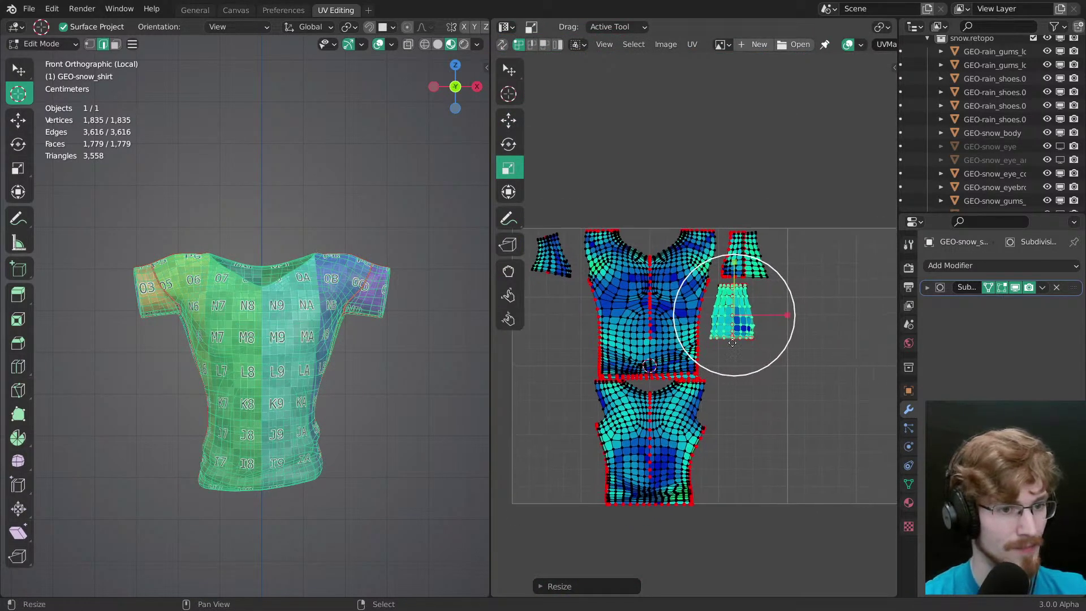
Step: Set the UV pivot to the 2D cursor and mirror the selected sleeve island along X to the other side of the torso
{"action": "left_click", "coordinate": [880, 28]}
{"action": "left_click", "coordinate": [898, 72]}
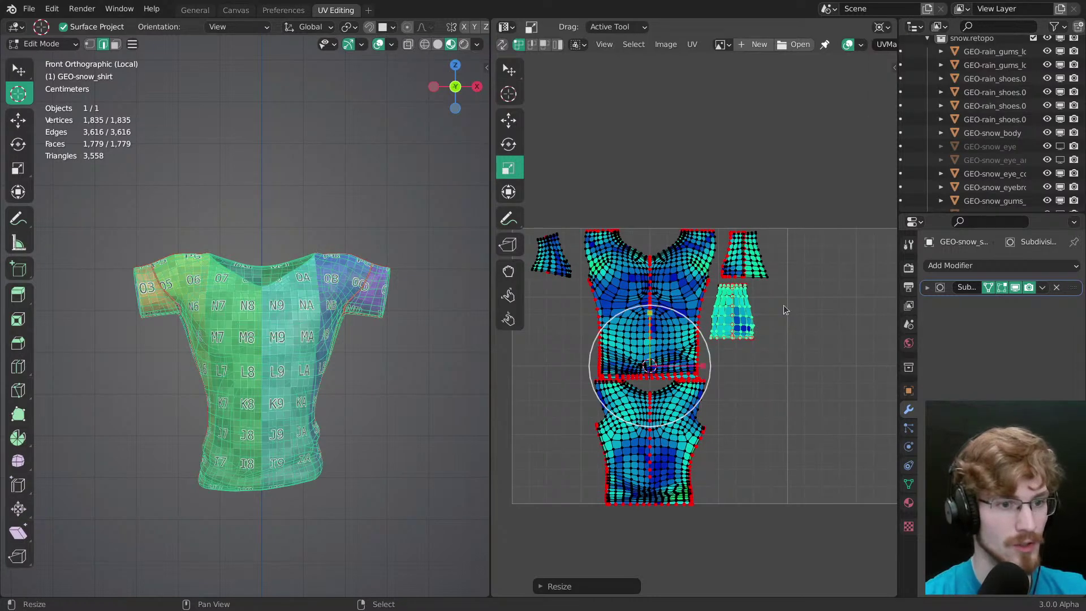
{"action": "key", "text": "ctrl+m"}
{"action": "key", "text": "x"}
{"action": "left_click", "coordinate": [592, 164]}
{"action": "middle_click_drag", "start_coordinate": [667, 277], "coordinate": [766, 296]}
{"action": "key", "text": "alt+a"}
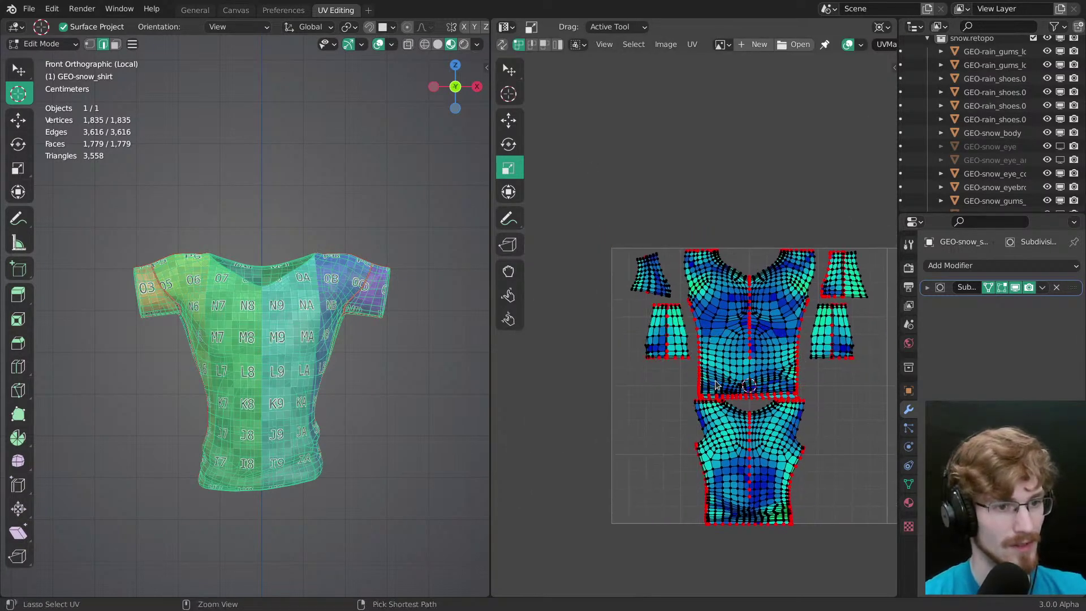
{"action": "middle_click_drag", "start_coordinate": [605, 357], "coordinate": [673, 280], "text": "ctrl"}
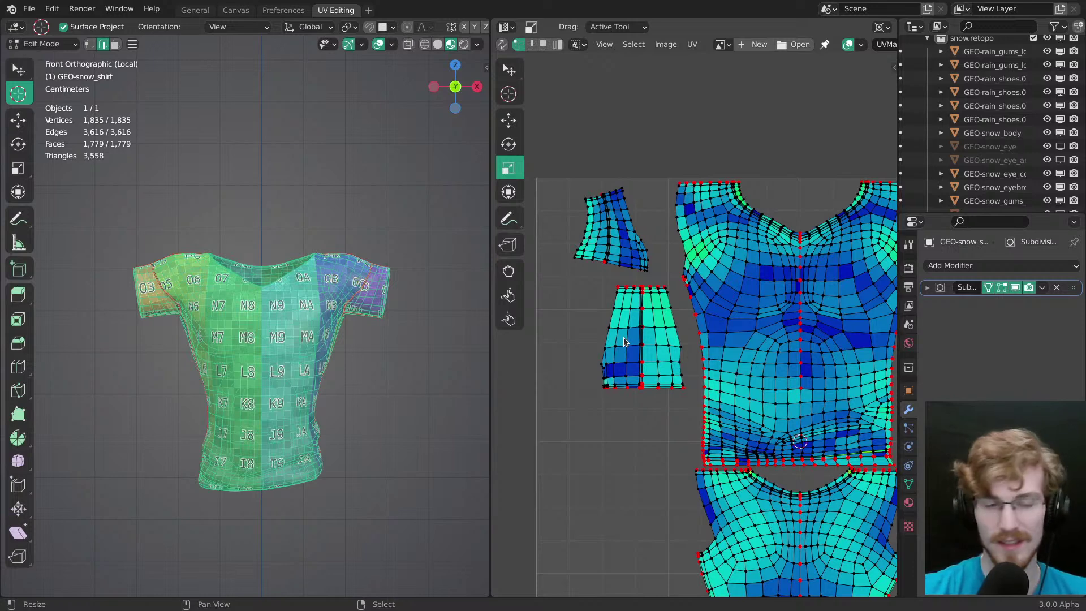
Step: Check the symmetry of the upper torso island by previewing an X mirror about the 2D cursor
{"action": "middle_click_drag", "start_coordinate": [756, 326], "coordinate": [681, 323]}
{"action": "key", "text": "l"}
{"action": "key", "text": "ctrl+m"}
{"action": "key", "text": "x"}
{"action": "right_click", "coordinate": [656, 227]}
{"action": "key", "text": "ctrl+m"}
{"action": "key", "text": "x"}
{"action": "right_click", "coordinate": [656, 226]}
Step: Check the symmetry of the lower torso island by trying X mirrors about the 2D cursor
{"action": "middle_click_drag", "start_coordinate": [682, 561], "coordinate": [660, 309]}
{"action": "right_click", "coordinate": [659, 307]}
{"action": "key", "text": "l"}
{"action": "key", "text": "ctrl+m"}
{"action": "key", "text": "x"}
{"action": "right_click", "coordinate": [640, 275]}
{"action": "key", "text": "ctrl+m"}
{"action": "key", "text": "x"}
{"action": "left_click", "coordinate": [639, 275]}
Step: Switch the pivot away from the 2D cursor, then scale and move the lower torso island's right side border to match the left
{"action": "right_click", "coordinate": [735, 378], "text": "alt"}
{"action": "middle_click_drag", "start_coordinate": [766, 400], "coordinate": [707, 400]}
{"action": "middle_click_drag", "start_coordinate": [707, 400], "coordinate": [790, 364], "text": "ctrl"}
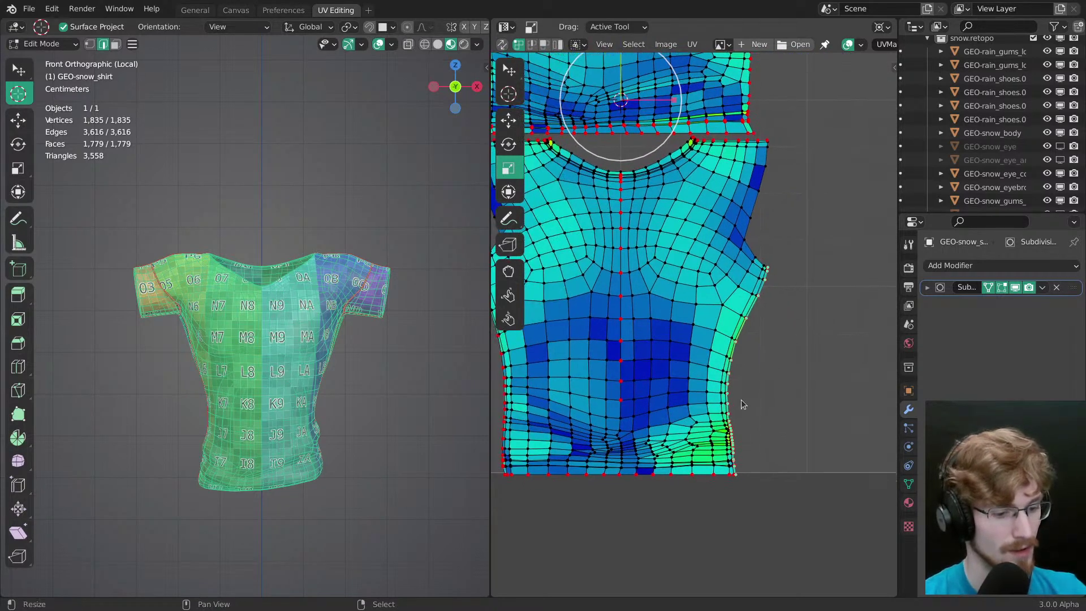
{"action": "key", "text": "period"}
{"action": "mouse_move", "coordinate": [795, 409]}
{"action": "left_mouse_down"}
{"action": "mouse_move", "coordinate": [771, 401]}
{"action": "mouse_move", "coordinate": [786, 401]}
{"action": "left_mouse_up"}
{"action": "right_click", "coordinate": [789, 407]}
{"action": "key", "text": "g"}
{"action": "key", "text": "s"}
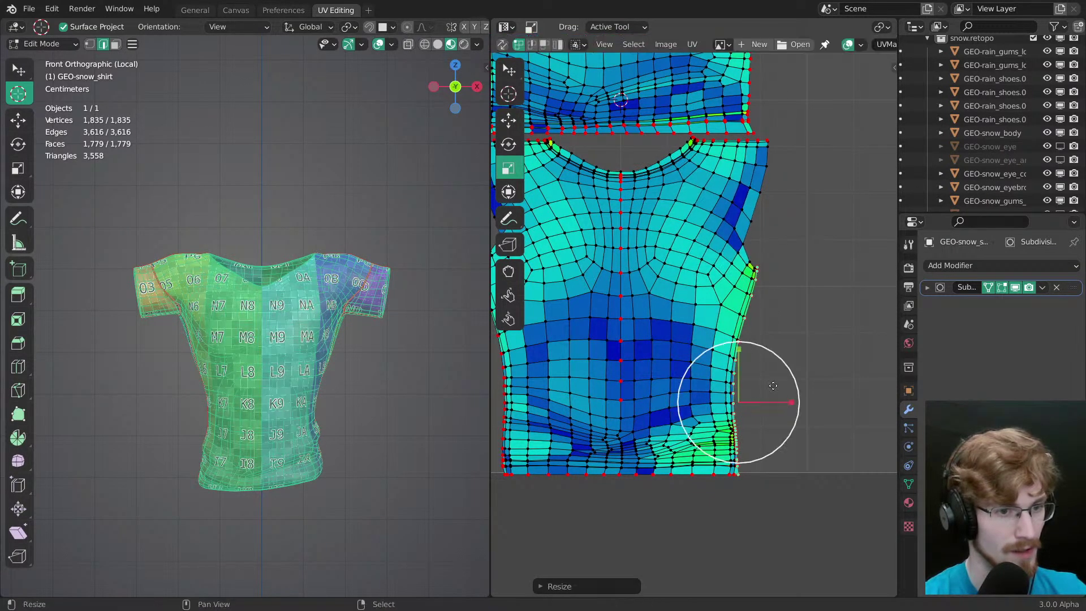
{"action": "middle_click_drag", "start_coordinate": [775, 390], "coordinate": [764, 431], "text": "ctrl"}
Step: Select the entire lower torso island and set the UV pivot back to the 2D cursor
{"action": "key", "text": "alt+a"}
{"action": "key", "text": "l"}
{"action": "key", "text": "period"}
{"action": "left_click", "coordinate": [623, 449]}
{"action": "key", "text": "period"}
{"action": "left_click", "coordinate": [716, 410]}
Step: Compare the adjusted lower torso island with its X-mirrored preview, cancelling the mirror each time
{"action": "middle_click_drag", "start_coordinate": [565, 73], "coordinate": [626, 80]}
{"action": "key", "text": "ctrl+m"}
{"action": "key", "text": "x"}
{"action": "right_click", "coordinate": [626, 80]}
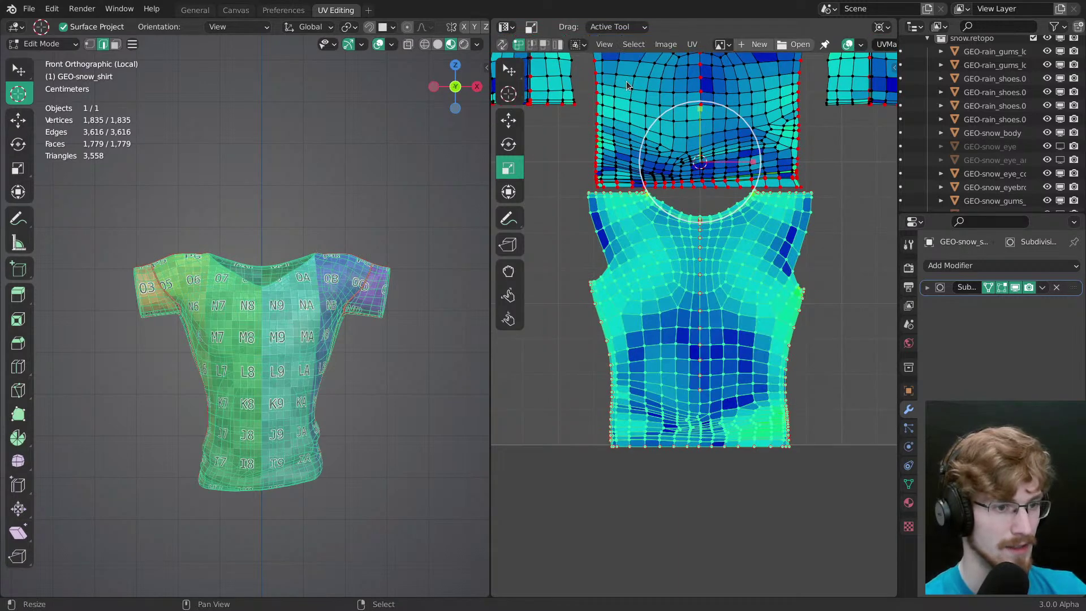
{"action": "key", "text": "ctrl+m"}
{"action": "key", "text": "x"}
{"action": "right_click", "coordinate": [626, 80]}
{"action": "middle_click_drag", "start_coordinate": [701, 163], "coordinate": [708, 221]}
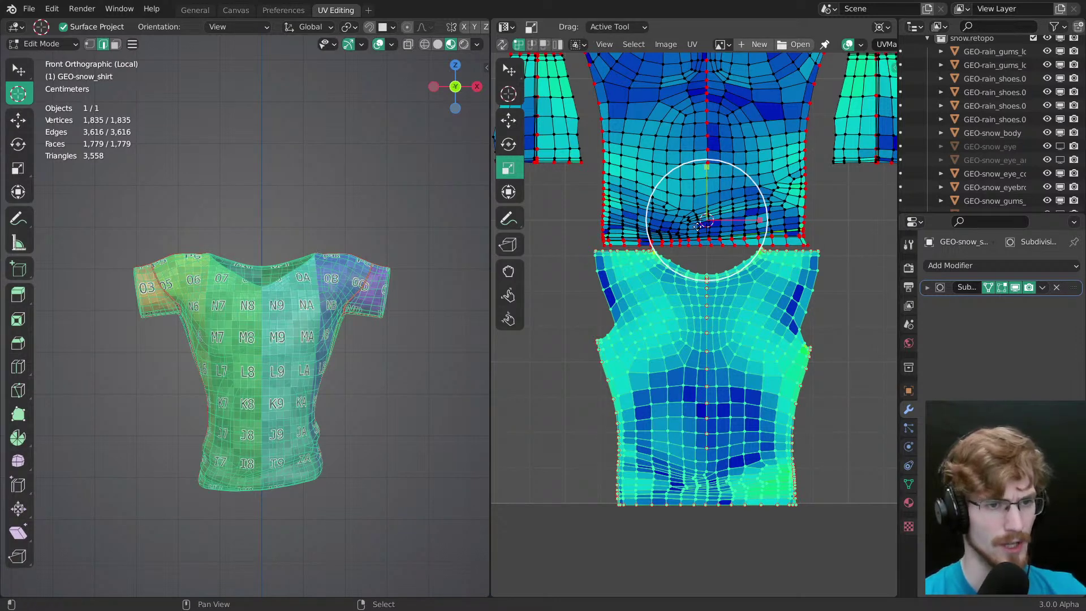
{"action": "middle_click_drag", "start_coordinate": [703, 228], "coordinate": [703, 238]}
{"action": "key", "text": "ctrl+m"}
{"action": "key", "text": "x"}
{"action": "right_click", "coordinate": [671, 346]}
{"action": "key", "text": "ctrl+m"}
{"action": "key", "text": "x"}
{"action": "right_click", "coordinate": [671, 347]}
{"action": "key", "text": "ctrl+m"}
{"action": "key", "text": "x"}
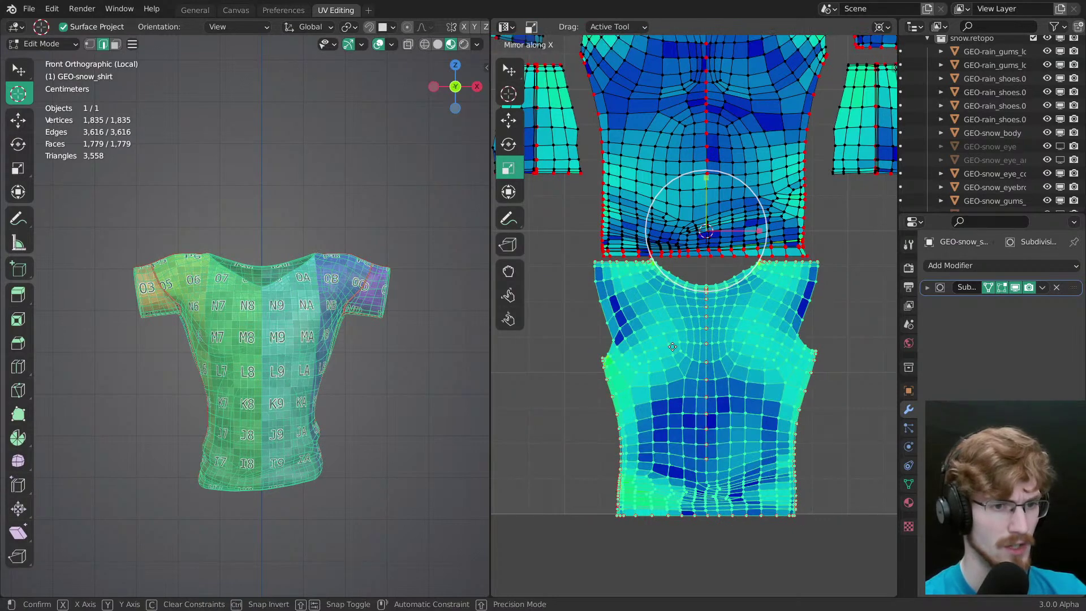
{"action": "right_click", "coordinate": [671, 347]}
Step: Adjust the armpit corner vertices on the right border of the lower torso island
{"action": "key", "text": "alt+a"}
{"action": "middle_click_drag", "start_coordinate": [818, 344], "coordinate": [682, 331]}
{"action": "mouse_move", "coordinate": [682, 330]}
{"action": "middle_mouse_down", "text": "ctrl"}
{"action": "mouse_move", "coordinate": [681, 268]}
{"action": "mouse_move", "coordinate": [690, 335]}
{"action": "middle_mouse_up", "text": "ctrl"}
{"action": "key", "text": "w"}
{"action": "scroll", "coordinate": [689, 334], "scroll_direction": "up", "scroll_amount": 2}
{"action": "left_click", "coordinate": [669, 343]}
{"action": "key", "text": "g"}
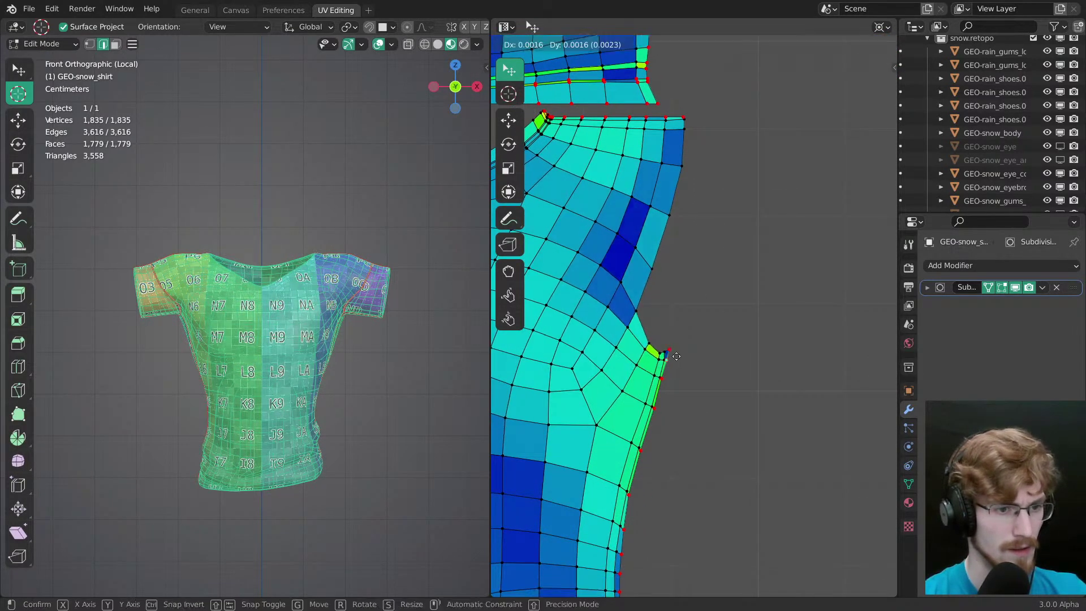
{"action": "left_click", "coordinate": [673, 351]}
{"action": "left_click_drag", "start_coordinate": [665, 380], "coordinate": [657, 407]}
{"action": "scroll", "coordinate": [645, 387], "scroll_direction": "down", "scroll_amount": 4}
Step: Recheck the lower torso island's armpit symmetry with an X mirror preview
{"action": "middle_click_drag", "start_coordinate": [622, 385], "coordinate": [726, 344]}
{"action": "key", "text": "l"}
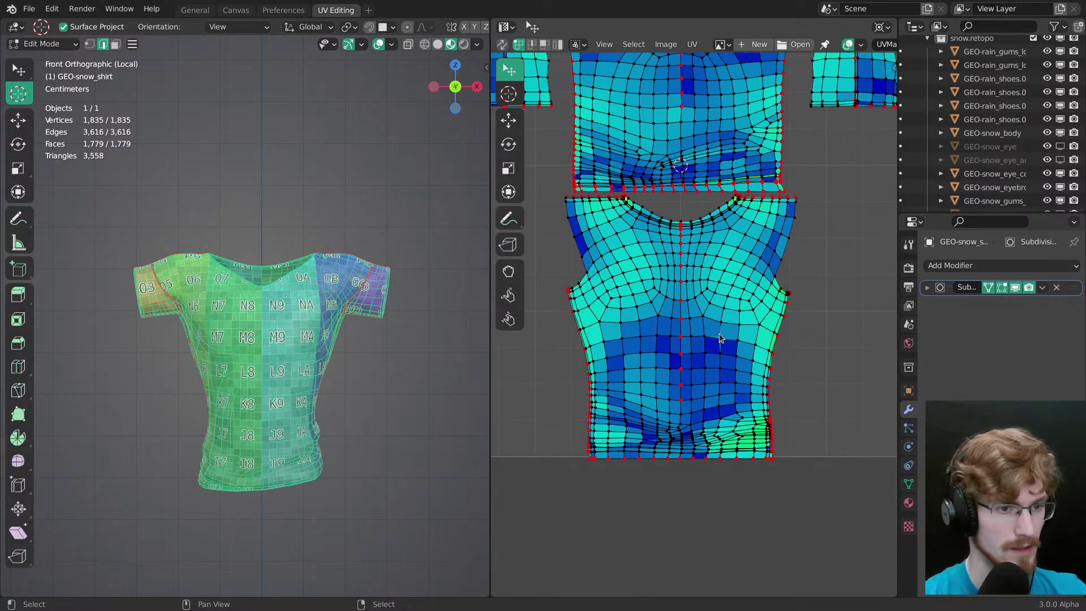
{"action": "key", "text": "m"}
{"action": "key", "text": "Escape"}
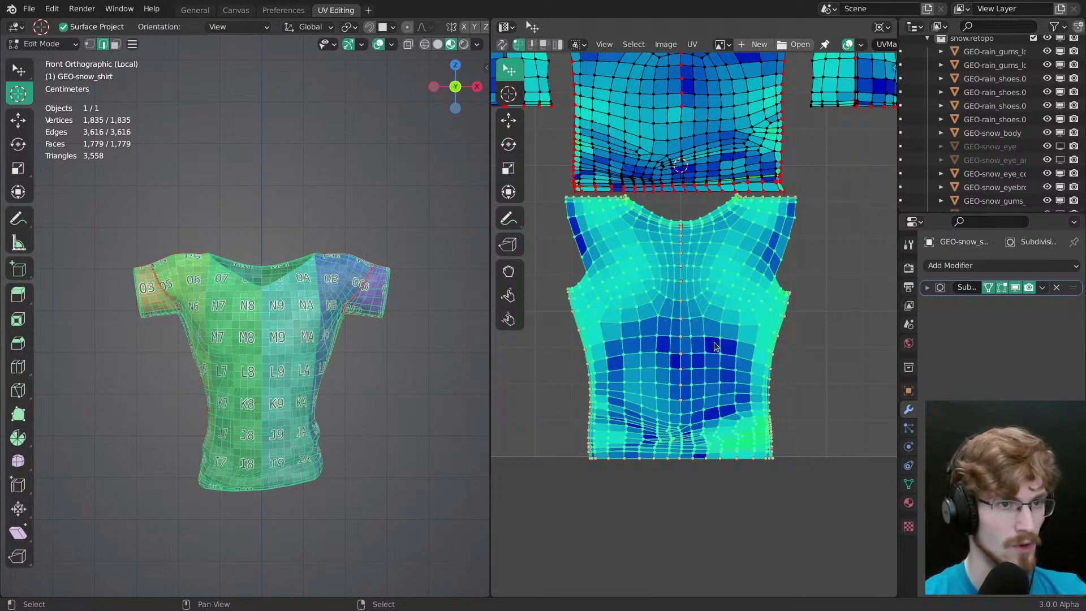
{"action": "key", "text": "ctrl+m"}
{"action": "key", "text": "x"}
{"action": "key", "text": "x"}
{"action": "key", "text": "x"}
{"action": "key", "text": "Escape"}
Step: Deselect all UVs and save the file
{"action": "key", "text": "alt+a"}
{"action": "middle_click_drag", "start_coordinate": [689, 200], "coordinate": [699, 426]}
{"action": "key", "text": "ctrl+s"}
{"action": "middle_click_drag", "start_coordinate": [643, 280], "coordinate": [684, 303]}
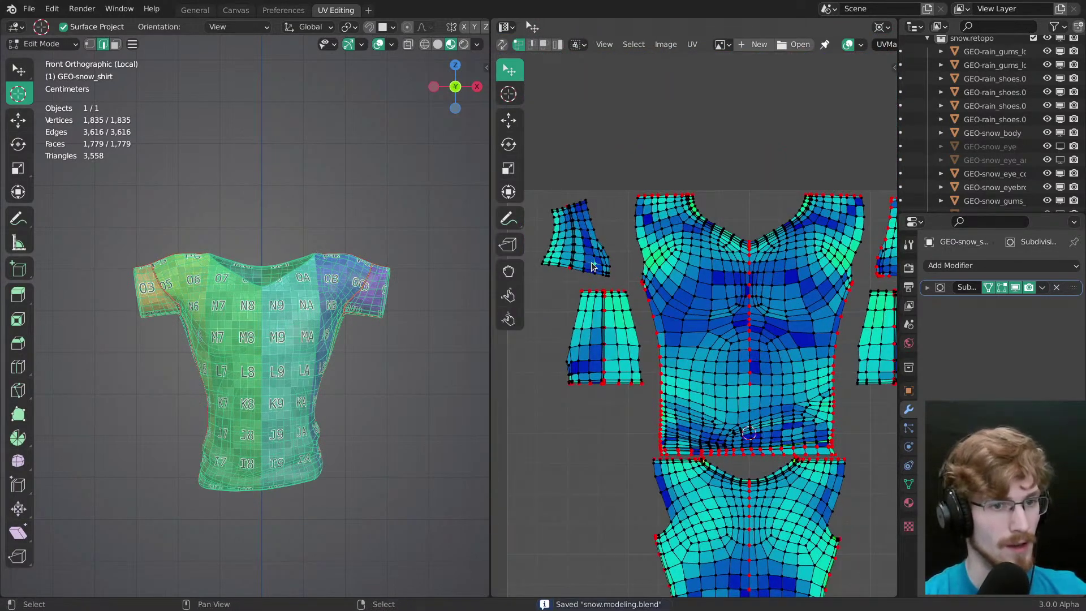
Step: Pin the corner vertices of the tilted sleeve island at the upper left of the UV layout
{"action": "key", "text": "l"}
{"action": "middle_click_drag", "start_coordinate": [593, 267], "coordinate": [689, 372]}
{"action": "middle_click_drag", "start_coordinate": [689, 372], "coordinate": [654, 235], "text": "ctrl"}
{"action": "middle_click_drag", "start_coordinate": [628, 344], "coordinate": [726, 300]}
{"action": "key", "text": "alt+a"}
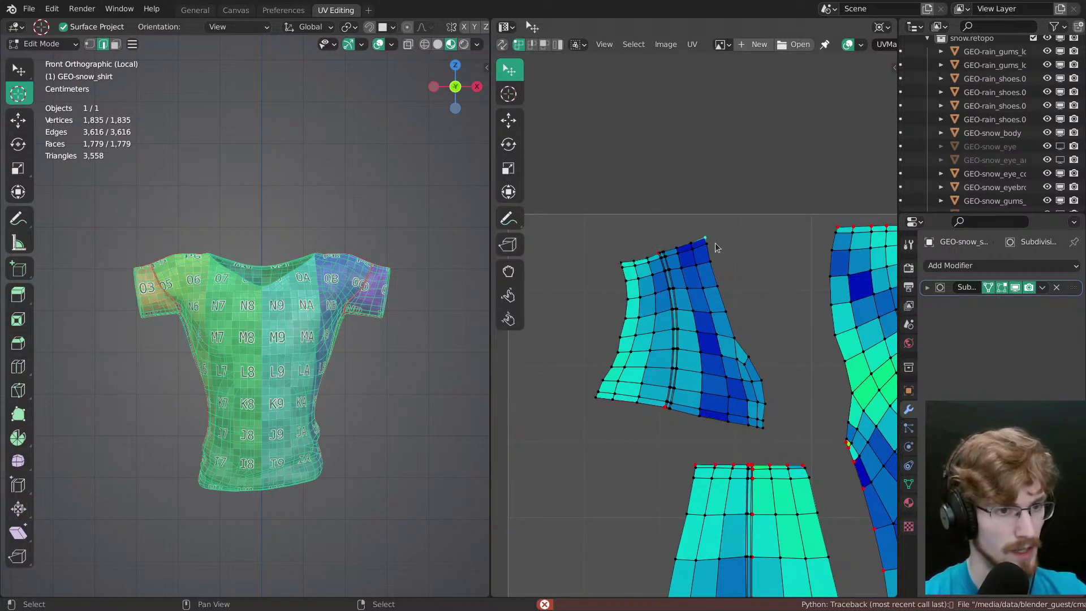
{"action": "key", "text": "l"}
{"action": "scroll", "coordinate": [675, 303], "scroll_direction": "down", "scroll_amount": 2}
{"action": "key", "text": "alt+a"}
{"action": "scroll", "coordinate": [714, 247], "scroll_direction": "up", "scroll_amount": 2}
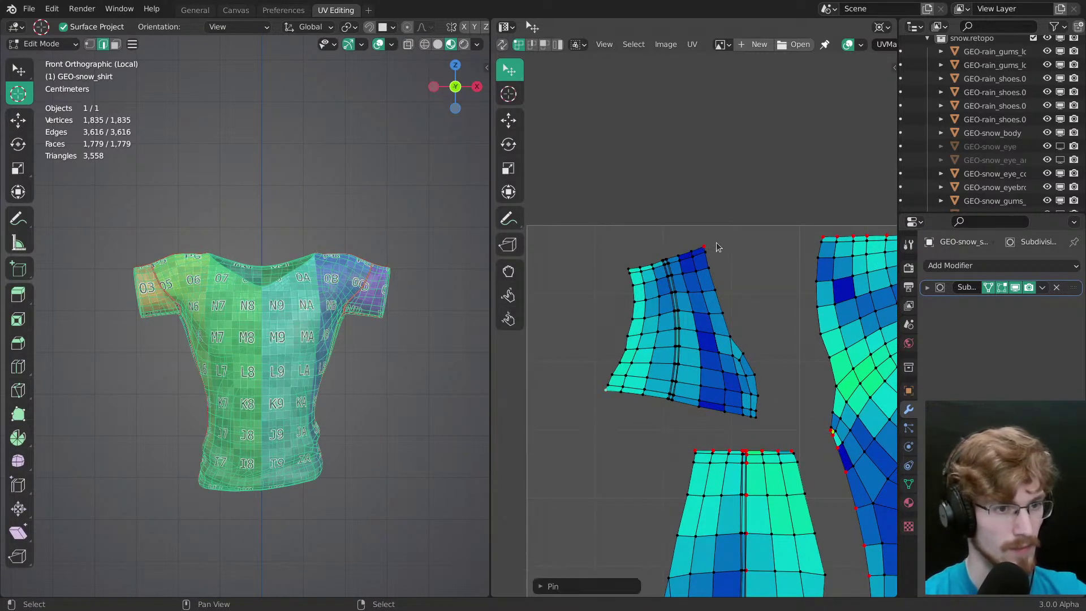
Step: Move the pinned corners of the upper-left sleeve island until its top and bottom borders are level and its sides symmetrical
{"action": "left_click", "coordinate": [713, 243]}
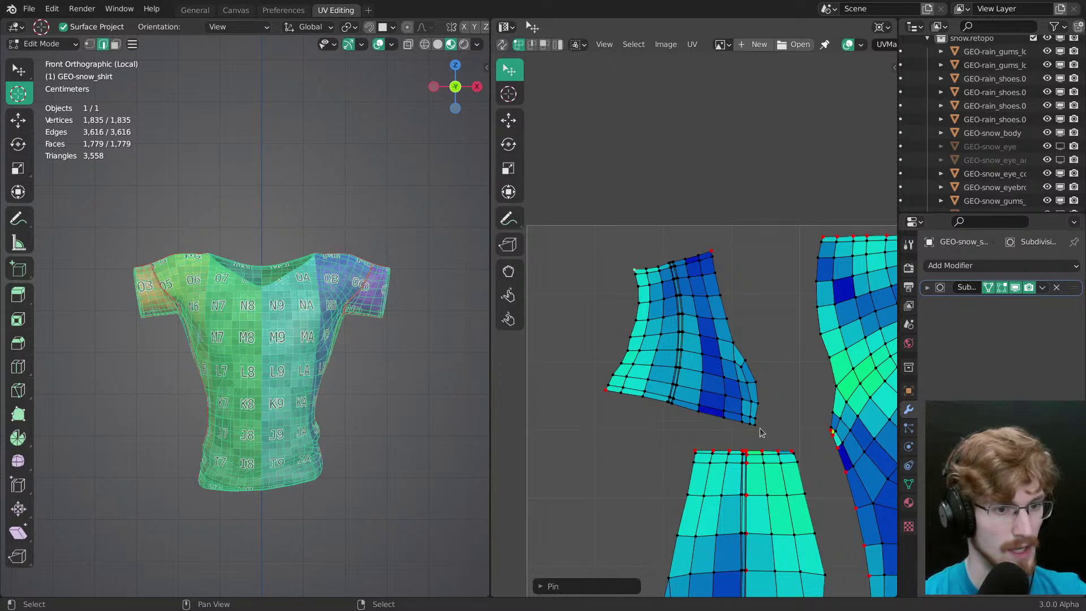
{"action": "left_click_drag", "start_coordinate": [637, 268], "coordinate": [625, 262]}
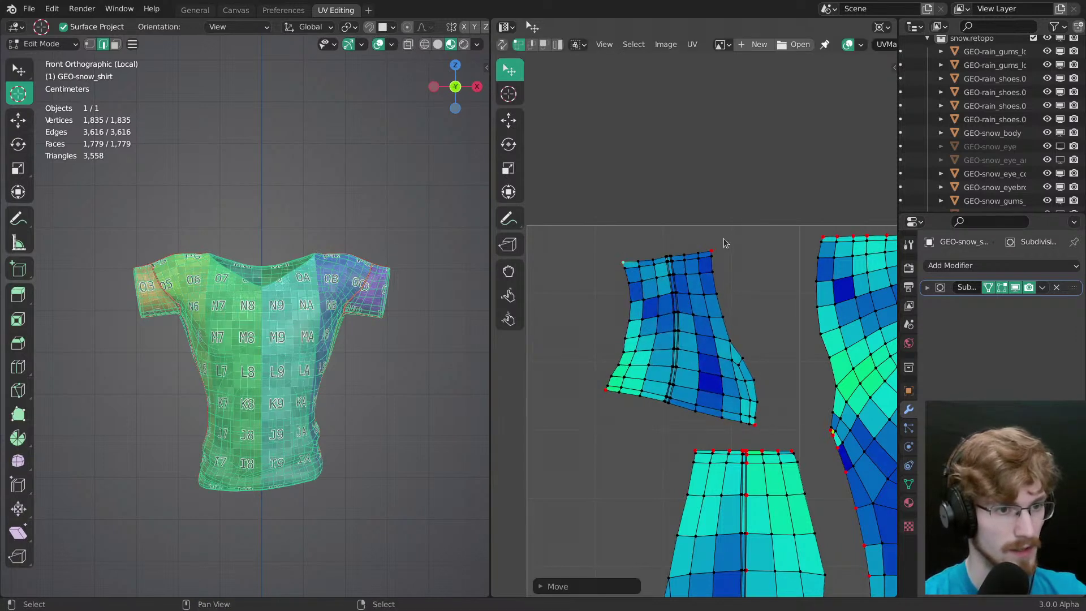
{"action": "left_click_drag", "start_coordinate": [714, 251], "coordinate": [721, 264]}
{"action": "left_click_drag", "start_coordinate": [762, 426], "coordinate": [753, 401]}
{"action": "left_click_drag", "start_coordinate": [588, 394], "coordinate": [608, 394]}
{"action": "left_click_drag", "start_coordinate": [622, 262], "coordinate": [634, 264]}
{"action": "left_click_drag", "start_coordinate": [625, 393], "coordinate": [605, 396]}
{"action": "mouse_move", "coordinate": [619, 257]}
{"action": "left_mouse_down"}
{"action": "mouse_move", "coordinate": [606, 249]}
{"action": "mouse_move", "coordinate": [619, 249]}
{"action": "left_mouse_up"}
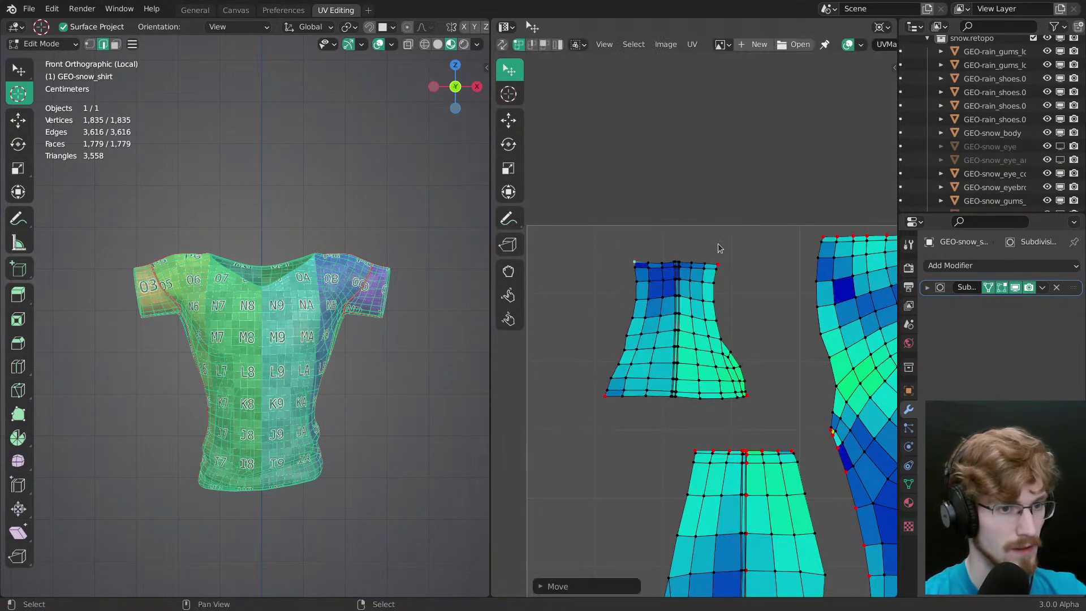
{"action": "middle_click_drag", "start_coordinate": [749, 347], "coordinate": [584, 392]}
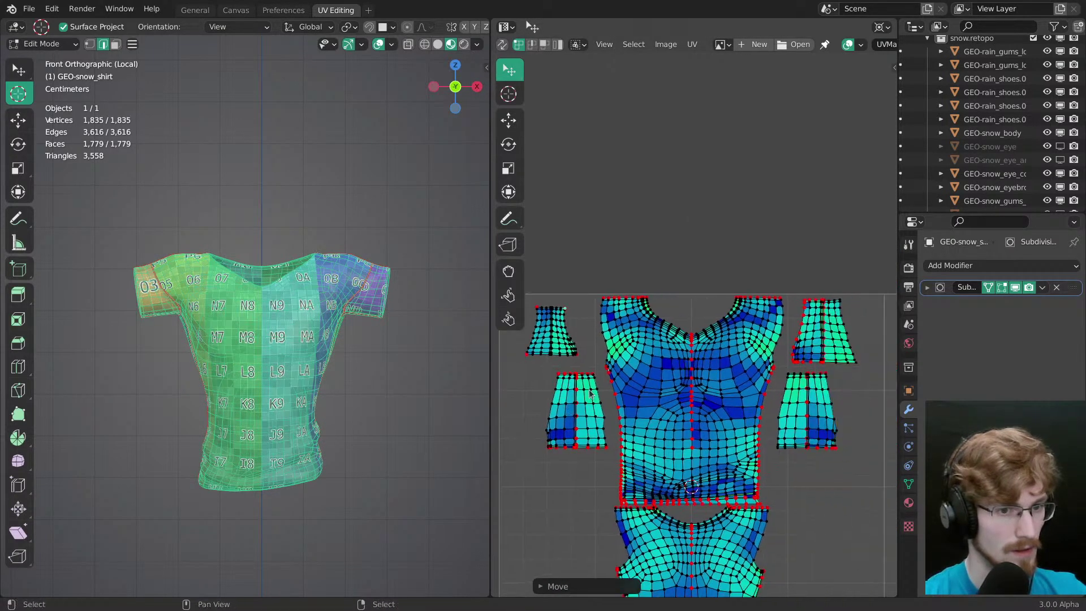
Step: Scale up the upper-left sleeve island, place it beside the upper torso island, and deselect it
{"action": "left_click_drag", "start_coordinate": [579, 355], "coordinate": [620, 381]}
{"action": "key", "text": "l"}
{"action": "key", "text": "s"}
{"action": "left_click", "coordinate": [618, 384]}
{"action": "key", "text": "period"}
{"action": "key", "text": "s"}
{"action": "left_click", "coordinate": [636, 370]}
{"action": "key", "text": "g"}
{"action": "left_click", "coordinate": [636, 370]}
{"action": "middle_click_drag", "start_coordinate": [630, 368], "coordinate": [785, 390], "text": "ctrl"}
{"action": "key", "text": "s"}
{"action": "left_click", "coordinate": [778, 382]}
{"action": "key", "text": "alt+a"}
Step: Try to flatten and shift the top border of the upper-left sleeve island
{"action": "right_click", "coordinate": [719, 254], "text": "alt"}
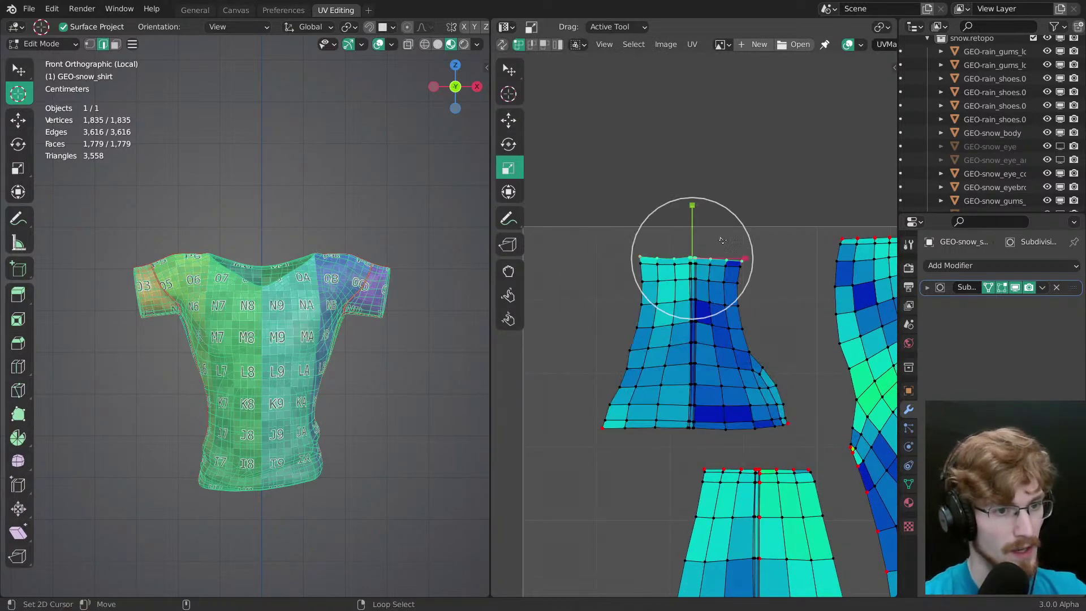
{"action": "scroll", "coordinate": [720, 240], "scroll_direction": "up", "scroll_amount": 1}
{"action": "key", "text": "p"}
{"action": "left_click_drag", "start_coordinate": [692, 193], "coordinate": [692, 242]}
{"action": "key", "text": "g"}
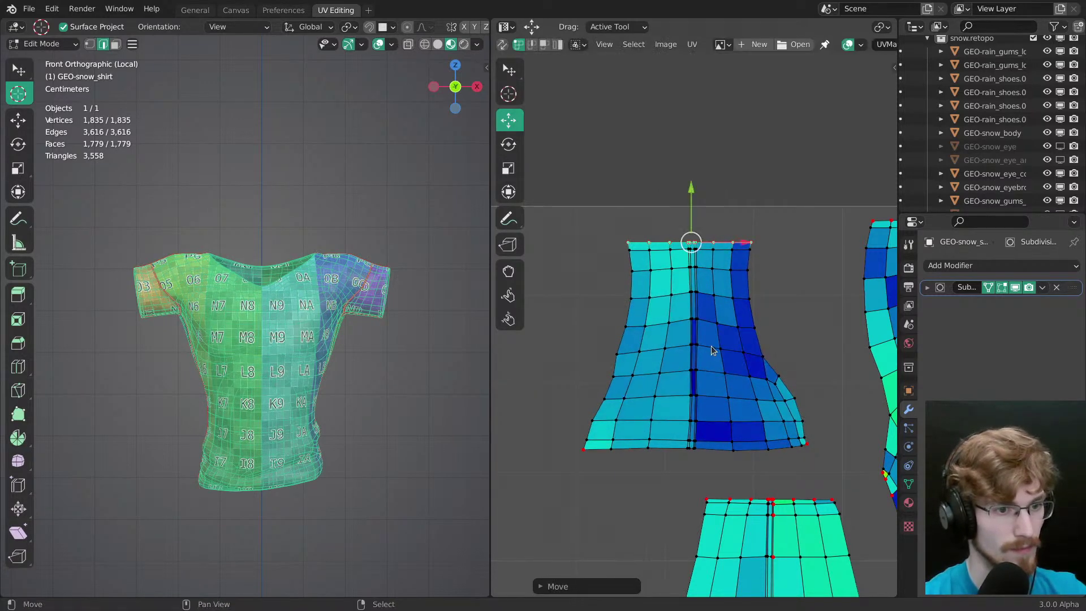
{"action": "key", "text": "ctrl+z"}
Step: Align the centre seam vertices of the upper-left sleeve island in a straight vertical line
{"action": "right_click", "coordinate": [696, 338], "text": "alt"}
{"action": "middle_click_drag", "start_coordinate": [698, 338], "coordinate": [655, 395]}
{"action": "middle_click_drag", "start_coordinate": [843, 362], "coordinate": [656, 385]}
{"action": "middle_click_drag", "start_coordinate": [656, 385], "coordinate": [656, 328], "text": "ctrl"}
{"action": "middle_click_drag", "start_coordinate": [656, 328], "coordinate": [730, 291]}
{"action": "middle_click_drag", "start_coordinate": [543, 362], "coordinate": [825, 379]}
{"action": "middle_click_drag", "start_coordinate": [503, 392], "coordinate": [675, 270]}
{"action": "key", "text": "s"}
{"action": "left_click_drag", "start_coordinate": [706, 272], "coordinate": [700, 272]}
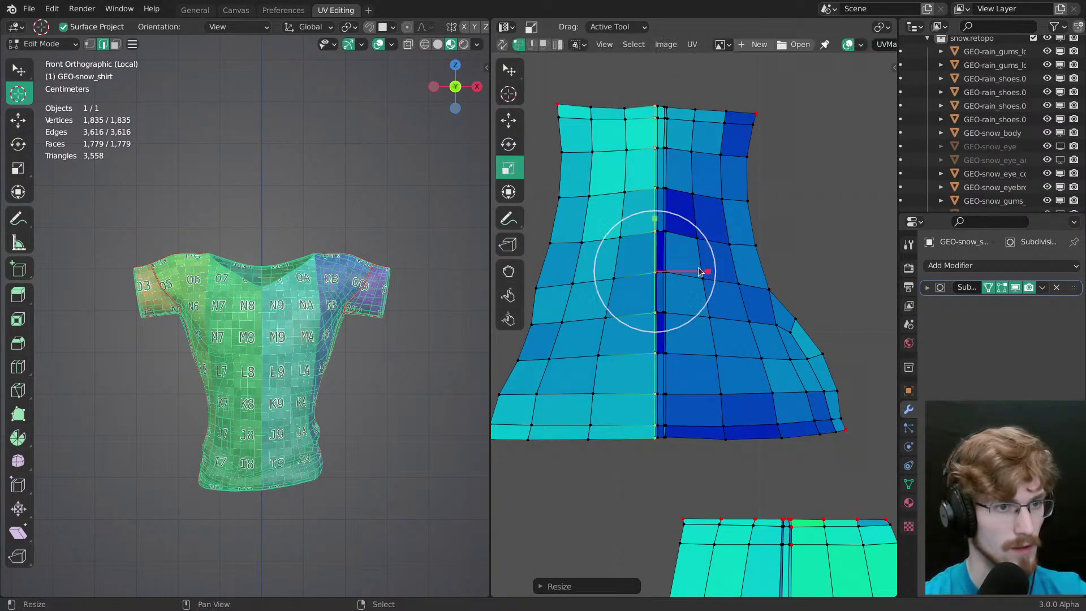
Step: Flatten and pin the top border of the upper-left sleeve island, and adjust its width
{"action": "right_click", "coordinate": [692, 111], "text": "alt"}
{"action": "middle_click_drag", "start_coordinate": [667, 86], "coordinate": [680, 158]}
{"action": "key", "text": "p"}
{"action": "left_click_drag", "start_coordinate": [676, 134], "coordinate": [691, 164]}
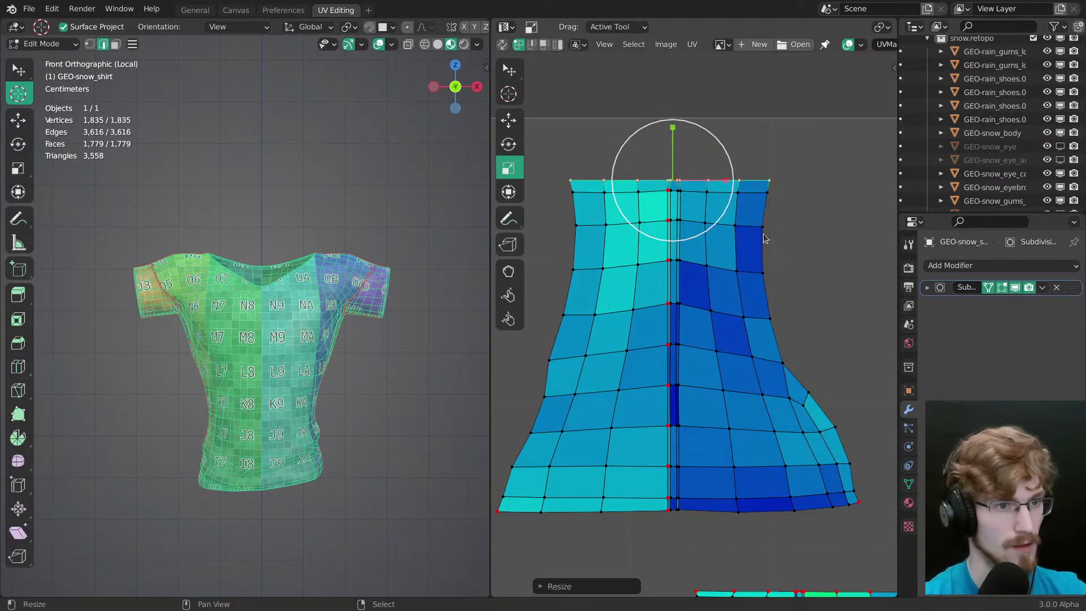
{"action": "key", "text": "s"}
{"action": "left_click", "coordinate": [767, 232]}
Step: Flatten and pin the bottom border of the upper-left sleeve island, adjust its width, and deselect it
{"action": "middle_click_drag", "start_coordinate": [759, 491], "coordinate": [719, 386]}
{"action": "right_click", "coordinate": [693, 381], "text": "alt"}
{"action": "key", "text": "p"}
{"action": "left_click_drag", "start_coordinate": [673, 321], "coordinate": [673, 332]}
{"action": "key", "text": "0"}
{"action": "key", "text": "s"}
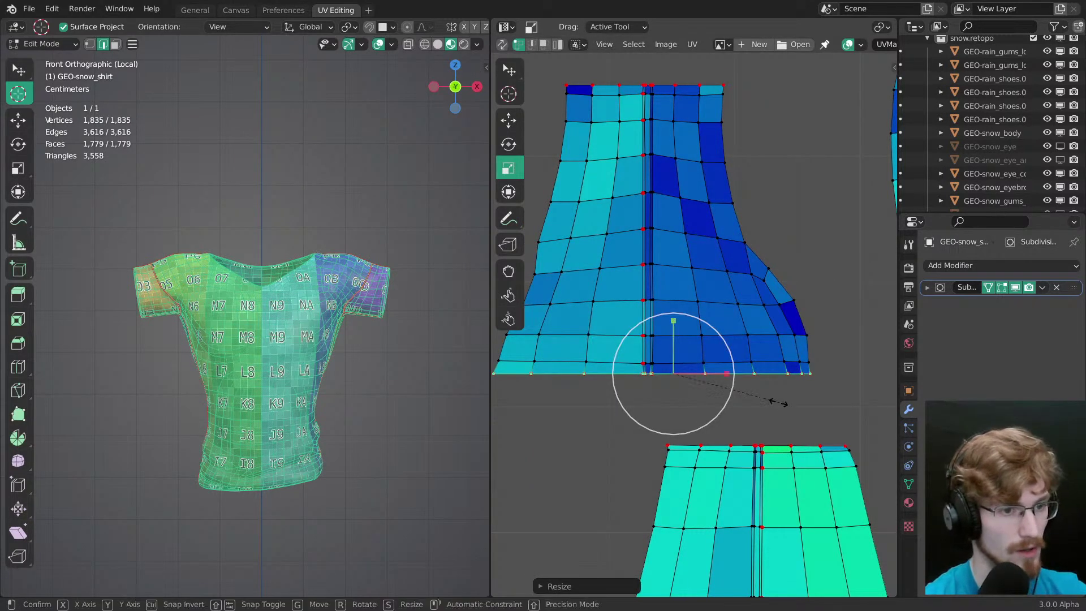
{"action": "left_click", "coordinate": [775, 402]}
{"action": "key", "text": "alt+a"}
Step: Move the whole upper-left sleeve island over the upper-right sleeve island and mirror it along X
{"action": "middle_click_drag", "start_coordinate": [753, 317], "coordinate": [764, 356]}
{"action": "middle_click_drag", "start_coordinate": [764, 355], "coordinate": [710, 323], "text": "ctrl"}
{"action": "middle_click_drag", "start_coordinate": [710, 323], "coordinate": [628, 339]}
{"action": "key", "text": "l"}
{"action": "key", "text": "g"}
{"action": "left_click_drag", "start_coordinate": [611, 342], "coordinate": [891, 356]}
{"action": "middle_click_drag", "start_coordinate": [891, 356], "coordinate": [636, 390]}
{"action": "left_click_drag", "start_coordinate": [636, 390], "coordinate": [700, 379]}
{"action": "middle_click_drag", "start_coordinate": [700, 379], "coordinate": [639, 400], "text": "ctrl"}
{"action": "middle_click_drag", "start_coordinate": [639, 400], "coordinate": [736, 402]}
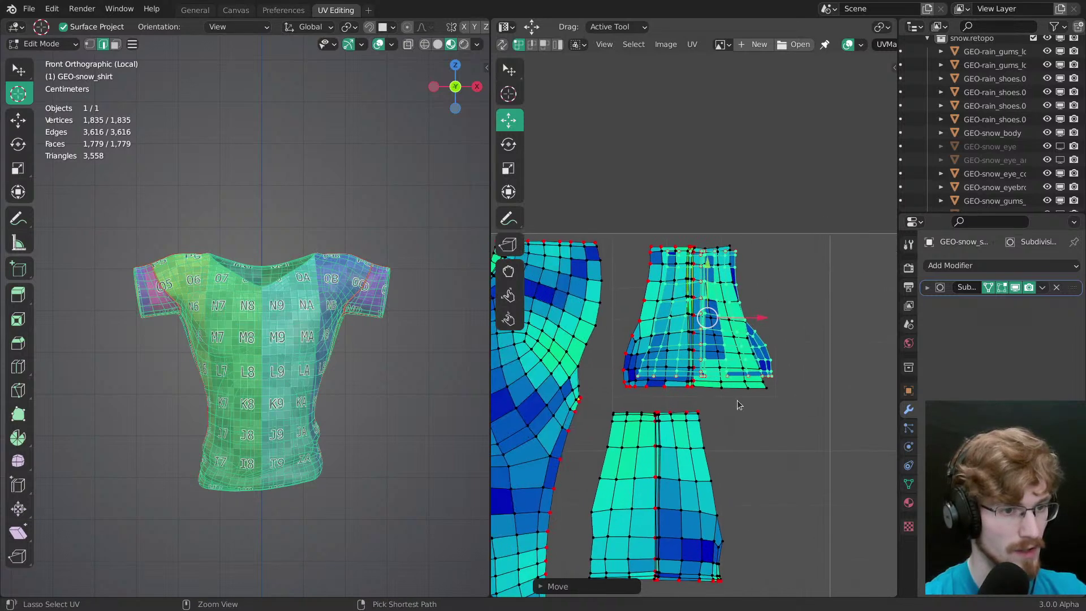
{"action": "key", "text": "ctrl+m"}
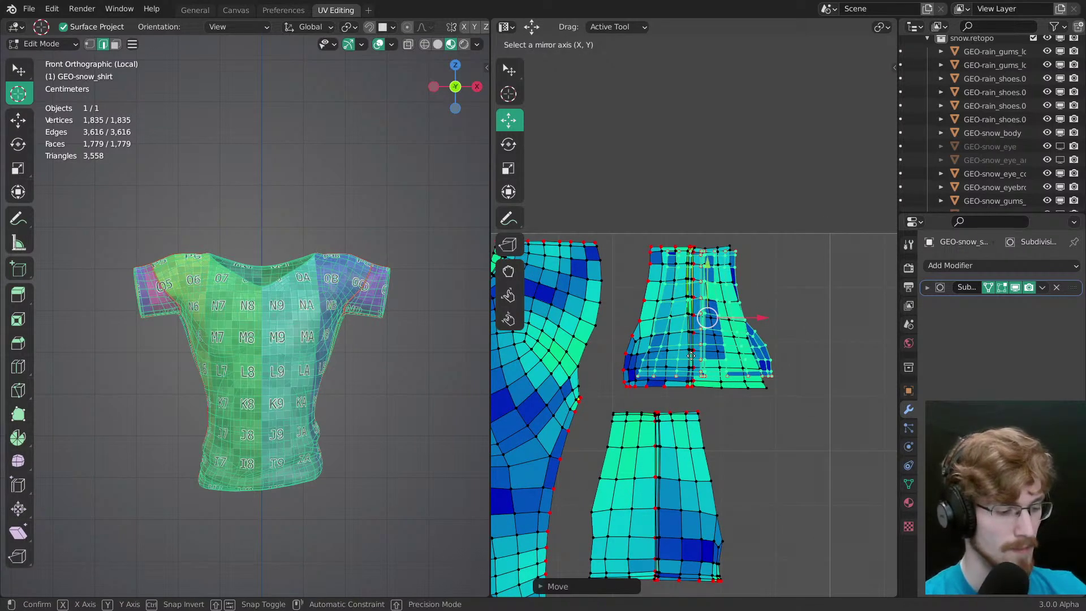
{"action": "key", "text": "x"}
{"action": "left_click", "coordinate": [690, 355]}
Step: Move, scale and rotate the mirrored sleeve island until it matches the upper-right sleeve island beneath it
{"action": "middle_click_drag", "start_coordinate": [692, 356], "coordinate": [758, 376], "text": "ctrl"}
{"action": "left_click_drag", "start_coordinate": [785, 388], "coordinate": [820, 412]}
{"action": "key", "text": "s"}
{"action": "key", "text": "g"}
{"action": "key", "text": "s"}
{"action": "key", "text": "r"}
{"action": "key", "text": "g"}
{"action": "key", "text": "s"}
{"action": "key", "text": "g"}
{"action": "middle_click_drag", "start_coordinate": [790, 403], "coordinate": [777, 417], "text": "ctrl"}
Step: Change the pivot and mirror the fitted sleeve island along X across the torso's centre line to the opposite side
{"action": "key", "text": "period"}
{"action": "left_click", "coordinate": [823, 399]}
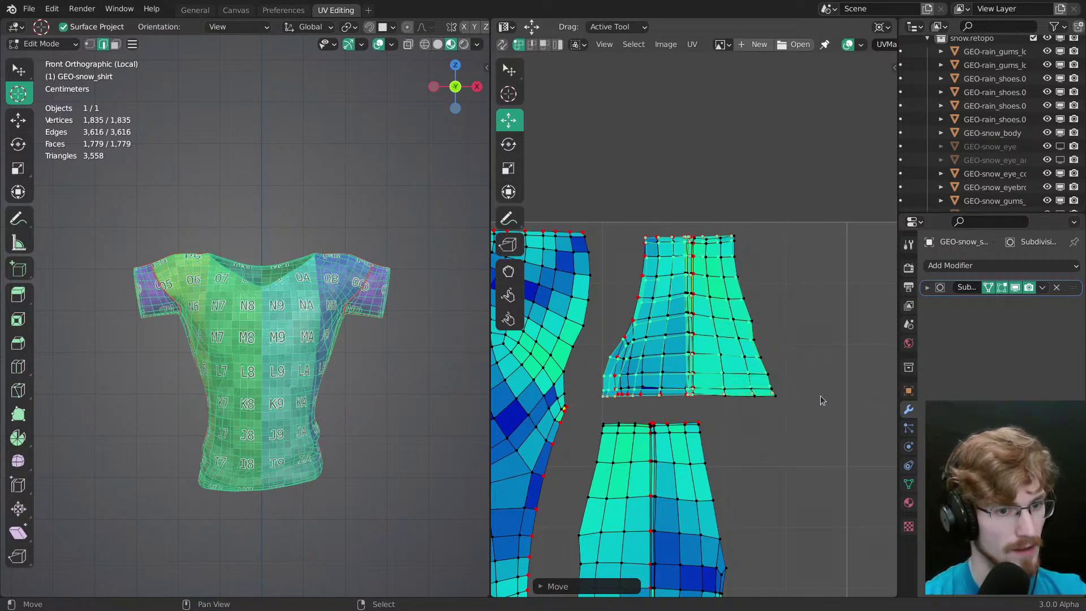
{"action": "middle_click_drag", "start_coordinate": [743, 370], "coordinate": [707, 356], "text": "ctrl"}
{"action": "key", "text": "ctrl+m"}
{"action": "key", "text": "x"}
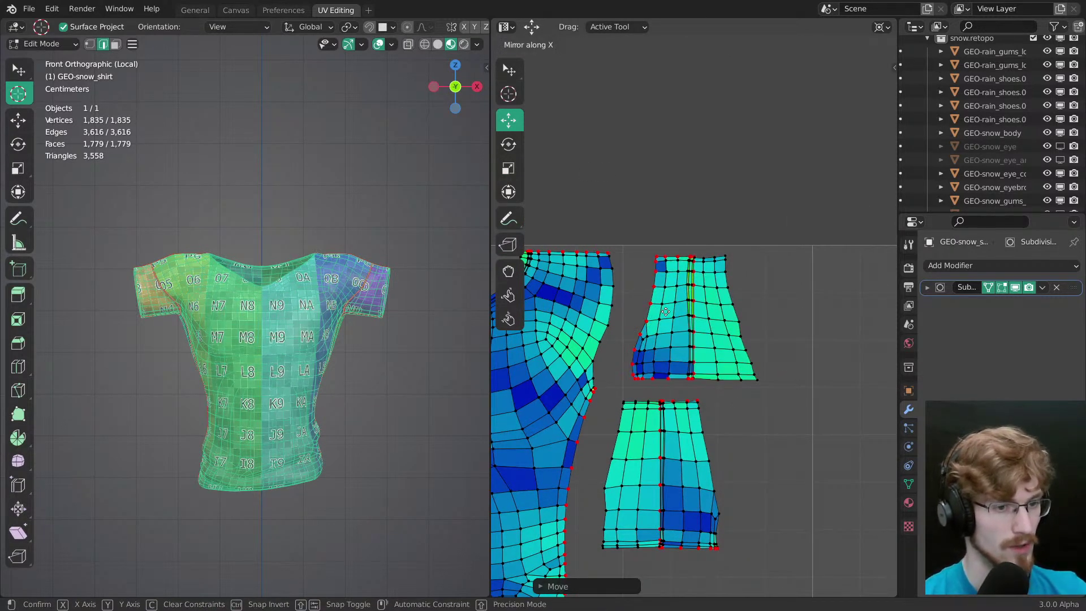
{"action": "left_click", "coordinate": [679, 323]}
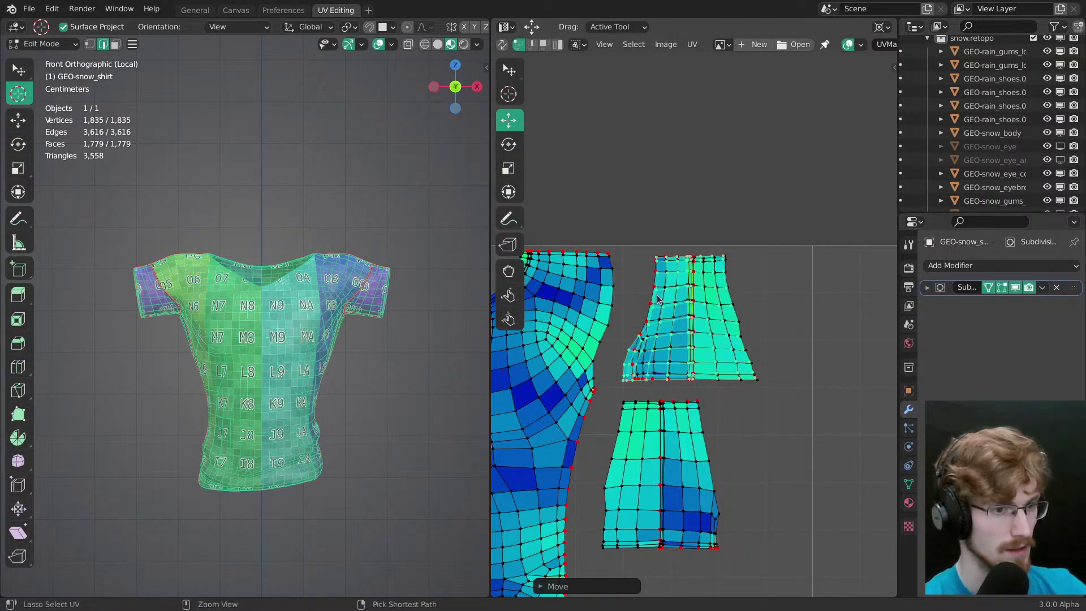
{"action": "key", "text": "ctrl+m"}
{"action": "left_click", "coordinate": [729, 296]}
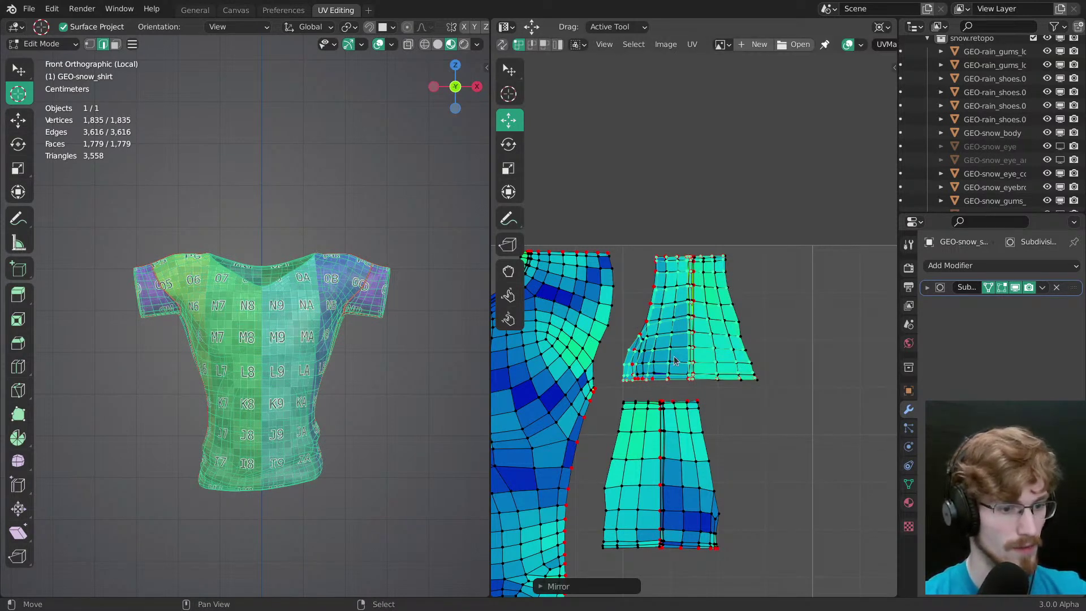
{"action": "key", "text": "ctrl+m"}
{"action": "key", "text": "x"}
{"action": "left_click", "coordinate": [715, 210]}
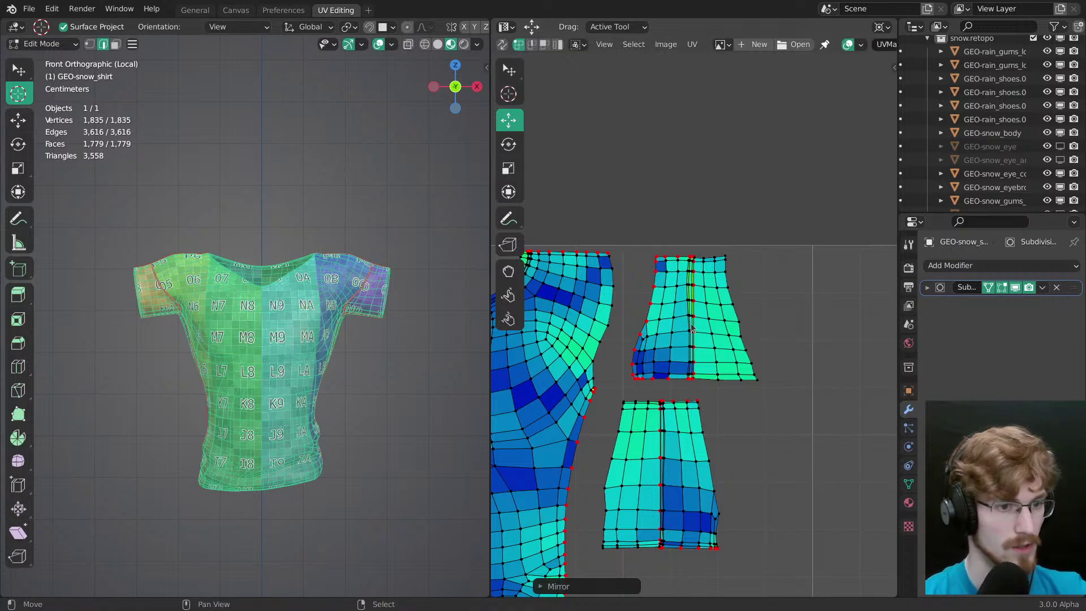
Step: Deselect all UVs and adjust the bottom corner vertex of the upper-left sleeve island on the side facing the torso
{"action": "middle_click_drag", "start_coordinate": [600, 368], "coordinate": [837, 350]}
{"action": "middle_click_drag", "start_coordinate": [637, 380], "coordinate": [888, 389]}
{"action": "key", "text": "alt+a"}
{"action": "middle_click_drag", "start_coordinate": [695, 334], "coordinate": [648, 381], "text": "ctrl"}
{"action": "middle_click_drag", "start_coordinate": [649, 381], "coordinate": [673, 343], "text": "ctrl"}
{"action": "key", "text": "w"}
{"action": "left_click_drag", "start_coordinate": [677, 373], "coordinate": [680, 376]}
{"action": "middle_click_drag", "start_coordinate": [658, 379], "coordinate": [672, 358]}
{"action": "key", "text": "ctrl+z"}
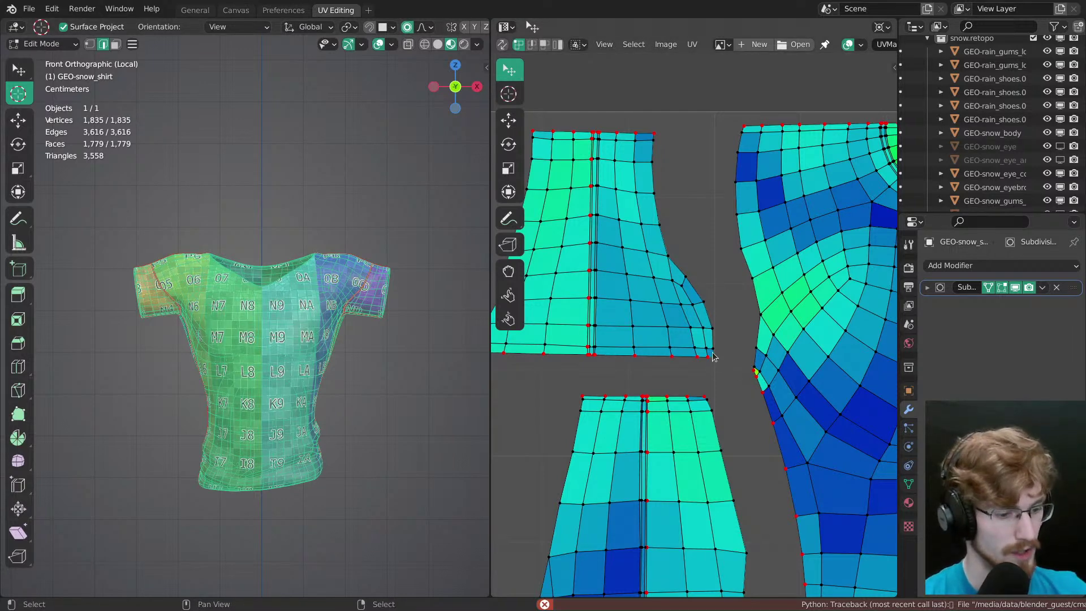
{"action": "key", "text": "g"}
{"action": "mouse_move", "coordinate": [718, 357]}
{"action": "left_mouse_down"}
{"action": "mouse_move", "coordinate": [687, 352]}
{"action": "mouse_move", "coordinate": [716, 355]}
{"action": "mouse_move", "coordinate": [702, 354]}
{"action": "left_mouse_up"}
Step: Try to move the top corner vertex of the upper-left sleeve island
{"action": "scroll", "coordinate": [705, 354], "scroll_direction": "up", "scroll_amount": 2}
{"action": "scroll", "coordinate": [697, 355], "scroll_direction": "up", "scroll_amount": 2}
{"action": "scroll", "coordinate": [703, 355], "scroll_direction": "up", "scroll_amount": 3}
{"action": "scroll", "coordinate": [703, 355], "scroll_direction": "up", "scroll_amount": 3}
{"action": "scroll", "coordinate": [702, 355], "scroll_direction": "down", "scroll_amount": 11}
{"action": "scroll", "coordinate": [702, 356], "scroll_direction": "down", "scroll_amount": 3}
{"action": "left_click_drag", "start_coordinate": [657, 125], "coordinate": [657, 127]}
{"action": "key", "text": "ctrl+z"}
Step: Mirror the upper-left sleeve island along X across the torso's centre line onto the upper-right sleeve island
{"action": "key", "text": "w"}
{"action": "middle_click_drag", "start_coordinate": [700, 308], "coordinate": [691, 395], "text": "ctrl"}
{"action": "middle_click_drag", "start_coordinate": [690, 373], "coordinate": [636, 371]}
{"action": "middle_click_drag", "start_coordinate": [635, 319], "coordinate": [462, 351], "text": "ctrl"}
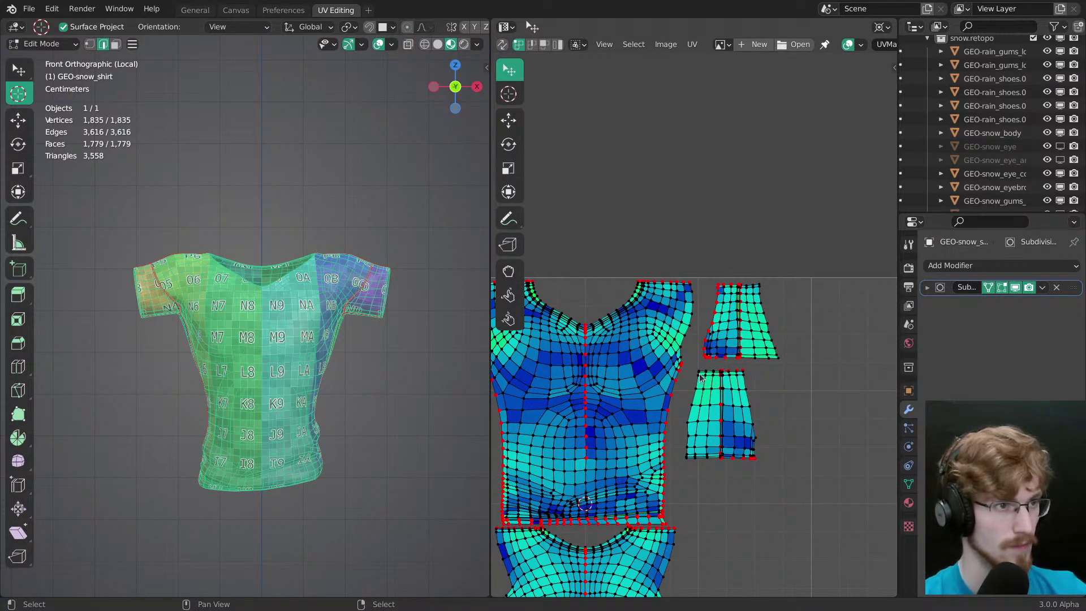
{"action": "key", "text": "ctrl+m"}
{"action": "key", "text": "x"}
{"action": "left_click", "coordinate": [606, 172]}
Step: Move and scale the overlaid sleeve island to match the outline of the upper-right sleeve island
{"action": "middle_click_drag", "start_coordinate": [758, 416], "coordinate": [763, 252], "text": "ctrl"}
{"action": "middle_click_drag", "start_coordinate": [763, 253], "coordinate": [652, 209]}
{"action": "key", "text": "g"}
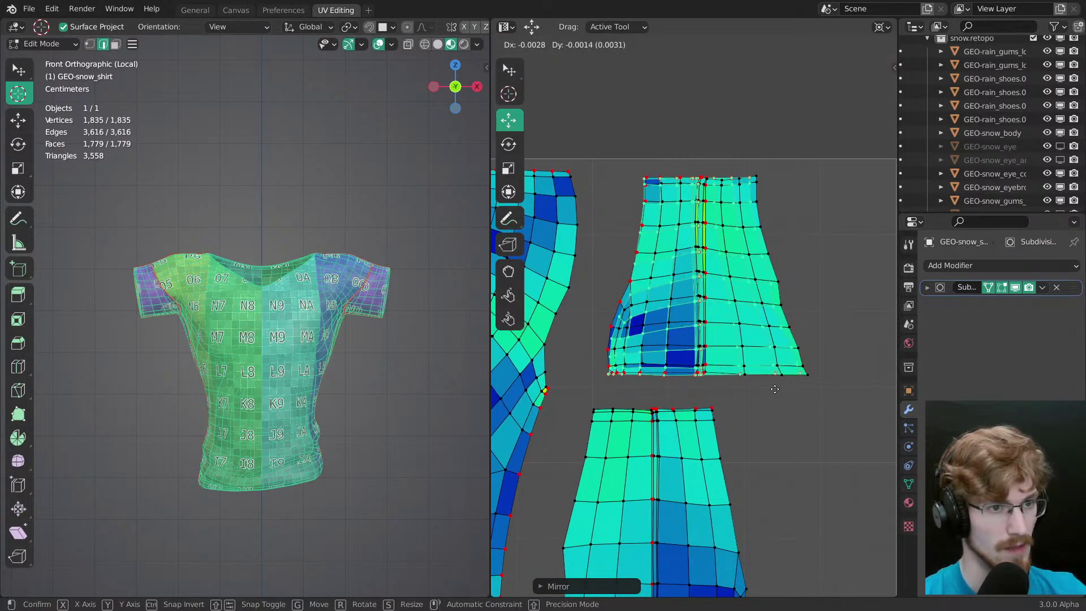
{"action": "left_click", "coordinate": [778, 389]}
{"action": "key", "text": "s"}
{"action": "right_click", "coordinate": [785, 391]}
{"action": "key", "text": "period"}
{"action": "left_click", "coordinate": [780, 334]}
{"action": "key", "text": "s"}
{"action": "left_click", "coordinate": [814, 422]}
Step: Rotate and nudge the overlaid sleeve island so its borders line up with the upper-right sleeve island
{"action": "key", "text": "r"}
{"action": "left_click", "coordinate": [817, 424]}
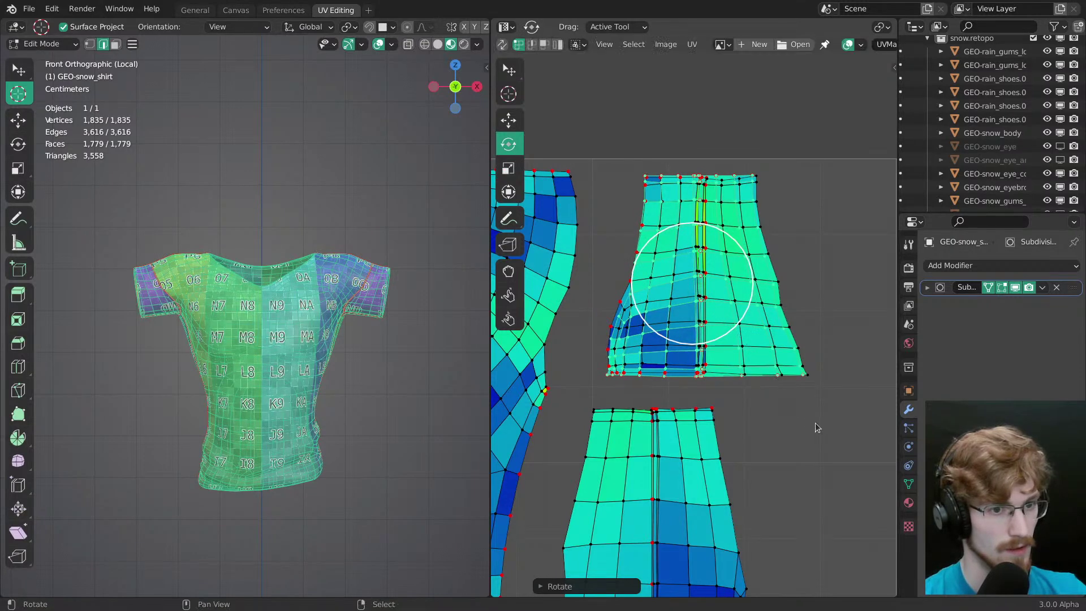
{"action": "key", "text": "g"}
{"action": "left_click", "coordinate": [820, 422]}
{"action": "key", "text": "r"}
{"action": "left_click", "coordinate": [820, 419]}
{"action": "key", "text": "g"}
{"action": "left_click", "coordinate": [818, 418]}
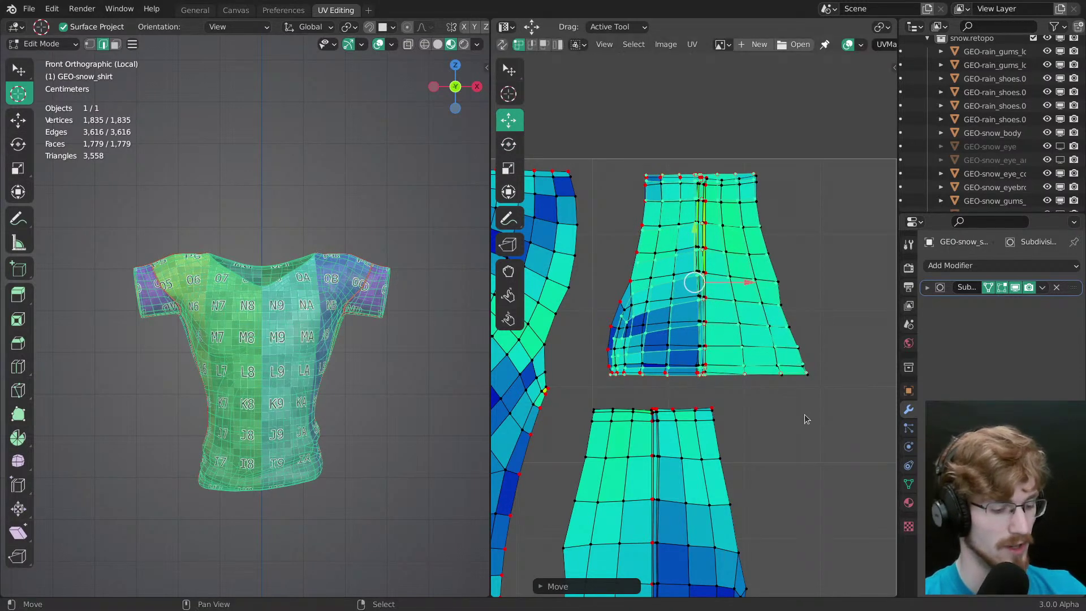
Step: Change the pivot again and mirror the adjusted sleeve island along X back beside the torso's opposite shoulder
{"action": "key", "text": "period"}
{"action": "left_click", "coordinate": [745, 406]}
{"action": "key", "text": "ctrl+m"}
{"action": "key", "text": "x"}
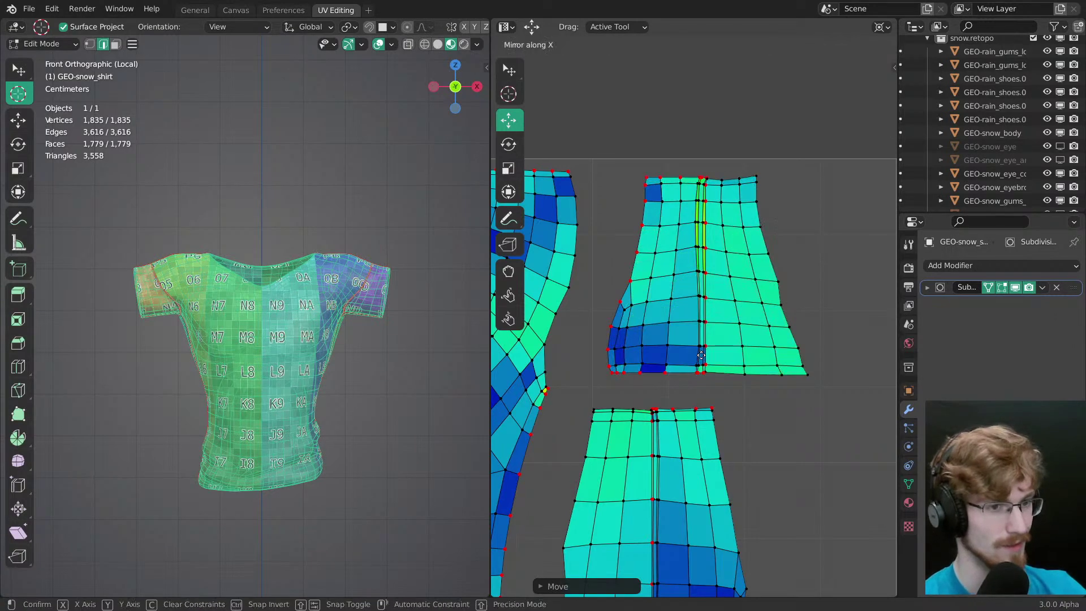
{"action": "left_click", "coordinate": [701, 355]}
Step: Review the whole UV layout for symmetry and spacing between the torso and sleeve islands
{"action": "middle_click_drag", "start_coordinate": [697, 272], "coordinate": [686, 405], "text": "ctrl"}
{"action": "middle_click_drag", "start_coordinate": [686, 405], "coordinate": [693, 277]}
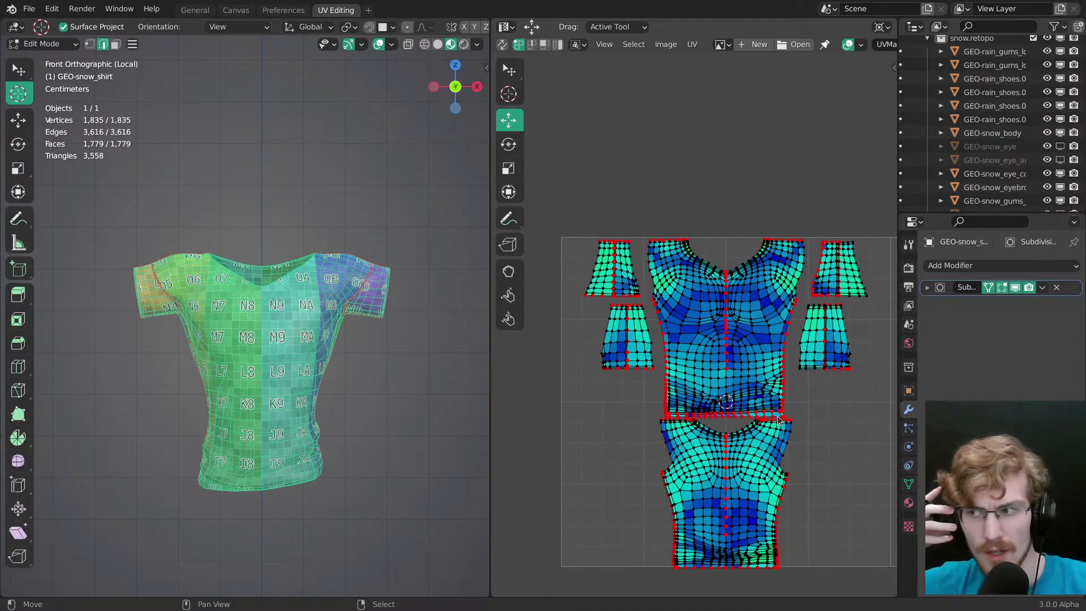
{"action": "middle_click_drag", "start_coordinate": [660, 352], "coordinate": [722, 425]}
{"action": "middle_click_drag", "start_coordinate": [723, 424], "coordinate": [669, 327]}
{"action": "middle_click_drag", "start_coordinate": [670, 327], "coordinate": [637, 221], "text": "ctrl"}
{"action": "middle_click_drag", "start_coordinate": [648, 256], "coordinate": [674, 325], "text": "ctrl"}
{"action": "mouse_move", "coordinate": [674, 325]}
{"action": "middle_mouse_down", "text": "ctrl"}
{"action": "mouse_move", "coordinate": [676, 241]}
{"action": "mouse_move", "coordinate": [665, 331]}
{"action": "middle_mouse_up", "text": "ctrl"}
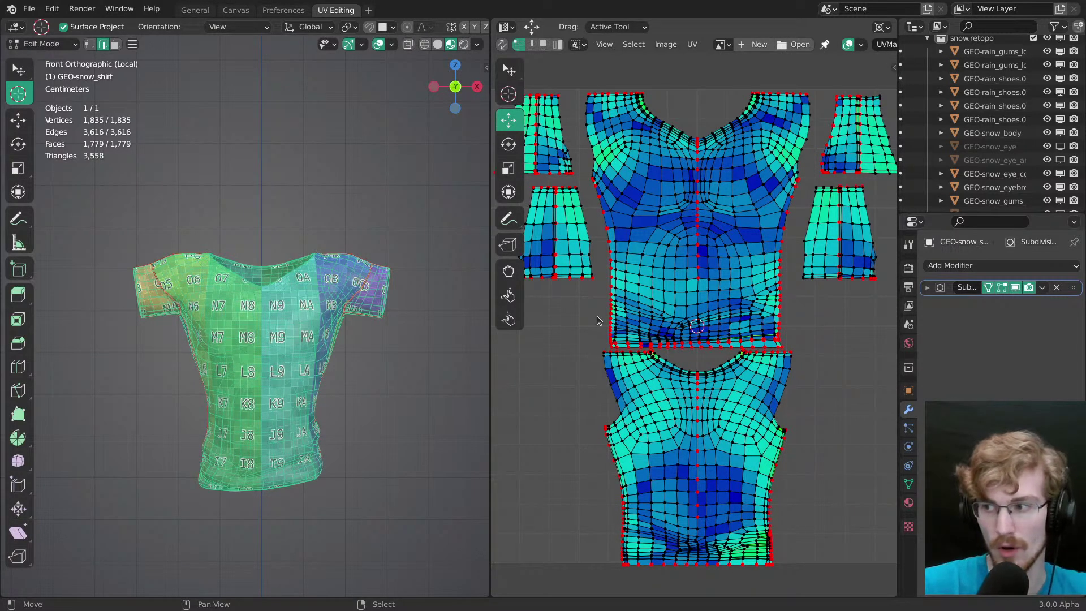
{"action": "middle_click_drag", "start_coordinate": [664, 307], "coordinate": [733, 354]}
Step: Inspect the UV grid texture on the shirt's back and sleeves outside Edit Mode
{"action": "middle_click_drag", "start_coordinate": [381, 350], "coordinate": [336, 419]}
{"action": "key", "text": "grave"}
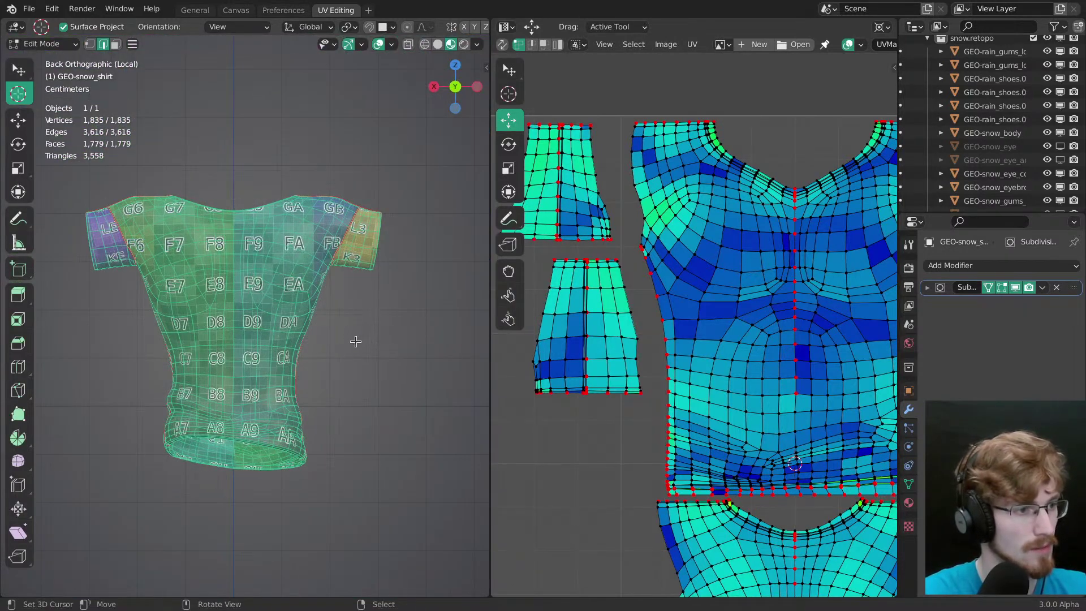
{"action": "key", "text": "Tab"}
{"action": "key", "text": "alt+a"}
{"action": "scroll", "coordinate": [287, 325], "scroll_direction": "up", "scroll_amount": 3}
{"action": "middle_click_drag", "start_coordinate": [287, 311], "coordinate": [259, 403], "text": "shift"}
{"action": "mouse_move", "coordinate": [305, 373]}
{"action": "middle_mouse_down"}
{"action": "mouse_move", "coordinate": [262, 371]}
{"action": "mouse_move", "coordinate": [287, 370]}
{"action": "middle_mouse_up"}
{"action": "scroll", "coordinate": [318, 322], "scroll_direction": "up", "scroll_amount": 4}
{"action": "middle_click_drag", "start_coordinate": [317, 318], "coordinate": [154, 227]}
{"action": "middle_click_drag", "start_coordinate": [158, 368], "coordinate": [257, 295]}
{"action": "left_click", "coordinate": [257, 295]}
Step: Return to Edit Mode, select the entire shirt mesh, and save the file
{"action": "key", "text": "Tab"}
{"action": "key", "text": "alt+a"}
{"action": "mouse_move", "coordinate": [320, 314]}
{"action": "middle_mouse_down"}
{"action": "mouse_move", "coordinate": [315, 322]}
{"action": "mouse_move", "coordinate": [302, 303]}
{"action": "middle_mouse_up"}
{"action": "key", "text": "a"}
{"action": "key", "text": "ctrl+s"}
Step: Toggle the Subdivision modifier's viewport display off and on to compare the texture at the sleeve hem
{"action": "scroll", "coordinate": [339, 334], "scroll_direction": "up", "scroll_amount": 5}
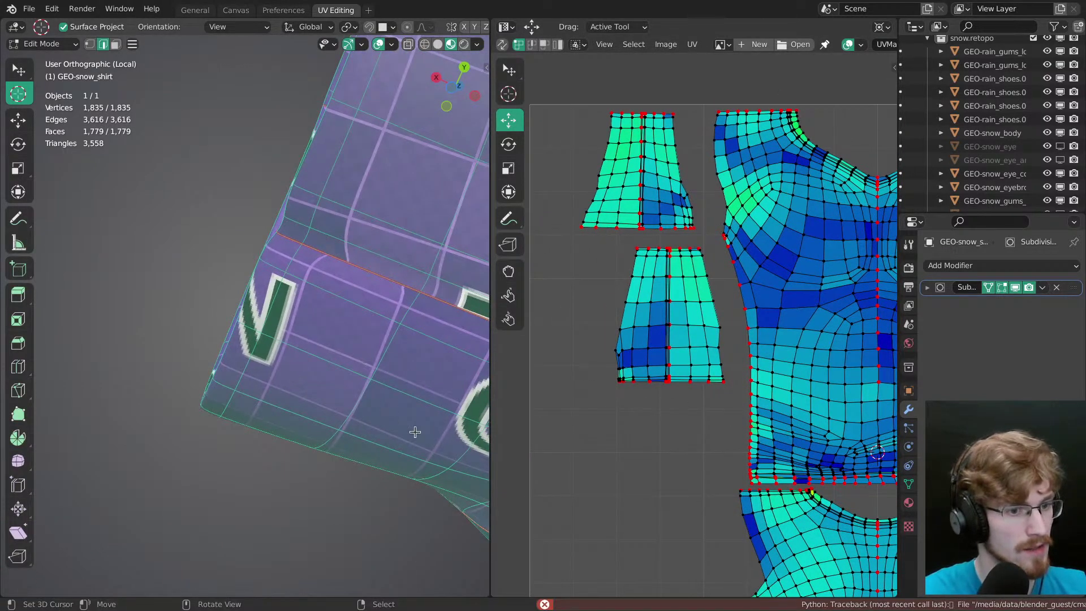
{"action": "scroll", "coordinate": [667, 361], "scroll_direction": "up", "scroll_amount": 6}
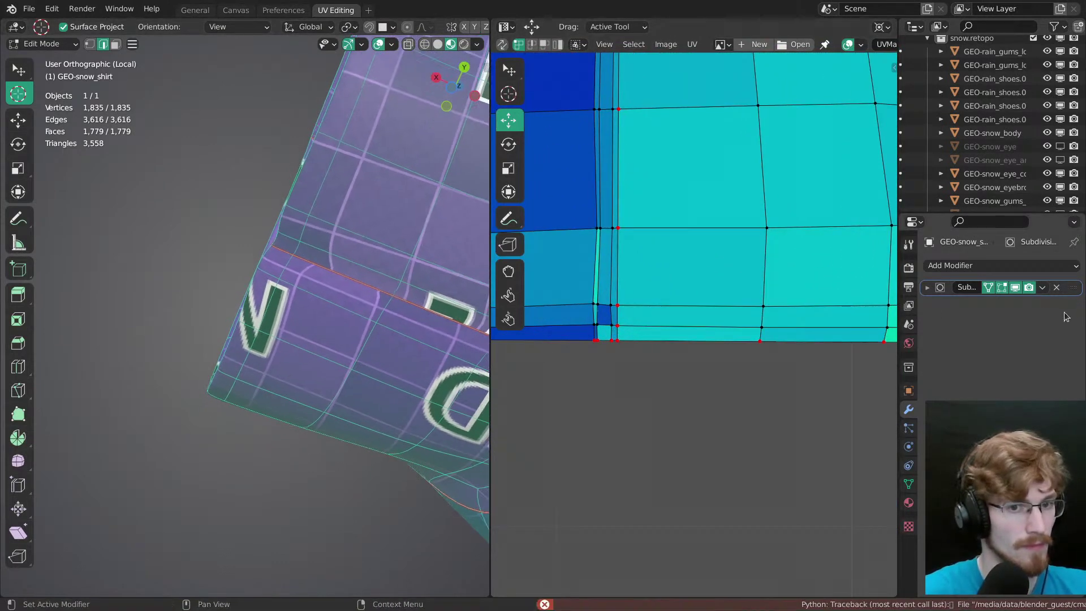
{"action": "left_click", "coordinate": [1015, 287]}
{"action": "left_click", "coordinate": [1014, 287]}
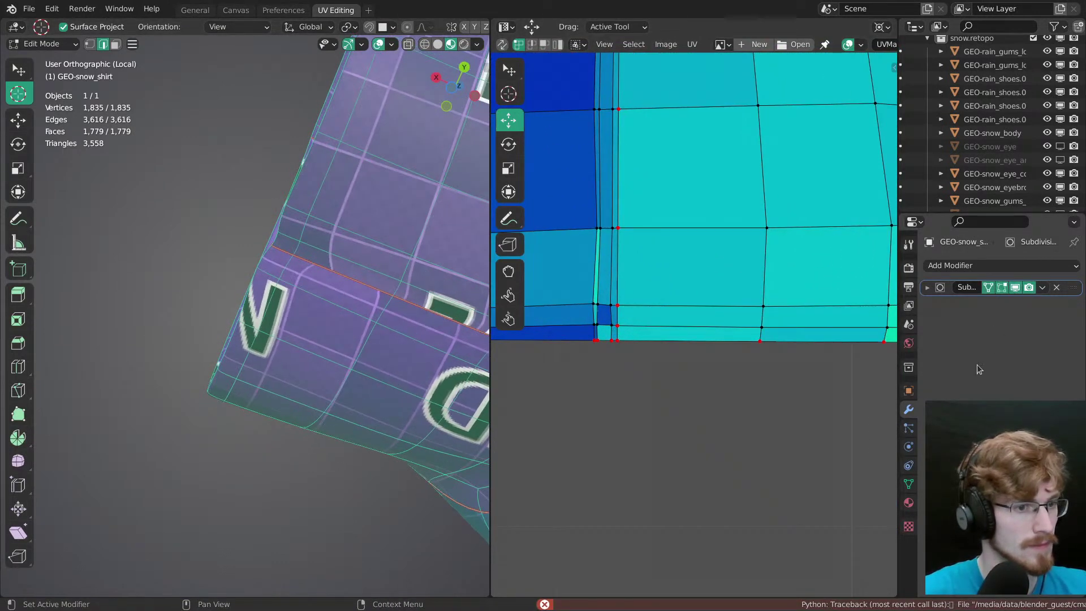
{"action": "scroll", "coordinate": [671, 430], "scroll_direction": "down", "scroll_amount": 5}
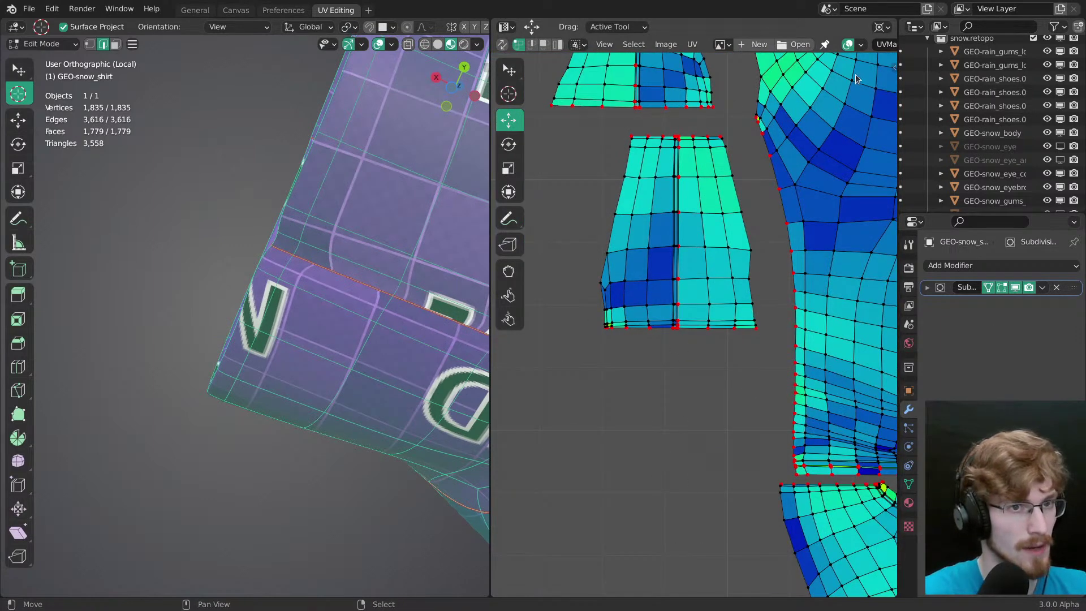
Step: Set the UV editor's Display Stretch type to Angle and examine the sleeve islands
{"action": "left_click", "coordinate": [881, 28]}
{"action": "left_click", "coordinate": [860, 45]}
{"action": "left_click", "coordinate": [881, 86]}
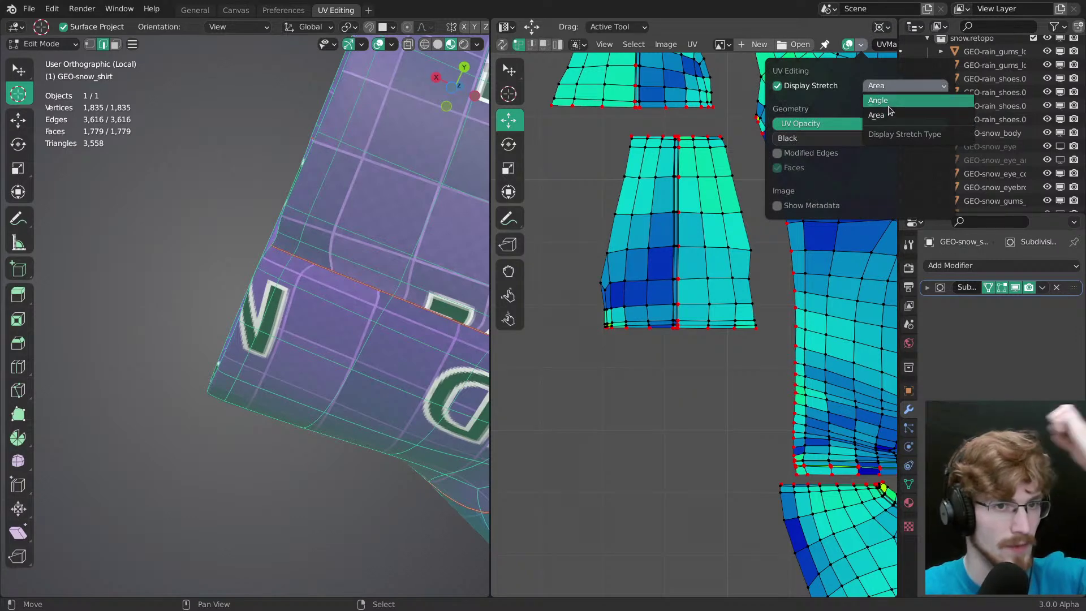
{"action": "left_click", "coordinate": [888, 103]}
{"action": "mouse_move", "coordinate": [715, 365]}
{"action": "middle_mouse_down"}
{"action": "mouse_move", "coordinate": [658, 408]}
{"action": "mouse_move", "coordinate": [761, 442]}
{"action": "mouse_move", "coordinate": [707, 211]}
{"action": "middle_mouse_up"}
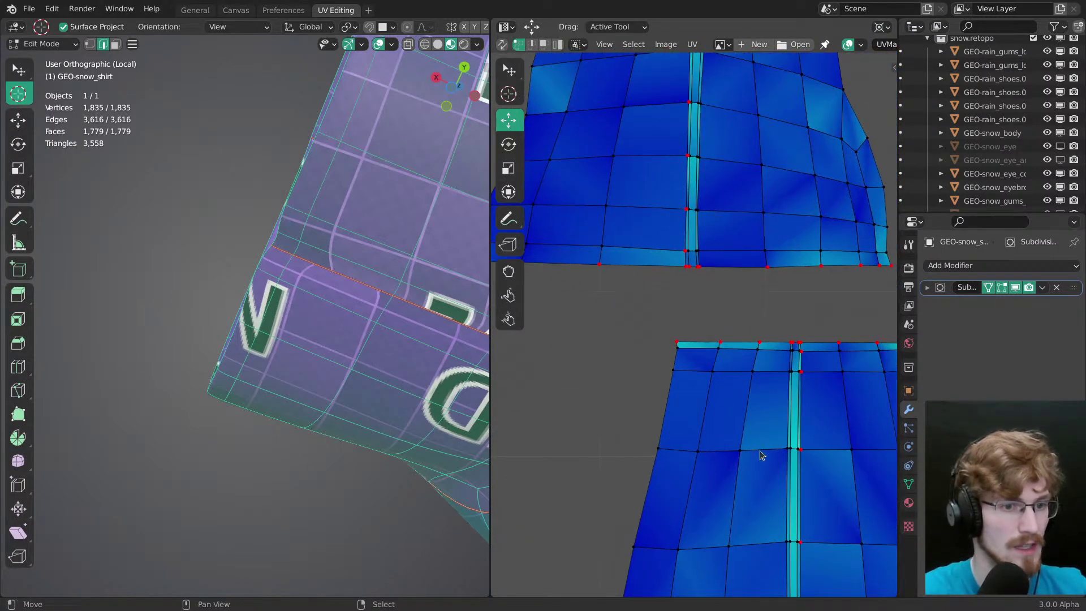
Step: Straighten the UV vertices where the central strip meets the lower sleeve island's bottom edge
{"action": "middle_click_drag", "start_coordinate": [751, 434], "coordinate": [659, 278]}
{"action": "middle_click_drag", "start_coordinate": [735, 526], "coordinate": [713, 421]}
{"action": "mouse_move", "coordinate": [876, 291]}
{"action": "middle_mouse_down"}
{"action": "mouse_move", "coordinate": [708, 365]}
{"action": "mouse_move", "coordinate": [675, 290]}
{"action": "mouse_move", "coordinate": [679, 260]}
{"action": "middle_mouse_up"}
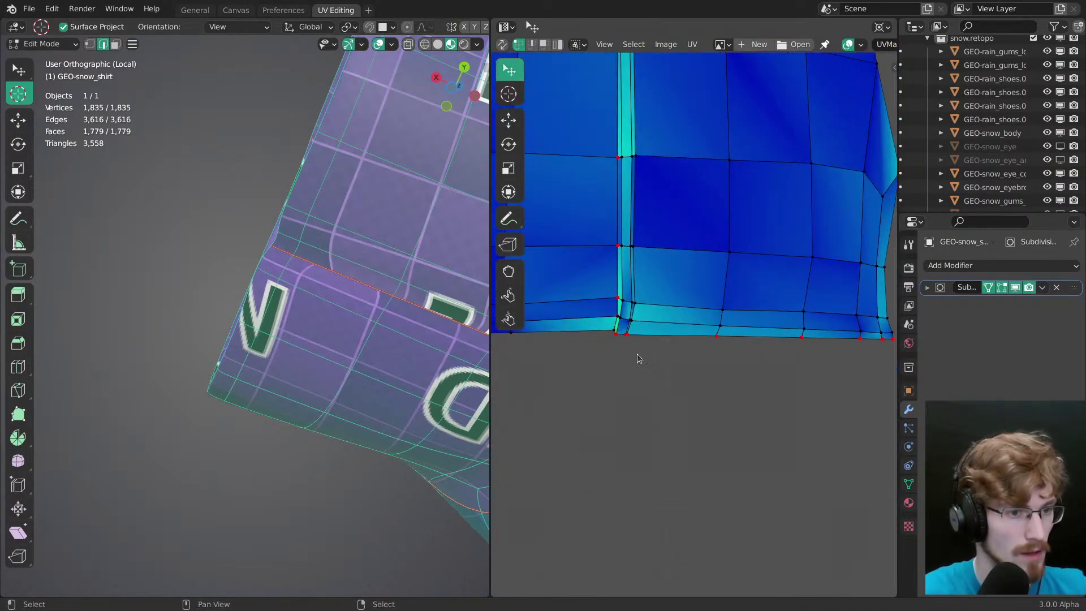
{"action": "key", "text": "g"}
{"action": "left_click", "coordinate": [616, 337]}
{"action": "key", "text": "shift+space"}
{"action": "key", "text": "g"}
{"action": "left_click_drag", "start_coordinate": [633, 341], "coordinate": [639, 338]}
{"action": "key", "text": "w"}
{"action": "mouse_move", "coordinate": [642, 339]}
{"action": "left_mouse_down"}
{"action": "mouse_move", "coordinate": [654, 337]}
{"action": "mouse_move", "coordinate": [630, 330]}
{"action": "left_mouse_up"}
Step: Move the remaining bottom-edge UV vertices of the lower sleeve island into line
{"action": "left_click_drag", "start_coordinate": [717, 336], "coordinate": [725, 334]}
{"action": "left_click_drag", "start_coordinate": [801, 337], "coordinate": [799, 339]}
{"action": "middle_click_drag", "start_coordinate": [557, 347], "coordinate": [733, 350]}
{"action": "left_click_drag", "start_coordinate": [802, 337], "coordinate": [794, 332]}
{"action": "left_click_drag", "start_coordinate": [794, 333], "coordinate": [795, 334]}
{"action": "left_click_drag", "start_coordinate": [795, 333], "coordinate": [795, 335]}
{"action": "middle_click_drag", "start_coordinate": [803, 100], "coordinate": [688, 433]}
{"action": "scroll", "coordinate": [688, 434], "scroll_direction": "down", "scroll_amount": 3}
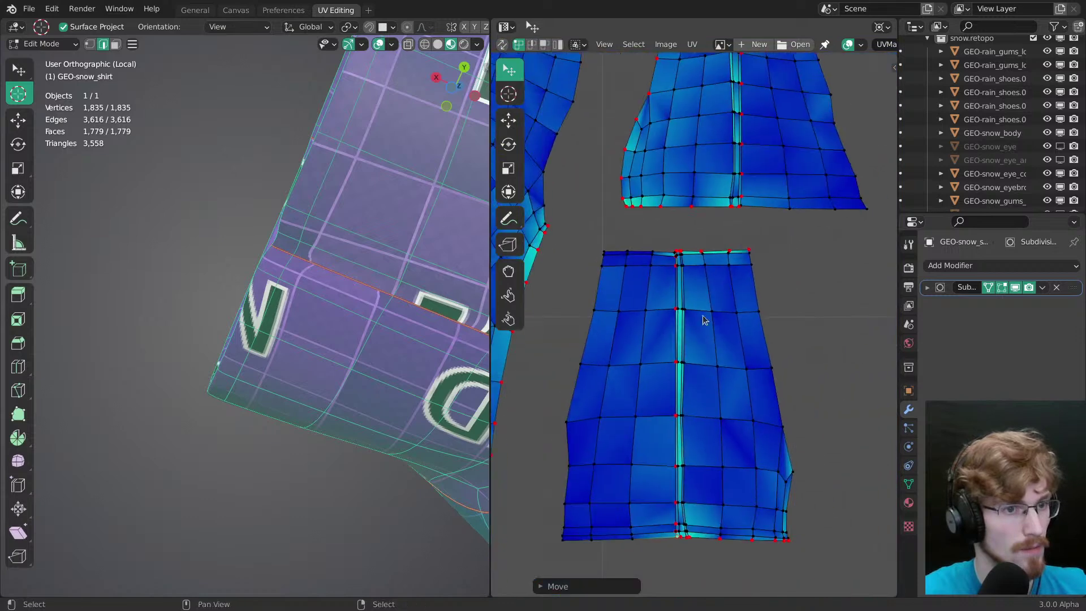
Step: Align the UV vertices beside the central strip on the lower sleeve island's top edge
{"action": "scroll", "coordinate": [660, 320], "scroll_direction": "up", "scroll_amount": 6}
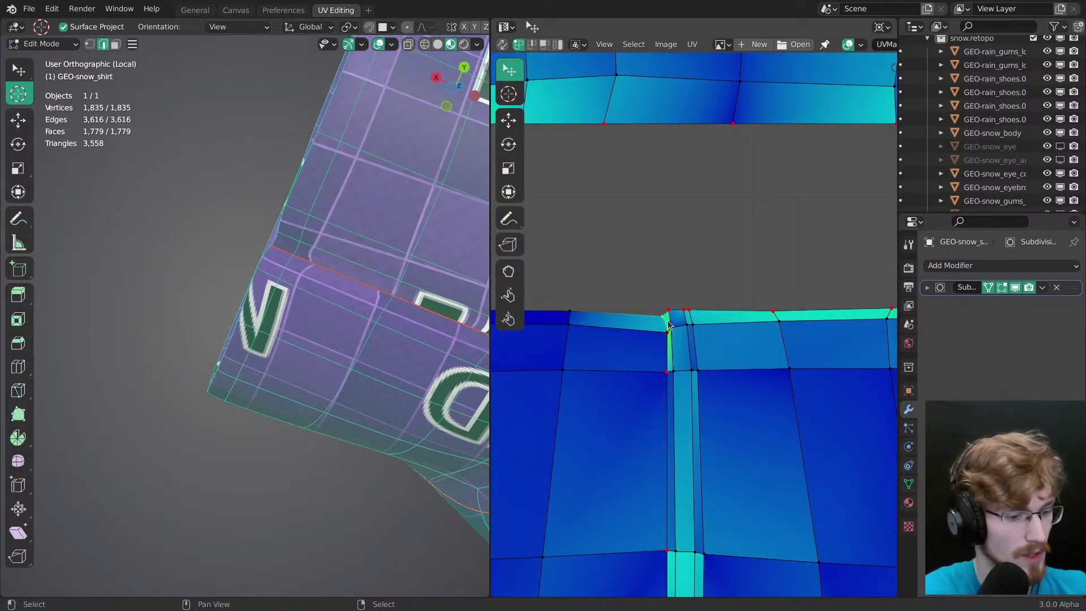
{"action": "mouse_move", "coordinate": [658, 321]}
{"action": "left_mouse_down"}
{"action": "mouse_move", "coordinate": [657, 310]}
{"action": "mouse_move", "coordinate": [671, 309]}
{"action": "mouse_move", "coordinate": [660, 309]}
{"action": "left_mouse_up"}
{"action": "middle_click_drag", "start_coordinate": [436, 375], "coordinate": [338, 419], "text": "shift"}
{"action": "middle_click_drag", "start_coordinate": [338, 419], "coordinate": [271, 407], "text": "shift"}
{"action": "key", "text": "g"}
{"action": "left_click", "coordinate": [661, 310]}
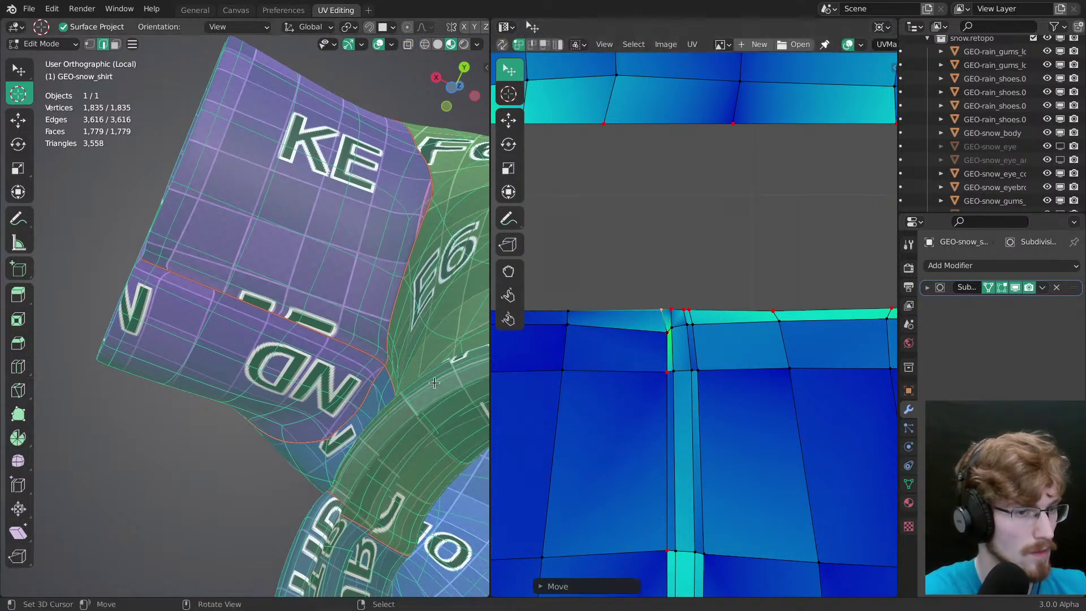
{"action": "left_click_drag", "start_coordinate": [773, 310], "coordinate": [777, 310]}
{"action": "left_click_drag", "start_coordinate": [690, 307], "coordinate": [695, 307]}
{"action": "left_click", "coordinate": [696, 306]}
Step: Align and pin the edge vertices around the central strip of the upper sleeve island
{"action": "scroll", "coordinate": [695, 307], "scroll_direction": "down", "scroll_amount": 4}
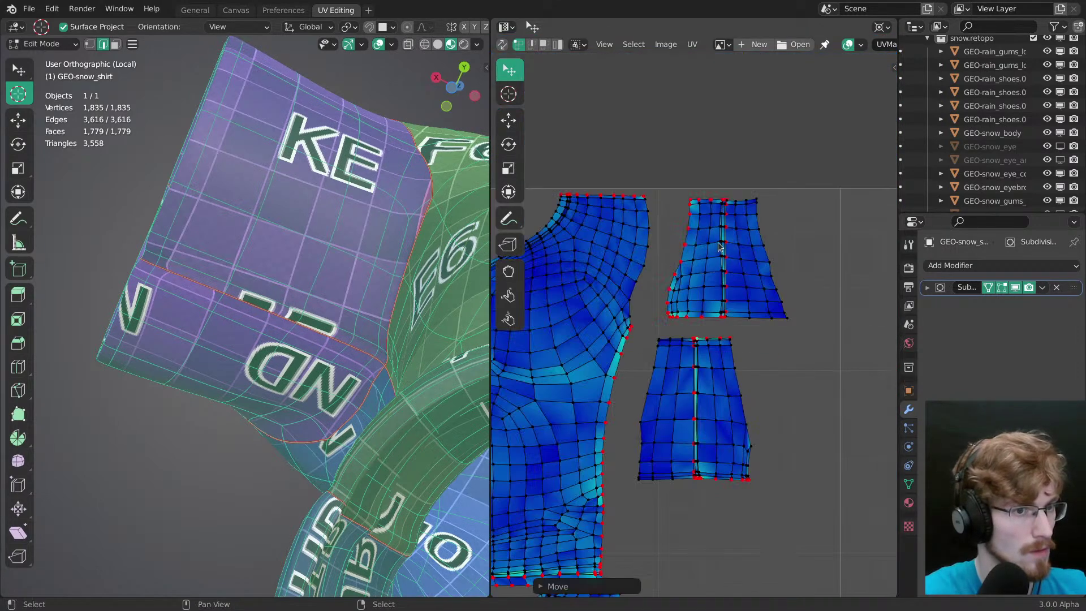
{"action": "scroll", "coordinate": [690, 220], "scroll_direction": "up", "scroll_amount": 5}
{"action": "left_click_drag", "start_coordinate": [695, 194], "coordinate": [691, 191]}
{"action": "middle_click_drag", "start_coordinate": [691, 305], "coordinate": [678, 62]}
{"action": "left_click_drag", "start_coordinate": [680, 459], "coordinate": [665, 457]}
{"action": "scroll", "coordinate": [684, 469], "scroll_direction": "up", "scroll_amount": 2}
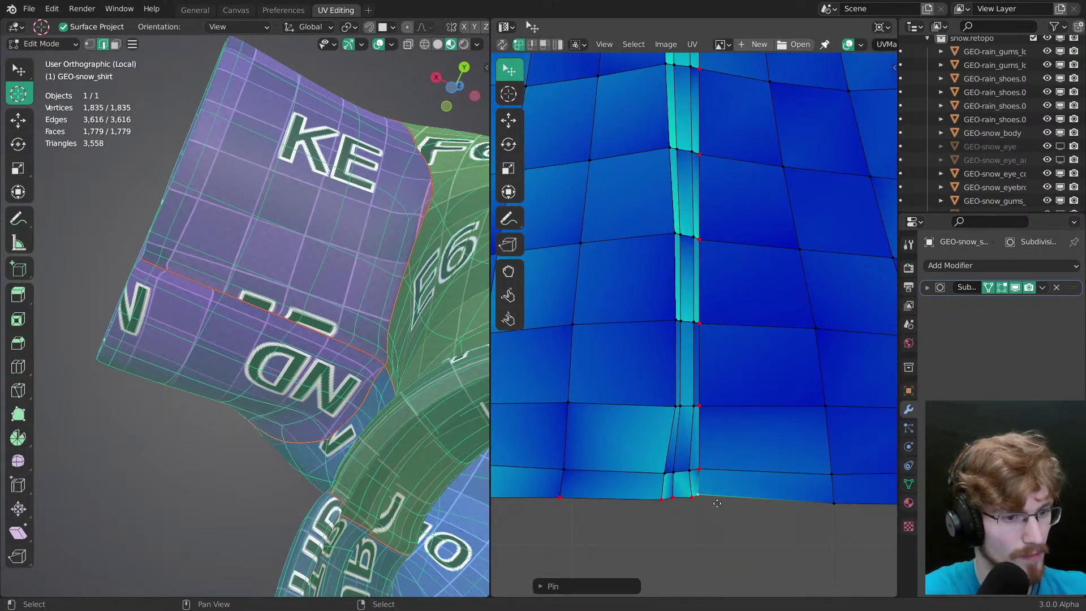
{"action": "middle_click_drag", "start_coordinate": [713, 516], "coordinate": [702, 404]}
{"action": "left_click_drag", "start_coordinate": [691, 389], "coordinate": [677, 387]}
{"action": "mouse_move", "coordinate": [651, 389]}
{"action": "left_mouse_down"}
{"action": "mouse_move", "coordinate": [667, 387]}
{"action": "mouse_move", "coordinate": [654, 389]}
{"action": "left_mouse_up"}
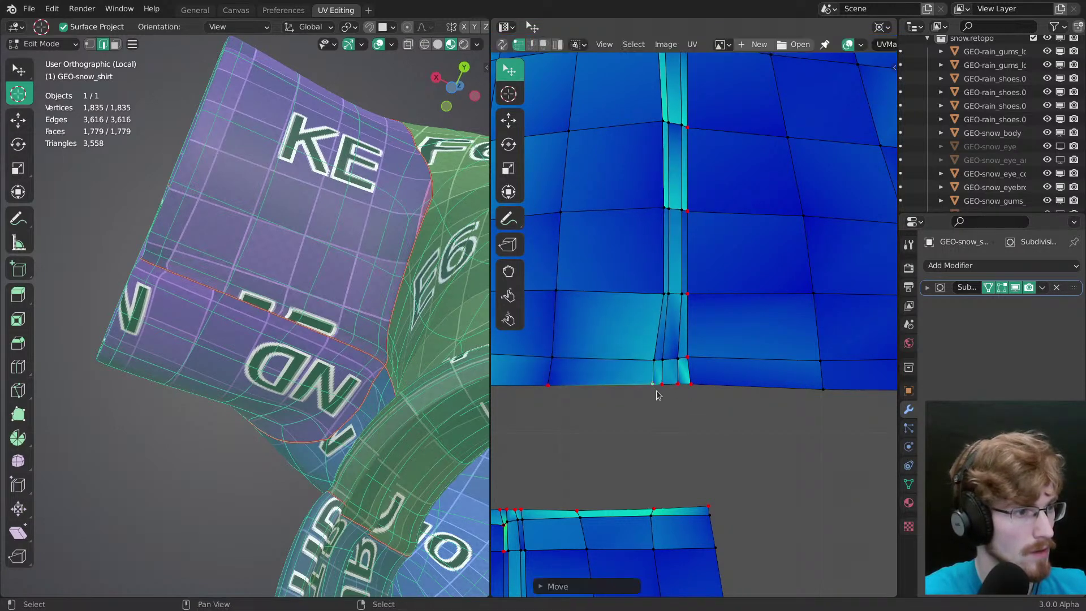
{"action": "scroll", "coordinate": [751, 424], "scroll_direction": "down", "scroll_amount": 3}
Step: Check the shirt's sleeve and front texture in Object Mode, and save the file
{"action": "key", "text": "ctrl+Tab"}
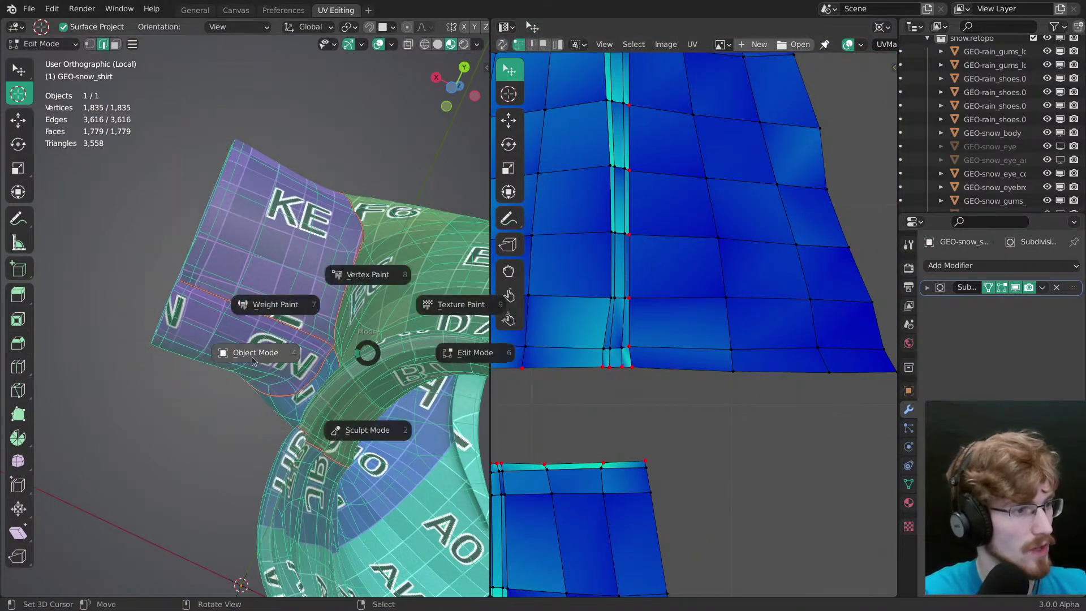
{"action": "left_click", "coordinate": [308, 274]}
{"action": "middle_click_drag", "start_coordinate": [308, 273], "coordinate": [5, 353]}
{"action": "scroll", "coordinate": [340, 301], "scroll_direction": "up", "scroll_amount": 4}
{"action": "middle_click_drag", "start_coordinate": [376, 402], "coordinate": [337, 469], "text": "shift"}
{"action": "scroll", "coordinate": [340, 310], "scroll_direction": "up", "scroll_amount": 2}
{"action": "scroll", "coordinate": [337, 470], "scroll_direction": "down", "scroll_amount": 2}
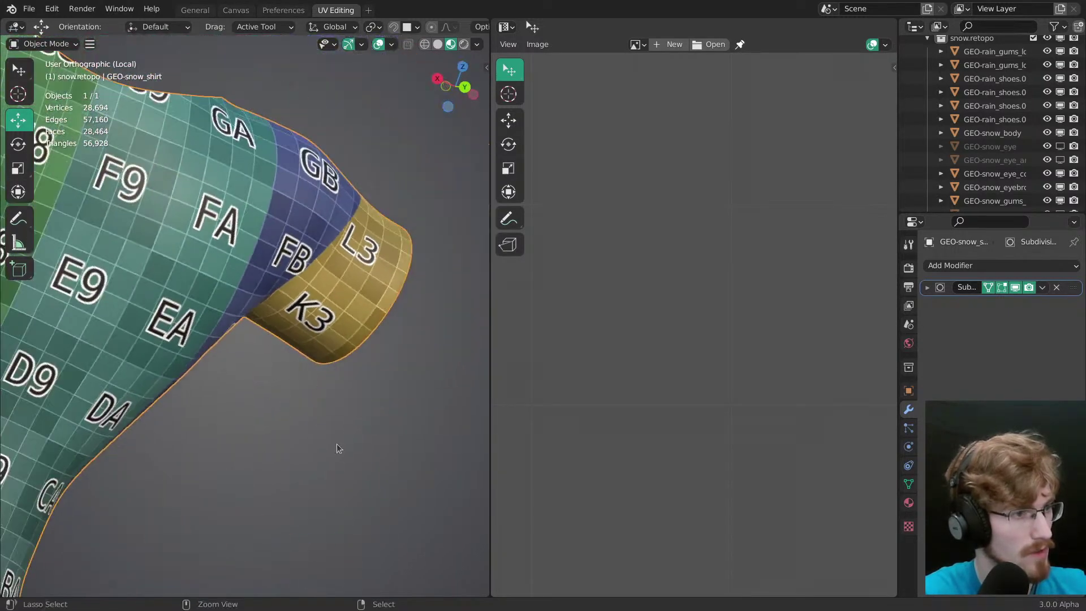
{"action": "key", "text": "KP_1"}
{"action": "scroll", "coordinate": [345, 424], "scroll_direction": "down", "scroll_amount": 3}
{"action": "scroll", "coordinate": [342, 413], "scroll_direction": "down", "scroll_amount": 4}
{"action": "key", "text": "ctrl+s"}
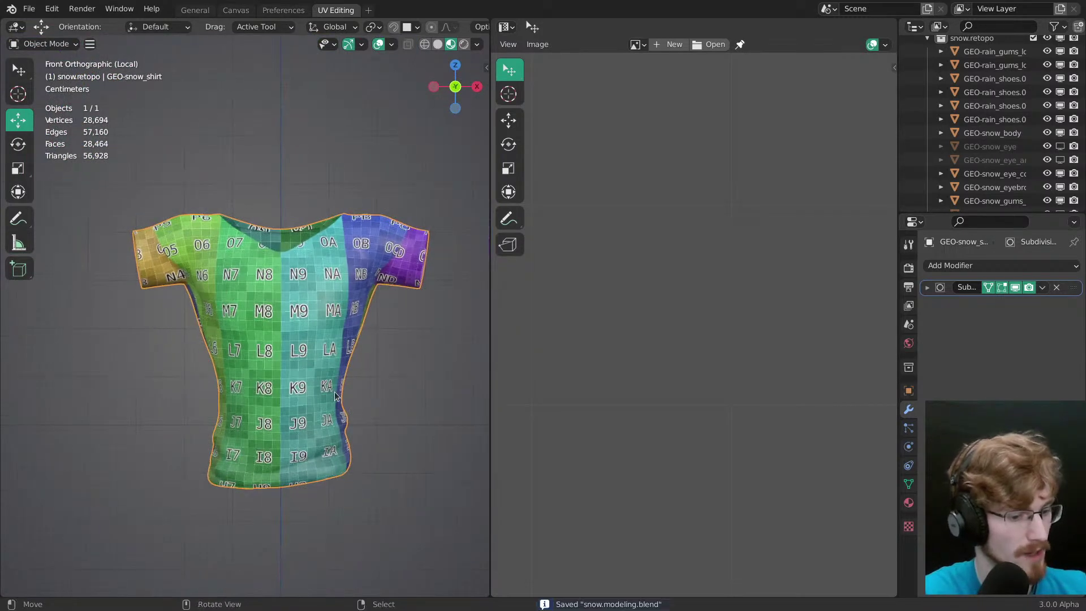
Step: Leave the isolated shirt, isolate GEO-snow_pants in Edit Mode, and select its entire mesh
{"action": "key", "text": "KP_Divide"}
{"action": "middle_click_drag", "start_coordinate": [318, 360], "coordinate": [323, 389]}
{"action": "left_click", "coordinate": [276, 462]}
{"action": "key", "text": "Tab"}
{"action": "key", "text": "a"}
{"action": "middle_click_drag", "start_coordinate": [699, 283], "coordinate": [667, 384], "text": "ctrl"}
{"action": "key", "text": "slash"}
{"action": "middle_click_drag", "start_coordinate": [361, 386], "coordinate": [295, 356]}
{"action": "middle_click_drag", "start_coordinate": [293, 406], "coordinate": [231, 351], "text": "ctrl"}
{"action": "key", "text": "alt+a"}
{"action": "key", "text": "a"}
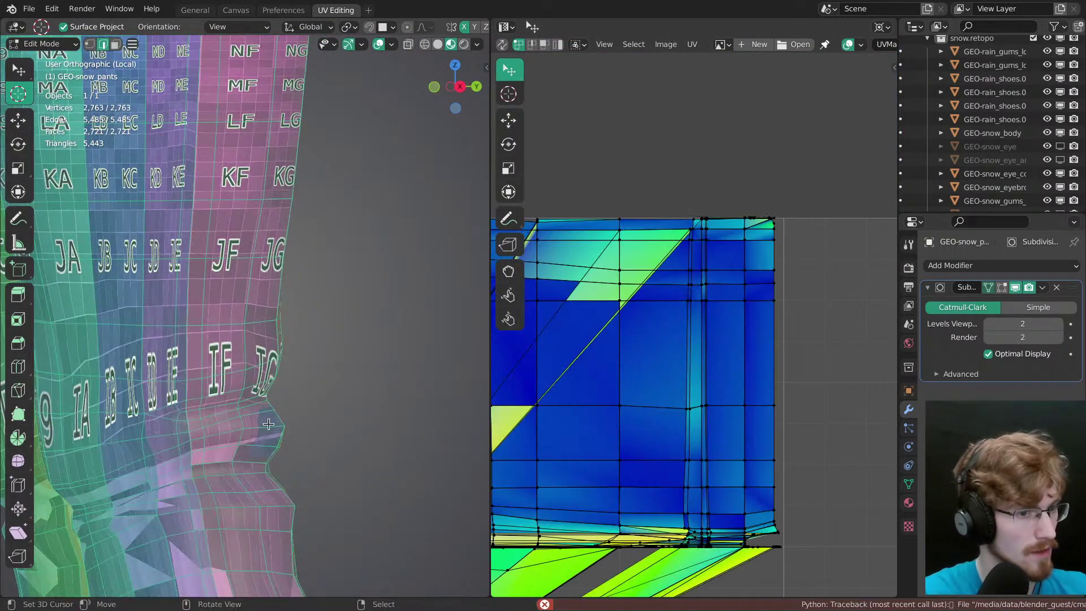
Step: Collapse all of the pants' UVs to a single point by scaling them to 0
{"action": "scroll", "coordinate": [294, 425], "scroll_direction": "down", "scroll_amount": 3}
{"action": "key", "text": "i"}
{"action": "key", "text": "u"}
{"action": "middle_click_drag", "start_coordinate": [650, 337], "coordinate": [676, 420], "text": "ctrl"}
{"action": "key", "text": "a"}
{"action": "key", "text": "s"}
{"action": "left_click_drag", "start_coordinate": [744, 469], "coordinate": [701, 444]}
{"action": "key", "text": "0"}
Step: Clear the selection and start selecting the lengthwise seam edges on the pants' legs
{"action": "key", "text": "alt+a"}
{"action": "mouse_move", "coordinate": [254, 319]}
{"action": "middle_mouse_down", "text": "ctrl"}
{"action": "mouse_move", "coordinate": [240, 370]}
{"action": "mouse_move", "coordinate": [288, 322]}
{"action": "mouse_move", "coordinate": [283, 369]}
{"action": "mouse_move", "coordinate": [268, 308]}
{"action": "mouse_move", "coordinate": [262, 317]}
{"action": "middle_mouse_up", "text": "ctrl"}
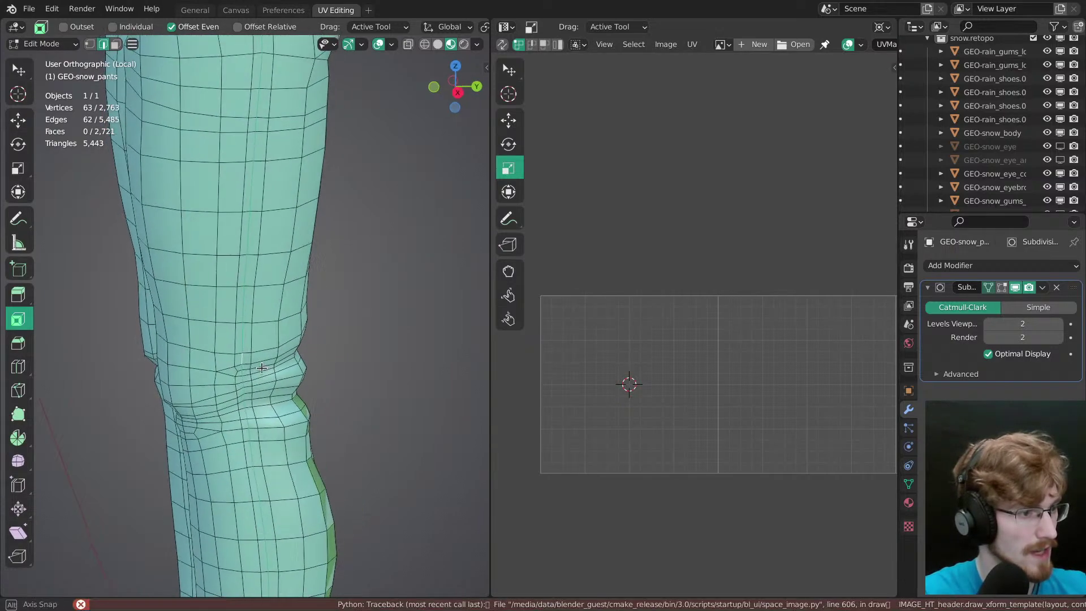
{"action": "middle_click_drag", "start_coordinate": [268, 121], "coordinate": [269, 303], "text": "shift"}
{"action": "middle_click_drag", "start_coordinate": [267, 169], "coordinate": [270, 323], "text": "shift"}
{"action": "middle_click_drag", "start_coordinate": [250, 248], "coordinate": [285, 428]}
{"action": "middle_click_drag", "start_coordinate": [173, 135], "coordinate": [297, 390], "text": "shift"}
{"action": "middle_click_drag", "start_coordinate": [249, 255], "coordinate": [287, 358], "text": "shift"}
Step: Set the viewport to Solid shading and add the remaining leg seam edges to the selection
{"action": "left_click", "coordinate": [223, 373]}
{"action": "mouse_move", "coordinate": [222, 373]}
{"action": "middle_mouse_down"}
{"action": "mouse_move", "coordinate": [262, 383]}
{"action": "mouse_move", "coordinate": [321, 371]}
{"action": "mouse_move", "coordinate": [301, 252]}
{"action": "middle_mouse_up"}
{"action": "key", "text": "z"}
{"action": "left_click", "coordinate": [257, 395]}
{"action": "scroll", "coordinate": [246, 441], "scroll_direction": "up", "scroll_amount": 5}
{"action": "middle_click_drag", "start_coordinate": [267, 424], "coordinate": [277, 204]}
{"action": "scroll", "coordinate": [272, 271], "scroll_direction": "down", "scroll_amount": 2}
{"action": "middle_click_drag", "start_coordinate": [272, 272], "coordinate": [272, 376]}
{"action": "scroll", "coordinate": [243, 373], "scroll_direction": "down", "scroll_amount": 2}
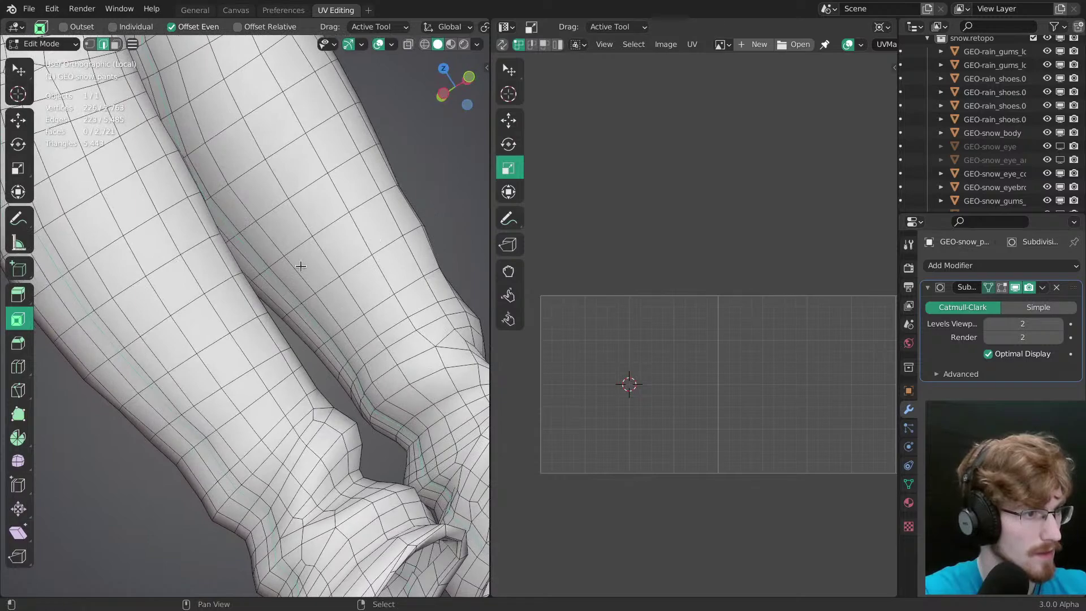
Step: Add the edges bordering the back centre strip and the pockets to the selection
{"action": "middle_click_drag", "start_coordinate": [378, 441], "coordinate": [259, 303]}
{"action": "scroll", "coordinate": [259, 303], "scroll_direction": "down", "scroll_amount": 2}
{"action": "middle_click_drag", "start_coordinate": [260, 373], "coordinate": [280, 291]}
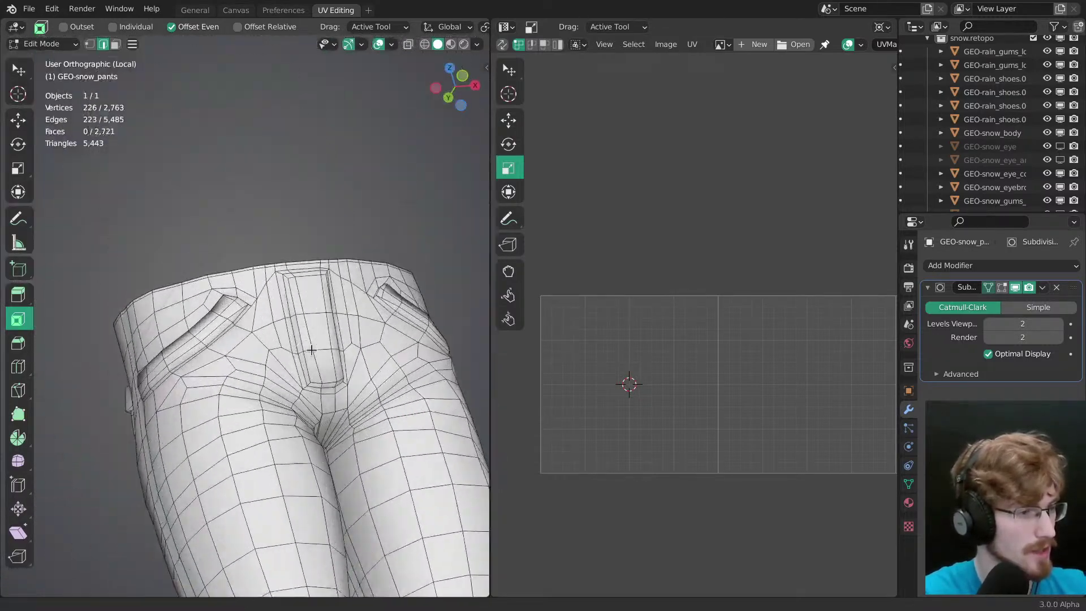
{"action": "middle_click", "coordinate": [385, 490], "text": "alt"}
{"action": "scroll", "coordinate": [325, 375], "scroll_direction": "up", "scroll_amount": 2}
{"action": "middle_click_drag", "start_coordinate": [324, 375], "coordinate": [352, 332]}
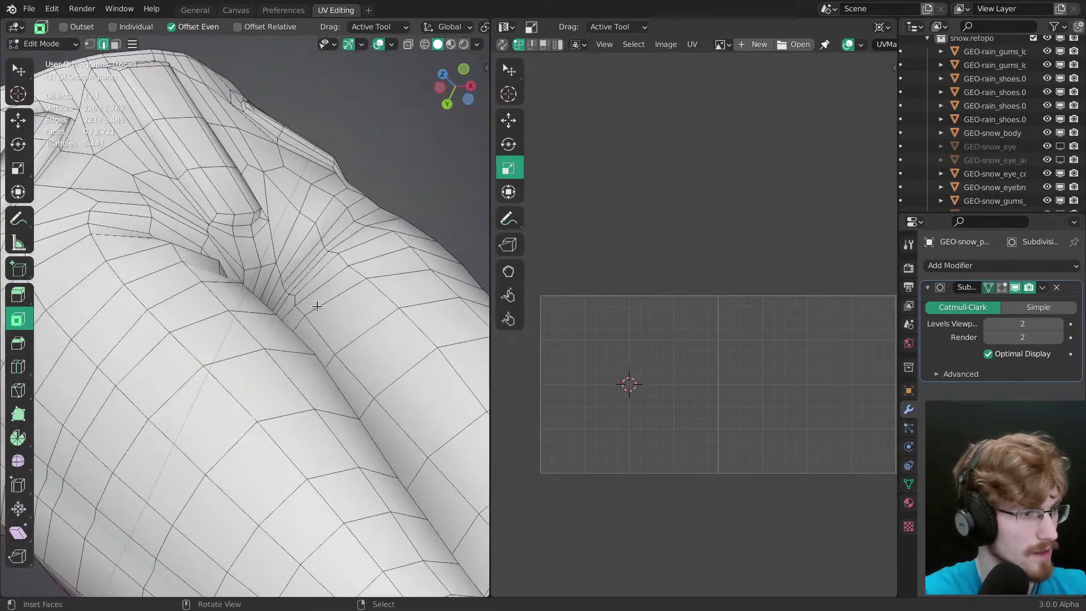
{"action": "middle_click_drag", "start_coordinate": [266, 305], "coordinate": [285, 360]}
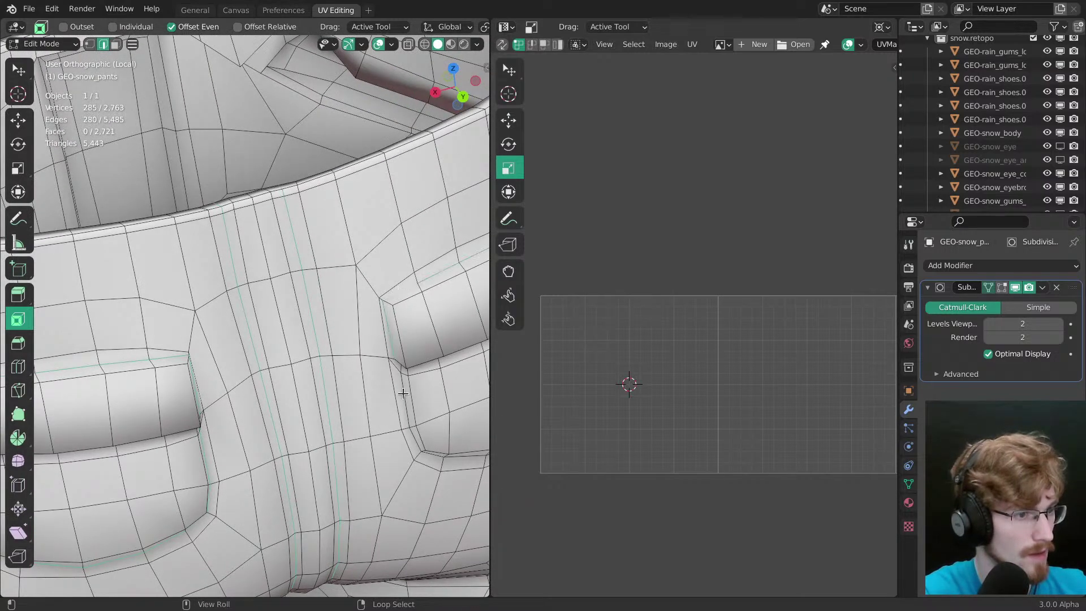
{"action": "scroll", "coordinate": [407, 389], "scroll_direction": "down", "scroll_amount": 2}
{"action": "middle_click_drag", "start_coordinate": [345, 434], "coordinate": [305, 429]}
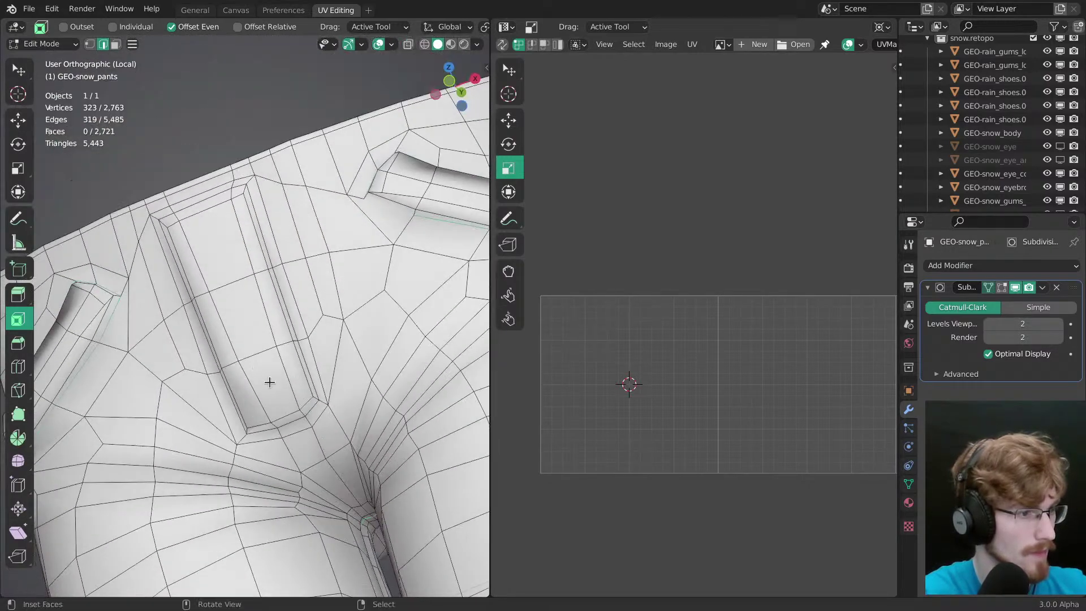
Step: Add the fly's outline edges to the selection and mark all selected edges as seams
{"action": "middle_click_drag", "start_coordinate": [291, 421], "coordinate": [300, 408], "text": "ctrl"}
{"action": "middle_click_drag", "start_coordinate": [300, 408], "coordinate": [330, 452]}
{"action": "middle_click_drag", "start_coordinate": [330, 452], "coordinate": [314, 365]}
{"action": "middle_click_drag", "start_coordinate": [302, 435], "coordinate": [303, 306]}
{"action": "middle_click_drag", "start_coordinate": [303, 362], "coordinate": [315, 472], "text": "shift"}
{"action": "middle_click_drag", "start_coordinate": [314, 473], "coordinate": [298, 354]}
{"action": "key", "text": "ctrl+e"}
{"action": "left_click", "coordinate": [280, 273]}
{"action": "middle_click_drag", "start_coordinate": [279, 273], "coordinate": [307, 407]}
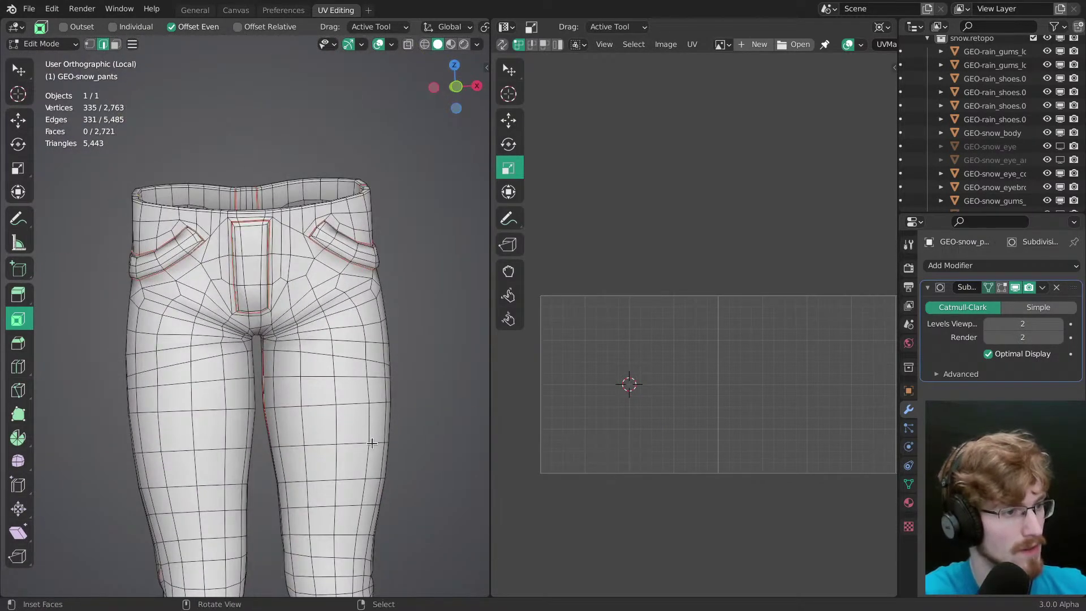
Step: Return to Material Preview shading and unwrap the entire pants mesh along the marked seams
{"action": "key", "text": "z"}
{"action": "key", "text": "a"}
{"action": "middle_click_drag", "start_coordinate": [432, 506], "coordinate": [471, 448], "text": "ctrl"}
{"action": "middle_click_drag", "start_coordinate": [557, 453], "coordinate": [735, 233], "text": "ctrl"}
{"action": "middle_click_drag", "start_coordinate": [622, 340], "coordinate": [673, 322], "text": "ctrl"}
{"action": "middle_click_drag", "start_coordinate": [673, 322], "coordinate": [677, 298], "text": "ctrl"}
Step: Mark a shortest-path seam from the bottom of the fly down the centre to the crotch edge
{"action": "middle_click_drag", "start_coordinate": [282, 390], "coordinate": [262, 317]}
{"action": "key", "text": "alt+a"}
{"action": "middle_click_drag", "start_coordinate": [269, 373], "coordinate": [293, 388]}
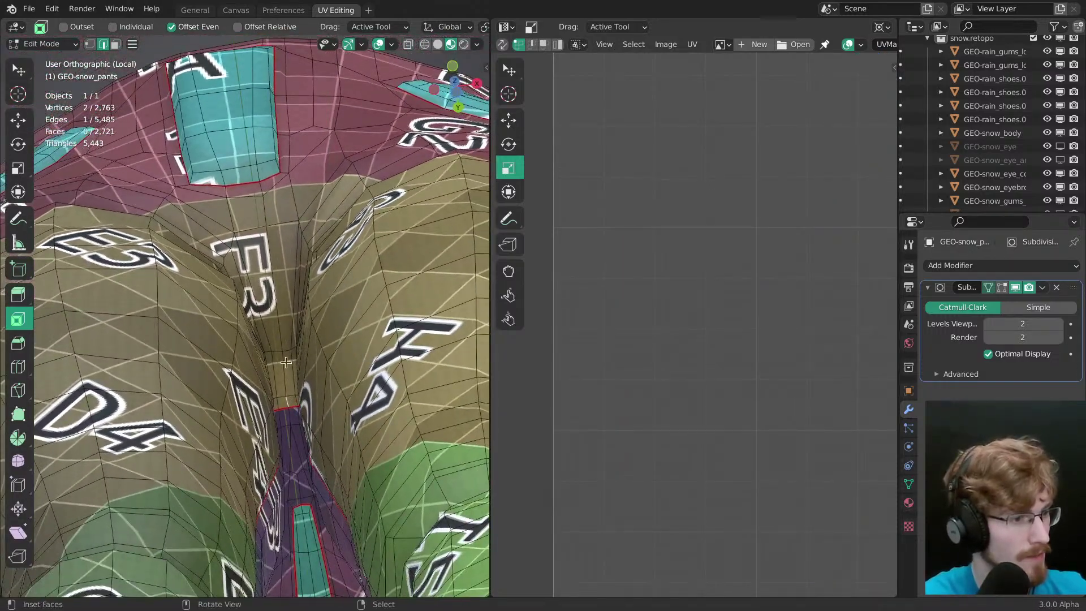
{"action": "left_click", "coordinate": [265, 203], "text": "ctrl"}
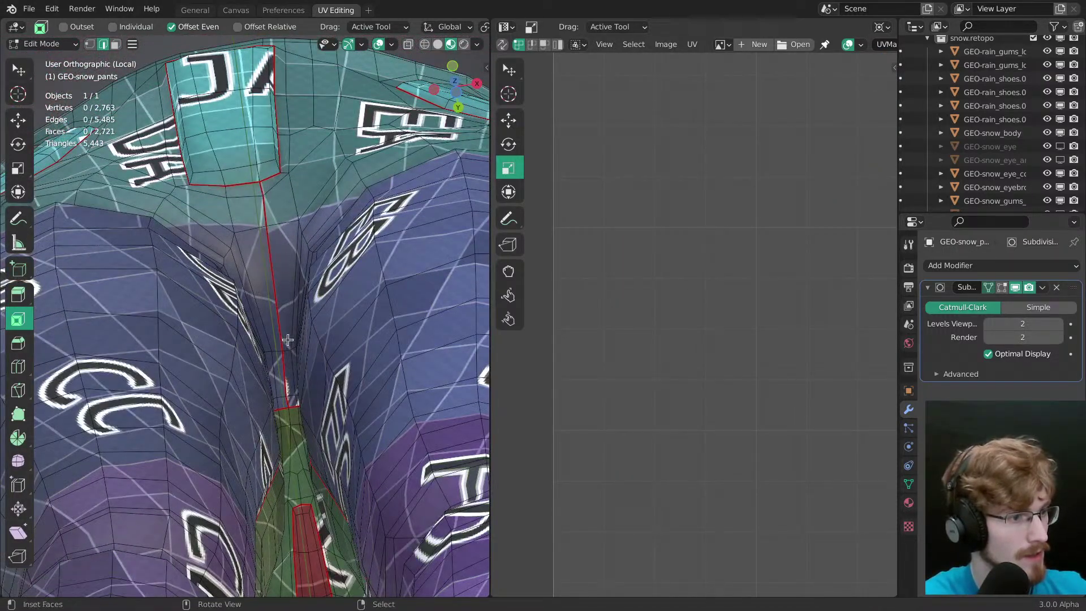
{"action": "middle_click_drag", "start_coordinate": [276, 390], "coordinate": [255, 233]}
{"action": "middle_click_drag", "start_coordinate": [278, 281], "coordinate": [285, 214], "text": "ctrl"}
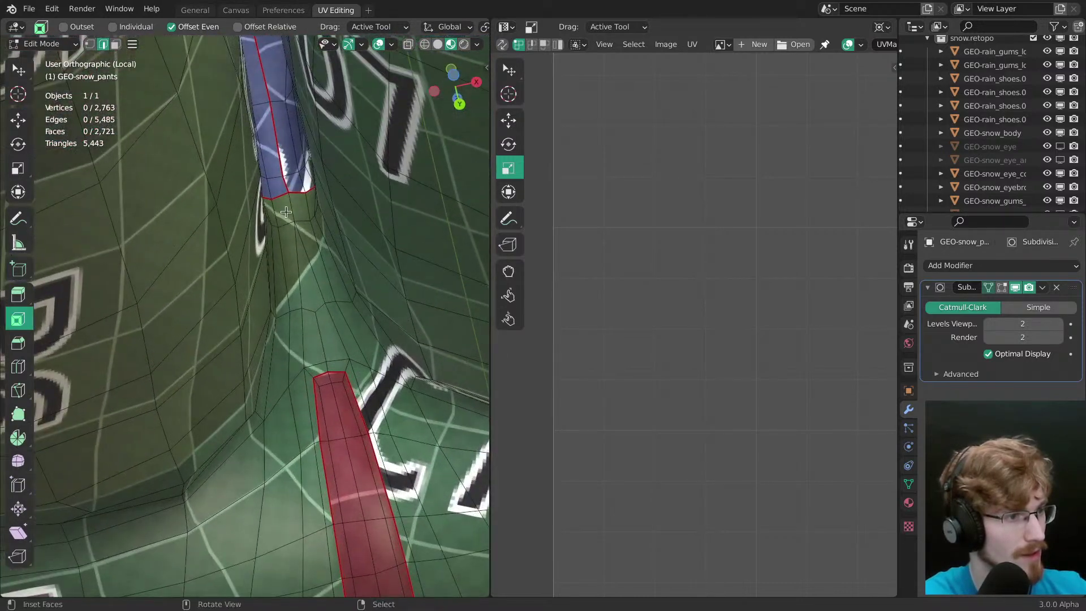
Step: Continue the centre seam from the crotch edge to the tip of the back strip
{"action": "left_click", "coordinate": [316, 309], "text": "ctrl"}
{"action": "left_click", "coordinate": [323, 354], "text": "ctrl"}
{"action": "right_click", "coordinate": [328, 369], "text": "ctrl"}
{"action": "key", "text": "alt+a"}
{"action": "middle_click_drag", "start_coordinate": [326, 339], "coordinate": [304, 314], "text": "ctrl"}
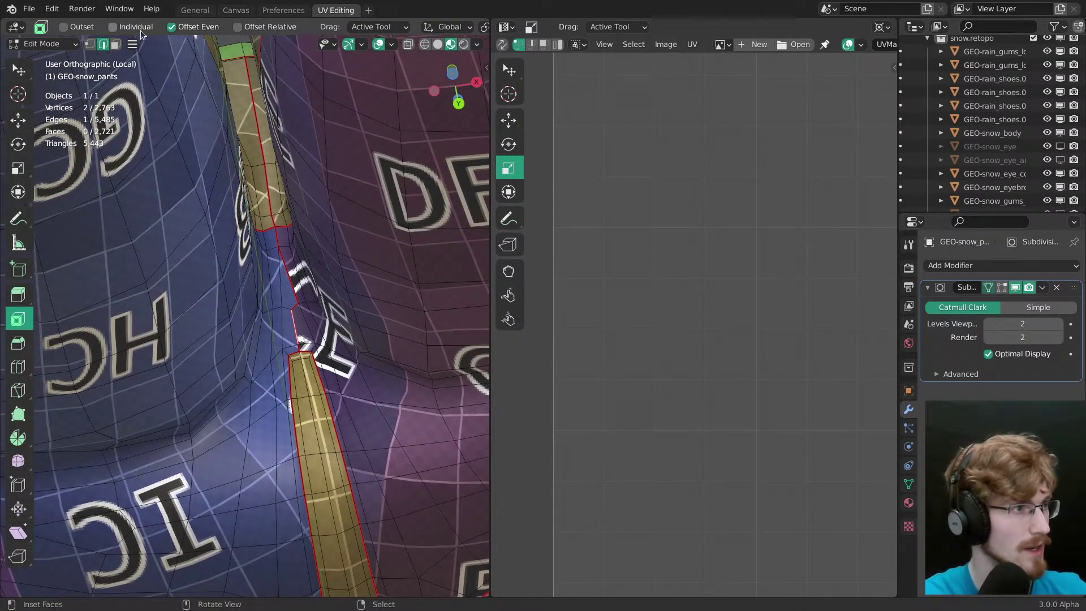
Step: Try the shortest-path pick on the crotch seam with Edge Tag set to Select, then undo it
{"action": "left_click", "coordinate": [290, 293], "text": "ctrl"}
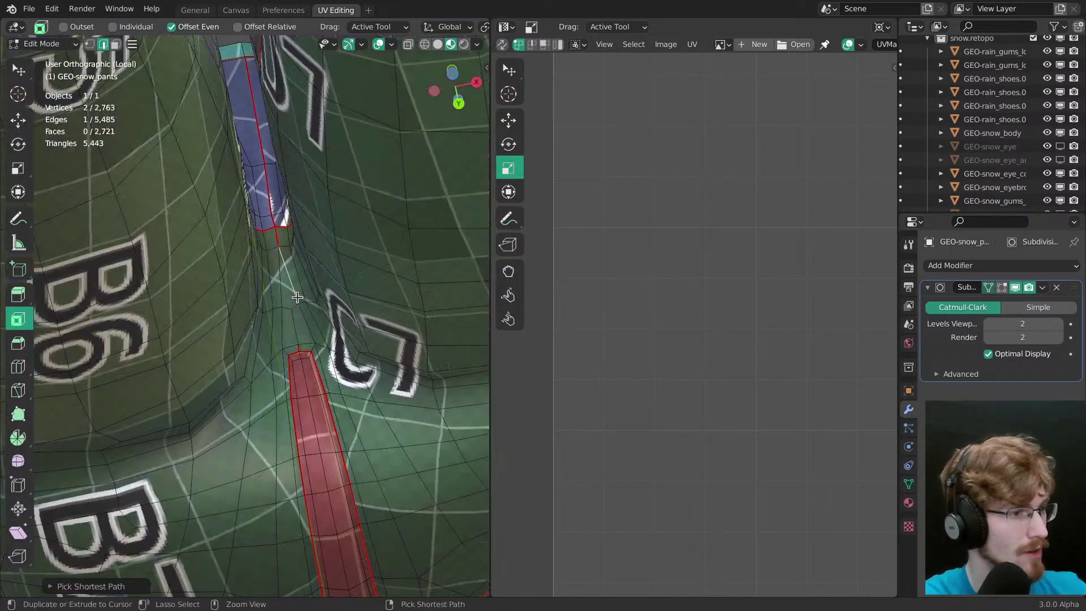
{"action": "left_click", "coordinate": [295, 325], "text": "ctrl"}
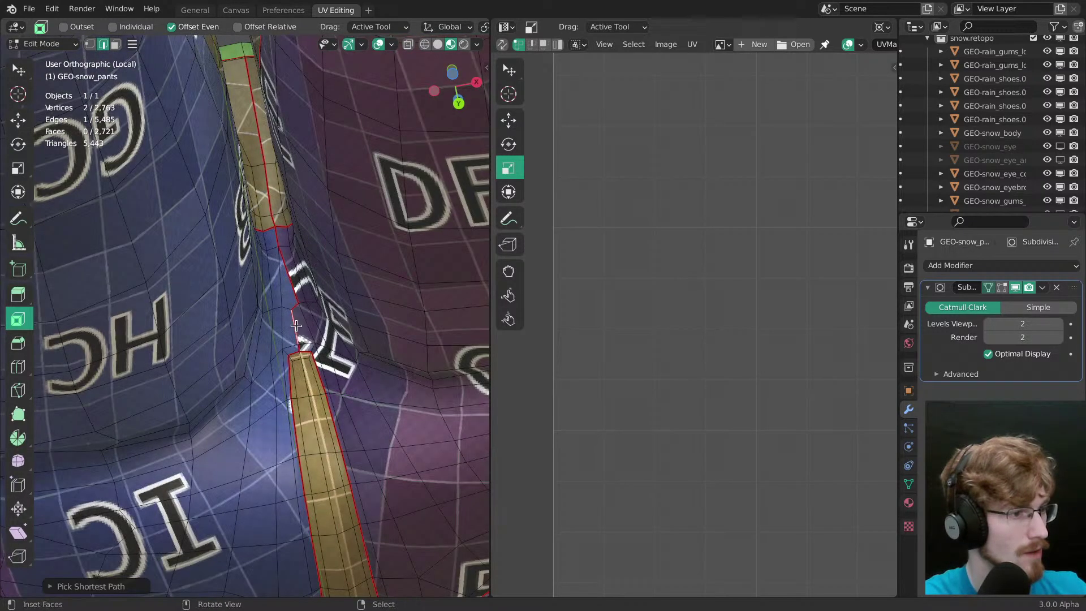
{"action": "left_click", "coordinate": [100, 586]}
{"action": "left_click", "coordinate": [179, 493]}
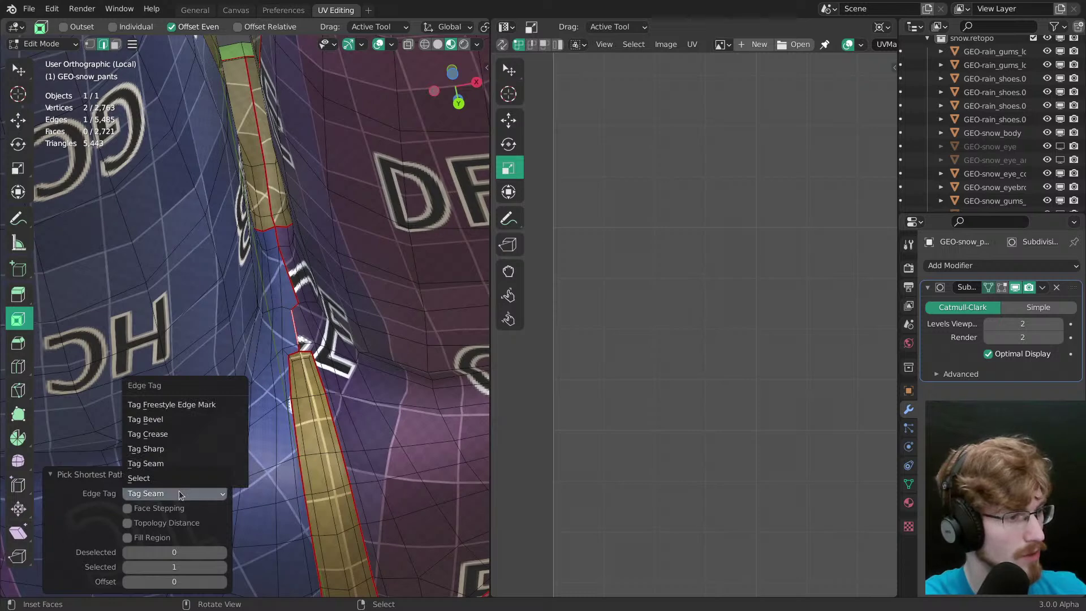
{"action": "left_click", "coordinate": [168, 478]}
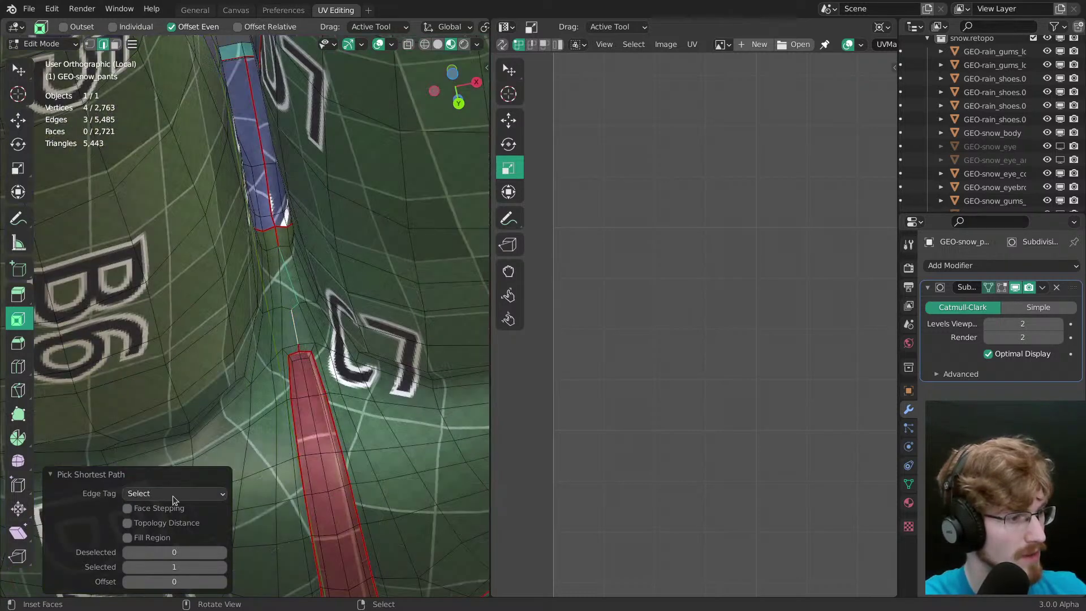
{"action": "key", "text": "ctrl+z"}
Step: Pick the edge path down to the back strip again with Edge Tag set to Tag Seam, and deselect everything
{"action": "right_click", "coordinate": [291, 325], "text": "ctrl"}
{"action": "right_click", "coordinate": [288, 275]}
{"action": "right_click", "coordinate": [294, 332], "text": "ctrl"}
{"action": "left_click", "coordinate": [175, 492]}
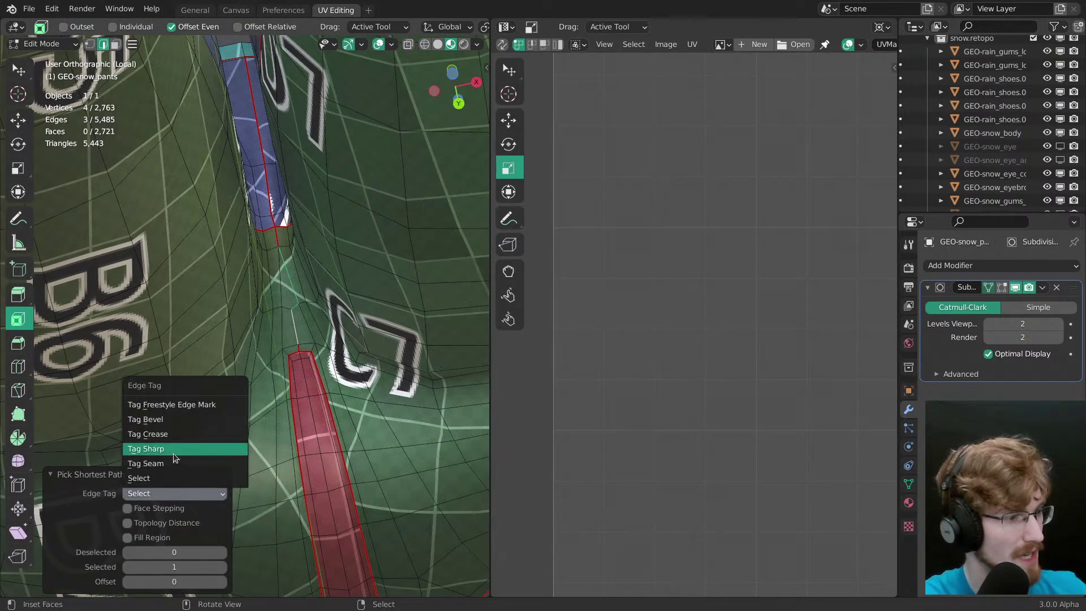
{"action": "left_click", "coordinate": [175, 463]}
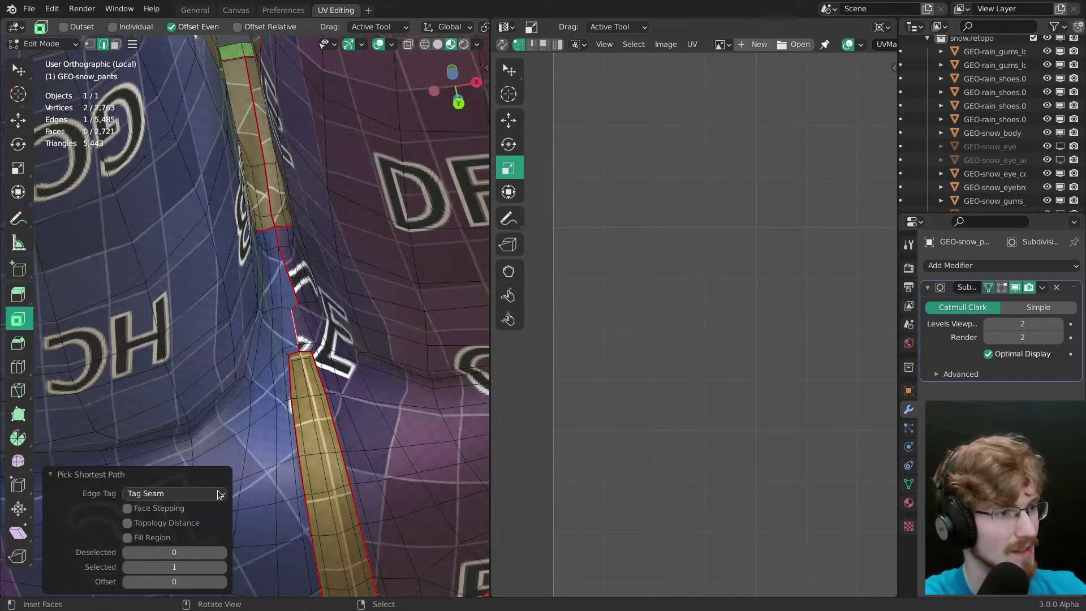
{"action": "key", "text": "alt+a"}
Step: Examine the seams and grid texture around the pants' waistband, pockets, legs and hems
{"action": "middle_click_drag", "start_coordinate": [268, 310], "coordinate": [430, 443]}
{"action": "key", "text": "KP_1"}
{"action": "scroll", "coordinate": [268, 405], "scroll_direction": "down", "scroll_amount": 6}
{"action": "middle_click_drag", "start_coordinate": [276, 513], "coordinate": [203, 390], "text": "ctrl"}
{"action": "middle_click_drag", "start_coordinate": [203, 390], "coordinate": [320, 262]}
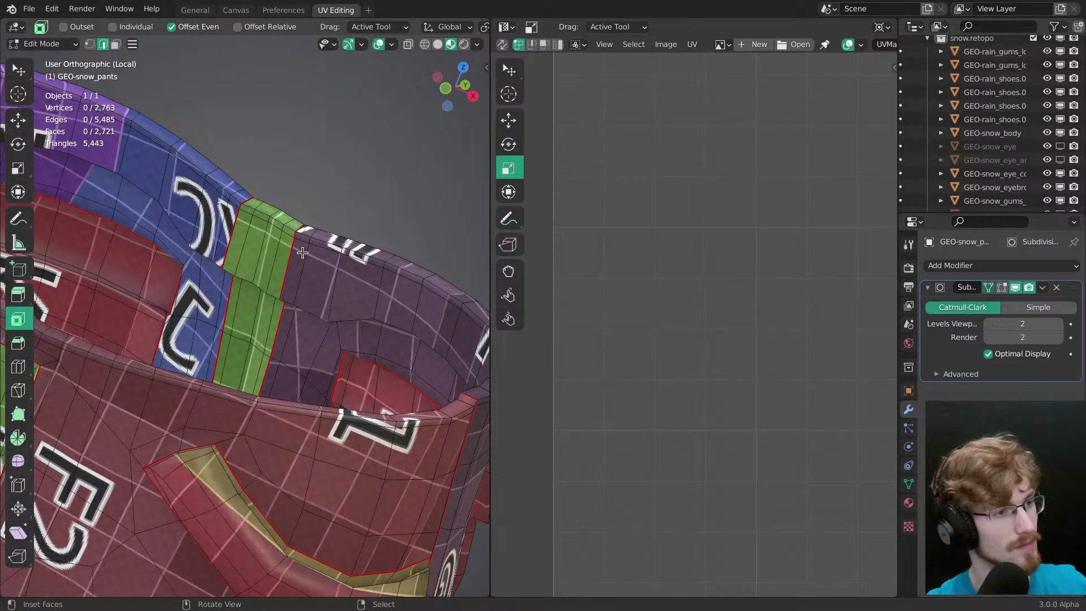
{"action": "middle_click_drag", "start_coordinate": [291, 326], "coordinate": [316, 409]}
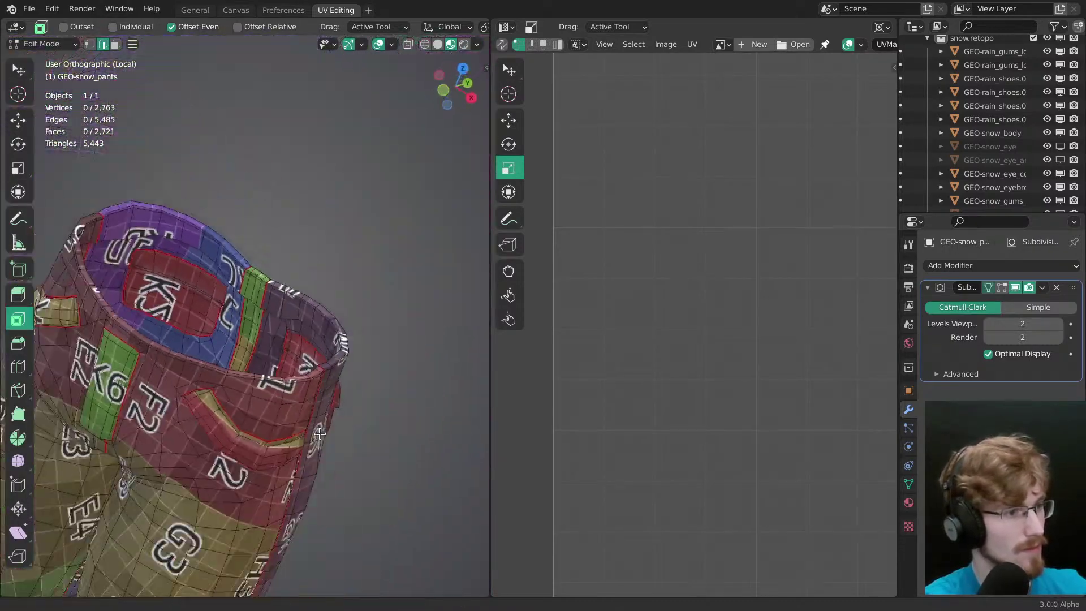
{"action": "middle_click_drag", "start_coordinate": [201, 437], "coordinate": [238, 283], "text": "shift"}
{"action": "middle_click_drag", "start_coordinate": [311, 333], "coordinate": [342, 283]}
{"action": "middle_click_drag", "start_coordinate": [328, 441], "coordinate": [347, 183], "text": "shift"}
{"action": "middle_click_drag", "start_coordinate": [296, 350], "coordinate": [287, 231]}
{"action": "middle_click_drag", "start_coordinate": [287, 289], "coordinate": [347, 266]}
{"action": "middle_click_drag", "start_coordinate": [305, 400], "coordinate": [333, 467]}
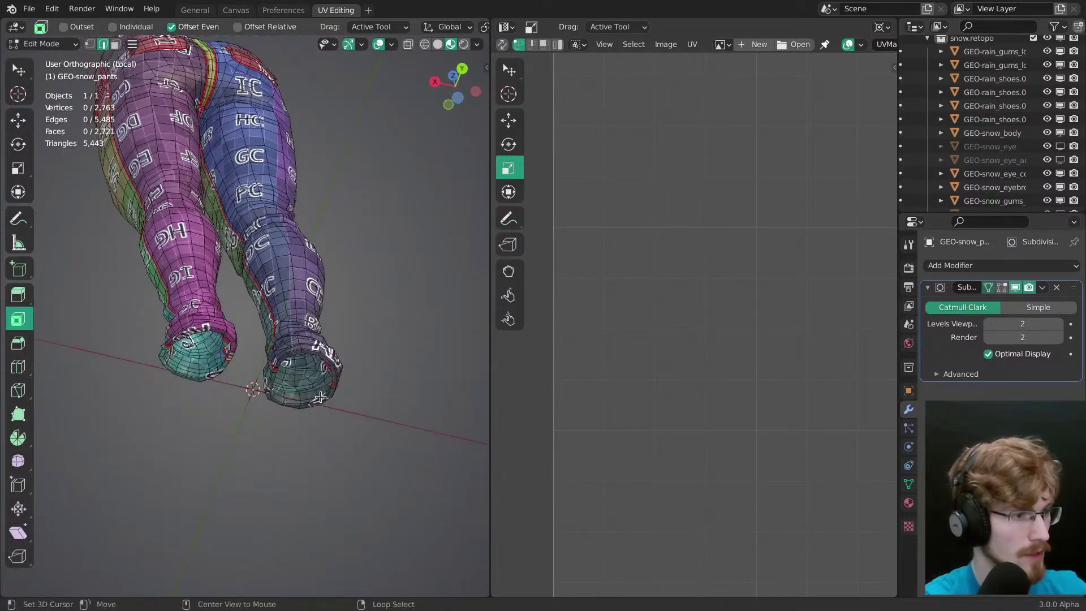
{"action": "middle_click_drag", "start_coordinate": [296, 328], "coordinate": [303, 192]}
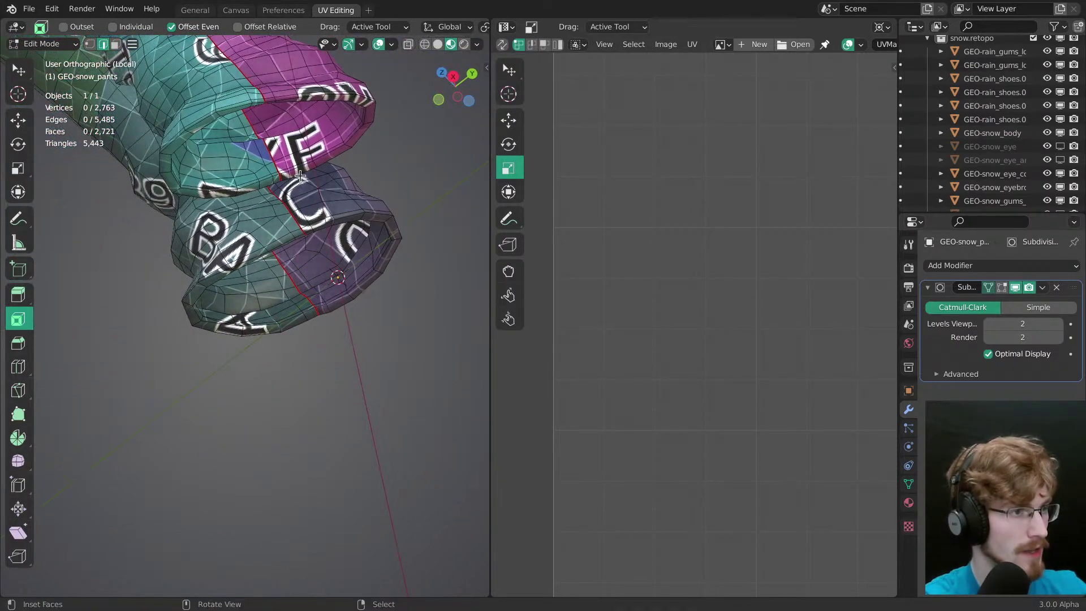
Step: Check the pants' hems, legs and waist from several views, along with the full UV layout
{"action": "middle_click_drag", "start_coordinate": [305, 152], "coordinate": [341, 246]}
{"action": "mouse_move", "coordinate": [294, 319]}
{"action": "middle_mouse_down"}
{"action": "mouse_move", "coordinate": [306, 291]}
{"action": "mouse_move", "coordinate": [301, 322]}
{"action": "middle_mouse_up"}
{"action": "key", "text": "KP_1"}
{"action": "middle_click_drag", "start_coordinate": [244, 256], "coordinate": [288, 469], "text": "shift"}
{"action": "middle_click_drag", "start_coordinate": [305, 255], "coordinate": [299, 322], "text": "ctrl"}
{"action": "middle_click_drag", "start_coordinate": [300, 322], "coordinate": [283, 299], "text": "ctrl"}
{"action": "key", "text": "a"}
{"action": "middle_click_drag", "start_coordinate": [713, 386], "coordinate": [793, 346], "text": "ctrl"}
{"action": "middle_click_drag", "start_coordinate": [752, 452], "coordinate": [633, 365], "text": "ctrl"}
{"action": "key", "text": "alt+a"}
{"action": "middle_click_drag", "start_coordinate": [271, 261], "coordinate": [452, 273]}
{"action": "middle_click_drag", "start_coordinate": [231, 294], "coordinate": [237, 232], "text": "ctrl"}
{"action": "key", "text": "alt+a"}
{"action": "middle_click_drag", "start_coordinate": [302, 325], "coordinate": [270, 56], "text": "shift"}
{"action": "middle_click_drag", "start_coordinate": [275, 307], "coordinate": [265, 169], "text": "shift"}
{"action": "middle_click_drag", "start_coordinate": [265, 345], "coordinate": [261, 269]}
{"action": "middle_click_drag", "start_coordinate": [276, 437], "coordinate": [257, 311]}
{"action": "middle_click_drag", "start_coordinate": [256, 310], "coordinate": [308, 362]}
Step: Tag a seam edge beside the centre strip inside the waistband using the shortest-path pick
{"action": "left_click", "coordinate": [272, 293]}
{"action": "right_click", "coordinate": [264, 284], "text": "ctrl"}
{"action": "mouse_move", "coordinate": [264, 284]}
{"action": "middle_mouse_down"}
{"action": "mouse_move", "coordinate": [283, 339]}
{"action": "mouse_move", "coordinate": [331, 405]}
{"action": "mouse_move", "coordinate": [317, 350]}
{"action": "mouse_move", "coordinate": [289, 424]}
{"action": "mouse_move", "coordinate": [270, 302]}
{"action": "middle_mouse_up"}
{"action": "scroll", "coordinate": [270, 303], "scroll_direction": "down", "scroll_amount": 5}
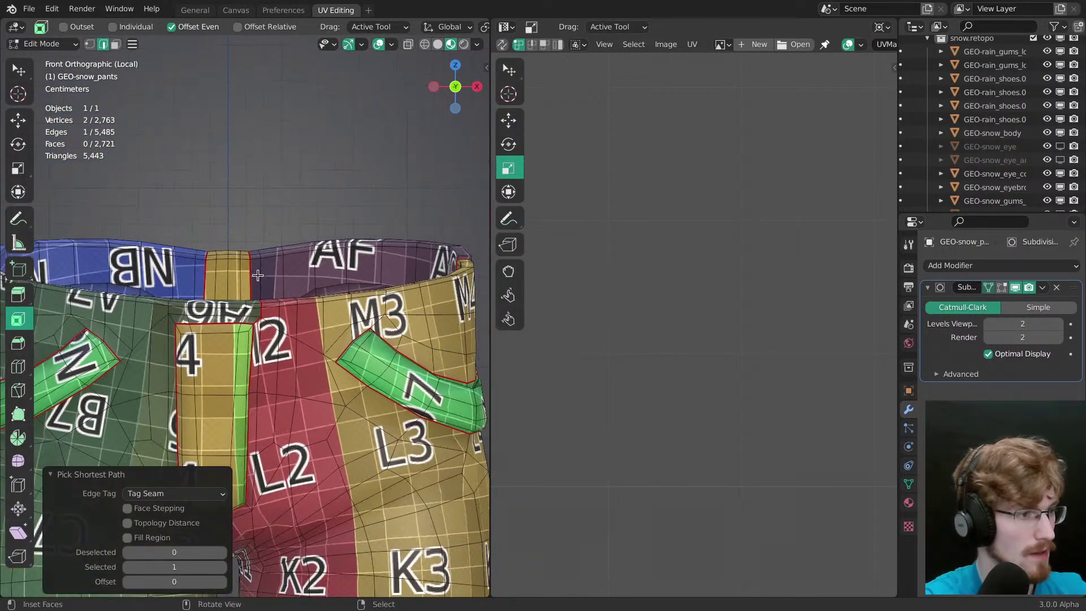
Step: Select the whole mesh, frame its UVs and set the UV stretch display to Area
{"action": "key", "text": "a"}
{"action": "key", "text": "Home"}
{"action": "scroll", "coordinate": [707, 325], "scroll_direction": "up", "scroll_amount": 6}
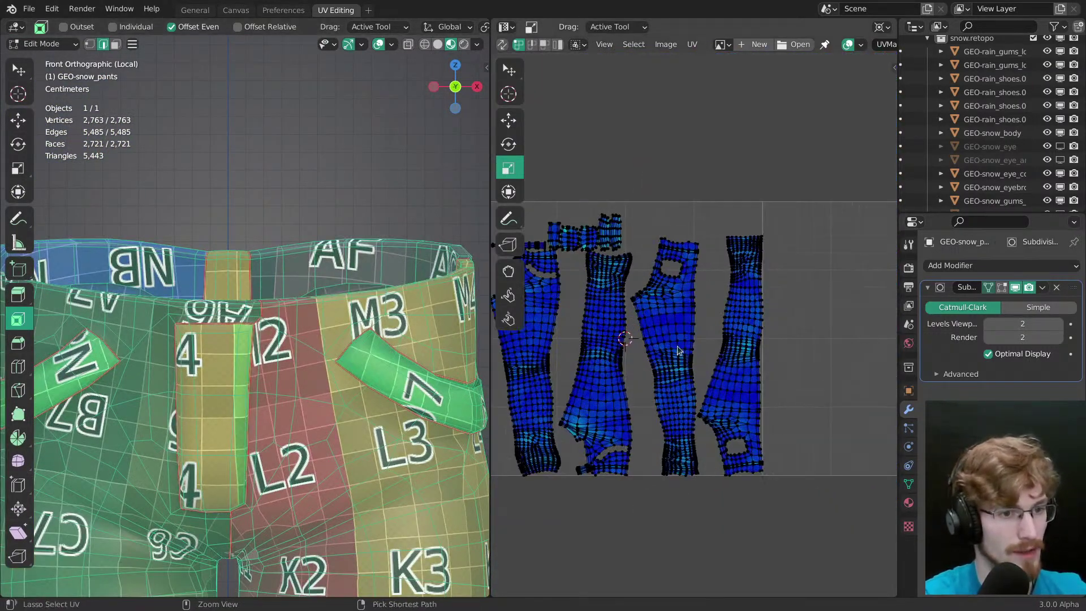
{"action": "middle_click_drag", "start_coordinate": [695, 319], "coordinate": [774, 329]}
{"action": "left_click", "coordinate": [863, 48]}
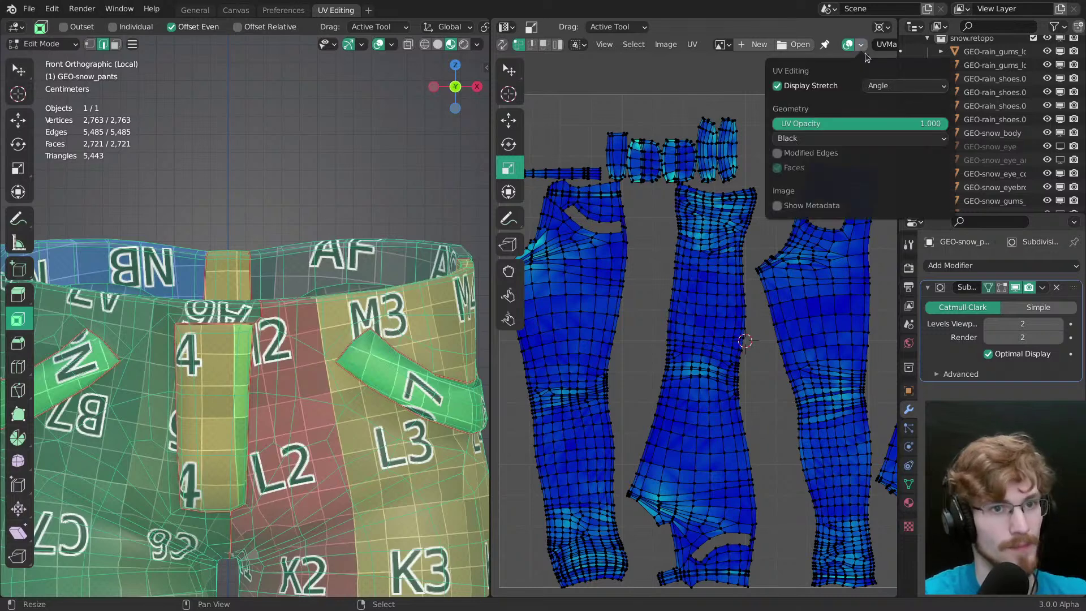
{"action": "left_click", "coordinate": [901, 116]}
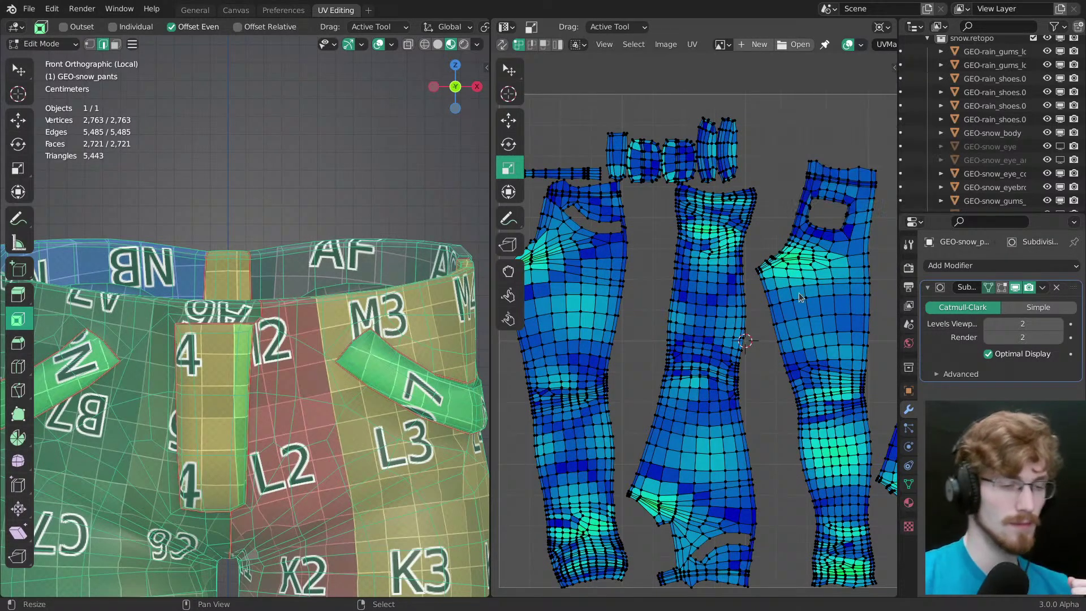
Step: Select the first leg panel's UV island and change the pivot from the 2D cursor to the selection's centre
{"action": "middle_click_drag", "start_coordinate": [604, 291], "coordinate": [686, 242]}
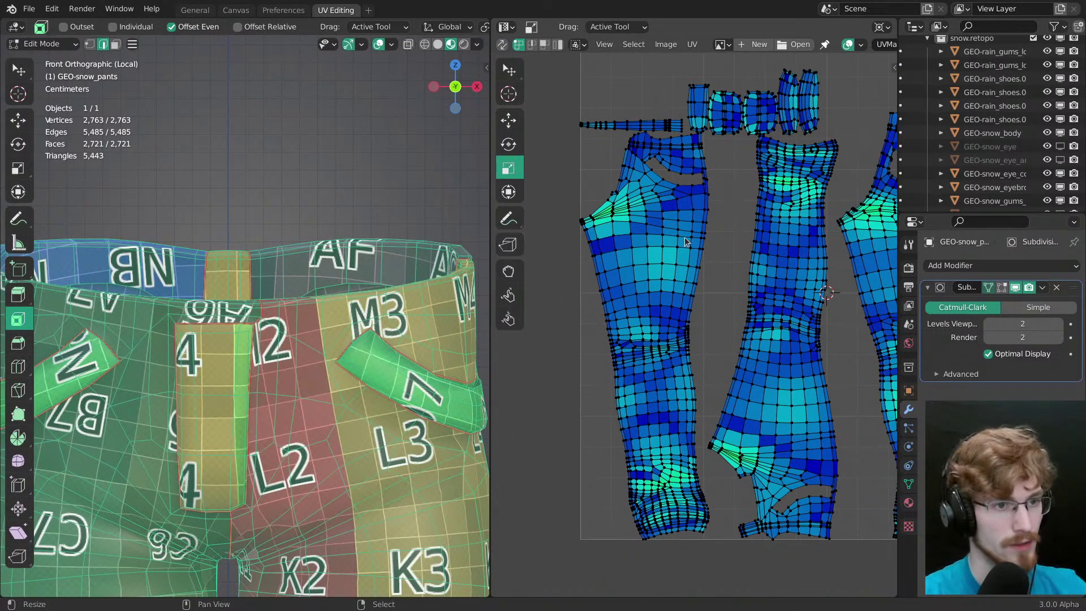
{"action": "key", "text": "l"}
{"action": "middle_click_drag", "start_coordinate": [735, 340], "coordinate": [669, 351]}
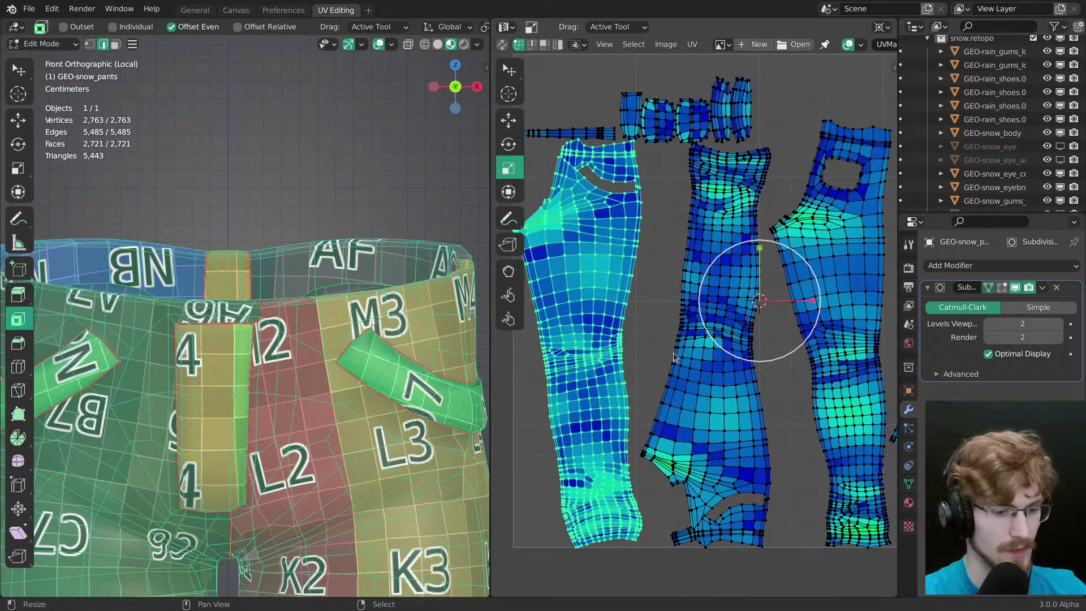
{"action": "key", "text": "period"}
{"action": "left_click", "coordinate": [705, 257]}
{"action": "middle_click_drag", "start_coordinate": [704, 233], "coordinate": [718, 327], "text": "ctrl"}
{"action": "middle_click_drag", "start_coordinate": [737, 363], "coordinate": [667, 343]}
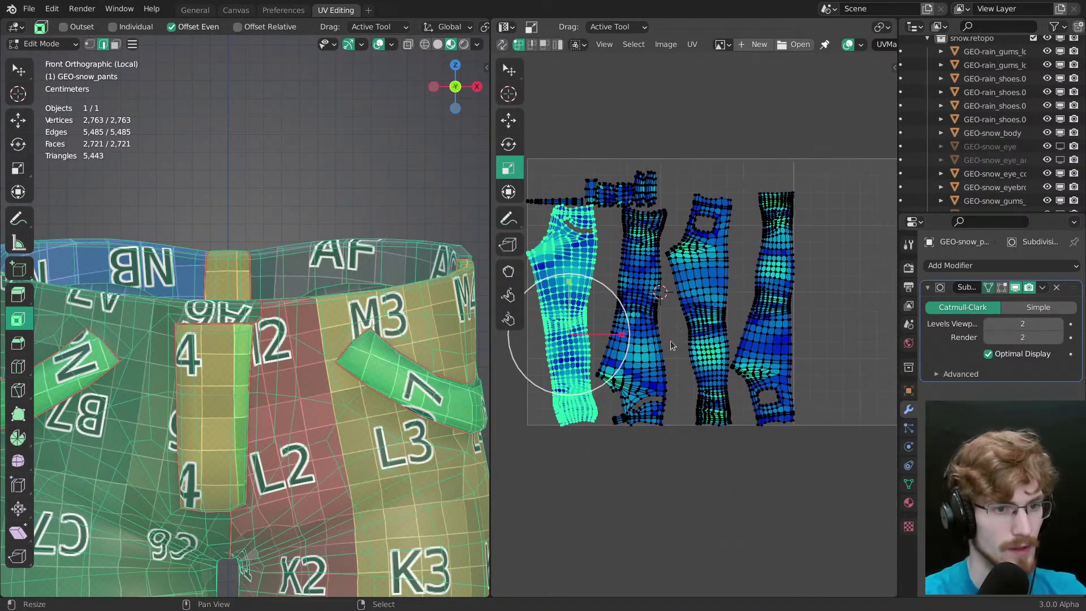
Step: Enable UV sync selection and select all linked faces of the left leg's front panel in face mode
{"action": "scroll", "coordinate": [379, 501], "scroll_direction": "down", "scroll_amount": 3}
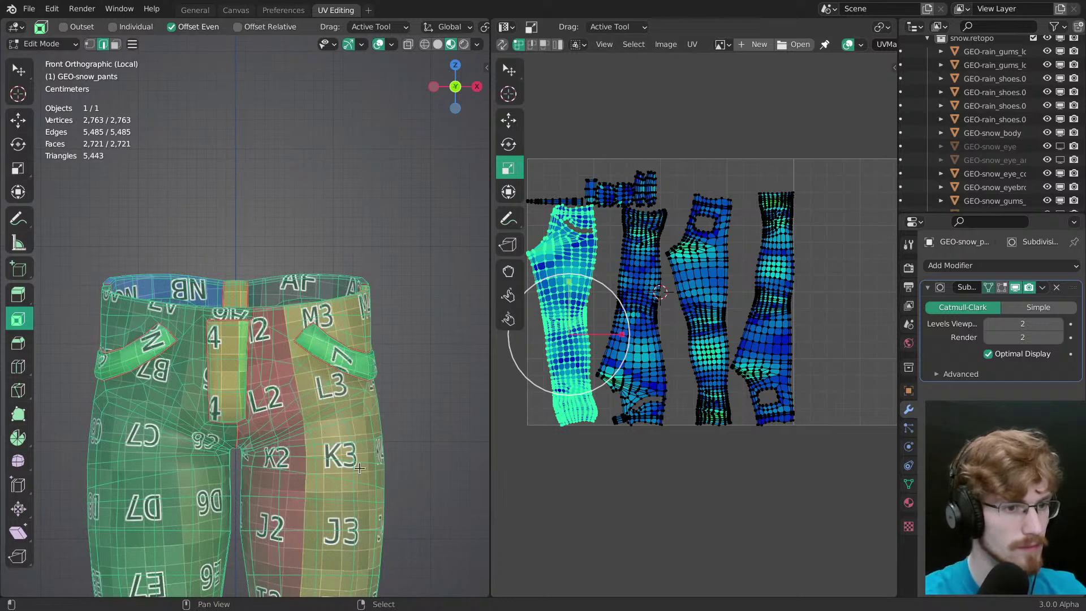
{"action": "scroll", "coordinate": [362, 494], "scroll_direction": "down", "scroll_amount": 2}
{"action": "middle_click_drag", "start_coordinate": [696, 343], "coordinate": [728, 304]}
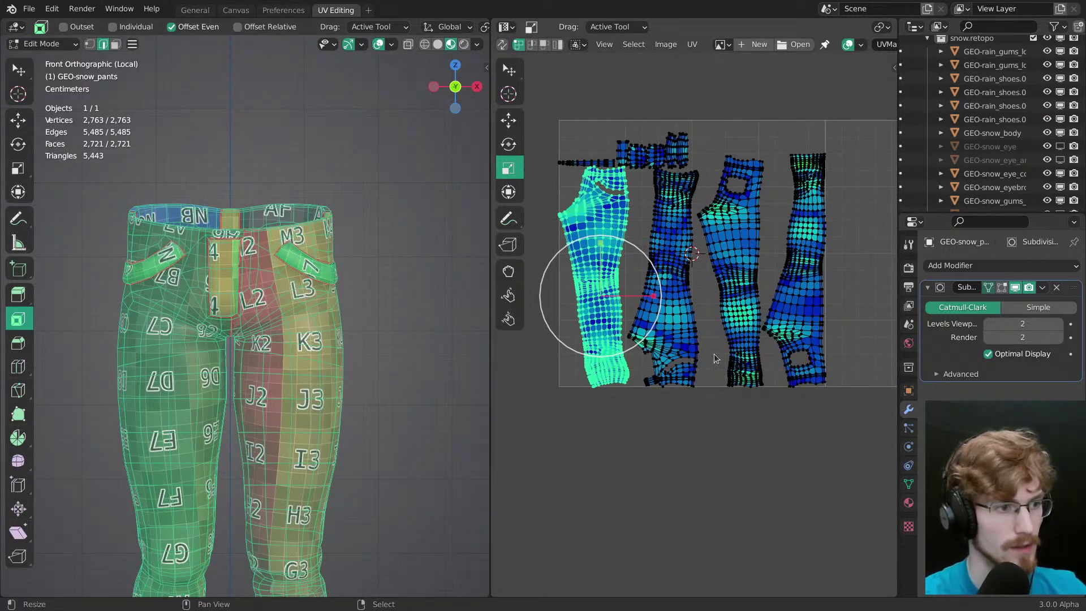
{"action": "left_click", "coordinate": [502, 45]}
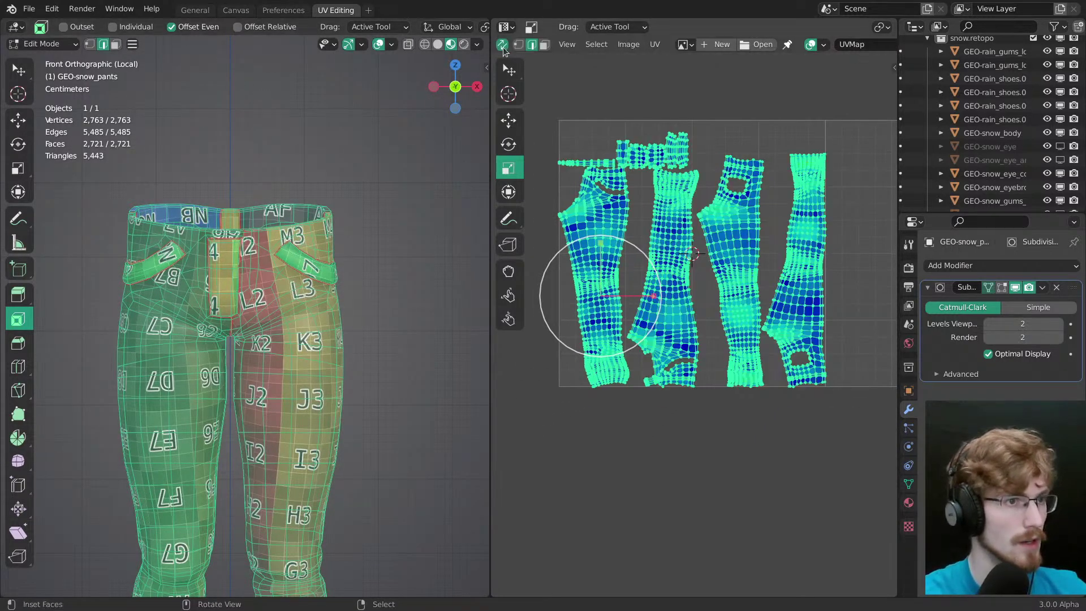
{"action": "key", "text": "3"}
{"action": "right_click", "coordinate": [314, 355]}
{"action": "key", "text": "ctrl+l"}
Step: Move the left leg's front panel island across the layout to the third panel's place
{"action": "middle_click_drag", "start_coordinate": [738, 320], "coordinate": [665, 307]}
{"action": "key", "text": "g"}
{"action": "left_click_drag", "start_coordinate": [664, 307], "coordinate": [803, 296]}
{"action": "key", "text": "r"}
{"action": "key", "text": "g"}
{"action": "left_click_drag", "start_coordinate": [803, 295], "coordinate": [797, 292]}
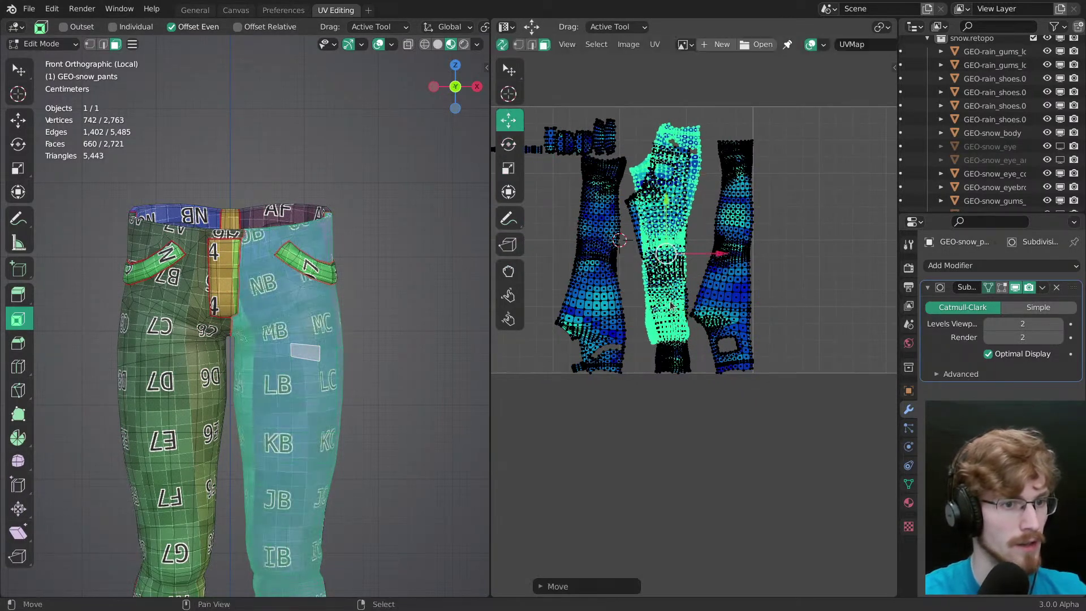
Step: Rotate the right leg's front panel island by 180° and move it to the layout's left side
{"action": "right_click", "coordinate": [150, 389]}
{"action": "key", "text": "ctrl+l"}
{"action": "key", "text": "r"}
{"action": "left_click_drag", "start_coordinate": [686, 327], "coordinate": [705, 201]}
{"action": "type", "text": "180"}
{"action": "key", "text": "Return"}
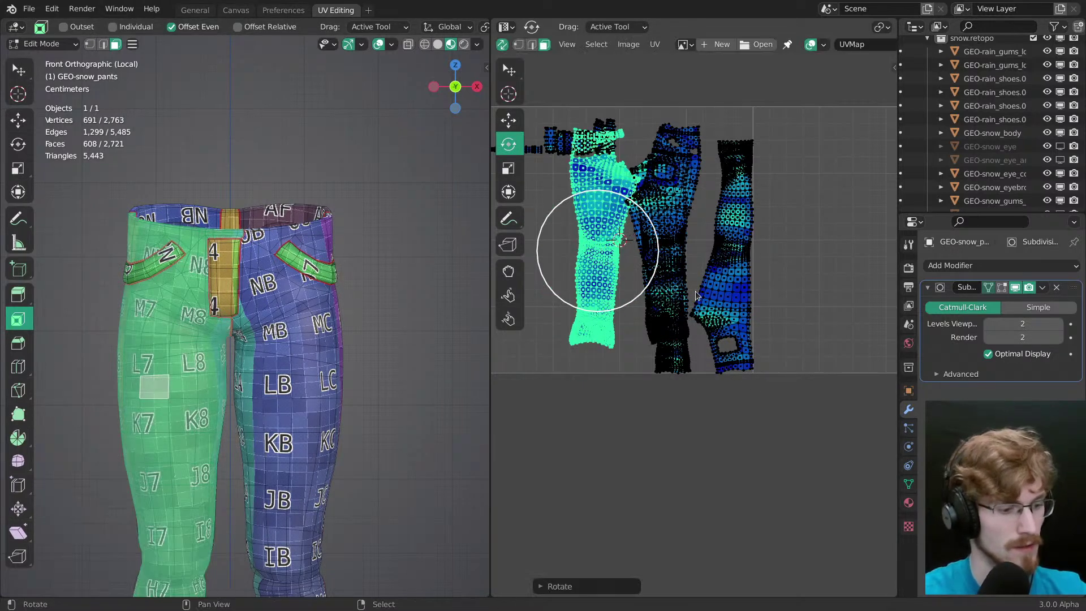
{"action": "key", "text": "g"}
{"action": "left_click_drag", "start_coordinate": [735, 296], "coordinate": [719, 314]}
{"action": "key", "text": "r"}
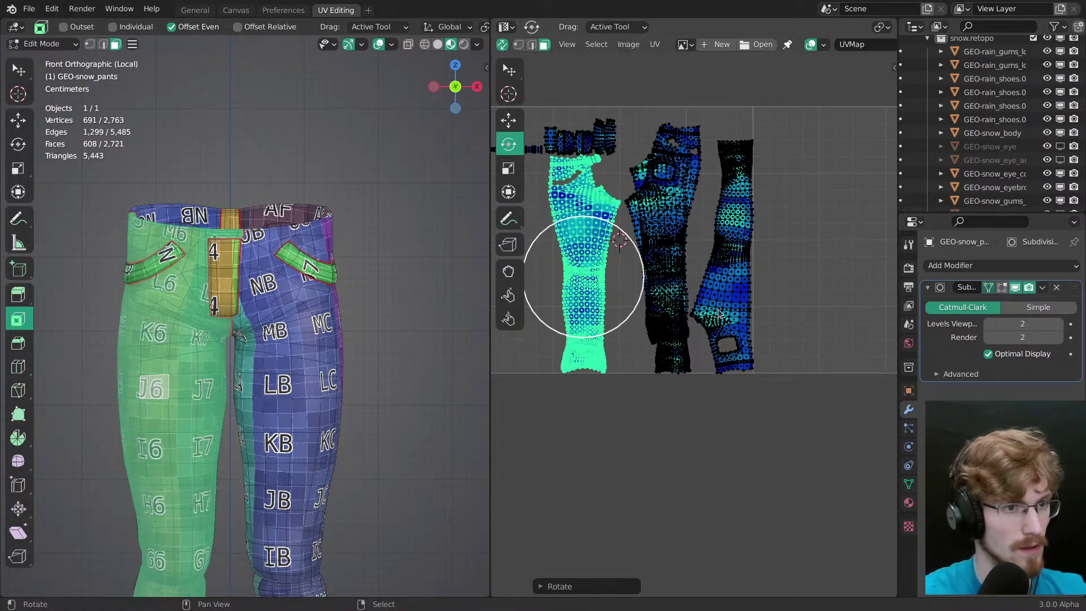
Step: From the back view, select the right leg's back panel and move its island beside the right front panel, adjusting its rotation
{"action": "key", "text": "grave"}
{"action": "left_click", "coordinate": [409, 222]}
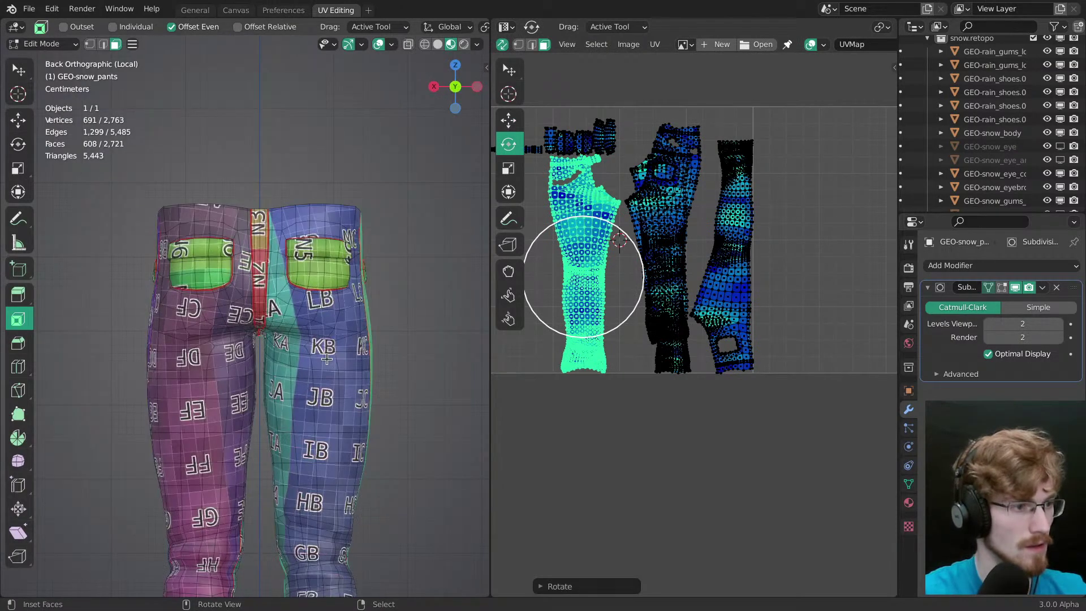
{"action": "right_click", "coordinate": [328, 359]}
{"action": "key", "text": "ctrl+l"}
{"action": "key", "text": "g"}
{"action": "left_click_drag", "start_coordinate": [758, 317], "coordinate": [605, 324]}
{"action": "middle_click_drag", "start_coordinate": [605, 326], "coordinate": [734, 336]}
{"action": "key", "text": "r"}
{"action": "left_click_drag", "start_coordinate": [735, 339], "coordinate": [731, 346]}
{"action": "key", "text": "g"}
{"action": "left_click_drag", "start_coordinate": [731, 346], "coordinate": [727, 345]}
Step: Rotate the left leg's back panel island by 180° and move it next to the left front panel
{"action": "right_click", "coordinate": [868, 302]}
{"action": "key", "text": "ctrl+l"}
{"action": "middle_click_drag", "start_coordinate": [868, 302], "coordinate": [703, 314]}
{"action": "type", "text": "r180g"}
{"action": "left_click_drag", "start_coordinate": [746, 323], "coordinate": [672, 379]}
Step: Reposition the left leg's front and back panel islands so they sit side by side
{"action": "right_click", "coordinate": [649, 335]}
{"action": "key", "text": "ctrl+l"}
{"action": "middle_click_drag", "start_coordinate": [672, 379], "coordinate": [775, 425]}
{"action": "middle_click_drag", "start_coordinate": [776, 425], "coordinate": [725, 330], "text": "ctrl"}
{"action": "left_click_drag", "start_coordinate": [725, 330], "coordinate": [726, 331]}
{"action": "right_click", "coordinate": [823, 273]}
{"action": "key", "text": "ctrl+l"}
{"action": "left_click_drag", "start_coordinate": [837, 298], "coordinate": [825, 322]}
Step: Rotate the right leg's back panel island slightly and move it into line beside the right front panel
{"action": "middle_click_drag", "start_coordinate": [543, 294], "coordinate": [662, 304]}
{"action": "right_click", "coordinate": [676, 310]}
{"action": "key", "text": "ctrl+l"}
{"action": "key", "text": "r"}
{"action": "left_click_drag", "start_coordinate": [778, 322], "coordinate": [777, 310]}
{"action": "key", "text": "g"}
{"action": "left_click_drag", "start_coordinate": [775, 309], "coordinate": [792, 307]}
{"action": "key", "text": "r"}
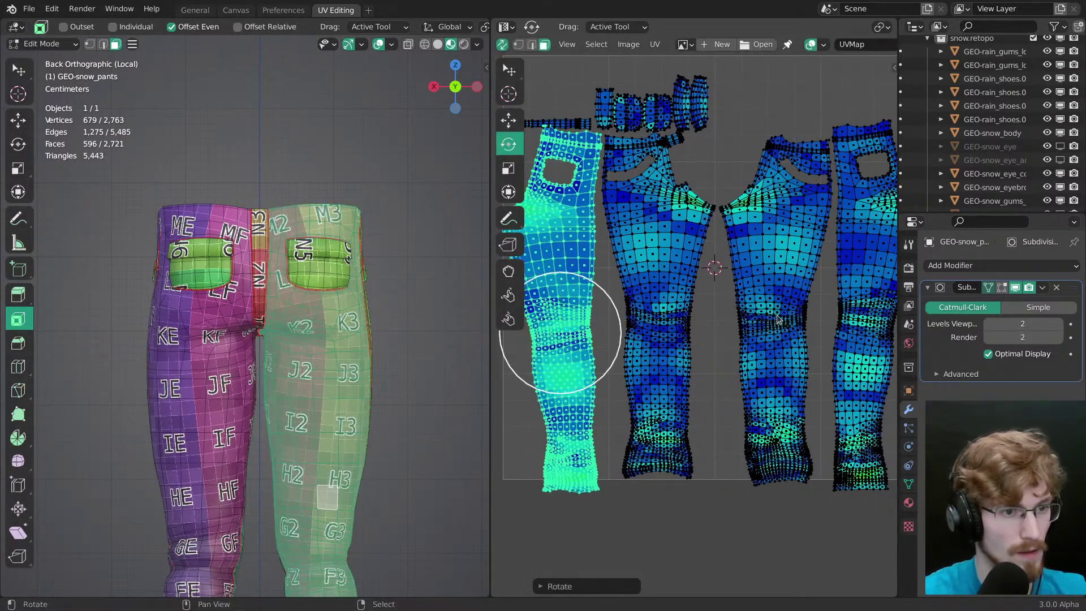
Step: Adjust the rotation and position of the right leg's front panel island against its back panel
{"action": "middle_click_drag", "start_coordinate": [784, 320], "coordinate": [727, 324]}
{"action": "middle_click_drag", "start_coordinate": [690, 362], "coordinate": [712, 367]}
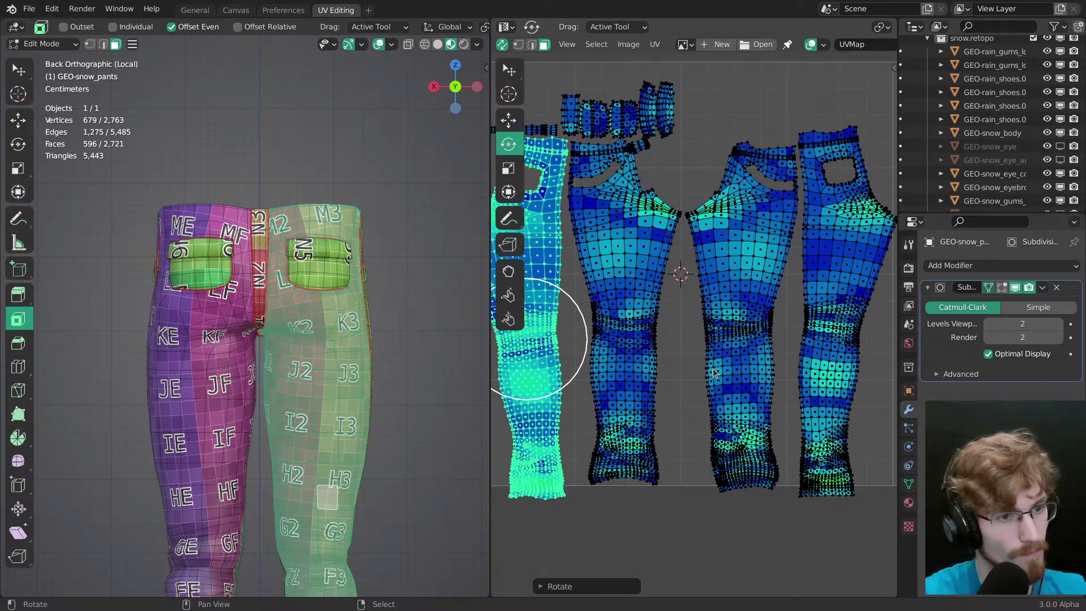
{"action": "right_click", "coordinate": [648, 340]}
{"action": "key", "text": "ctrl+l"}
{"action": "left_click_drag", "start_coordinate": [745, 384], "coordinate": [753, 384]}
{"action": "key", "text": "g"}
{"action": "key", "text": "r"}
{"action": "key", "text": "g"}
{"action": "left_click", "coordinate": [741, 387]}
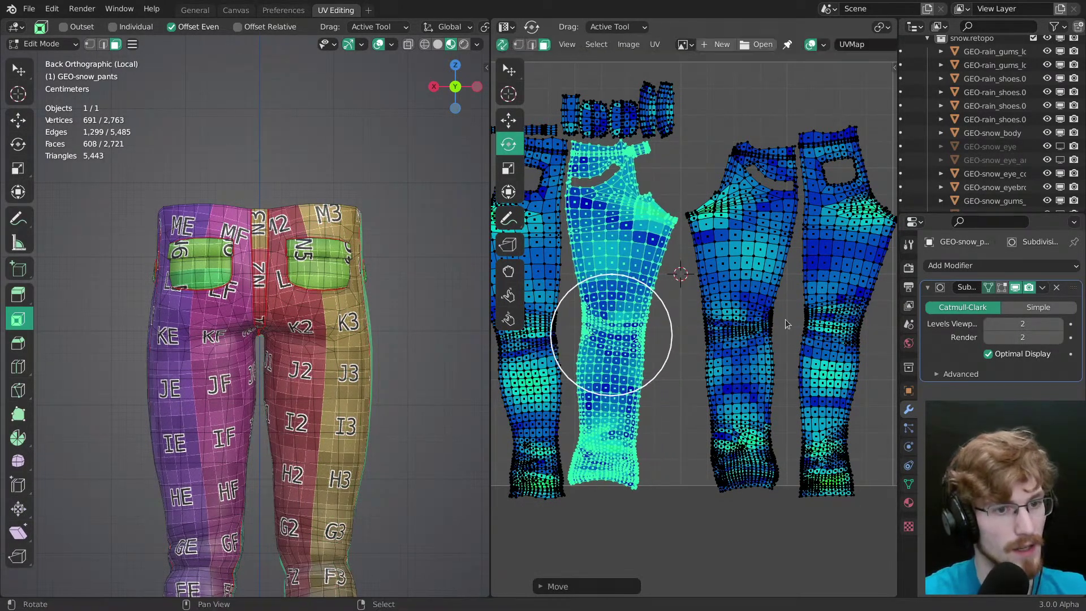
Step: Rotate the left leg's front panel island and move it up against the left back panel
{"action": "right_click", "coordinate": [757, 318]}
{"action": "key", "text": "ctrl+l"}
{"action": "key", "text": "r"}
{"action": "left_click", "coordinate": [857, 312]}
{"action": "key", "text": "g"}
{"action": "left_click", "coordinate": [862, 310]}
{"action": "key", "text": "r"}
{"action": "left_click", "coordinate": [866, 301]}
{"action": "key", "text": "g"}
{"action": "left_click", "coordinate": [869, 300]}
Step: Shift the left leg's two panel islands together, and move the entire UV layout into position
{"action": "right_click", "coordinate": [840, 291], "text": "shift"}
{"action": "key", "text": "l"}
{"action": "key", "text": "g"}
{"action": "left_click_drag", "start_coordinate": [837, 289], "coordinate": [830, 291]}
{"action": "middle_click_drag", "start_coordinate": [829, 291], "coordinate": [805, 317]}
{"action": "middle_click_drag", "start_coordinate": [806, 317], "coordinate": [794, 392], "text": "ctrl"}
{"action": "key", "text": "a"}
{"action": "key", "text": "g"}
{"action": "left_click", "coordinate": [799, 316]}
Step: Select two neighbouring panel islands of one leg, rotate them slightly together and move them into line
{"action": "key", "text": "alt+a"}
{"action": "key", "text": "l"}
{"action": "key", "text": "l"}
{"action": "key", "text": "r"}
{"action": "left_click_drag", "start_coordinate": [752, 407], "coordinate": [757, 400]}
{"action": "key", "text": "g"}
{"action": "left_click_drag", "start_coordinate": [758, 397], "coordinate": [759, 400]}
{"action": "left_click", "coordinate": [757, 403]}
Step: Box-select the strip, pocket and trim islands and move them above the UV square
{"action": "key", "text": "alt+a"}
{"action": "middle_click_drag", "start_coordinate": [634, 233], "coordinate": [658, 270]}
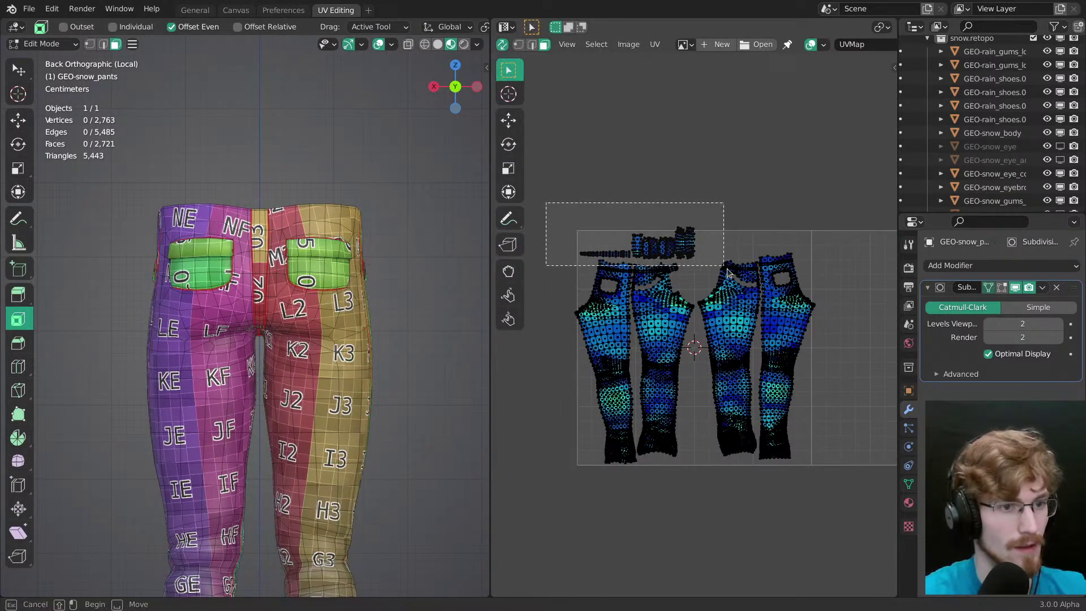
{"action": "left_click_drag", "start_coordinate": [724, 261], "coordinate": [726, 262]}
{"action": "middle_click_drag", "start_coordinate": [726, 261], "coordinate": [725, 247], "text": "ctrl"}
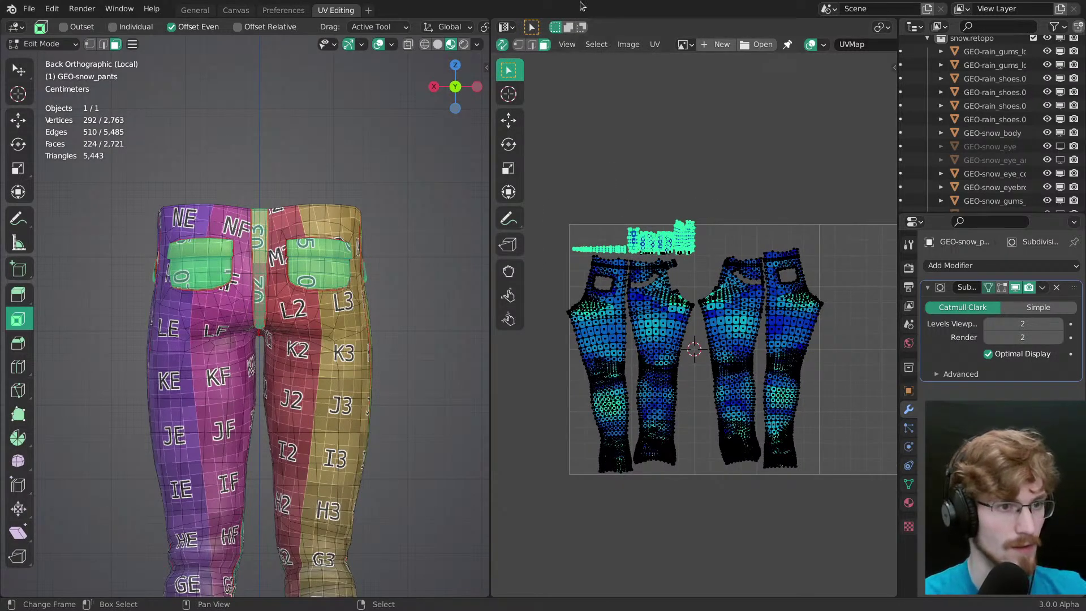
{"action": "middle_click_drag", "start_coordinate": [621, 257], "coordinate": [628, 223], "text": "ctrl"}
{"action": "key", "text": "g"}
{"action": "left_click_drag", "start_coordinate": [629, 222], "coordinate": [612, 166]}
Step: Check the right back pocket's linked faces, switch to vertex selection and save the file
{"action": "key", "text": "alt+a"}
{"action": "right_click", "coordinate": [322, 276]}
{"action": "key", "text": "ctrl+l"}
{"action": "middle_click_drag", "start_coordinate": [322, 274], "coordinate": [246, 341], "text": "shift"}
{"action": "key", "text": "alt+a"}
{"action": "key", "text": "1"}
{"action": "middle_click_drag", "start_coordinate": [562, 331], "coordinate": [698, 304], "text": "ctrl"}
{"action": "key", "text": "ctrl+s"}
Step: Select the side-seam corner vertices at the waist and hem of the leg panel islands and pin them
{"action": "middle_click_drag", "start_coordinate": [739, 349], "coordinate": [629, 302]}
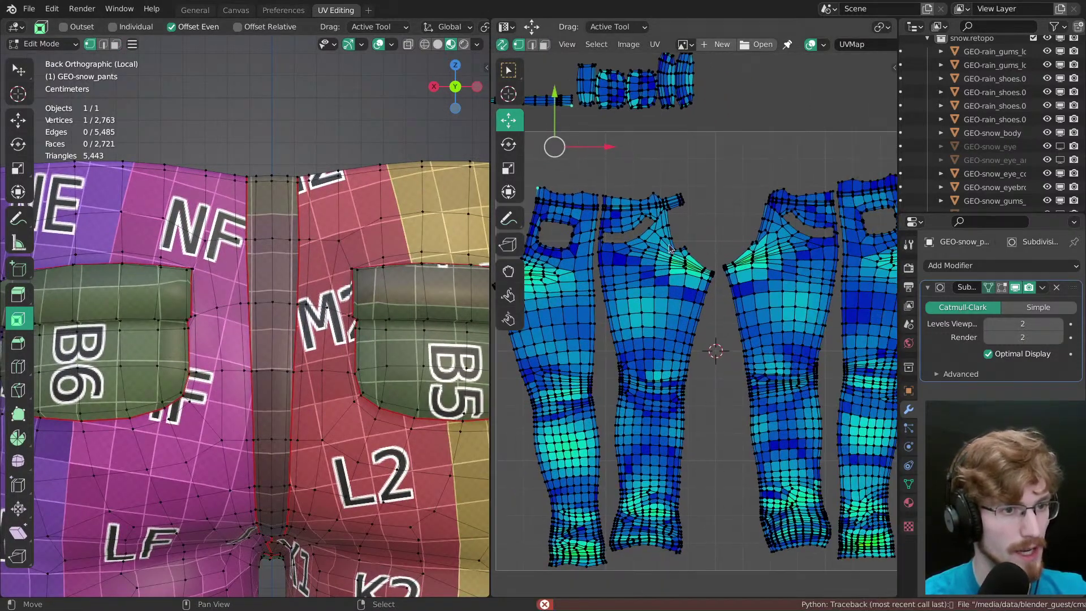
{"action": "middle_click_drag", "start_coordinate": [671, 247], "coordinate": [663, 213], "text": "ctrl"}
{"action": "middle_click_drag", "start_coordinate": [617, 488], "coordinate": [622, 289]}
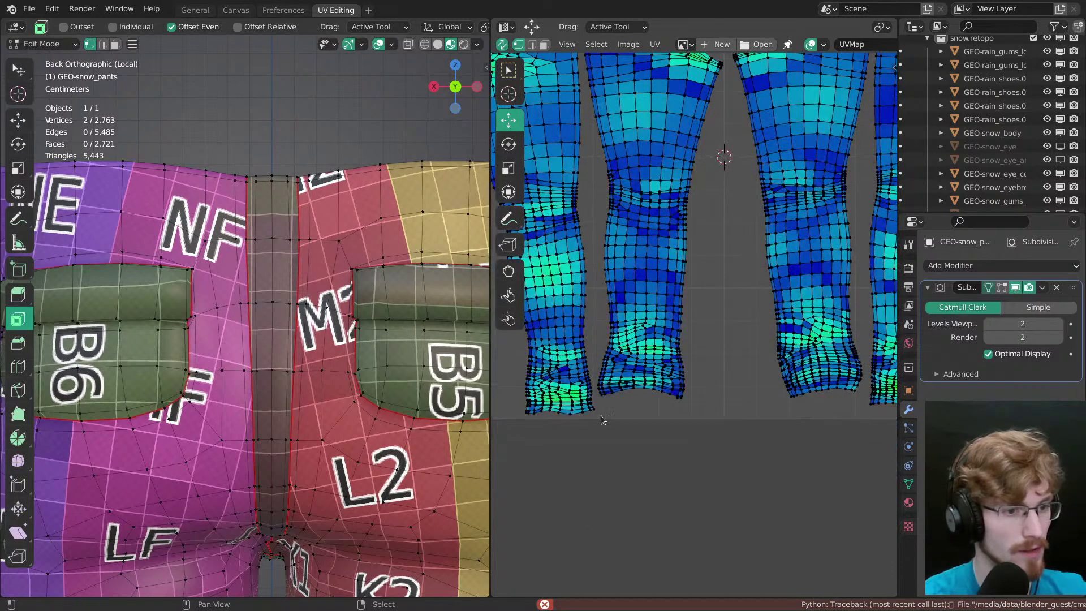
{"action": "middle_click_drag", "start_coordinate": [801, 403], "coordinate": [624, 411]}
{"action": "right_click", "coordinate": [682, 402], "text": "shift"}
{"action": "middle_click_drag", "start_coordinate": [672, 97], "coordinate": [675, 301]}
{"action": "middle_click_drag", "start_coordinate": [657, 214], "coordinate": [651, 254], "text": "ctrl"}
{"action": "middle_click_drag", "start_coordinate": [650, 255], "coordinate": [685, 334]}
{"action": "middle_click_drag", "start_coordinate": [685, 334], "coordinate": [675, 285], "text": "ctrl"}
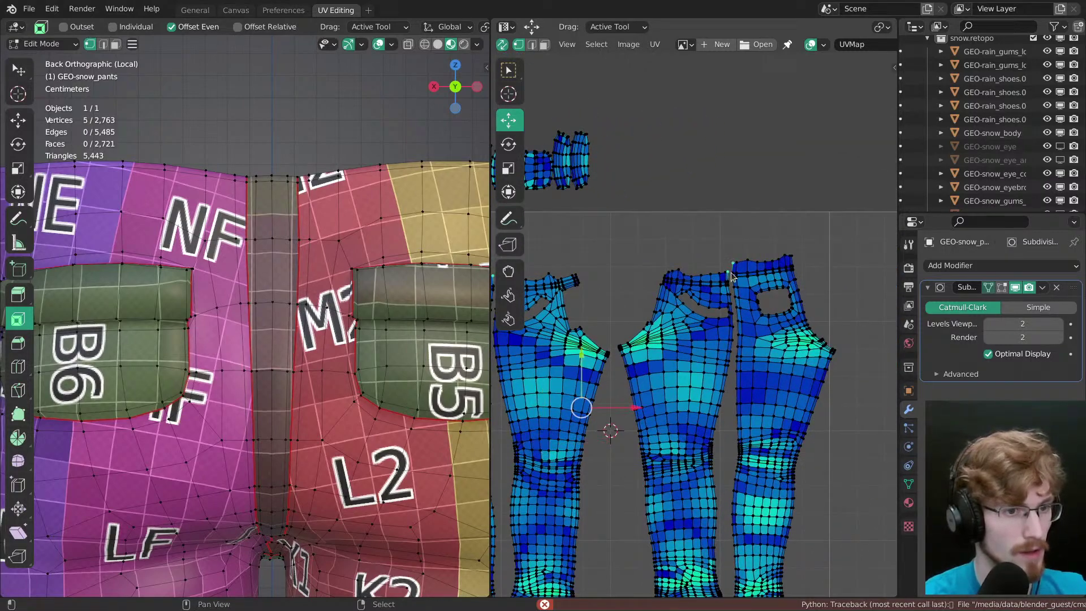
{"action": "middle_click_drag", "start_coordinate": [611, 312], "coordinate": [750, 306]}
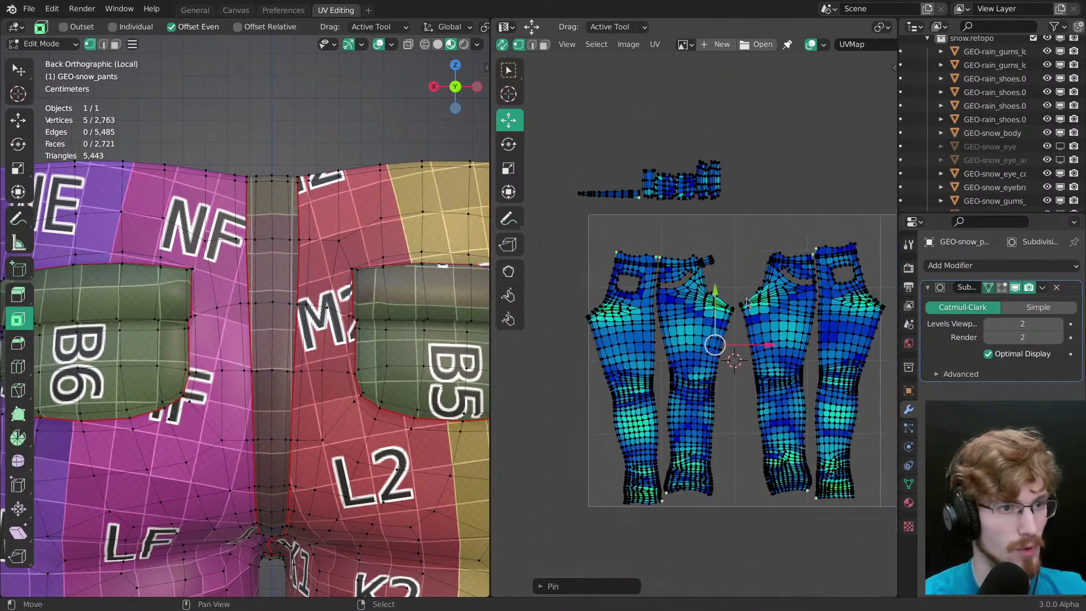
Step: Box-select the small strip, pocket and trim islands in face mode, clear the selection, return to vertex mode and save the file
{"action": "middle_click_drag", "start_coordinate": [674, 195], "coordinate": [699, 234]}
{"action": "left_click", "coordinate": [543, 45]}
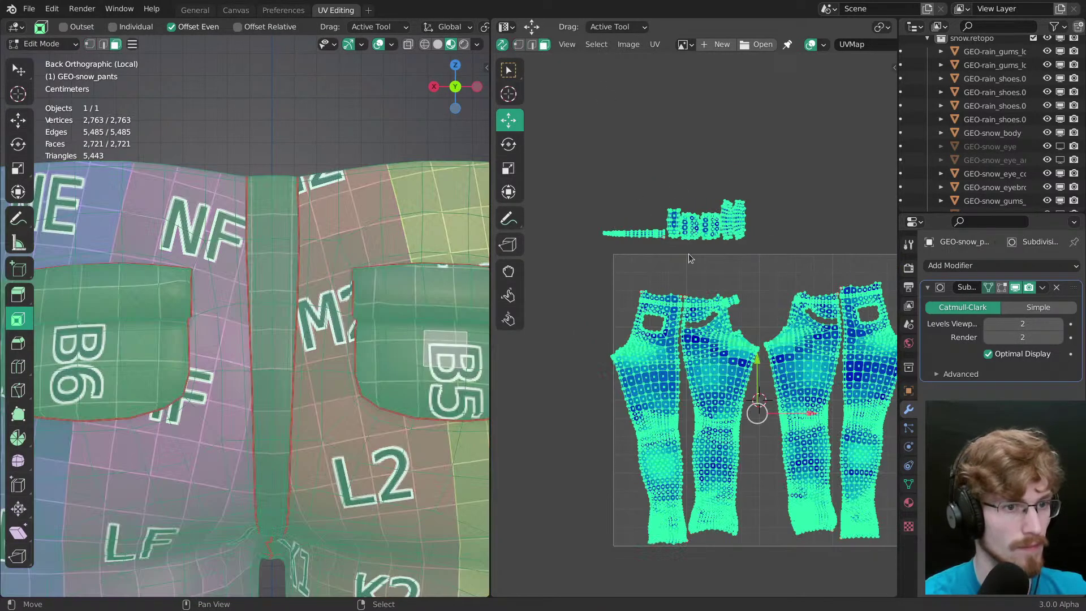
{"action": "left_click_drag", "start_coordinate": [588, 246], "coordinate": [760, 171]}
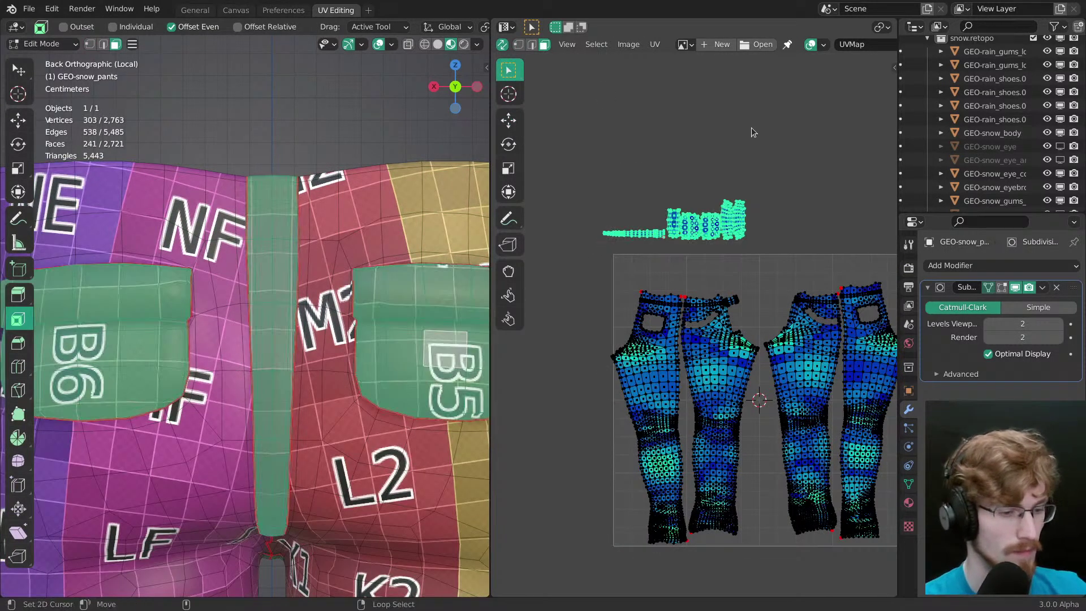
{"action": "key", "text": "alt+a"}
{"action": "key", "text": "1"}
{"action": "middle_click_drag", "start_coordinate": [673, 248], "coordinate": [644, 200]}
{"action": "middle_click_drag", "start_coordinate": [644, 200], "coordinate": [624, 176], "text": "ctrl"}
{"action": "key", "text": "ctrl+s"}
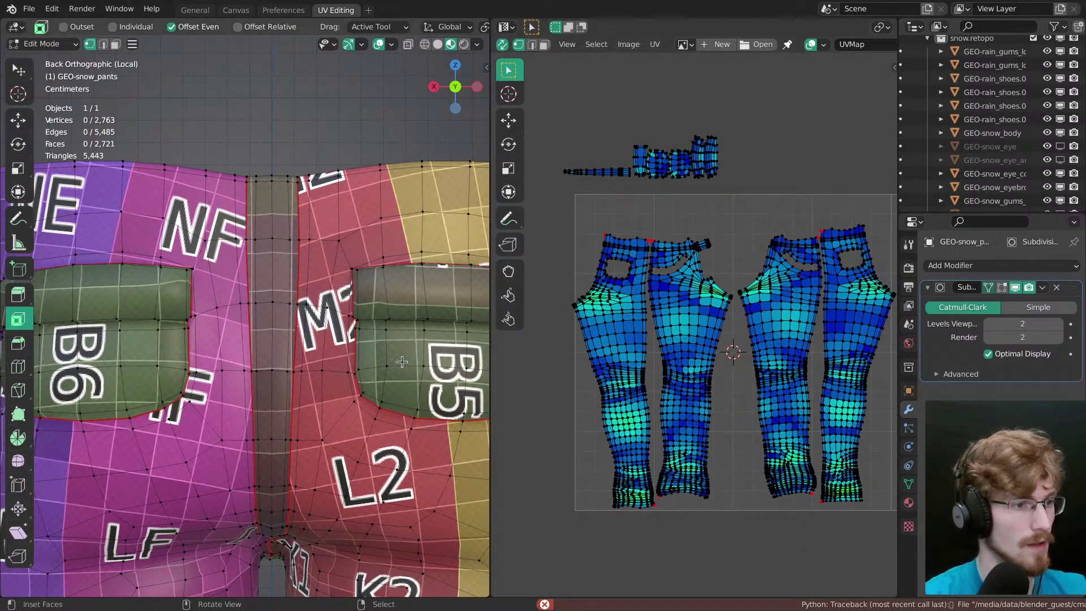
Step: Select the edges where the flap meets the body on both back pockets and mark them as seams
{"action": "middle_click_drag", "start_coordinate": [403, 360], "coordinate": [379, 250]}
{"action": "middle_click", "coordinate": [346, 107], "text": "alt"}
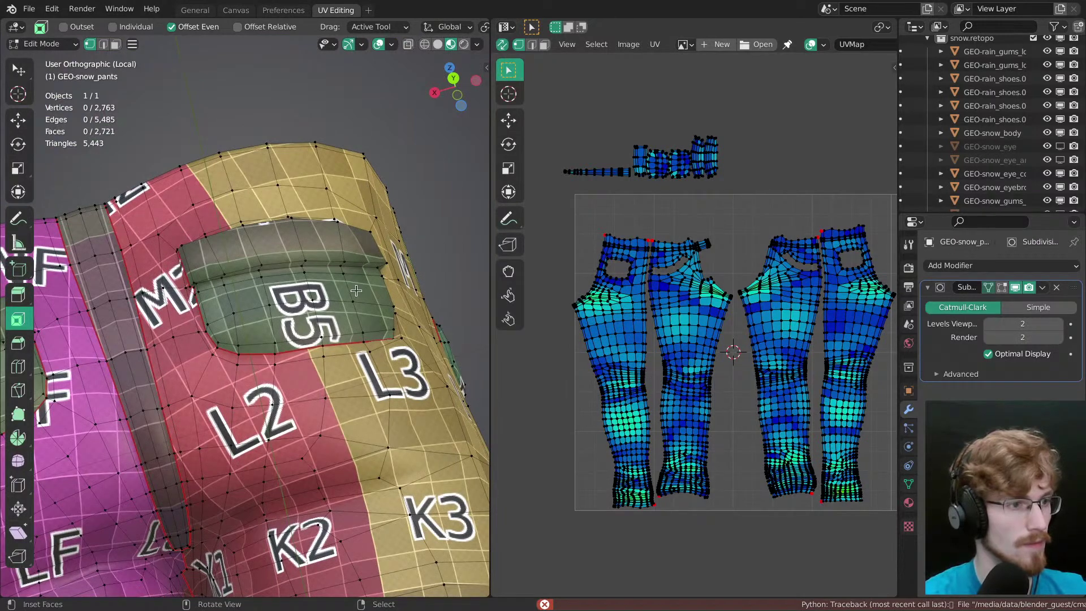
{"action": "middle_click_drag", "start_coordinate": [356, 289], "coordinate": [357, 269]}
{"action": "middle_click_drag", "start_coordinate": [270, 298], "coordinate": [393, 298], "text": "shift"}
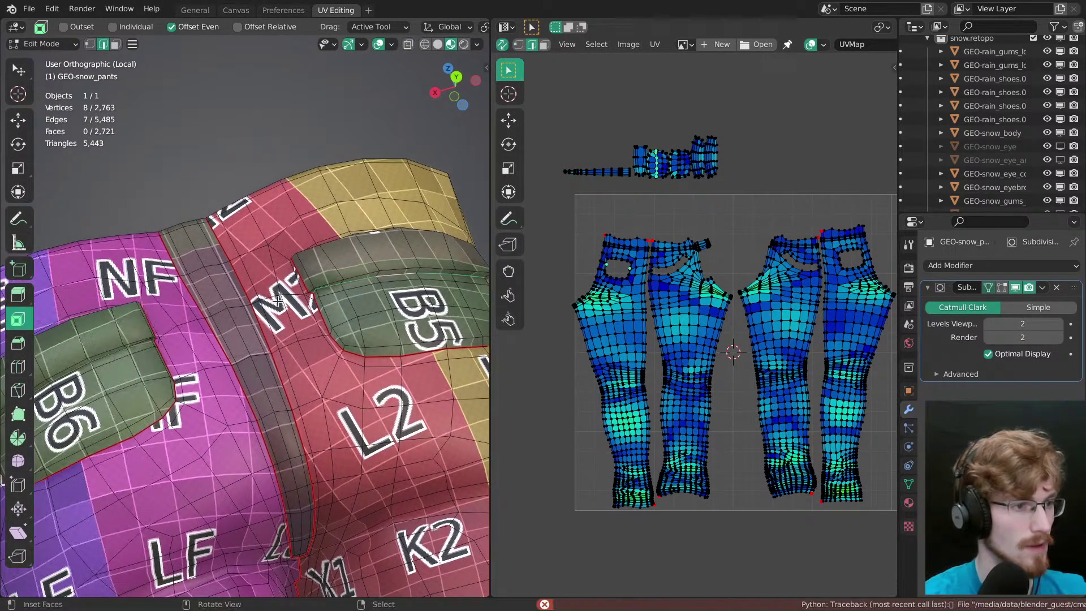
{"action": "middle_click_drag", "start_coordinate": [143, 348], "coordinate": [321, 324], "text": "shift"}
{"action": "right_click", "coordinate": [244, 345], "text": "alt+shift"}
{"action": "middle_click_drag", "start_coordinate": [244, 345], "coordinate": [271, 345]}
{"action": "middle_click_drag", "start_coordinate": [361, 266], "coordinate": [199, 342], "text": "shift"}
{"action": "middle_click_drag", "start_coordinate": [369, 299], "coordinate": [369, 318], "text": "ctrl"}
{"action": "middle_click_drag", "start_coordinate": [369, 318], "coordinate": [271, 347]}
{"action": "middle_click_drag", "start_coordinate": [396, 339], "coordinate": [354, 390]}
{"action": "key", "text": "ctrl+e"}
{"action": "left_click", "coordinate": [370, 363]}
Step: Select the linked faces of all four leg panels, delimited by seam, and invert the selection to the pocket and trim islands
{"action": "middle_click_drag", "start_coordinate": [289, 339], "coordinate": [344, 338]}
{"action": "middle_click_drag", "start_coordinate": [181, 384], "coordinate": [418, 278], "text": "shift"}
{"action": "middle_click_drag", "start_coordinate": [226, 305], "coordinate": [418, 316]}
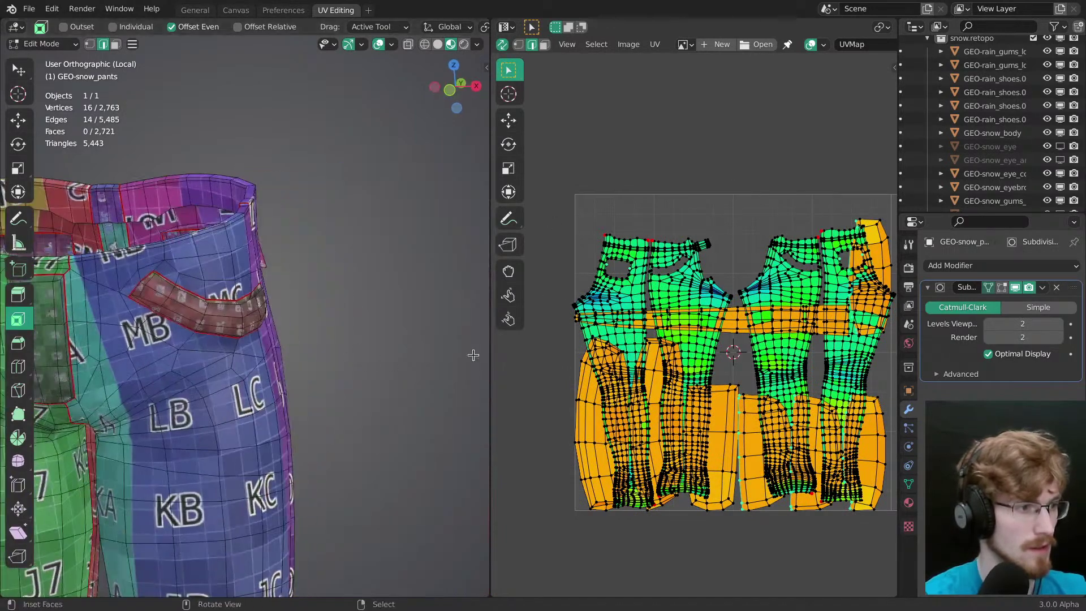
{"action": "middle_click_drag", "start_coordinate": [198, 316], "coordinate": [358, 322], "text": "shift"}
{"action": "middle_click_drag", "start_coordinate": [285, 325], "coordinate": [317, 326]}
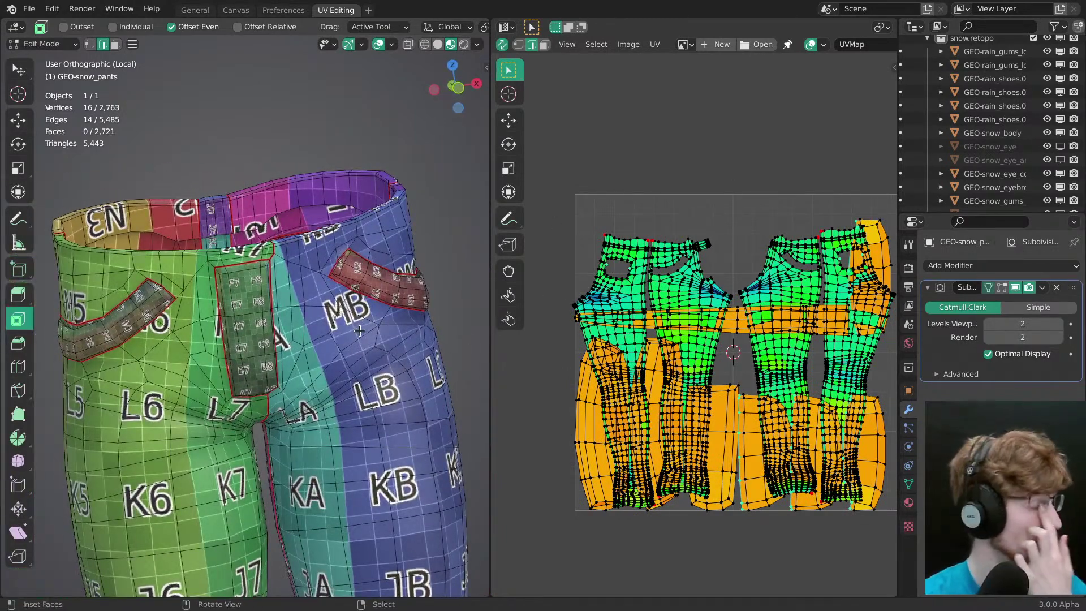
{"action": "middle_click_drag", "start_coordinate": [365, 309], "coordinate": [343, 304]}
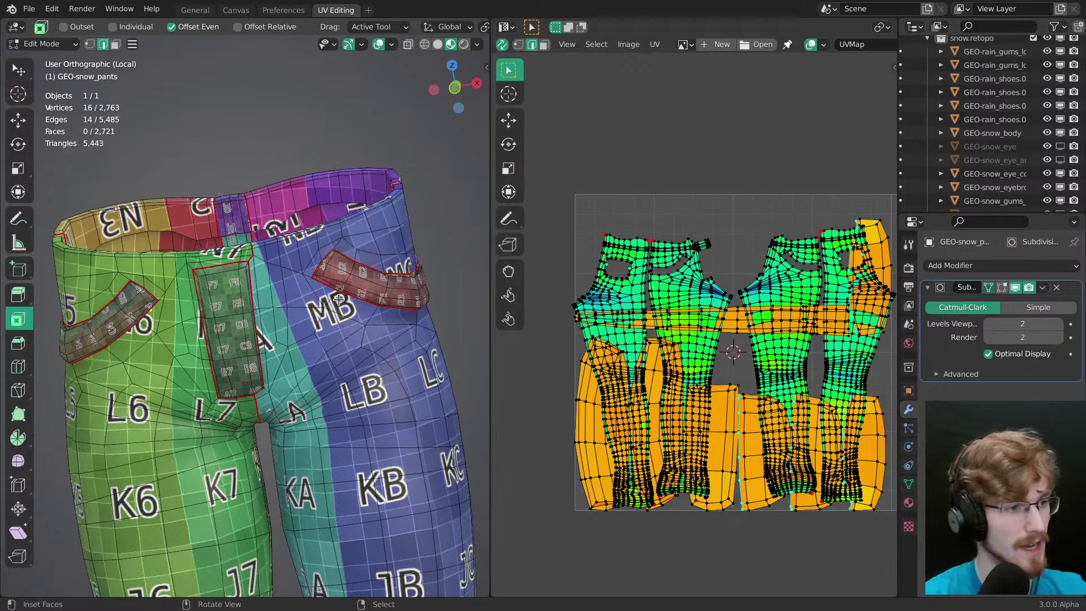
{"action": "key", "text": "3"}
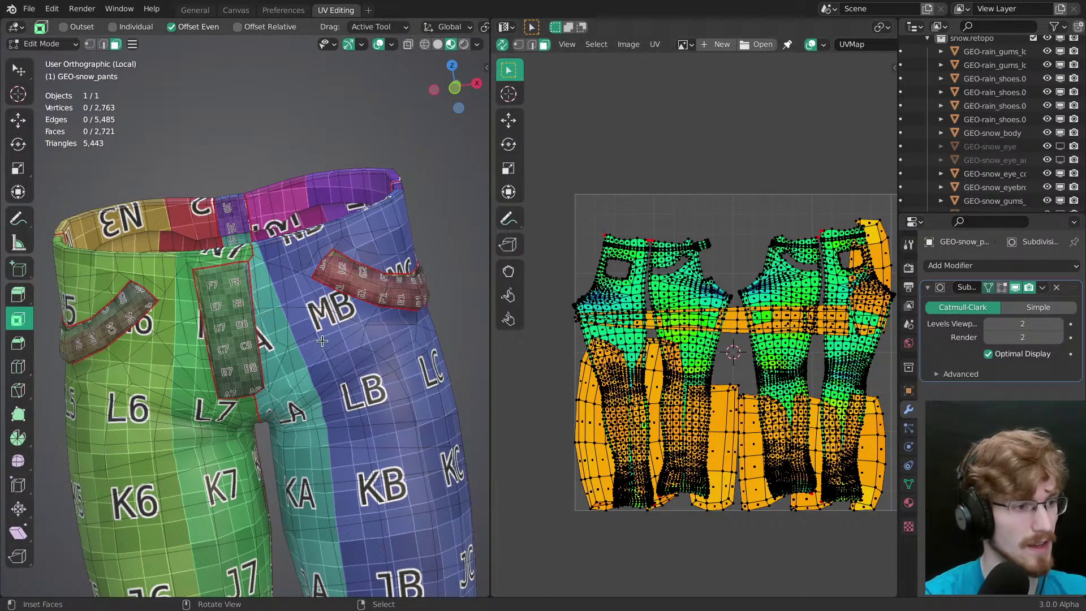
{"action": "key", "text": "ctrl+l"}
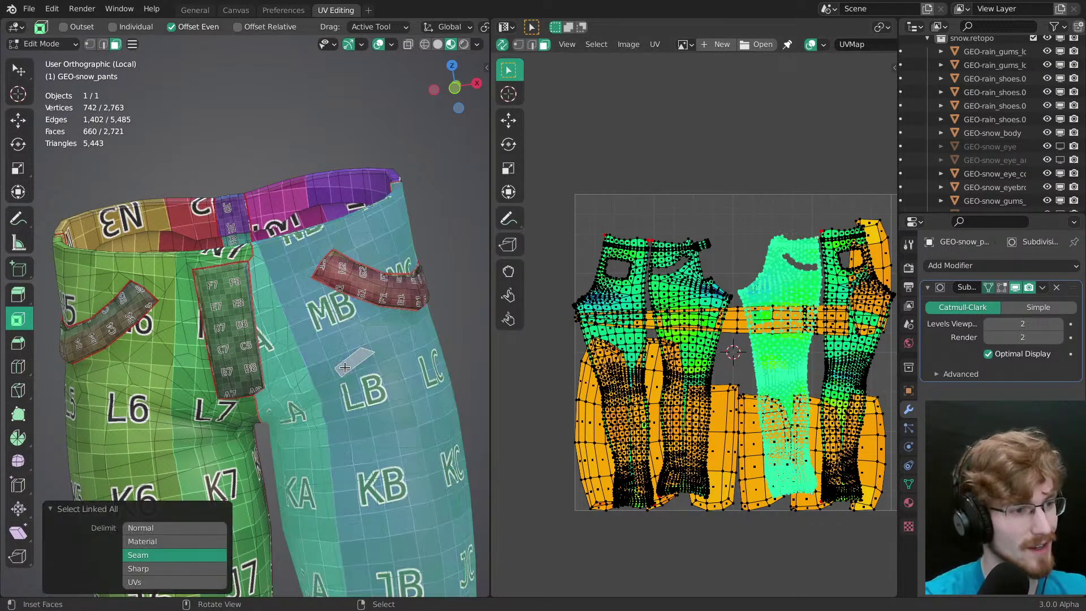
{"action": "key", "text": "l"}
{"action": "middle_click_drag", "start_coordinate": [207, 429], "coordinate": [404, 294]}
{"action": "key", "text": "l"}
{"action": "key", "text": "l"}
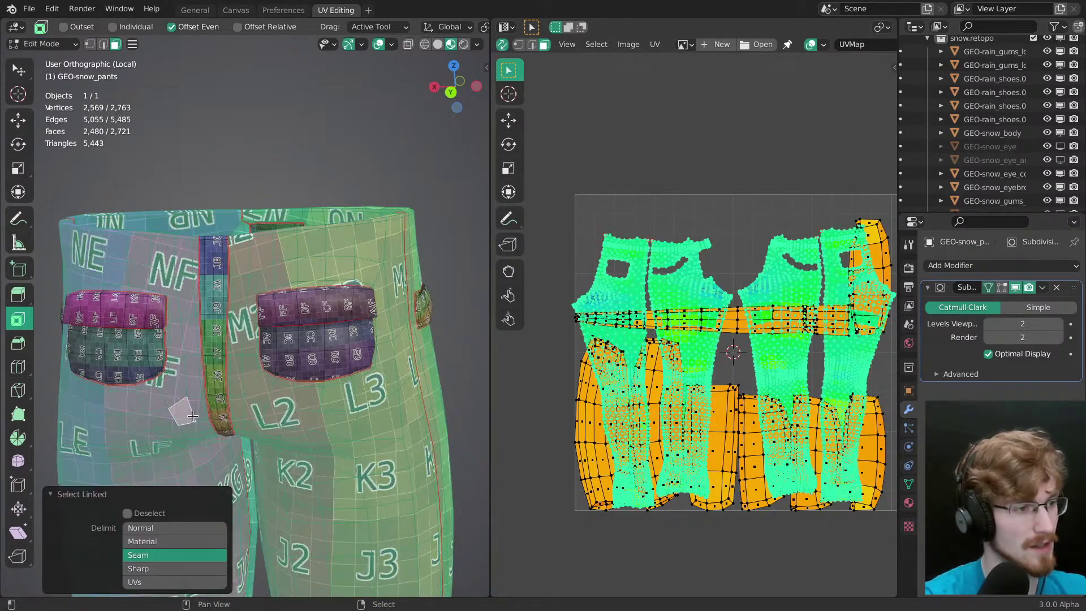
{"action": "middle_click_drag", "start_coordinate": [770, 328], "coordinate": [669, 296]}
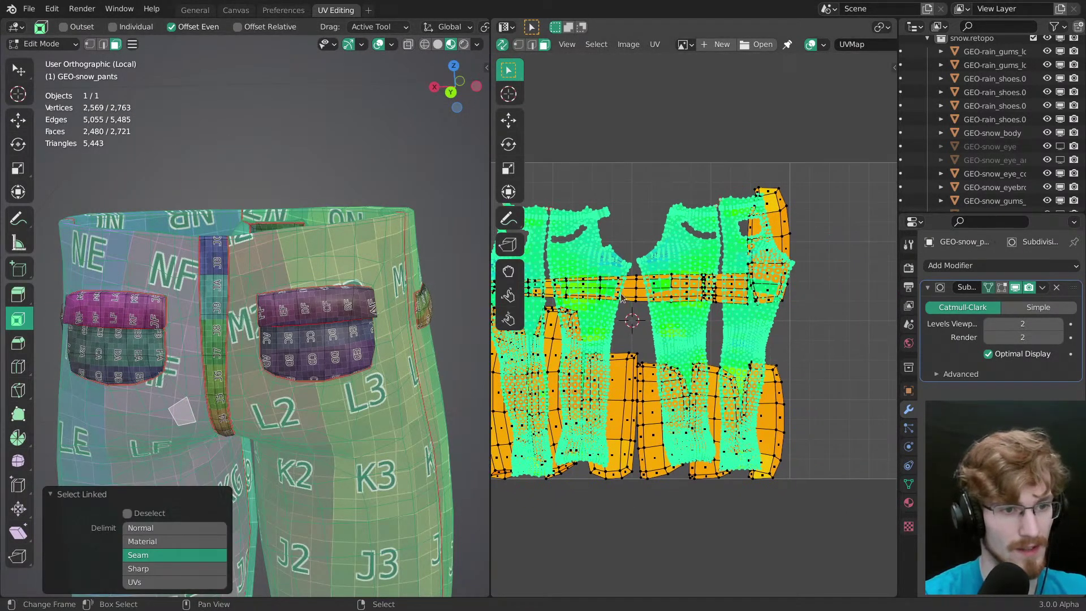
{"action": "key", "text": "ctrl+i"}
{"action": "middle_click_drag", "start_coordinate": [705, 370], "coordinate": [779, 403]}
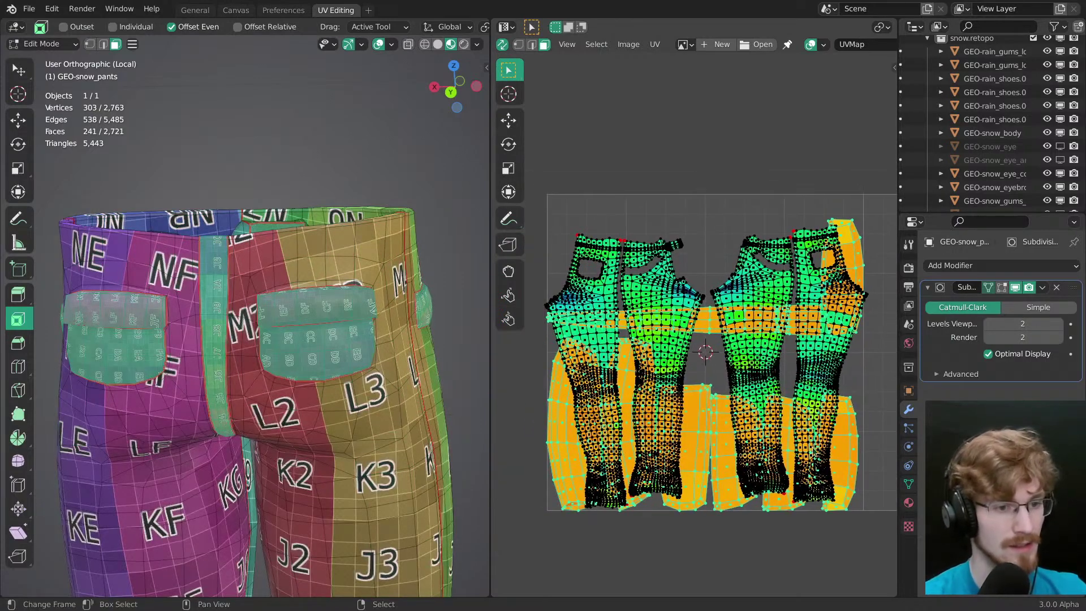
Step: Scale down the selected pocket and trim islands, move them above the gap between the leg panels and clear the selection
{"action": "left_click_drag", "start_coordinate": [788, 353], "coordinate": [788, 273]}
{"action": "key", "text": "s"}
{"action": "left_click_drag", "start_coordinate": [788, 274], "coordinate": [747, 240]}
{"action": "key", "text": "g"}
{"action": "middle_click_drag", "start_coordinate": [746, 244], "coordinate": [722, 402], "text": "ctrl"}
{"action": "key", "text": "s"}
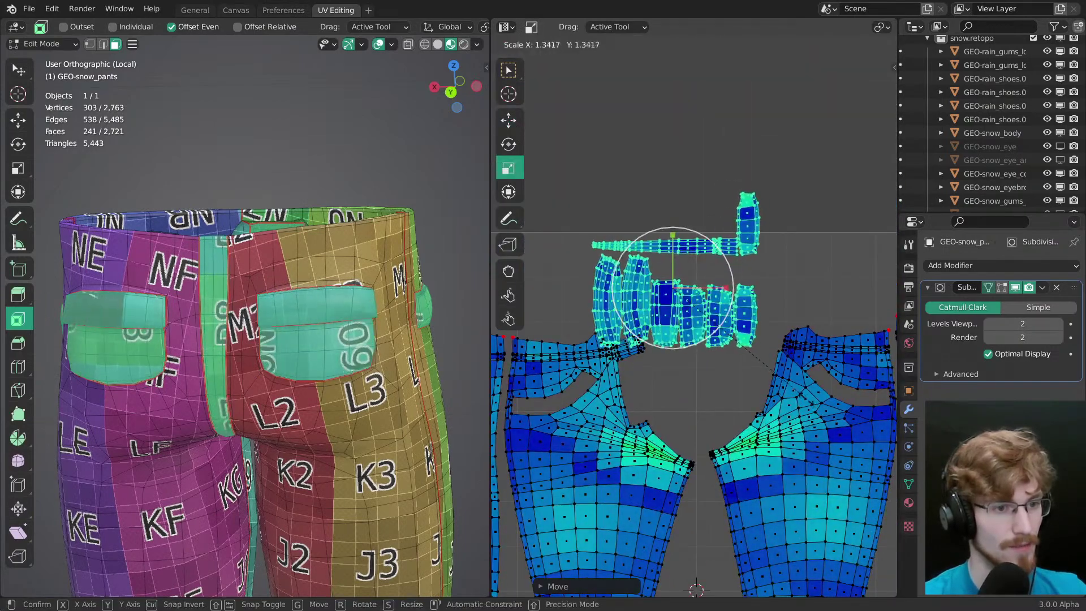
{"action": "left_click_drag", "start_coordinate": [821, 414], "coordinate": [800, 401]}
{"action": "key", "text": "g"}
{"action": "left_click_drag", "start_coordinate": [796, 398], "coordinate": [811, 383]}
{"action": "left_click", "coordinate": [736, 340]}
{"action": "left_click", "coordinate": [695, 311]}
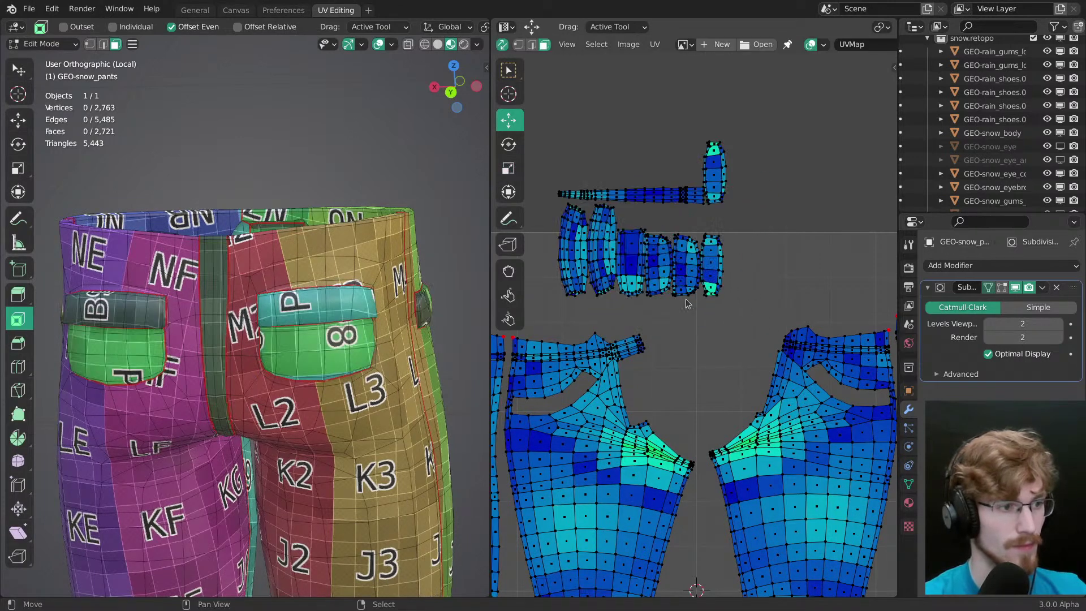
Step: Select the linked faces of the right-hand back pocket body and rotate its UV island sideways
{"action": "middle_click_drag", "start_coordinate": [688, 320], "coordinate": [711, 314]}
{"action": "left_click", "coordinate": [325, 349]}
{"action": "key", "text": "ctrl+l"}
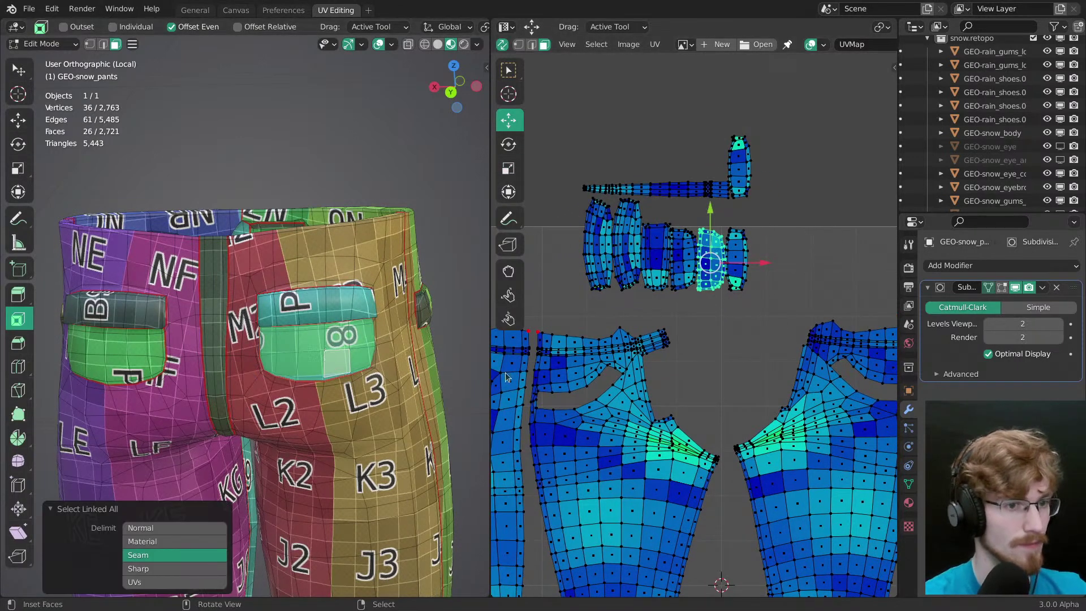
{"action": "key", "text": "r"}
{"action": "left_click_drag", "start_coordinate": [763, 283], "coordinate": [702, 360]}
Step: Select the curved front pocket trim beside the MB label and move its UV island over to the leg panels
{"action": "middle_click_drag", "start_coordinate": [795, 331], "coordinate": [644, 357]}
{"action": "middle_click_drag", "start_coordinate": [396, 317], "coordinate": [396, 367], "text": "ctrl"}
{"action": "middle_click_drag", "start_coordinate": [418, 345], "coordinate": [238, 316]}
{"action": "key", "text": "alt+a"}
{"action": "right_click", "coordinate": [332, 307]}
{"action": "key", "text": "ctrl+l"}
{"action": "middle_click_drag", "start_coordinate": [752, 340], "coordinate": [626, 320]}
{"action": "key", "text": "g"}
{"action": "left_click_drag", "start_coordinate": [626, 320], "coordinate": [827, 366]}
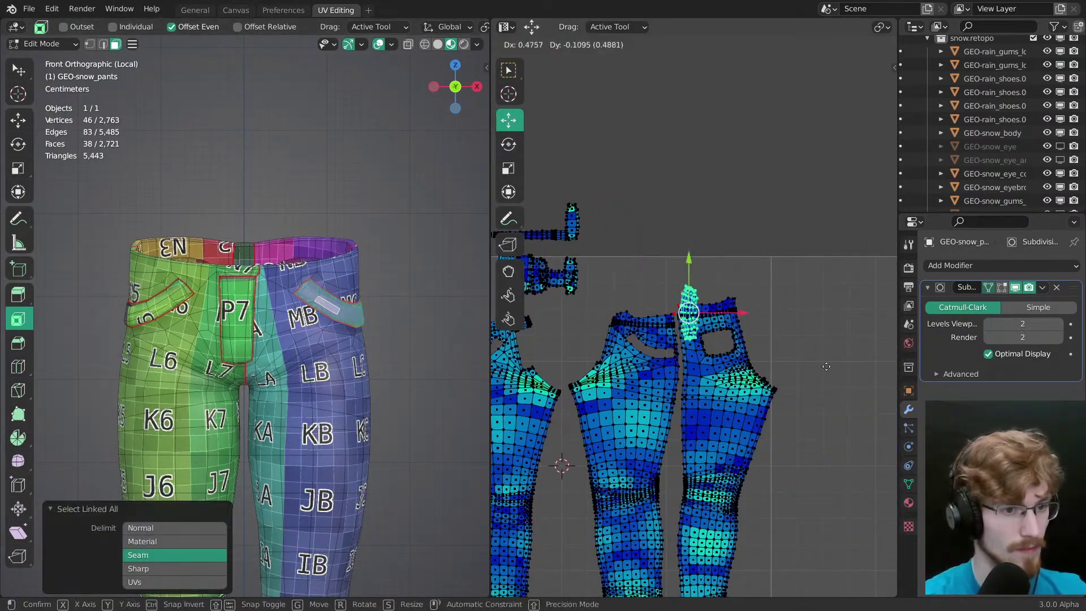
{"action": "left_click", "coordinate": [827, 366]}
Step: Rotate the front pocket trim island horizontal and place it above the third leg panel
{"action": "middle_click_drag", "start_coordinate": [827, 366], "coordinate": [848, 317]}
{"action": "key", "text": "r"}
{"action": "left_click_drag", "start_coordinate": [764, 275], "coordinate": [764, 275]}
{"action": "key", "text": "g"}
{"action": "left_click_drag", "start_coordinate": [764, 274], "coordinate": [762, 277]}
{"action": "key", "text": "r"}
{"action": "key", "text": "g"}
Step: Select the other curved front pocket trim island, rotate it horizontal and place it above the leftmost leg panel
{"action": "middle_click_drag", "start_coordinate": [552, 227], "coordinate": [650, 253]}
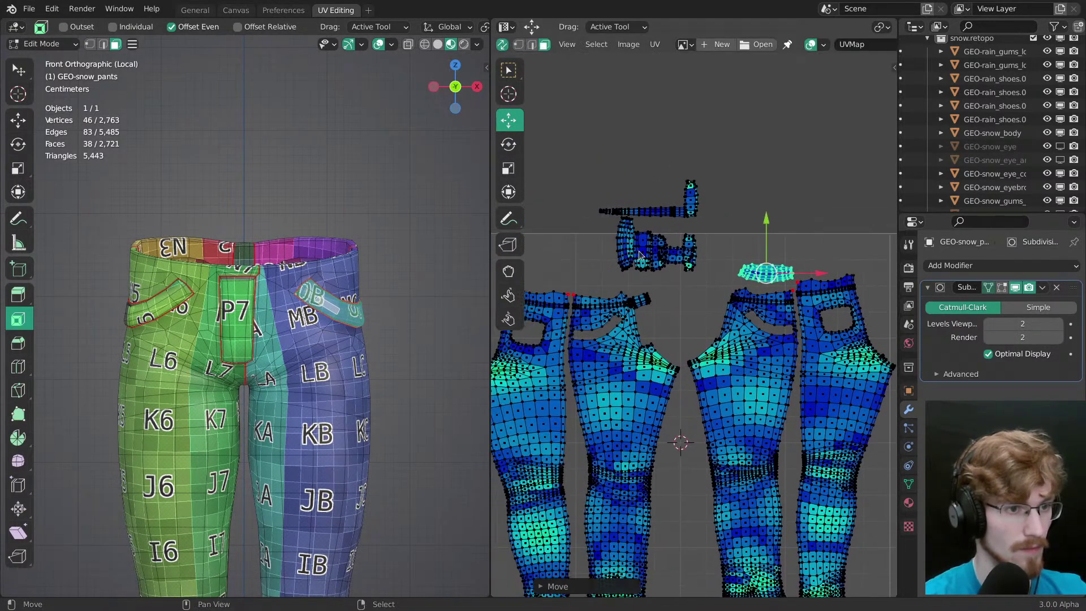
{"action": "left_click", "coordinate": [650, 253]}
{"action": "key", "text": "ctrl+l"}
{"action": "key", "text": "r"}
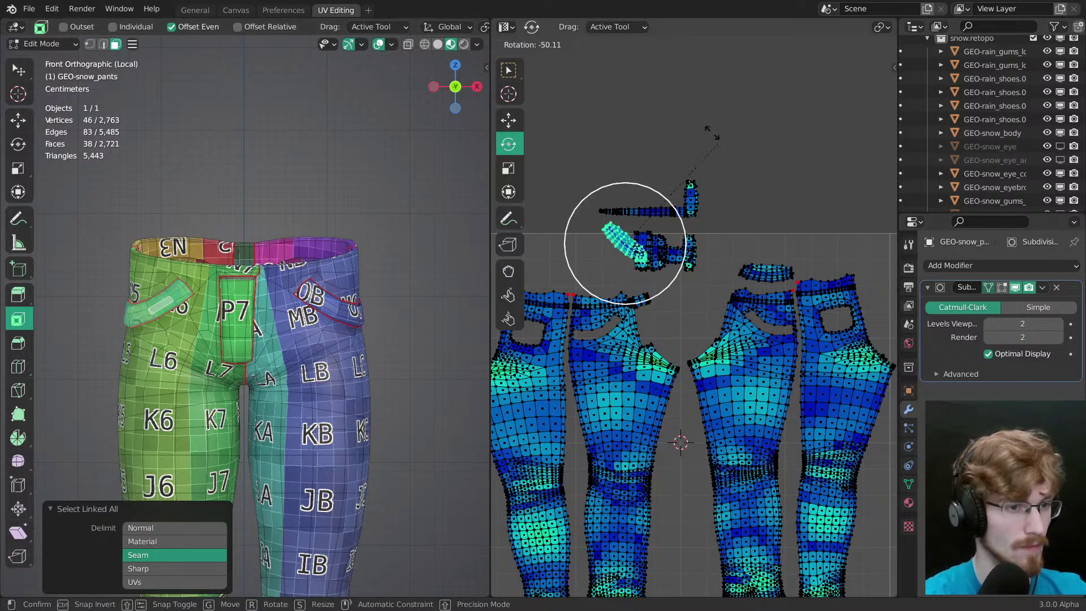
{"action": "left_click_drag", "start_coordinate": [724, 158], "coordinate": [687, 136]}
{"action": "key", "text": "g"}
{"action": "key", "text": "r"}
{"action": "left_click_drag", "start_coordinate": [736, 245], "coordinate": [671, 262]}
{"action": "key", "text": "g"}
{"action": "key", "text": "r"}
{"action": "key", "text": "g"}
Step: Rotate the narrow center-back strip island upright and move it into the middle gap between the leg panels
{"action": "left_click", "coordinate": [667, 168]}
{"action": "key", "text": "r"}
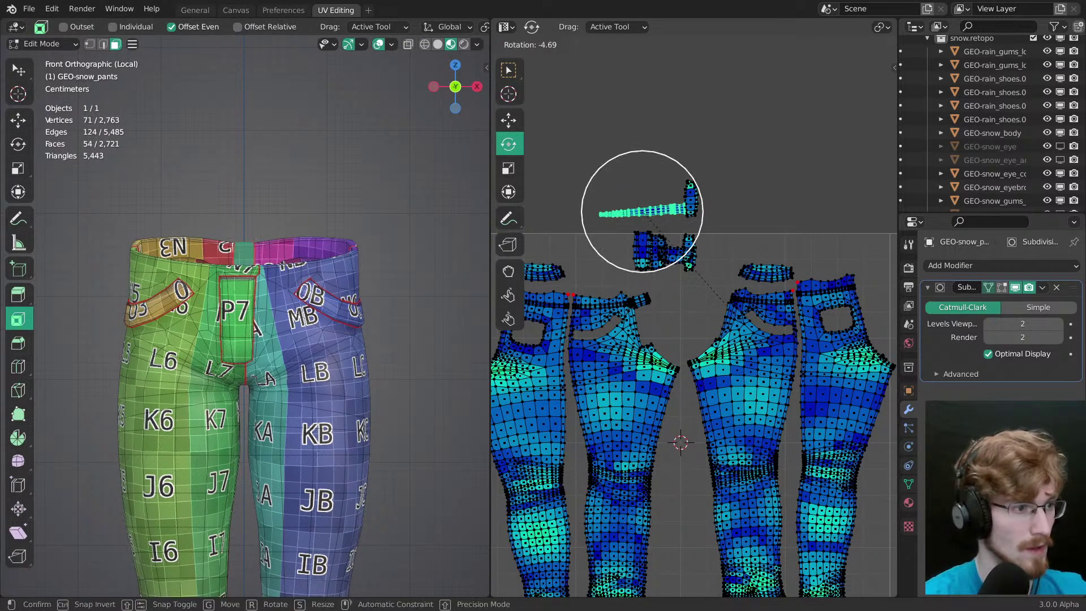
{"action": "key", "text": "g"}
{"action": "left_click_drag", "start_coordinate": [642, 211], "coordinate": [676, 443]}
{"action": "middle_click_drag", "start_coordinate": [676, 444], "coordinate": [661, 292]}
{"action": "left_click_drag", "start_coordinate": [661, 291], "coordinate": [665, 395]}
{"action": "key", "text": "r"}
{"action": "left_click_drag", "start_coordinate": [728, 402], "coordinate": [734, 400]}
{"action": "key", "text": "g"}
{"action": "left_click_drag", "start_coordinate": [736, 350], "coordinate": [736, 354]}
Step: Select the linked faces of the wider front fly island, straighten it and move it into the middle gap near the narrow strip
{"action": "middle_click_drag", "start_coordinate": [701, 226], "coordinate": [743, 397]}
{"action": "right_click", "coordinate": [669, 271]}
{"action": "key", "text": "l"}
{"action": "left_click_drag", "start_coordinate": [740, 334], "coordinate": [777, 409]}
{"action": "left_click_drag", "start_coordinate": [777, 410], "coordinate": [784, 410]}
{"action": "key", "text": "r"}
{"action": "left_click_drag", "start_coordinate": [792, 389], "coordinate": [790, 394]}
{"action": "key", "text": "g"}
{"action": "left_click_drag", "start_coordinate": [762, 352], "coordinate": [756, 504]}
Step: From the back view, move the back pocket body island on the NE side above the rightmost leg panel and rotate it horizontal
{"action": "right_click", "coordinate": [681, 260]}
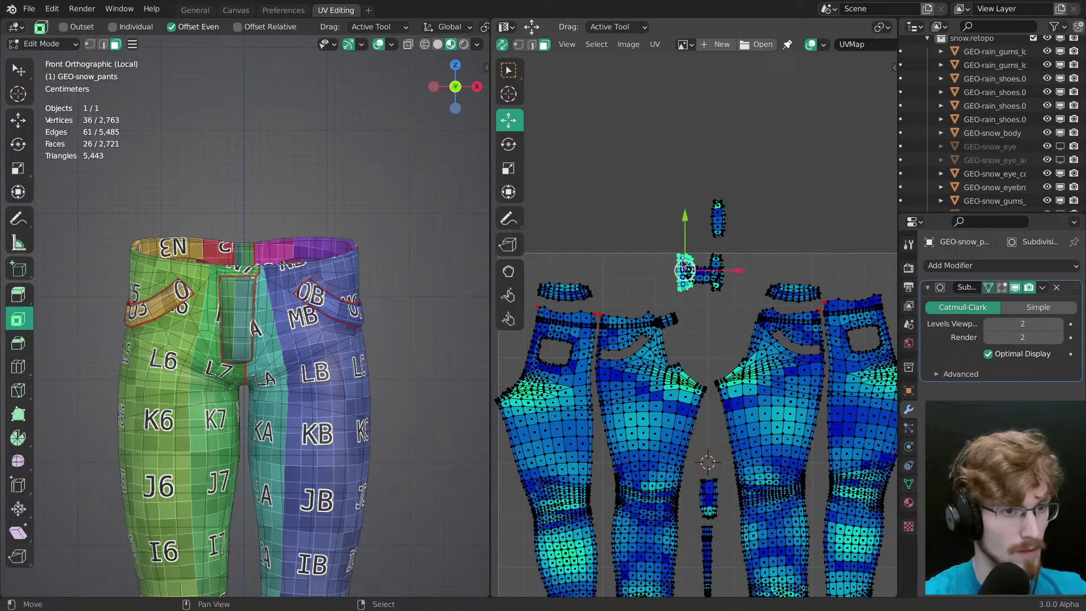
{"action": "key", "text": "grave"}
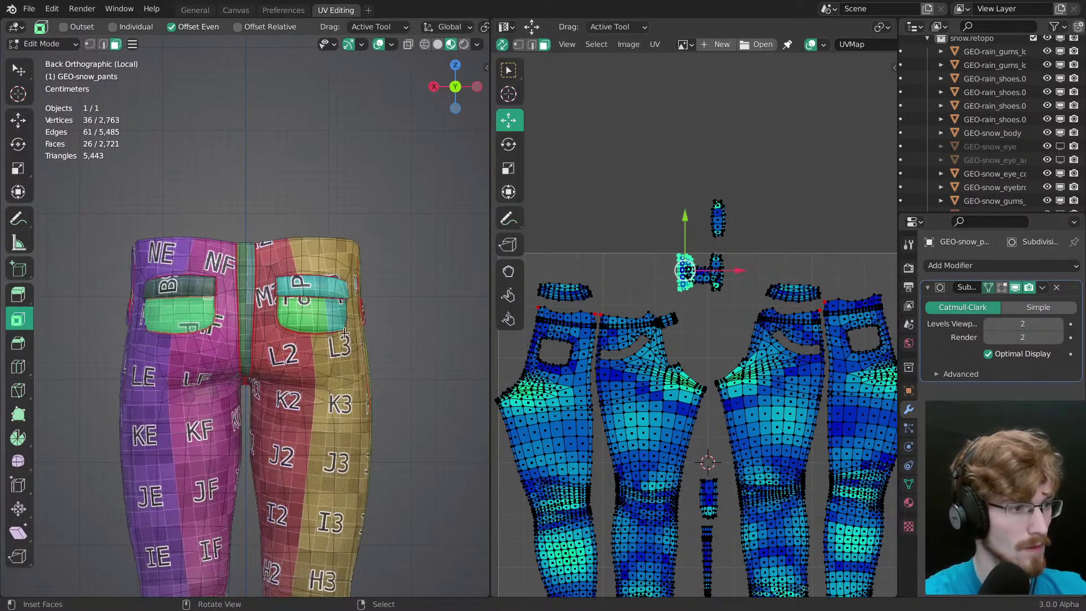
{"action": "left_click_drag", "start_coordinate": [796, 324], "coordinate": [883, 332]}
{"action": "key", "text": "r"}
{"action": "left_click_drag", "start_coordinate": [880, 339], "coordinate": [879, 340]}
{"action": "left_click", "coordinate": [713, 405]}
{"action": "middle_click_drag", "start_coordinate": [714, 405], "coordinate": [619, 377]}
{"action": "key", "text": "g"}
{"action": "left_click", "coordinate": [692, 378]}
{"action": "key", "text": "r"}
{"action": "left_click", "coordinate": [676, 316]}
Step: Select the other back pocket body island, move it above the second leg panel and rotate it horizontal
{"action": "middle_click_drag", "start_coordinate": [676, 316], "coordinate": [785, 327]}
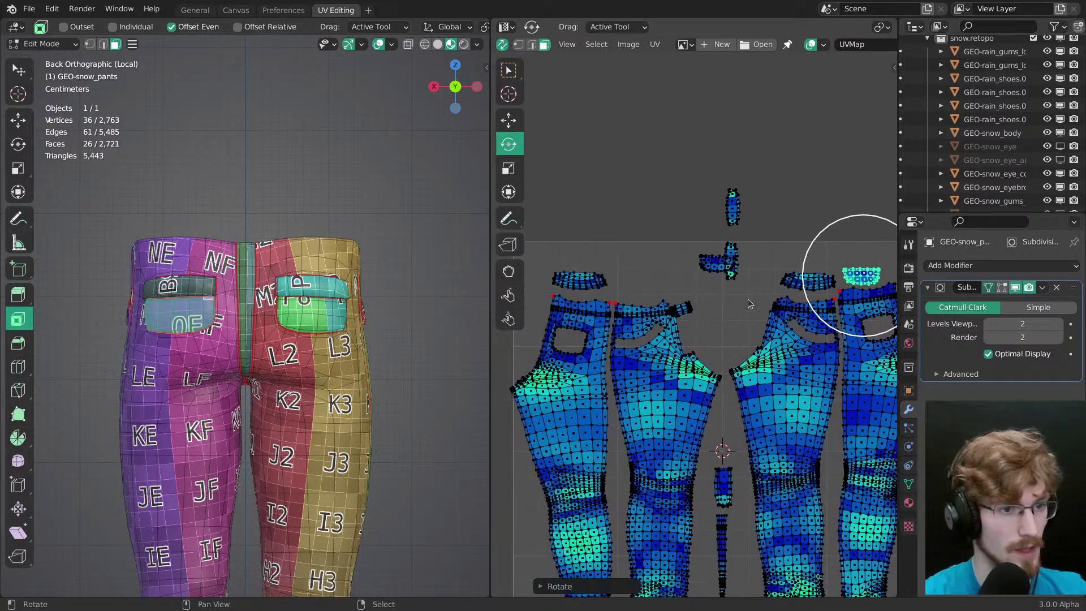
{"action": "right_click", "coordinate": [715, 266]}
{"action": "key", "text": "l"}
{"action": "key", "text": "g"}
{"action": "left_click", "coordinate": [639, 286]}
{"action": "key", "text": "r"}
{"action": "left_click", "coordinate": [735, 269]}
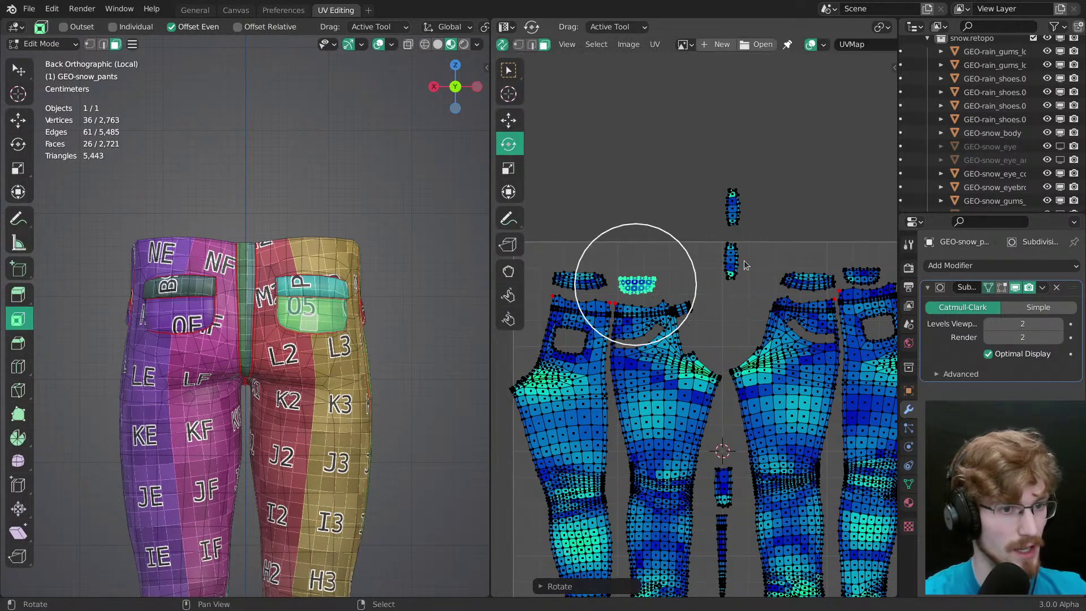
Step: Rotate the matching back pocket flap island horizontal and place it above the pocket body over the second leg panel
{"action": "right_click", "coordinate": [739, 267]}
{"action": "key", "text": "l"}
{"action": "key", "text": "r"}
{"action": "left_click", "coordinate": [681, 342]}
{"action": "key", "text": "g"}
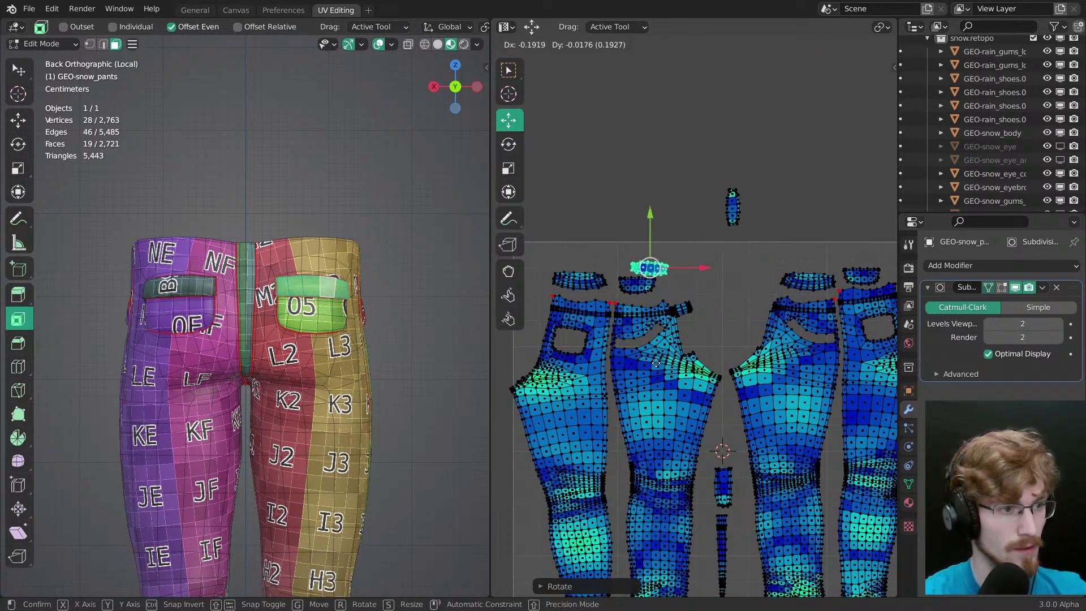
{"action": "left_click", "coordinate": [642, 369]}
{"action": "key", "text": "r"}
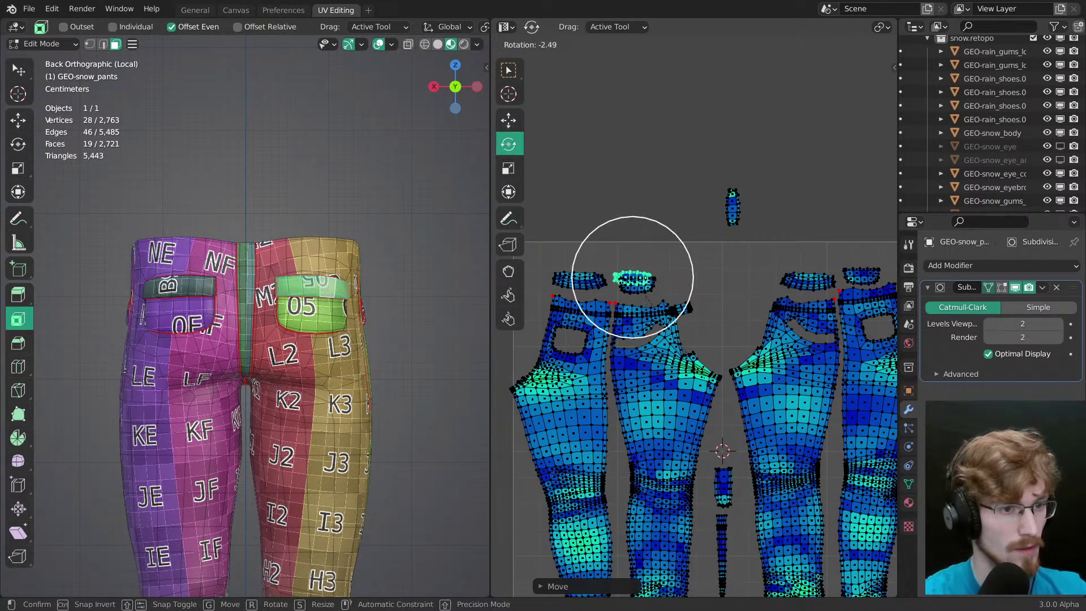
{"action": "left_click", "coordinate": [585, 229]}
{"action": "key", "text": "g"}
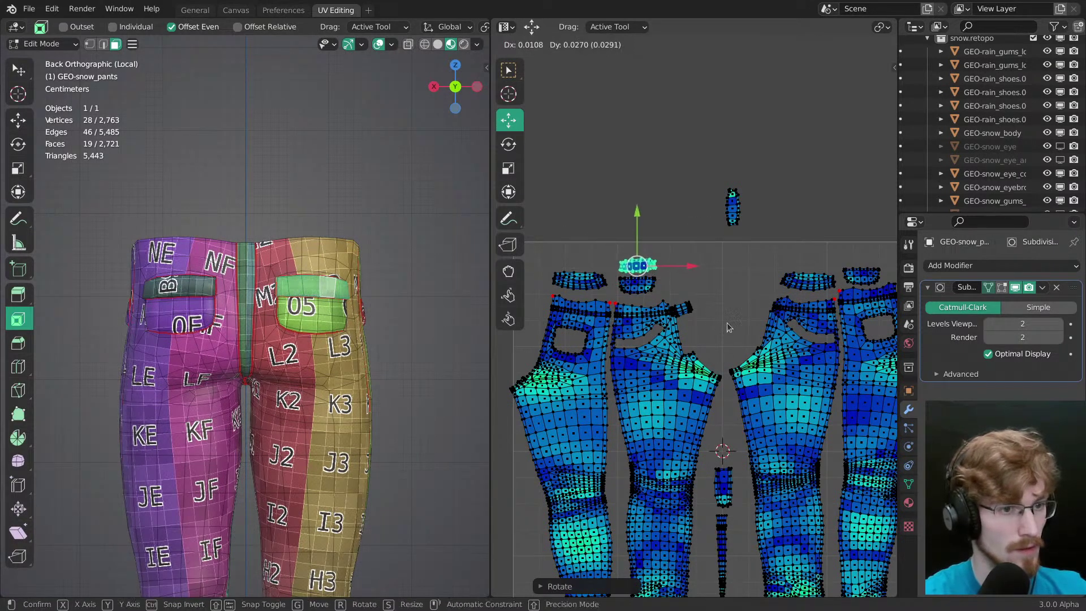
{"action": "left_click", "coordinate": [731, 323]}
Step: Rotate the remaining back pocket flap island horizontal and place it above the pocket body over the rightmost leg panel
{"action": "left_click", "coordinate": [732, 219]}
{"action": "key", "text": "ctrl+l"}
{"action": "middle_click_drag", "start_coordinate": [767, 294], "coordinate": [669, 296]}
{"action": "key", "text": "r"}
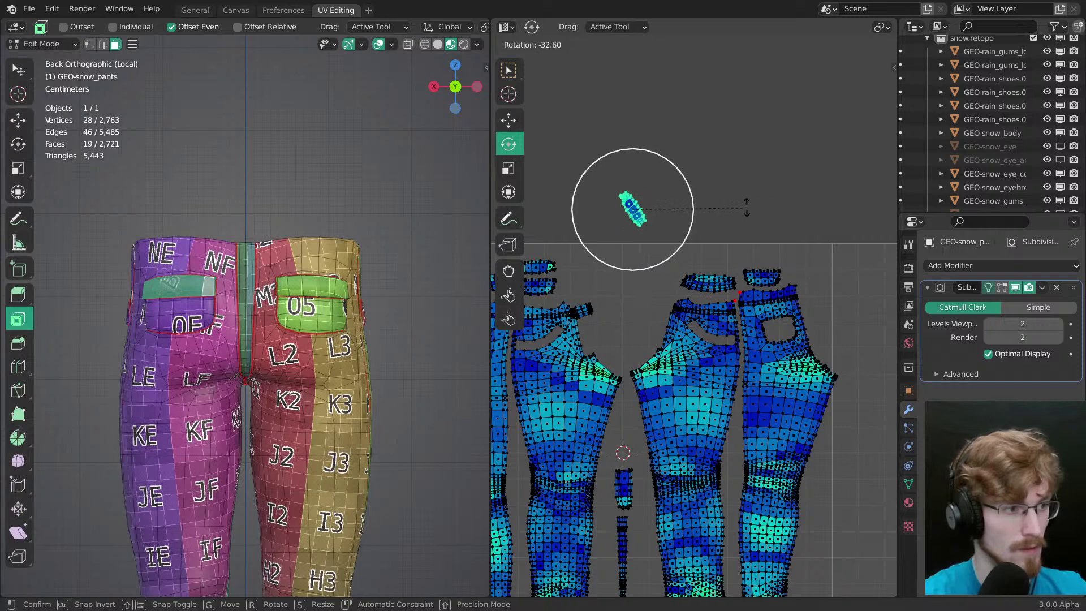
{"action": "left_click", "coordinate": [695, 126]}
{"action": "key", "text": "g"}
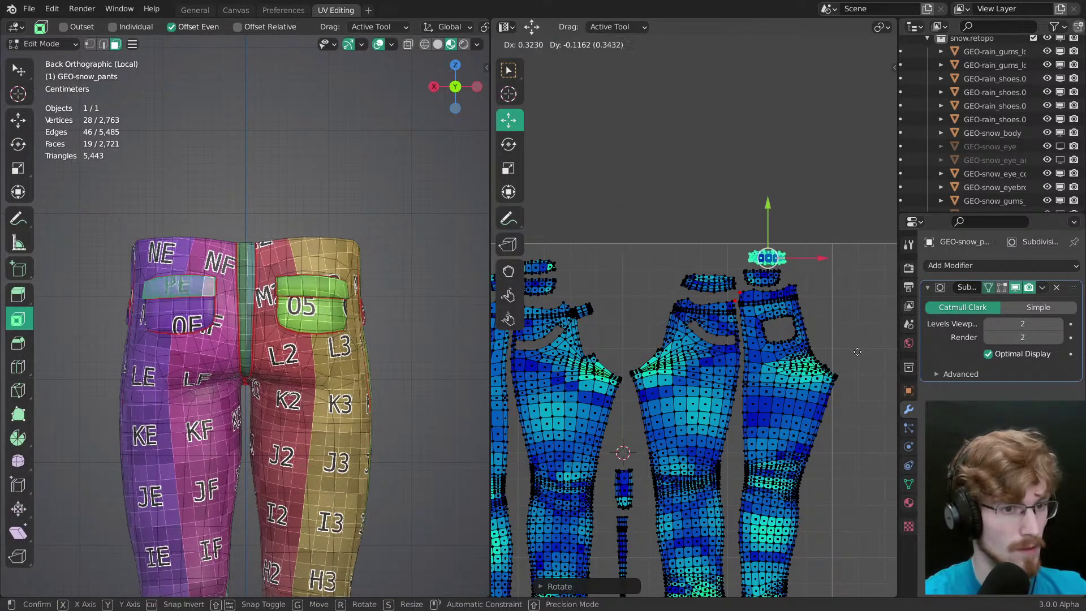
{"action": "left_click", "coordinate": [850, 354]}
Step: Fine-tune the rotation and position of the flap island above the rightmost leg panel
{"action": "scroll", "coordinate": [760, 402], "scroll_direction": "down", "scroll_amount": 2}
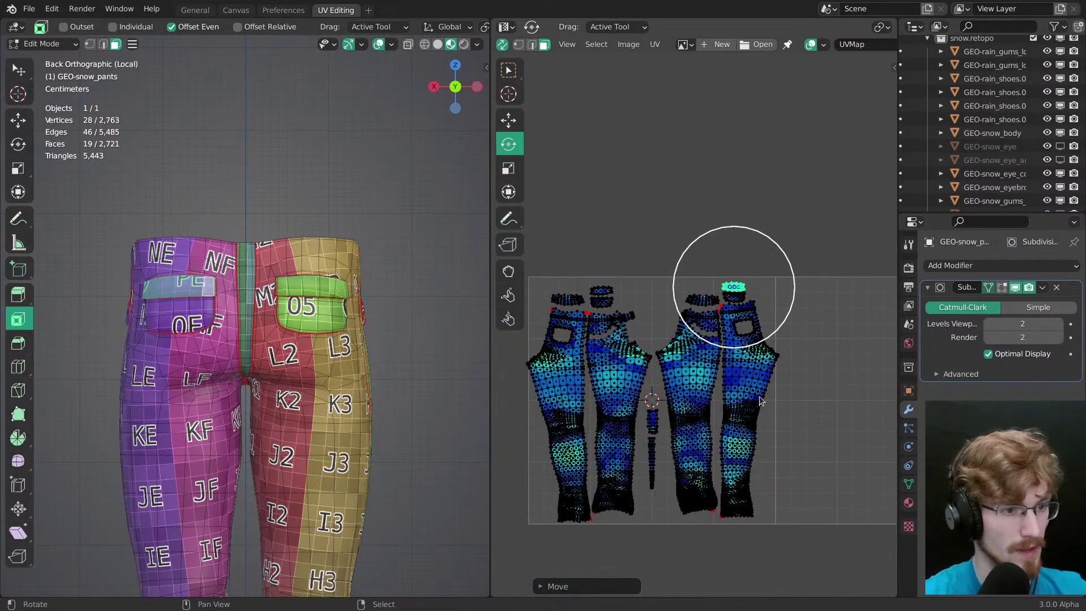
{"action": "middle_click_drag", "start_coordinate": [770, 377], "coordinate": [776, 354]}
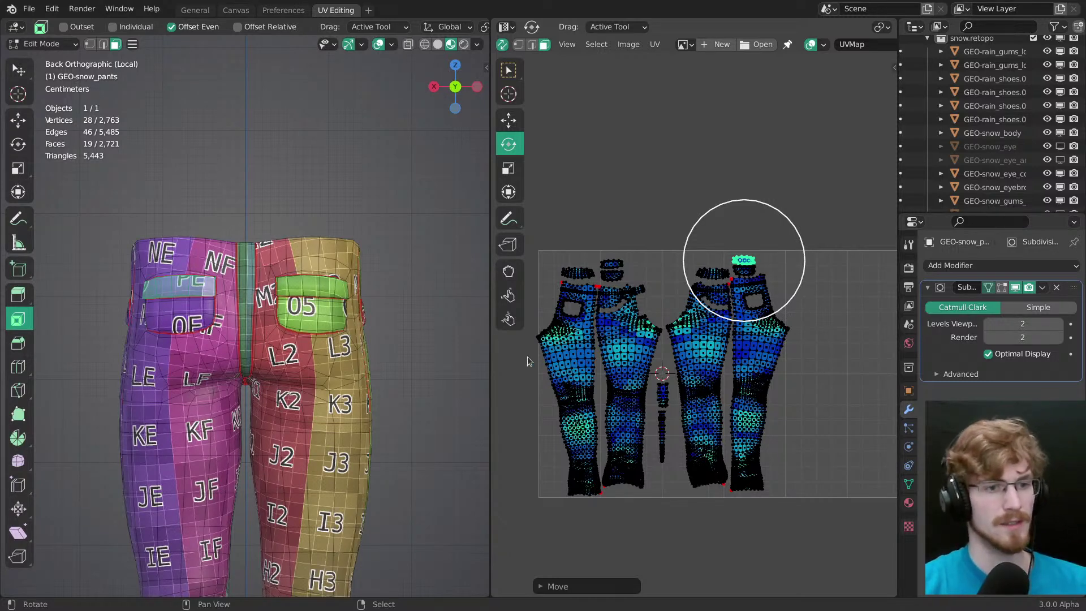
{"action": "scroll", "coordinate": [729, 258], "scroll_direction": "up", "scroll_amount": 3}
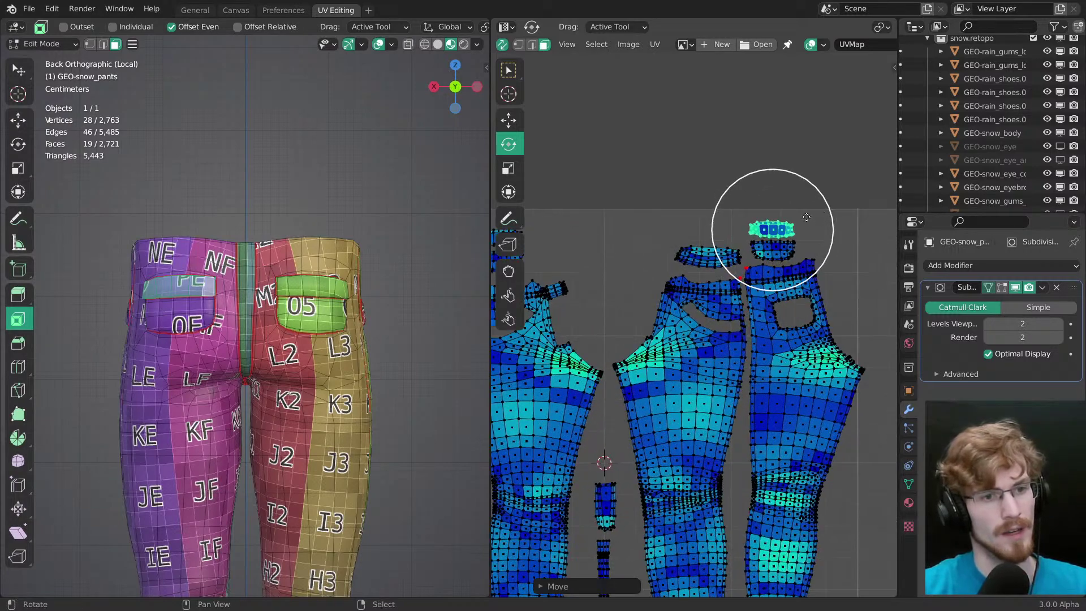
{"action": "key", "text": "r"}
{"action": "left_click_drag", "start_coordinate": [829, 263], "coordinate": [827, 265]}
{"action": "key", "text": "g"}
Step: Nudge the flap island over the second leg panel closer to its pocket body and clear the selection
{"action": "middle_click_drag", "start_coordinate": [629, 285], "coordinate": [767, 297]}
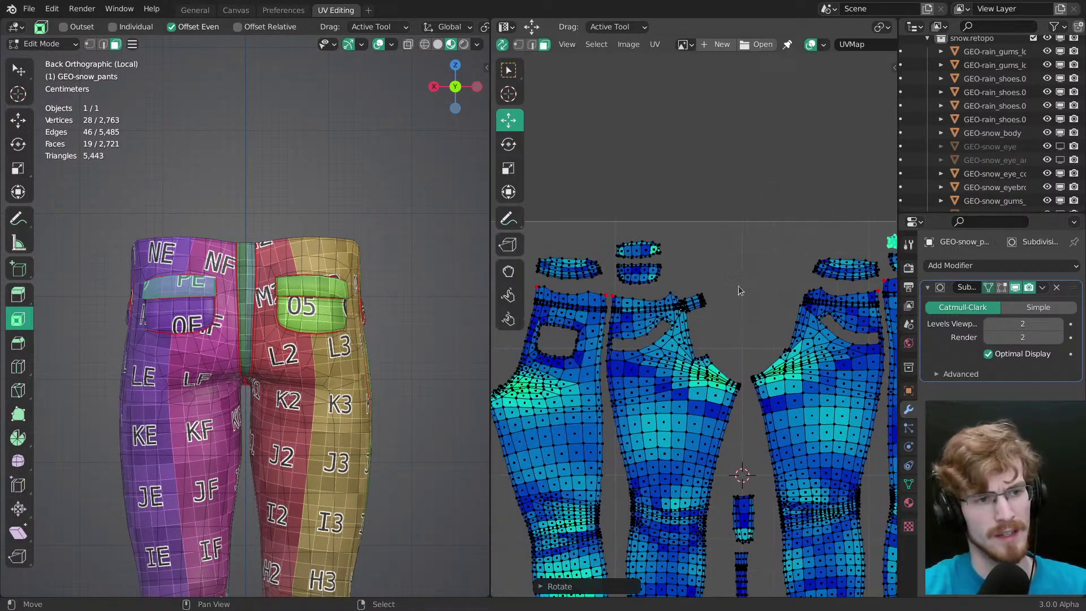
{"action": "left_click", "coordinate": [656, 244]}
{"action": "key", "text": "ctrl+l"}
{"action": "left_click_drag", "start_coordinate": [695, 296], "coordinate": [696, 298]}
{"action": "key", "text": "alt+a"}
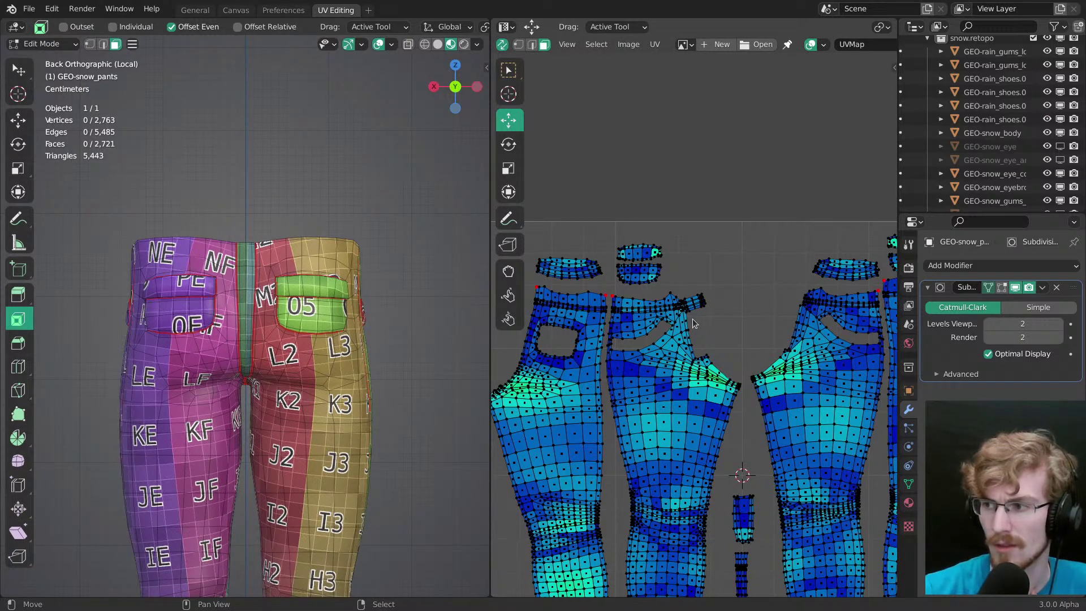
Step: Select the flap and pocket body islands over the second leg panel and adjust their rotation and position
{"action": "left_click", "coordinate": [635, 252]}
{"action": "key", "text": "ctrl+l"}
{"action": "middle_click_drag", "start_coordinate": [690, 320], "coordinate": [734, 326]}
{"action": "scroll", "coordinate": [734, 327], "scroll_direction": "up", "scroll_amount": 3}
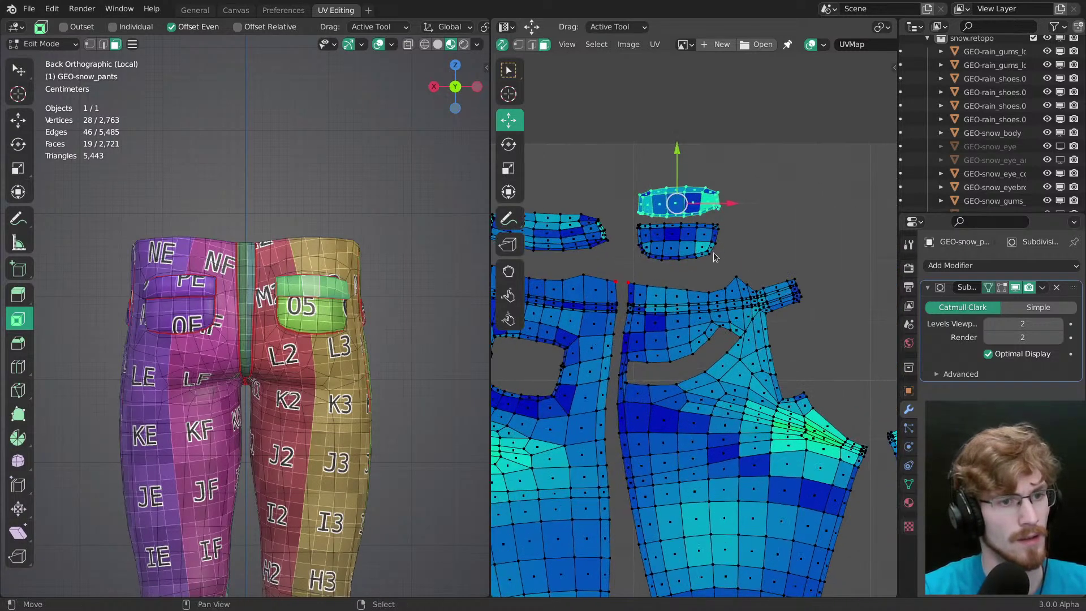
{"action": "key", "text": "l"}
{"action": "middle_click_drag", "start_coordinate": [713, 290], "coordinate": [642, 295], "text": "ctrl"}
{"action": "middle_click_drag", "start_coordinate": [642, 295], "coordinate": [806, 346], "text": "ctrl"}
{"action": "left_click_drag", "start_coordinate": [770, 337], "coordinate": [770, 344]}
{"action": "key", "text": "r"}
{"action": "mouse_move", "coordinate": [769, 345]}
{"action": "left_mouse_down"}
{"action": "mouse_move", "coordinate": [776, 352]}
{"action": "mouse_move", "coordinate": [760, 346]}
{"action": "left_mouse_up"}
{"action": "key", "text": "g"}
Step: Adjust the placement of the two curved front pocket trim islands, rotating the one above the third leg panel level
{"action": "right_click", "coordinate": [641, 319]}
{"action": "key", "text": "l"}
{"action": "left_click_drag", "start_coordinate": [665, 358], "coordinate": [665, 363]}
{"action": "middle_click_drag", "start_coordinate": [875, 345], "coordinate": [598, 317]}
{"action": "middle_click_drag", "start_coordinate": [598, 317], "coordinate": [730, 341], "text": "ctrl"}
{"action": "key", "text": "l"}
{"action": "key", "text": "r"}
{"action": "left_click_drag", "start_coordinate": [722, 364], "coordinate": [723, 357]}
{"action": "key", "text": "g"}
{"action": "left_click_drag", "start_coordinate": [724, 357], "coordinate": [723, 366]}
{"action": "left_click", "coordinate": [722, 366]}
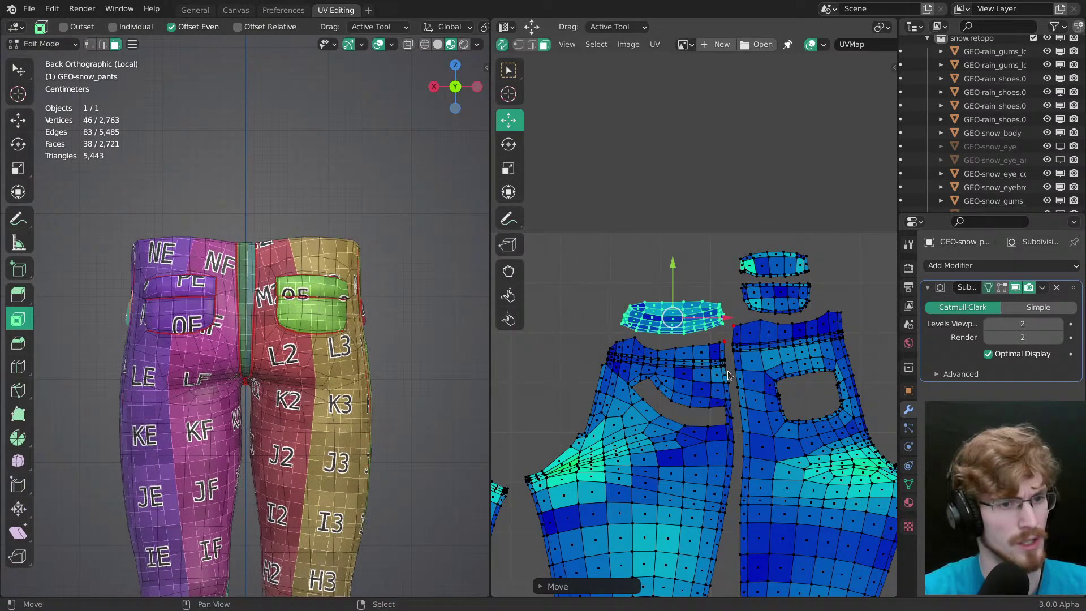
Step: Reposition the flap and pocket body islands above the rightmost leg panel, then move the flap separately relative to the pocket body
{"action": "left_click", "coordinate": [784, 307]}
{"action": "key", "text": "l"}
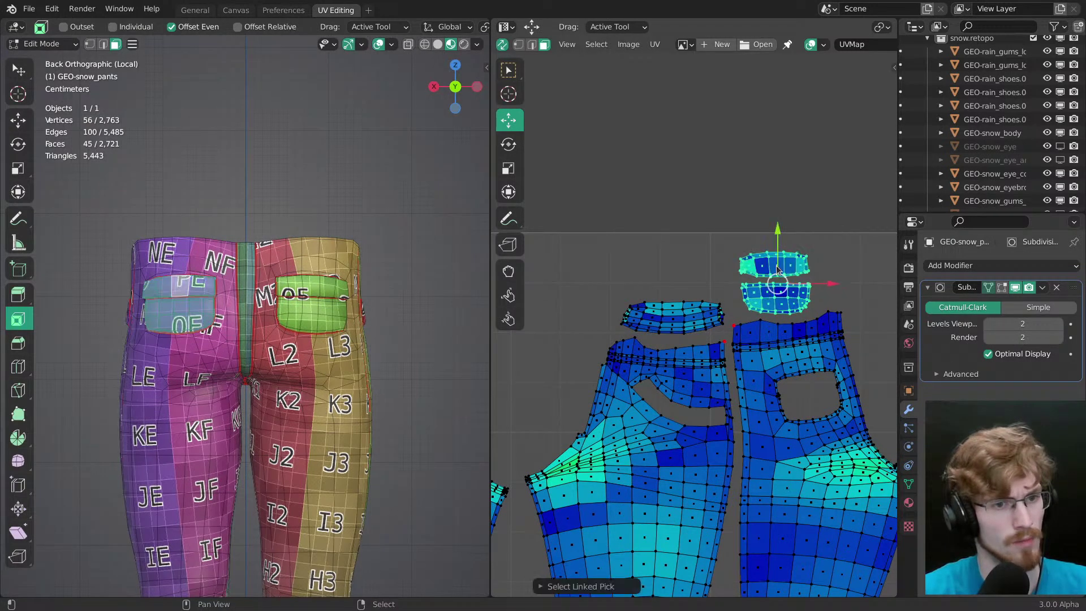
{"action": "key", "text": "g"}
{"action": "left_click", "coordinate": [805, 338]}
{"action": "right_click", "coordinate": [779, 268]}
{"action": "key", "text": "l"}
{"action": "key", "text": "g"}
{"action": "left_click", "coordinate": [799, 308]}
{"action": "key", "text": "alt+space"}
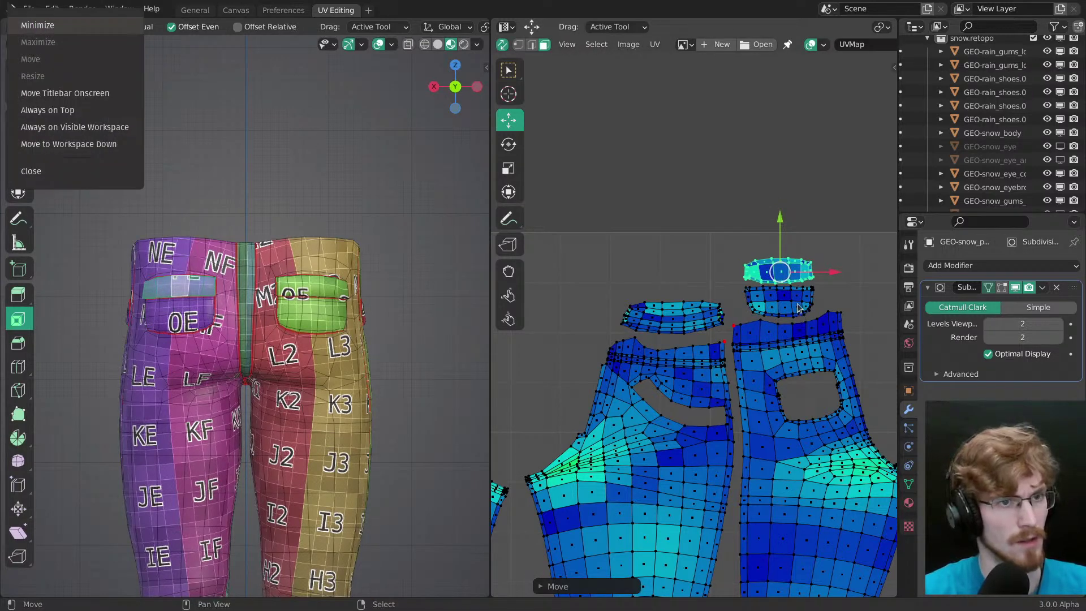
{"action": "left_click", "coordinate": [795, 27]}
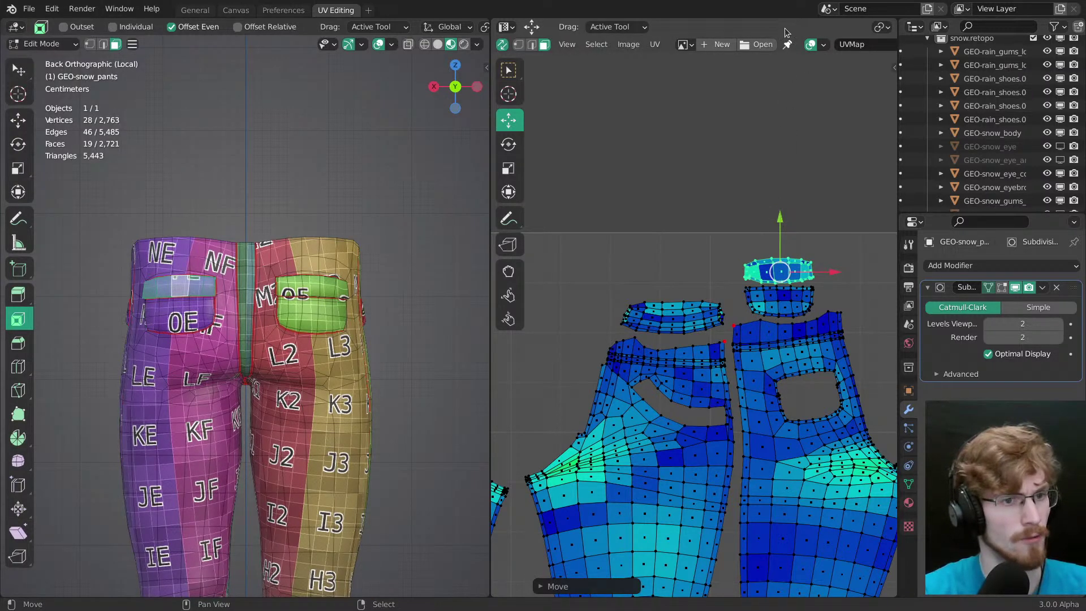
Step: Select the pocket body along with the flap above the rightmost leg panel and nudge the selection
{"action": "middle_click_drag", "start_coordinate": [810, 354], "coordinate": [743, 318]}
{"action": "key", "text": "l"}
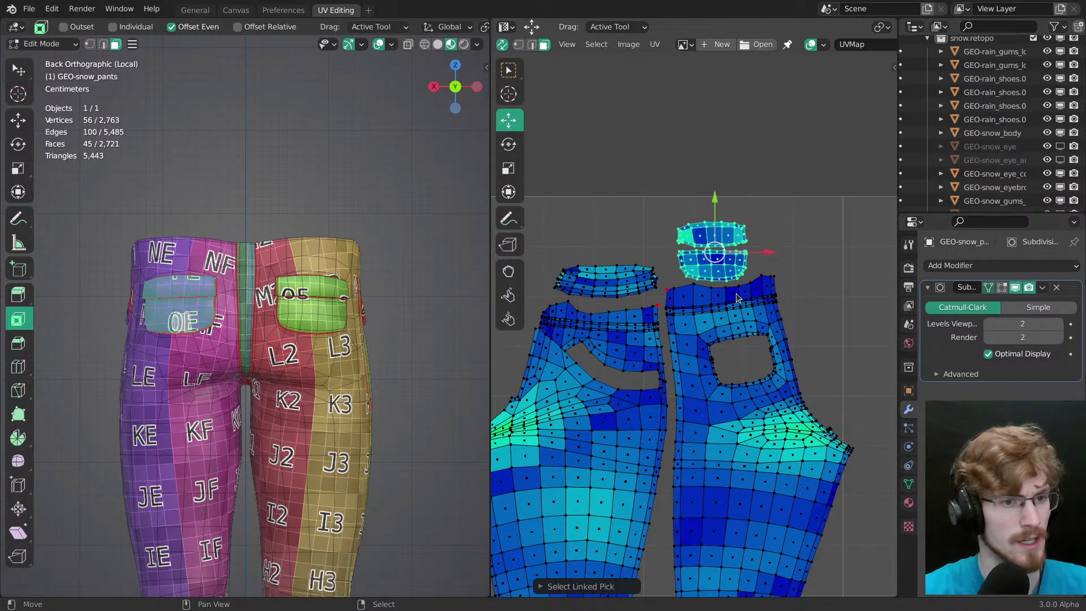
{"action": "key", "text": "g"}
{"action": "left_click", "coordinate": [758, 324]}
Step: Reselect both back pocket islands above the rightmost leg panel and fine-tune their position and rotation together
{"action": "key", "text": "alt+a"}
{"action": "key", "text": "l"}
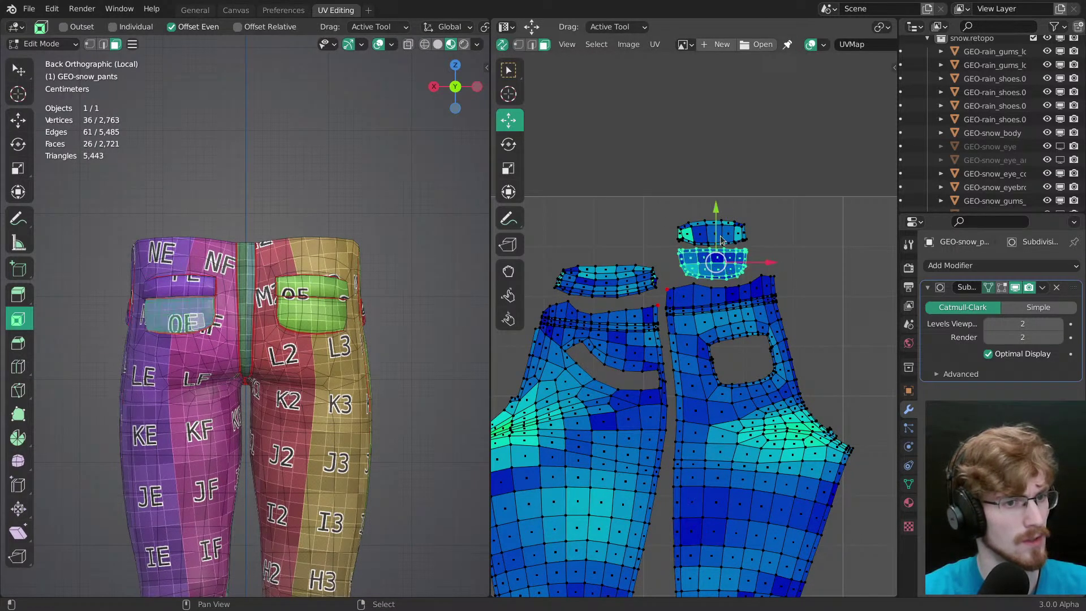
{"action": "key", "text": "l"}
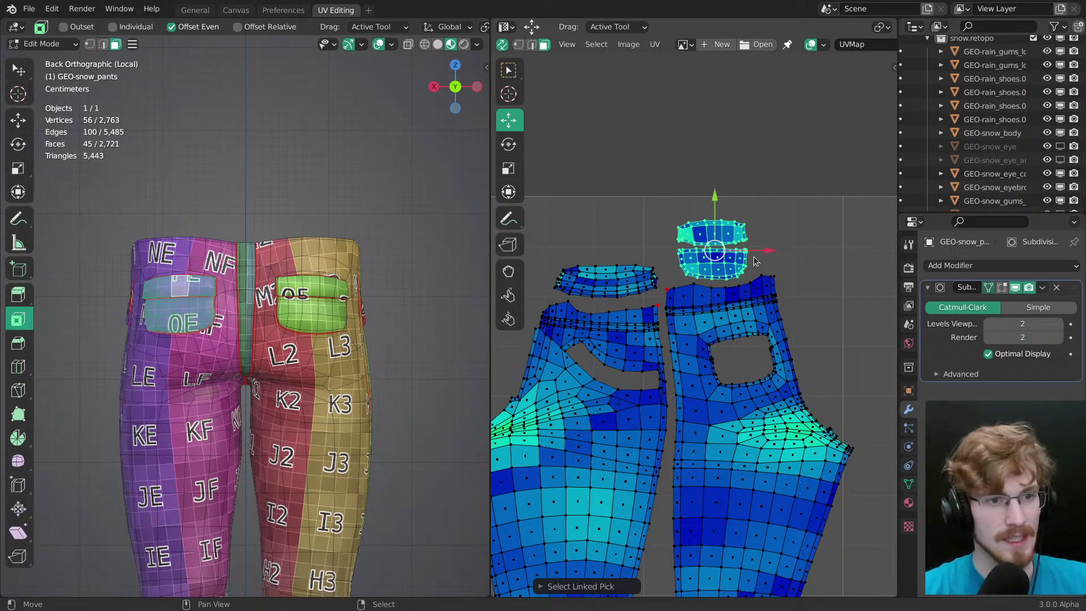
{"action": "middle_click_drag", "start_coordinate": [743, 283], "coordinate": [787, 267]}
{"action": "key", "text": "g"}
{"action": "left_click", "coordinate": [813, 285]}
{"action": "key", "text": "r"}
{"action": "left_click_drag", "start_coordinate": [813, 289], "coordinate": [813, 290]}
{"action": "key", "text": "g"}
Step: Move the flap and pocket body islands from above the second leg panel to above the leftmost leg panel
{"action": "middle_click_drag", "start_coordinate": [813, 290], "coordinate": [422, 307]}
{"action": "right_click", "coordinate": [758, 306]}
{"action": "key", "text": "l"}
{"action": "key", "text": "g"}
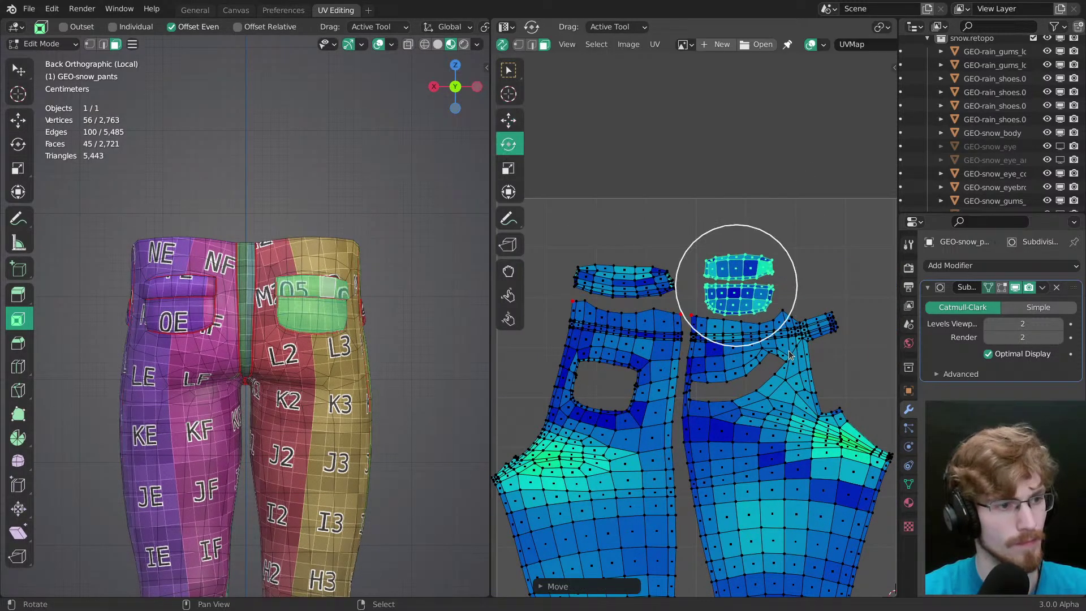
{"action": "left_click", "coordinate": [790, 359]}
{"action": "middle_click_drag", "start_coordinate": [790, 359], "coordinate": [625, 351]}
{"action": "scroll", "coordinate": [803, 381], "scroll_direction": "down", "scroll_amount": 2}
{"action": "middle_click_drag", "start_coordinate": [802, 380], "coordinate": [827, 341]}
{"action": "key", "text": "g"}
{"action": "left_click", "coordinate": [727, 326]}
Step: Move the curved front pocket trim island above the second leg panel, adjust its rotation, and clear the selection
{"action": "right_click", "coordinate": [641, 268]}
{"action": "key", "text": "l"}
{"action": "key", "text": "g"}
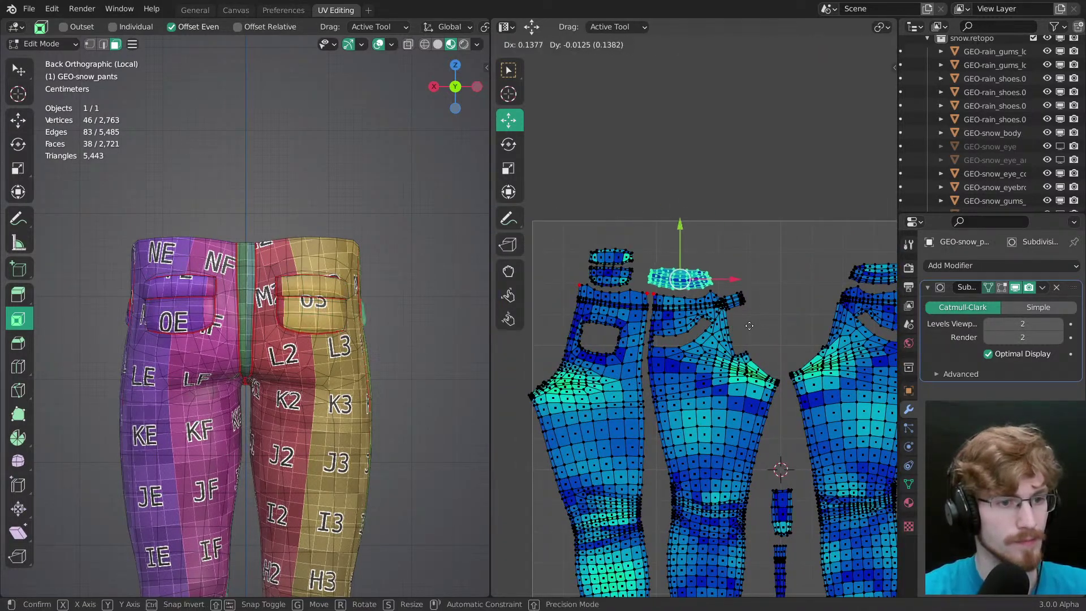
{"action": "left_click", "coordinate": [711, 279]}
{"action": "key", "text": "r"}
{"action": "left_click_drag", "start_coordinate": [759, 327], "coordinate": [760, 328]}
{"action": "key", "text": "g"}
{"action": "middle_click_drag", "start_coordinate": [788, 362], "coordinate": [697, 349]}
{"action": "key", "text": "alt+a"}
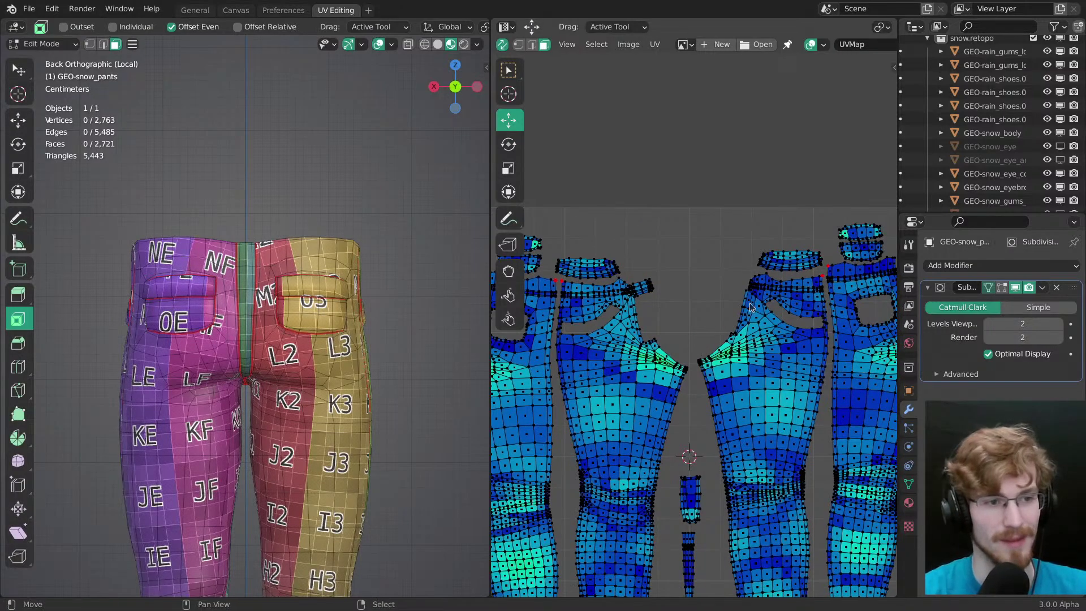
Step: Rotate the trim island above the third leg panel slightly, nudge it into place, and clear the selection
{"action": "right_click", "coordinate": [818, 264]}
{"action": "key", "text": "l"}
{"action": "key", "text": "r"}
{"action": "left_click_drag", "start_coordinate": [834, 304], "coordinate": [830, 309]}
{"action": "key", "text": "g"}
{"action": "key", "text": "alt+a"}
Step: Clear the mesh selection and save the file
{"action": "middle_click_drag", "start_coordinate": [809, 325], "coordinate": [782, 262], "text": "ctrl"}
{"action": "middle_click_drag", "start_coordinate": [339, 368], "coordinate": [325, 385], "text": "ctrl"}
{"action": "key", "text": "KP_1"}
{"action": "middle_click_drag", "start_coordinate": [696, 444], "coordinate": [694, 141]}
{"action": "key", "text": "a"}
{"action": "key", "text": "alt+a"}
{"action": "middle_click_drag", "start_coordinate": [377, 378], "coordinate": [385, 354]}
{"action": "key", "text": "ctrl+s"}
Step: Examine the checker texture along both trouser legs and around the waist from several angles for distortion
{"action": "key", "text": "grave"}
{"action": "left_click", "coordinate": [288, 370]}
{"action": "middle_click_drag", "start_coordinate": [324, 451], "coordinate": [333, 388], "text": "shift"}
{"action": "key", "text": "z"}
{"action": "left_click", "coordinate": [380, 344]}
{"action": "middle_click_drag", "start_coordinate": [336, 318], "coordinate": [318, 257]}
{"action": "middle_click_drag", "start_coordinate": [318, 257], "coordinate": [321, 207], "text": "ctrl"}
{"action": "middle_click_drag", "start_coordinate": [266, 491], "coordinate": [271, 318], "text": "shift"}
{"action": "middle_click_drag", "start_coordinate": [271, 318], "coordinate": [388, 318]}
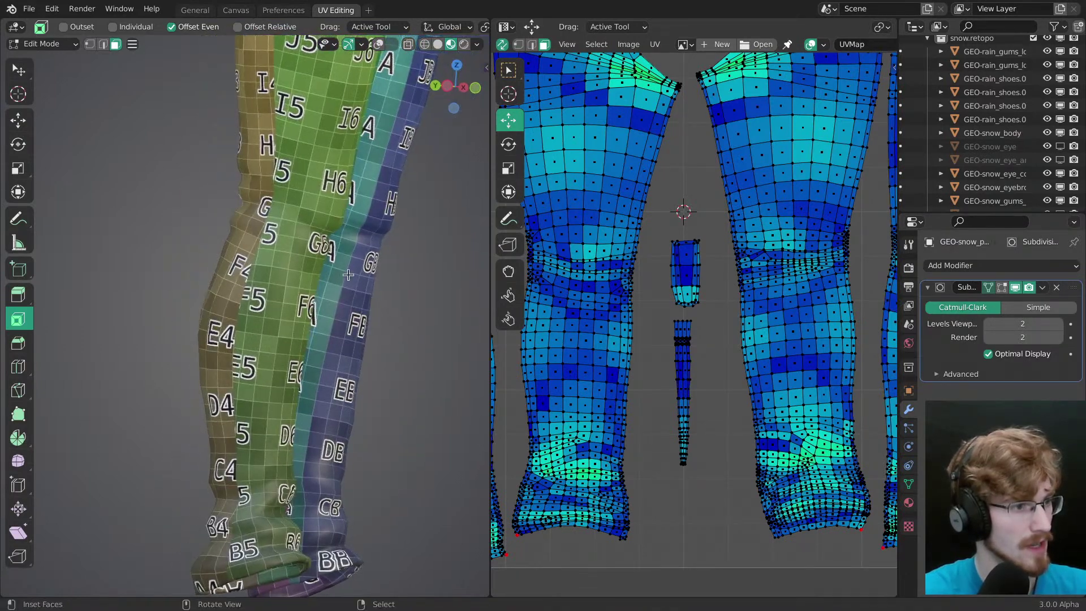
{"action": "key", "text": "KP_1"}
{"action": "middle_click_drag", "start_coordinate": [337, 268], "coordinate": [317, 451], "text": "shift"}
{"action": "scroll", "coordinate": [328, 338], "scroll_direction": "down", "scroll_amount": 3}
{"action": "middle_click_drag", "start_coordinate": [316, 451], "coordinate": [266, 325], "text": "ctrl"}
{"action": "middle_click_drag", "start_coordinate": [265, 325], "coordinate": [271, 226], "text": "ctrl"}
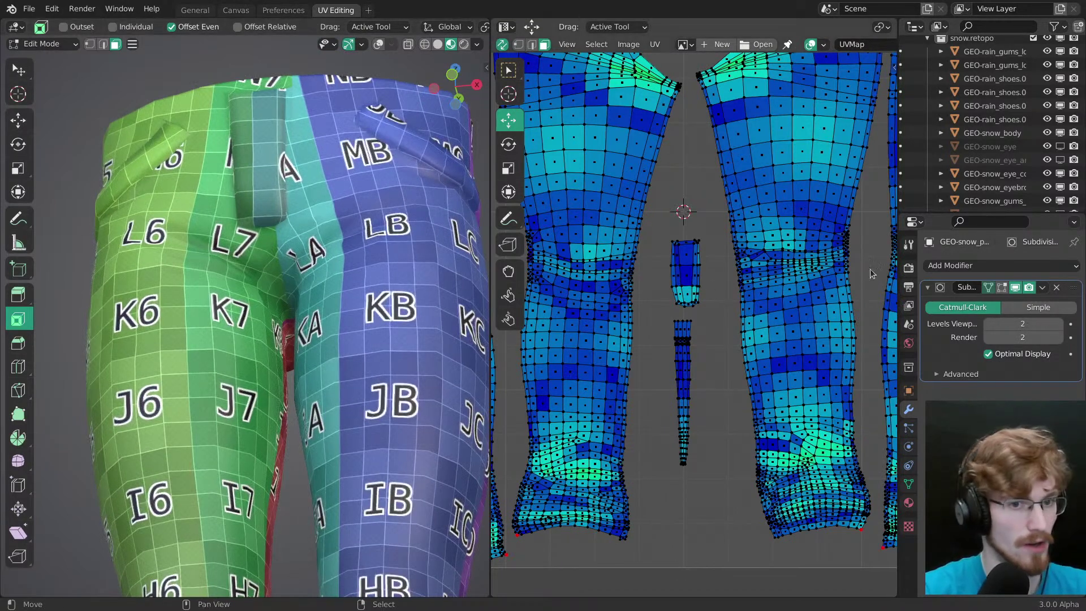
Step: Enable the Subdivision modifier's display in Edit Mode and view the trousers from the front
{"action": "left_click", "coordinate": [1002, 287]}
{"action": "middle_click_drag", "start_coordinate": [152, 277], "coordinate": [223, 312]}
{"action": "key", "text": "KP_1"}
Step: Select the top waist edge loops across the leg panels in the UV layout
{"action": "middle_click_drag", "start_coordinate": [654, 229], "coordinate": [703, 368]}
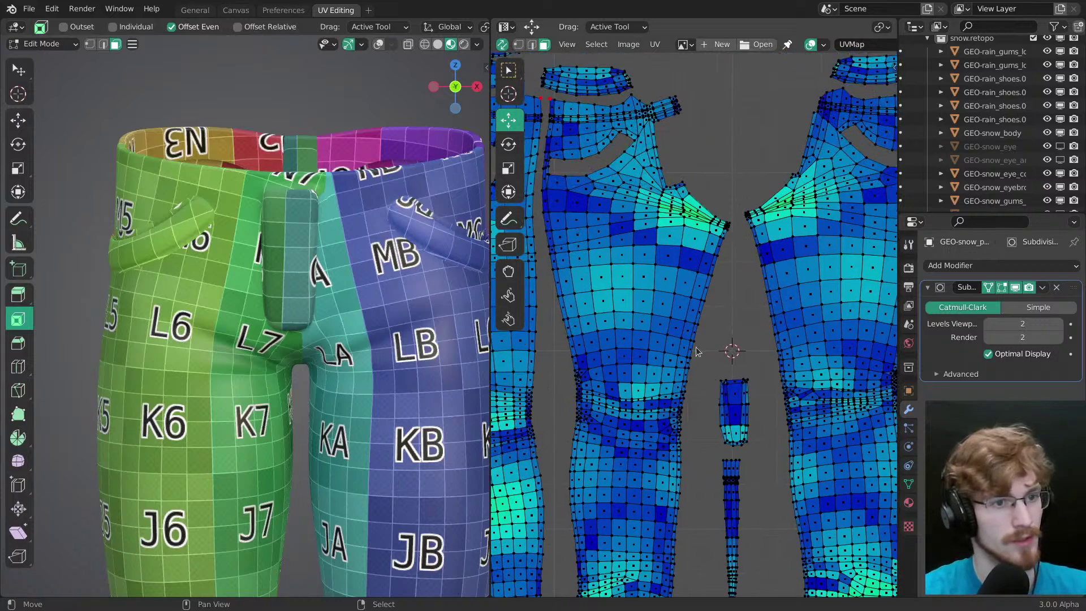
{"action": "middle_click_drag", "start_coordinate": [676, 169], "coordinate": [705, 312]}
{"action": "middle_click_drag", "start_coordinate": [616, 221], "coordinate": [721, 302]}
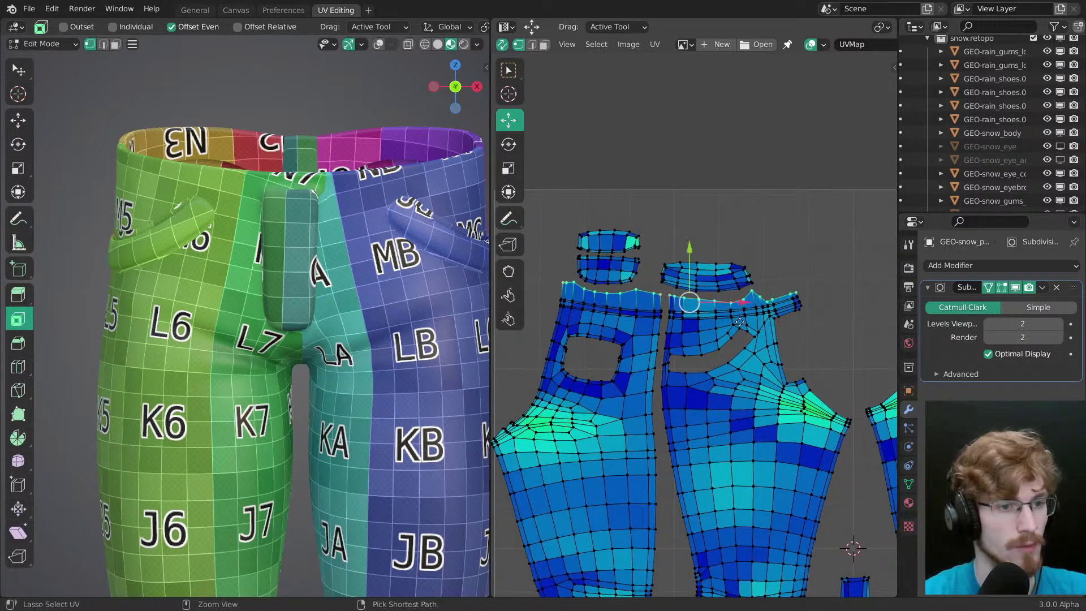
{"action": "middle_click_drag", "start_coordinate": [741, 337], "coordinate": [758, 328], "text": "ctrl"}
{"action": "middle_click_drag", "start_coordinate": [757, 328], "coordinate": [623, 329]}
{"action": "middle_click_drag", "start_coordinate": [891, 348], "coordinate": [675, 333]}
{"action": "right_click", "coordinate": [756, 256], "text": "alt+shift"}
{"action": "middle_click_drag", "start_coordinate": [775, 273], "coordinate": [756, 291]}
Step: Turn off UV sync selection, select the whole mesh, and select the top waist edges of the two right leg panels
{"action": "left_click", "coordinate": [500, 49]}
{"action": "key", "text": "a"}
{"action": "middle_click_drag", "start_coordinate": [684, 284], "coordinate": [798, 288]}
{"action": "key", "text": "alt+a"}
{"action": "right_click", "coordinate": [730, 284], "text": "alt"}
{"action": "right_click", "coordinate": [783, 267], "text": "alt+shift"}
{"action": "middle_click_drag", "start_coordinate": [794, 292], "coordinate": [744, 290]}
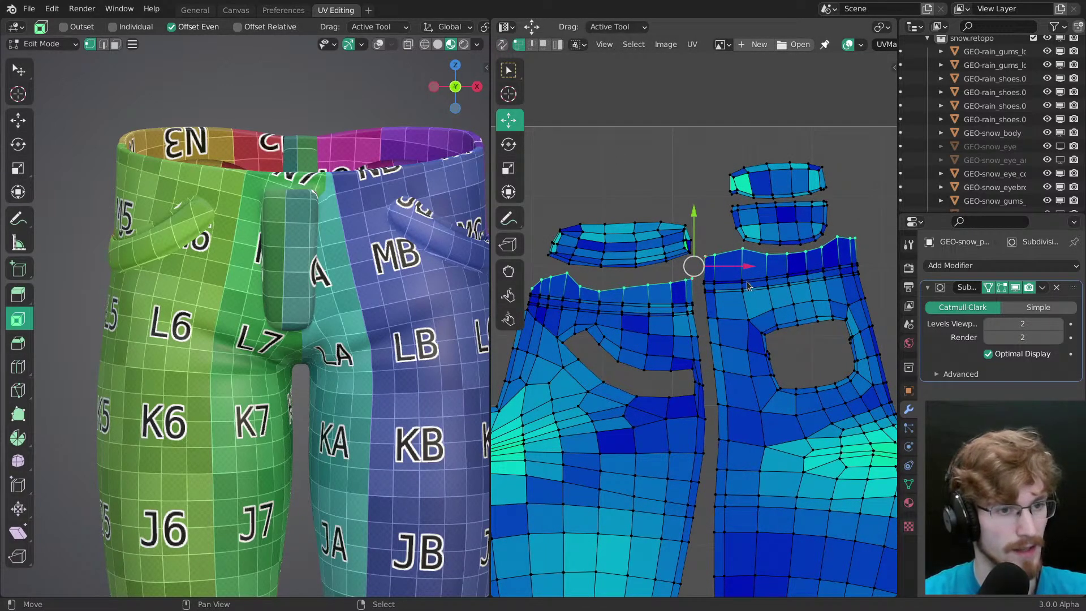
Step: Pin the selected top waist edges and set the UV pivot to individual origins
{"action": "key", "text": "p"}
{"action": "key", "text": "s"}
{"action": "left_click_drag", "start_coordinate": [694, 213], "coordinate": [697, 227]}
{"action": "right_click", "coordinate": [699, 232]}
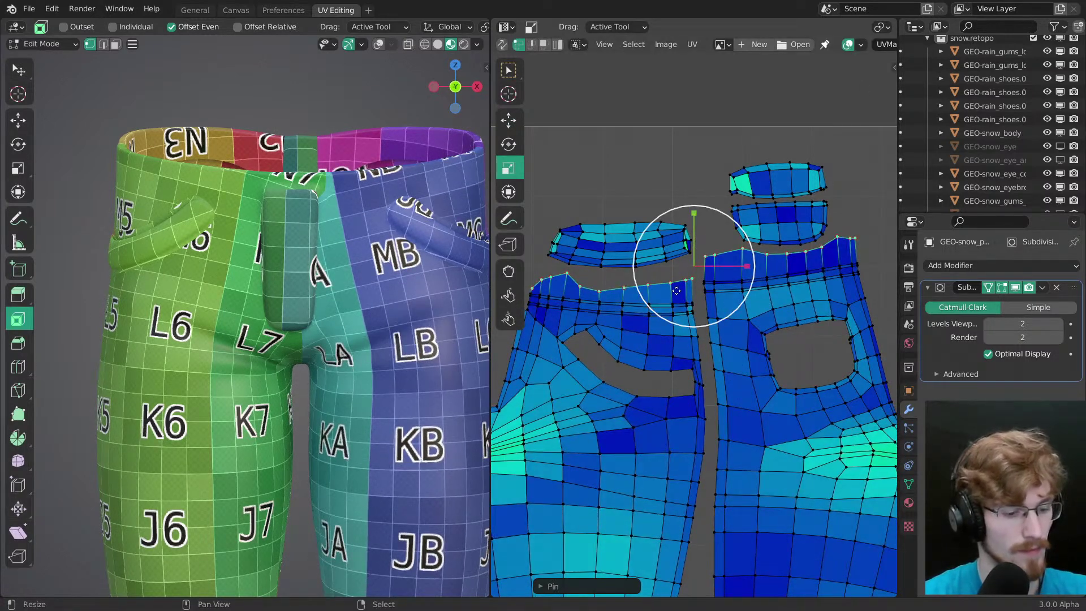
{"action": "key", "text": "period"}
{"action": "left_click", "coordinate": [689, 365]}
Step: Try to flatten the top waist edges by scaling them vertically to 0, then undo it
{"action": "left_click_drag", "start_coordinate": [696, 224], "coordinate": [696, 244]}
{"action": "key", "text": "0"}
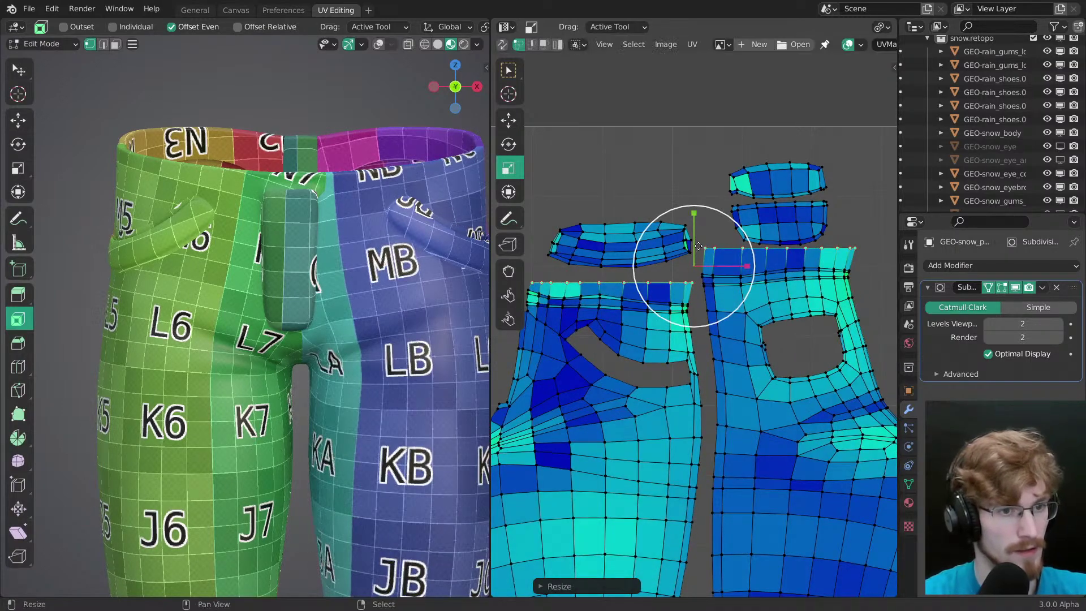
{"action": "key", "text": "ctrl+z"}
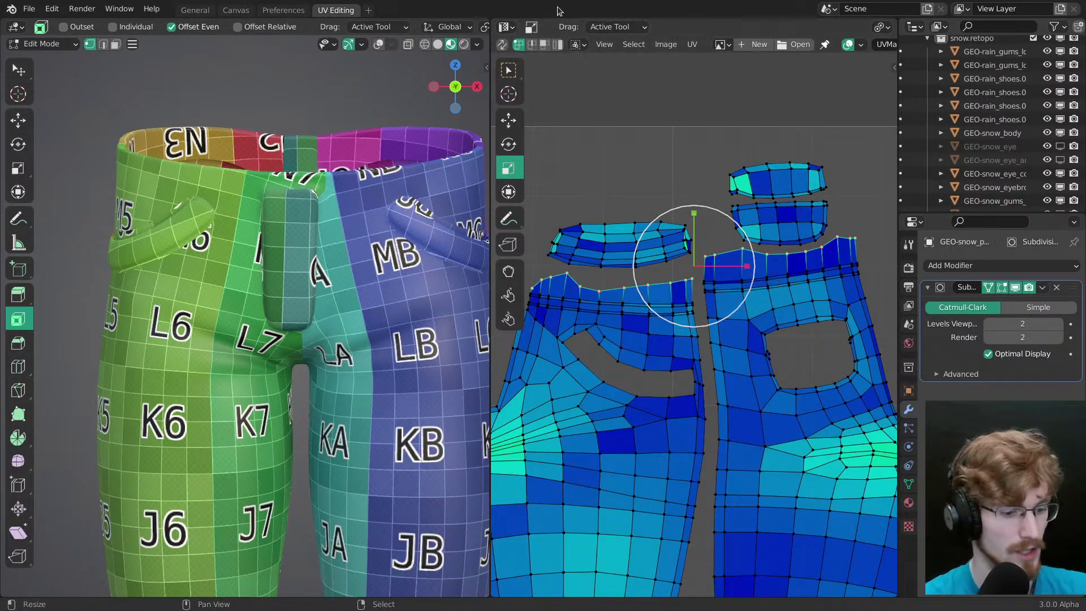
Step: Select the edge loops just below the waistband on the two right leg panels and flatten them vertically
{"action": "middle_click_drag", "start_coordinate": [738, 281], "coordinate": [738, 225]}
{"action": "scroll", "coordinate": [739, 225], "scroll_direction": "up", "scroll_amount": 1}
{"action": "left_click", "coordinate": [738, 222], "text": "alt"}
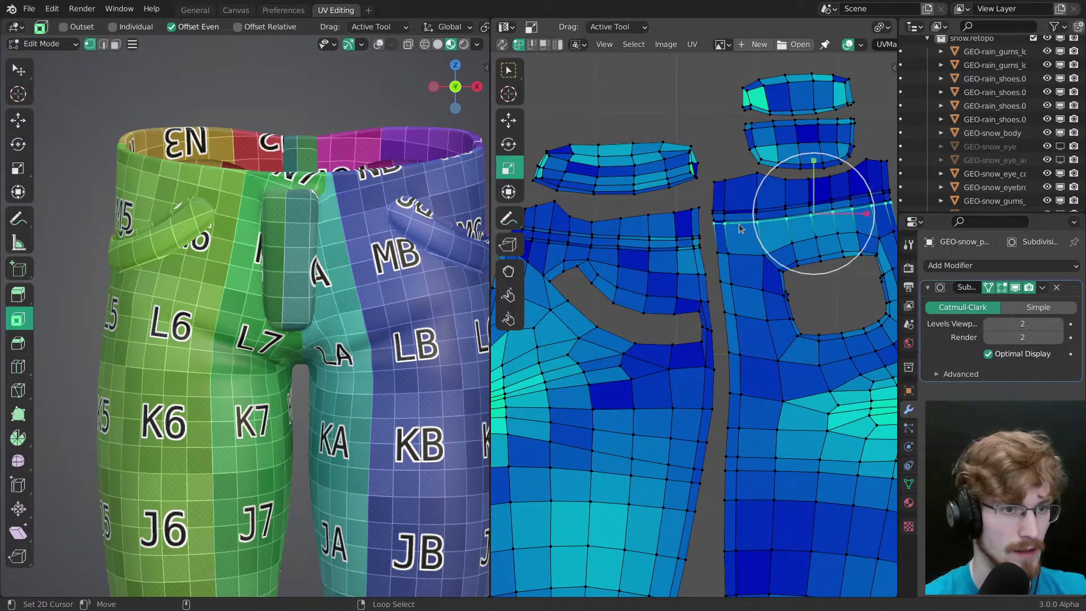
{"action": "left_click", "coordinate": [667, 261], "text": "alt+shift"}
{"action": "middle_click_drag", "start_coordinate": [745, 264], "coordinate": [740, 253]}
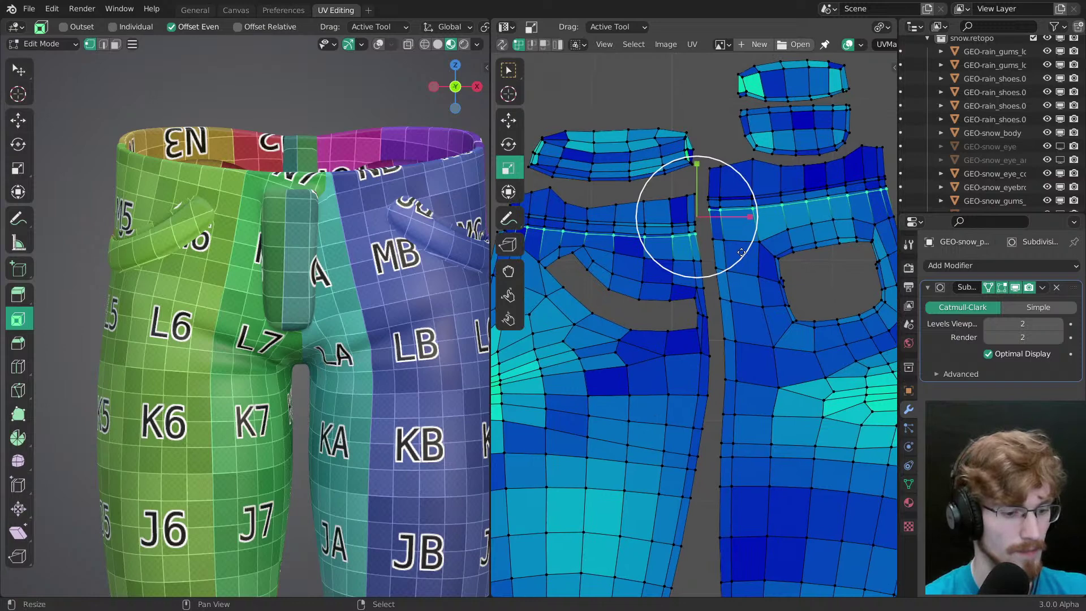
{"action": "left_click_drag", "start_coordinate": [696, 164], "coordinate": [741, 257]}
Step: Adjust the position of the flattened loops below the waistband on the two right leg panels
{"action": "middle_click_drag", "start_coordinate": [740, 258], "coordinate": [763, 339], "text": "ctrl"}
{"action": "key", "text": "g"}
{"action": "left_click_drag", "start_coordinate": [809, 310], "coordinate": [806, 314]}
{"action": "left_click_drag", "start_coordinate": [740, 278], "coordinate": [753, 279]}
Step: Select the hem edge of the rightmost leg panel and inspect the trouser cuffs up close with overlays shown
{"action": "middle_click_drag", "start_coordinate": [753, 279], "coordinate": [720, 23]}
{"action": "left_click", "coordinate": [722, 438], "text": "alt"}
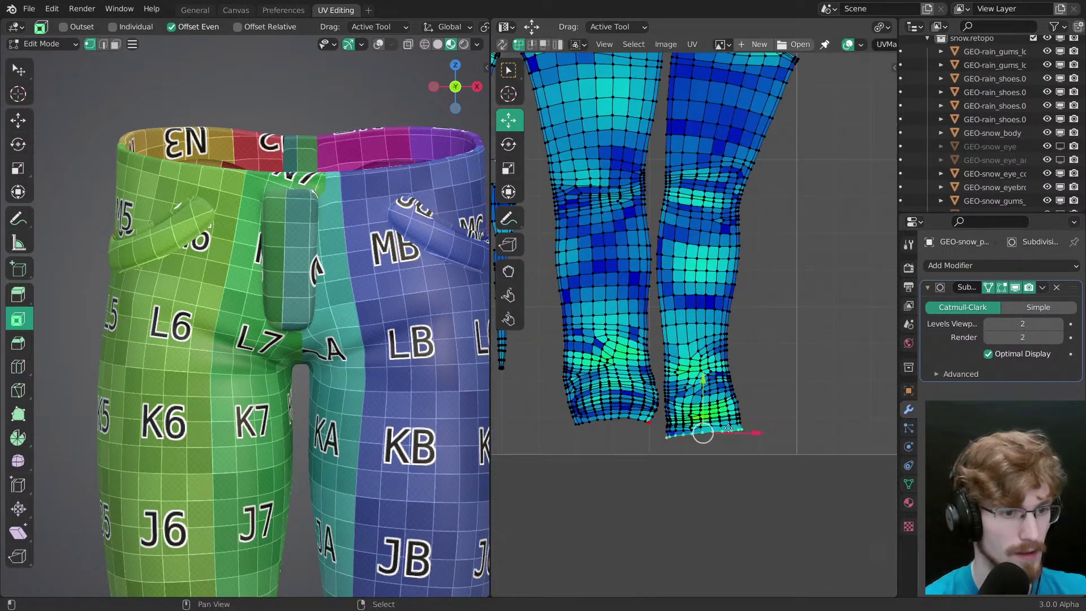
{"action": "middle_click_drag", "start_coordinate": [722, 439], "coordinate": [710, 348]}
{"action": "key", "text": "KP_Decimal"}
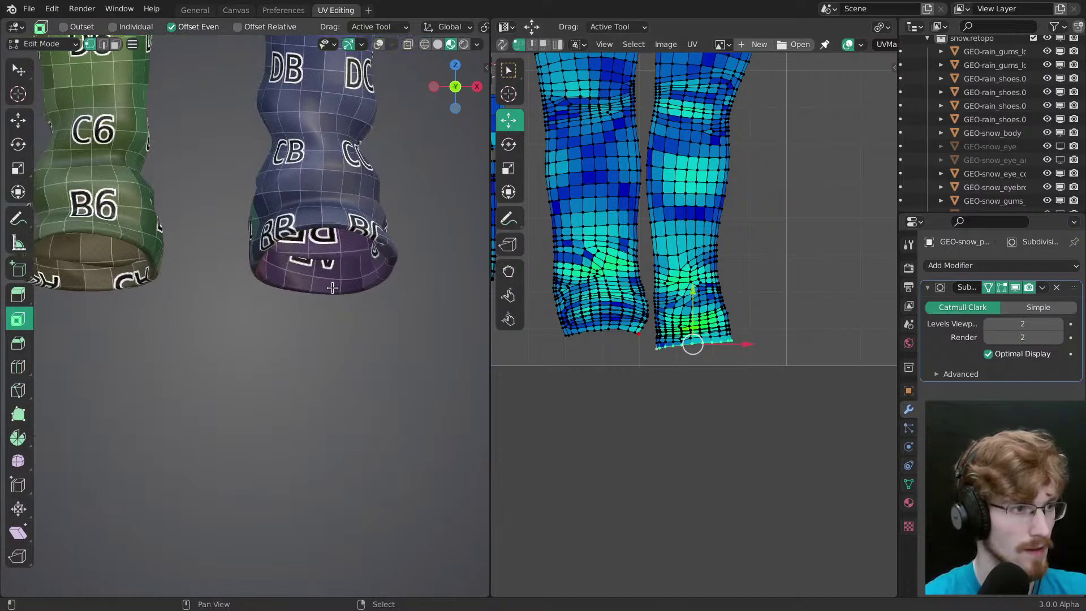
{"action": "key", "text": "shift+alt+z"}
{"action": "scroll", "coordinate": [361, 288], "scroll_direction": "up", "scroll_amount": 3}
{"action": "middle_click_drag", "start_coordinate": [361, 289], "coordinate": [373, 266]}
{"action": "scroll", "coordinate": [688, 324], "scroll_direction": "up", "scroll_amount": 6}
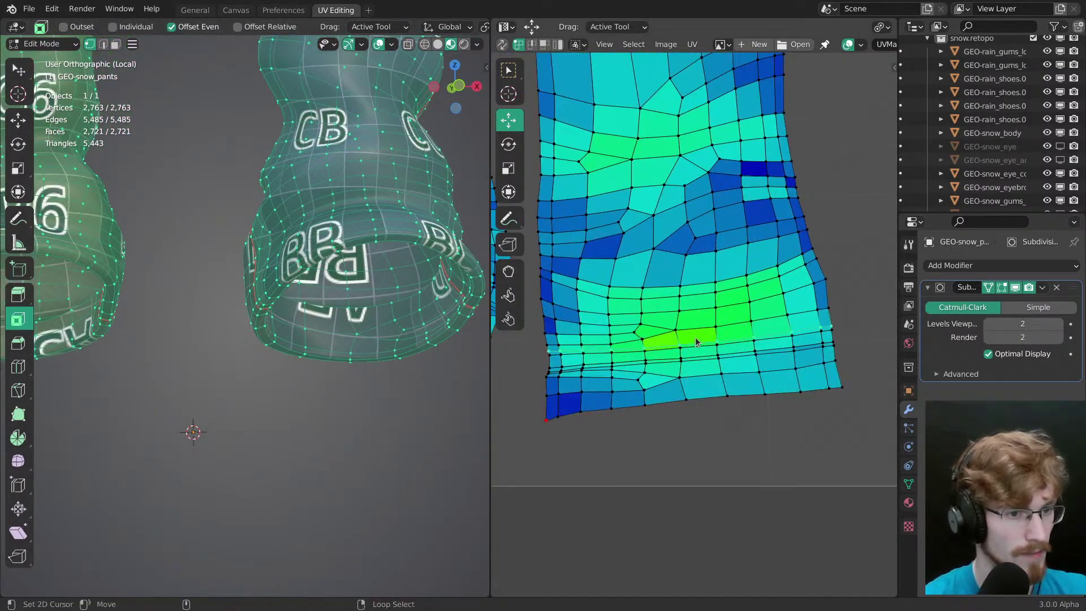
Step: Select the cuff edge loops just above the hem on the two right leg panels and pin them
{"action": "right_click", "coordinate": [696, 344], "text": "alt"}
{"action": "middle_click_drag", "start_coordinate": [696, 344], "coordinate": [831, 349]}
{"action": "middle_click_drag", "start_coordinate": [596, 318], "coordinate": [798, 371]}
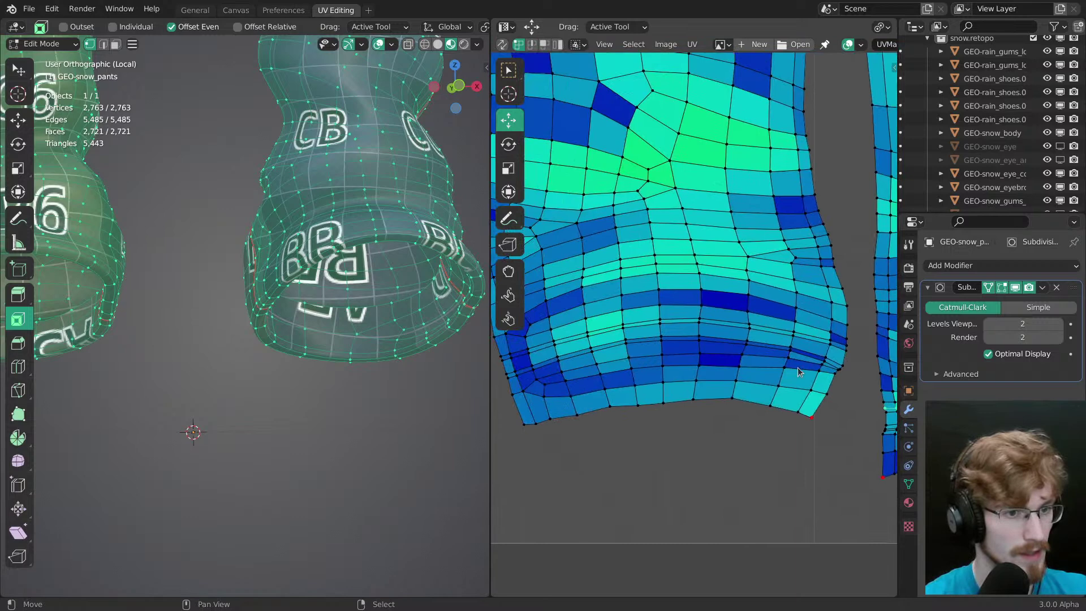
{"action": "right_click", "coordinate": [733, 322], "text": "alt"}
{"action": "scroll", "coordinate": [733, 322], "scroll_direction": "down", "scroll_amount": 5}
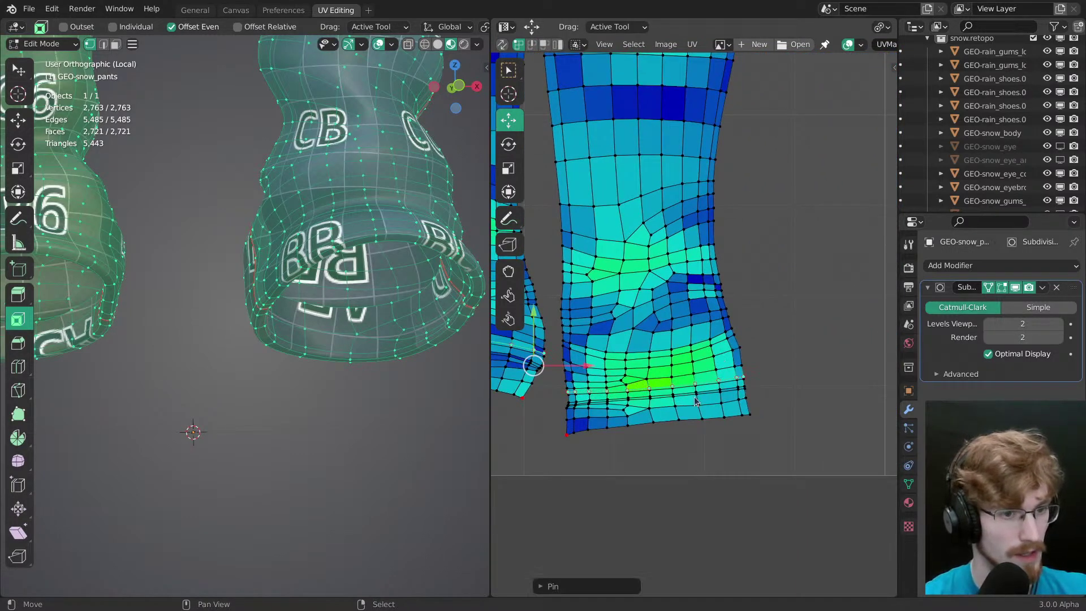
{"action": "middle_click_drag", "start_coordinate": [704, 391], "coordinate": [753, 383]}
{"action": "left_click_drag", "start_coordinate": [716, 317], "coordinate": [714, 320]}
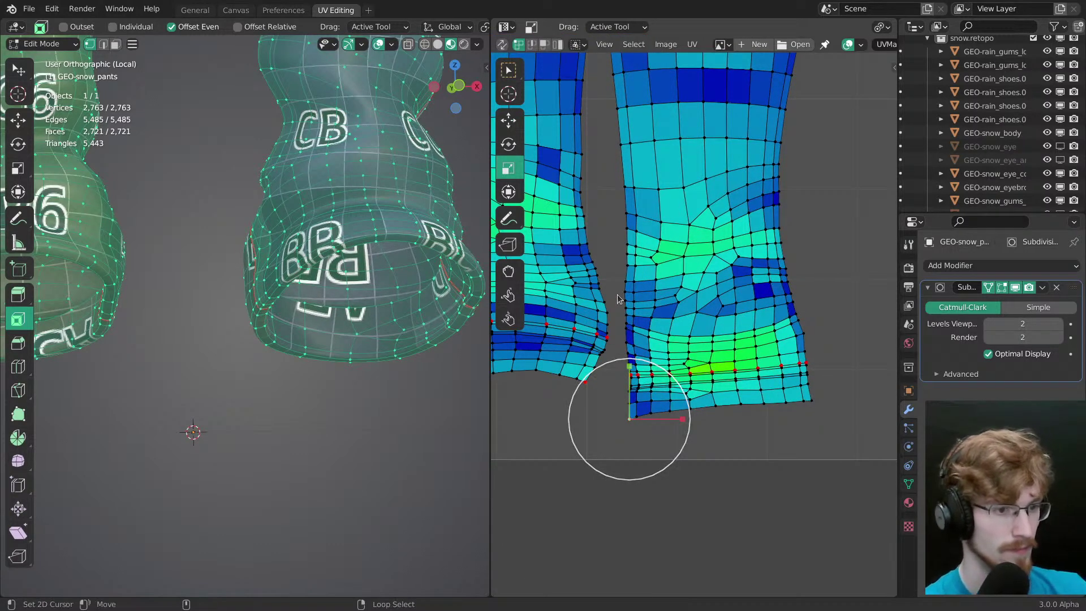
Step: Unpin the hem corner vertices of the two right leg panels
{"action": "key", "text": "p"}
{"action": "middle_click_drag", "start_coordinate": [585, 393], "coordinate": [627, 420]}
{"action": "middle_click_drag", "start_coordinate": [481, 306], "coordinate": [464, 339]}
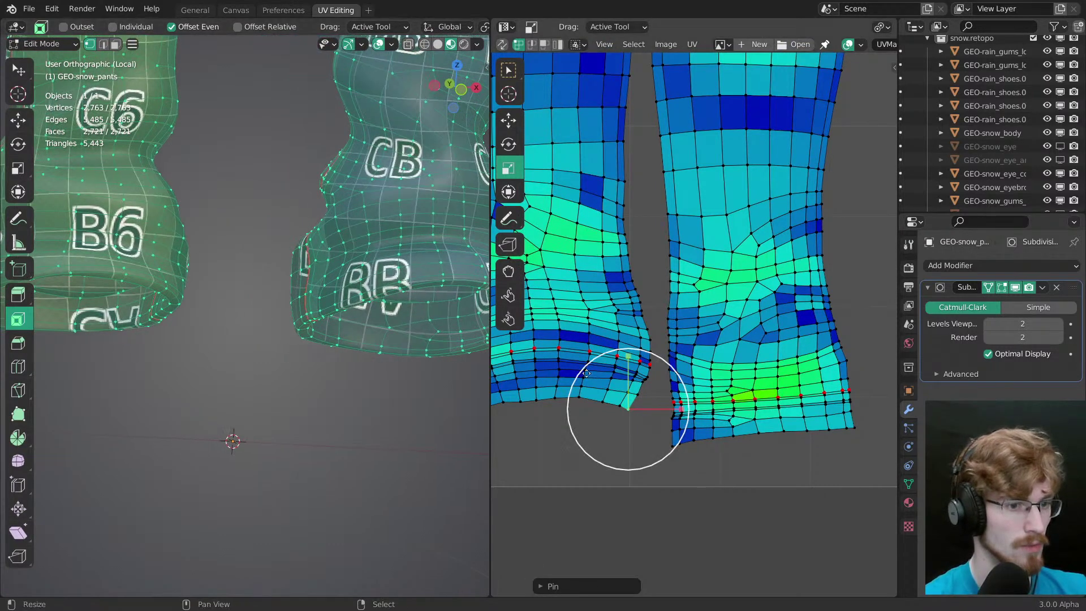
Step: Select the pinned cuff loop on the rightmost leg panel and flatten it with a vertical scale
{"action": "middle_click_drag", "start_coordinate": [548, 375], "coordinate": [695, 359]}
{"action": "middle_click_drag", "start_coordinate": [892, 389], "coordinate": [727, 394]}
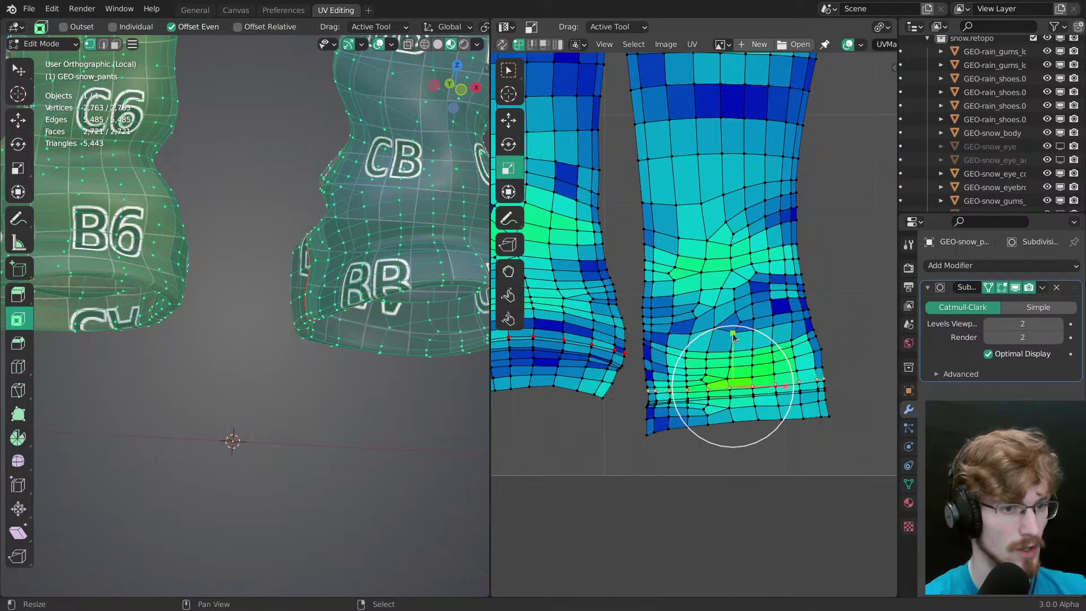
{"action": "key", "text": "s"}
{"action": "left_click", "coordinate": [728, 355]}
Step: Reselect the whole mesh and select the pinned cuff loop on the third leg panel
{"action": "middle_click_drag", "start_coordinate": [364, 275], "coordinate": [310, 299]}
{"action": "left_click", "coordinate": [331, 266], "text": "alt"}
{"action": "key", "text": "a"}
{"action": "middle_click_drag", "start_coordinate": [588, 356], "coordinate": [755, 378]}
{"action": "right_click", "coordinate": [687, 363], "text": "alt"}
Step: Try scaling the third leg panel's cuff loop vertically while checking the cuff on the model, then undo the scale
{"action": "middle_click_drag", "start_coordinate": [42, 357], "coordinate": [325, 388], "text": "shift"}
{"action": "middle_click_drag", "start_coordinate": [325, 388], "coordinate": [354, 413]}
{"action": "left_click_drag", "start_coordinate": [731, 311], "coordinate": [745, 351]}
{"action": "right_click", "coordinate": [744, 350]}
{"action": "middle_click_drag", "start_coordinate": [295, 399], "coordinate": [103, 367], "text": "shift"}
{"action": "middle_click_drag", "start_coordinate": [368, 376], "coordinate": [324, 376]}
{"action": "middle_click_drag", "start_coordinate": [386, 357], "coordinate": [195, 385], "text": "shift"}
{"action": "mouse_move", "coordinate": [735, 311]}
{"action": "left_mouse_down"}
{"action": "mouse_move", "coordinate": [746, 355]}
{"action": "mouse_move", "coordinate": [739, 335]}
{"action": "left_mouse_up"}
{"action": "key", "text": "ctrl+z"}
Step: Flatten the third leg panel's cuff loop by scaling it vertically to 0, with the model's overlays hidden
{"action": "key", "text": "z"}
{"action": "left_click", "coordinate": [308, 346]}
{"action": "middle_click_drag", "start_coordinate": [331, 340], "coordinate": [413, 337]}
{"action": "left_click_drag", "start_coordinate": [737, 312], "coordinate": [740, 347]}
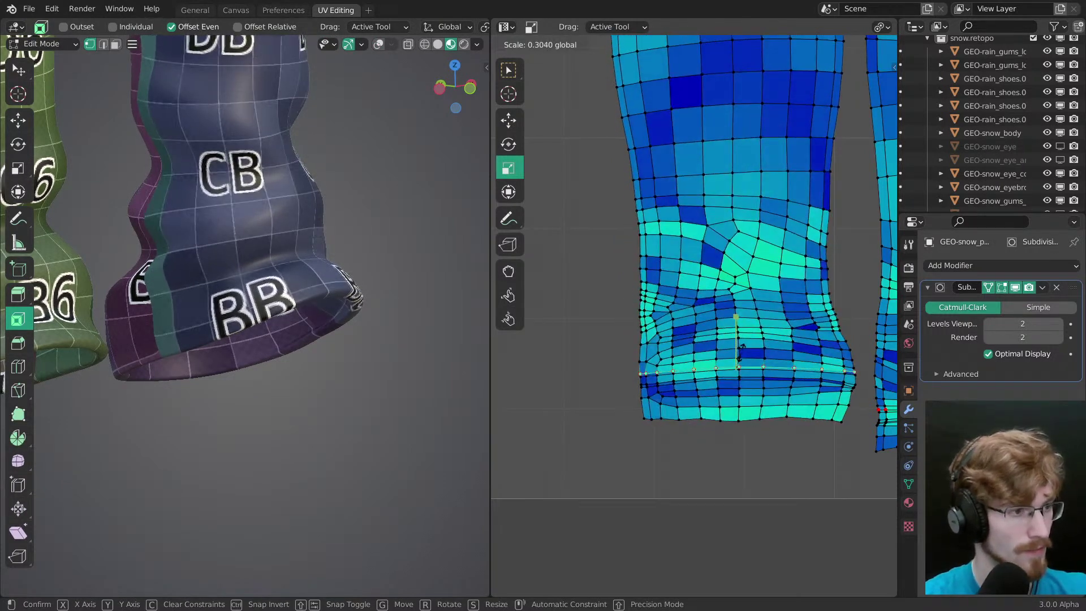
{"action": "key", "text": "0"}
Step: Move the flattened cuff loop on the third leg panel slightly downward while checking the cuff's texture on the model
{"action": "middle_click_drag", "start_coordinate": [335, 290], "coordinate": [218, 388]}
{"action": "middle_click_drag", "start_coordinate": [794, 424], "coordinate": [722, 379]}
{"action": "left_click_drag", "start_coordinate": [657, 278], "coordinate": [657, 296]}
{"action": "middle_click_drag", "start_coordinate": [667, 243], "coordinate": [683, 284], "text": "ctrl"}
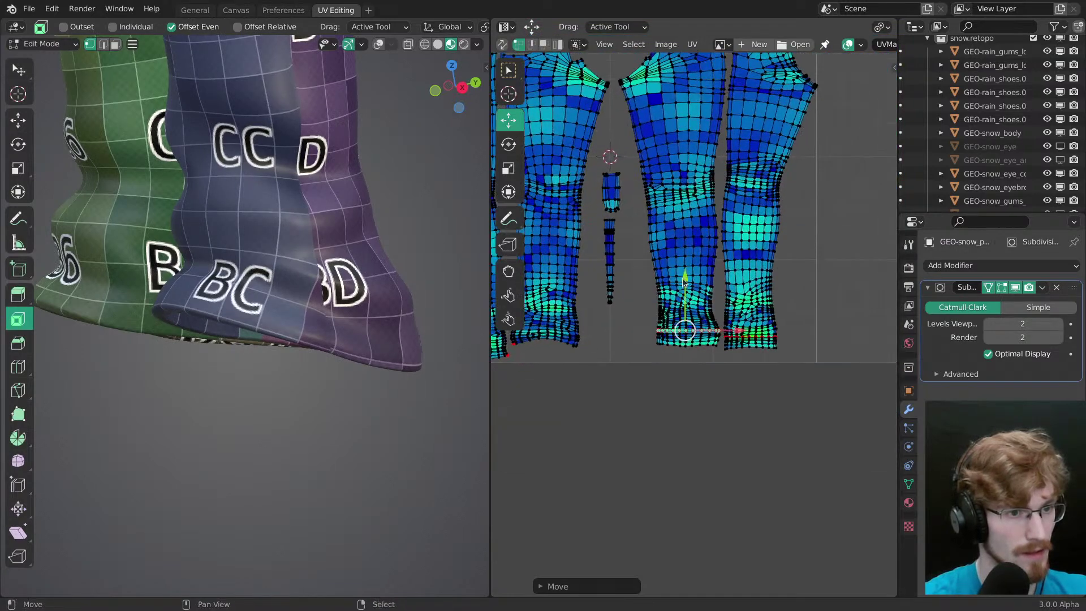
Step: Nudge the third leg panel's cuff loop further downward in small moves and check the leg's texture on the model
{"action": "left_click_drag", "start_coordinate": [686, 278], "coordinate": [686, 289]}
{"action": "middle_click_drag", "start_coordinate": [735, 328], "coordinate": [779, 344], "text": "ctrl"}
{"action": "middle_click_drag", "start_coordinate": [779, 344], "coordinate": [733, 381]}
{"action": "left_click_drag", "start_coordinate": [709, 322], "coordinate": [710, 326]}
{"action": "middle_click_drag", "start_coordinate": [651, 243], "coordinate": [718, 388]}
{"action": "left_click_drag", "start_coordinate": [718, 388], "coordinate": [711, 367], "text": "ctrl"}
{"action": "middle_click_drag", "start_coordinate": [684, 288], "coordinate": [634, 333]}
{"action": "middle_click_drag", "start_coordinate": [368, 390], "coordinate": [305, 328]}
Step: Select and pin the facing side seams of the third and fourth leg panels and straighten them by scaling horizontally
{"action": "right_click", "coordinate": [731, 346], "text": "alt"}
{"action": "middle_click_drag", "start_coordinate": [738, 356], "coordinate": [744, 270]}
{"action": "right_click", "coordinate": [734, 307], "text": "alt+shift"}
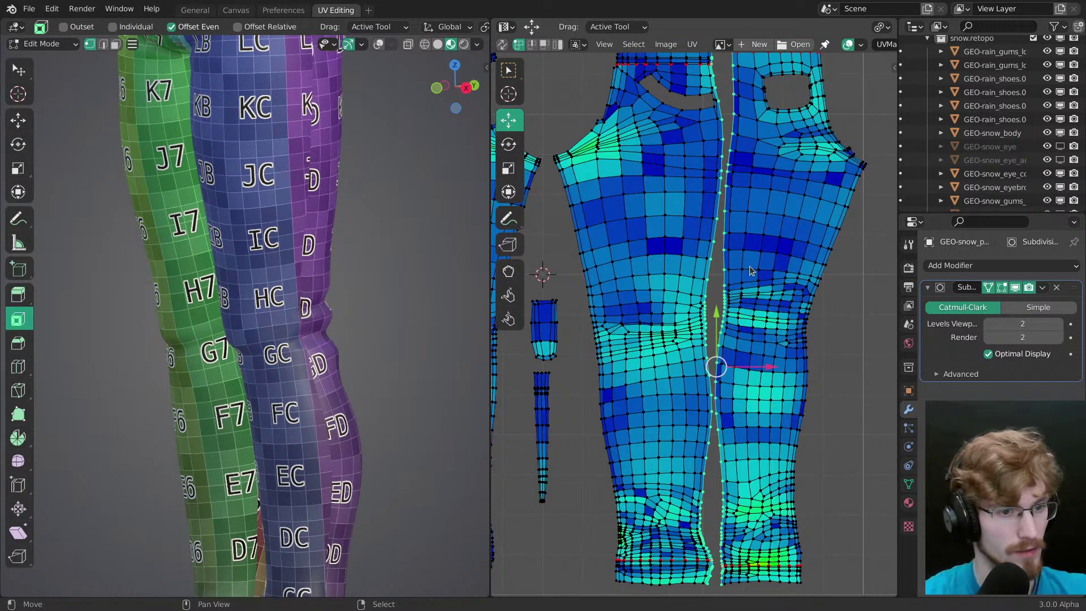
{"action": "right_click", "coordinate": [712, 277], "text": "alt"}
{"action": "right_click", "coordinate": [712, 270], "text": "alt"}
{"action": "middle_click_drag", "start_coordinate": [756, 355], "coordinate": [761, 393]}
{"action": "key", "text": "s"}
{"action": "mouse_move", "coordinate": [768, 409]}
{"action": "left_mouse_down"}
{"action": "mouse_move", "coordinate": [731, 403]}
{"action": "mouse_move", "coordinate": [771, 407]}
{"action": "mouse_move", "coordinate": [762, 413]}
{"action": "left_mouse_up"}
Step: Nudge the fourth and third leg panels' facing side seams individually to fine-tune the gap between them
{"action": "right_click", "coordinate": [722, 386], "text": "alt"}
{"action": "middle_click_drag", "start_coordinate": [763, 412], "coordinate": [730, 325]}
{"action": "key", "text": "g"}
{"action": "left_click_drag", "start_coordinate": [741, 319], "coordinate": [743, 320]}
{"action": "right_click", "coordinate": [683, 300], "text": "alt"}
{"action": "middle_click_drag", "start_coordinate": [683, 300], "coordinate": [709, 355]}
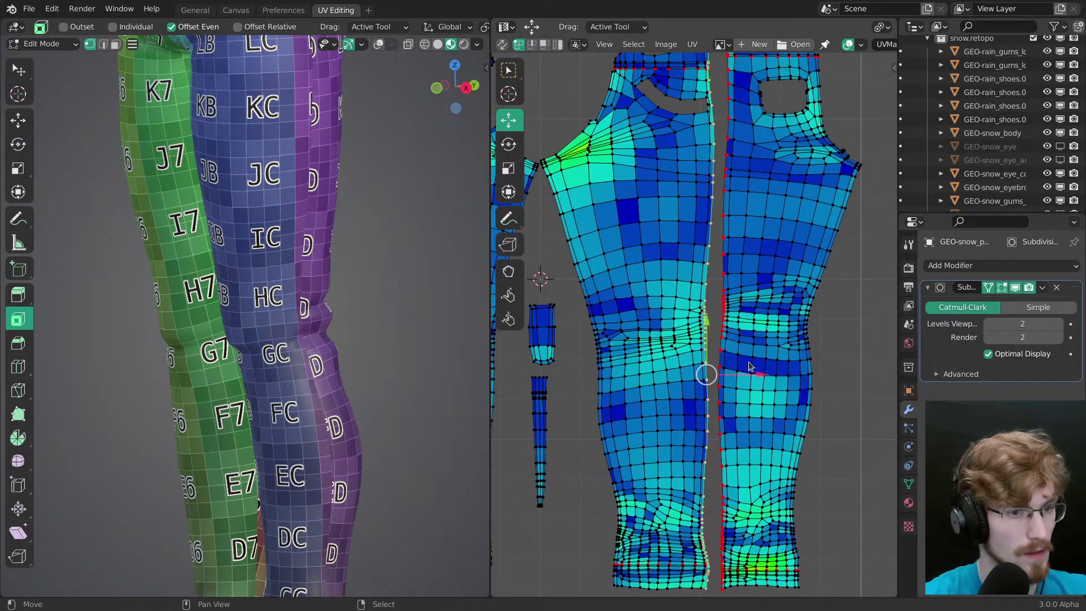
{"action": "left_click_drag", "start_coordinate": [760, 379], "coordinate": [759, 376]}
Step: Select the crotch tip vertices of the third leg panel and move them slightly away from the second panel
{"action": "key", "text": "alt+a"}
{"action": "middle_click_drag", "start_coordinate": [345, 390], "coordinate": [316, 267], "text": "shift"}
{"action": "middle_click_drag", "start_coordinate": [317, 267], "coordinate": [294, 337]}
{"action": "middle_click_drag", "start_coordinate": [294, 337], "coordinate": [417, 320]}
{"action": "middle_click_drag", "start_coordinate": [566, 271], "coordinate": [668, 252]}
{"action": "right_click", "coordinate": [646, 261], "text": "alt"}
{"action": "key", "text": "alt+a"}
{"action": "middle_click_drag", "start_coordinate": [634, 195], "coordinate": [636, 317]}
{"action": "middle_click_drag", "start_coordinate": [636, 317], "coordinate": [636, 273], "text": "ctrl"}
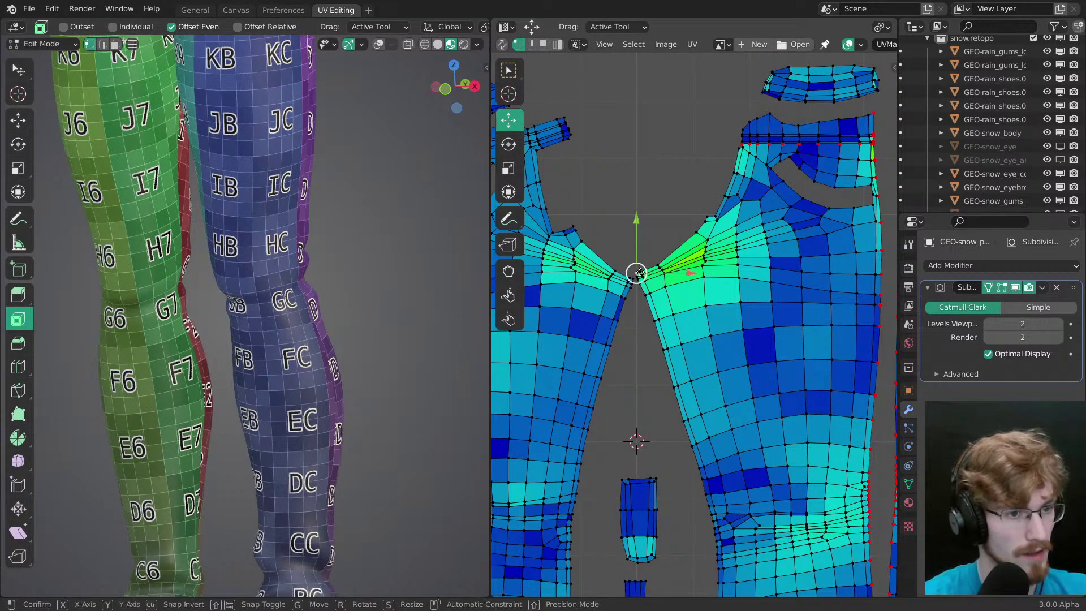
{"action": "left_click_drag", "start_coordinate": [638, 274], "coordinate": [659, 261]}
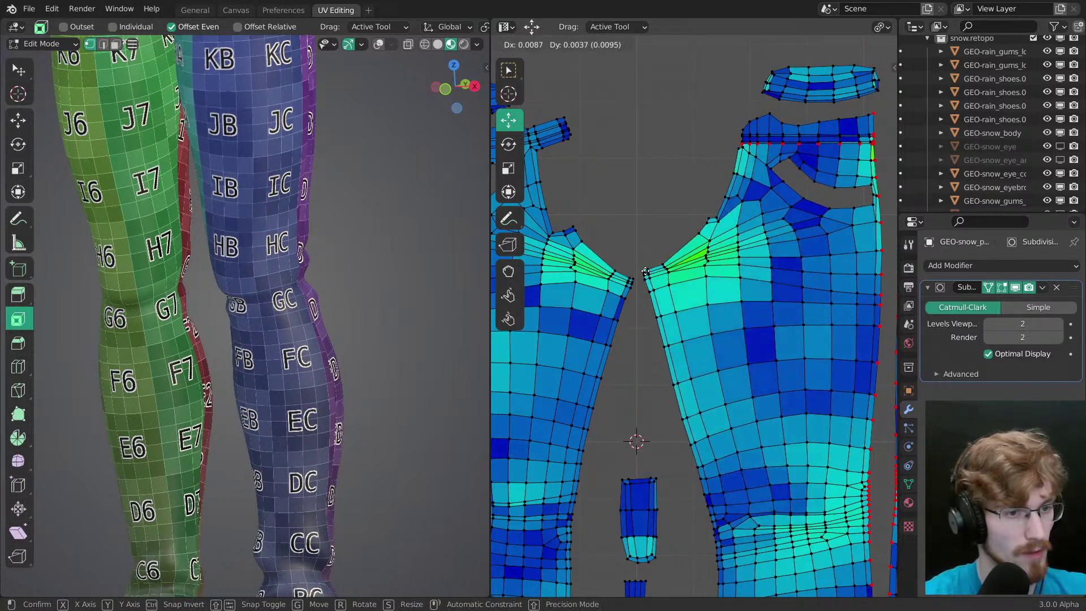
{"action": "left_click_drag", "start_coordinate": [656, 267], "coordinate": [652, 276]}
Step: Scale, rotate and reposition the crotch tip vertices of the third leg panel
{"action": "middle_click_drag", "start_coordinate": [652, 276], "coordinate": [653, 56], "text": "ctrl"}
{"action": "left_click_drag", "start_coordinate": [598, 210], "coordinate": [639, 222]}
{"action": "right_click", "coordinate": [597, 231], "text": "ctrl+shift"}
{"action": "key", "text": "s"}
{"action": "left_click_drag", "start_coordinate": [689, 248], "coordinate": [741, 263]}
{"action": "key", "text": "r"}
{"action": "key", "text": "g"}
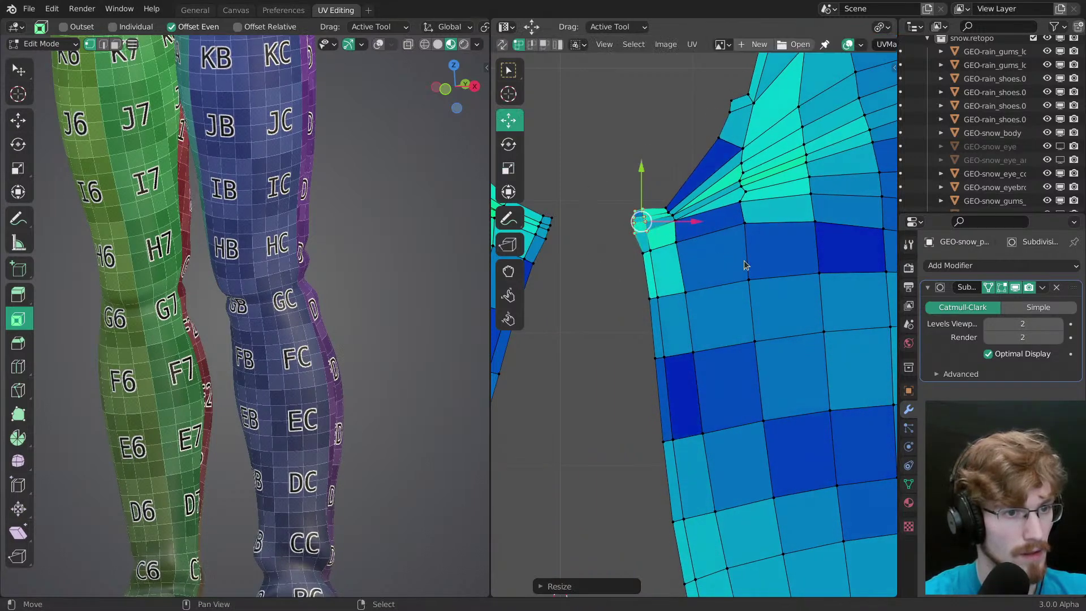
{"action": "key", "text": "r"}
{"action": "middle_click_drag", "start_coordinate": [732, 258], "coordinate": [755, 357], "text": "ctrl"}
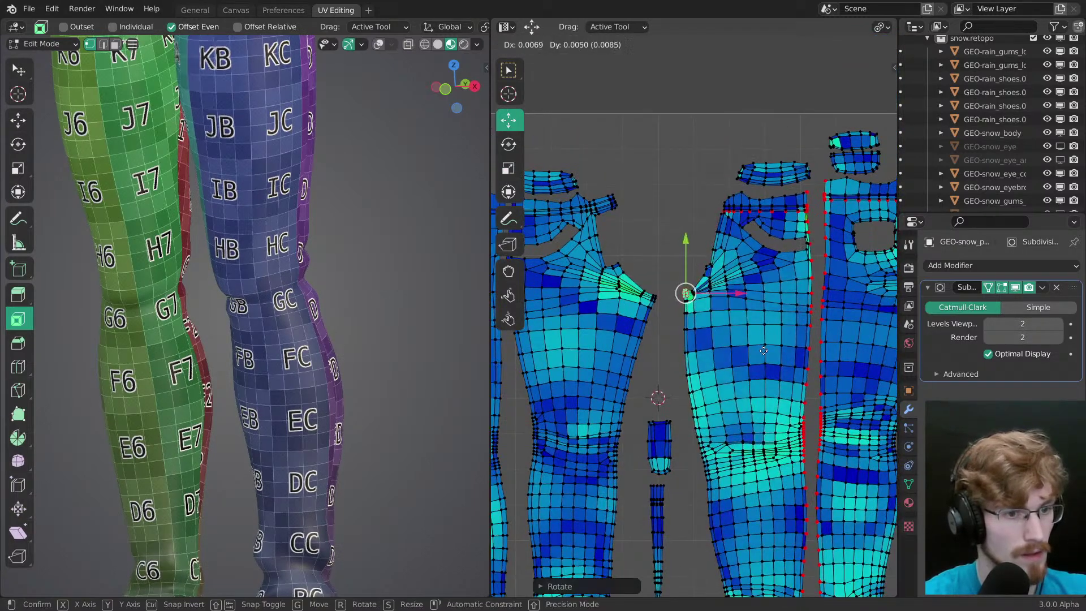
{"action": "left_click_drag", "start_coordinate": [764, 351], "coordinate": [756, 352]}
Step: Check the crotch's texture on the model and extend the third panel's crotch tip selection along its edge to move it
{"action": "middle_click_drag", "start_coordinate": [384, 221], "coordinate": [500, 454], "text": "shift"}
{"action": "middle_click_drag", "start_coordinate": [500, 454], "coordinate": [547, 333], "text": "ctrl"}
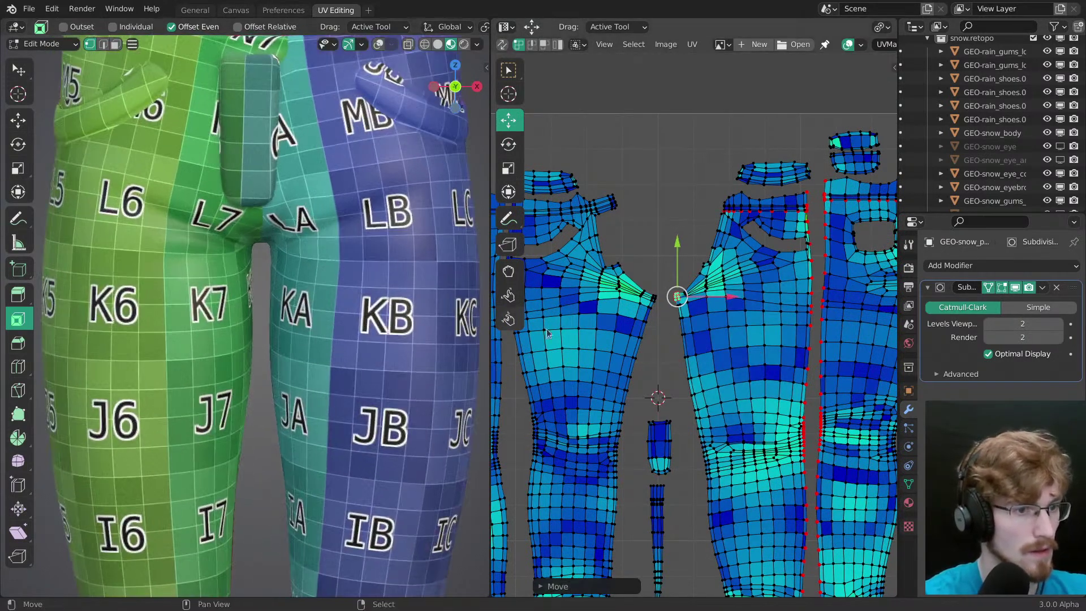
{"action": "left_click", "coordinate": [724, 329]}
{"action": "middle_click_drag", "start_coordinate": [724, 333], "coordinate": [699, 331], "text": "shift"}
{"action": "middle_click_drag", "start_coordinate": [699, 339], "coordinate": [611, 192], "text": "ctrl"}
{"action": "middle_click_drag", "start_coordinate": [611, 192], "coordinate": [725, 334]}
{"action": "right_click", "coordinate": [725, 340]}
{"action": "key", "text": "g"}
{"action": "left_click", "coordinate": [731, 334]}
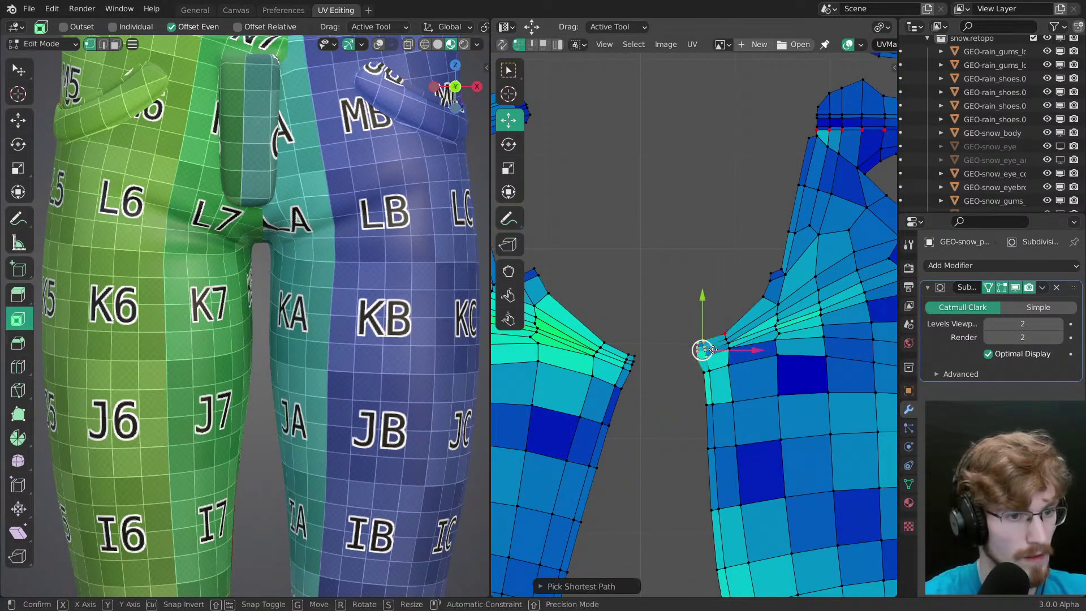
Step: Rescale and nudge the third leg panel's crotch tip vertices and save the file
{"action": "left_click", "coordinate": [718, 350]}
{"action": "key", "text": "s"}
{"action": "left_click", "coordinate": [700, 374]}
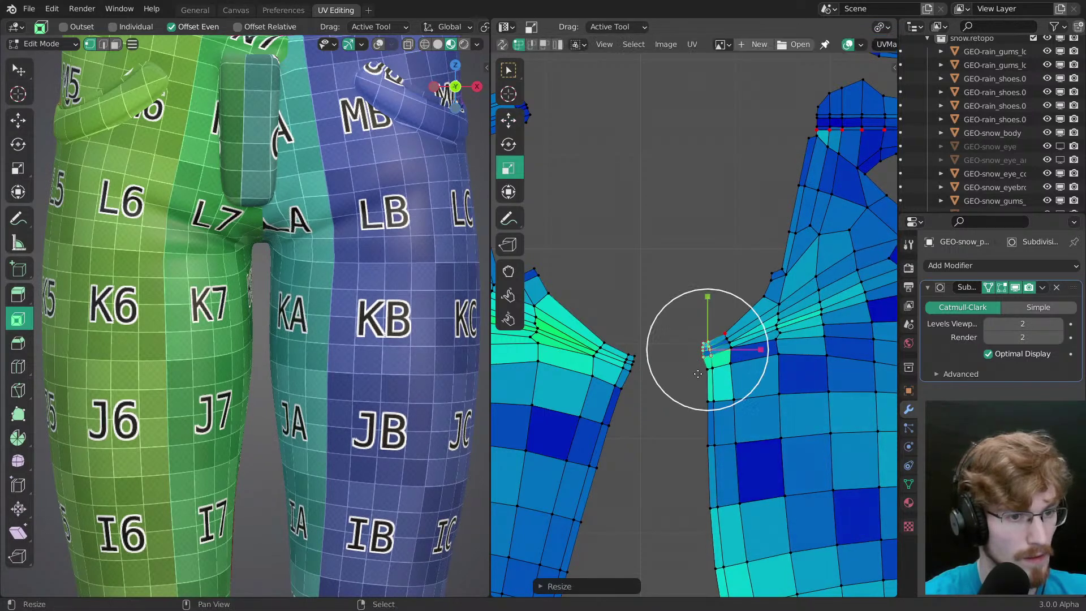
{"action": "left_click_drag", "start_coordinate": [709, 373], "coordinate": [704, 373]}
{"action": "key", "text": "g"}
{"action": "scroll", "coordinate": [719, 390], "scroll_direction": "down", "scroll_amount": 4}
{"action": "key", "text": "ctrl+s"}
Step: Select and pin the crotch tip vertices of the fourth leg panel and move them slightly inward
{"action": "middle_click_drag", "start_coordinate": [727, 411], "coordinate": [691, 144]}
{"action": "middle_click_drag", "start_coordinate": [626, 123], "coordinate": [645, 404]}
{"action": "middle_click_drag", "start_coordinate": [693, 321], "coordinate": [560, 150]}
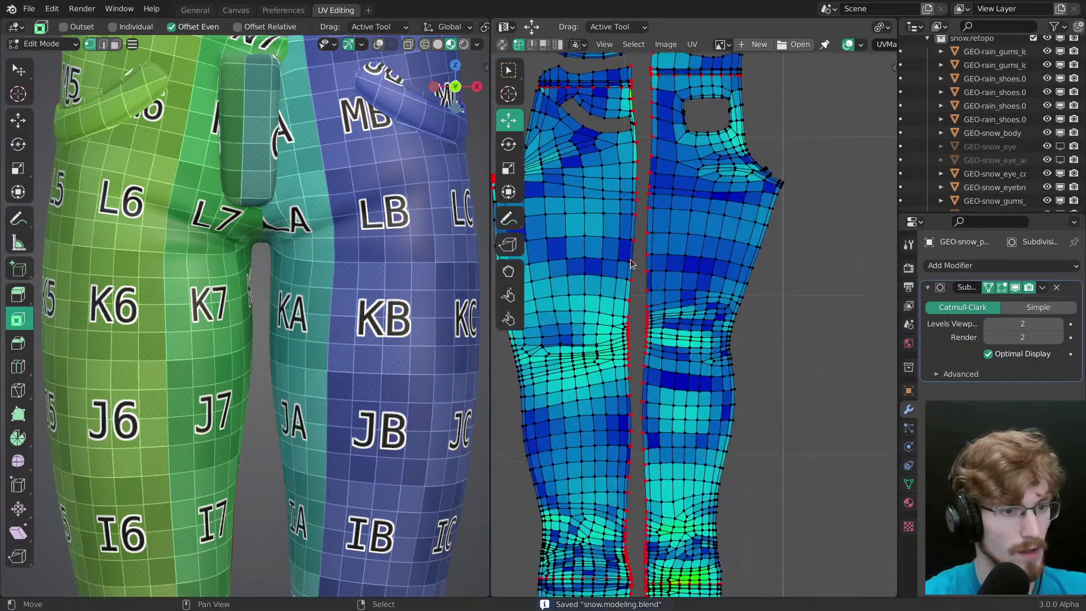
{"action": "middle_click_drag", "start_coordinate": [688, 305], "coordinate": [625, 351]}
{"action": "middle_click_drag", "start_coordinate": [719, 270], "coordinate": [700, 338], "text": "ctrl"}
{"action": "right_click", "coordinate": [724, 205]}
{"action": "middle_click_drag", "start_coordinate": [700, 338], "coordinate": [701, 266], "text": "ctrl"}
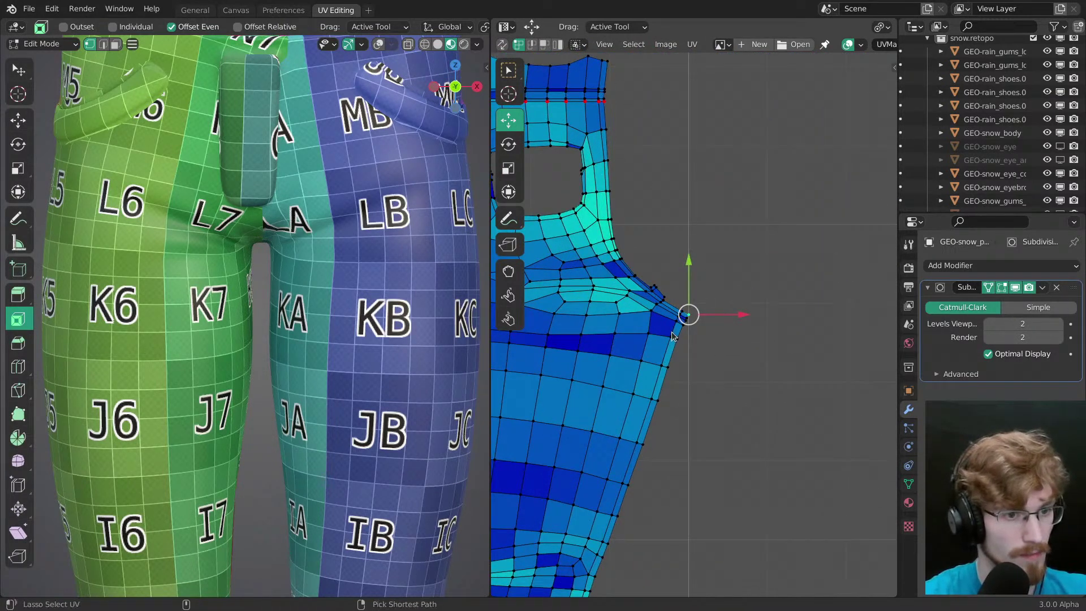
{"action": "key", "text": "g"}
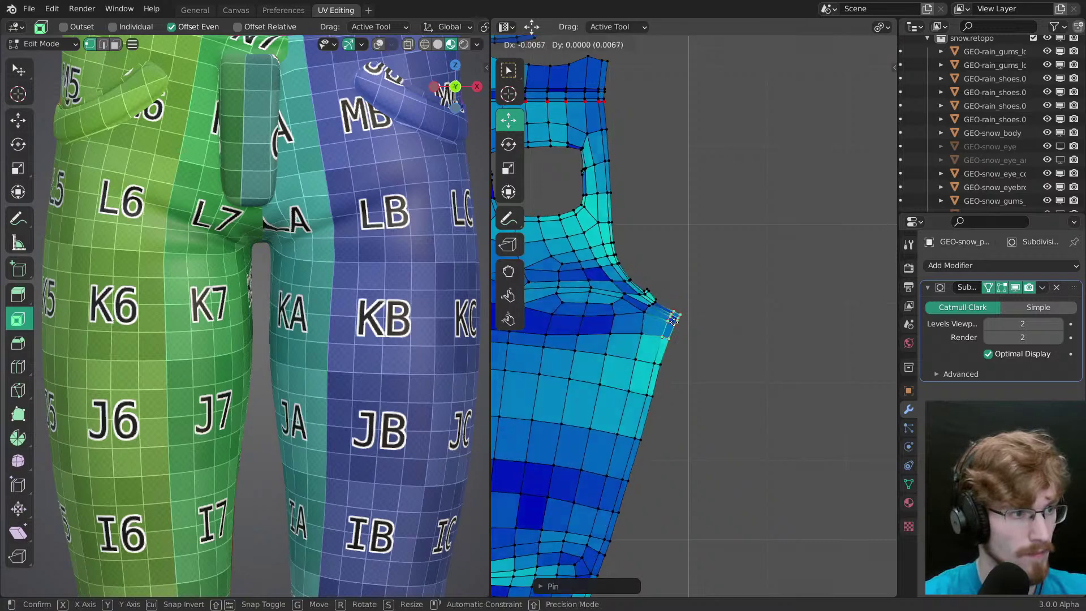
{"action": "left_click", "coordinate": [675, 329]}
Step: View the pants from the back and readjust the position of the fourth leg panel's crotch tip
{"action": "key", "text": "grave"}
{"action": "left_click", "coordinate": [380, 369]}
{"action": "middle_click_drag", "start_coordinate": [451, 380], "coordinate": [500, 362], "text": "shift"}
{"action": "middle_click_drag", "start_coordinate": [459, 325], "coordinate": [423, 320]}
{"action": "key", "text": "g"}
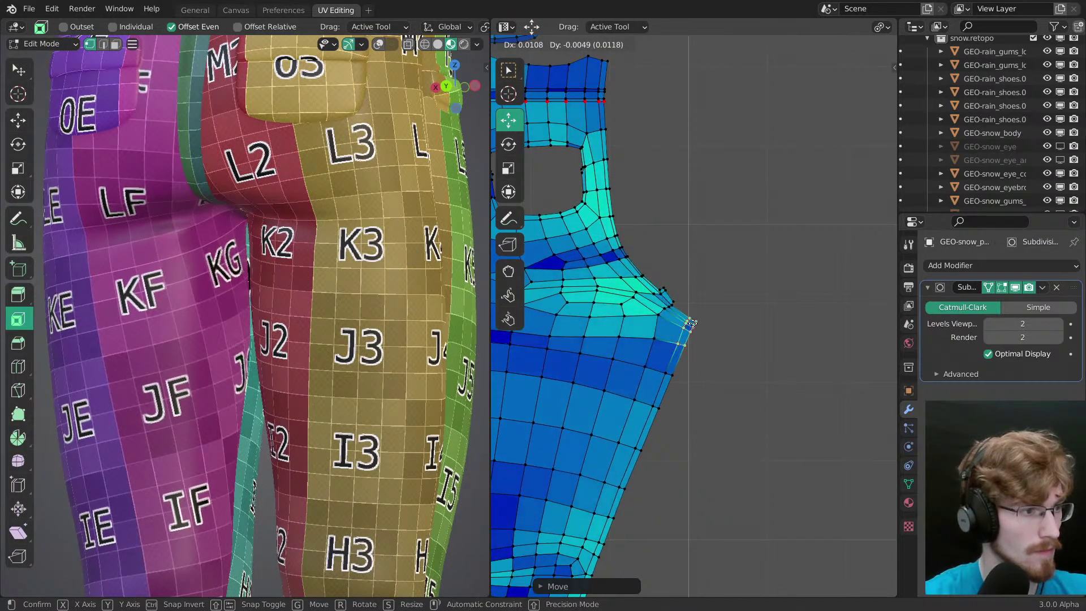
{"action": "left_click", "coordinate": [682, 326]}
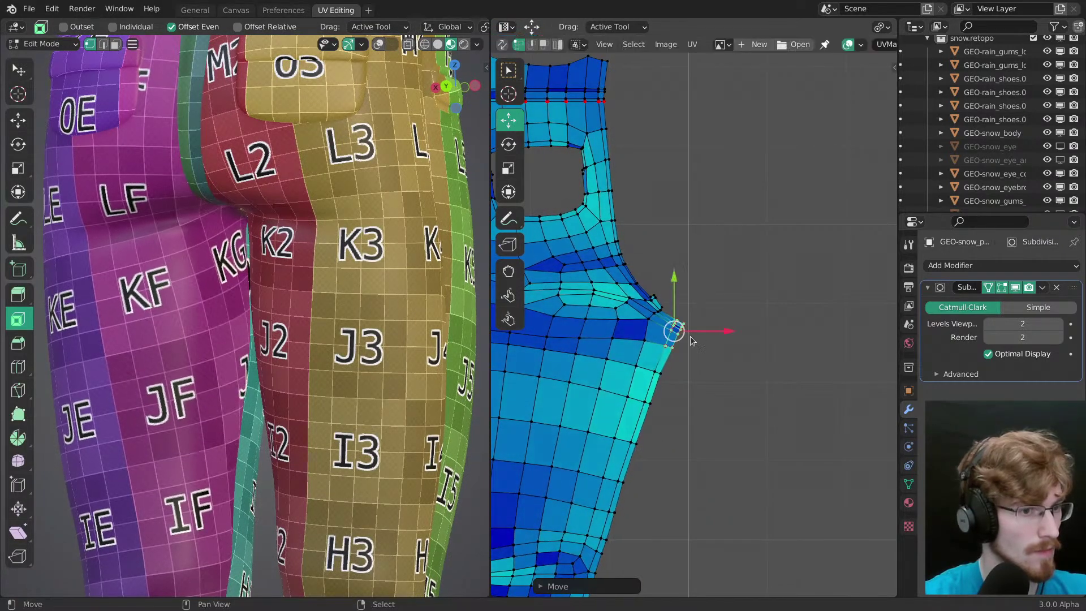
{"action": "left_click", "coordinate": [710, 344]}
Step: Pin additional vertices at the third leg panel's crotch tip, fine-tune their position and clear the selection
{"action": "middle_click_drag", "start_coordinate": [571, 357], "coordinate": [893, 351]}
{"action": "middle_click_drag", "start_coordinate": [529, 284], "coordinate": [678, 300]}
{"action": "middle_click_drag", "start_coordinate": [679, 300], "coordinate": [699, 266], "text": "ctrl"}
{"action": "right_click", "coordinate": [686, 301], "text": "shift"}
{"action": "key", "text": "p"}
{"action": "key", "text": "g"}
{"action": "left_click_drag", "start_coordinate": [669, 305], "coordinate": [655, 306]}
{"action": "right_click", "coordinate": [652, 321]}
{"action": "left_click", "coordinate": [693, 333]}
{"action": "key", "text": "alt+a"}
Step: Save the file and show the pants from the front
{"action": "middle_click_drag", "start_coordinate": [679, 327], "coordinate": [625, 189], "text": "ctrl"}
{"action": "key", "text": "ctrl+s"}
{"action": "middle_click_drag", "start_coordinate": [308, 283], "coordinate": [312, 168], "text": "ctrl"}
{"action": "key", "text": "KP_1"}
{"action": "middle_click_drag", "start_coordinate": [640, 360], "coordinate": [729, 376]}
{"action": "key", "text": "ctrl+s"}
Step: Select the waist loops on the first and second leg panels and flatten them by scaling vertically
{"action": "middle_click_drag", "start_coordinate": [691, 294], "coordinate": [661, 199]}
{"action": "middle_click_drag", "start_coordinate": [231, 68], "coordinate": [267, 176], "text": "shift"}
{"action": "middle_click", "coordinate": [267, 252], "text": "alt"}
{"action": "middle_click_drag", "start_coordinate": [267, 226], "coordinate": [264, 213]}
{"action": "middle_click_drag", "start_coordinate": [665, 178], "coordinate": [622, 317]}
{"action": "middle_click_drag", "start_coordinate": [622, 318], "coordinate": [738, 251], "text": "ctrl"}
{"action": "key", "text": "ctrl+z"}
{"action": "middle_click_drag", "start_coordinate": [545, 268], "coordinate": [669, 307]}
{"action": "right_click", "coordinate": [707, 293], "text": "alt+shift"}
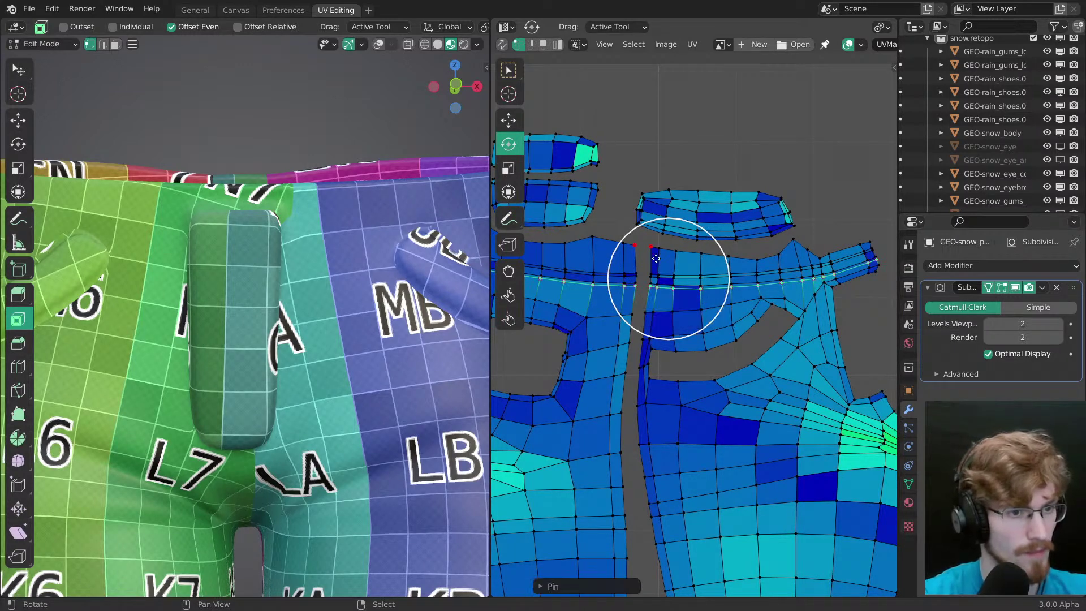
{"action": "left_click_drag", "start_coordinate": [668, 227], "coordinate": [669, 256]}
{"action": "key", "text": "Return"}
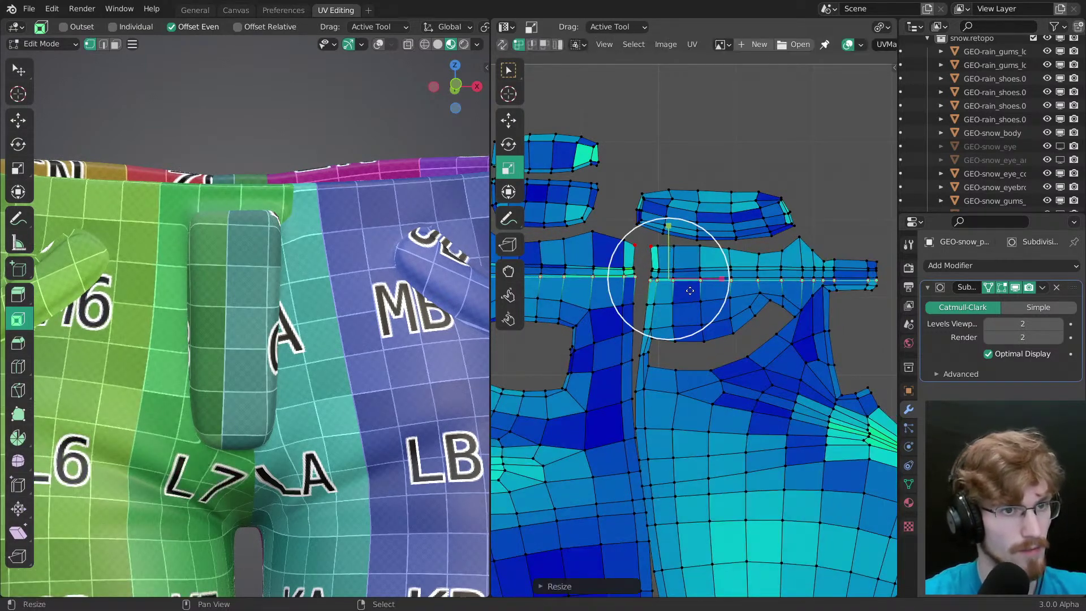
Step: Nudge the flattened waist loops and select the top waist corner vertices along the panels' facing side seams
{"action": "middle_click_drag", "start_coordinate": [673, 242], "coordinate": [681, 274], "text": "ctrl"}
{"action": "key", "text": "g"}
{"action": "left_click_drag", "start_coordinate": [674, 242], "coordinate": [674, 243]}
{"action": "middle_click_drag", "start_coordinate": [656, 266], "coordinate": [713, 283]}
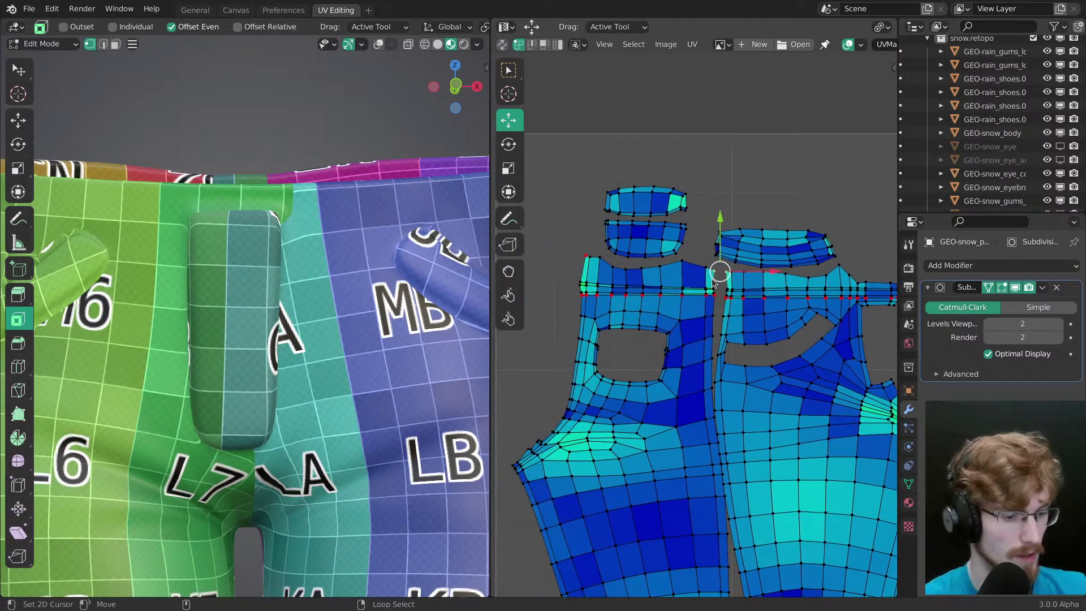
{"action": "middle_click_drag", "start_coordinate": [619, 352], "coordinate": [545, 339]}
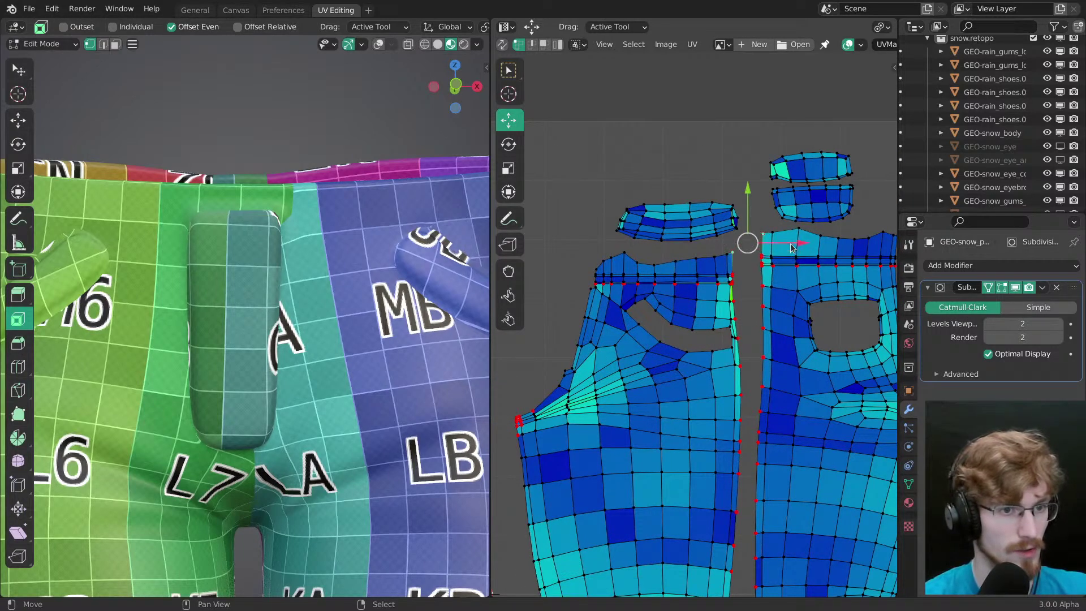
{"action": "middle_click_drag", "start_coordinate": [779, 240], "coordinate": [628, 261]}
{"action": "key", "text": "ctrl+o"}
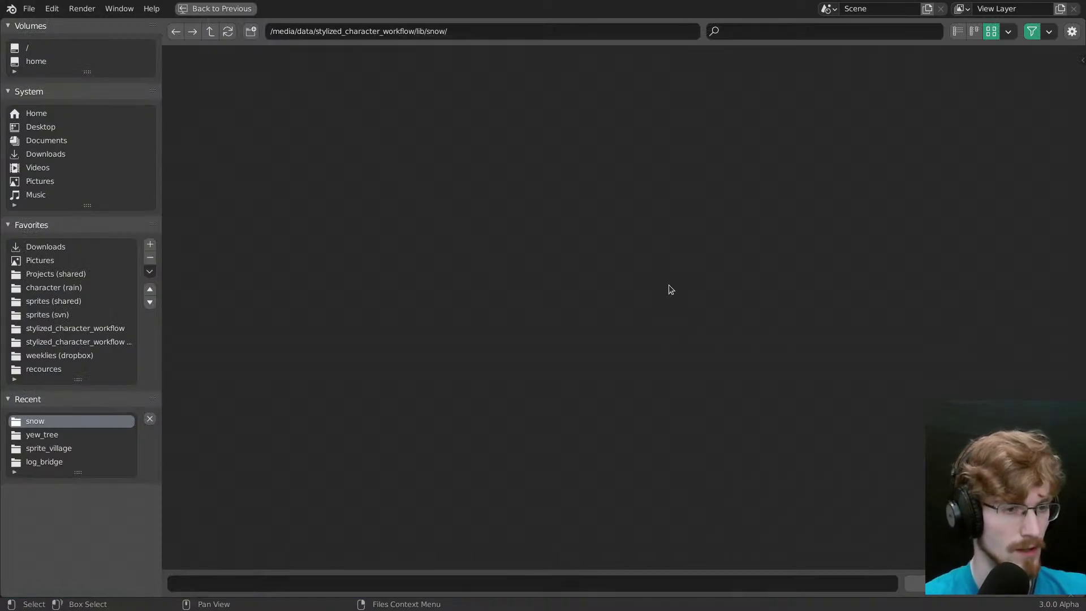
{"action": "key", "text": "Escape"}
{"action": "key", "text": "ctrl+o"}
{"action": "key", "text": "Escape"}
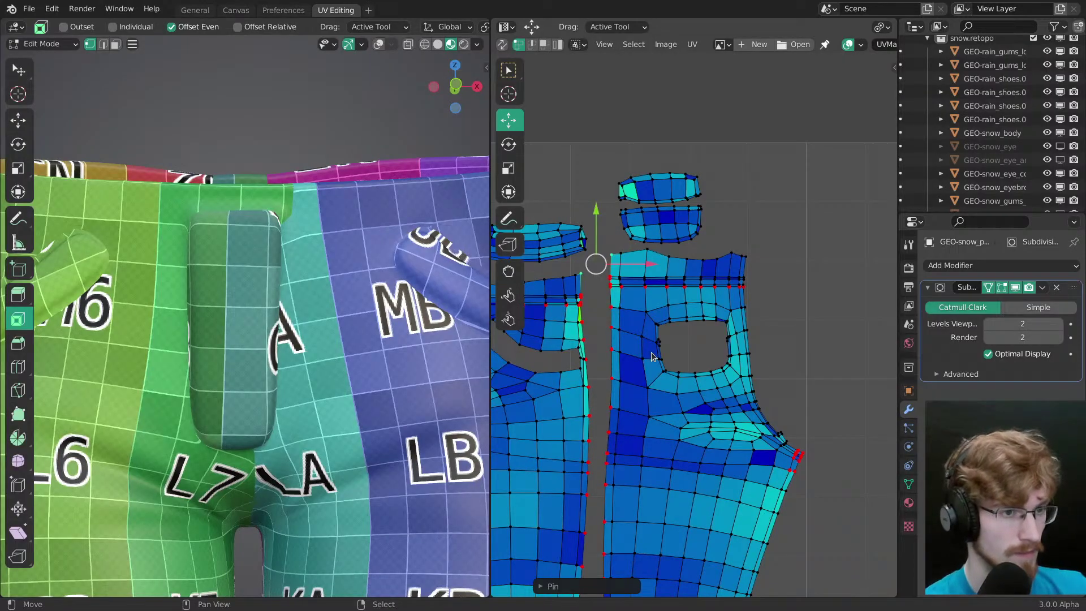
Step: Clear the UV selection and save the file
{"action": "middle_click_drag", "start_coordinate": [640, 376], "coordinate": [710, 377]}
{"action": "key", "text": "alt+a"}
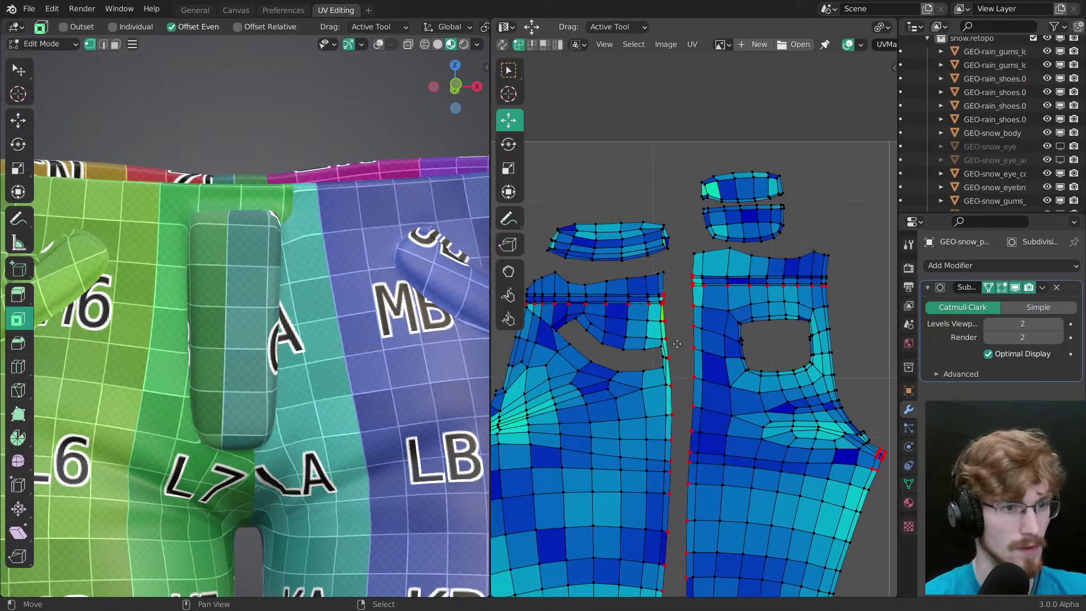
{"action": "middle_click_drag", "start_coordinate": [622, 340], "coordinate": [701, 327]}
{"action": "key", "text": "ctrl+s"}
Step: Select the waist loops of the first and second leg panels individually and nudge each slightly vertically
{"action": "middle_click_drag", "start_coordinate": [521, 354], "coordinate": [873, 377]}
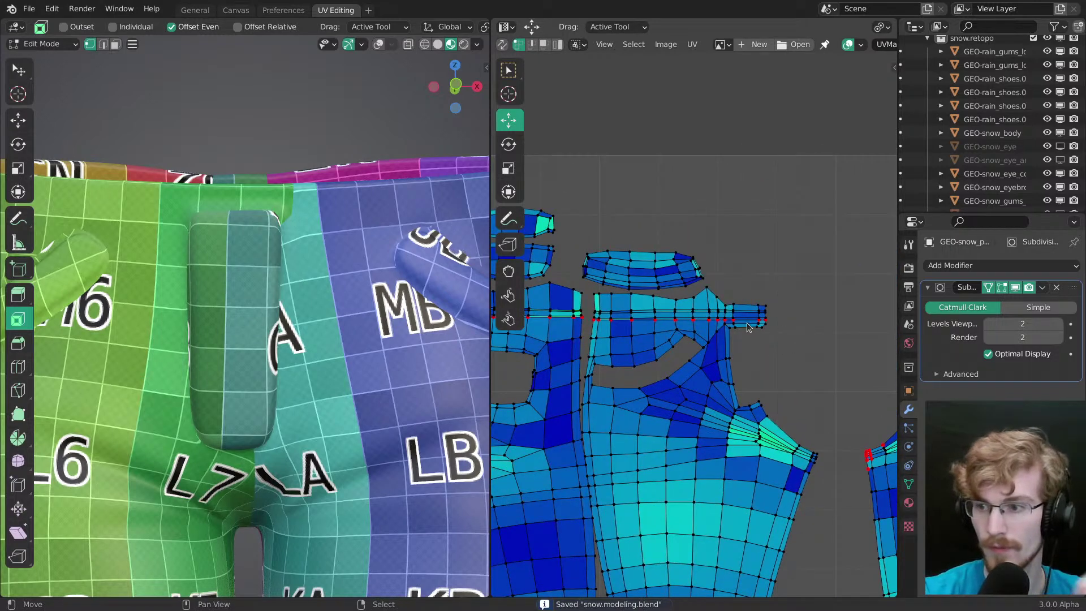
{"action": "middle_click_drag", "start_coordinate": [636, 348], "coordinate": [812, 354]}
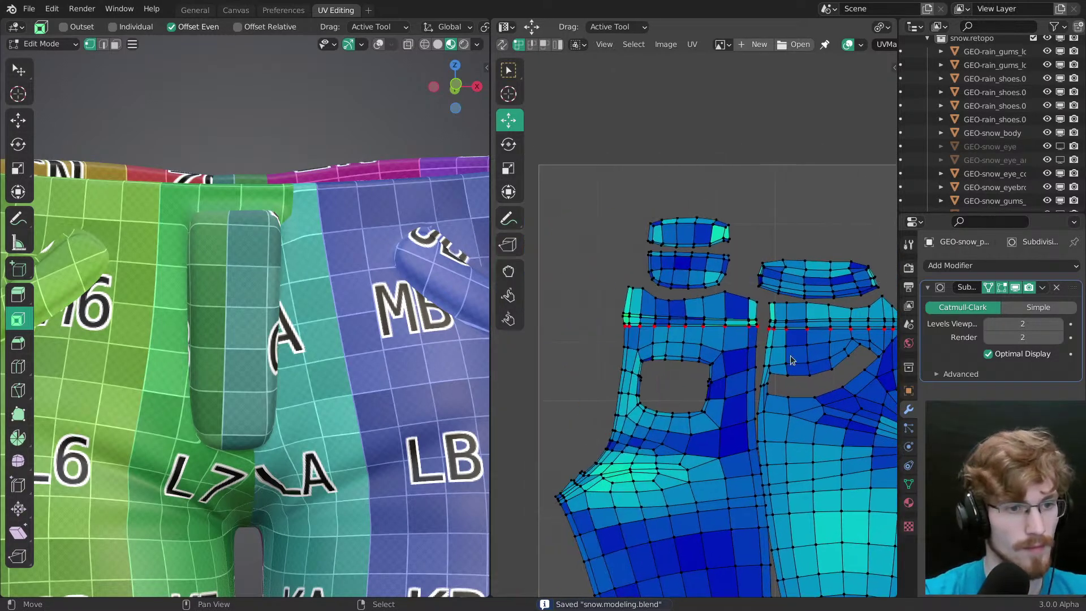
{"action": "scroll", "coordinate": [625, 335], "scroll_direction": "up", "scroll_amount": 2}
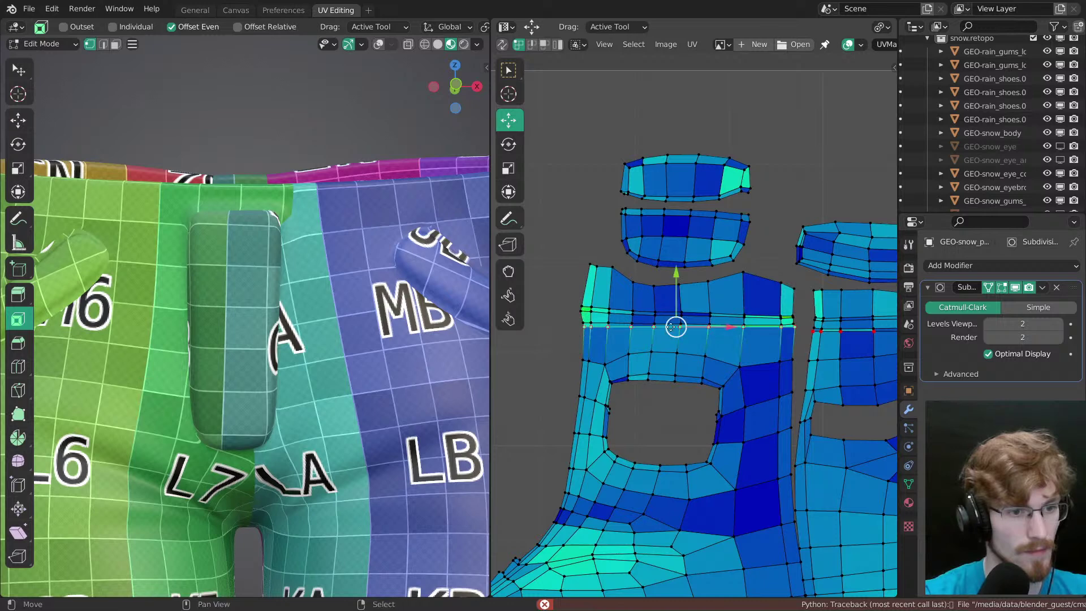
{"action": "middle_click_drag", "start_coordinate": [871, 315], "coordinate": [713, 308]}
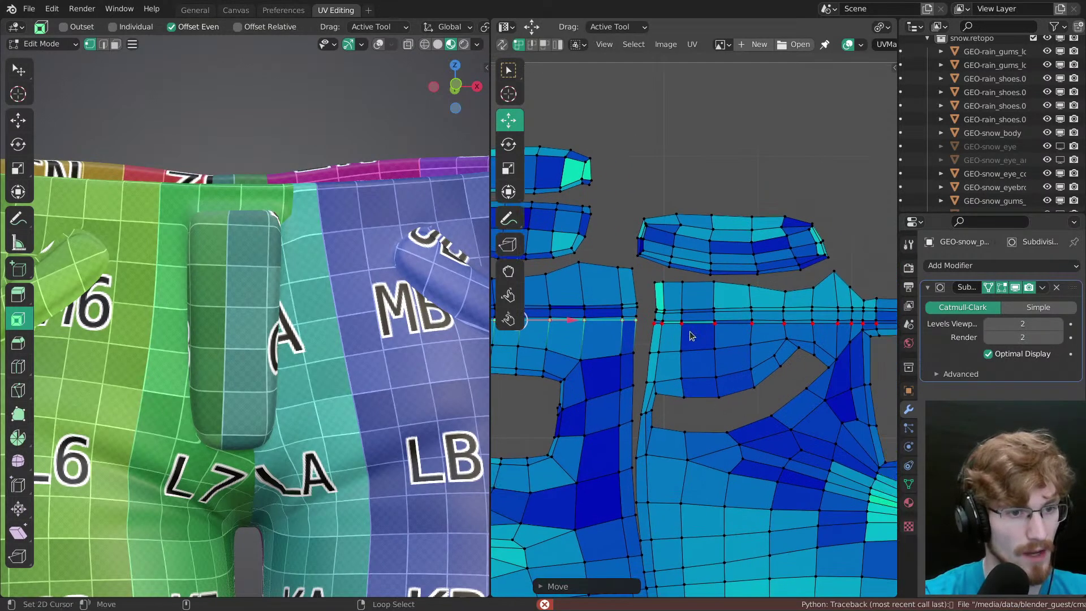
{"action": "left_click", "coordinate": [711, 308], "text": "alt"}
{"action": "left_click_drag", "start_coordinate": [796, 272], "coordinate": [795, 273]}
Step: Select the waist loops of the third and fourth leg panels, nudge them slightly vertically and clear the selection
{"action": "middle_click_drag", "start_coordinate": [794, 367], "coordinate": [613, 451]}
{"action": "scroll", "coordinate": [576, 392], "scroll_direction": "down", "scroll_amount": 2}
{"action": "middle_click_drag", "start_coordinate": [612, 451], "coordinate": [657, 379], "text": "ctrl"}
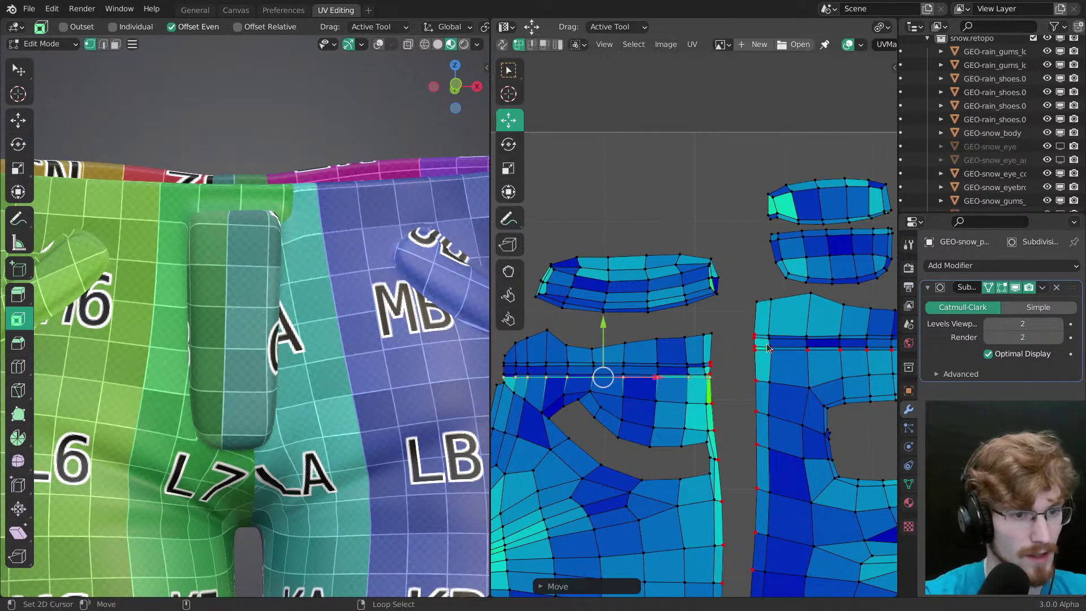
{"action": "left_click", "coordinate": [800, 327], "text": "alt"}
{"action": "left_click_drag", "start_coordinate": [871, 299], "coordinate": [871, 300]}
{"action": "middle_click_drag", "start_coordinate": [871, 299], "coordinate": [871, 231], "text": "ctrl"}
{"action": "middle_click_drag", "start_coordinate": [871, 231], "coordinate": [727, 234]}
{"action": "left_click_drag", "start_coordinate": [805, 311], "coordinate": [803, 309]}
{"action": "middle_click_drag", "start_coordinate": [802, 339], "coordinate": [746, 438], "text": "ctrl"}
{"action": "key", "text": "alt+a"}
Step: Straighten the end of the second leg panel's waistband tab by scaling its end vertices horizontally, and clear the selection
{"action": "middle_click_drag", "start_coordinate": [725, 392], "coordinate": [790, 317]}
{"action": "mouse_move", "coordinate": [590, 327]}
{"action": "middle_mouse_down"}
{"action": "mouse_move", "coordinate": [748, 286]}
{"action": "mouse_move", "coordinate": [746, 192]}
{"action": "middle_mouse_up"}
{"action": "middle_click_drag", "start_coordinate": [695, 260], "coordinate": [691, 338]}
{"action": "middle_click_drag", "start_coordinate": [718, 339], "coordinate": [740, 245], "text": "ctrl"}
{"action": "right_click", "coordinate": [725, 297], "text": "alt"}
{"action": "middle_click_drag", "start_coordinate": [729, 306], "coordinate": [728, 283], "text": "ctrl"}
{"action": "key", "text": "alt+p"}
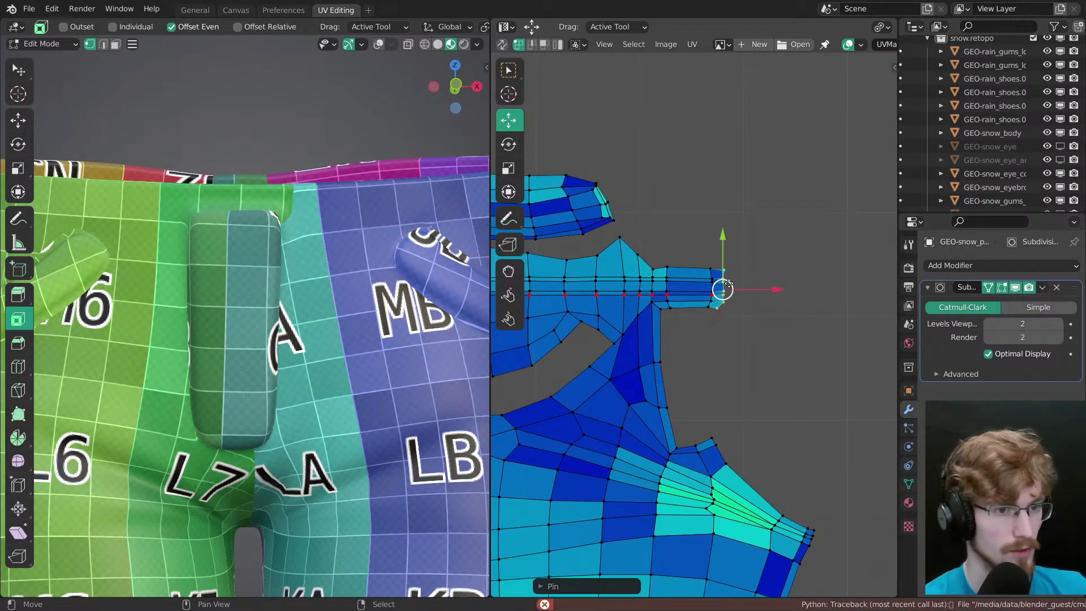
{"action": "key", "text": "s"}
{"action": "left_click_drag", "start_coordinate": [759, 290], "coordinate": [759, 290]}
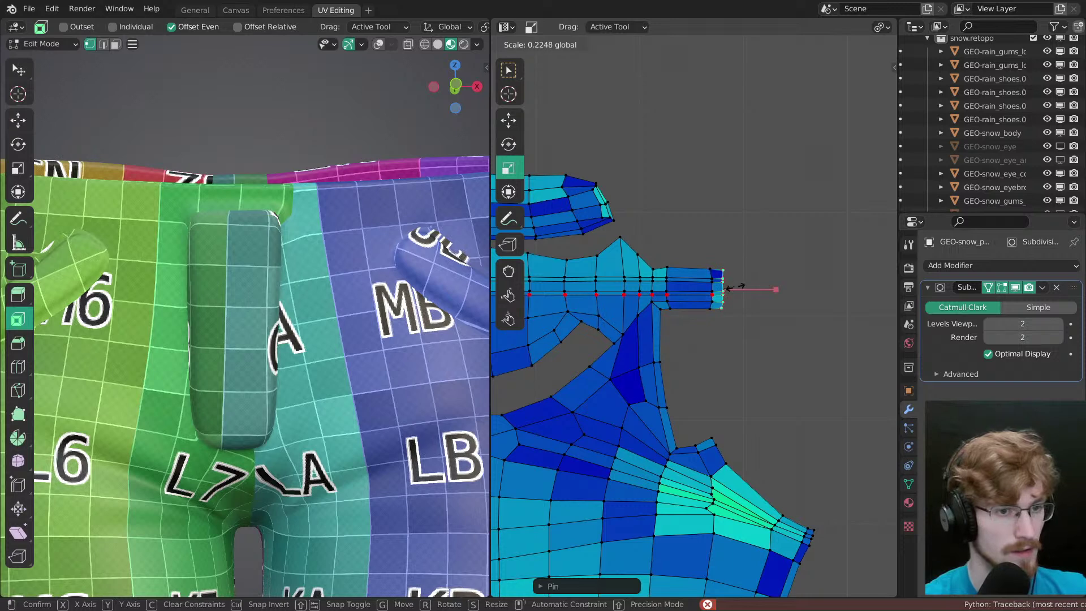
{"action": "key", "text": "Return"}
{"action": "middle_click_drag", "start_coordinate": [772, 309], "coordinate": [752, 281], "text": "ctrl"}
{"action": "key", "text": "alt+a"}
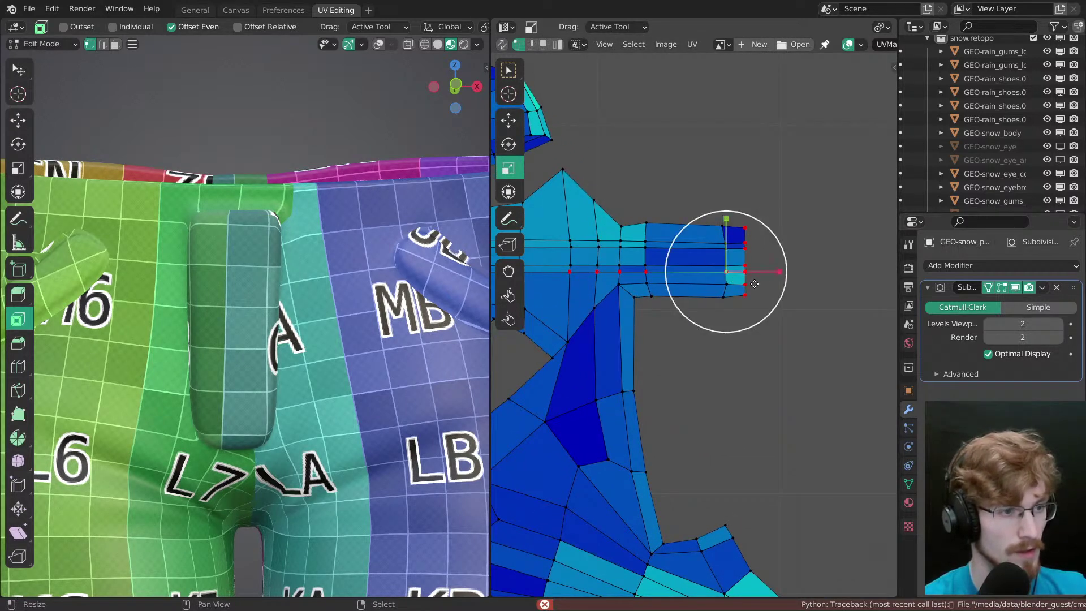
Step: Nudge the vertices at the waistband tab's end slightly sideways, clear the selection and save the file
{"action": "scroll", "coordinate": [324, 319], "scroll_direction": "down", "scroll_amount": 1}
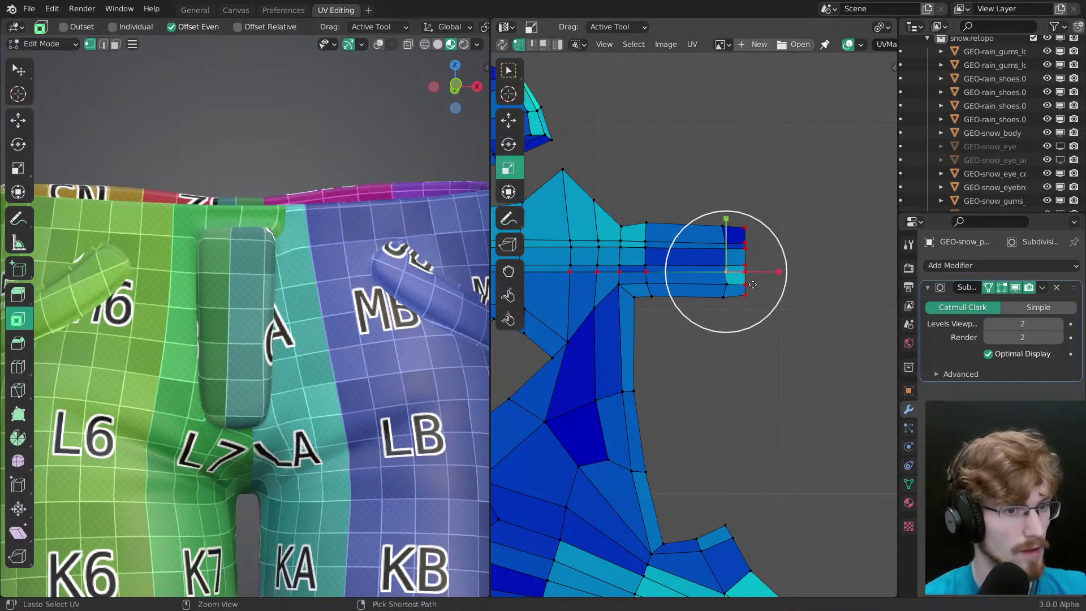
{"action": "key", "text": "shift+space"}
{"action": "key", "text": "g"}
{"action": "mouse_move", "coordinate": [796, 262]}
{"action": "left_mouse_down"}
{"action": "mouse_move", "coordinate": [784, 260]}
{"action": "mouse_move", "coordinate": [800, 262]}
{"action": "left_mouse_up"}
{"action": "key", "text": "alt+a"}
{"action": "scroll", "coordinate": [766, 305], "scroll_direction": "down", "scroll_amount": 2}
{"action": "key", "text": "ctrl+s"}
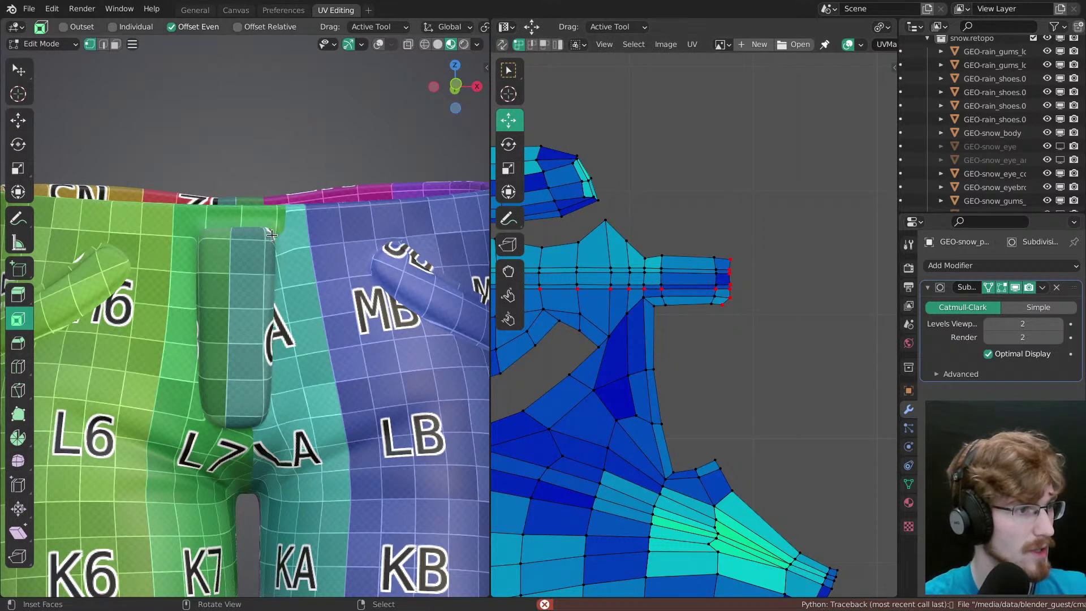
Step: Toggle the model's overlays to check the texture around the front waist
{"action": "key", "text": "z"}
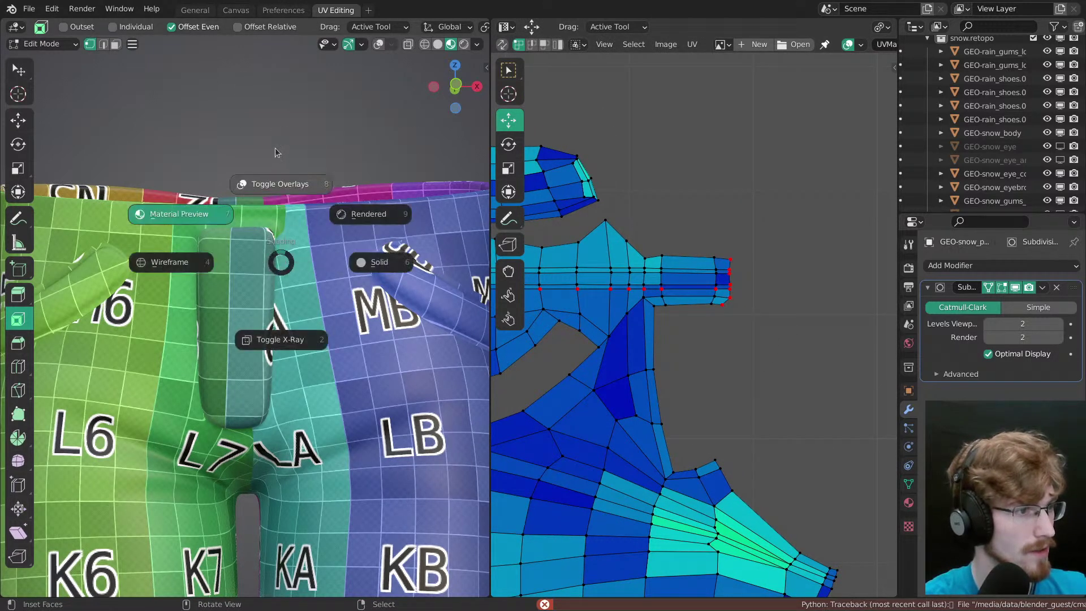
{"action": "left_click", "coordinate": [283, 240]}
{"action": "key", "text": "shift+alt+z"}
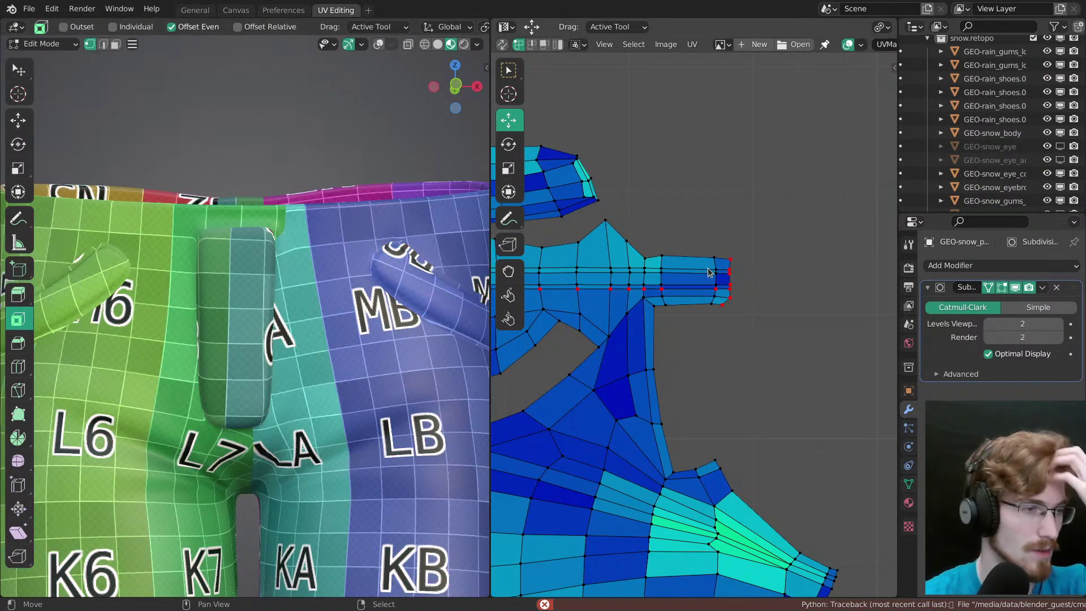
Step: Nudge the upper corner vertex at the end of the second leg panel's waistband tab and pin it
{"action": "left_click_drag", "start_coordinate": [734, 254], "coordinate": [734, 252]}
{"action": "key", "text": "p"}
{"action": "scroll", "coordinate": [305, 376], "scroll_direction": "down", "scroll_amount": 2}
{"action": "middle_click_drag", "start_coordinate": [305, 377], "coordinate": [330, 320], "text": "shift"}
Step: Pin the front corner vertex just below the waist loop on the third leg panel and move it slightly outwards
{"action": "scroll", "coordinate": [696, 383], "scroll_direction": "down", "scroll_amount": 2}
{"action": "middle_click_drag", "start_coordinate": [797, 413], "coordinate": [467, 399]}
{"action": "scroll", "coordinate": [662, 271], "scroll_direction": "up", "scroll_amount": 2}
{"action": "middle_click_drag", "start_coordinate": [661, 331], "coordinate": [690, 301]}
{"action": "left_click", "coordinate": [676, 289]}
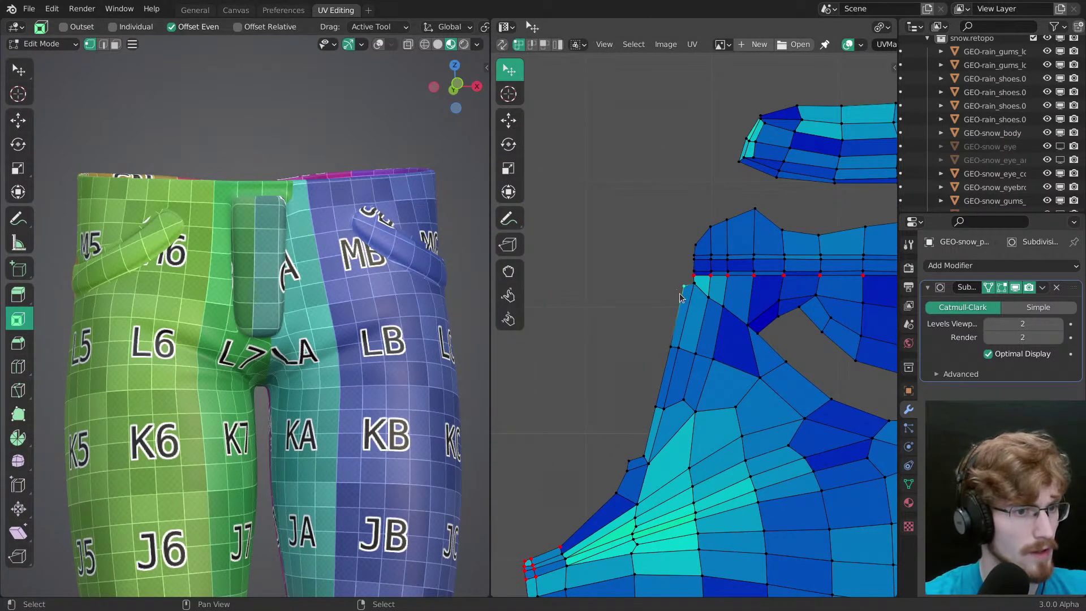
{"action": "left_click_drag", "start_coordinate": [683, 290], "coordinate": [669, 293]}
{"action": "right_click", "coordinate": [669, 294]}
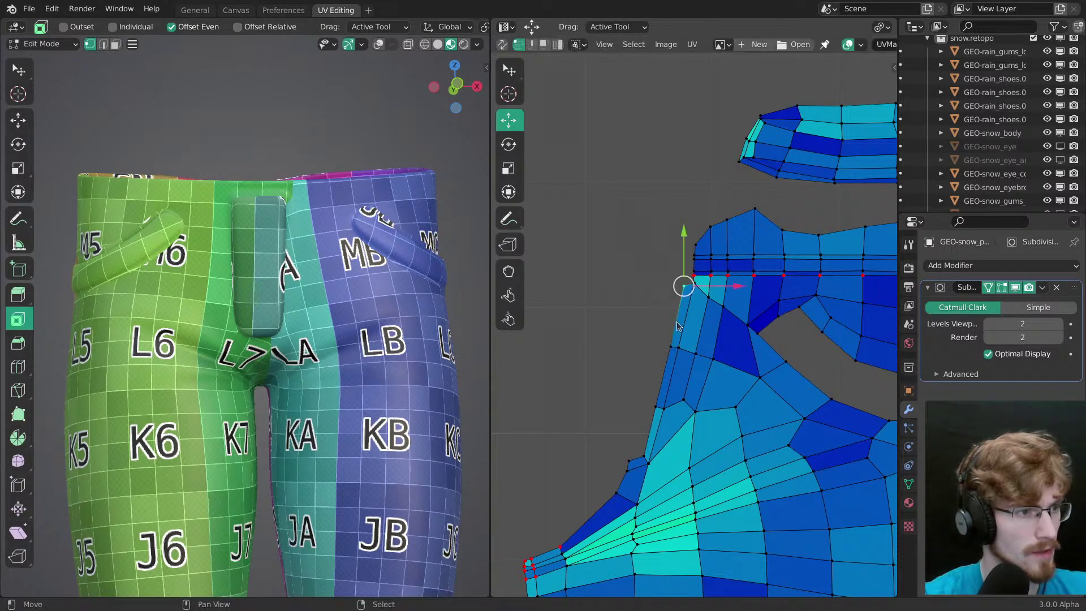
{"action": "middle_click_drag", "start_coordinate": [673, 320], "coordinate": [674, 281]}
{"action": "key", "text": "p"}
{"action": "mouse_move", "coordinate": [683, 249]}
{"action": "left_mouse_down"}
{"action": "mouse_move", "coordinate": [665, 247]}
{"action": "mouse_move", "coordinate": [679, 247]}
{"action": "left_mouse_up"}
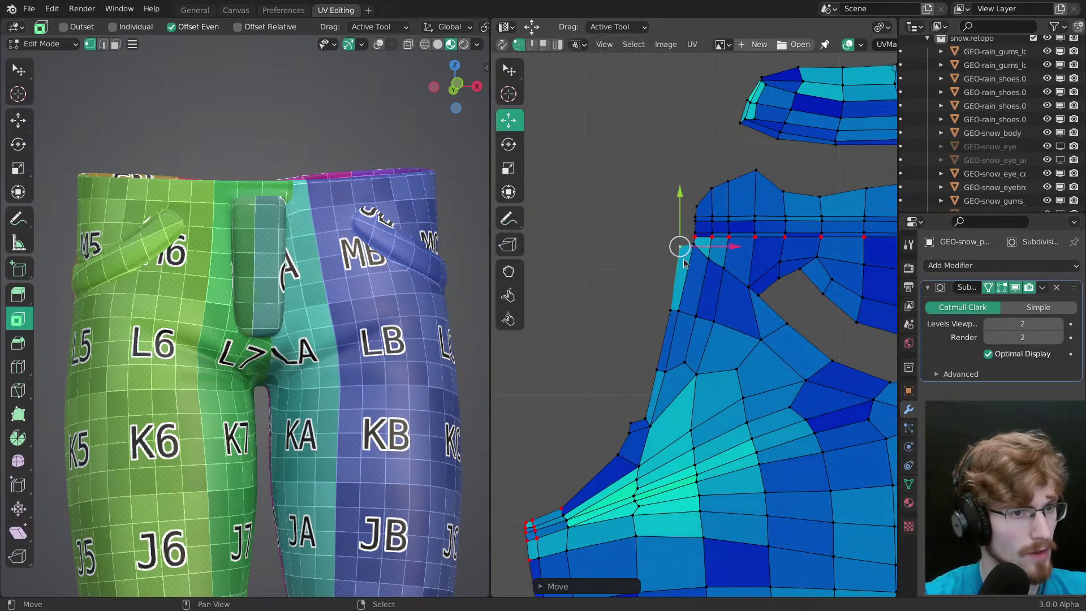
Step: Select the end vertices of the third leg panel's waistband, pin and nudge them sideways, and clear the selection to check the texture
{"action": "left_click", "coordinate": [695, 219], "text": "ctrl"}
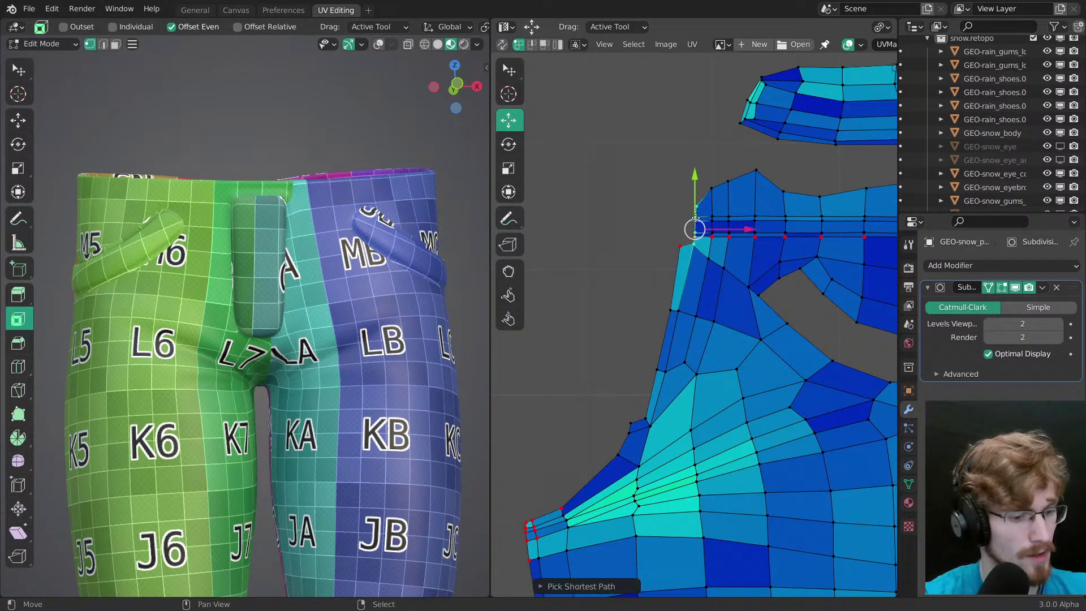
{"action": "mouse_move", "coordinate": [693, 238]}
{"action": "left_mouse_down"}
{"action": "mouse_move", "coordinate": [680, 233]}
{"action": "mouse_move", "coordinate": [705, 238]}
{"action": "left_mouse_up"}
{"action": "key", "text": "w"}
{"action": "mouse_move", "coordinate": [729, 238]}
{"action": "left_mouse_down"}
{"action": "mouse_move", "coordinate": [703, 238]}
{"action": "mouse_move", "coordinate": [780, 244]}
{"action": "mouse_move", "coordinate": [749, 242]}
{"action": "left_mouse_up"}
{"action": "left_click_drag", "start_coordinate": [749, 242], "coordinate": [749, 242]}
{"action": "middle_click_drag", "start_coordinate": [629, 447], "coordinate": [660, 354]}
{"action": "key", "text": "alt+a"}
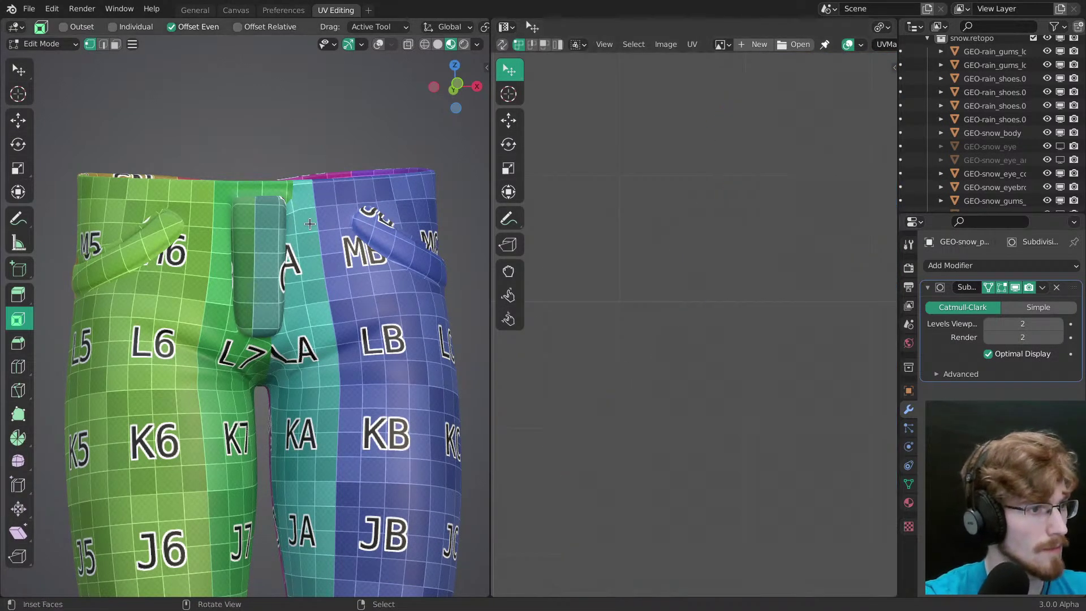
{"action": "key", "text": "a"}
{"action": "mouse_move", "coordinate": [360, 374]}
{"action": "middle_mouse_down", "text": "shift"}
{"action": "mouse_move", "coordinate": [381, 325]}
{"action": "mouse_move", "coordinate": [364, 358]}
{"action": "middle_mouse_up", "text": "shift"}
{"action": "middle_click_drag", "start_coordinate": [617, 328], "coordinate": [619, 399], "text": "ctrl"}
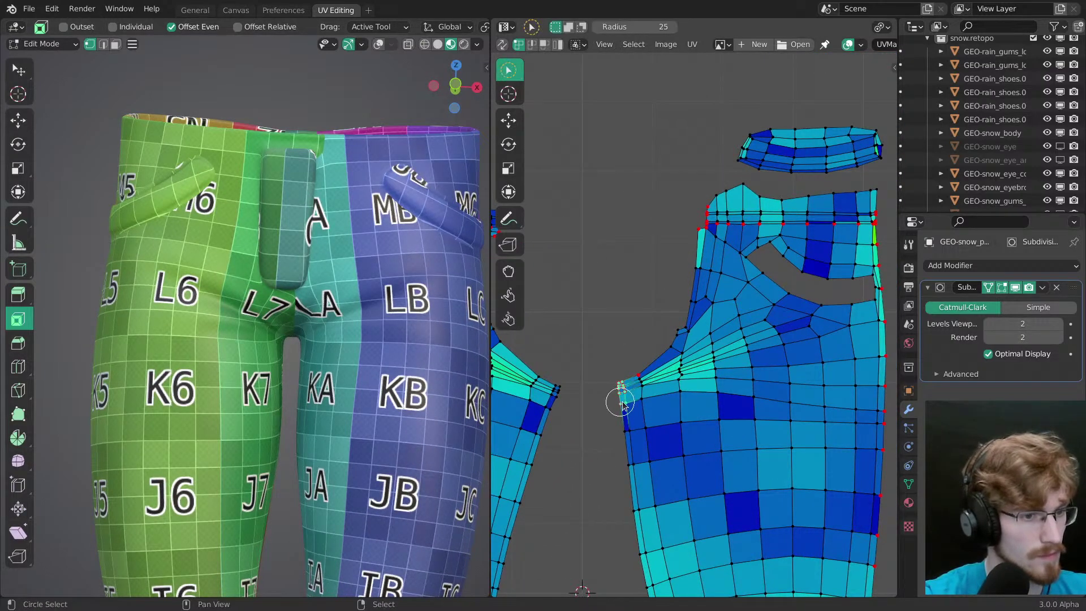
{"action": "key", "text": "g"}
{"action": "left_click_drag", "start_coordinate": [626, 390], "coordinate": [610, 393]}
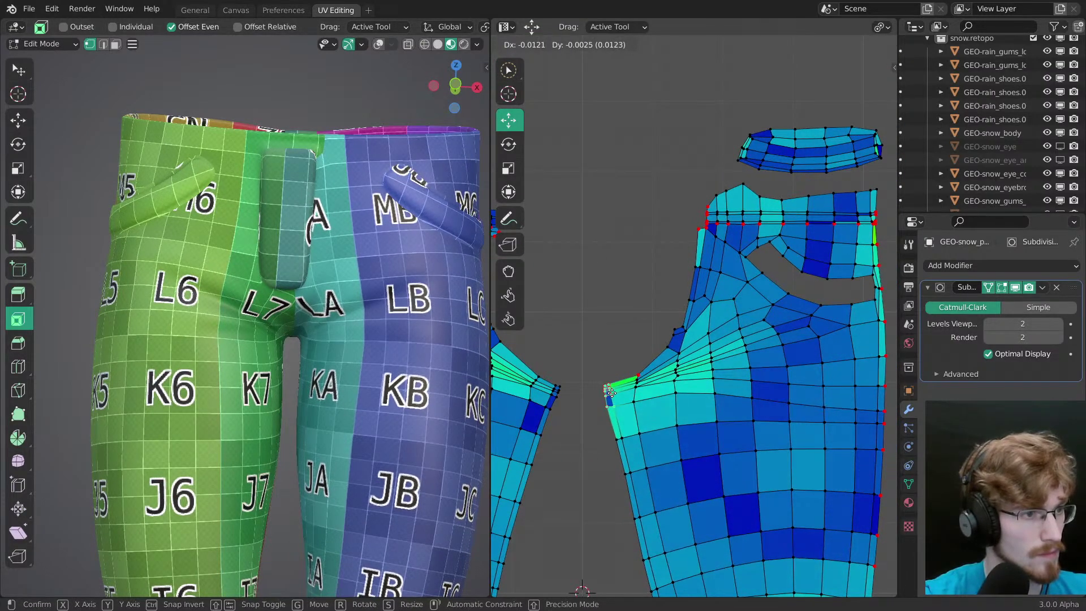
{"action": "right_click", "coordinate": [611, 392]}
Step: Examine the checker texture around the crotch and front pocket without the face selection, and compare it with the leg panels' UVs
{"action": "middle_click_drag", "start_coordinate": [388, 396], "coordinate": [433, 389], "text": "shift"}
{"action": "middle_click_drag", "start_coordinate": [317, 265], "coordinate": [318, 276]}
{"action": "middle_click_drag", "start_coordinate": [318, 276], "coordinate": [374, 351], "text": "ctrl"}
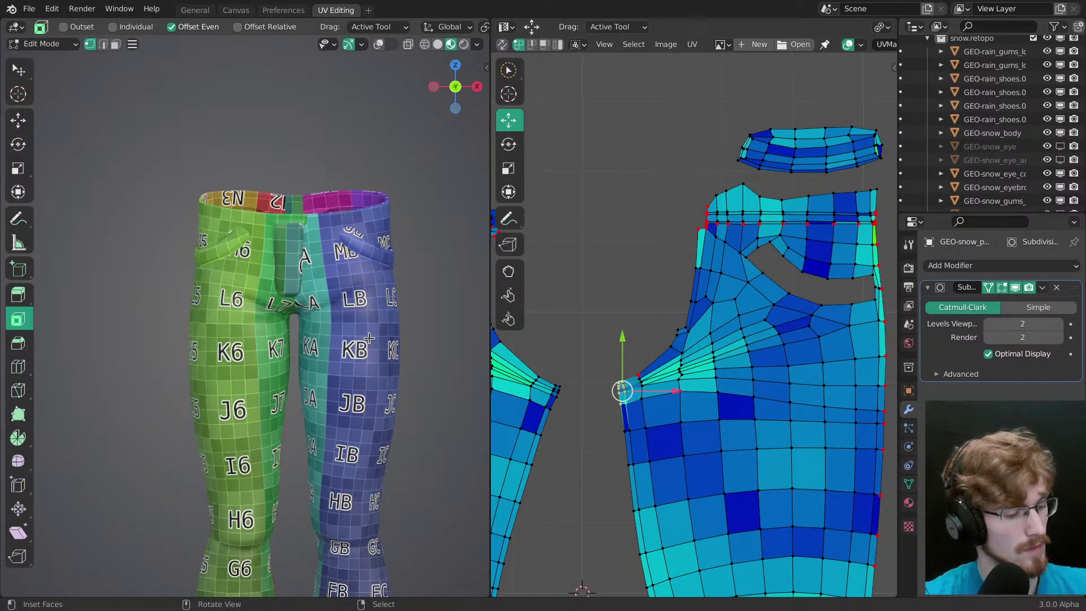
{"action": "middle_click_drag", "start_coordinate": [353, 309], "coordinate": [371, 320]}
{"action": "middle_click_drag", "start_coordinate": [371, 321], "coordinate": [393, 310], "text": "shift"}
{"action": "key", "text": "alt+a"}
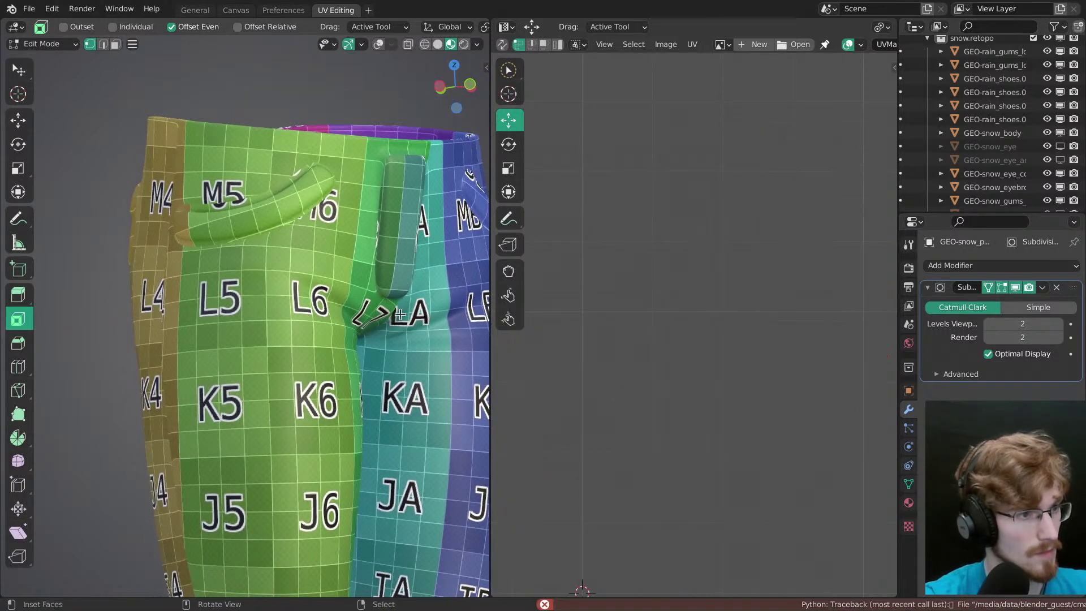
{"action": "key", "text": "a"}
{"action": "middle_click_drag", "start_coordinate": [635, 354], "coordinate": [798, 327]}
{"action": "middle_click_drag", "start_coordinate": [631, 301], "coordinate": [758, 334]}
{"action": "middle_click_drag", "start_coordinate": [334, 308], "coordinate": [352, 306]}
{"action": "middle_click_drag", "start_coordinate": [509, 326], "coordinate": [731, 339]}
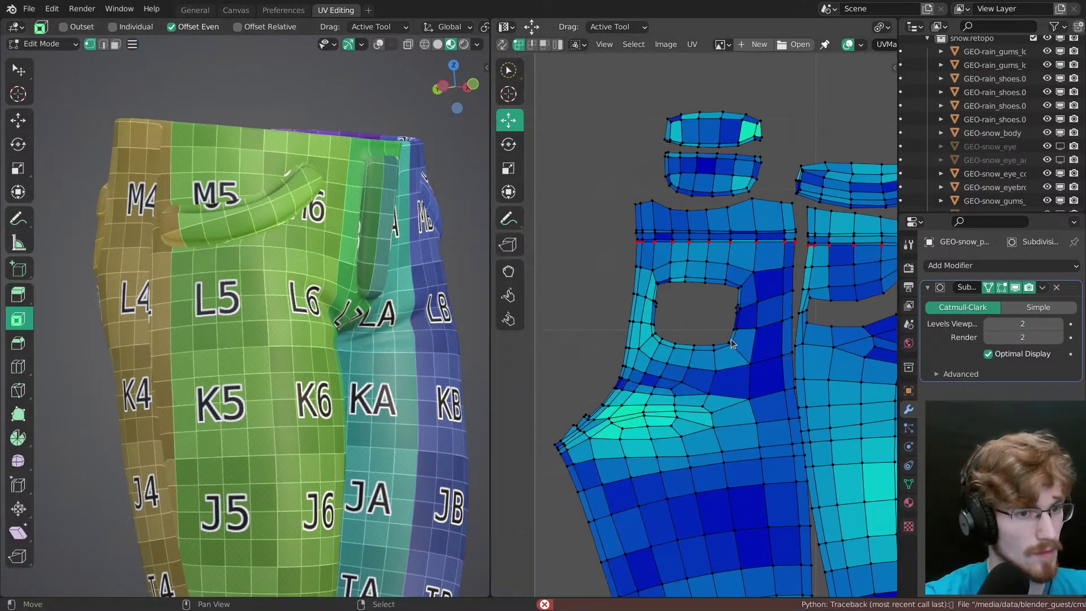
{"action": "middle_click_drag", "start_coordinate": [300, 334], "coordinate": [342, 337]}
Step: Select the boundary loop of the curved pocket opening on the second leg panel and pin it
{"action": "middle_click_drag", "start_coordinate": [871, 334], "coordinate": [677, 352], "text": "shift"}
{"action": "middle_click_drag", "start_coordinate": [676, 352], "coordinate": [690, 295], "text": "ctrl"}
{"action": "key", "text": "w"}
{"action": "left_click_drag", "start_coordinate": [691, 291], "coordinate": [660, 315]}
{"action": "left_click_drag", "start_coordinate": [607, 337], "coordinate": [612, 333]}
{"action": "left_click", "coordinate": [639, 321], "text": "alt"}
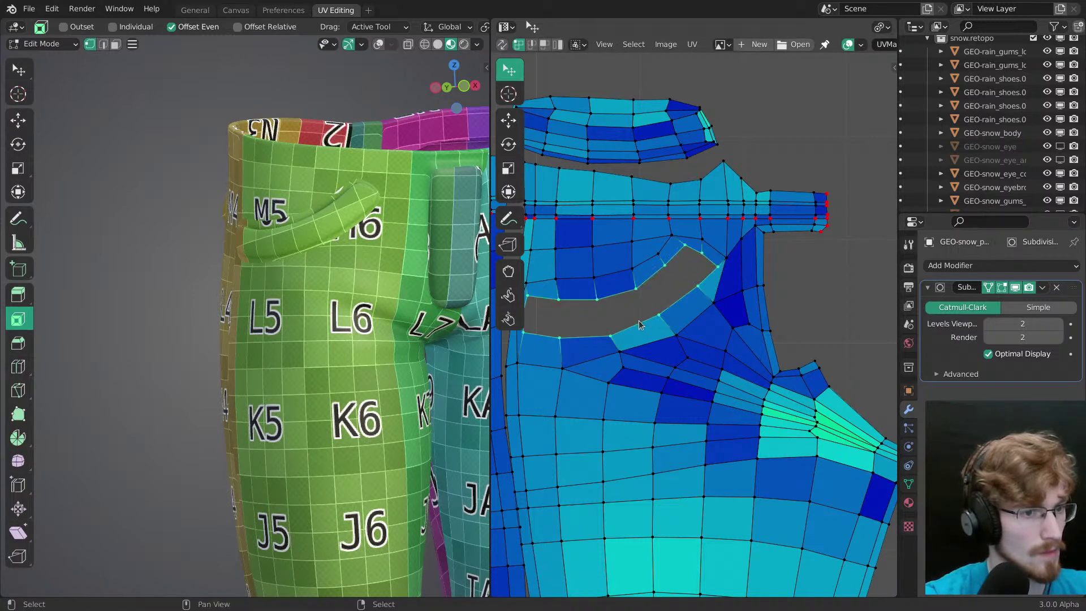
{"action": "middle_click_drag", "start_coordinate": [639, 320], "coordinate": [680, 314]}
{"action": "key", "text": "p"}
Step: Nudge individual vertices along the second leg panel's pocket opening to refine its curve
{"action": "left_click", "coordinate": [690, 328]}
{"action": "left_click_drag", "start_coordinate": [600, 330], "coordinate": [740, 253]}
{"action": "left_click_drag", "start_coordinate": [742, 252], "coordinate": [743, 253]}
{"action": "left_click_drag", "start_coordinate": [757, 262], "coordinate": [757, 262]}
Step: Select the boundary loop of the curved pocket opening on the third leg panel and pin it
{"action": "middle_click_drag", "start_coordinate": [754, 262], "coordinate": [597, 352], "text": "ctrl"}
{"action": "middle_click_drag", "start_coordinate": [752, 361], "coordinate": [596, 373]}
{"action": "middle_click_drag", "start_coordinate": [599, 387], "coordinate": [605, 323], "text": "ctrl"}
{"action": "left_click", "coordinate": [621, 338], "text": "alt"}
{"action": "middle_click_drag", "start_coordinate": [619, 371], "coordinate": [724, 303], "text": "ctrl"}
{"action": "key", "text": "p"}
Step: Check the texture around the third leg panel's front pocket, nudge the pocket opening's vertices and save the file
{"action": "middle_click_drag", "start_coordinate": [436, 336], "coordinate": [194, 355]}
{"action": "middle_click_drag", "start_coordinate": [360, 381], "coordinate": [263, 393], "text": "shift"}
{"action": "middle_click_drag", "start_coordinate": [263, 392], "coordinate": [212, 339]}
{"action": "key", "text": "alt+a"}
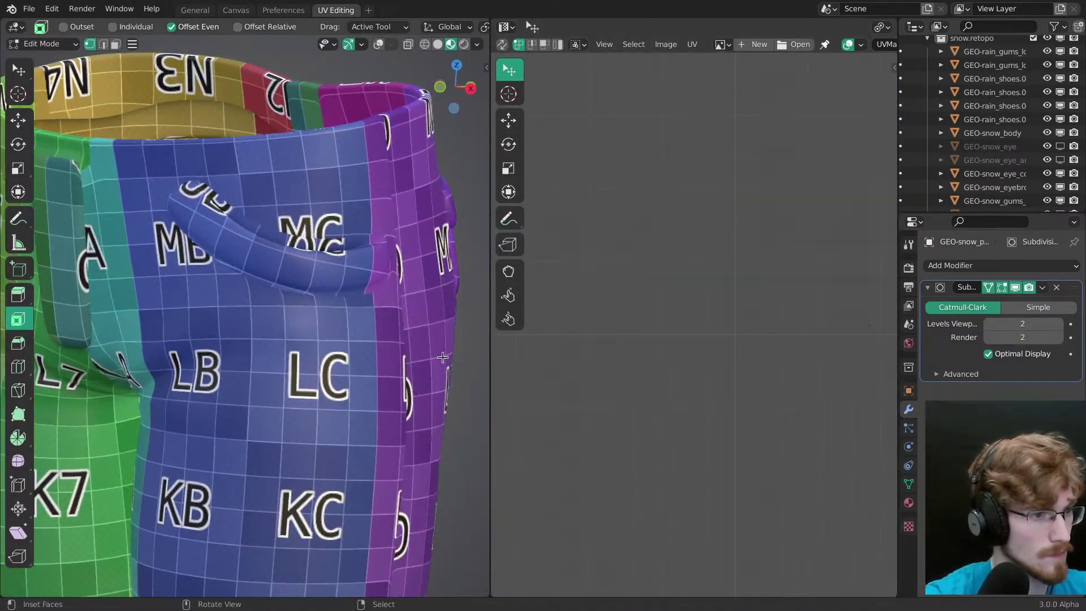
{"action": "key", "text": "a"}
{"action": "left_click_drag", "start_coordinate": [692, 327], "coordinate": [718, 323]}
{"action": "middle_click_drag", "start_coordinate": [716, 304], "coordinate": [702, 302]}
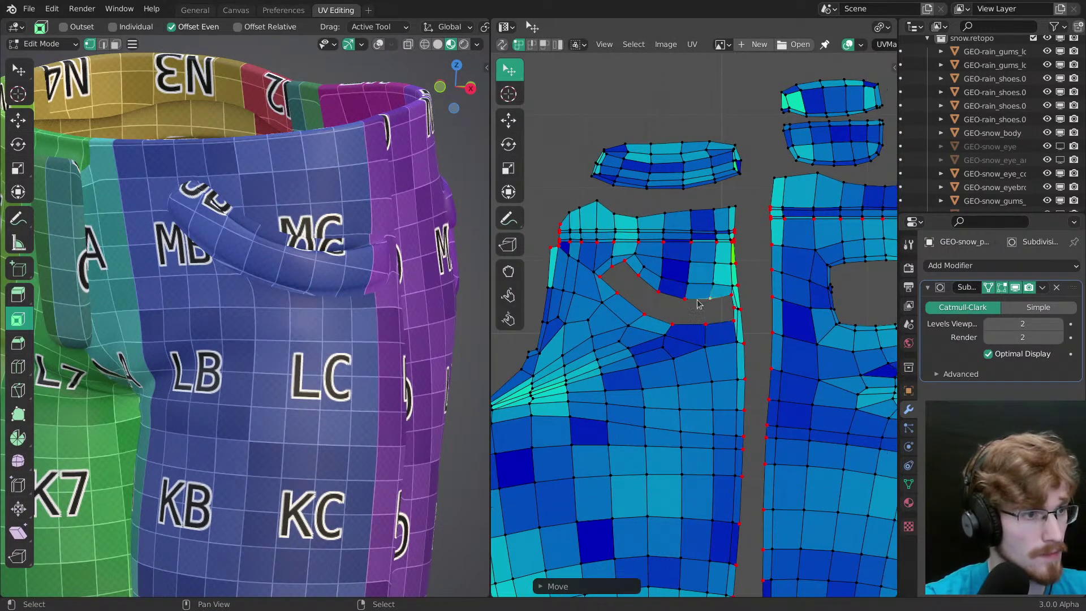
{"action": "left_click_drag", "start_coordinate": [688, 301], "coordinate": [687, 302]}
{"action": "middle_click_drag", "start_coordinate": [244, 314], "coordinate": [420, 308]}
{"action": "key", "text": "ctrl+s"}
Step: Select the front pocket island above the third leg panel and toggle the overlays to check its texture on the model
{"action": "left_click", "coordinate": [614, 323]}
{"action": "middle_click_drag", "start_coordinate": [758, 186], "coordinate": [673, 340]}
{"action": "key", "text": "l"}
{"action": "middle_click_drag", "start_coordinate": [375, 335], "coordinate": [308, 333]}
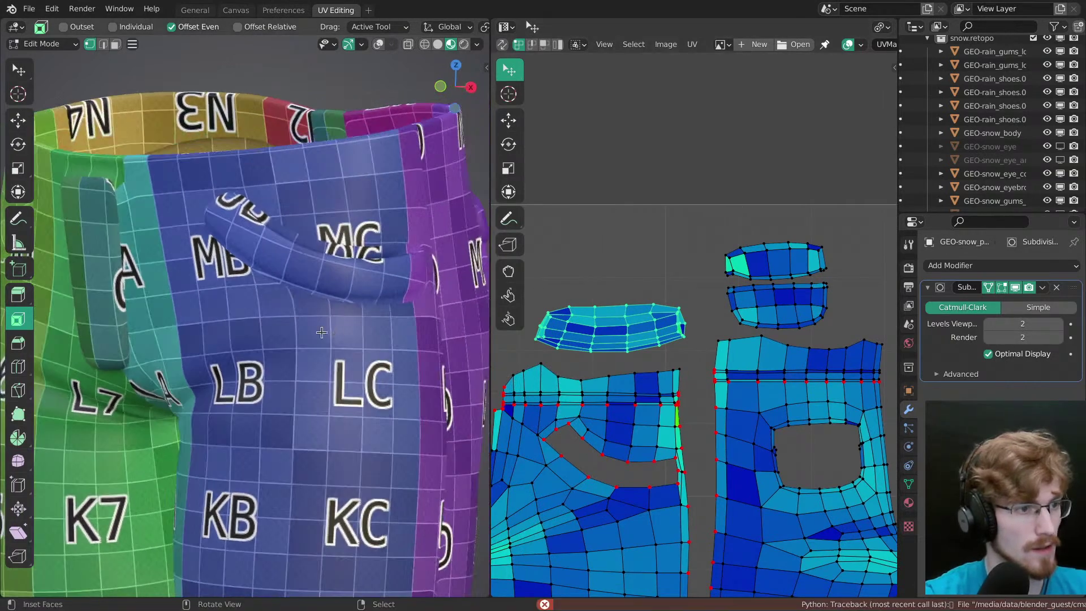
{"action": "key", "text": "shift+alt+z"}
{"action": "key", "text": "z"}
{"action": "left_click", "coordinate": [347, 210]}
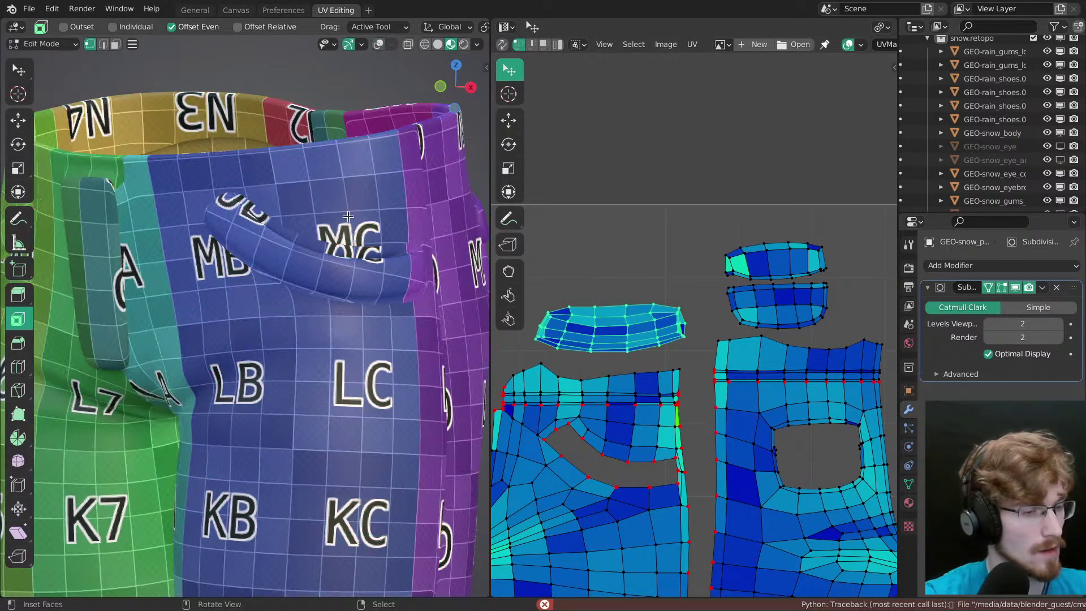
Step: Pin the outer boundary loop of the front pocket island above the third leg panel
{"action": "mouse_move", "coordinate": [387, 345]}
{"action": "middle_mouse_down", "text": "ctrl"}
{"action": "mouse_move", "coordinate": [382, 296]}
{"action": "mouse_move", "coordinate": [397, 337]}
{"action": "middle_mouse_up", "text": "ctrl"}
{"action": "scroll", "coordinate": [603, 368], "scroll_direction": "up", "scroll_amount": 2}
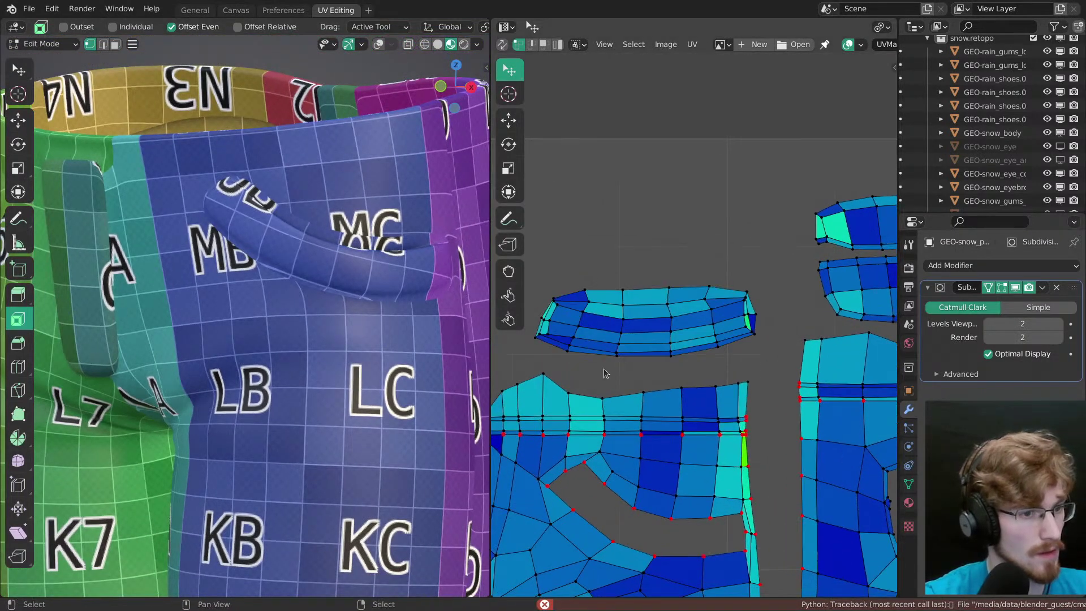
{"action": "key", "text": "p"}
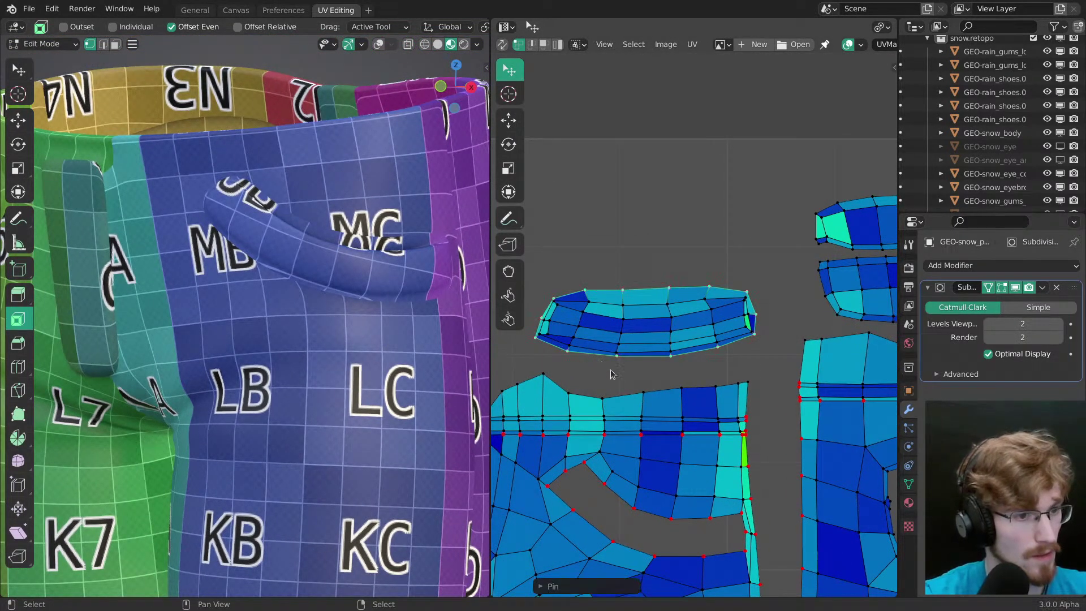
Step: Move the pinned vertices along the front pocket island's lower edge one by one to refine its curve
{"action": "right_click", "coordinate": [566, 354]}
{"action": "key", "text": "g"}
{"action": "left_click", "coordinate": [574, 357]}
{"action": "right_click", "coordinate": [617, 360]}
{"action": "key", "text": "g"}
{"action": "left_click", "coordinate": [624, 369]}
{"action": "key", "text": "g"}
{"action": "left_click", "coordinate": [637, 369]}
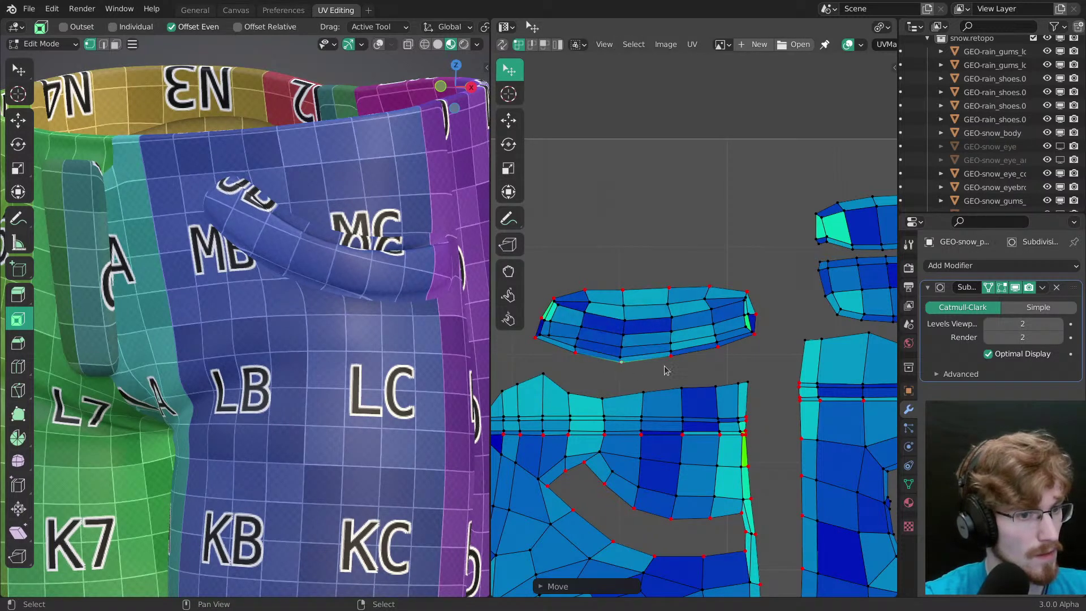
{"action": "right_click", "coordinate": [664, 365]}
{"action": "key", "text": "g"}
{"action": "left_click", "coordinate": [668, 367]}
{"action": "right_click", "coordinate": [717, 351]}
{"action": "key", "text": "g"}
{"action": "left_click", "coordinate": [716, 355]}
Step: Pull the vertices at the side-seam end of the front pocket island slightly outwards
{"action": "right_click", "coordinate": [756, 342]}
{"action": "key", "text": "g"}
{"action": "left_click", "coordinate": [773, 320]}
{"action": "right_click", "coordinate": [759, 286]}
{"action": "key", "text": "g"}
{"action": "left_click", "coordinate": [763, 286]}
{"action": "right_click", "coordinate": [763, 346]}
{"action": "key", "text": "g"}
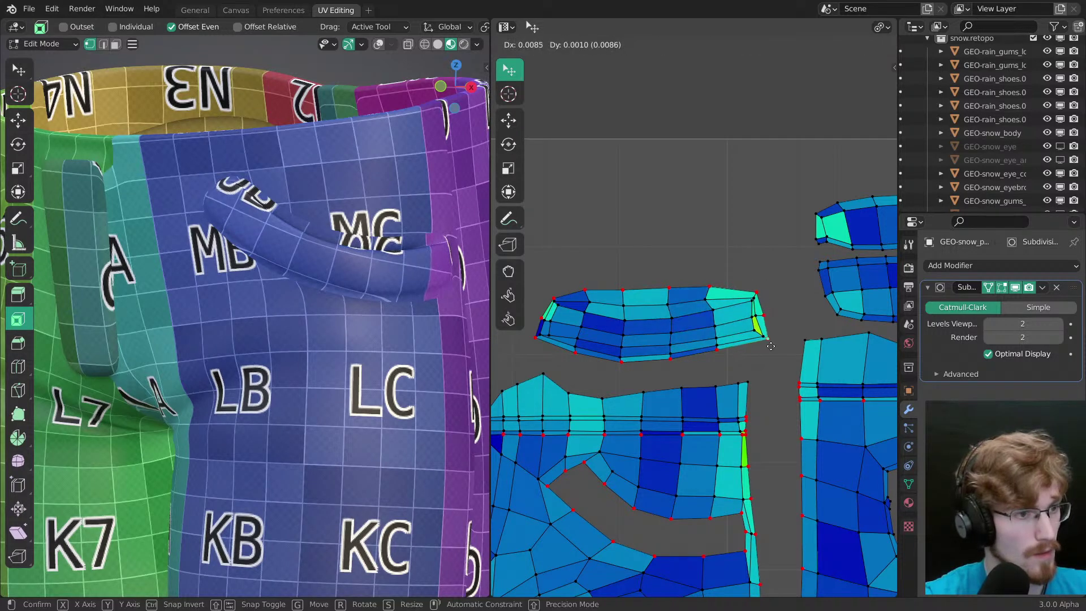
{"action": "left_click", "coordinate": [760, 346]}
Step: Refine the side-seam end vertices of the front pocket island while checking the texture at the hip
{"action": "middle_click_drag", "start_coordinate": [357, 323], "coordinate": [264, 351]}
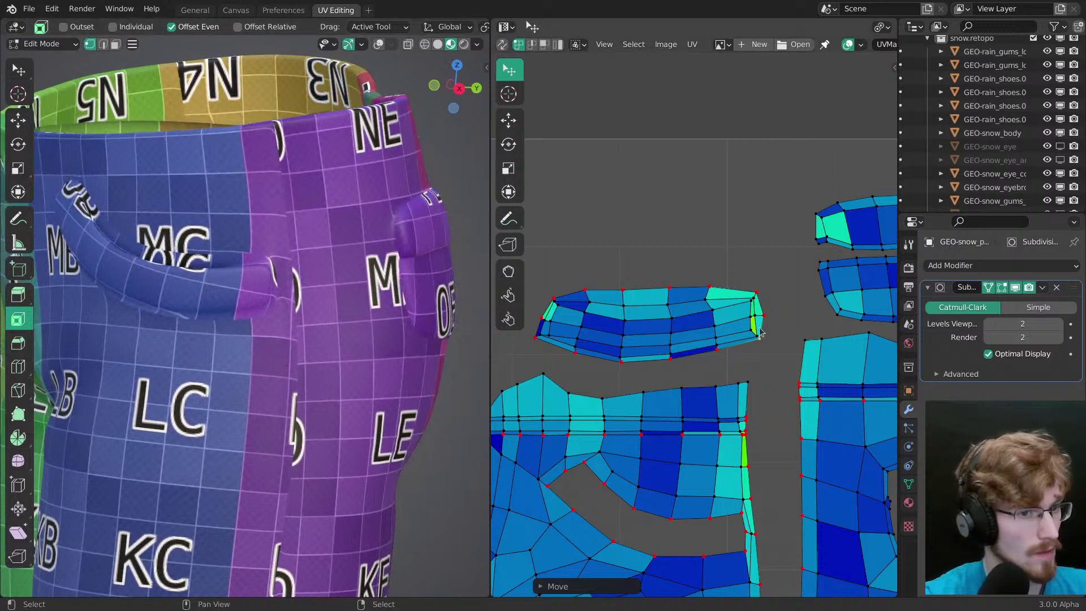
{"action": "right_click", "coordinate": [775, 312]}
{"action": "key", "text": "g"}
{"action": "left_click", "coordinate": [779, 310]}
{"action": "right_click", "coordinate": [765, 339]}
{"action": "key", "text": "g"}
{"action": "left_click_drag", "start_coordinate": [759, 279], "coordinate": [766, 278]}
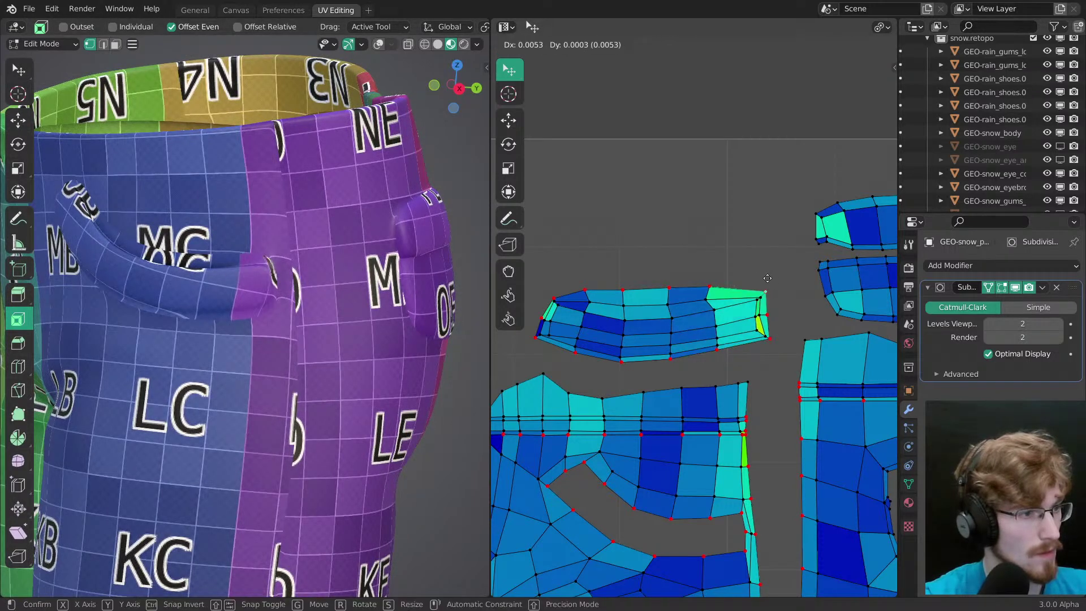
{"action": "left_click_drag", "start_coordinate": [768, 338], "coordinate": [768, 340]}
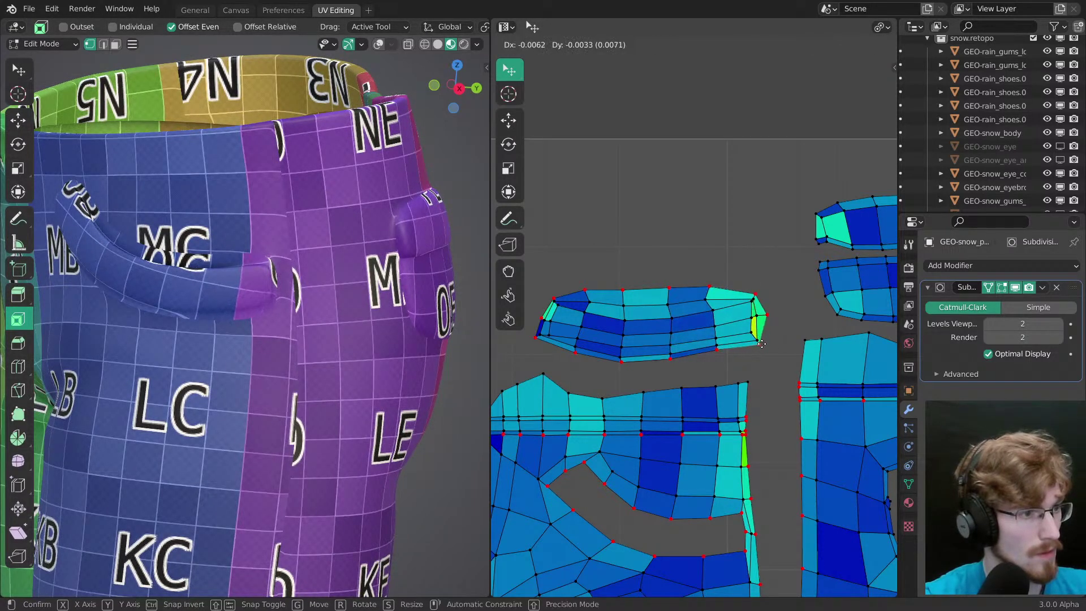
{"action": "left_click", "coordinate": [762, 343]}
Step: Nudge the upper edge vertices of the front pocket island and those at its end facing the fly
{"action": "left_click_drag", "start_coordinate": [708, 281], "coordinate": [668, 286]}
{"action": "middle_click_drag", "start_coordinate": [311, 362], "coordinate": [474, 379]}
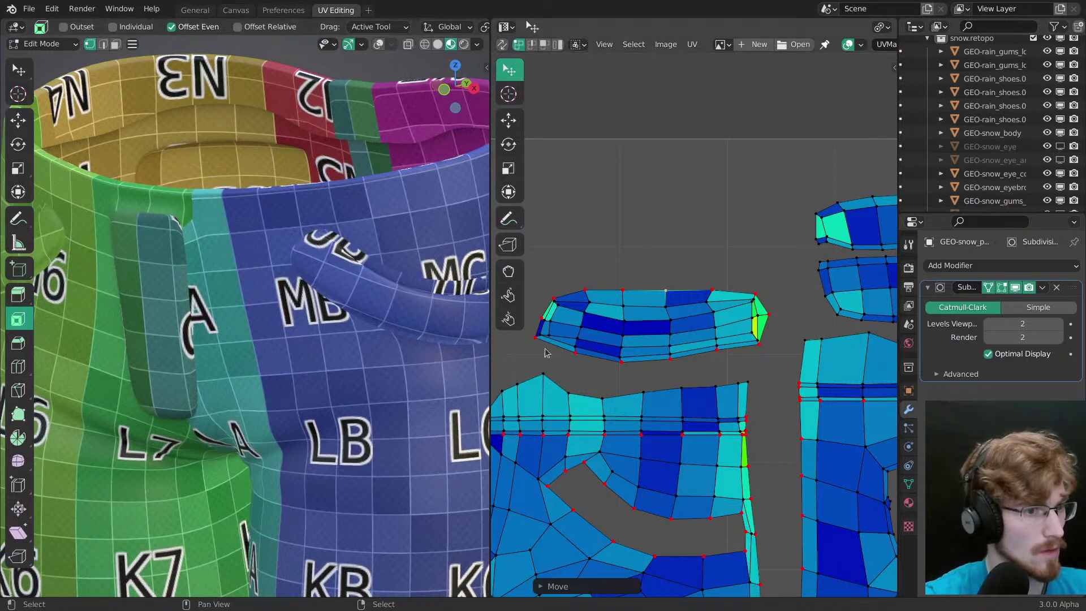
{"action": "left_click_drag", "start_coordinate": [554, 293], "coordinate": [534, 317]}
{"action": "left_click_drag", "start_coordinate": [536, 340], "coordinate": [533, 341]}
{"action": "left_click_drag", "start_coordinate": [542, 300], "coordinate": [543, 300]}
{"action": "middle_click_drag", "start_coordinate": [402, 404], "coordinate": [405, 453]}
{"action": "middle_click_drag", "start_coordinate": [754, 348], "coordinate": [657, 315]}
Step: Pin the outer boundary loops of the two back pocket islands above the fourth leg panel and clear the selection
{"action": "middle_click_drag", "start_coordinate": [433, 294], "coordinate": [226, 317]}
{"action": "middle_click_drag", "start_coordinate": [226, 322], "coordinate": [303, 299], "text": "shift"}
{"action": "key", "text": "grave"}
{"action": "left_click", "coordinate": [338, 263]}
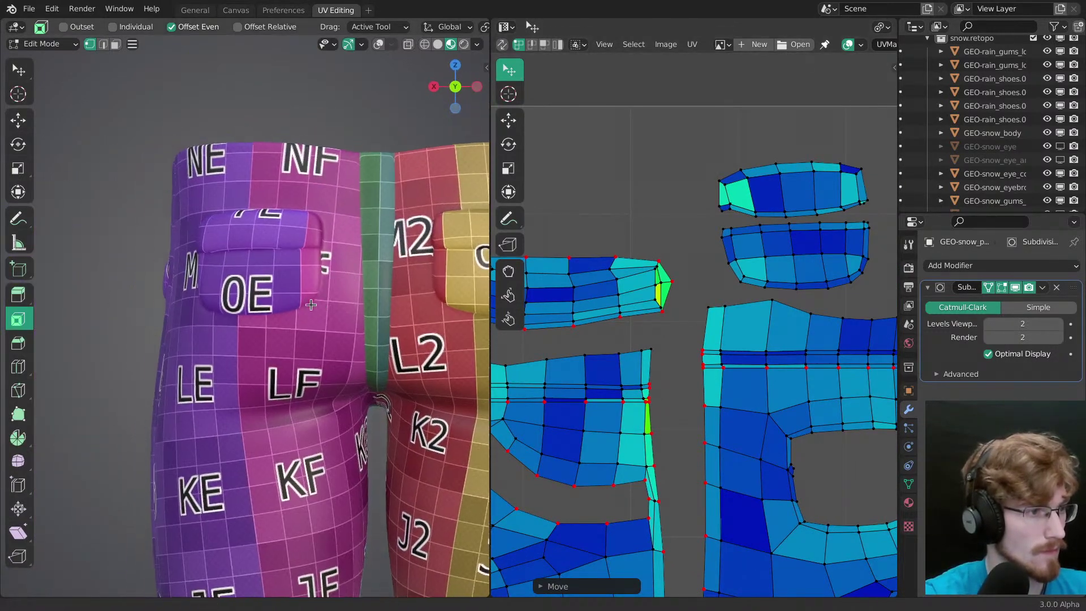
{"action": "middle_click_drag", "start_coordinate": [717, 257], "coordinate": [588, 319]}
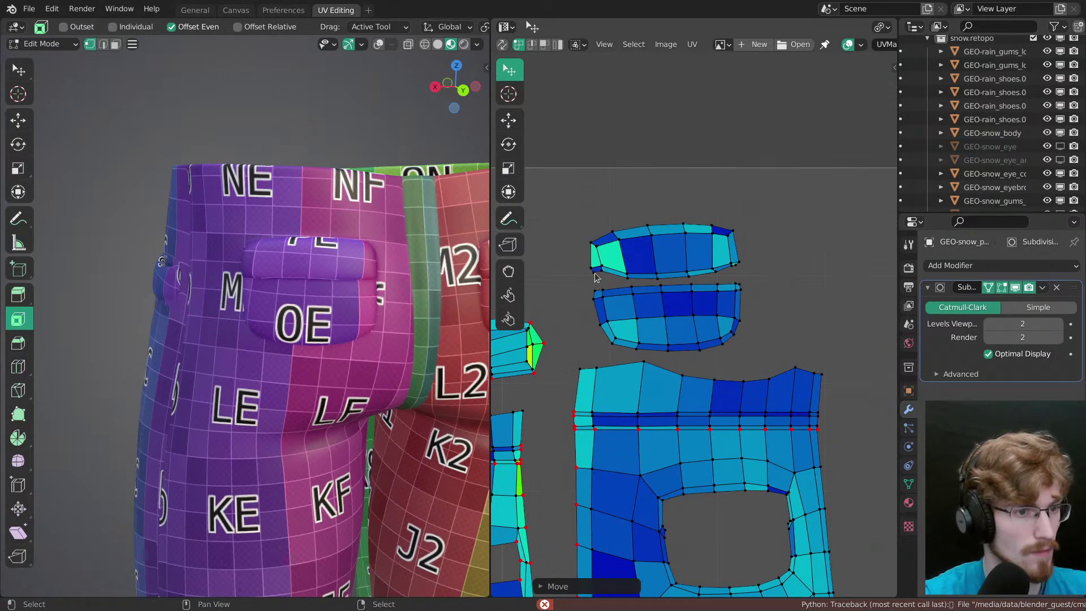
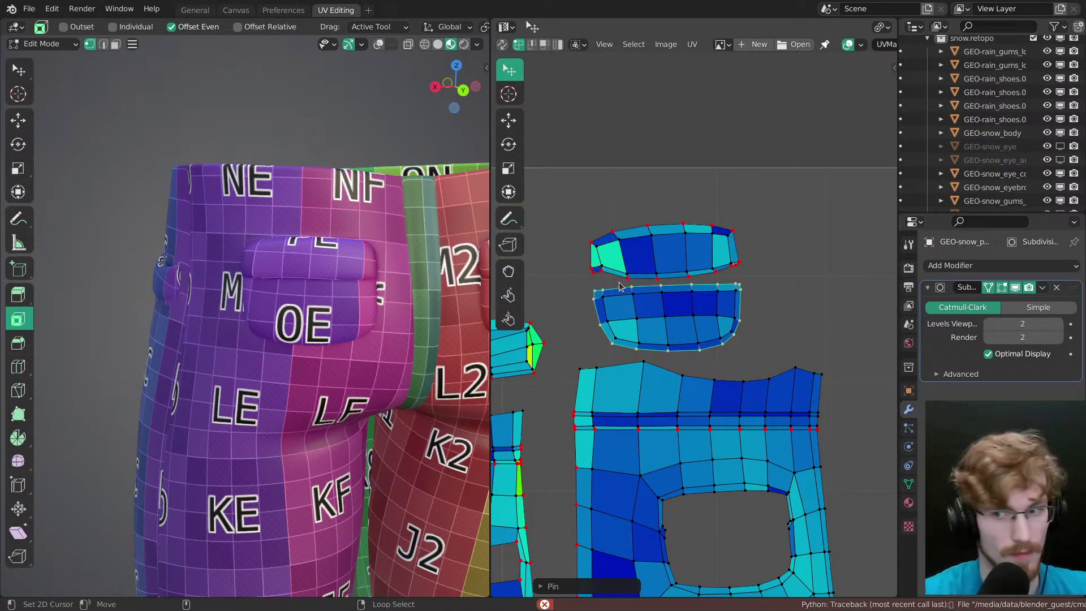
{"action": "key", "text": "alt+a"}
Step: Adjust the vertices at the side-seam end of the back pocket's flap island
{"action": "middle_click_drag", "start_coordinate": [629, 306], "coordinate": [656, 314]}
{"action": "left_click_drag", "start_coordinate": [626, 295], "coordinate": [624, 302]}
{"action": "left_click_drag", "start_coordinate": [636, 298], "coordinate": [663, 302]}
{"action": "left_click_drag", "start_coordinate": [622, 256], "coordinate": [625, 251]}
{"action": "left_click", "coordinate": [647, 244]}
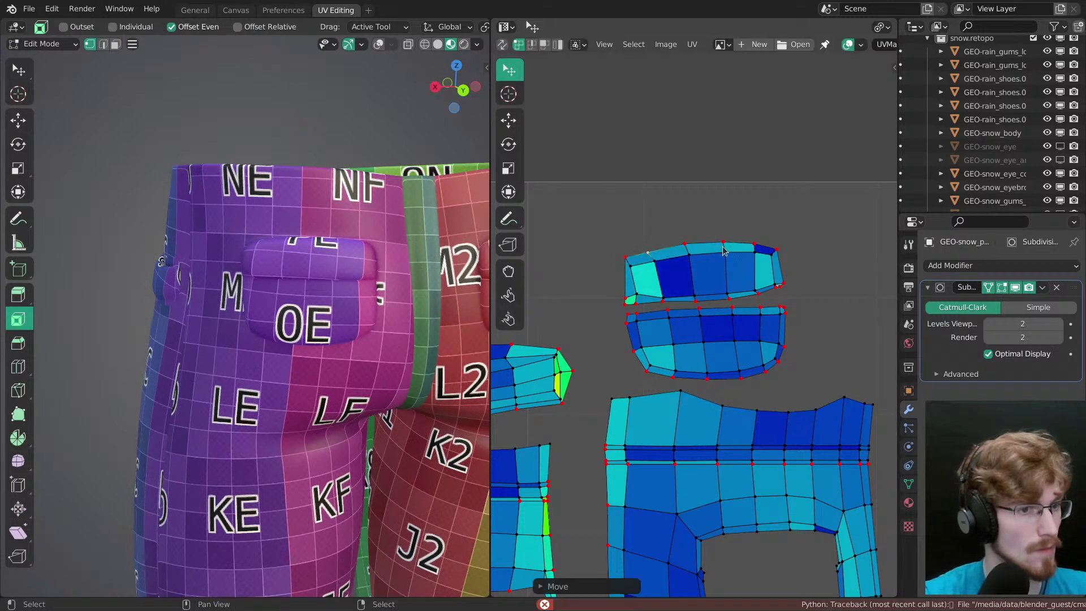
Step: Nudge the back pocket flap island's upper edge vertices and those at its end facing the centre back
{"action": "left_click", "coordinate": [724, 244]}
{"action": "key", "text": "g"}
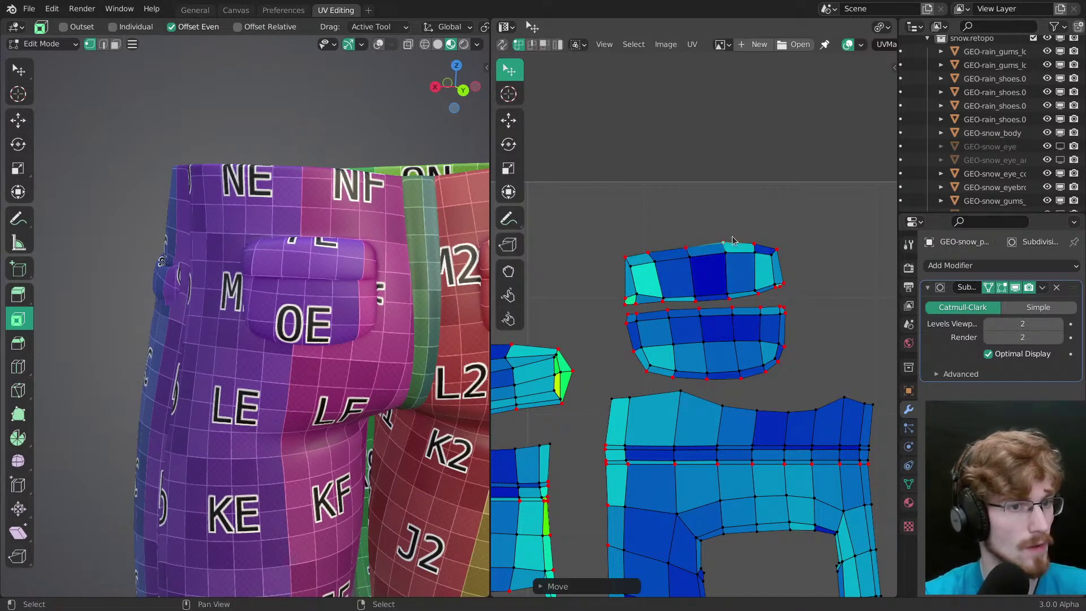
{"action": "left_click_drag", "start_coordinate": [725, 234], "coordinate": [726, 236]}
{"action": "left_click_drag", "start_coordinate": [754, 239], "coordinate": [780, 246]}
{"action": "mouse_move", "coordinate": [775, 296]}
{"action": "left_mouse_down"}
{"action": "mouse_move", "coordinate": [785, 289]}
{"action": "mouse_move", "coordinate": [776, 288]}
{"action": "left_mouse_up"}
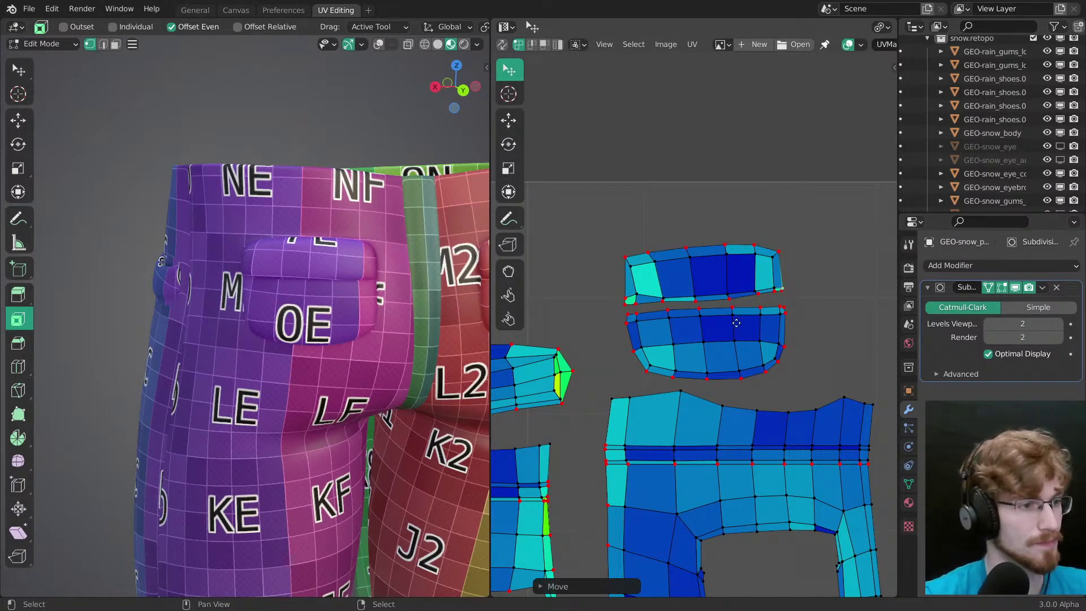
Step: Make small corrections to the outer vertices of the two back pocket islands
{"action": "middle_click_drag", "start_coordinate": [742, 344], "coordinate": [705, 290]}
{"action": "left_click_drag", "start_coordinate": [607, 301], "coordinate": [607, 305]}
{"action": "middle_click_drag", "start_coordinate": [751, 229], "coordinate": [741, 229]}
{"action": "left_click_drag", "start_coordinate": [740, 228], "coordinate": [741, 227]}
Step: Nudge the end vertices of the front pocket island above the third leg panel and save the file
{"action": "middle_click_drag", "start_coordinate": [342, 365], "coordinate": [310, 352]}
{"action": "middle_click_drag", "start_coordinate": [693, 320], "coordinate": [693, 384], "text": "ctrl"}
{"action": "middle_click_drag", "start_coordinate": [682, 297], "coordinate": [730, 285]}
{"action": "middle_click_drag", "start_coordinate": [719, 321], "coordinate": [776, 356], "text": "ctrl"}
{"action": "middle_click_drag", "start_coordinate": [760, 297], "coordinate": [752, 228], "text": "ctrl"}
{"action": "left_click_drag", "start_coordinate": [772, 295], "coordinate": [772, 295]}
{"action": "right_click_drag", "start_coordinate": [768, 295], "coordinate": [768, 294]}
{"action": "right_click_drag", "start_coordinate": [590, 296], "coordinate": [588, 296]}
{"action": "middle_click_drag", "start_coordinate": [601, 364], "coordinate": [752, 294]}
{"action": "middle_click_drag", "start_coordinate": [752, 294], "coordinate": [729, 346], "text": "ctrl"}
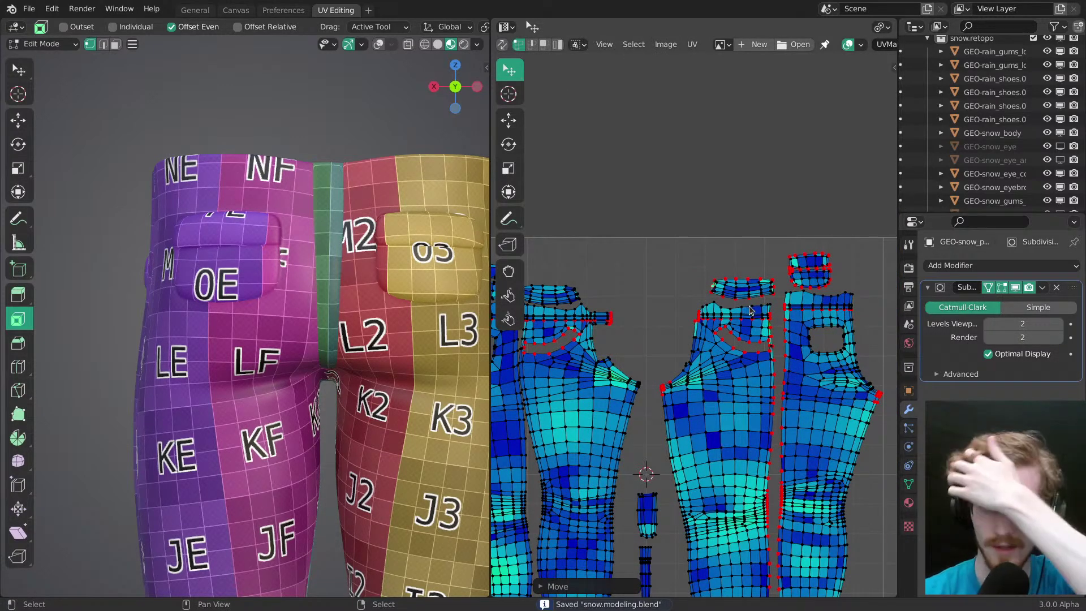
Step: View the model from the front and pin the outer boundary loop of the fly flap island between the leg panels
{"action": "middle_click_drag", "start_coordinate": [752, 315], "coordinate": [653, 318], "text": "ctrl"}
{"action": "middle_click_drag", "start_coordinate": [722, 410], "coordinate": [673, 264]}
{"action": "middle_click_drag", "start_coordinate": [676, 277], "coordinate": [656, 201], "text": "ctrl"}
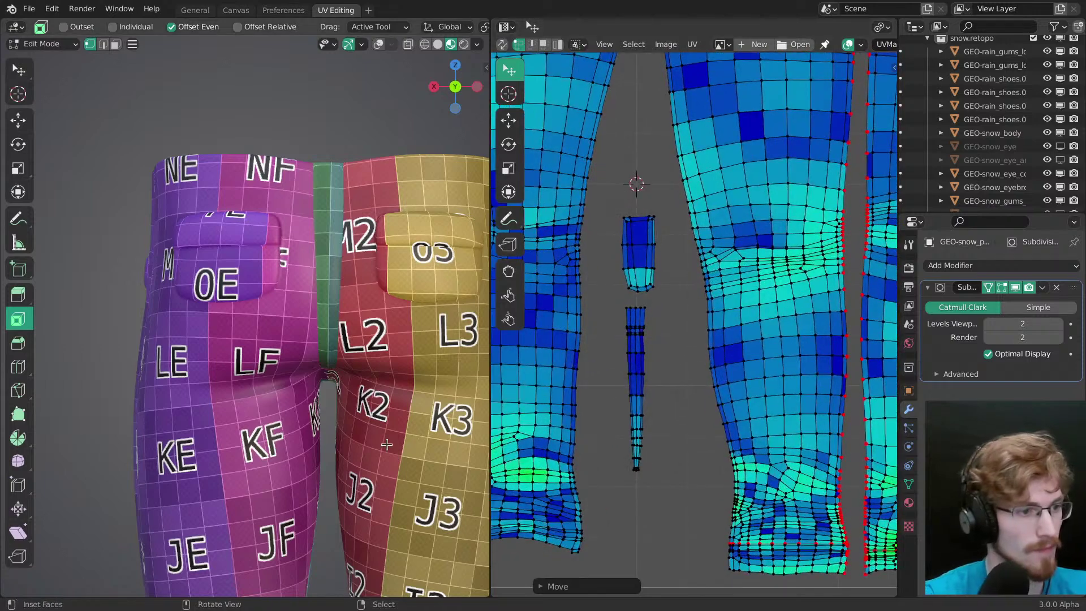
{"action": "key", "text": "KP_1"}
{"action": "middle_click_drag", "start_coordinate": [215, 345], "coordinate": [363, 389], "text": "shift"}
{"action": "middle_click_drag", "start_coordinate": [363, 389], "coordinate": [360, 315], "text": "ctrl"}
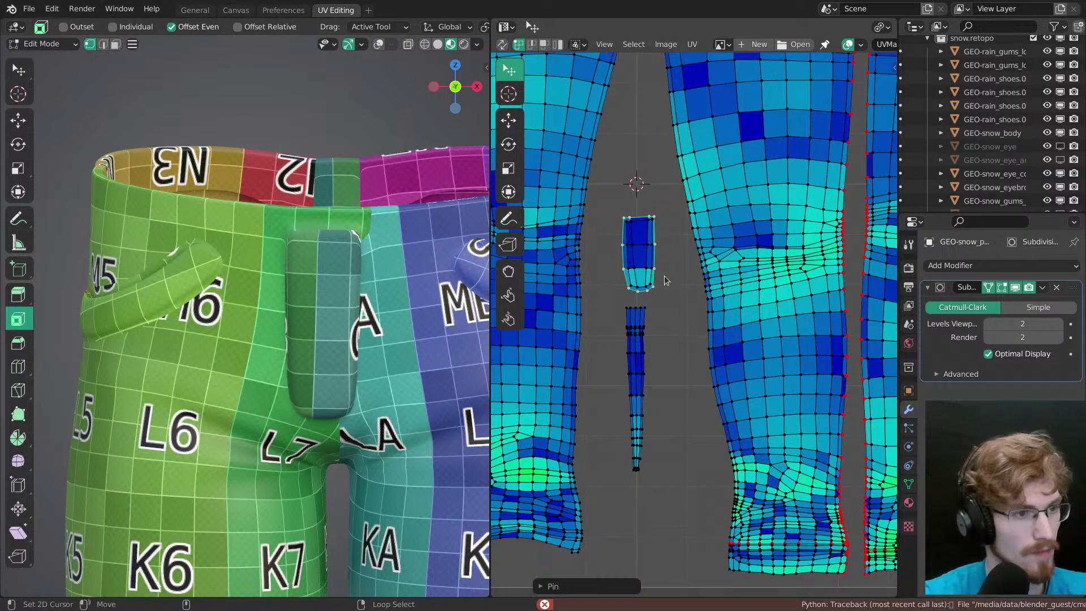
{"action": "middle_click_drag", "start_coordinate": [668, 278], "coordinate": [678, 267]}
Step: View the model from the back, pin the outer boundary of the tapered centre-back strip island and clear the selection
{"action": "middle_click_drag", "start_coordinate": [677, 338], "coordinate": [683, 263]}
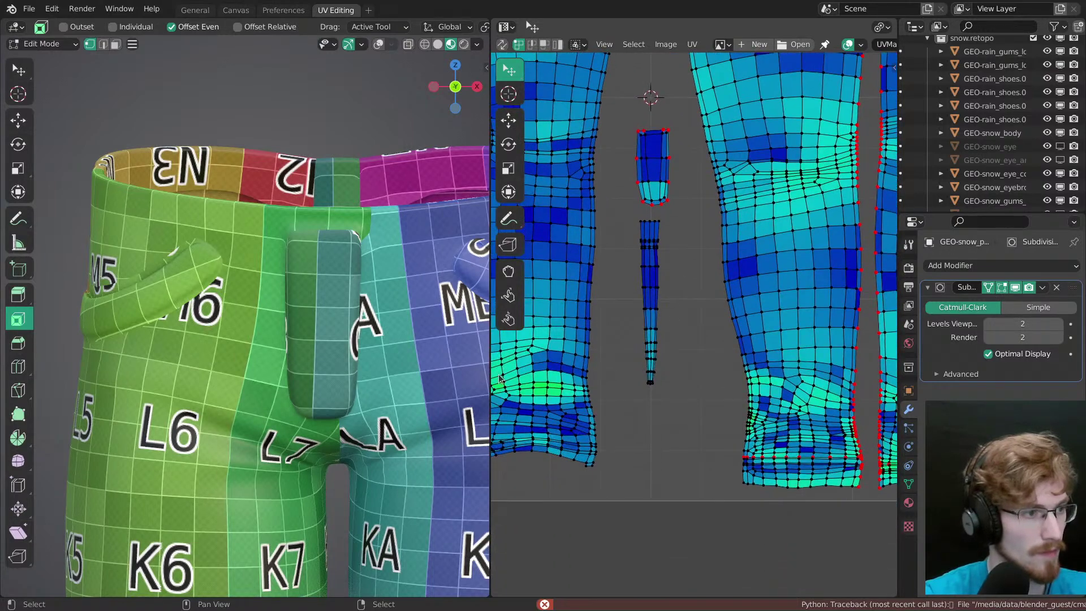
{"action": "key", "text": "ctrl+KP_1"}
{"action": "middle_click_drag", "start_coordinate": [396, 278], "coordinate": [516, 362], "text": "shift"}
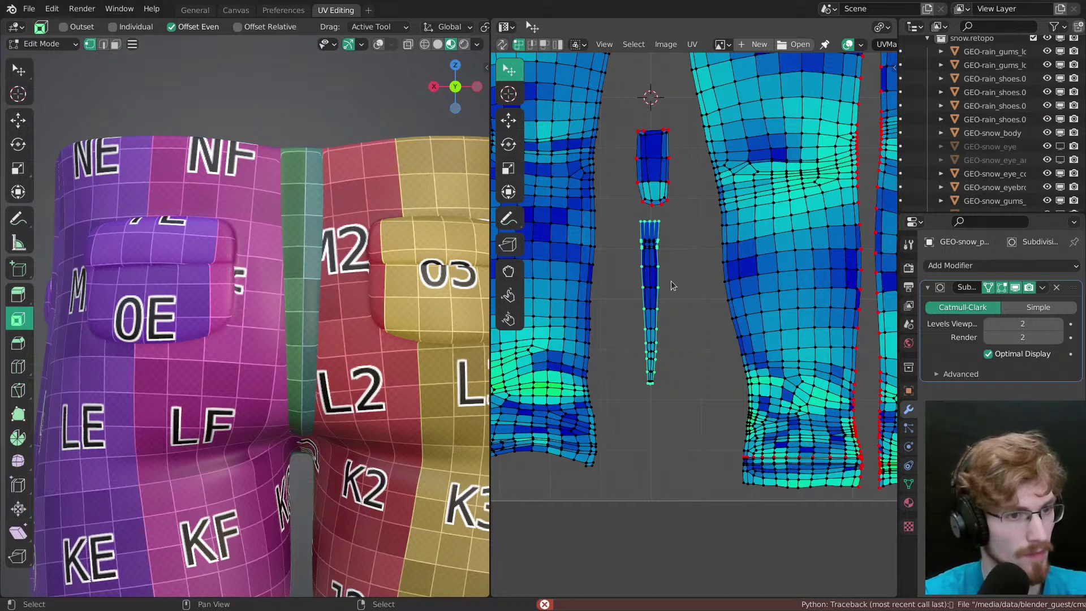
{"action": "key", "text": "alt+a"}
{"action": "middle_click_drag", "start_coordinate": [669, 292], "coordinate": [672, 250]}
{"action": "middle_click_drag", "start_coordinate": [672, 249], "coordinate": [650, 326], "text": "ctrl"}
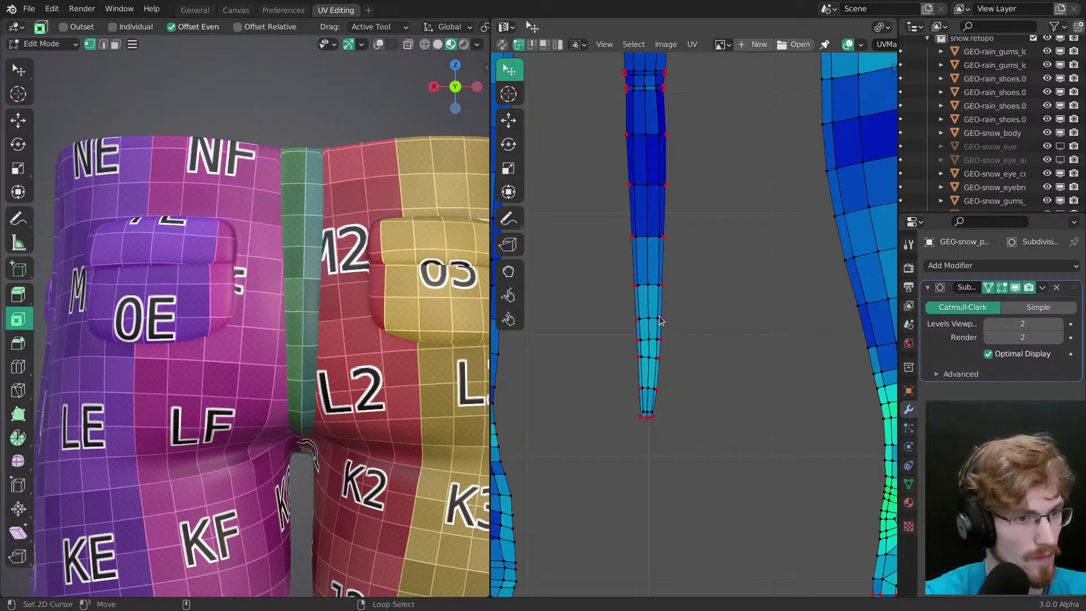
Step: Replace the centre-back strip's boundary pins with pins on its central edge loop, straightened by scaling it to 0 on X
{"action": "key", "text": "l"}
{"action": "key", "text": "alt+a"}
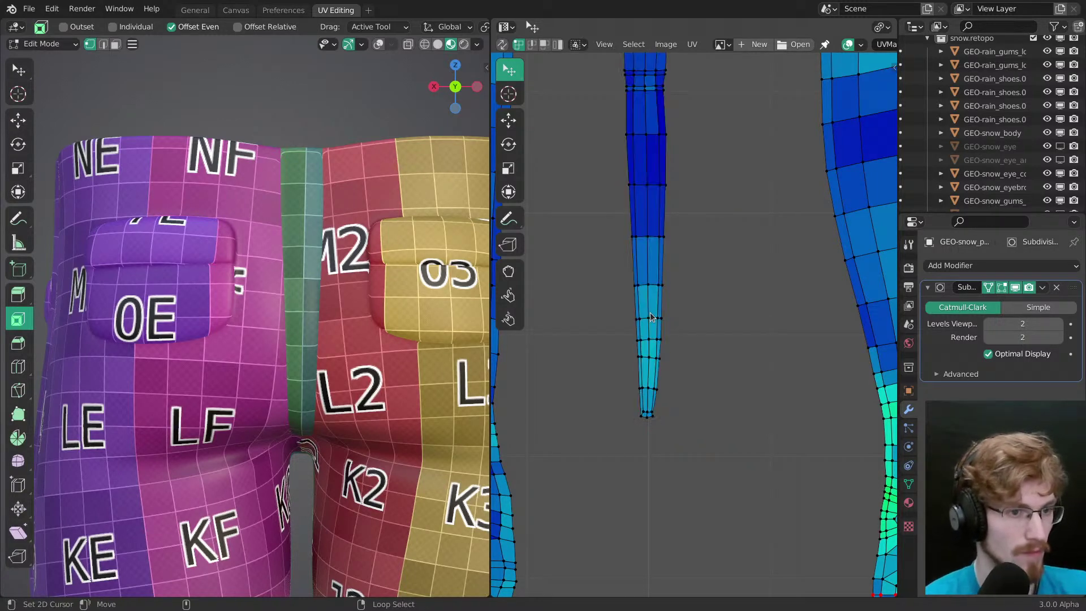
{"action": "key", "text": "p"}
{"action": "middle_click_drag", "start_coordinate": [668, 292], "coordinate": [711, 399]}
{"action": "key", "text": "period"}
{"action": "left_click", "coordinate": [689, 339]}
{"action": "key", "text": "s"}
{"action": "key", "text": "s"}
{"action": "key", "text": "x"}
{"action": "key", "text": "0"}
{"action": "key", "text": "Return"}
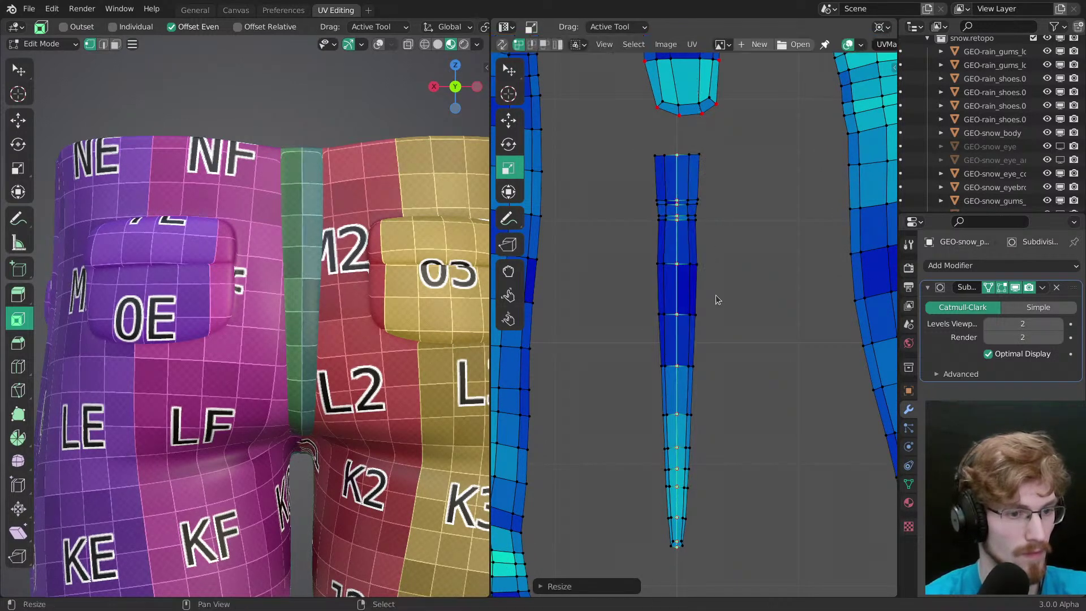
{"action": "middle_click_drag", "start_coordinate": [676, 179], "coordinate": [654, 469]}
{"action": "key", "text": "alt+a"}
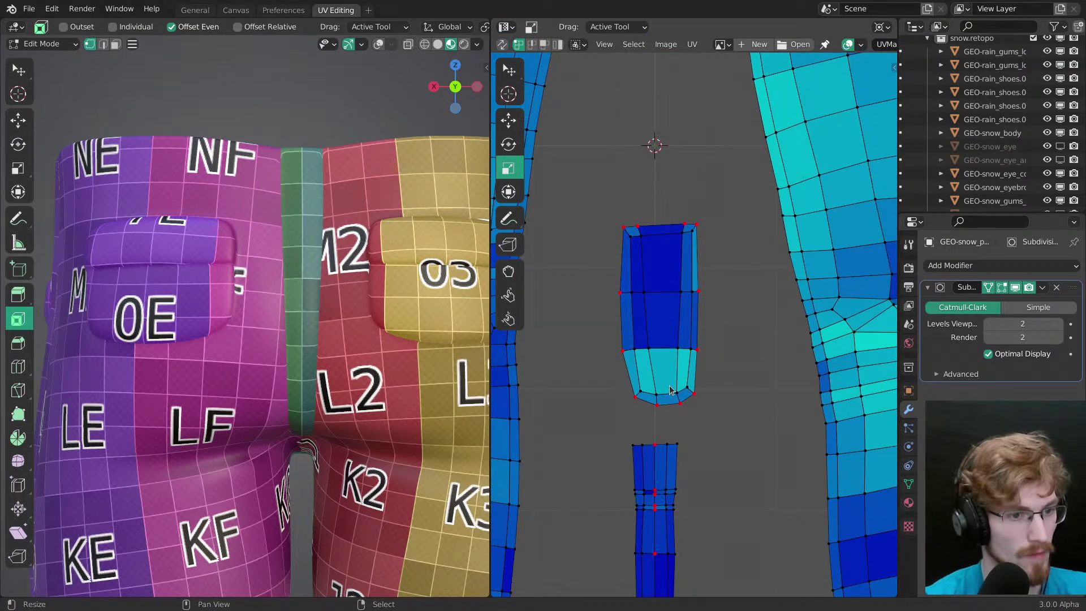
Step: Save the file
{"action": "left_click", "coordinate": [655, 402]}
{"action": "scroll", "coordinate": [676, 444], "scroll_direction": "down", "scroll_amount": 3}
{"action": "scroll", "coordinate": [676, 444], "scroll_direction": "down", "scroll_amount": 3}
{"action": "scroll", "coordinate": [666, 350], "scroll_direction": "up", "scroll_amount": 2}
{"action": "key", "text": "ctrl+s"}
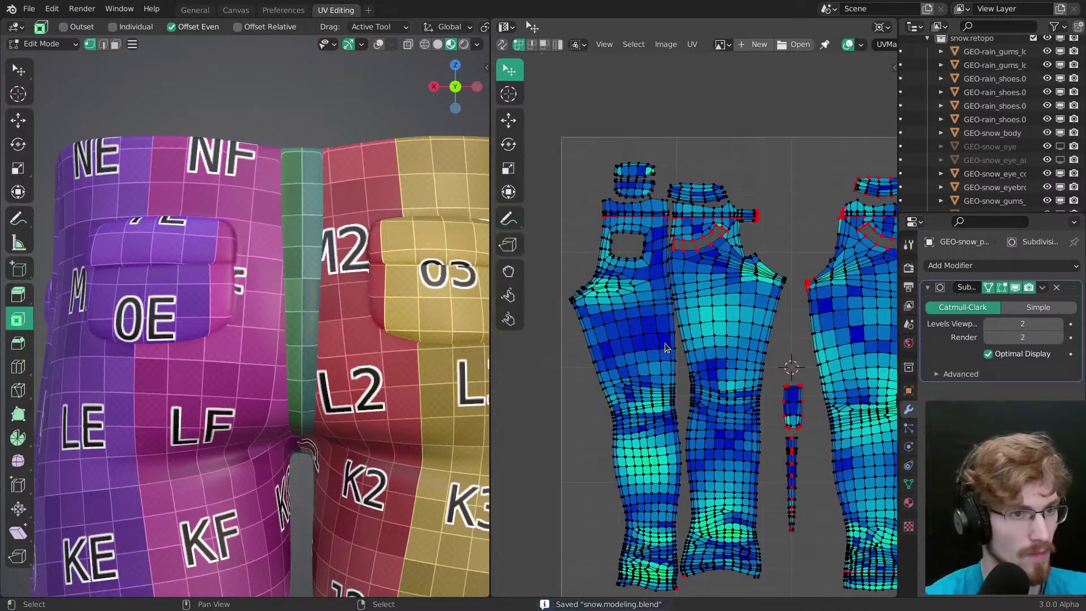
Step: Select the linked UV island of the second leg panel at its cuff end
{"action": "middle_click_drag", "start_coordinate": [754, 394], "coordinate": [633, 327]}
{"action": "middle_click_drag", "start_coordinate": [638, 257], "coordinate": [638, 206]}
{"action": "middle_click_drag", "start_coordinate": [612, 503], "coordinate": [612, 425], "text": "ctrl"}
{"action": "middle_click_drag", "start_coordinate": [613, 425], "coordinate": [716, 173]}
{"action": "middle_click_drag", "start_coordinate": [730, 216], "coordinate": [759, 318]}
{"action": "middle_click_drag", "start_coordinate": [729, 249], "coordinate": [764, 344], "text": "ctrl"}
{"action": "key", "text": "l"}
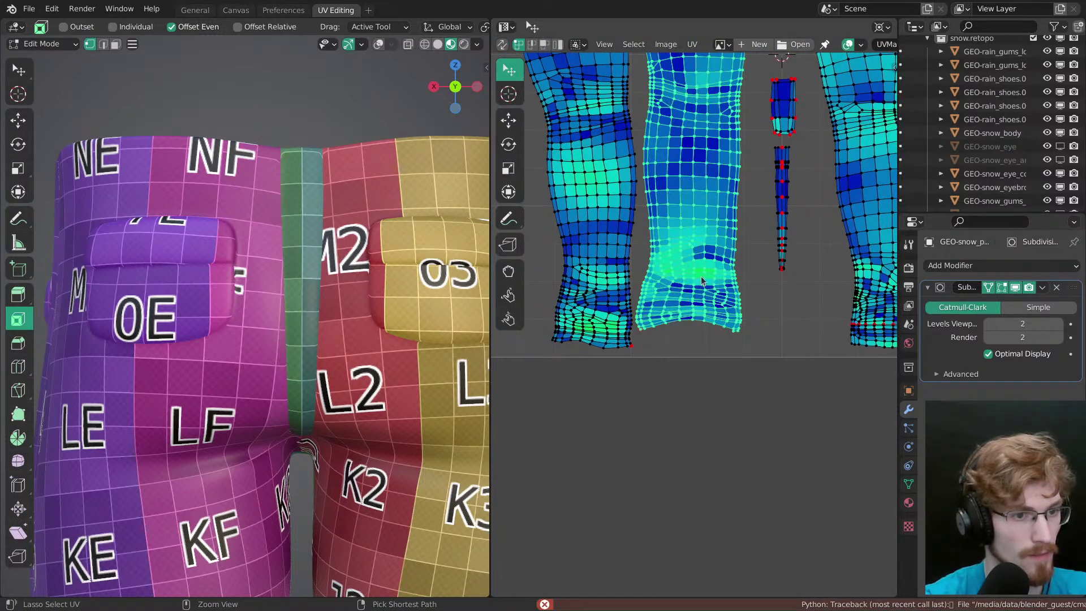
Step: Show the overlays and examine the leg cuff on the model from below with UV sync, restoring the full mesh selection
{"action": "middle_click_drag", "start_coordinate": [296, 454], "coordinate": [297, 164], "text": "shift"}
{"action": "middle_click_drag", "start_coordinate": [297, 164], "coordinate": [324, 515], "text": "ctrl"}
{"action": "middle_click", "coordinate": [324, 515], "text": "alt"}
{"action": "key", "text": "z"}
{"action": "middle_click_drag", "start_coordinate": [281, 391], "coordinate": [285, 381]}
{"action": "left_click", "coordinate": [502, 44]}
{"action": "key", "text": "alt+a"}
{"action": "key", "text": "l"}
{"action": "middle_click_drag", "start_coordinate": [228, 244], "coordinate": [228, 167]}
{"action": "middle_click_drag", "start_coordinate": [249, 430], "coordinate": [255, 344], "text": "shift"}
{"action": "middle_click_drag", "start_coordinate": [255, 344], "coordinate": [167, 334], "text": "ctrl"}
{"action": "key", "text": "alt+a"}
{"action": "middle_click_drag", "start_coordinate": [249, 303], "coordinate": [211, 289]}
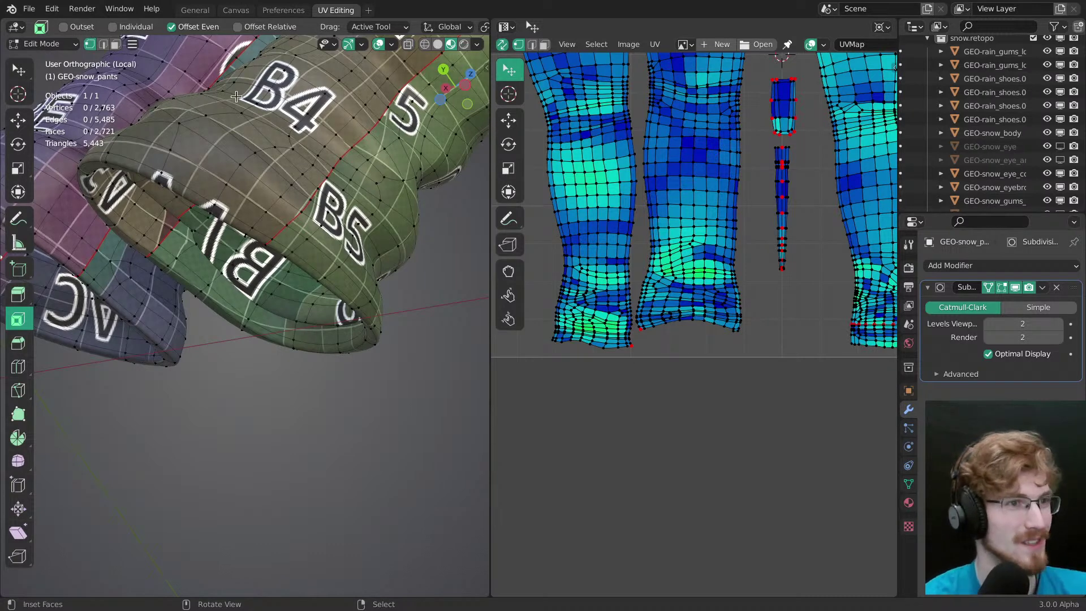
{"action": "left_click", "coordinate": [505, 47]}
{"action": "key", "text": "a"}
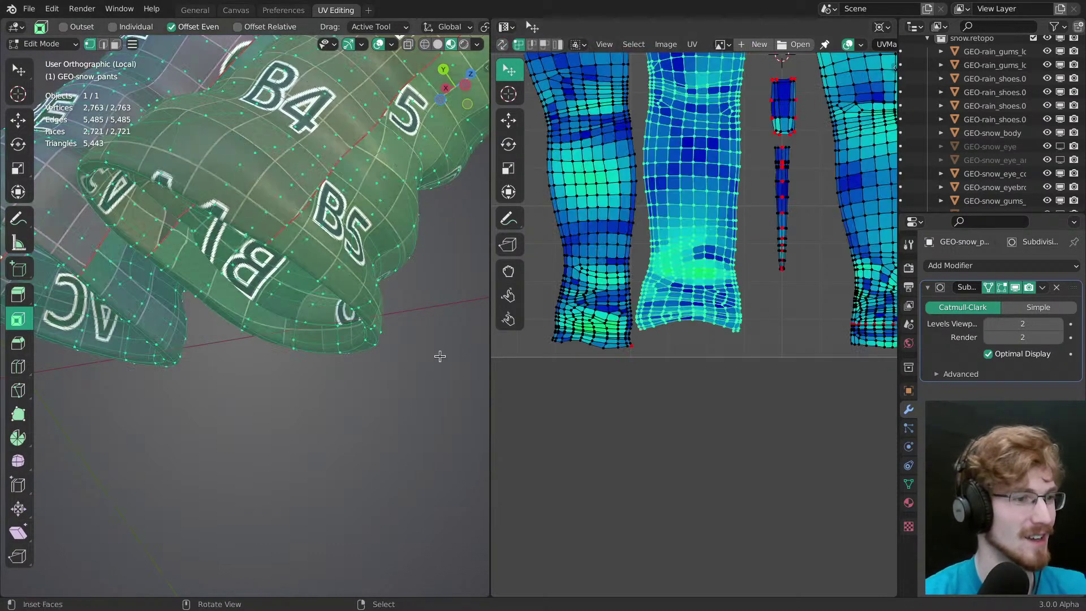
Step: Select the cuff seam loop just above the hem of the second leg panel and pin it
{"action": "scroll", "coordinate": [769, 351], "scroll_direction": "up", "scroll_amount": 3}
{"action": "scroll", "coordinate": [758, 340], "scroll_direction": "up", "scroll_amount": 2}
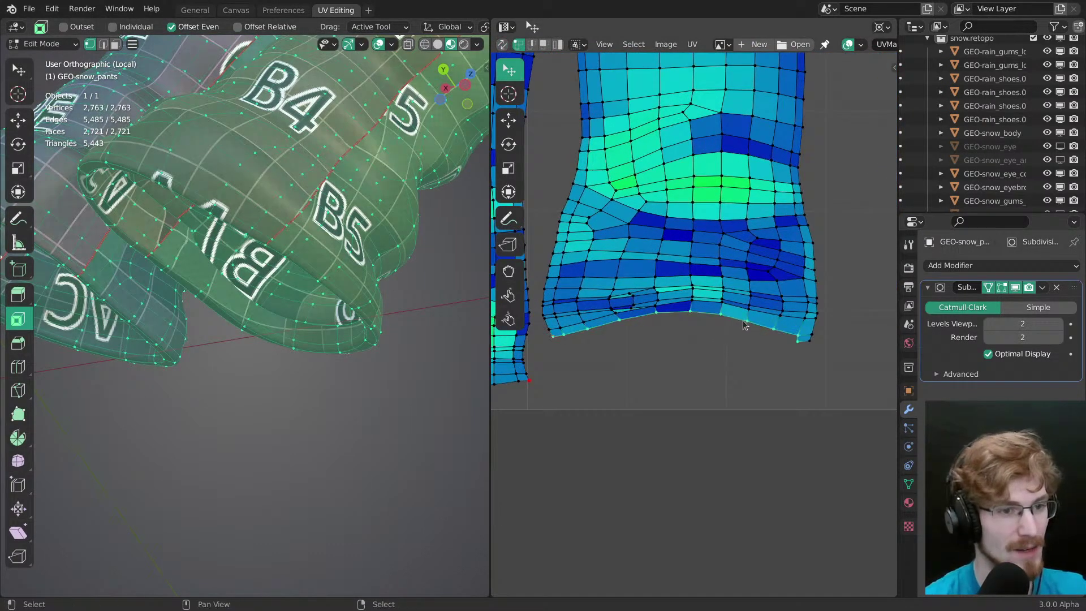
{"action": "scroll", "coordinate": [732, 305], "scroll_direction": "up", "scroll_amount": 2}
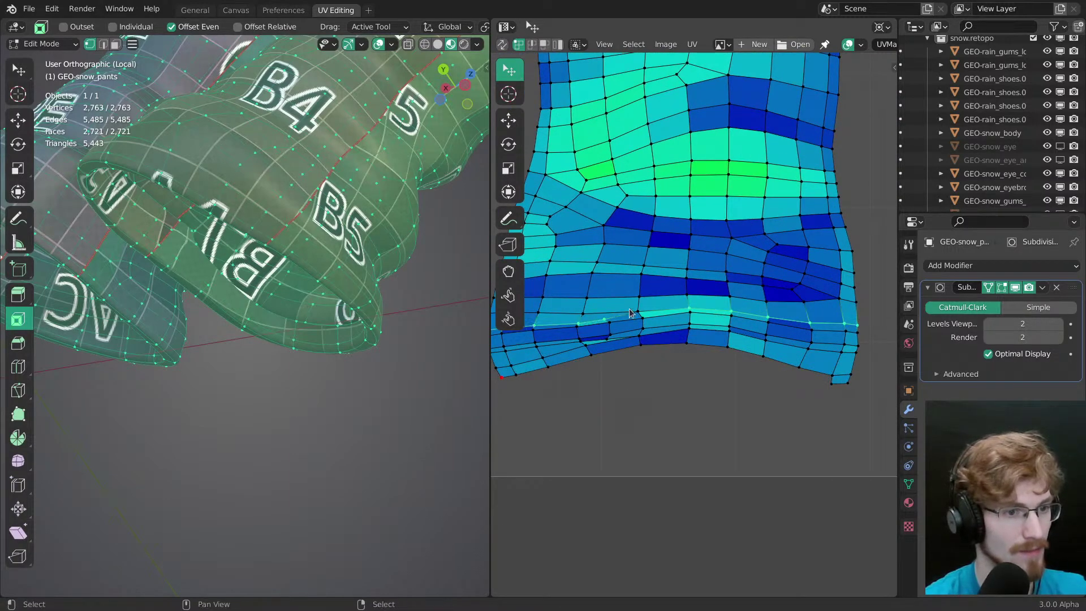
{"action": "scroll", "coordinate": [698, 353], "scroll_direction": "down", "scroll_amount": 2}
{"action": "middle_click_drag", "start_coordinate": [690, 343], "coordinate": [750, 333]}
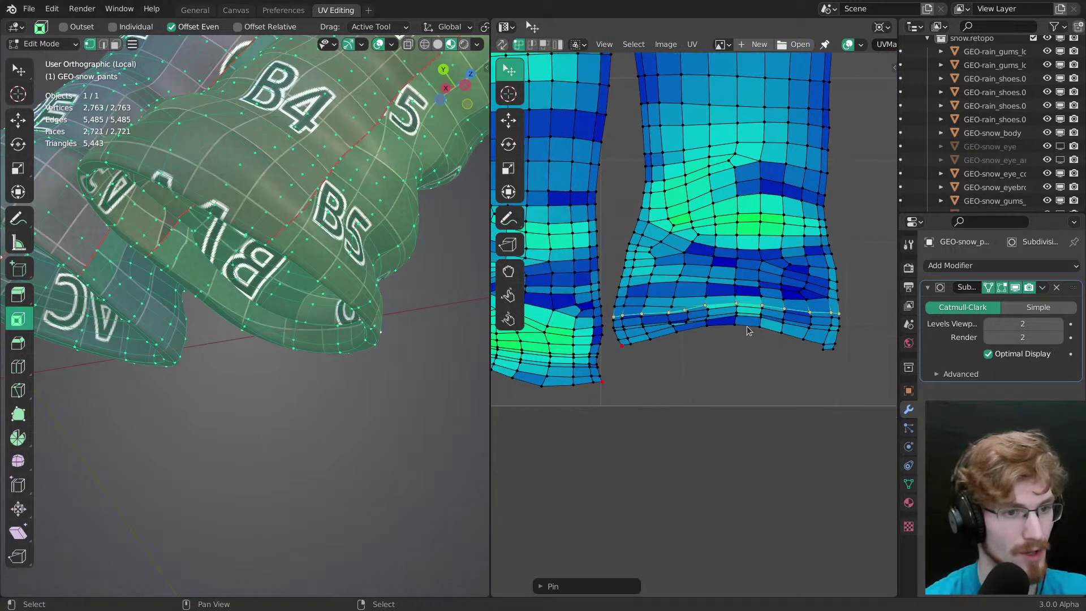
{"action": "middle_click_drag", "start_coordinate": [715, 288], "coordinate": [702, 302]}
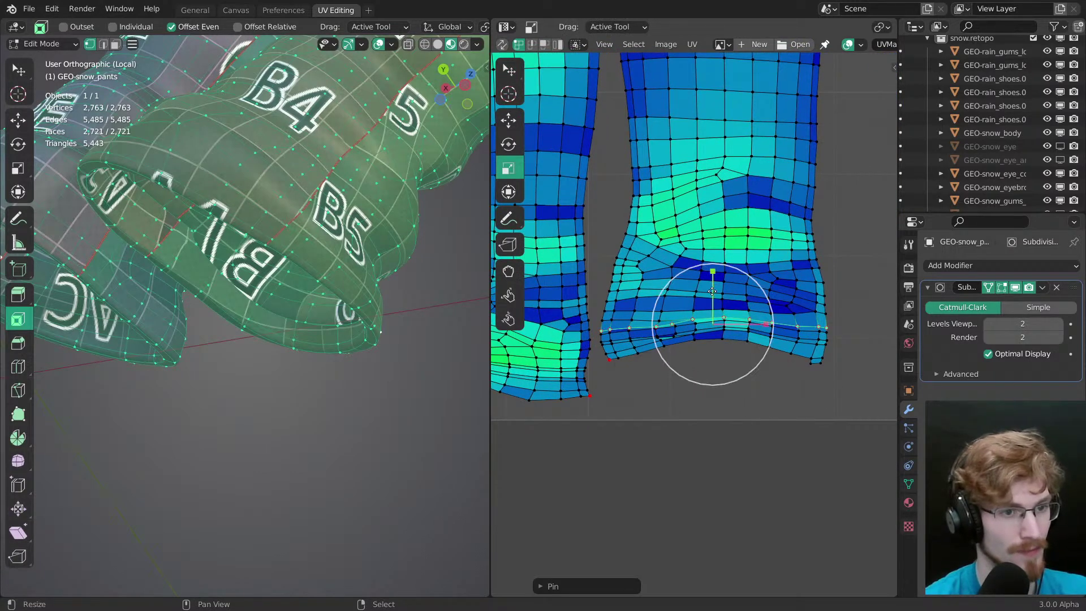
{"action": "key", "text": "s"}
{"action": "right_click", "coordinate": [714, 301]}
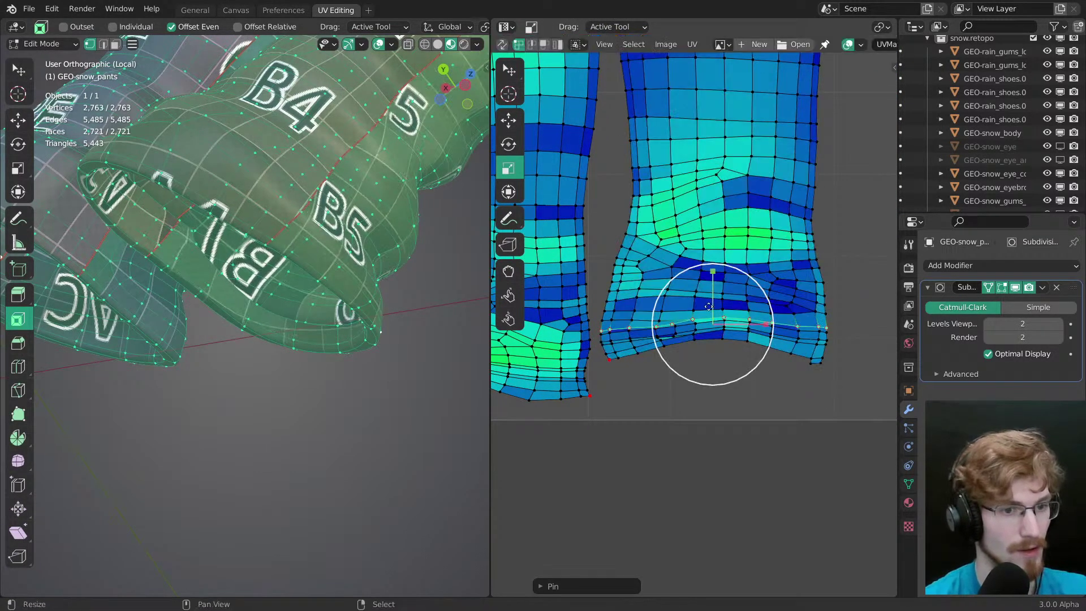
Step: Unpin the hem corner vertex of the second leg panel that faces the first panel and clear the selection
{"action": "right_click", "coordinate": [610, 365]}
{"action": "middle_click_drag", "start_coordinate": [607, 380], "coordinate": [699, 346]}
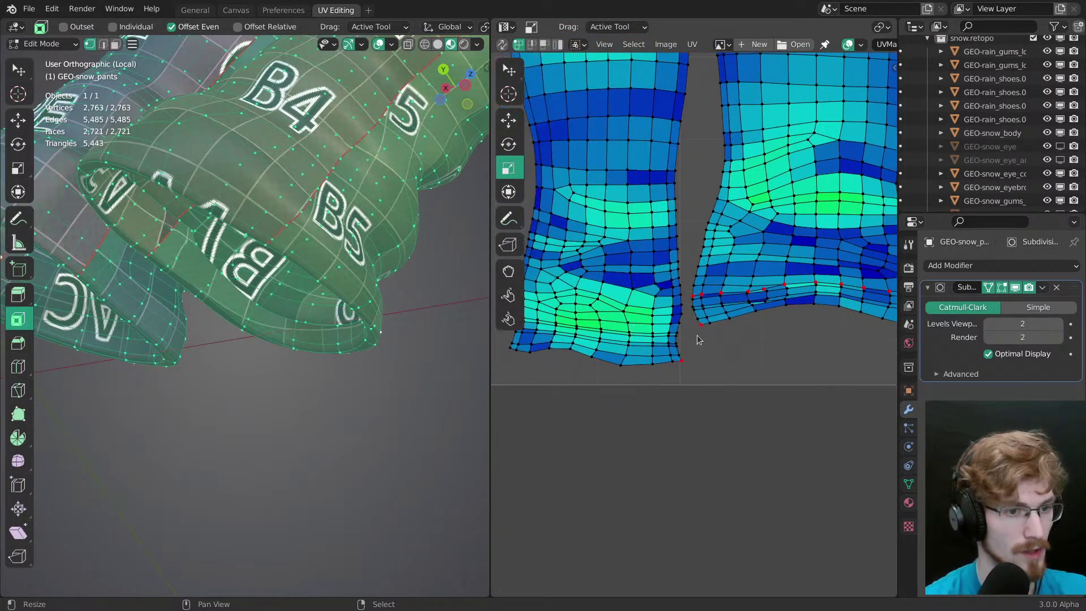
{"action": "key", "text": "alt+a"}
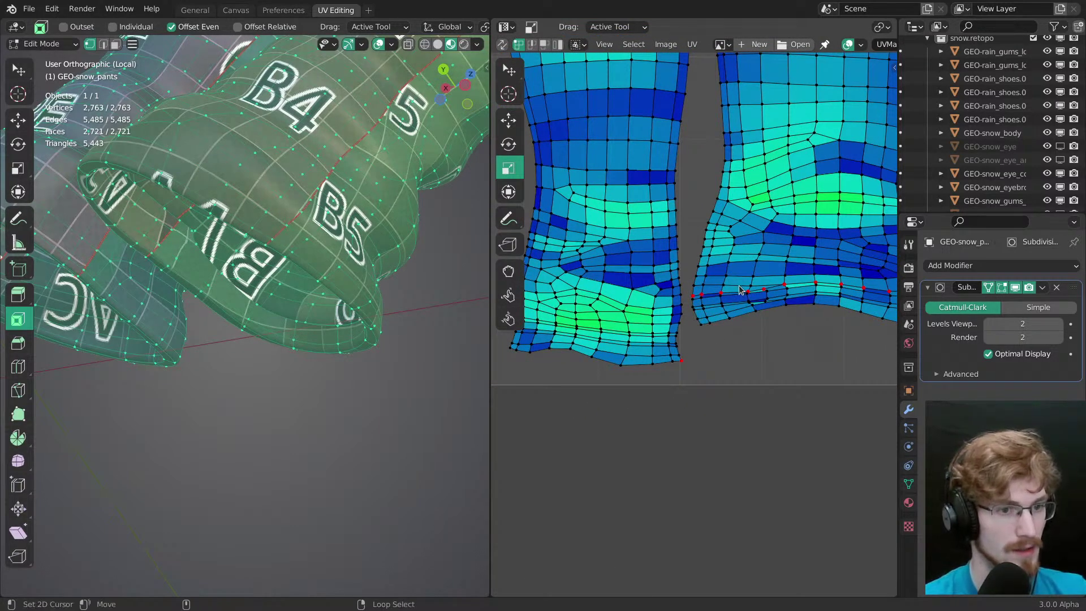
Step: Straighten the second panel's pinned cuff loop by scaling it to 0 vertically and enlarge it slightly with proportional editing
{"action": "middle_click_drag", "start_coordinate": [757, 303], "coordinate": [622, 329]}
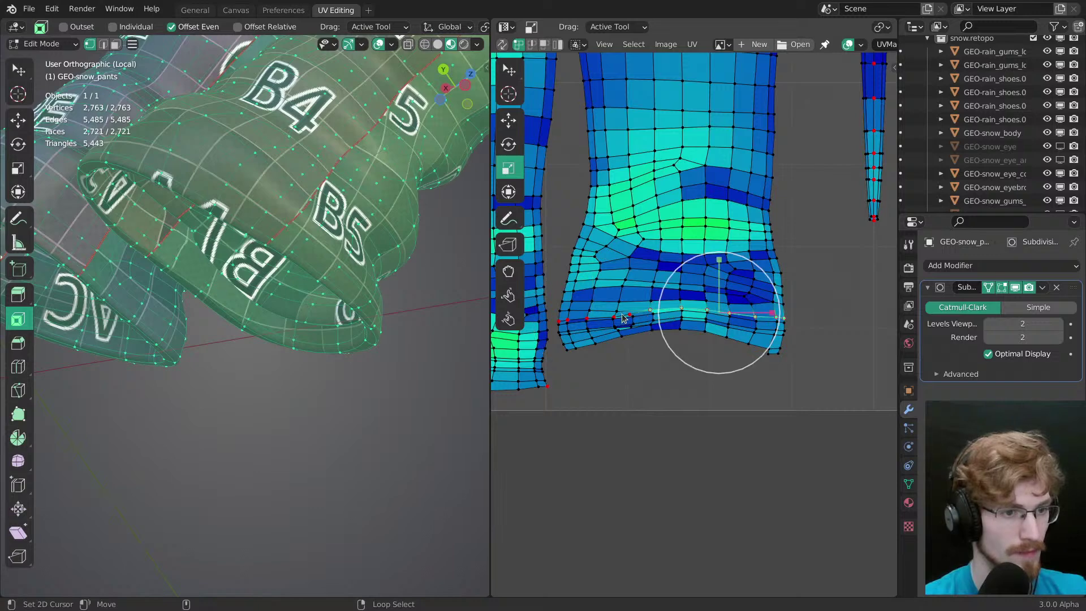
{"action": "left_click_drag", "start_coordinate": [671, 264], "coordinate": [671, 274]}
{"action": "key", "text": "0"}
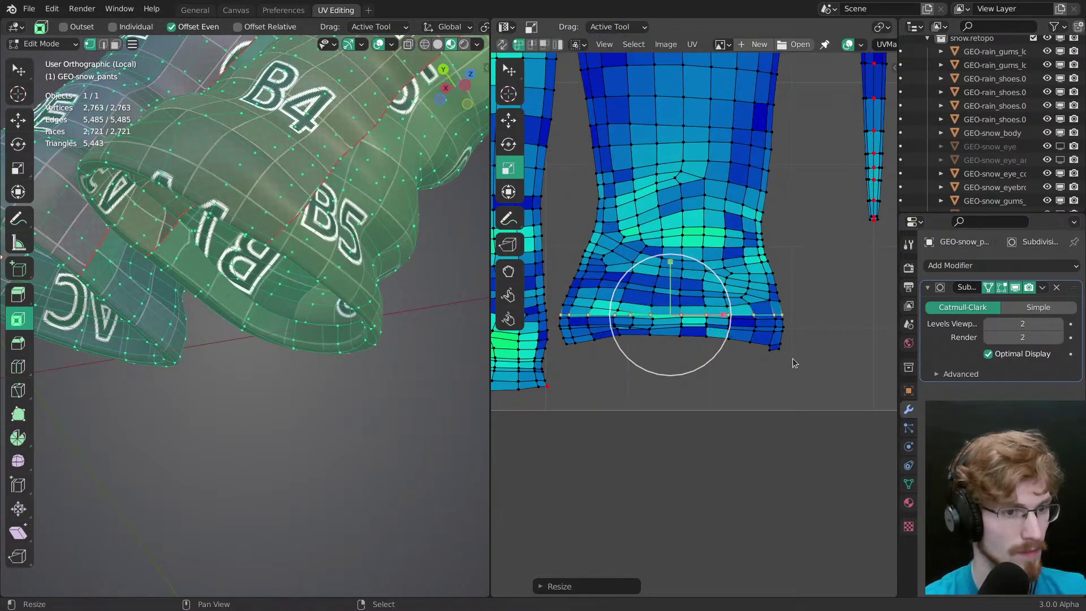
{"action": "key", "text": "o"}
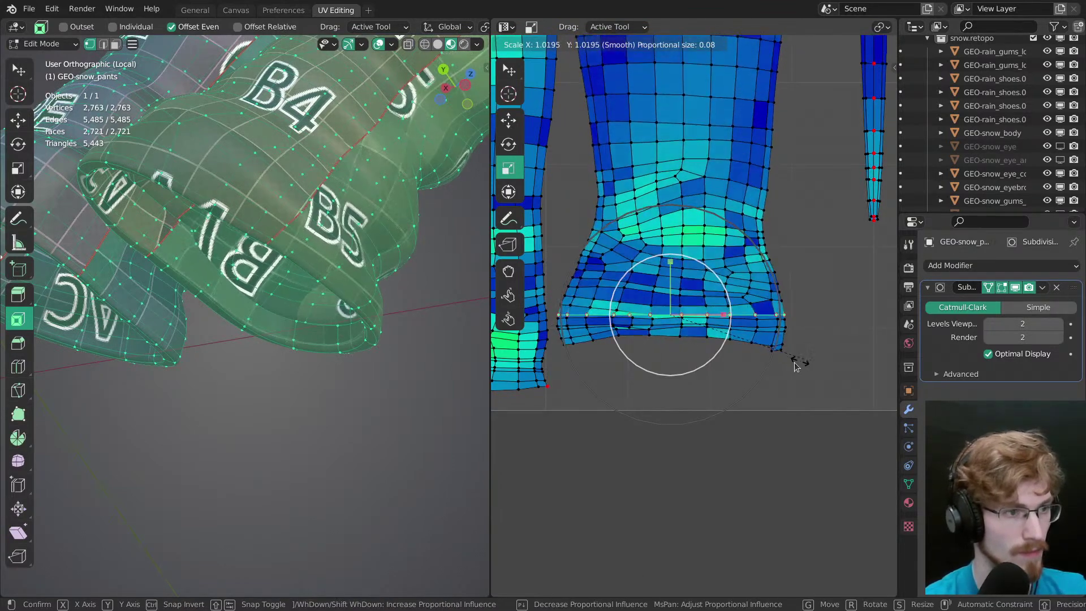
{"action": "left_click", "coordinate": [803, 358]}
Step: View the cuffs from the front and pin the cuff seam loop near the hem of the first leg panel
{"action": "scroll", "coordinate": [362, 344], "scroll_direction": "down", "scroll_amount": 3}
{"action": "key", "text": "grave"}
{"action": "left_click", "coordinate": [319, 285]}
{"action": "middle_click_drag", "start_coordinate": [318, 284], "coordinate": [336, 307], "text": "shift"}
{"action": "middle_click_drag", "start_coordinate": [498, 360], "coordinate": [703, 305]}
{"action": "scroll", "coordinate": [701, 304], "scroll_direction": "up", "scroll_amount": 1}
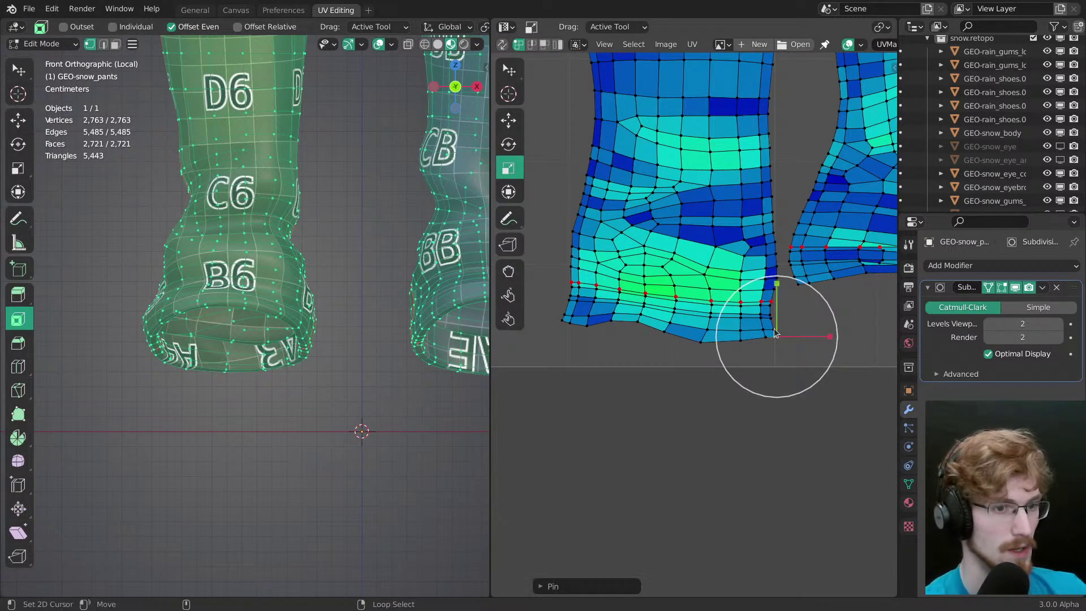
Step: Straighten the first leg panel's cuff loop horizontally and rescale it with live unwrapping
{"action": "right_click", "coordinate": [728, 294], "text": "alt"}
{"action": "left_click_drag", "start_coordinate": [666, 228], "coordinate": [682, 274]}
{"action": "right_click", "coordinate": [670, 282]}
{"action": "scroll", "coordinate": [667, 275], "scroll_direction": "up", "scroll_amount": 6}
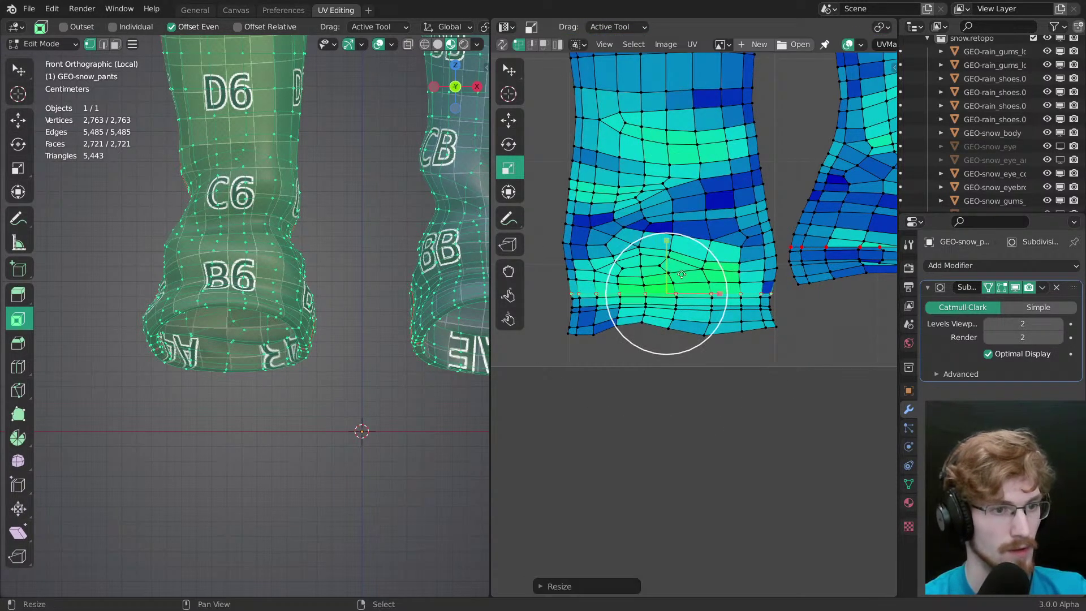
{"action": "key", "text": "s"}
{"action": "left_click", "coordinate": [790, 340]}
Step: Select the facing side seam loops of the first and second leg panels and pin them
{"action": "middle_click_drag", "start_coordinate": [790, 340], "coordinate": [770, 412], "text": "ctrl"}
{"action": "middle_click_drag", "start_coordinate": [771, 412], "coordinate": [739, 447]}
{"action": "middle_click_drag", "start_coordinate": [739, 327], "coordinate": [771, 344]}
{"action": "key", "text": "alt+a"}
{"action": "right_click", "coordinate": [699, 341], "text": "alt"}
{"action": "right_click", "coordinate": [686, 347], "text": "alt"}
{"action": "middle_click_drag", "start_coordinate": [678, 421], "coordinate": [673, 360], "text": "ctrl"}
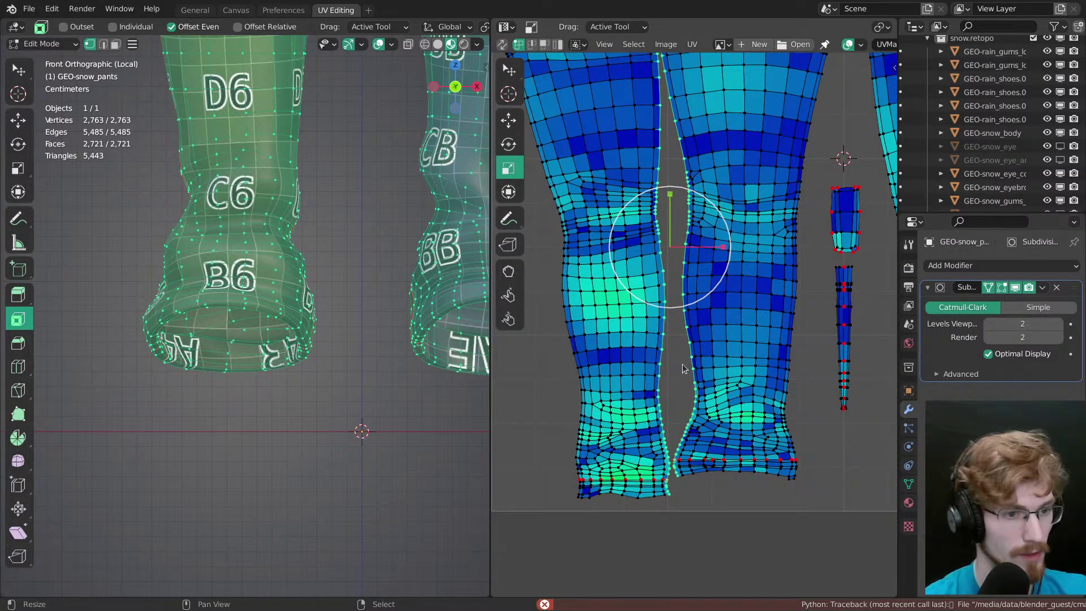
{"action": "left_click", "coordinate": [876, 31]}
{"action": "left_click", "coordinate": [895, 84]}
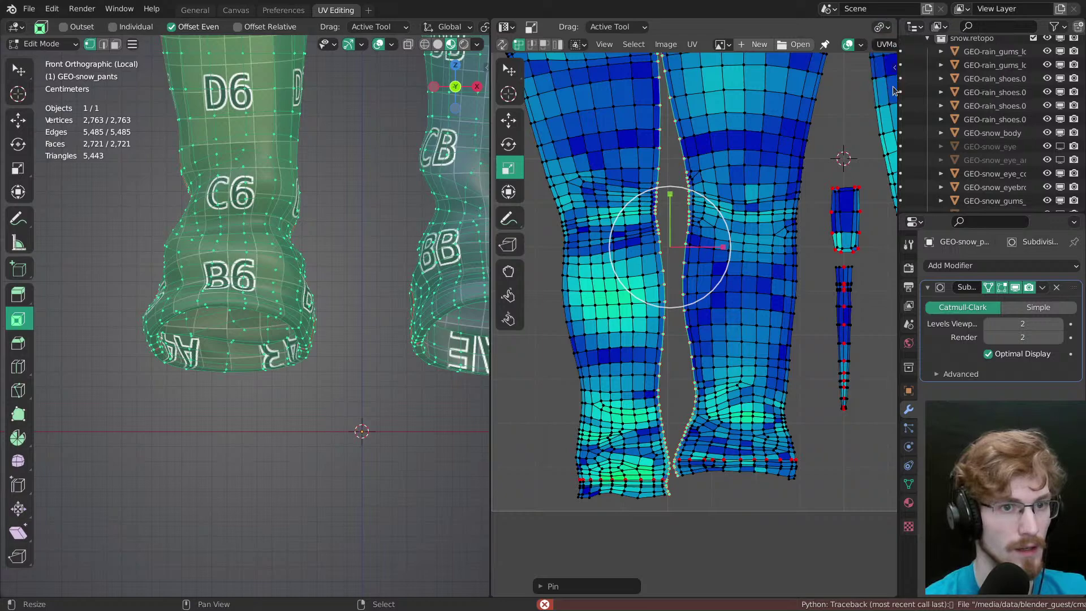
{"action": "middle_click_drag", "start_coordinate": [700, 266], "coordinate": [732, 379]}
{"action": "left_click_drag", "start_coordinate": [723, 389], "coordinate": [670, 407]}
{"action": "key", "text": "ctrl+z"}
Step: Select the loops on the first two leg panels and make small position adjustments to them
{"action": "right_click", "coordinate": [660, 407], "text": "alt"}
{"action": "right_click", "coordinate": [663, 400], "text": "alt"}
{"action": "middle_click_drag", "start_coordinate": [705, 399], "coordinate": [731, 286]}
{"action": "mouse_move", "coordinate": [736, 283]}
{"action": "left_mouse_down"}
{"action": "mouse_move", "coordinate": [705, 281]}
{"action": "mouse_move", "coordinate": [737, 285]}
{"action": "left_mouse_up"}
{"action": "key", "text": "g"}
{"action": "middle_click_drag", "start_coordinate": [720, 292], "coordinate": [720, 424]}
{"action": "right_click", "coordinate": [708, 319], "text": "alt"}
{"action": "middle_click_drag", "start_coordinate": [659, 378], "coordinate": [692, 342]}
Step: Nudge the selected linked island and shift the back pocket flap island above the first leg panel
{"action": "right_click", "coordinate": [652, 379]}
{"action": "key", "text": "ctrl+l"}
{"action": "key", "text": "g"}
{"action": "left_click_drag", "start_coordinate": [677, 349], "coordinate": [678, 357]}
{"action": "right_click", "coordinate": [629, 119]}
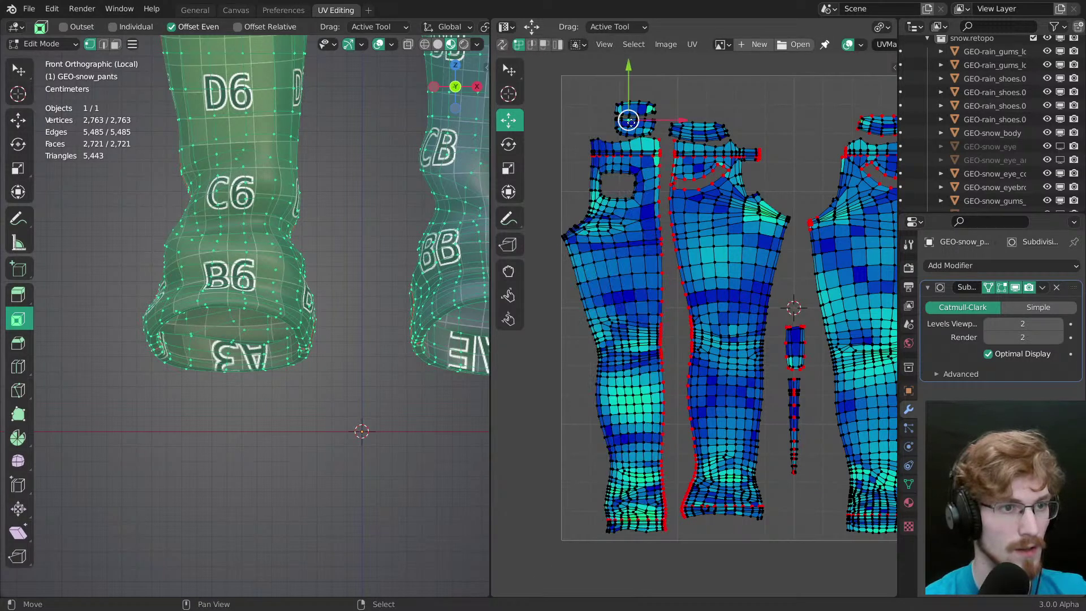
{"action": "left_click_drag", "start_coordinate": [633, 108], "coordinate": [620, 104]}
{"action": "key", "text": "alt+a"}
Step: Shift the second leg panel's side seam loop toward the first panel and refine its scale and position
{"action": "right_click", "coordinate": [690, 417], "text": "alt"}
{"action": "middle_click_drag", "start_coordinate": [690, 417], "coordinate": [635, 362]}
{"action": "middle_click_drag", "start_coordinate": [635, 363], "coordinate": [696, 290], "text": "ctrl"}
{"action": "left_click_drag", "start_coordinate": [685, 284], "coordinate": [662, 282]}
{"action": "middle_click_drag", "start_coordinate": [675, 263], "coordinate": [729, 345]}
{"action": "key", "text": "ctrl+z"}
{"action": "mouse_move", "coordinate": [731, 368]}
{"action": "left_mouse_down"}
{"action": "mouse_move", "coordinate": [703, 366]}
{"action": "mouse_move", "coordinate": [713, 367]}
{"action": "left_mouse_up"}
{"action": "key", "text": "s"}
{"action": "key", "text": "g"}
{"action": "key", "text": "s"}
{"action": "key", "text": "g"}
Step: Move individual vertices at the cuff end of the leg panels sideways and clear the selection
{"action": "middle_click_drag", "start_coordinate": [334, 273], "coordinate": [357, 360], "text": "ctrl"}
{"action": "middle_click_drag", "start_coordinate": [724, 590], "coordinate": [682, 170]}
{"action": "right_click", "coordinate": [562, 450]}
{"action": "middle_click_drag", "start_coordinate": [588, 450], "coordinate": [678, 419]}
{"action": "left_click_drag", "start_coordinate": [690, 417], "coordinate": [817, 418]}
{"action": "right_click", "coordinate": [674, 418]}
{"action": "right_click", "coordinate": [729, 417]}
{"action": "middle_click_drag", "start_coordinate": [818, 419], "coordinate": [687, 433]}
{"action": "left_click_drag", "start_coordinate": [701, 432], "coordinate": [694, 432]}
{"action": "middle_click_drag", "start_coordinate": [701, 442], "coordinate": [718, 557], "text": "ctrl"}
{"action": "key", "text": "alt+a"}
Step: Circle-select vertices near the top of the leg panels and adjust them with small moves and a rotation
{"action": "middle_click_drag", "start_coordinate": [637, 208], "coordinate": [671, 403]}
{"action": "middle_click_drag", "start_coordinate": [782, 242], "coordinate": [667, 361]}
{"action": "middle_click_drag", "start_coordinate": [668, 362], "coordinate": [683, 229], "text": "ctrl"}
{"action": "key", "text": "c"}
{"action": "left_click", "coordinate": [680, 326]}
{"action": "mouse_move", "coordinate": [680, 326]}
{"action": "left_mouse_down"}
{"action": "mouse_move", "coordinate": [683, 336]}
{"action": "mouse_move", "coordinate": [649, 324]}
{"action": "left_mouse_up"}
{"action": "key", "text": "g"}
{"action": "key", "text": "r"}
{"action": "left_click_drag", "start_coordinate": [695, 335], "coordinate": [696, 342]}
{"action": "key", "text": "g"}
{"action": "left_click_drag", "start_coordinate": [700, 349], "coordinate": [691, 347]}
Step: Make a final small vertex nudge near the top of the leg panels, clear the selection and save the file
{"action": "middle_click_drag", "start_coordinate": [670, 357], "coordinate": [765, 354]}
{"action": "left_click_drag", "start_coordinate": [763, 354], "coordinate": [762, 356]}
{"action": "middle_click_drag", "start_coordinate": [736, 335], "coordinate": [812, 447]}
{"action": "key", "text": "alt+a"}
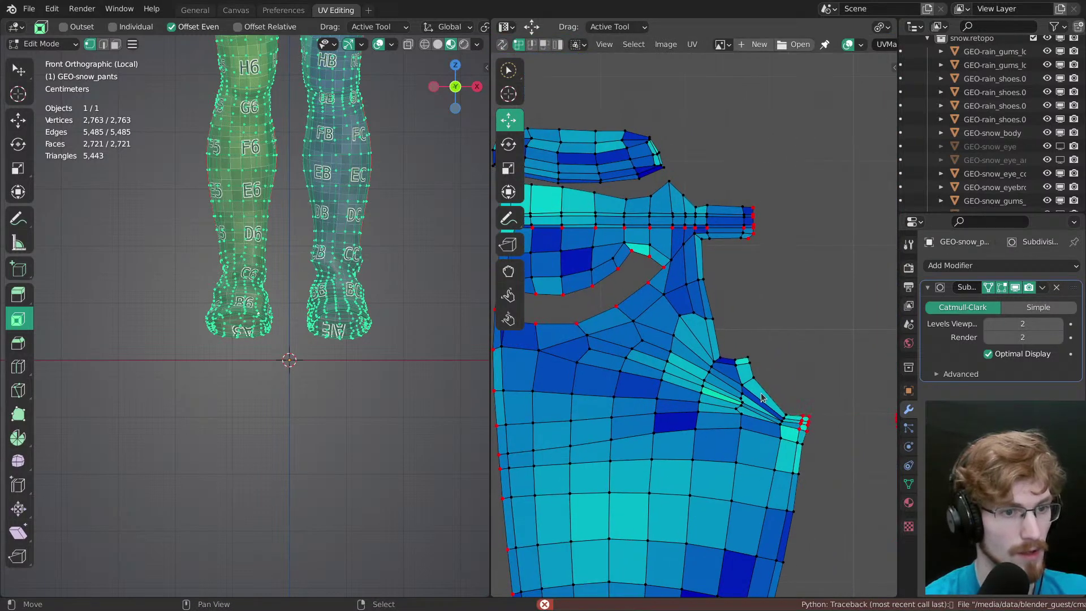
{"action": "middle_click_drag", "start_coordinate": [752, 340], "coordinate": [731, 401], "text": "ctrl"}
{"action": "key", "text": "ctrl+s"}
{"action": "middle_click_drag", "start_coordinate": [607, 370], "coordinate": [712, 317]}
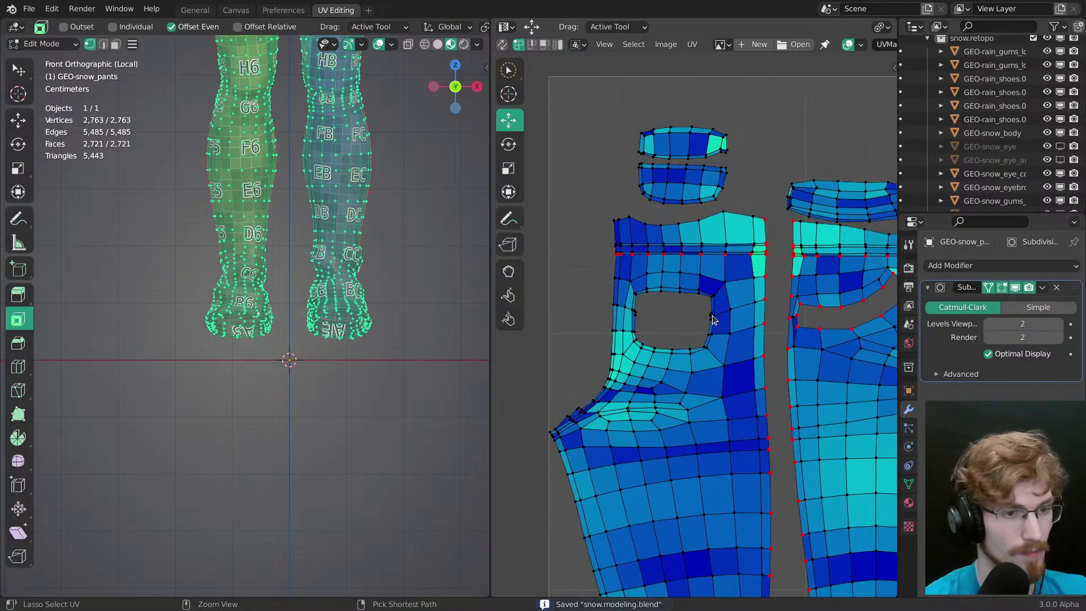
Step: Hide the overlays, examine the checker texture on the pants from front and back, and save the file
{"action": "middle_click_drag", "start_coordinate": [362, 164], "coordinate": [374, 352], "text": "shift"}
{"action": "key", "text": "z"}
{"action": "middle_click_drag", "start_coordinate": [345, 216], "coordinate": [351, 349], "text": "shift"}
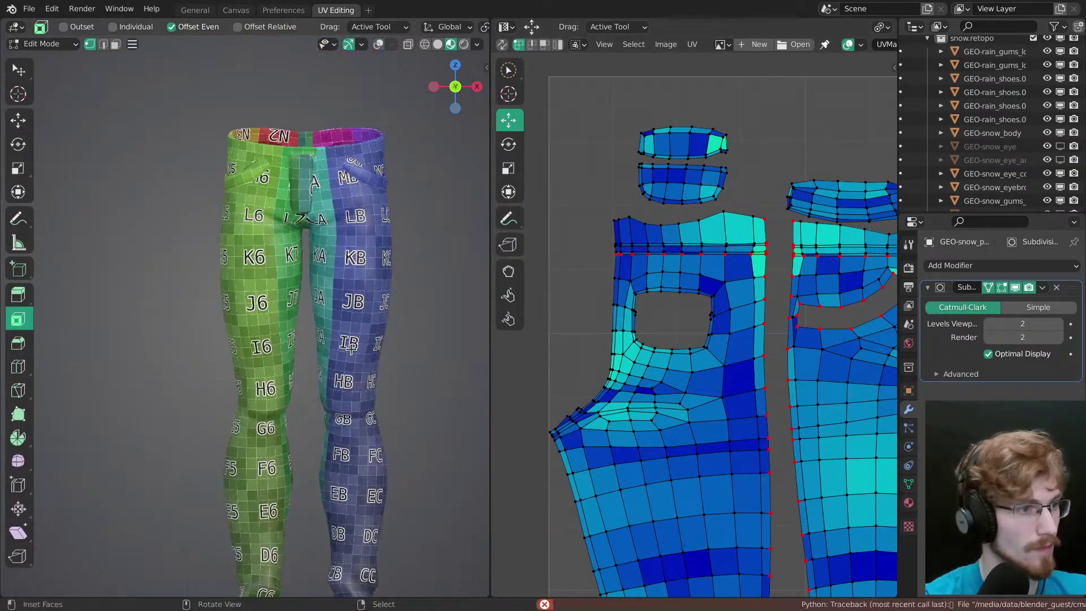
{"action": "middle_click_drag", "start_coordinate": [402, 405], "coordinate": [418, 297]}
{"action": "middle_click_drag", "start_coordinate": [331, 323], "coordinate": [421, 299]}
{"action": "scroll", "coordinate": [376, 220], "scroll_direction": "up", "scroll_amount": 5}
{"action": "middle_click_drag", "start_coordinate": [368, 213], "coordinate": [310, 383]}
{"action": "scroll", "coordinate": [363, 329], "scroll_direction": "down", "scroll_amount": 3}
{"action": "scroll", "coordinate": [333, 335], "scroll_direction": "up", "scroll_amount": 4}
{"action": "key", "text": "ctrl+s"}
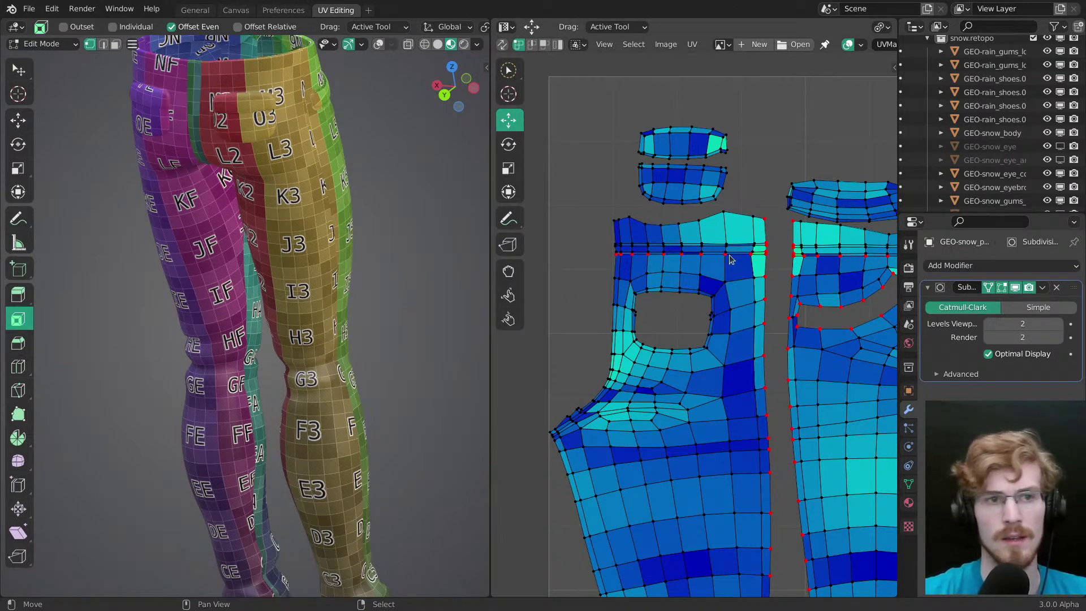
{"action": "key", "text": "w"}
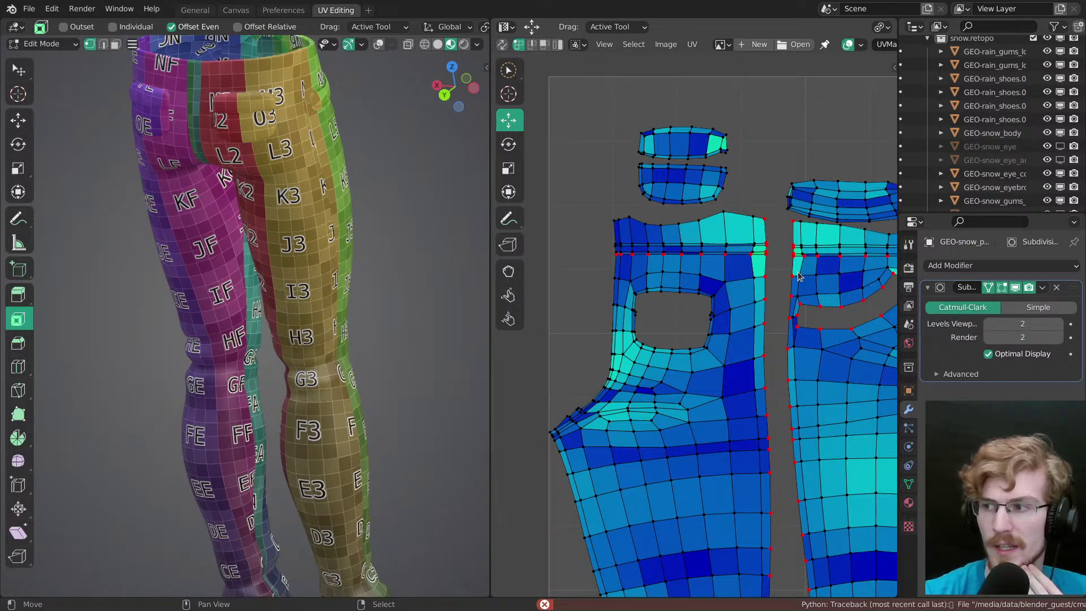
{"action": "middle_click_drag", "start_coordinate": [430, 317], "coordinate": [374, 320]}
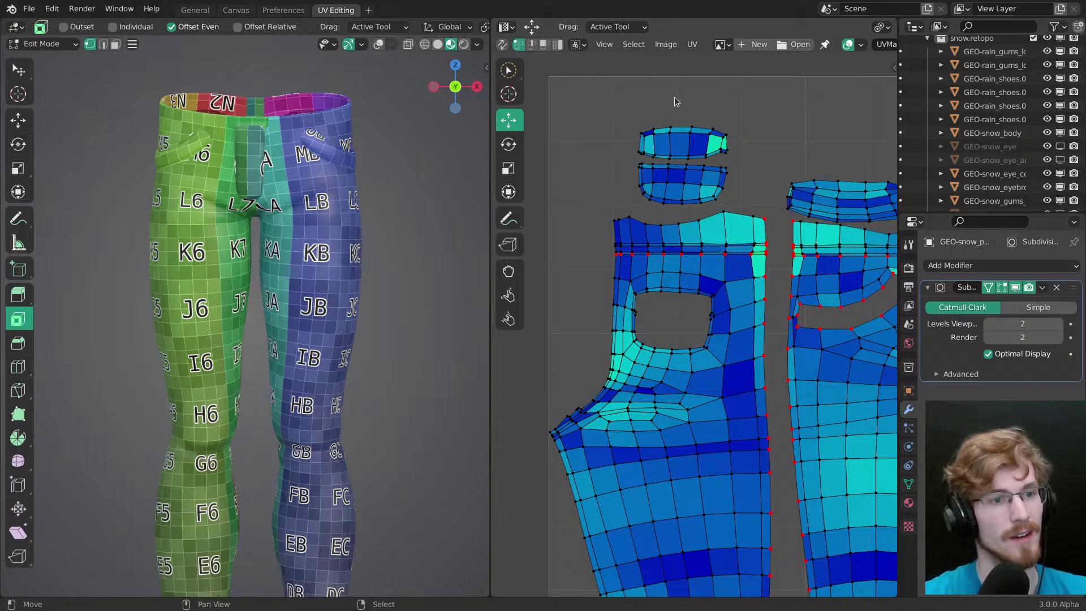
Step: Unpin the topmost side seam vertices of the first and second leg panels and clear the selection
{"action": "scroll", "coordinate": [667, 61], "scroll_direction": "right", "scroll_amount": 5, "text": "ctrl"}
{"action": "left_click", "coordinate": [634, 221]}
{"action": "mouse_move", "coordinate": [649, 285]}
{"action": "middle_mouse_down"}
{"action": "mouse_move", "coordinate": [662, 339]}
{"action": "mouse_move", "coordinate": [662, 273]}
{"action": "middle_mouse_up"}
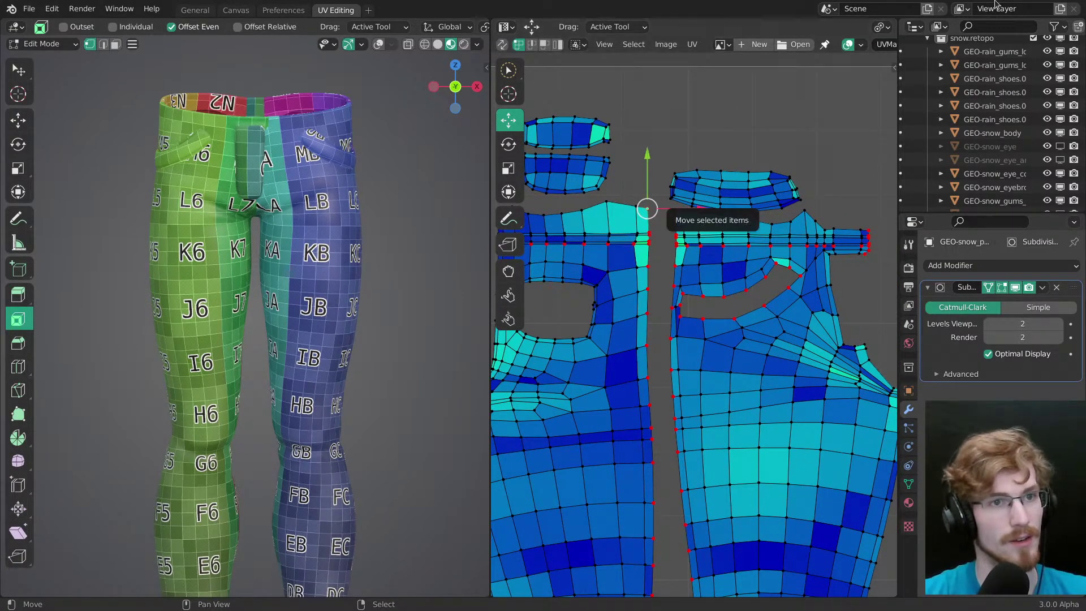
{"action": "scroll", "coordinate": [662, 259], "scroll_direction": "up", "scroll_amount": 3}
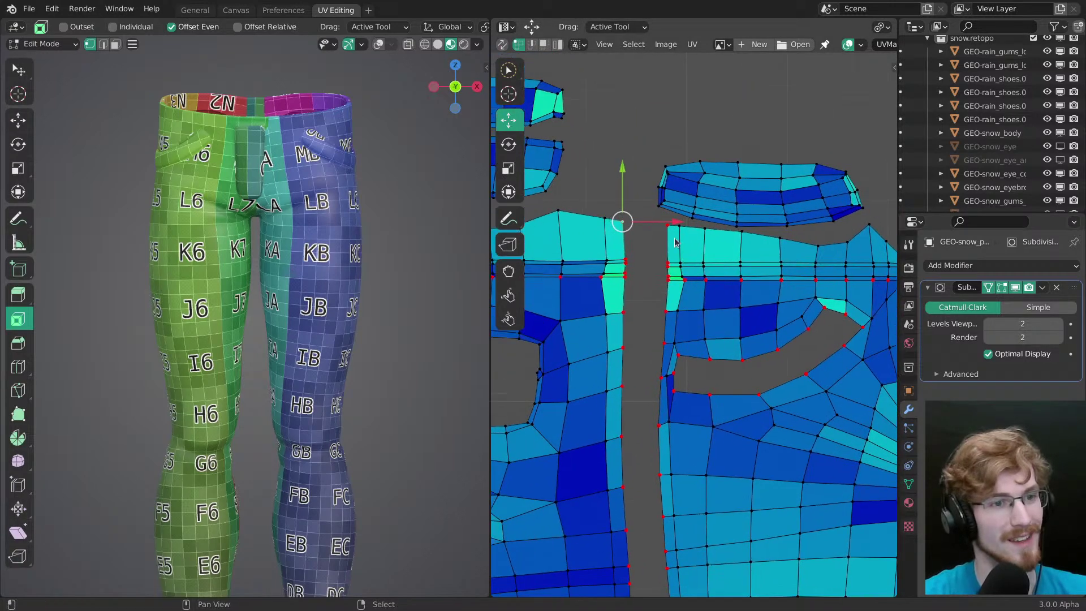
{"action": "right_click", "coordinate": [668, 225]}
{"action": "right_click", "coordinate": [623, 221], "text": "shift"}
{"action": "key", "text": "alt+p"}
{"action": "key", "text": "alt+a"}
Step: Nudge the top side seam vertex of the first leg panel vertically by a small amount
{"action": "middle_click_drag", "start_coordinate": [798, 322], "coordinate": [693, 320]}
{"action": "middle_click_drag", "start_coordinate": [694, 320], "coordinate": [693, 259], "text": "ctrl"}
{"action": "right_click", "coordinate": [608, 282]}
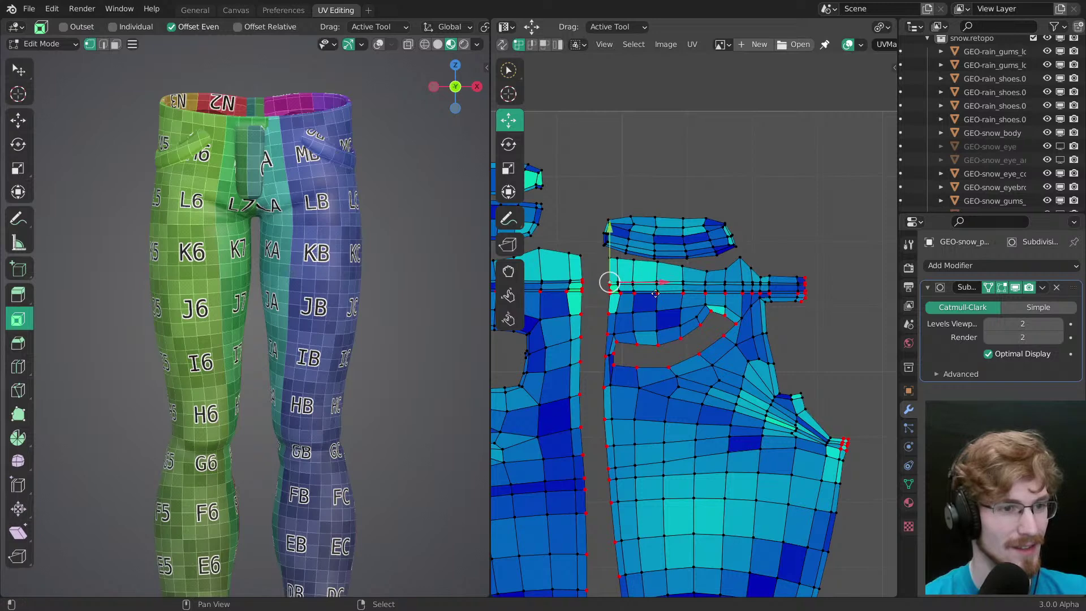
{"action": "middle_click_drag", "start_coordinate": [617, 253], "coordinate": [647, 260]}
{"action": "key", "text": "g"}
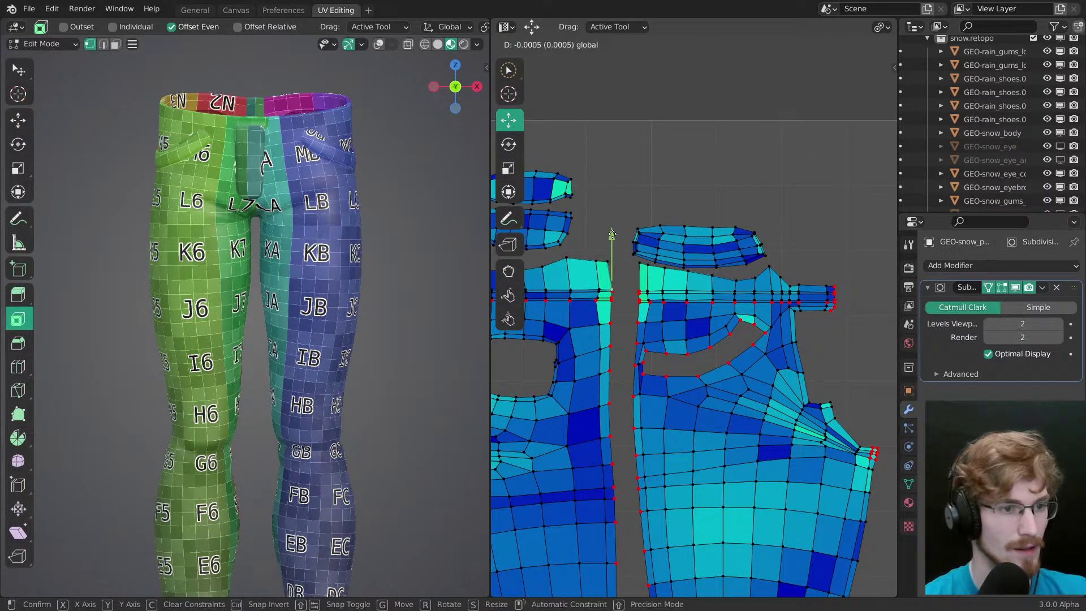
{"action": "left_click", "coordinate": [613, 233]}
Step: Nudge the matching top side seam vertex of the second leg panel, clear the selection and save the file
{"action": "right_click", "coordinate": [639, 291]}
{"action": "left_click_drag", "start_coordinate": [637, 248], "coordinate": [638, 246]}
{"action": "key", "text": "alt+a"}
{"action": "middle_click_drag", "start_coordinate": [649, 298], "coordinate": [593, 317], "text": "ctrl"}
{"action": "key", "text": "ctrl+s"}
Step: Select the border loop of the curved front pocket island above the second leg panel and pin it
{"action": "middle_click_drag", "start_coordinate": [741, 317], "coordinate": [744, 268], "text": "ctrl"}
{"action": "middle_click_drag", "start_coordinate": [744, 269], "coordinate": [639, 297]}
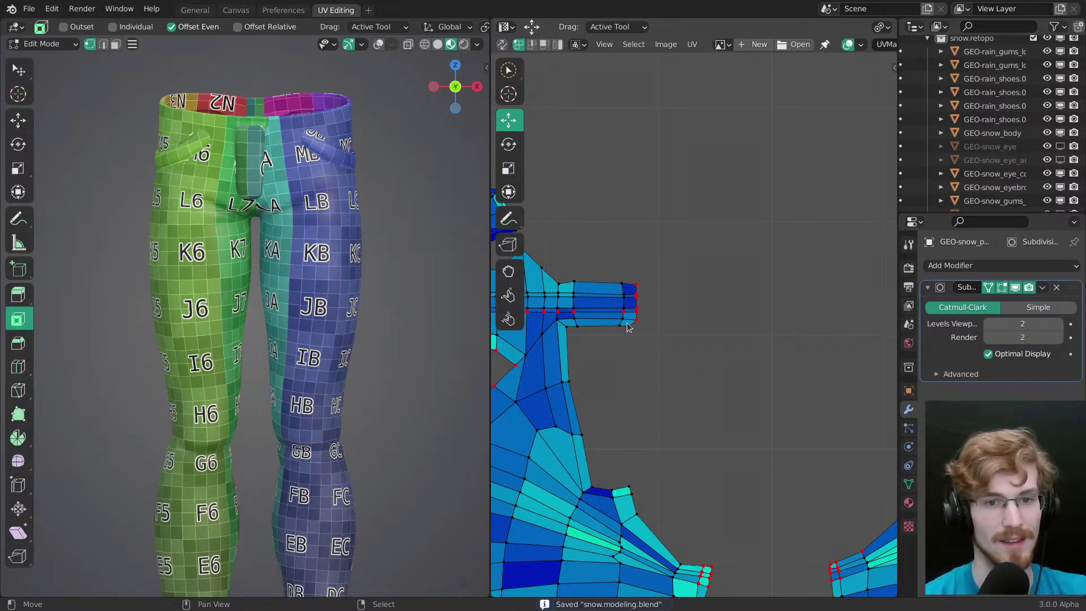
{"action": "middle_click_drag", "start_coordinate": [647, 339], "coordinate": [695, 476], "text": "ctrl"}
{"action": "middle_click_drag", "start_coordinate": [694, 476], "coordinate": [671, 403]}
{"action": "middle_click_drag", "start_coordinate": [769, 303], "coordinate": [634, 320], "text": "ctrl"}
{"action": "middle_click_drag", "start_coordinate": [628, 318], "coordinate": [871, 368]}
{"action": "middle_click_drag", "start_coordinate": [699, 315], "coordinate": [740, 234], "text": "ctrl"}
{"action": "right_click", "coordinate": [731, 308], "text": "alt"}
{"action": "middle_click_drag", "start_coordinate": [686, 341], "coordinate": [817, 319], "text": "ctrl"}
{"action": "key", "text": "p"}
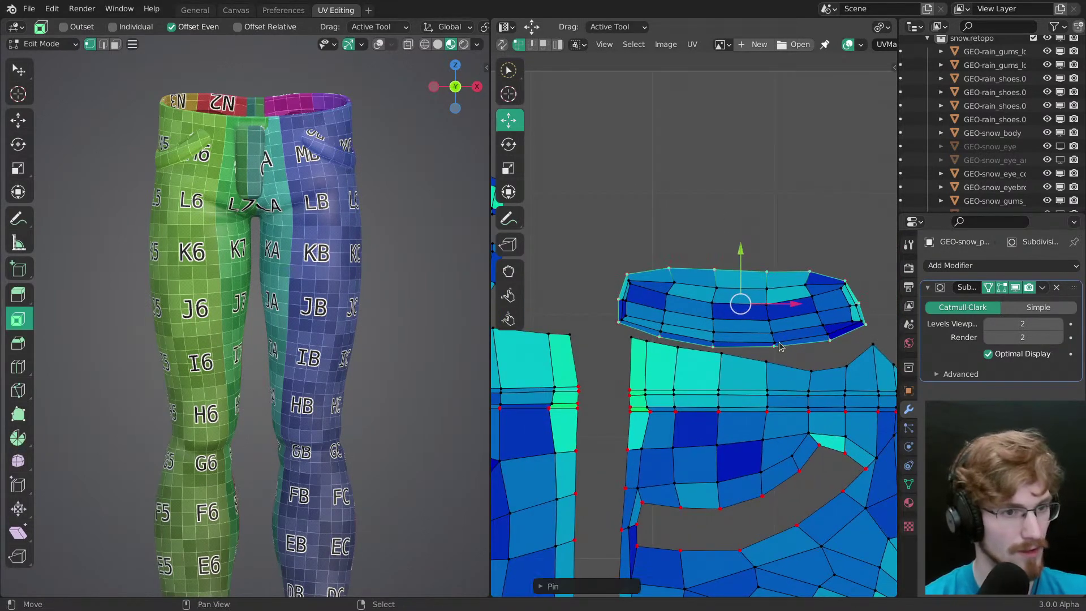
Step: Move the two upper corner vertices of the front pocket island slightly outward and save the file
{"action": "key", "text": "alt+a"}
{"action": "key", "text": "w"}
{"action": "right_click", "coordinate": [628, 265]}
{"action": "key", "text": "g"}
{"action": "left_click", "coordinate": [629, 264]}
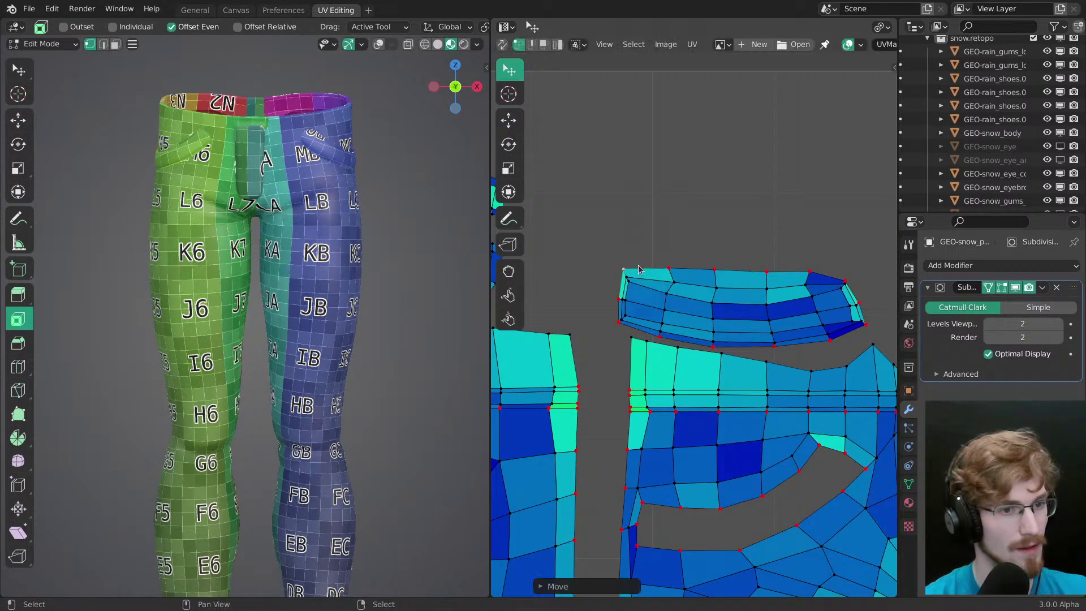
{"action": "right_click", "coordinate": [854, 268]}
{"action": "key", "text": "g"}
{"action": "left_click", "coordinate": [855, 265]}
{"action": "middle_click_drag", "start_coordinate": [846, 305], "coordinate": [828, 419], "text": "ctrl"}
{"action": "middle_click_drag", "start_coordinate": [737, 320], "coordinate": [797, 338]}
{"action": "middle_click_drag", "start_coordinate": [798, 338], "coordinate": [771, 442], "text": "ctrl"}
{"action": "middle_click_drag", "start_coordinate": [770, 443], "coordinate": [757, 188], "text": "ctrl"}
{"action": "key", "text": "ctrl+s"}
Step: Select and pin the border loops of the two back pocket islands above the first leg panel
{"action": "left_click", "coordinate": [717, 339], "text": "alt"}
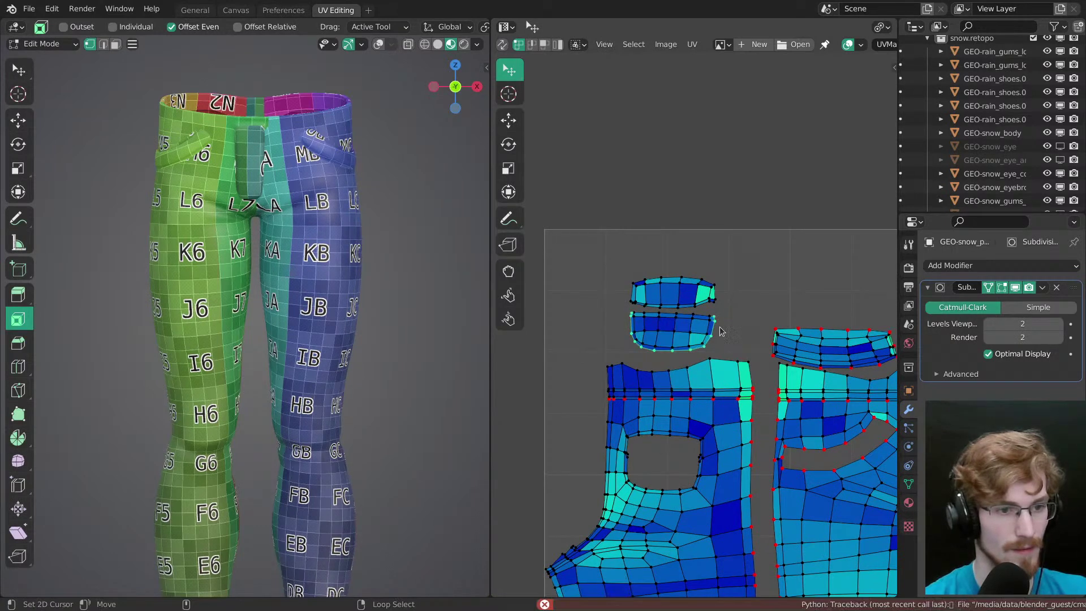
{"action": "right_click", "coordinate": [713, 281], "text": "alt+shift"}
{"action": "right_click", "coordinate": [713, 280], "text": "alt+shift"}
{"action": "right_click", "coordinate": [712, 279], "text": "alt"}
{"action": "right_click", "coordinate": [713, 280], "text": "alt"}
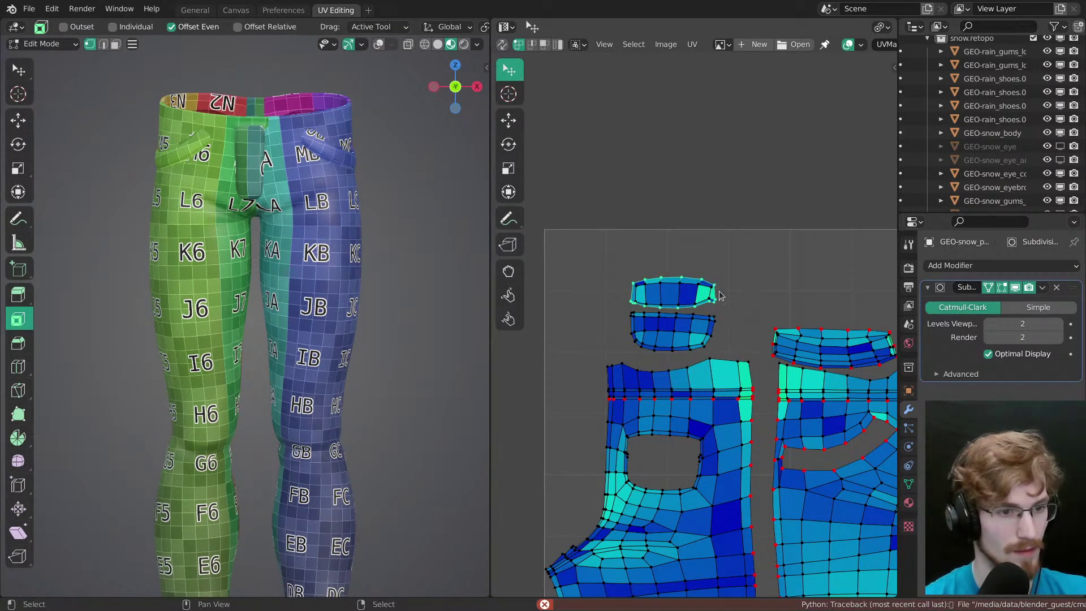
{"action": "right_click", "coordinate": [721, 333], "text": "alt"}
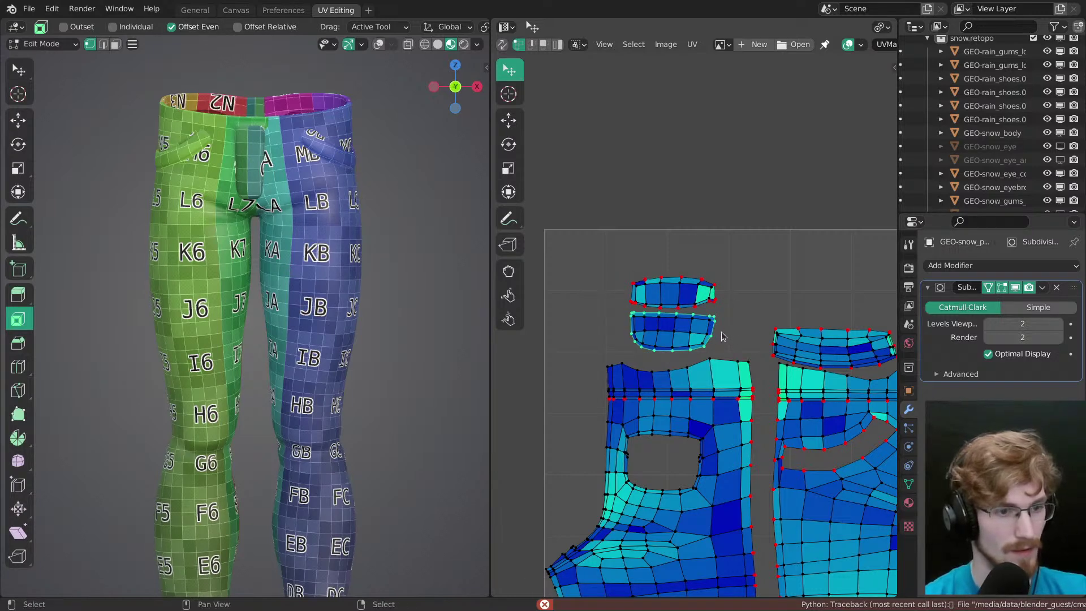
Step: Rotate and shift the lower back pocket island slightly with smooth proportional editing
{"action": "scroll", "coordinate": [721, 334], "scroll_direction": "up", "scroll_amount": 2}
{"action": "key", "text": "r"}
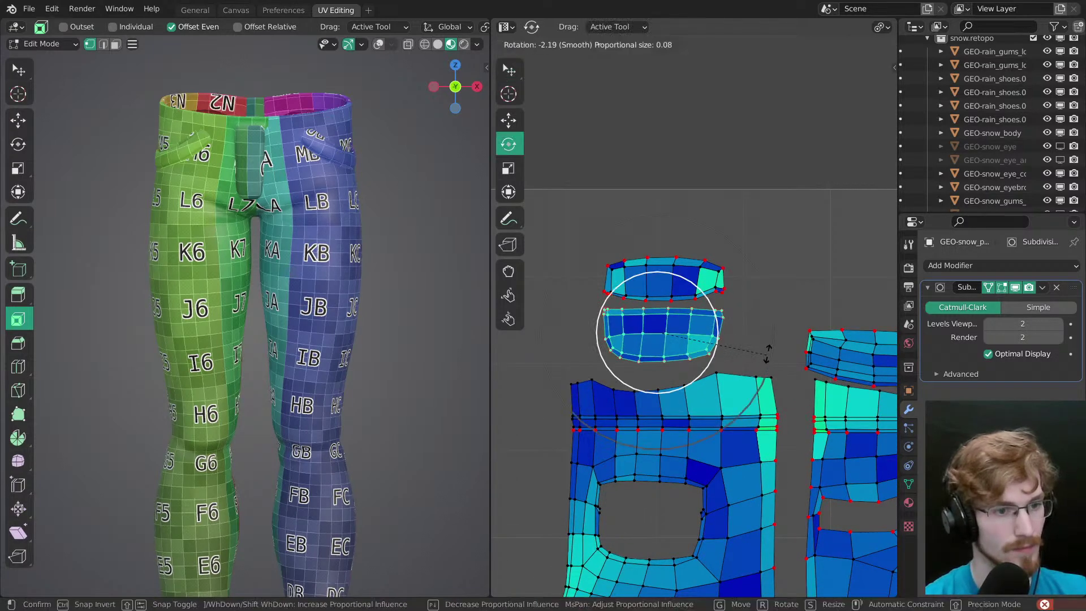
{"action": "left_click", "coordinate": [767, 355]}
{"action": "key", "text": "g"}
{"action": "left_click", "coordinate": [765, 355]}
Step: Rotate and move the upper back pocket island slightly to line up with the lower one, and clear the selection
{"action": "right_click", "coordinate": [715, 289]}
{"action": "key", "text": "l"}
{"action": "key", "text": "r"}
{"action": "left_click", "coordinate": [763, 319]}
{"action": "key", "text": "g"}
{"action": "left_click", "coordinate": [759, 323]}
{"action": "key", "text": "alt+a"}
Step: Nudge the end corner vertices of the back pocket islands and save the file
{"action": "middle_click_drag", "start_coordinate": [757, 320], "coordinate": [736, 275], "text": "ctrl"}
{"action": "key", "text": "w"}
{"action": "left_click_drag", "start_coordinate": [727, 287], "coordinate": [730, 287]}
{"action": "left_click_drag", "start_coordinate": [729, 280], "coordinate": [733, 254]}
{"action": "left_click_drag", "start_coordinate": [729, 279], "coordinate": [730, 277]}
{"action": "middle_click_drag", "start_coordinate": [685, 320], "coordinate": [680, 297], "text": "ctrl"}
{"action": "key", "text": "ctrl+s"}
Step: Select only the front pocket island above the second leg panel and move it slightly up, away from the panel
{"action": "middle_click_drag", "start_coordinate": [729, 425], "coordinate": [678, 313]}
{"action": "middle_click_drag", "start_coordinate": [806, 290], "coordinate": [704, 317]}
{"action": "middle_click_drag", "start_coordinate": [613, 314], "coordinate": [710, 356]}
{"action": "key", "text": "l"}
{"action": "key", "text": "l"}
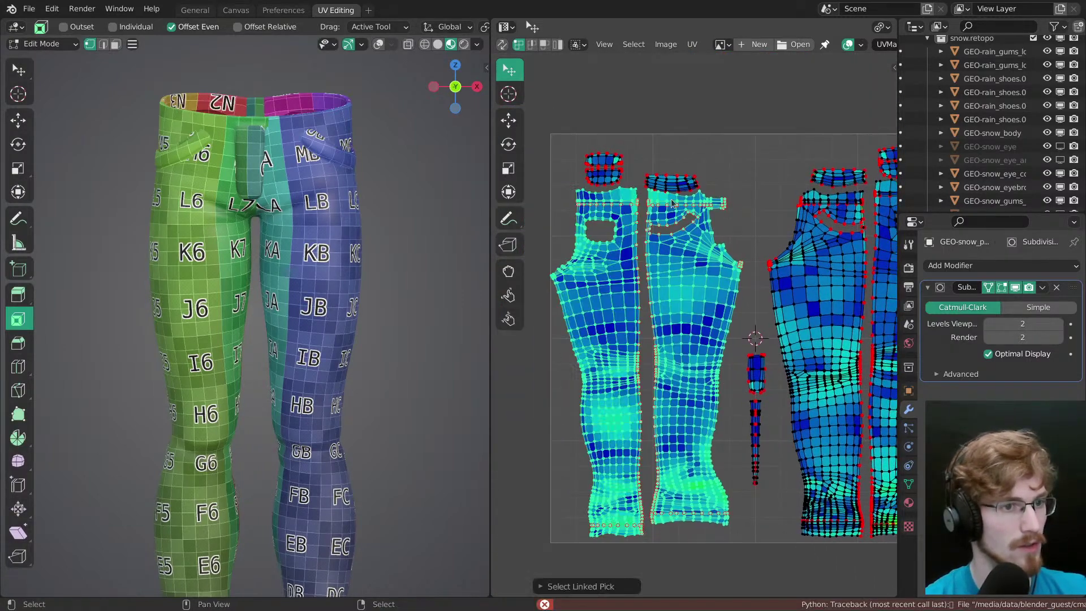
{"action": "key", "text": "l"}
{"action": "key", "text": "alt+a"}
{"action": "key", "text": "l"}
{"action": "key", "text": "g"}
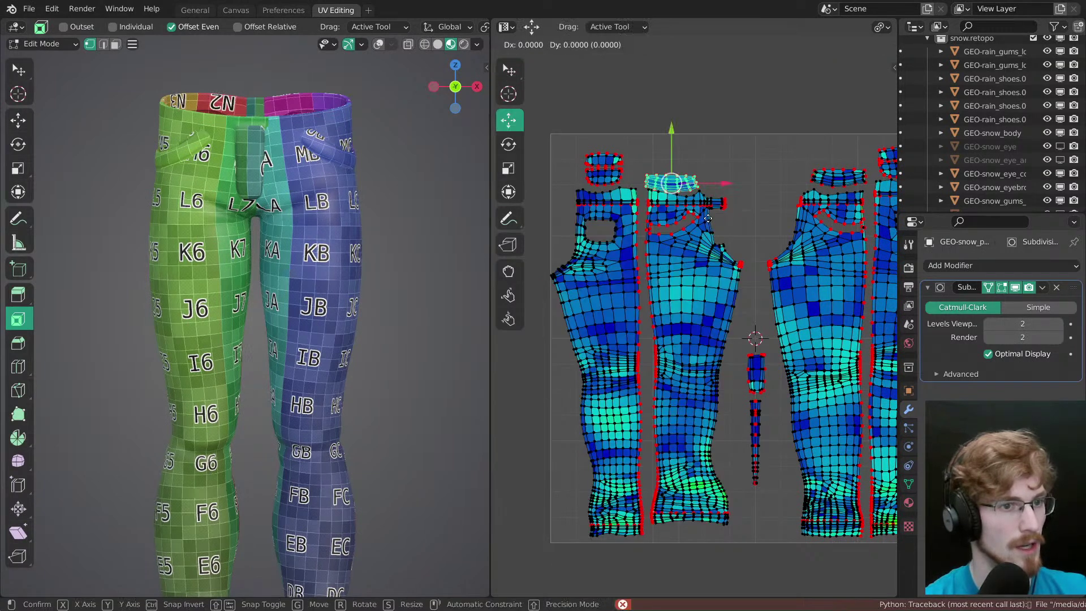
{"action": "left_click_drag", "start_coordinate": [708, 219], "coordinate": [710, 213]}
Step: Select all panel and pocket islands of the finished leg and mirror them in X about the 2D cursor
{"action": "key", "text": "l"}
{"action": "key", "text": "l"}
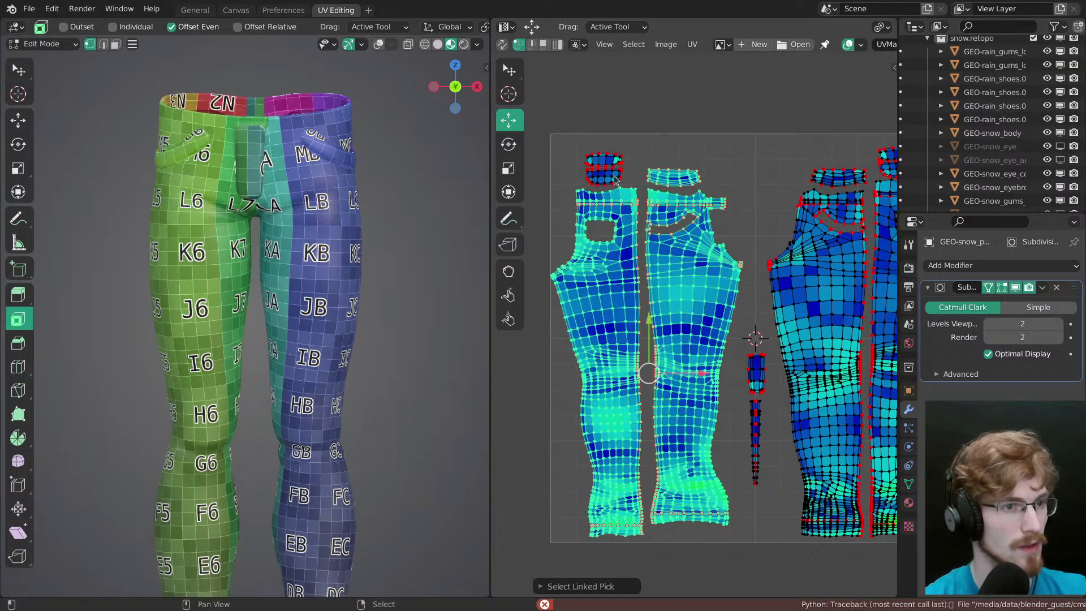
{"action": "key", "text": "l"}
{"action": "key", "text": "l"}
{"action": "middle_click_drag", "start_coordinate": [758, 229], "coordinate": [666, 216]}
{"action": "middle_click_drag", "start_coordinate": [666, 216], "coordinate": [649, 278], "text": "ctrl"}
{"action": "key", "text": "period"}
{"action": "left_click", "coordinate": [732, 308]}
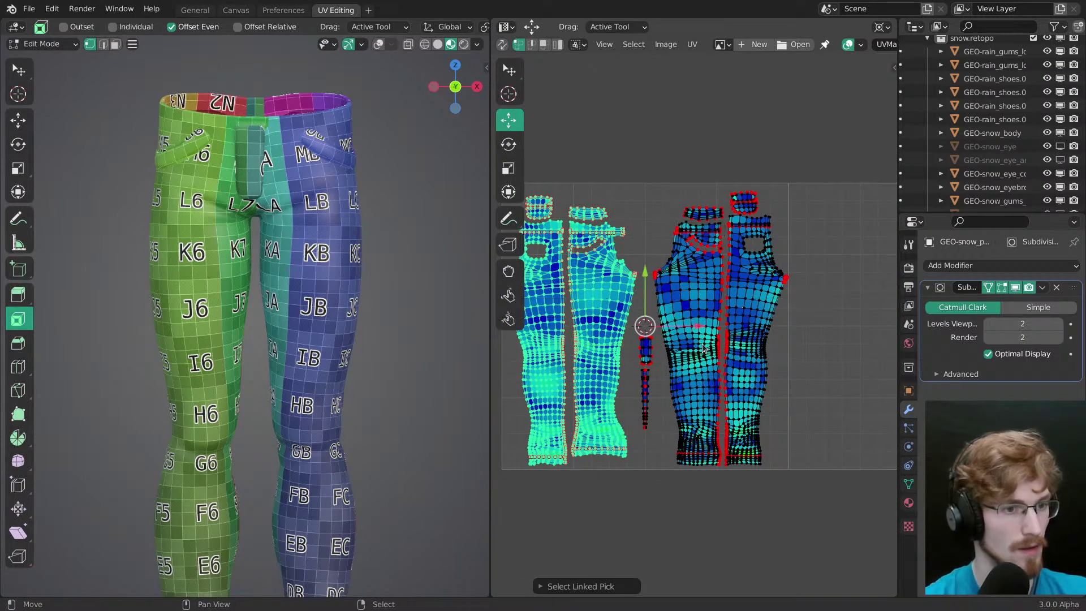
{"action": "key", "text": "ctrl+m"}
{"action": "key", "text": "x"}
{"action": "left_click", "coordinate": [703, 344]}
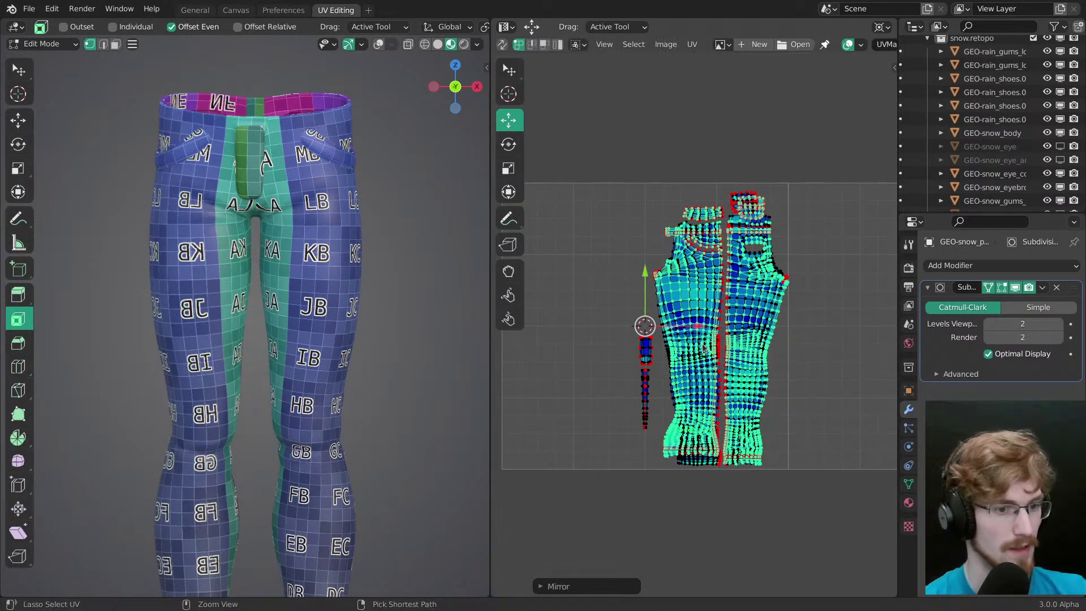
Step: Clear the UV selection, switch the UV selection to faces, show the overlays and view the pants from the front
{"action": "middle_click_drag", "start_coordinate": [701, 356], "coordinate": [708, 240], "text": "ctrl"}
{"action": "middle_click_drag", "start_coordinate": [679, 435], "coordinate": [654, 295]}
{"action": "middle_click_drag", "start_coordinate": [649, 411], "coordinate": [651, 367], "text": "ctrl"}
{"action": "key", "text": "alt+a"}
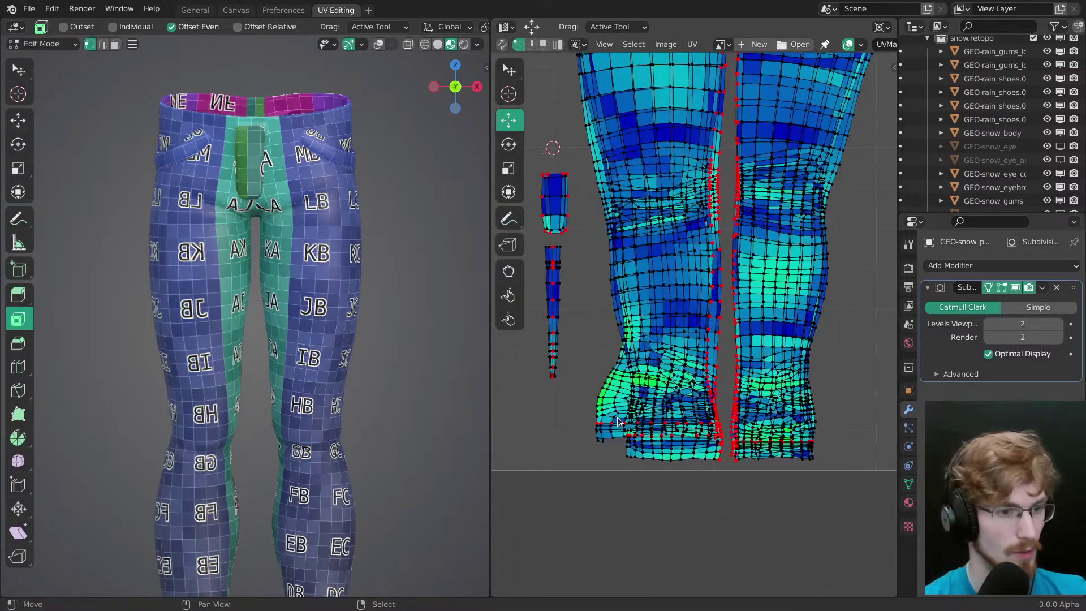
{"action": "key", "text": "3"}
{"action": "key", "text": "z"}
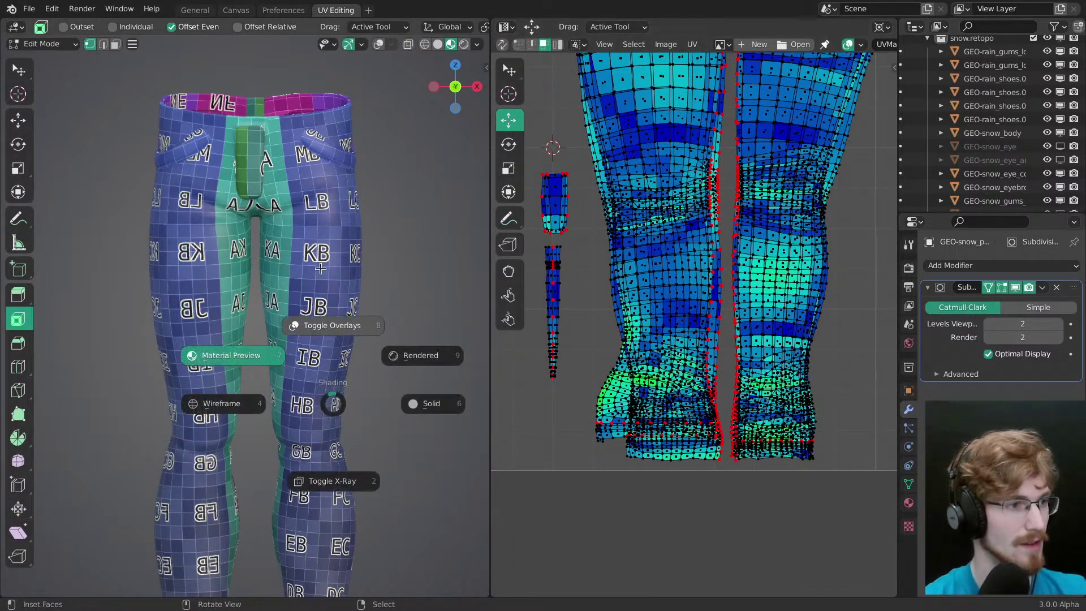
{"action": "left_click", "coordinate": [329, 324]}
{"action": "key", "text": "grave"}
{"action": "left_click", "coordinate": [280, 318]}
{"action": "middle_click_drag", "start_coordinate": [279, 317], "coordinate": [302, 378], "text": "ctrl"}
Step: Select the mirrored front leg panel island and move and scale it to fit over its counterpart
{"action": "key", "text": "l"}
{"action": "key", "text": "alt+a"}
{"action": "key", "text": "l"}
{"action": "key", "text": "g"}
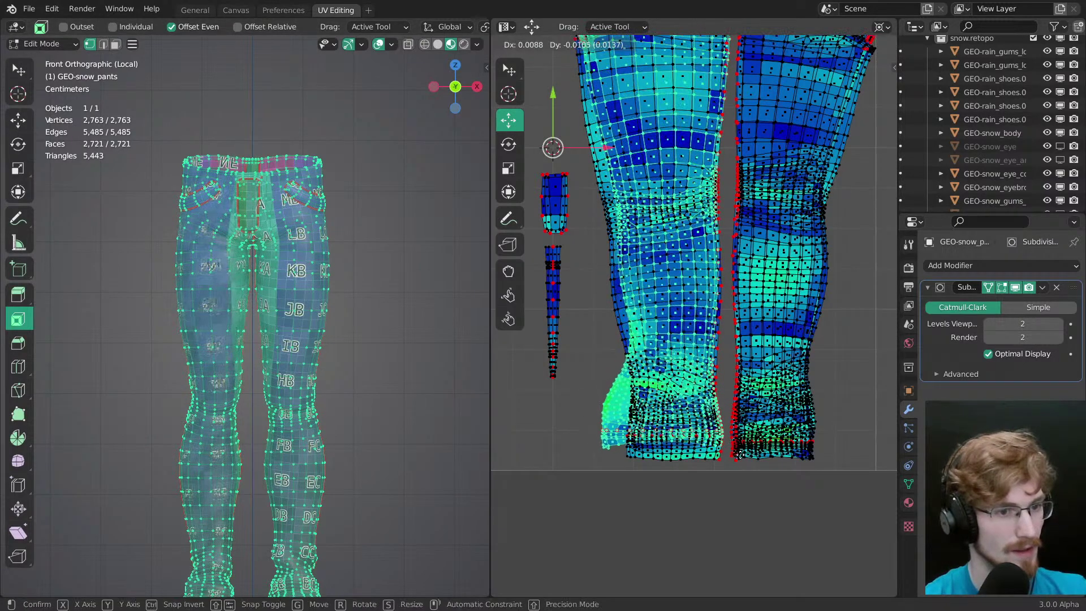
{"action": "left_click", "coordinate": [736, 466]}
{"action": "middle_click_drag", "start_coordinate": [746, 385], "coordinate": [735, 467]}
{"action": "middle_click_drag", "start_coordinate": [735, 467], "coordinate": [736, 503], "text": "ctrl"}
{"action": "key", "text": "s"}
{"action": "left_click_drag", "start_coordinate": [777, 299], "coordinate": [774, 295]}
{"action": "key", "text": "g"}
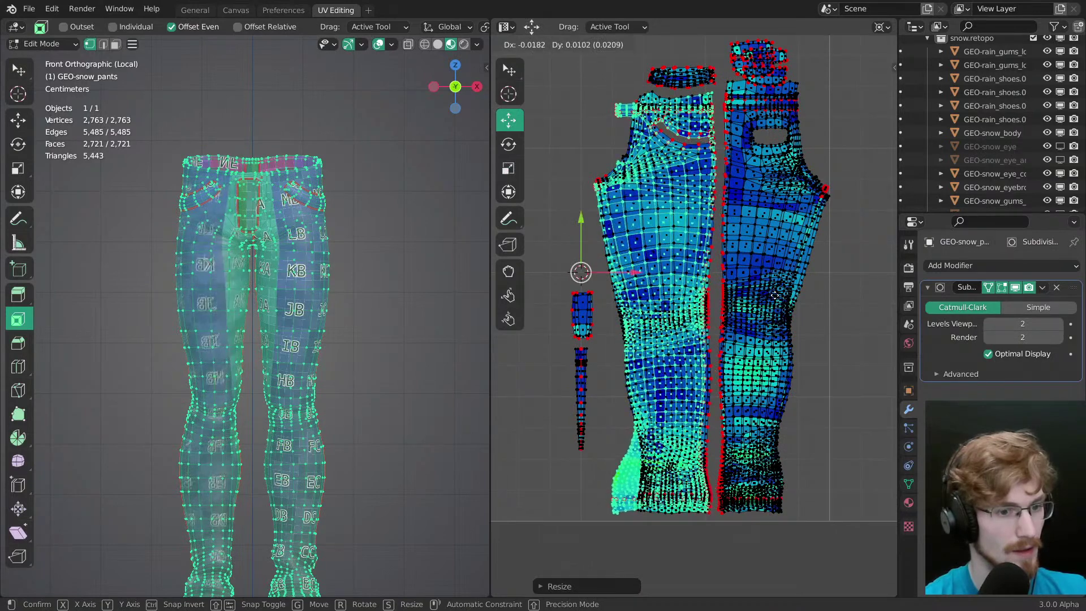
{"action": "left_click", "coordinate": [775, 297]}
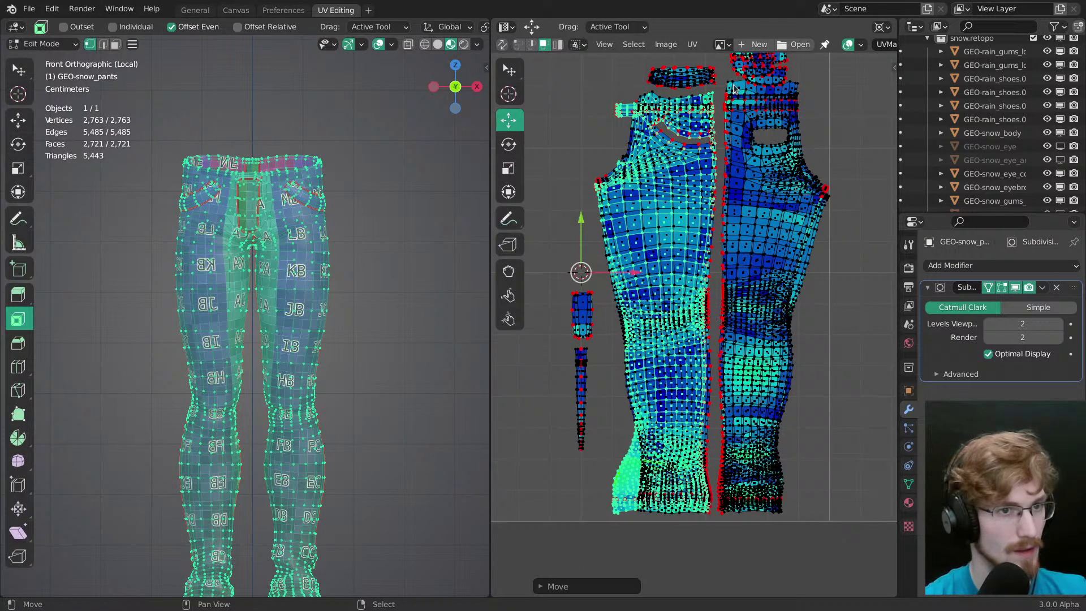
Step: Select the overlapping back leg panel island and align it with its counterpart by moving it and scaling it vertically
{"action": "right_click", "coordinate": [751, 102]}
{"action": "key", "text": "l"}
{"action": "left_click_drag", "start_coordinate": [821, 173], "coordinate": [820, 179]}
{"action": "key", "text": "s"}
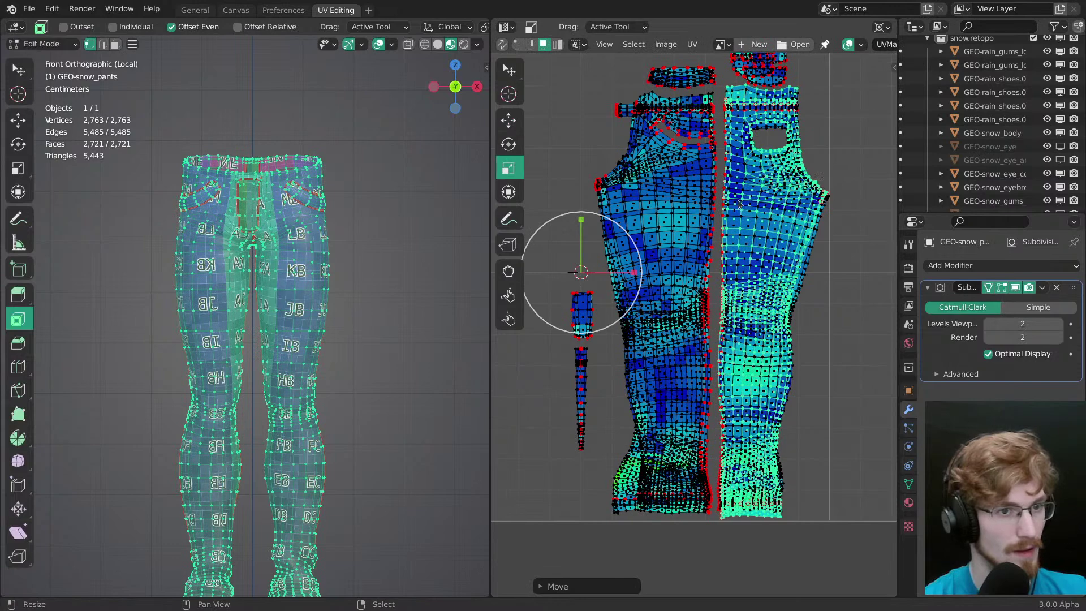
{"action": "left_click_drag", "start_coordinate": [581, 220], "coordinate": [582, 230]}
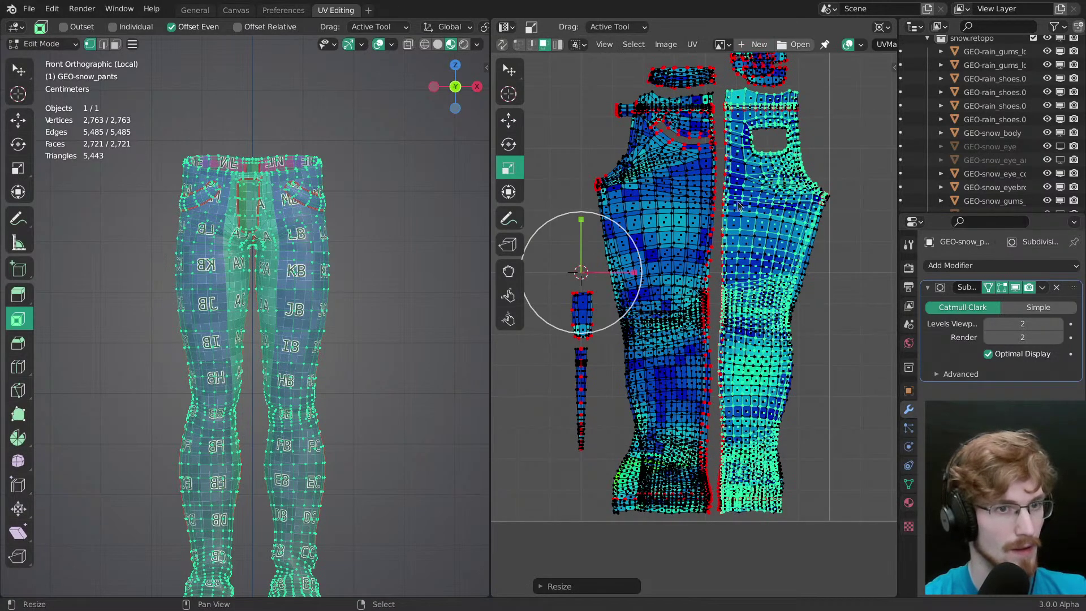
{"action": "key", "text": "g"}
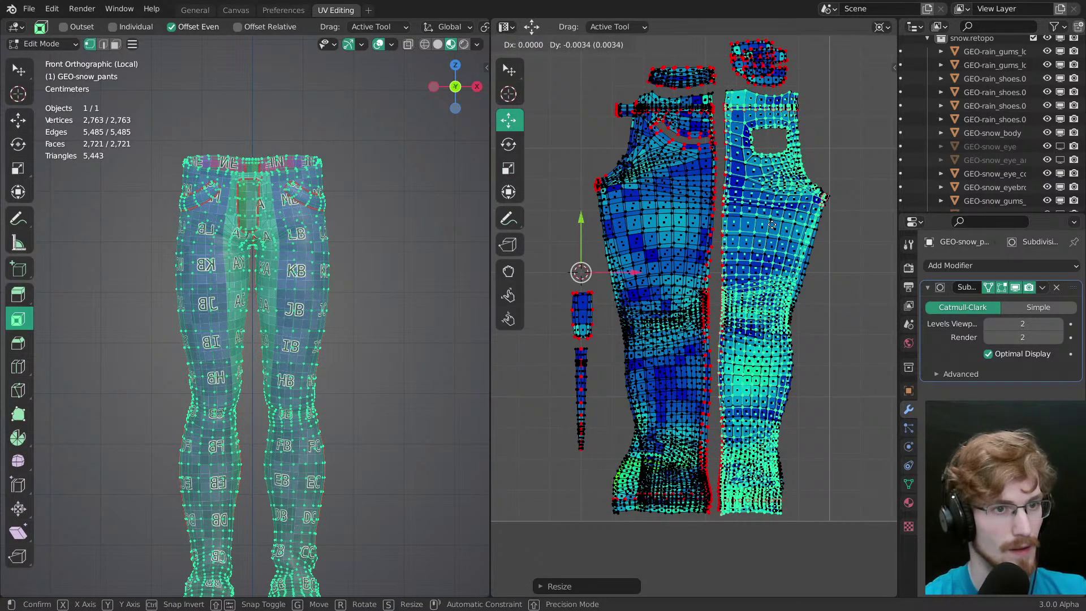
{"action": "left_click", "coordinate": [770, 225]}
Step: Select the mirrored front pocket island by its linked faces and move it over its counterpart
{"action": "middle_click_drag", "start_coordinate": [771, 224], "coordinate": [793, 295]}
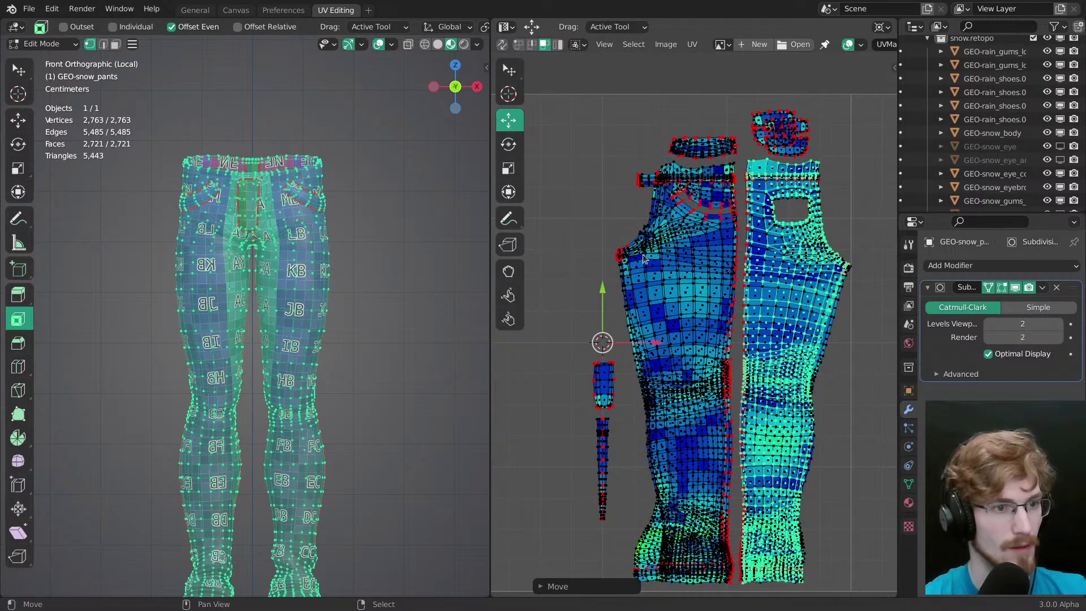
{"action": "right_click", "coordinate": [625, 294]}
{"action": "key", "text": "l"}
{"action": "middle_click_drag", "start_coordinate": [690, 443], "coordinate": [662, 365]}
{"action": "right_click", "coordinate": [616, 484]}
{"action": "key", "text": "l"}
{"action": "middle_click_drag", "start_coordinate": [677, 254], "coordinate": [666, 421]}
{"action": "middle_click_drag", "start_coordinate": [699, 333], "coordinate": [710, 277], "text": "ctrl"}
{"action": "right_click", "coordinate": [666, 193]}
{"action": "key", "text": "l"}
{"action": "middle_click_drag", "start_coordinate": [666, 193], "coordinate": [699, 269]}
{"action": "key", "text": "g"}
{"action": "left_click", "coordinate": [744, 335]}
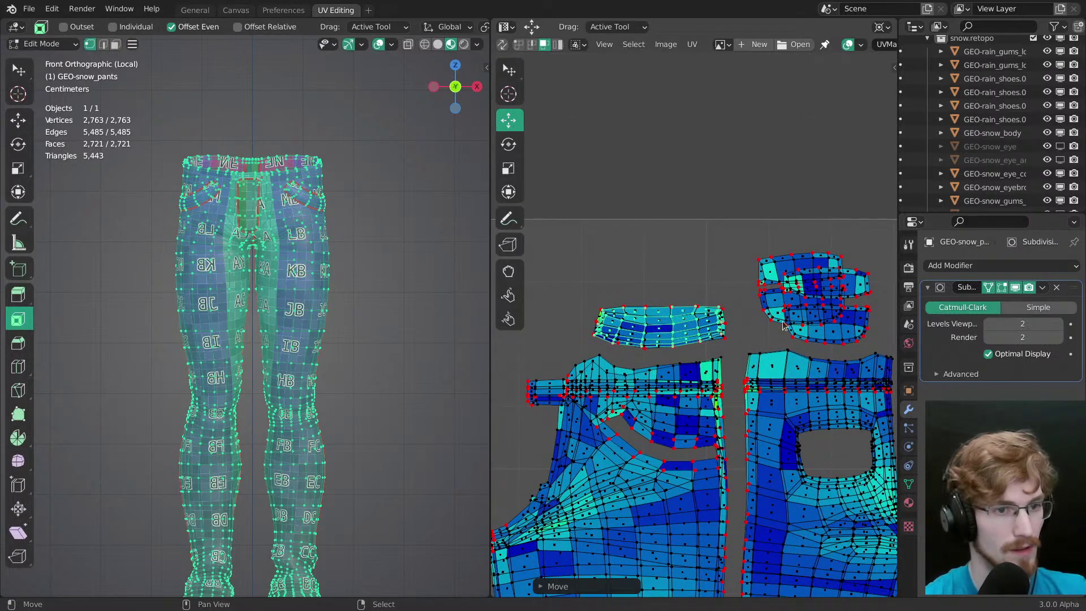
Step: Move the mirrored upper back pocket island onto its counterpart and rotate it to match
{"action": "right_click", "coordinate": [816, 261]}
{"action": "key", "text": "l"}
{"action": "key", "text": "g"}
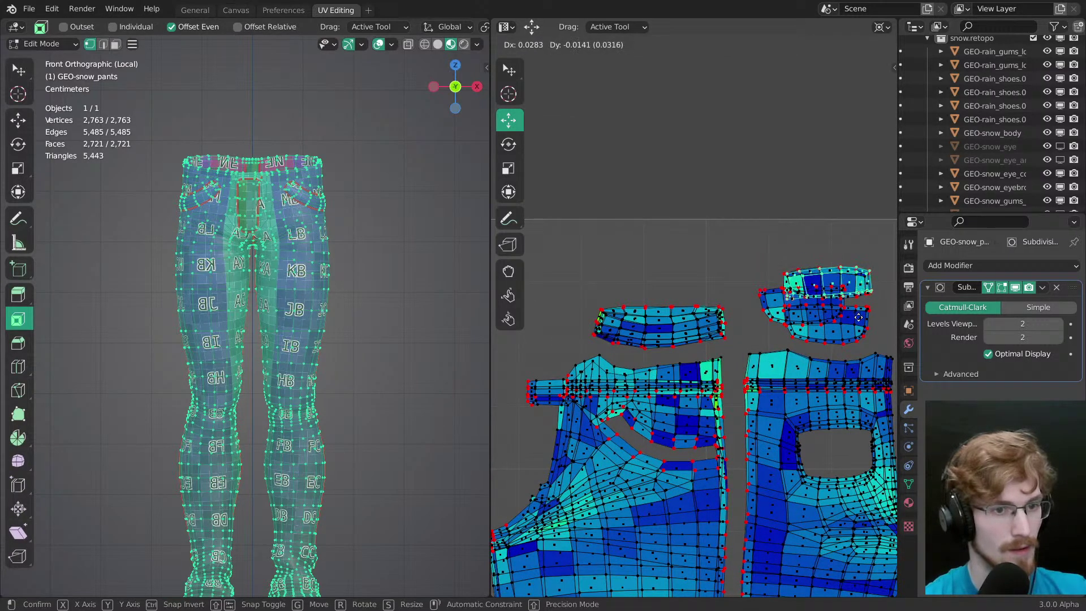
{"action": "left_click", "coordinate": [852, 322]}
{"action": "key", "text": "r"}
{"action": "left_click", "coordinate": [874, 333]}
Step: Move the mirrored lower back pocket island onto its counterpart and clear the UV selection
{"action": "right_click", "coordinate": [872, 334]}
{"action": "key", "text": "l"}
{"action": "key", "text": "g"}
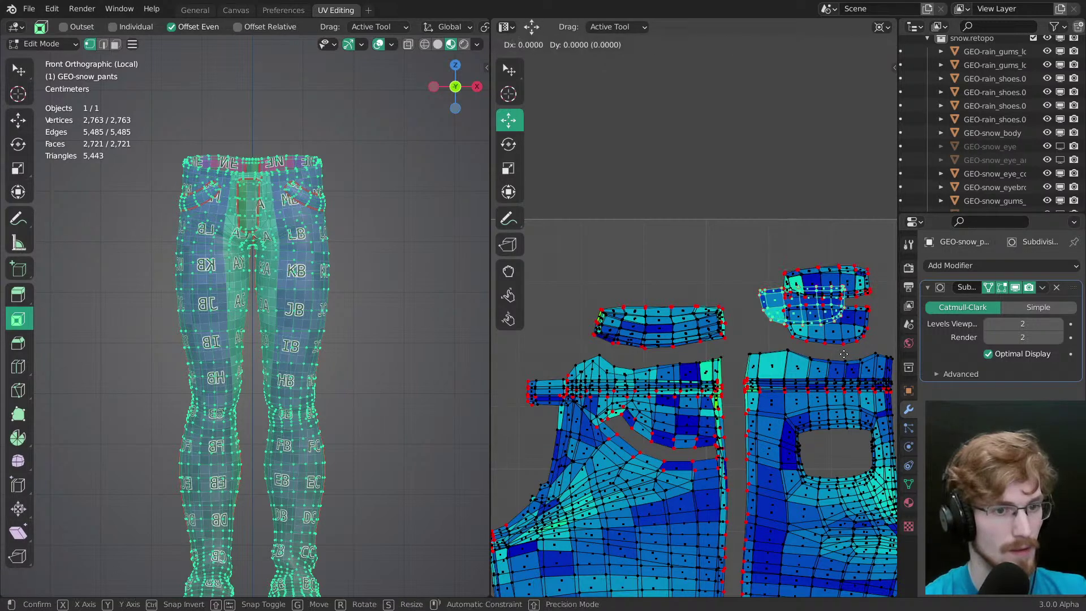
{"action": "left_click", "coordinate": [858, 365]}
{"action": "key", "text": "alt+a"}
{"action": "key", "text": "l"}
{"action": "middle_click_drag", "start_coordinate": [703, 284], "coordinate": [722, 361], "text": "ctrl"}
{"action": "key", "text": "alt+a"}
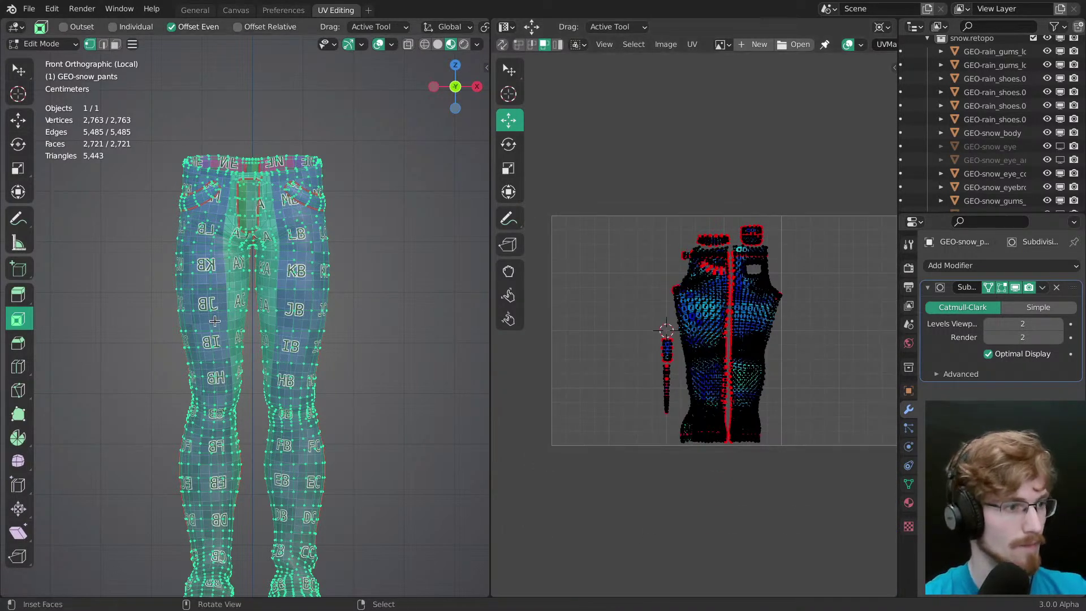
Step: Switch the 3D viewport to face selection and select one leg's front and back panels as linked regions delimited by seams
{"action": "key", "text": "ctrl+l"}
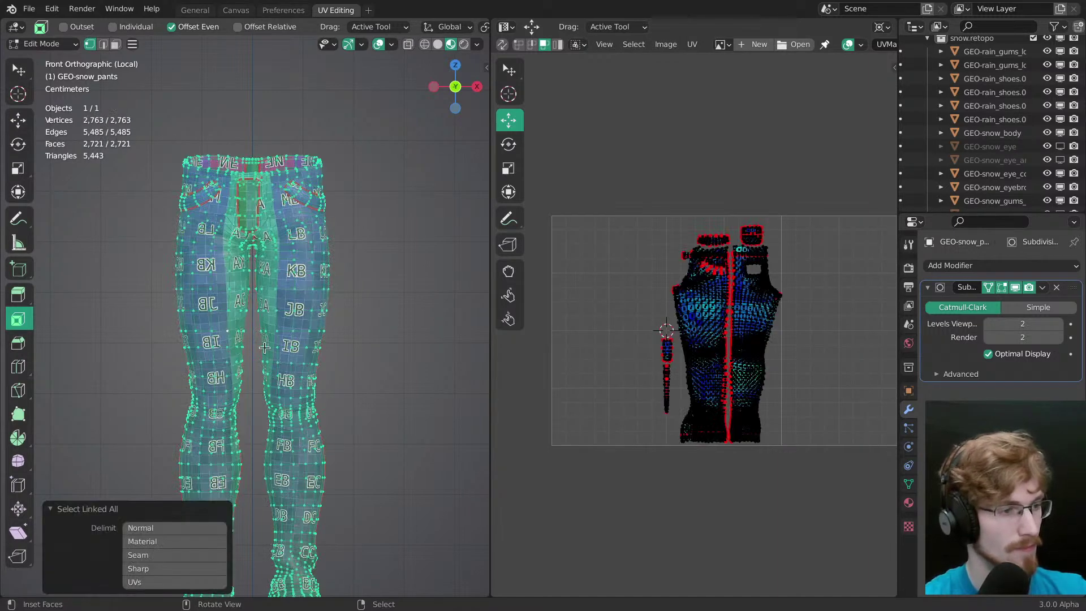
{"action": "key", "text": "3"}
{"action": "right_click", "coordinate": [234, 325]}
{"action": "key", "text": "ctrl+l"}
{"action": "middle_click_drag", "start_coordinate": [252, 327], "coordinate": [297, 299], "text": "shift"}
{"action": "key", "text": "l"}
{"action": "middle_click_drag", "start_coordinate": [291, 338], "coordinate": [426, 294]}
{"action": "right_click", "coordinate": [261, 311], "text": "shift"}
{"action": "key", "text": "l"}
Step: Add the back pocket and its flap on the same leg to the face selection, delimited by seams
{"action": "right_click", "coordinate": [188, 218], "text": "shift"}
{"action": "key", "text": "l"}
{"action": "right_click", "coordinate": [185, 193], "text": "shift"}
{"action": "key", "text": "l"}
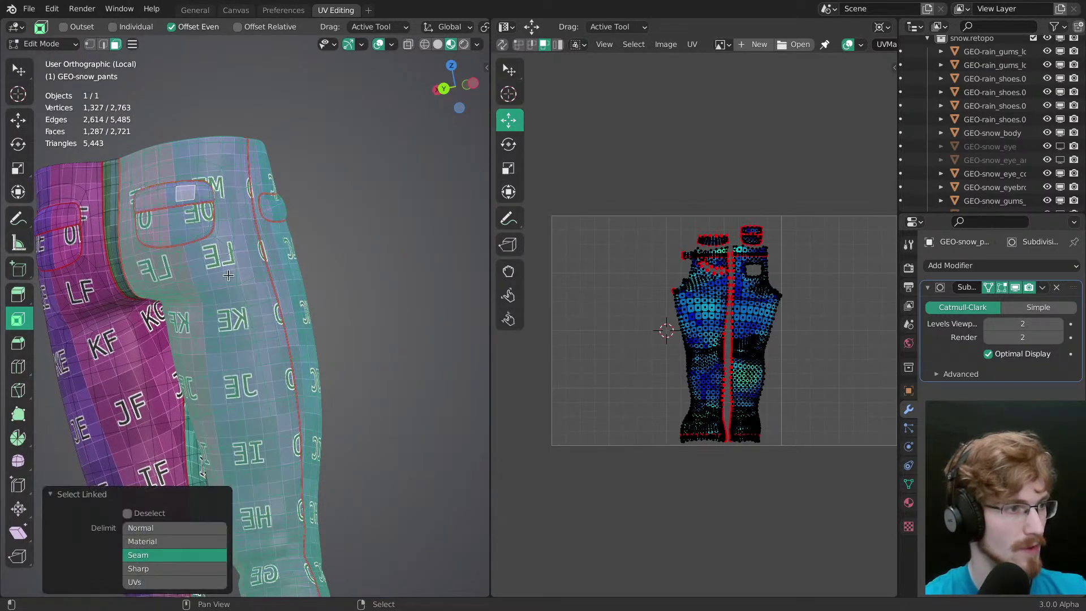
Step: Mirror all UV islands of the selected leg along the X axis, clear the UV selection and save the file
{"action": "middle_click_drag", "start_coordinate": [212, 227], "coordinate": [229, 11], "text": "shift"}
{"action": "left_click", "coordinate": [173, 494]}
{"action": "middle_click_drag", "start_coordinate": [334, 429], "coordinate": [351, 365], "text": "shift"}
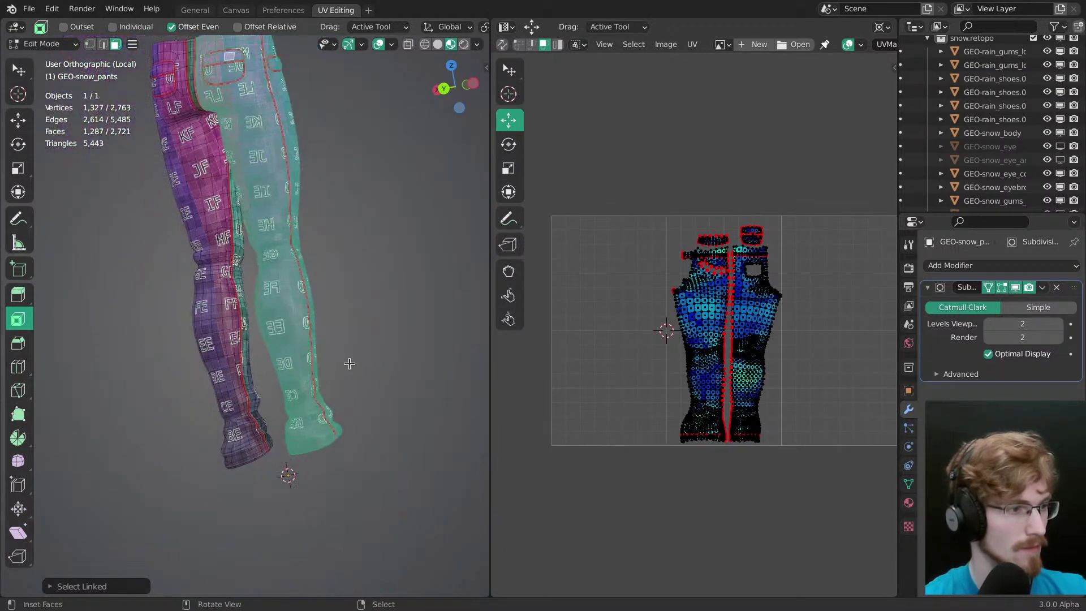
{"action": "key", "text": "KP_1"}
{"action": "key", "text": "a"}
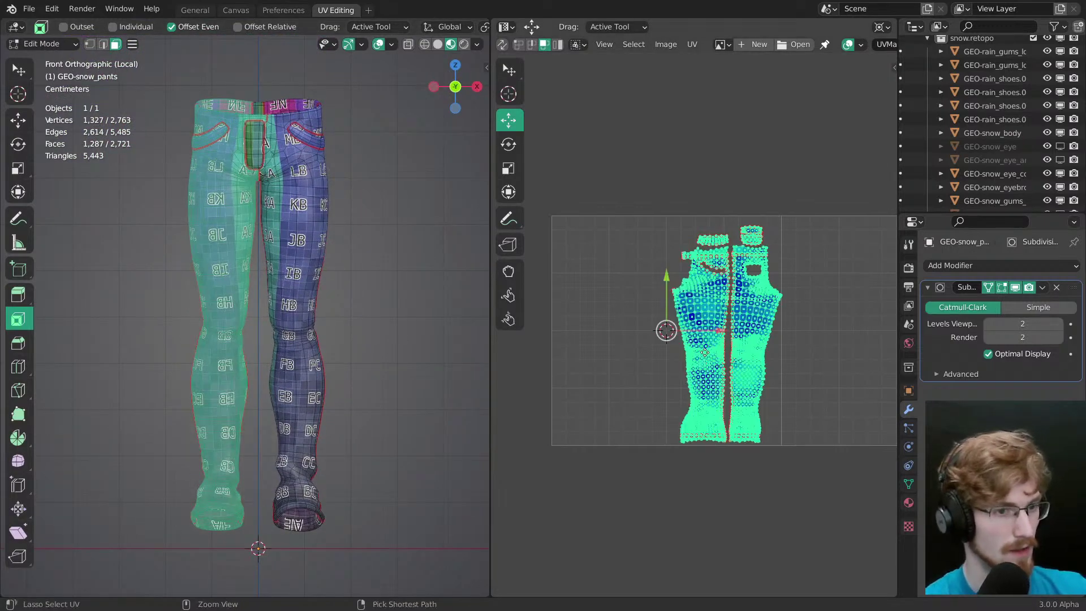
{"action": "key", "text": "ctrl+m"}
{"action": "key", "text": "x"}
{"action": "left_click", "coordinate": [703, 355]}
{"action": "middle_click_drag", "start_coordinate": [703, 355], "coordinate": [786, 391]}
{"action": "key", "text": "alt+a"}
{"action": "middle_click_drag", "start_coordinate": [688, 453], "coordinate": [635, 338]}
{"action": "middle_click_drag", "start_coordinate": [635, 339], "coordinate": [662, 136], "text": "ctrl"}
{"action": "key", "text": "ctrl+s"}
Step: Pin the inseam border of the mirrored front leg UV island and scale it slightly along the horizontal axis
{"action": "middle_click_drag", "start_coordinate": [671, 395], "coordinate": [721, 479]}
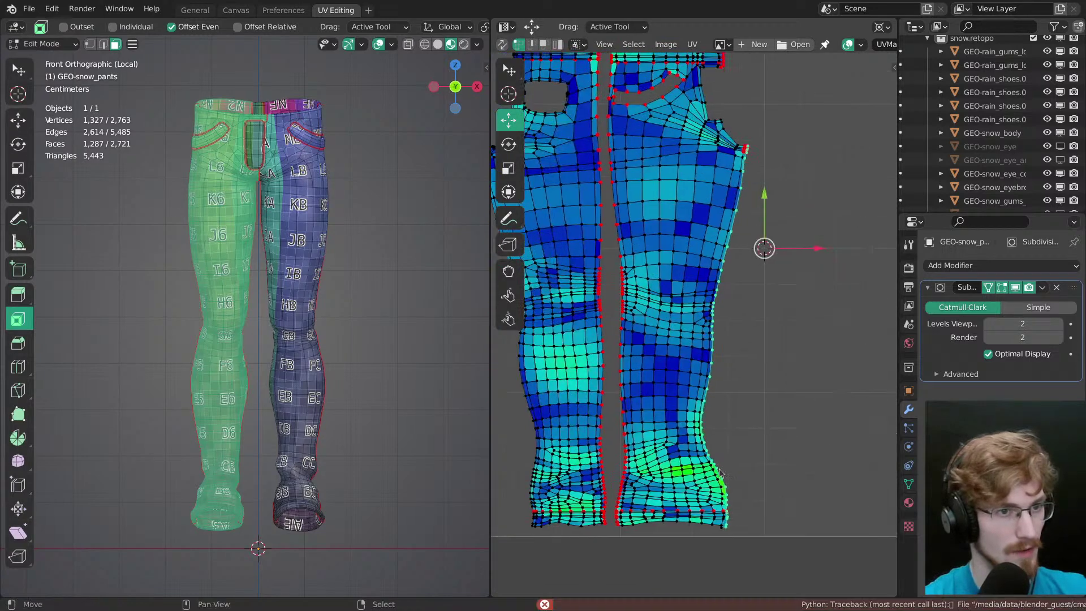
{"action": "key", "text": "p"}
{"action": "middle_click_drag", "start_coordinate": [744, 385], "coordinate": [711, 355]}
{"action": "middle_click_drag", "start_coordinate": [711, 356], "coordinate": [726, 337], "text": "ctrl"}
{"action": "key", "text": "s"}
{"action": "mouse_move", "coordinate": [787, 198]}
{"action": "left_mouse_down"}
{"action": "mouse_move", "coordinate": [775, 198]}
{"action": "mouse_move", "coordinate": [786, 200]}
{"action": "left_mouse_up"}
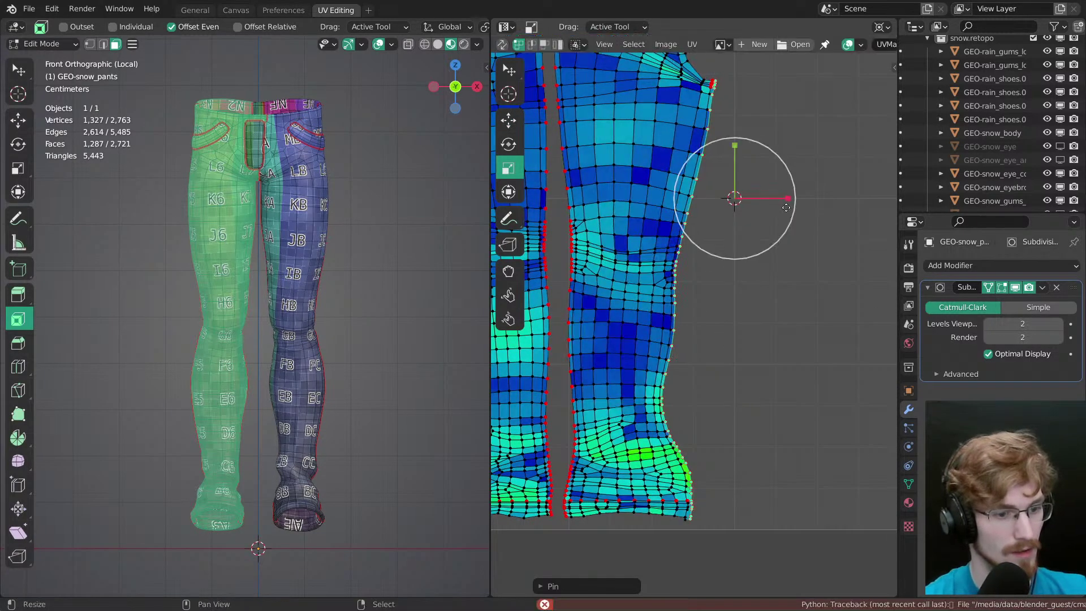
{"action": "key", "text": "period"}
{"action": "left_click_drag", "start_coordinate": [735, 326], "coordinate": [739, 330]}
{"action": "middle_click_drag", "start_coordinate": [695, 229], "coordinate": [694, 284]}
{"action": "scroll", "coordinate": [695, 284], "scroll_direction": "up", "scroll_amount": 3}
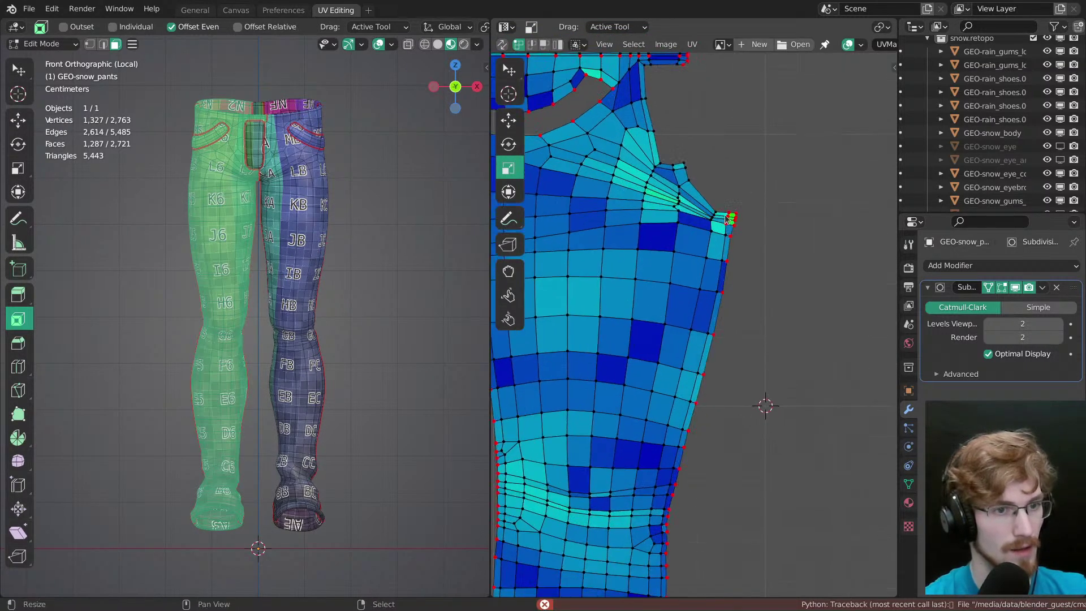
Step: Select the edge loops at the front leg island's crotch tip and inseam, scale them slightly and clear the selection
{"action": "key", "text": "w"}
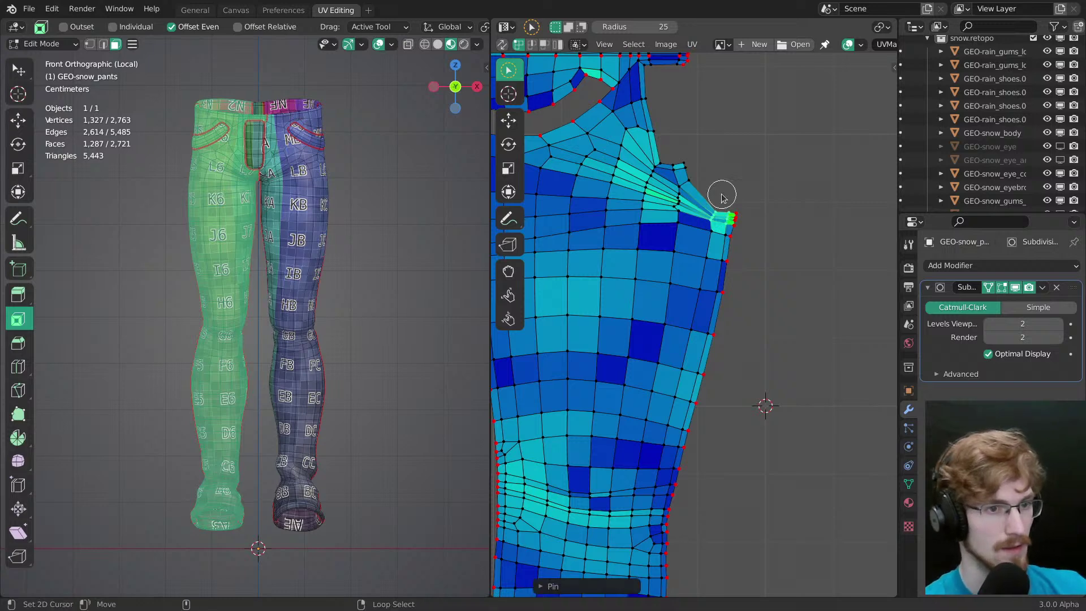
{"action": "right_click", "coordinate": [717, 220], "text": "alt"}
{"action": "right_click", "coordinate": [734, 264], "text": "alt+shift"}
{"action": "key", "text": "w"}
{"action": "middle_click_drag", "start_coordinate": [745, 439], "coordinate": [719, 338]}
{"action": "key", "text": "s"}
{"action": "mouse_move", "coordinate": [743, 345]}
{"action": "left_mouse_down"}
{"action": "mouse_move", "coordinate": [720, 345]}
{"action": "mouse_move", "coordinate": [744, 344]}
{"action": "left_mouse_up"}
{"action": "key", "text": "g"}
{"action": "key", "text": "s"}
{"action": "key", "text": "g"}
{"action": "key", "text": "s"}
{"action": "key", "text": "alt+a"}
Step: Move the pinned vertices at the front leg island's crotch tip slightly to adjust its corner
{"action": "middle_click_drag", "start_coordinate": [739, 426], "coordinate": [728, 331]}
{"action": "middle_click_drag", "start_coordinate": [729, 330], "coordinate": [707, 452], "text": "ctrl"}
{"action": "middle_click_drag", "start_coordinate": [707, 452], "coordinate": [670, 588]}
{"action": "middle_click_drag", "start_coordinate": [687, 197], "coordinate": [672, 498]}
{"action": "middle_click_drag", "start_coordinate": [685, 264], "coordinate": [702, 436]}
{"action": "key", "text": "w"}
{"action": "right_click_drag", "start_coordinate": [695, 227], "coordinate": [695, 231]}
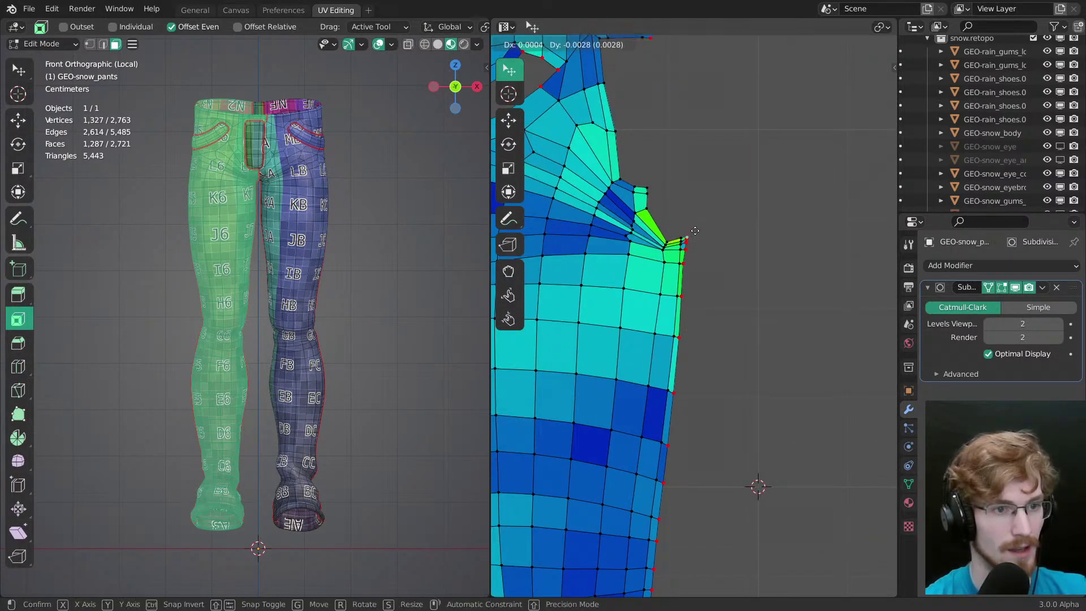
{"action": "left_click", "coordinate": [695, 231]}
{"action": "key", "text": "g"}
{"action": "left_click_drag", "start_coordinate": [722, 296], "coordinate": [752, 319]}
{"action": "key", "text": "s"}
{"action": "key", "text": "r"}
{"action": "key", "text": "s"}
Step: Select the vertices along the upper inseam border up to the crotch tip and shift them slightly
{"action": "key", "text": "w"}
{"action": "right_click_drag", "start_coordinate": [685, 298], "coordinate": [690, 304]}
{"action": "right_click", "coordinate": [689, 277]}
{"action": "right_click", "coordinate": [695, 240], "text": "ctrl"}
{"action": "key", "text": "g"}
{"action": "left_click_drag", "start_coordinate": [739, 294], "coordinate": [742, 300]}
{"action": "key", "text": "s"}
{"action": "scroll", "coordinate": [735, 328], "scroll_direction": "down", "scroll_amount": 6}
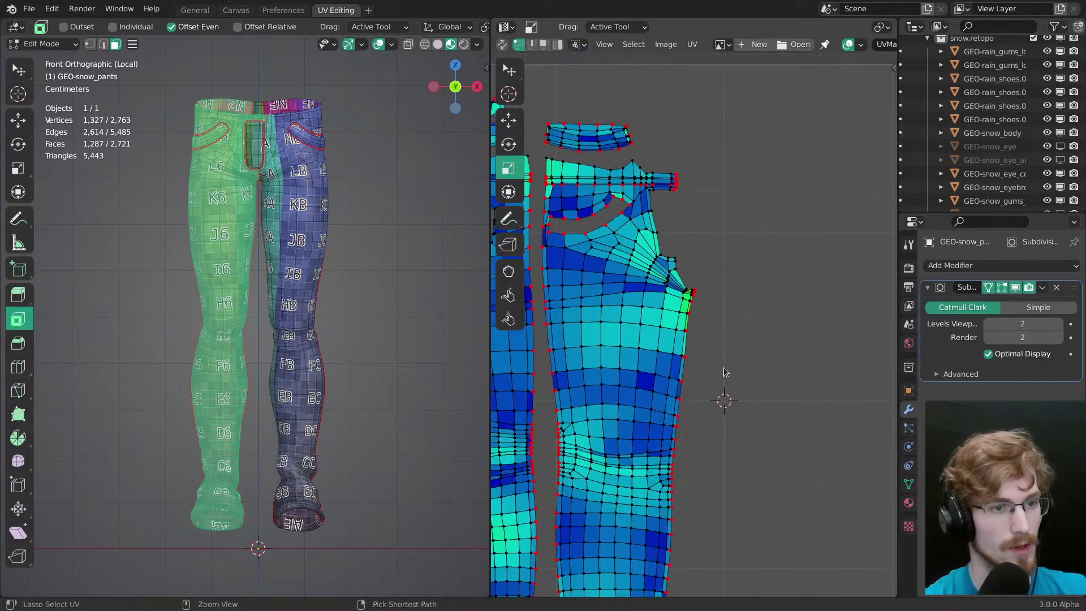
Step: Save the file, reveal the hidden faces and select the whole pants mesh, leaving its UVs deselected
{"action": "key", "text": "ctrl+s"}
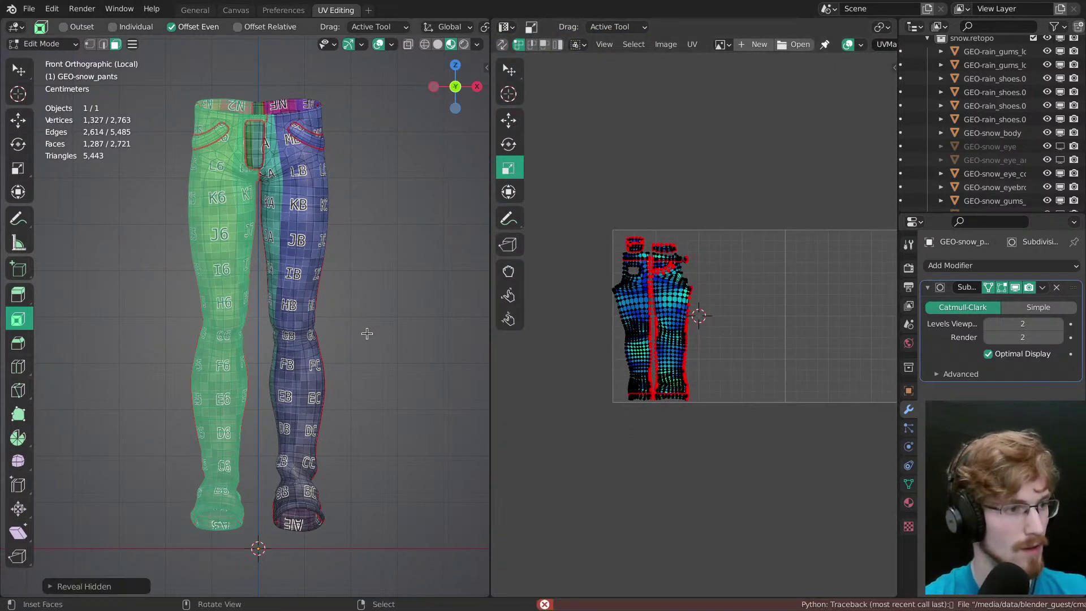
{"action": "key", "text": "a"}
{"action": "scroll", "coordinate": [750, 289], "scroll_direction": "up", "scroll_amount": 3}
{"action": "scroll", "coordinate": [741, 287], "scroll_direction": "up", "scroll_amount": 1}
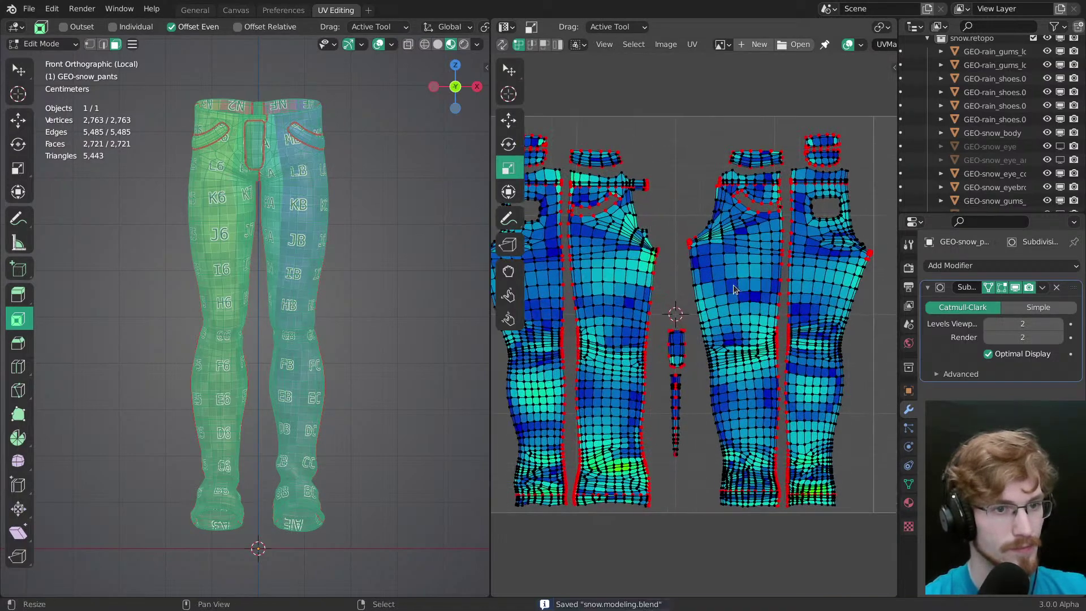
{"action": "key", "text": "a"}
{"action": "middle_click_drag", "start_coordinate": [795, 390], "coordinate": [772, 353], "text": "ctrl"}
{"action": "key", "text": "alt+a"}
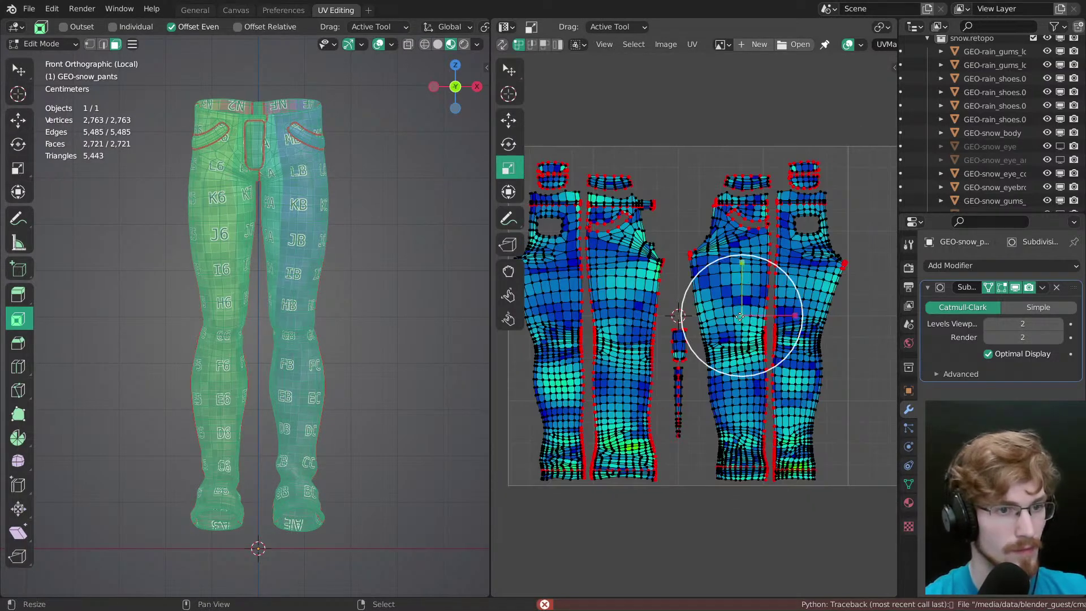
Step: Box-select the unmirrored leg's islands in island mode, move them horizontally closer to the layout's centre and clear the selection
{"action": "key", "text": "l"}
{"action": "key", "text": "b"}
{"action": "left_click_drag", "start_coordinate": [705, 151], "coordinate": [866, 398]}
{"action": "key", "text": "g"}
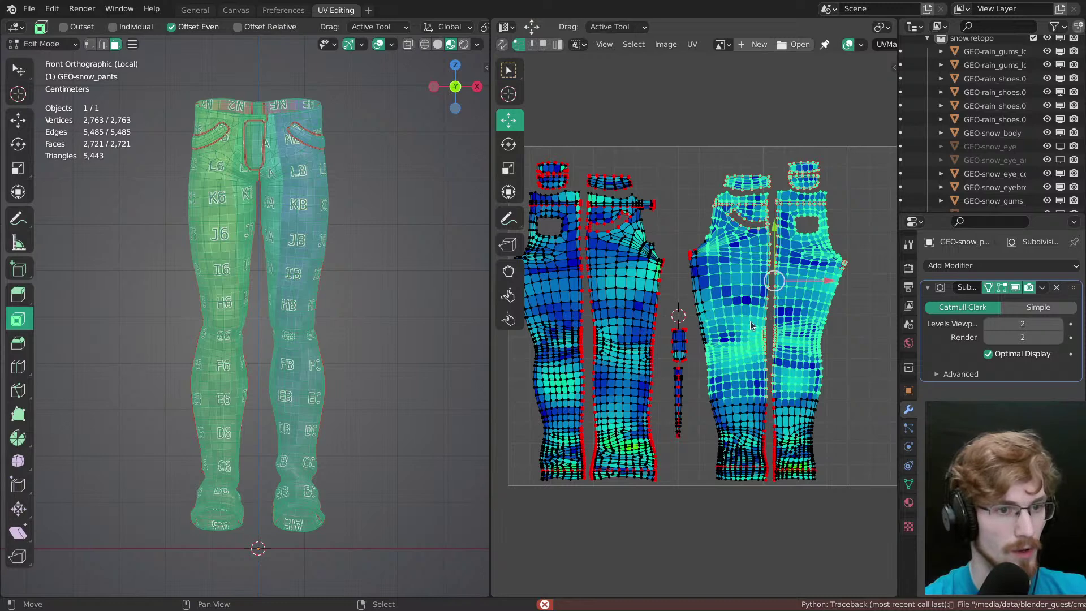
{"action": "key", "text": "w"}
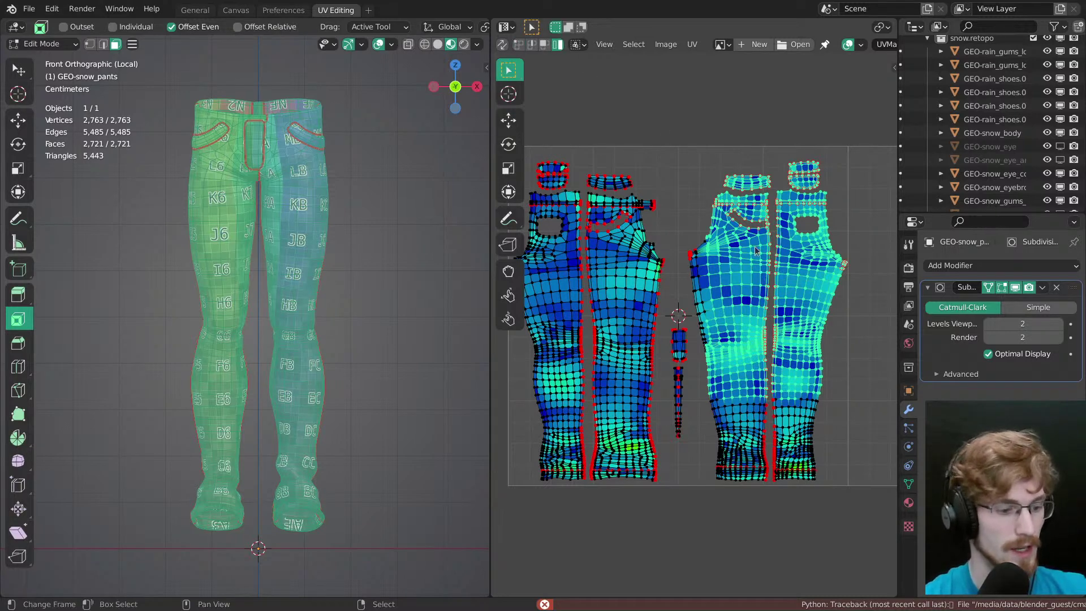
{"action": "left_click_drag", "start_coordinate": [703, 142], "coordinate": [812, 349]}
{"action": "key", "text": "g"}
{"action": "key", "text": "g"}
{"action": "key", "text": "x"}
{"action": "middle_click_drag", "start_coordinate": [809, 350], "coordinate": [873, 397]}
{"action": "key", "text": "alt+a"}
Step: Box-select the mirrored leg's UV islands and move them horizontally closer to the layout's centre
{"action": "key", "text": "w"}
{"action": "left_click_drag", "start_coordinate": [582, 196], "coordinate": [726, 395]}
{"action": "middle_click_drag", "start_coordinate": [710, 345], "coordinate": [669, 302]}
{"action": "key", "text": "g"}
{"action": "left_click_drag", "start_coordinate": [655, 350], "coordinate": [720, 348]}
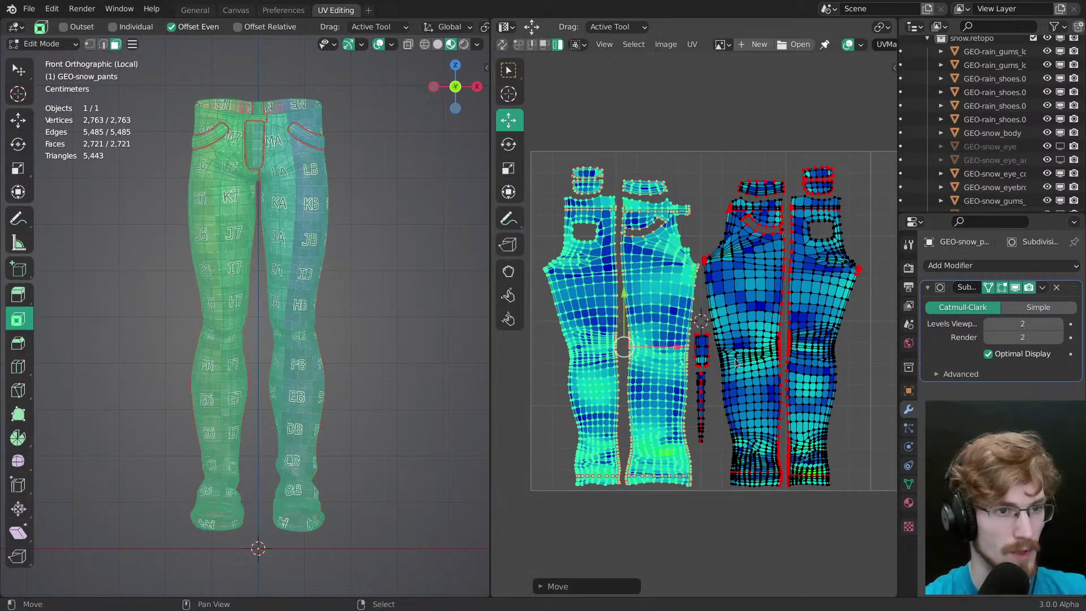
Step: Select all UV islands, scale them up slightly and shift the whole layout upward
{"action": "key", "text": "a"}
{"action": "key", "text": "s"}
{"action": "left_click_drag", "start_coordinate": [867, 364], "coordinate": [873, 362]}
{"action": "key", "text": "g"}
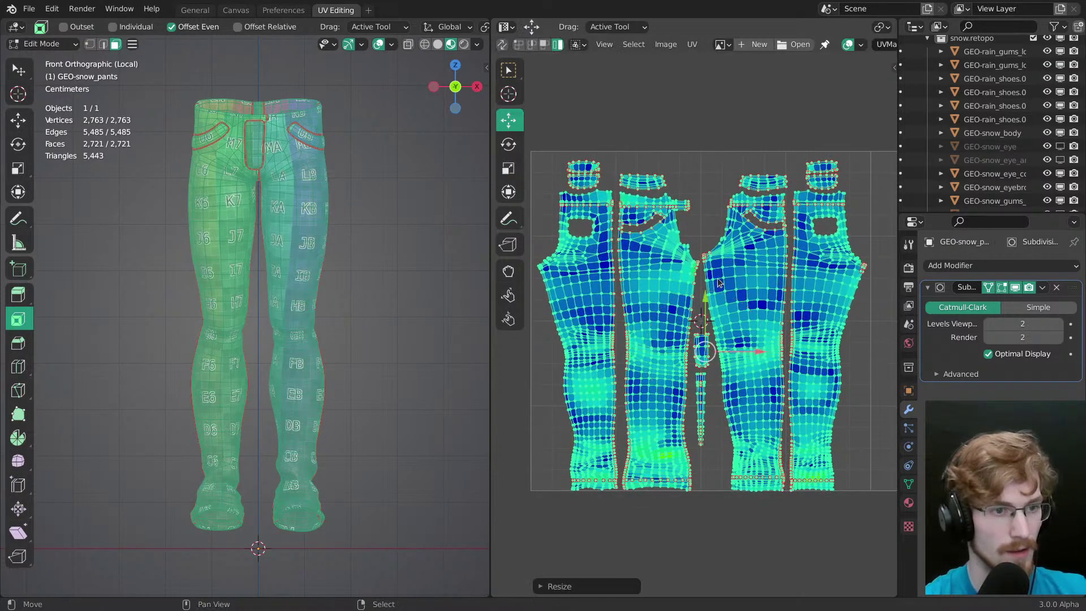
{"action": "left_click_drag", "start_coordinate": [705, 299], "coordinate": [705, 295]}
Step: Scale the whole UV layout to fit the tile's full height, clear the selection and save the file
{"action": "key", "text": "s"}
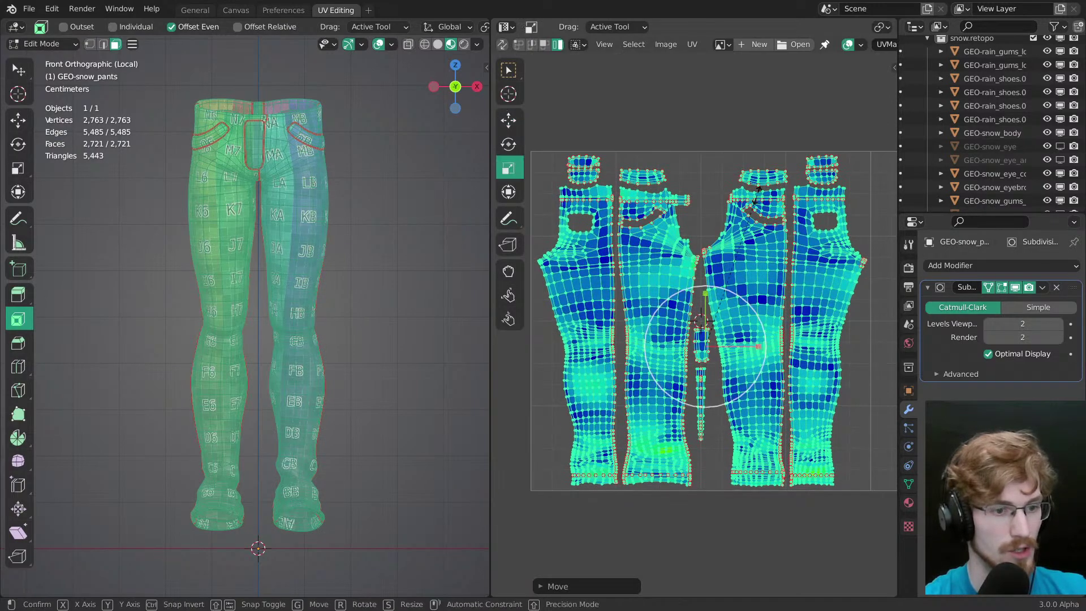
{"action": "left_click_drag", "start_coordinate": [758, 195], "coordinate": [759, 190]}
{"action": "left_click", "coordinate": [759, 191]}
{"action": "key", "text": "s"}
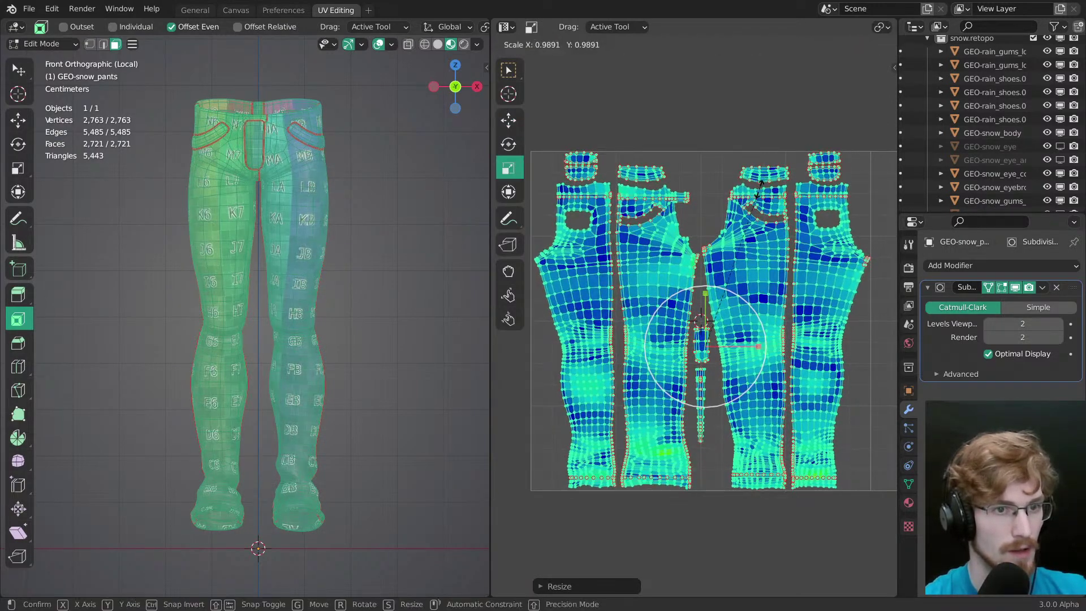
{"action": "left_click", "coordinate": [754, 199]}
{"action": "key", "text": "alt+a"}
{"action": "middle_click_drag", "start_coordinate": [783, 271], "coordinate": [767, 240]}
{"action": "key", "text": "ctrl+s"}
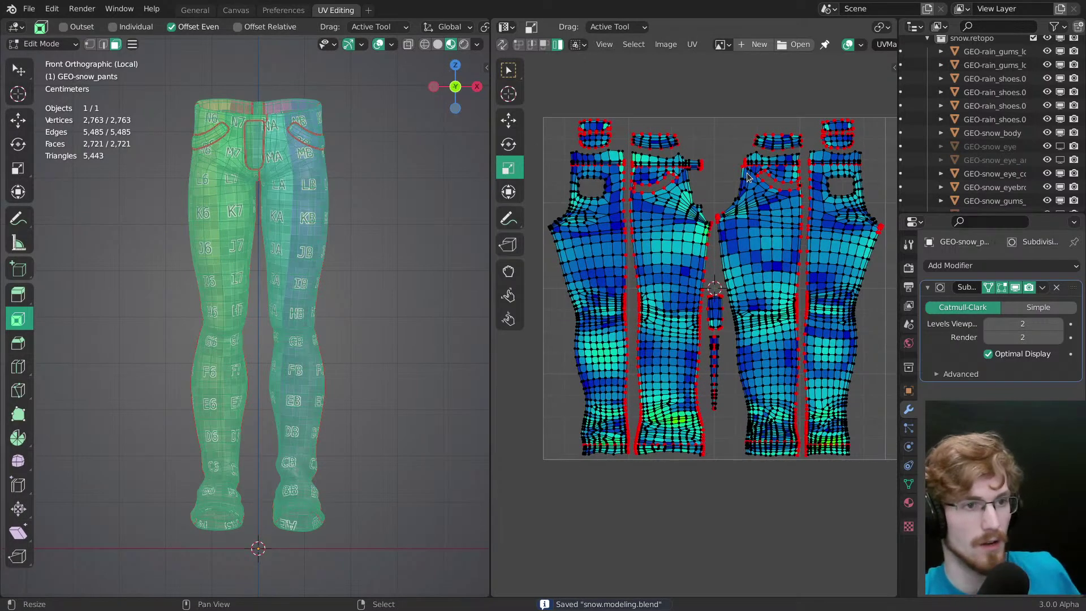
Step: Return to Object Mode, deselect the pants and leave local view to show the whole character in perspective
{"action": "middle_click_drag", "start_coordinate": [779, 406], "coordinate": [718, 398]}
{"action": "middle_click_drag", "start_coordinate": [727, 335], "coordinate": [734, 298], "text": "ctrl"}
{"action": "key", "text": "a"}
{"action": "key", "text": "alt+a"}
{"action": "middle_click_drag", "start_coordinate": [729, 383], "coordinate": [733, 461], "text": "ctrl"}
{"action": "key", "text": "Tab"}
{"action": "key", "text": "alt+a"}
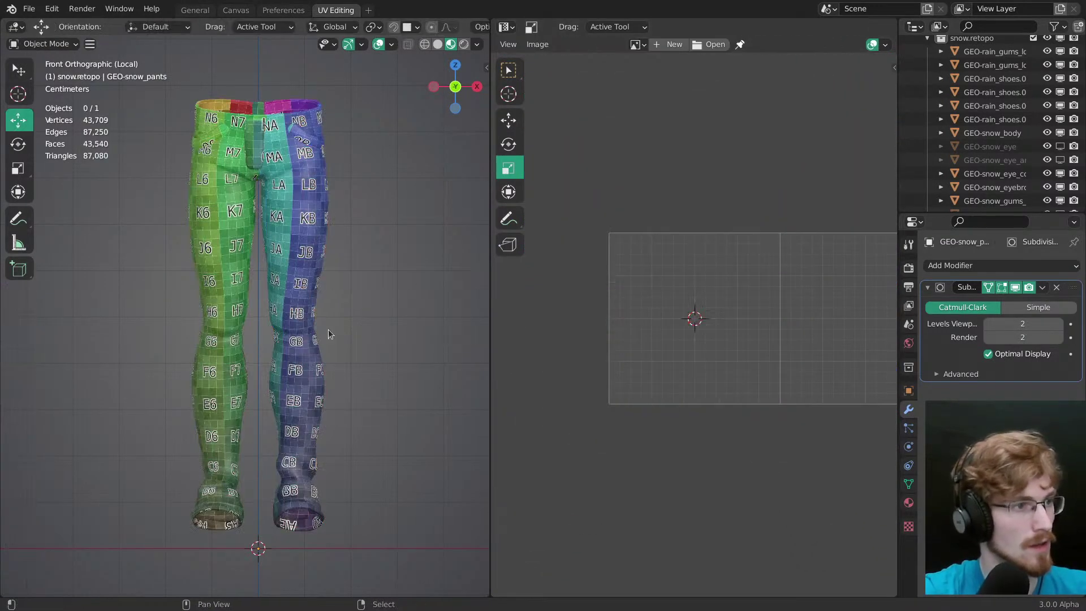
{"action": "middle_click_drag", "start_coordinate": [326, 314], "coordinate": [344, 345], "text": "shift"}
{"action": "key", "text": "KP_Divide"}
{"action": "middle_click_drag", "start_coordinate": [323, 183], "coordinate": [334, 396], "text": "shift"}
{"action": "middle_click_drag", "start_coordinate": [316, 297], "coordinate": [277, 291]}
{"action": "key", "text": "KP_5"}
{"action": "middle_click_drag", "start_coordinate": [300, 422], "coordinate": [176, 369], "text": "shift"}
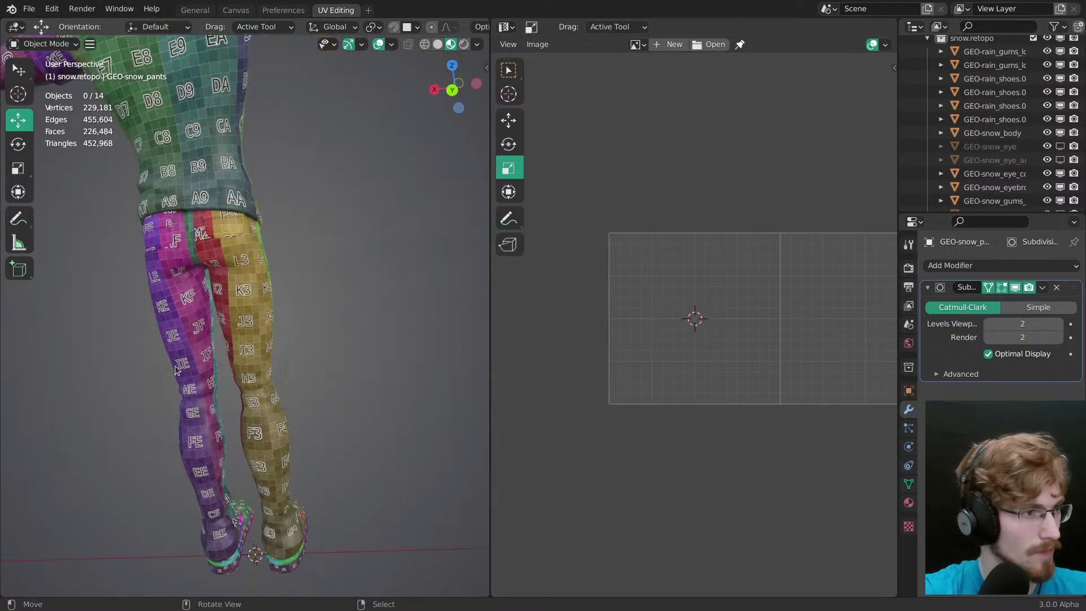
Step: Examine the checker texture on the character's clothing and shoes from several sides and save the file
{"action": "middle_click_drag", "start_coordinate": [231, 550], "coordinate": [211, 334], "text": "shift"}
{"action": "middle_click_drag", "start_coordinate": [226, 339], "coordinate": [476, 349]}
{"action": "middle_click_drag", "start_coordinate": [283, 333], "coordinate": [316, 356], "text": "shift"}
{"action": "middle_click_drag", "start_coordinate": [317, 384], "coordinate": [302, 297], "text": "ctrl"}
{"action": "middle_click_drag", "start_coordinate": [249, 345], "coordinate": [280, 150], "text": "shift"}
{"action": "middle_click_drag", "start_coordinate": [312, 237], "coordinate": [308, 407], "text": "ctrl"}
{"action": "middle_click_drag", "start_coordinate": [270, 240], "coordinate": [324, 470], "text": "shift"}
{"action": "middle_click_drag", "start_coordinate": [291, 212], "coordinate": [305, 415], "text": "ctrl"}
{"action": "middle_click_drag", "start_coordinate": [235, 280], "coordinate": [269, 286]}
{"action": "middle_click_drag", "start_coordinate": [249, 362], "coordinate": [265, 277], "text": "ctrl"}
{"action": "middle_click_drag", "start_coordinate": [297, 323], "coordinate": [322, 379], "text": "shift"}
{"action": "key", "text": "ctrl+s"}
{"action": "middle_click_drag", "start_coordinate": [324, 342], "coordinate": [324, 287], "text": "shift"}
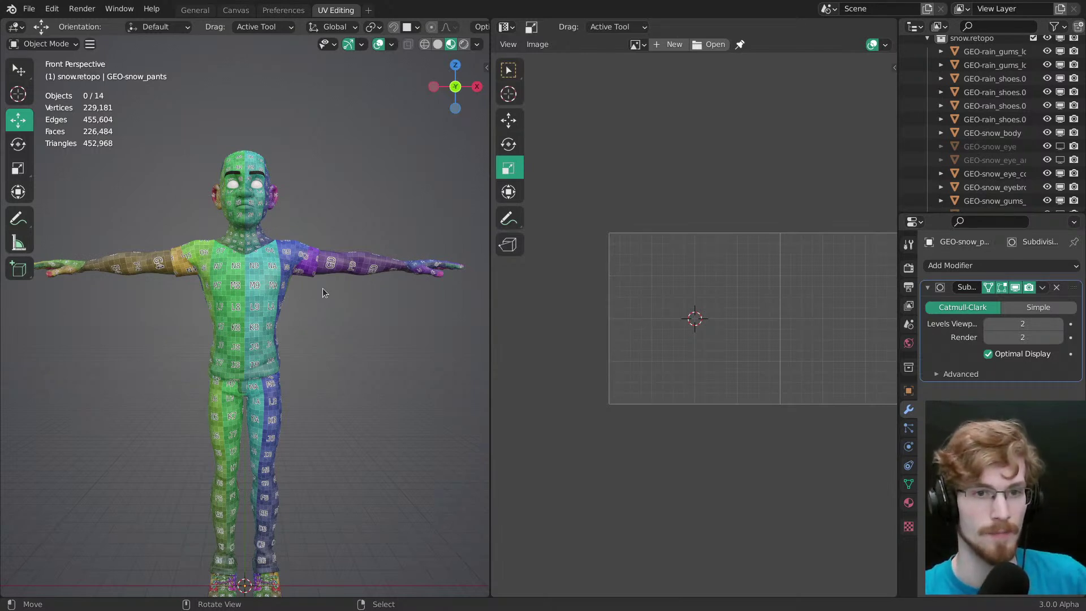
Step: Enable viewport display of GEO-snow_hair_bun, GEO-snow_hair_clumps and GEO-snow_hair_base, and save the file
{"action": "middle_click_drag", "start_coordinate": [1015, 166], "coordinate": [1016, 121]}
{"action": "left_click", "coordinate": [1060, 116]}
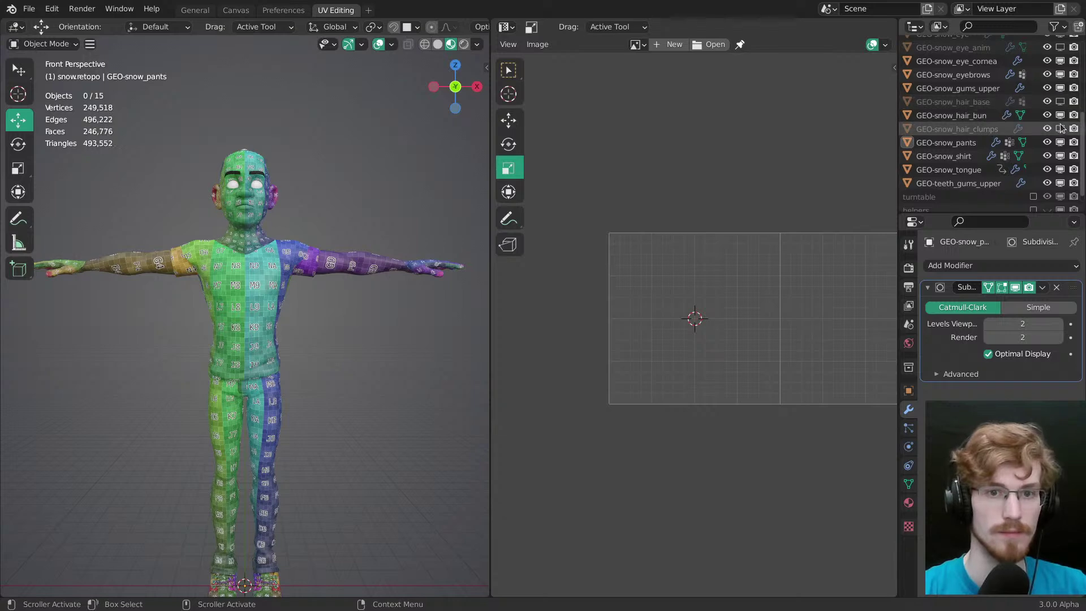
{"action": "left_click", "coordinate": [1060, 128]}
{"action": "left_click", "coordinate": [1060, 103]}
{"action": "middle_click_drag", "start_coordinate": [450, 283], "coordinate": [332, 369]}
{"action": "middle_click_drag", "start_coordinate": [332, 369], "coordinate": [355, 386], "text": "ctrl"}
{"action": "key", "text": "ctrl+s"}
Step: Remove the hair material slot from GEO-snow_eyebrows and deselect the object
{"action": "right_click", "coordinate": [280, 246]}
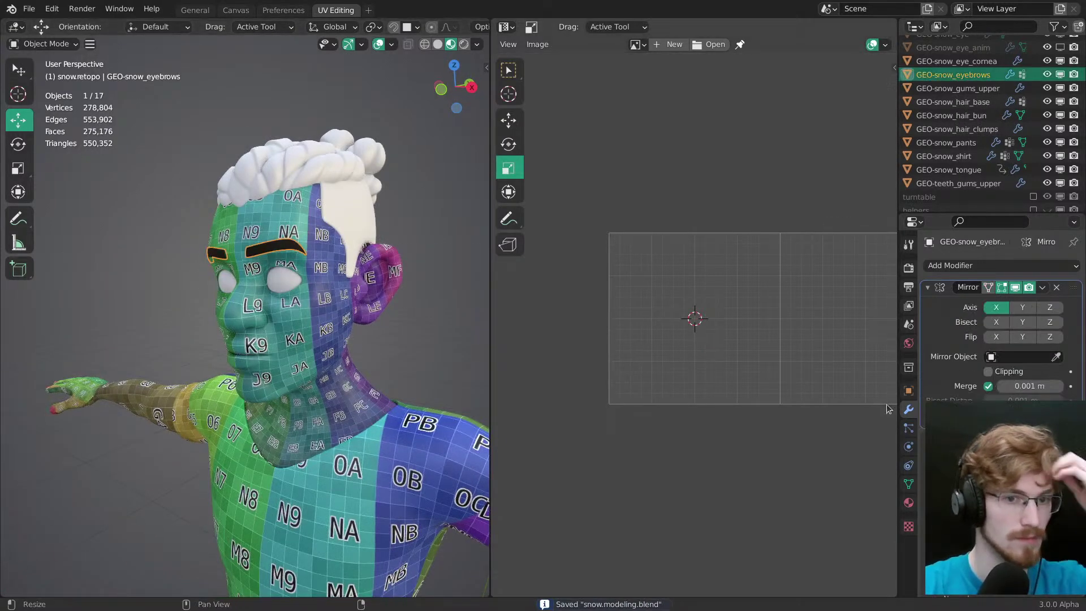
{"action": "left_click", "coordinate": [909, 503]}
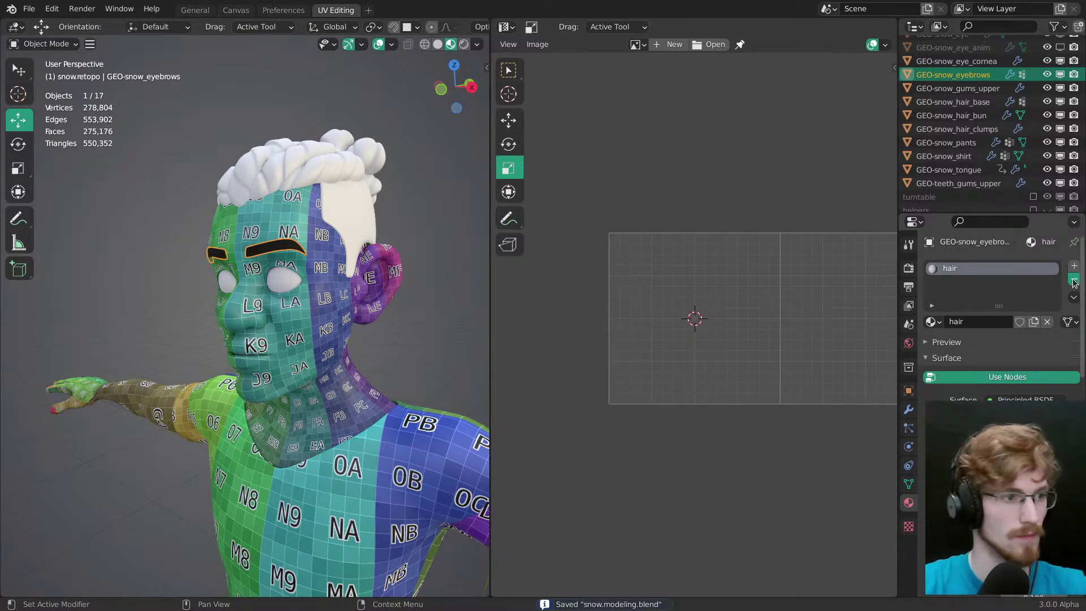
{"action": "left_click", "coordinate": [1074, 282]}
{"action": "key", "text": "alt+a"}
Step: Hide the character's body and remove both material slots, MAT-rain_gums and MAT-rain_teeth, from GEO-snow_gums_upper
{"action": "mouse_move", "coordinate": [328, 343]}
{"action": "middle_mouse_down"}
{"action": "mouse_move", "coordinate": [269, 371]}
{"action": "mouse_move", "coordinate": [248, 355]}
{"action": "mouse_move", "coordinate": [308, 333]}
{"action": "mouse_move", "coordinate": [314, 355]}
{"action": "mouse_move", "coordinate": [339, 340]}
{"action": "middle_mouse_up"}
{"action": "right_click", "coordinate": [307, 327]}
{"action": "key", "text": "h"}
{"action": "right_click", "coordinate": [279, 324]}
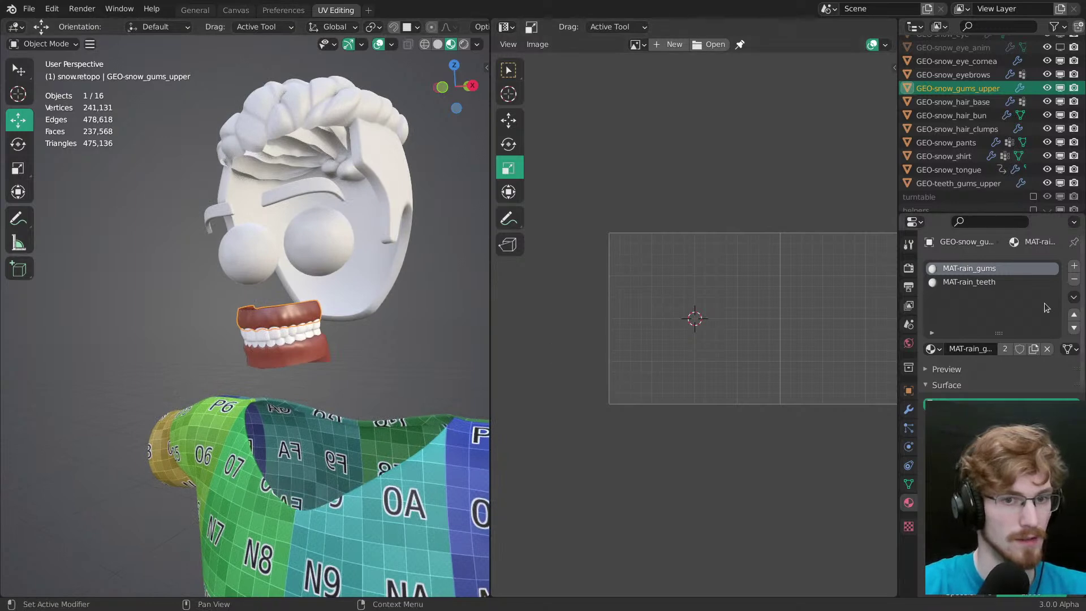
{"action": "left_click", "coordinate": [1073, 281]}
{"action": "left_click", "coordinate": [1073, 280]}
Step: Remove the MAT-rain_gums.001 and MAT-rain_teeth.001 slots from the lower gums, GEO-rain_gums_lower.002
{"action": "right_click", "coordinate": [310, 358]}
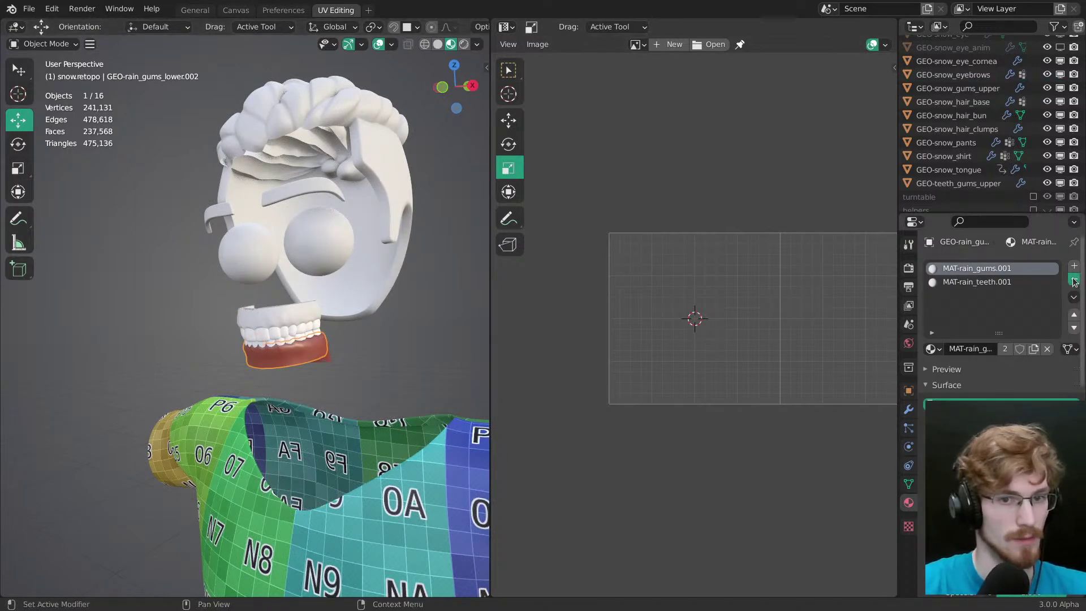
{"action": "left_click", "coordinate": [1074, 281]}
{"action": "left_click", "coordinate": [1074, 281]}
Step: Select only GEO-snow_tongue and remove its MAT-rain_tongue material slot
{"action": "right_click", "coordinate": [290, 332], "text": "shift"}
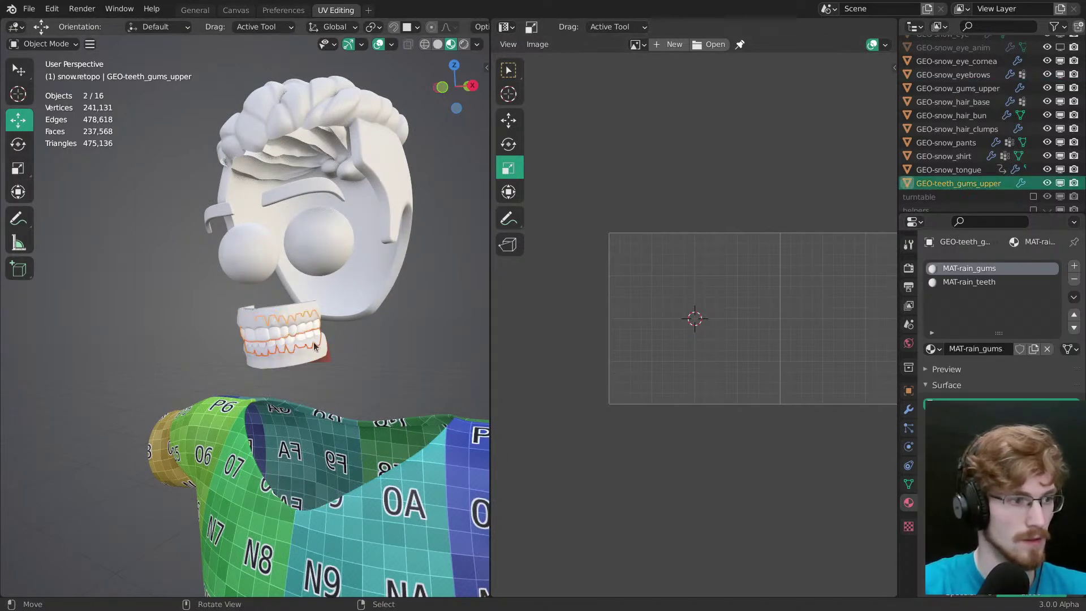
{"action": "middle_click_drag", "start_coordinate": [340, 370], "coordinate": [297, 349]}
{"action": "right_click", "coordinate": [276, 339], "text": "shift"}
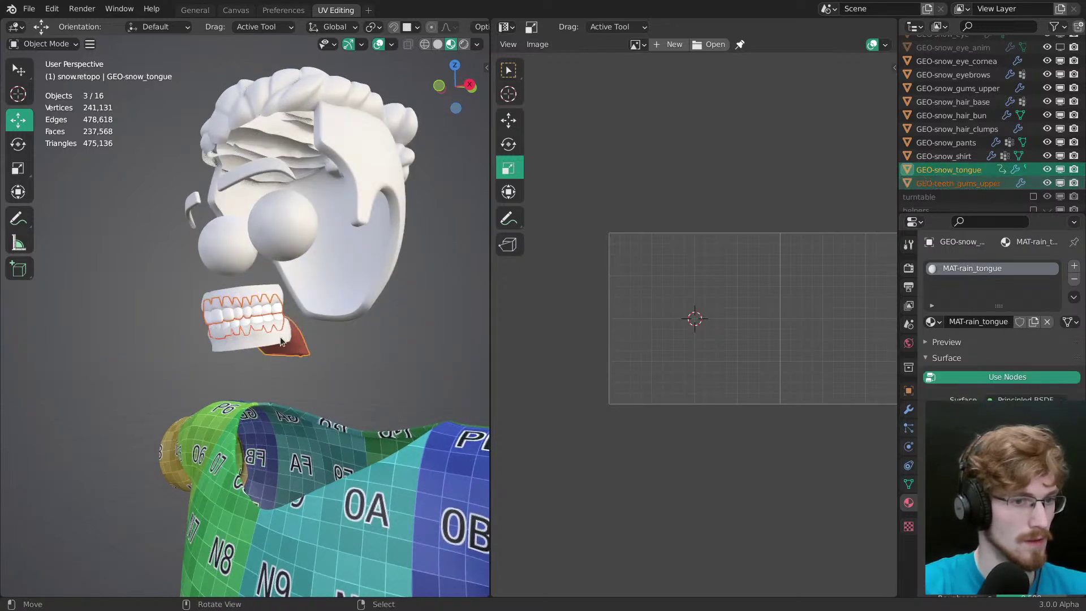
{"action": "right_click", "coordinate": [280, 355]}
{"action": "left_click", "coordinate": [1072, 280]}
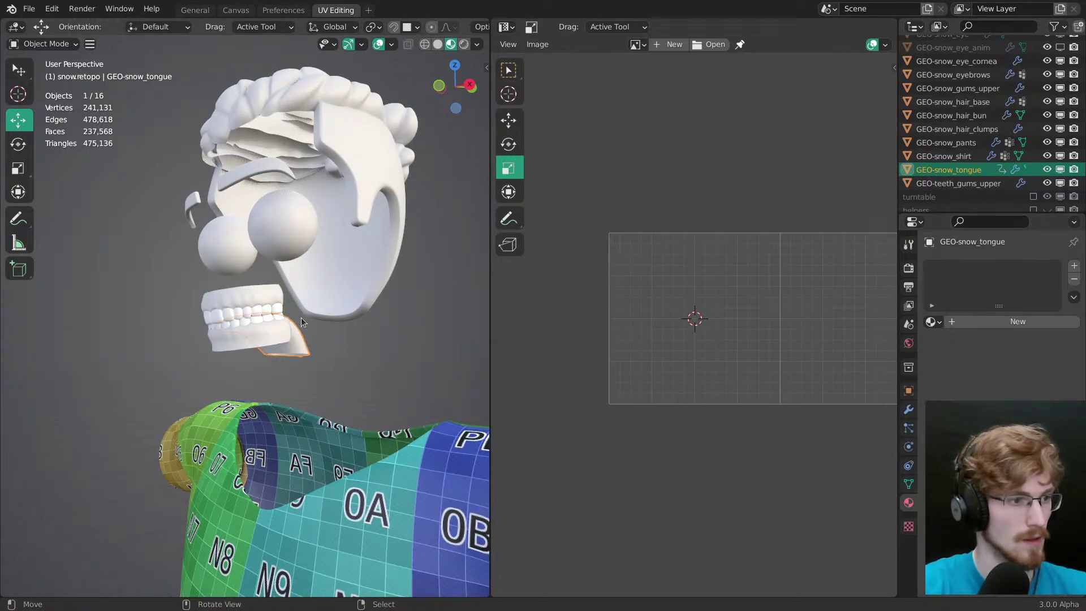
Step: Remove all material slots from the upper teeth, GEO-teeth_gums_upper, and the lower teeth, GEO-rain_gums_lower.001
{"action": "right_click", "coordinate": [275, 310]}
{"action": "double_click", "coordinate": [1075, 280]}
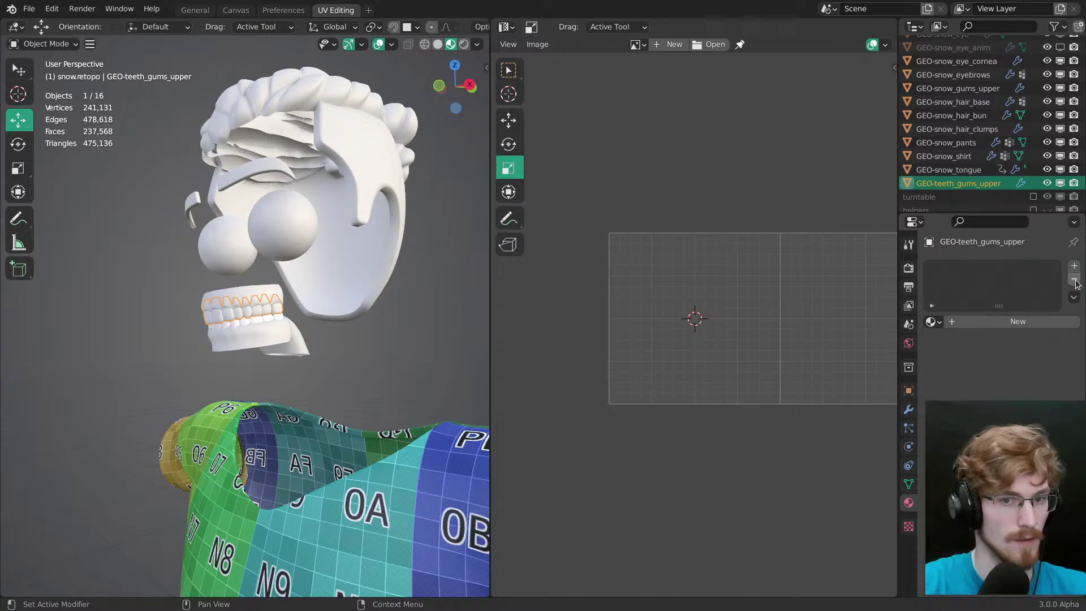
{"action": "right_click", "coordinate": [254, 321]}
{"action": "right_click", "coordinate": [252, 318]}
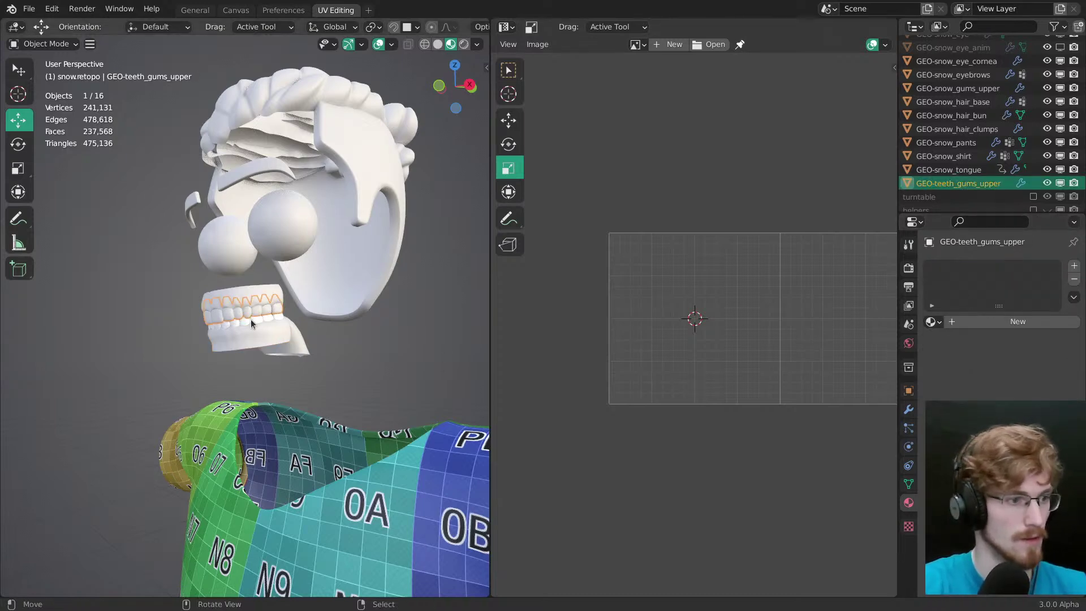
{"action": "right_click", "coordinate": [249, 318]}
{"action": "double_click", "coordinate": [1073, 283]}
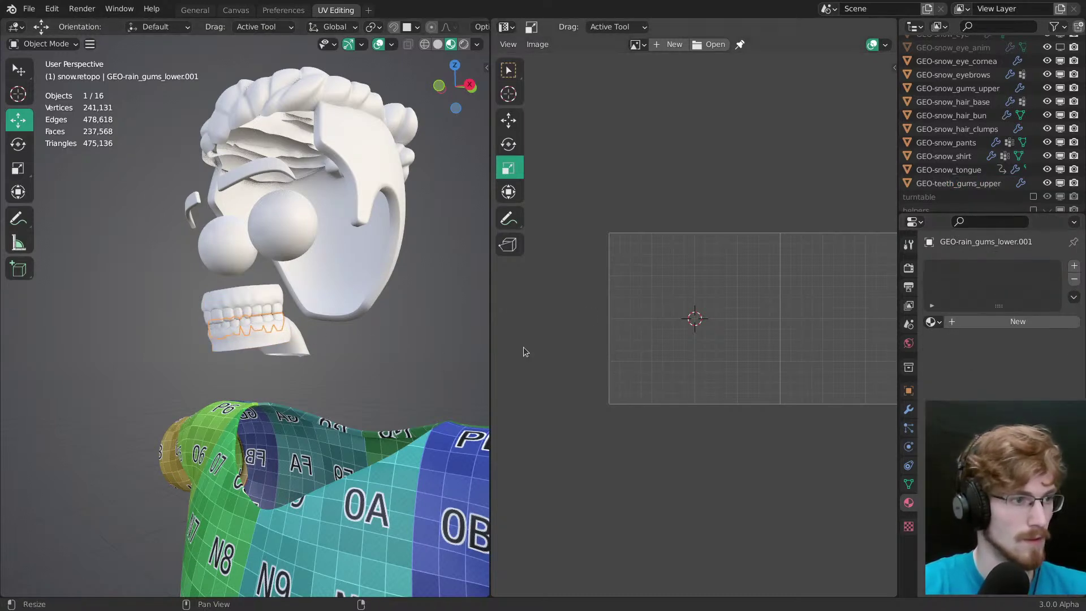
Step: Clear the selection, reveal the character's hidden body objects, deselect everything and save the file
{"action": "key", "text": "alt+a"}
{"action": "middle_click_drag", "start_coordinate": [296, 319], "coordinate": [345, 317]}
{"action": "scroll", "coordinate": [345, 318], "scroll_direction": "down", "scroll_amount": 3}
{"action": "mouse_move", "coordinate": [323, 374]}
{"action": "middle_mouse_down", "text": "shift"}
{"action": "mouse_move", "coordinate": [312, 292]}
{"action": "mouse_move", "coordinate": [338, 385]}
{"action": "middle_mouse_up", "text": "shift"}
{"action": "key", "text": "alt+h"}
{"action": "key", "text": "alt+a"}
{"action": "key", "text": "KP_1"}
{"action": "middle_click_drag", "start_coordinate": [314, 312], "coordinate": [333, 250], "text": "shift"}
{"action": "key", "text": "ctrl+s"}
Step: Select GEO-snow_hair_base at the back of the head and show its modifier settings
{"action": "middle_click_drag", "start_coordinate": [333, 250], "coordinate": [326, 378]}
{"action": "key", "text": "shift+s"}
{"action": "middle_click_drag", "start_coordinate": [326, 377], "coordinate": [293, 345], "text": "ctrl"}
{"action": "middle_click_drag", "start_coordinate": [293, 344], "coordinate": [368, 355]}
{"action": "right_click", "coordinate": [319, 347]}
{"action": "right_click", "coordinate": [305, 390]}
{"action": "left_click", "coordinate": [909, 409]}
{"action": "scroll", "coordinate": [995, 317], "scroll_direction": "down", "scroll_amount": 2}
{"action": "middle_click_drag", "start_coordinate": [236, 357], "coordinate": [181, 346]}
{"action": "right_click", "coordinate": [302, 298]}
Step: Enter Sculpt Mode on GEO-snow_hair_base in a maximized viewport and set the Grab brush radius to about 308 px
{"action": "middle_click_drag", "start_coordinate": [302, 298], "coordinate": [252, 271], "text": "ctrl"}
{"action": "mouse_move", "coordinate": [285, 332]}
{"action": "middle_mouse_down", "text": "alt"}
{"action": "mouse_move", "coordinate": [342, 351]}
{"action": "mouse_move", "coordinate": [310, 322]}
{"action": "middle_mouse_up", "text": "alt"}
{"action": "key", "text": "ctrl+Tab"}
{"action": "key", "text": "g"}
{"action": "key", "text": "f"}
{"action": "left_click", "coordinate": [373, 315]}
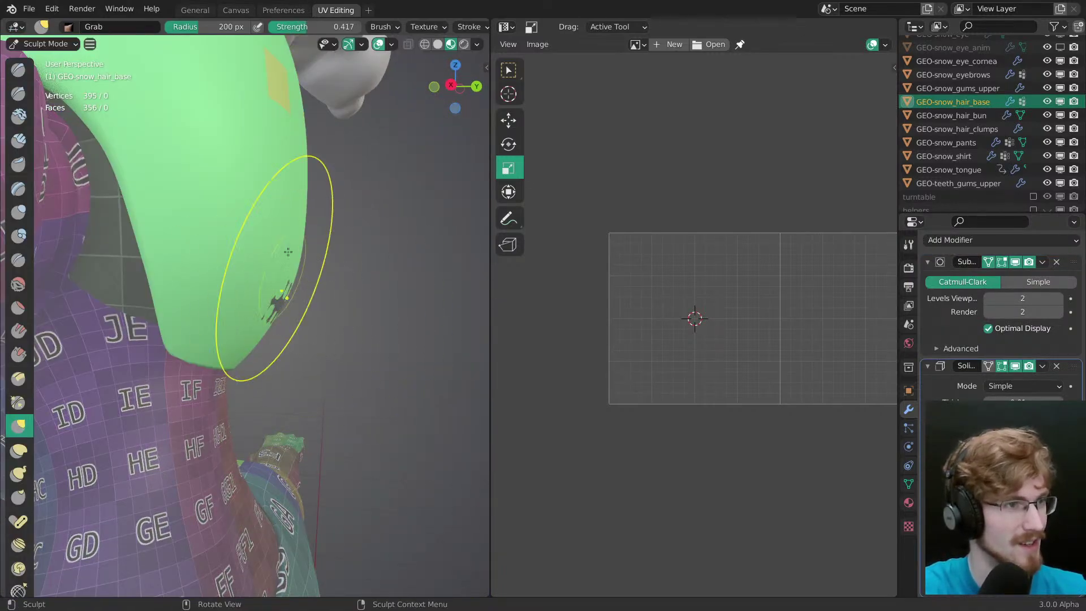
{"action": "key", "text": "ctrl+space"}
{"action": "key", "text": "f"}
{"action": "left_click", "coordinate": [667, 334]}
{"action": "mouse_move", "coordinate": [591, 306]}
{"action": "middle_mouse_down", "text": "ctrl"}
{"action": "mouse_move", "coordinate": [574, 266]}
{"action": "mouse_move", "coordinate": [572, 436]}
{"action": "middle_mouse_up", "text": "ctrl"}
{"action": "key", "text": "f"}
{"action": "left_click", "coordinate": [749, 301]}
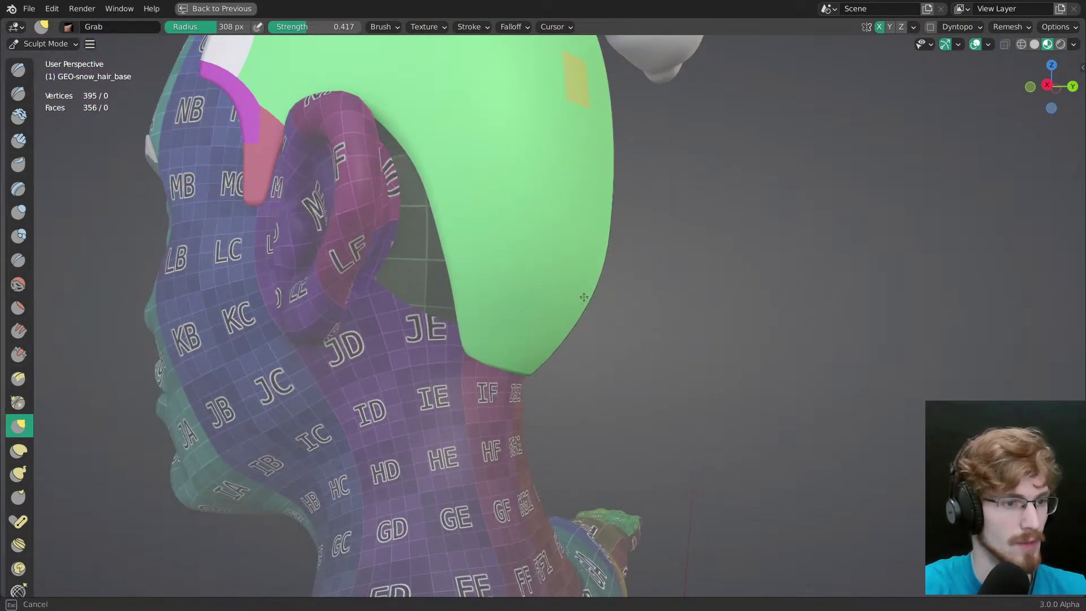
Step: Adjust the back contour of the hair base with resized Grab brush strokes and return to Object Mode
{"action": "key", "text": "w"}
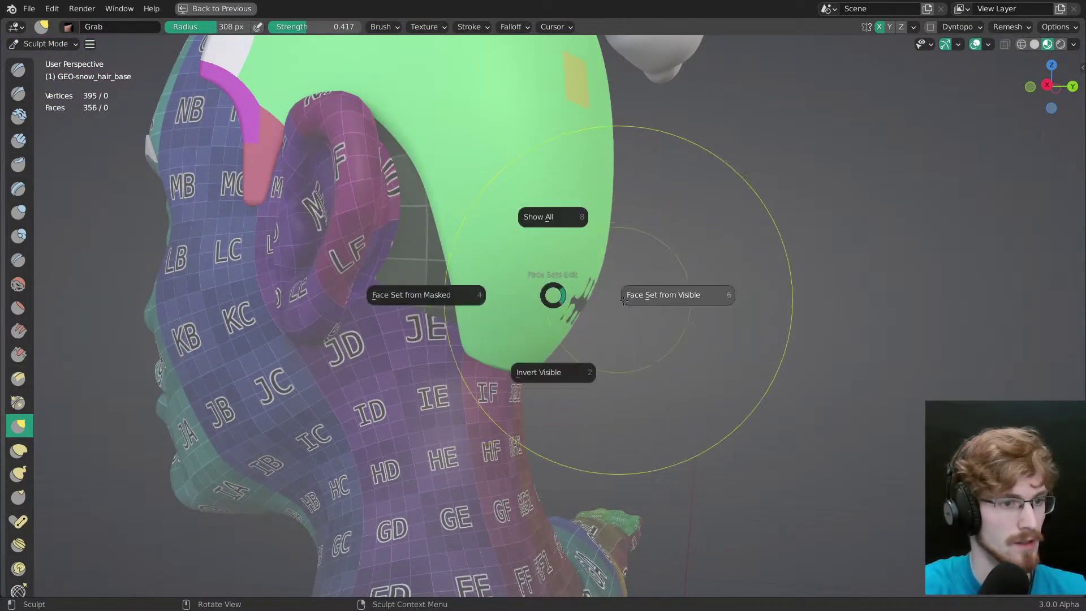
{"action": "left_click", "coordinate": [605, 296]}
{"action": "key", "text": "f"}
{"action": "left_click", "coordinate": [561, 300]}
{"action": "left_click_drag", "start_coordinate": [579, 300], "coordinate": [586, 295]}
{"action": "key", "text": "shift+w"}
{"action": "middle_click_drag", "start_coordinate": [585, 285], "coordinate": [586, 327], "text": "shift"}
{"action": "left_click_drag", "start_coordinate": [603, 176], "coordinate": [597, 183]}
{"action": "key", "text": "ctrl+Tab"}
Step: Check the sculpted hair base from several angles around the head and save the file
{"action": "middle_click_drag", "start_coordinate": [521, 294], "coordinate": [546, 390], "text": "ctrl"}
{"action": "key", "text": "shift+w"}
{"action": "middle_click_drag", "start_coordinate": [583, 338], "coordinate": [695, 328]}
{"action": "middle_click_drag", "start_coordinate": [571, 277], "coordinate": [576, 320], "text": "ctrl"}
{"action": "mouse_move", "coordinate": [582, 323]}
{"action": "middle_mouse_down"}
{"action": "mouse_move", "coordinate": [543, 323]}
{"action": "mouse_move", "coordinate": [577, 343]}
{"action": "middle_mouse_up"}
{"action": "key", "text": "ctrl+s"}
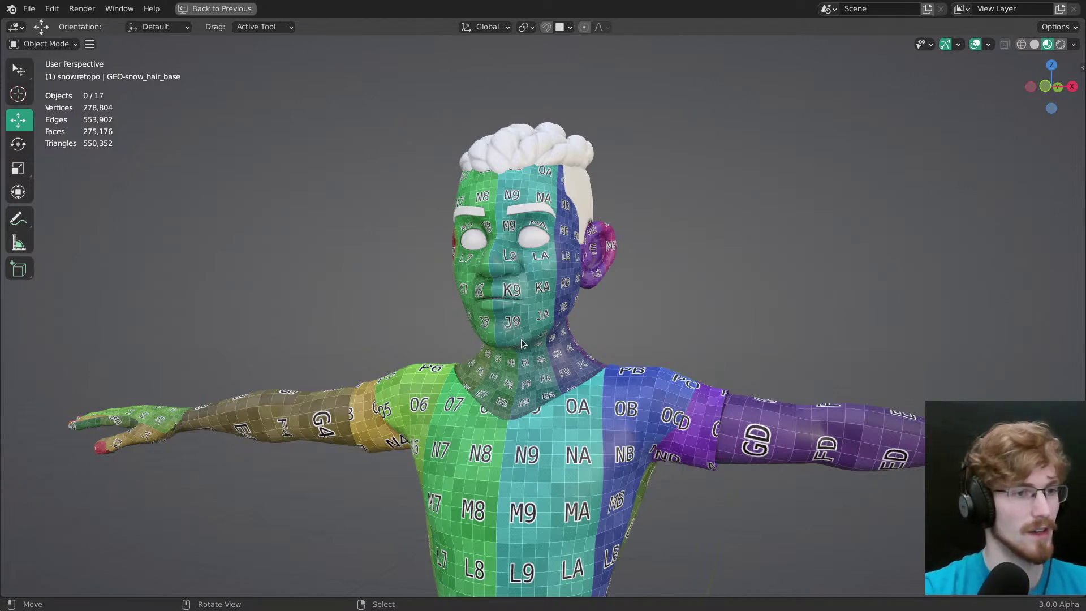
Step: Save the file again and restore the maximized viewport to the full UV Editing layout
{"action": "middle_click_drag", "start_coordinate": [565, 330], "coordinate": [592, 325]}
{"action": "left_click", "coordinate": [710, 19]}
{"action": "middle_click_drag", "start_coordinate": [710, 19], "coordinate": [606, 310]}
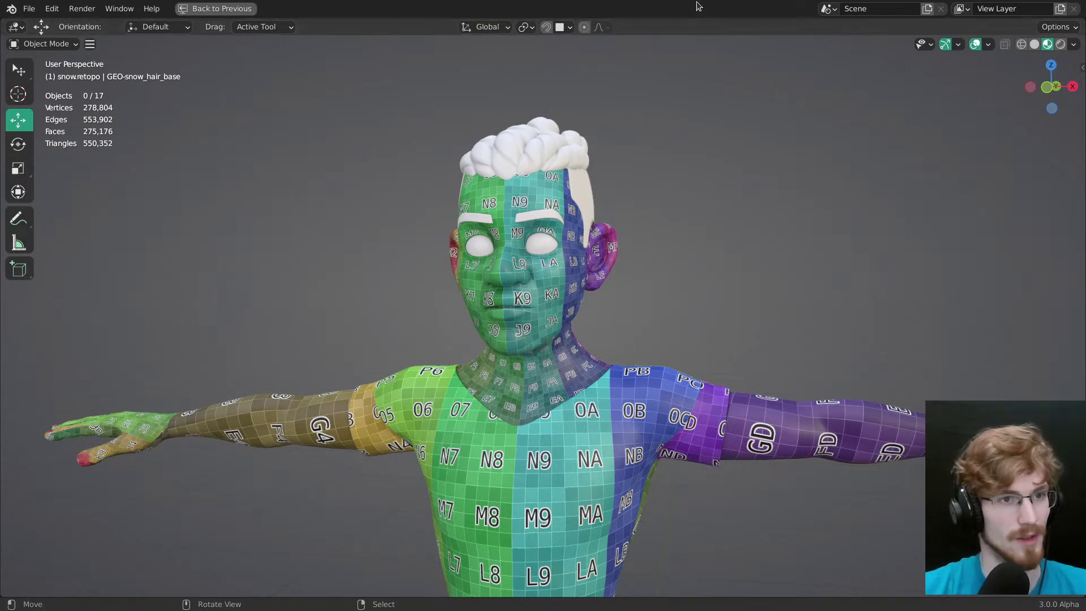
{"action": "scroll", "coordinate": [532, 304], "scroll_direction": "down", "scroll_amount": 3}
{"action": "key", "text": "ctrl+s"}
{"action": "middle_click_drag", "start_coordinate": [543, 311], "coordinate": [554, 308]}
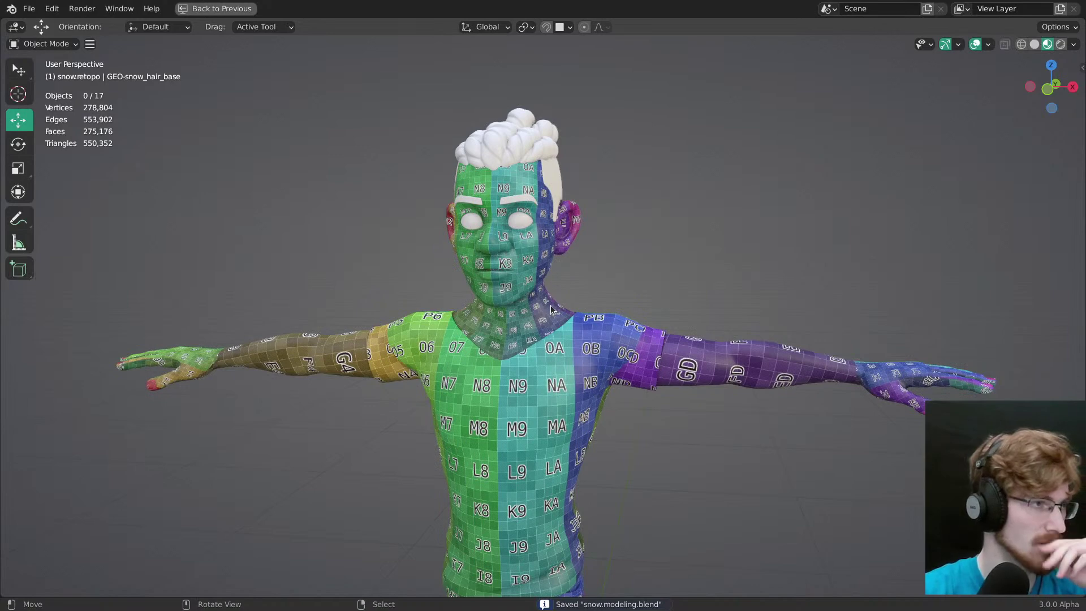
{"action": "scroll", "coordinate": [556, 330], "scroll_direction": "down", "scroll_amount": 2}
{"action": "key", "text": "ctrl+space"}
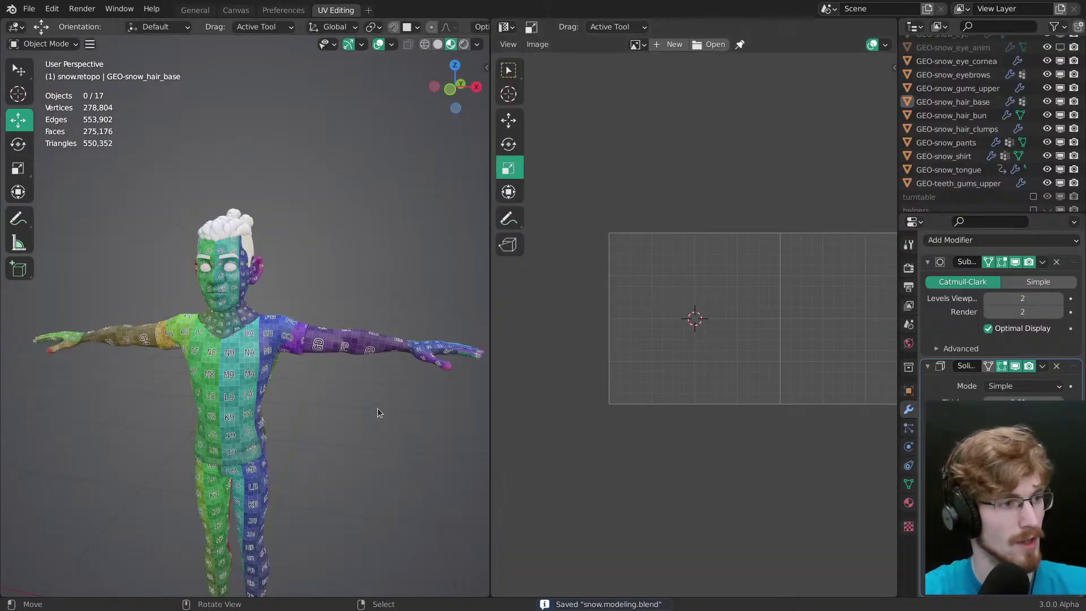
Step: Examine the checker pattern on the head and the back of the shirt and pants, save, and switch to the front view
{"action": "scroll", "coordinate": [384, 390], "scroll_direction": "up", "scroll_amount": 5}
{"action": "middle_click_drag", "start_coordinate": [396, 367], "coordinate": [399, 307]}
{"action": "scroll", "coordinate": [399, 307], "scroll_direction": "down", "scroll_amount": 1}
{"action": "scroll", "coordinate": [271, 308], "scroll_direction": "down", "scroll_amount": 2}
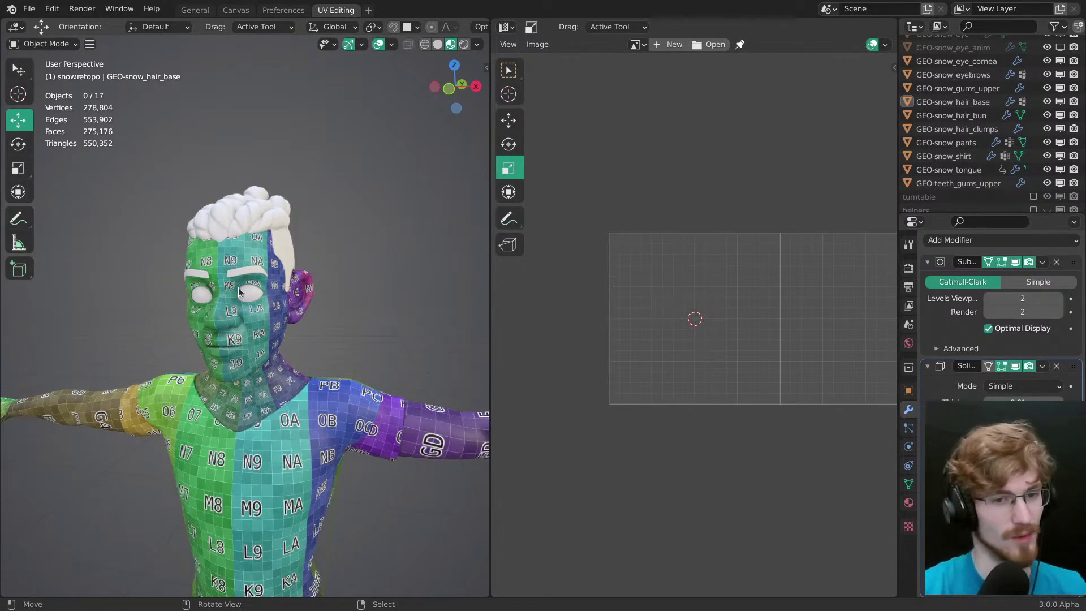
{"action": "middle_click_drag", "start_coordinate": [341, 390], "coordinate": [195, 327]}
{"action": "key", "text": "ctrl+s"}
{"action": "scroll", "coordinate": [276, 312], "scroll_direction": "up", "scroll_amount": 2}
{"action": "scroll", "coordinate": [266, 304], "scroll_direction": "down", "scroll_amount": 2}
{"action": "scroll", "coordinate": [233, 335], "scroll_direction": "up", "scroll_amount": 3}
{"action": "middle_click_drag", "start_coordinate": [306, 402], "coordinate": [347, 359], "text": "shift"}
{"action": "scroll", "coordinate": [277, 298], "scroll_direction": "up", "scroll_amount": 3}
{"action": "key", "text": "grave"}
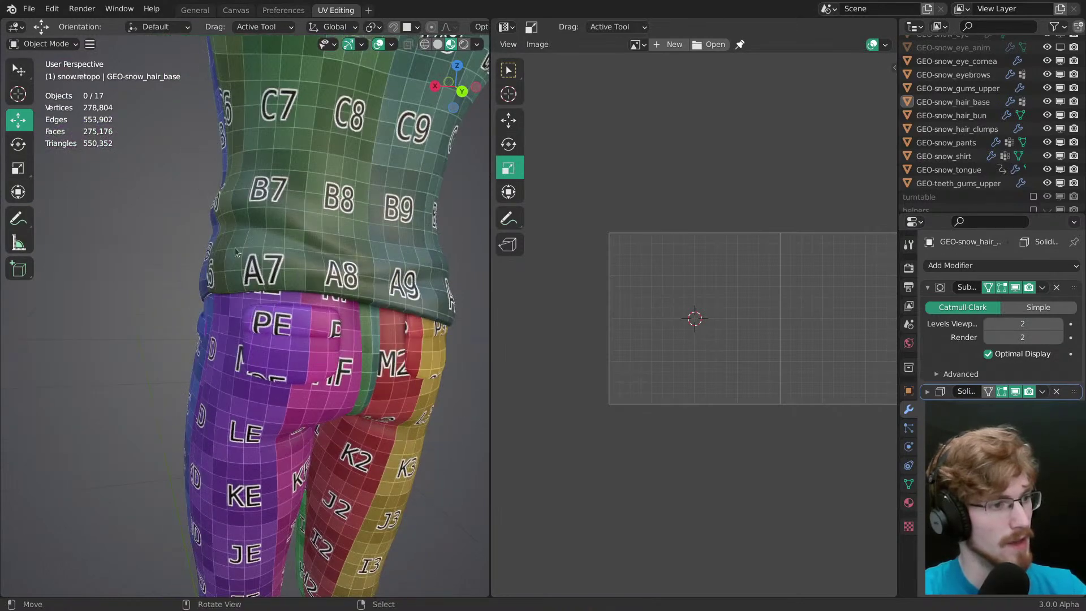
{"action": "left_click", "coordinate": [230, 256]}
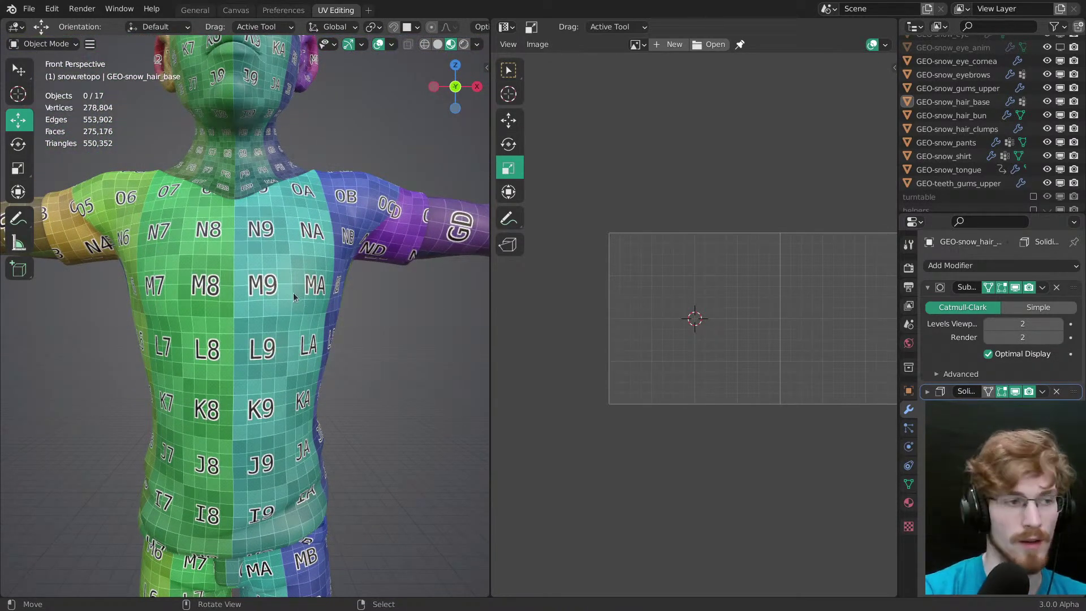
Step: Check the UV map entries of GEO-snow_shirt and GEO-snow_pants in their mesh data settings
{"action": "left_click", "coordinate": [295, 292]}
{"action": "left_click", "coordinate": [908, 483]}
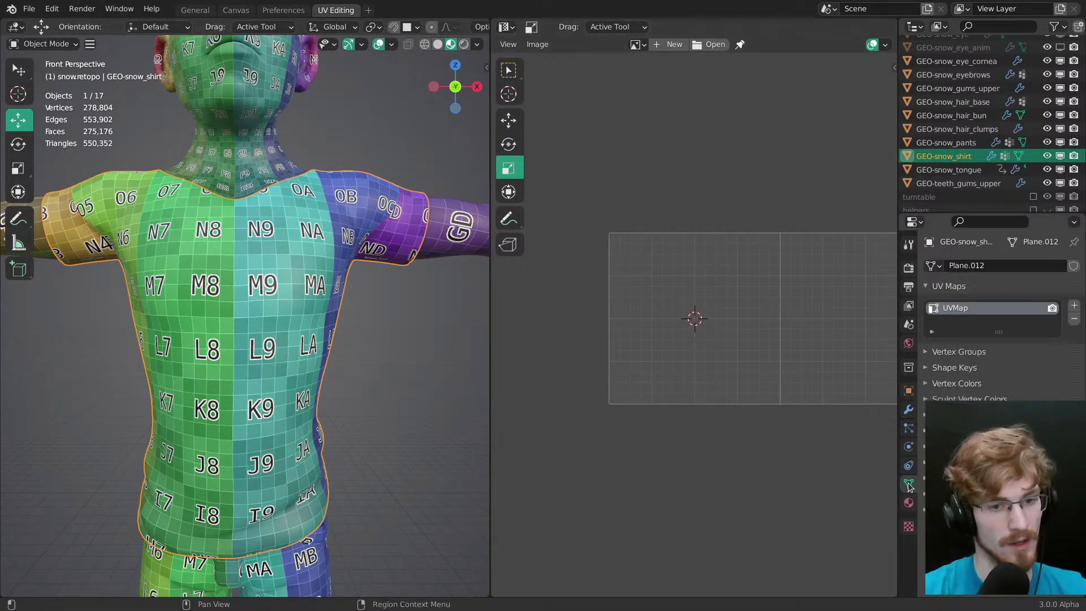
{"action": "double_click", "coordinate": [963, 310]}
{"action": "left_click", "coordinate": [959, 319]}
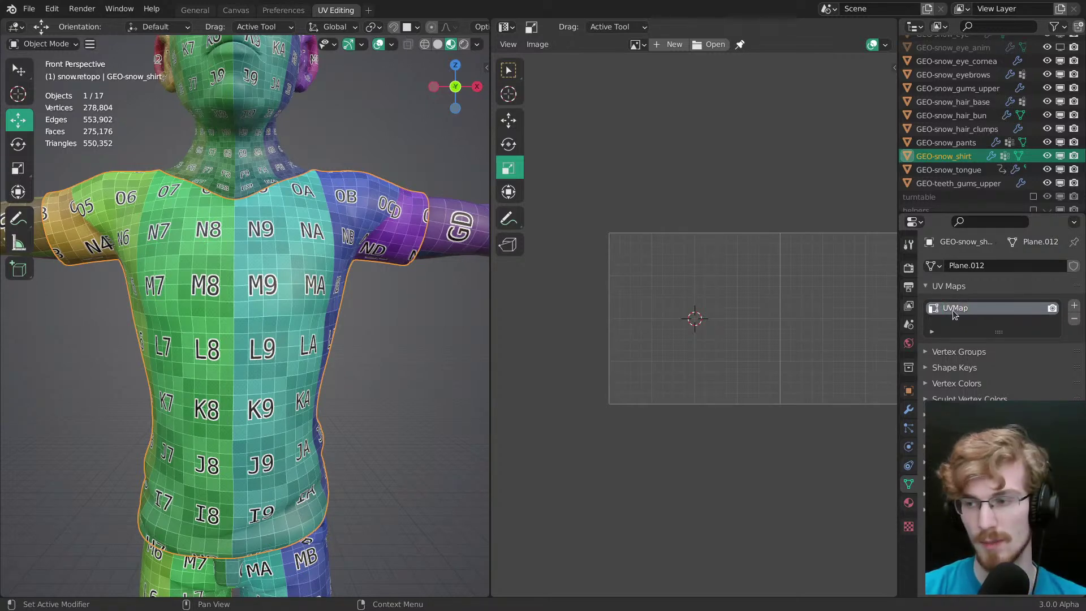
{"action": "left_click", "coordinate": [308, 554]}
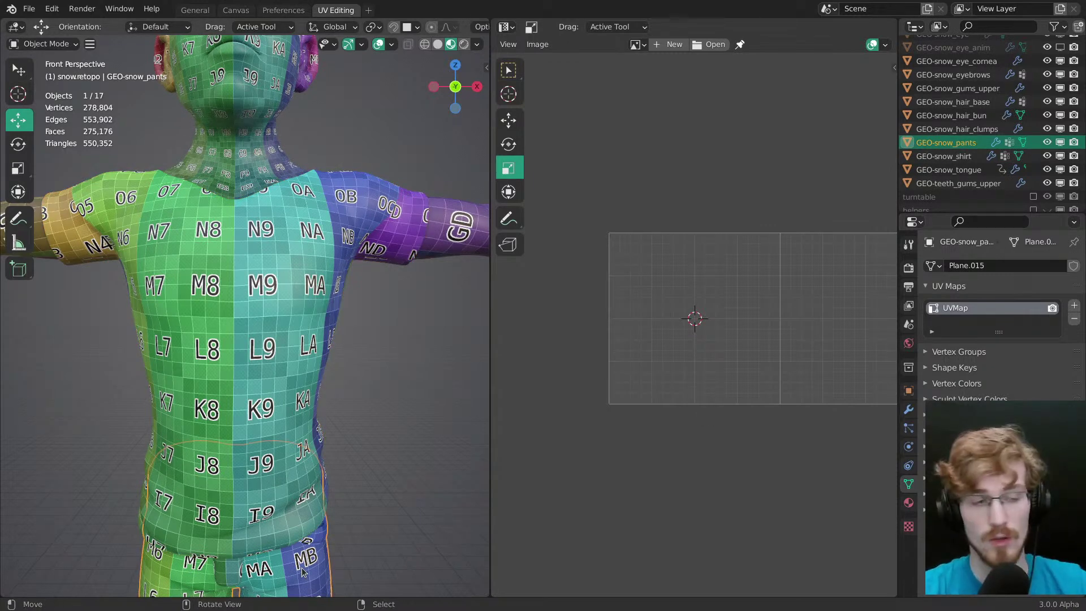
{"action": "scroll", "coordinate": [260, 253], "scroll_direction": "down", "scroll_amount": 3}
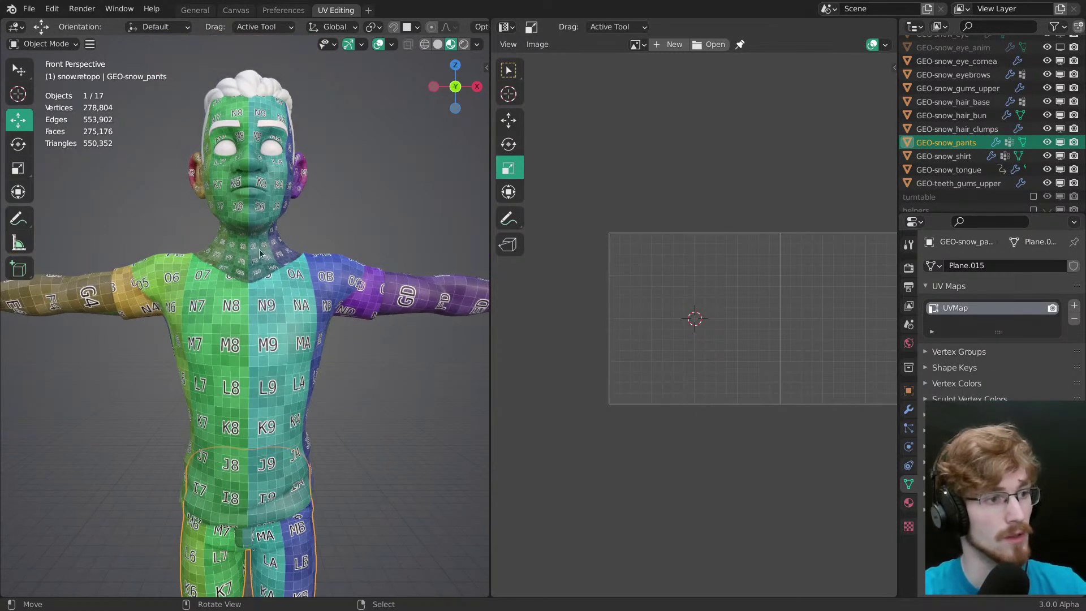
Step: Select GEO-snow_shirt, save the file and clear the selection
{"action": "left_click", "coordinate": [277, 320]}
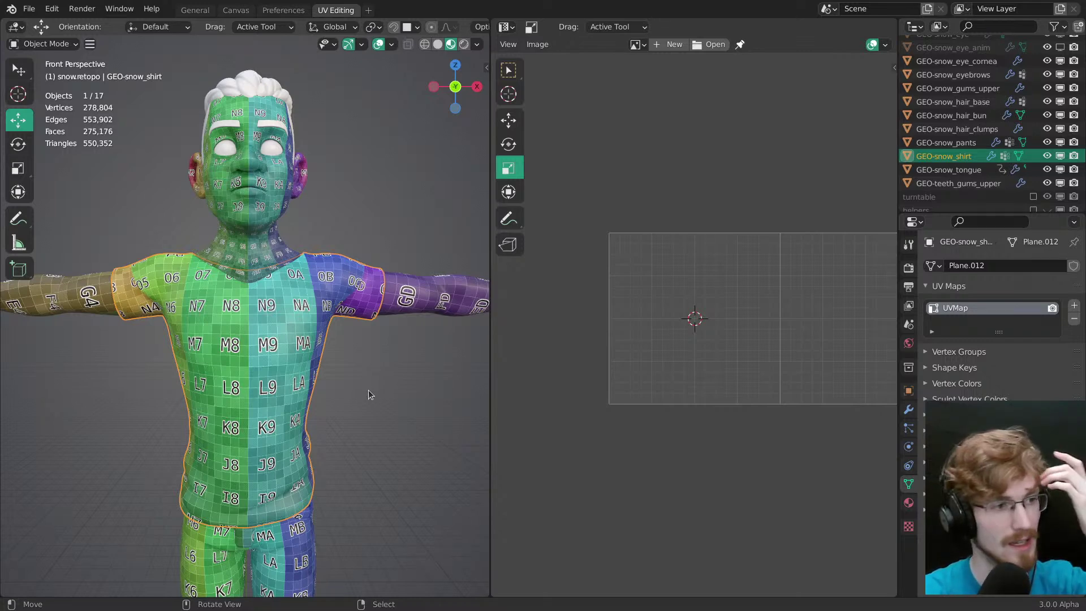
{"action": "middle_click_drag", "start_coordinate": [355, 357], "coordinate": [332, 336]}
{"action": "key", "text": "ctrl+s"}
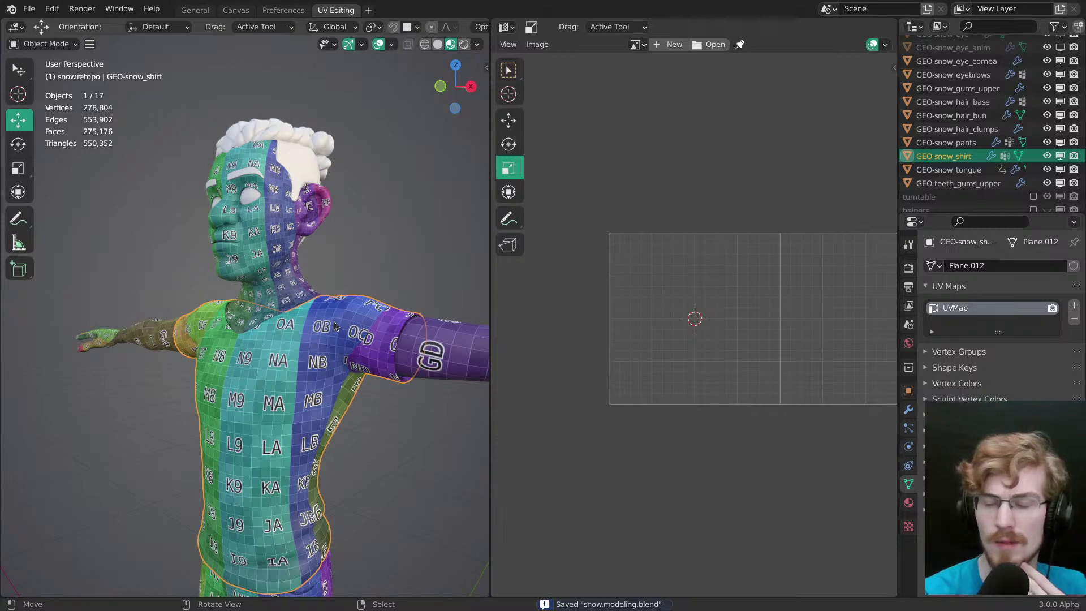
{"action": "middle_click_drag", "start_coordinate": [325, 337], "coordinate": [339, 307]}
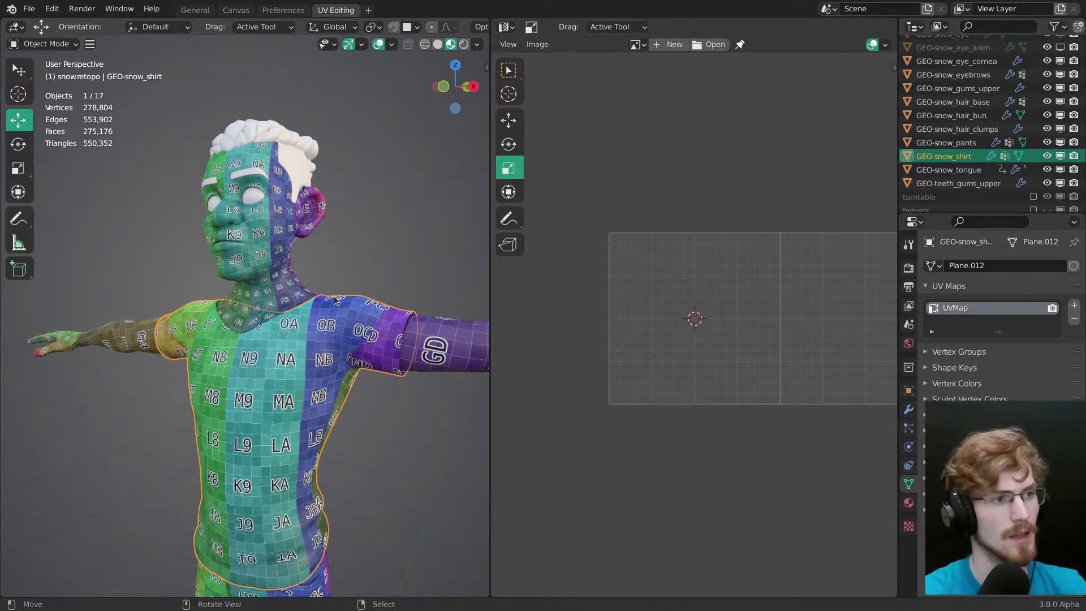
{"action": "scroll", "coordinate": [314, 242], "scroll_direction": "up", "scroll_amount": 5}
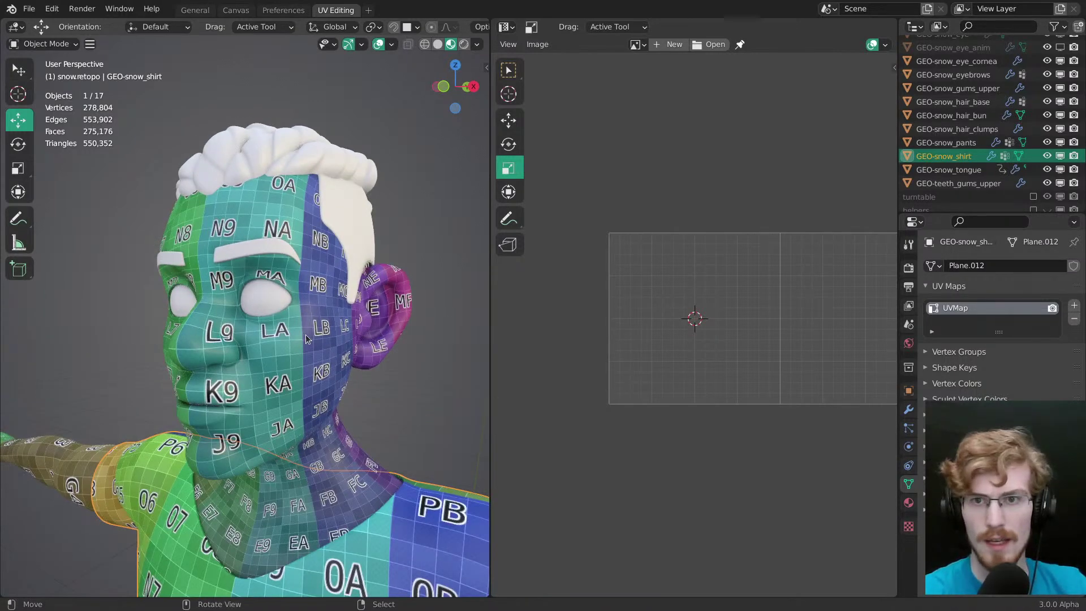
{"action": "middle_click_drag", "start_coordinate": [308, 339], "coordinate": [358, 343]}
{"action": "key", "text": "alt+a"}
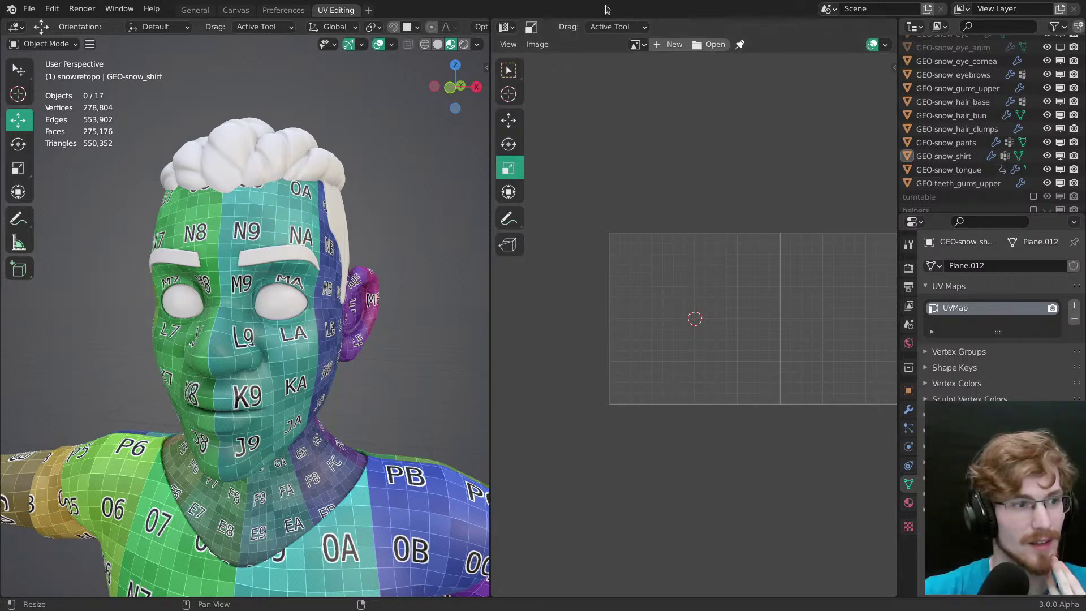
Step: Save the file with nothing selected and view the whole character from the front
{"action": "scroll", "coordinate": [422, 299], "scroll_direction": "down", "scroll_amount": 4}
{"action": "scroll", "coordinate": [385, 311], "scroll_direction": "up", "scroll_amount": 3}
{"action": "middle_click_drag", "start_coordinate": [350, 327], "coordinate": [324, 308], "text": "shift"}
{"action": "key", "text": "ctrl+s"}
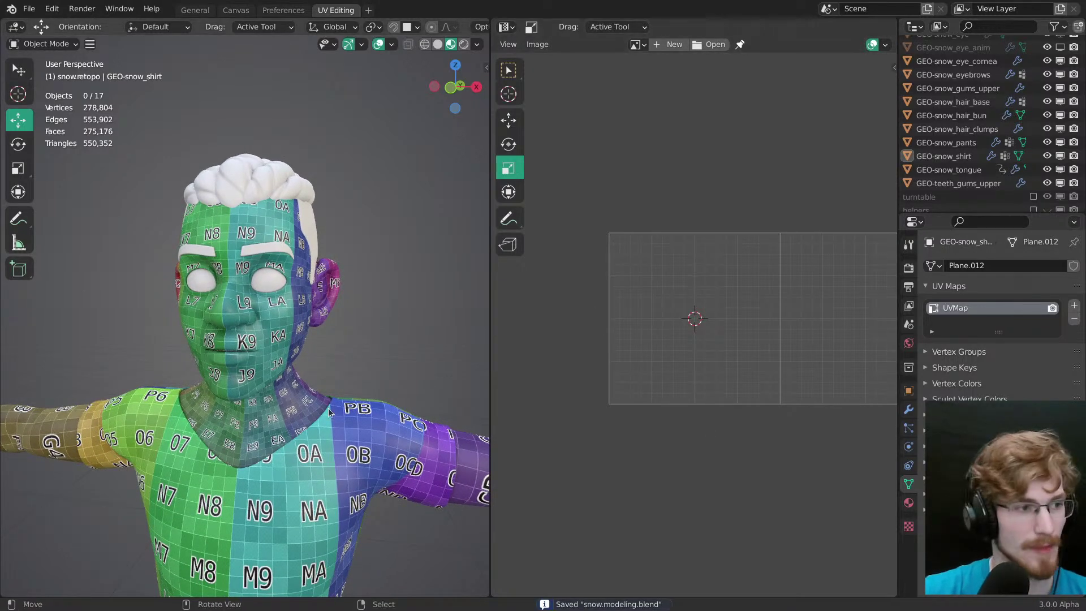
{"action": "scroll", "coordinate": [280, 309], "scroll_direction": "down", "scroll_amount": 5}
{"action": "middle_click_drag", "start_coordinate": [271, 305], "coordinate": [280, 309]}
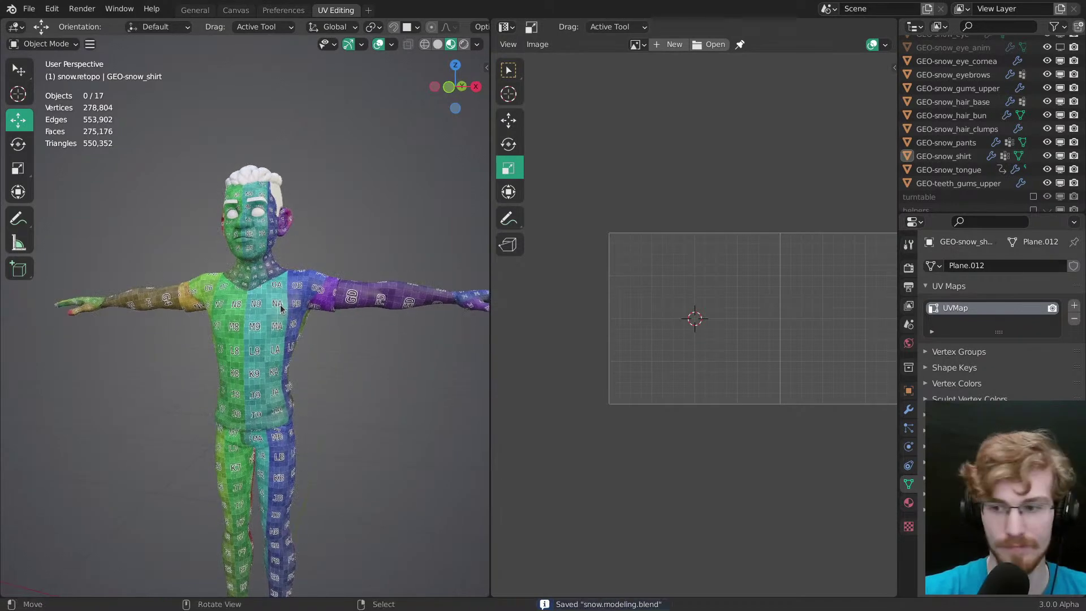